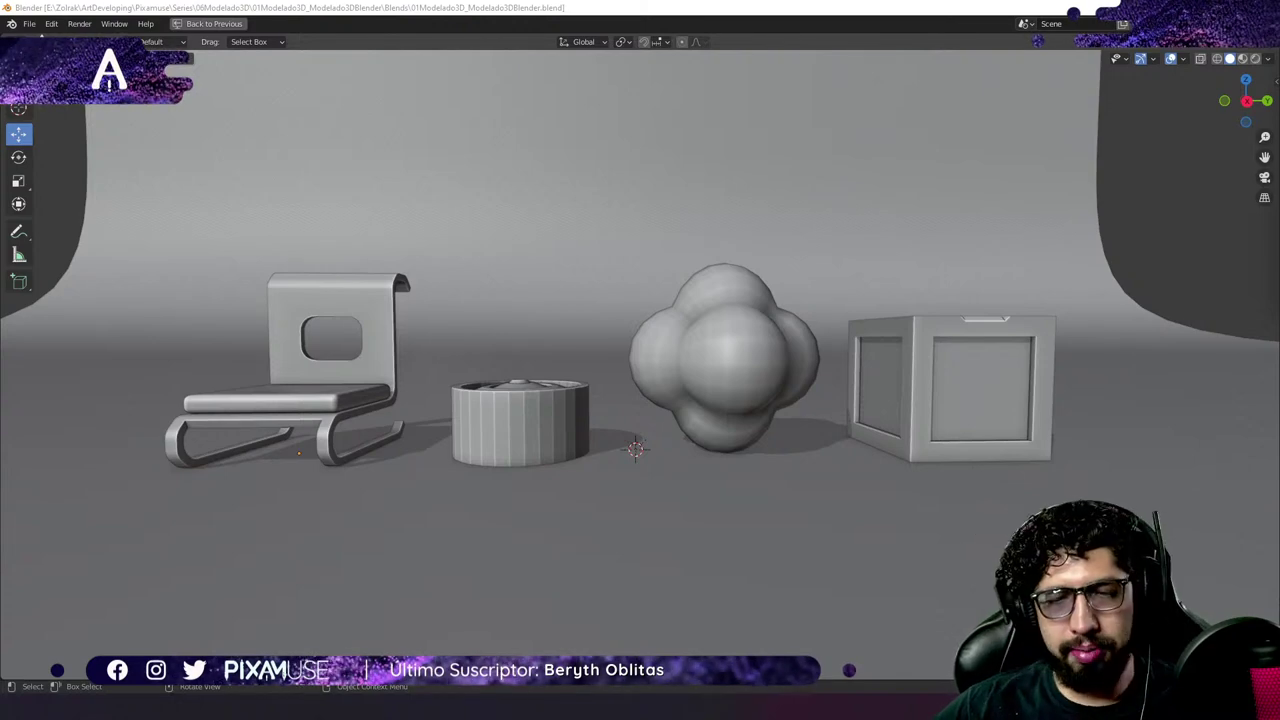
# Orbit around the furniture models, select the cylinder, then restart with a new General file.
pyautogui.moveTo(723, 386)
pyautogui.mouseDown(button='middle')
pyautogui.moveTo(767, 410)
pyautogui.moveTo(730, 420)
pyautogui.moveTo(660, 394)
pyautogui.moveTo(745, 398)
pyautogui.mouseUp(button='middle')
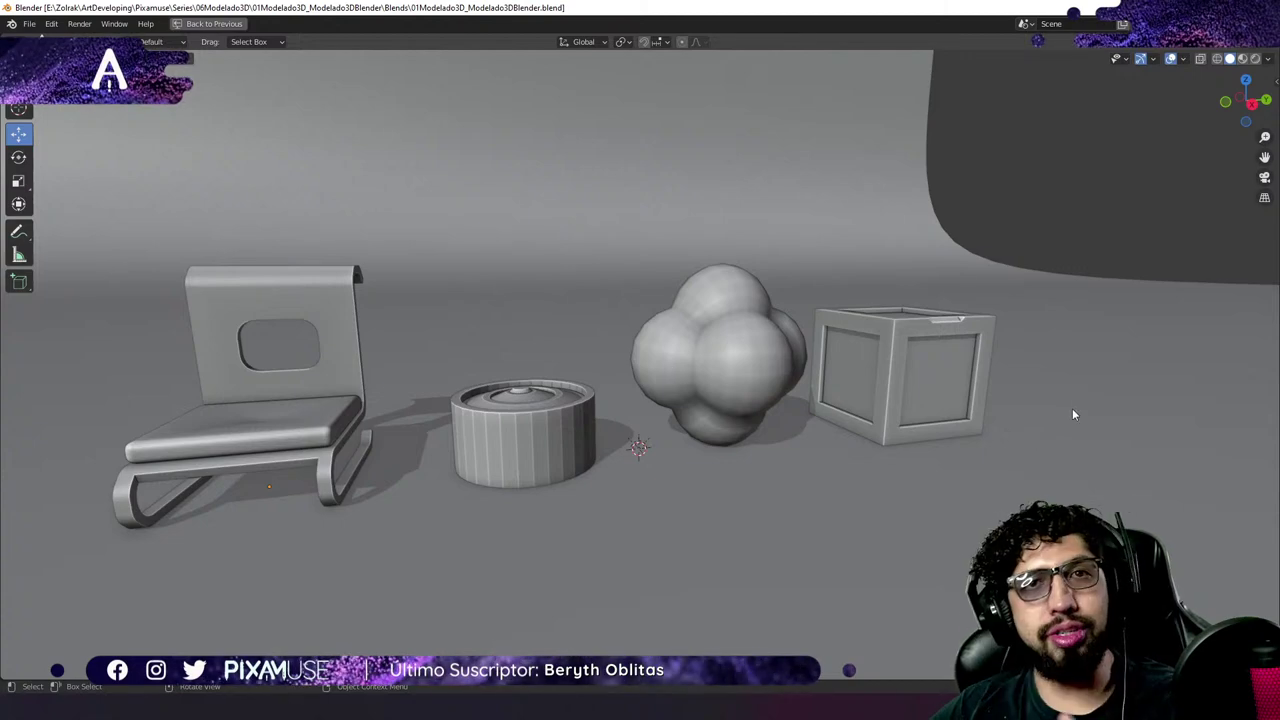
pyautogui.scroll(-4, 568, 387)
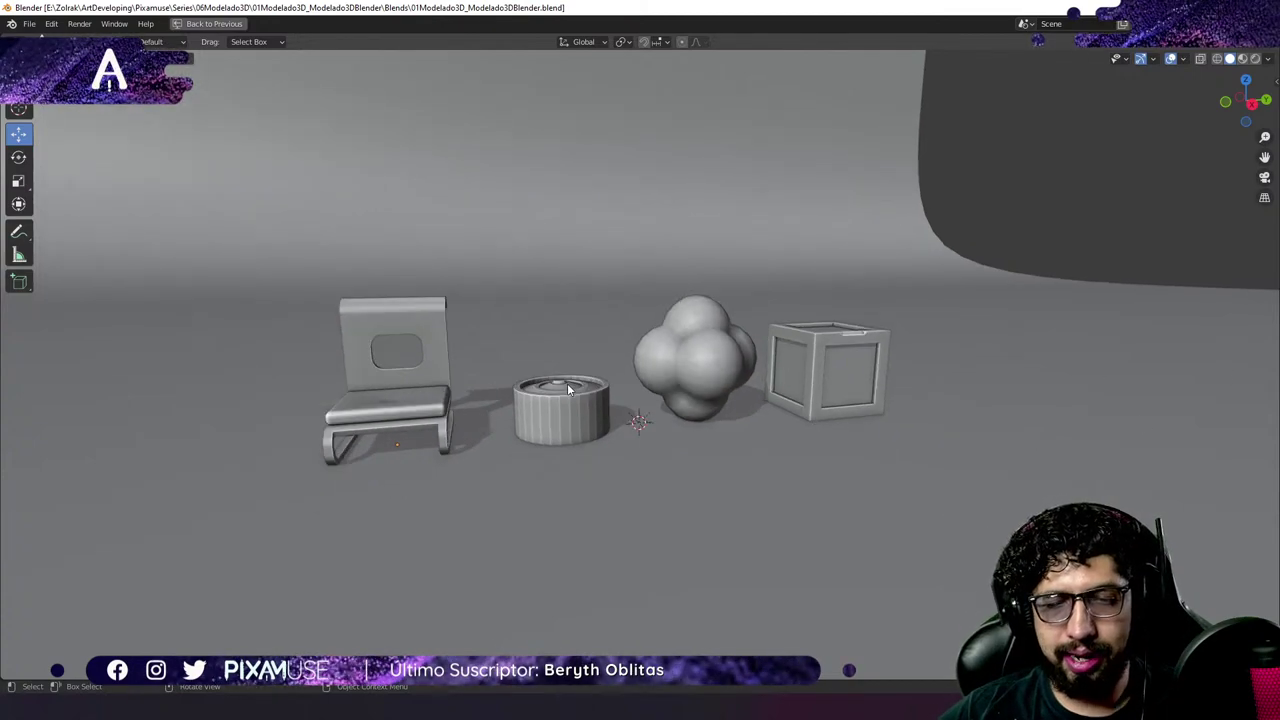
pyautogui.moveTo(568, 387)
pyautogui.mouseDown(button='middle')
pyautogui.moveTo(526, 385)
pyautogui.moveTo(576, 369)
pyautogui.moveTo(554, 376)
pyautogui.moveTo(568, 393)
pyautogui.mouseUp(button='middle')
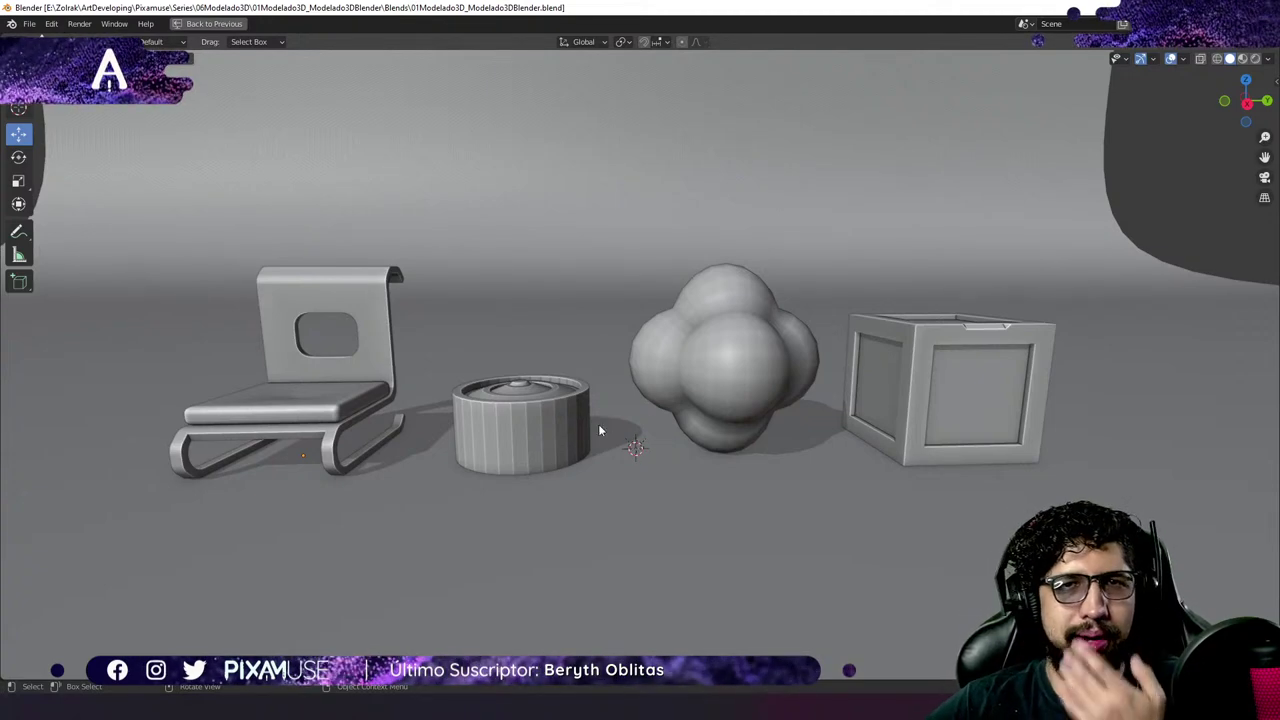
pyautogui.click(511, 442)
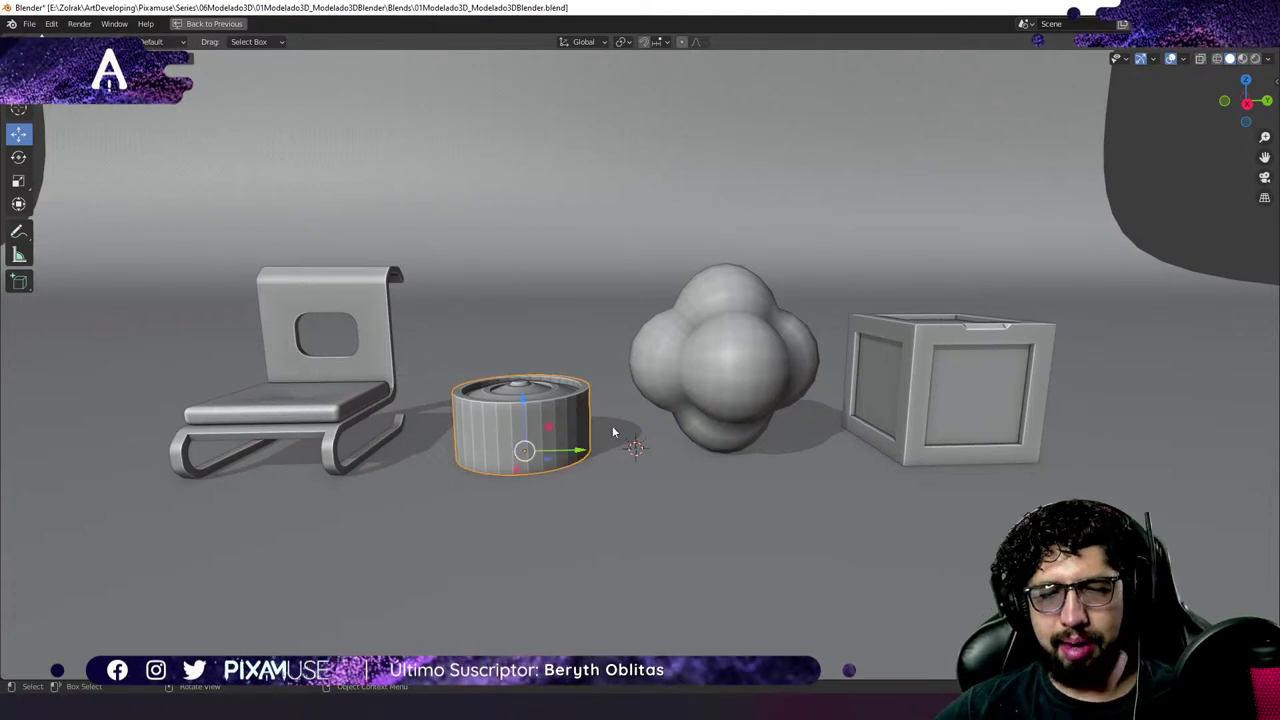
pyautogui.moveTo(638, 462); pyautogui.dragTo(694, 450, button='middle')
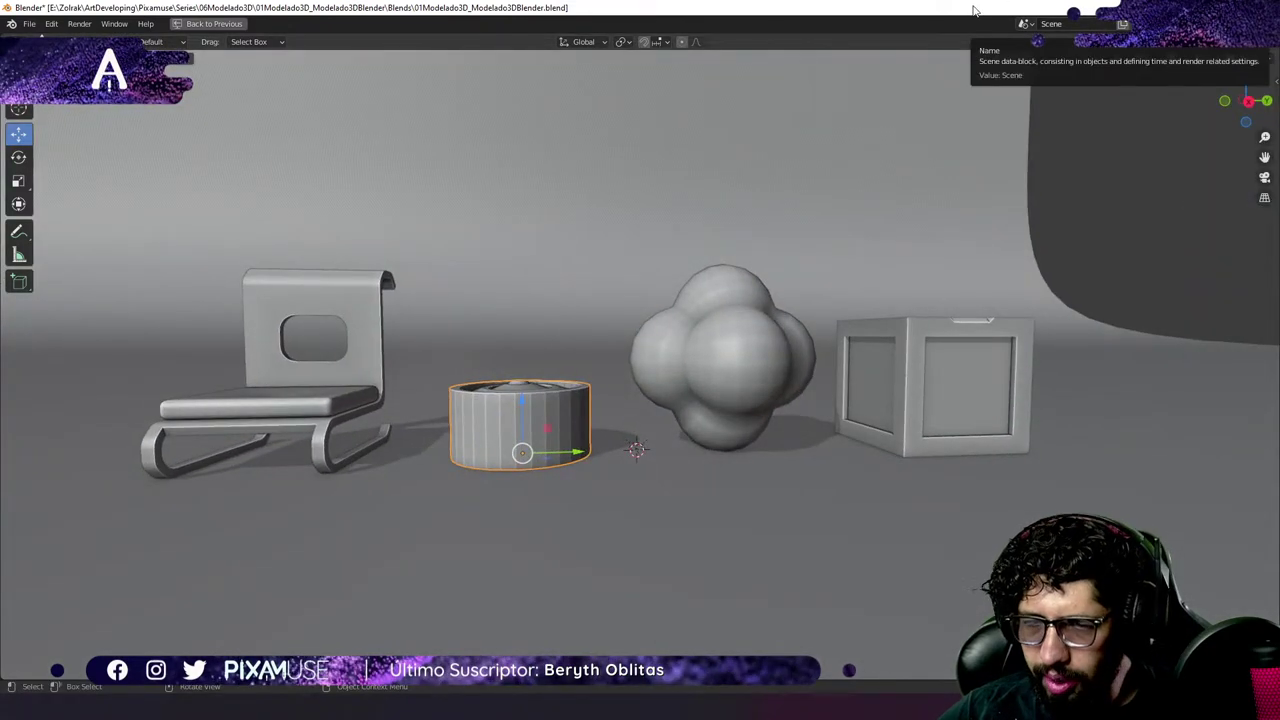
pyautogui.doubleClick(1030, 7)
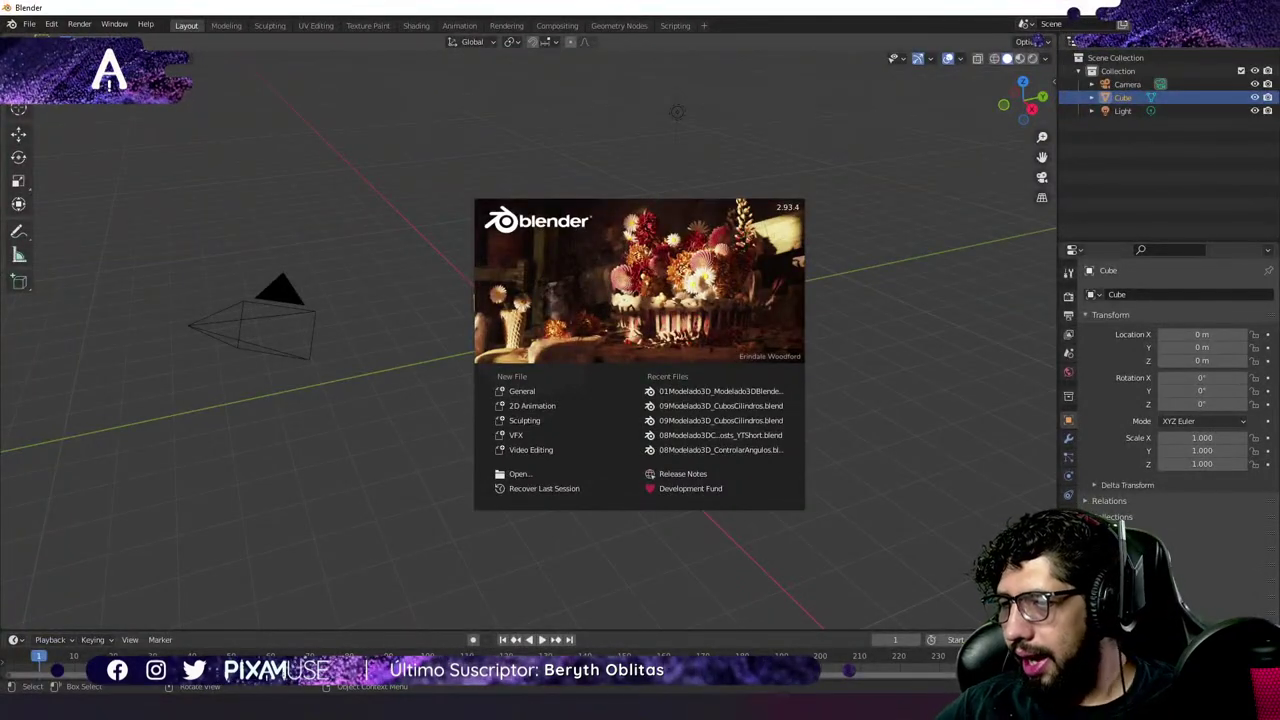
# Close the splash screen to reveal the default camera, cube and light.
pyautogui.click(369, 237)
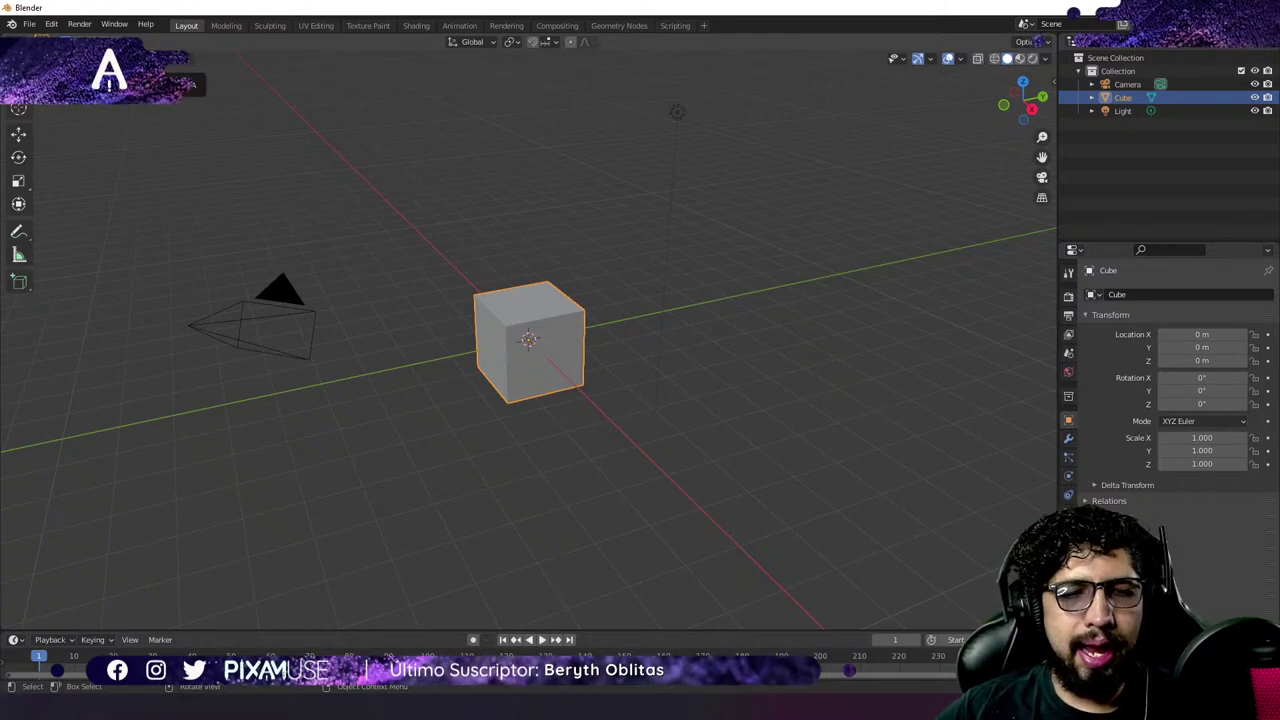
# Bring up the Shift+A Add menu and expand its Mesh submenu.
pyautogui.hotkey('shift', 'a')
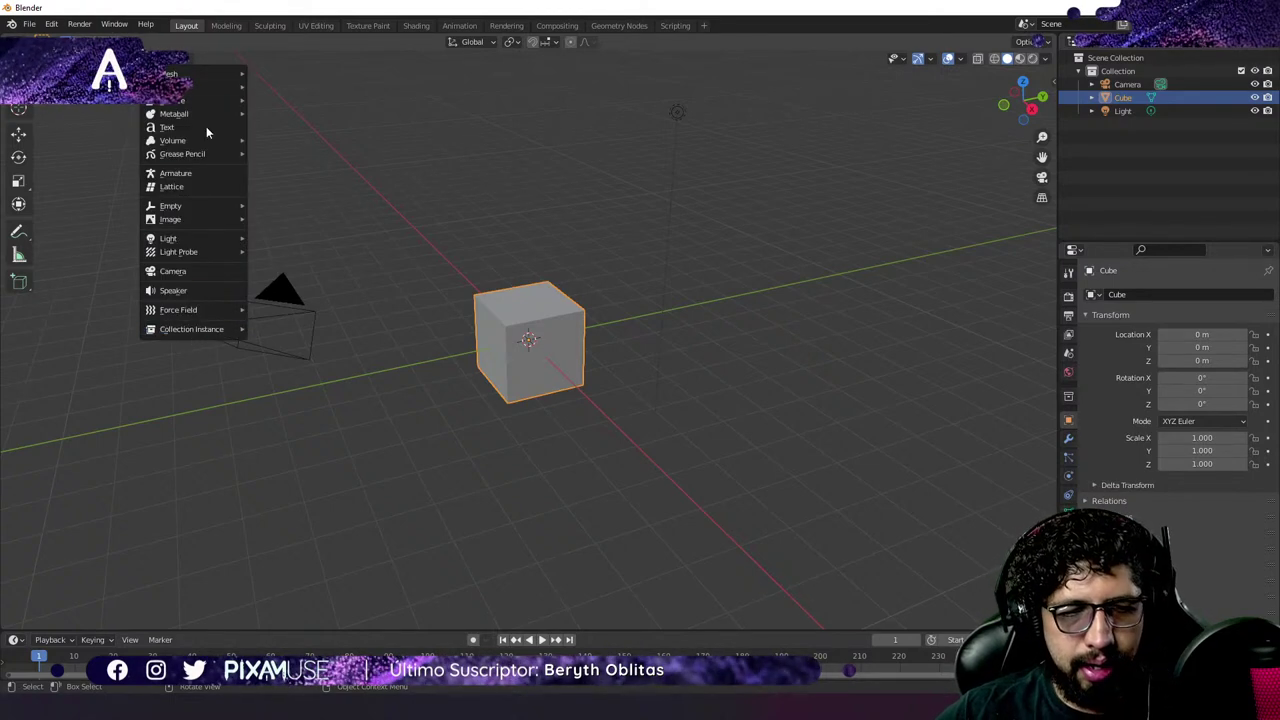
pyautogui.moveTo(206, 78)
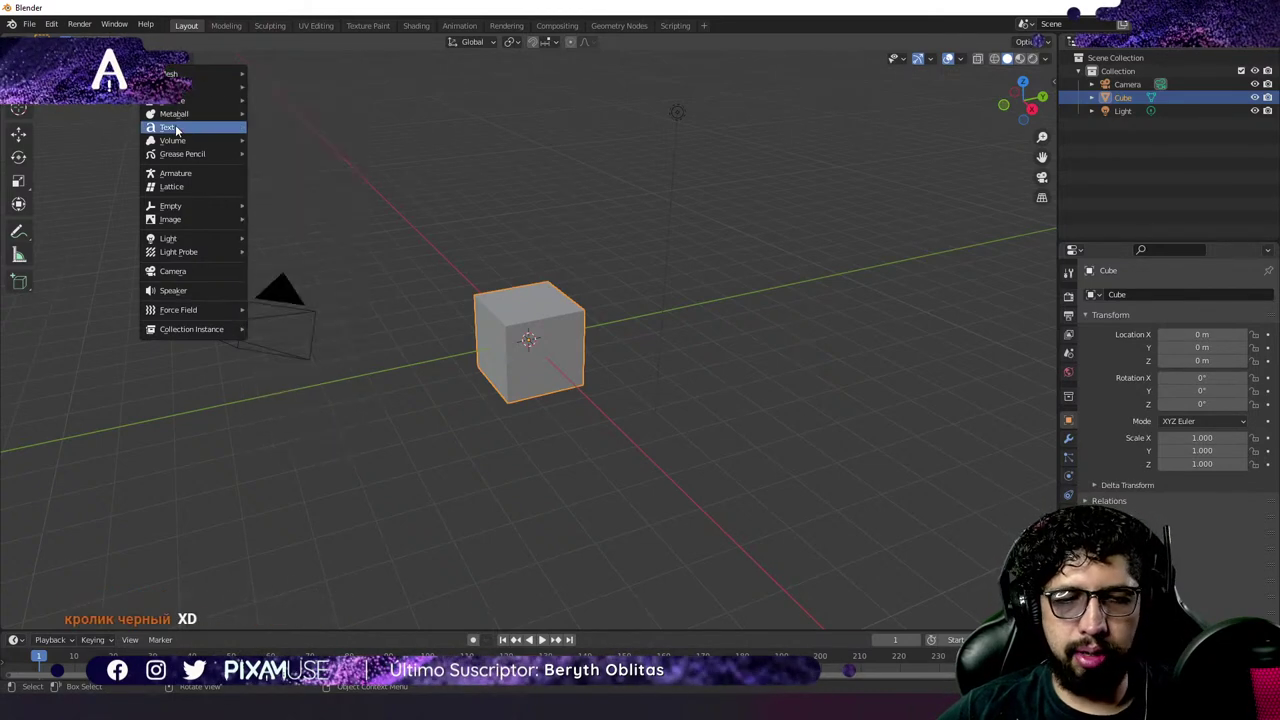
pyautogui.moveTo(182, 151)
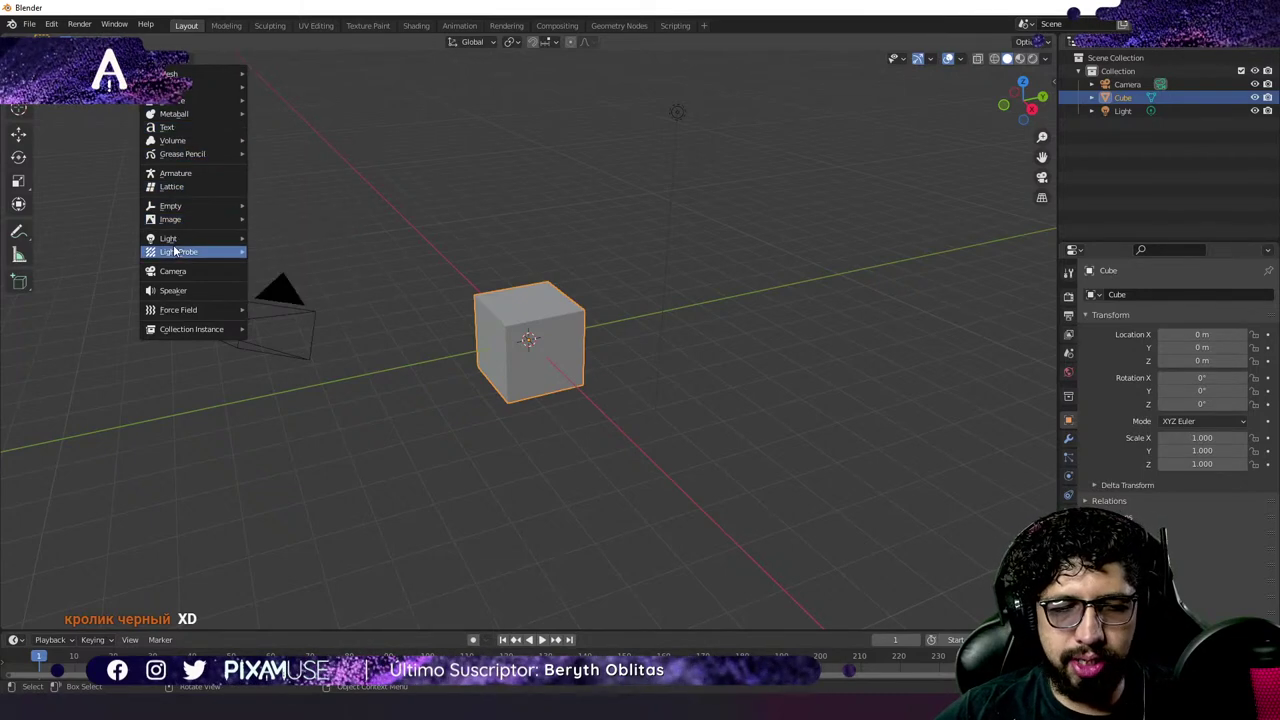
pyautogui.moveTo(176, 252)
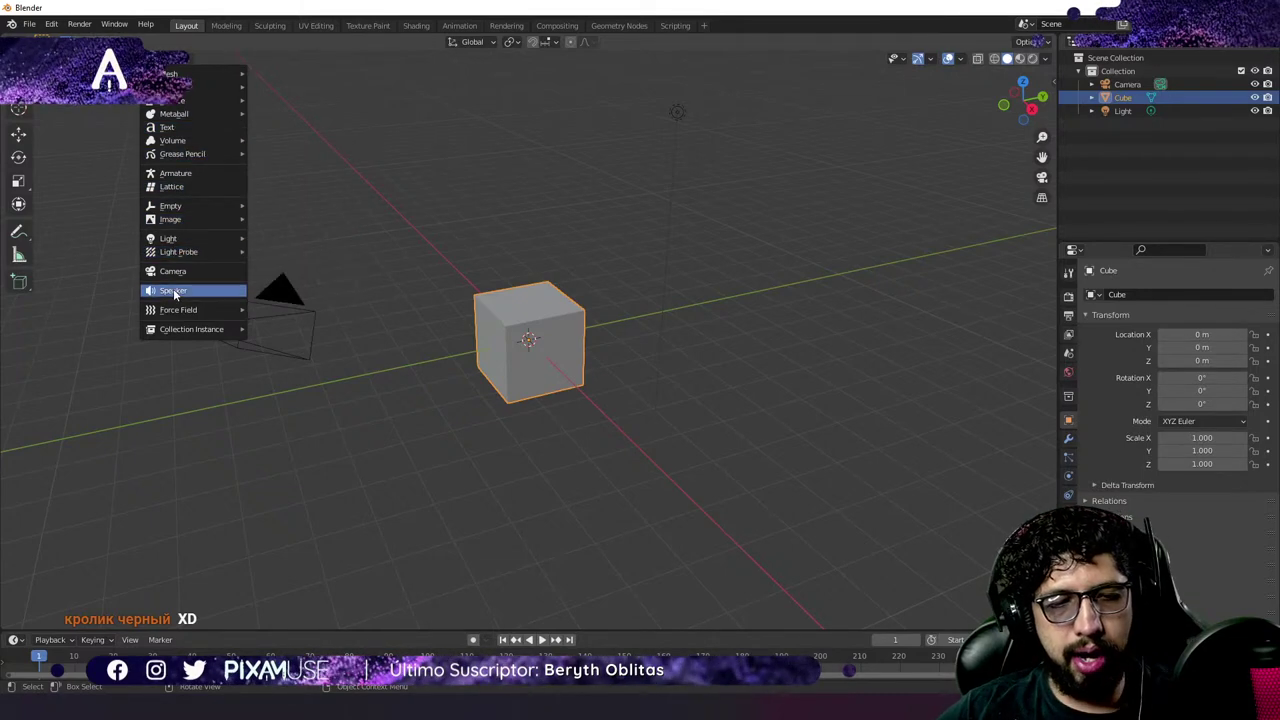
pyautogui.moveTo(181, 331)
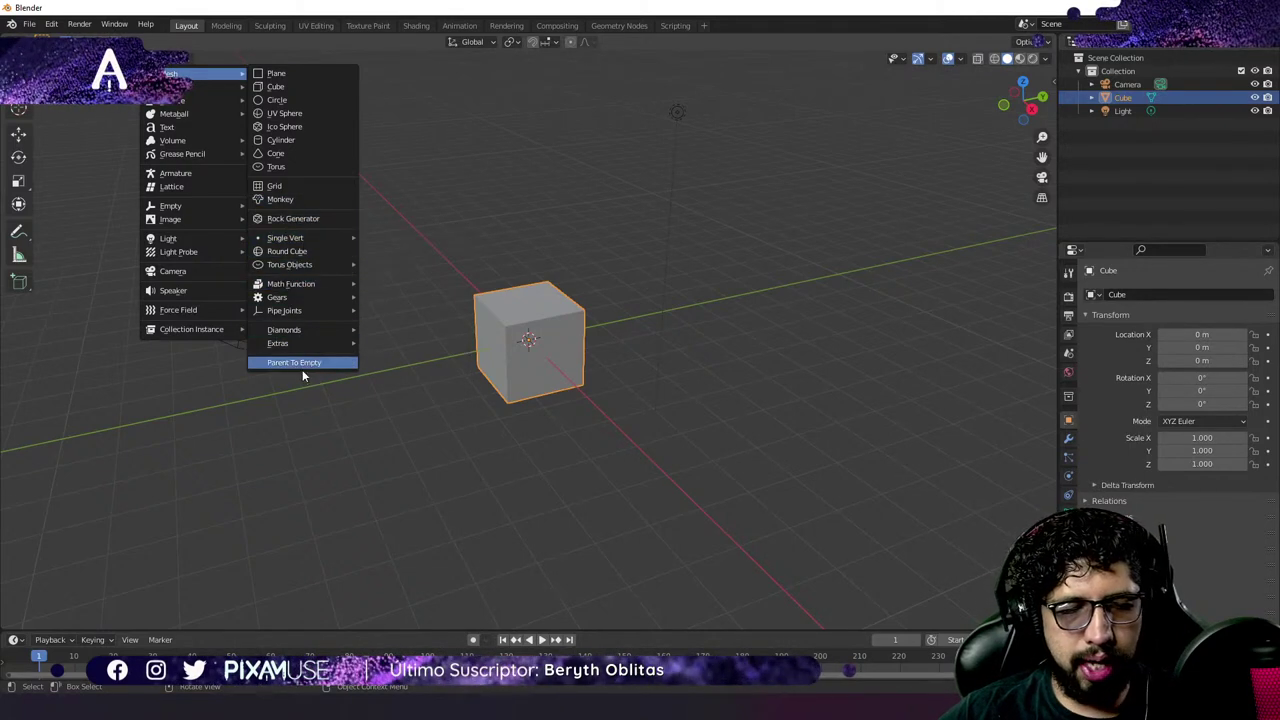
# Add a UV Sphere from the Mesh submenu at the scene origin.
pyautogui.moveTo(306, 238)
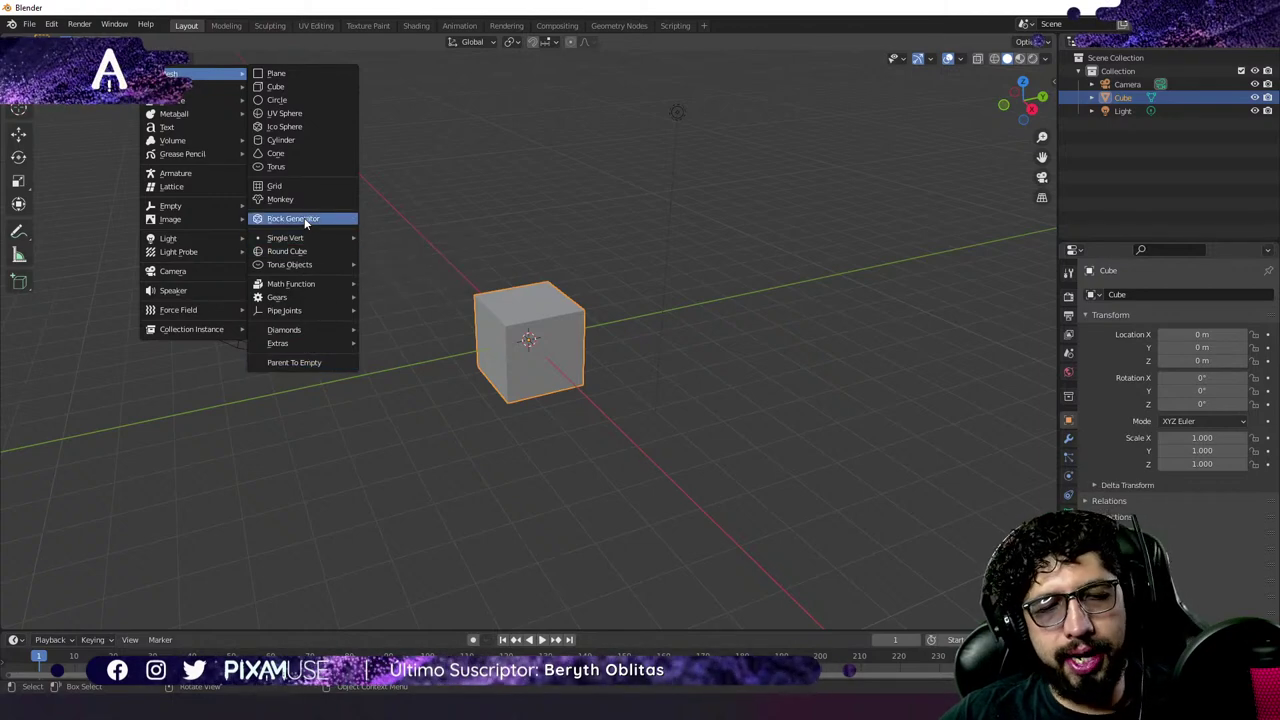
pyautogui.moveTo(291, 335)
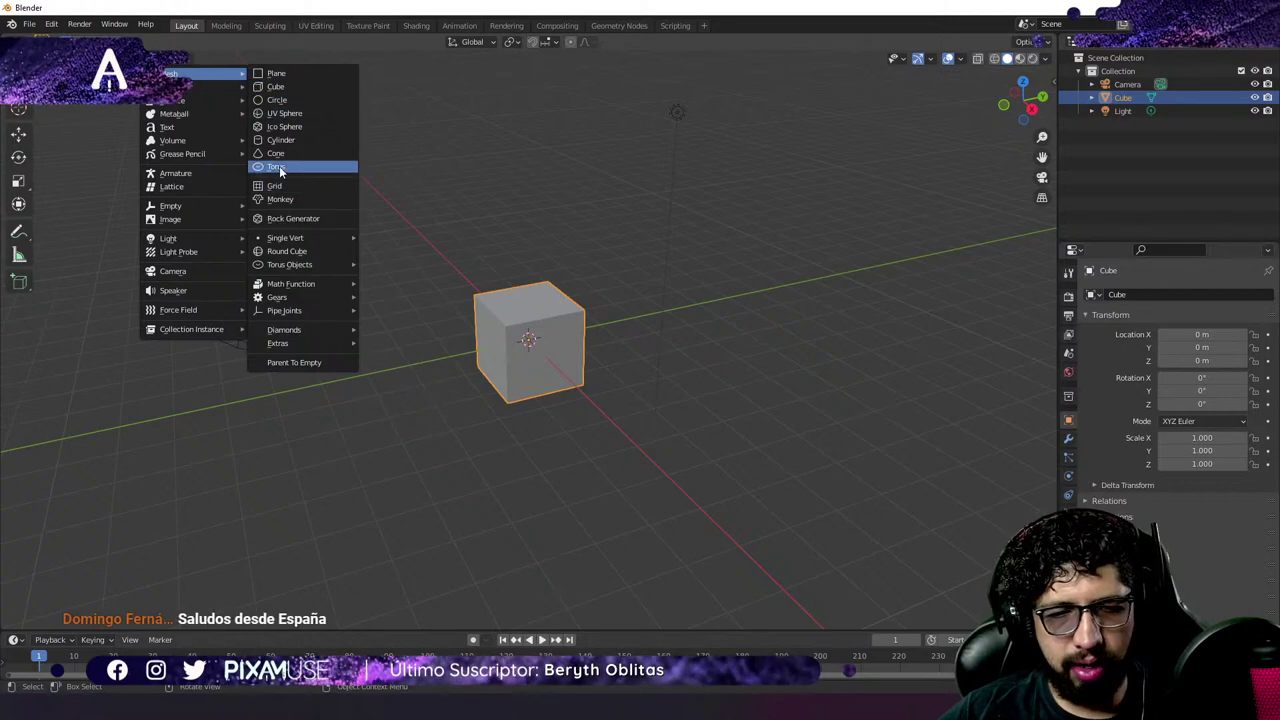
pyautogui.click(292, 114)
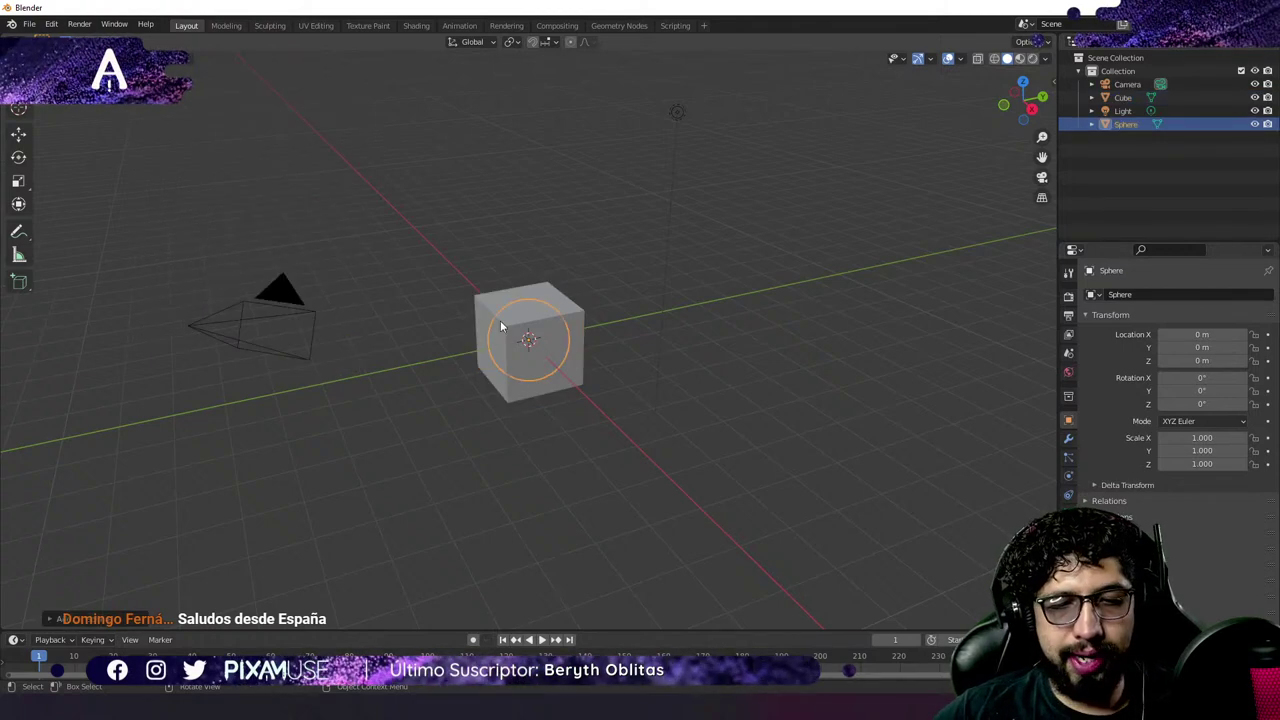
# Move the sphere 2.5303 m straight up along Z above the cube.
pyautogui.press('g')
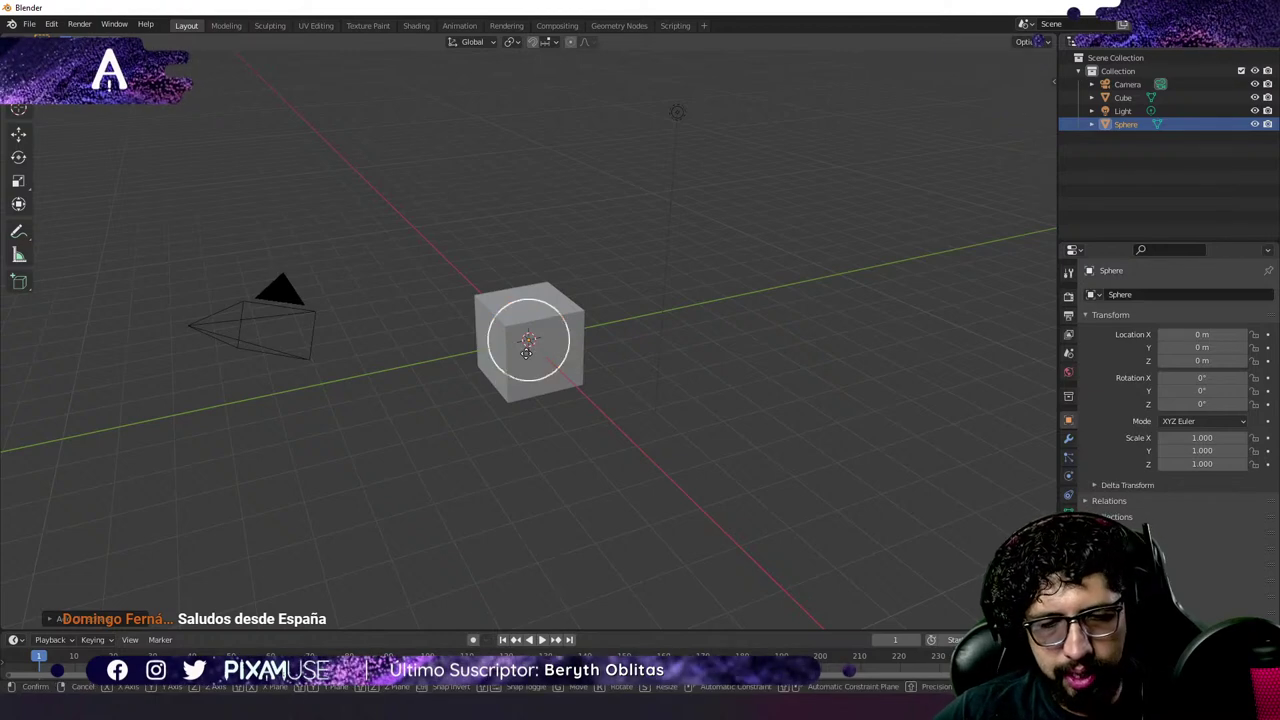
pyautogui.press('z')
pyautogui.click(563, 257)
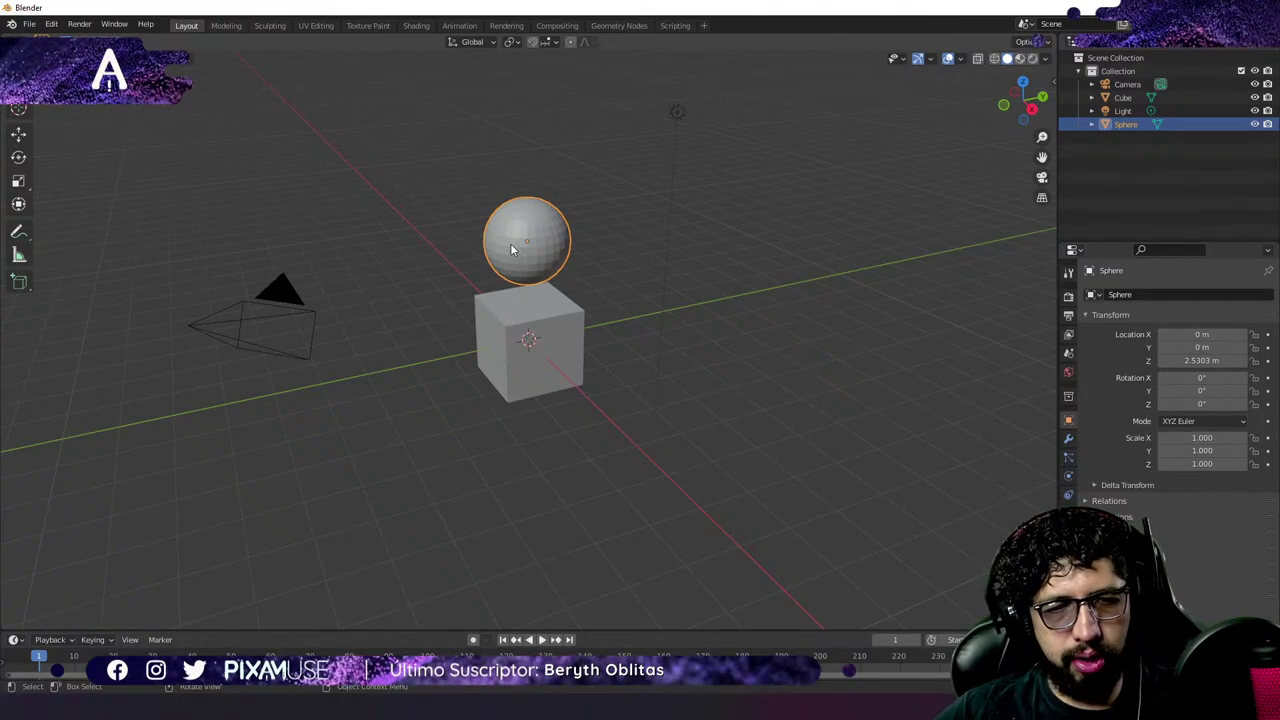
# Delete the sphere through the Object menu.
pyautogui.click(184, 62)
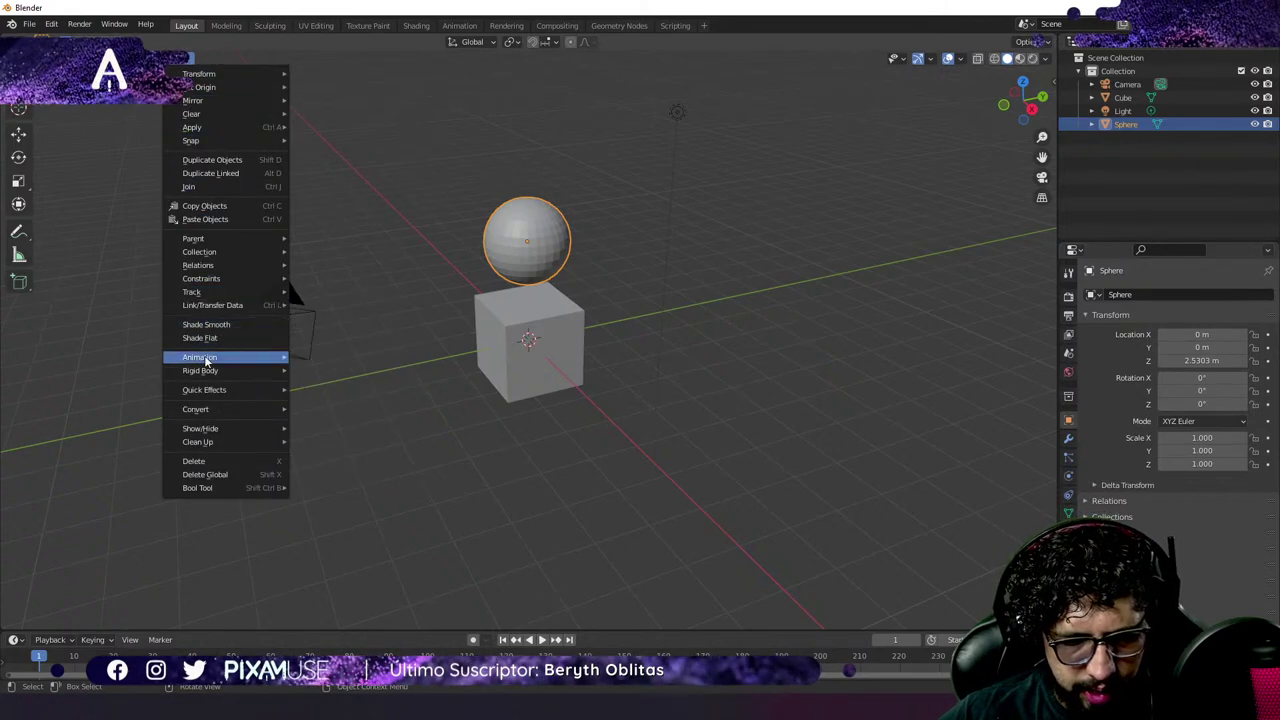
pyautogui.moveTo(173, 66)
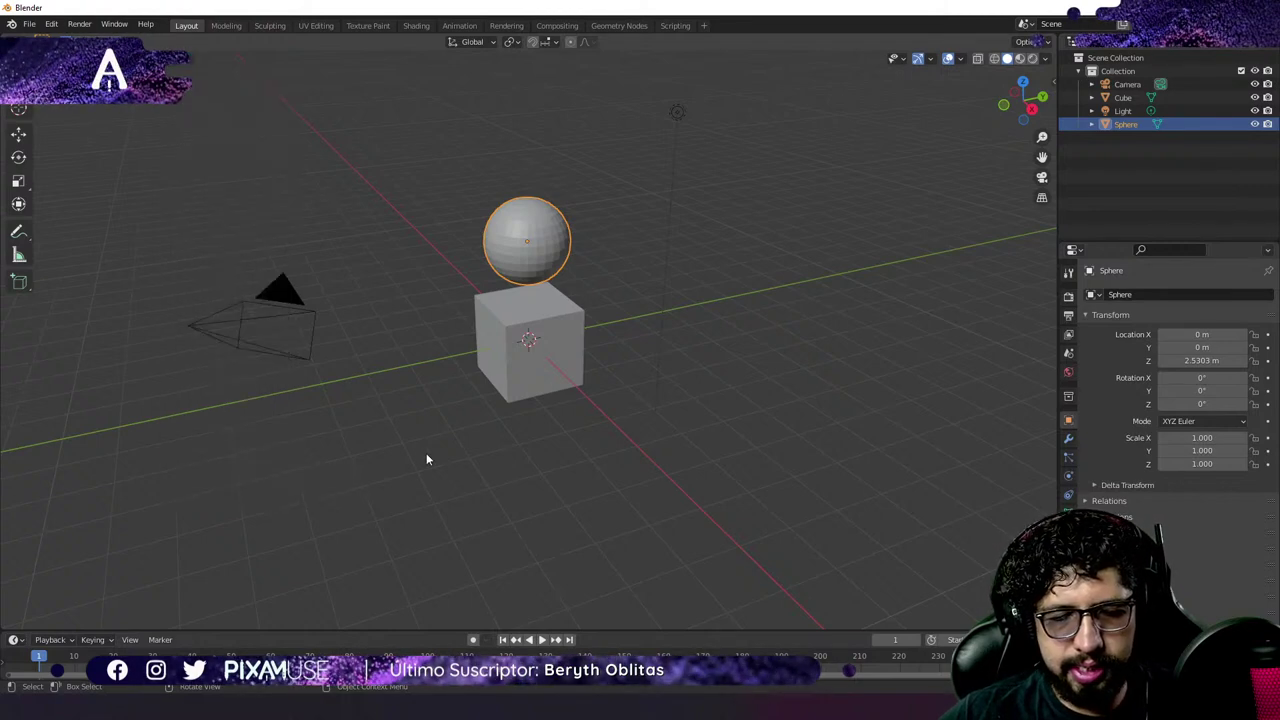
pyautogui.click(185, 41)
pyautogui.click(214, 464)
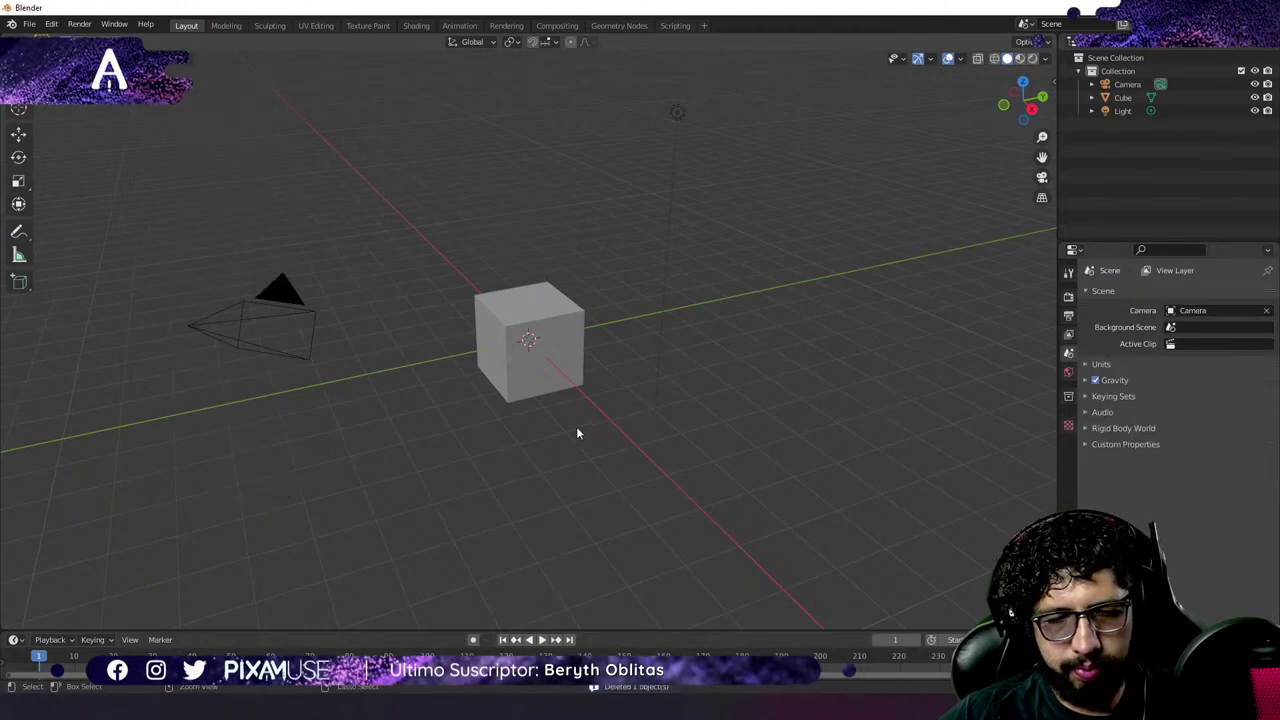
# Undo the sphere's deletion, then delete it again with X.
pyautogui.hotkey('ctrl', 'z')
pyautogui.press('x')
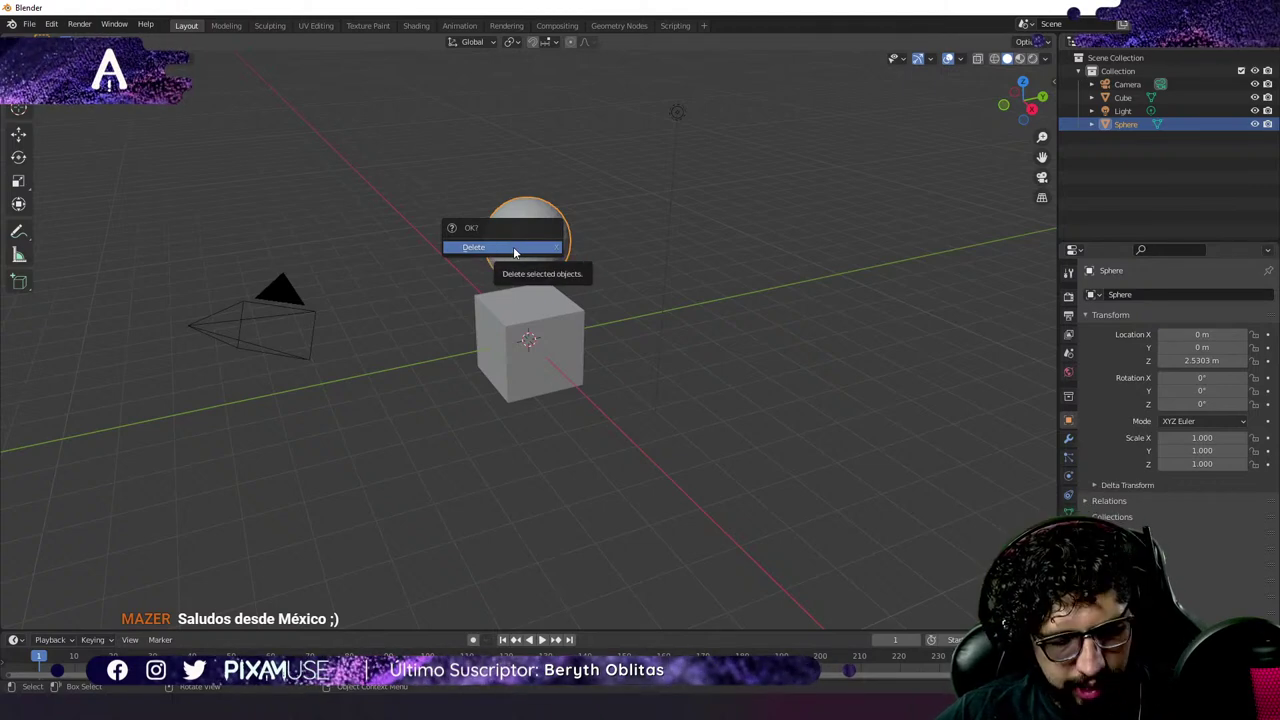
pyautogui.click(518, 253)
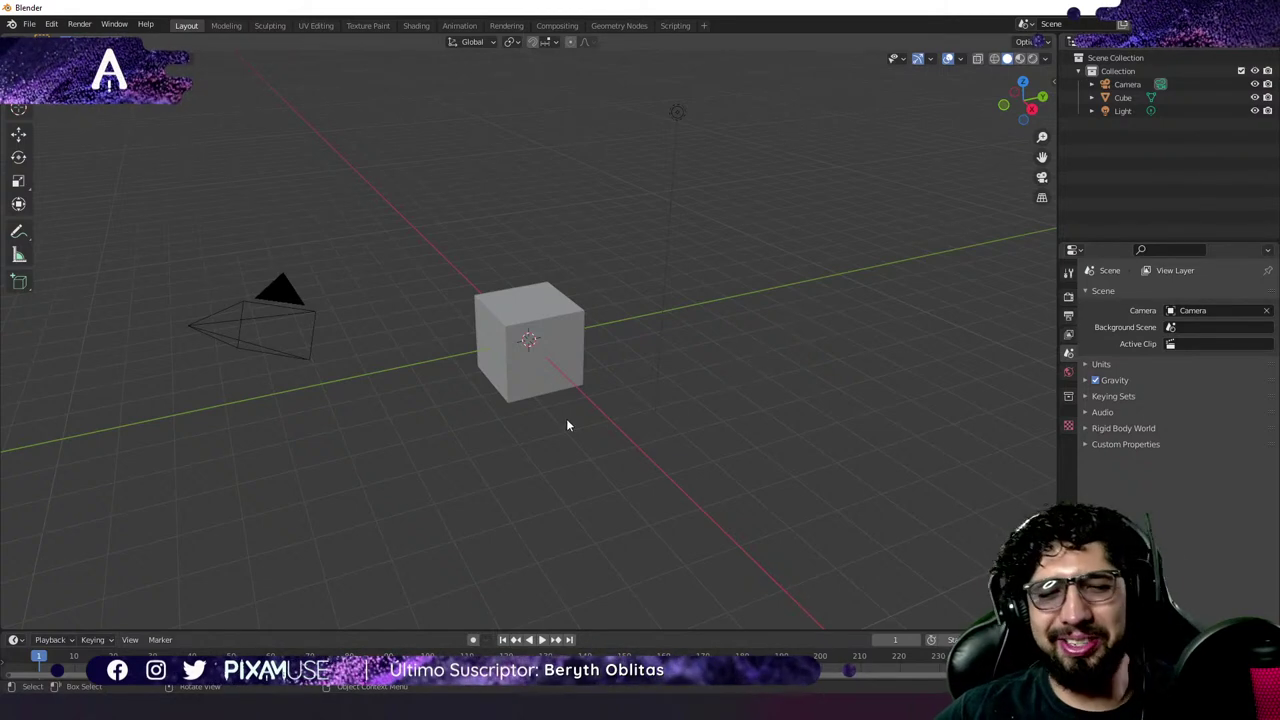
# Select and delete the default cube, then bring up the Add menu.
pyautogui.click(578, 396)
pyautogui.press('x')
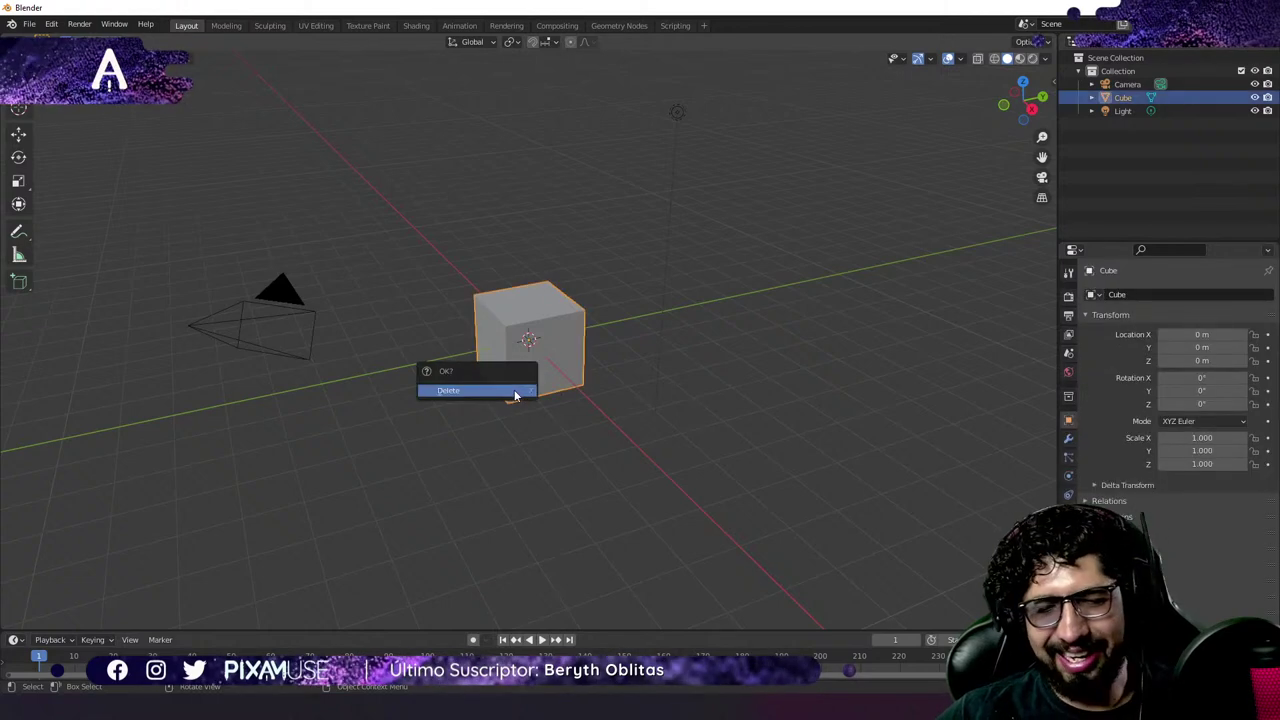
pyautogui.click(514, 389)
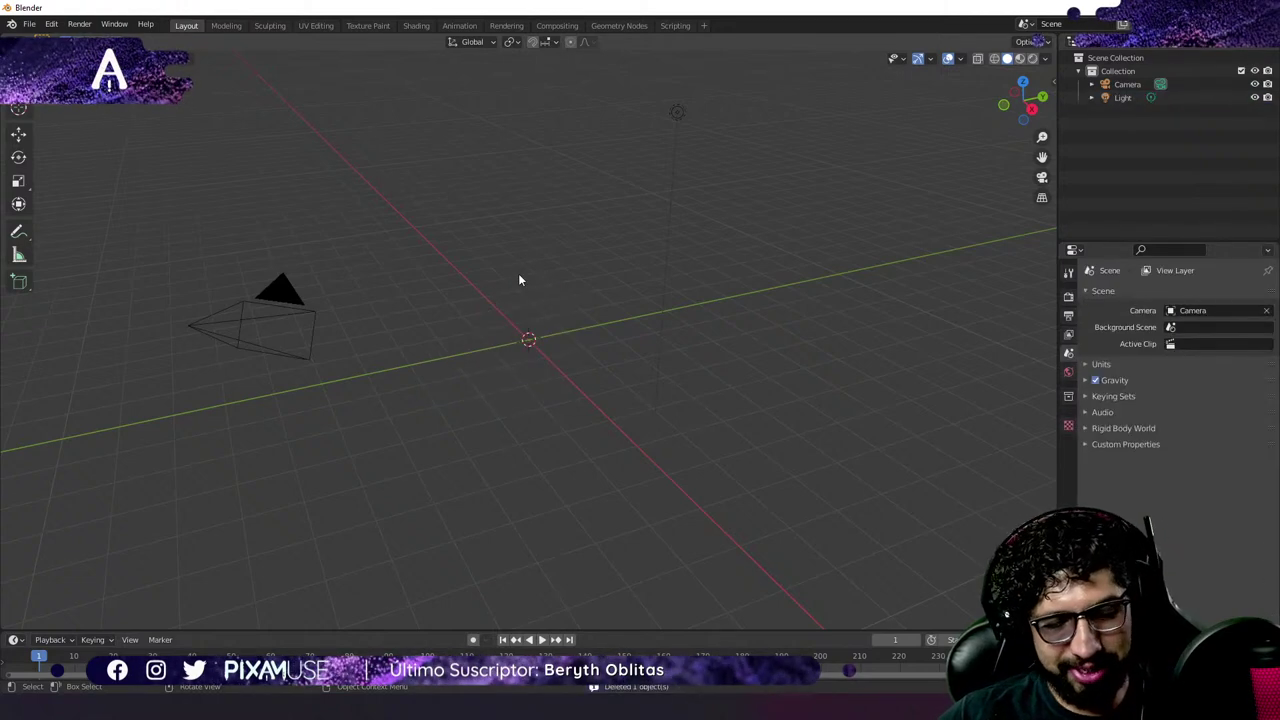
pyautogui.hotkey('shift', 'a')
# Add a new Cube at the origin with 0 m location and 1.000 scale.
pyautogui.moveTo(519, 279)
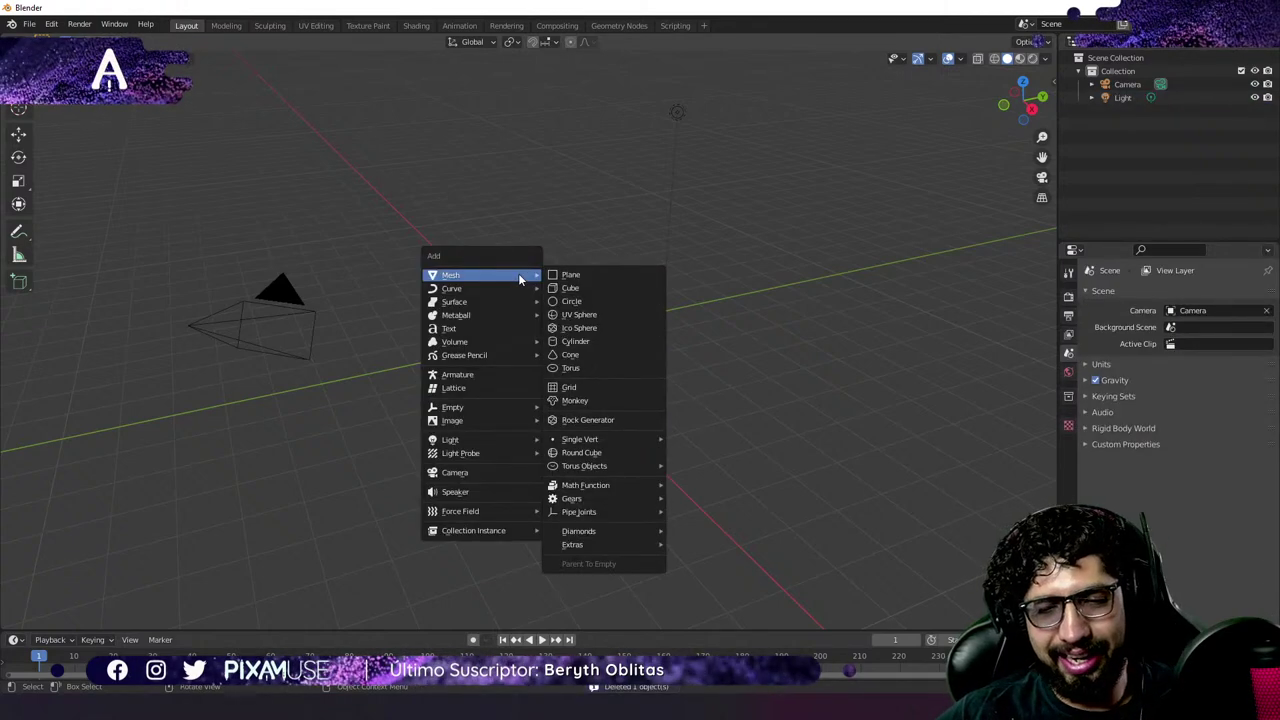
pyautogui.click(588, 286)
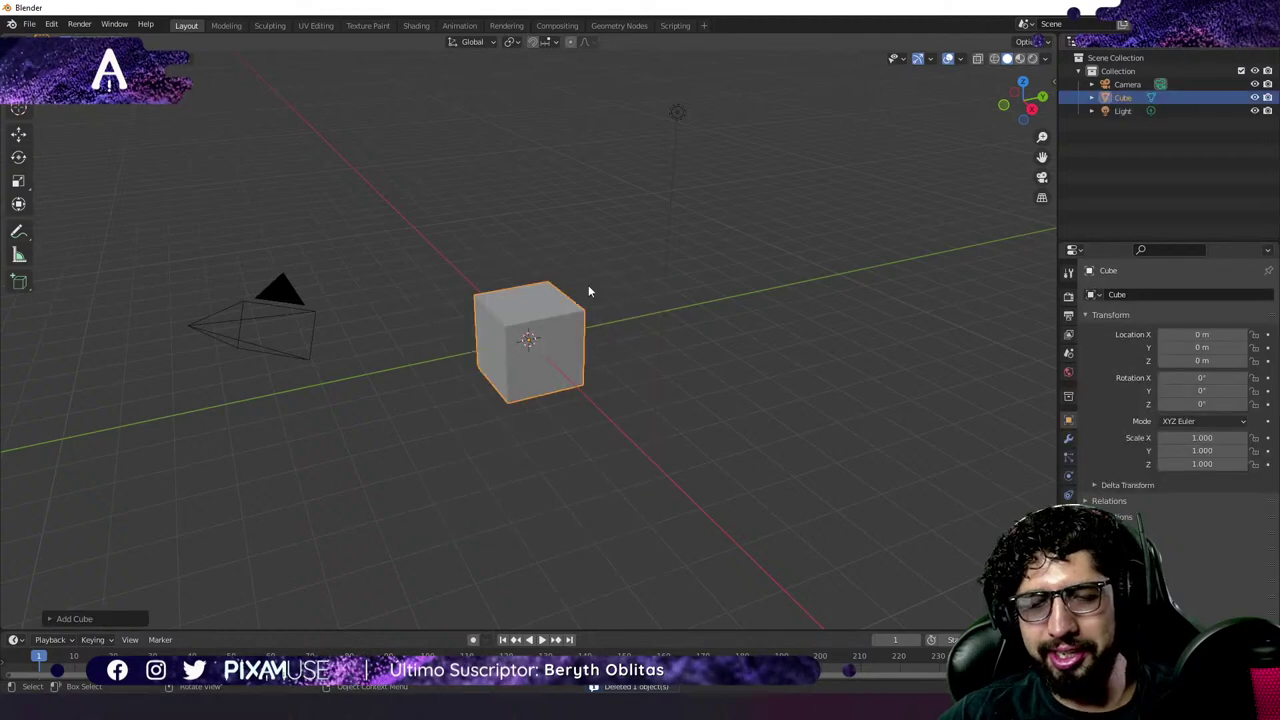
pyautogui.click(570, 343)
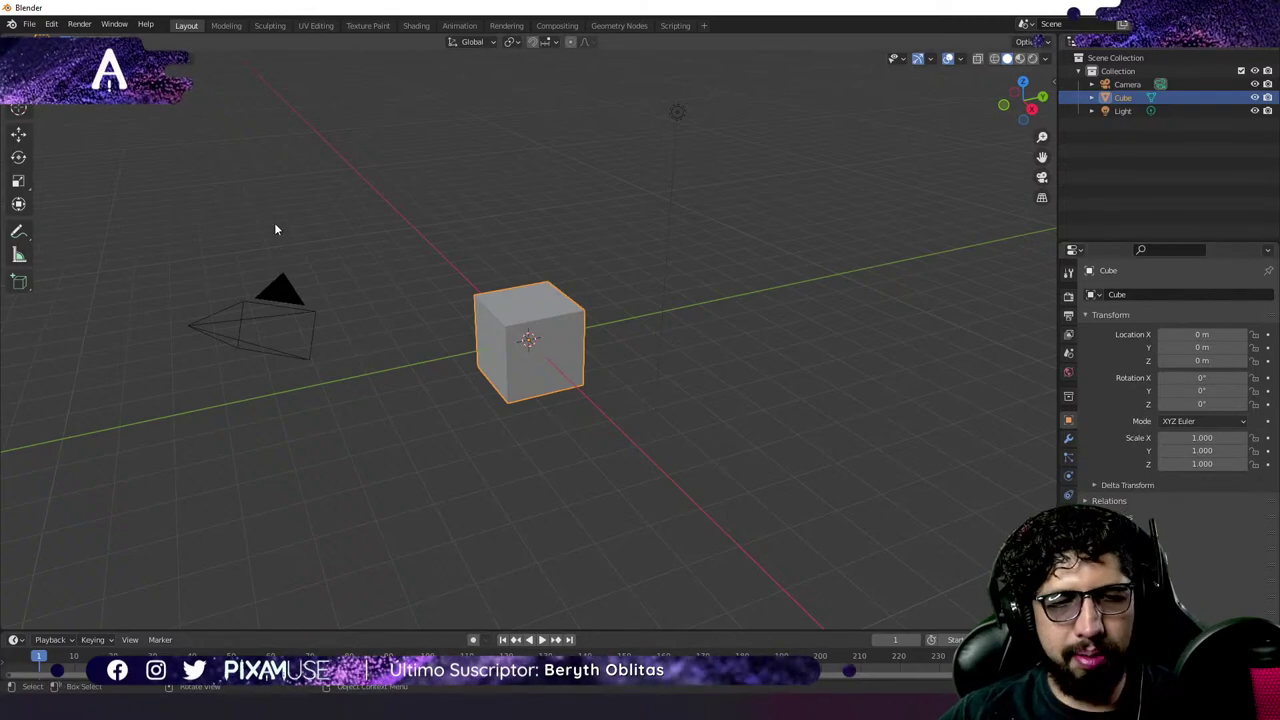
pyautogui.hotkey('shift', 'a')
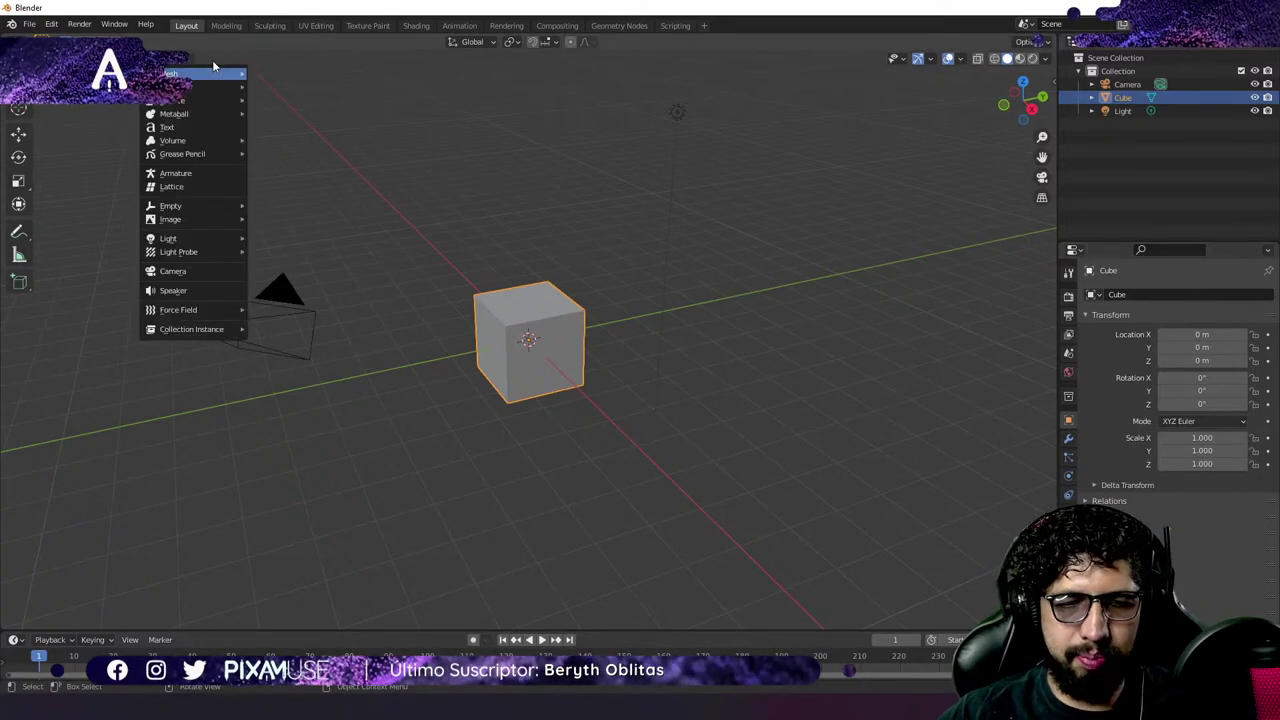
pyautogui.moveTo(212, 66)
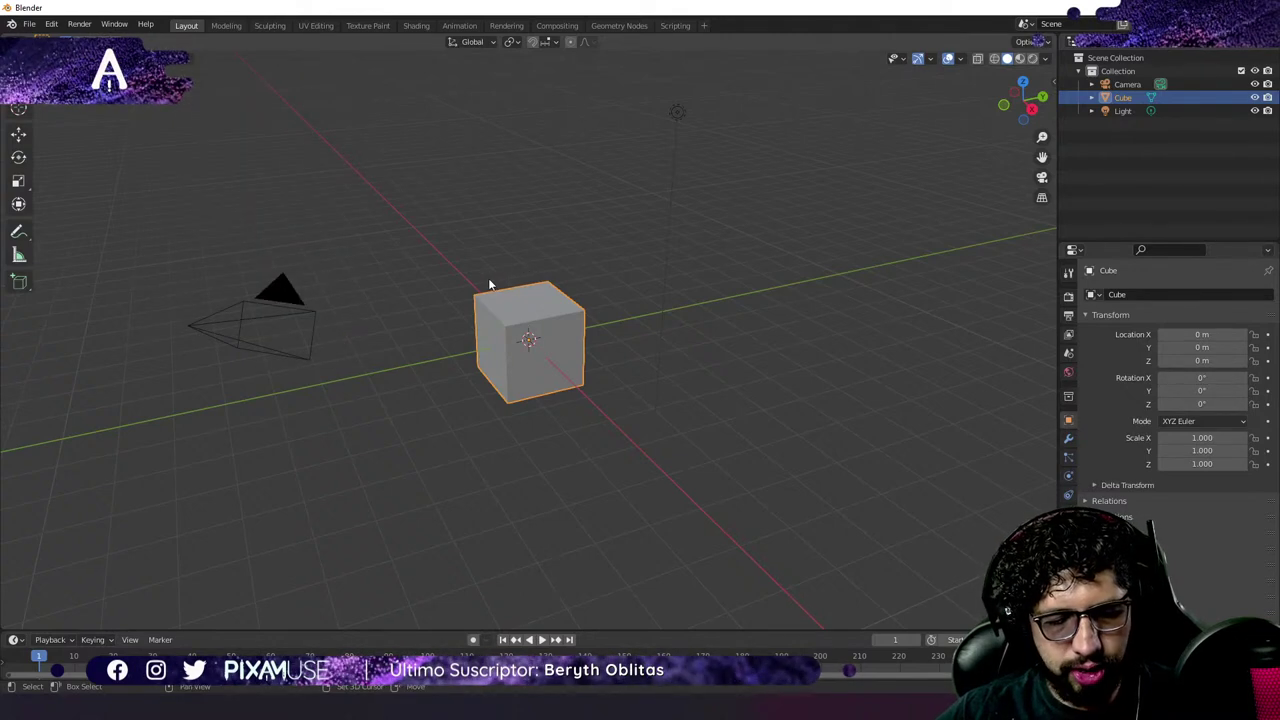
pyautogui.hotkey('shift', 'a')
pyautogui.moveTo(450, 279)
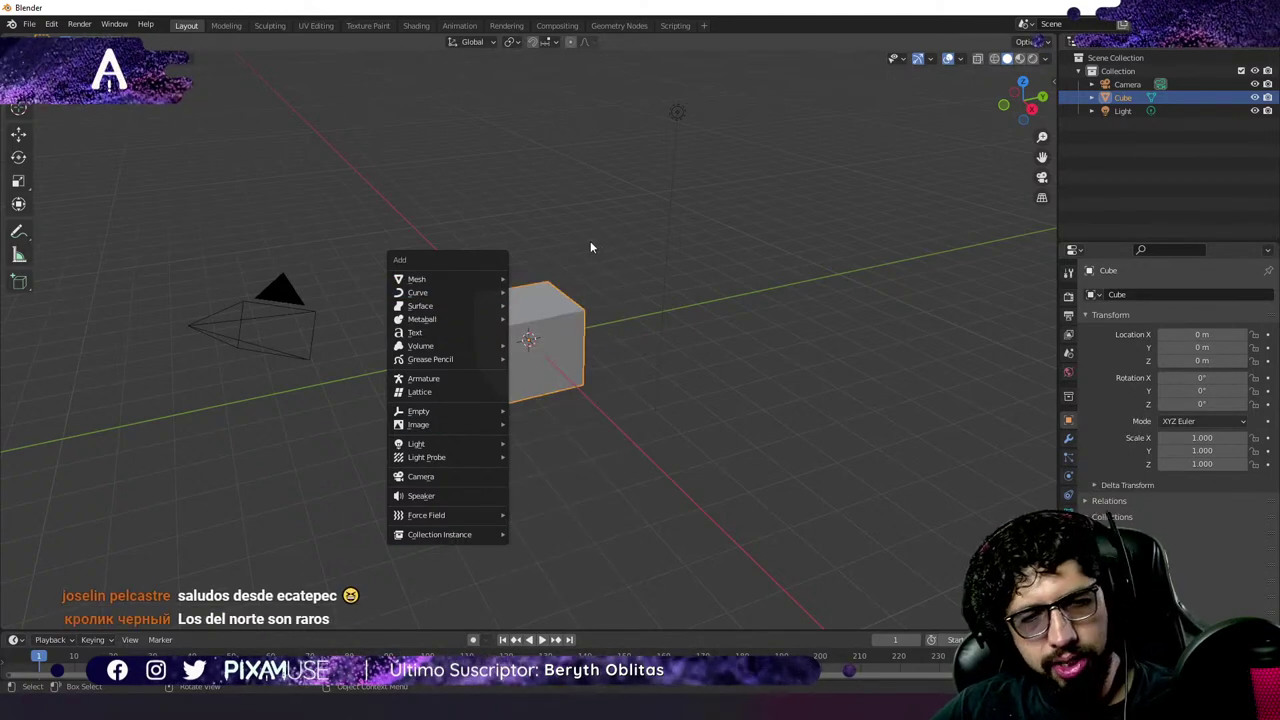
pyautogui.press('Escape')
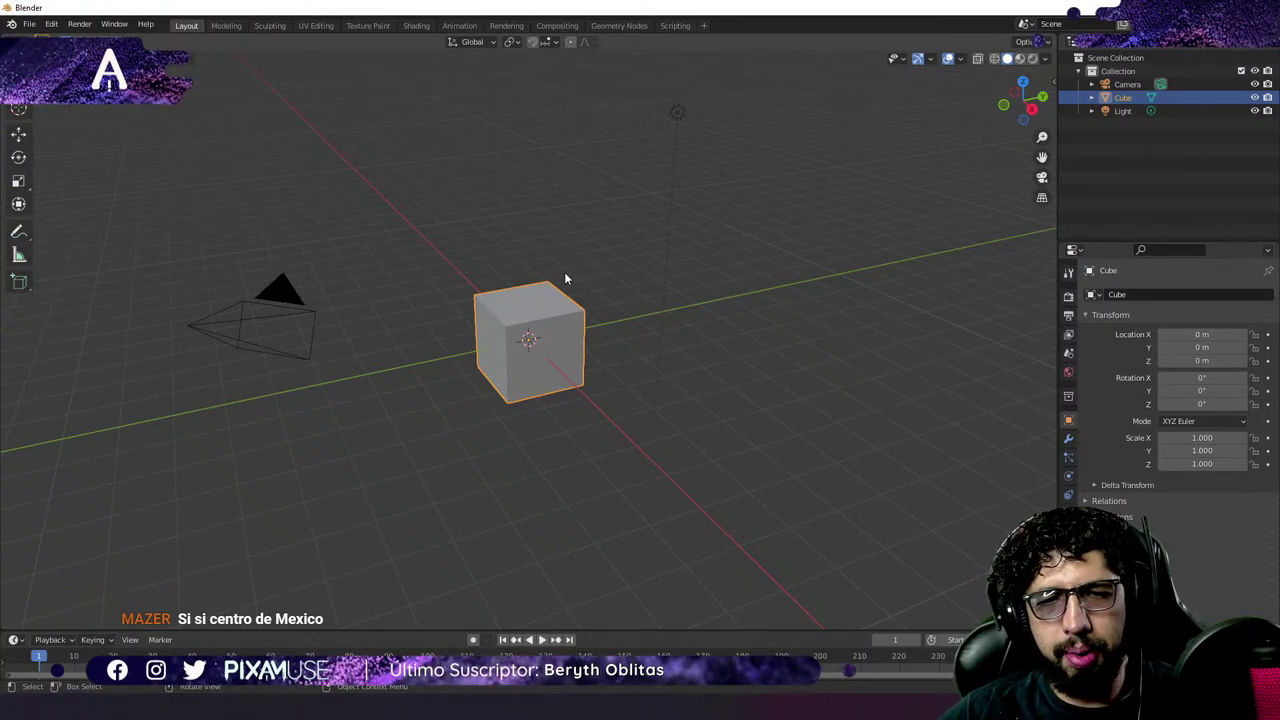
pyautogui.click(560, 28)
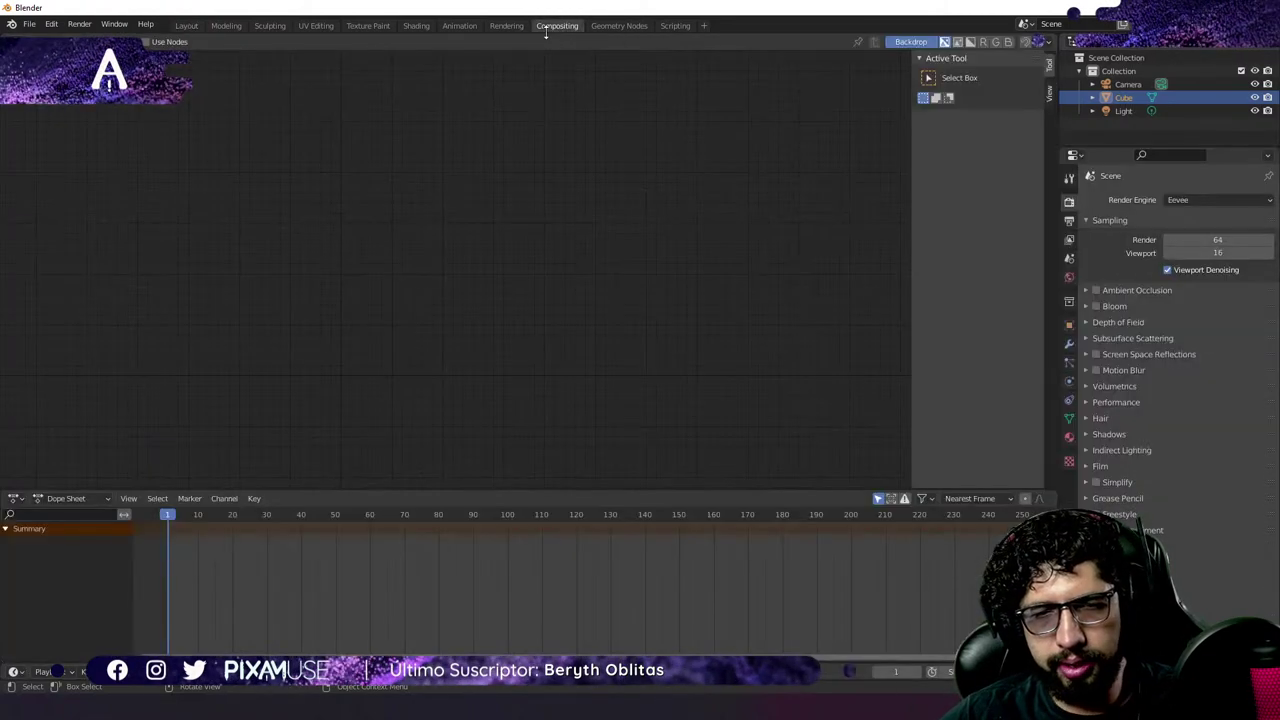
pyautogui.hotkey('shift', 'a')
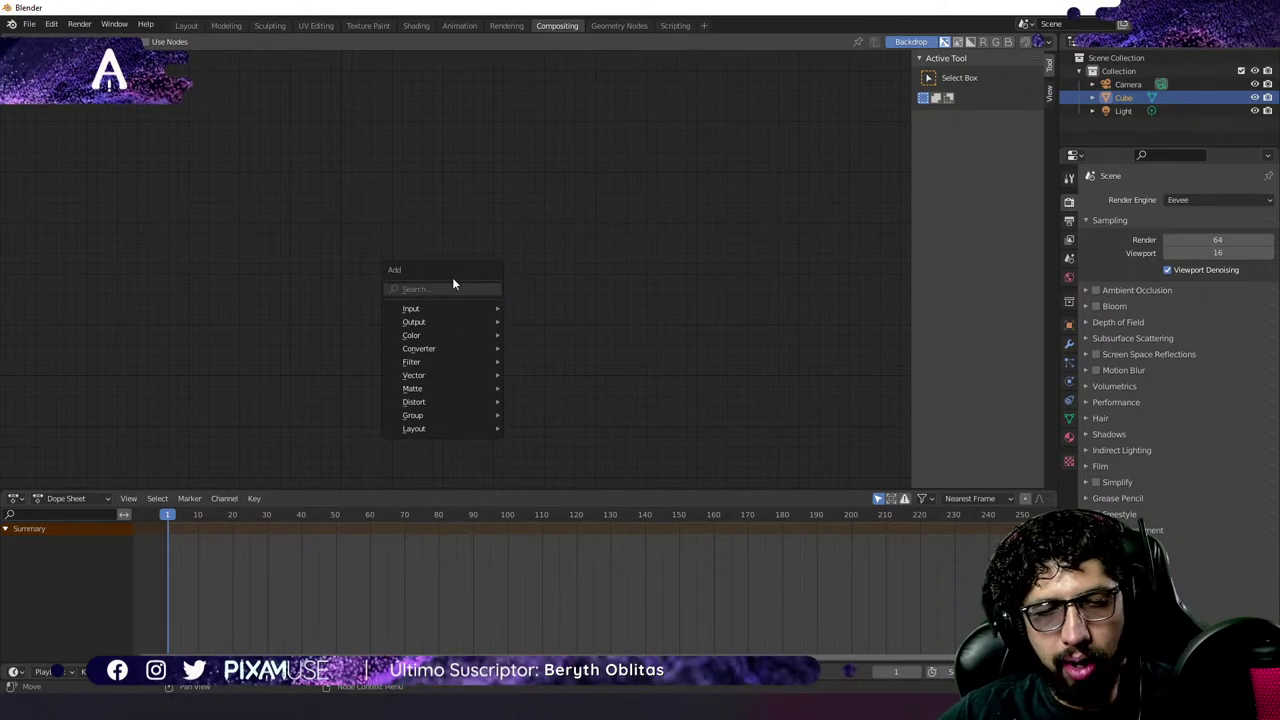
pyautogui.press('Escape')
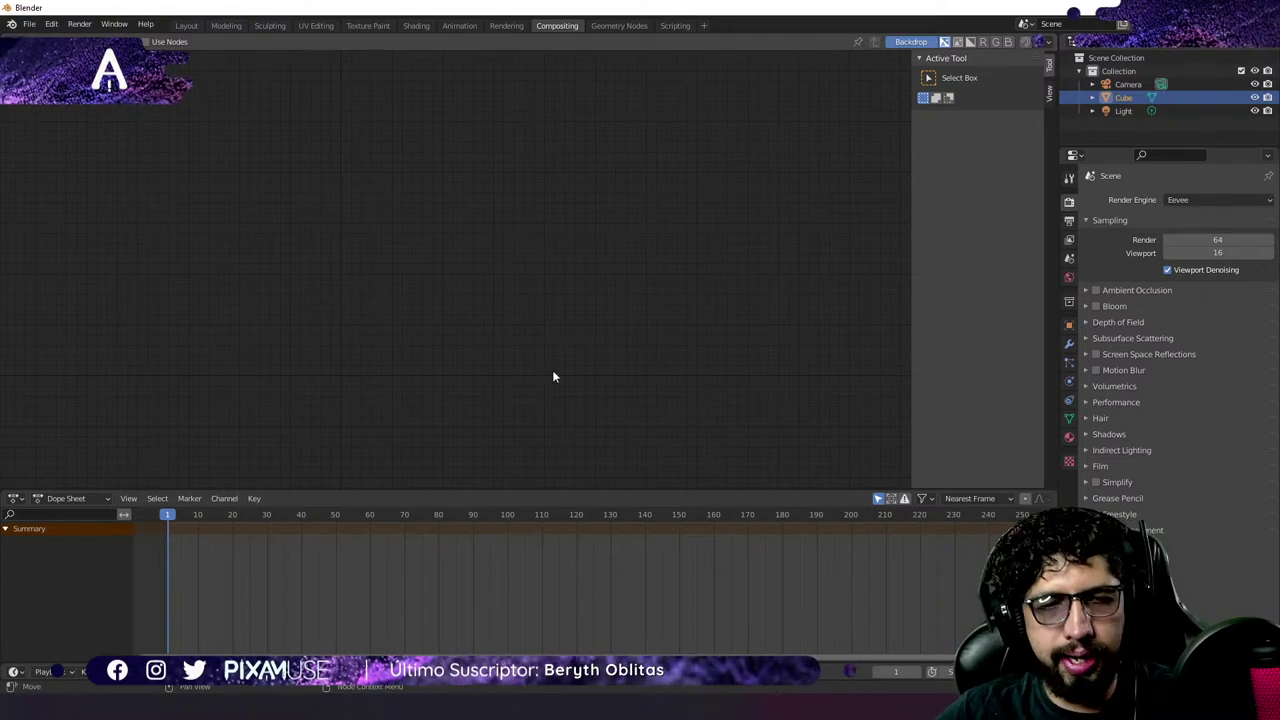
pyautogui.click(187, 26)
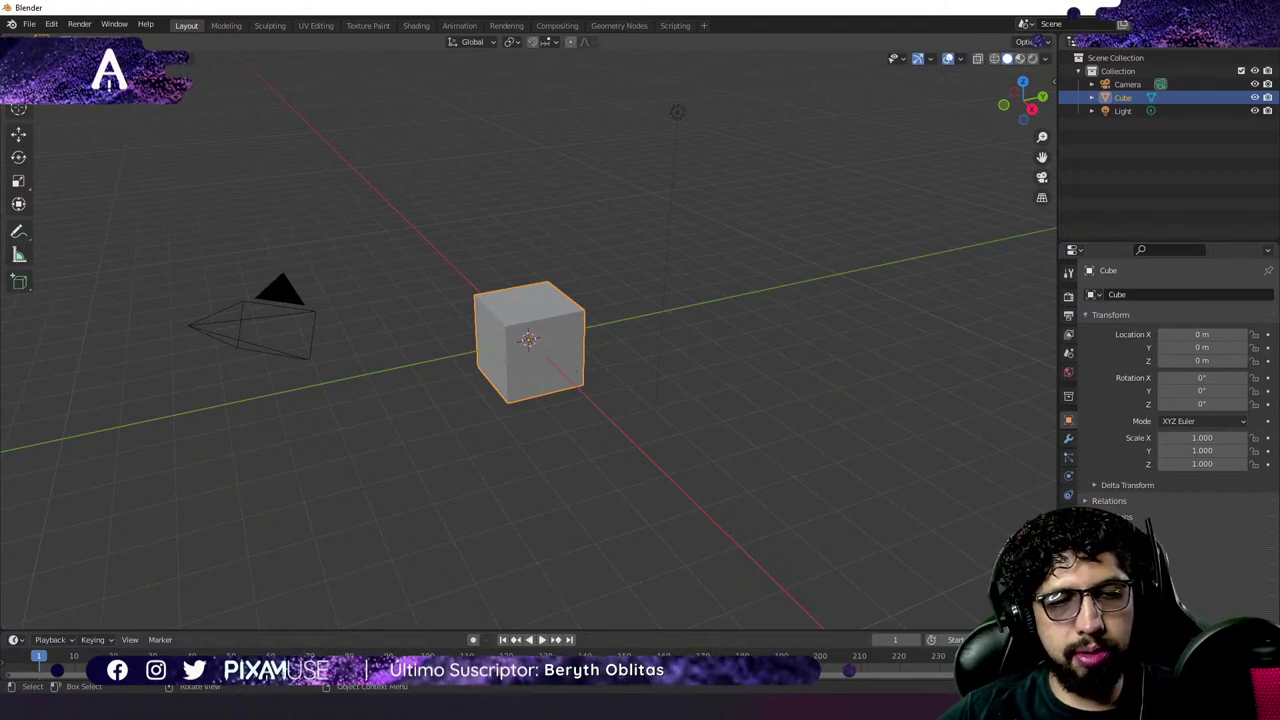
# Switch the cube to Edit Mode via the mode dropdown, then toggle it with Tab.
pyautogui.click(45, 41)
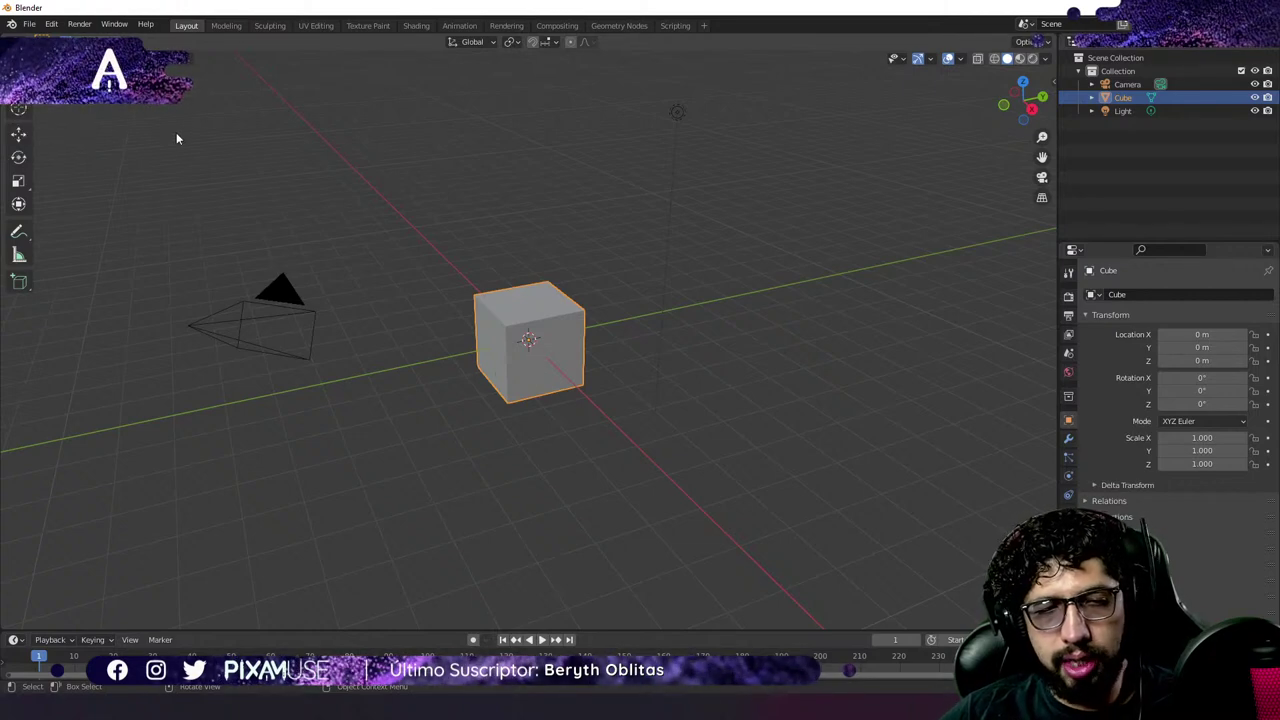
pyautogui.click(45, 41)
pyautogui.click(45, 87)
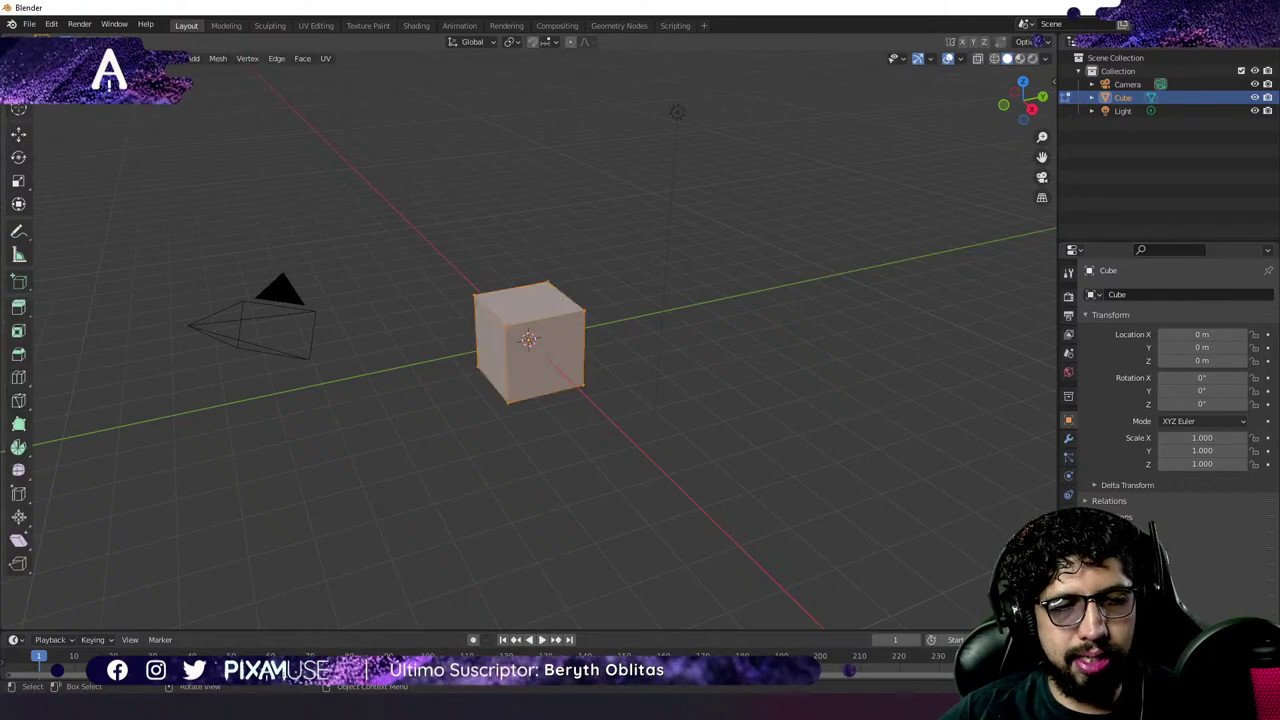
pyautogui.press('Tab')
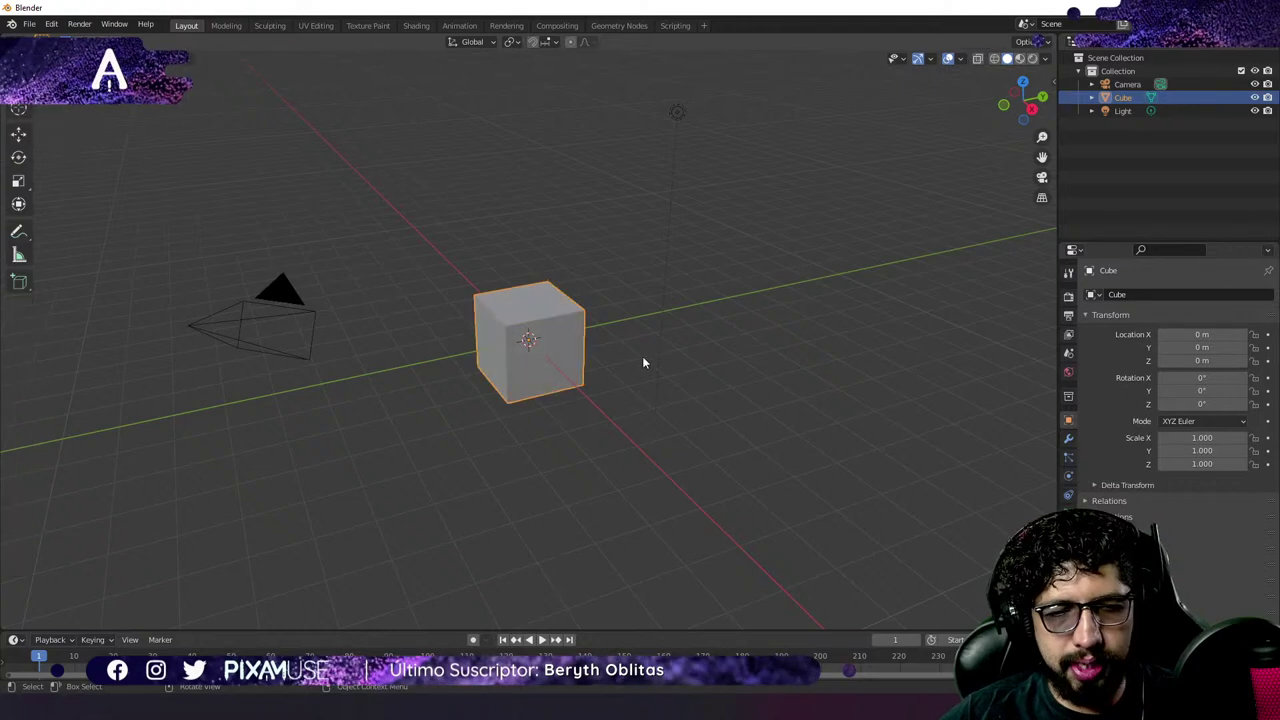
pyautogui.press('Tab')
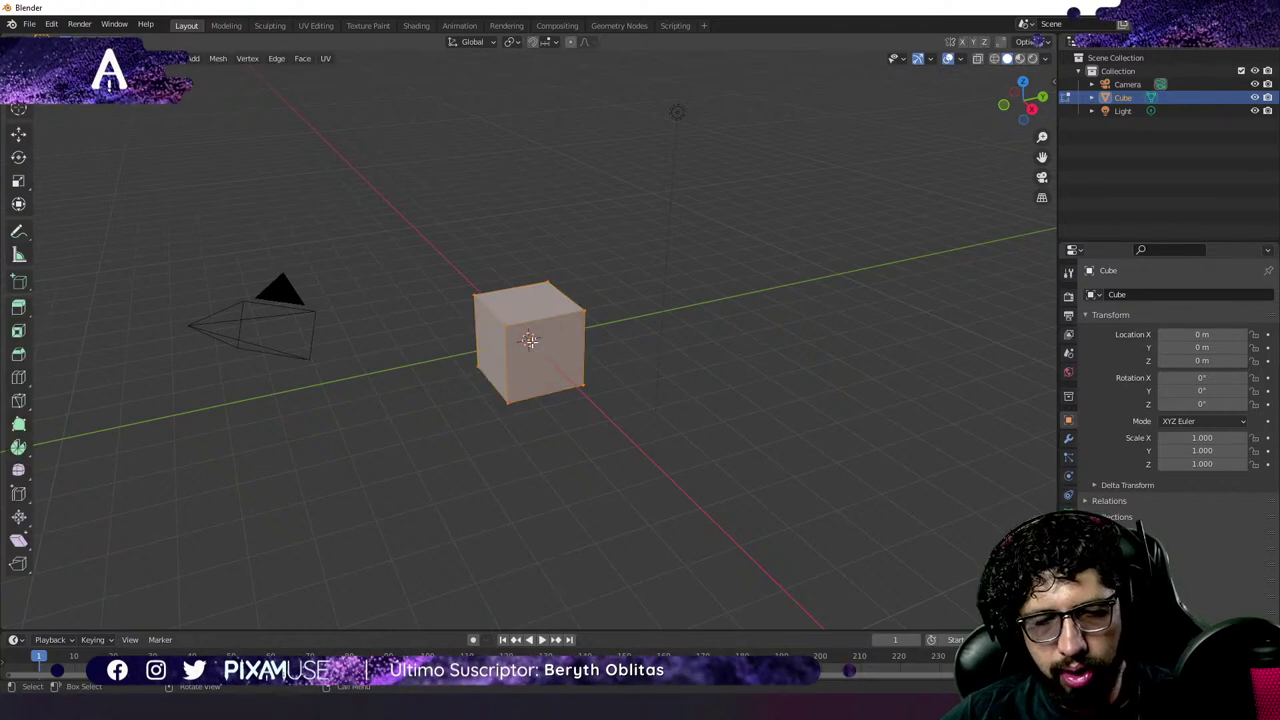
# Check the mesh context menu, return to Object Mode and try the Ctrl+Tab mode pie.
pyautogui.rightClick(529, 340)
pyautogui.press('Escape')
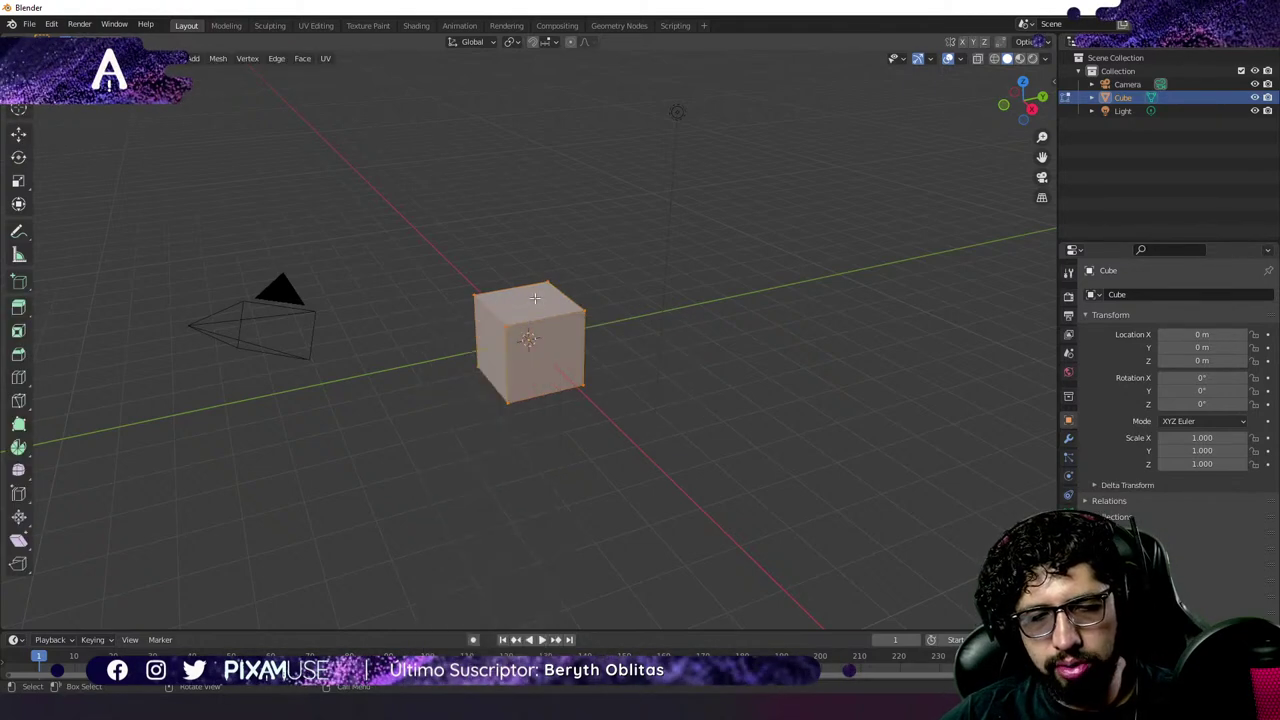
pyautogui.press('Tab')
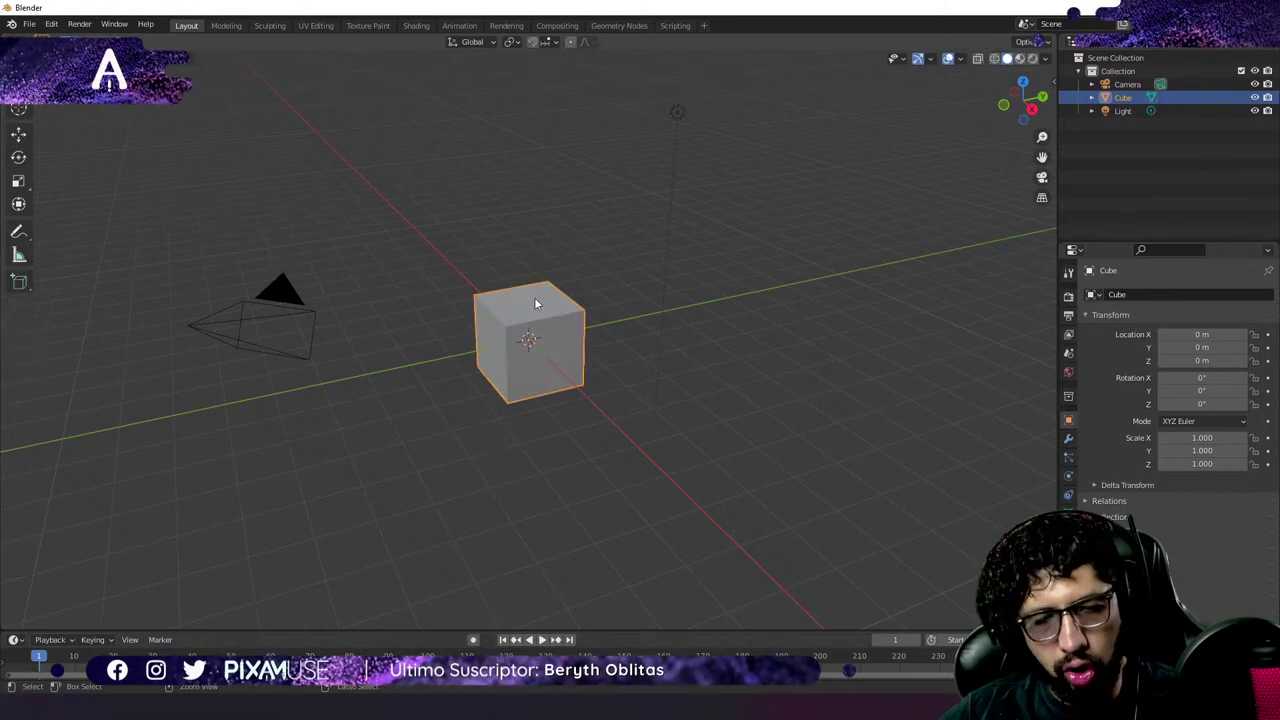
pyautogui.hotkey('ctrl', 'Tab')
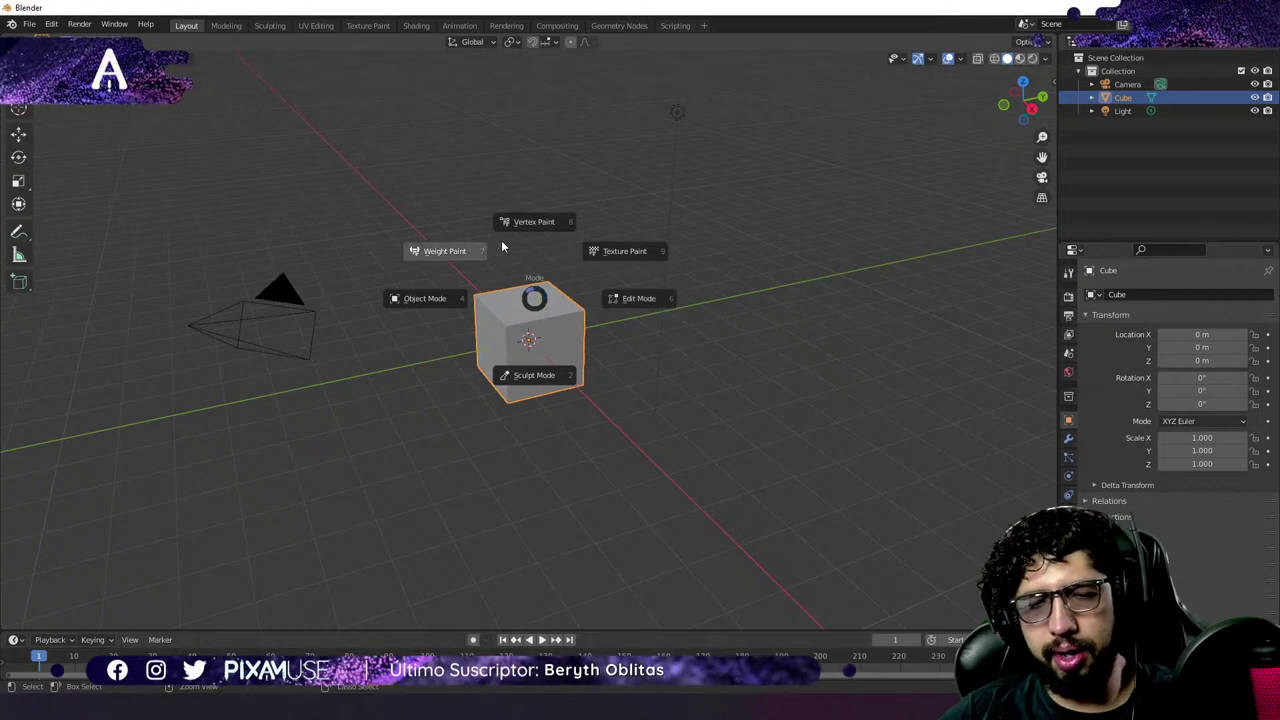
pyautogui.click(445, 303)
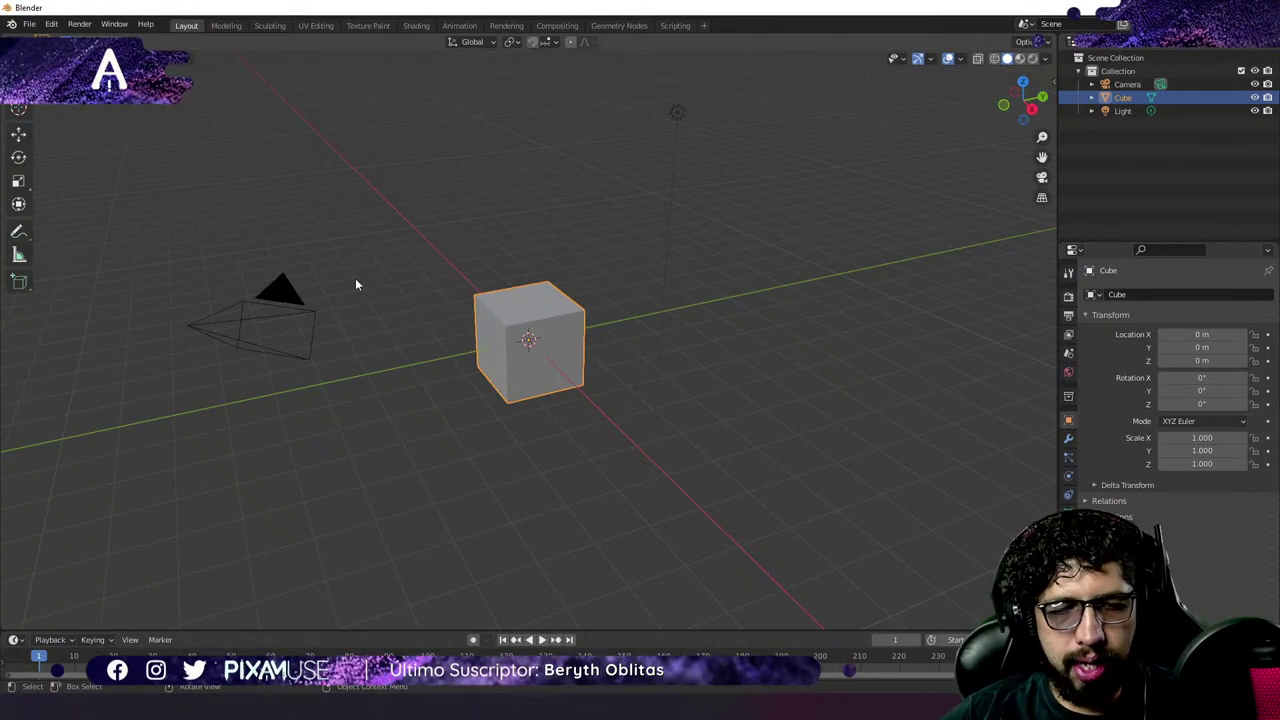
# Select the light, then reselect the cube and put it into Edit Mode.
pyautogui.click(677, 112)
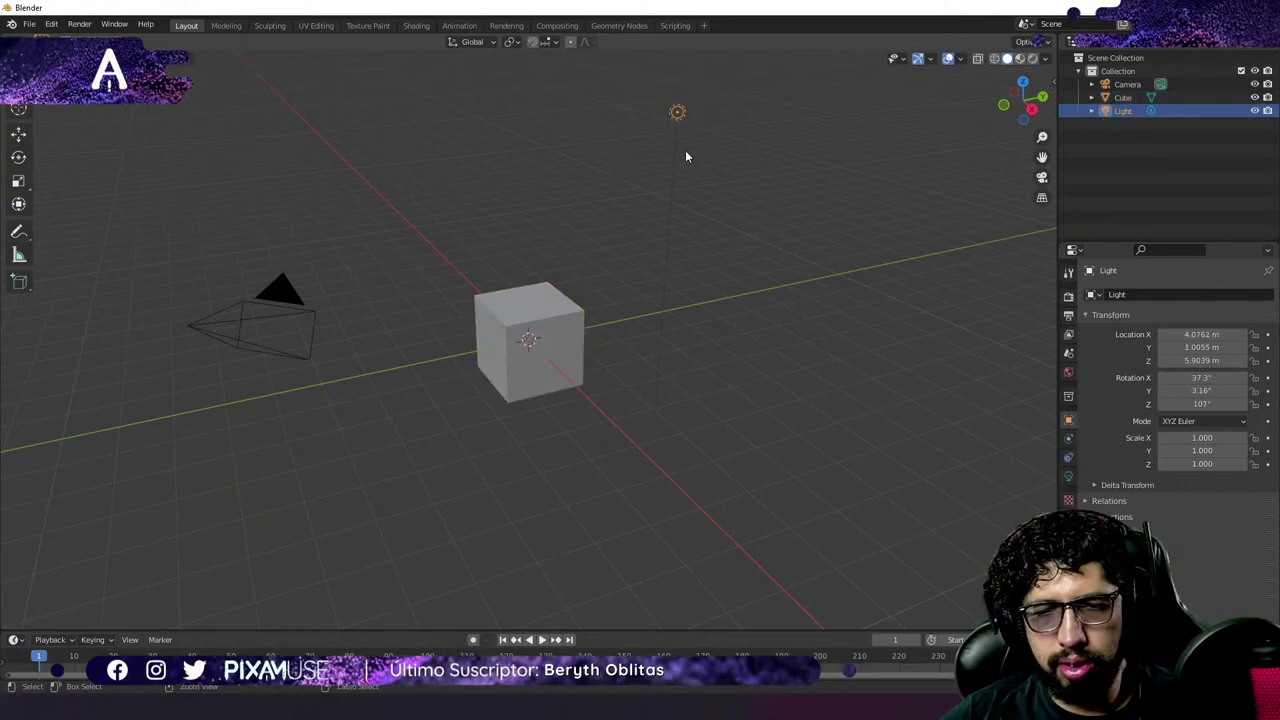
pyautogui.hotkey('ctrl', 'Tab')
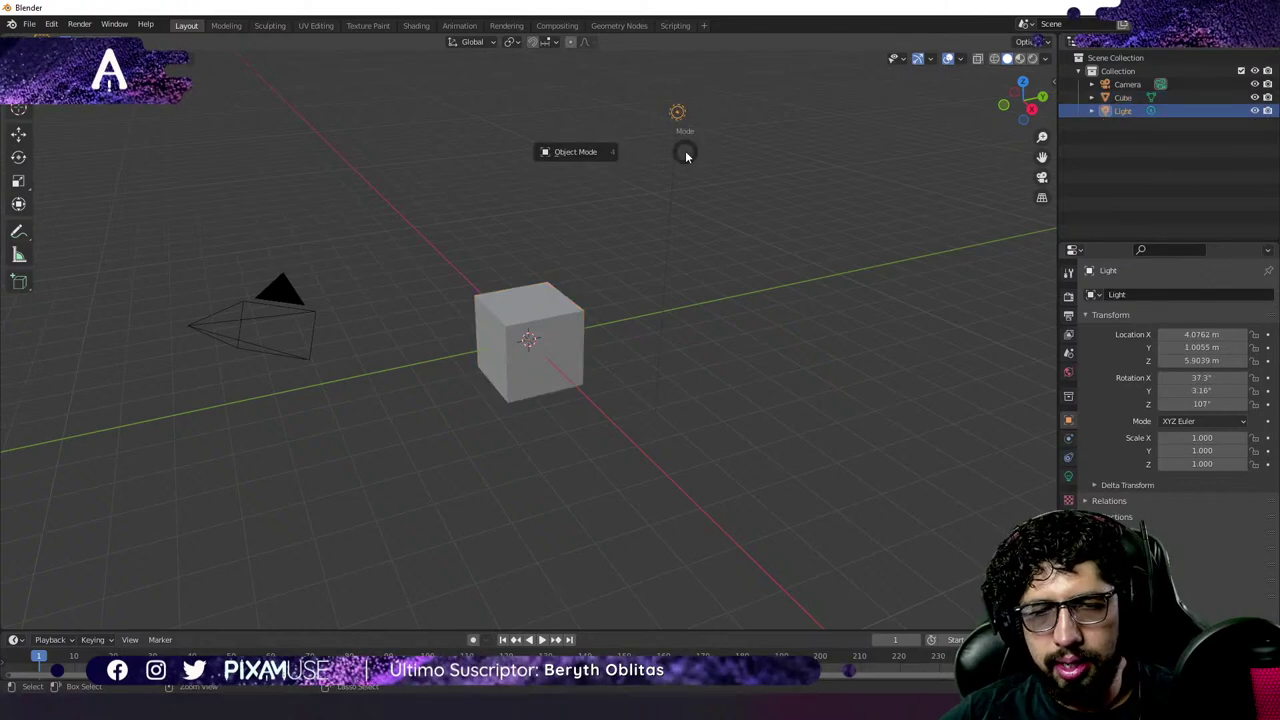
pyautogui.click(570, 153)
pyautogui.click(530, 292)
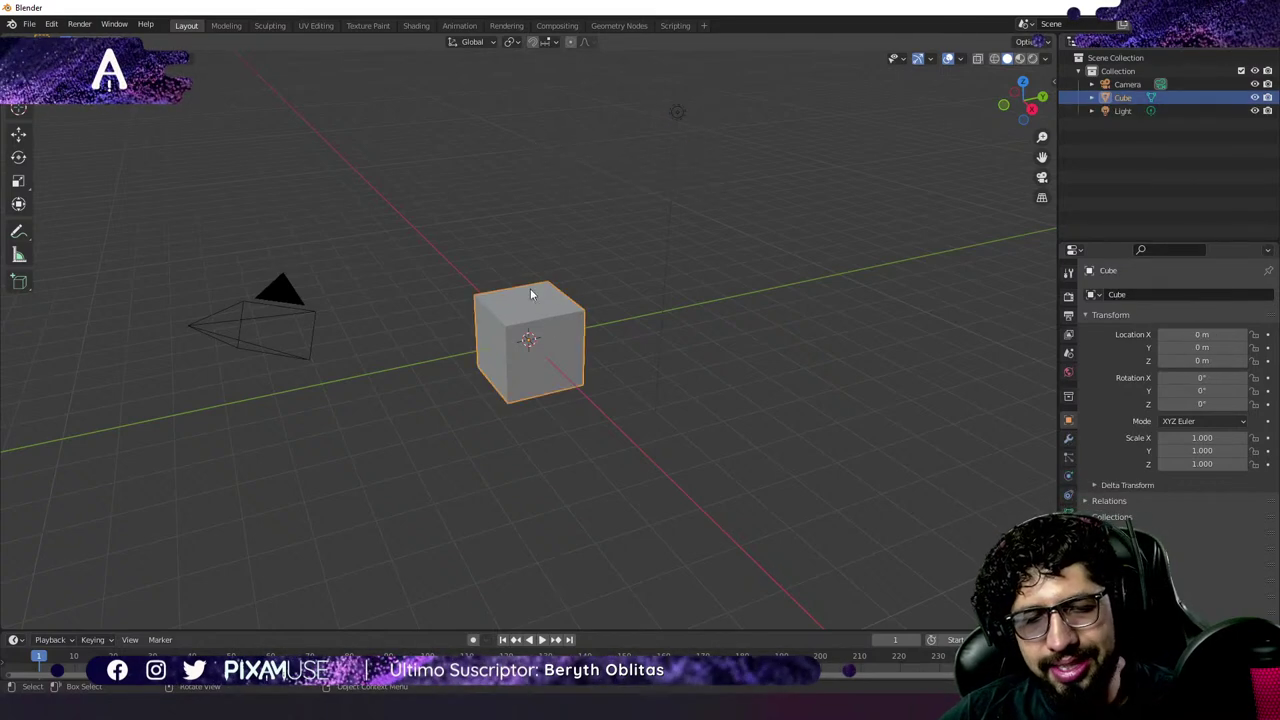
pyautogui.click(190, 41)
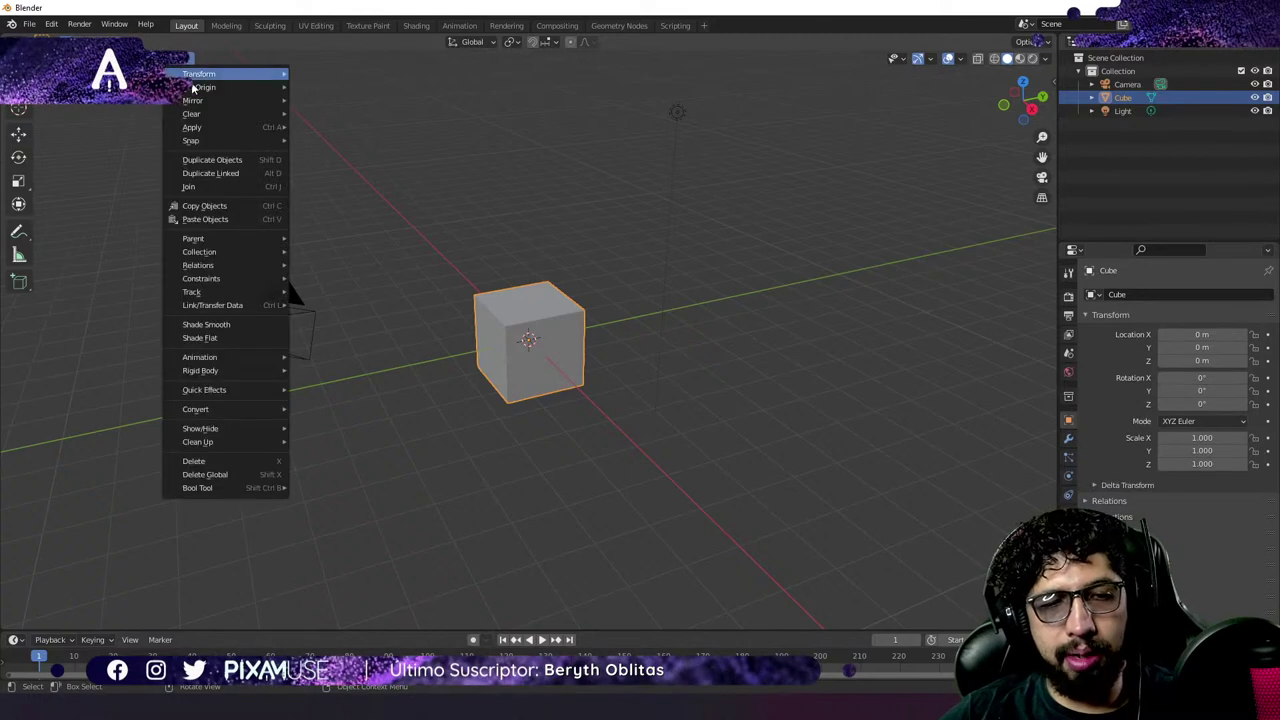
pyautogui.click(152, 41)
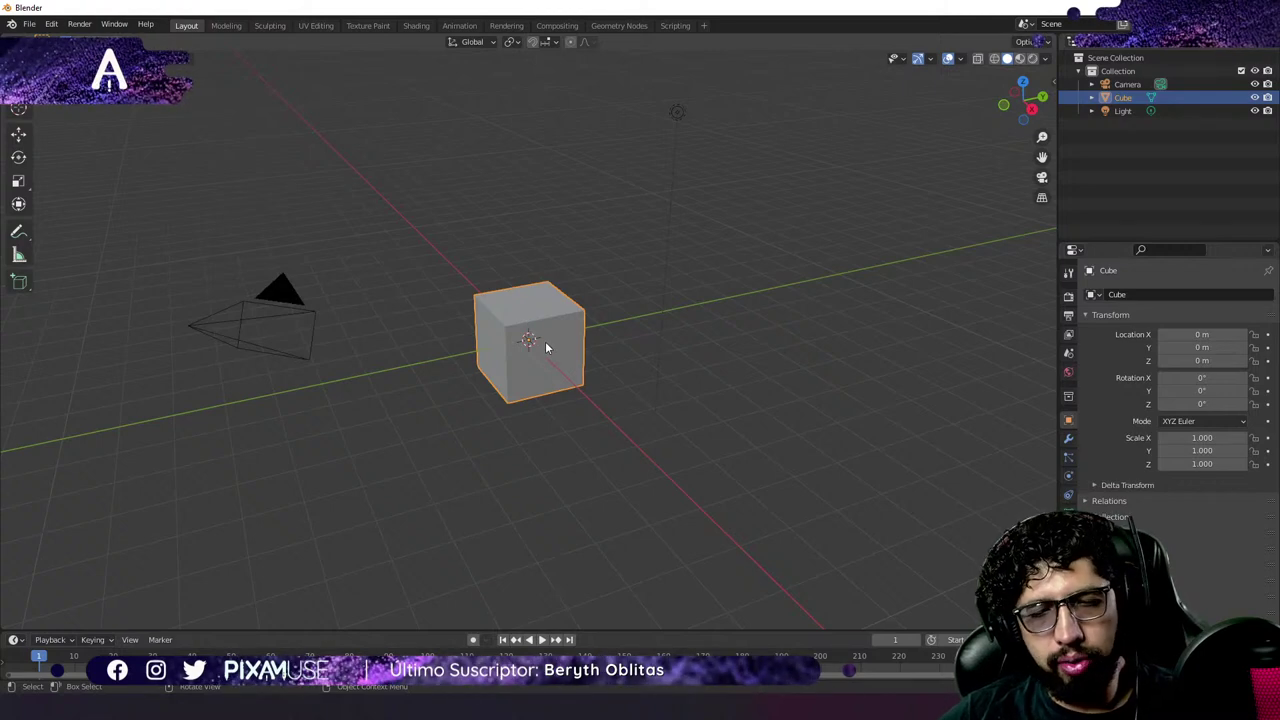
pyautogui.press('Tab')
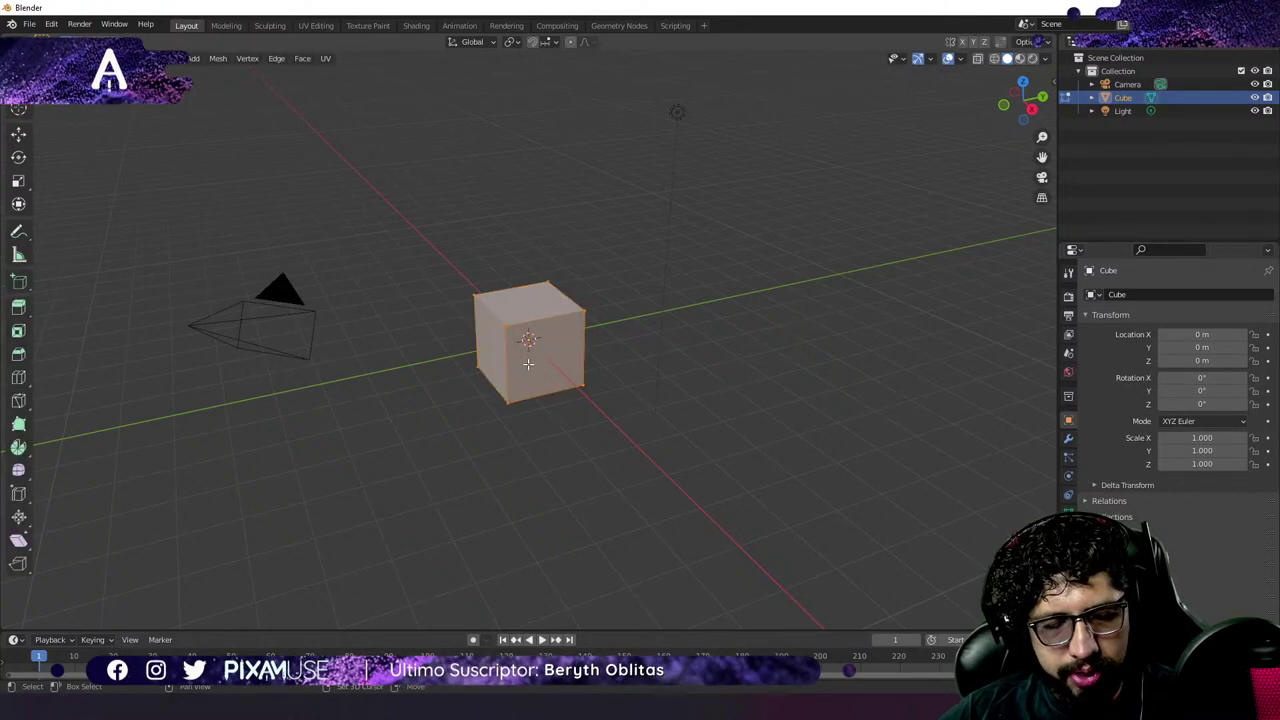
# Browse the Edit Mode Add Mesh menu, deselect all faces, cancel, and return to Object Mode.
pyautogui.hotkey('shift', 'a')
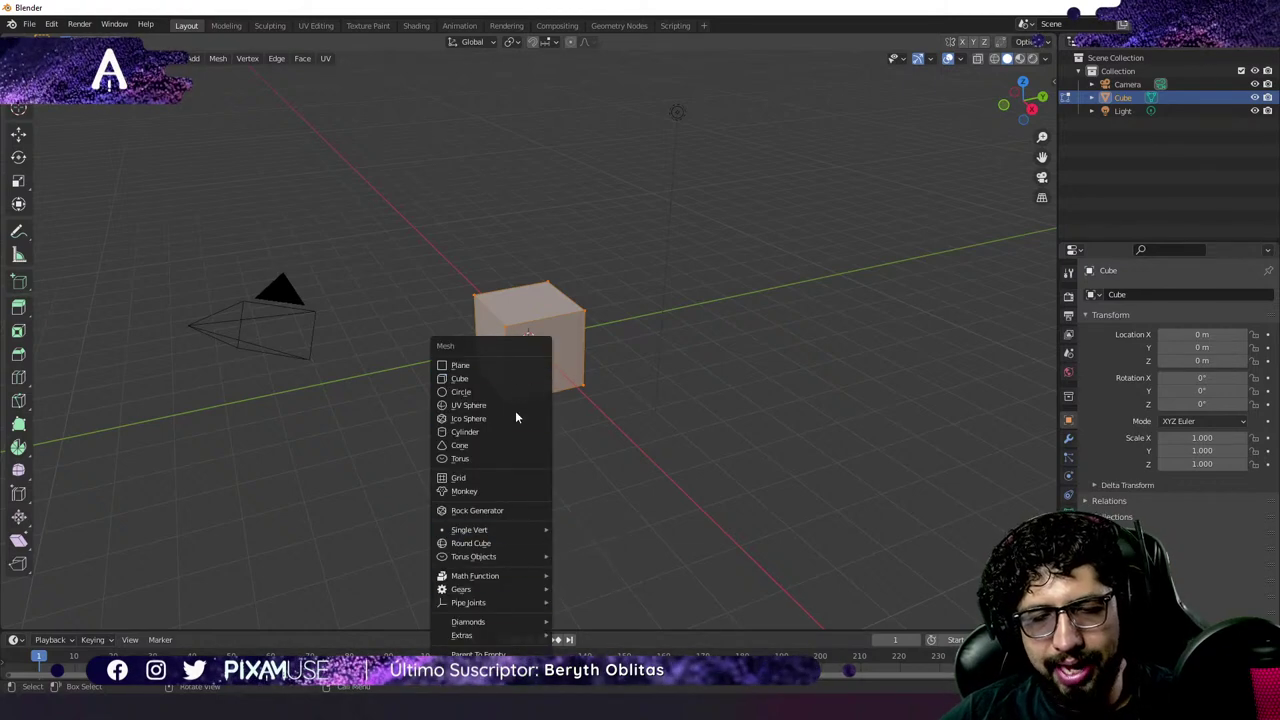
pyautogui.moveTo(505, 530)
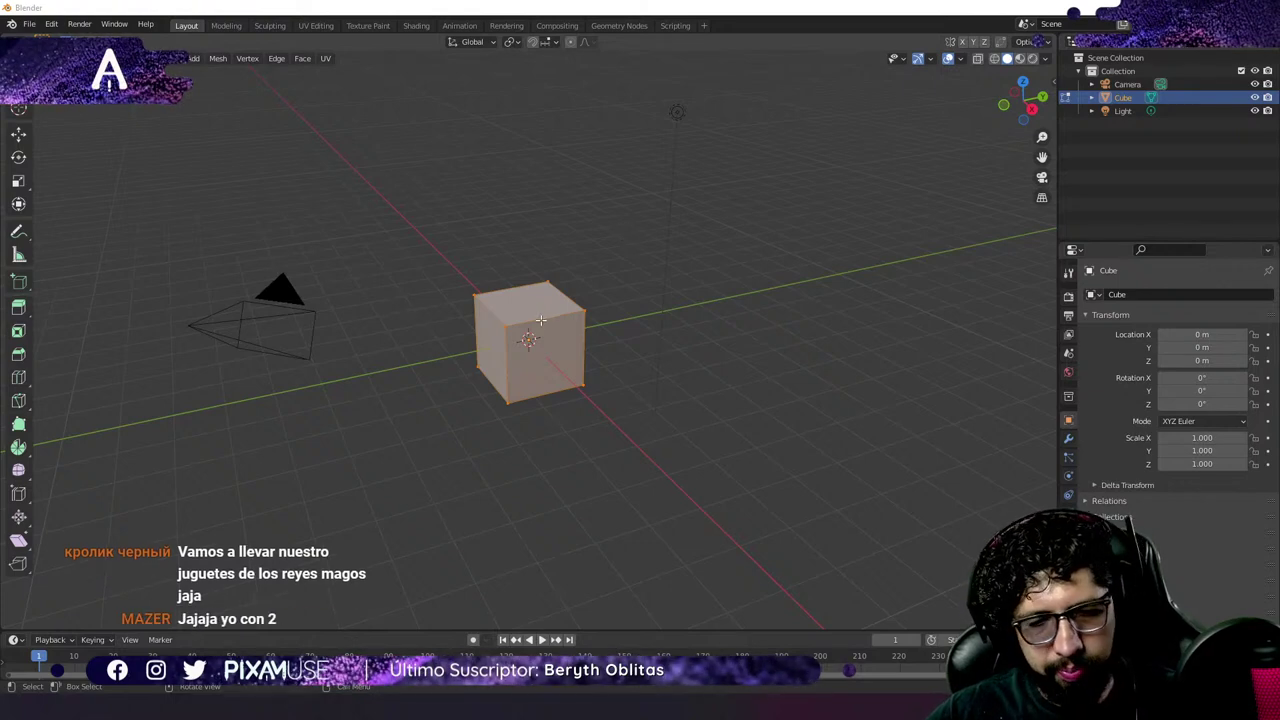
pyautogui.hotkey('alt', 'a')
pyautogui.hotkey('shift', 'a')
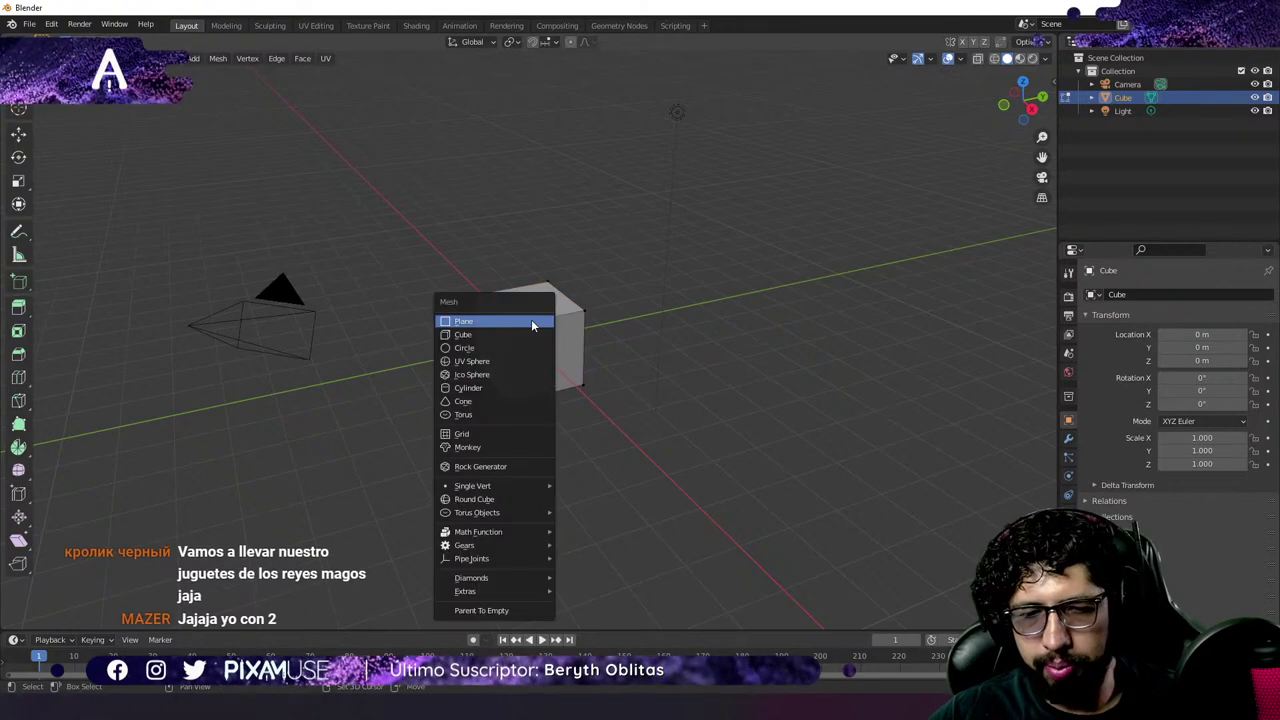
pyautogui.click(501, 374)
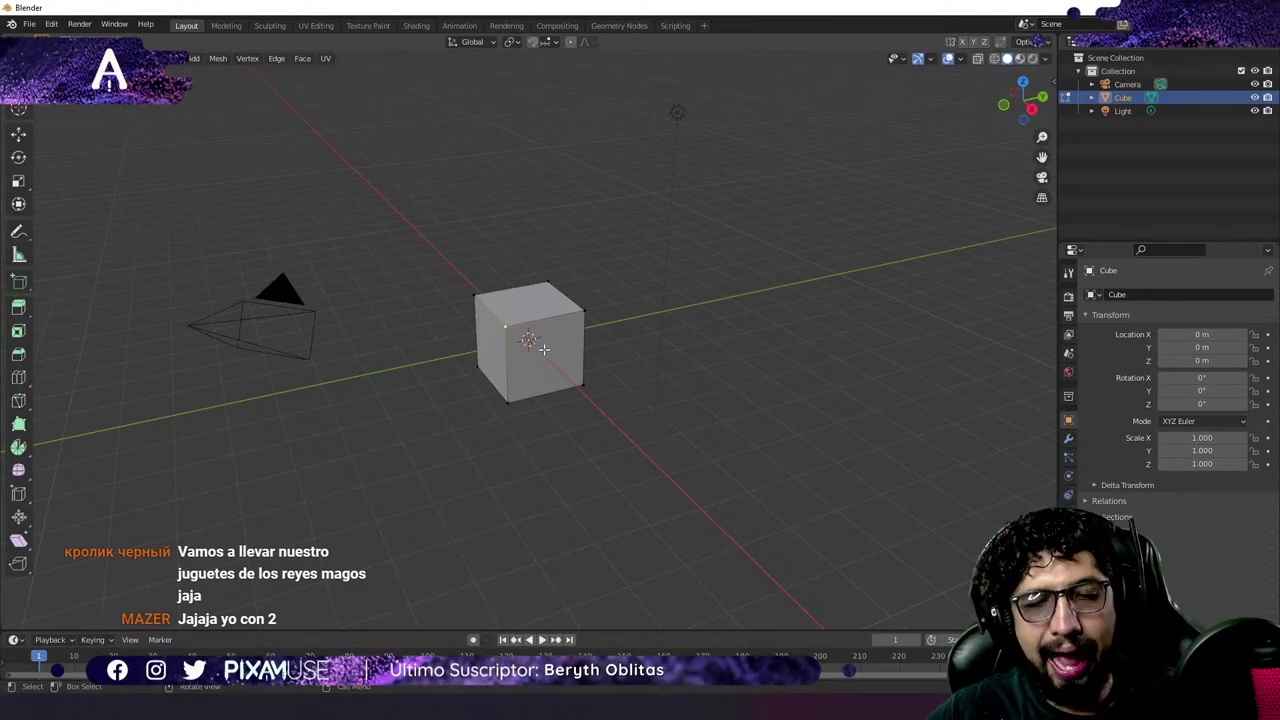
pyautogui.press('Tab')
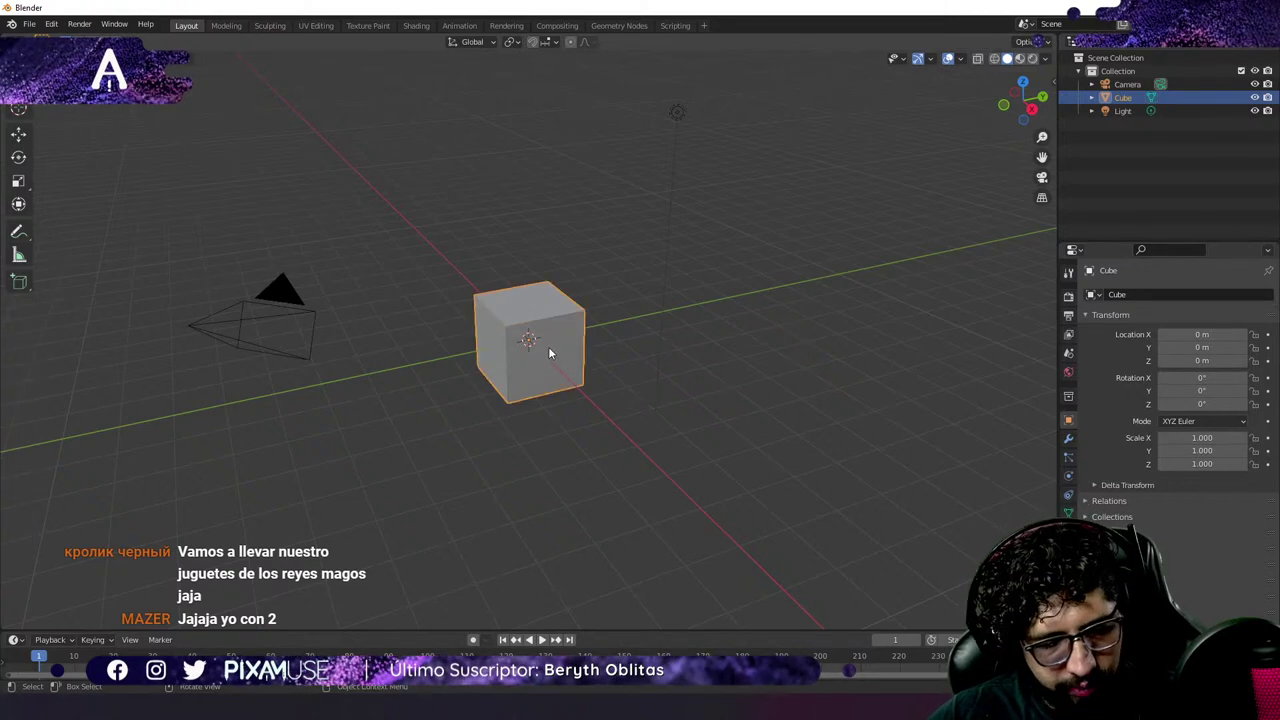
# Delete the cube, briefly hide and unhide the camera and light, and bring up the Add menu.
pyautogui.press('x')
pyautogui.click(548, 343)
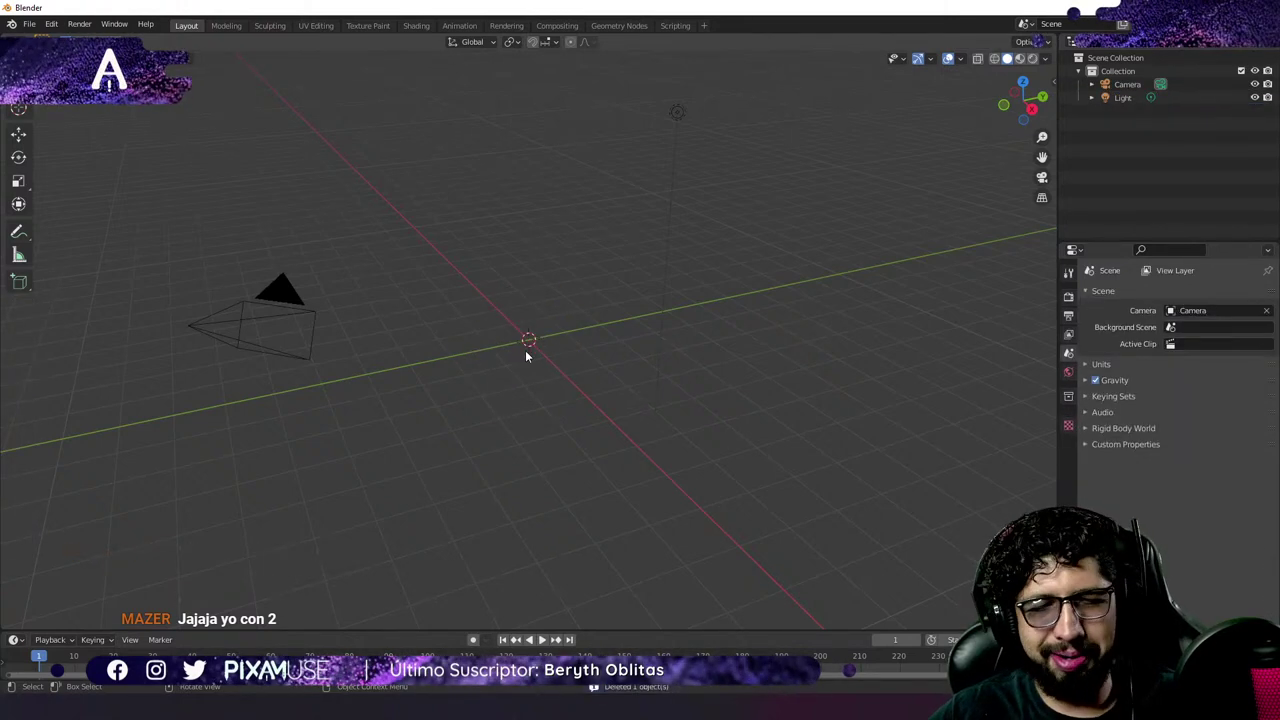
pyautogui.hotkey('shift', 'h')
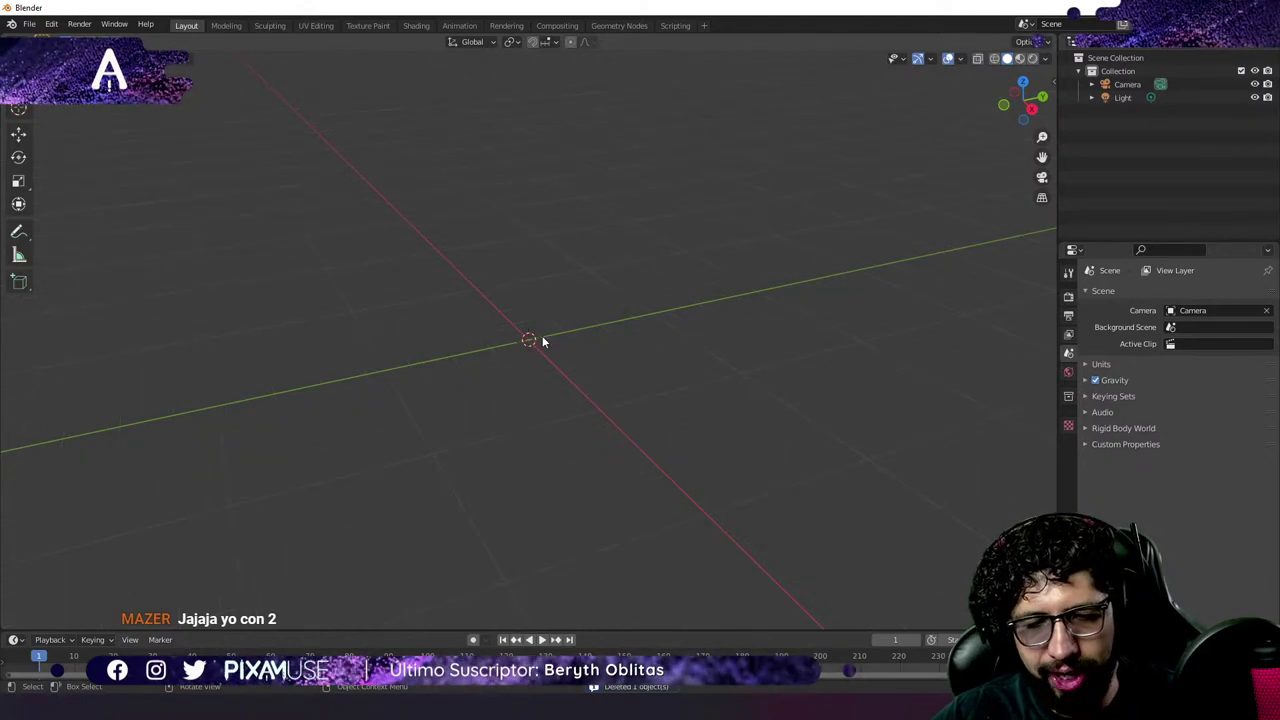
pyautogui.hotkey('alt', 'h')
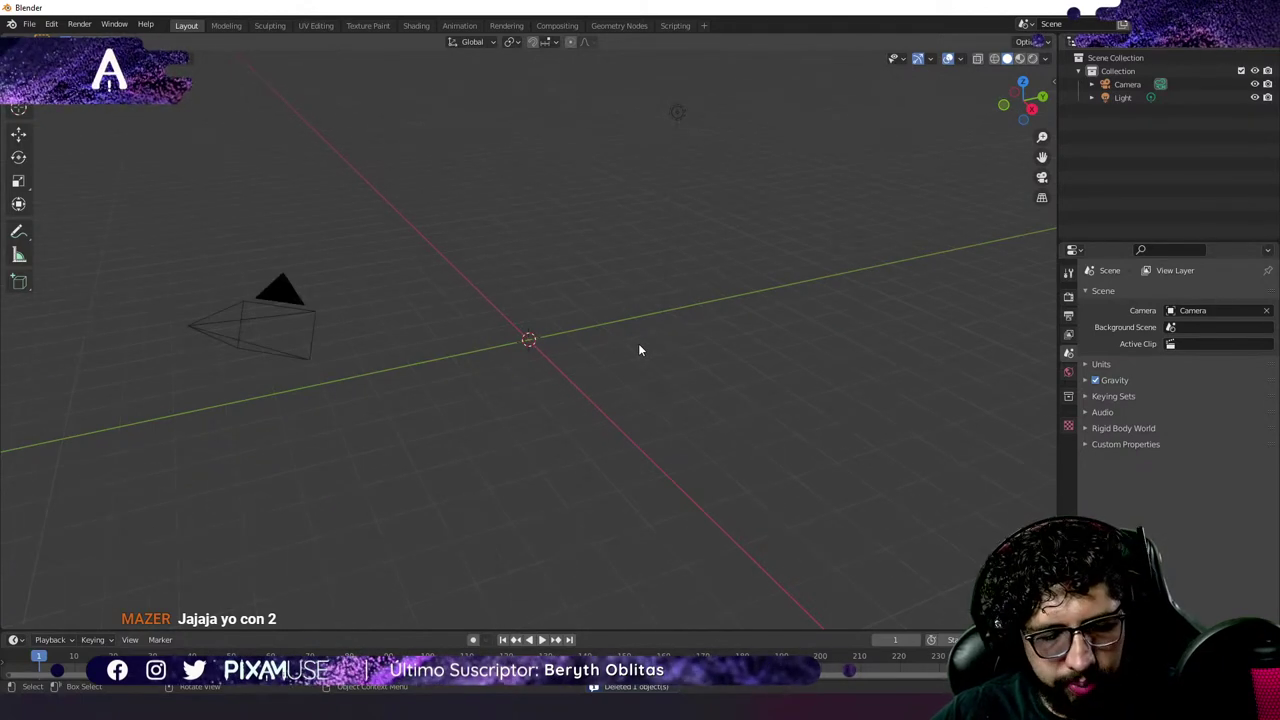
pyautogui.hotkey('shift', 'a')
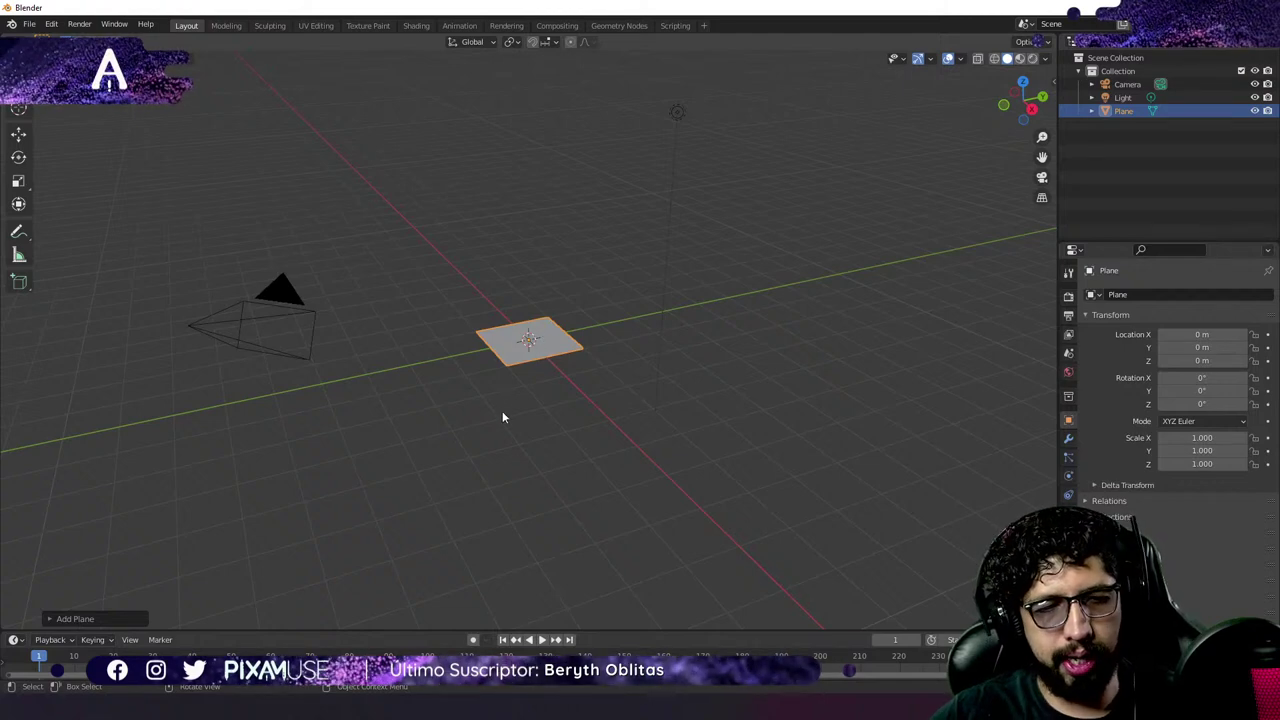
# Place the 3D cursor above the plane near the light and add a UV sphere there.
pyautogui.click(17, 109)
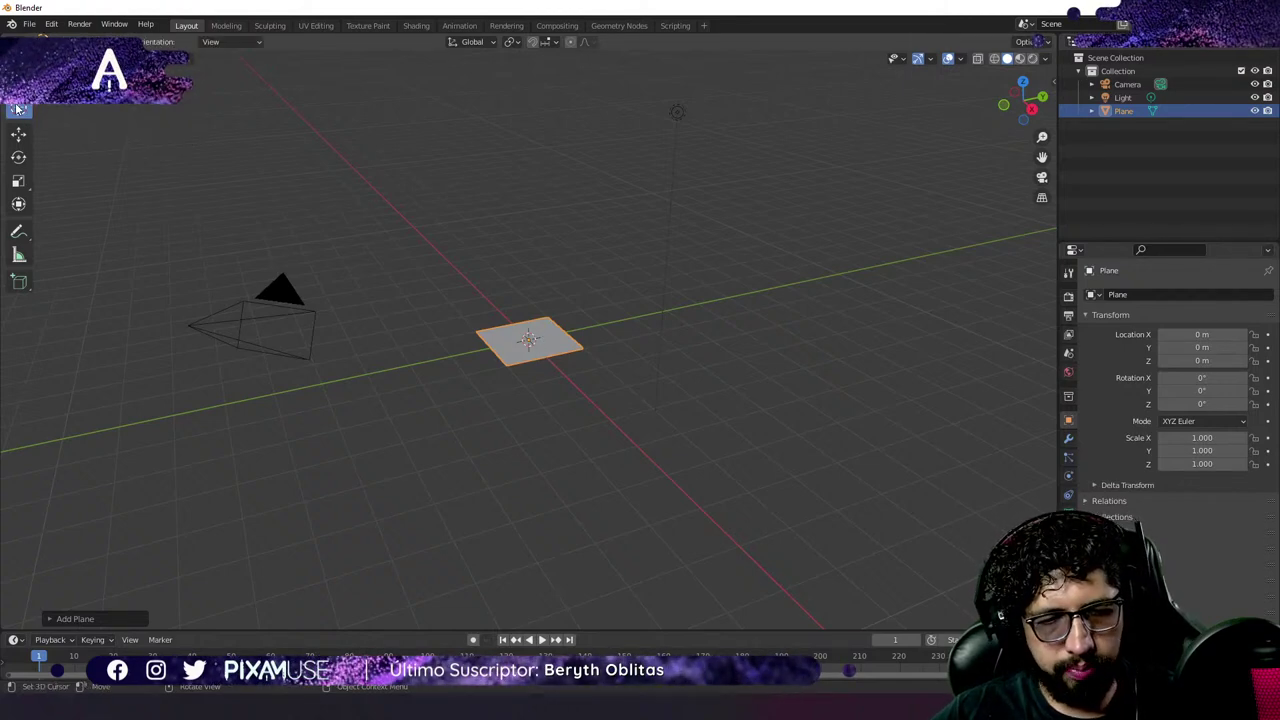
pyautogui.click(420, 288)
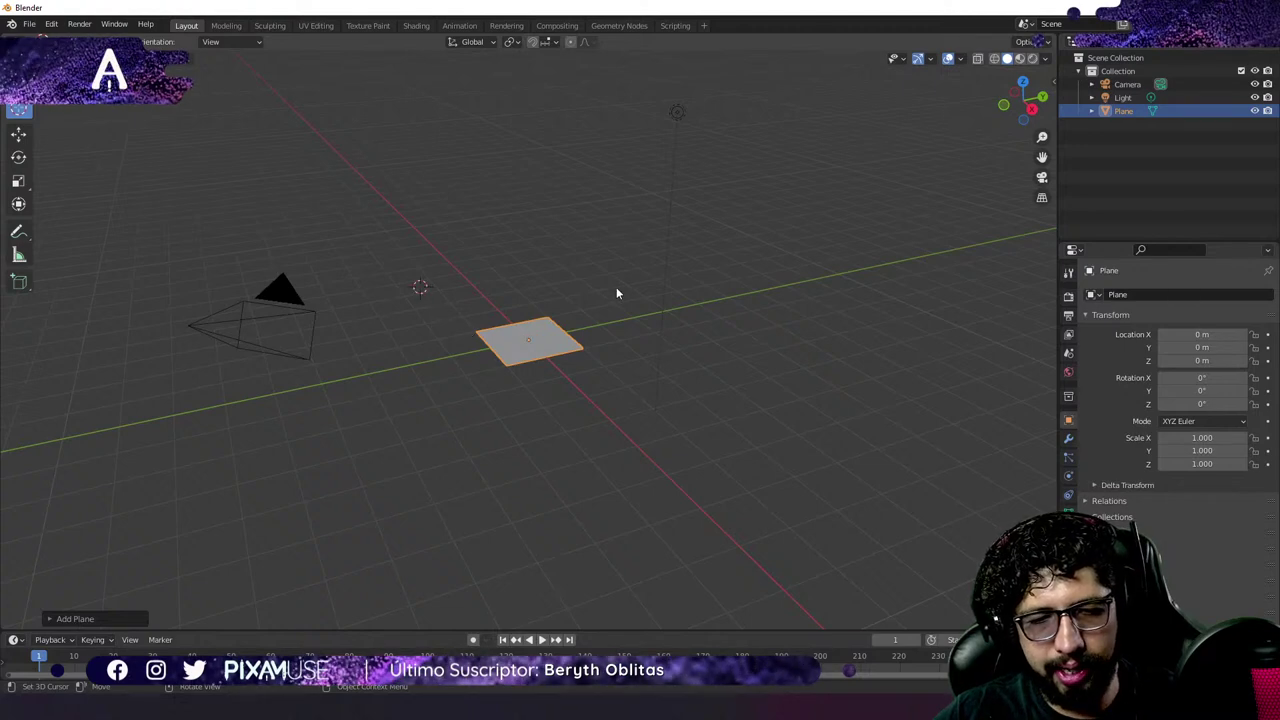
pyautogui.click(613, 187)
pyautogui.hotkey('shift', 'a')
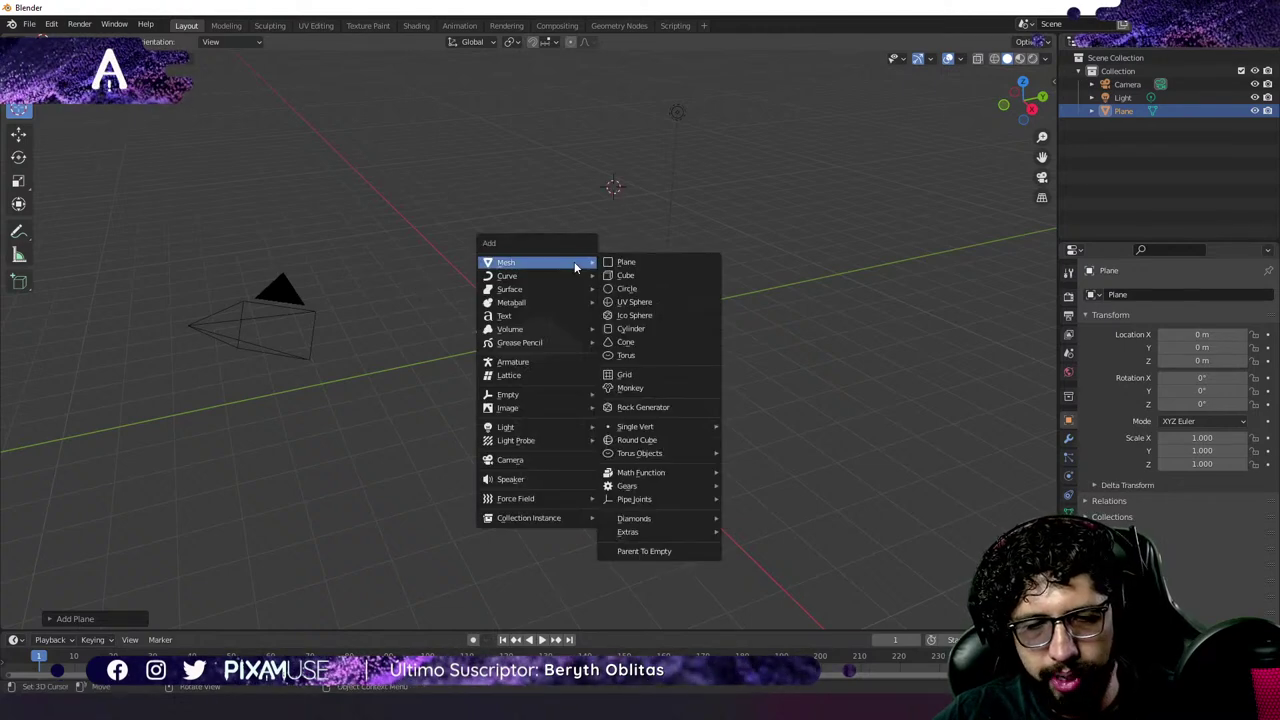
pyautogui.click(645, 301)
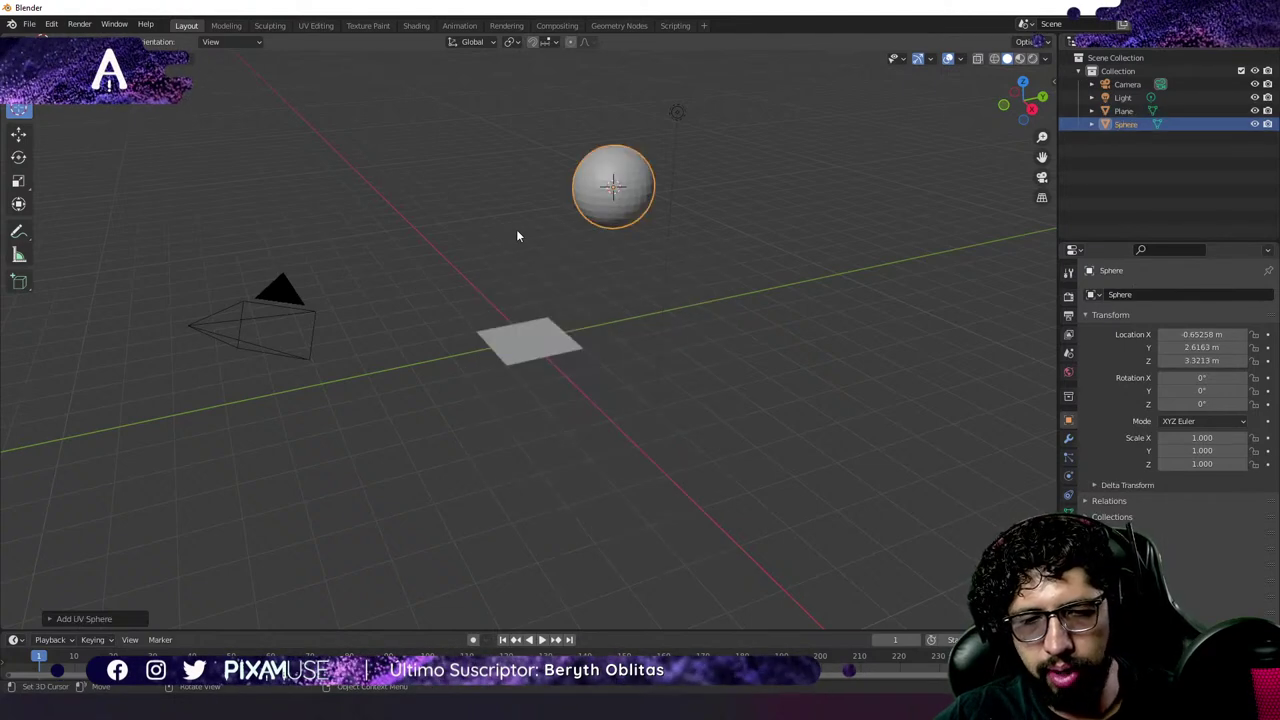
# Move the 3D cursor to the upper left and add a cylinder there.
pyautogui.click(297, 188)
pyautogui.hotkey('shift', 'a')
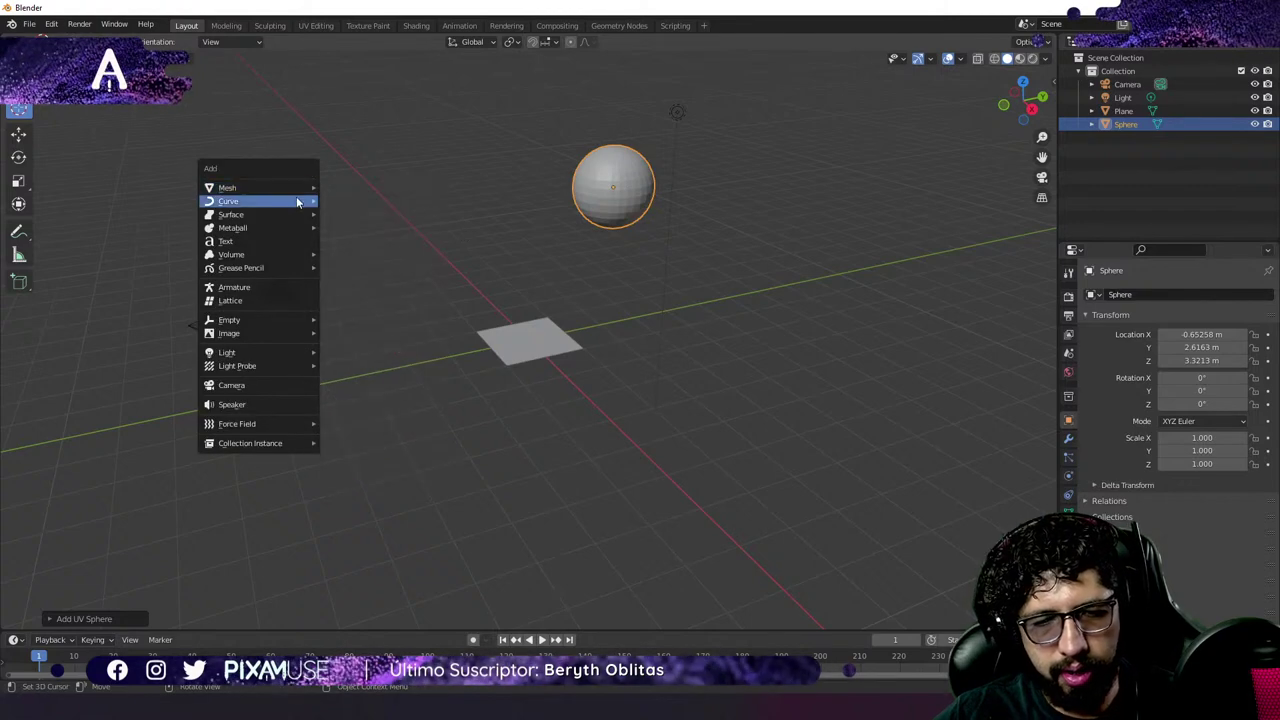
pyautogui.moveTo(300, 188)
pyautogui.click(398, 251)
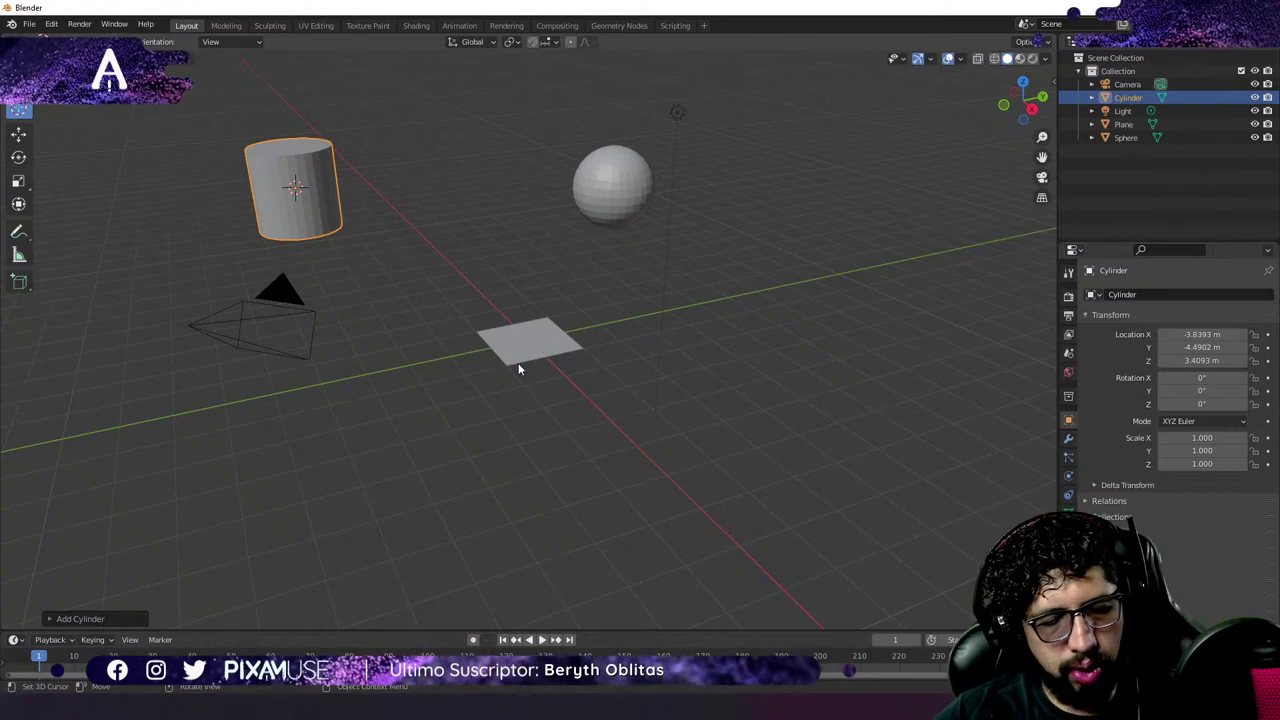
# Reset the 3D cursor to the origin with Shift+C and frame all objects.
pyautogui.hotkey('shift', 'c')
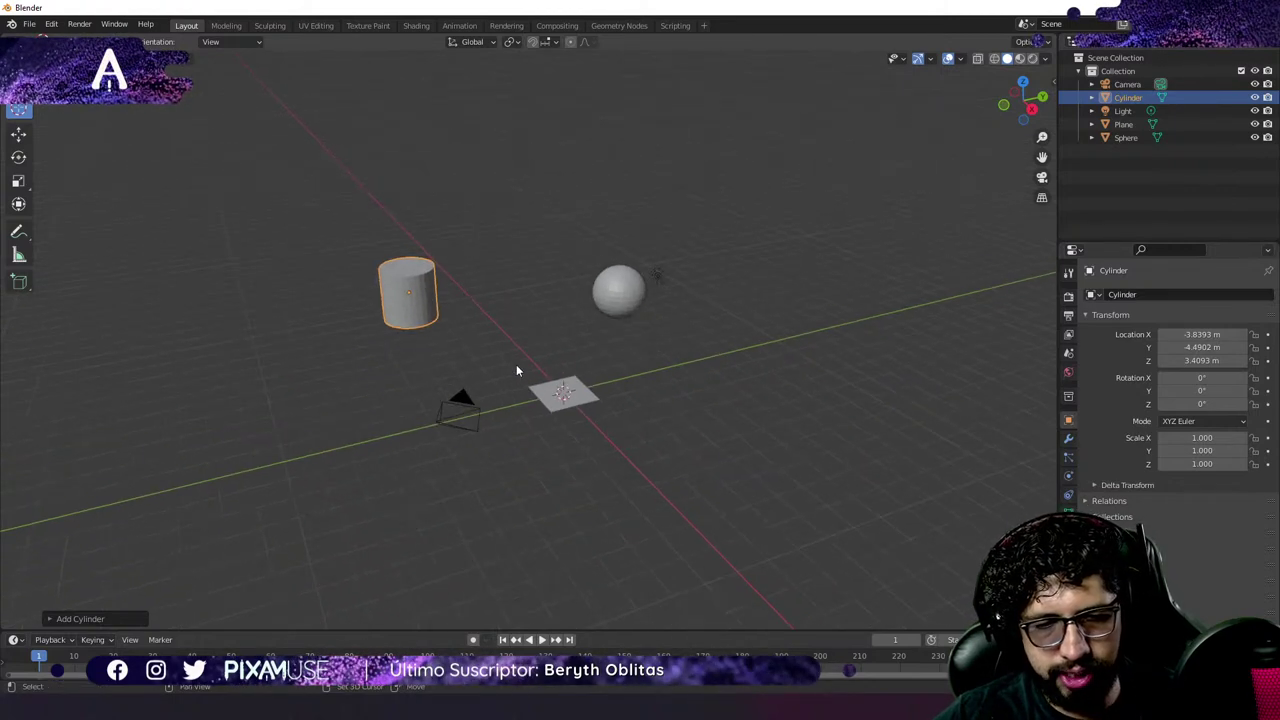
pyautogui.scroll(5, 560, 375)
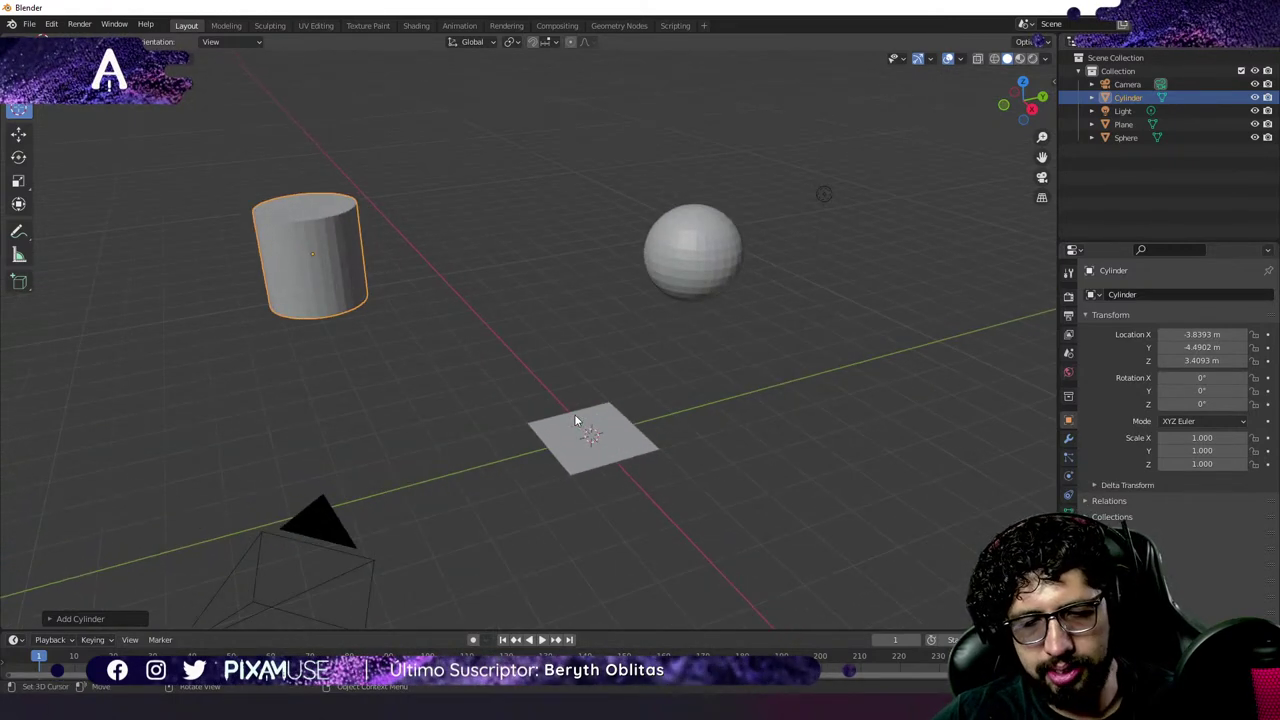
pyautogui.keyDown('shift'); pyautogui.moveTo(581, 412); pyautogui.dragTo(546, 377, button='middle'); pyautogui.keyUp('shift')
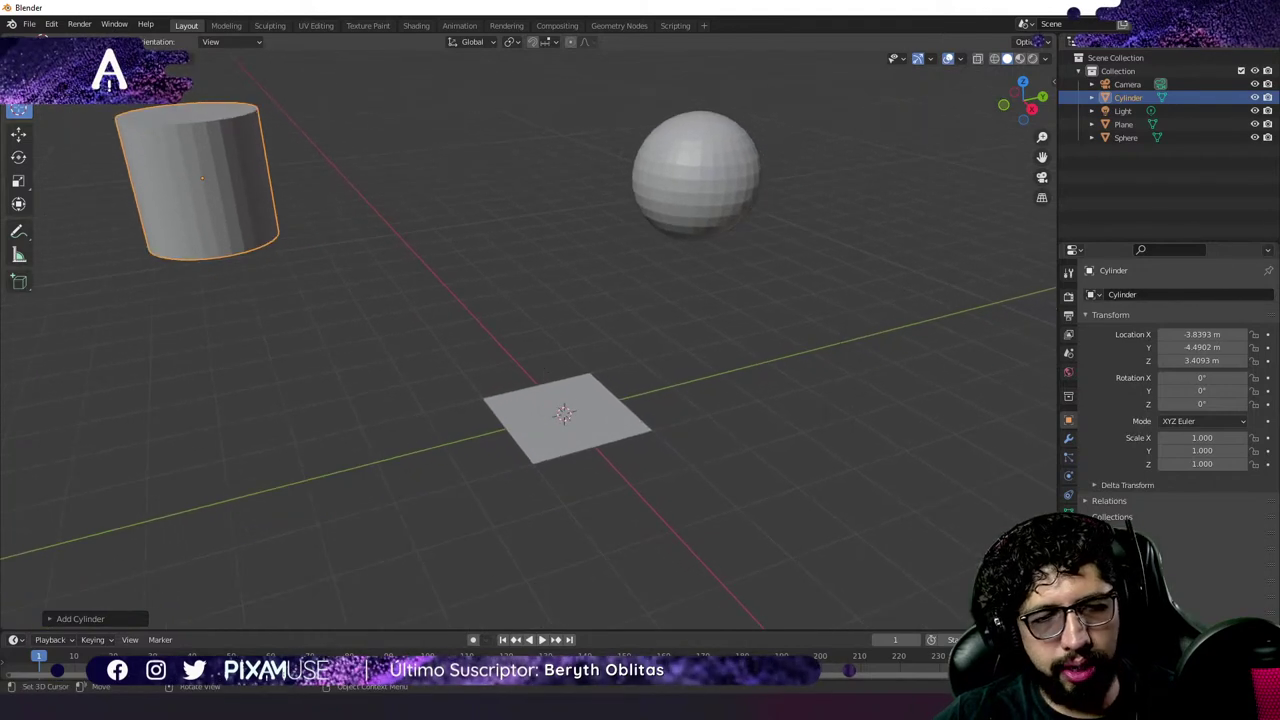
# Switch to Select Box and reposition the 3D cursor around the grid, ending at the plane's centre.
pyautogui.click(18, 87)
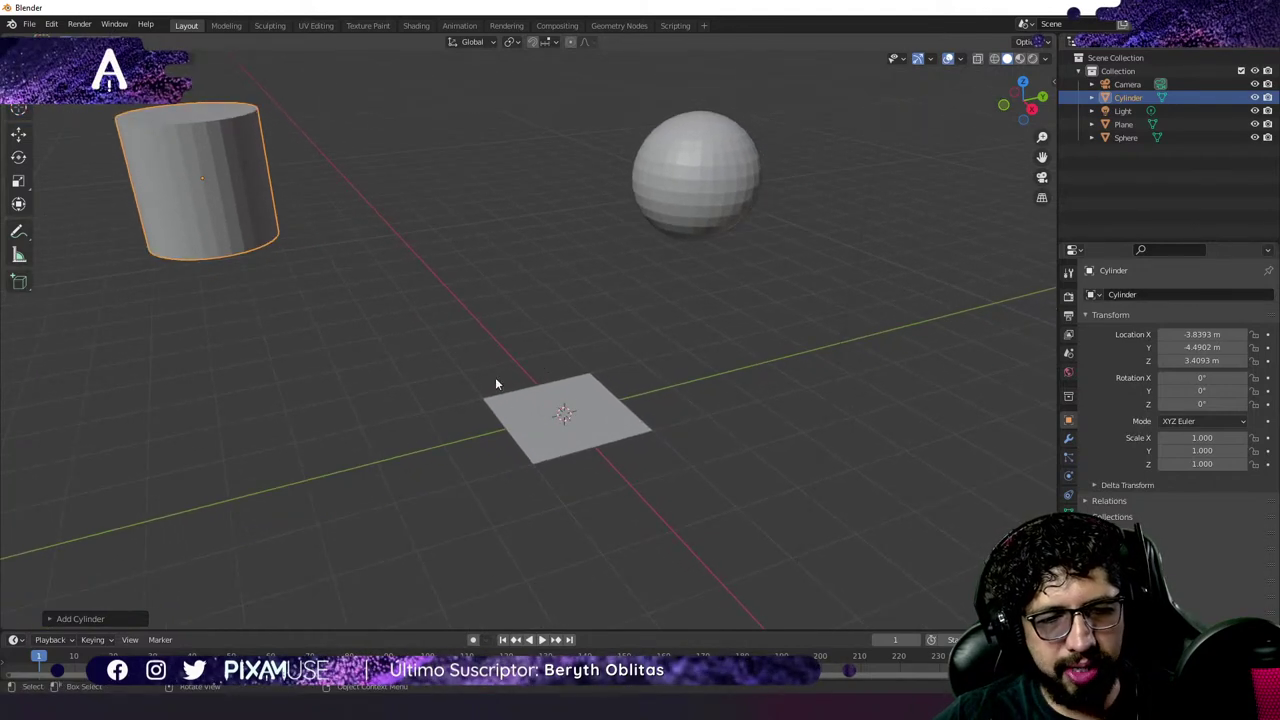
pyautogui.keyDown('shift'); pyautogui.rightClick(606, 276); pyautogui.keyUp('shift')
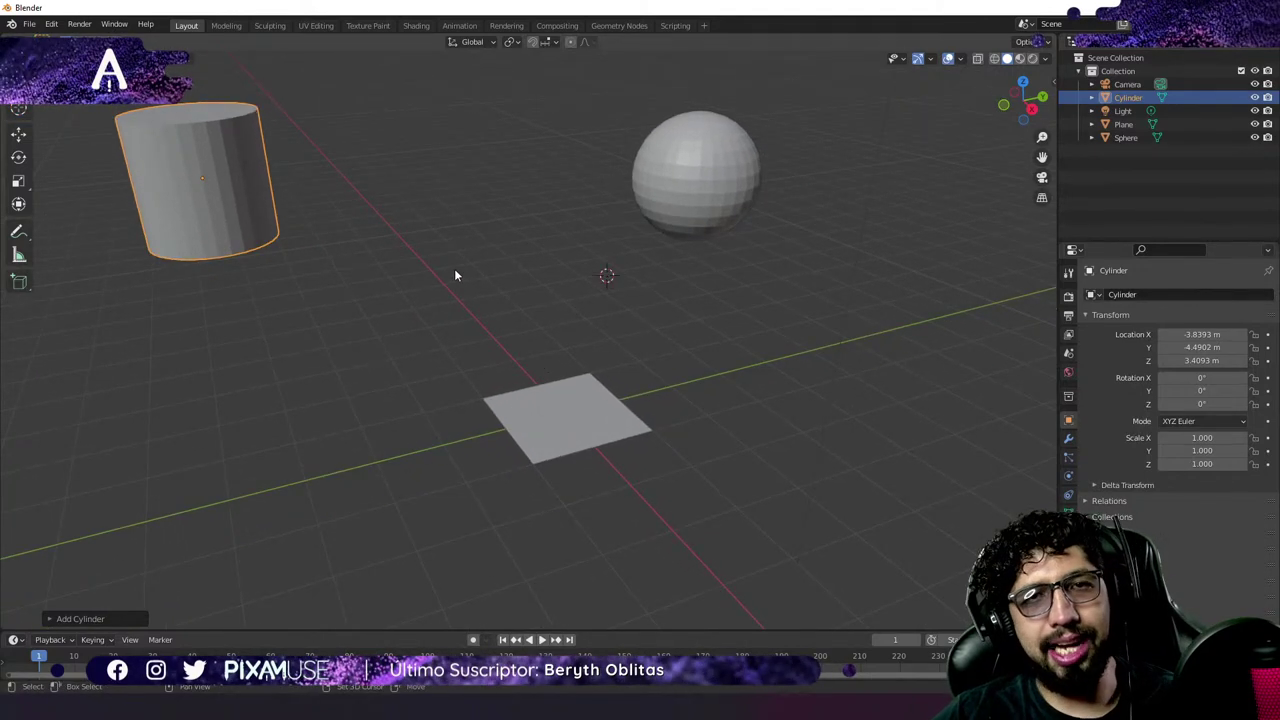
pyautogui.keyDown('shift'); pyautogui.rightClick(389, 231); pyautogui.keyUp('shift')
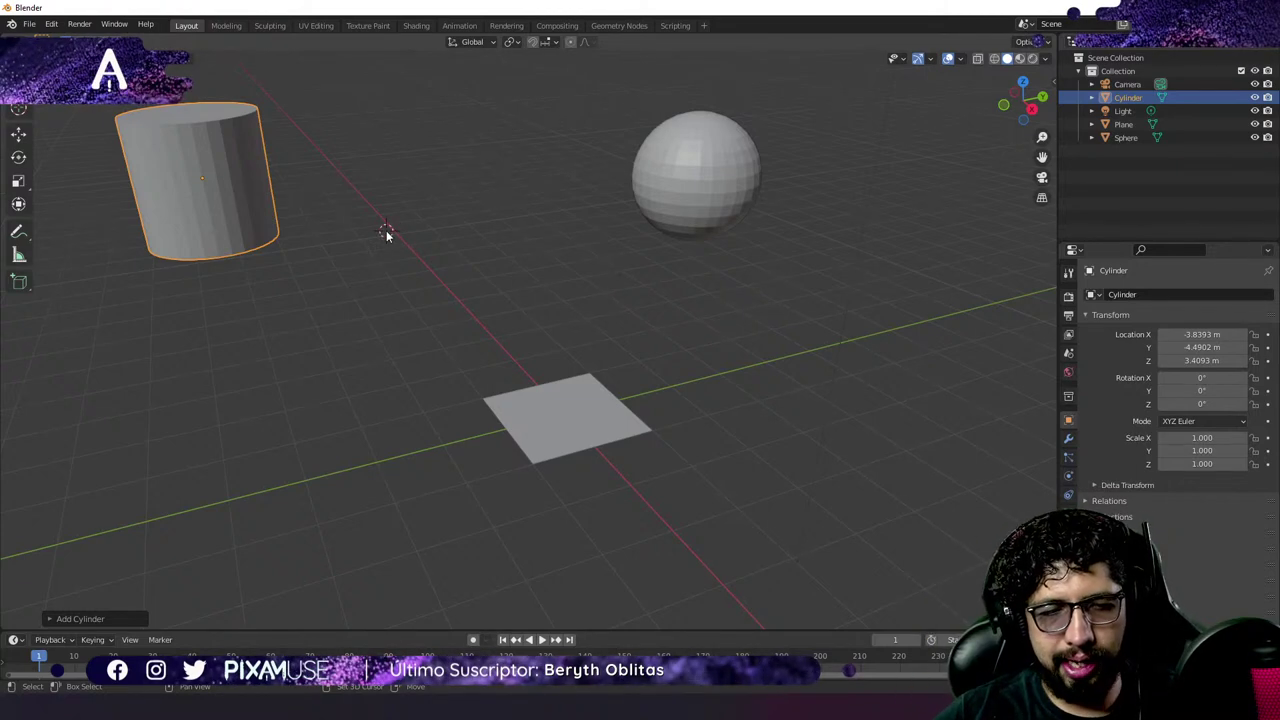
pyautogui.keyDown('shift'); pyautogui.rightClick(306, 346); pyautogui.keyUp('shift')
pyautogui.keyDown('shift'); pyautogui.rightClick(525, 435); pyautogui.keyUp('shift')
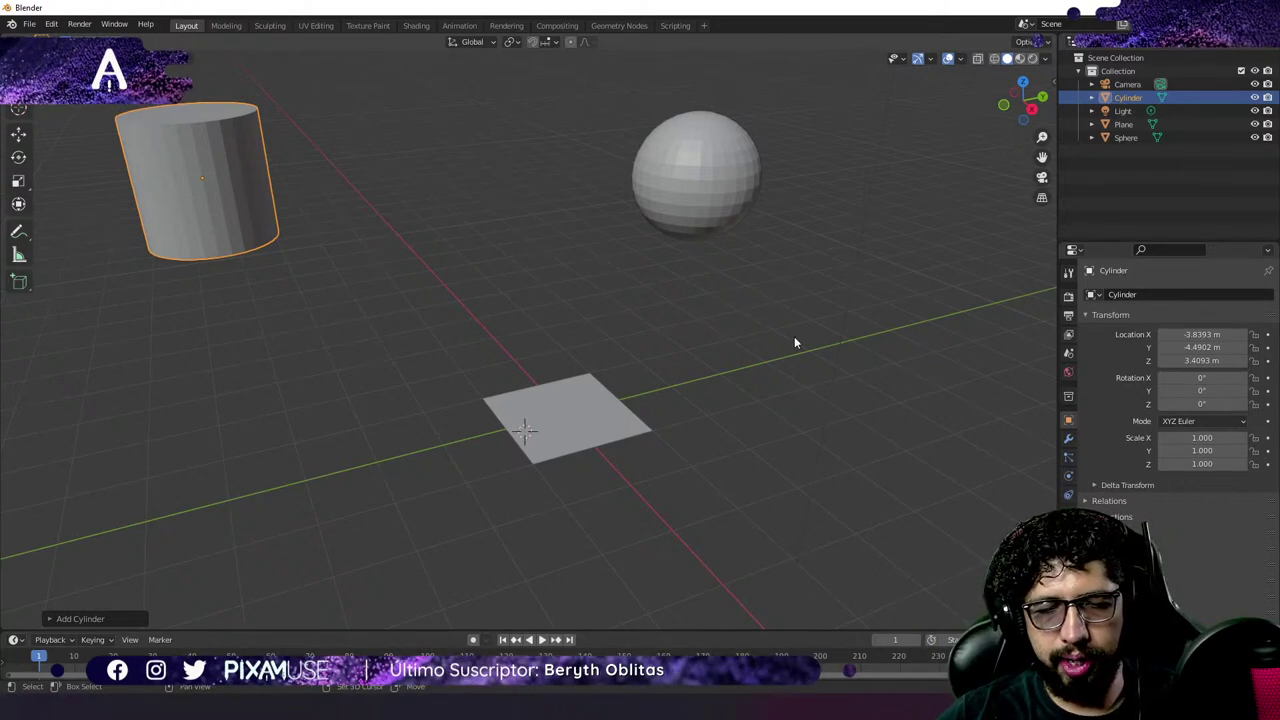
pyautogui.keyDown('shift'); pyautogui.rightClick(794, 338); pyautogui.keyUp('shift')
pyautogui.keyDown('shift'); pyautogui.rightClick(614, 269); pyautogui.keyUp('shift')
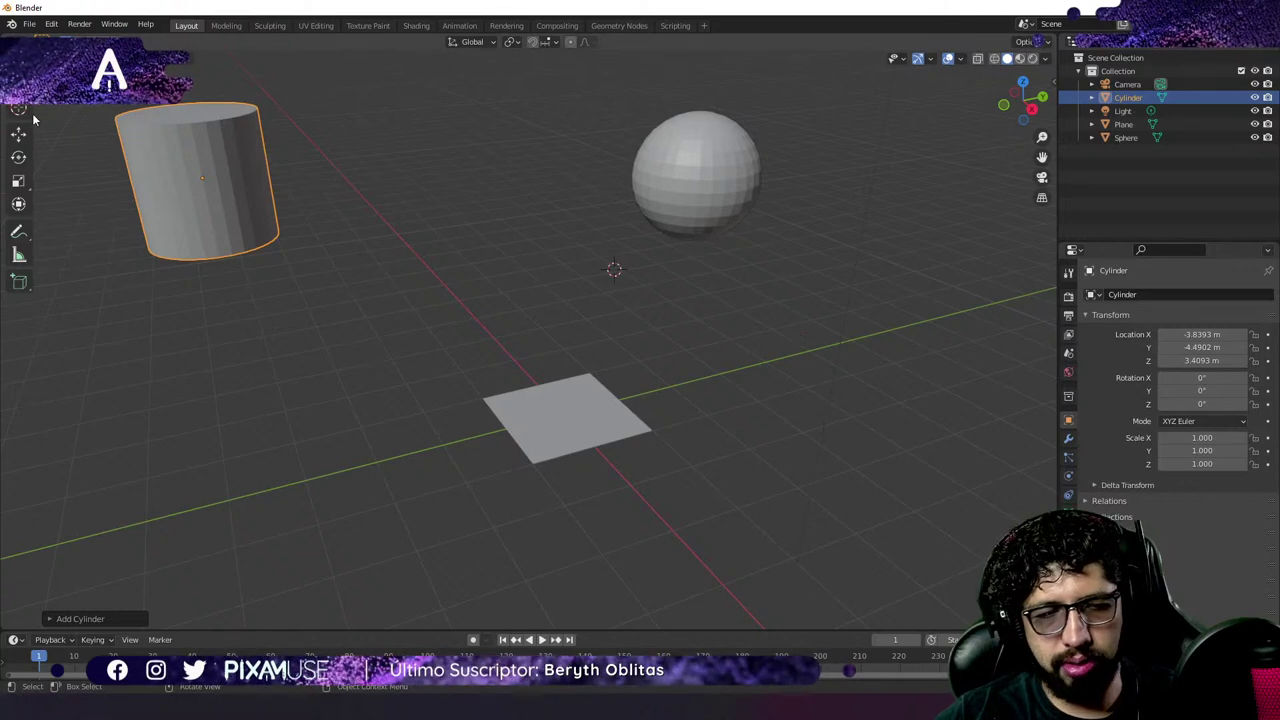
pyautogui.scroll(-4, 560, 315)
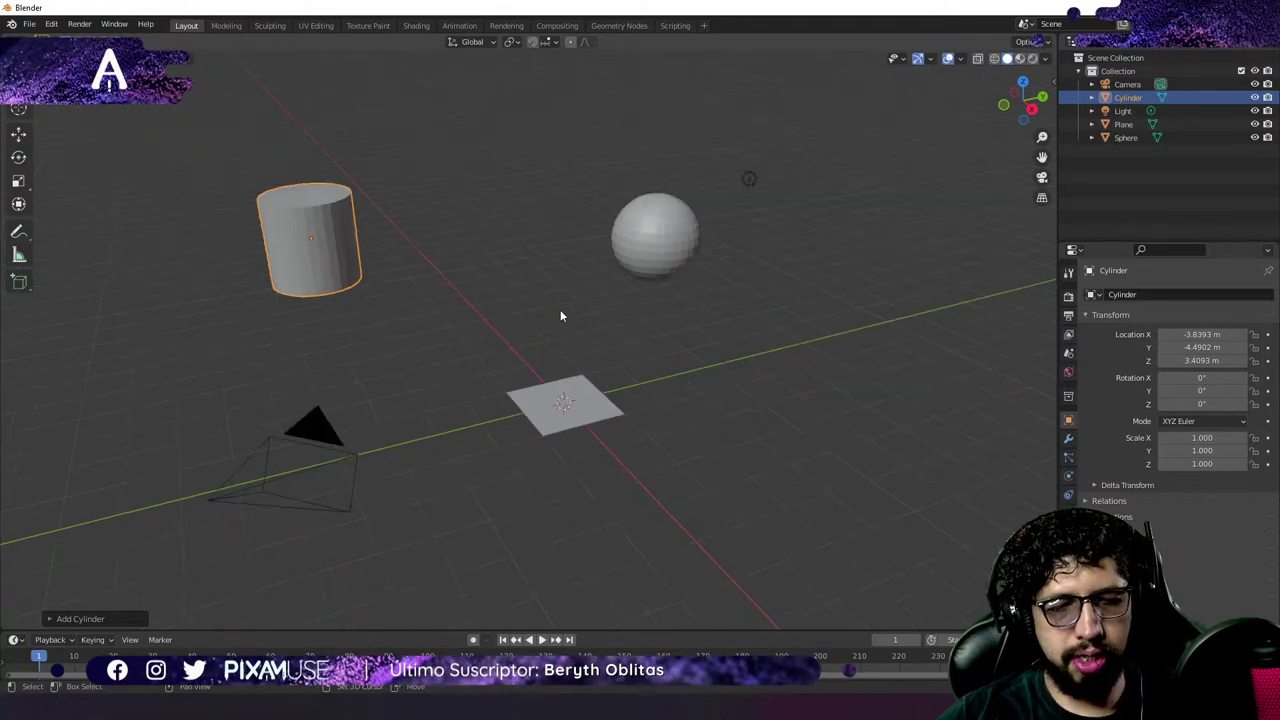
pyautogui.keyDown('shift'); pyautogui.rightClick(566, 382); pyautogui.keyUp('shift')
pyautogui.scroll(4, 574, 406)
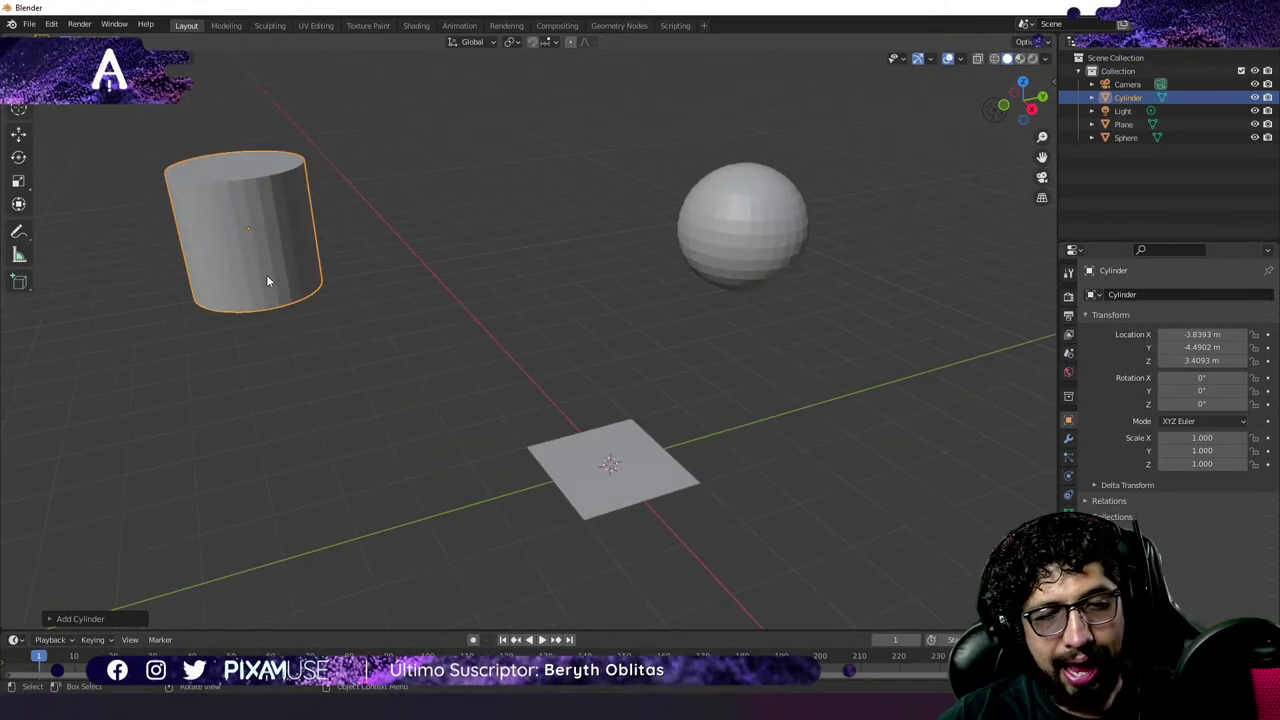
# Add the plane and sphere to the selected cylinder and delete all three.
pyautogui.keyDown('shift'); pyautogui.click(622, 483); pyautogui.keyUp('shift')
pyautogui.keyDown('shift'); pyautogui.click(759, 245); pyautogui.keyUp('shift')
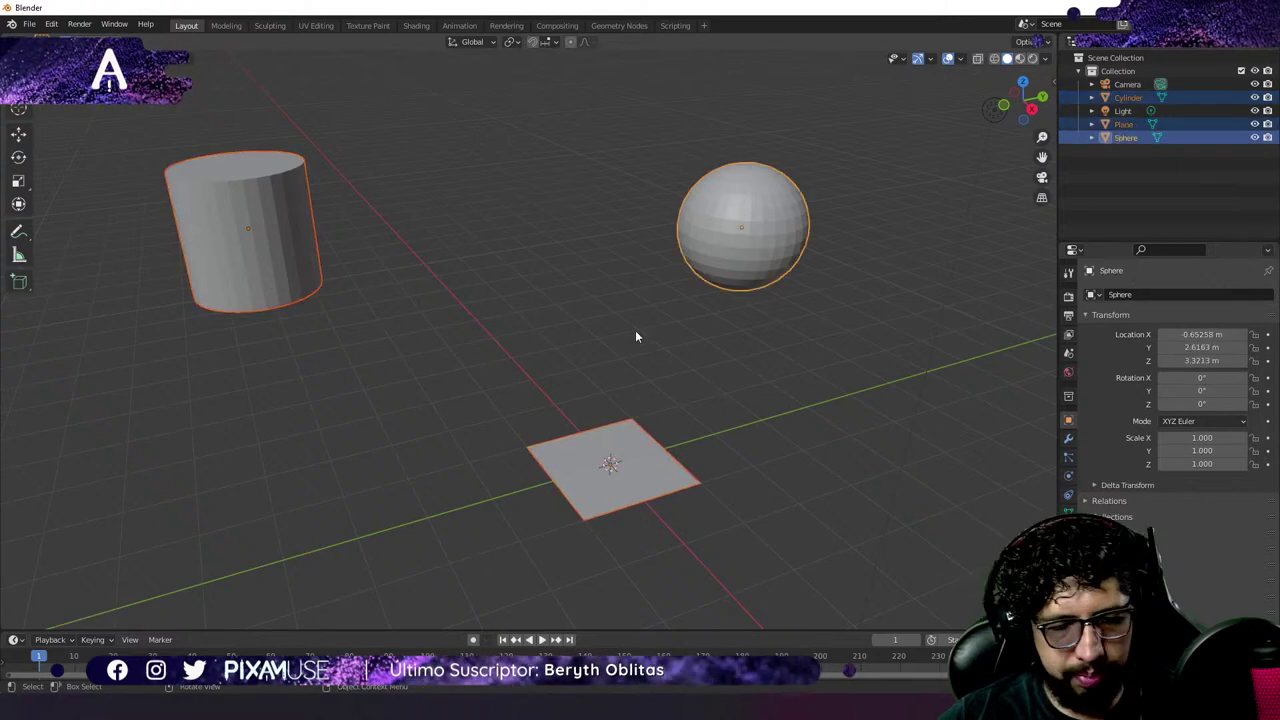
pyautogui.press('x')
pyautogui.click(623, 341)
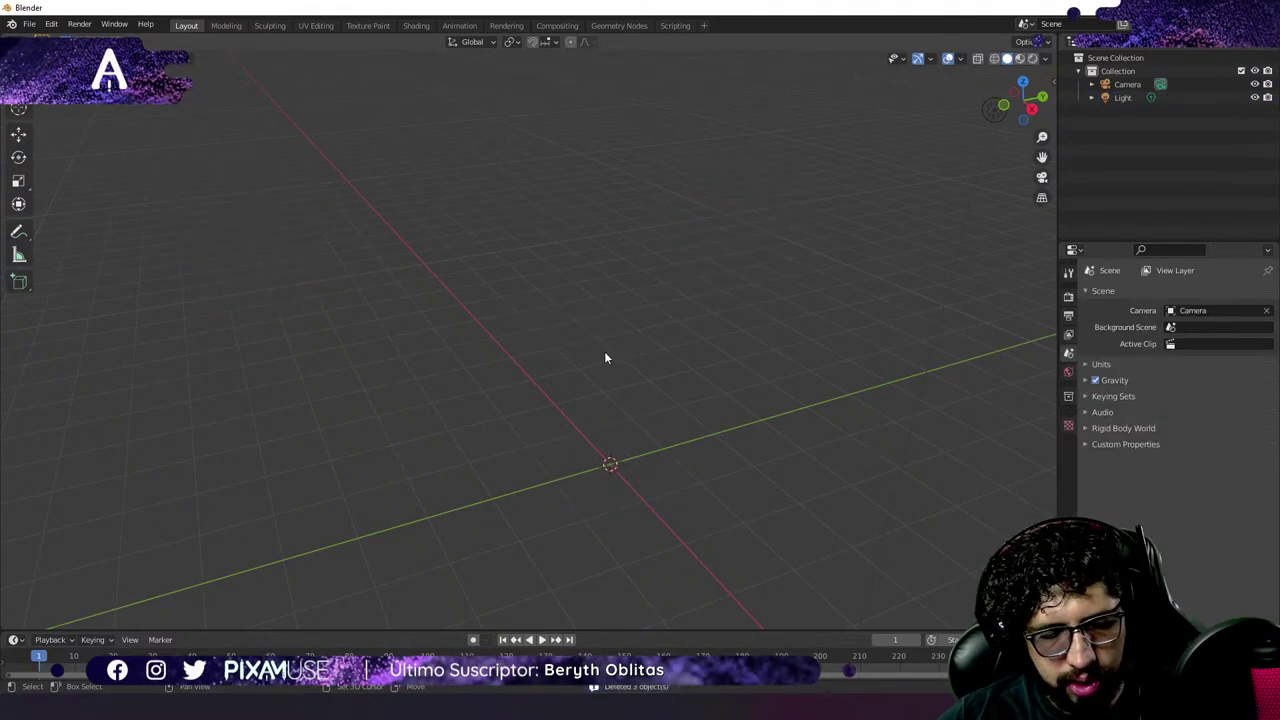
# Add a Mesh > Cylinder at the origin with 0 m location, 0° rotation and 1.000 scale.
pyautogui.hotkey('shift', 'a')
pyautogui.moveTo(604, 354)
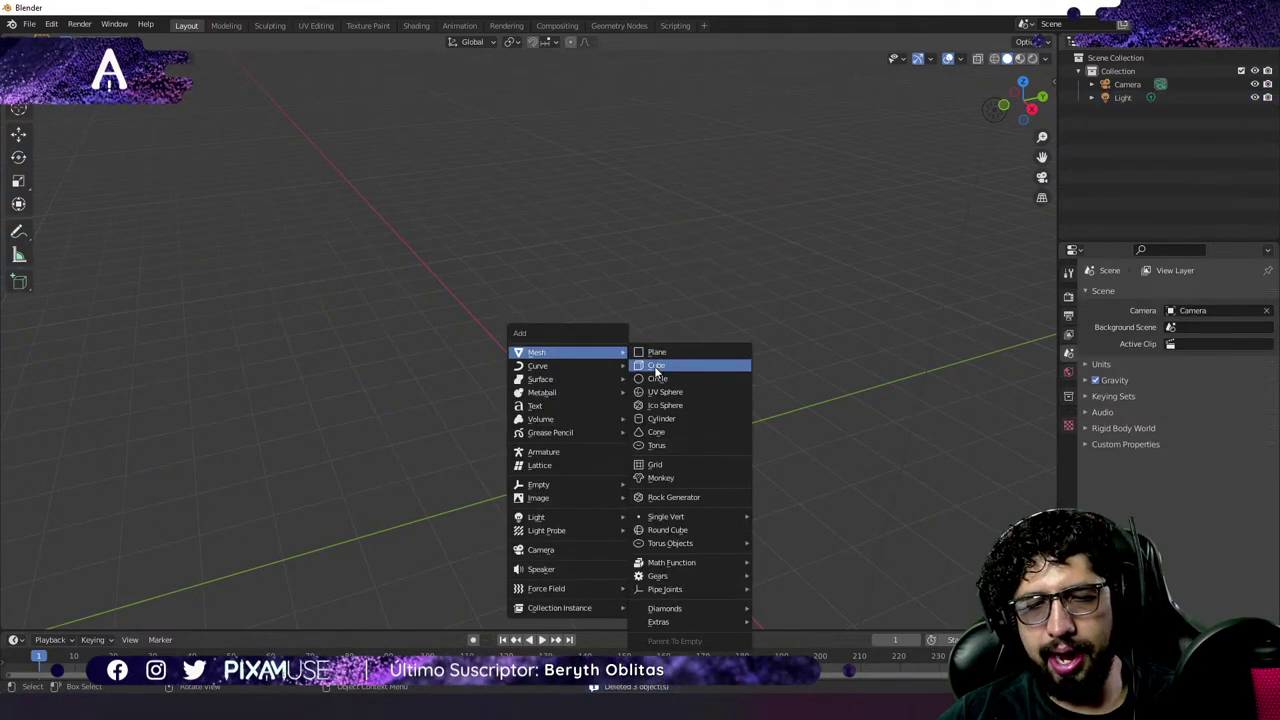
pyautogui.click(657, 420)
pyautogui.keyDown('shift'); pyautogui.moveTo(599, 481); pyautogui.dragTo(569, 412, button='middle'); pyautogui.keyUp('shift')
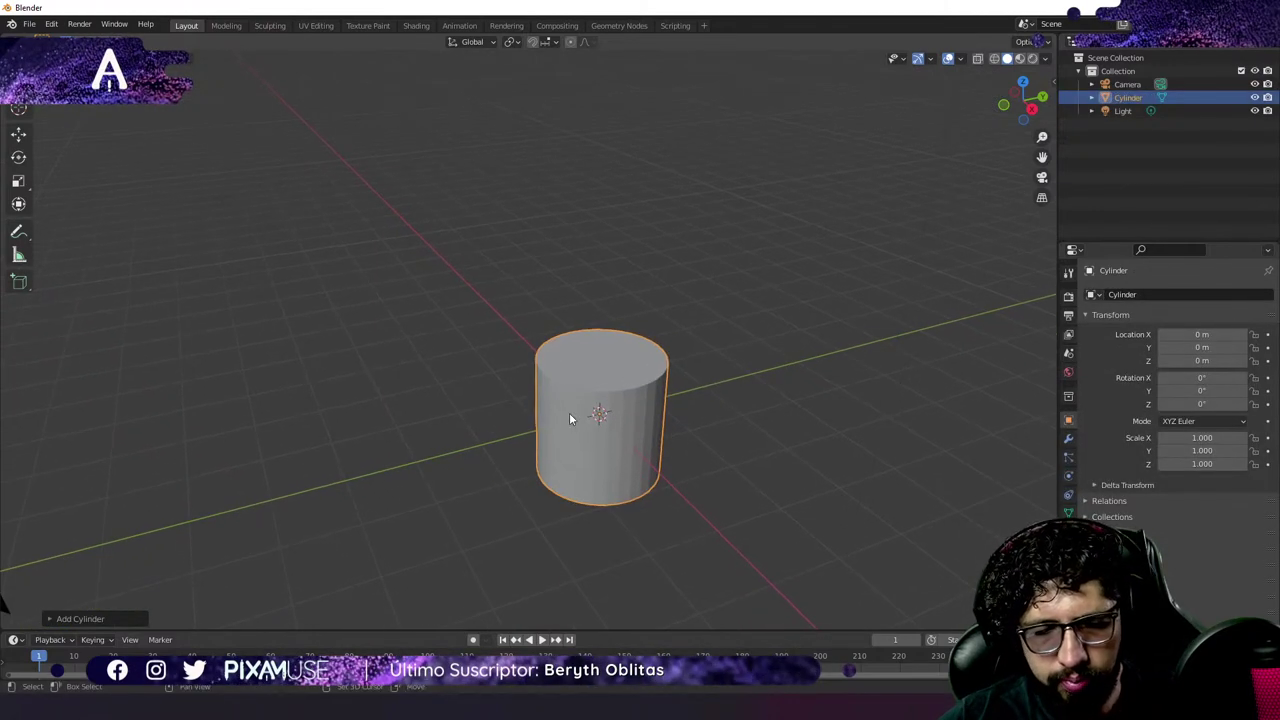
# In the Add Cylinder panel, set 49 vertices, 0.63 m radius and 1.51 m depth.
pyautogui.click(48, 619)
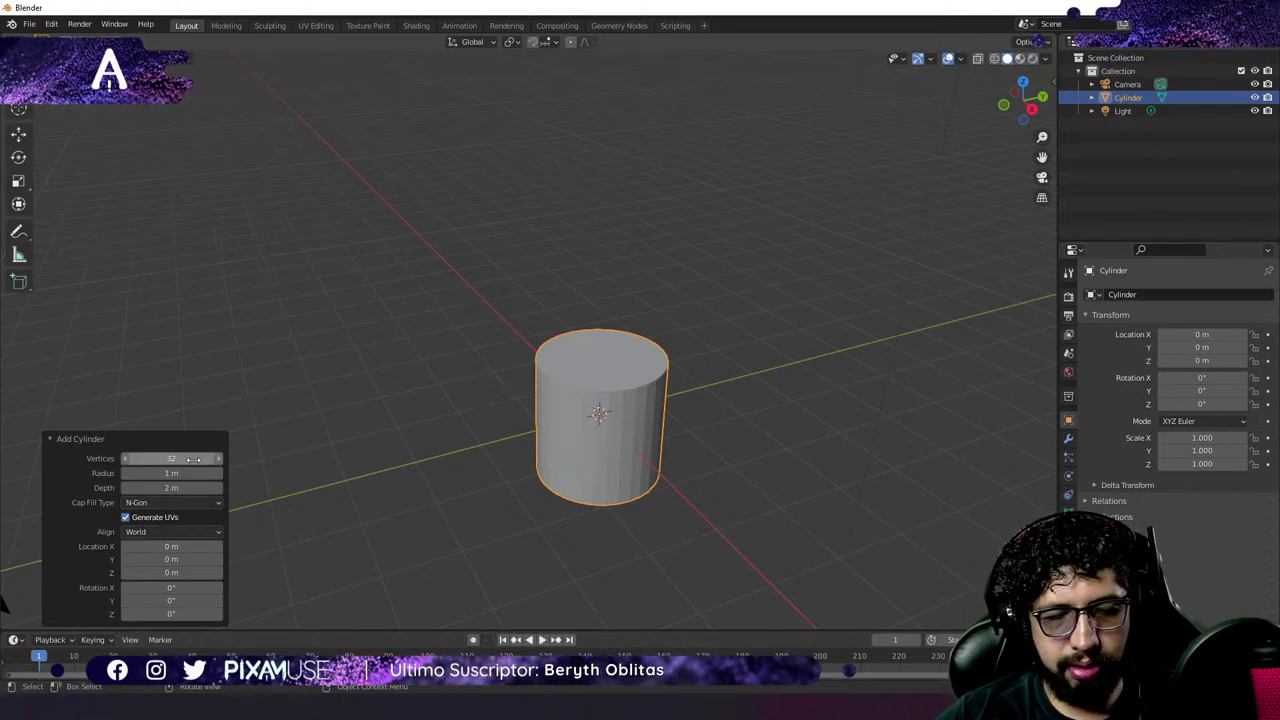
pyautogui.moveTo(160, 458); pyautogui.dragTo(125, 458)
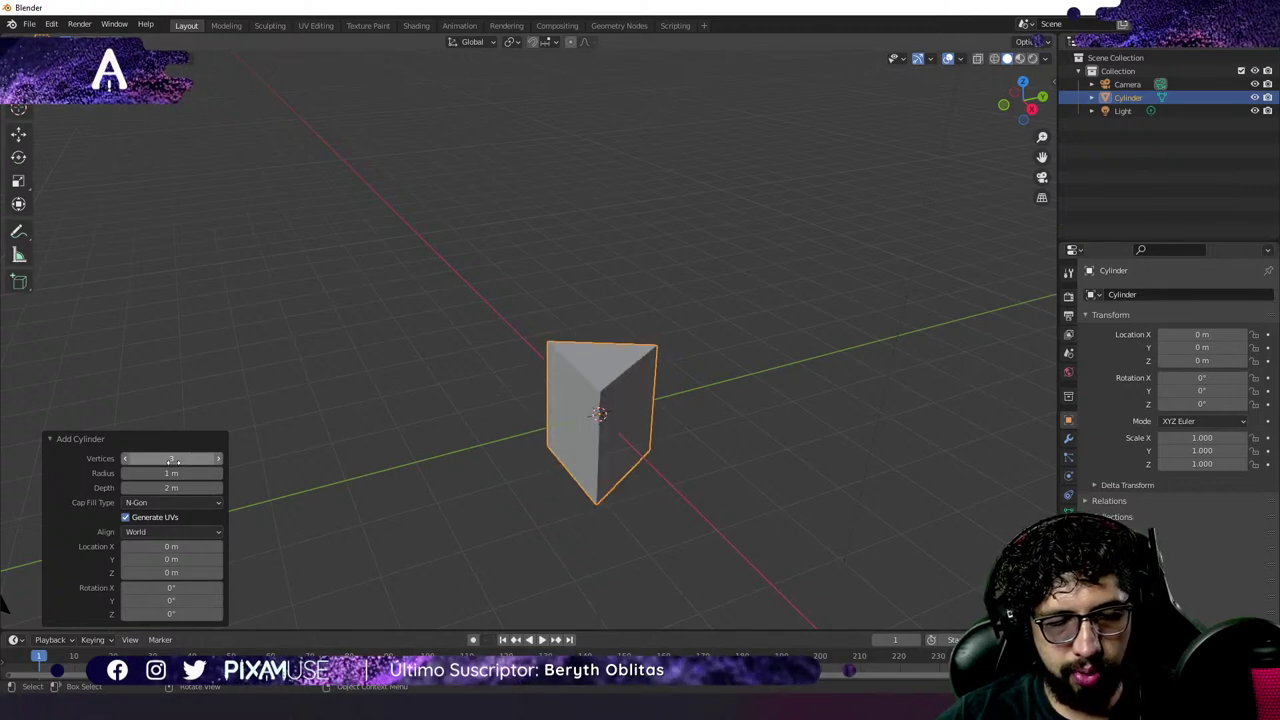
pyautogui.click(171, 458)
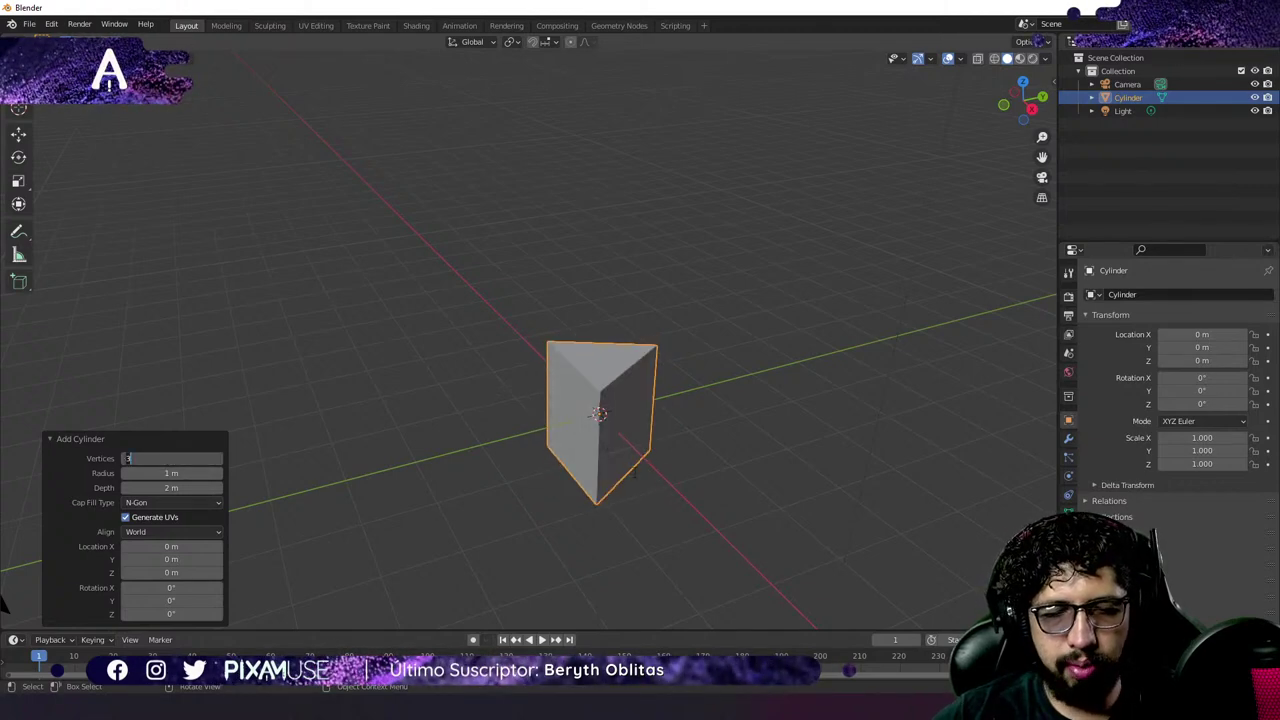
pyautogui.press('Return')
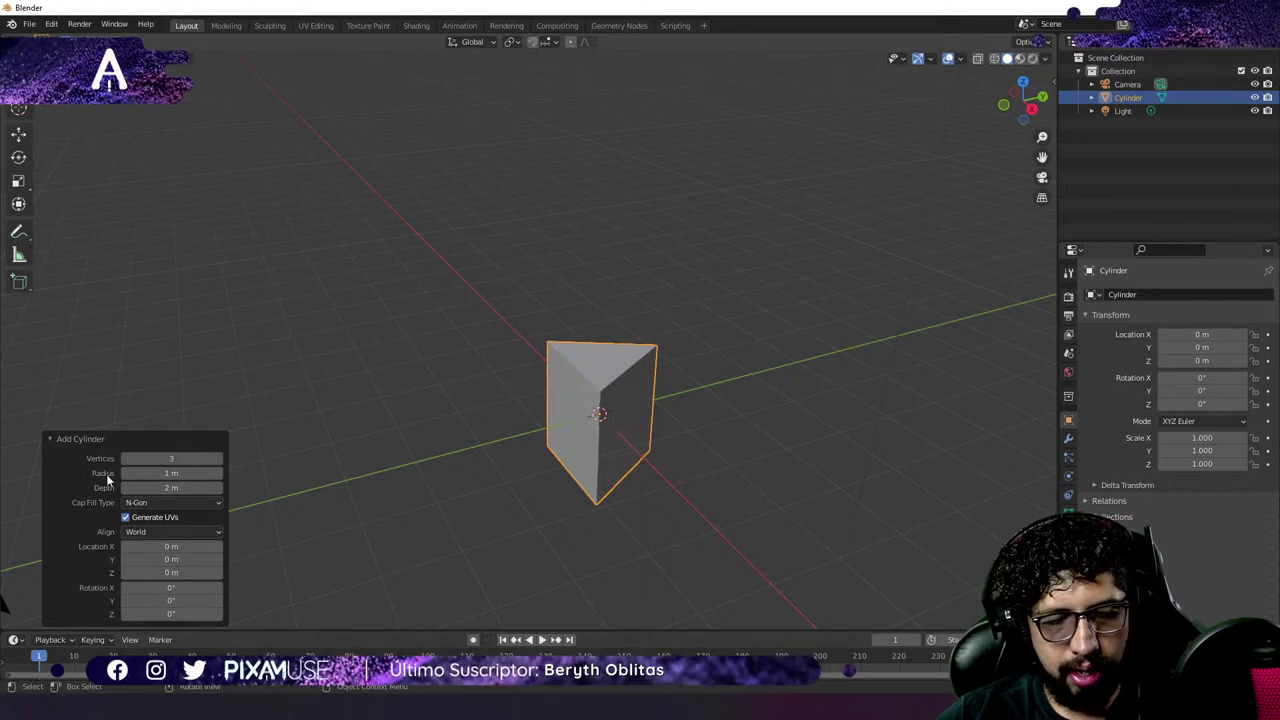
pyautogui.moveTo(168, 458); pyautogui.dragTo(193, 456)
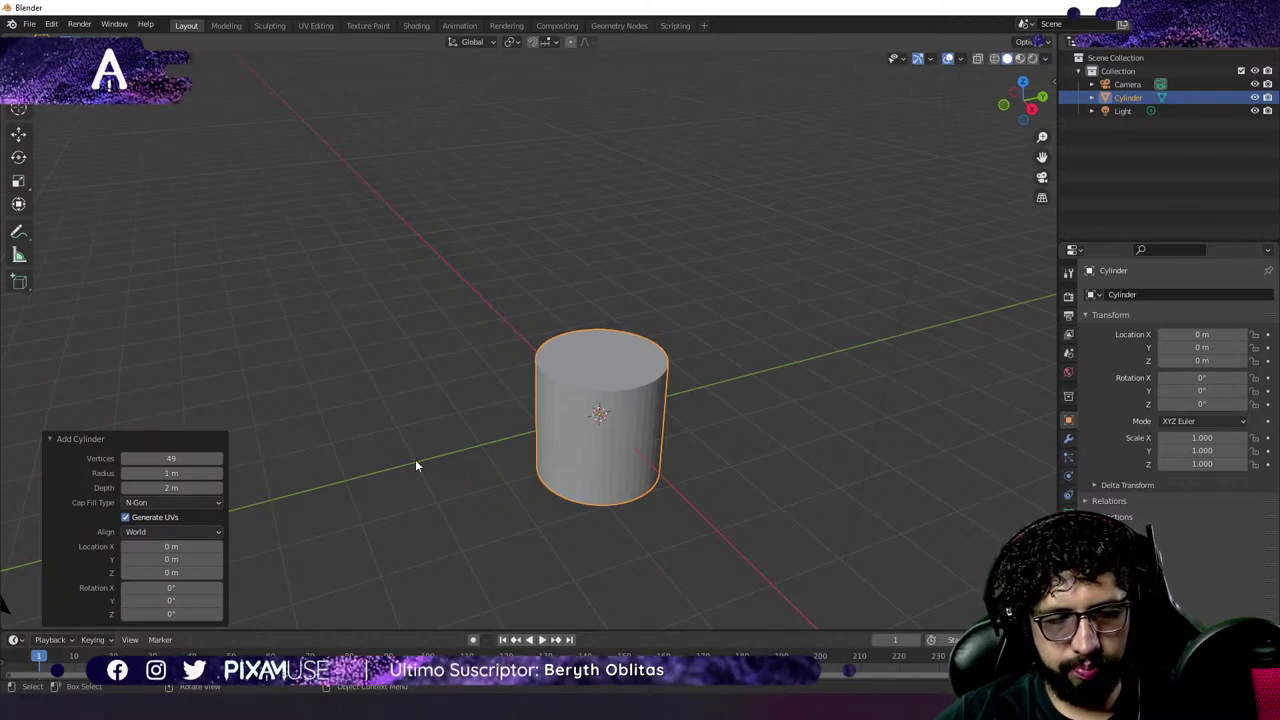
pyautogui.moveTo(168, 473); pyautogui.dragTo(200, 487)
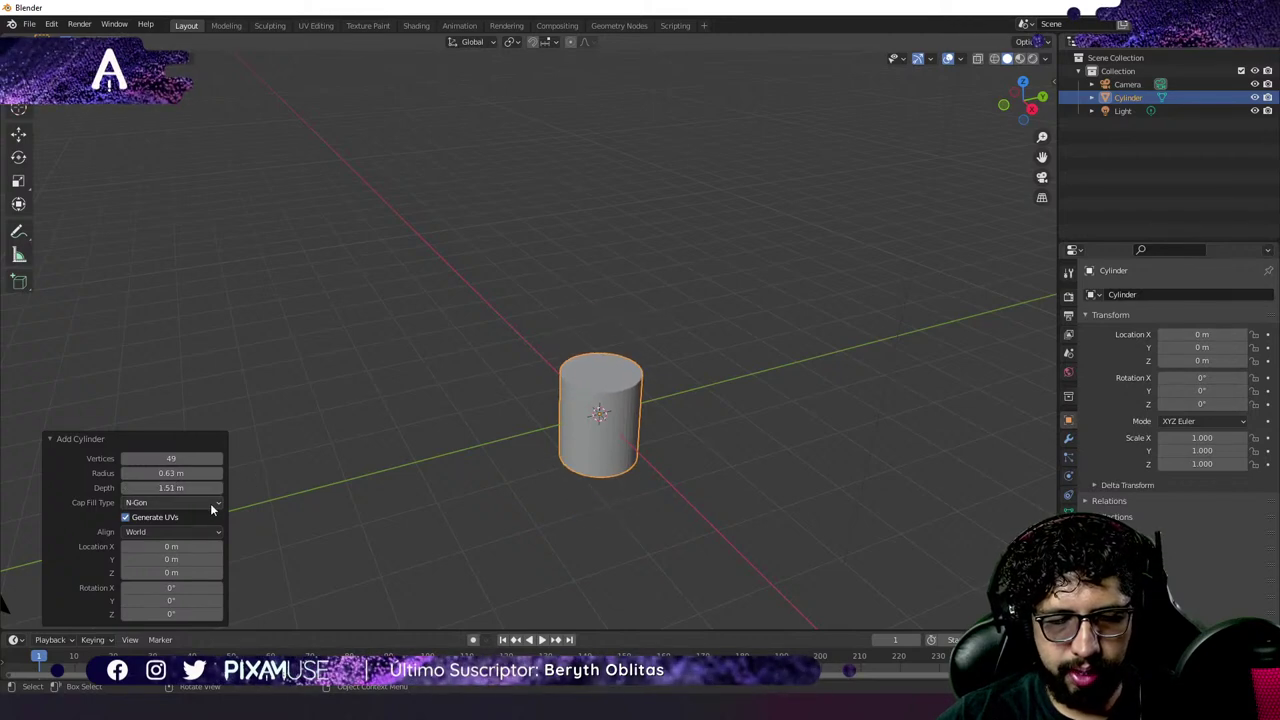
# Try removing the end caps, then restore N-Gon cap fill and finish the cylinder.
pyautogui.click(206, 502)
pyautogui.click(160, 519)
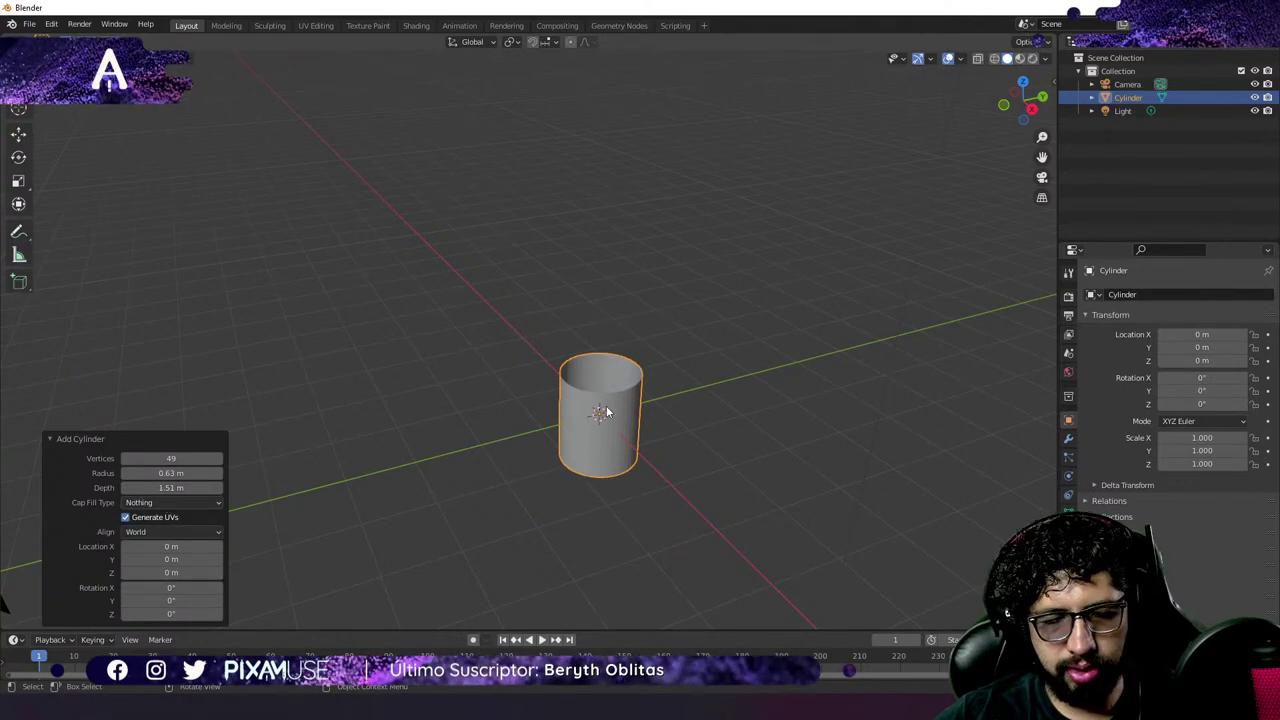
pyautogui.click(166, 502)
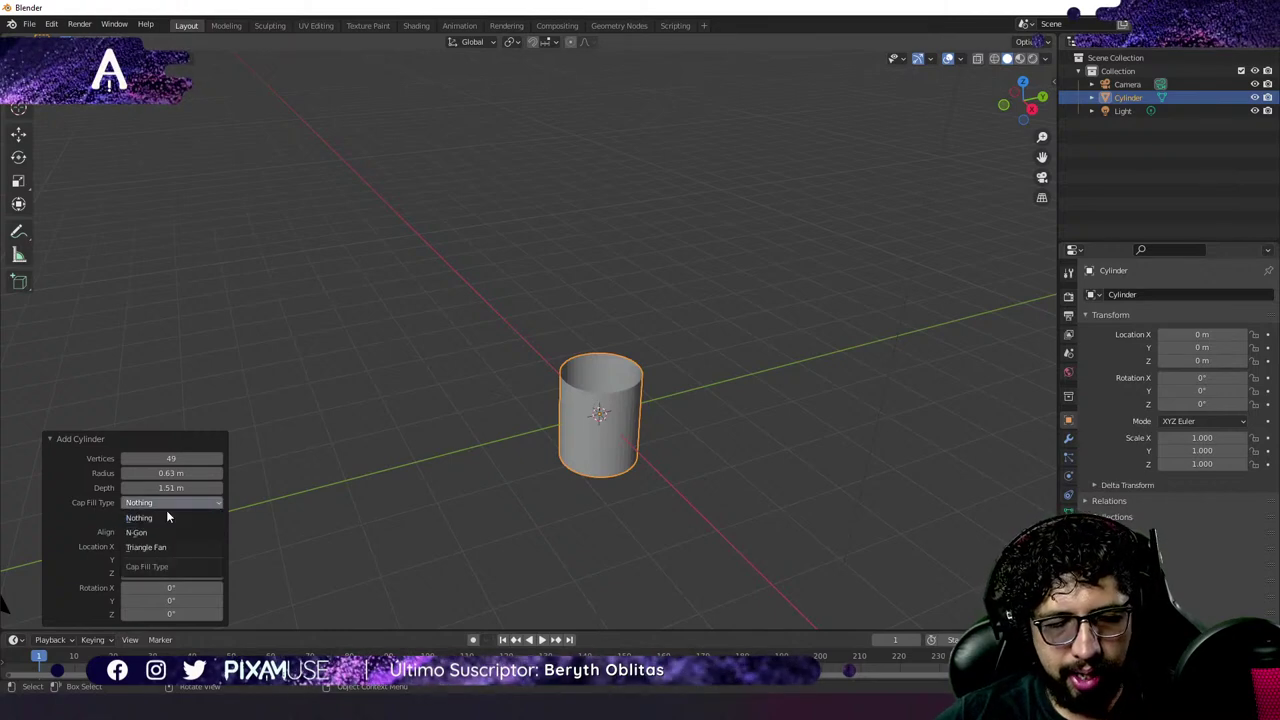
pyautogui.click(160, 532)
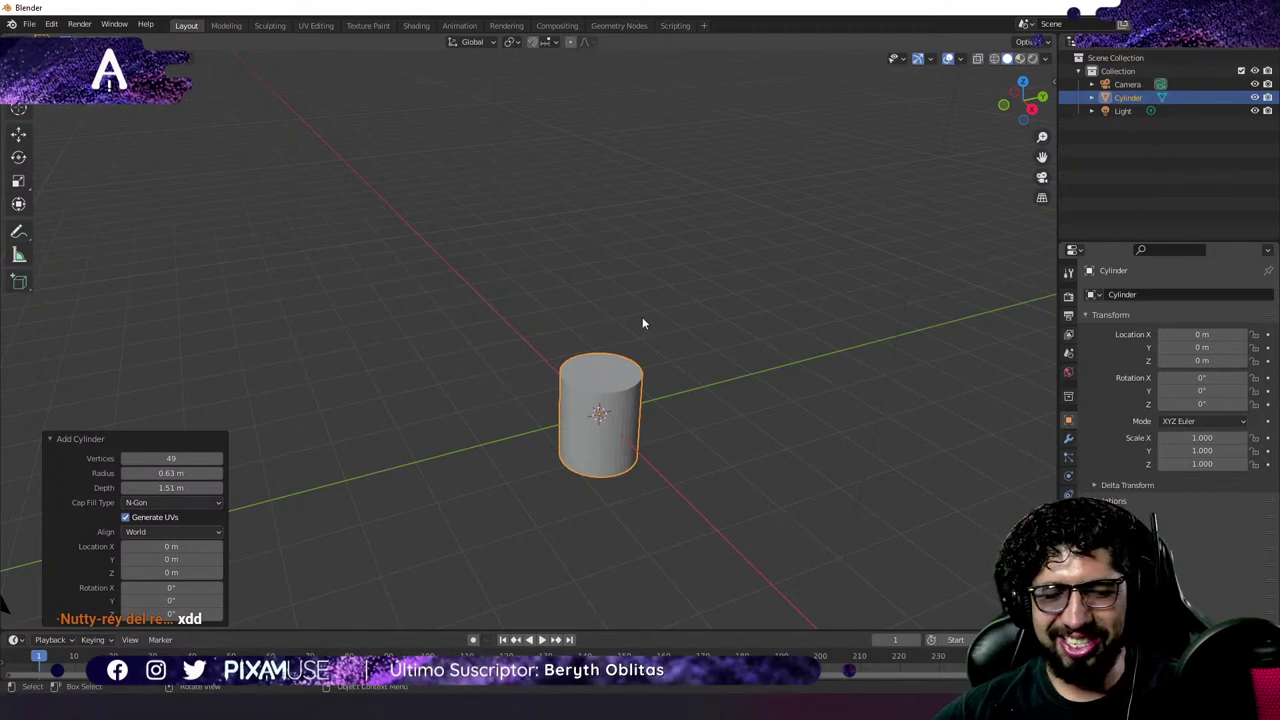
pyautogui.scroll(4, 613, 425)
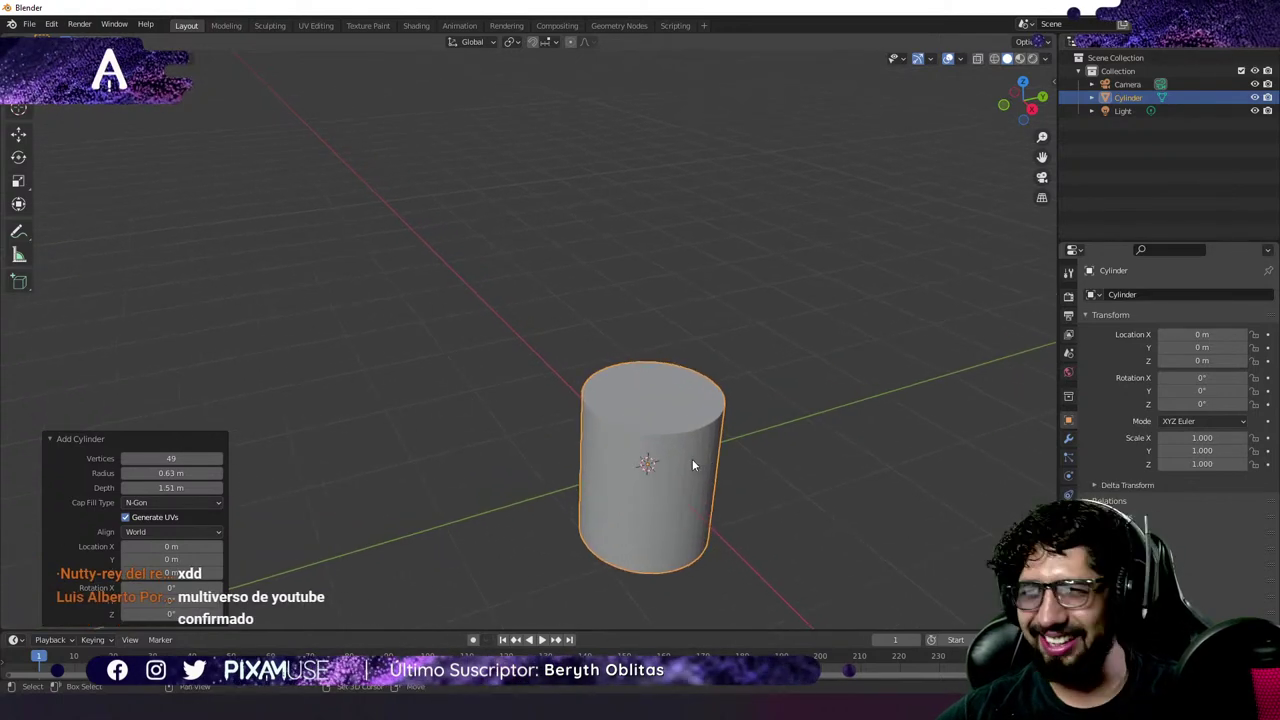
pyautogui.keyDown('shift'); pyautogui.moveTo(606, 374); pyautogui.dragTo(603, 364, button='middle'); pyautogui.keyUp('shift')
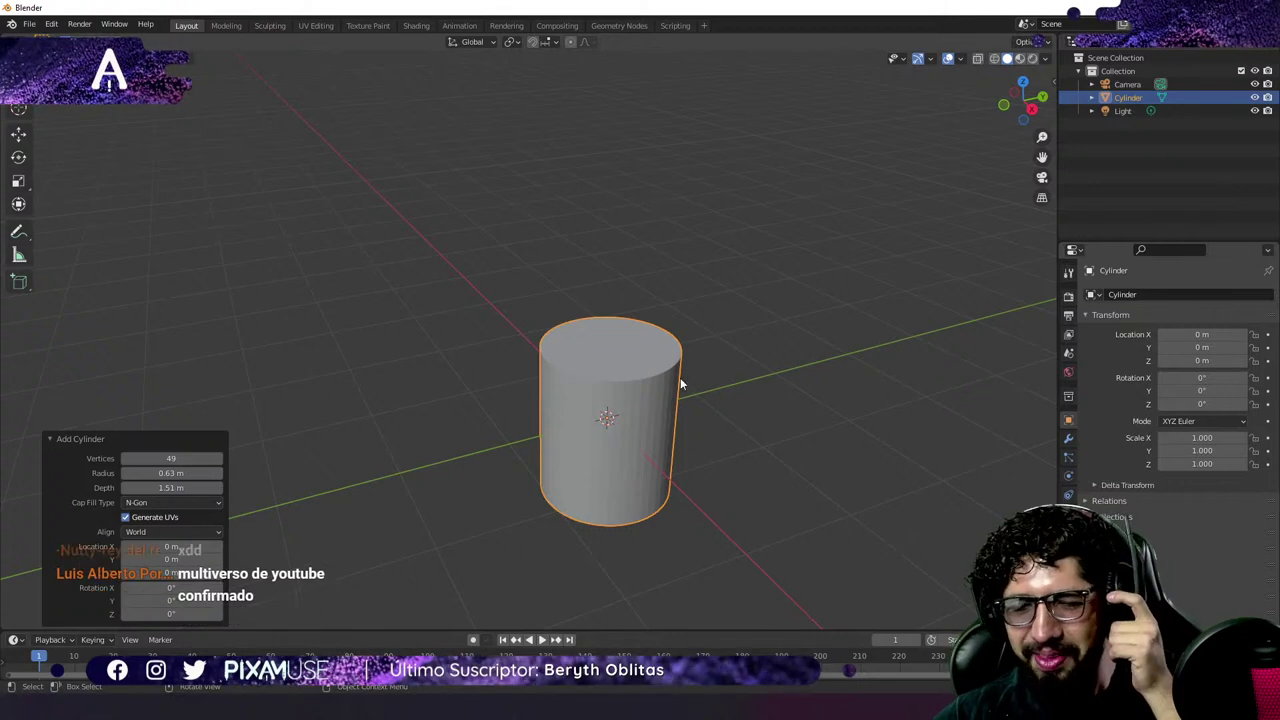
pyautogui.click(654, 398)
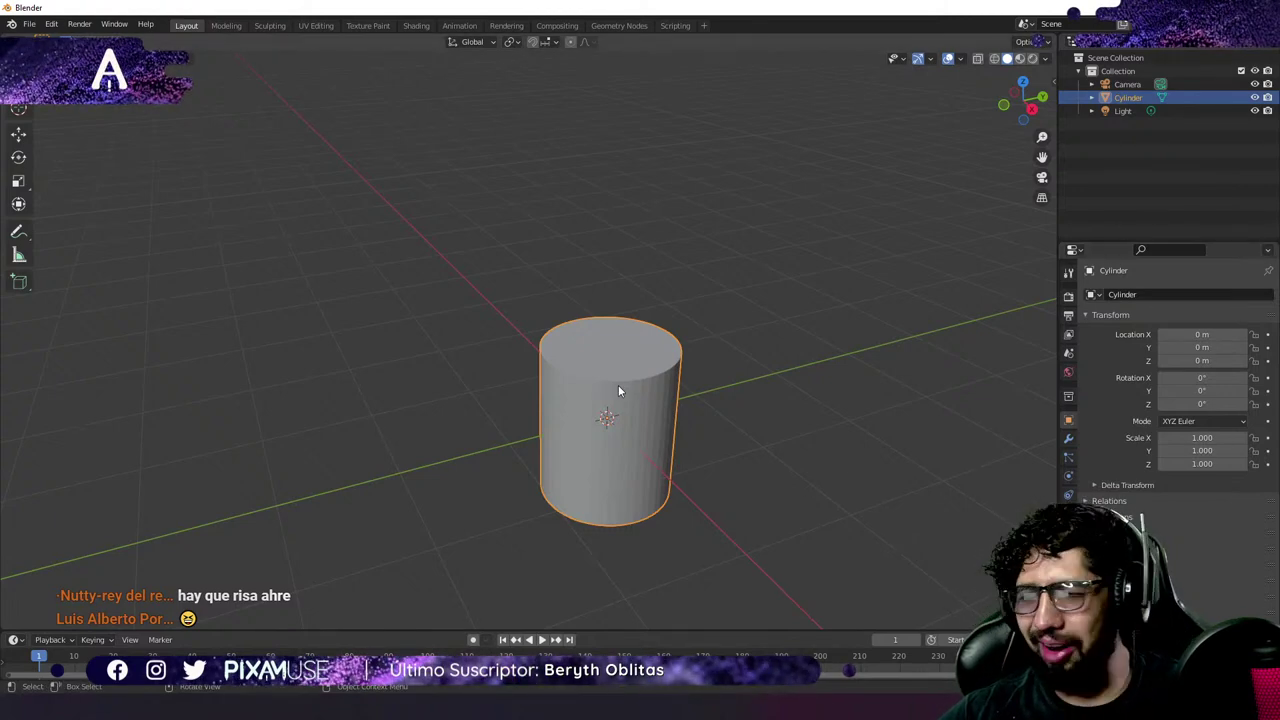
pyautogui.moveTo(665, 401); pyautogui.dragTo(602, 364, button='middle')
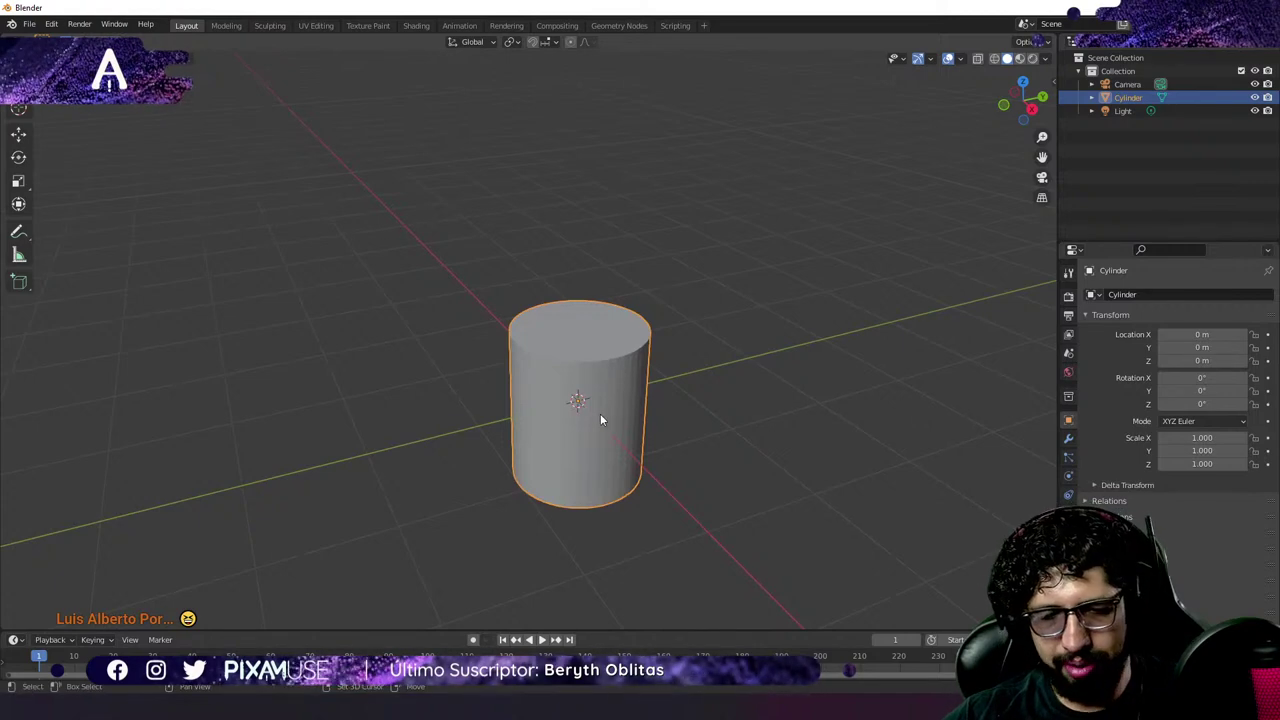
pyautogui.press('x')
pyautogui.click(603, 396)
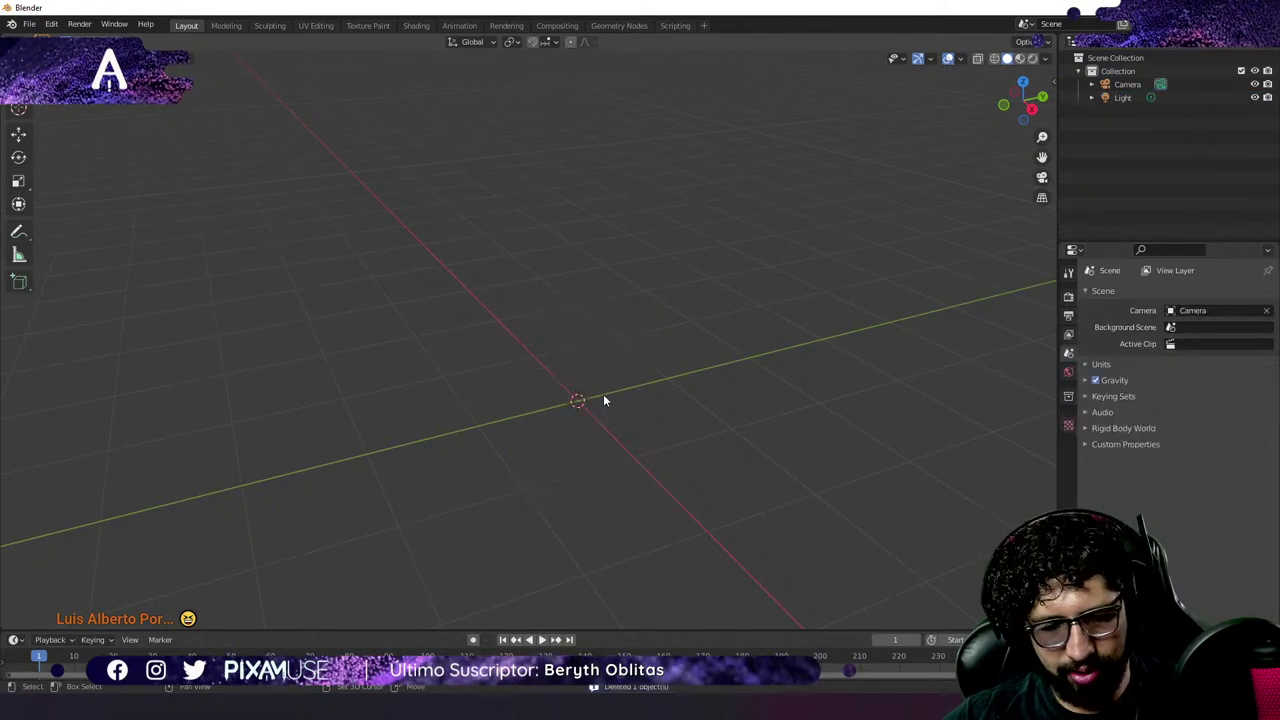
pyautogui.hotkey('shift', 'a')
pyautogui.moveTo(603, 394)
pyautogui.click(700, 145)
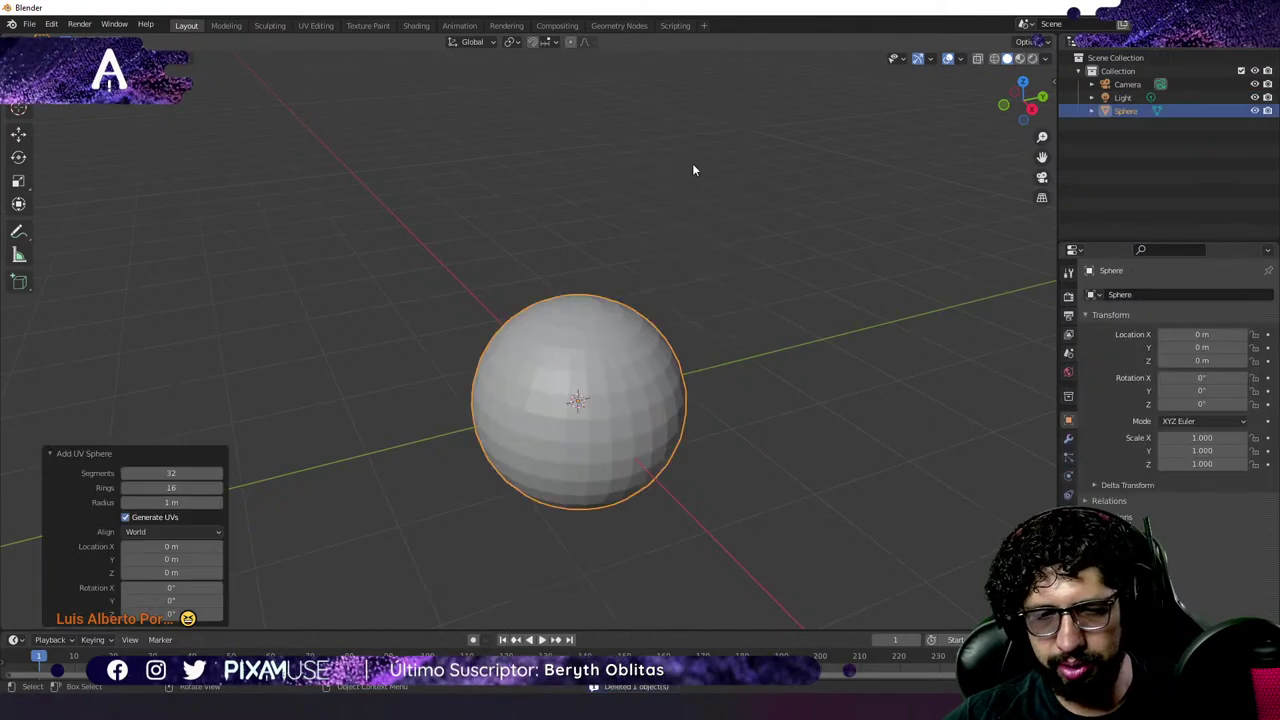
pyautogui.scroll(2, 560, 400)
pyautogui.keyDown('shift'); pyautogui.moveTo(578, 355); pyautogui.dragTo(568, 333, button='middle'); pyautogui.keyUp('shift')
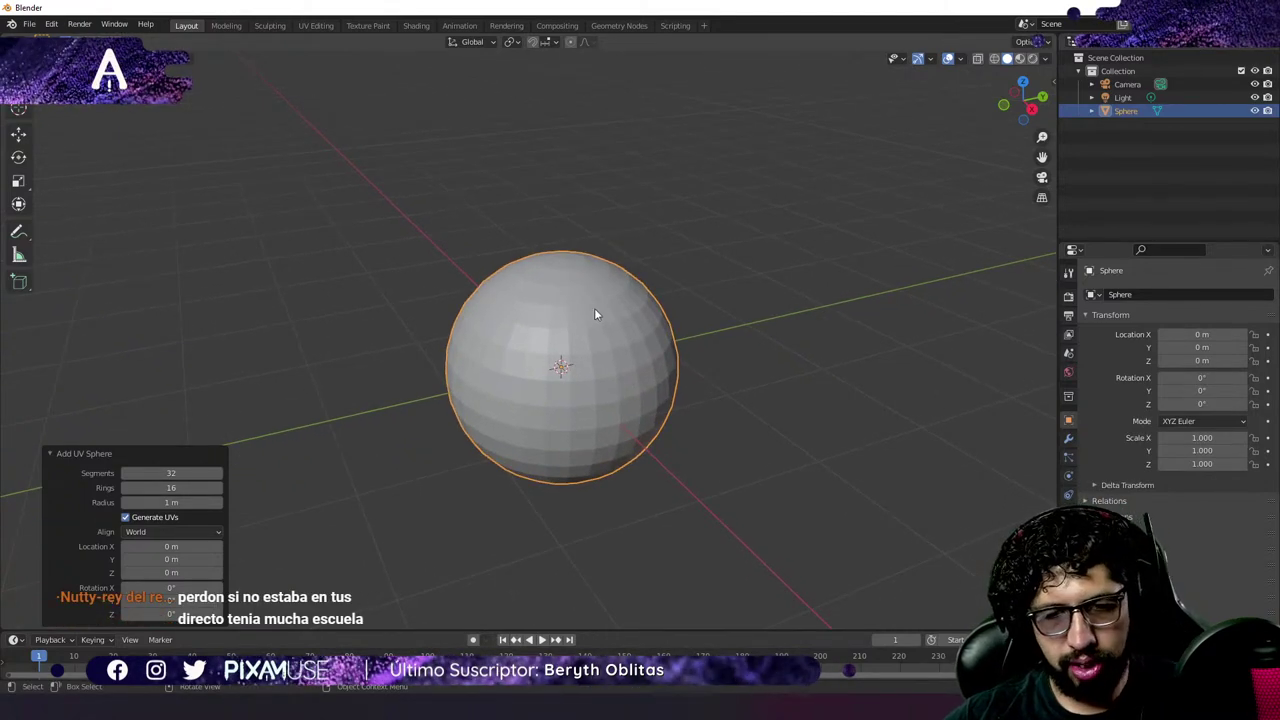
pyautogui.rightClick(567, 319)
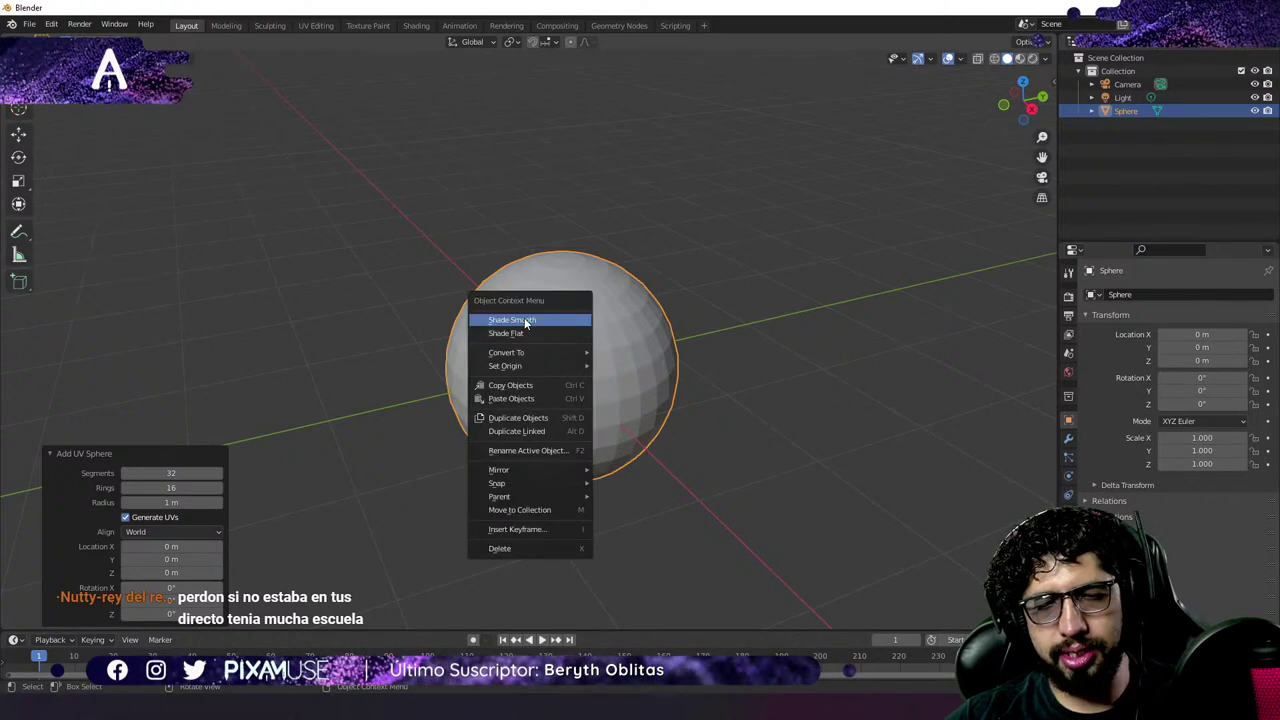
pyautogui.click(524, 318)
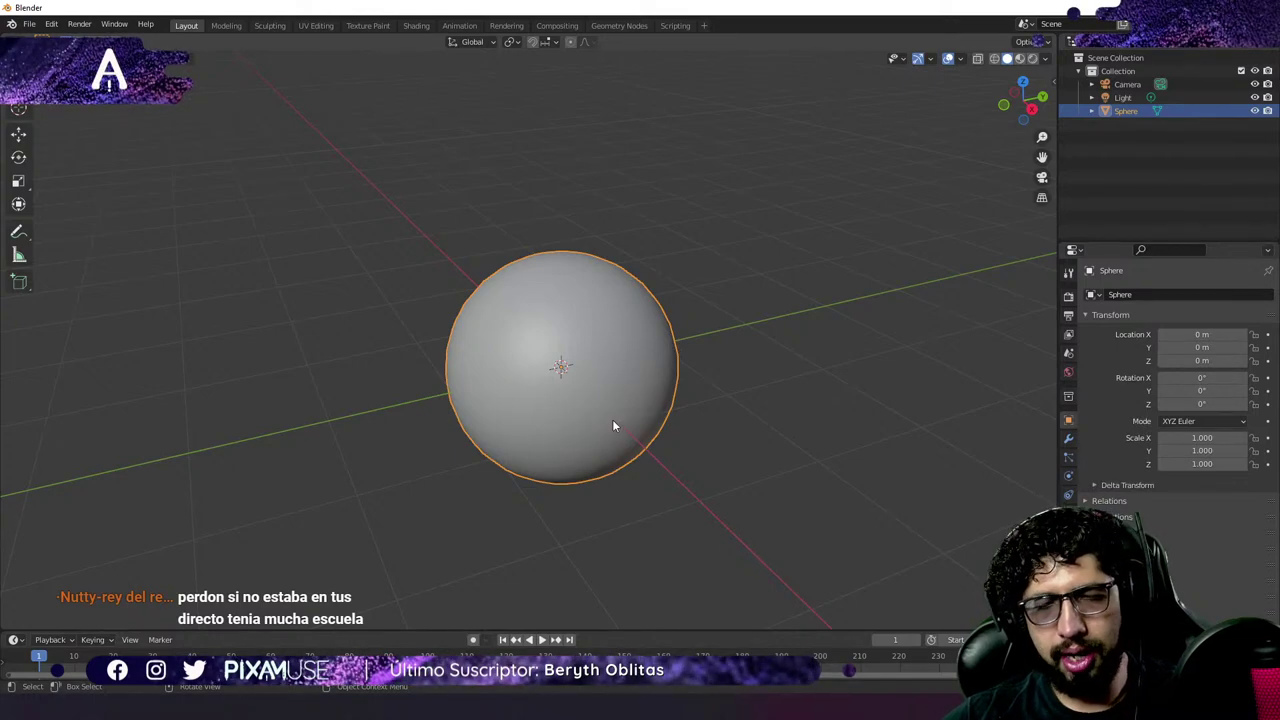
pyautogui.moveTo(626, 434); pyautogui.dragTo(355, 158, button='middle')
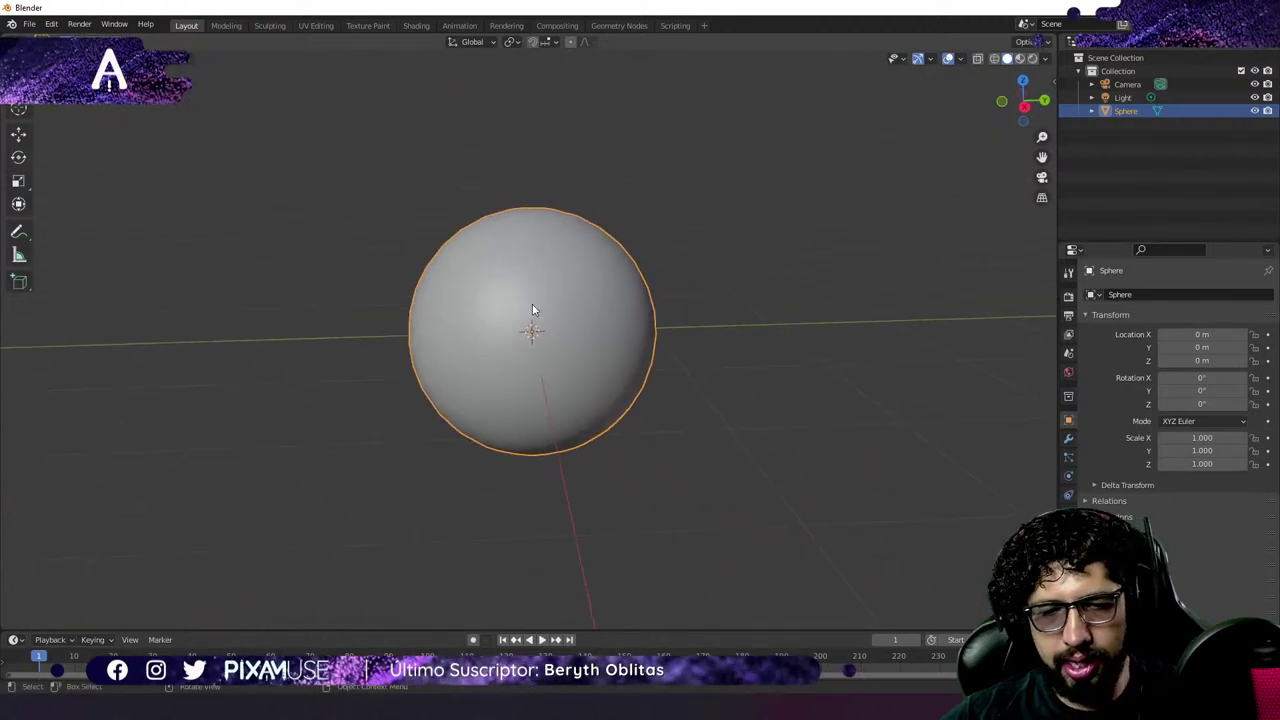
pyautogui.moveTo(537, 331); pyautogui.dragTo(575, 446, button='middle')
pyautogui.scroll(-7, 558, 341)
pyautogui.scroll(3, 577, 422)
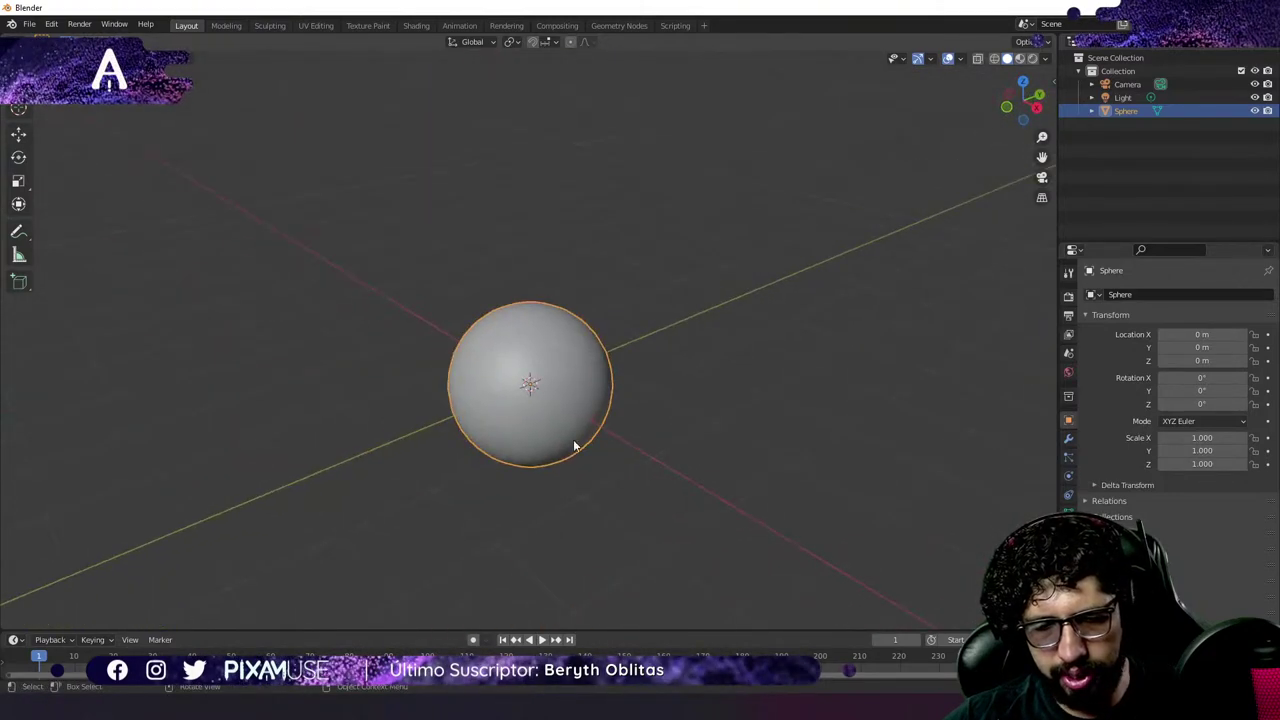
pyautogui.click(51, 23)
pyautogui.click(95, 214)
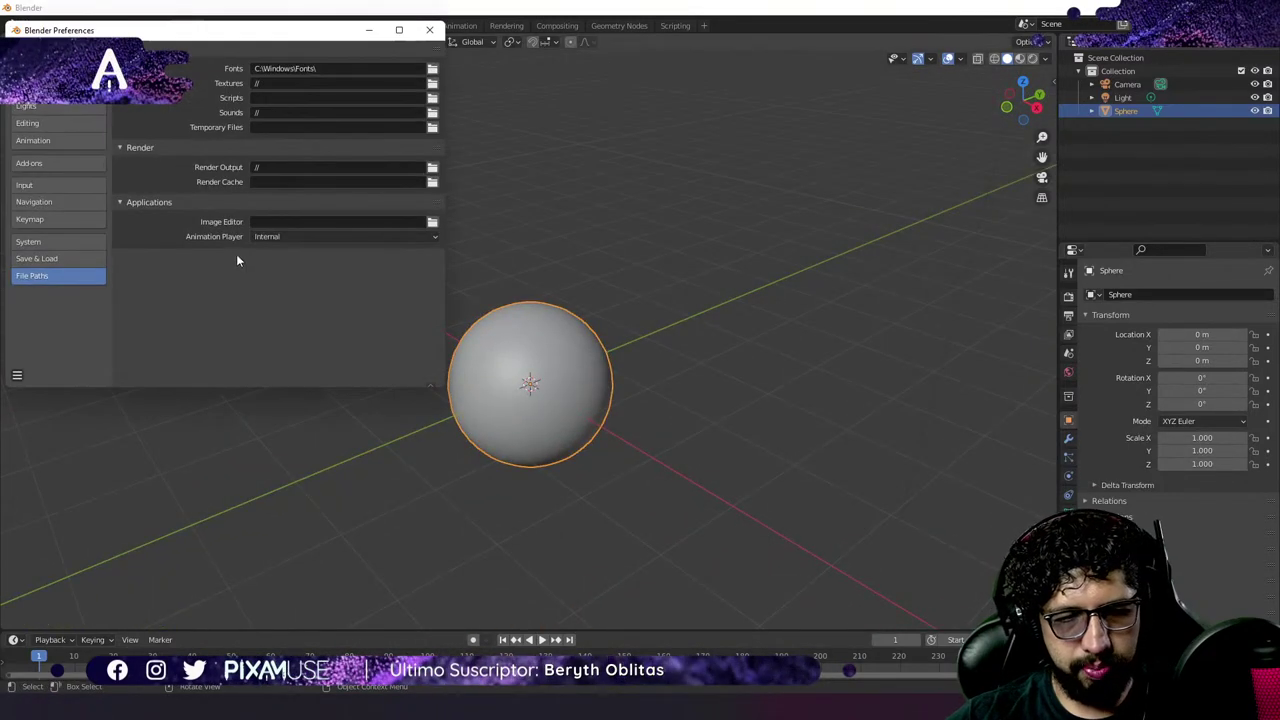
pyautogui.click(62, 200)
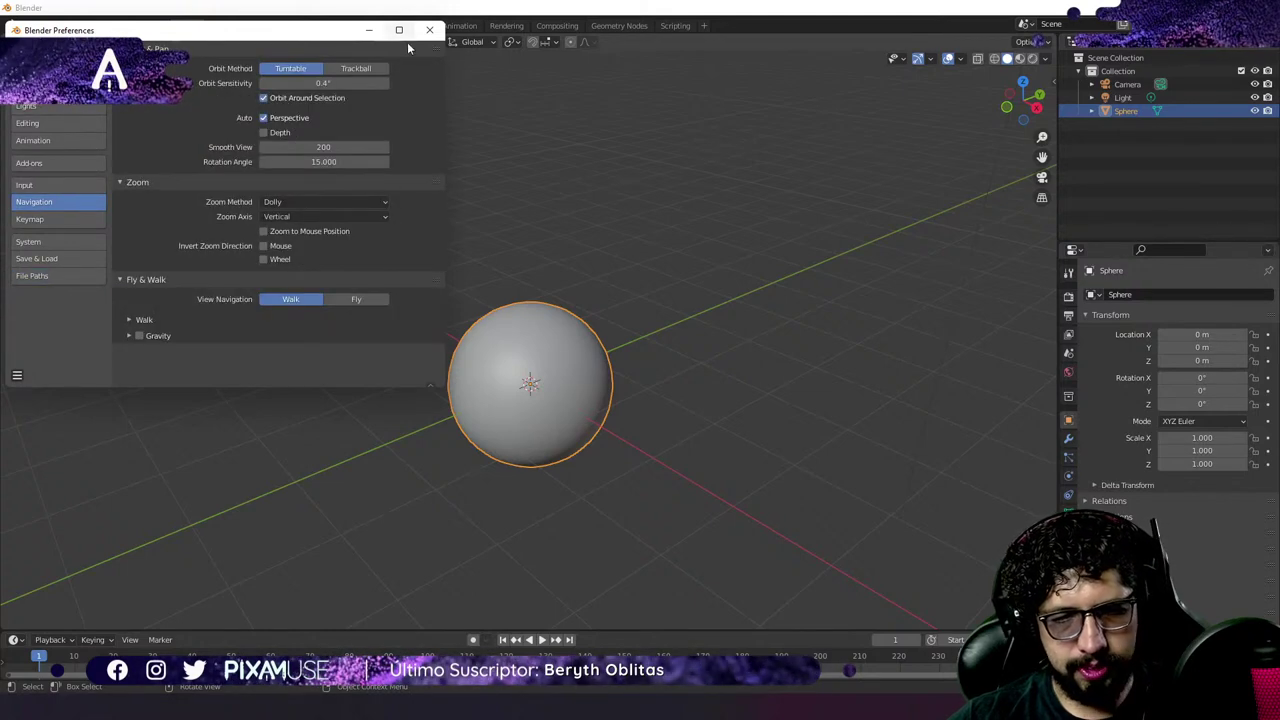
pyautogui.click(429, 29)
pyautogui.moveTo(660, 420)
pyautogui.mouseDown(button='middle')
pyautogui.moveTo(806, 456)
pyautogui.moveTo(578, 378)
pyautogui.moveTo(589, 429)
pyautogui.moveTo(552, 441)
pyautogui.moveTo(563, 409)
pyautogui.moveTo(648, 414)
pyautogui.mouseUp(button='middle')
pyautogui.scroll(-1, 565, 409)
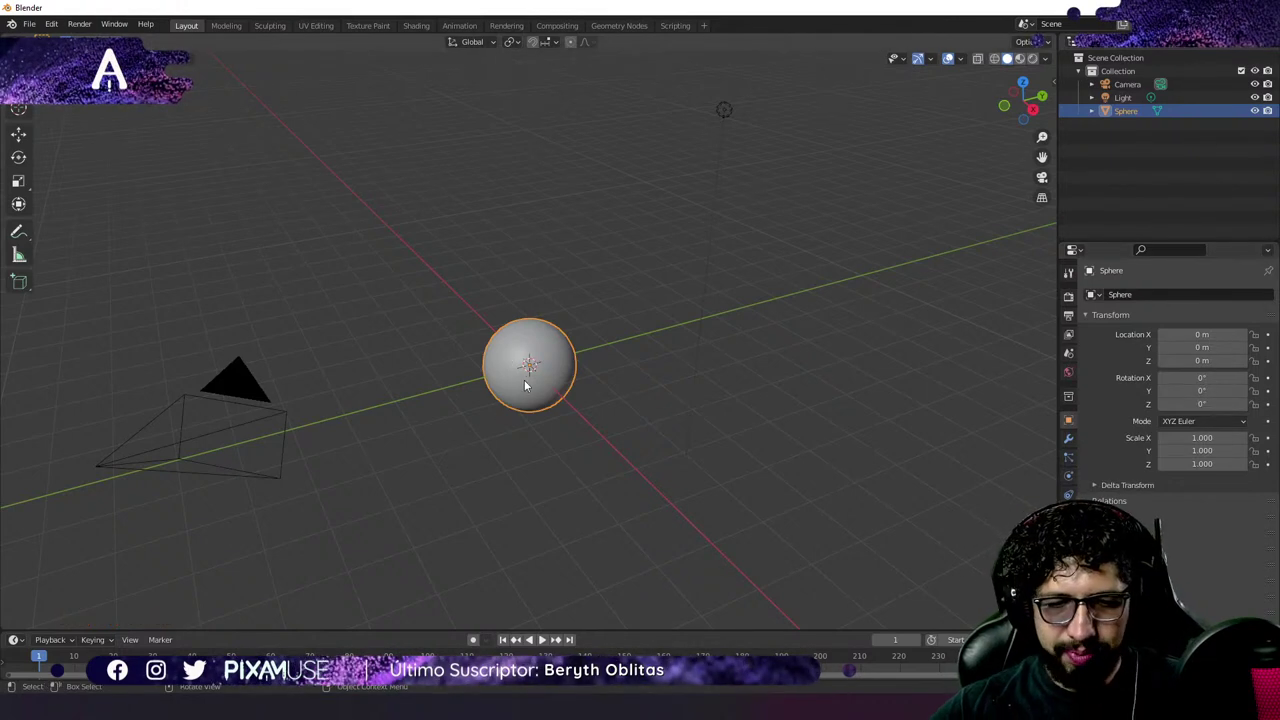
pyautogui.moveTo(526, 374)
pyautogui.mouseDown(button='middle')
pyautogui.moveTo(551, 374)
pyautogui.moveTo(527, 368)
pyautogui.mouseUp(button='middle')
pyautogui.scroll(5, 527, 368)
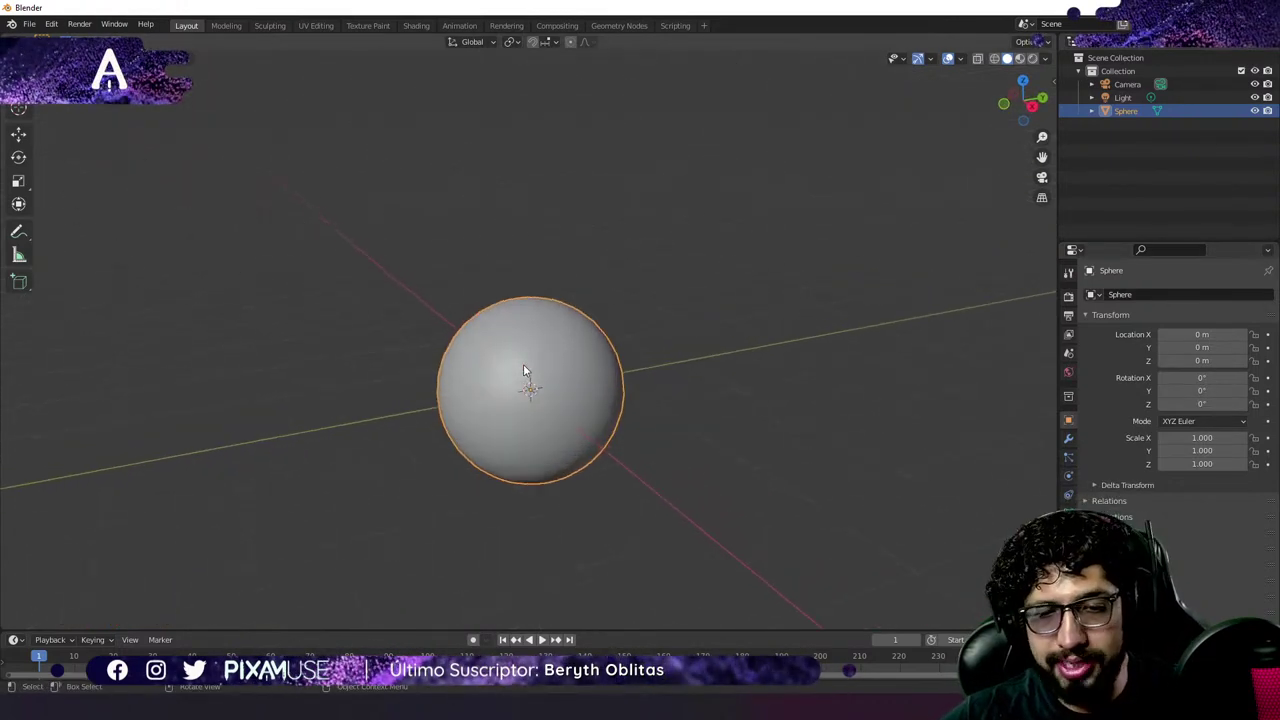
pyautogui.rightClick(532, 371)
pyautogui.click(509, 374)
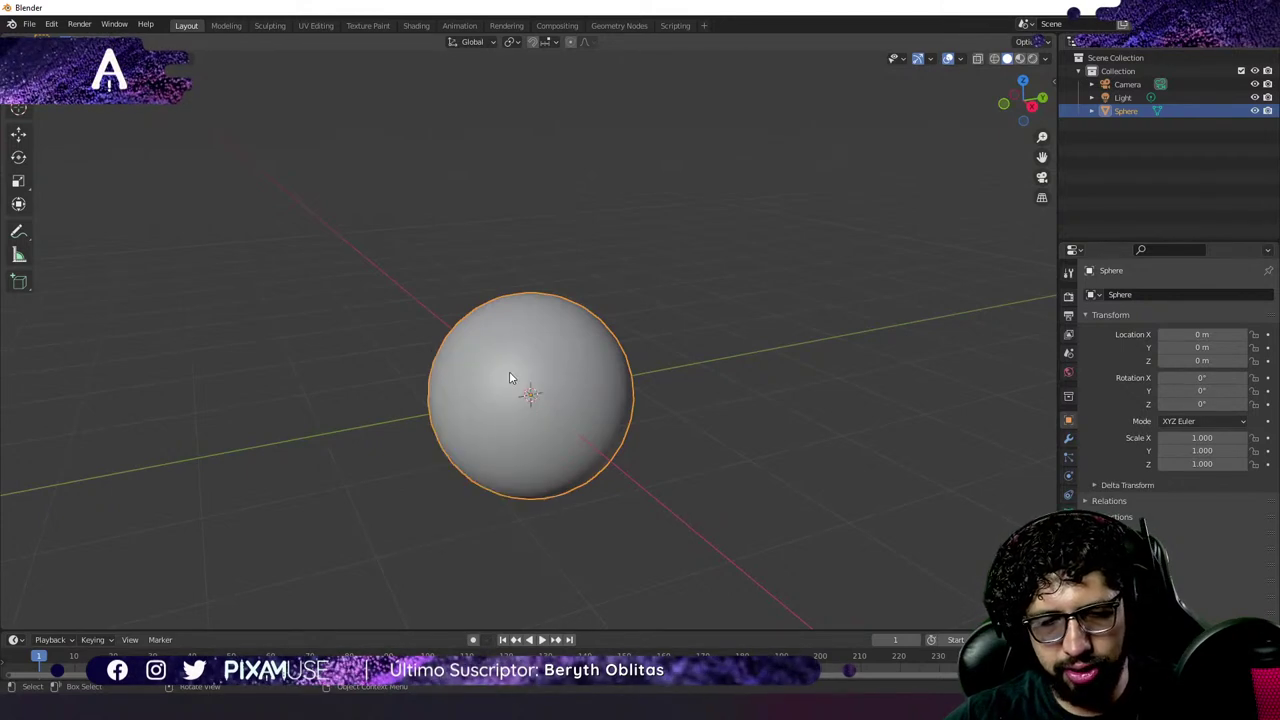
pyautogui.rightClick(557, 378)
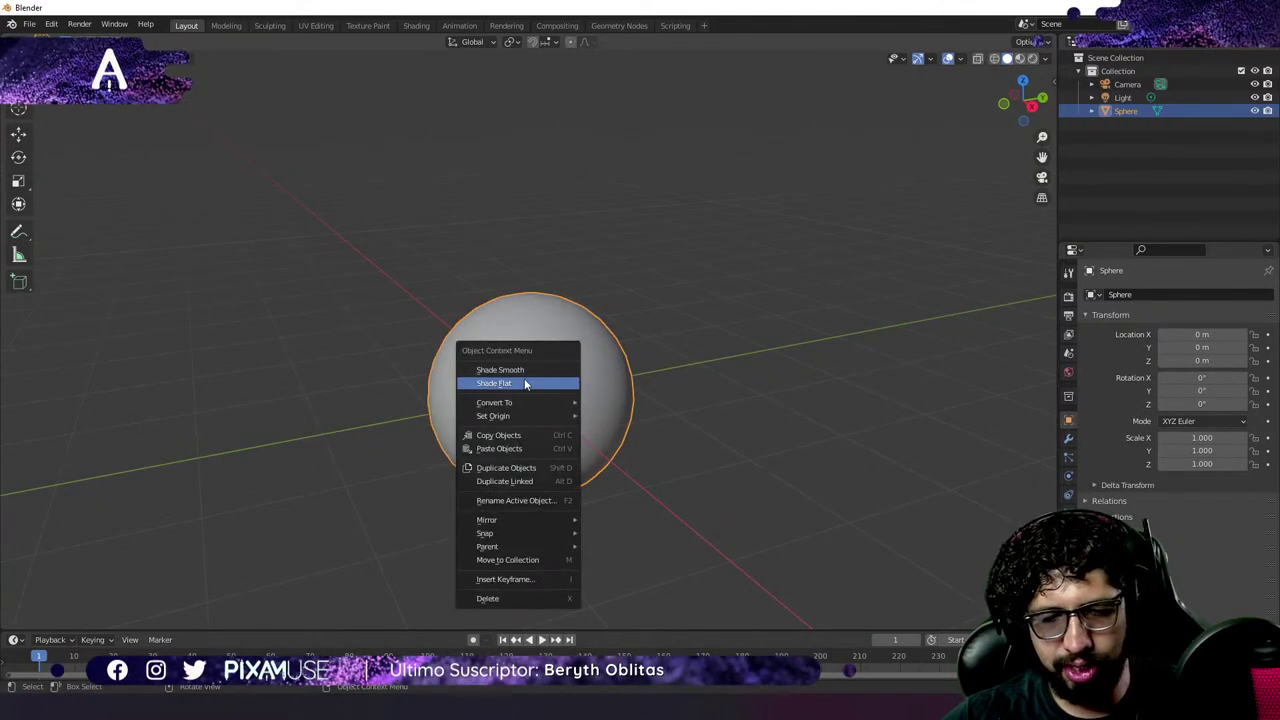
pyautogui.click(524, 380)
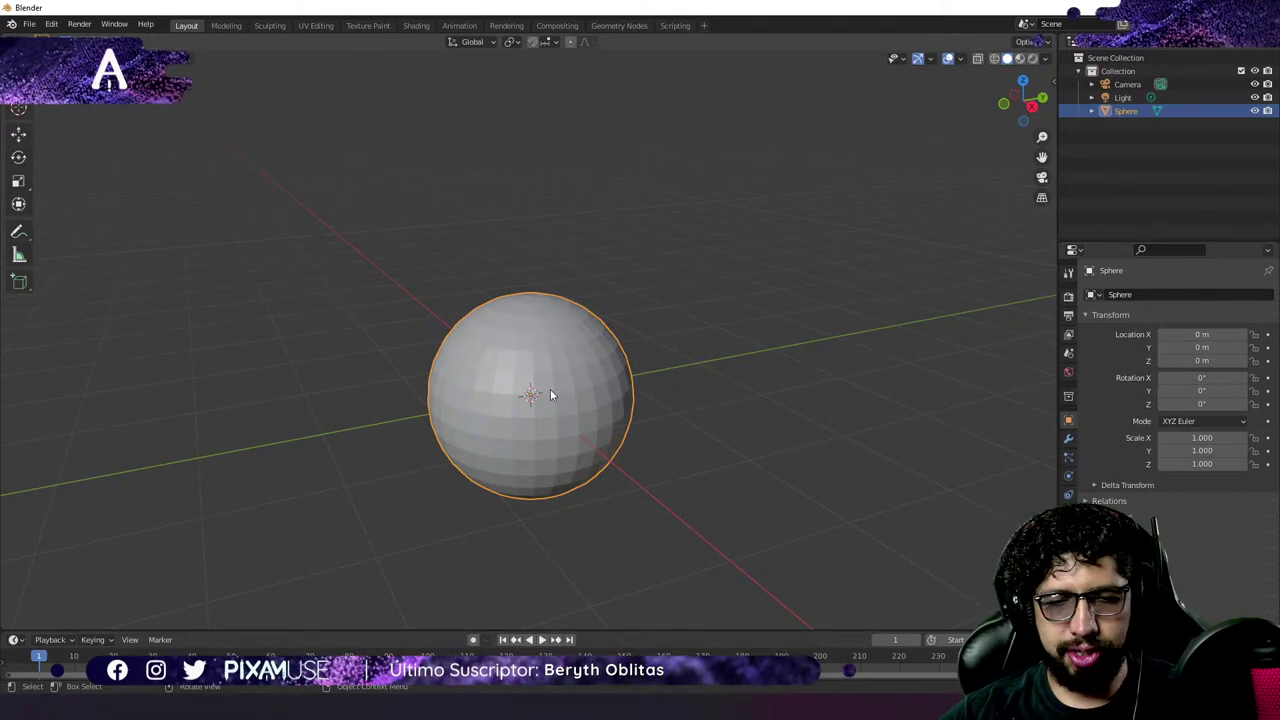
pyautogui.moveTo(551, 391); pyautogui.dragTo(529, 390, button='middle')
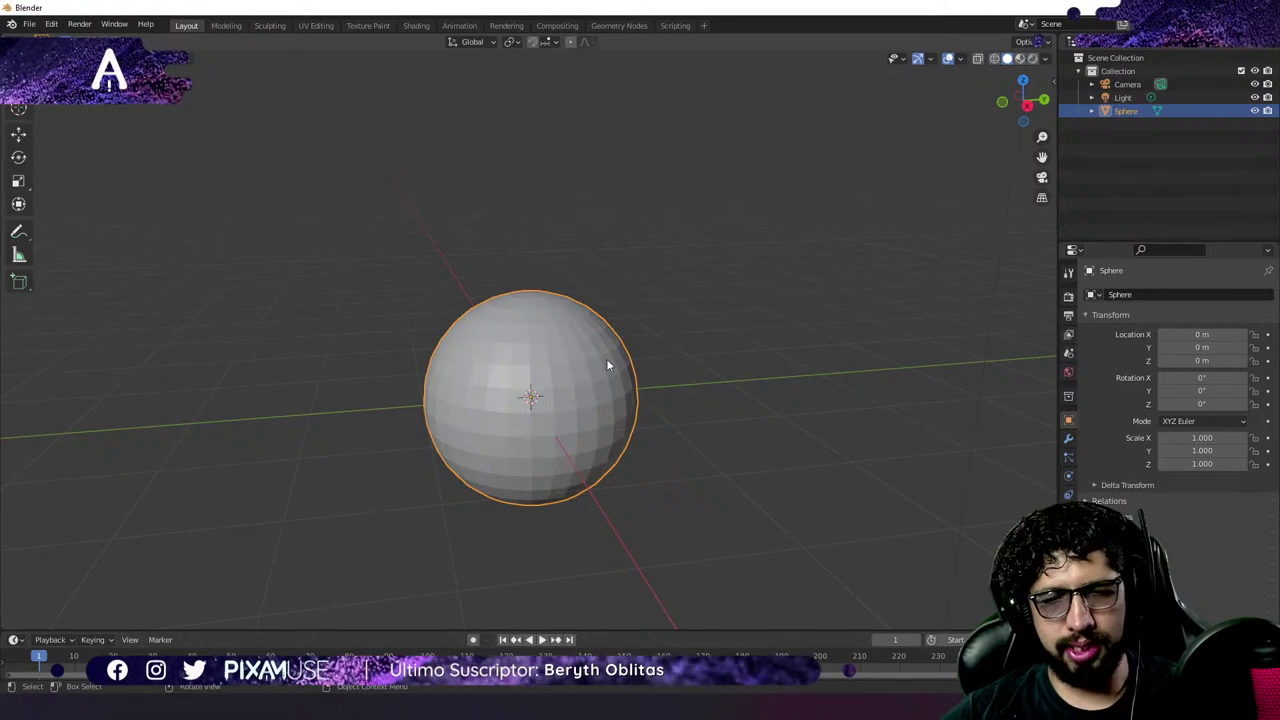
pyautogui.rightClick(553, 356)
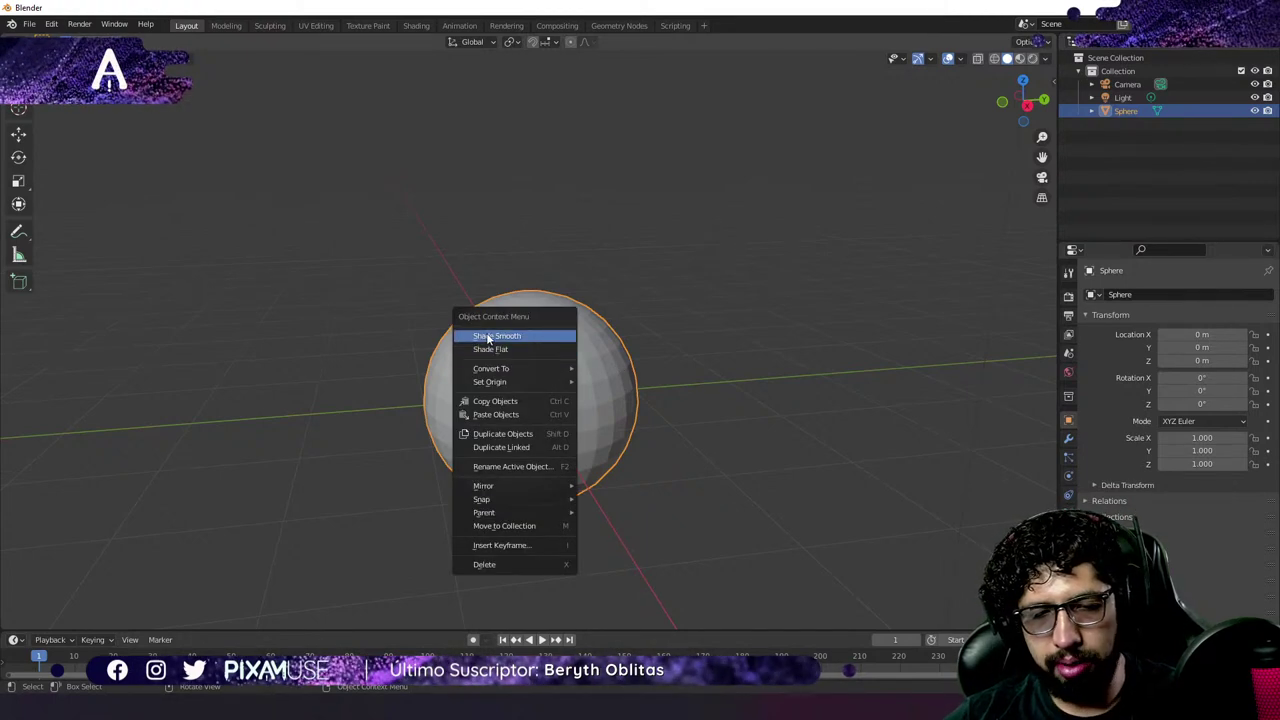
pyautogui.click(540, 337)
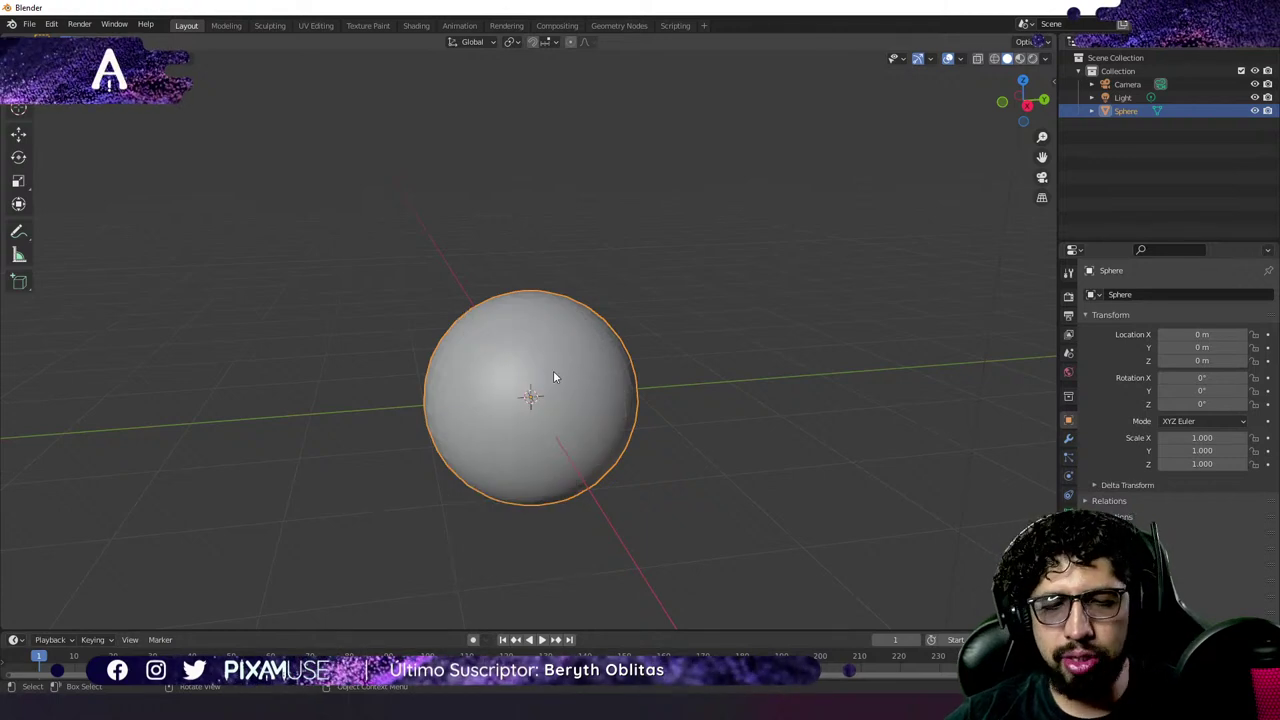
pyautogui.scroll(3, 601, 357)
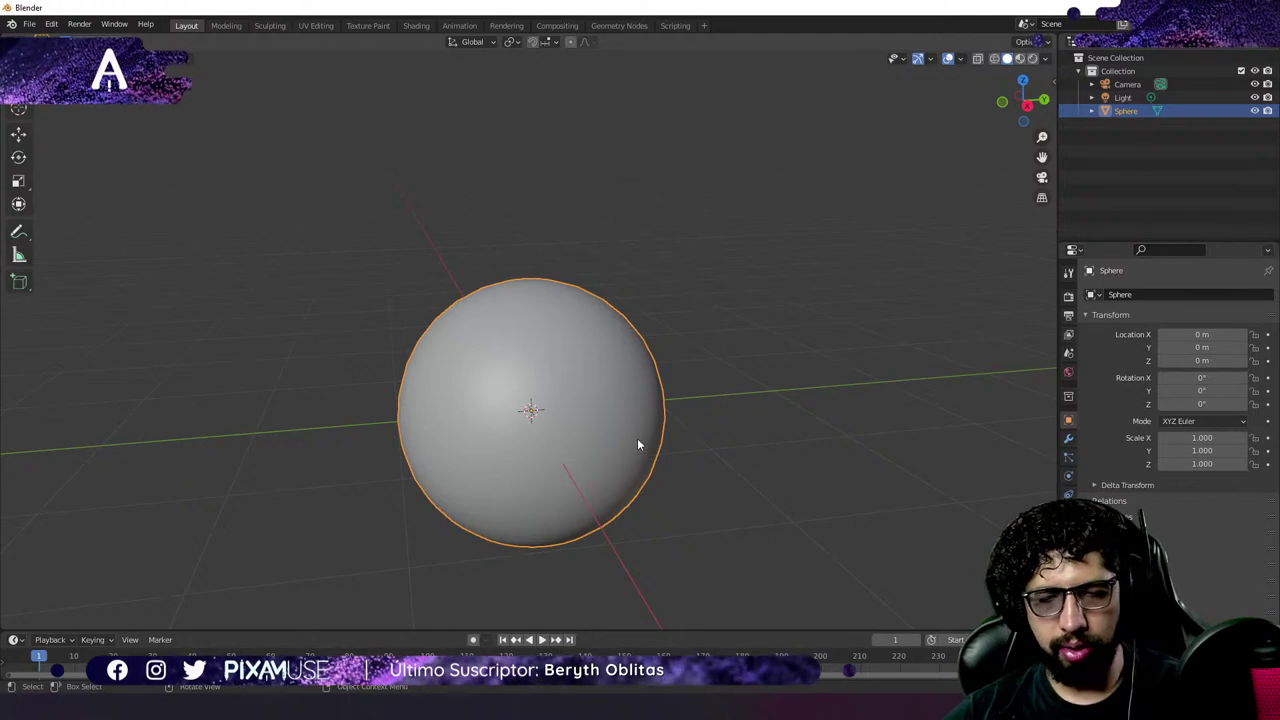
pyautogui.rightClick(559, 369)
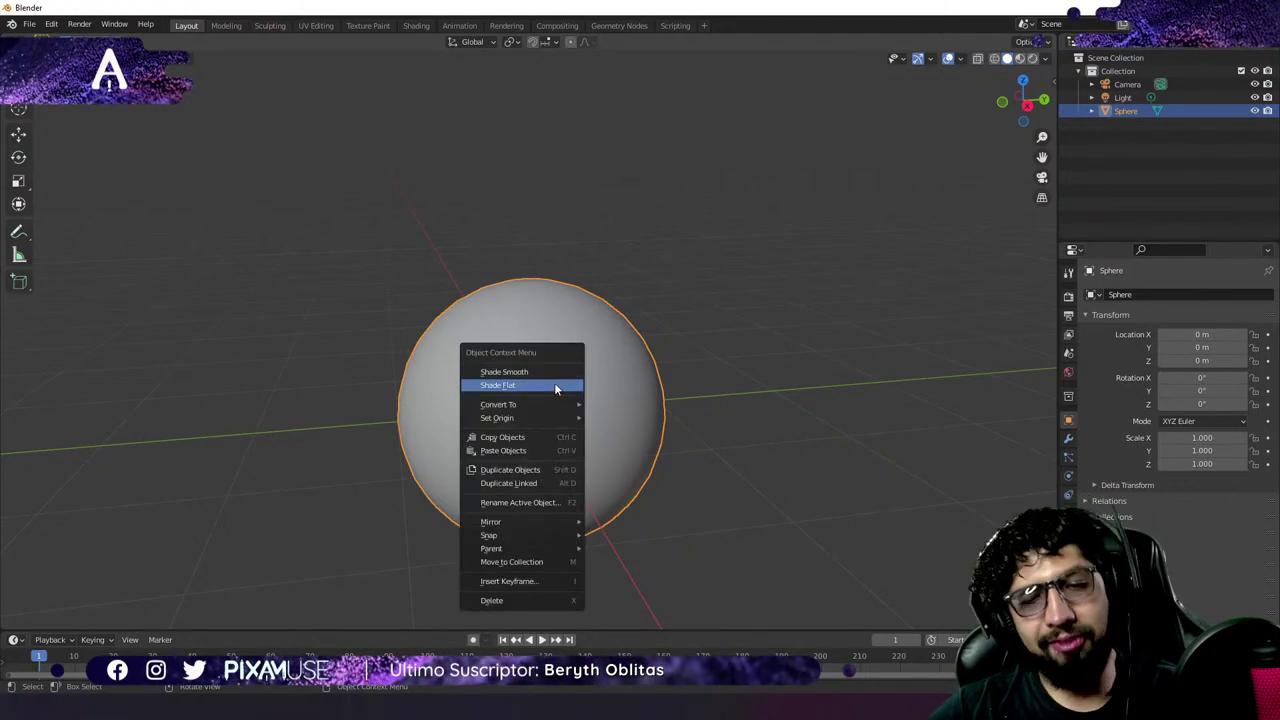
pyautogui.click(542, 384)
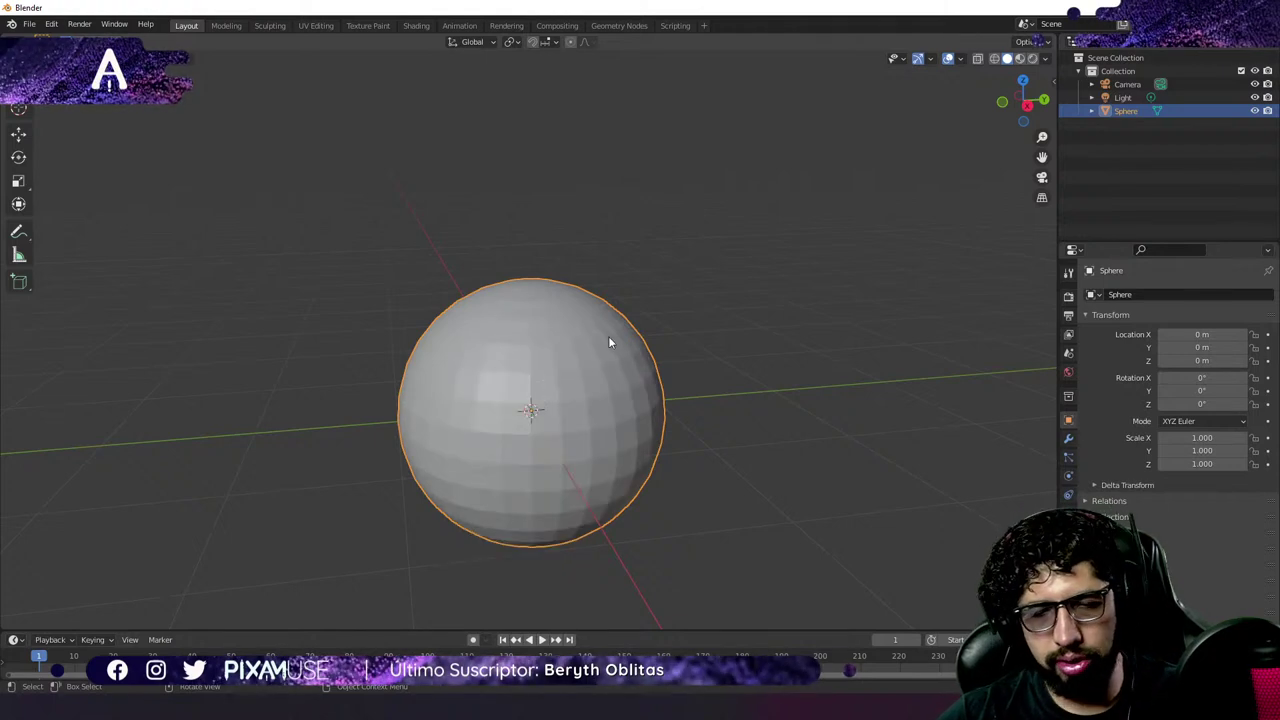
pyautogui.moveTo(503, 461); pyautogui.dragTo(531, 450, button='middle')
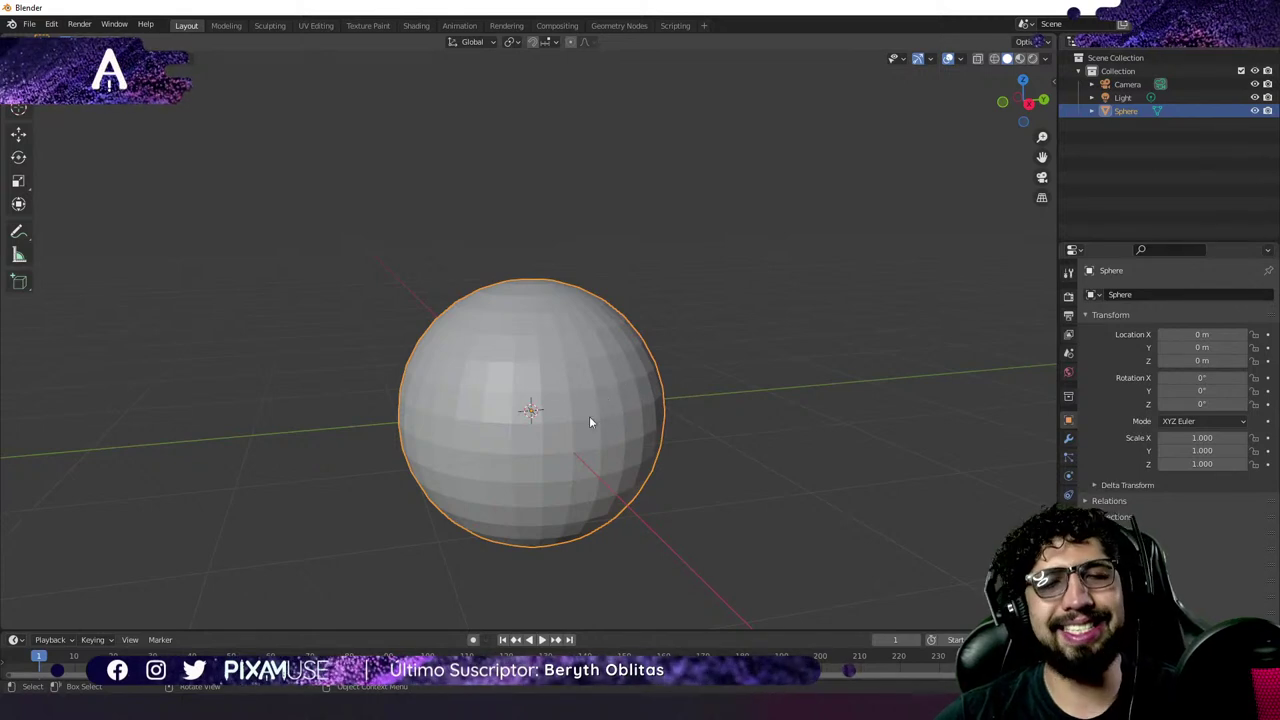
pyautogui.rightClick(562, 386)
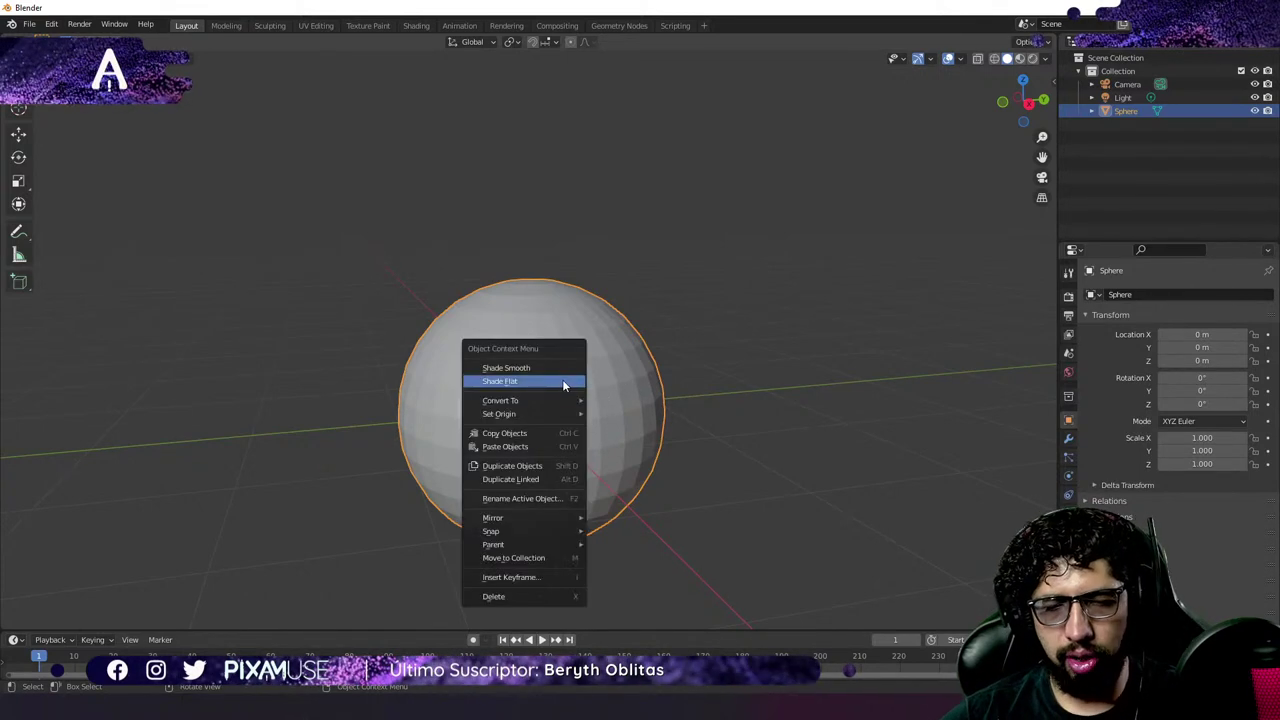
pyautogui.click(558, 368)
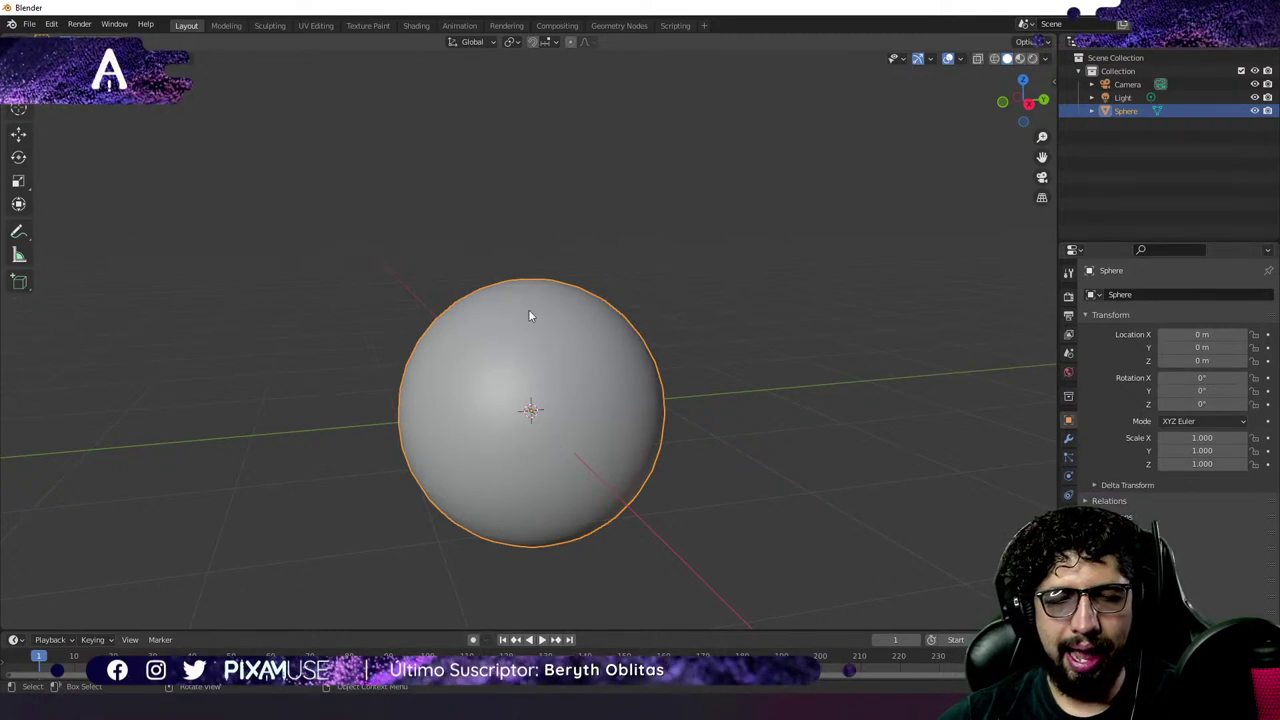
pyautogui.moveTo(569, 437); pyautogui.dragTo(547, 419, button='middle')
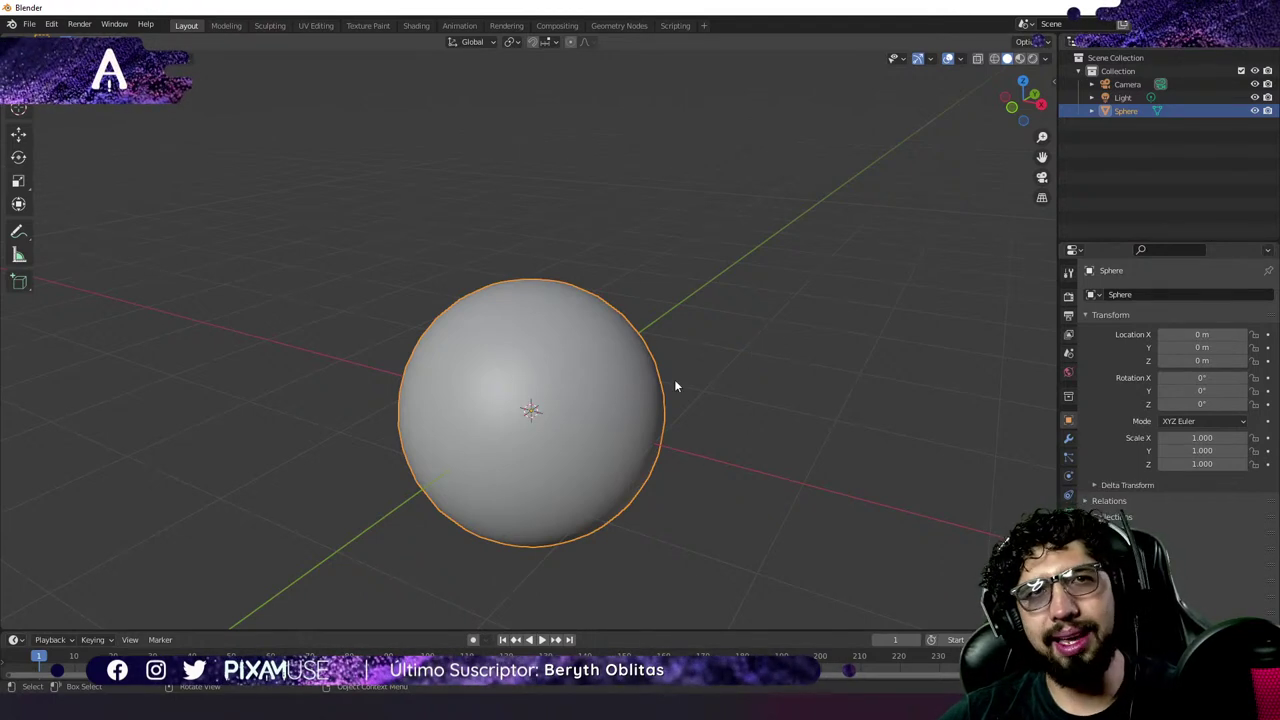
# Try two different studio lights on the sphere in Viewport Shading.
pyautogui.click(1047, 60)
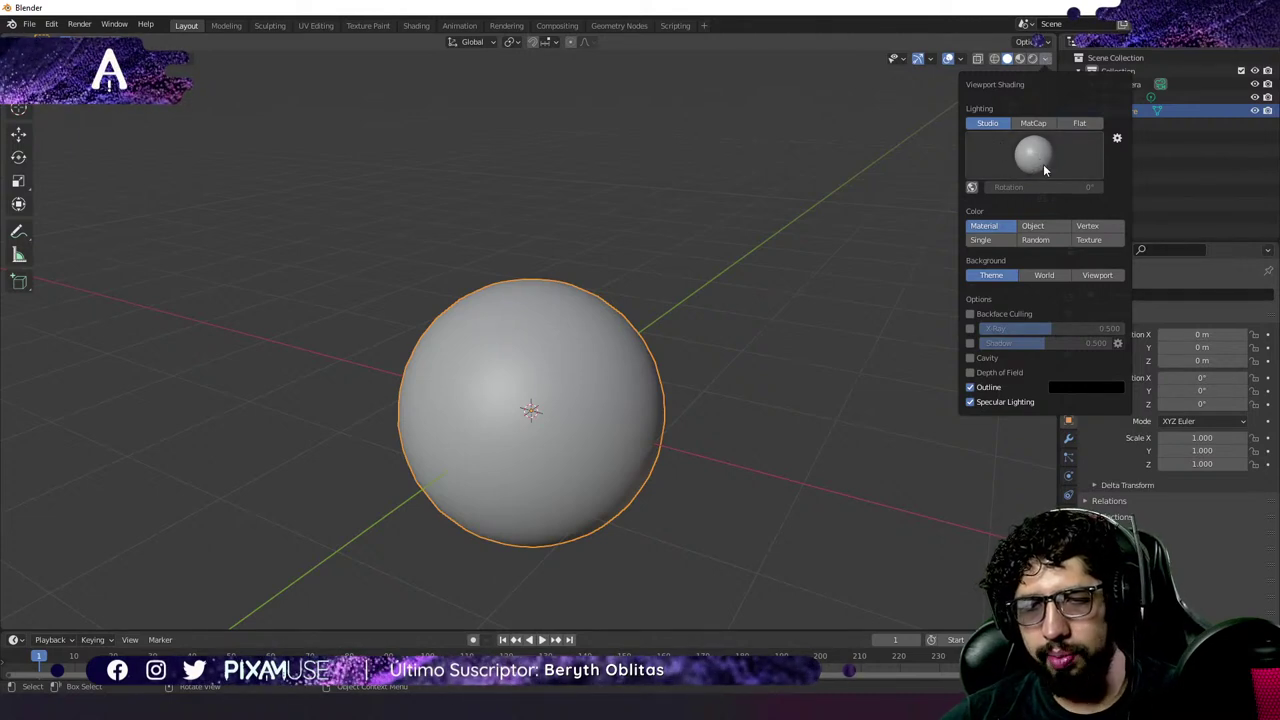
pyautogui.click(1021, 149)
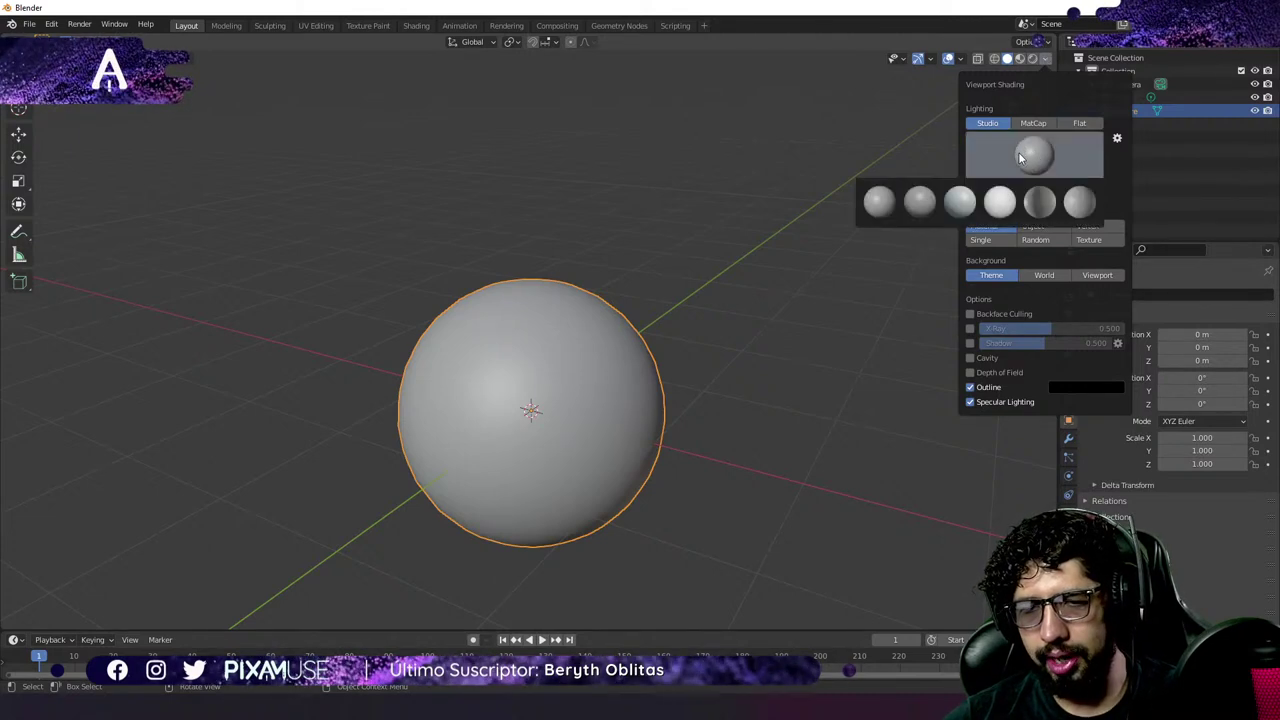
pyautogui.click(911, 205)
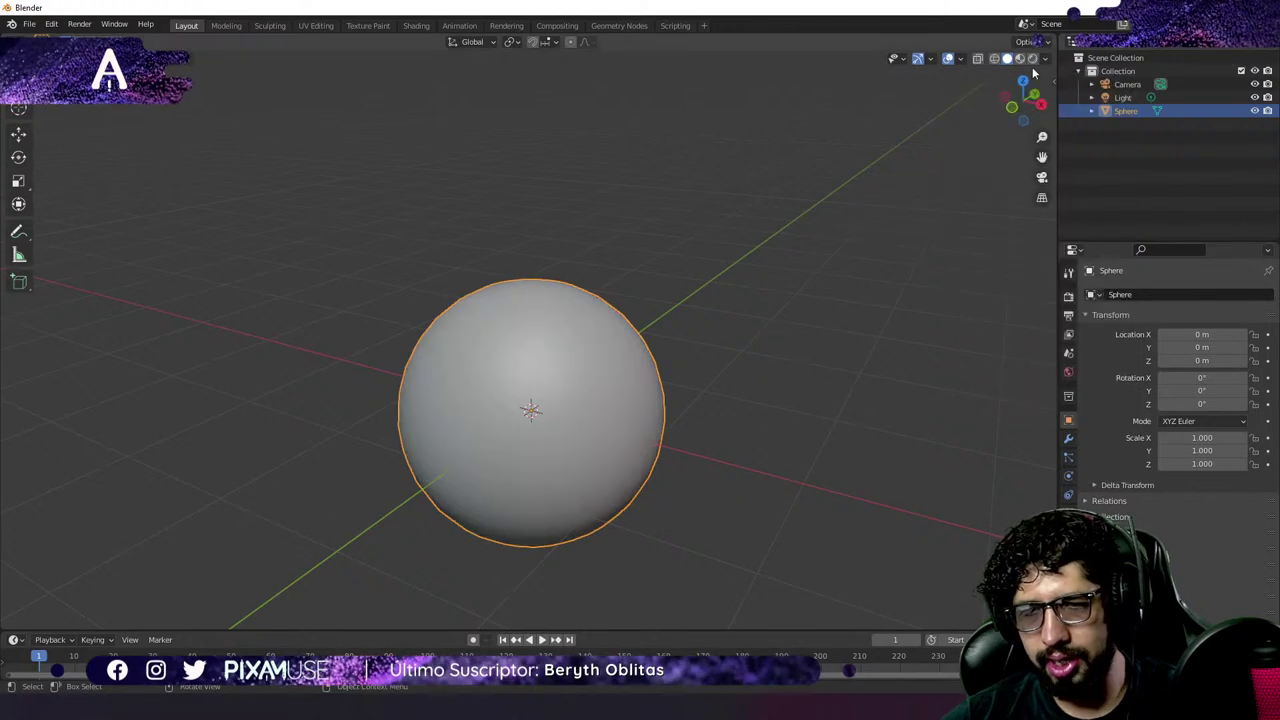
pyautogui.click(1046, 60)
pyautogui.click(1034, 152)
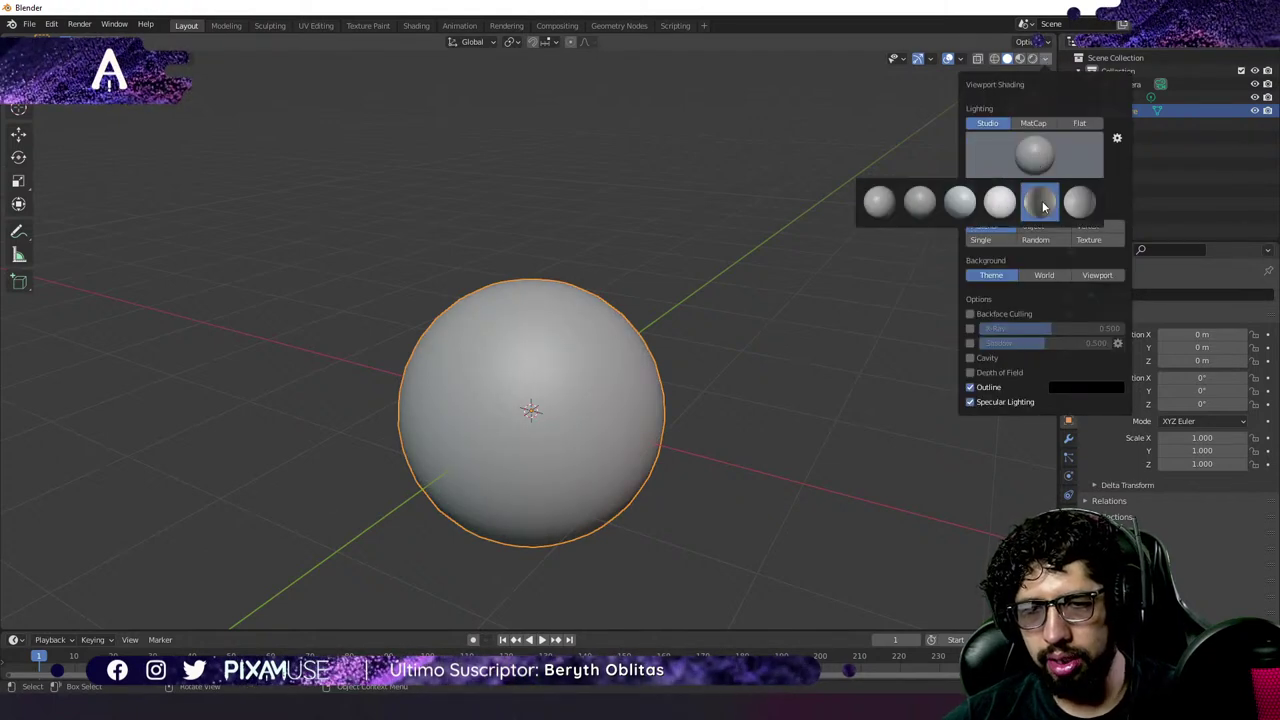
pyautogui.click(1043, 200)
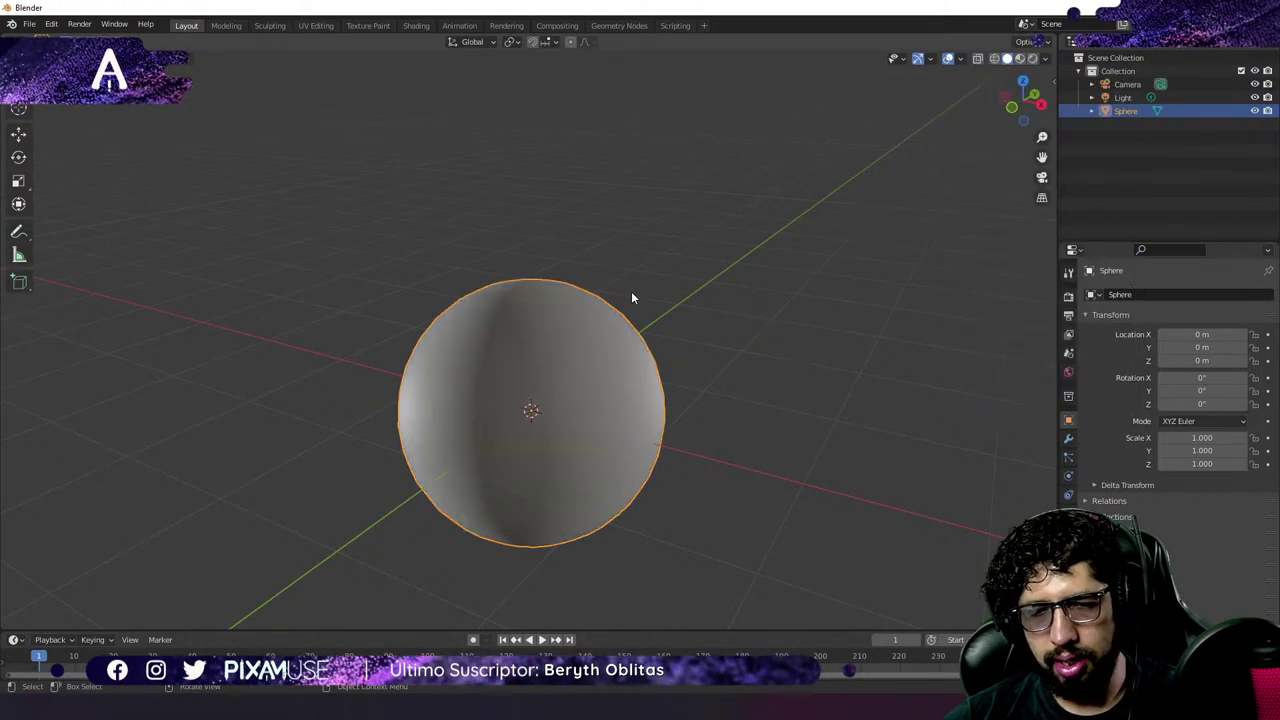
# Switch lighting to MatCap and try several matcaps, ending on the red one.
pyautogui.click(1047, 60)
pyautogui.click(1034, 122)
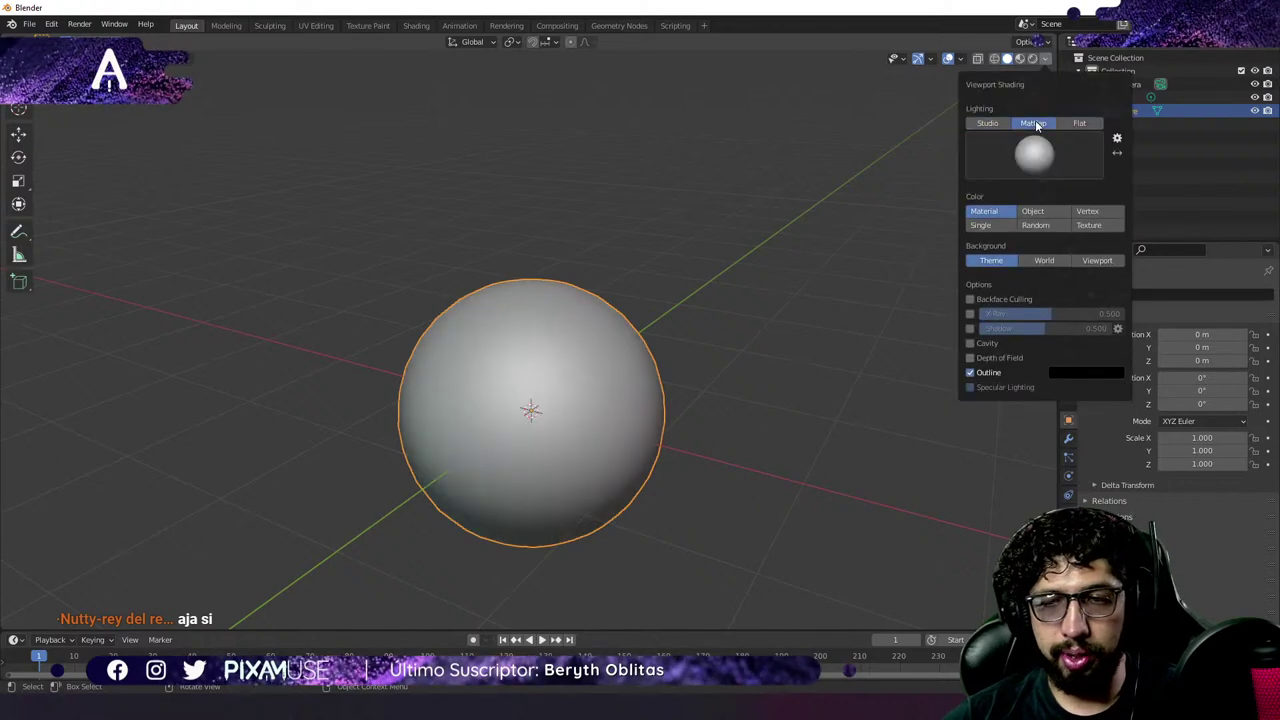
pyautogui.click(1033, 153)
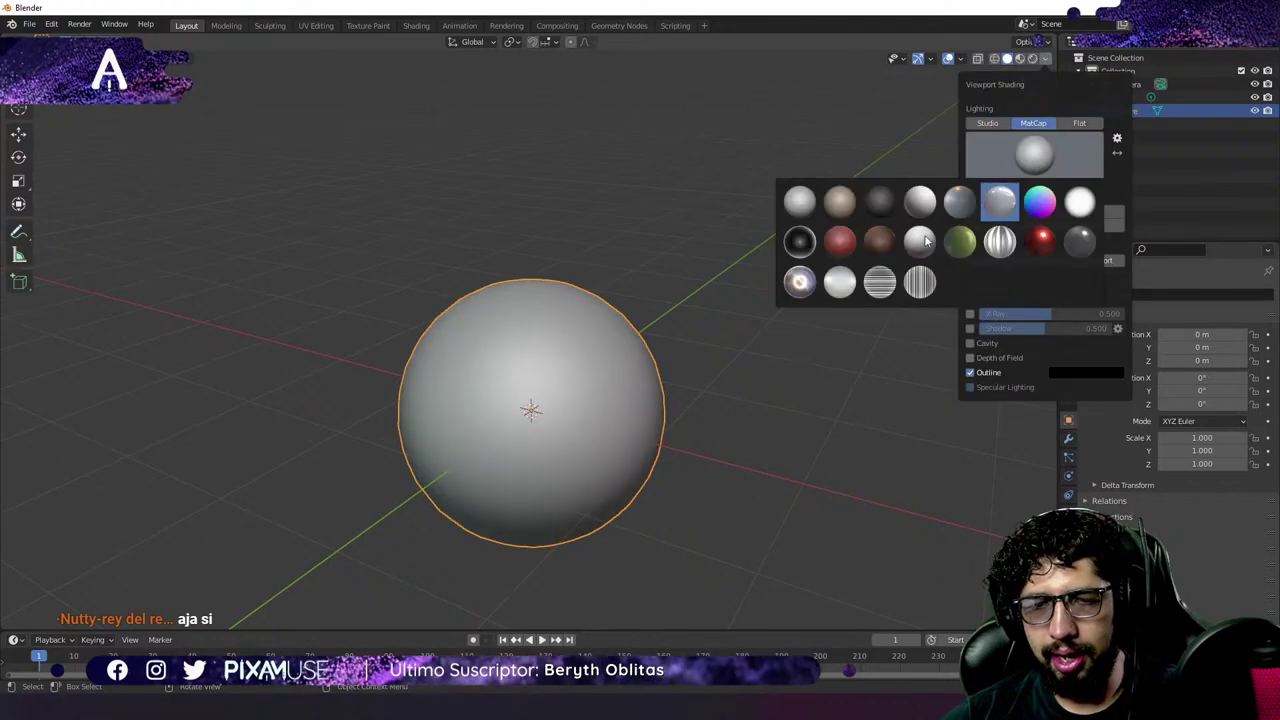
pyautogui.click(1015, 145)
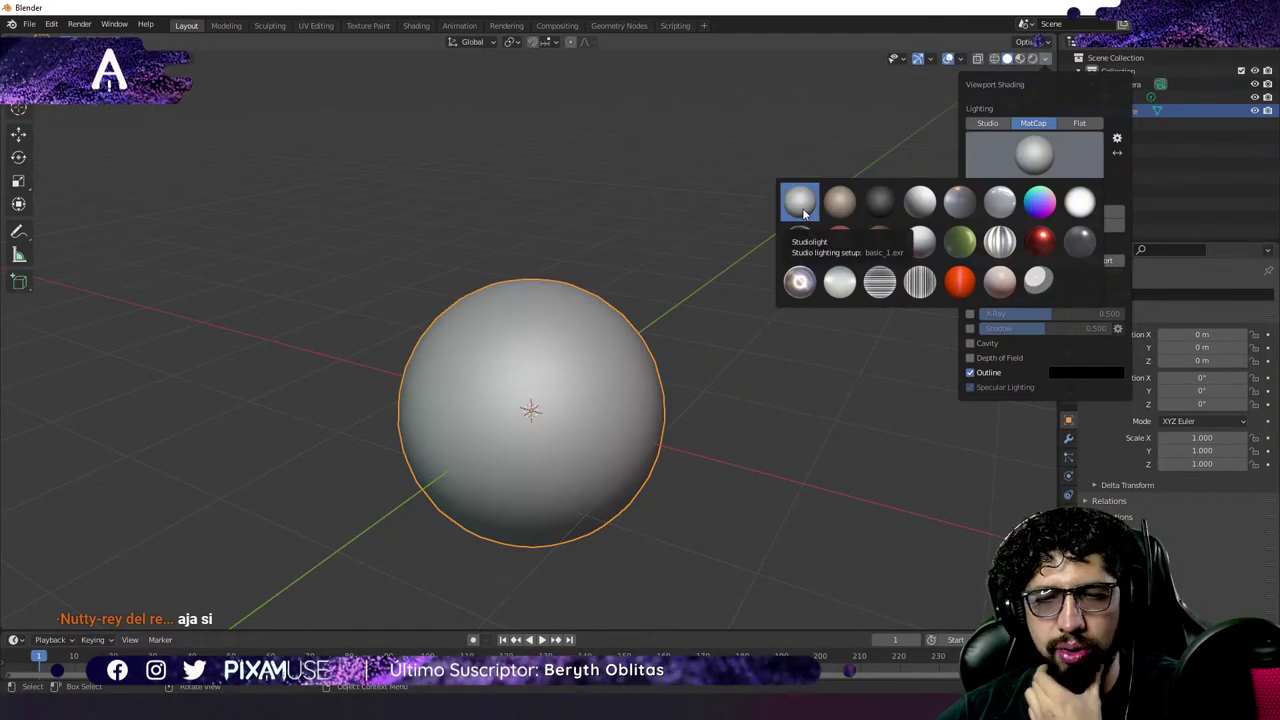
pyautogui.click(968, 207)
pyautogui.click(1032, 152)
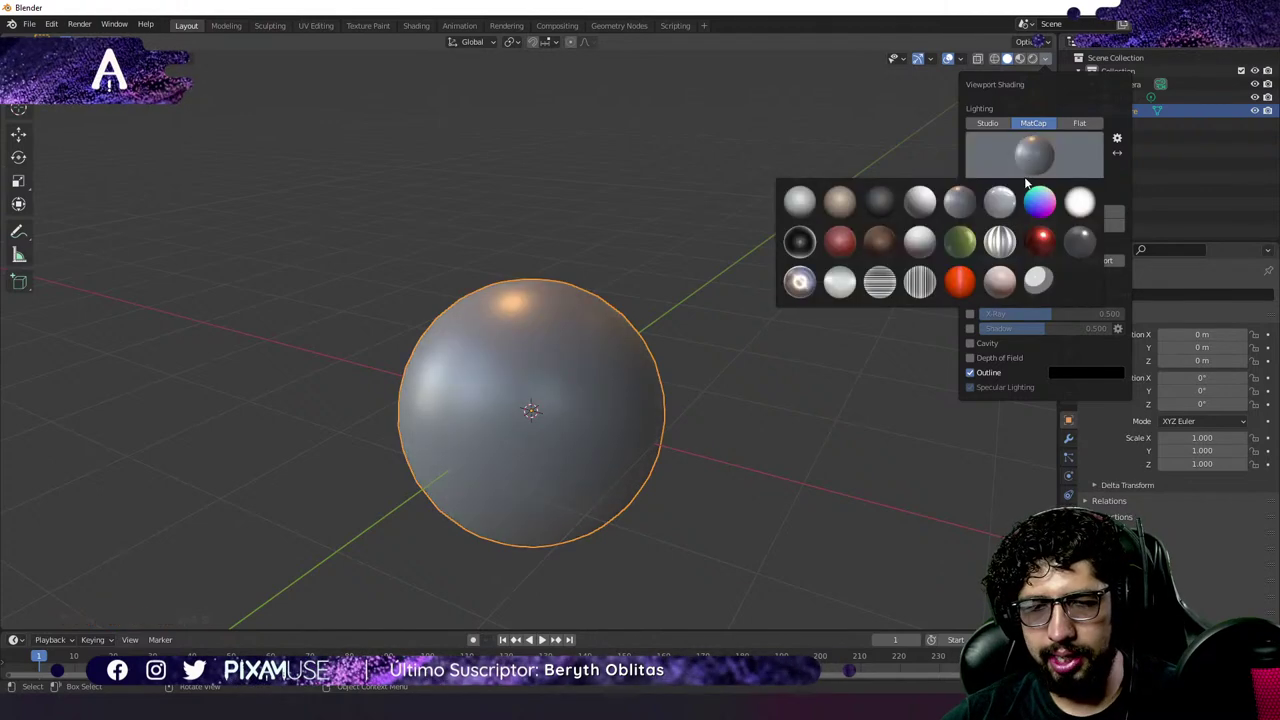
pyautogui.click(998, 205)
pyautogui.moveTo(650, 330)
pyautogui.mouseDown(button='middle')
pyautogui.moveTo(562, 368)
pyautogui.moveTo(511, 295)
pyautogui.moveTo(637, 376)
pyautogui.moveTo(878, 224)
pyautogui.mouseUp(button='middle')
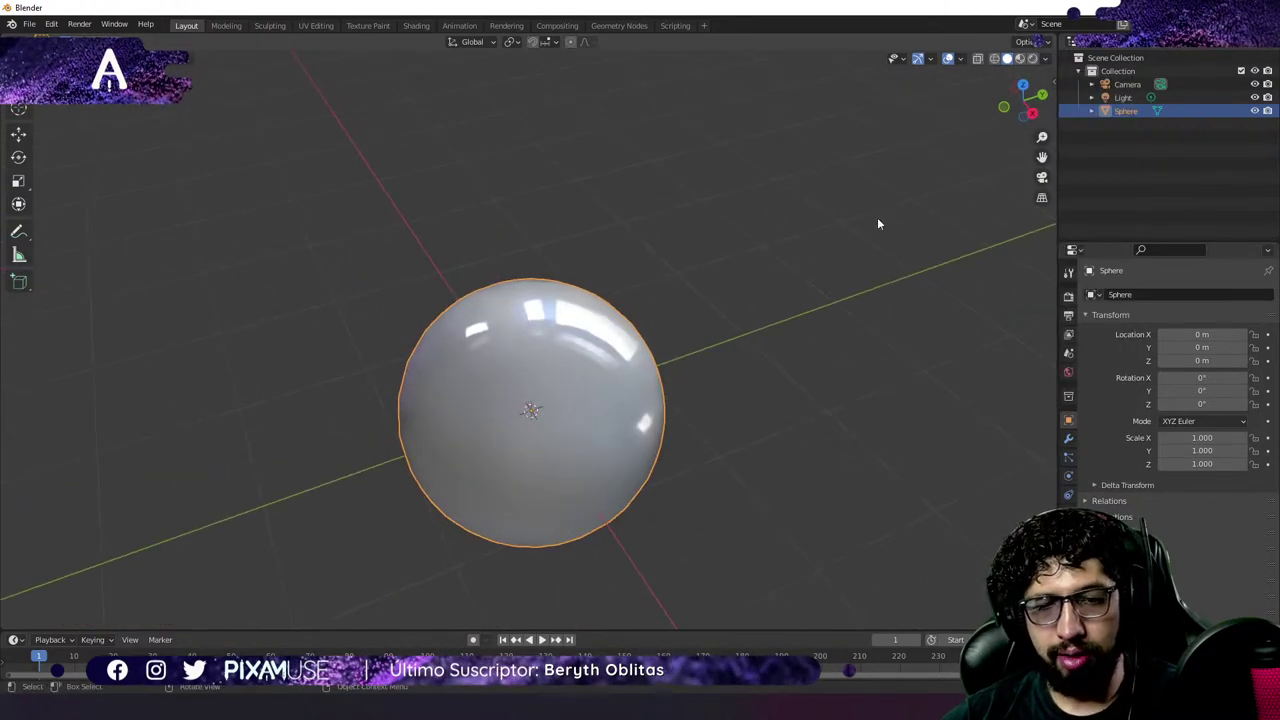
pyautogui.click(1035, 62)
pyautogui.click(1035, 152)
pyautogui.click(998, 268)
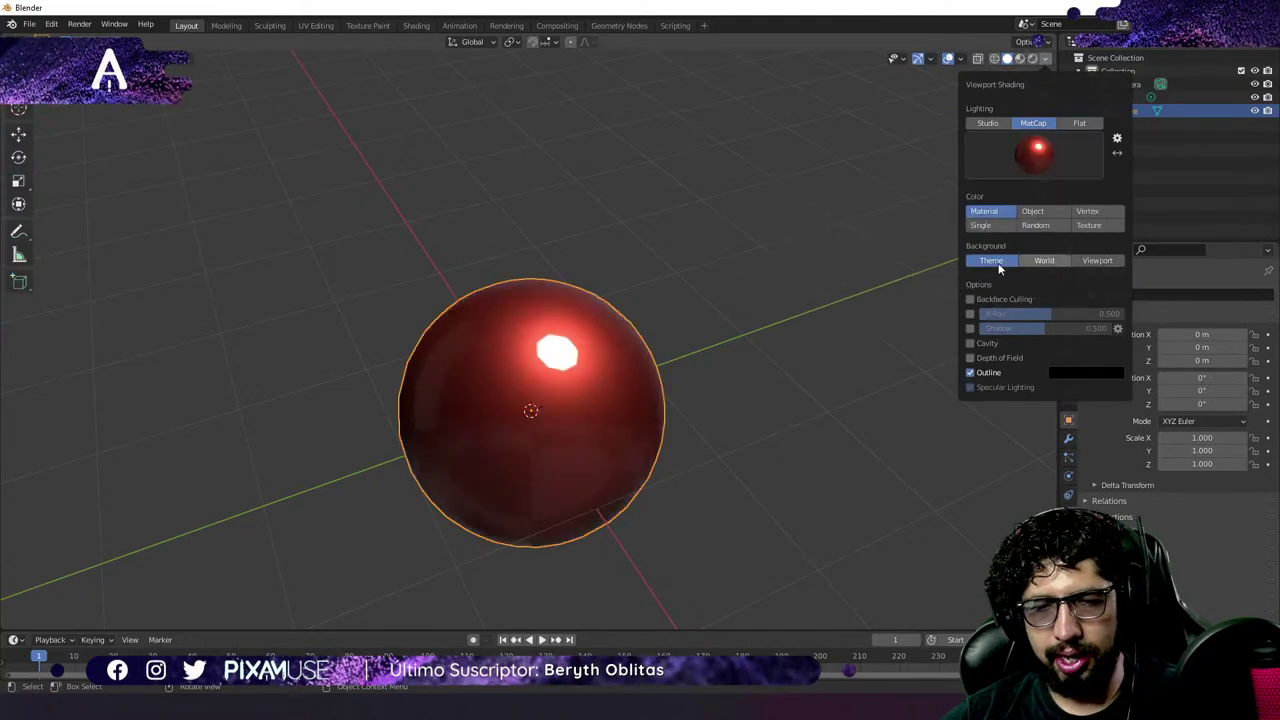
pyautogui.moveTo(545, 345)
pyautogui.mouseDown(button='middle')
pyautogui.moveTo(521, 351)
pyautogui.moveTo(583, 322)
pyautogui.moveTo(569, 307)
pyautogui.moveTo(538, 340)
pyautogui.mouseUp(button='middle')
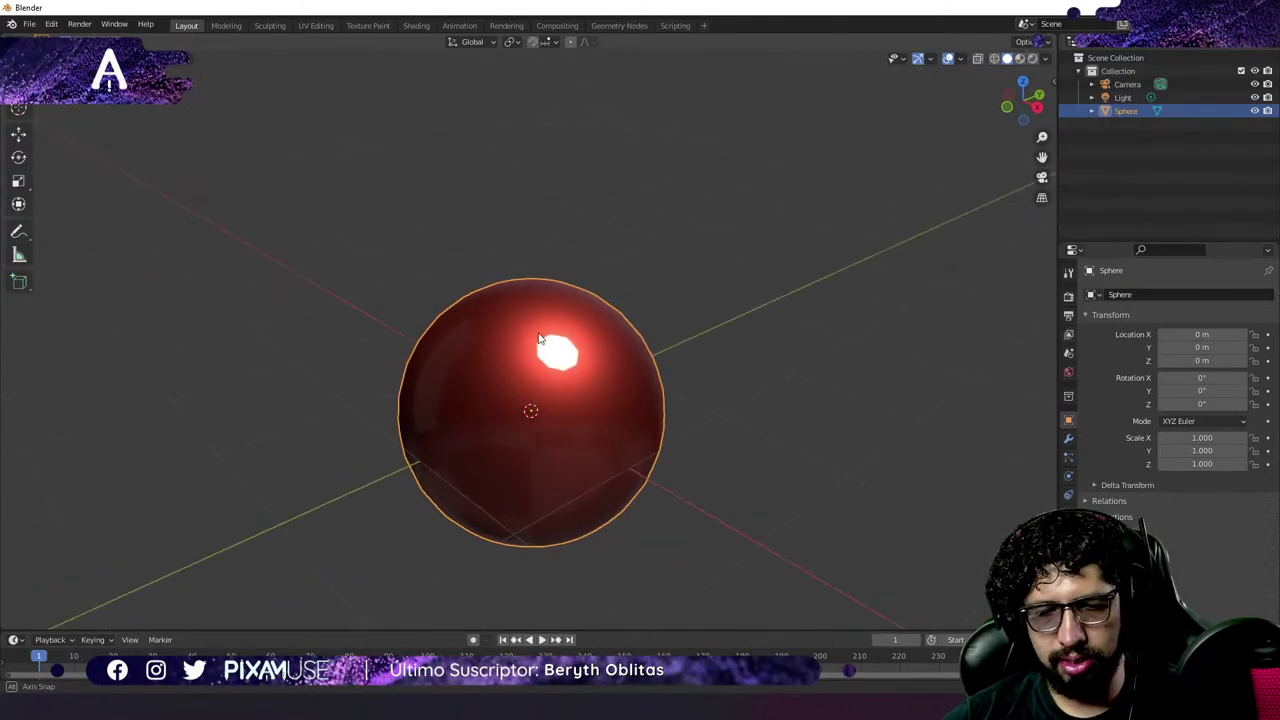
# Return to Studio lighting with a new studio light and set Color to Material after trying others.
pyautogui.click(1047, 60)
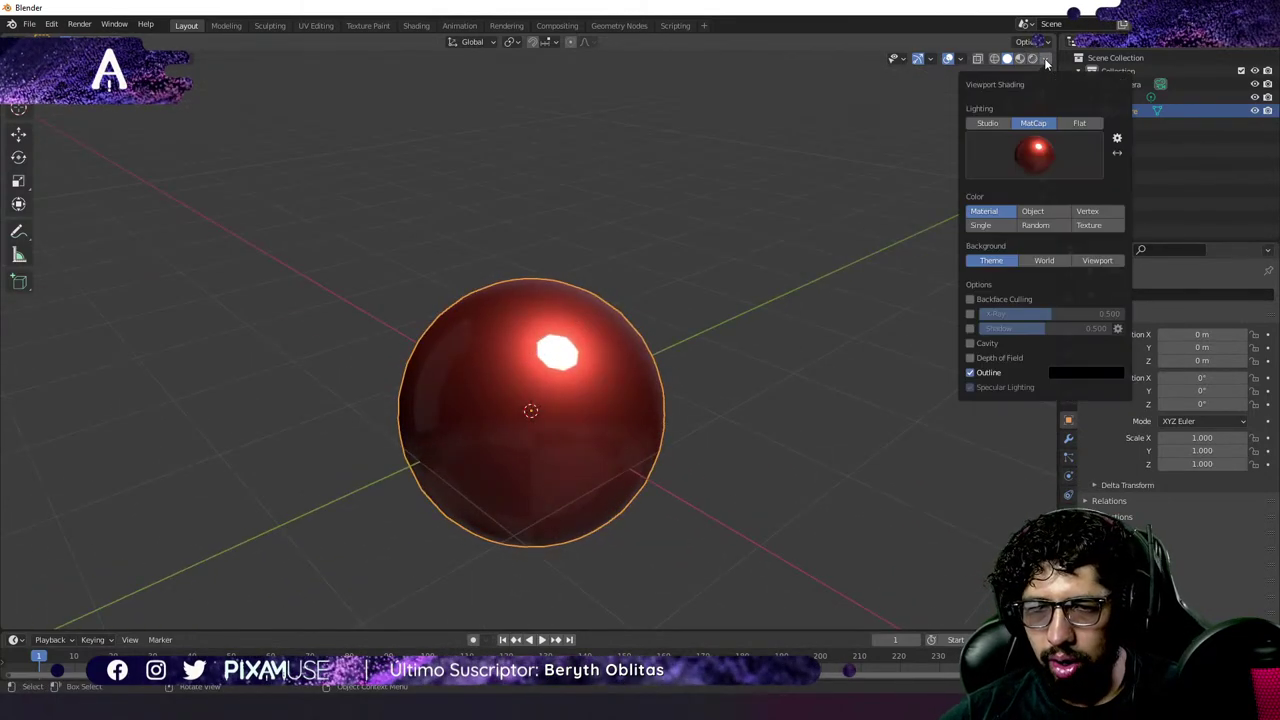
pyautogui.click(988, 123)
pyautogui.click(1014, 156)
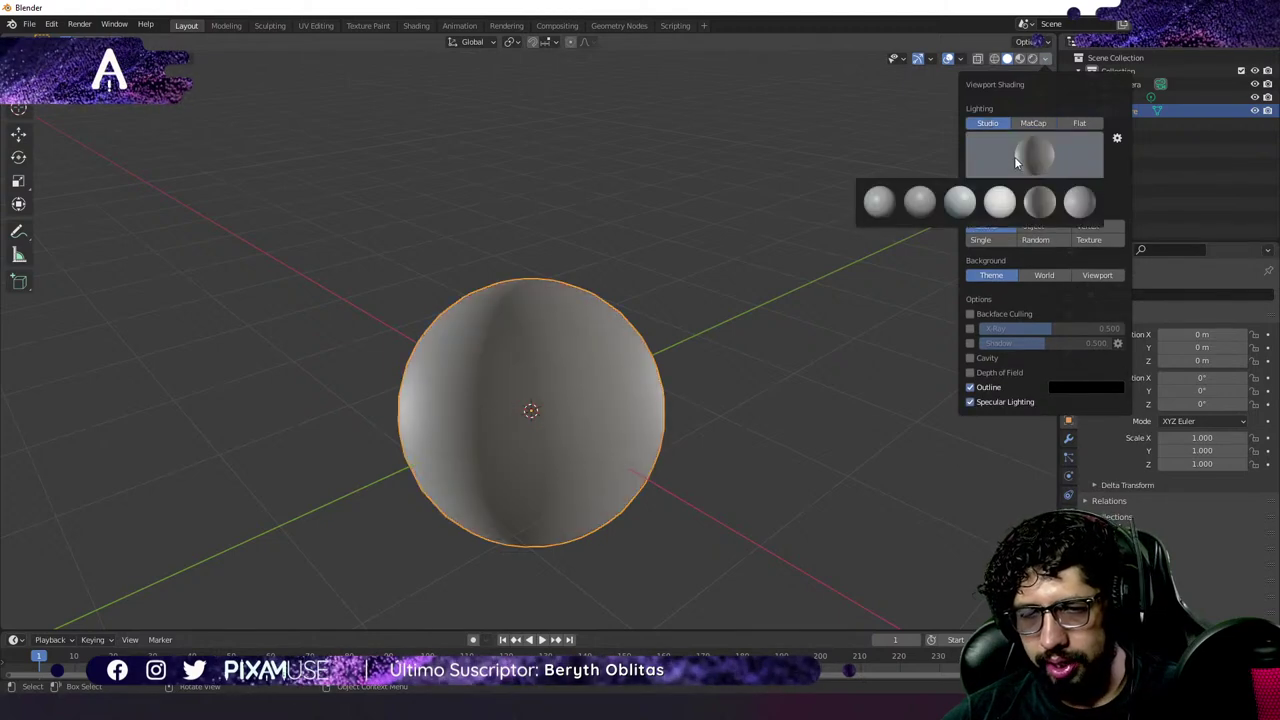
pyautogui.click(885, 205)
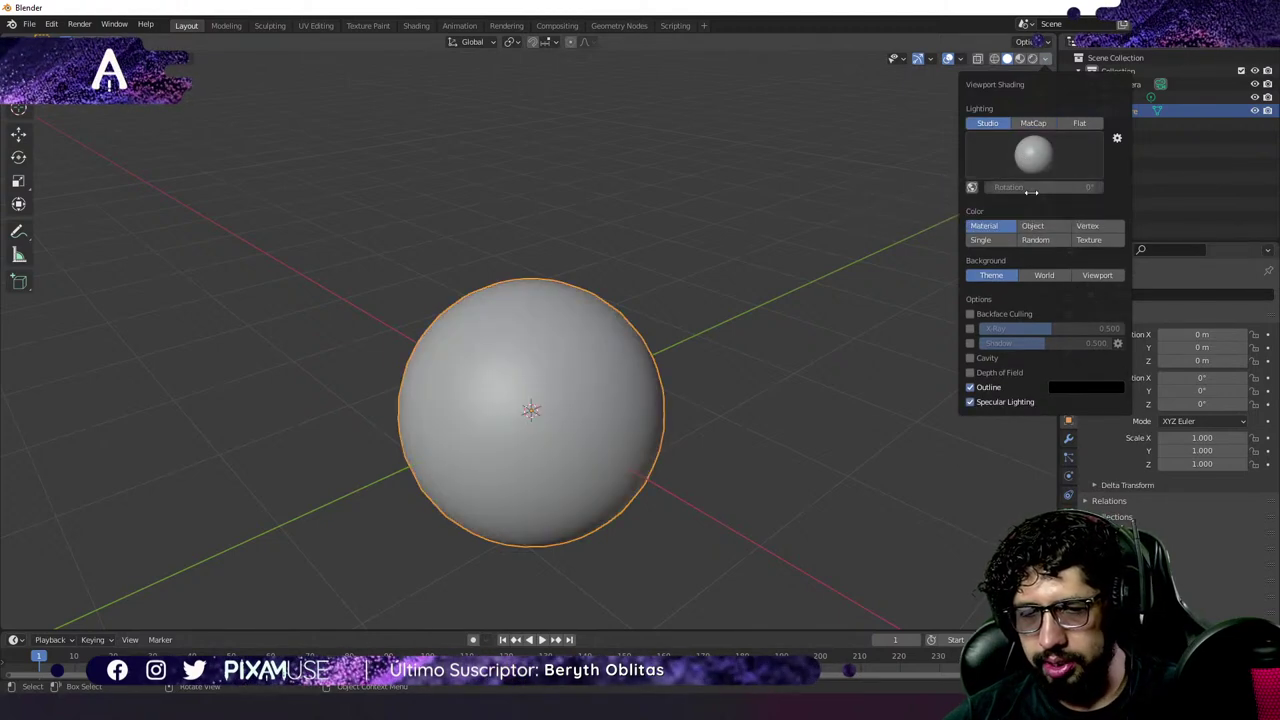
pyautogui.click(1034, 227)
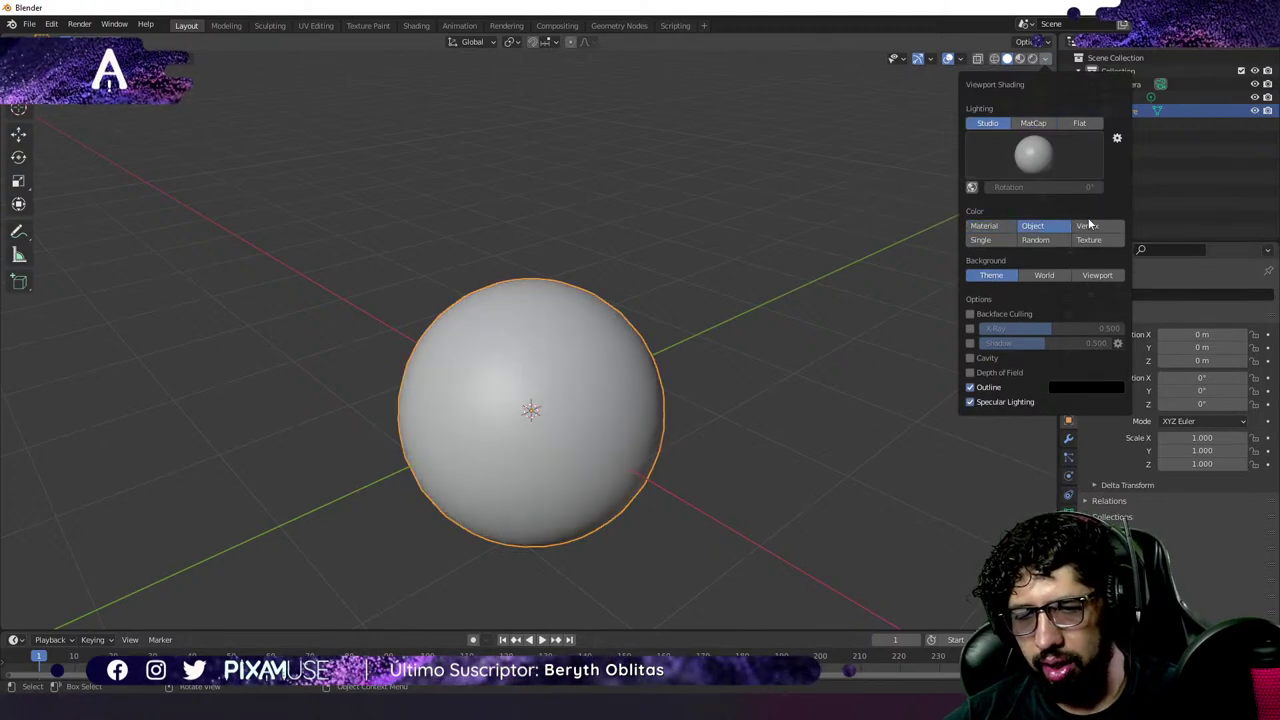
pyautogui.click(1088, 226)
pyautogui.click(981, 240)
pyautogui.click(1036, 240)
pyautogui.click(1089, 240)
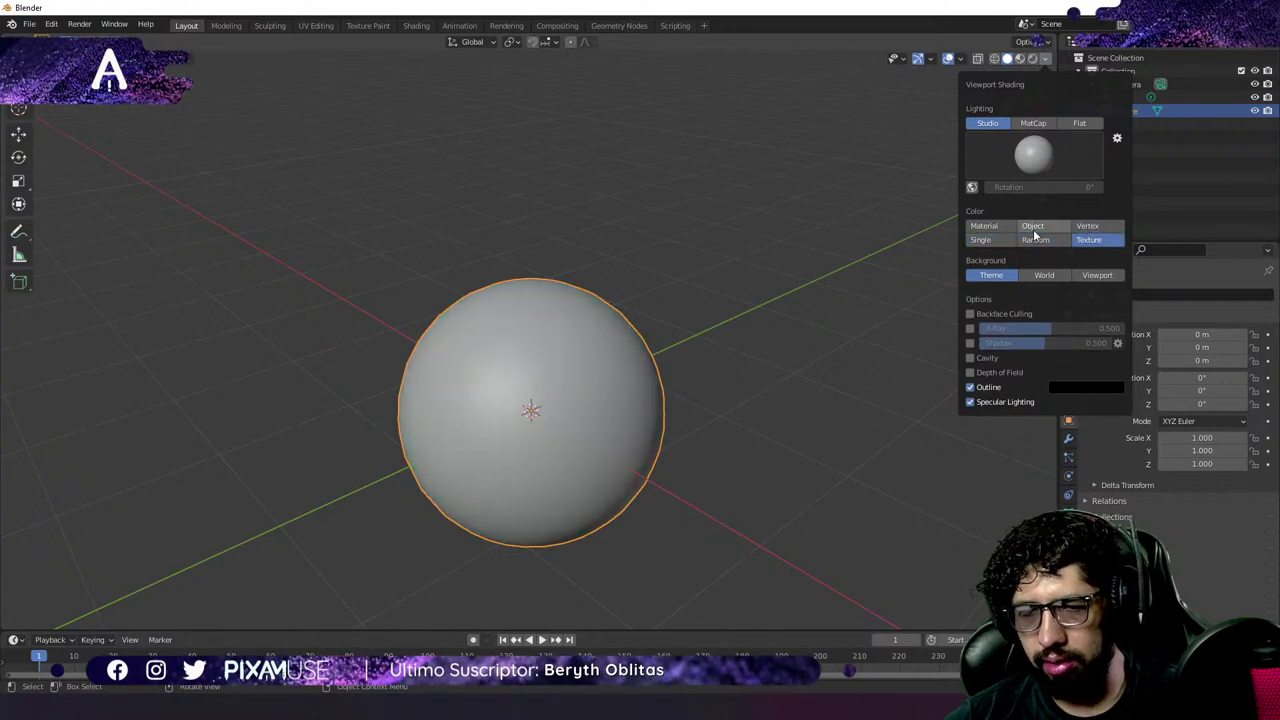
pyautogui.click(983, 227)
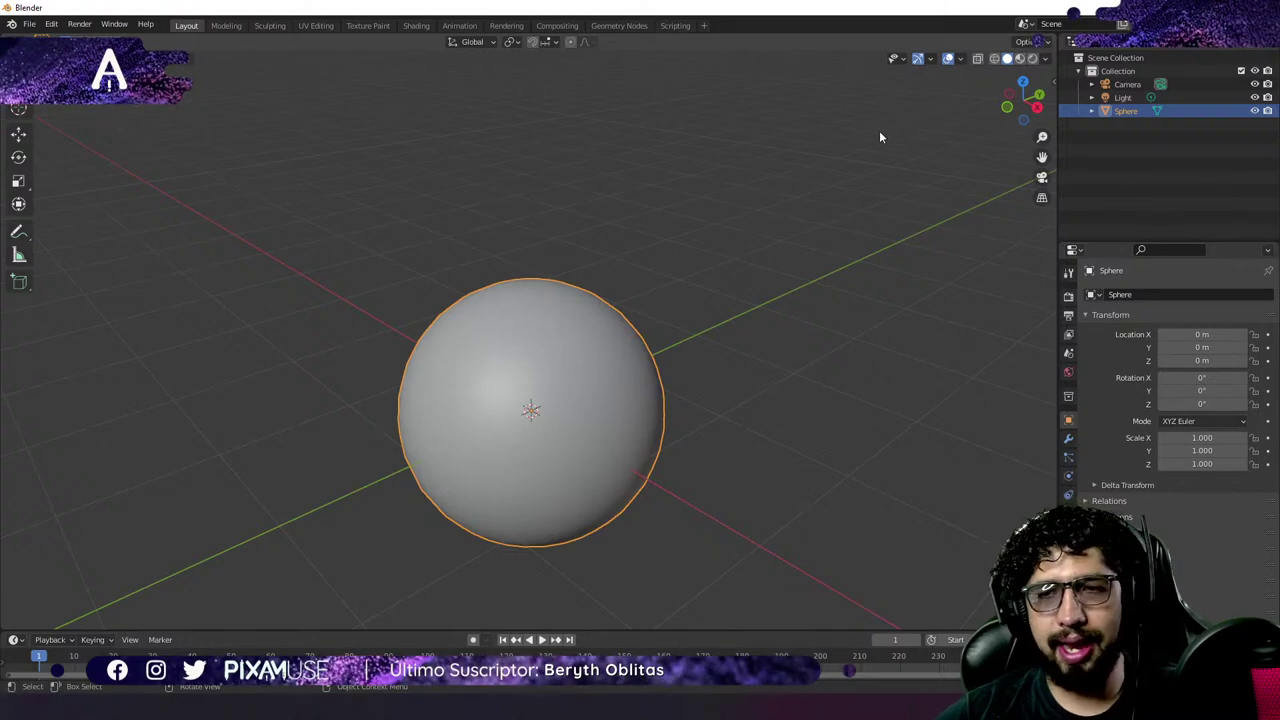
# Enable Cavity shading with type Both, ridge and valley at 1.000.
pyautogui.click(1045, 58)
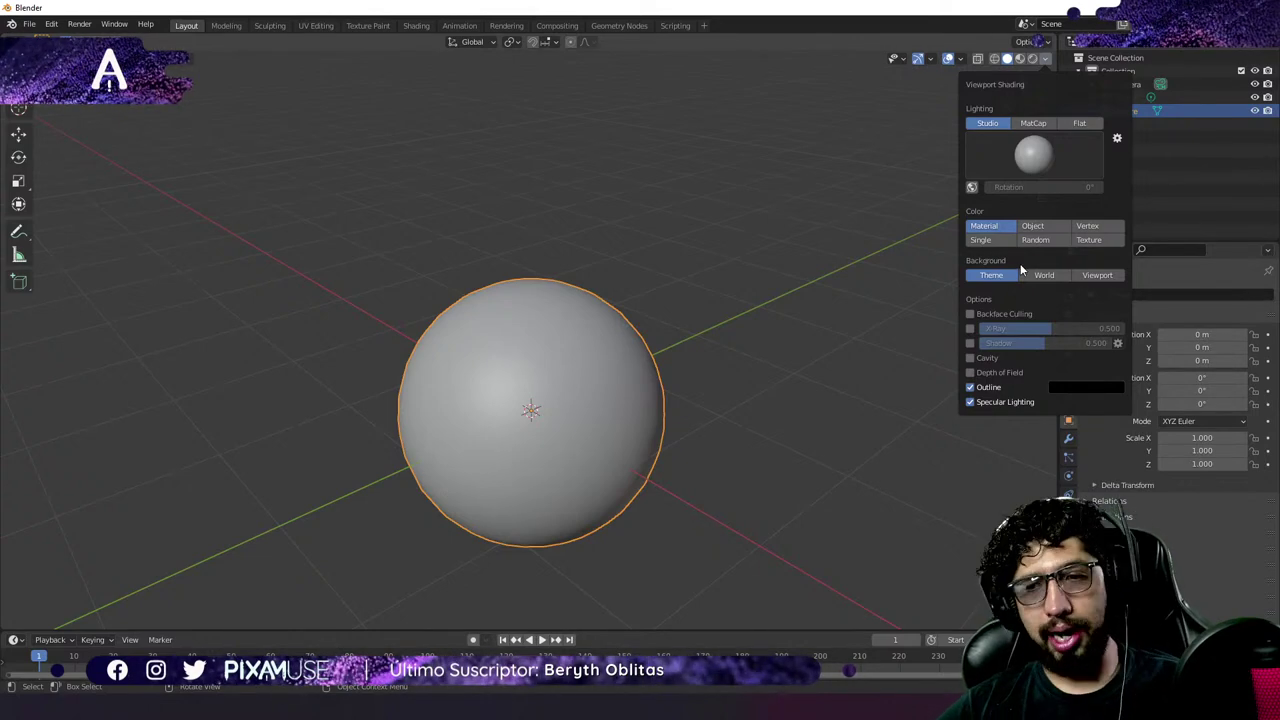
pyautogui.click(970, 358)
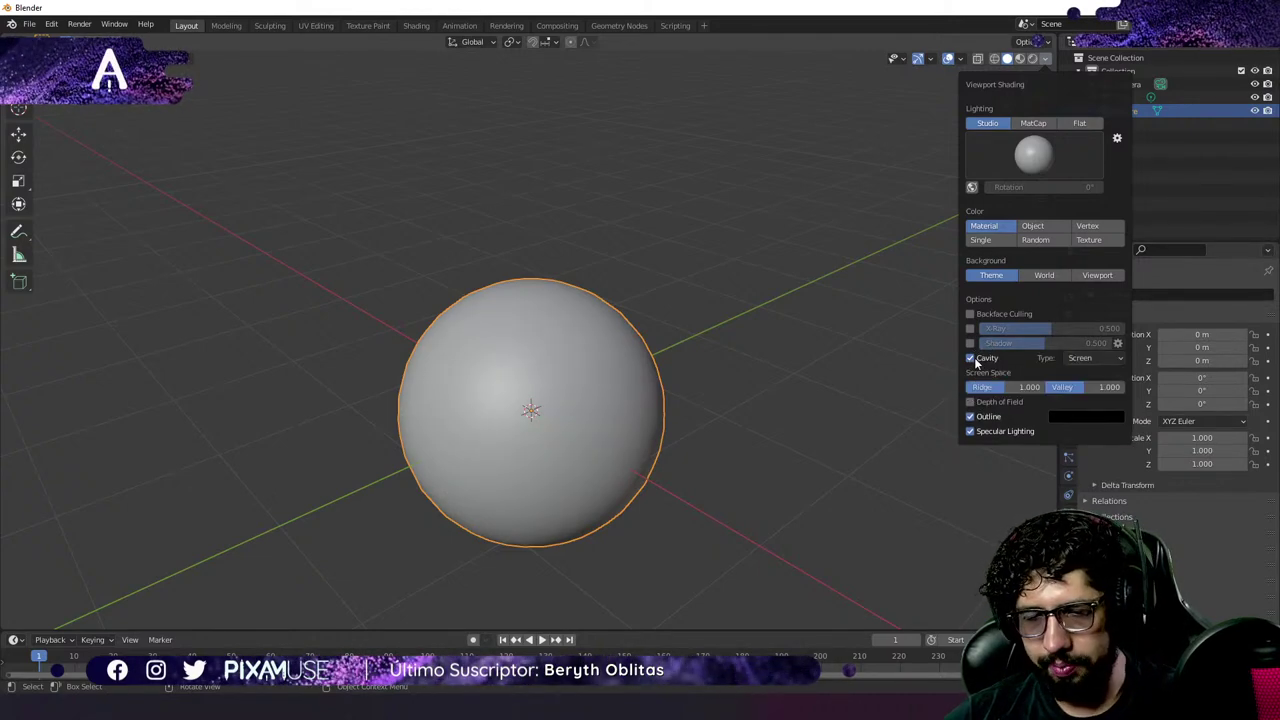
pyautogui.click(1080, 358)
pyautogui.click(1055, 401)
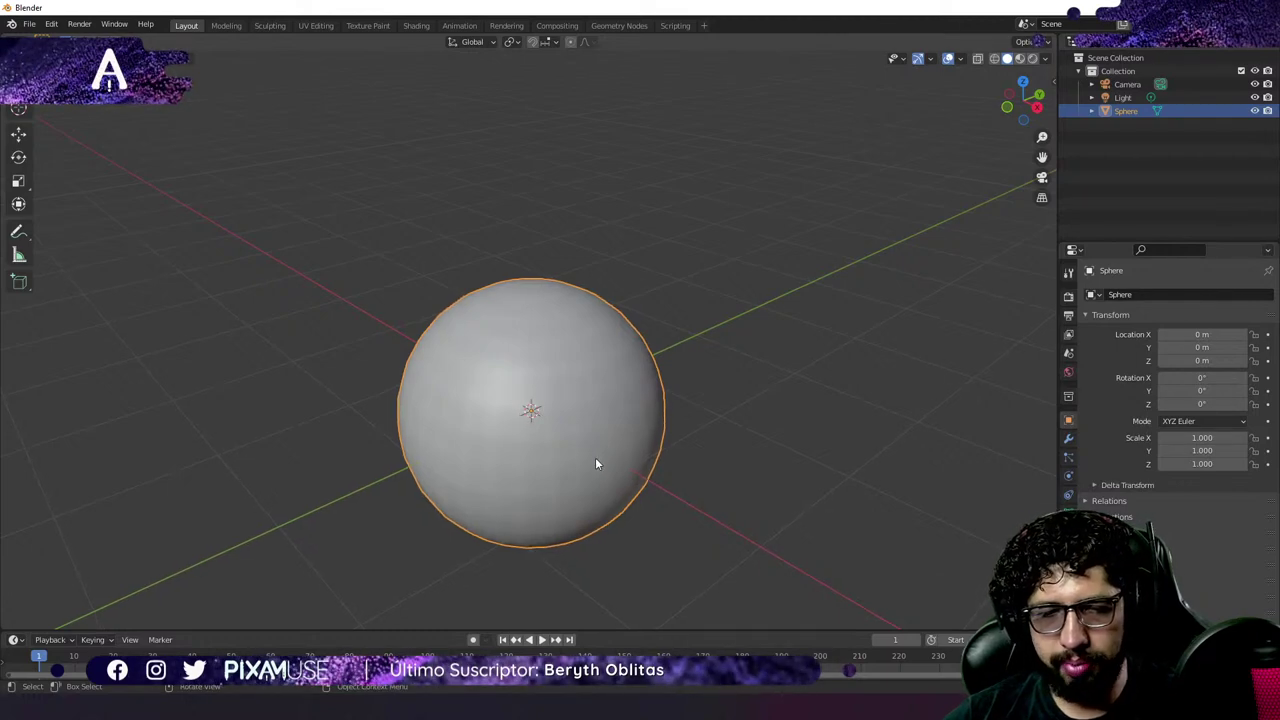
pyautogui.moveTo(595, 457); pyautogui.dragTo(586, 411, button='middle')
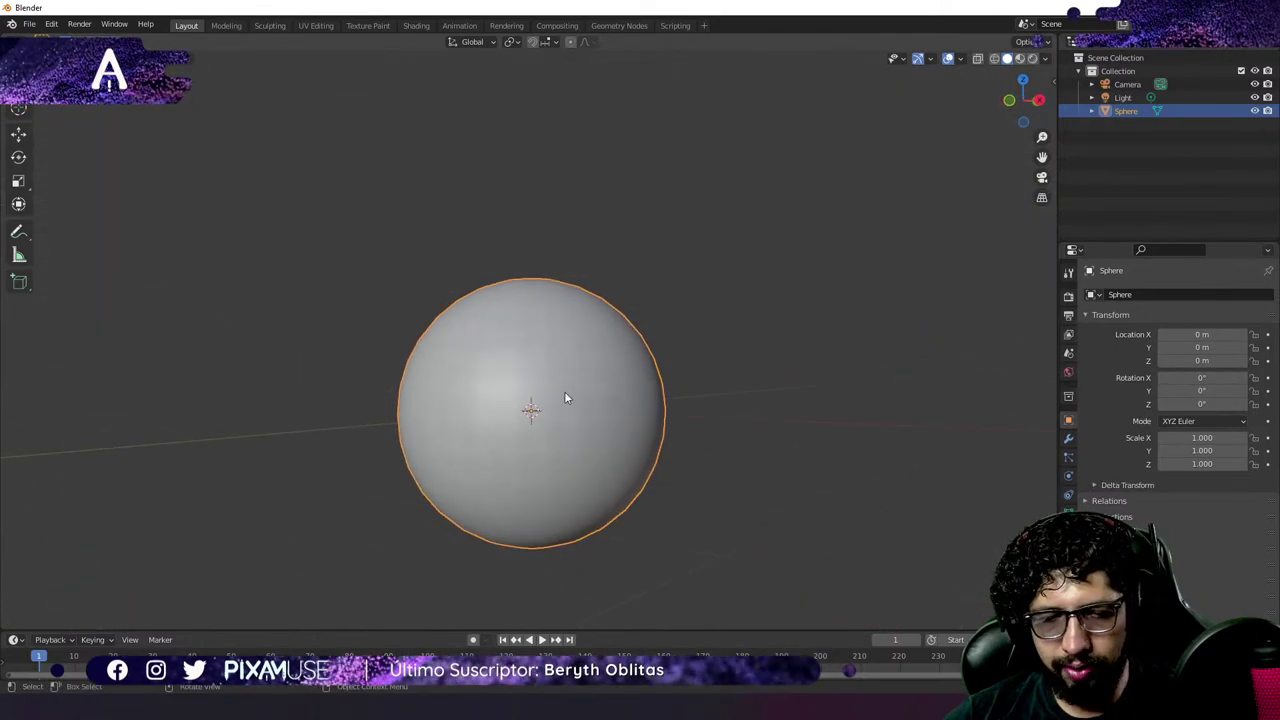
pyautogui.scroll(-3, 561, 388)
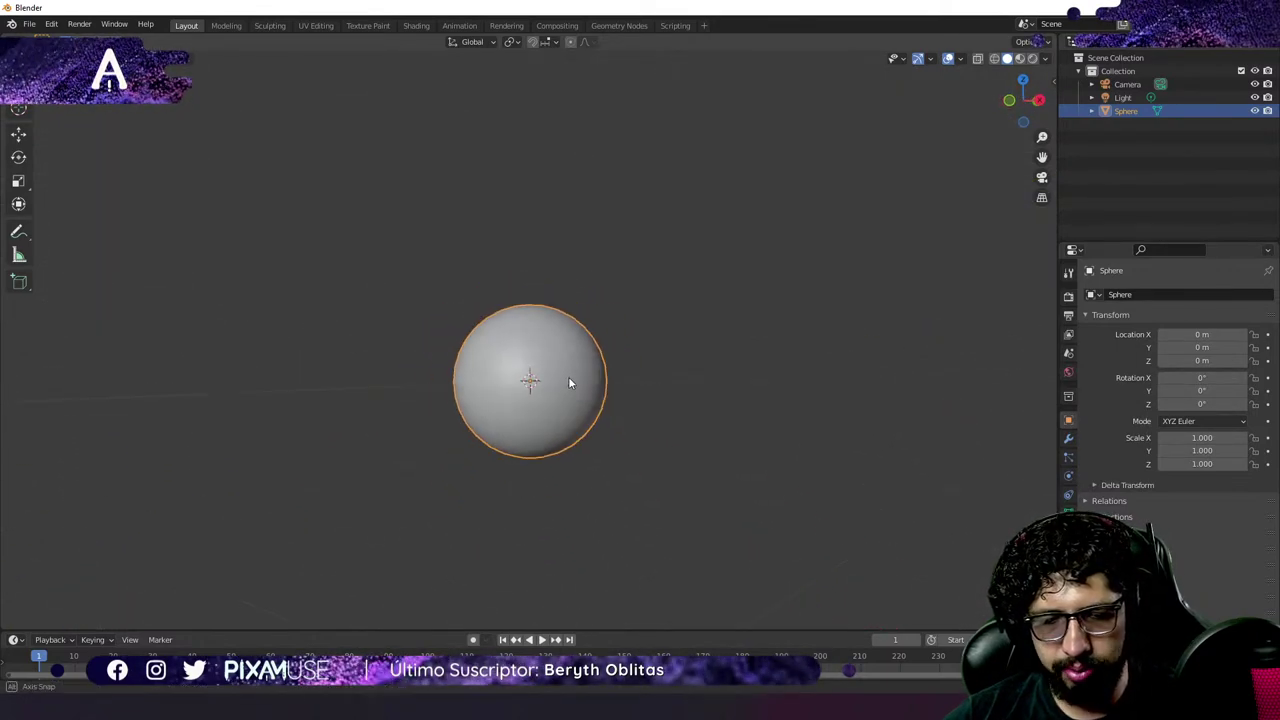
pyautogui.moveTo(569, 383); pyautogui.dragTo(549, 419, button='middle')
pyautogui.scroll(3, 546, 405)
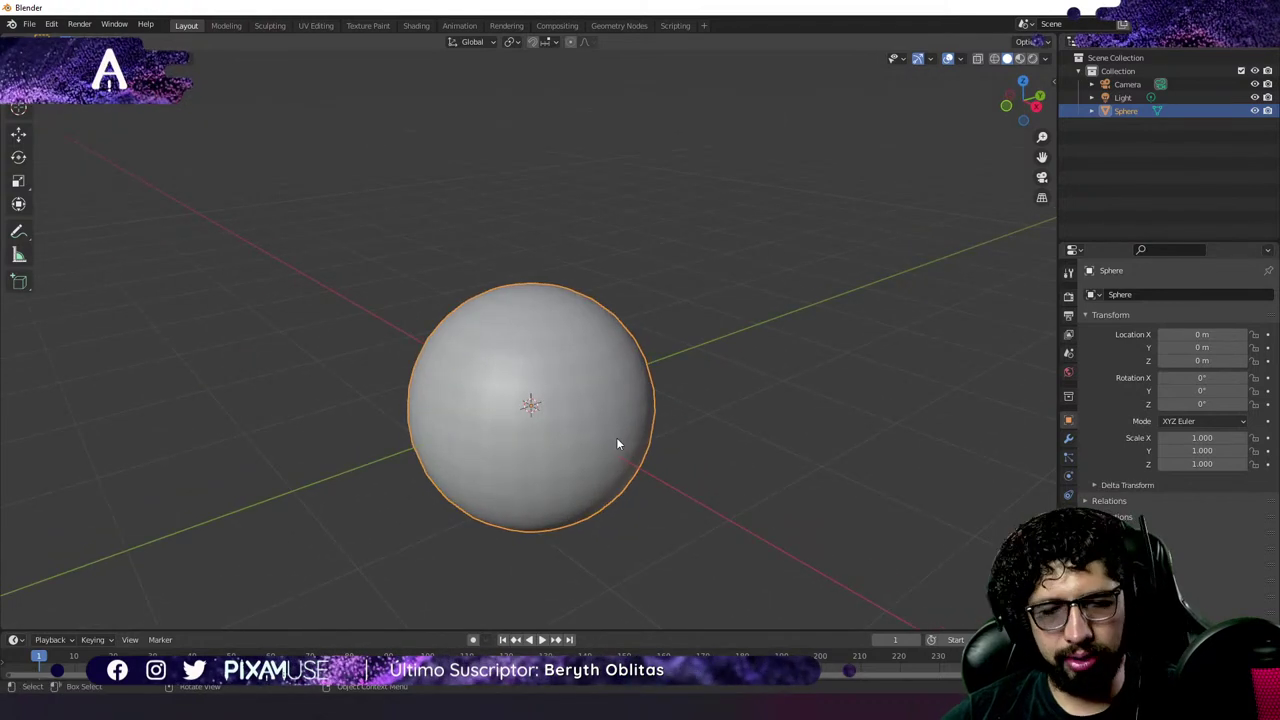
# Add a Monkey mesh, move it along X to -3.6305 m beside the sphere, and frame it.
pyautogui.hotkey('shift', 'a')
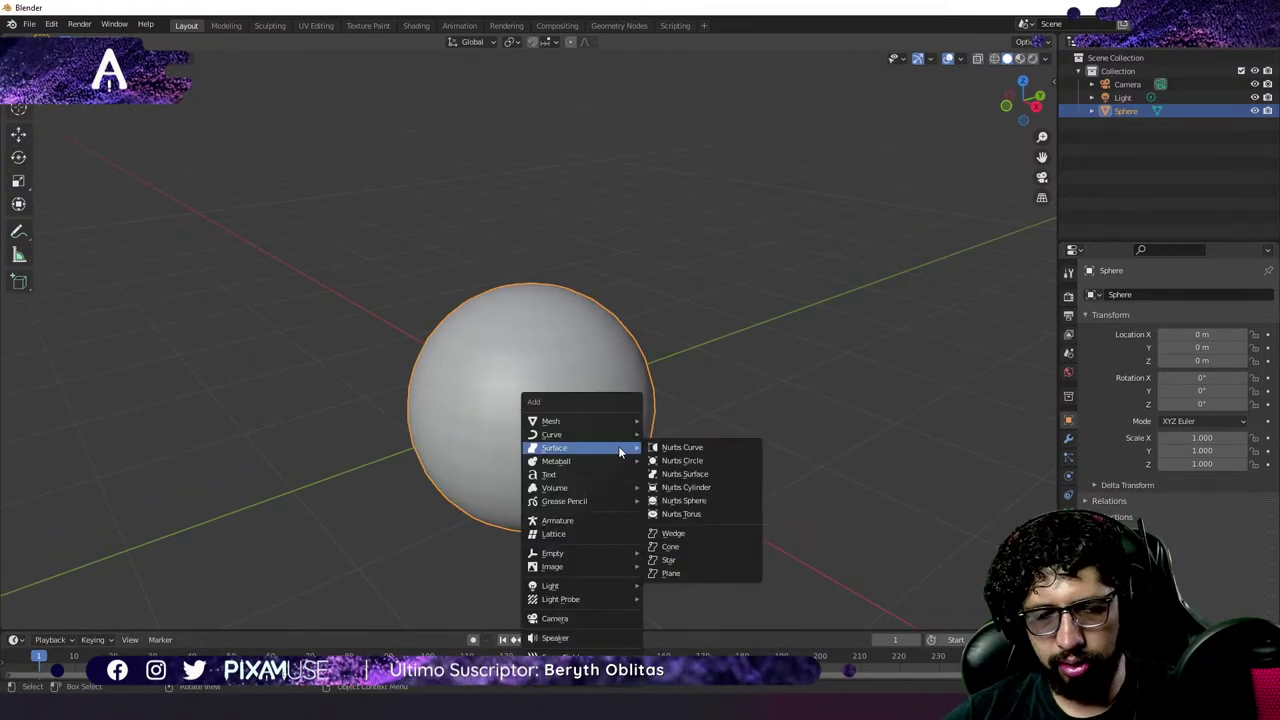
pyautogui.moveTo(614, 424)
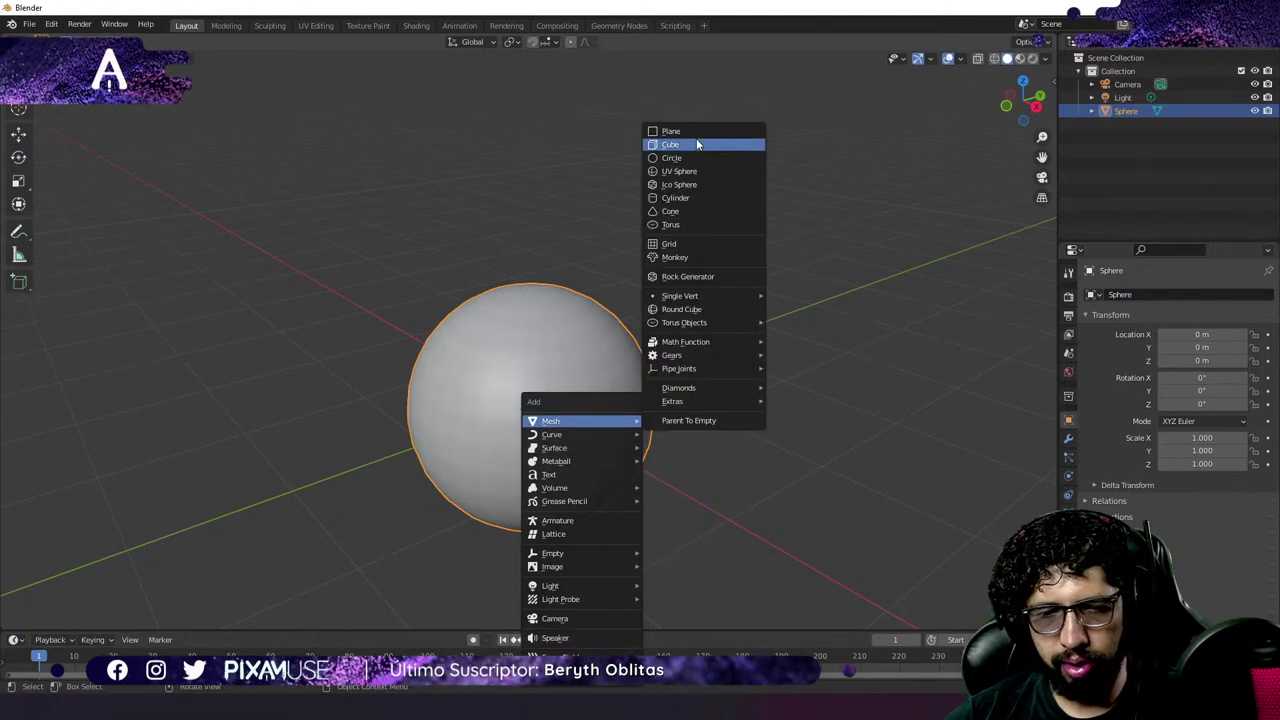
pyautogui.click(703, 257)
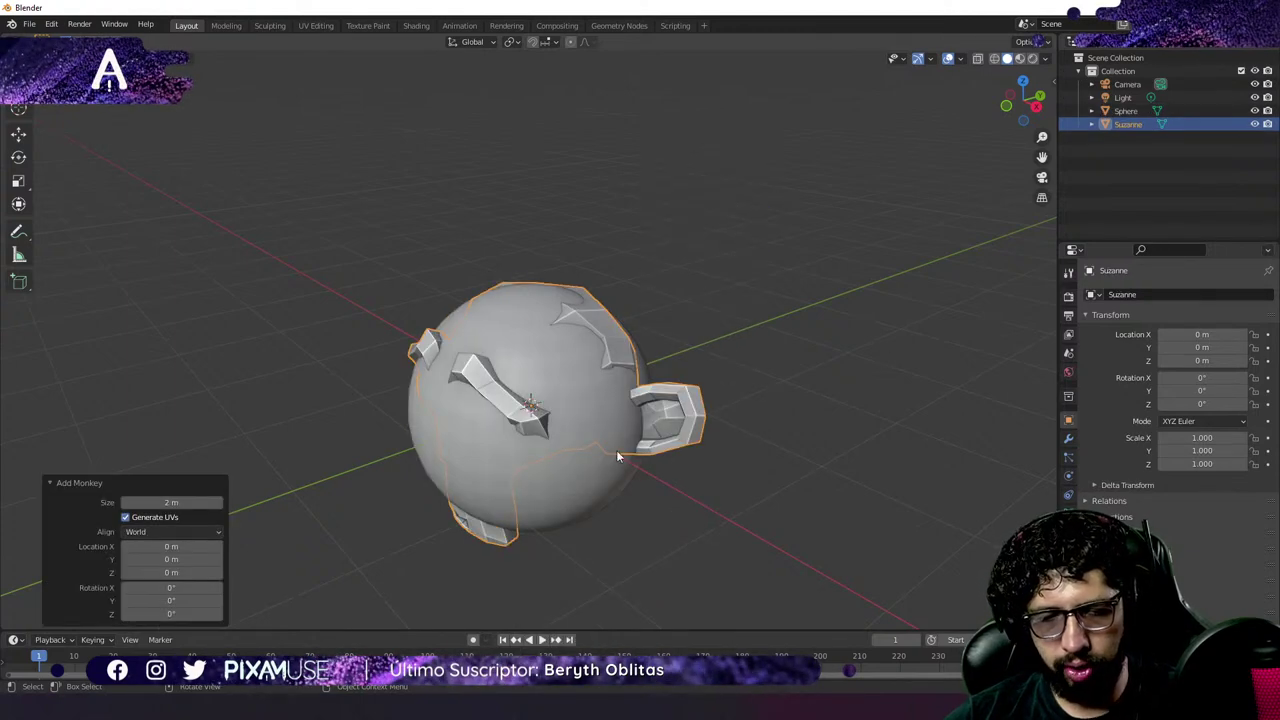
pyautogui.press('g')
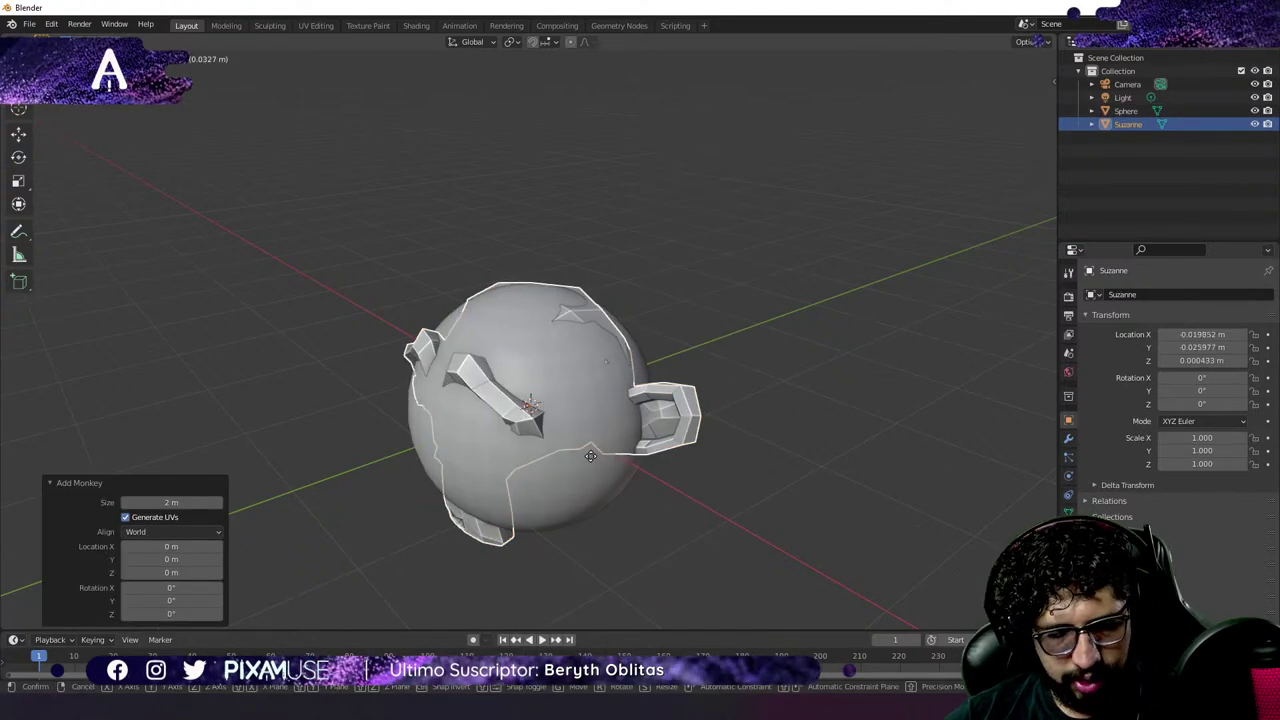
pyautogui.press('x')
pyautogui.click(390, 343)
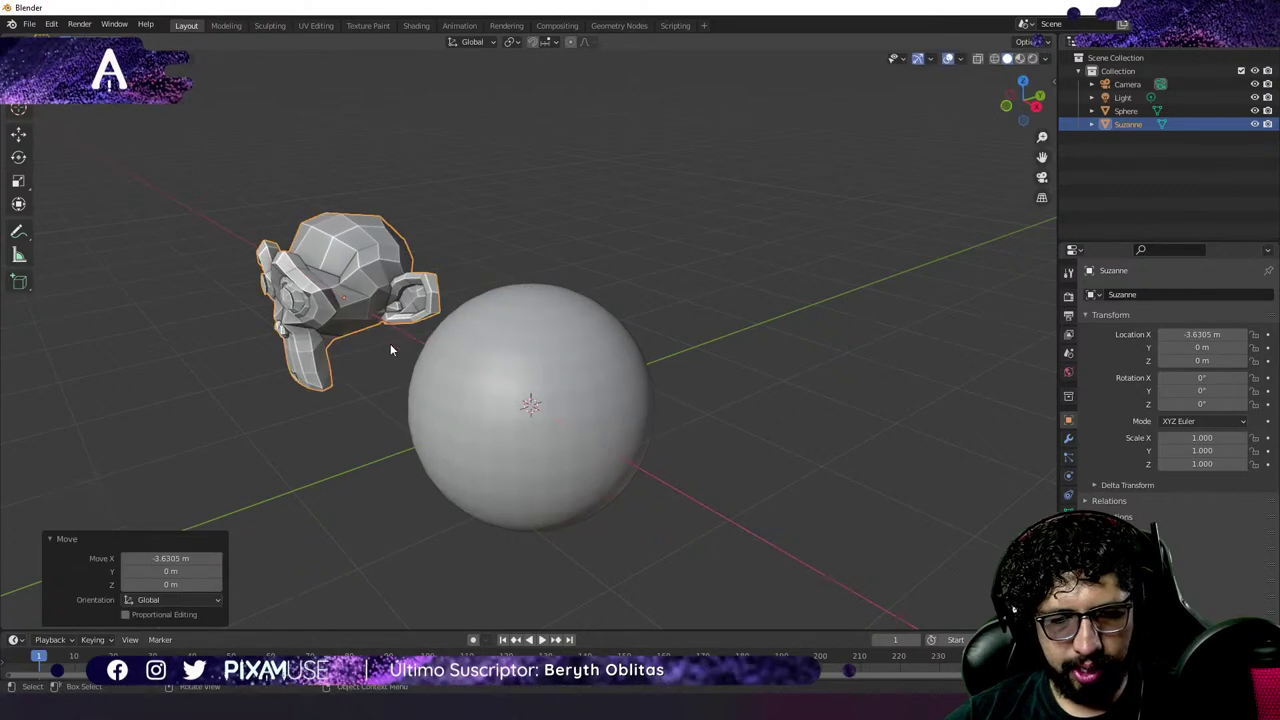
pyautogui.moveTo(390, 343); pyautogui.dragTo(360, 288, button='middle')
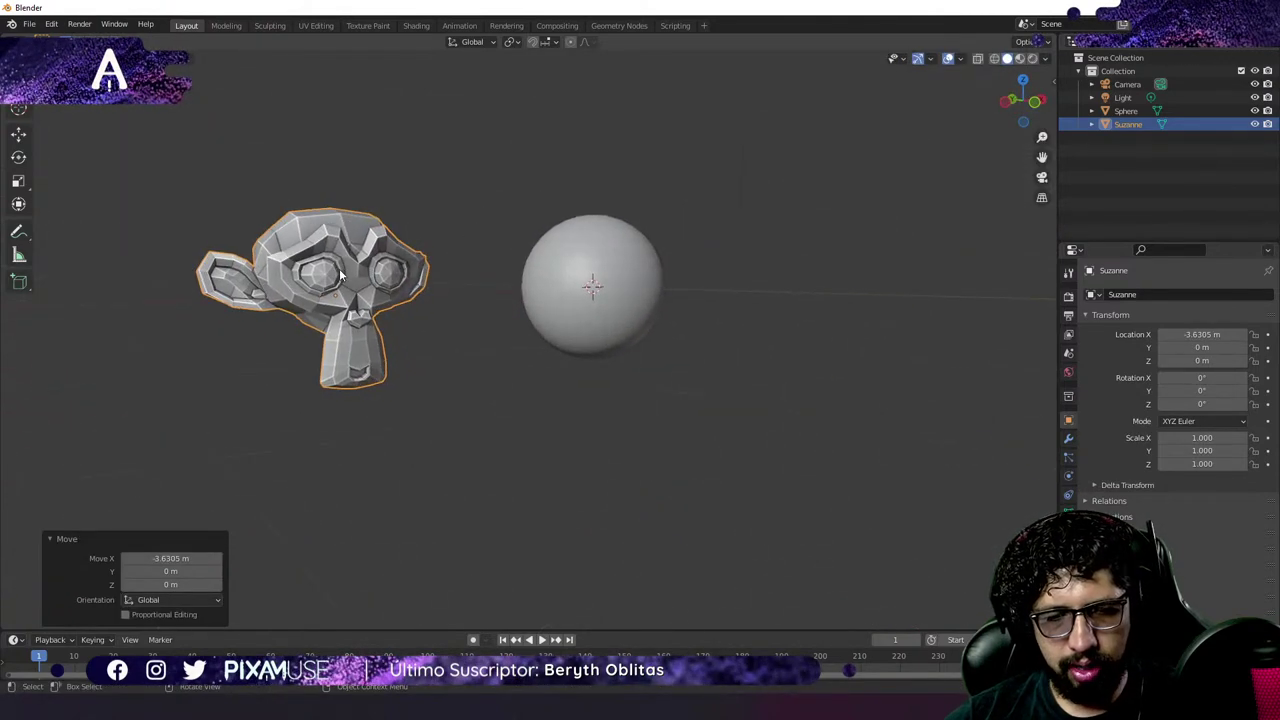
pyautogui.click(340, 277)
pyautogui.press('KP_Decimal')
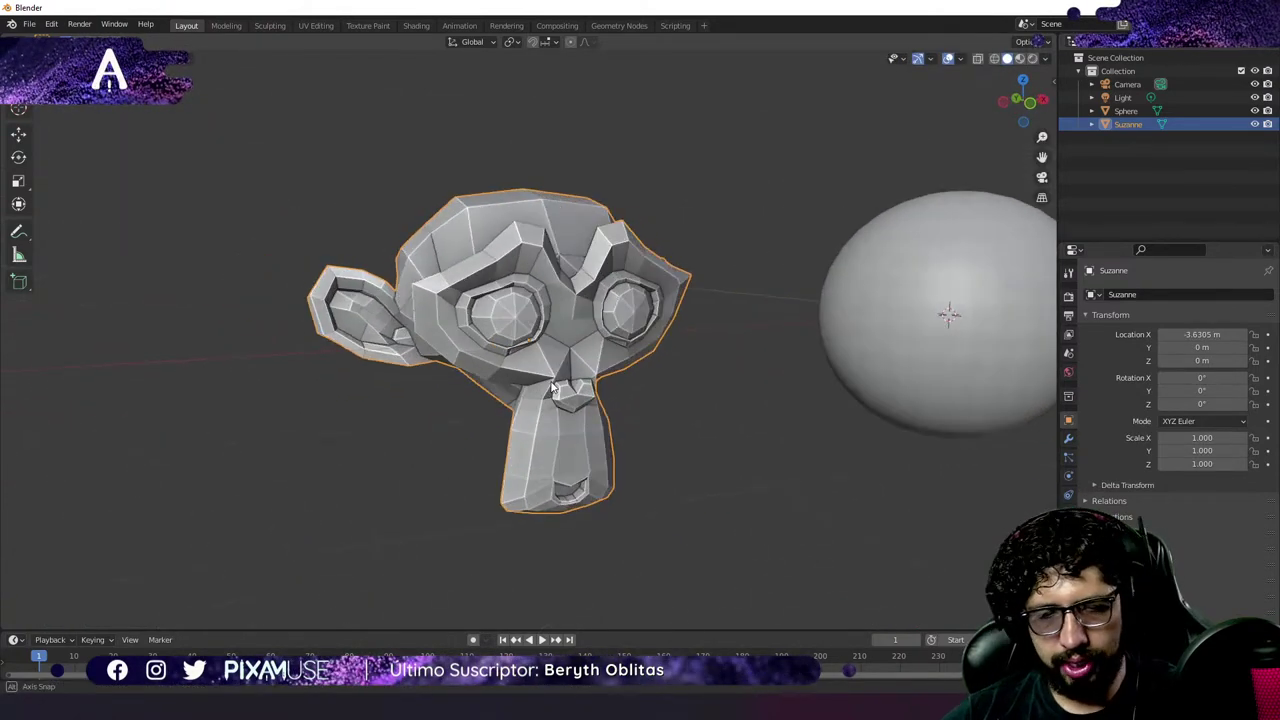
pyautogui.click(1045, 59)
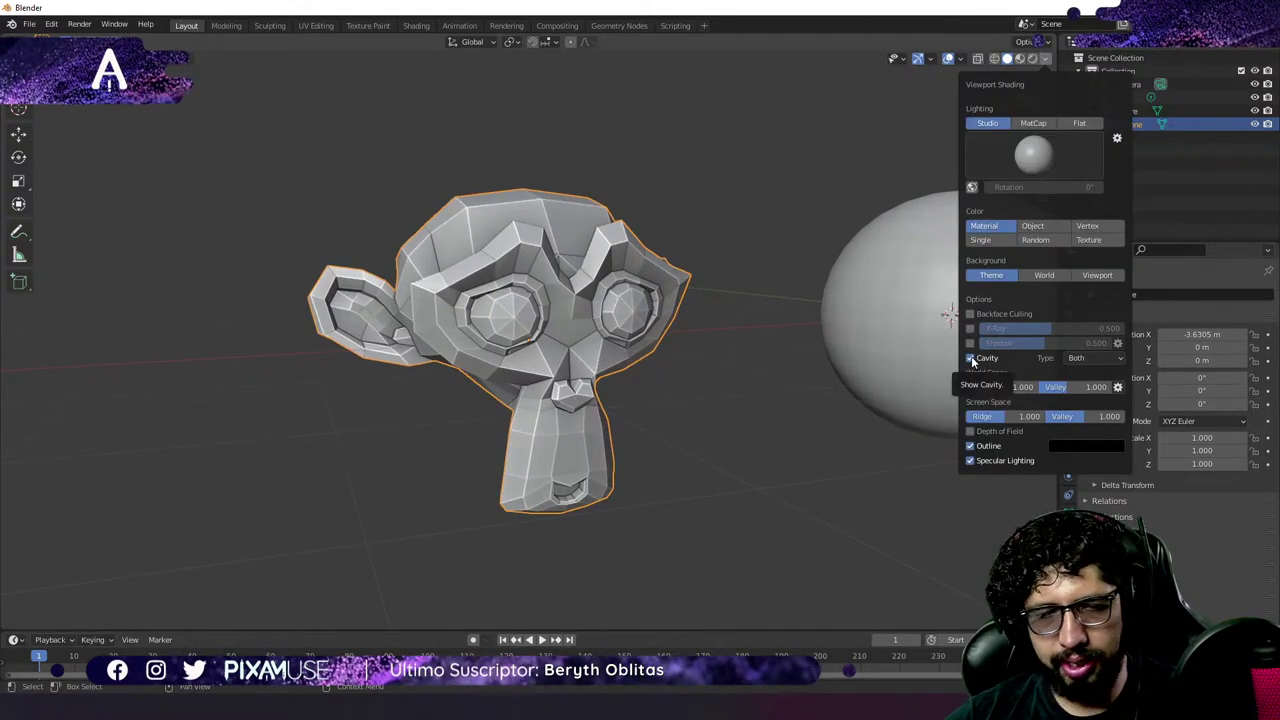
# Turn Cavity off, then back on, trying type Screen before settling on Both.
pyautogui.click(970, 358)
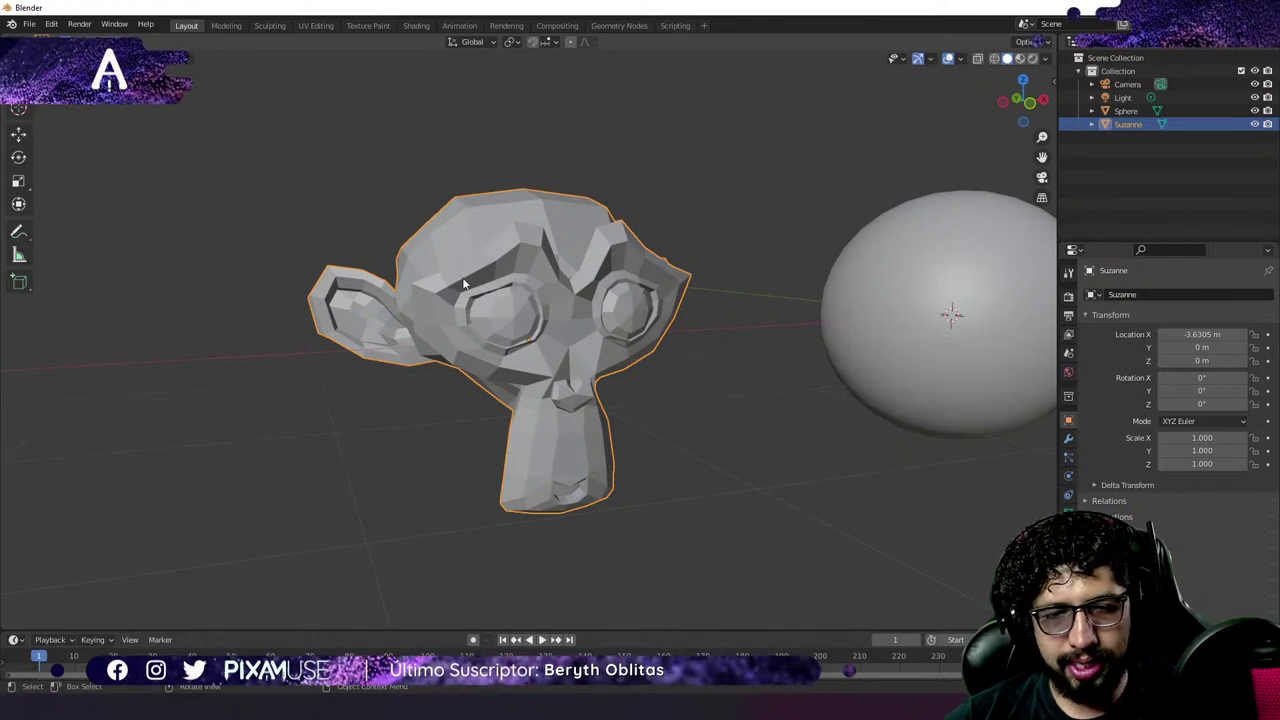
pyautogui.moveTo(465, 285); pyautogui.dragTo(487, 246, button='middle')
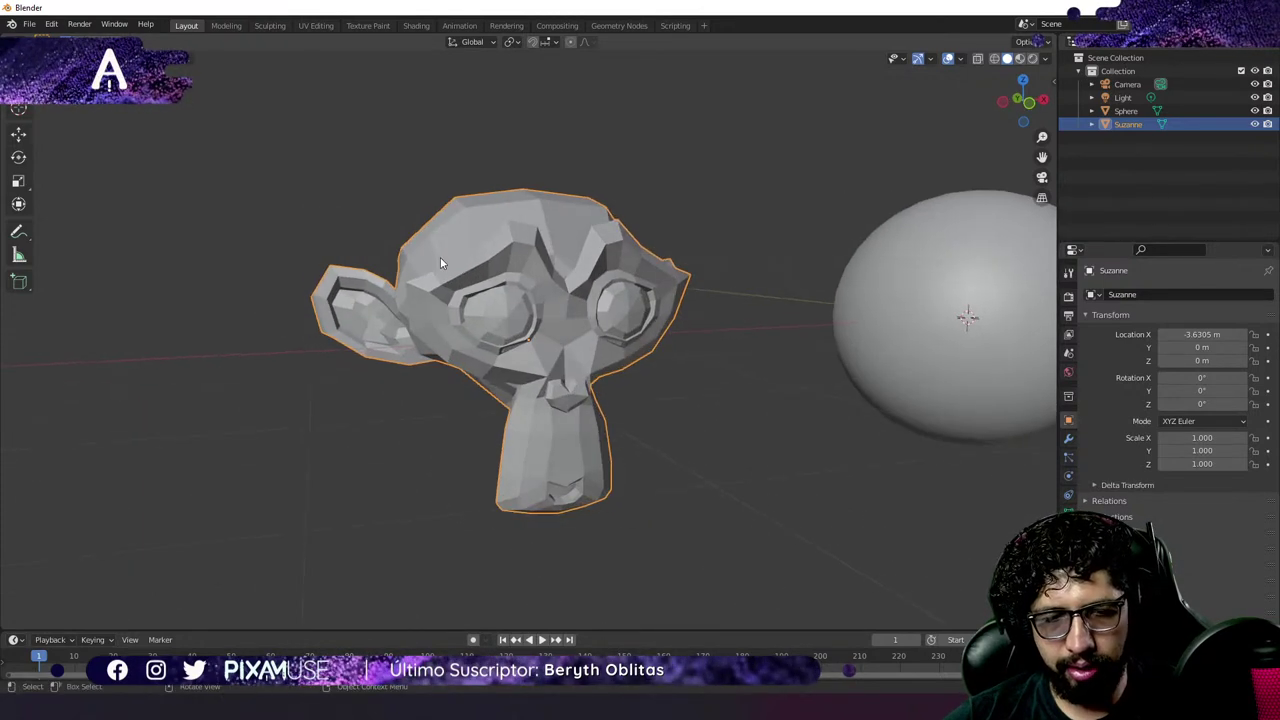
pyautogui.click(1047, 59)
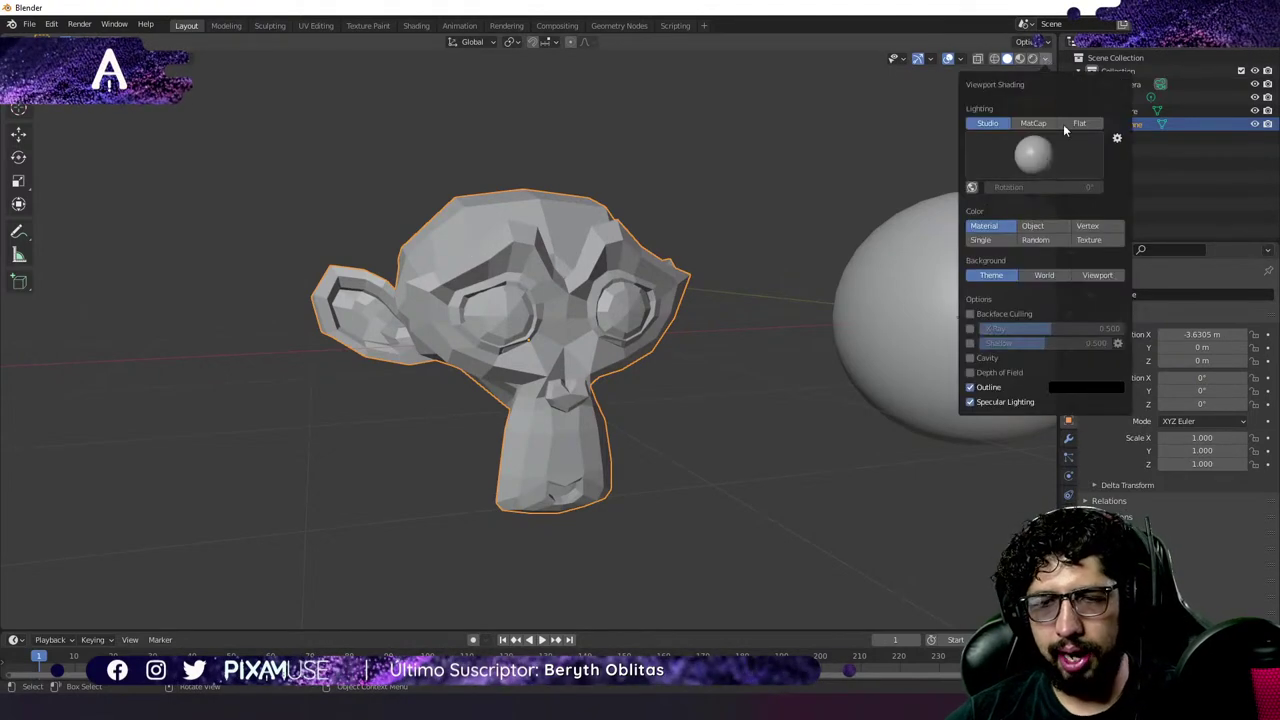
pyautogui.click(969, 358)
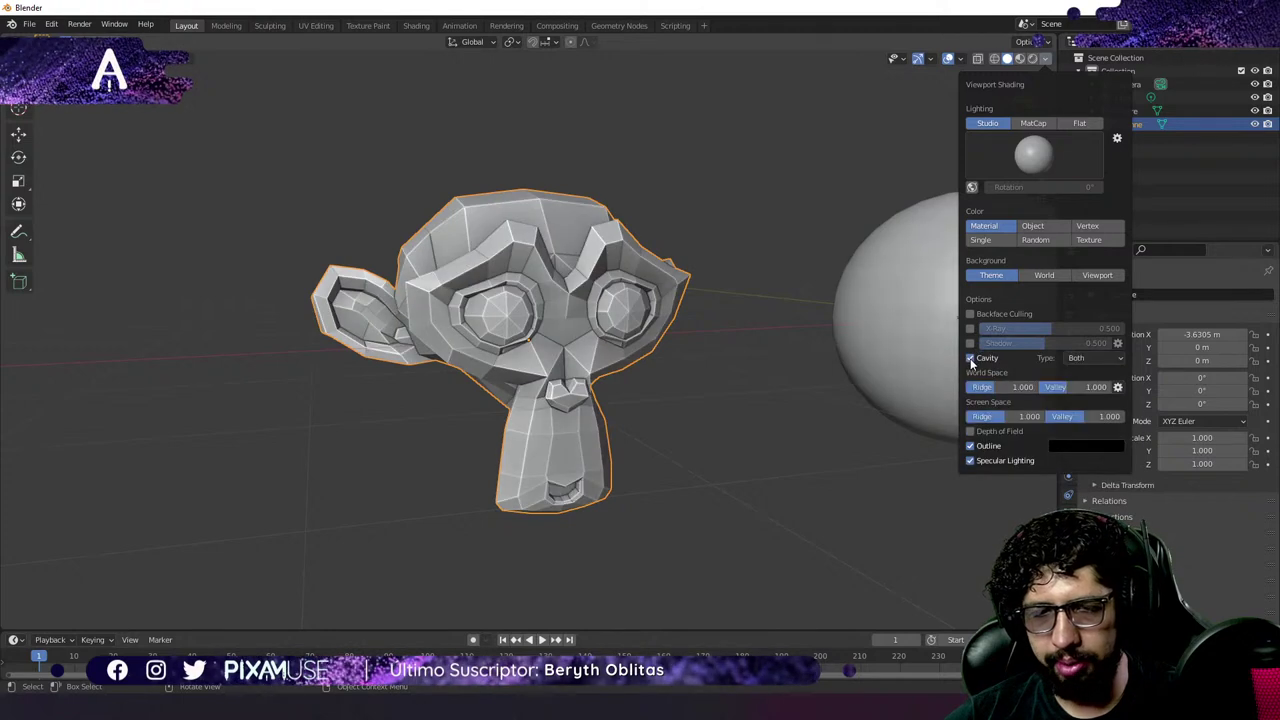
pyautogui.click(1088, 358)
pyautogui.click(1080, 387)
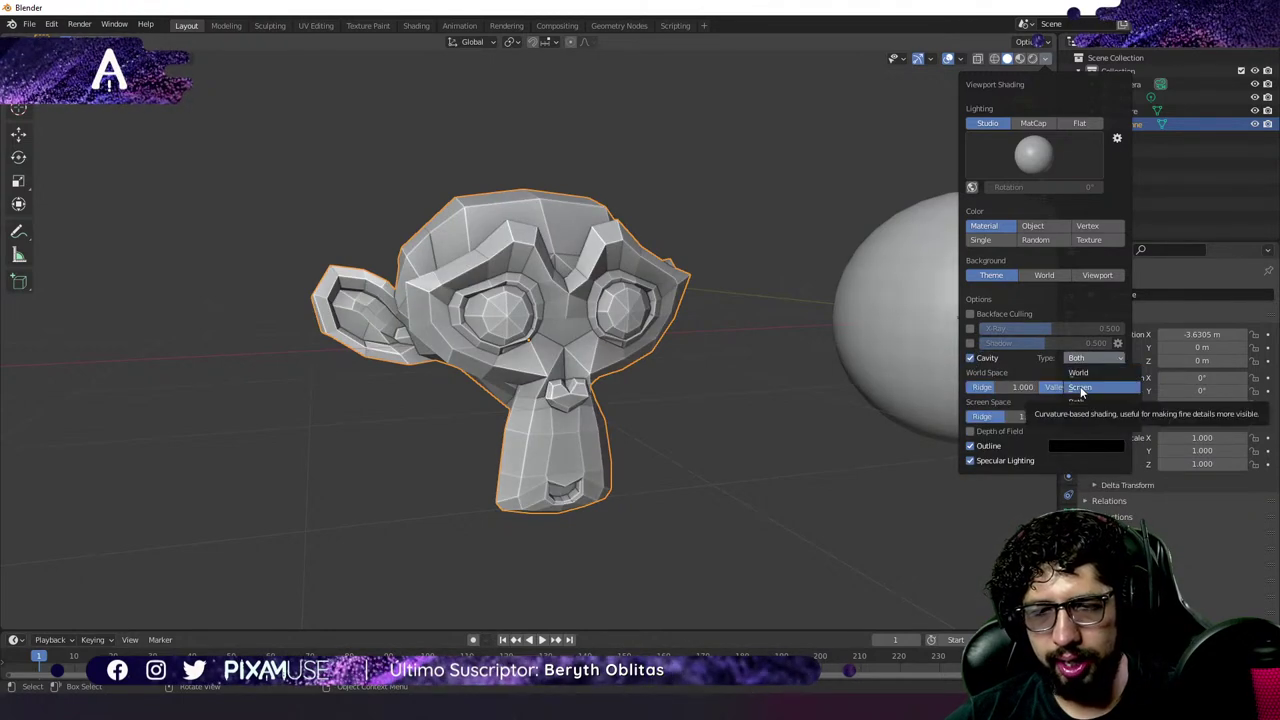
pyautogui.click(1086, 358)
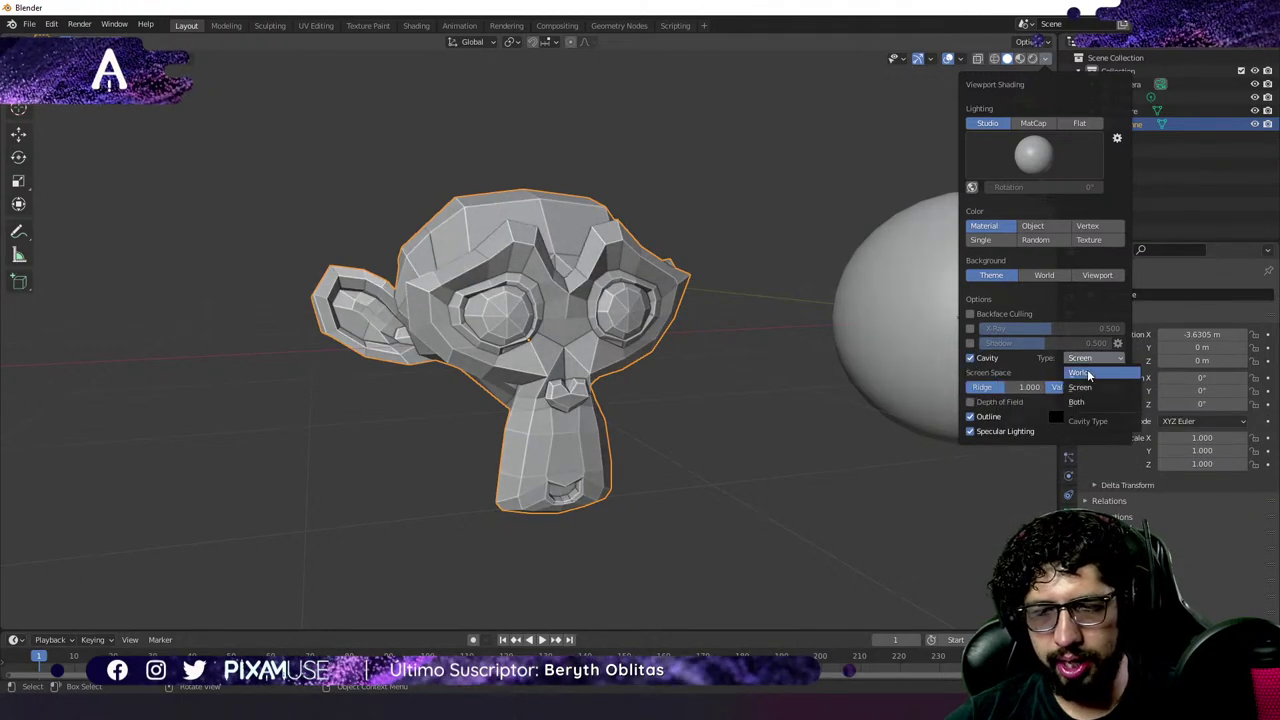
pyautogui.click(1086, 403)
# Orbit around Suzanne to inspect the cavity effect, then deselect everything with Alt+A.
pyautogui.moveTo(587, 381); pyautogui.dragTo(500, 373, button='middle')
pyautogui.scroll(-4, 624, 376)
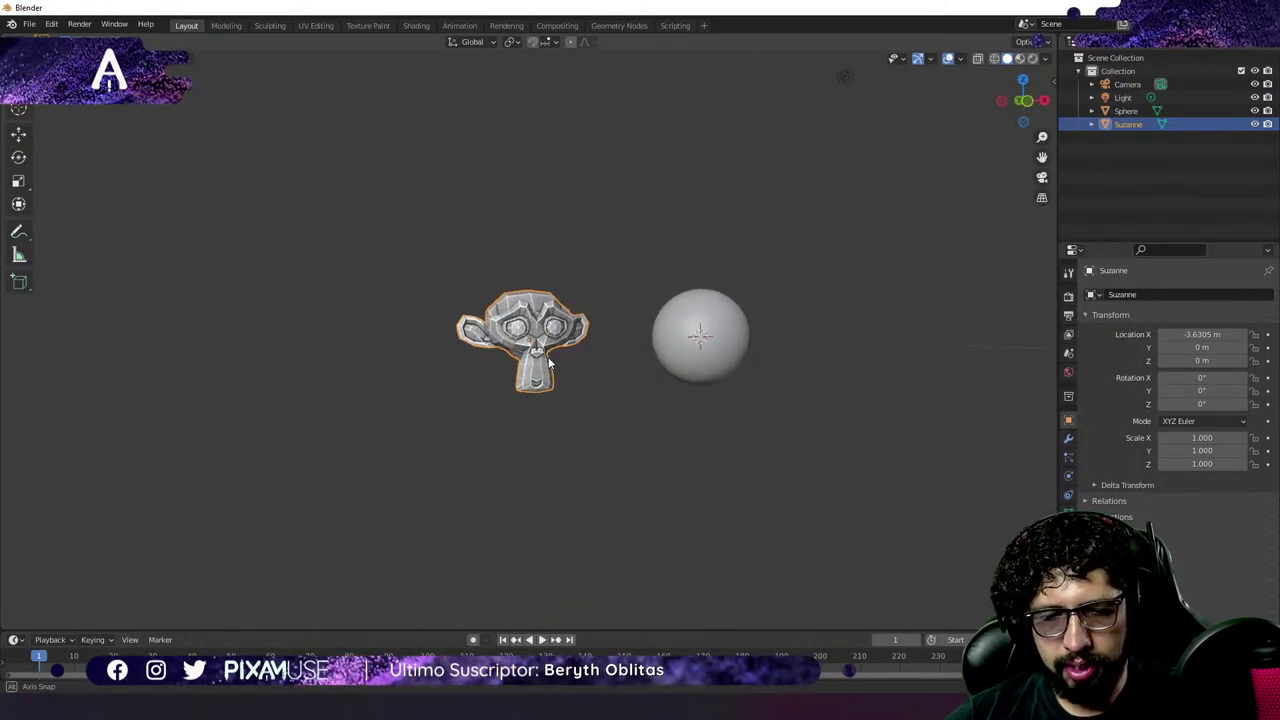
pyautogui.scroll(6, 500, 373)
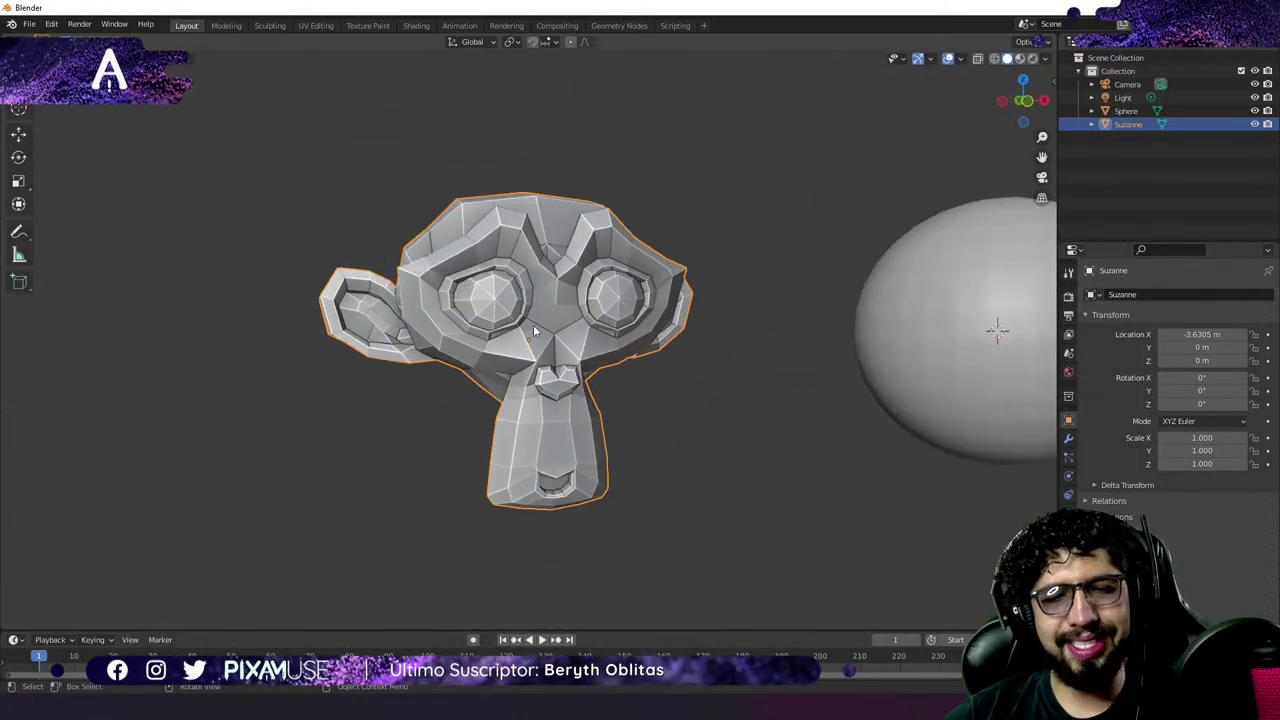
pyautogui.moveTo(533, 324); pyautogui.dragTo(637, 410, button='middle')
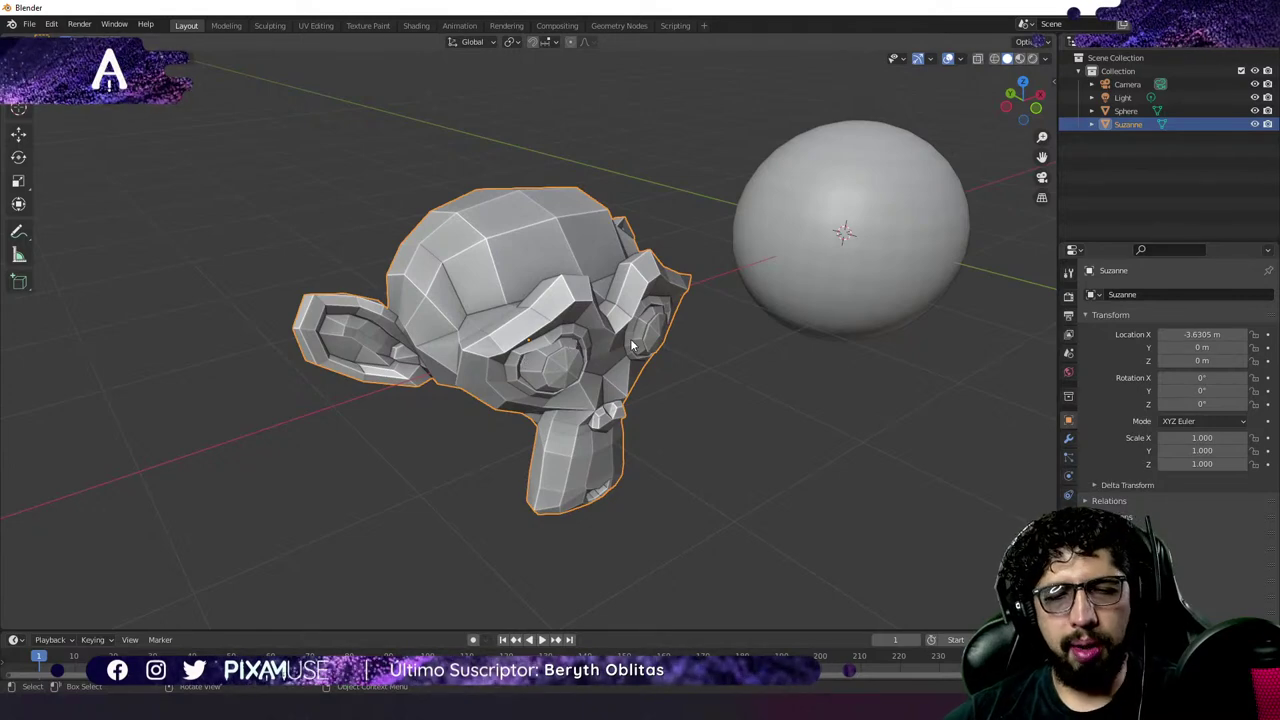
pyautogui.moveTo(632, 345); pyautogui.dragTo(578, 383, button='middle')
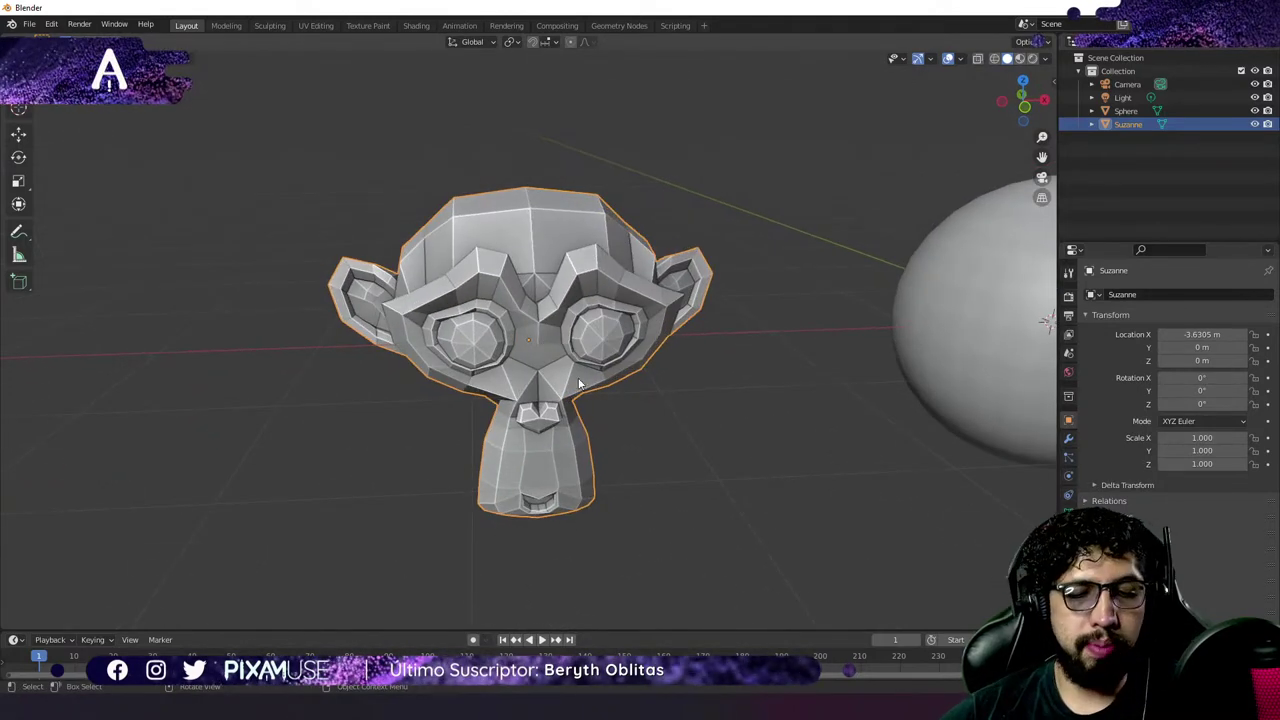
pyautogui.moveTo(590, 328); pyautogui.dragTo(633, 335, button='middle')
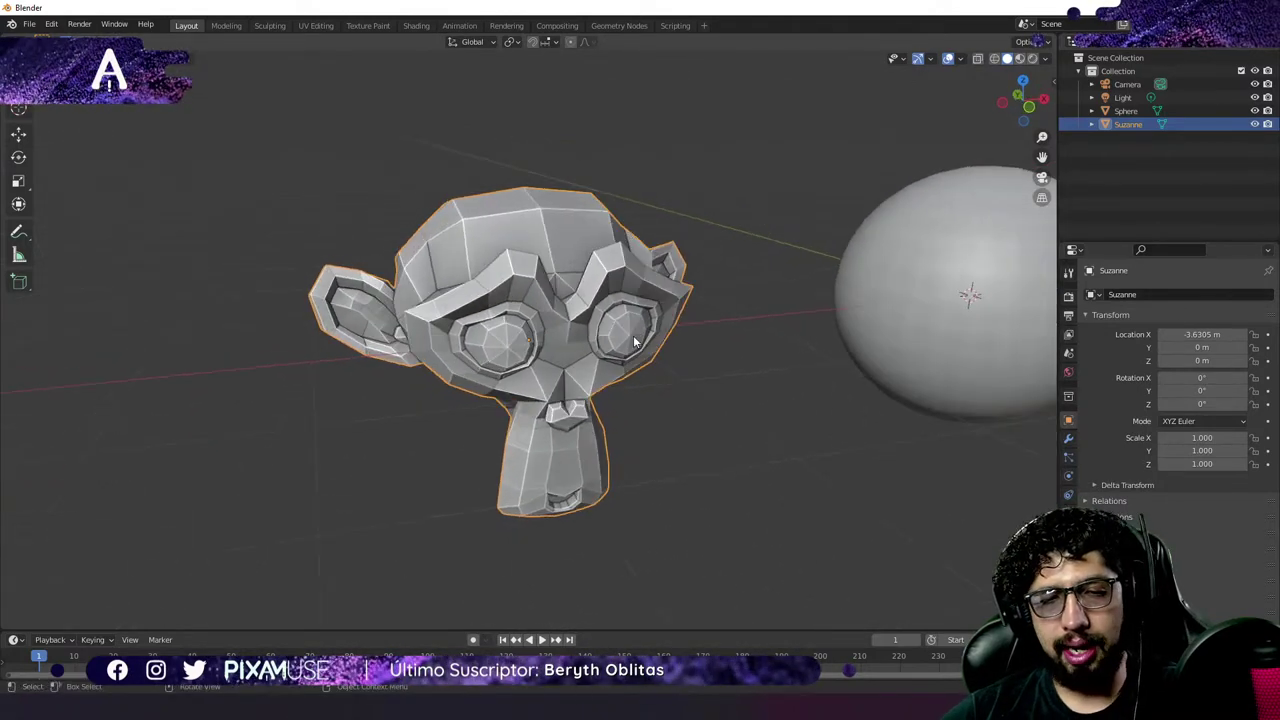
pyautogui.hotkey('alt', 'a')
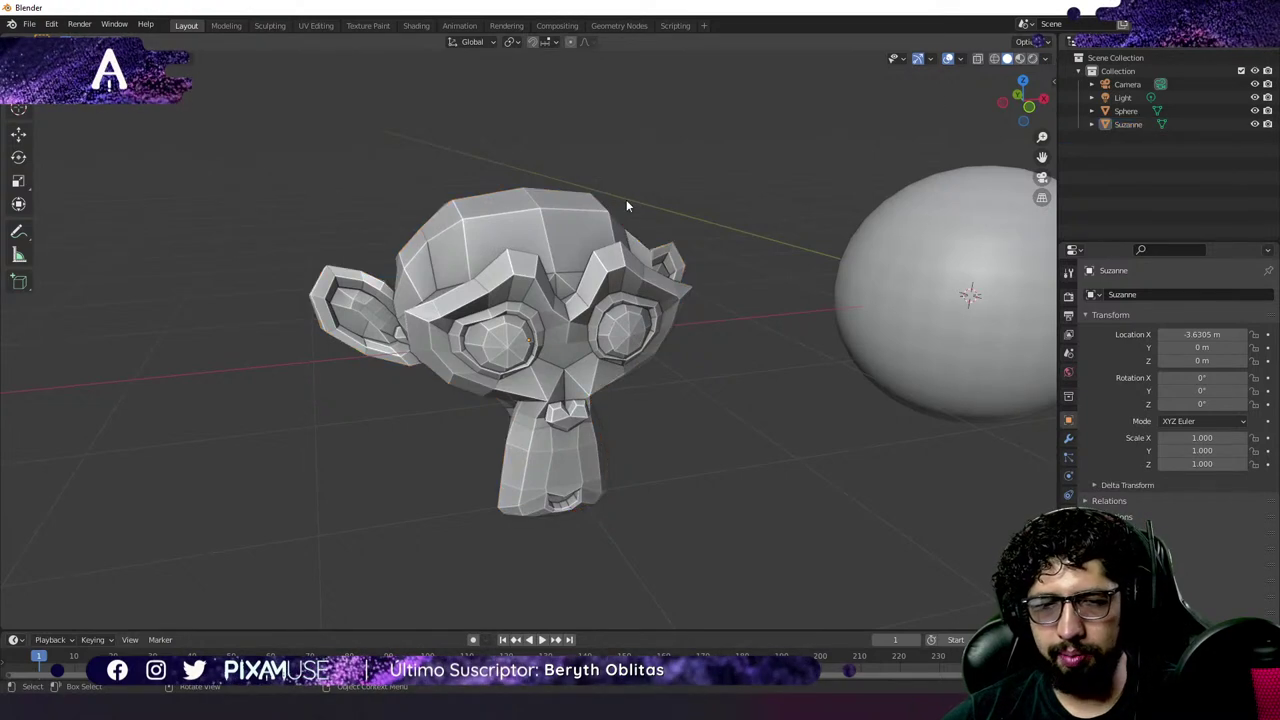
# Toggle Cavity shading off and back on while orbiting around Suzanne to compare.
pyautogui.click(1046, 57)
pyautogui.click(970, 358)
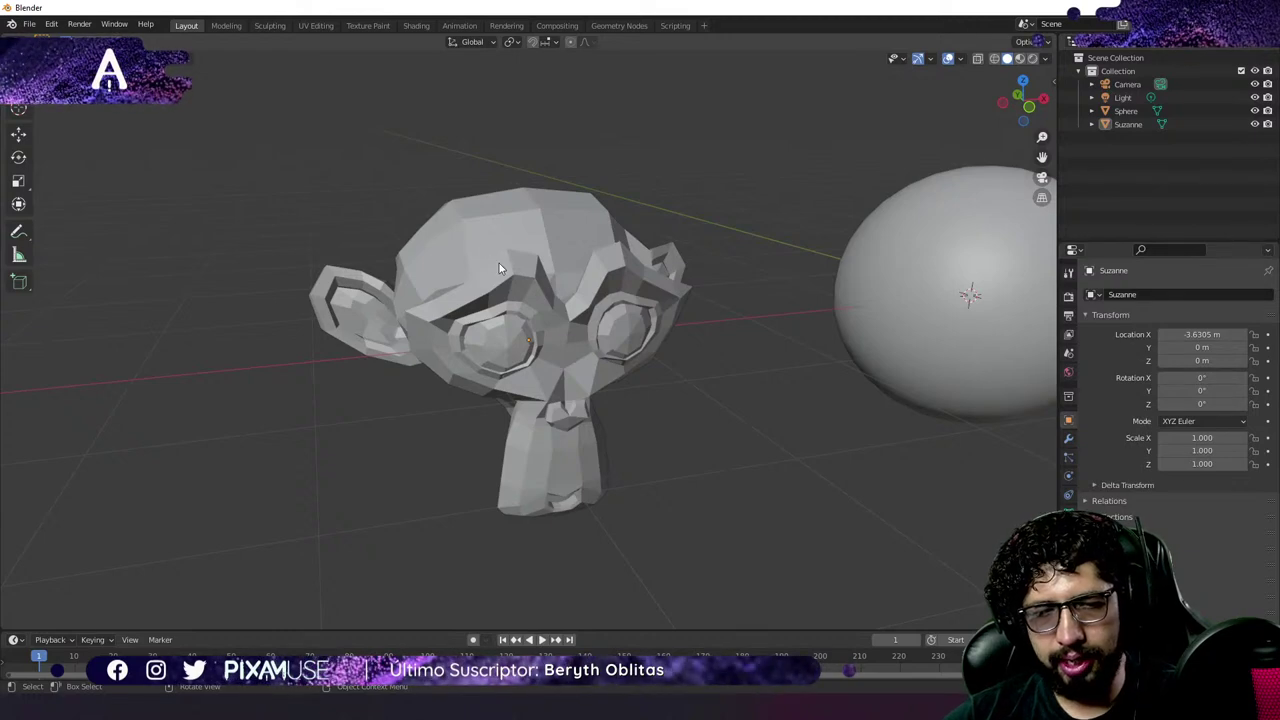
pyautogui.moveTo(499, 263); pyautogui.dragTo(545, 262, button='middle')
pyautogui.click(1047, 58)
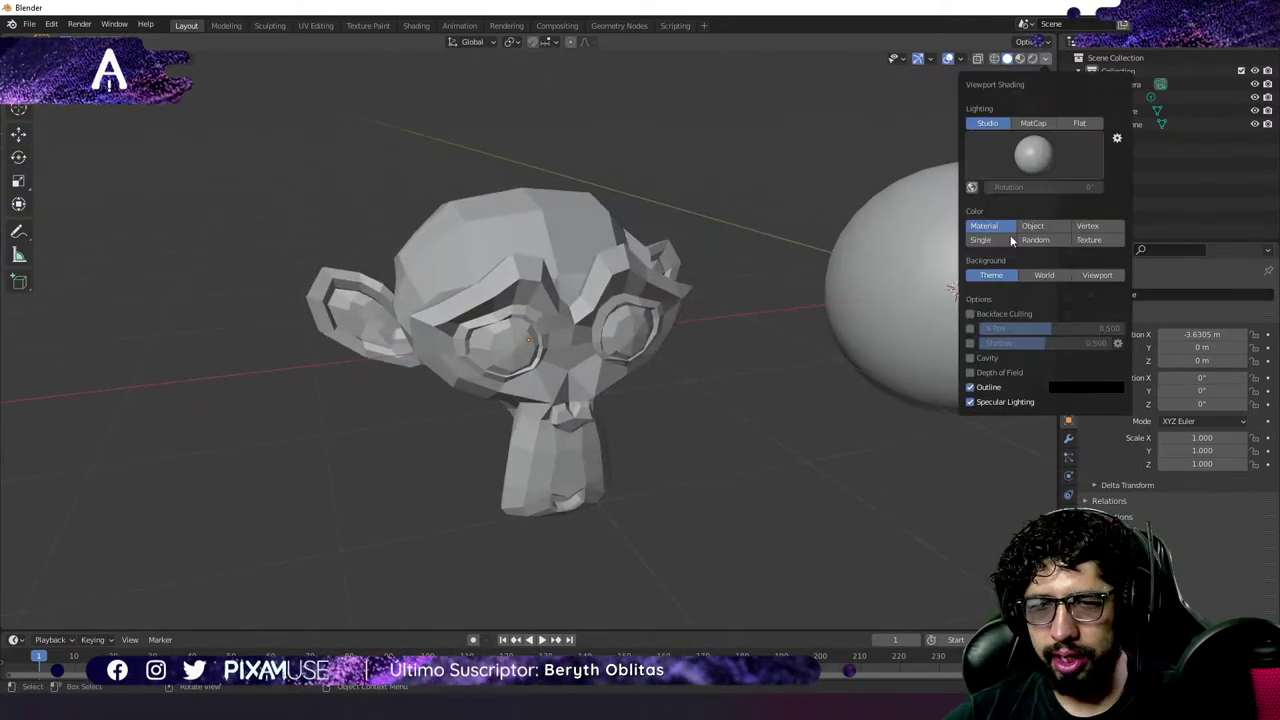
pyautogui.click(970, 358)
pyautogui.moveTo(551, 337); pyautogui.dragTo(520, 318, button='middle')
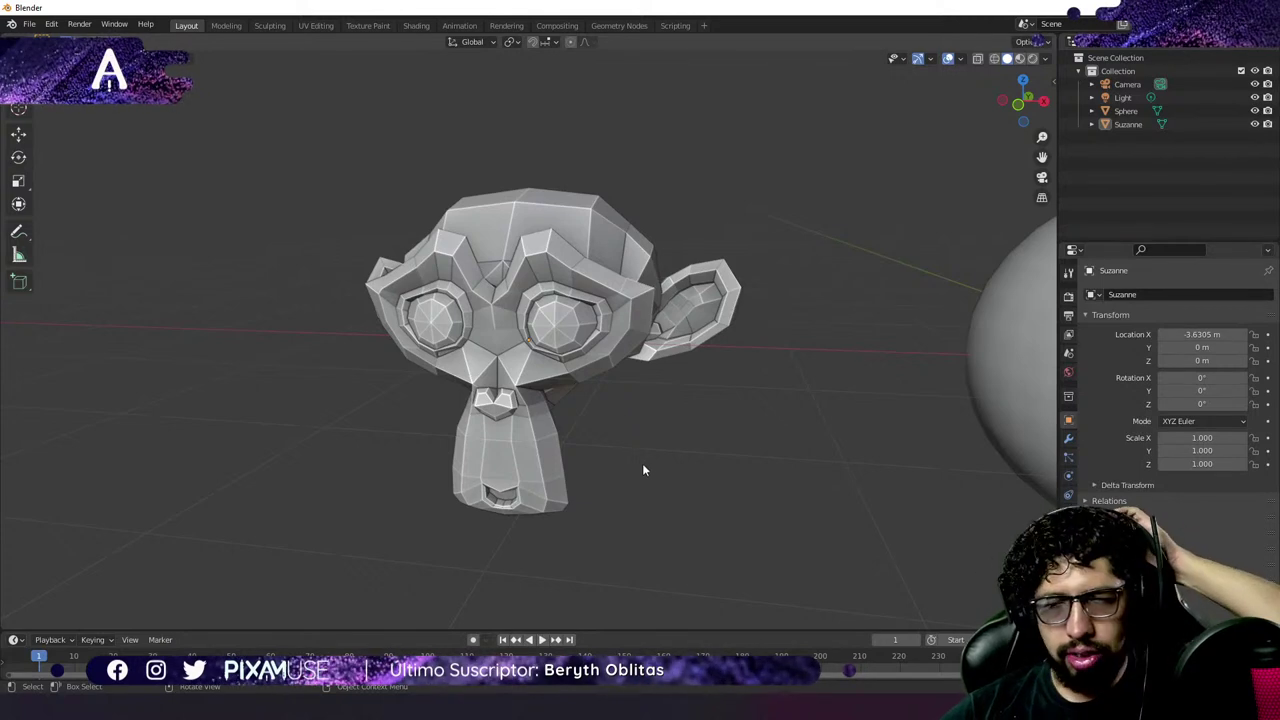
pyautogui.click(1046, 57)
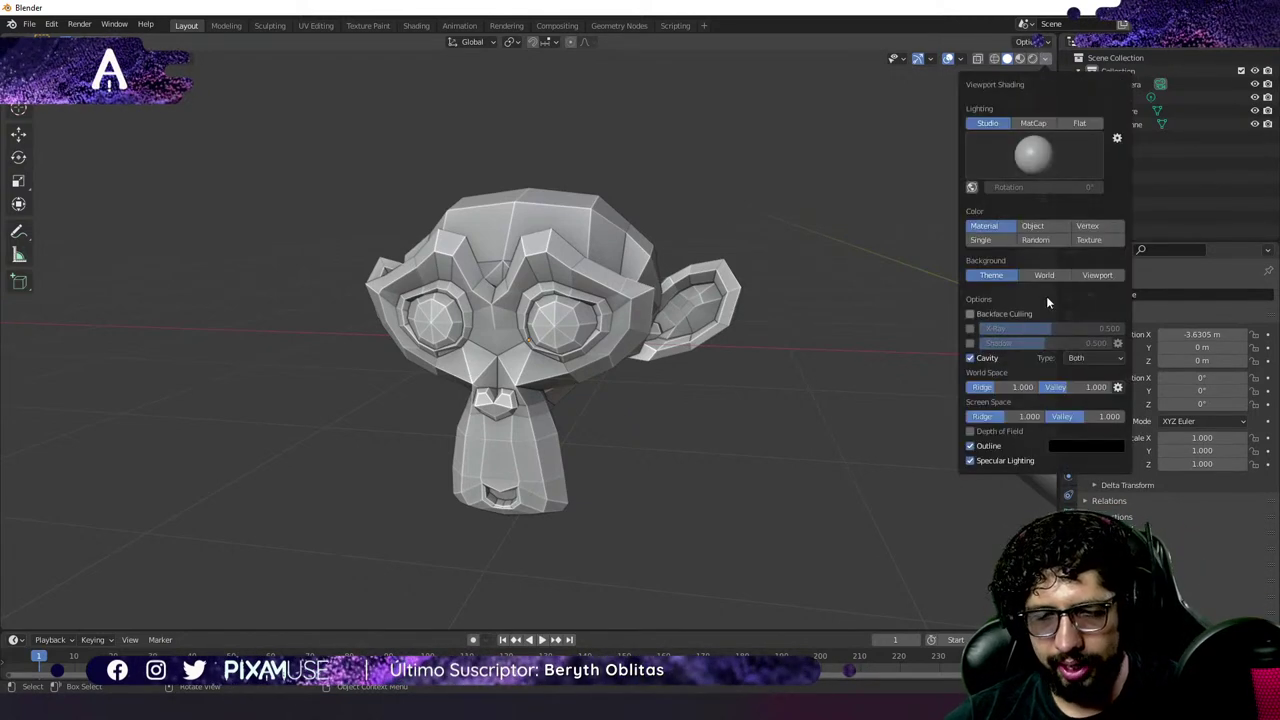
# Briefly switch lighting to MatCap, then back to Studio.
pyautogui.click(1036, 152)
pyautogui.click(1033, 122)
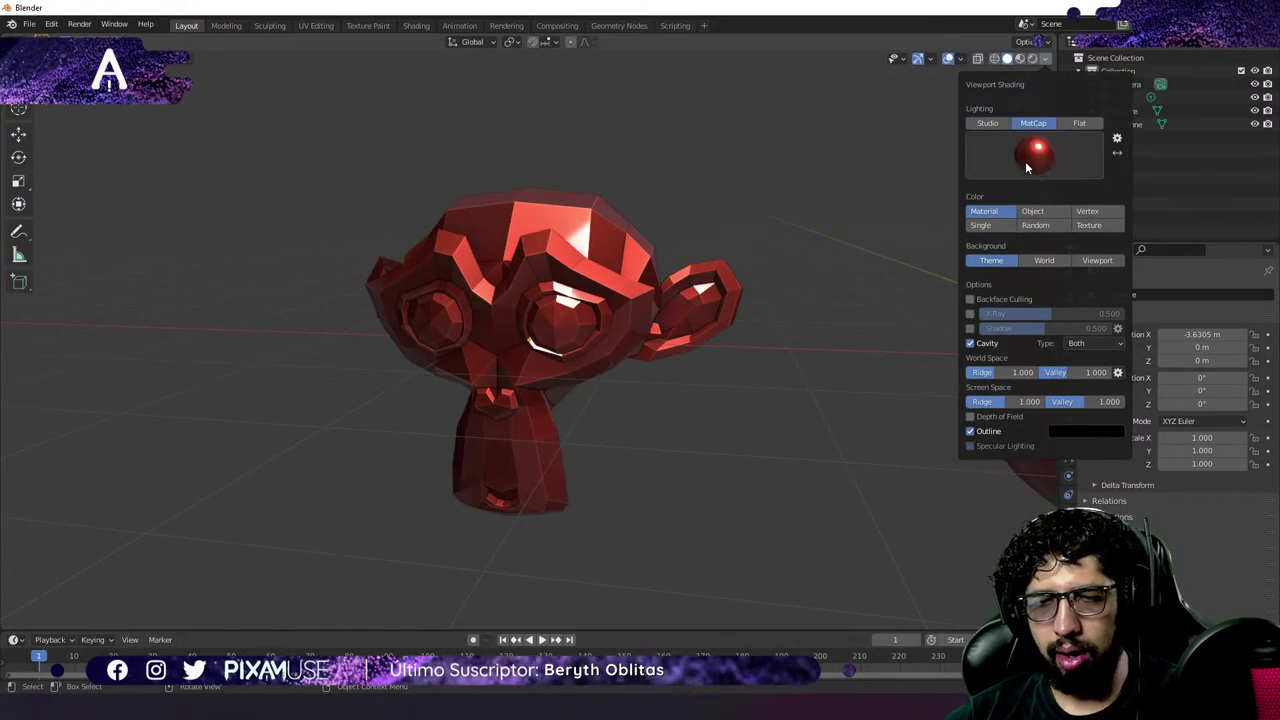
pyautogui.click(1032, 153)
pyautogui.click(987, 122)
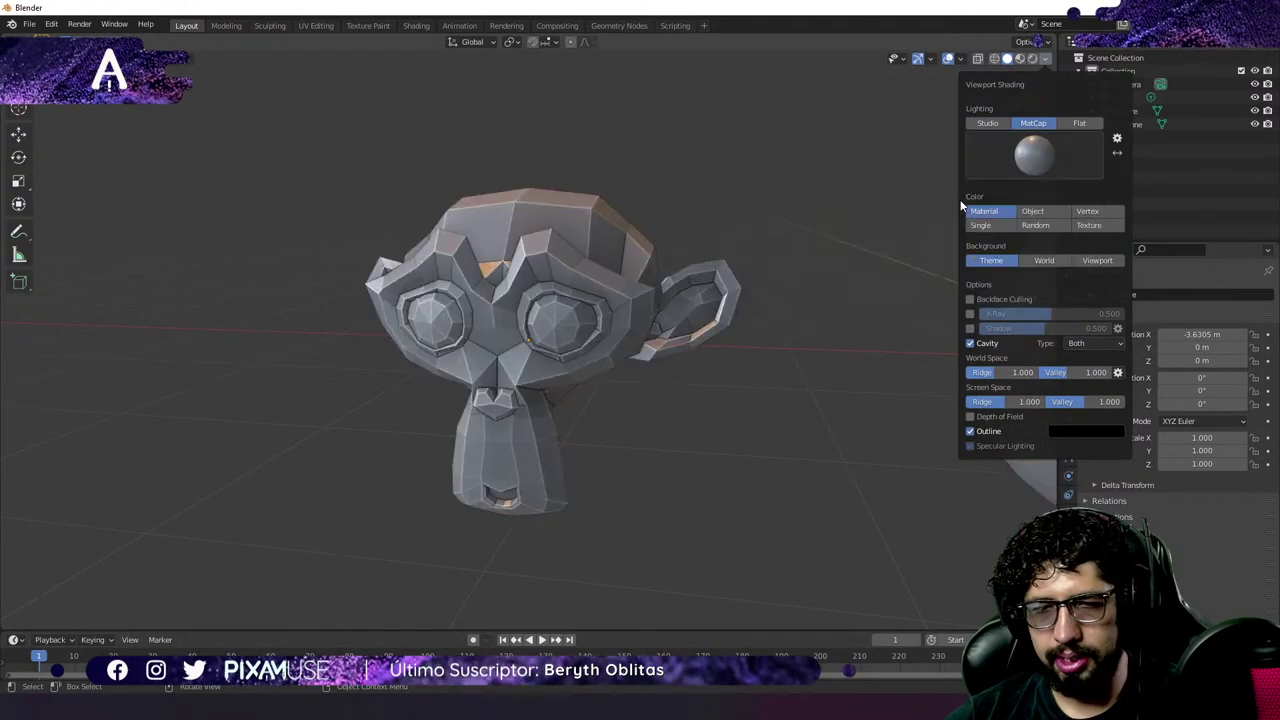
pyautogui.moveTo(800, 320)
pyautogui.mouseDown(button='middle')
pyautogui.moveTo(716, 338)
pyautogui.moveTo(823, 271)
pyautogui.mouseUp(button='middle')
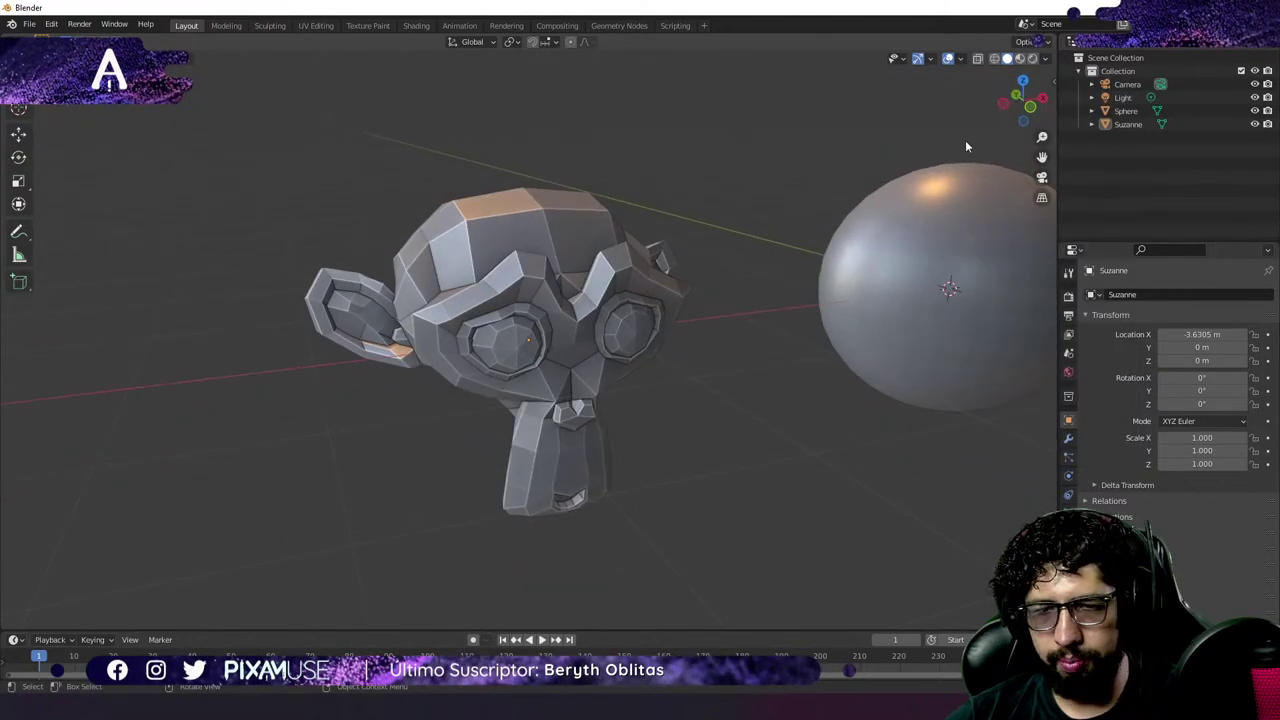
# Switch to MatCap and try the rainbow matcap, then the striped one.
pyautogui.click(1047, 58)
pyautogui.click(1033, 122)
pyautogui.click(1033, 153)
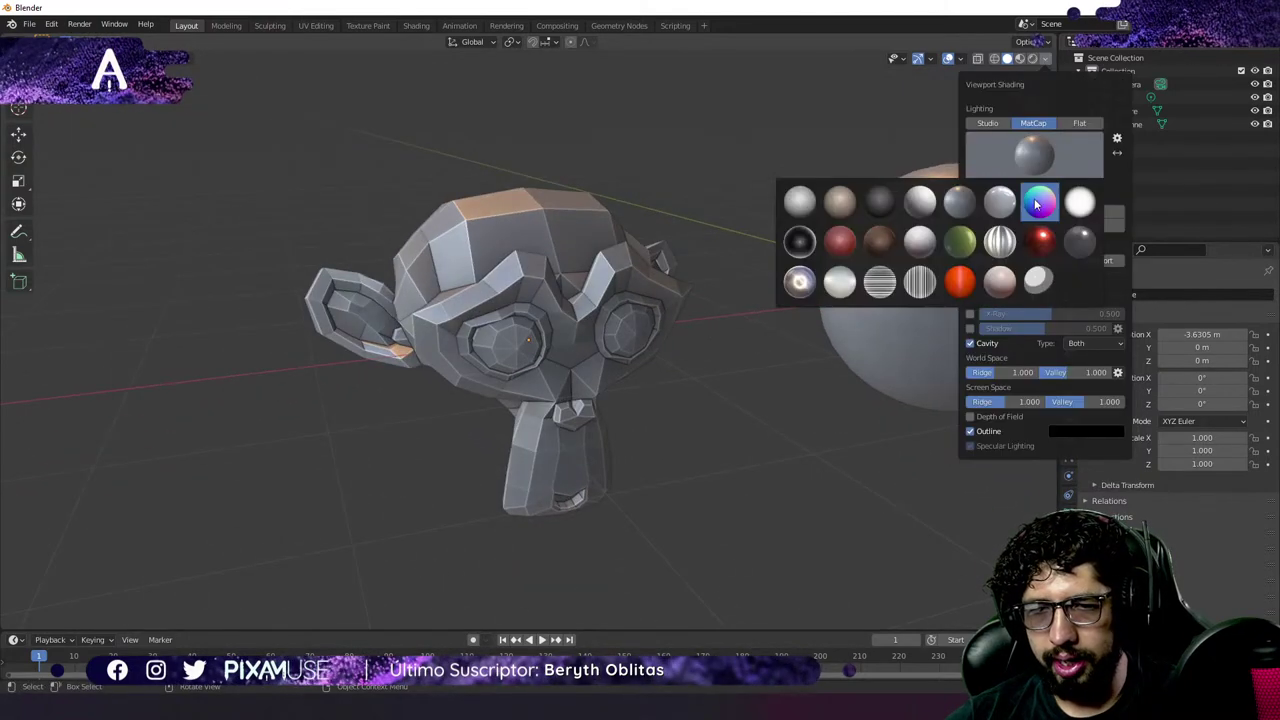
pyautogui.click(1038, 207)
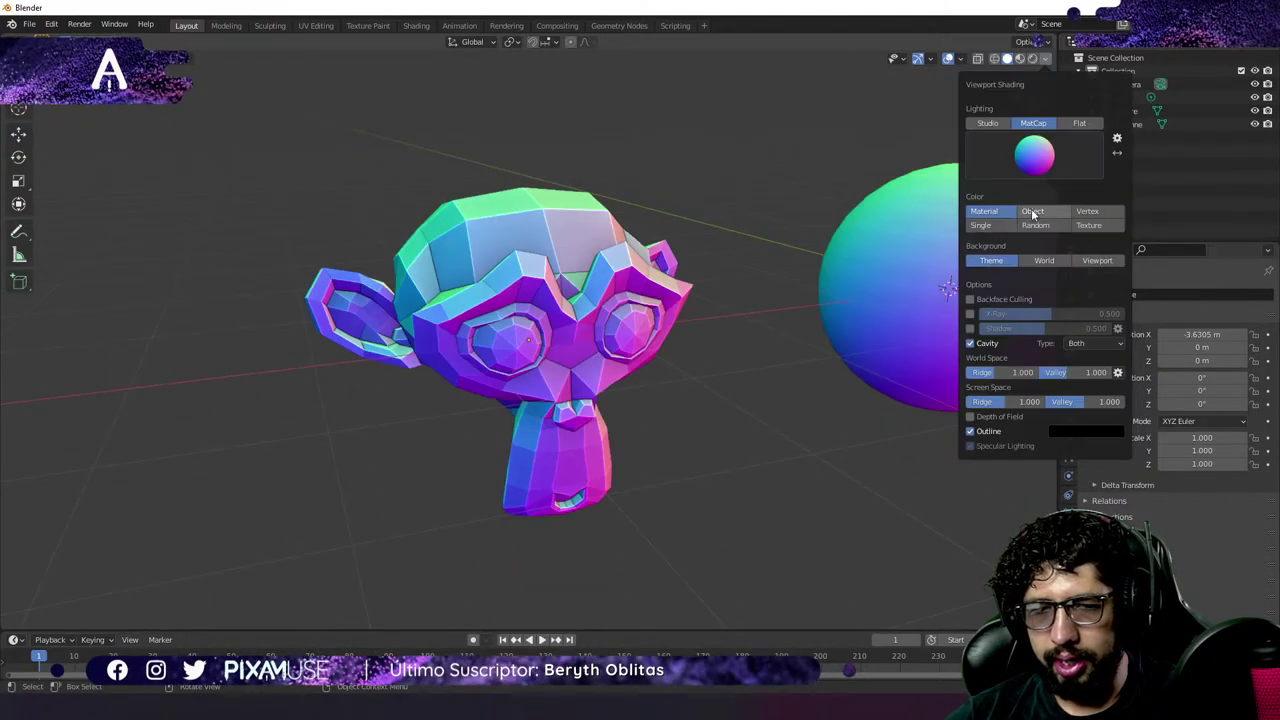
pyautogui.click(1046, 58)
pyautogui.click(1033, 153)
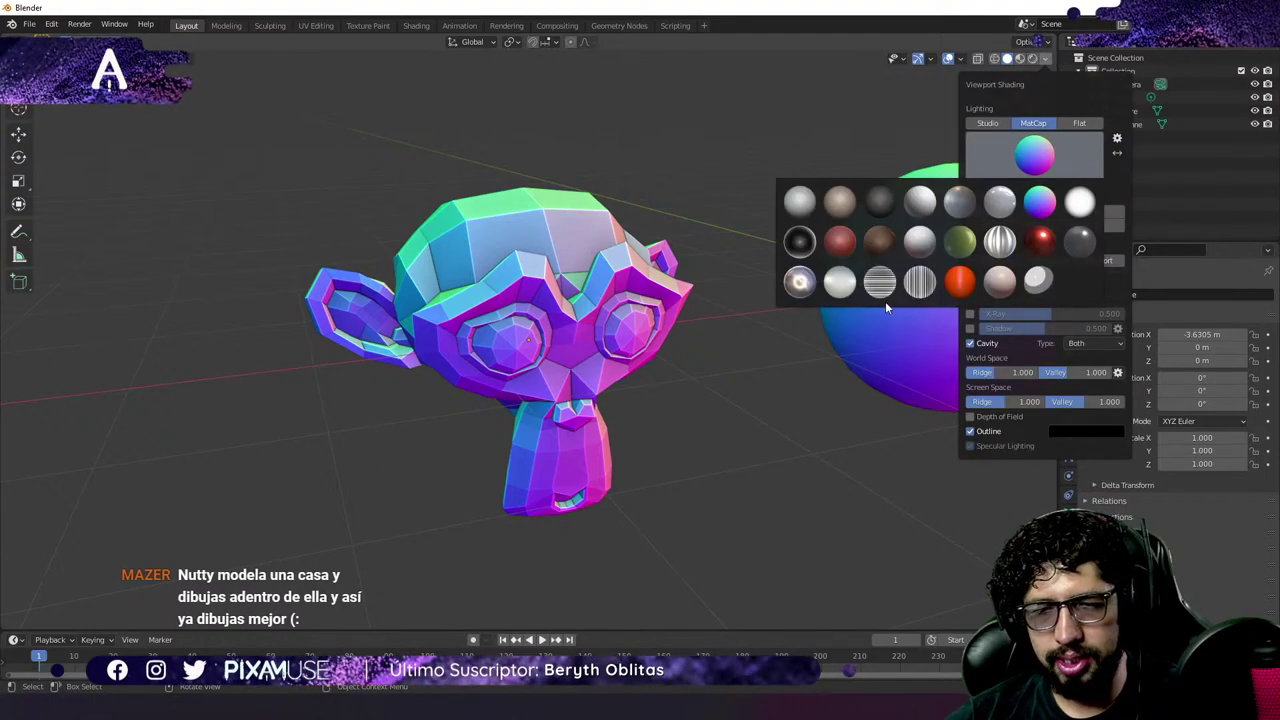
pyautogui.click(872, 286)
pyautogui.moveTo(557, 331); pyautogui.dragTo(660, 354, button='middle')
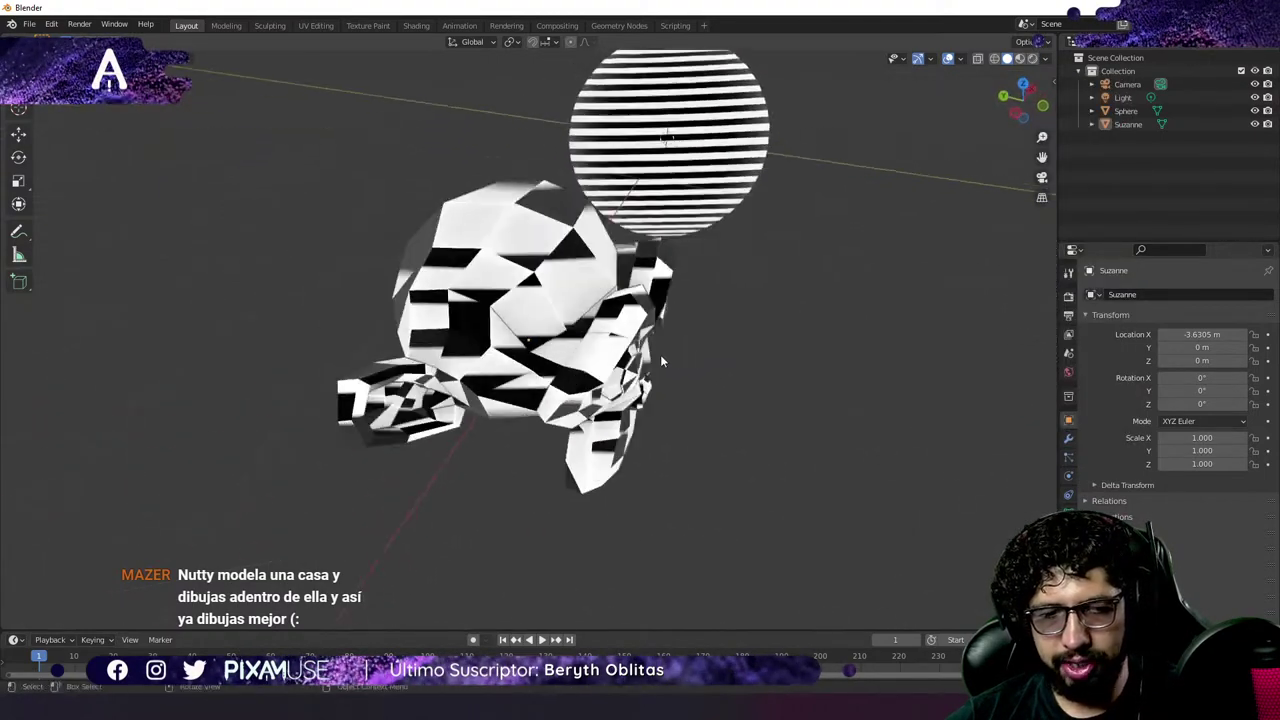
# Apply the plain grey matcap and orbit so Suzanne faces the view.
pyautogui.click(1049, 60)
pyautogui.click(1035, 151)
pyautogui.click(800, 202)
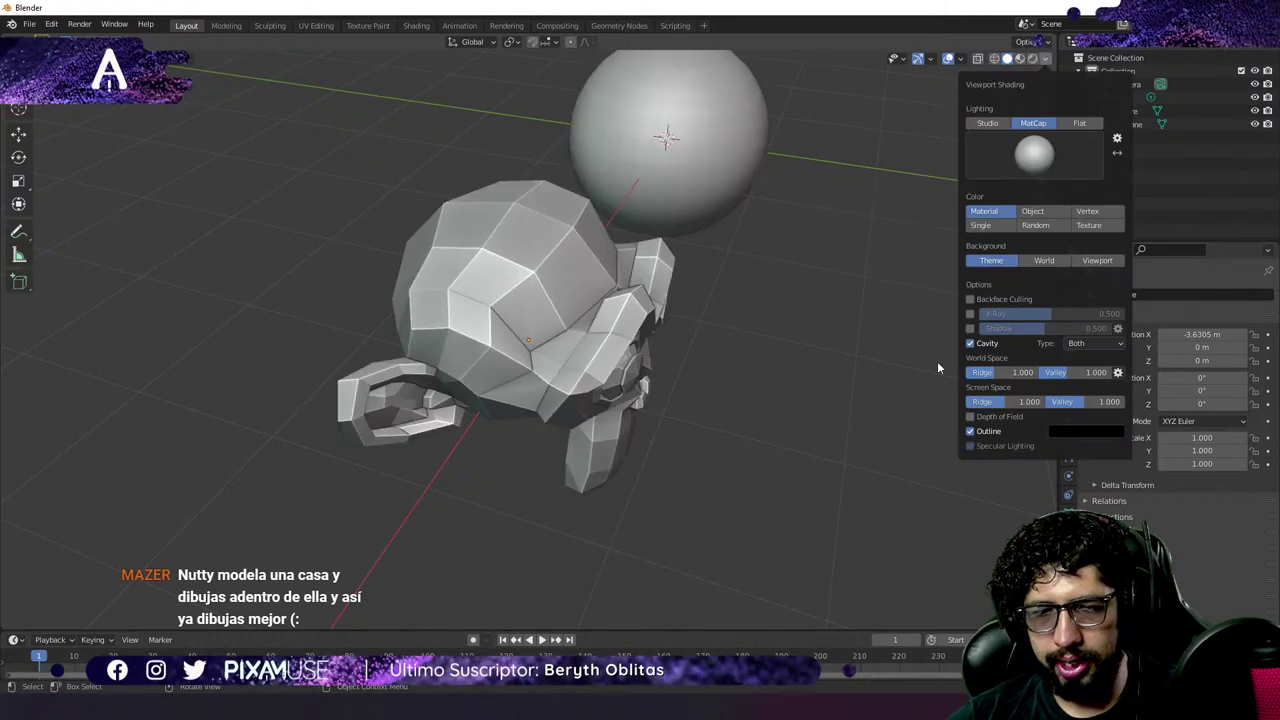
pyautogui.moveTo(950, 350); pyautogui.dragTo(584, 354, button='middle')
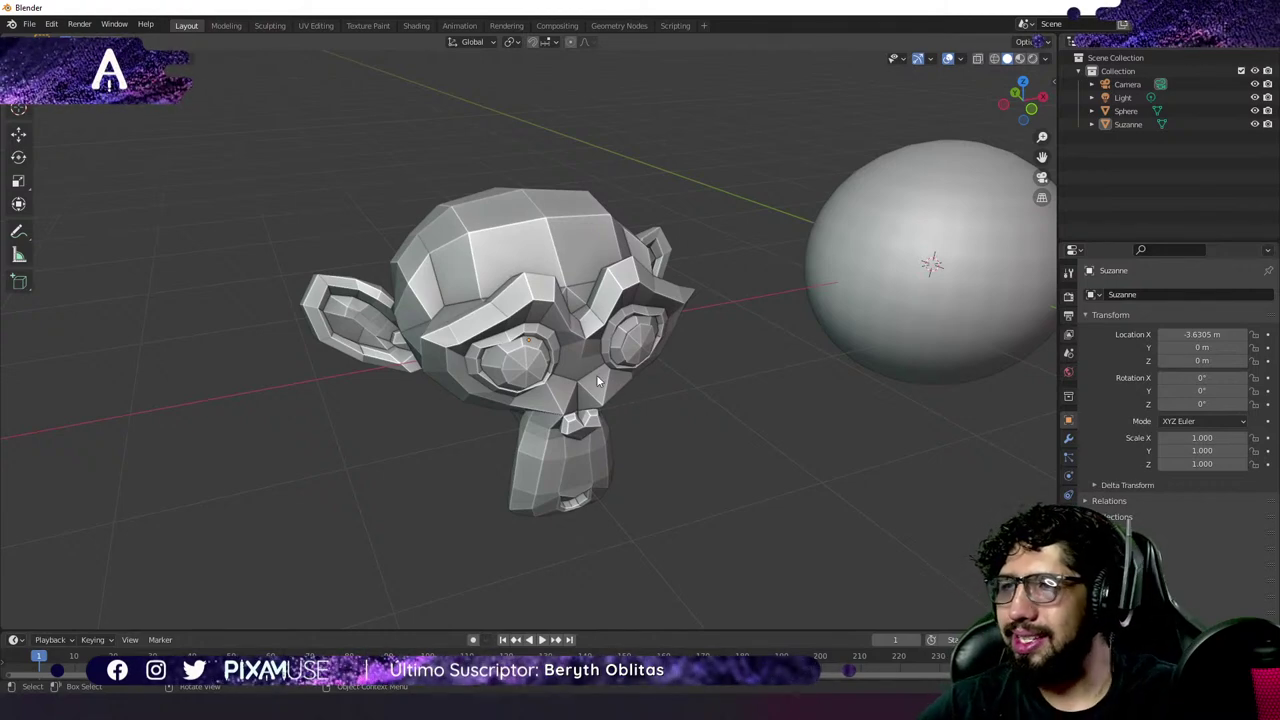
# Apply Shade Smooth to Suzanne from front view, then select the sphere.
pyautogui.click(618, 421)
pyautogui.press('KP_1')
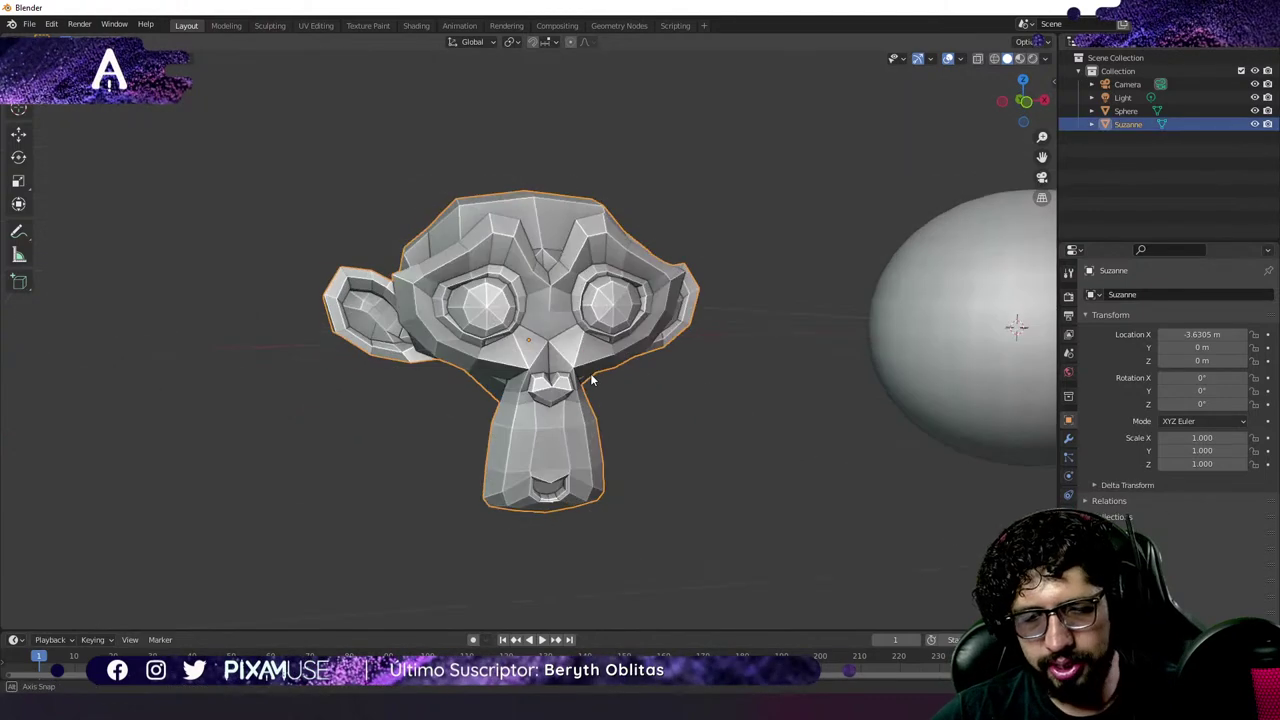
pyautogui.keyDown('shift'); pyautogui.moveTo(700, 372); pyautogui.dragTo(656, 348, button='middle'); pyautogui.keyUp('shift')
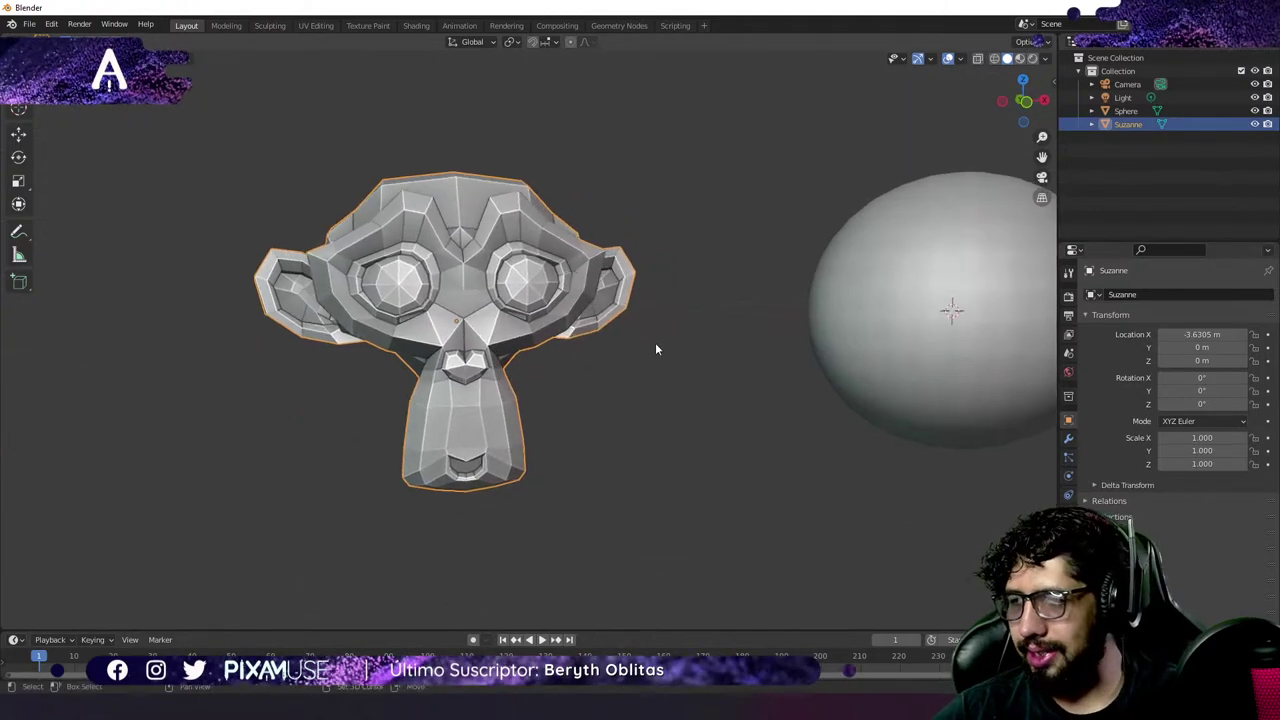
pyautogui.rightClick(515, 279)
pyautogui.click(465, 283)
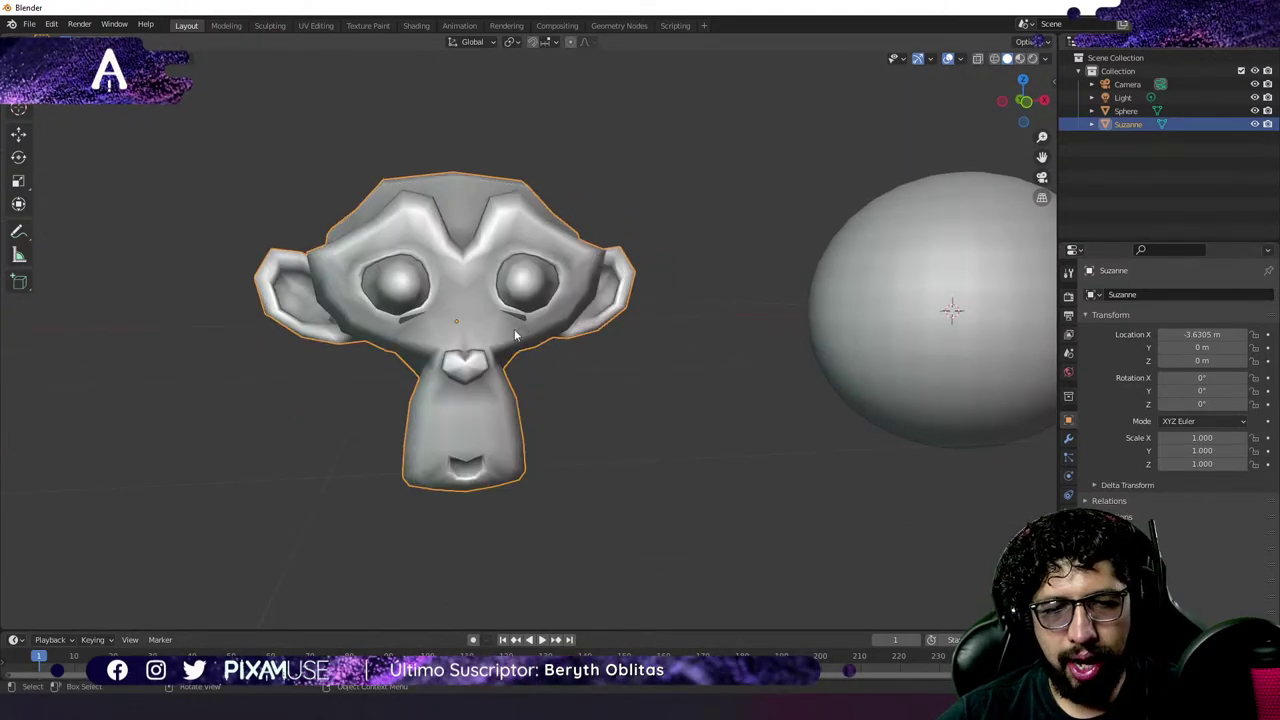
pyautogui.moveTo(723, 342); pyautogui.dragTo(491, 257, button='middle')
pyautogui.click(607, 171)
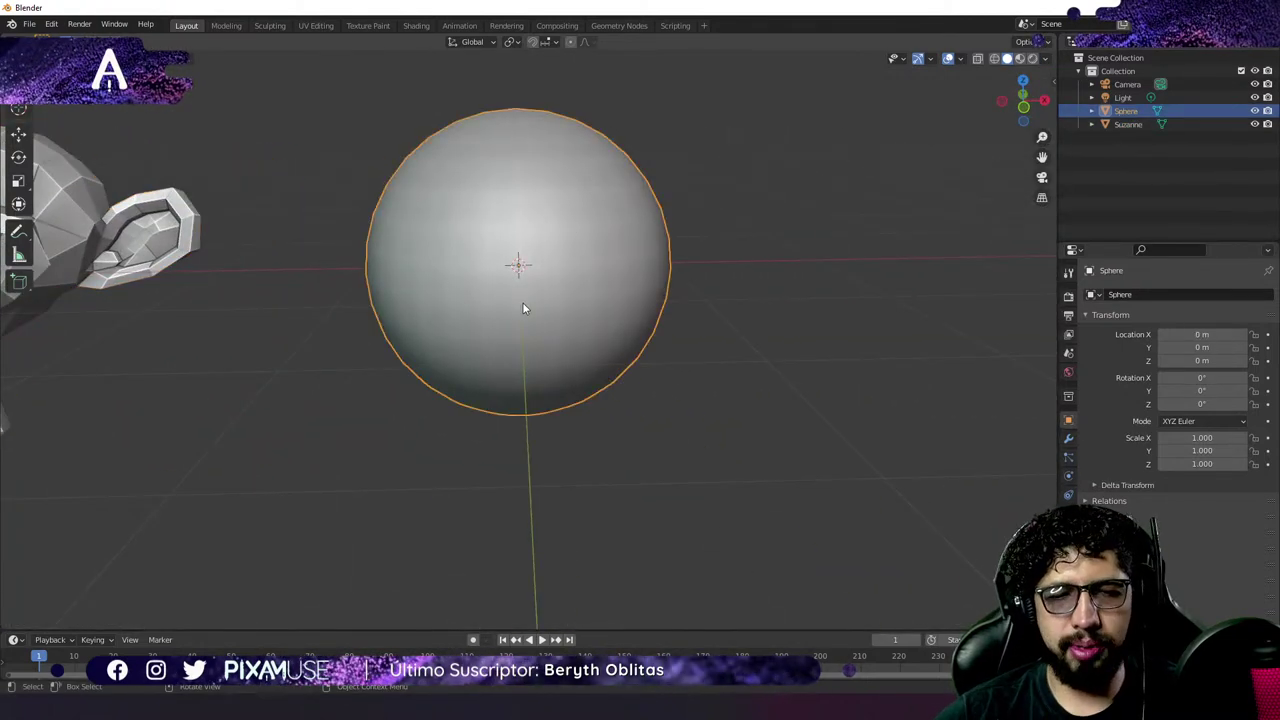
# In the sphere's Edit Mode, add a cylinder to its mesh.
pyautogui.press('Tab')
pyautogui.scroll(-3, 548, 300)
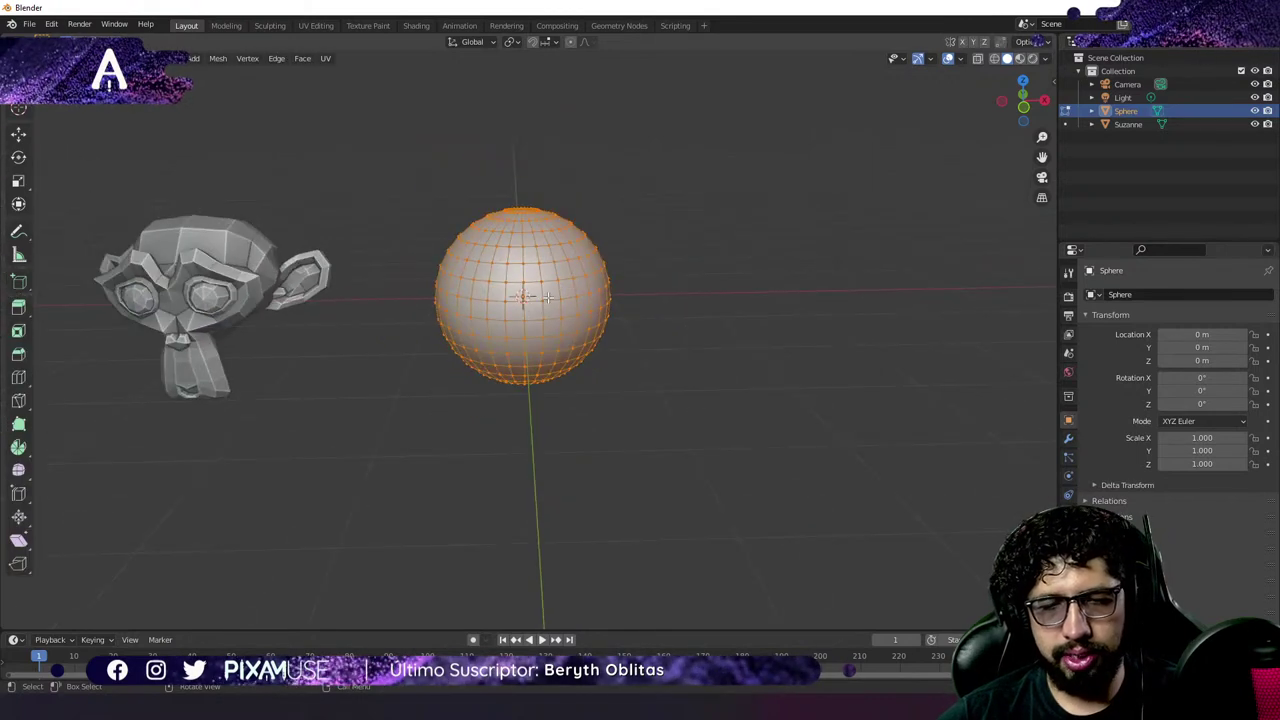
pyautogui.moveTo(548, 300); pyautogui.dragTo(542, 327, button='middle')
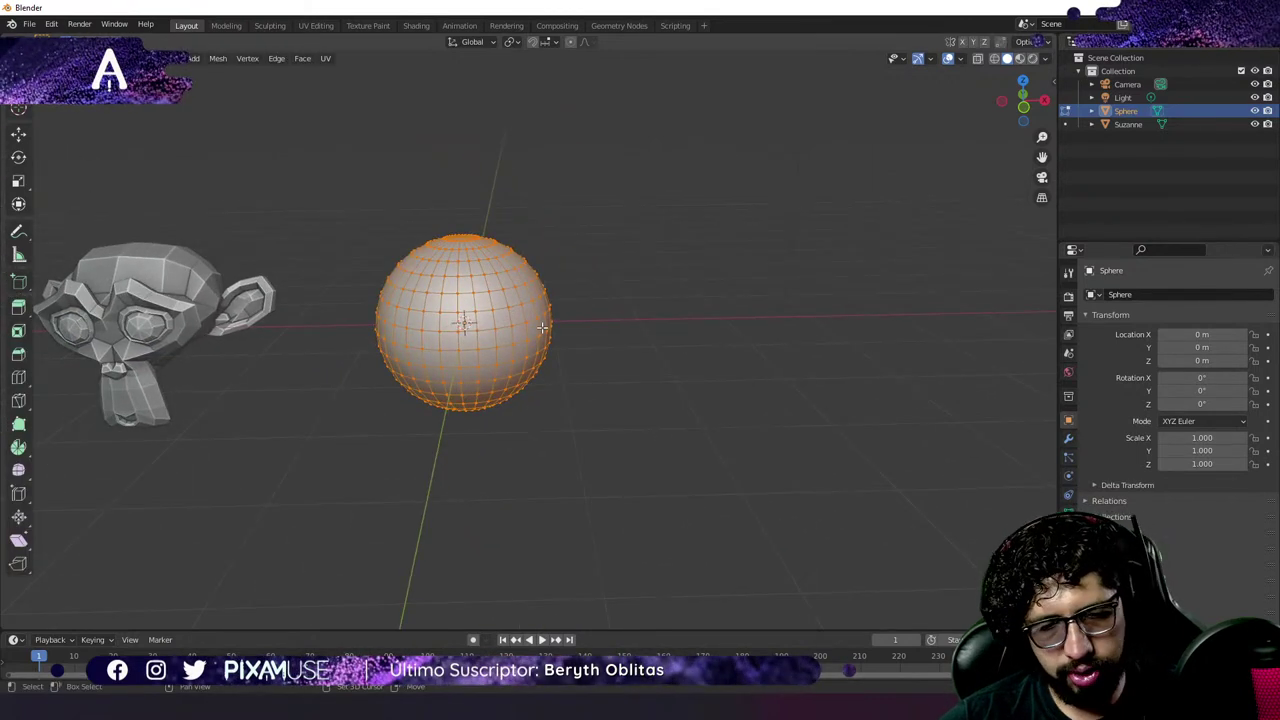
pyautogui.hotkey('shift', 'a')
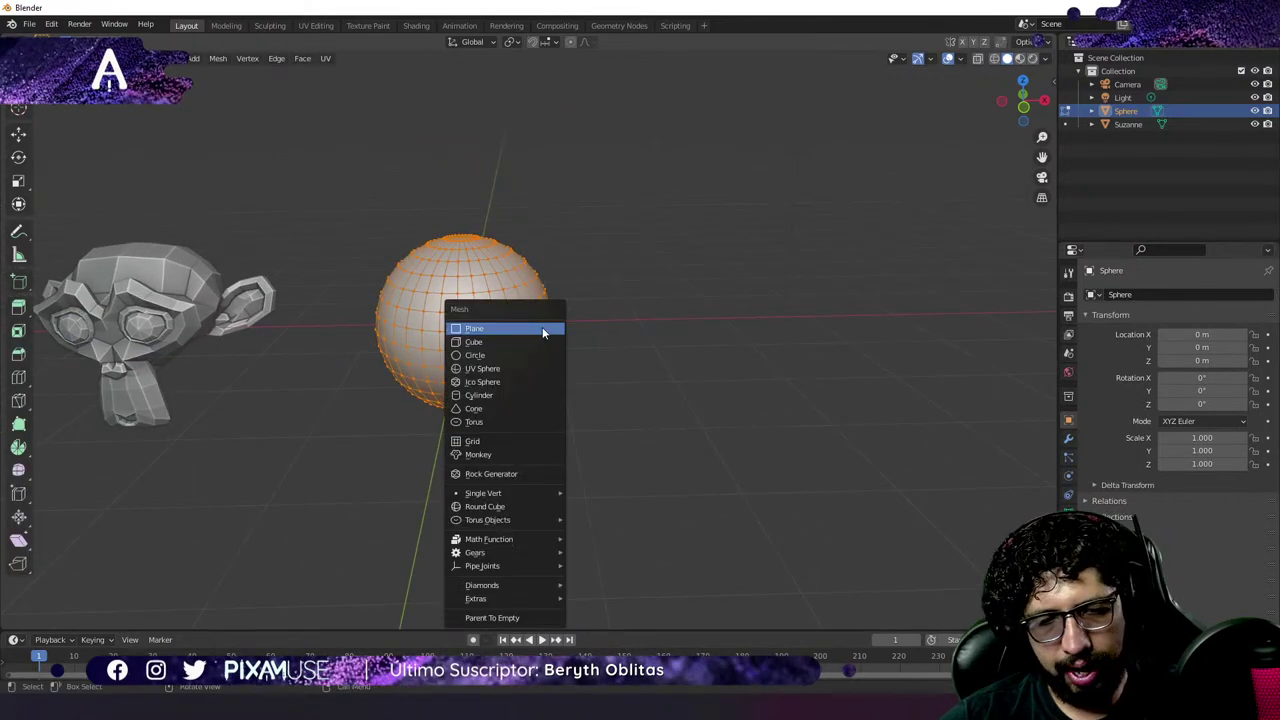
pyautogui.click(500, 396)
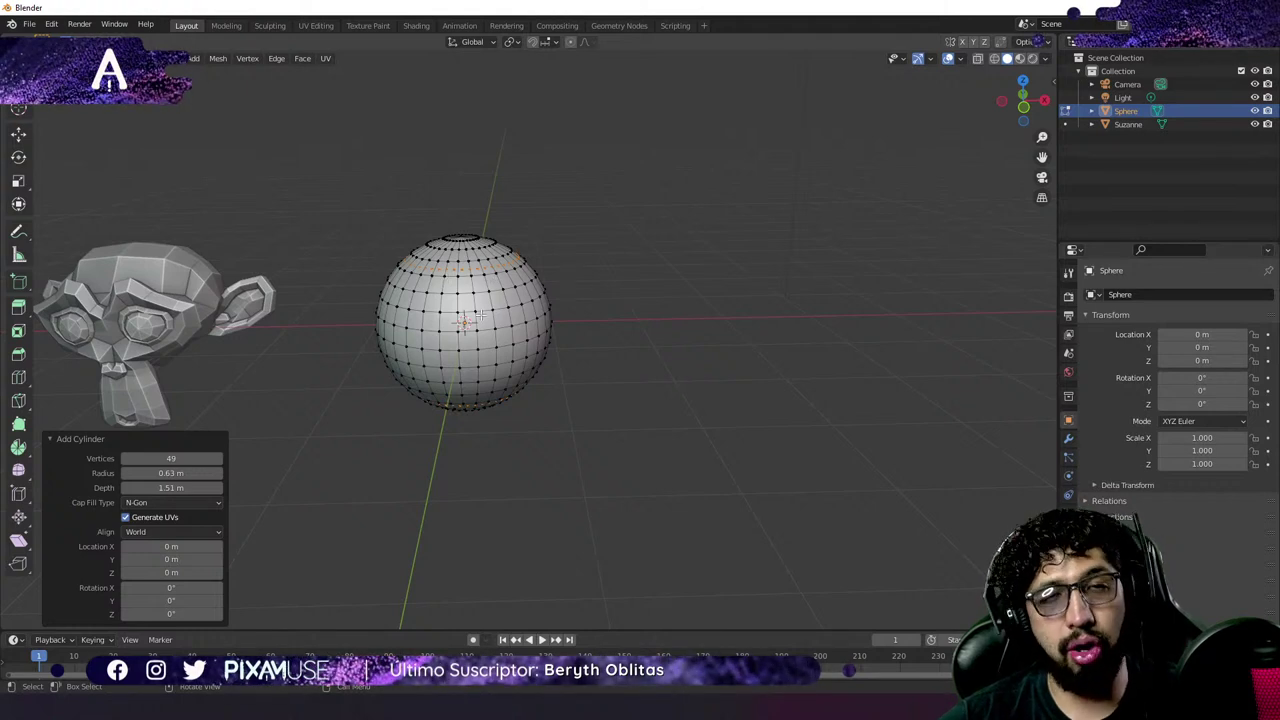
# Slide the cylinder right along X beside the sphere, then reselect the object in Object Mode.
pyautogui.press('g')
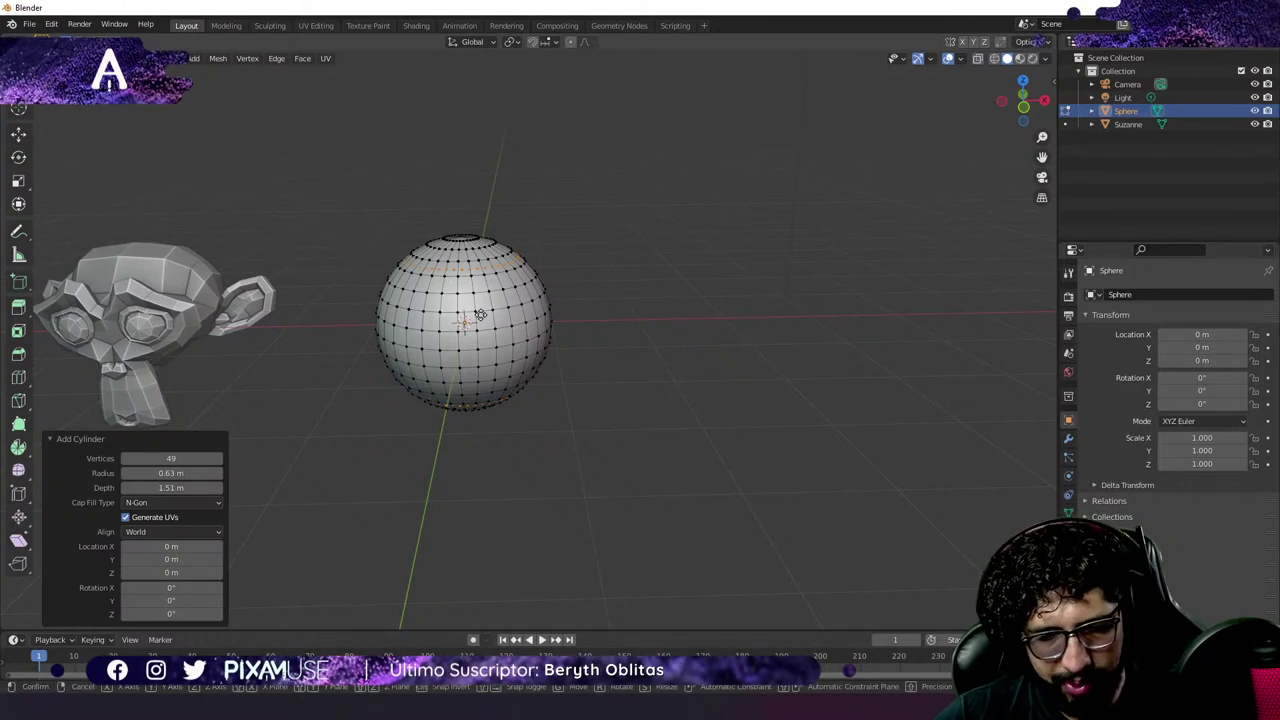
pyautogui.press('x')
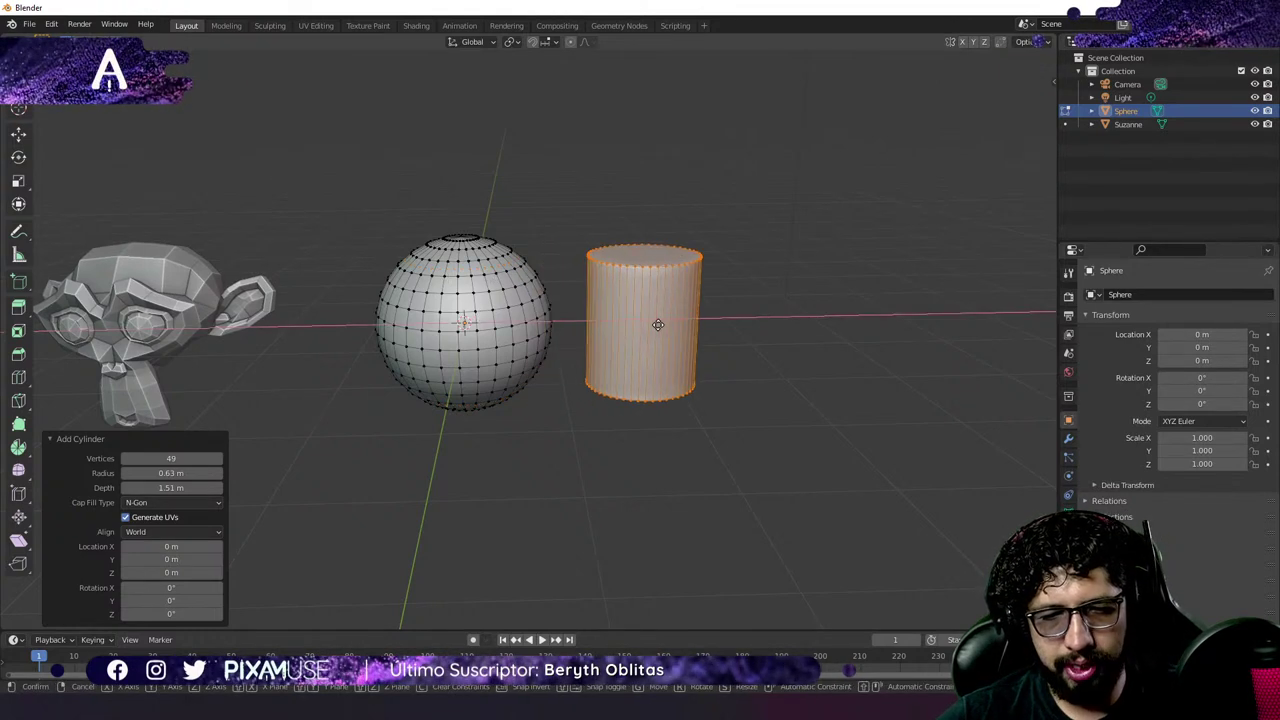
pyautogui.click(658, 325)
pyautogui.press('Tab')
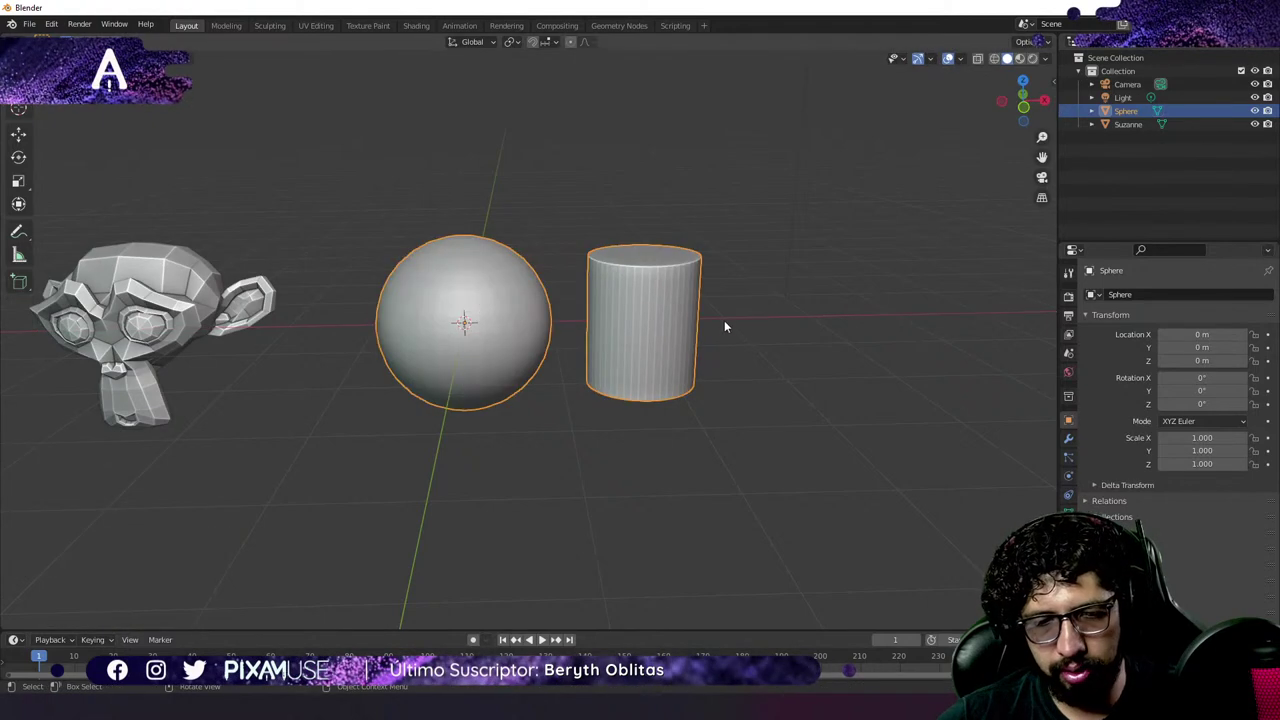
pyautogui.click(724, 326)
pyautogui.scroll(4, 592, 297)
pyautogui.click(740, 288)
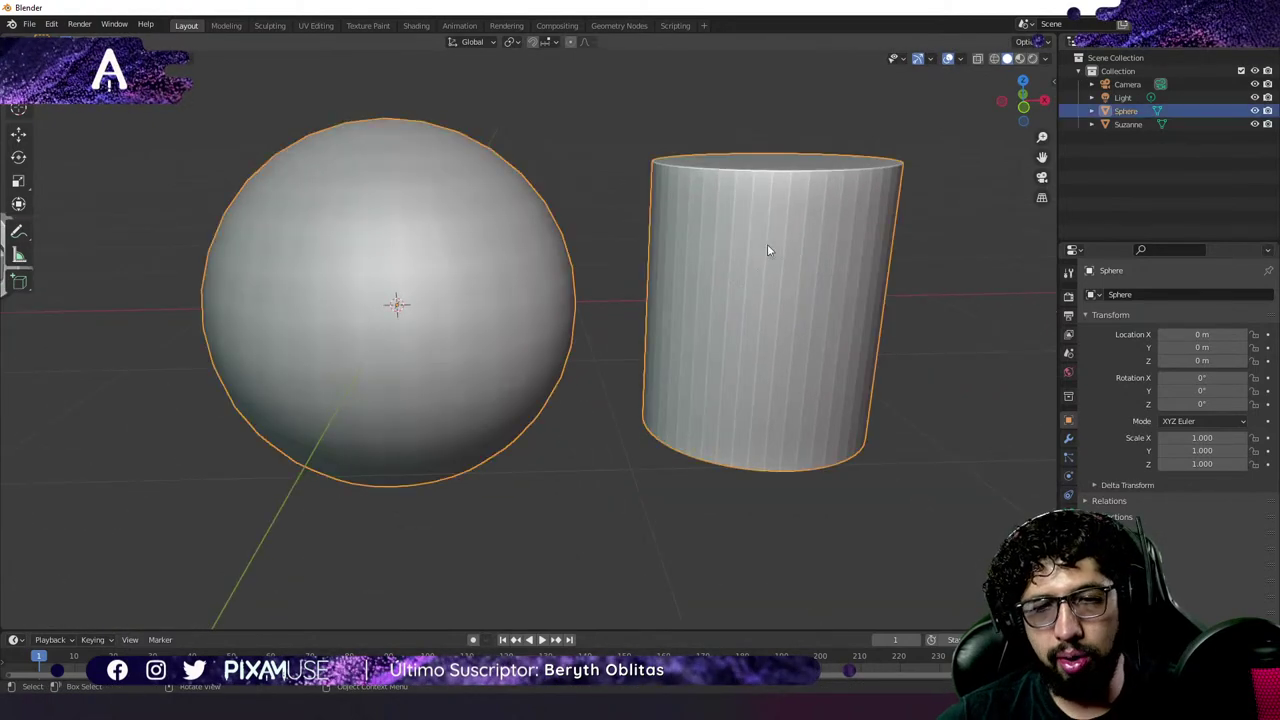
# In Edit Mode with X-ray on, box-select all of the cylinder's vertices.
pyautogui.press('Tab')
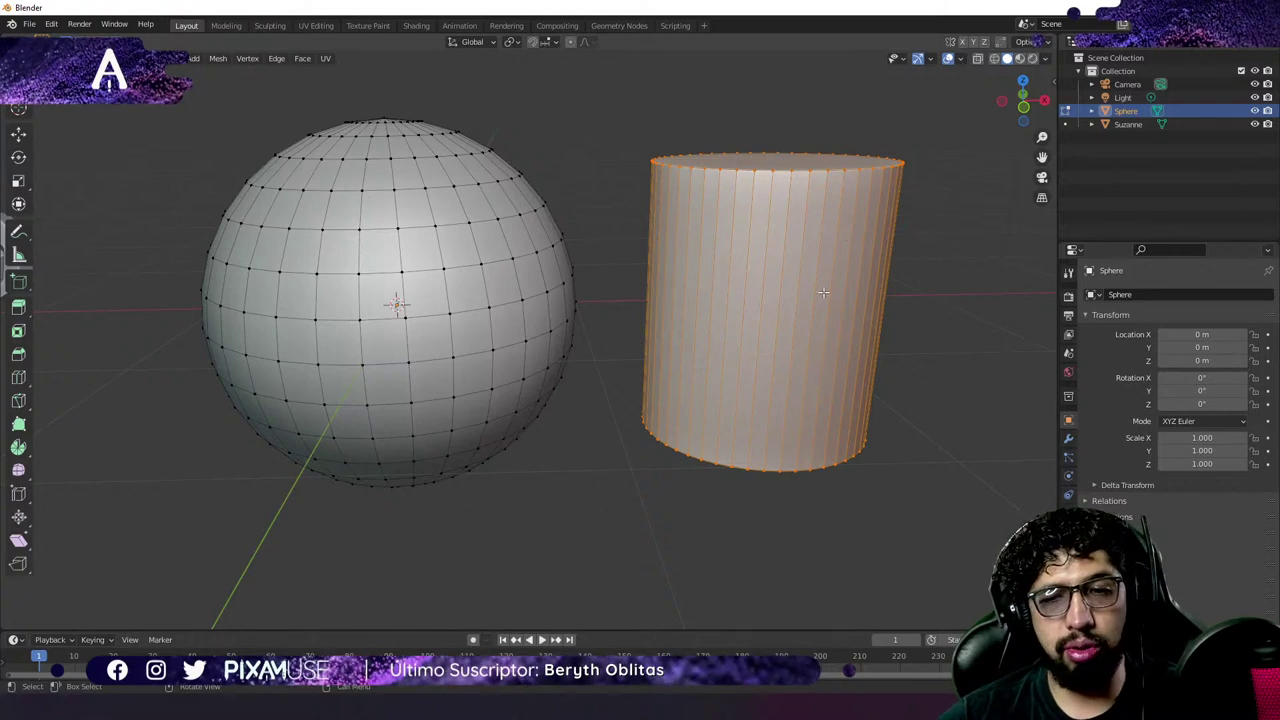
pyautogui.press('Tab')
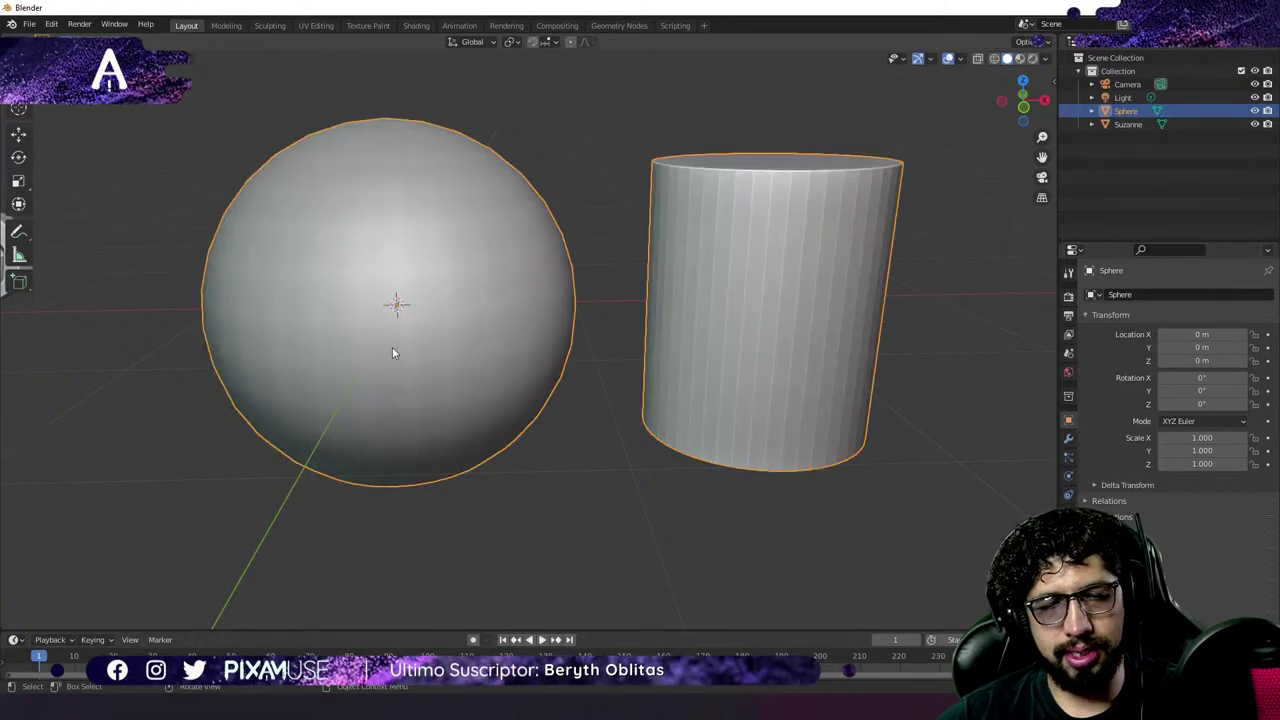
pyautogui.scroll(-5, 392, 352)
pyautogui.scroll(4, 505, 332)
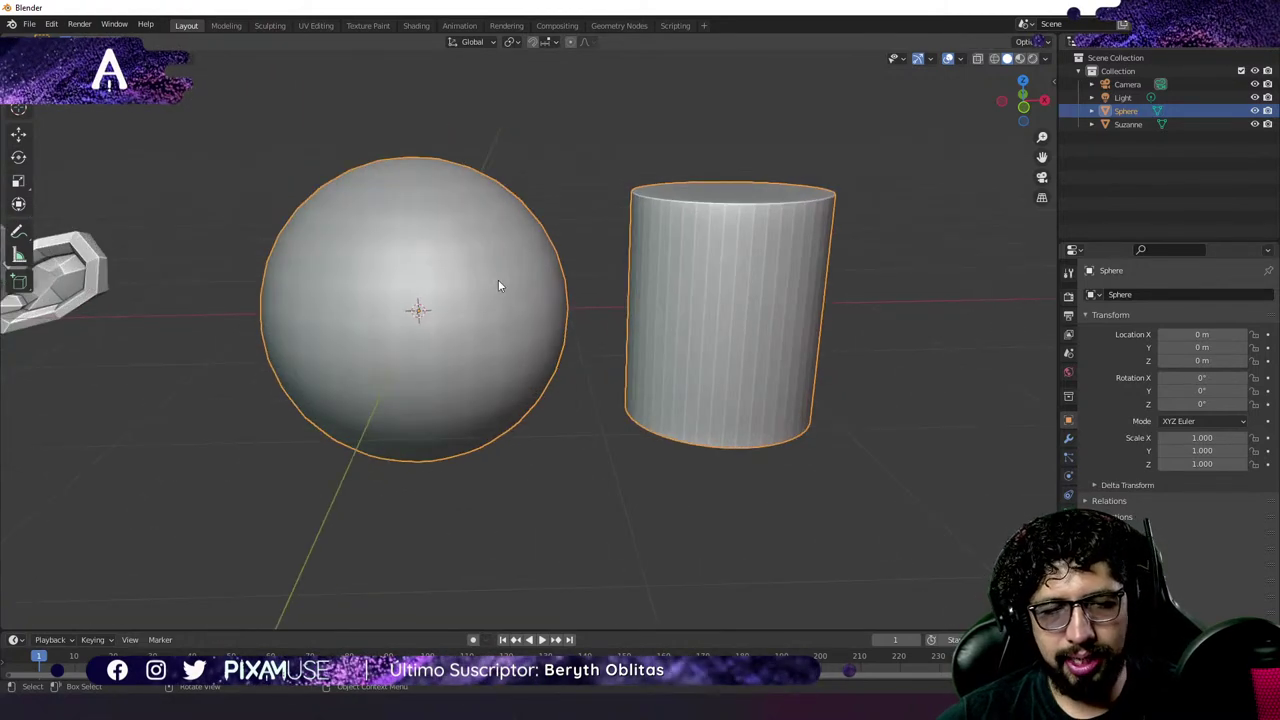
pyautogui.press('Tab')
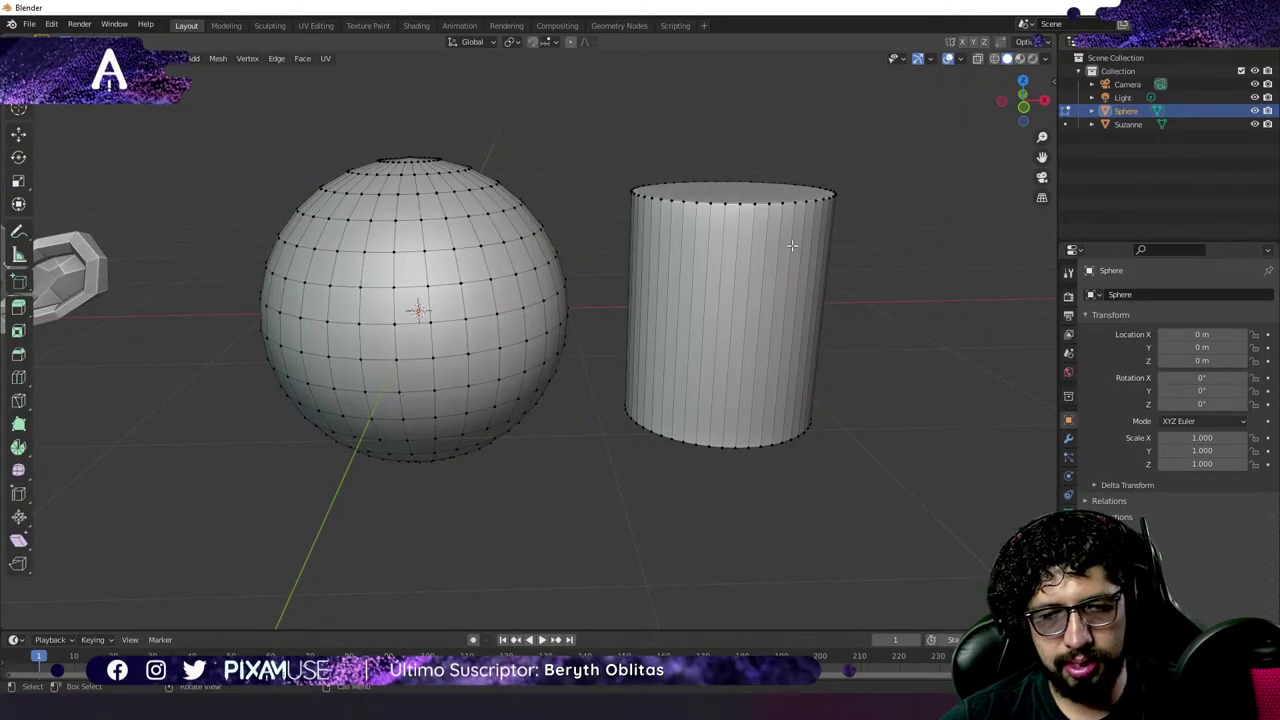
pyautogui.click(978, 58)
pyautogui.moveTo(614, 146); pyautogui.dragTo(896, 516)
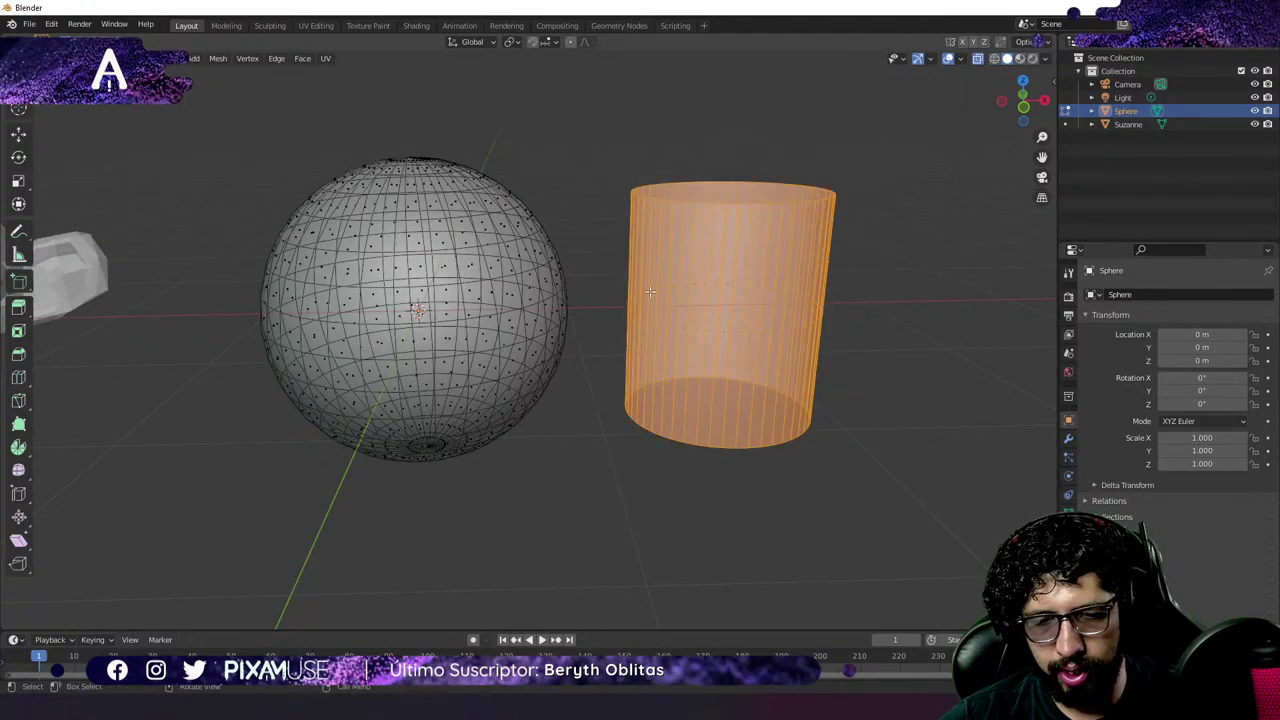
# Apply Shade Smooth to the cylinder's faces and return to Object Mode.
pyautogui.hotkey('alt', 'z')
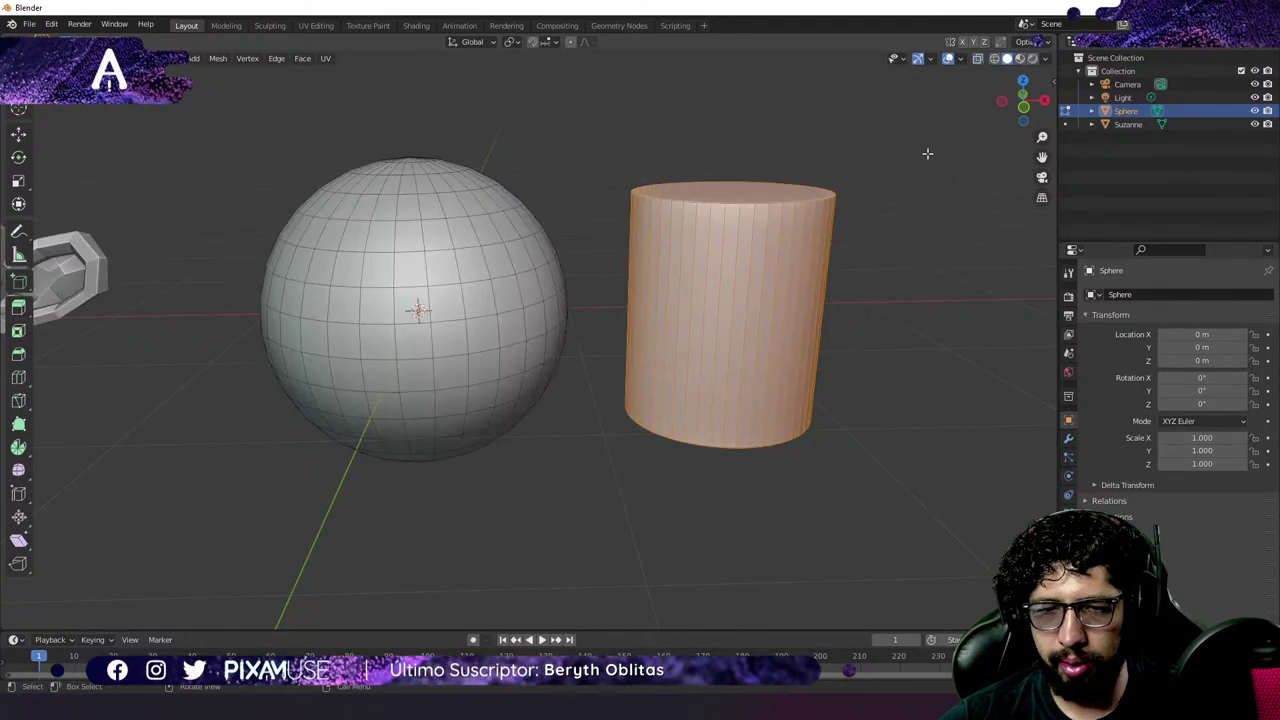
pyautogui.rightClick(693, 267)
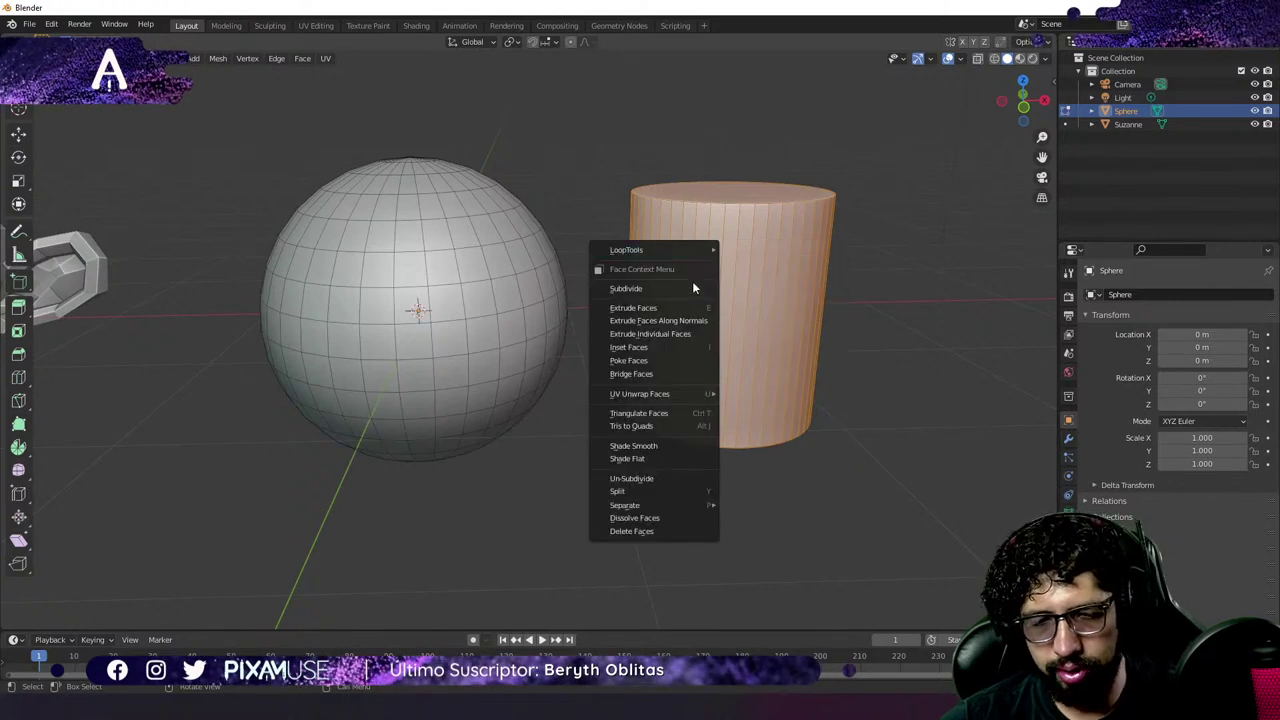
pyautogui.click(645, 447)
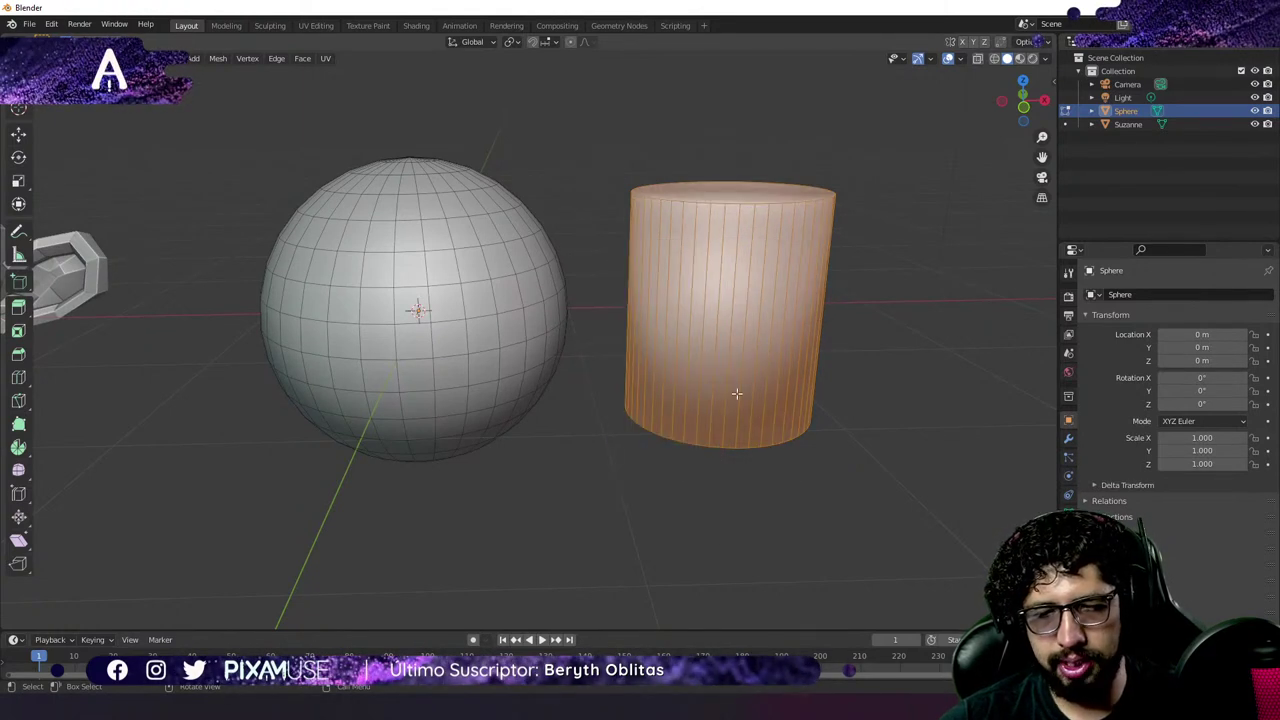
pyautogui.press('Tab')
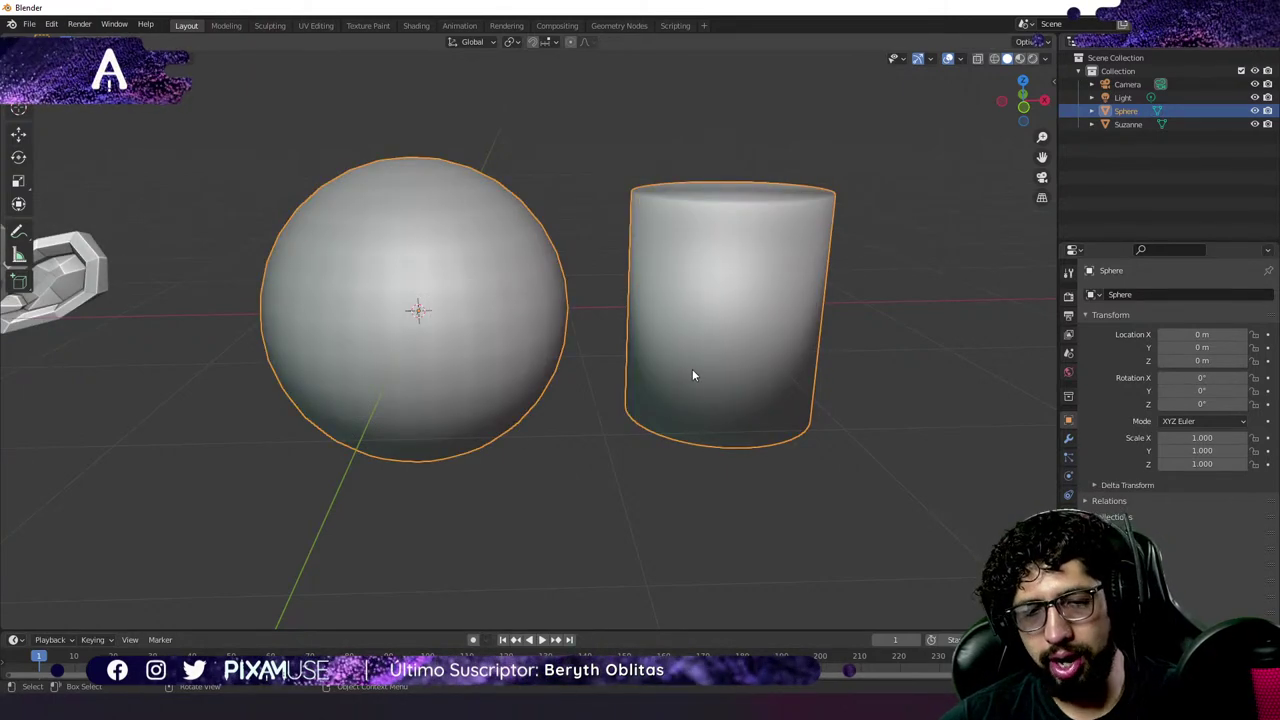
pyautogui.scroll(-5, 744, 325)
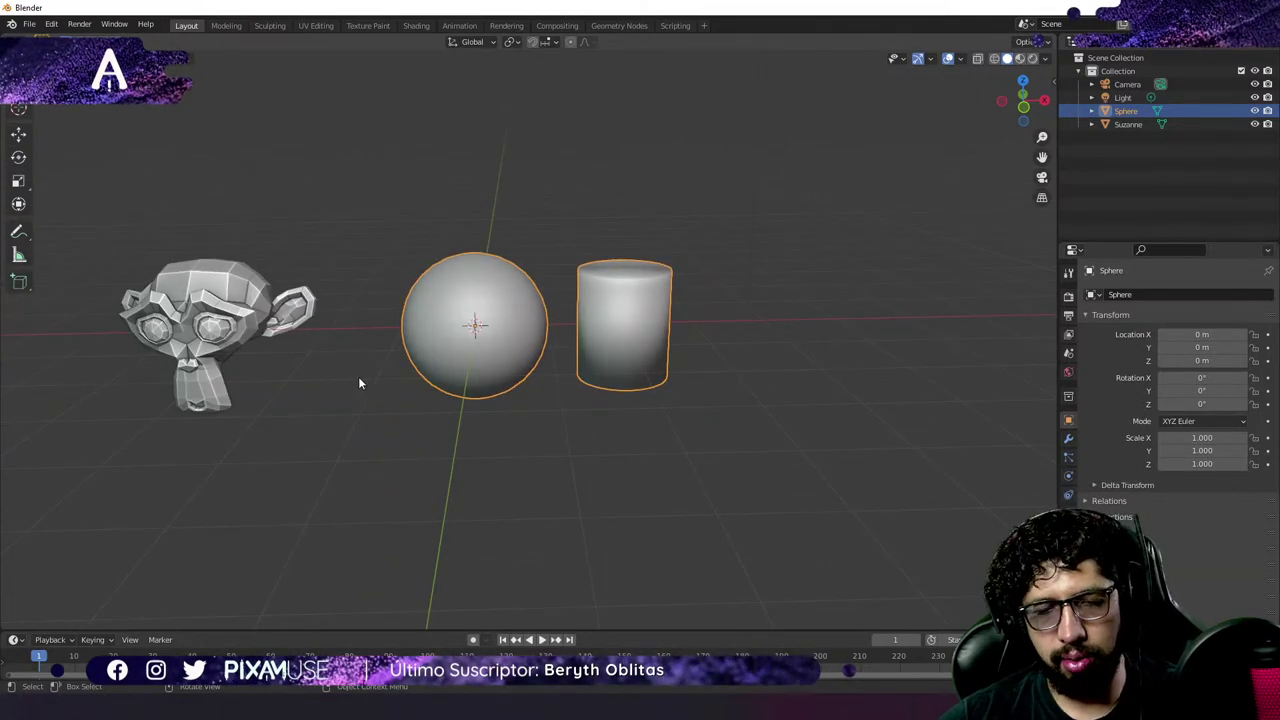
# Select all objects (Suzanne, sphere, cylinder, camera, light) and delete them.
pyautogui.moveTo(360, 383); pyautogui.dragTo(786, 313, button='middle')
pyautogui.moveTo(852, 228); pyautogui.dragTo(171, 488)
pyautogui.hotkey('alt', 'a')
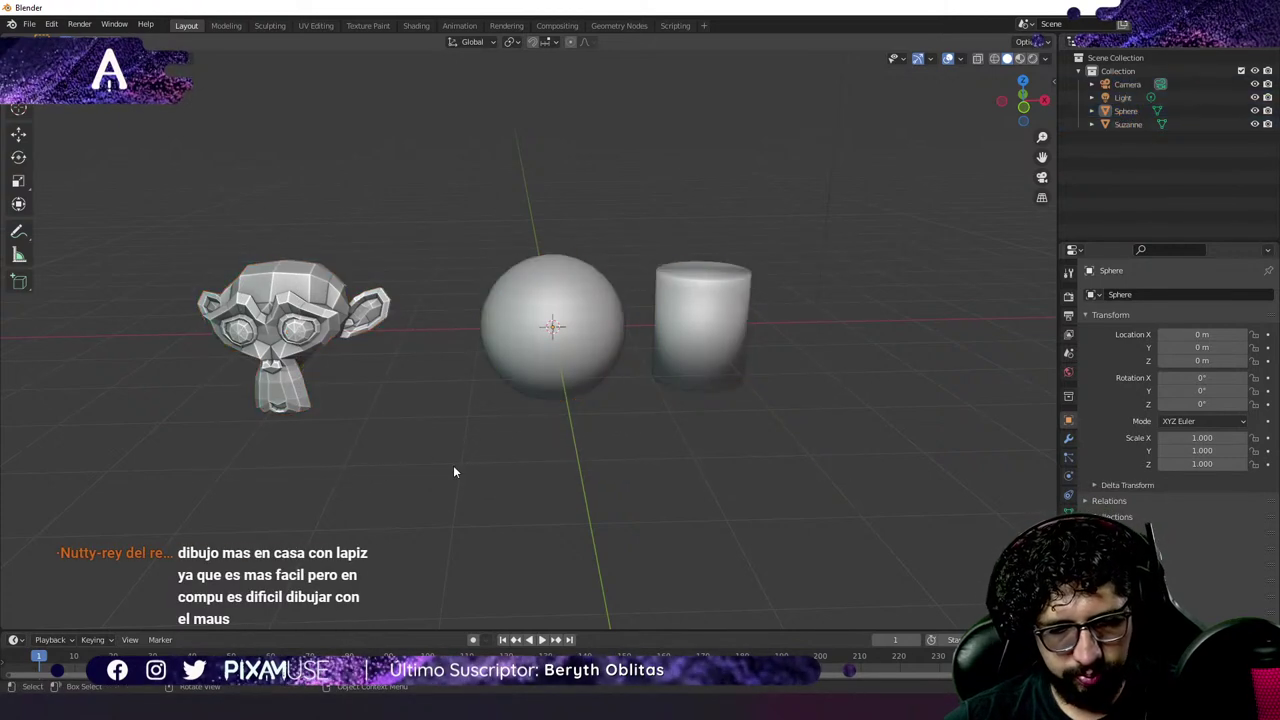
pyautogui.press('a')
pyautogui.press('x')
pyautogui.click(455, 467)
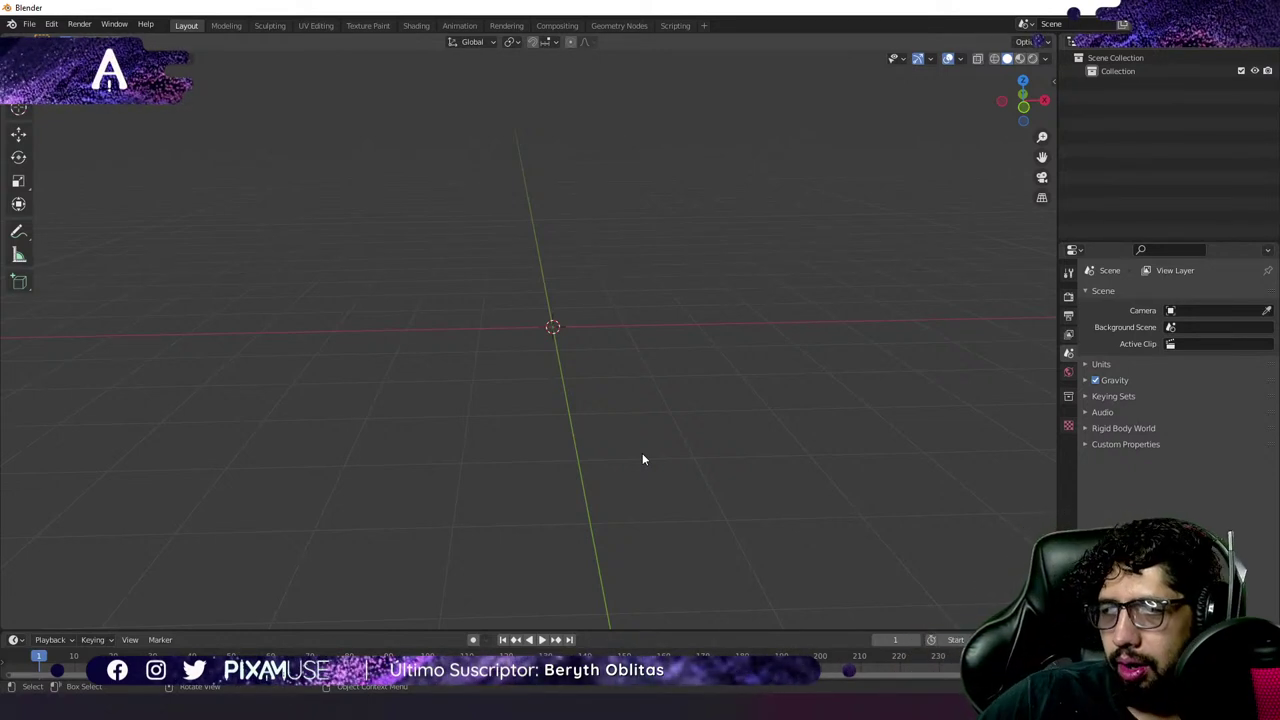
# Add a cube mesh at the scene origin.
pyautogui.hotkey('shift', 'a')
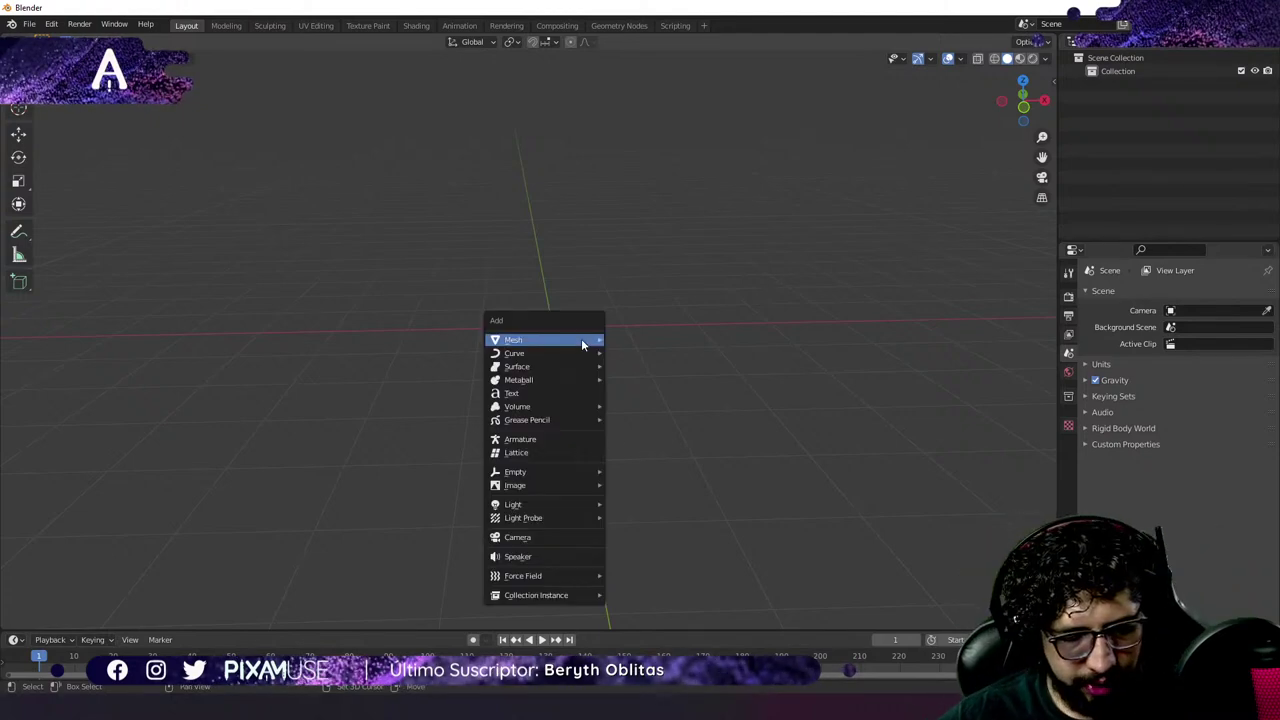
pyautogui.moveTo(584, 342)
pyautogui.click(638, 352)
pyautogui.scroll(2, 479, 302)
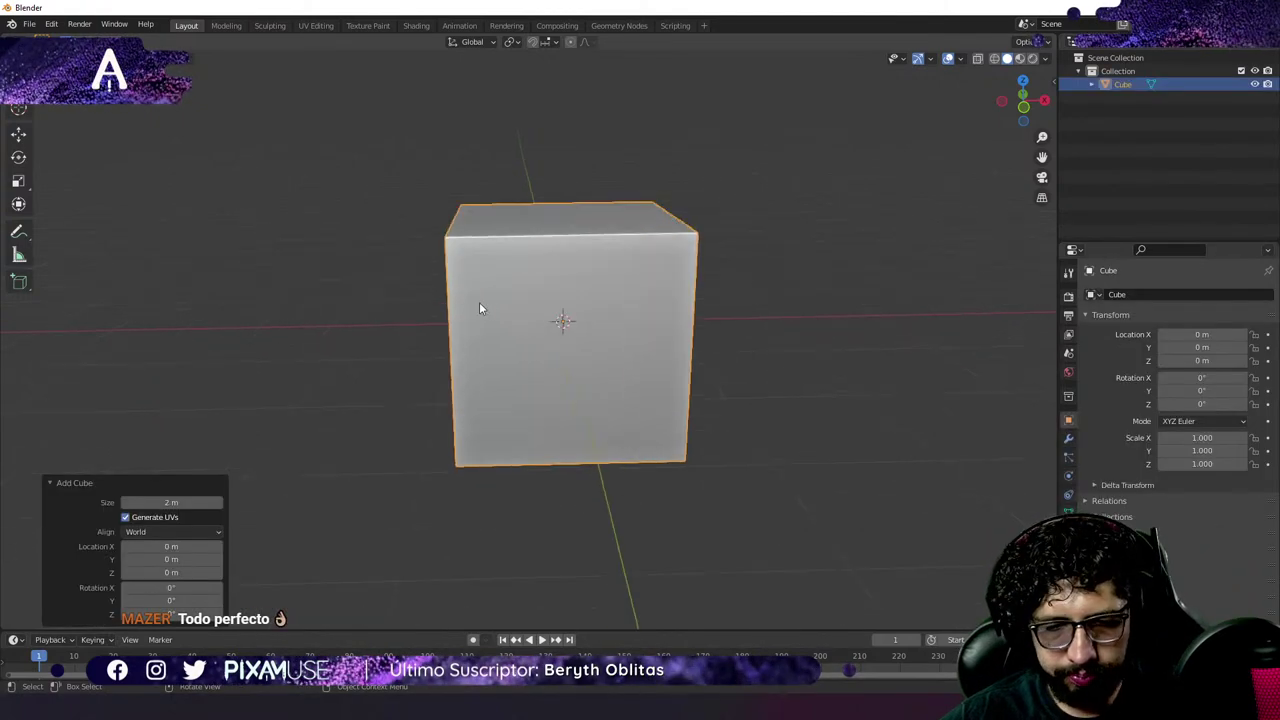
pyautogui.moveTo(479, 302); pyautogui.dragTo(520, 322, button='middle')
pyautogui.click(598, 307)
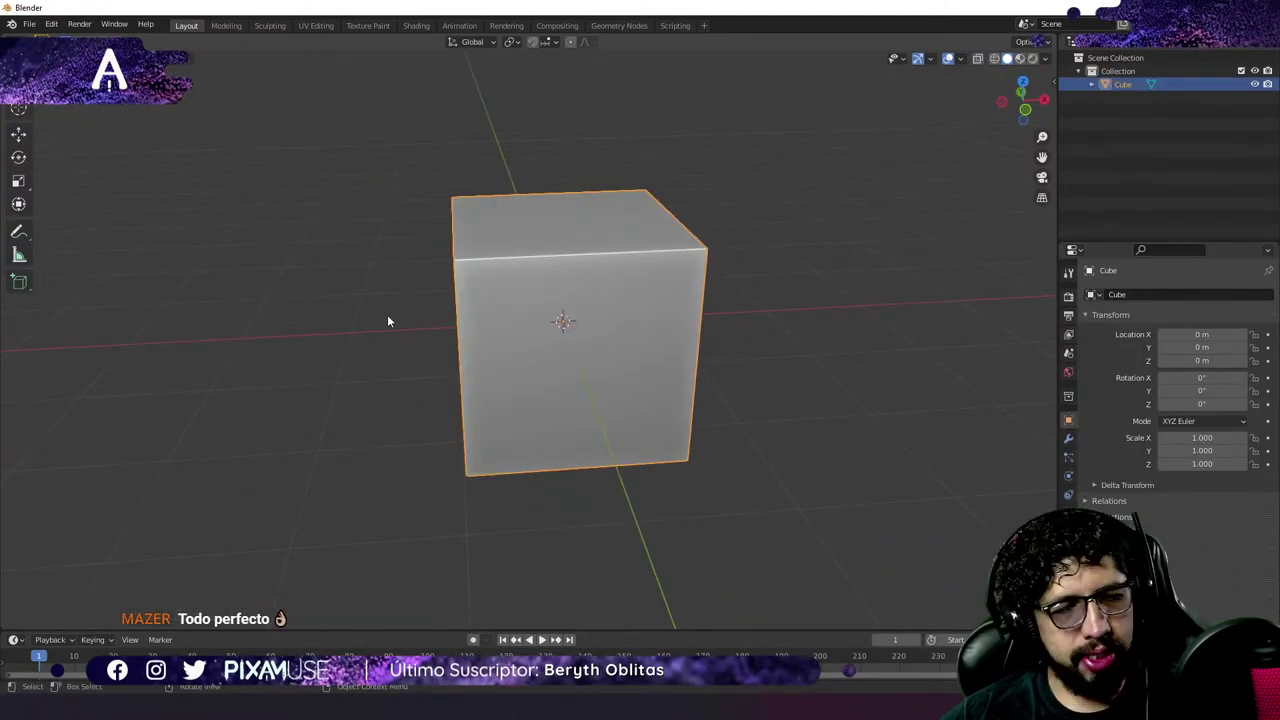
# Try the Move, Rotate, Scale and Transform tools in the toolbar.
pyautogui.click(18, 135)
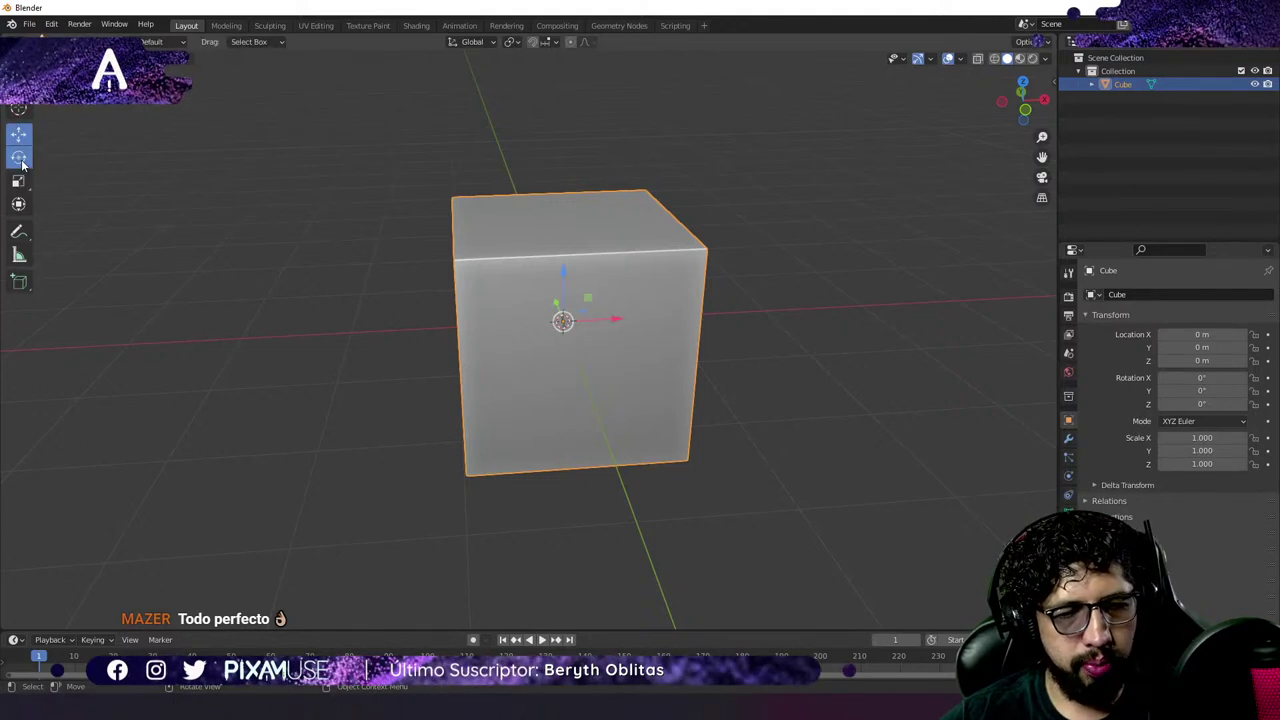
pyautogui.click(19, 159)
pyautogui.click(19, 182)
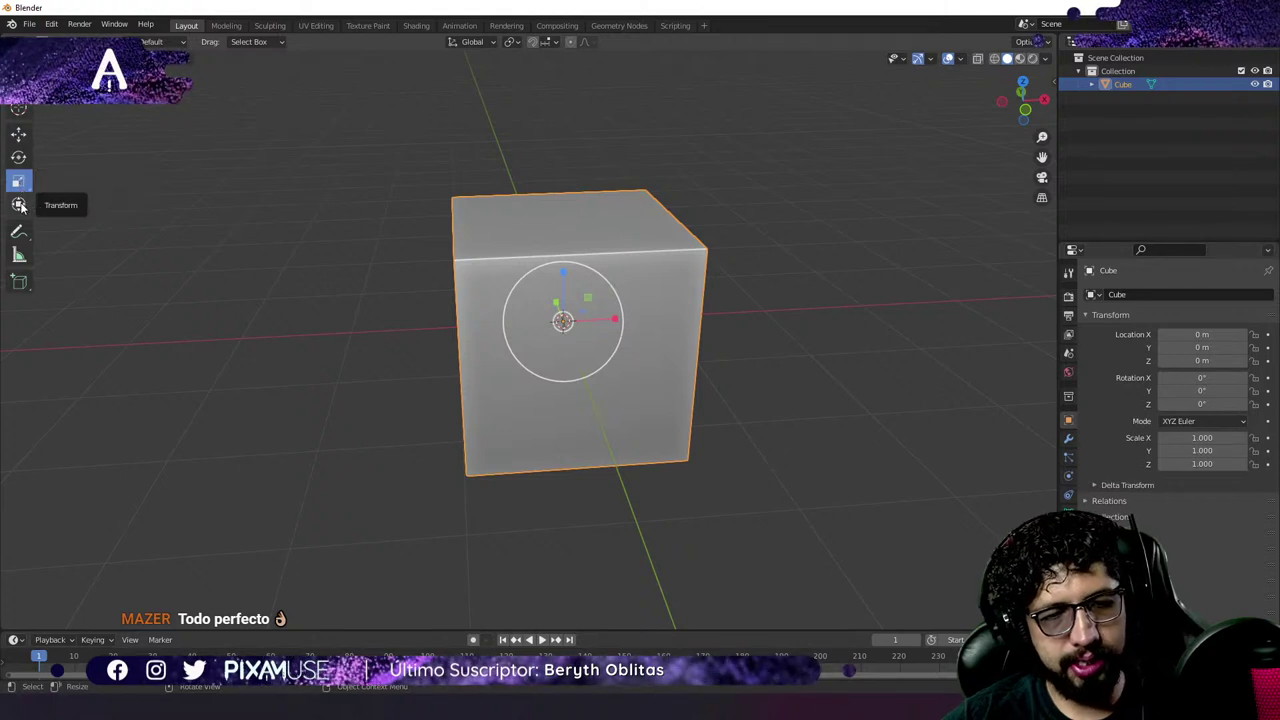
pyautogui.click(20, 200)
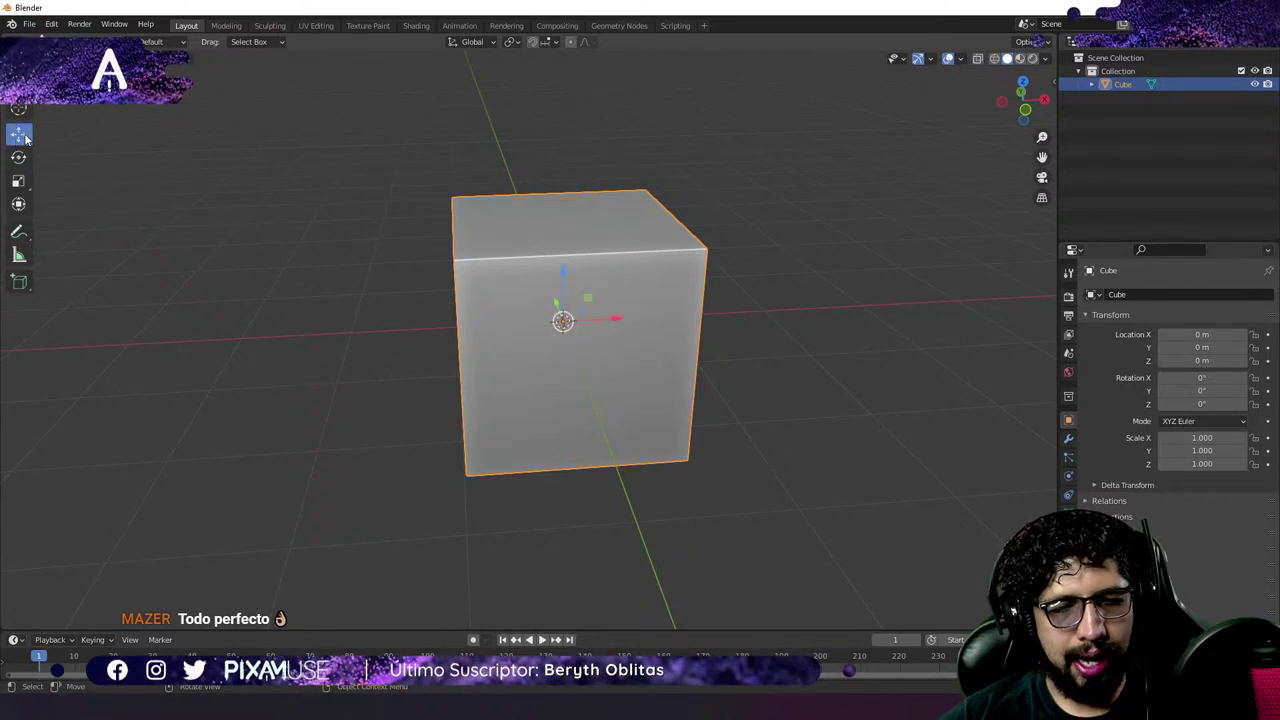
# Drag the cube along X to 0.74952 m, then undo back to the origin.
pyautogui.moveTo(612, 316); pyautogui.dragTo(599, 349, button='middle')
pyautogui.moveTo(599, 355)
pyautogui.mouseDown()
pyautogui.moveTo(540, 345)
pyautogui.moveTo(586, 380)
pyautogui.moveTo(463, 328)
pyautogui.moveTo(608, 351)
pyautogui.moveTo(545, 337)
pyautogui.moveTo(629, 382)
pyautogui.moveTo(606, 359)
pyautogui.mouseUp()
pyautogui.click(610, 353)
pyautogui.click(606, 357)
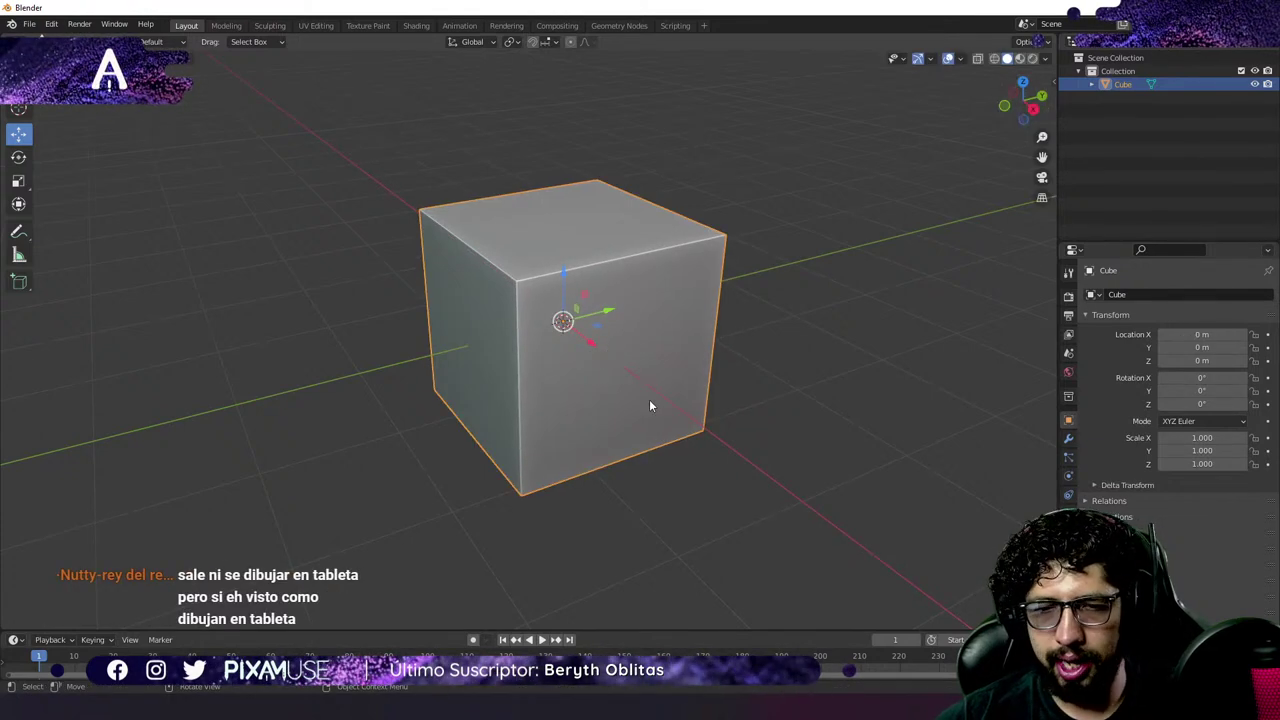
pyautogui.moveTo(591, 345); pyautogui.dragTo(730, 427)
pyautogui.hotkey('ctrl', 'z')
pyautogui.hotkey('ctrl', 'z')
pyautogui.hotkey('ctrl', 'z')
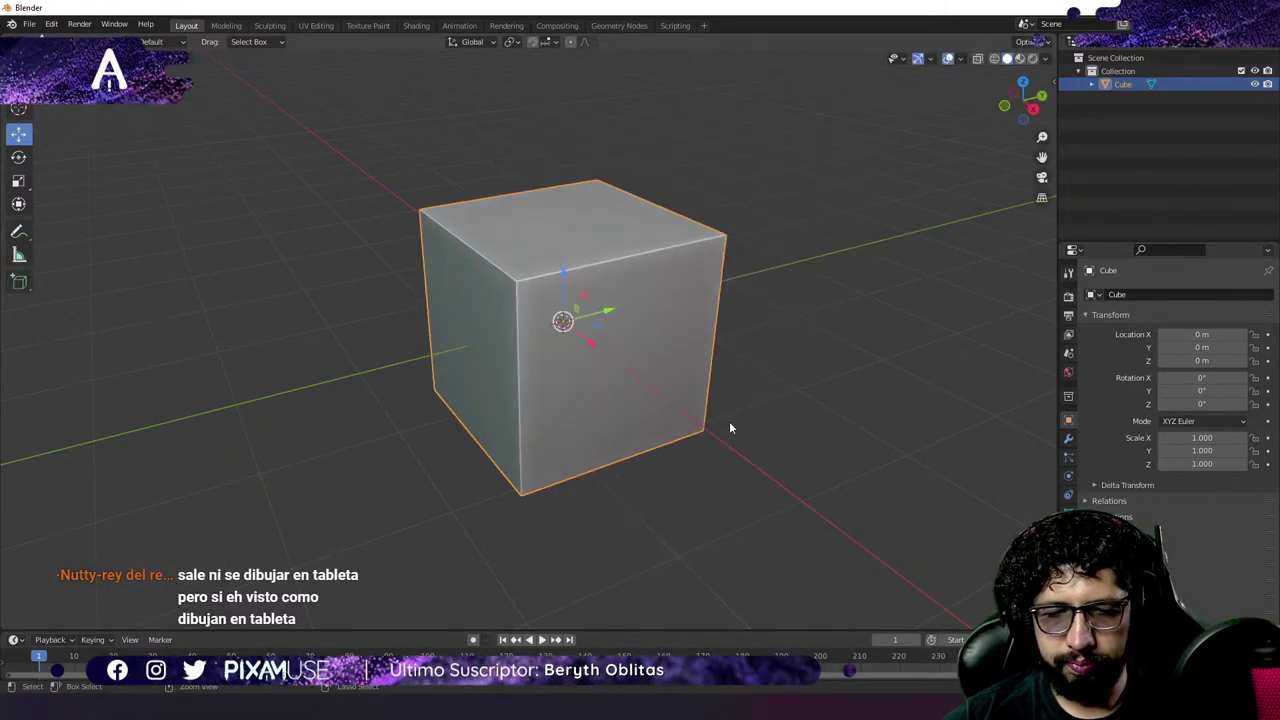
# Rotate the cube about X with the Rotate gizmo, then undo to 0°.
pyautogui.click(20, 158)
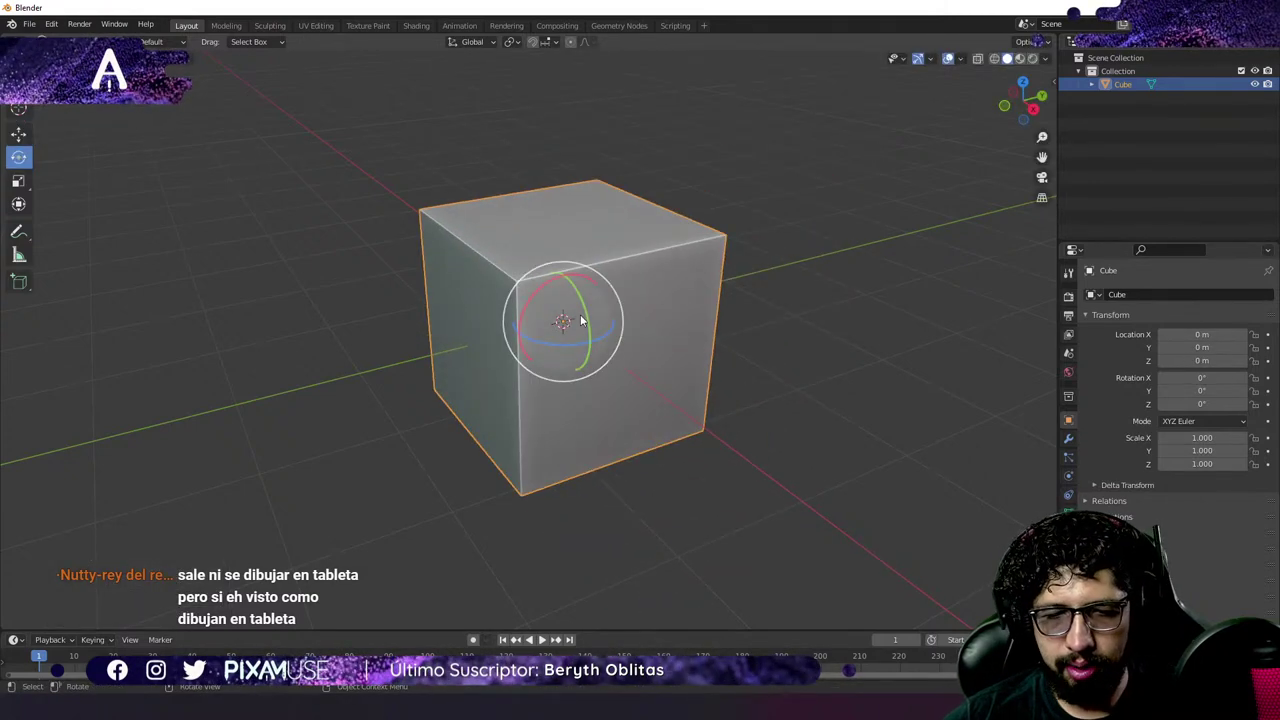
pyautogui.moveTo(542, 284); pyautogui.dragTo(563, 408)
pyautogui.hotkey('ctrl', 'z')
pyautogui.hotkey('ctrl', 'z')
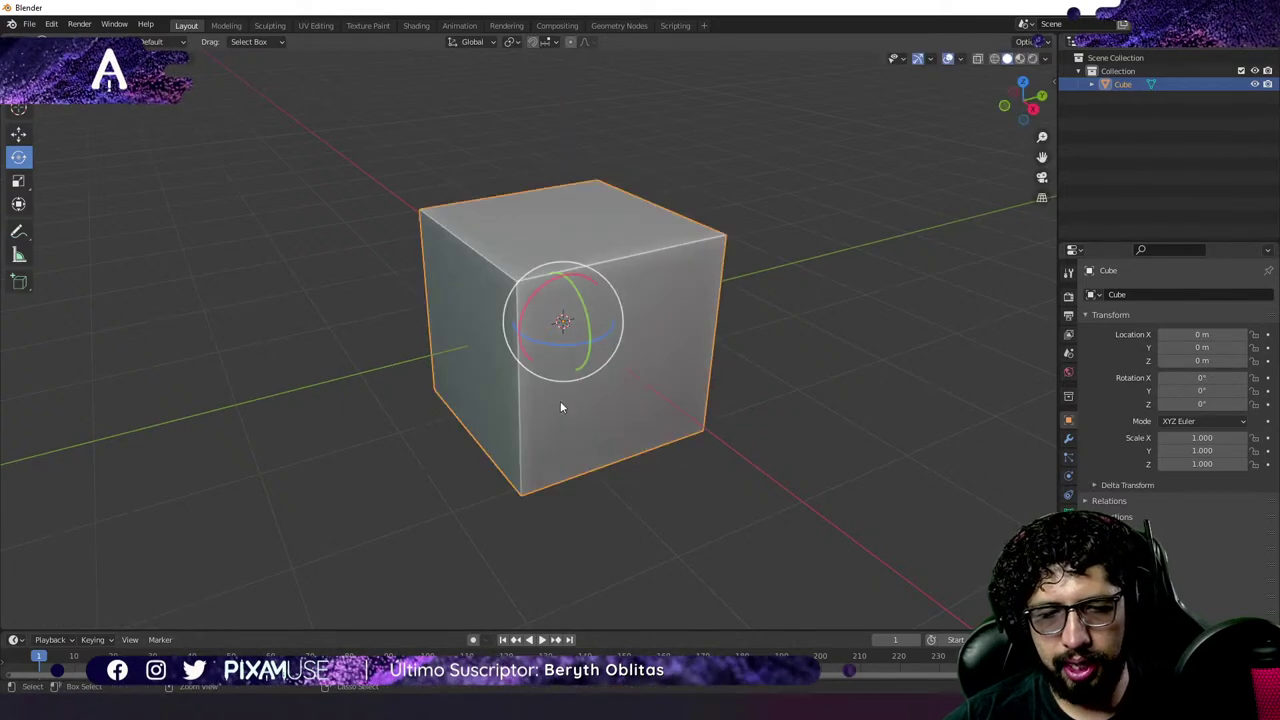
# Move the cube with the Move gizmo's axes and planes, undoing each, ending at X 0.023213, Z 0.20305.
pyautogui.click(18, 134)
pyautogui.moveTo(445, 310); pyautogui.dragTo(588, 360, button='middle')
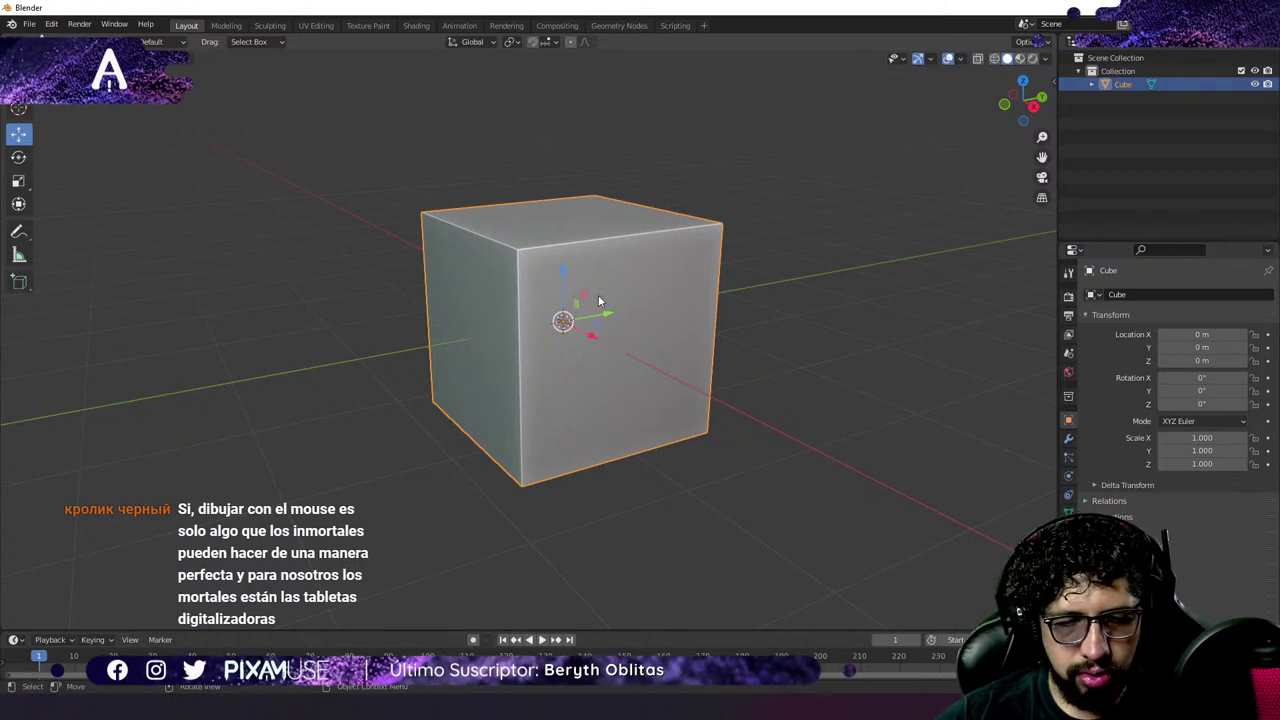
pyautogui.moveTo(574, 342)
pyautogui.mouseDown(button='middle')
pyautogui.moveTo(574, 363)
pyautogui.moveTo(577, 337)
pyautogui.mouseUp(button='middle')
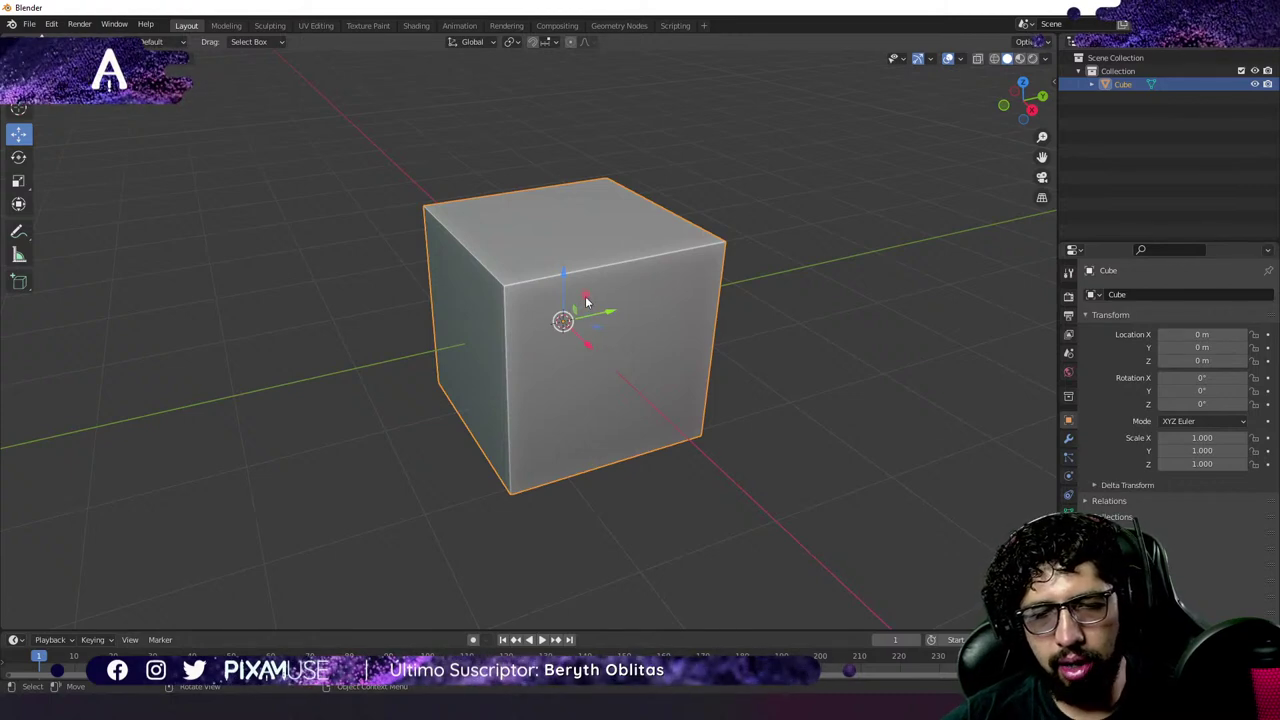
pyautogui.moveTo(586, 301); pyautogui.dragTo(504, 318)
pyautogui.hotkey('ctrl', 'z')
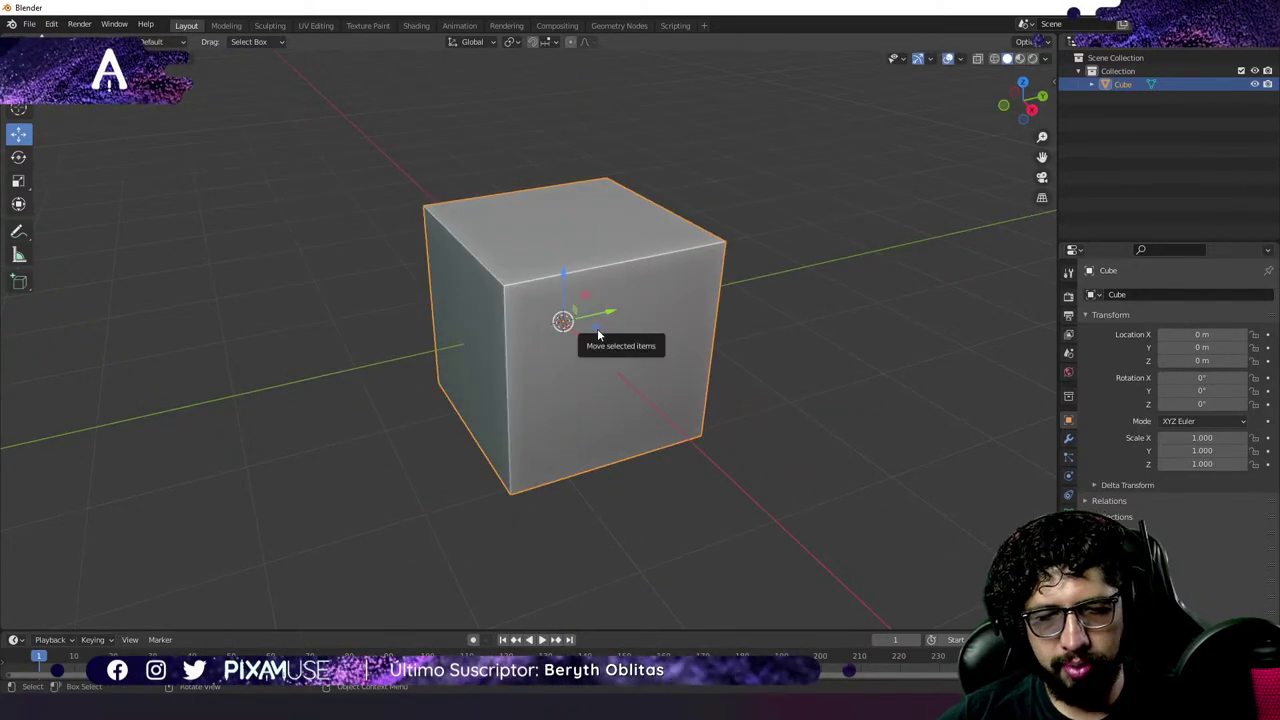
pyautogui.moveTo(598, 335); pyautogui.dragTo(613, 398)
pyautogui.hotkey('ctrl', 'z')
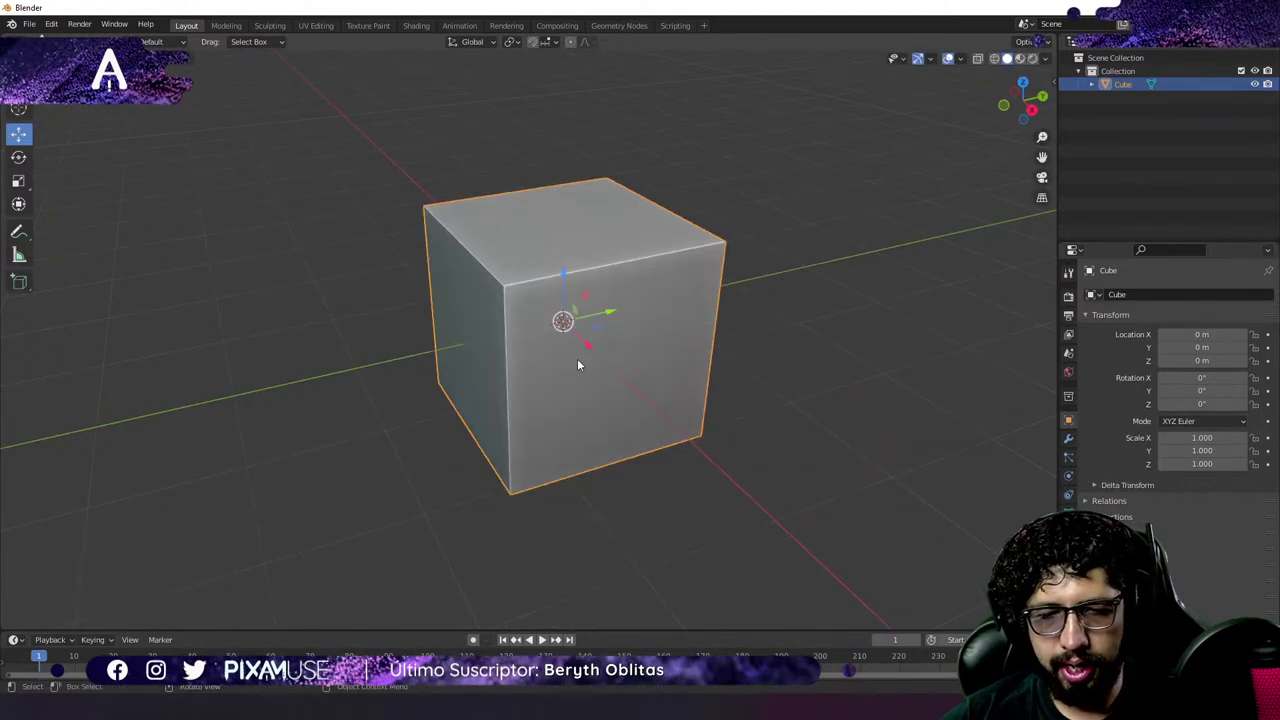
pyautogui.moveTo(563, 314); pyautogui.dragTo(603, 334)
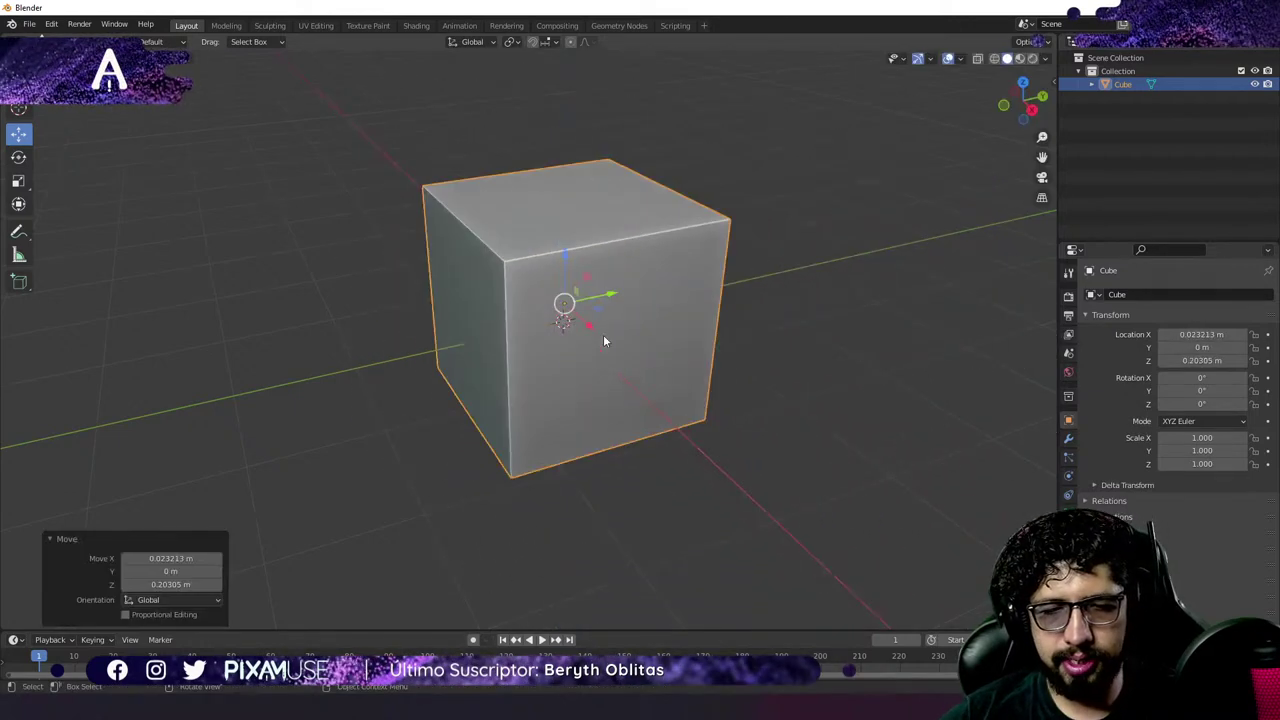
# Return the cube to the origin, then rotate it about X and undo.
pyautogui.hotkey('ctrl', 'z')
pyautogui.click(18, 157)
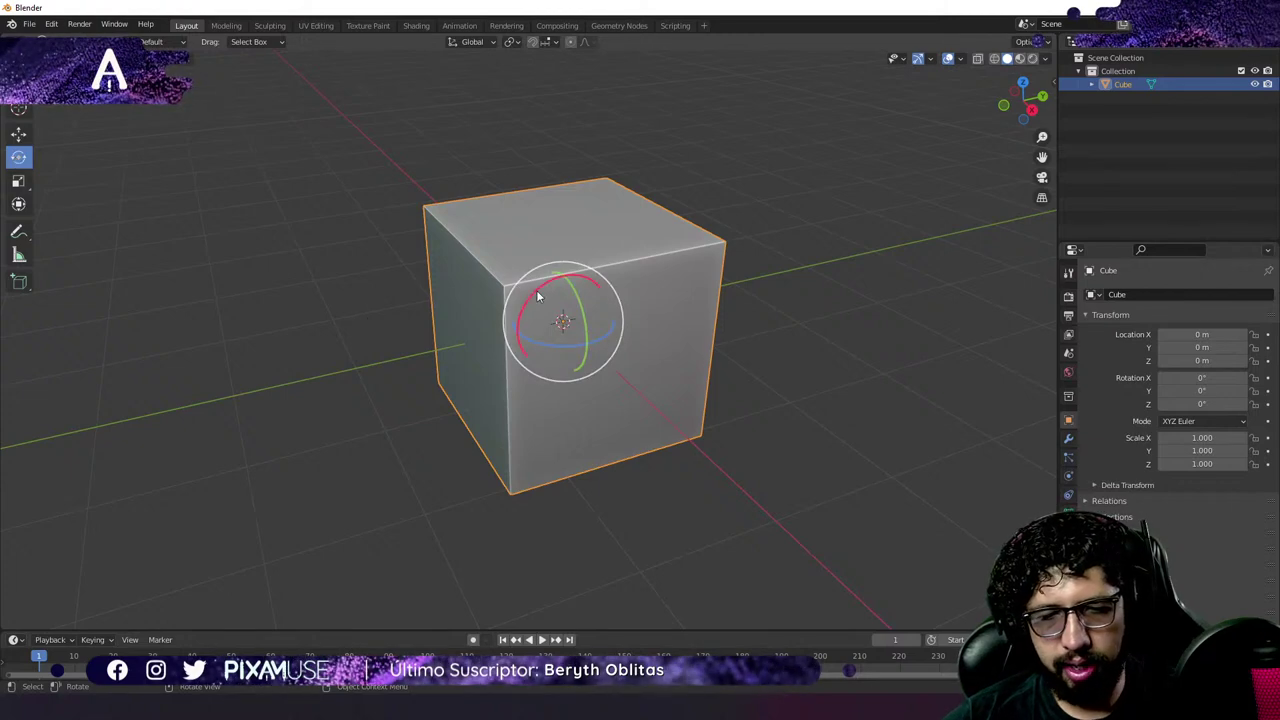
pyautogui.moveTo(536, 290); pyautogui.dragTo(574, 334)
pyautogui.hotkey('ctrl', 'z')
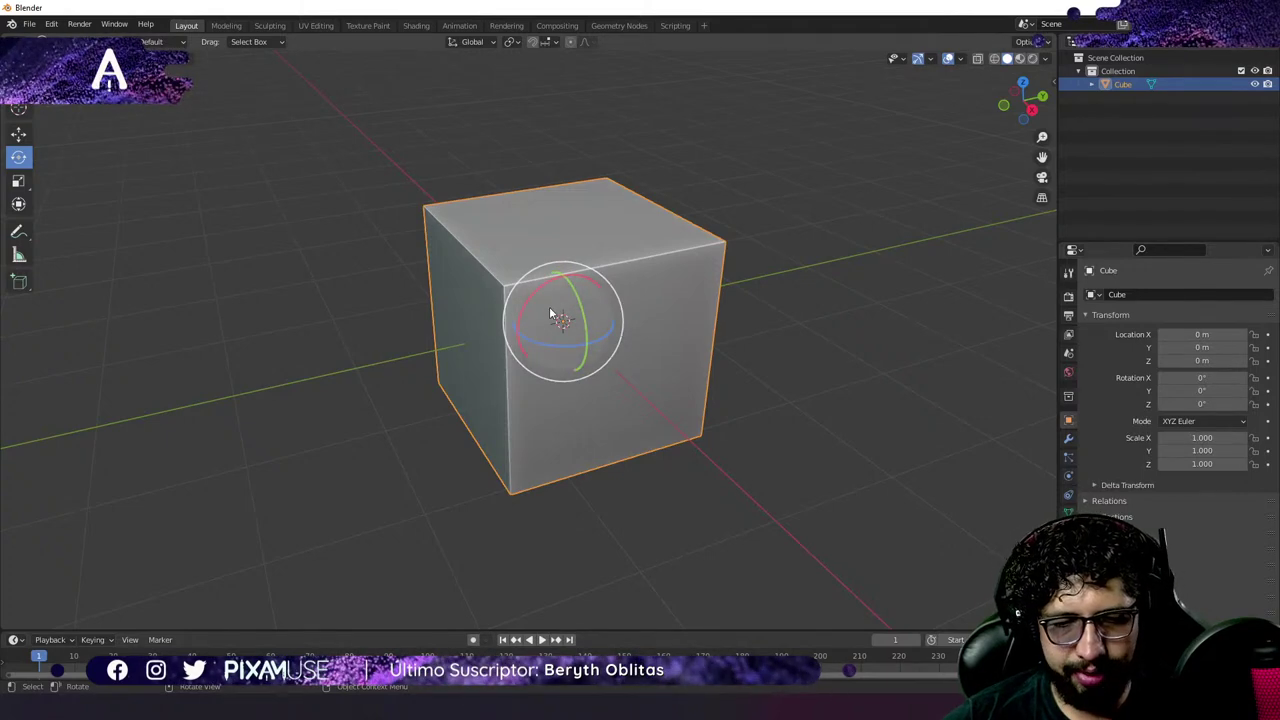
# Freely tumble the cube with the trackball, resetting rotation to 0° after each try.
pyautogui.moveTo(553, 307); pyautogui.dragTo(676, 412)
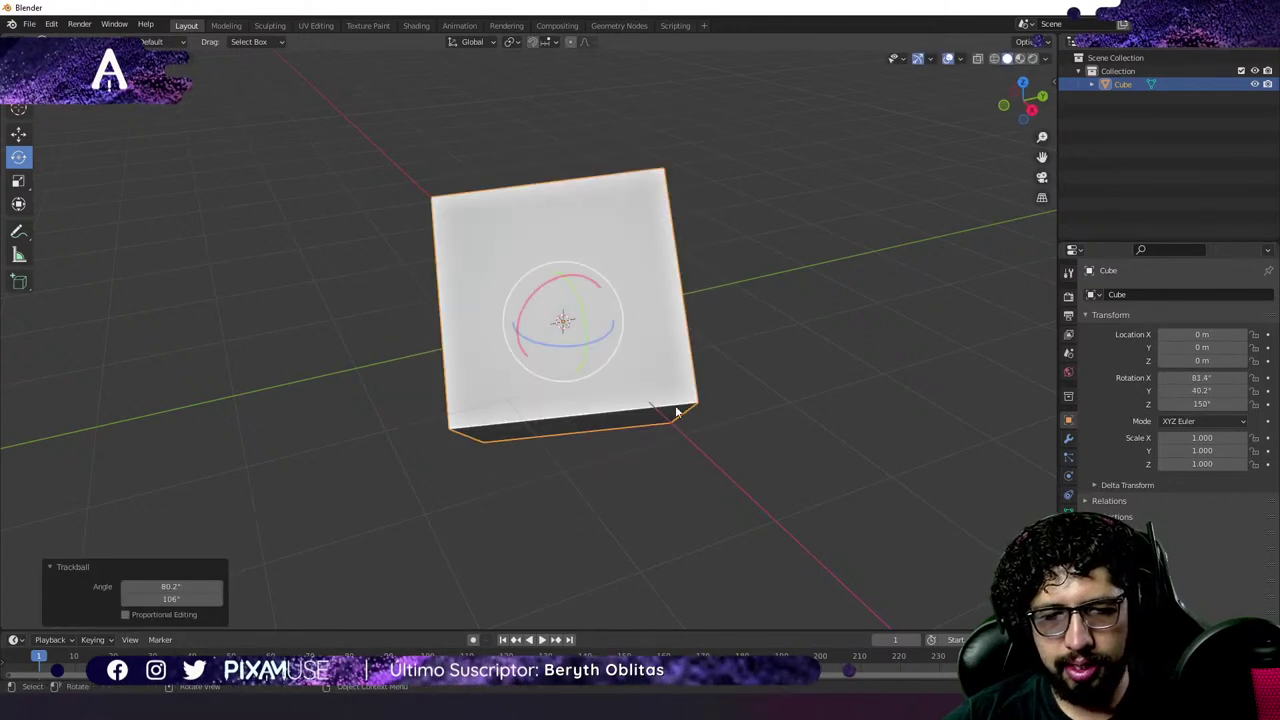
pyautogui.hotkey('alt', 'r')
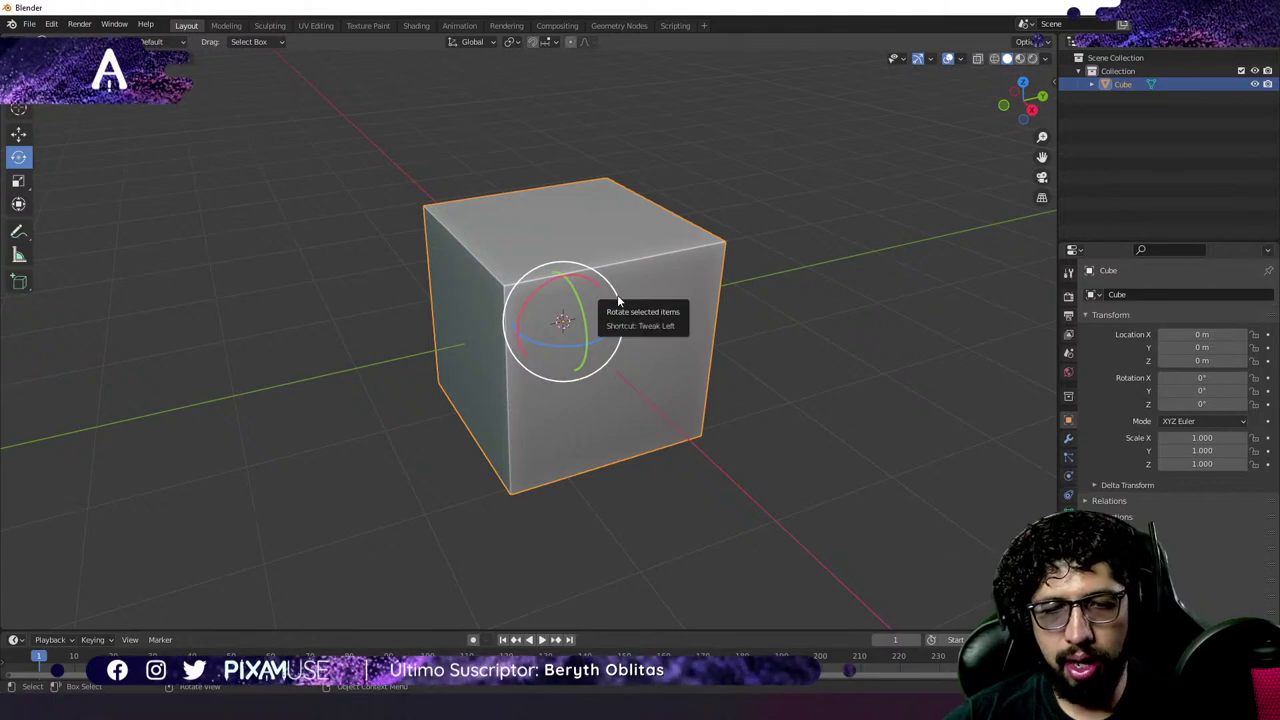
pyautogui.moveTo(617, 294); pyautogui.dragTo(755, 402)
pyautogui.hotkey('ctrl', 'z')
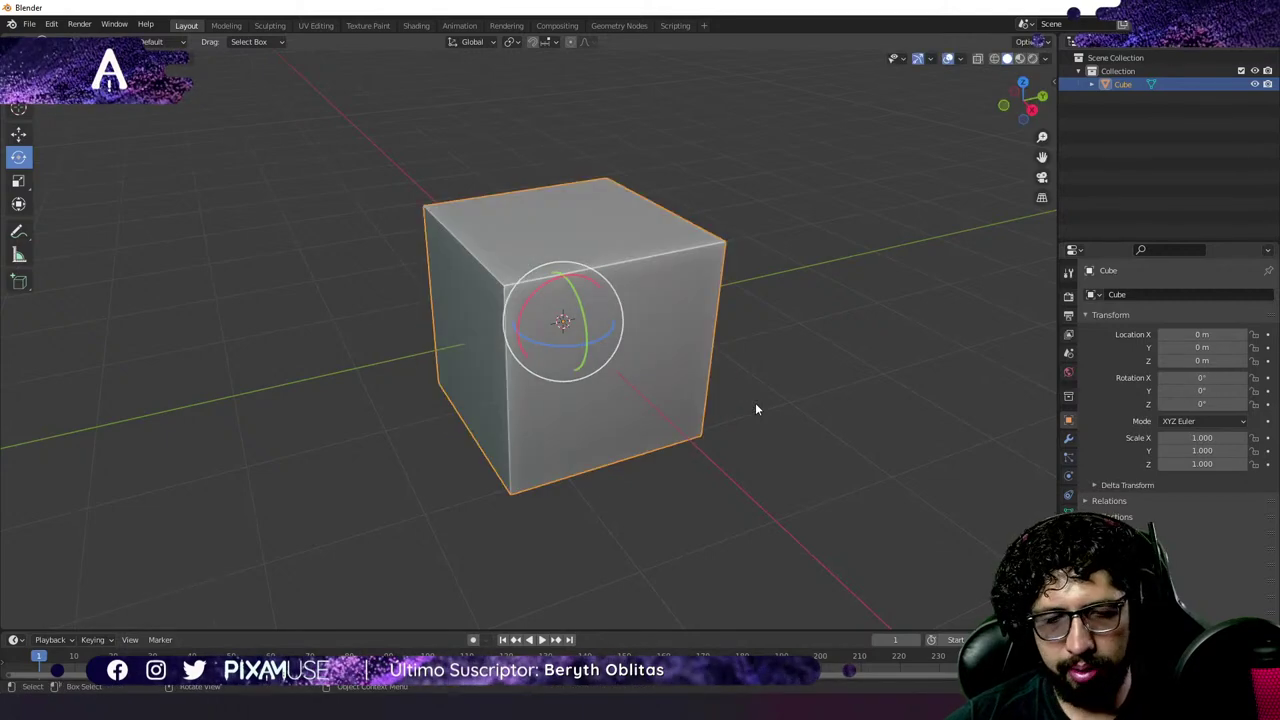
pyautogui.moveTo(677, 349)
pyautogui.mouseDown(button='middle')
pyautogui.moveTo(723, 366)
pyautogui.moveTo(768, 357)
pyautogui.moveTo(686, 334)
pyautogui.mouseUp(button='middle')
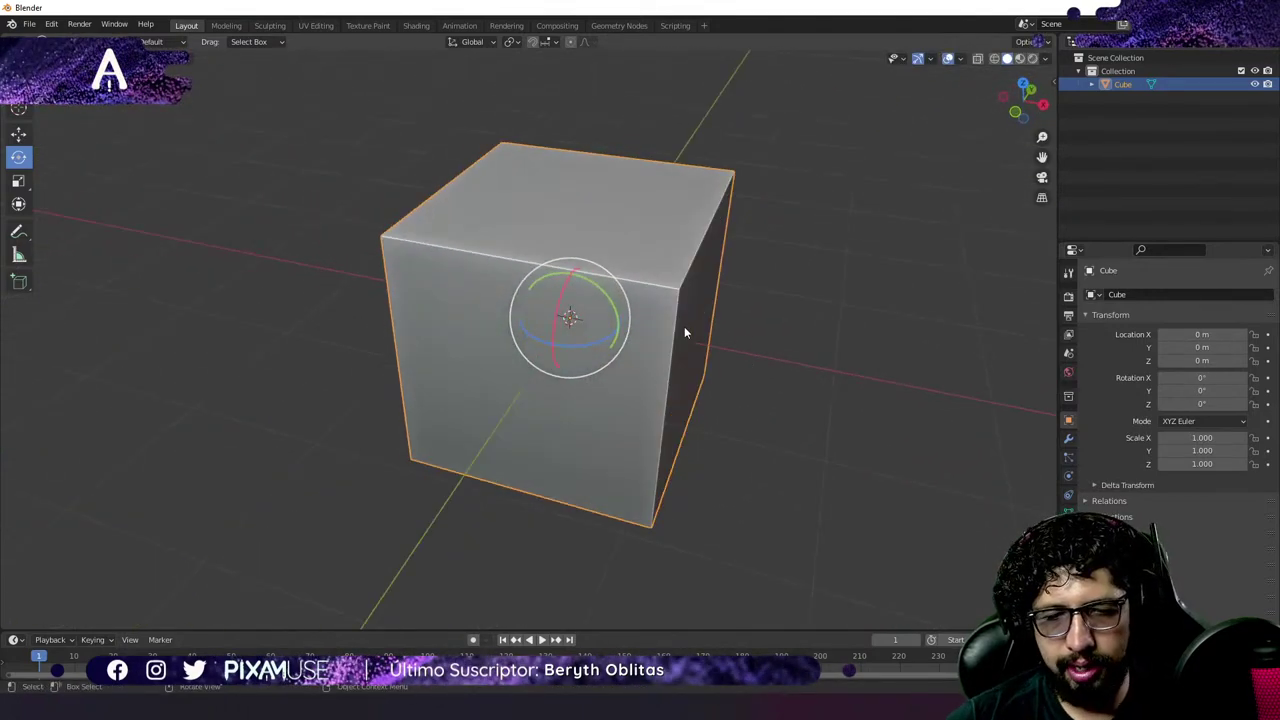
pyautogui.moveTo(629, 329); pyautogui.dragTo(643, 365)
pyautogui.hotkey('alt', 'r')
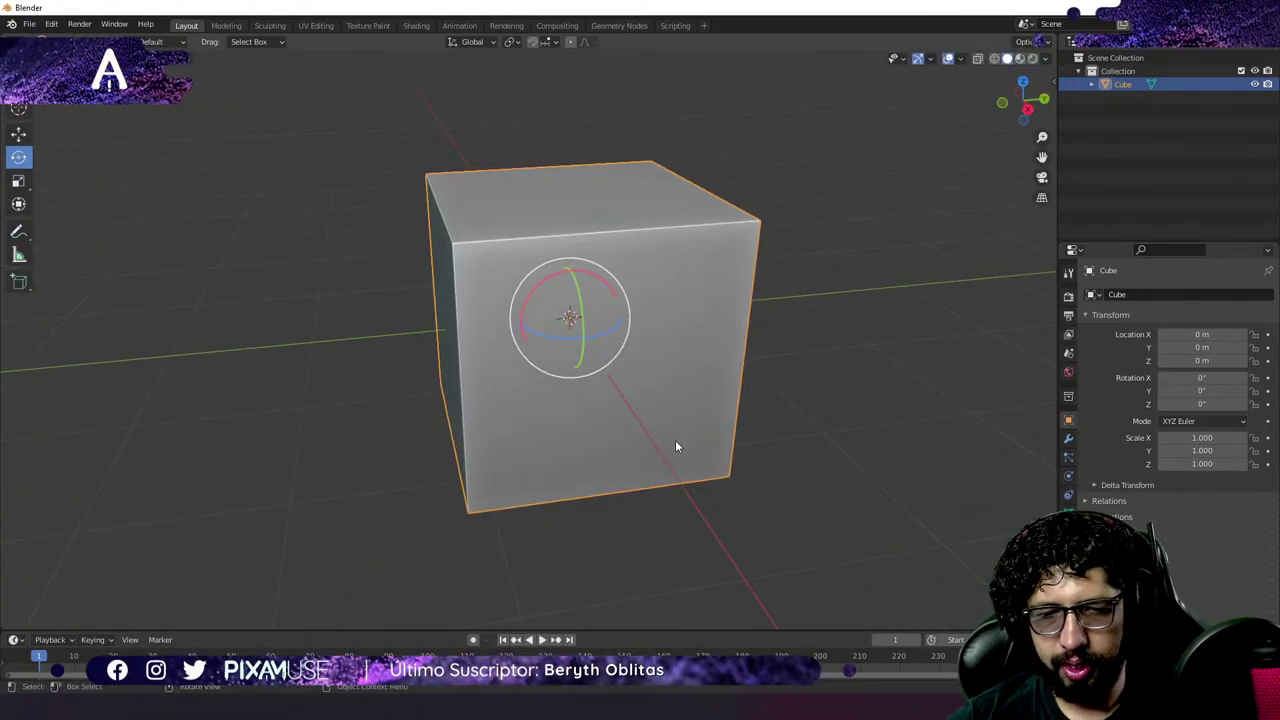
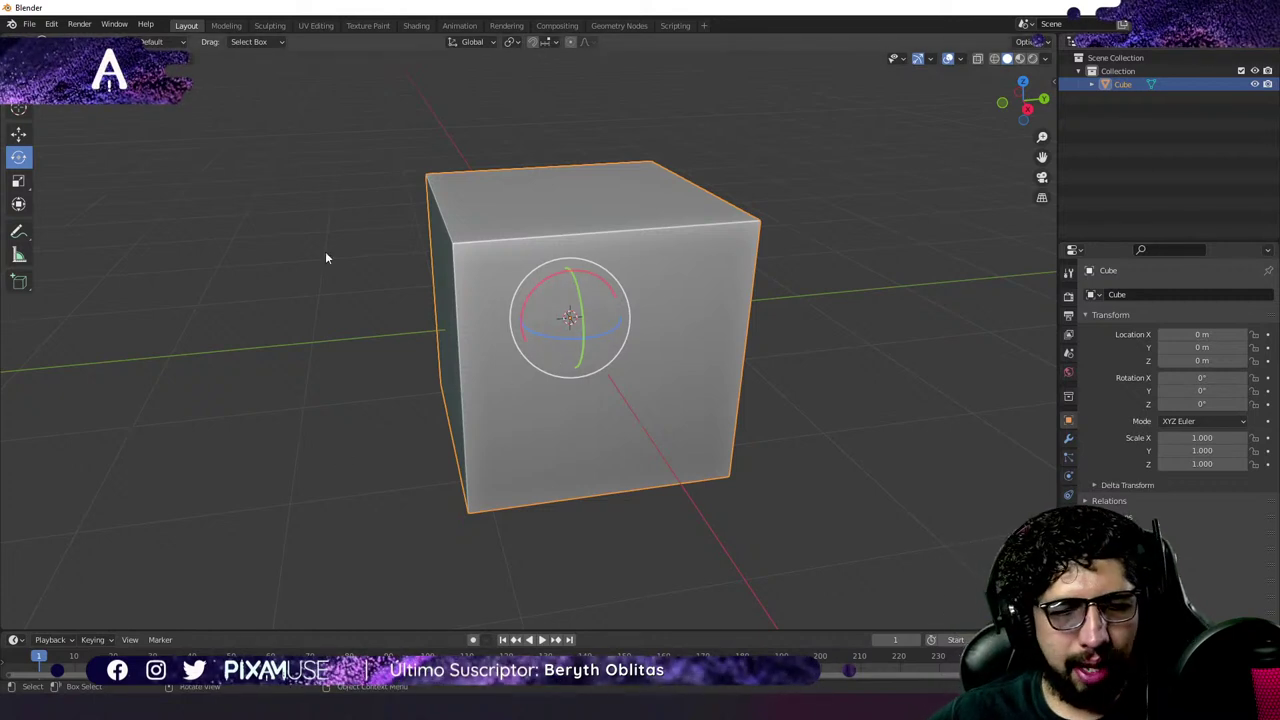
# Activate the Scale tool so the default cube shows the scale gizmo.
pyautogui.click(22, 180)
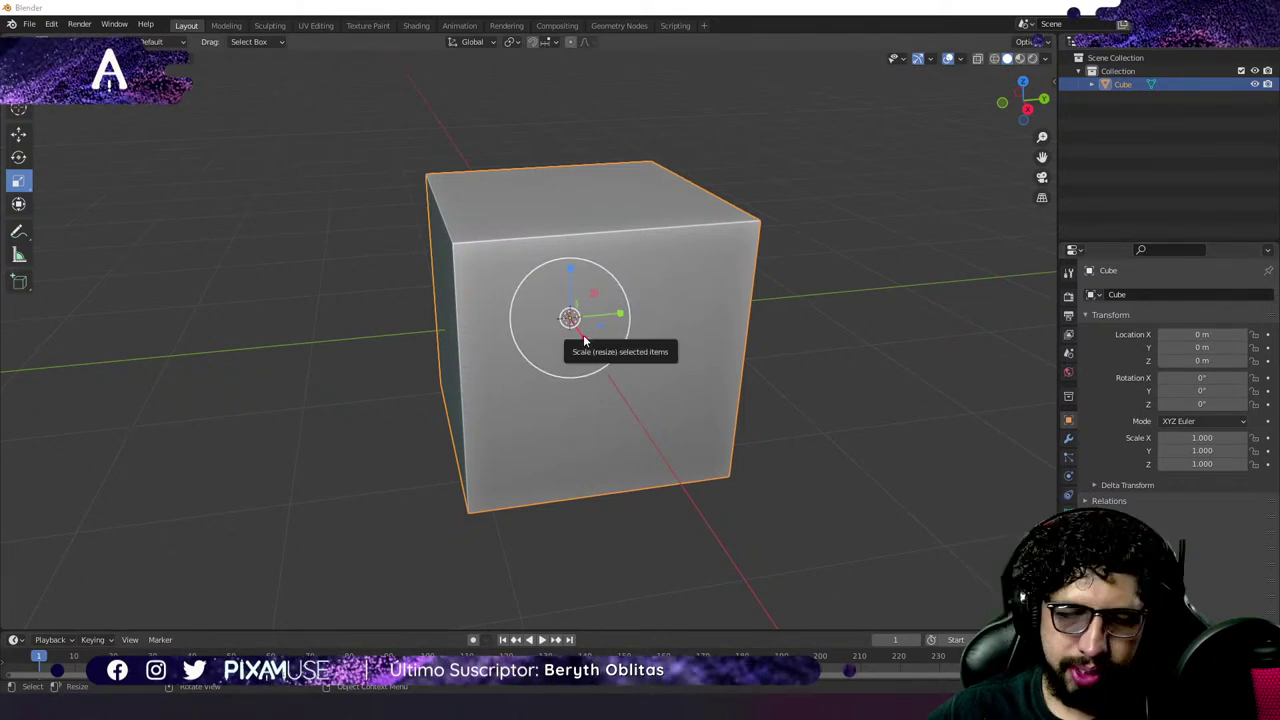
# Resize the cube larger and then smaller, then undo back to scale 1.000.
pyautogui.moveTo(584, 342); pyautogui.dragTo(626, 342, button='middle')
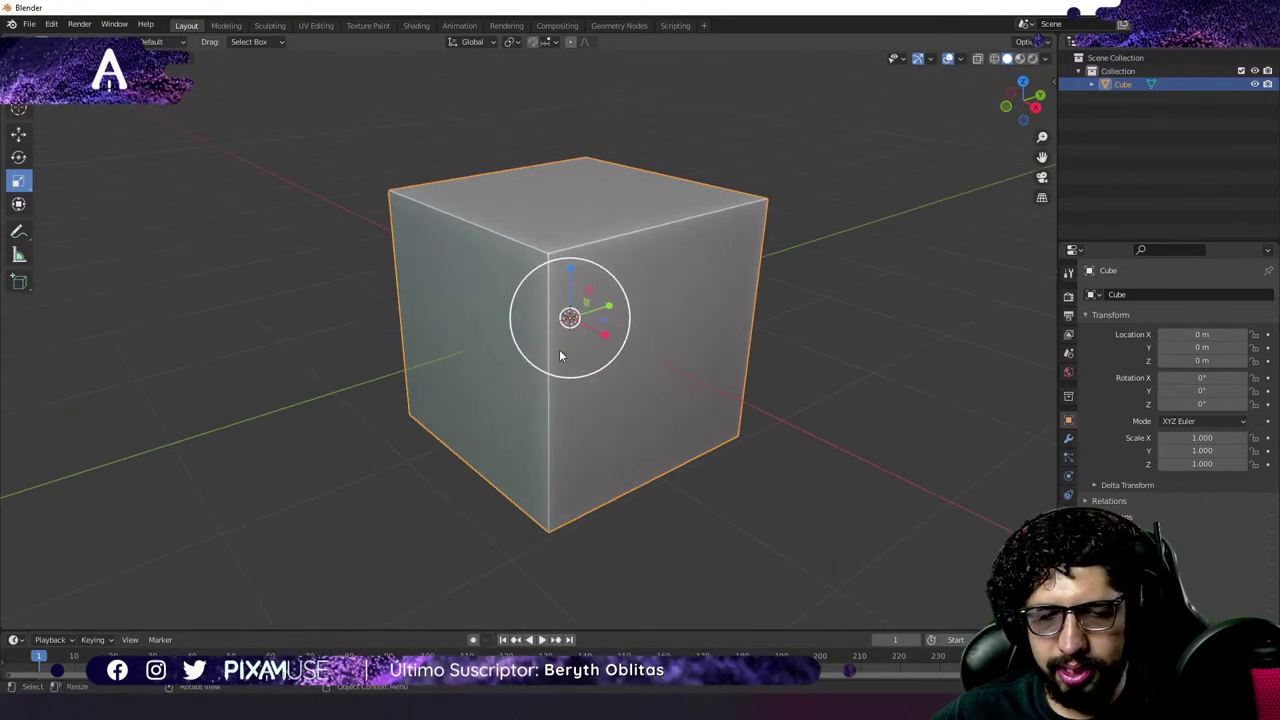
pyautogui.moveTo(559, 349); pyautogui.dragTo(706, 291)
pyautogui.hotkey('ctrl', 'z')
pyautogui.hotkey('ctrl', 'z')
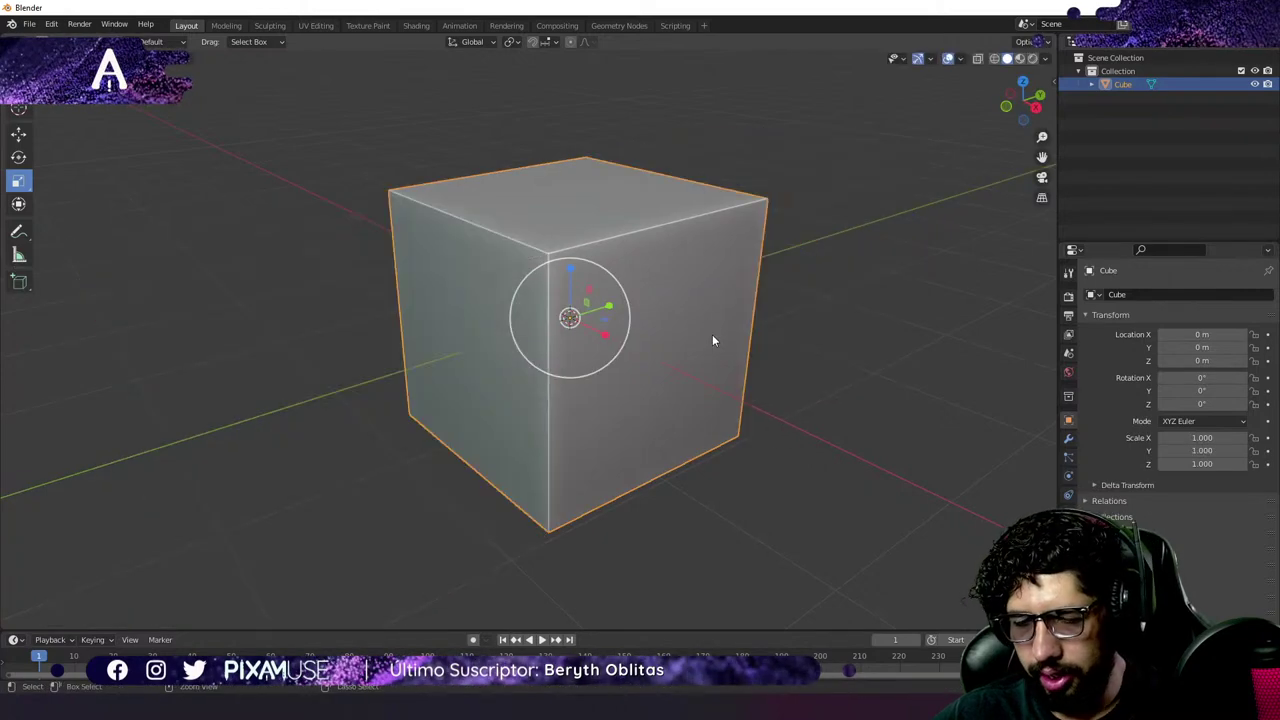
# Stretch the cube to 2.643 on Y and Z, inspect it, then undo back to 1.000.
pyautogui.moveTo(712, 341); pyautogui.dragTo(595, 298, button='middle')
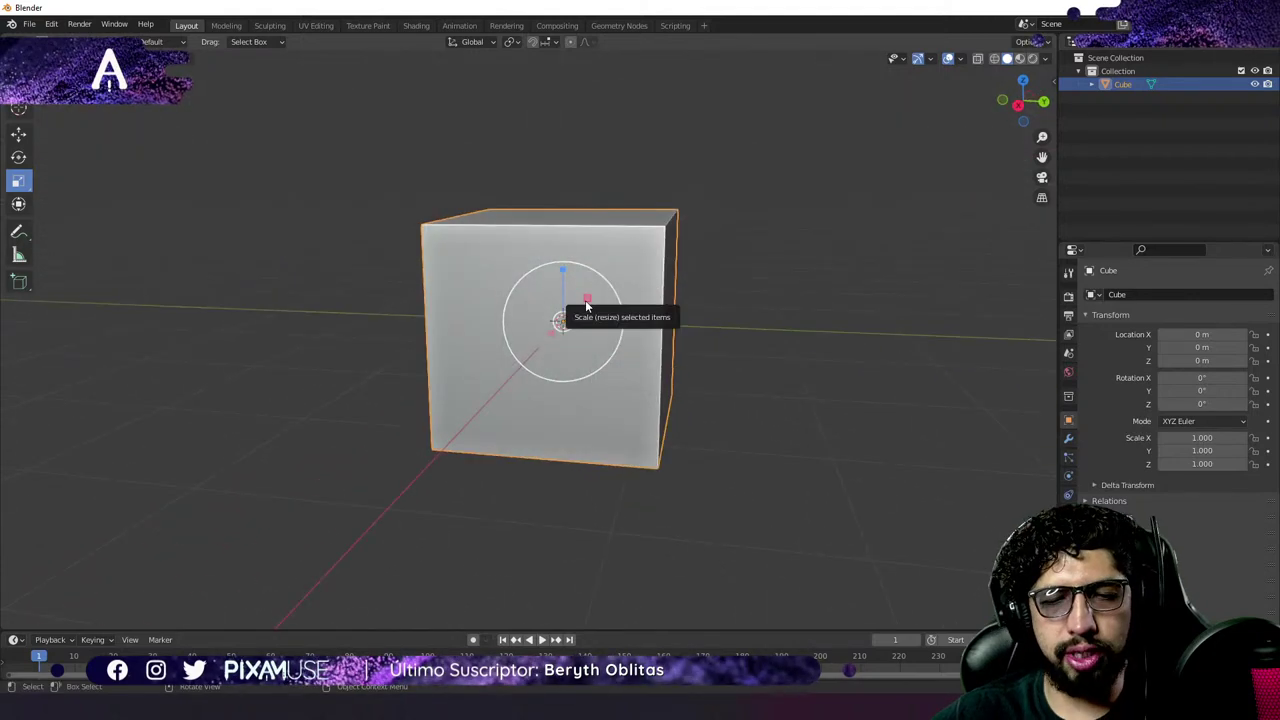
pyautogui.moveTo(586, 300); pyautogui.dragTo(647, 298)
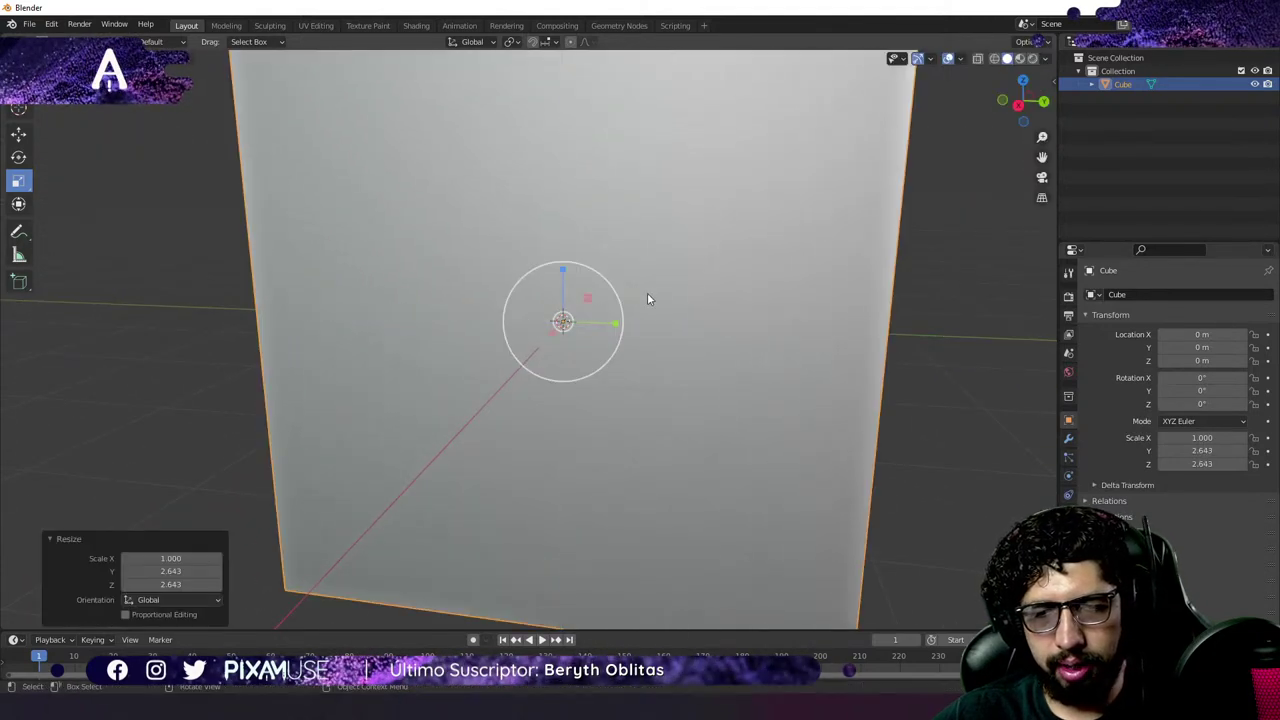
pyautogui.scroll(-5, 680, 300)
pyautogui.moveTo(709, 304)
pyautogui.mouseDown(button='middle')
pyautogui.moveTo(596, 310)
pyautogui.moveTo(704, 314)
pyautogui.mouseUp(button='middle')
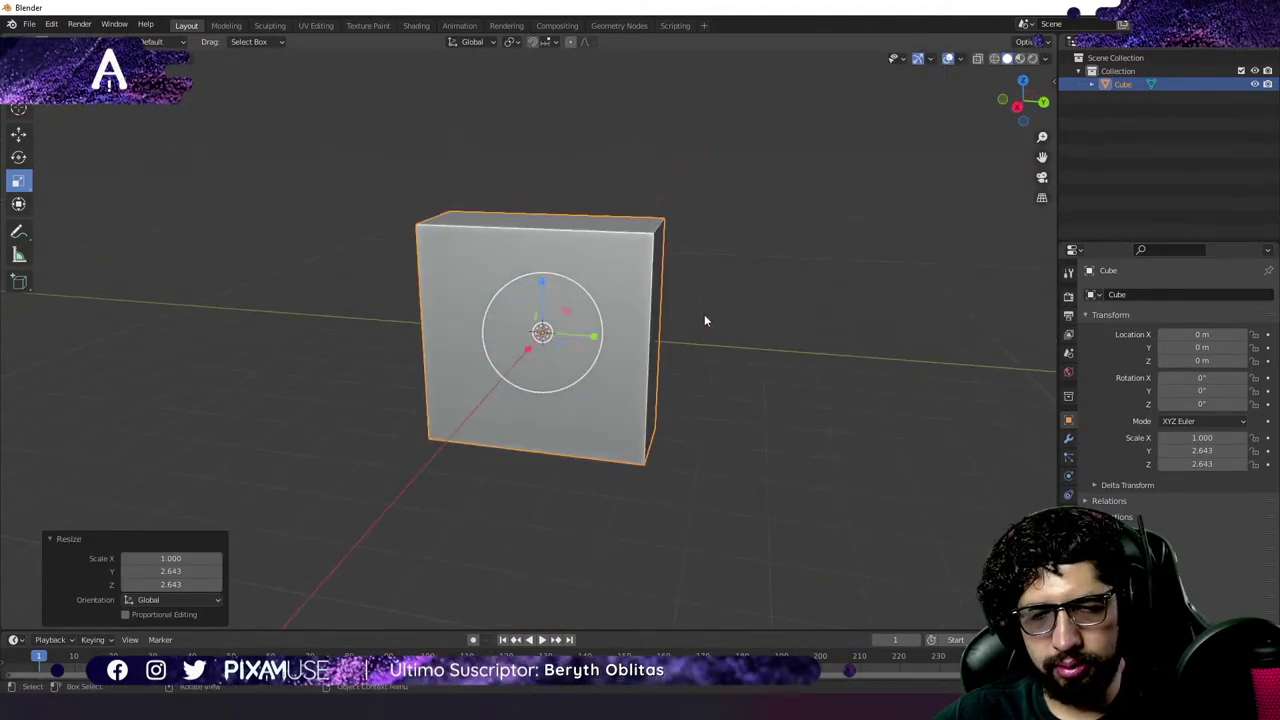
pyautogui.hotkey('ctrl', 'z')
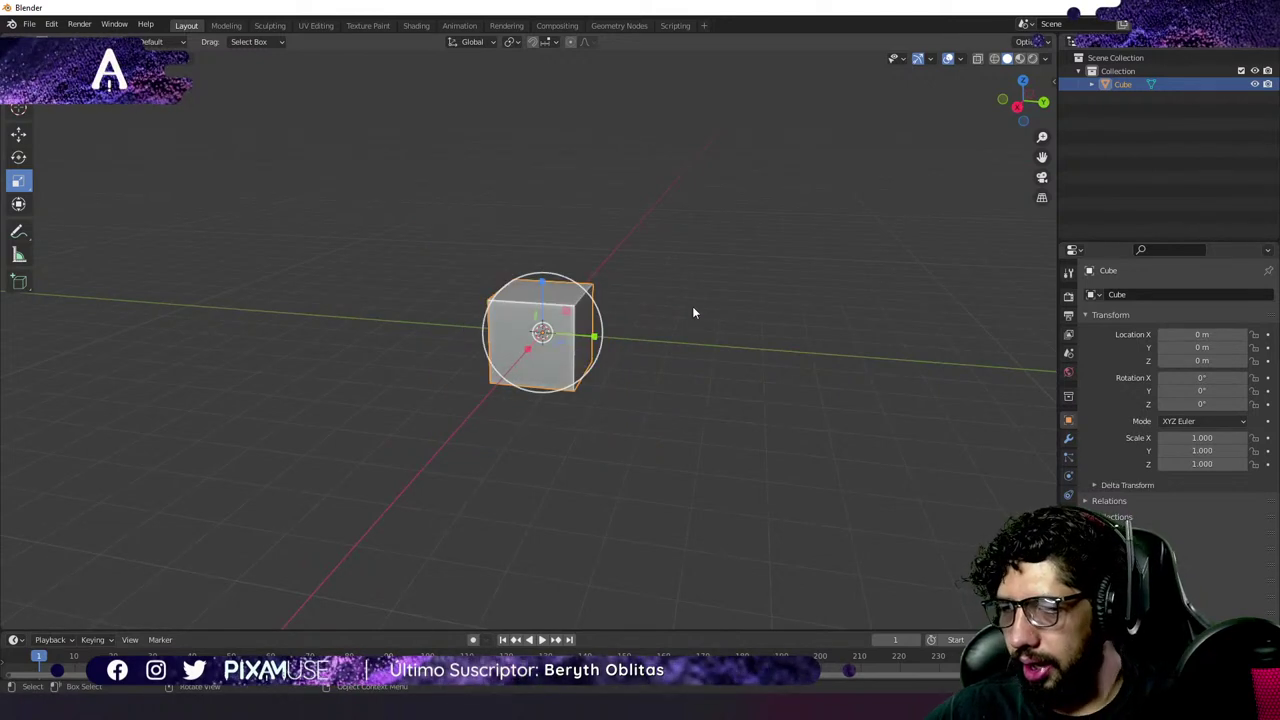
pyautogui.hotkey('ctrl', 'z')
pyautogui.hotkey('ctrl', 'z')
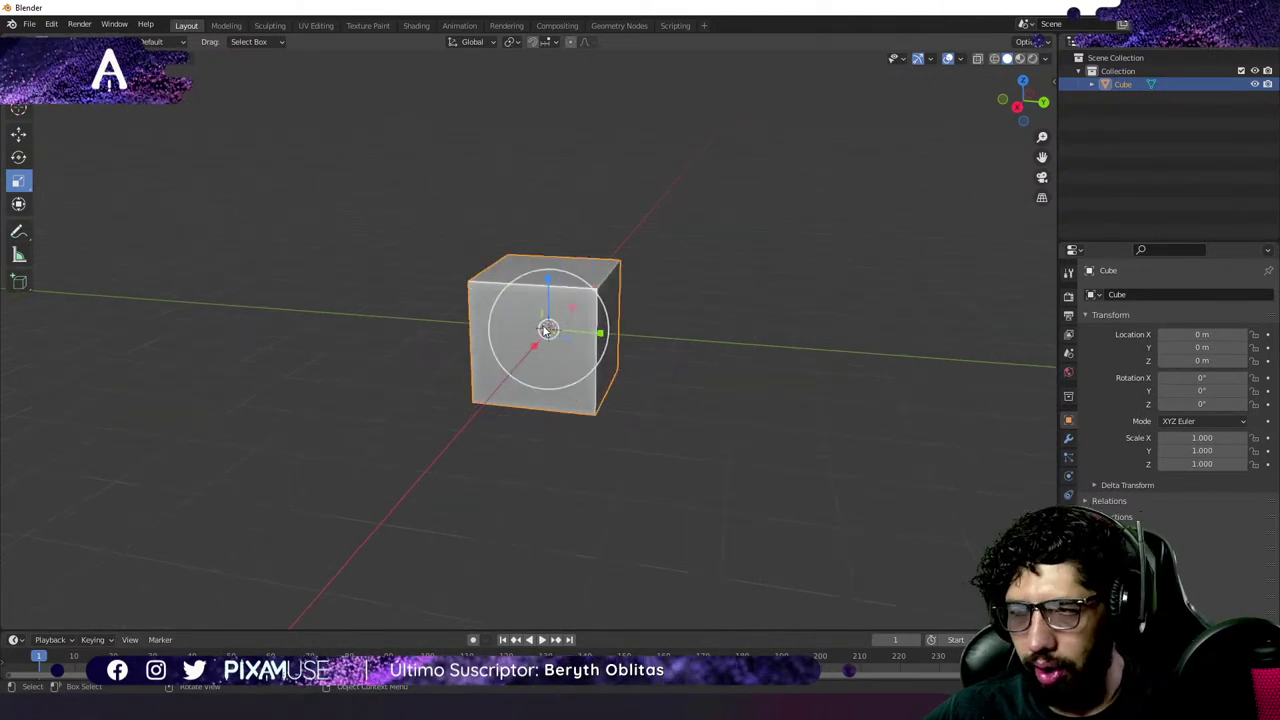
pyautogui.scroll(4, 540, 330)
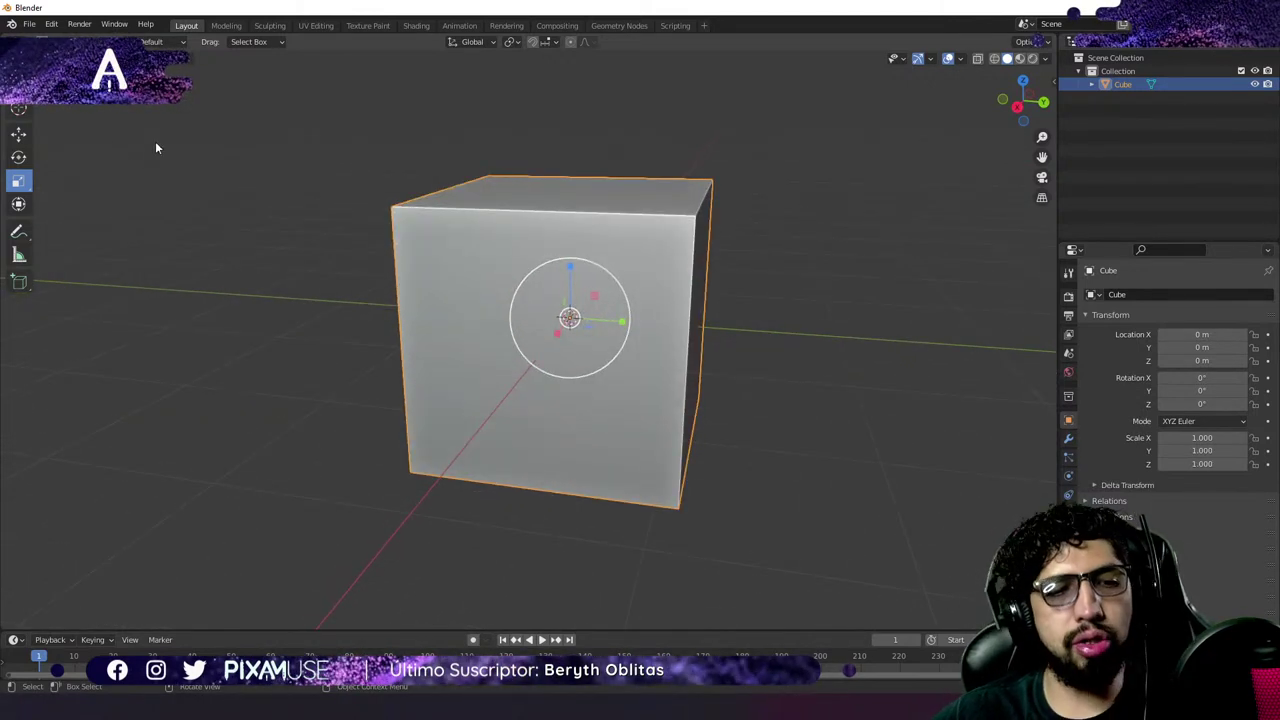
pyautogui.click(22, 205)
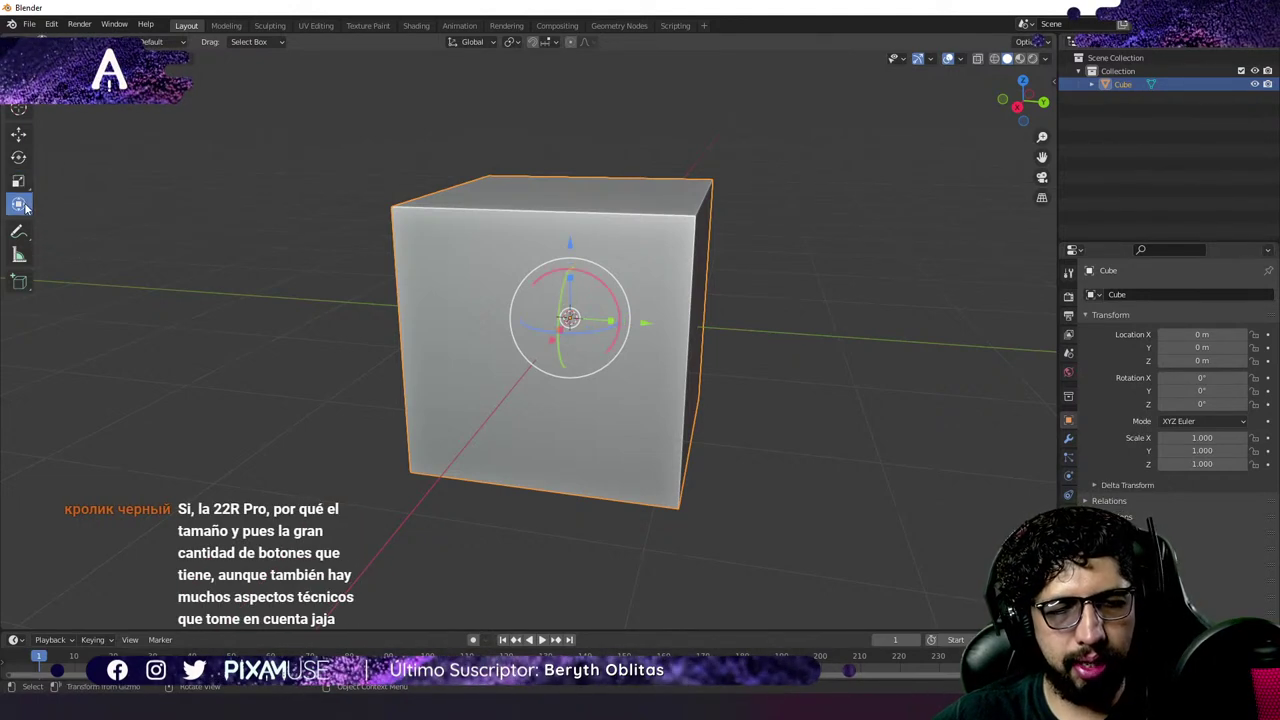
pyautogui.moveTo(480, 351); pyautogui.dragTo(423, 343, button='middle')
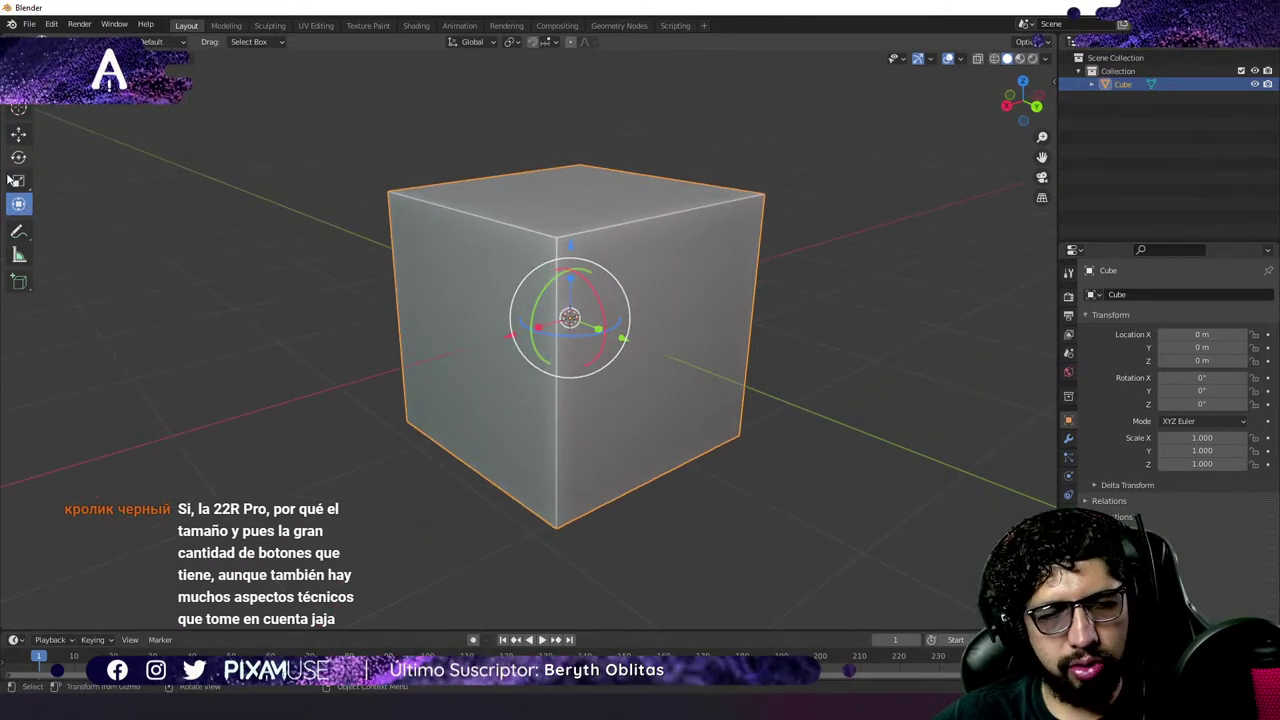
pyautogui.moveTo(509, 353); pyautogui.dragTo(532, 360, button='middle')
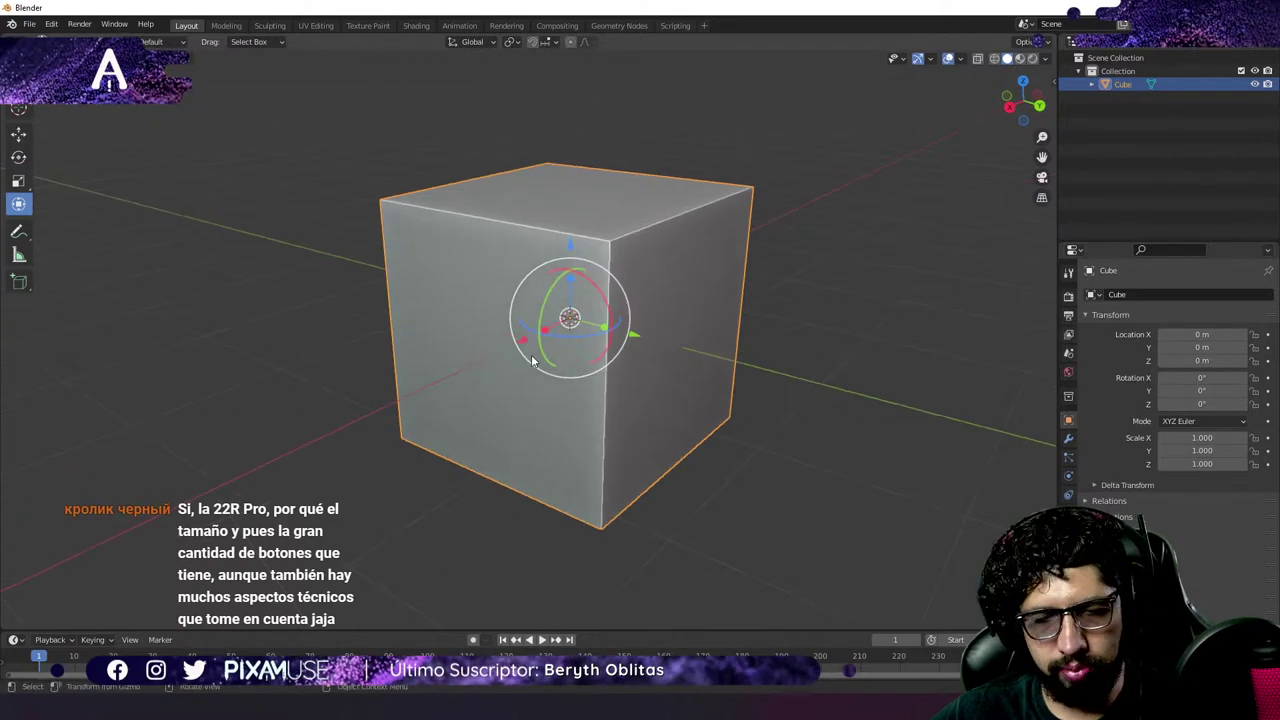
pyautogui.moveTo(584, 320); pyautogui.dragTo(597, 316)
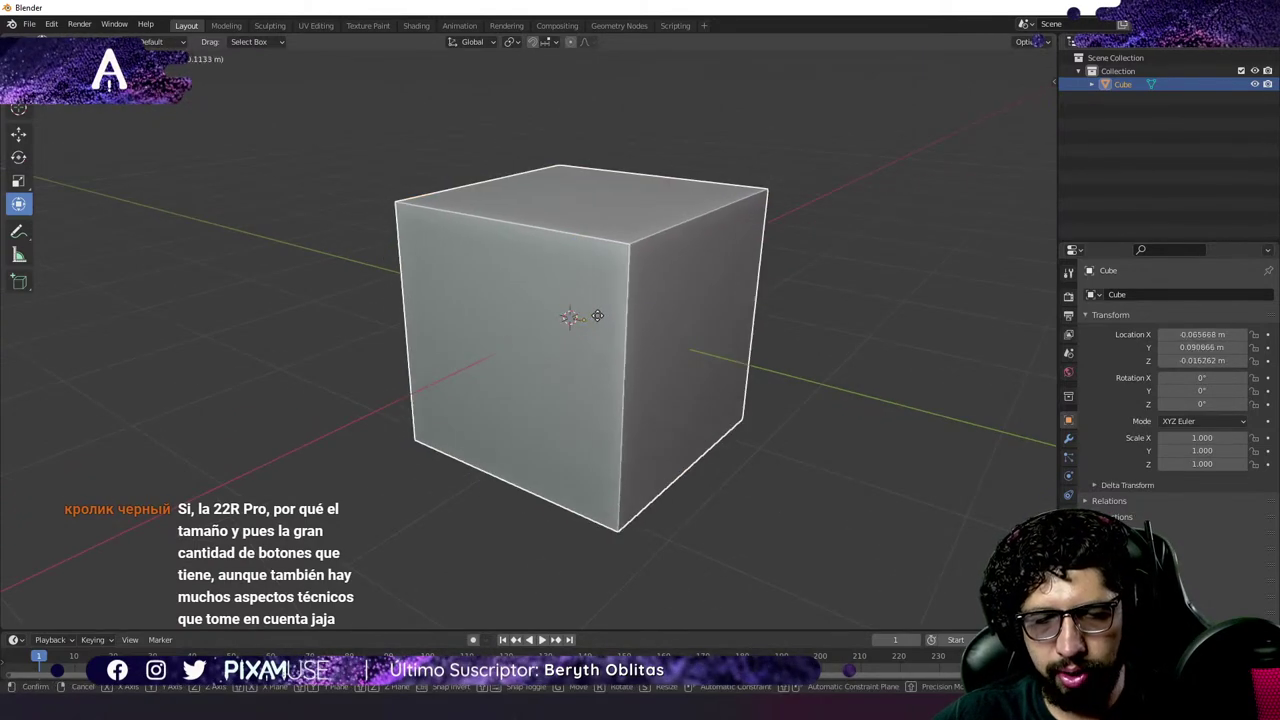
pyautogui.rightClick(594, 314)
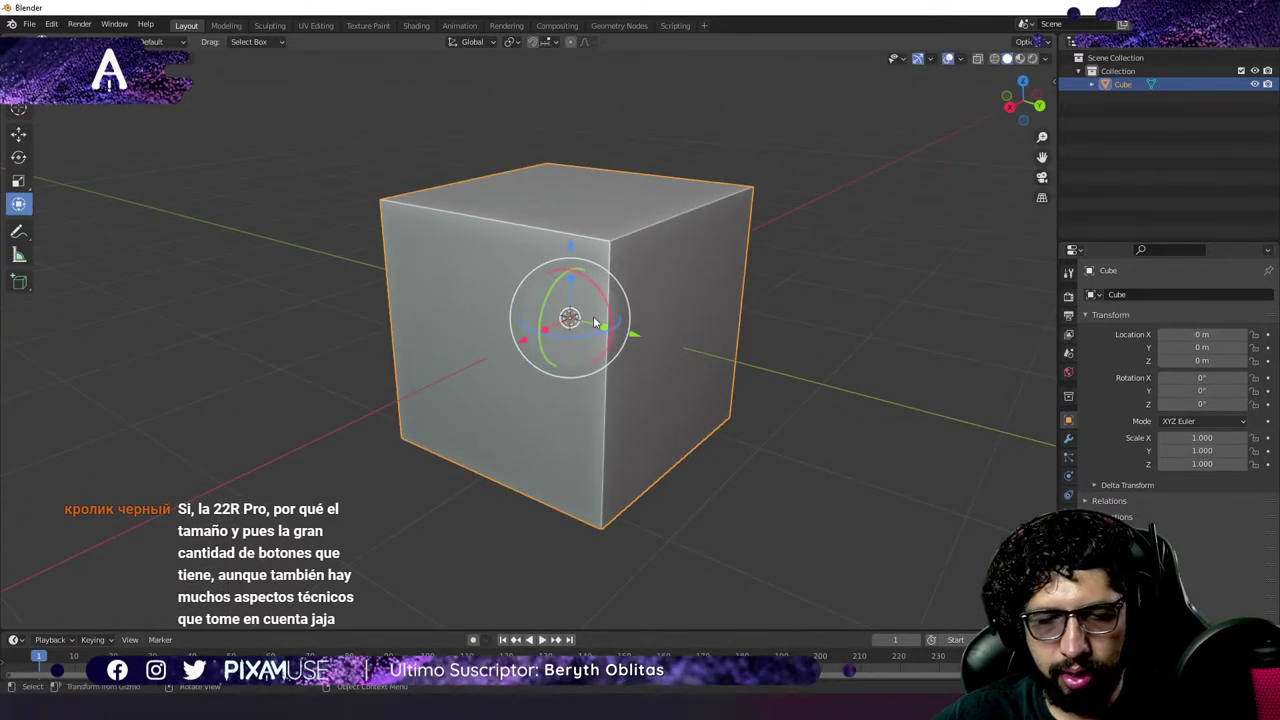
pyautogui.moveTo(601, 326)
pyautogui.mouseDown()
pyautogui.moveTo(634, 343)
pyautogui.moveTo(608, 306)
pyautogui.moveTo(514, 349)
pyautogui.moveTo(525, 297)
pyautogui.moveTo(590, 318)
pyautogui.mouseUp()
pyautogui.hotkey('ctrl', 'z')
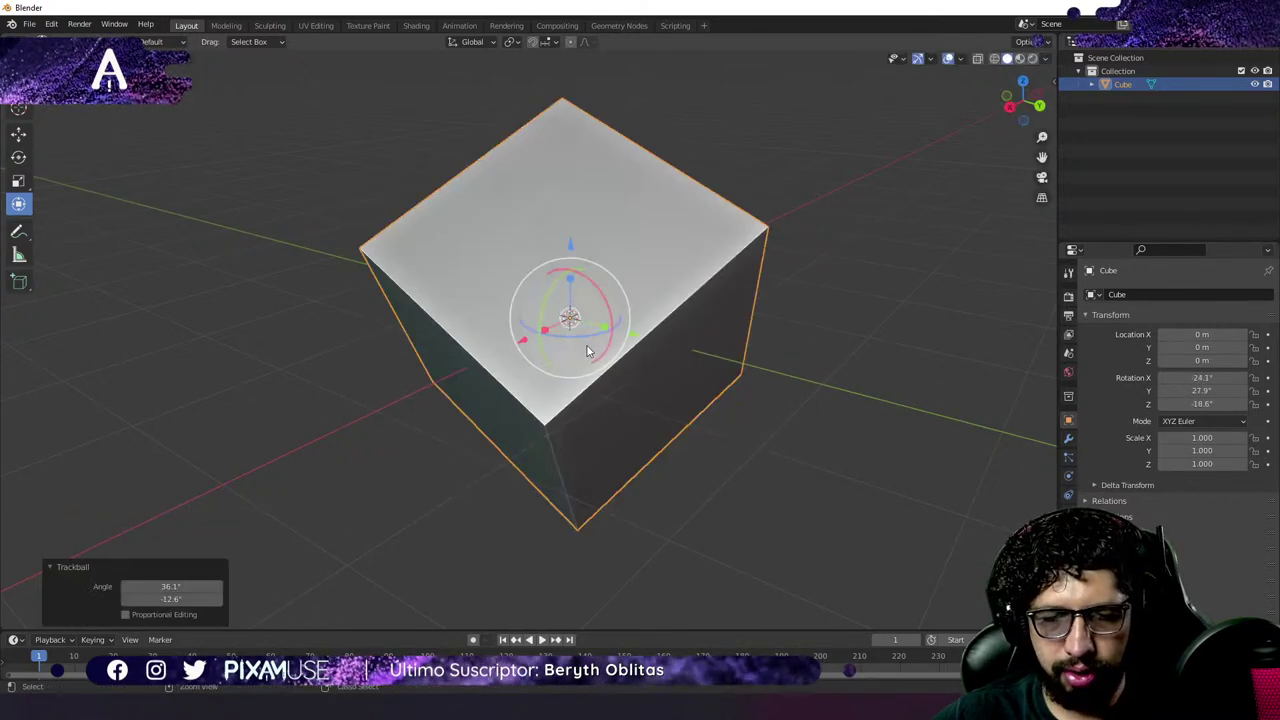
pyautogui.hotkey('ctrl', 'z')
pyautogui.moveTo(570, 245); pyautogui.dragTo(582, 280)
pyautogui.hotkey('ctrl', 'z')
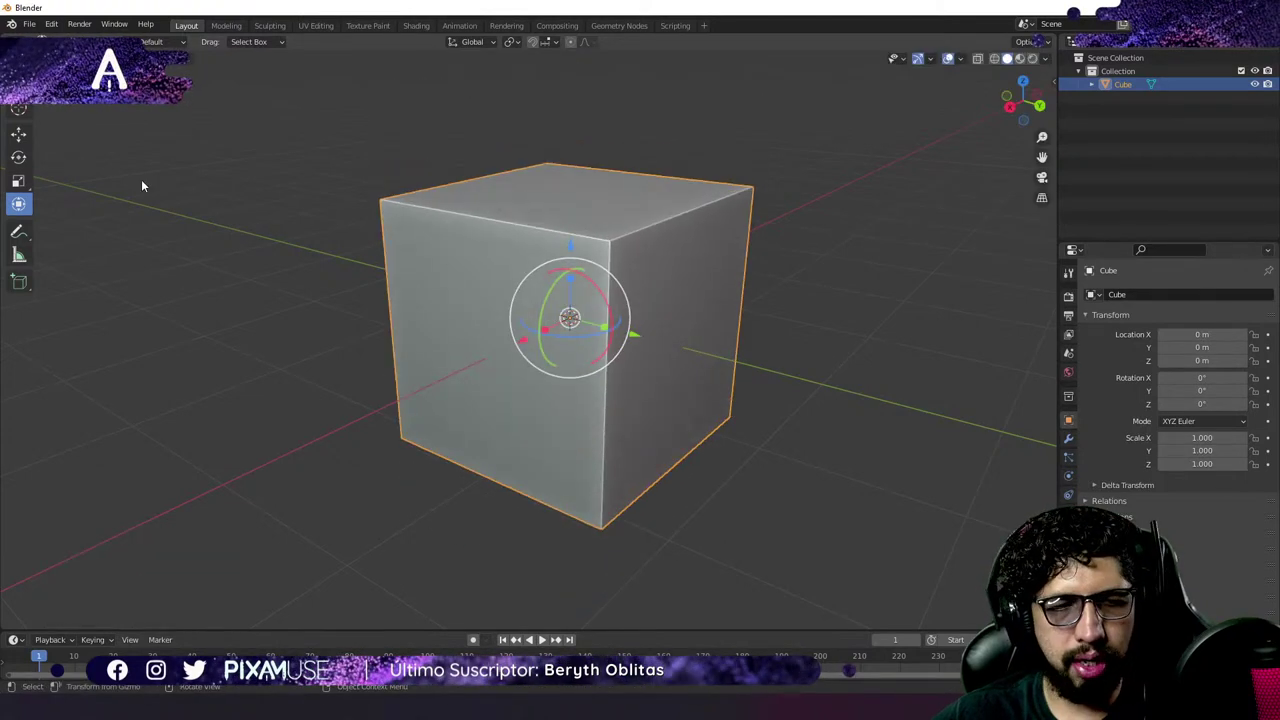
# Switch to the Select Box tool so the cube shows no transform handles.
pyautogui.click(18, 110)
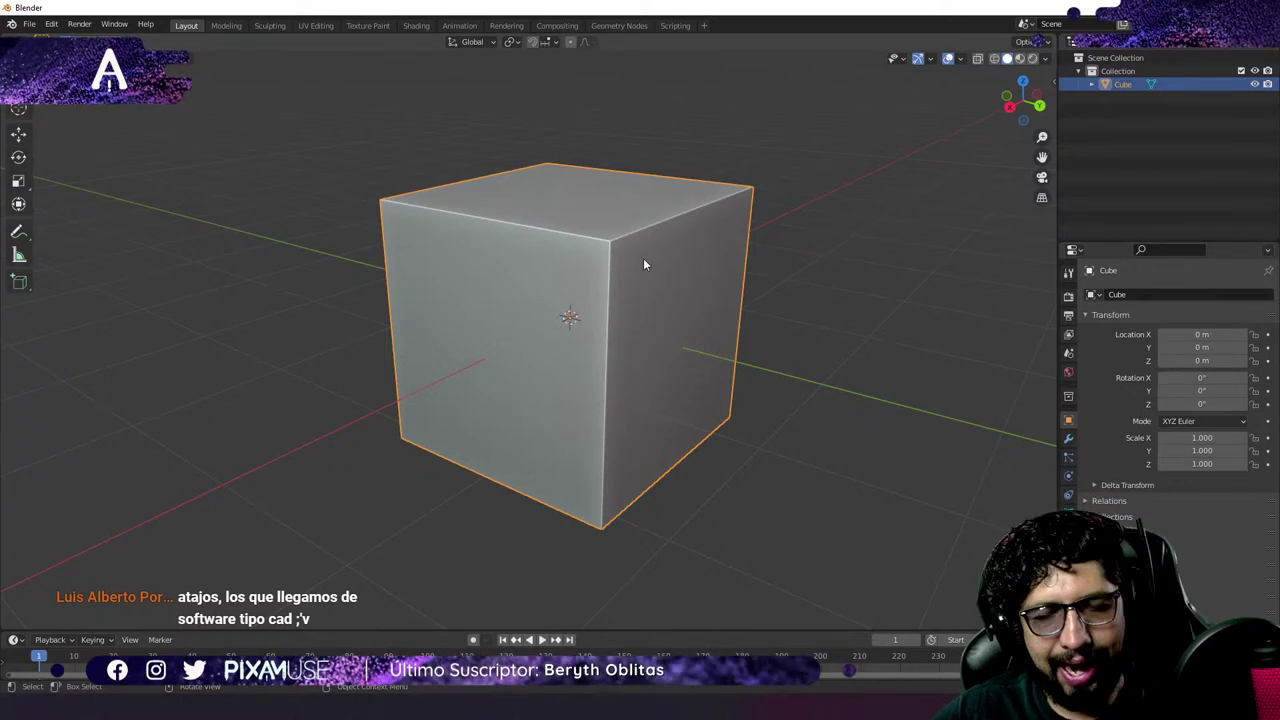
# Grab the cube and constrain the move to X, then Y, finally Z.
pyautogui.press('g')
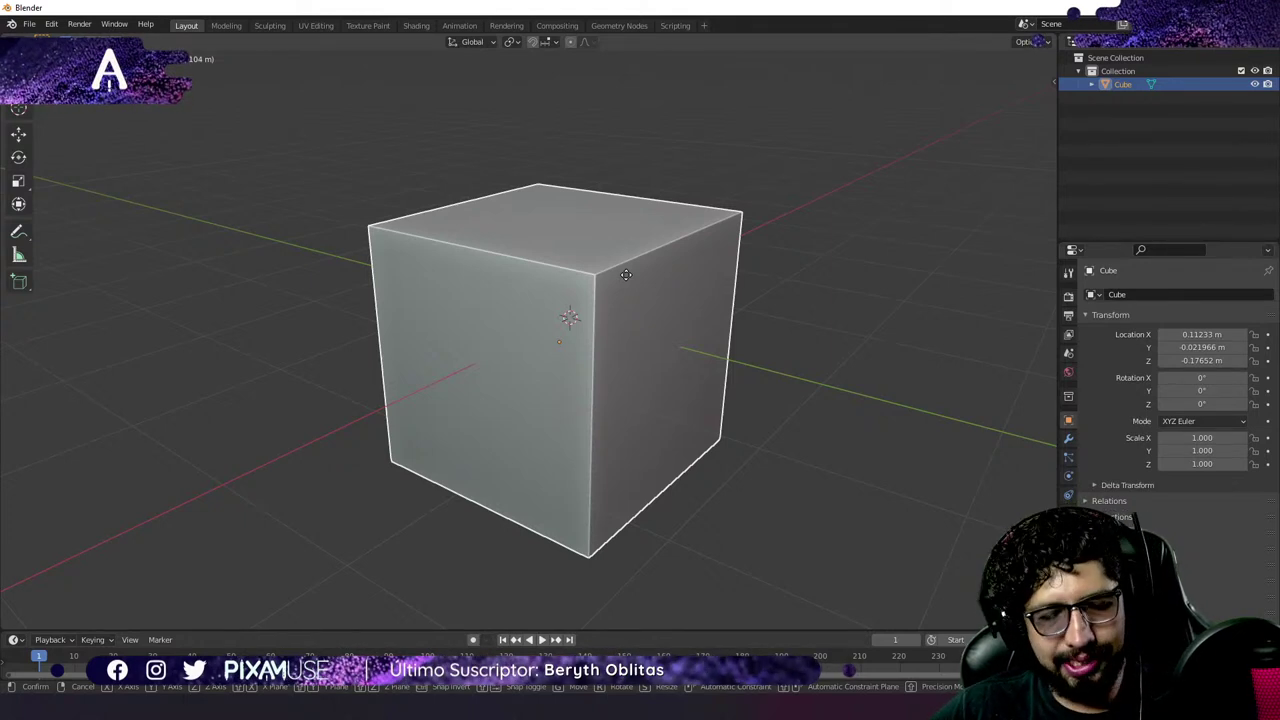
pyautogui.press('x')
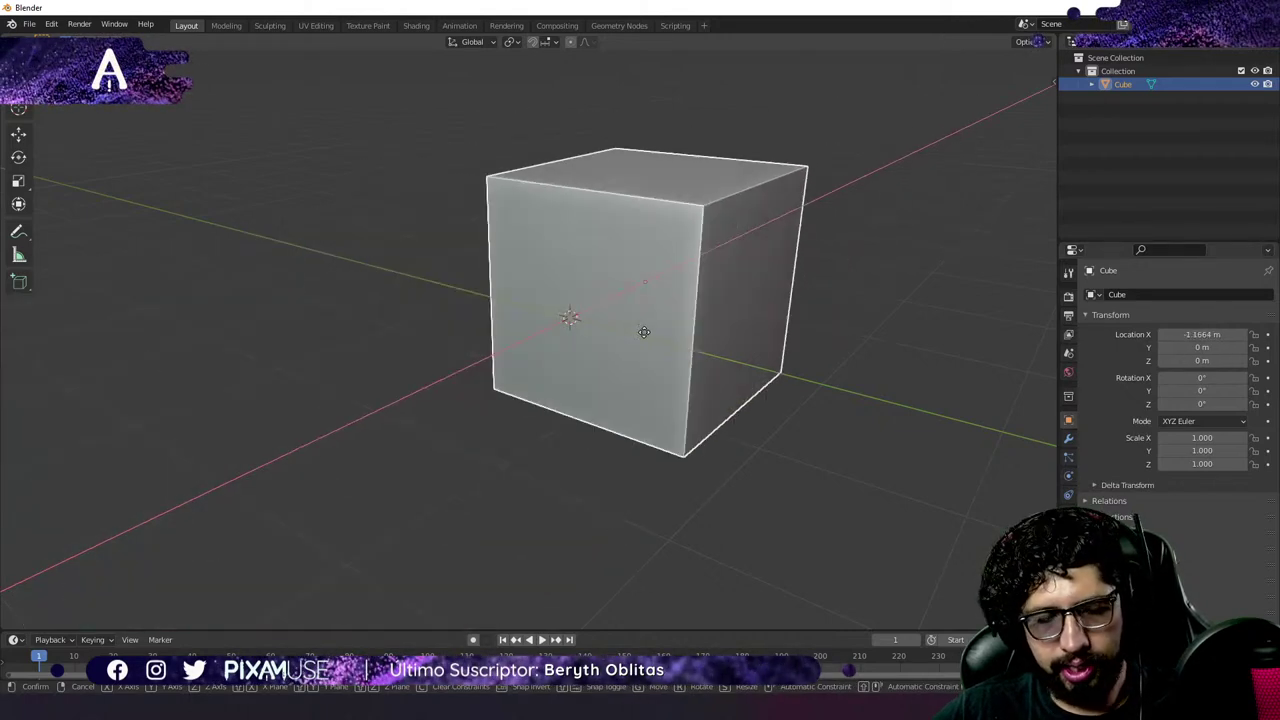
pyautogui.press('y')
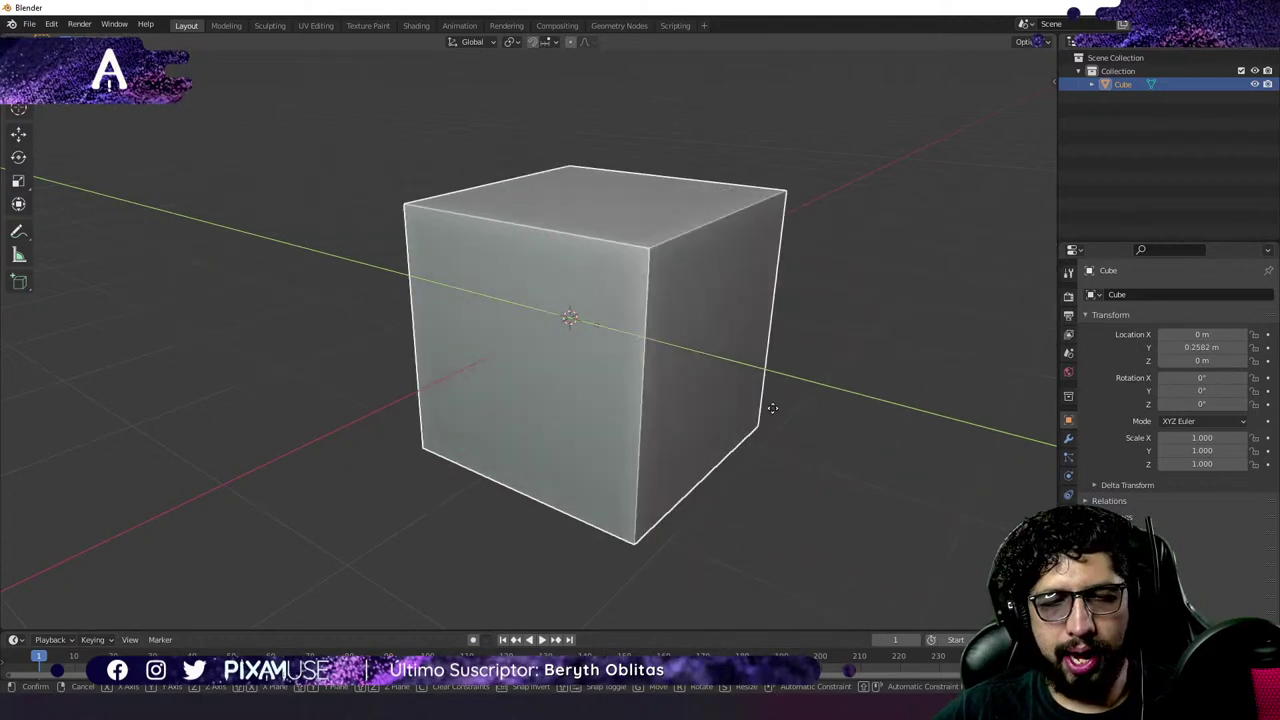
pyautogui.press('z')
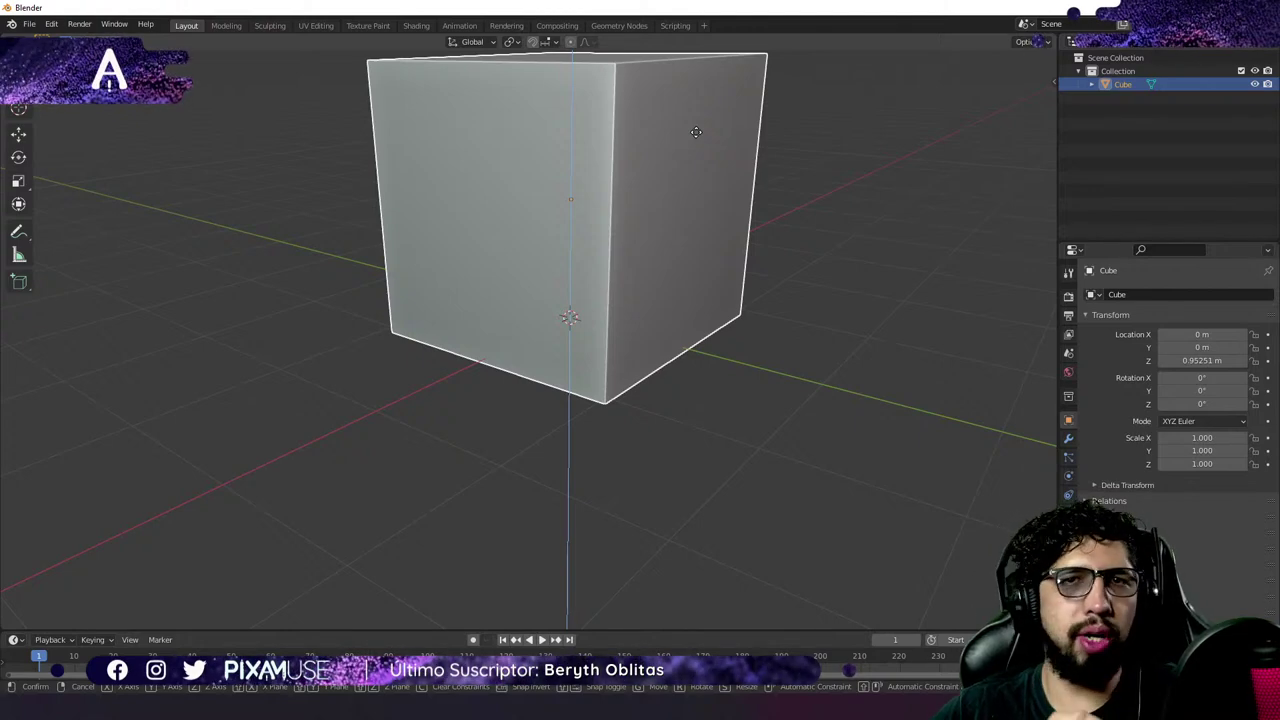
pyautogui.click(697, 163)
pyautogui.moveTo(734, 280); pyautogui.dragTo(663, 440, button='middle')
pyautogui.scroll(-2, 651, 428)
pyautogui.scroll(1, 650, 425)
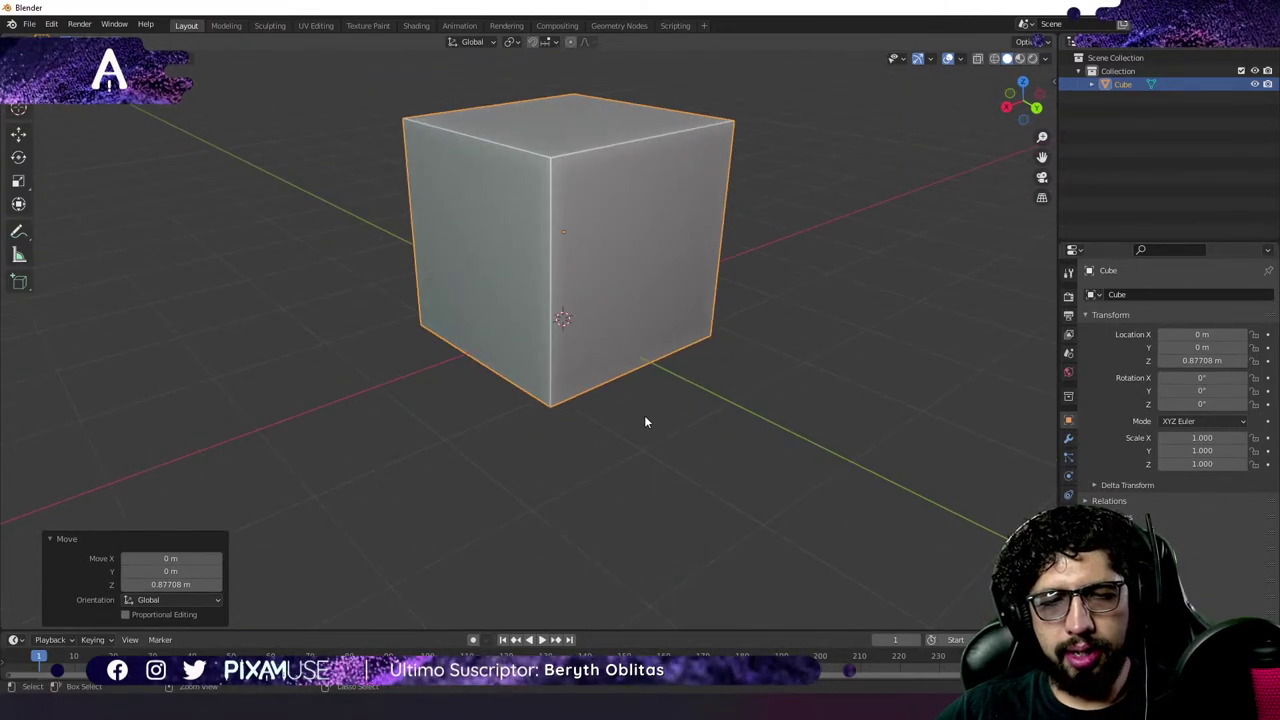
pyautogui.hotkey('alt', 'g')
pyautogui.press('g')
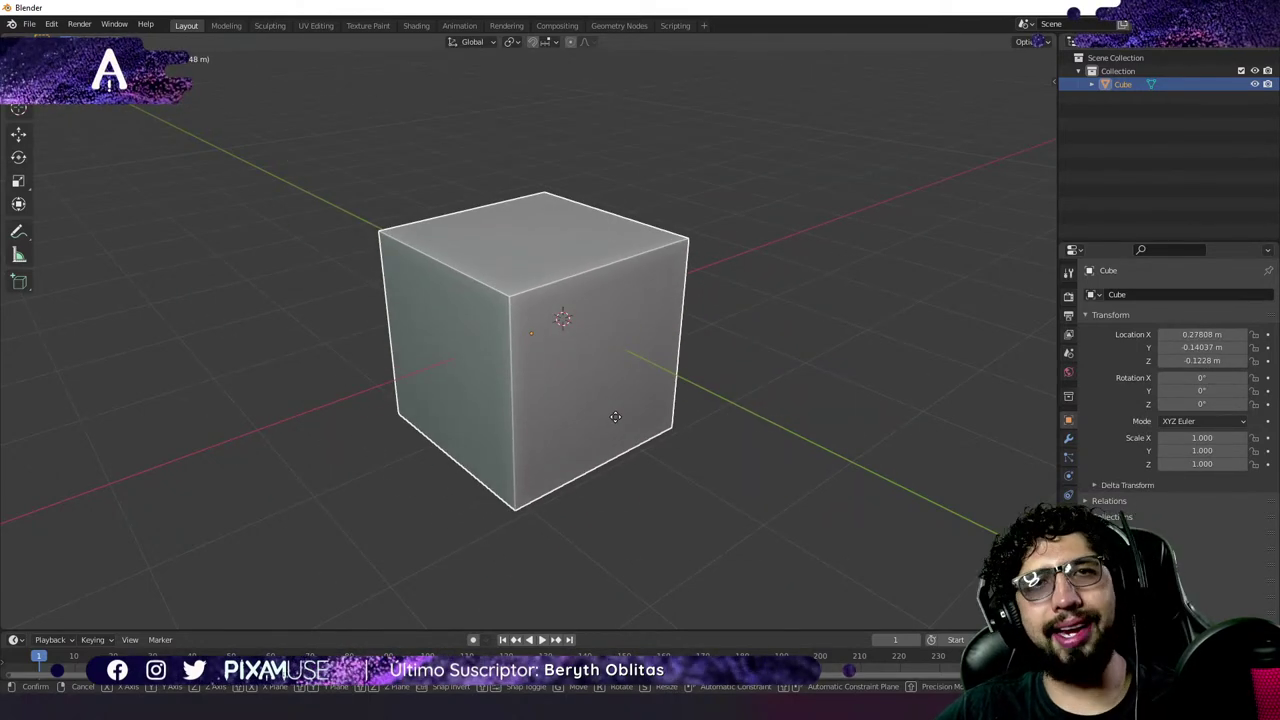
pyautogui.press('Escape')
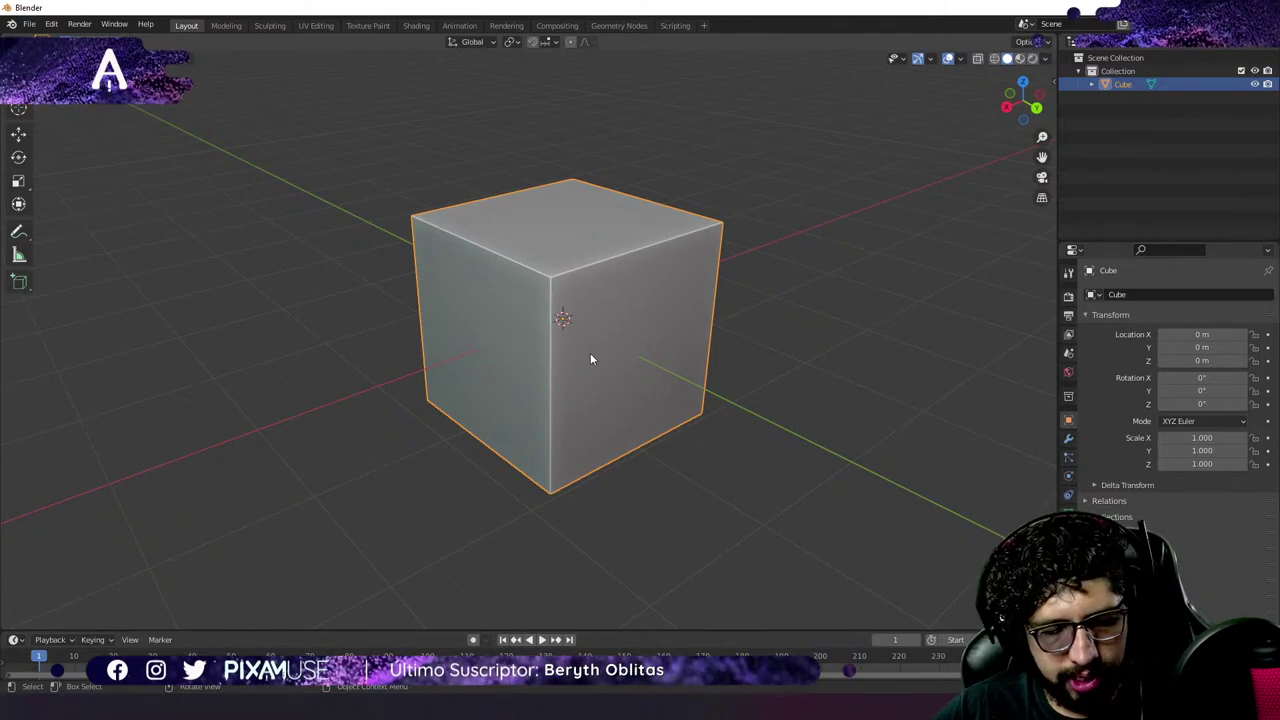
pyautogui.press('g')
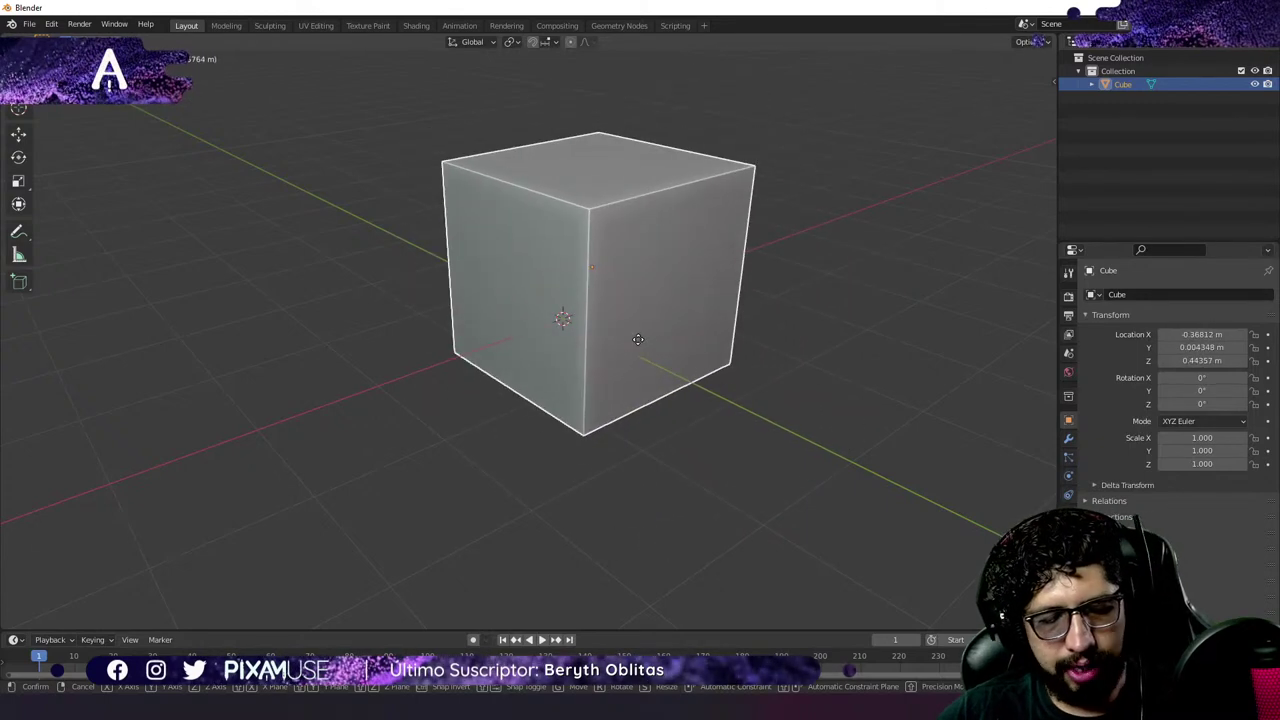
pyautogui.hotkey('shift', 'x')
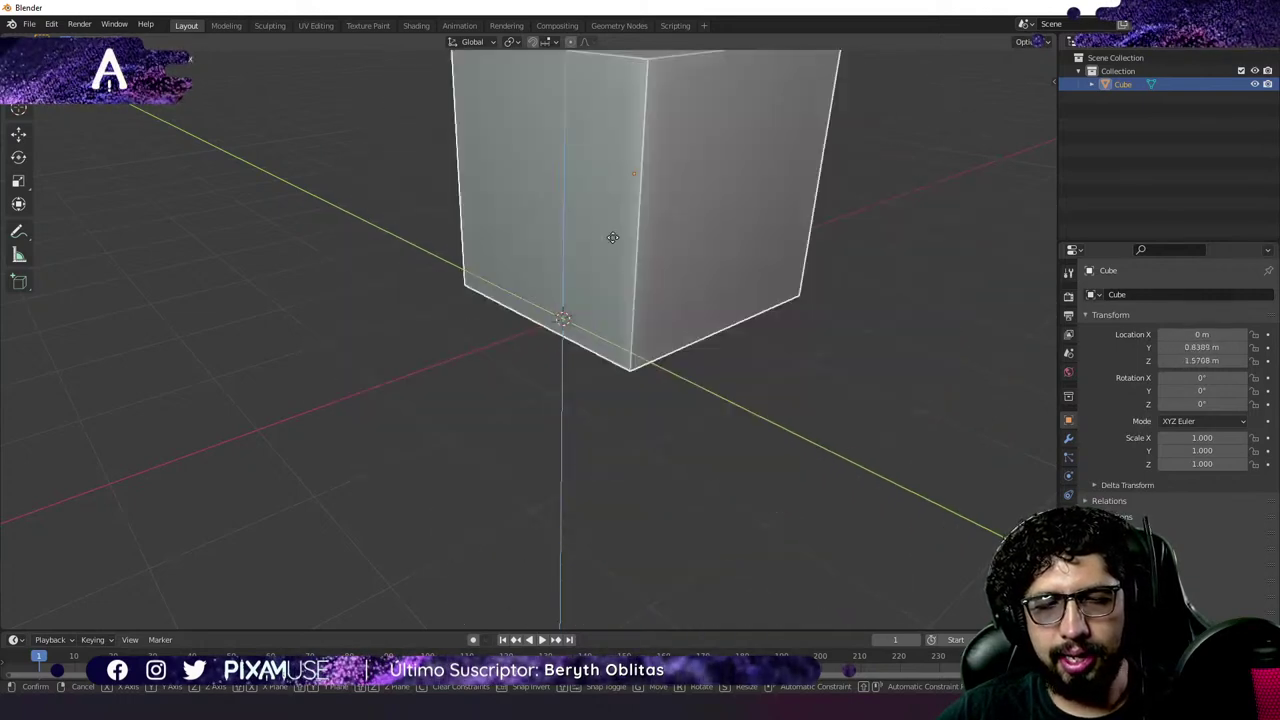
pyautogui.press('Escape')
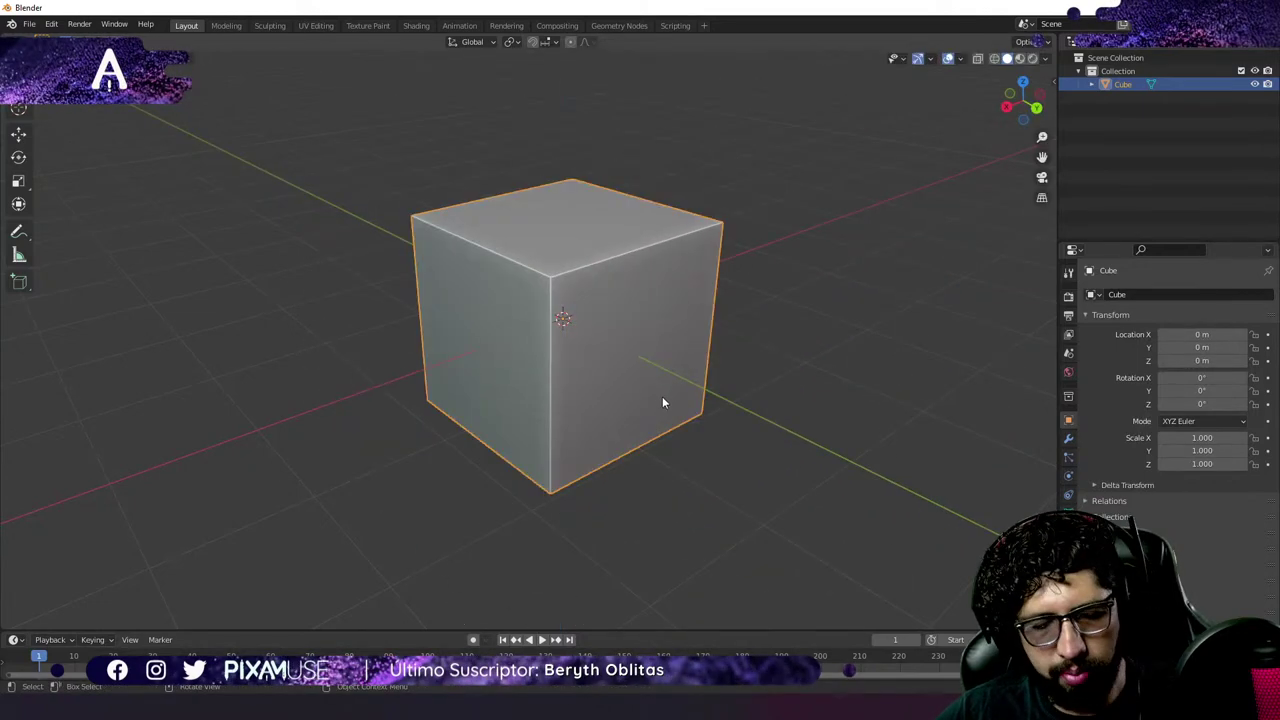
pyautogui.press('g')
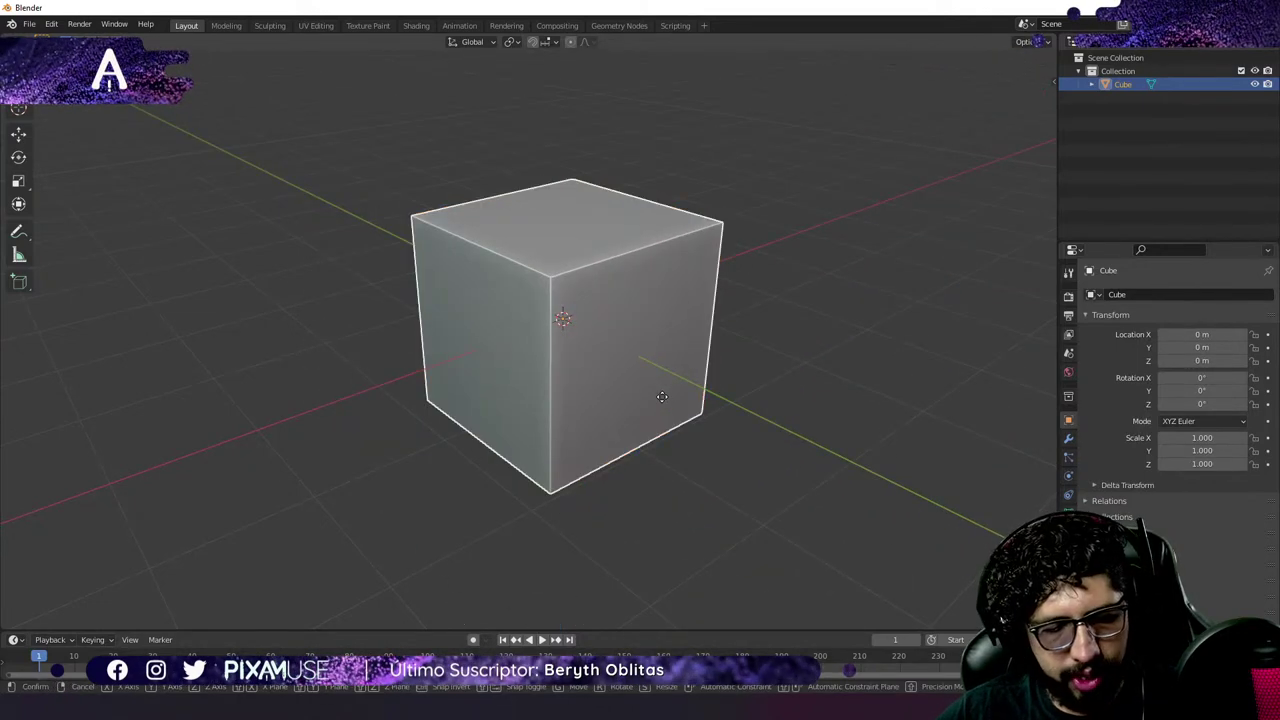
pyautogui.hotkey('shift', 'z')
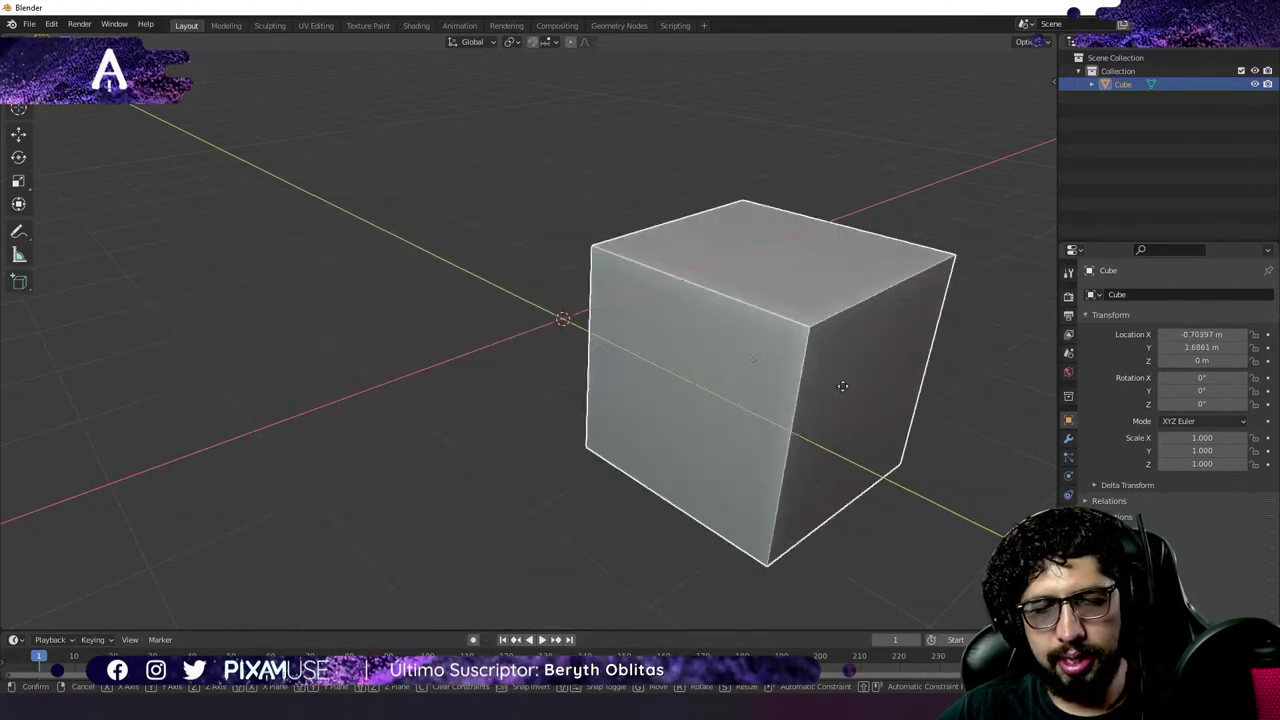
pyautogui.press('Escape')
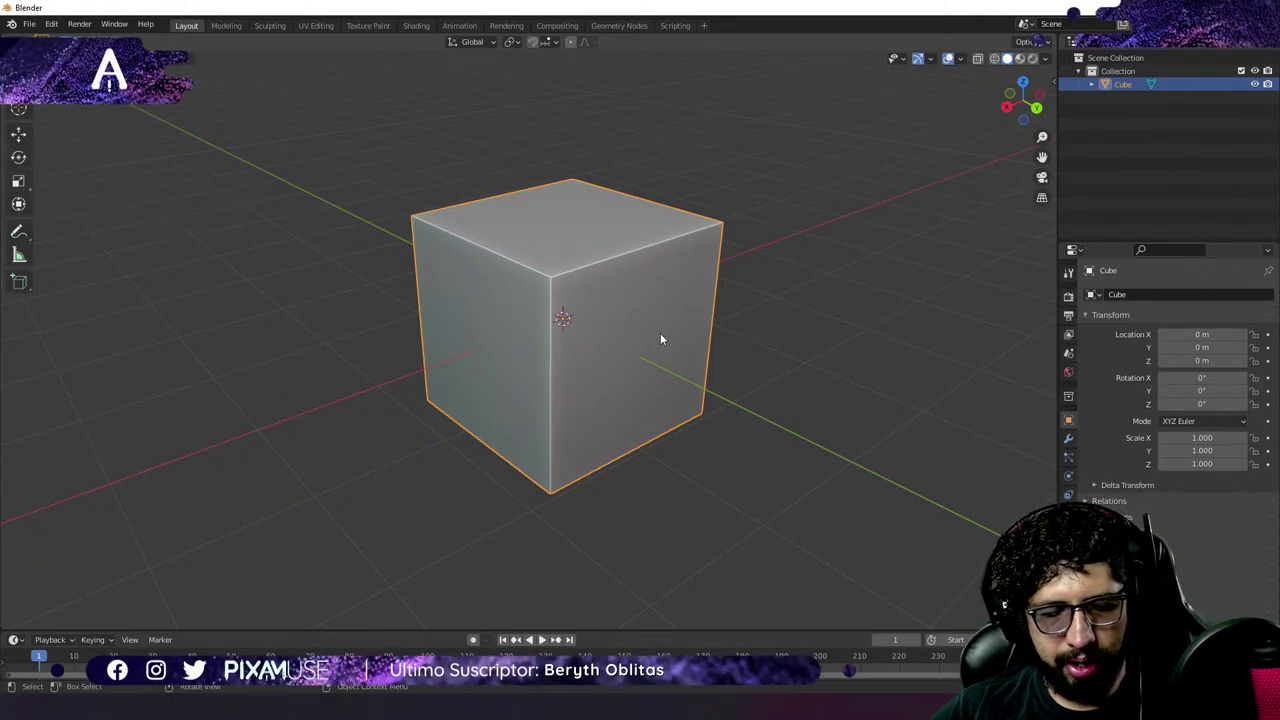
pyautogui.press('r')
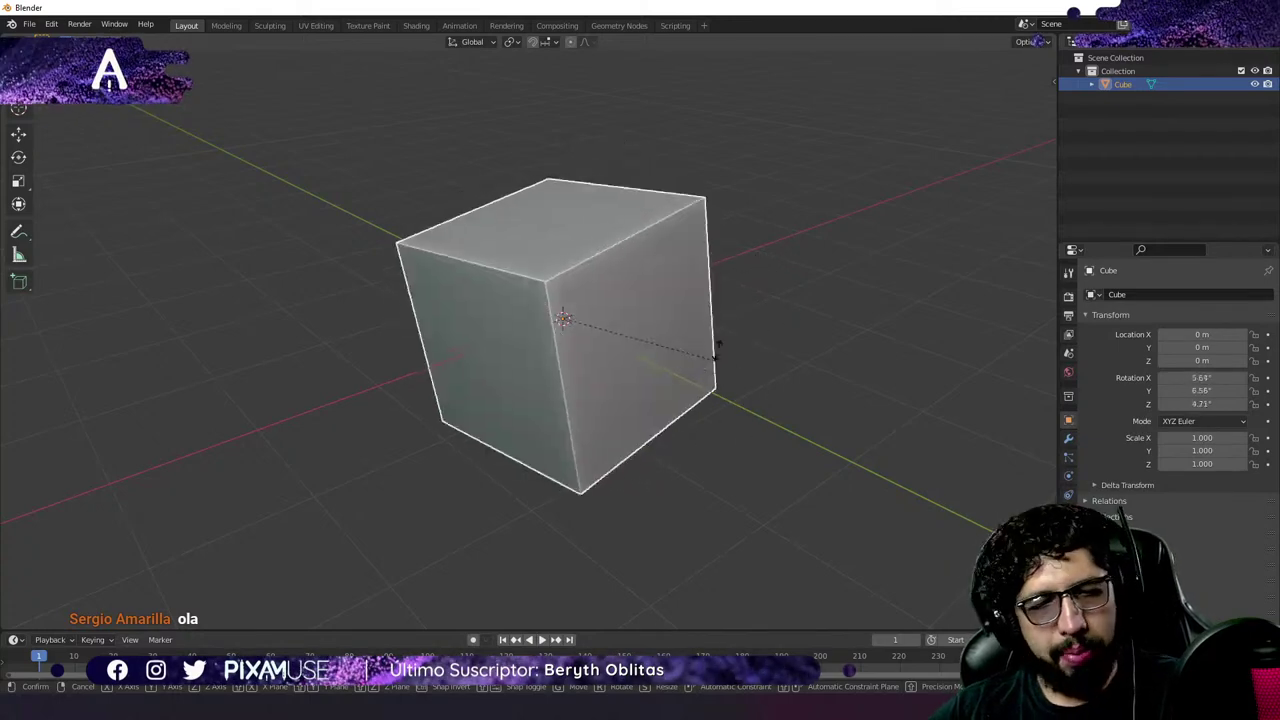
pyautogui.press('x')
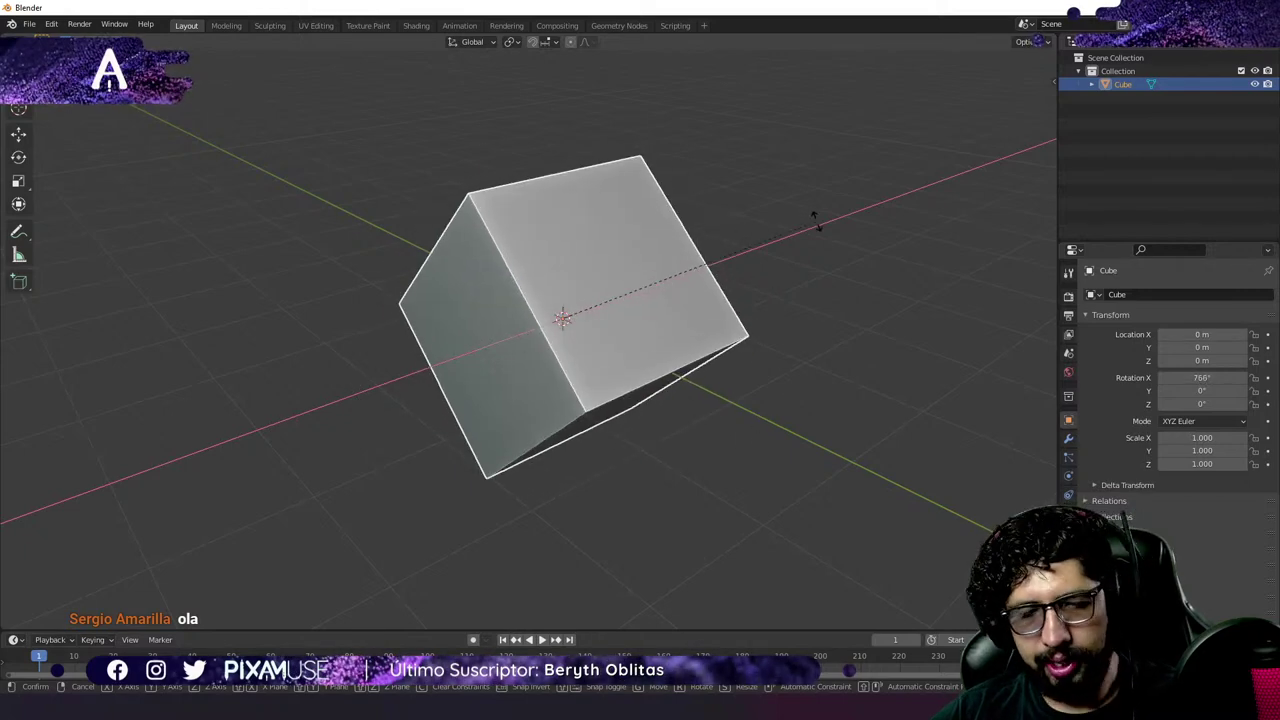
pyautogui.press('y')
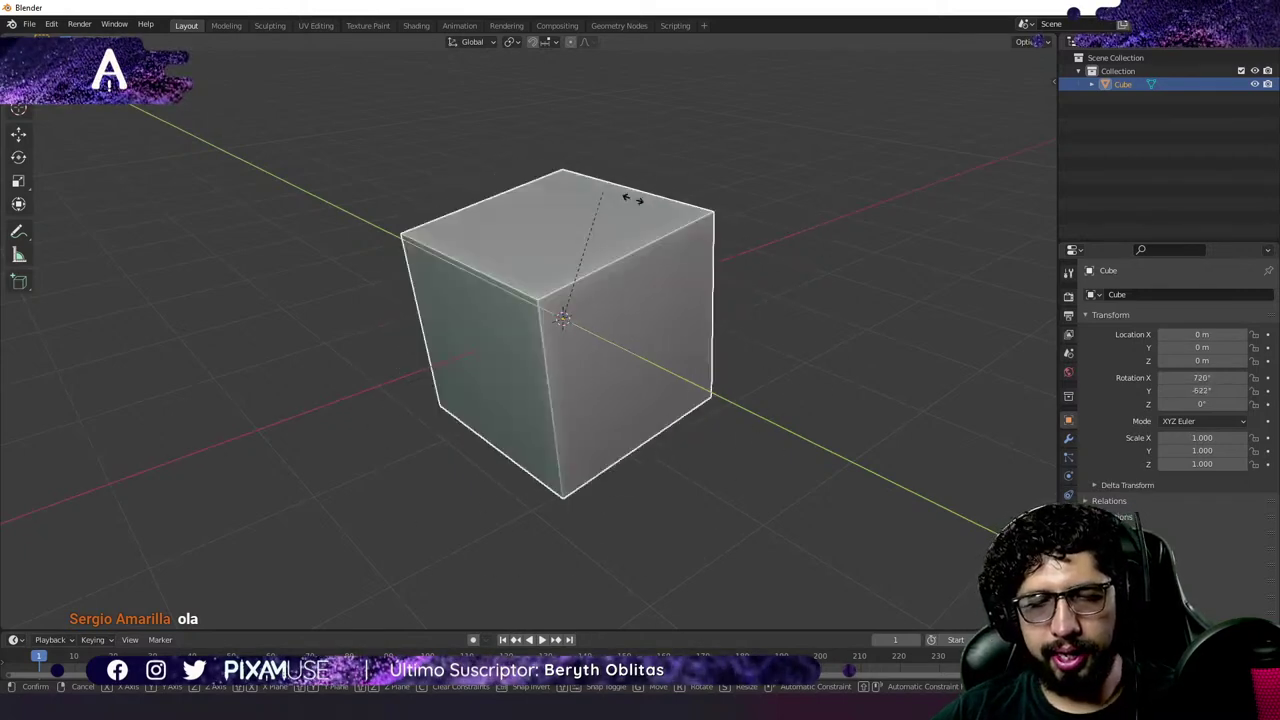
pyautogui.press('z')
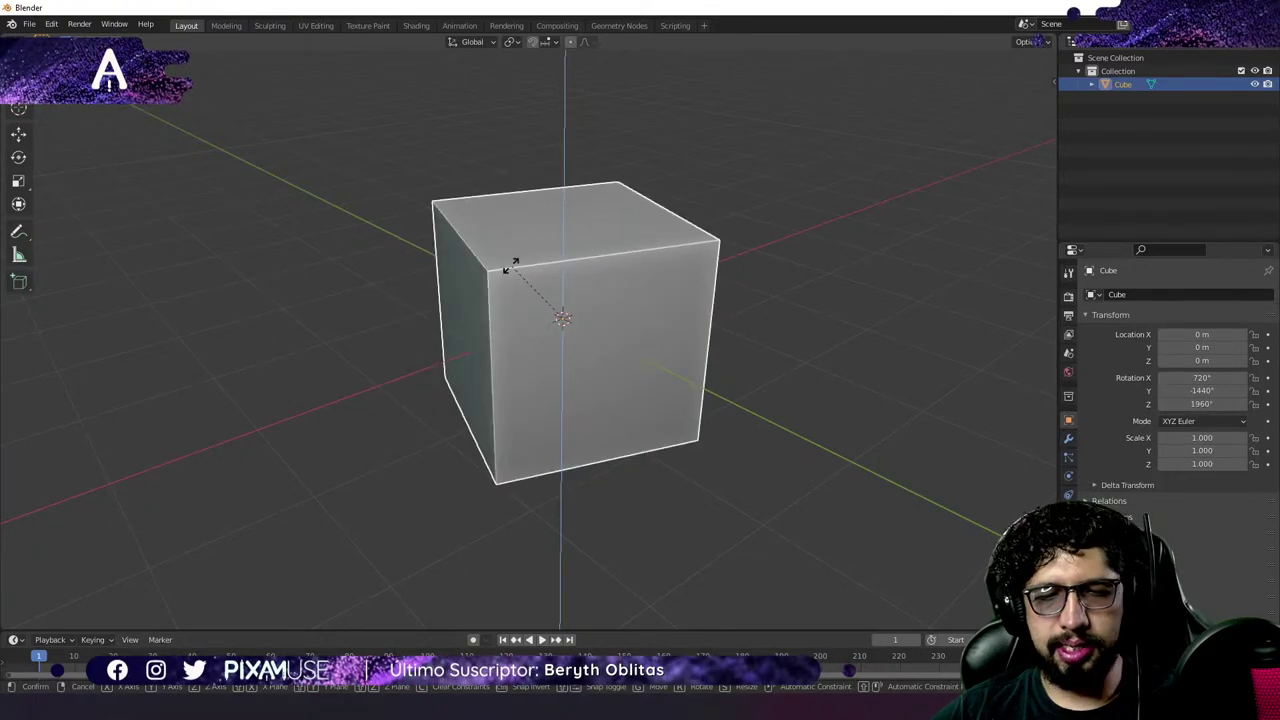
pyautogui.press('Escape')
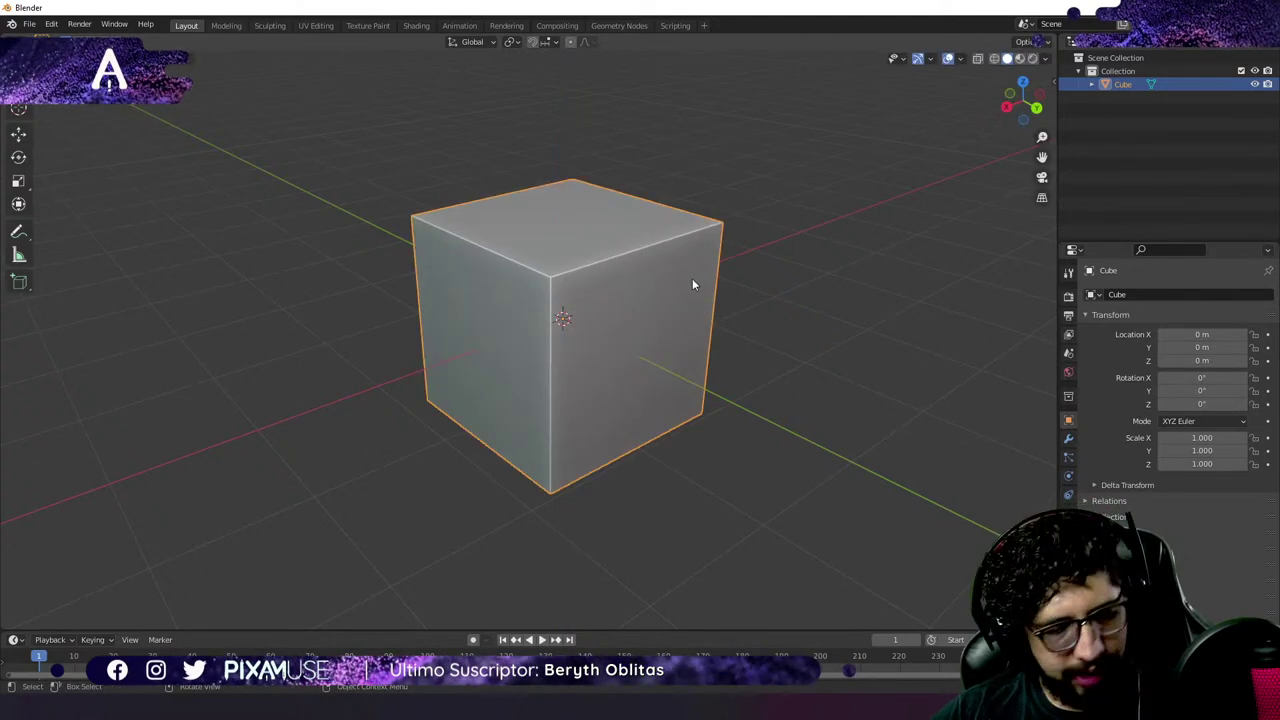
pyautogui.press('r')
pyautogui.press('r')
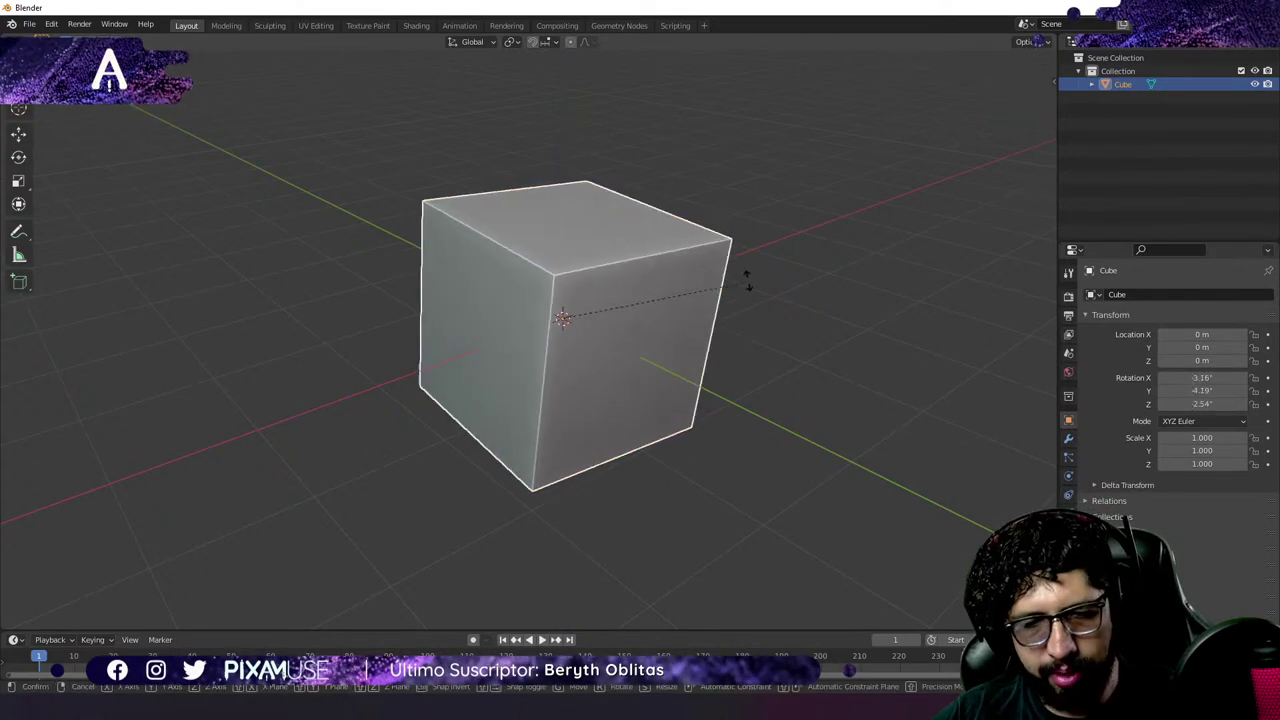
pyautogui.press('x')
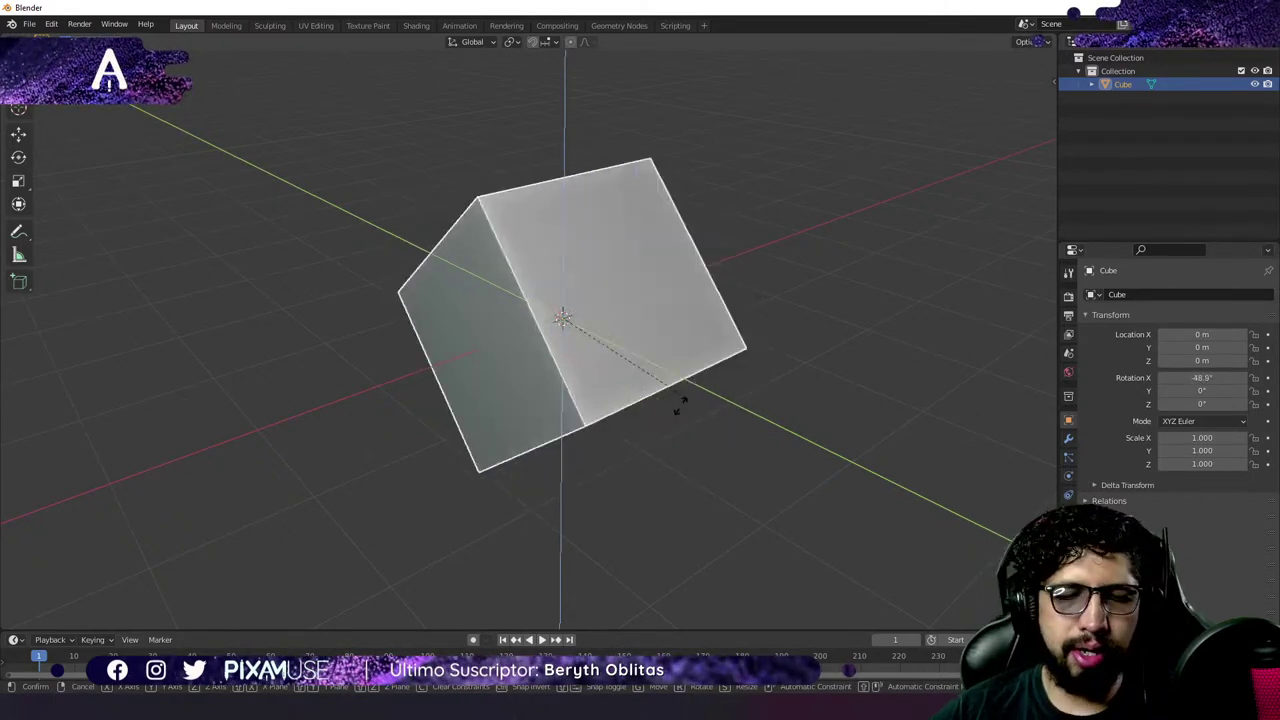
pyautogui.press('Escape')
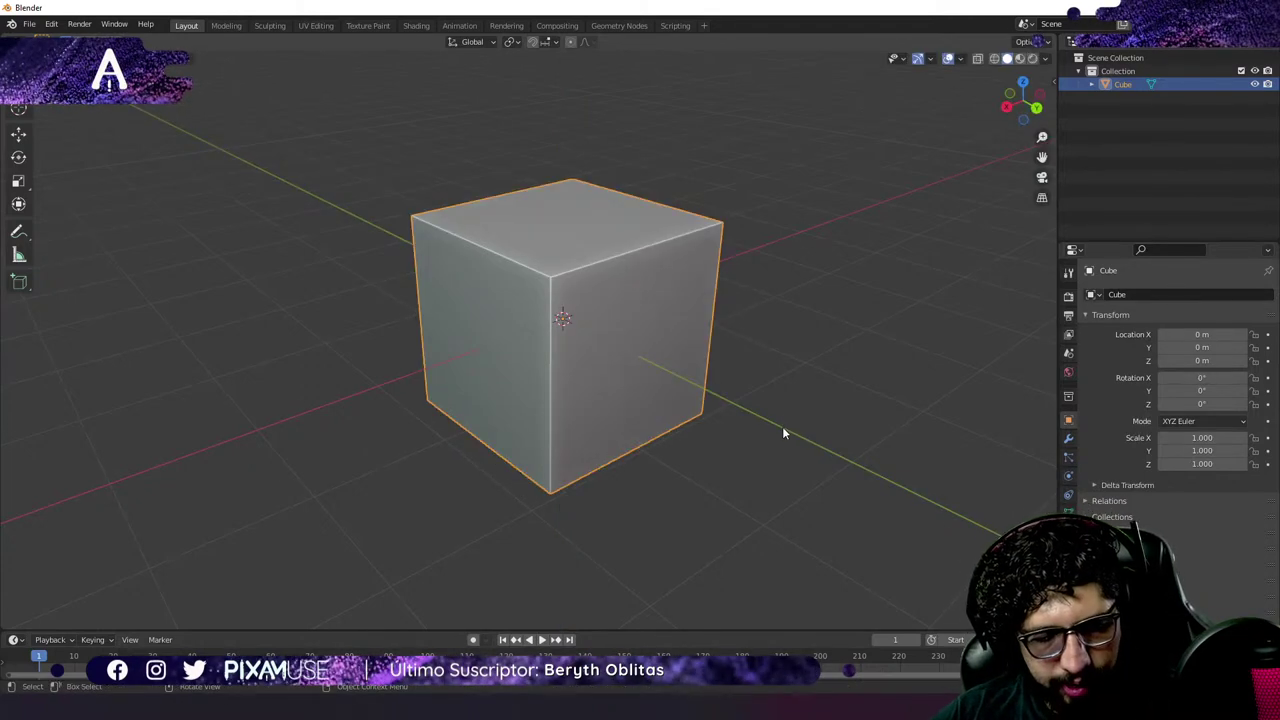
pyautogui.press('r')
pyautogui.press('y')
pyautogui.press('Escape')
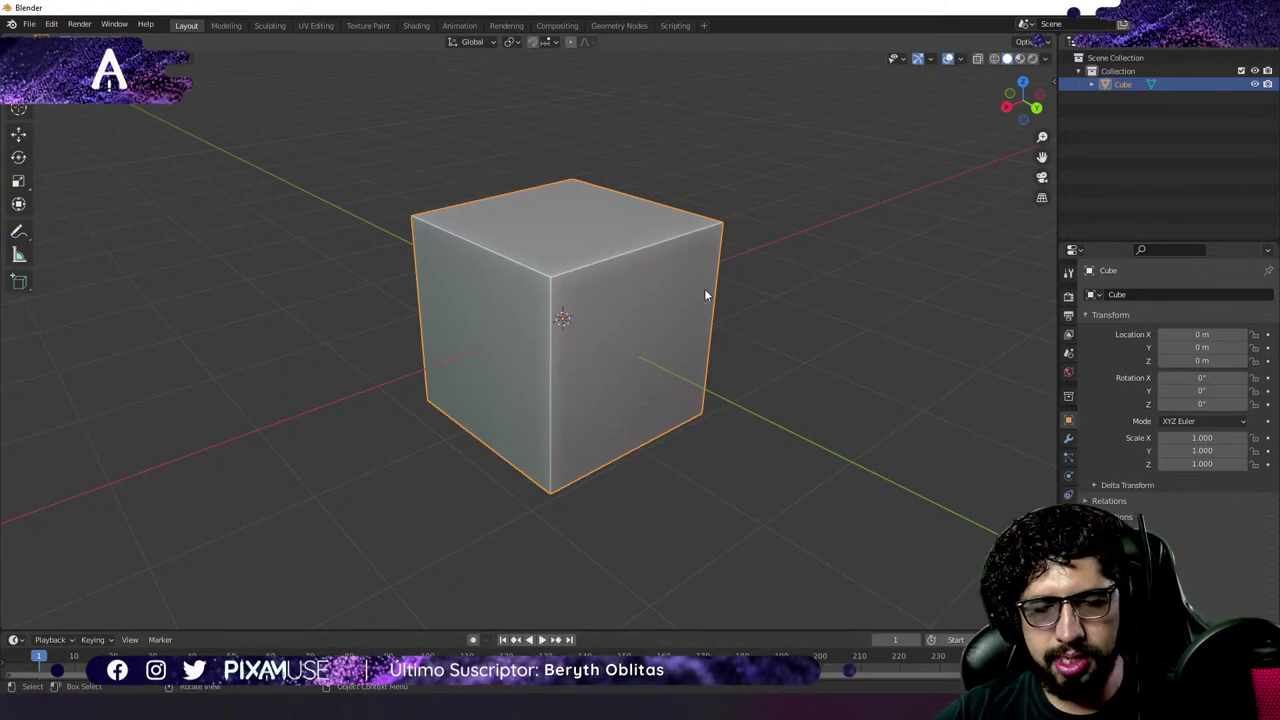
pyautogui.press('r')
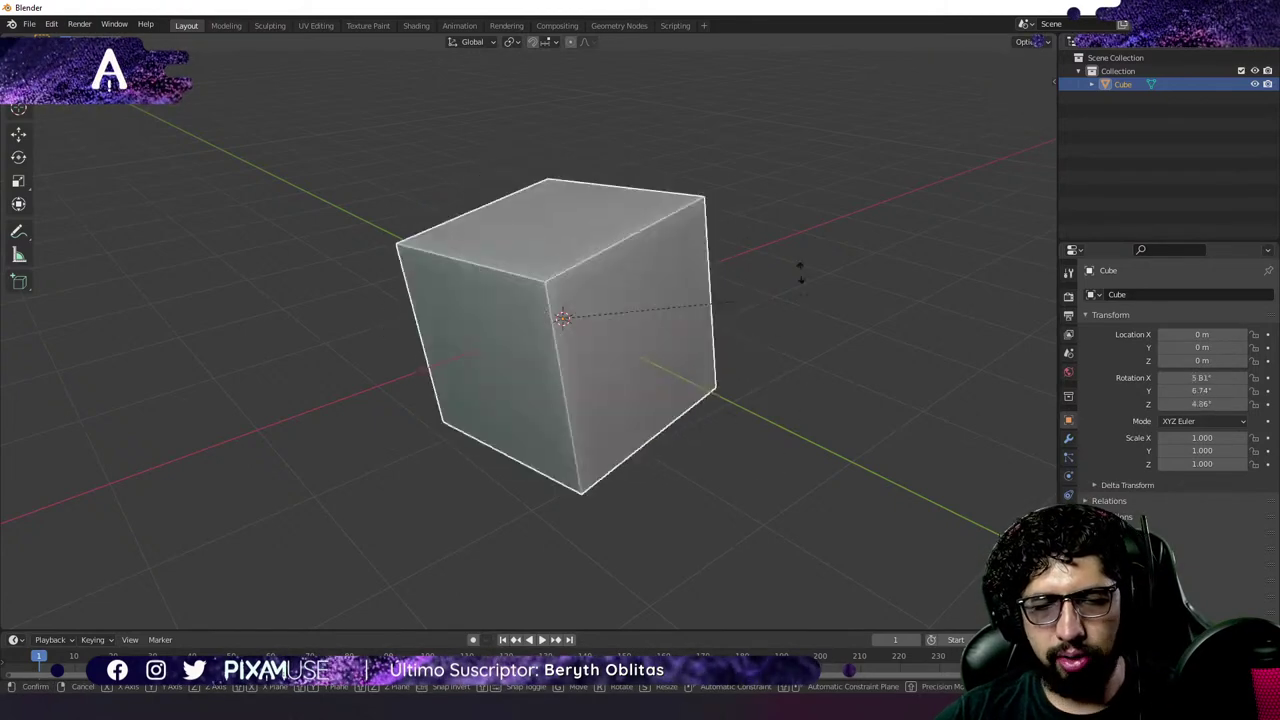
pyautogui.press('Escape')
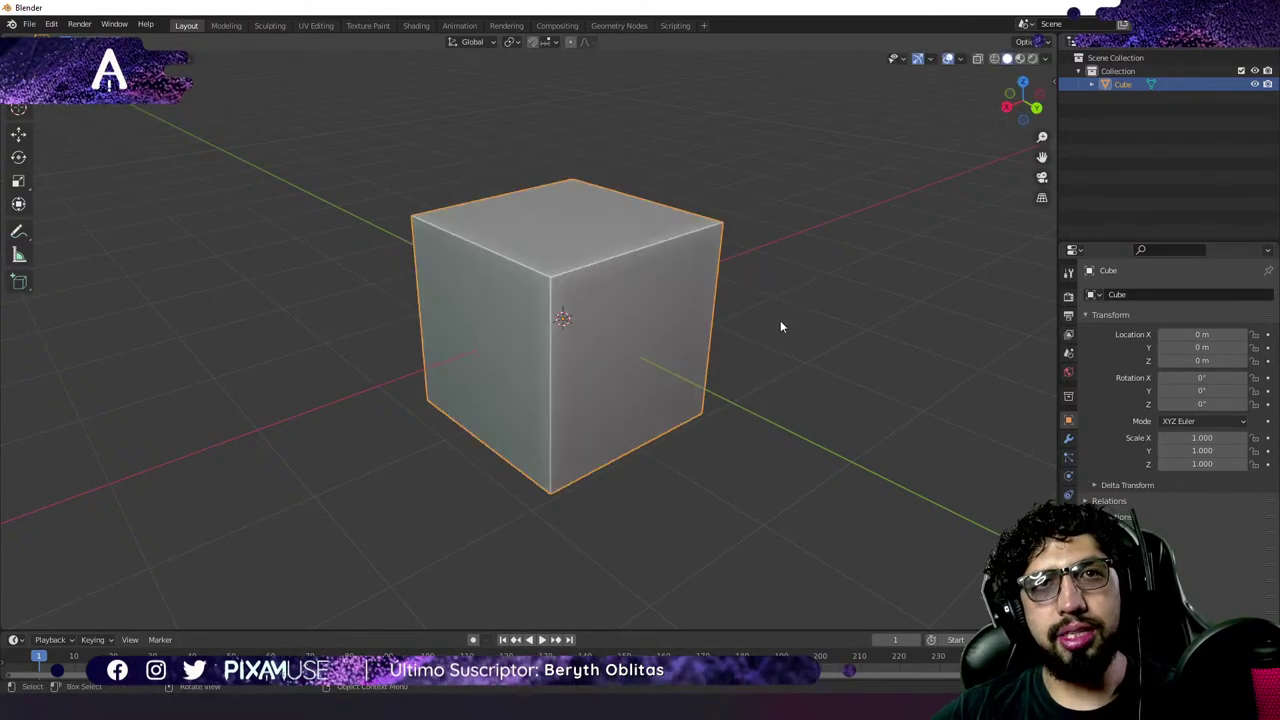
pyautogui.press('r')
pyautogui.press('r')
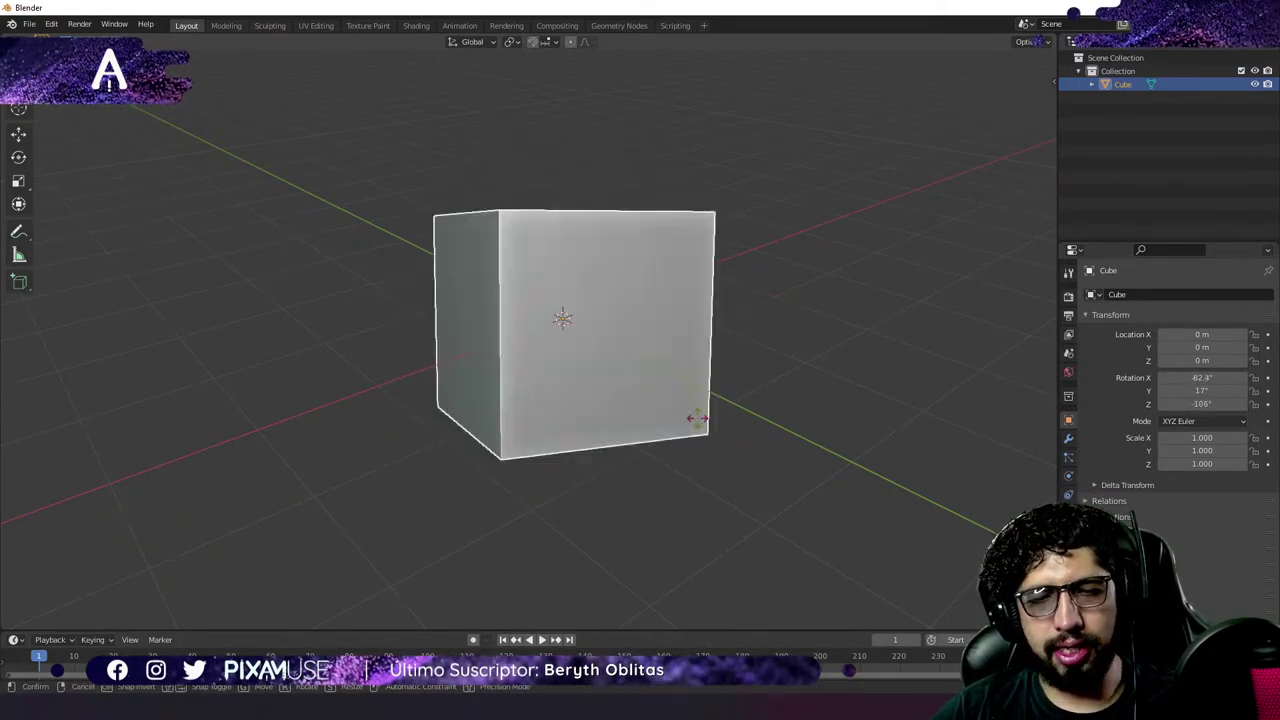
pyautogui.press('Escape')
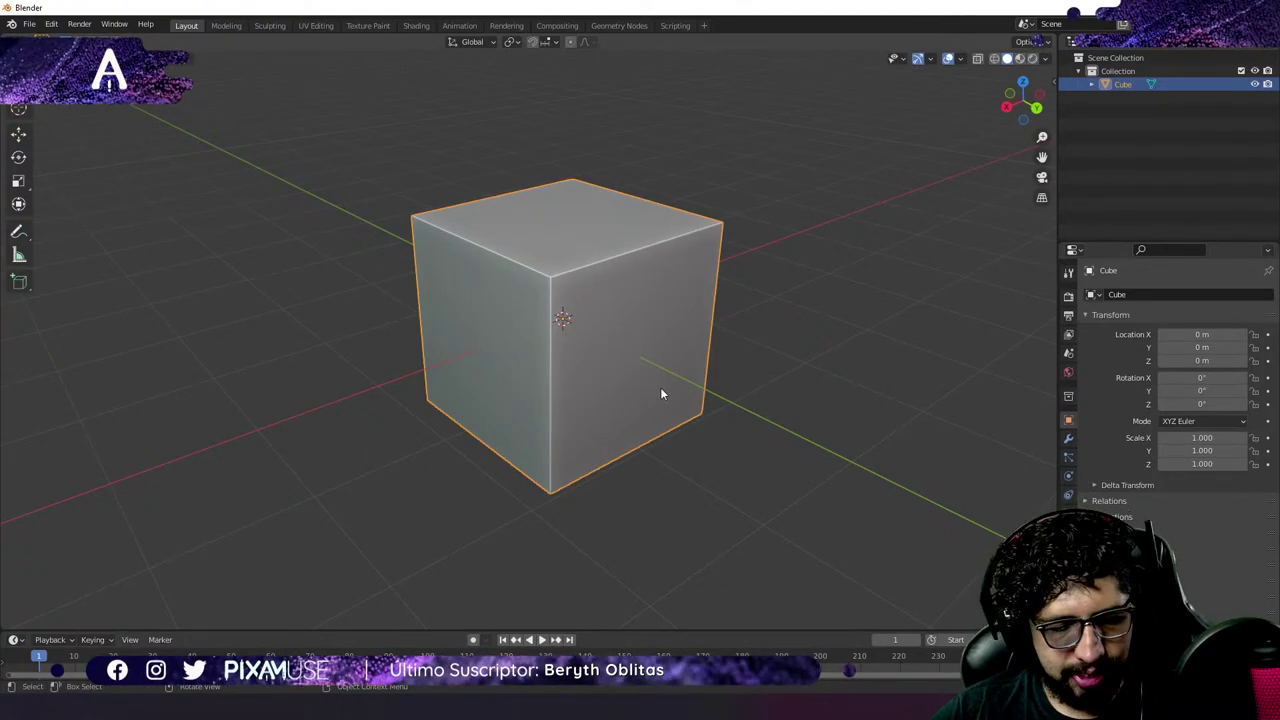
# Scale the cube, trying X, Y and Z constraints, then Shift+X to scale only Y and Z.
pyautogui.press('s')
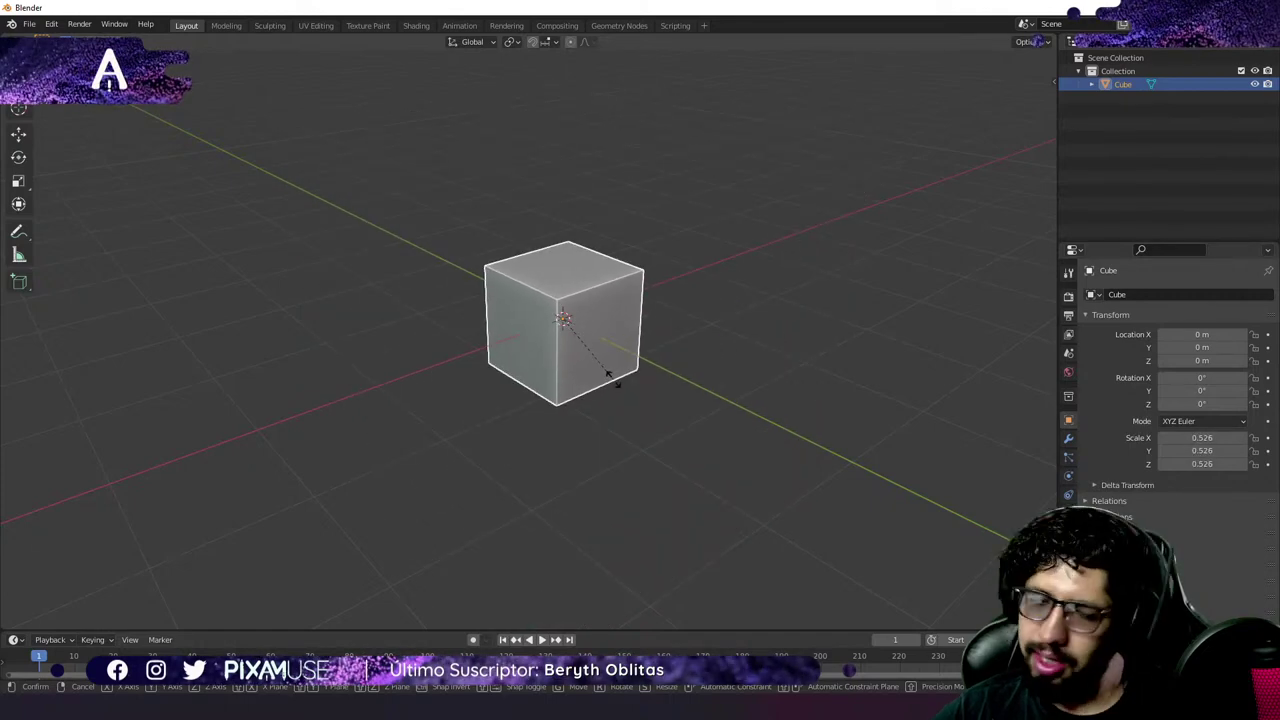
pyautogui.press('x')
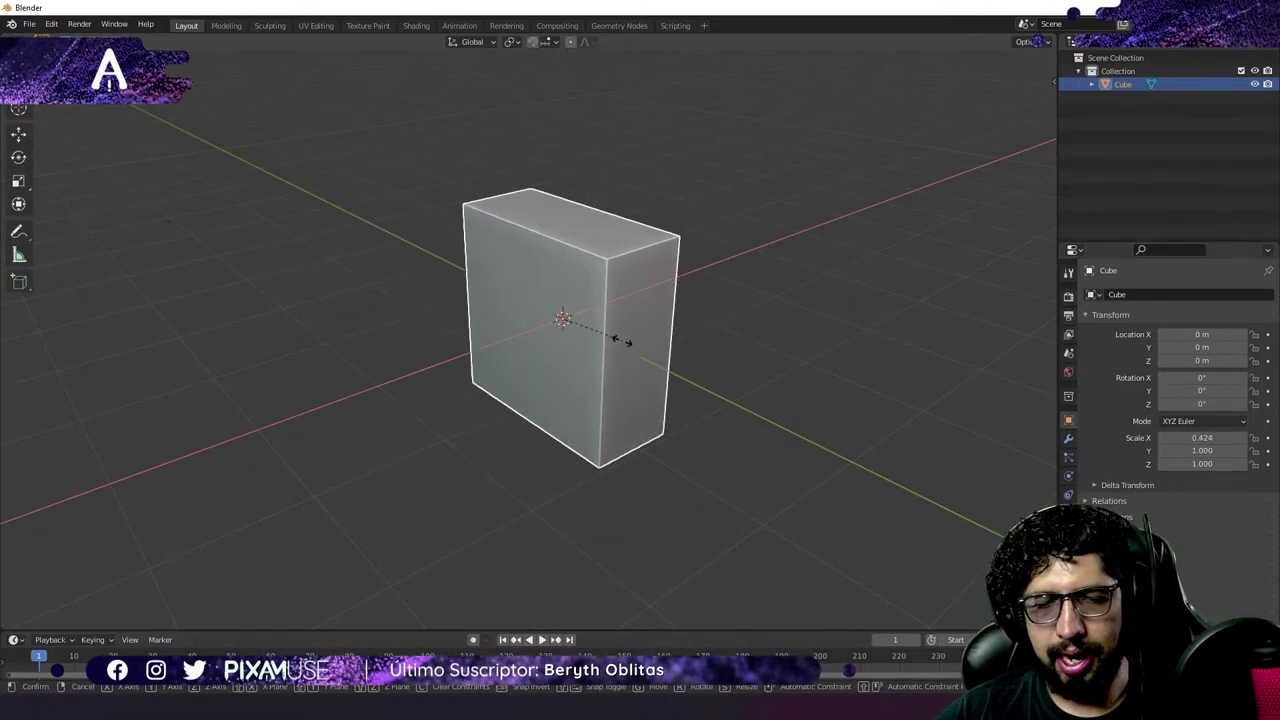
pyautogui.press('y')
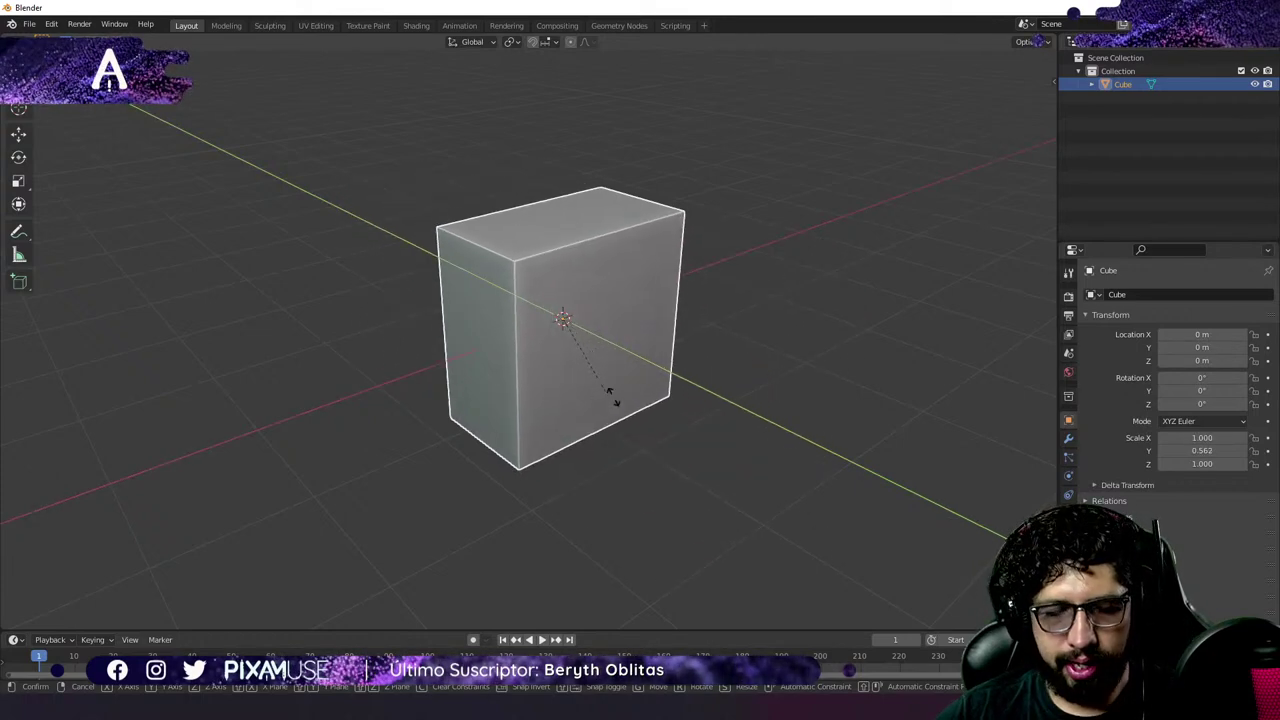
pyautogui.press('z')
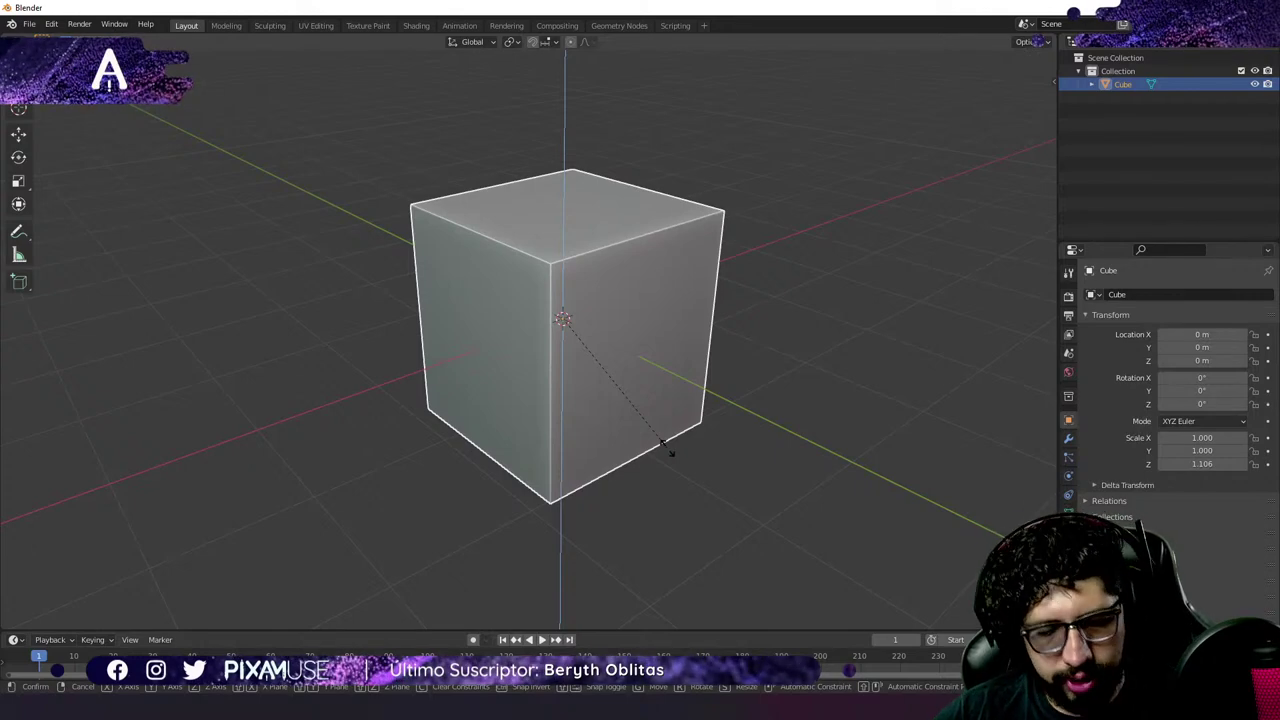
pyautogui.hotkey('shift', 'x')
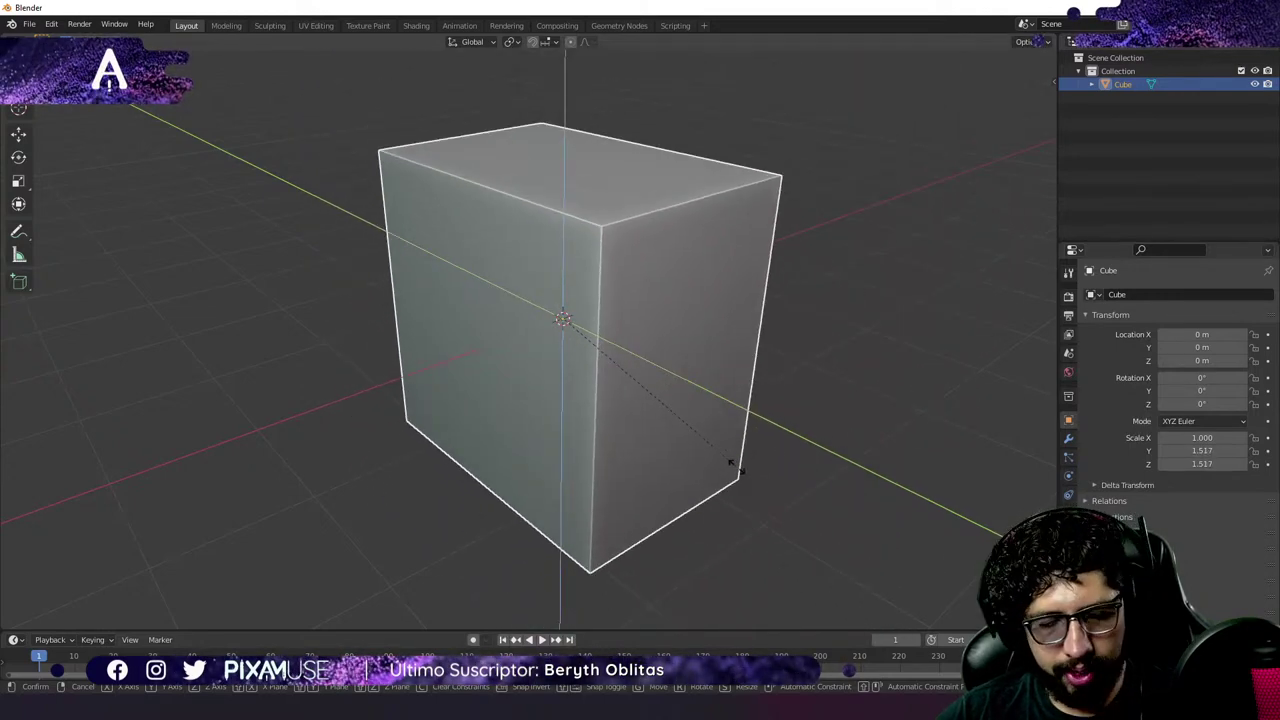
pyautogui.hotkey('shift', 'y')
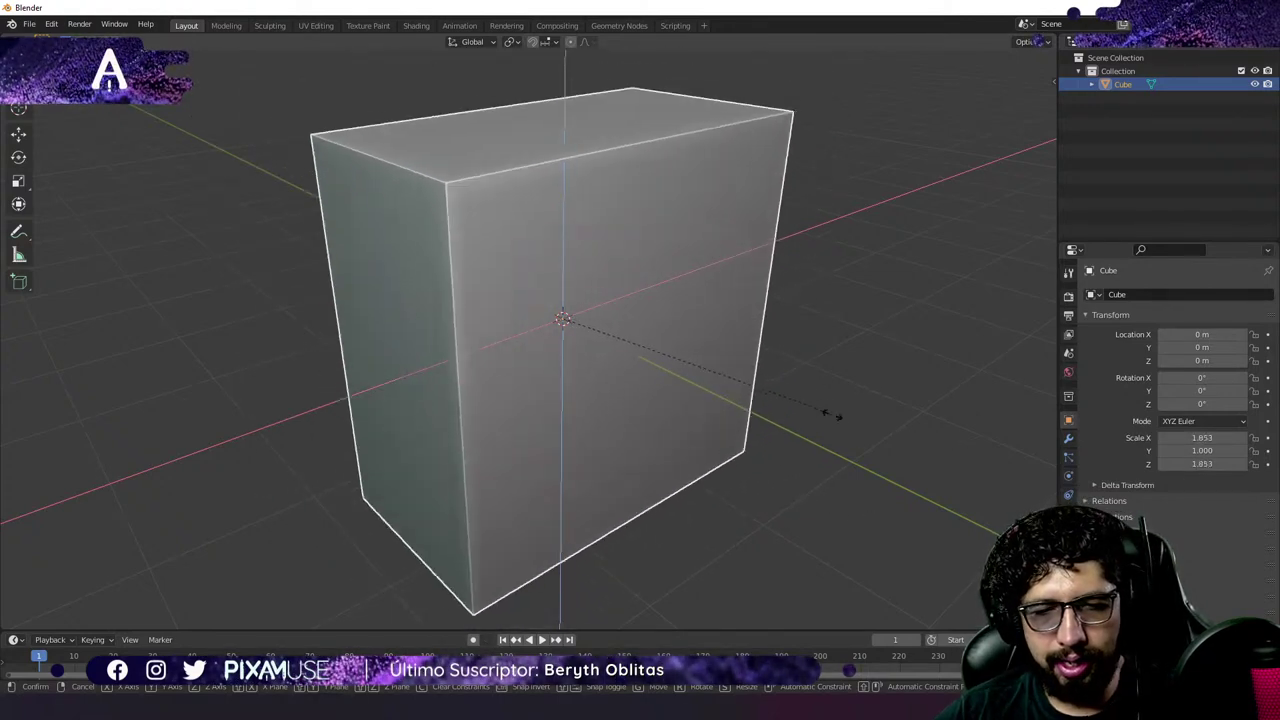
pyautogui.hotkey('shift', 'z')
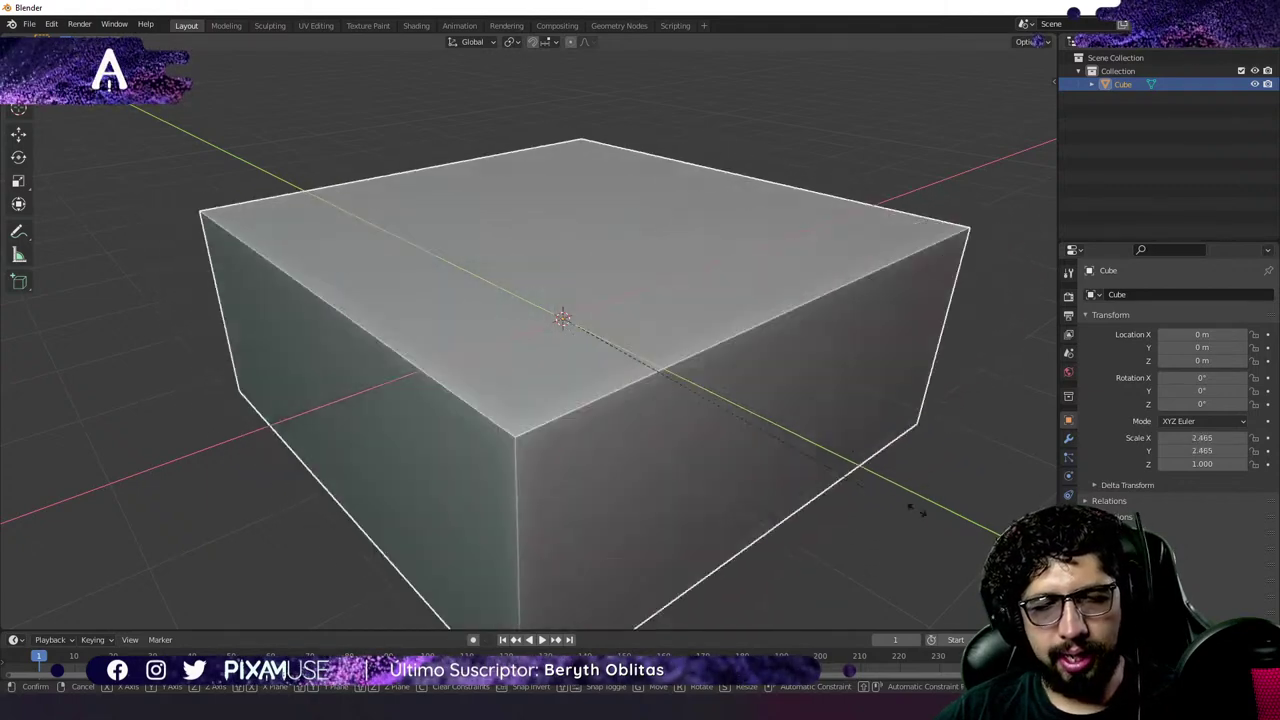
pyautogui.press('Escape')
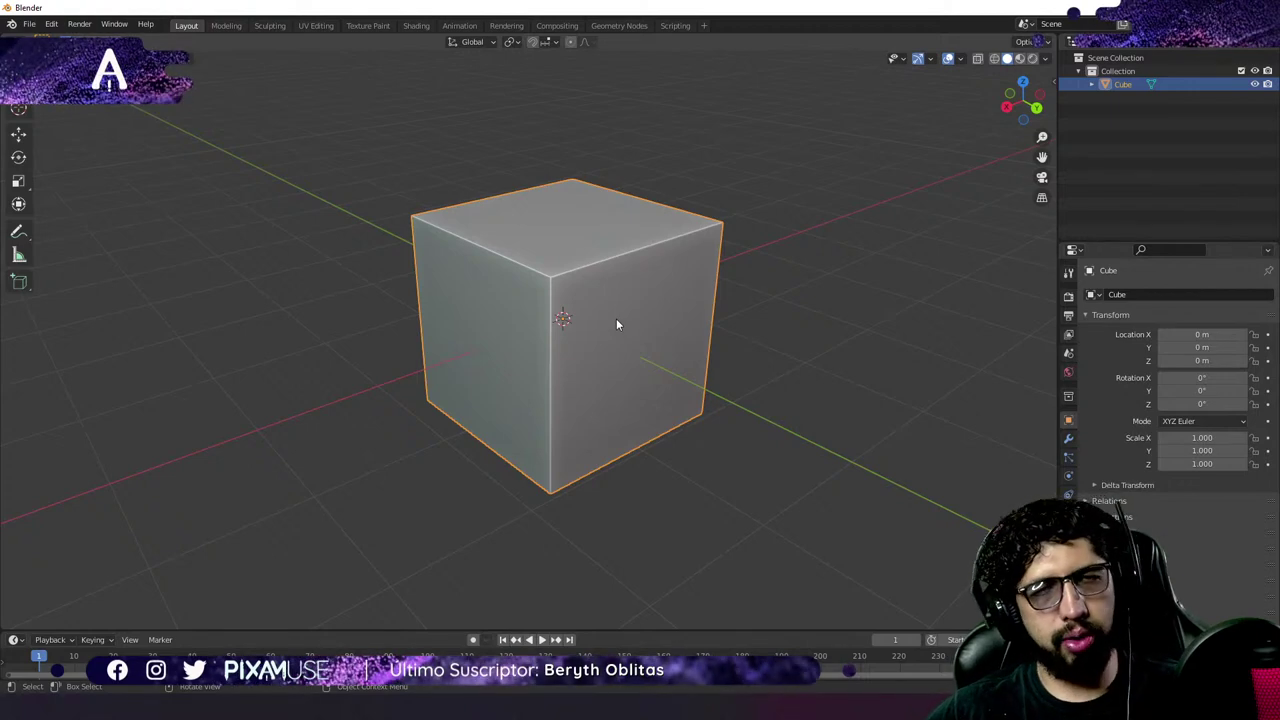
pyautogui.press('Tab')
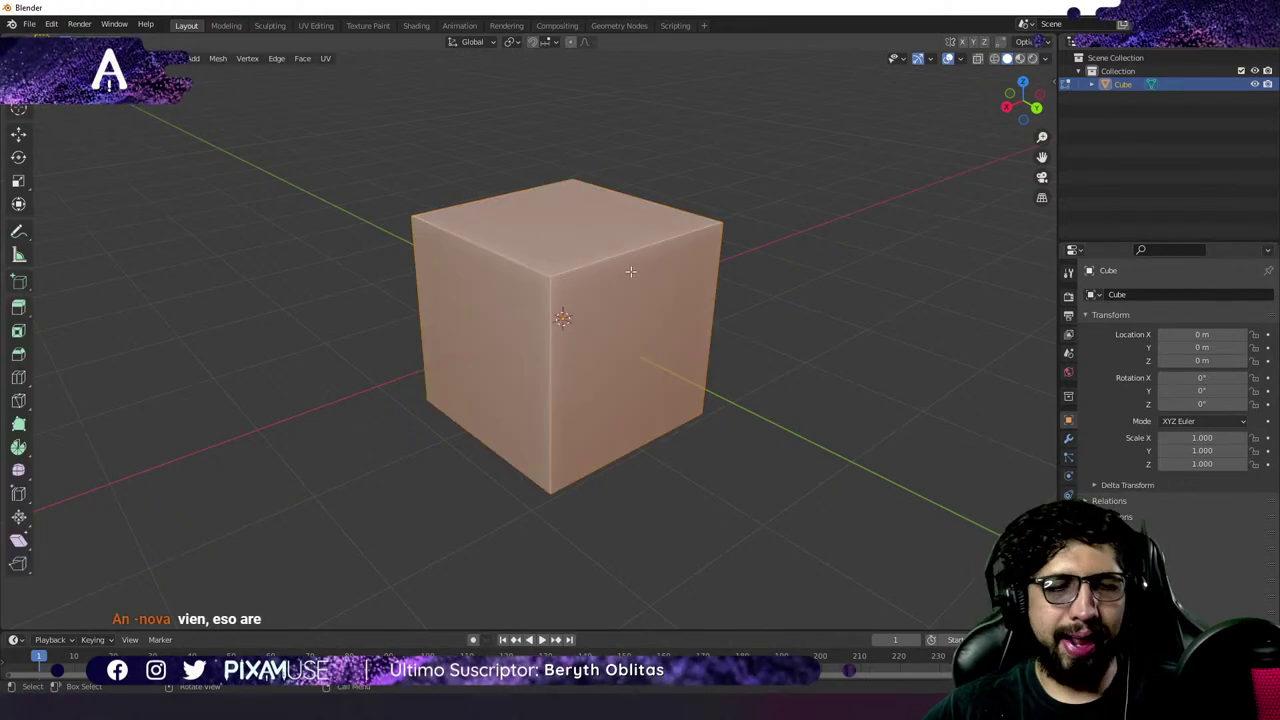
pyautogui.press('Tab')
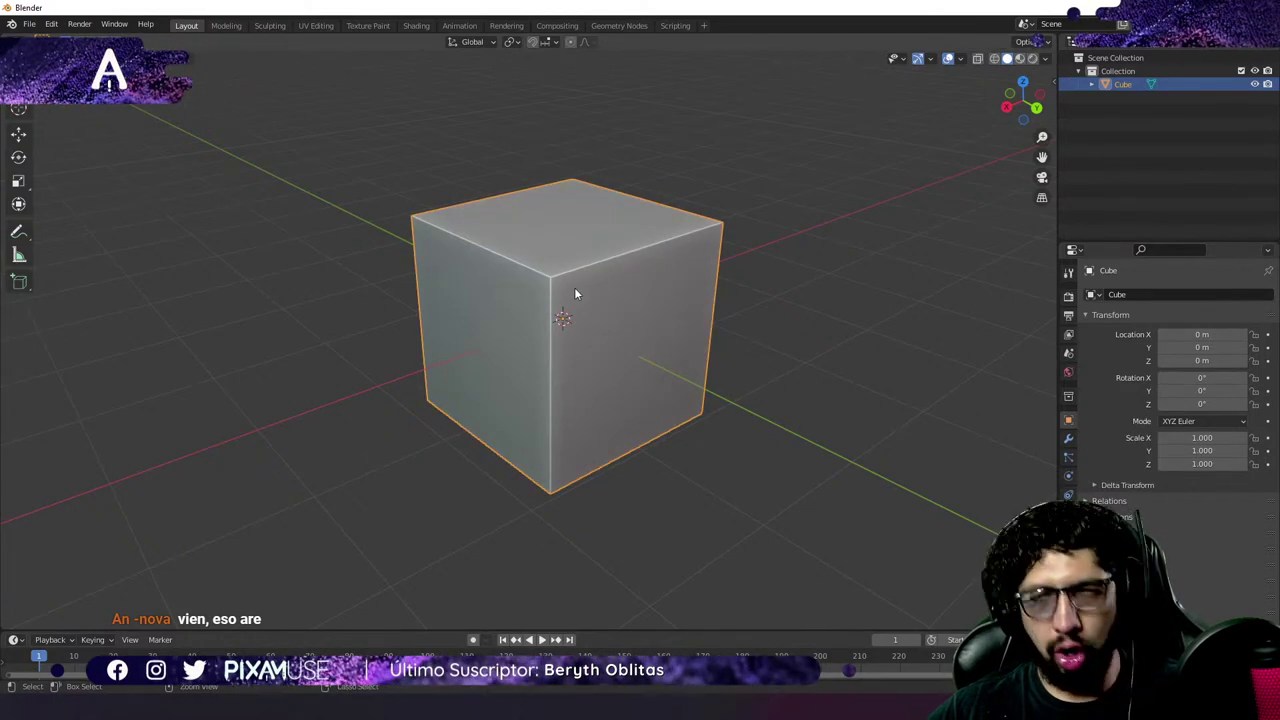
pyautogui.hotkey('ctrl', 'Tab')
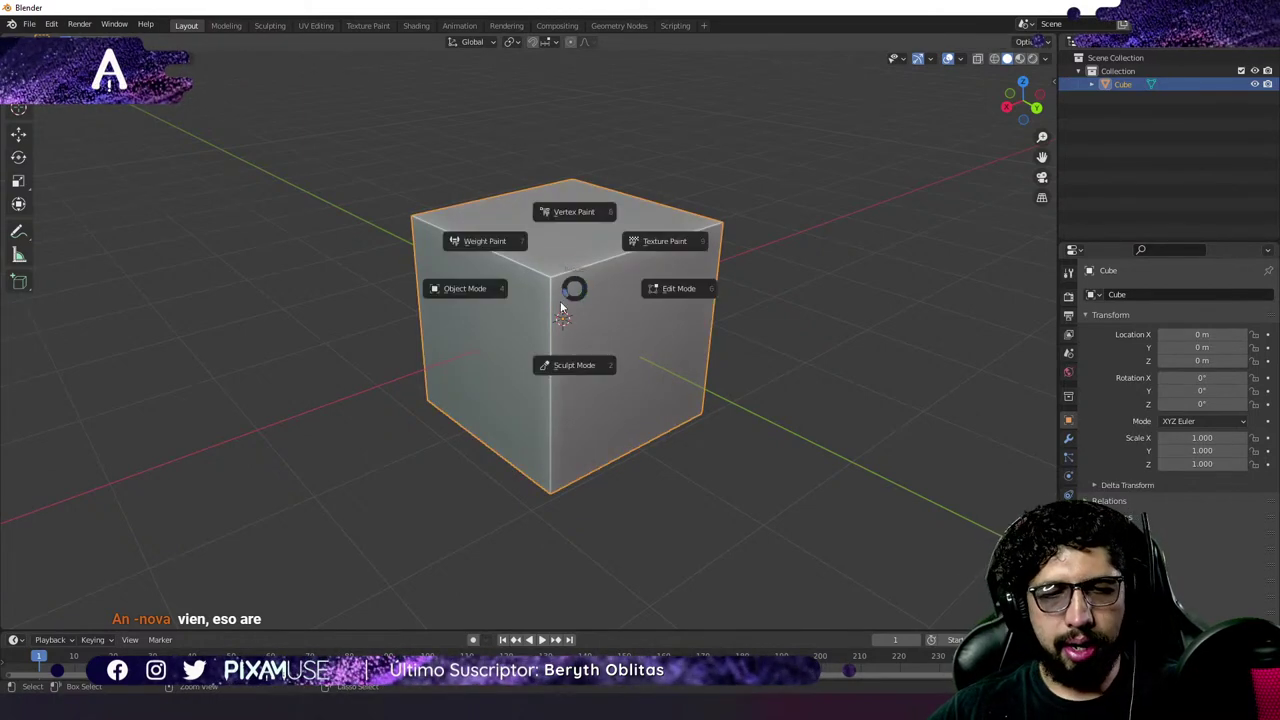
pyautogui.click(659, 291)
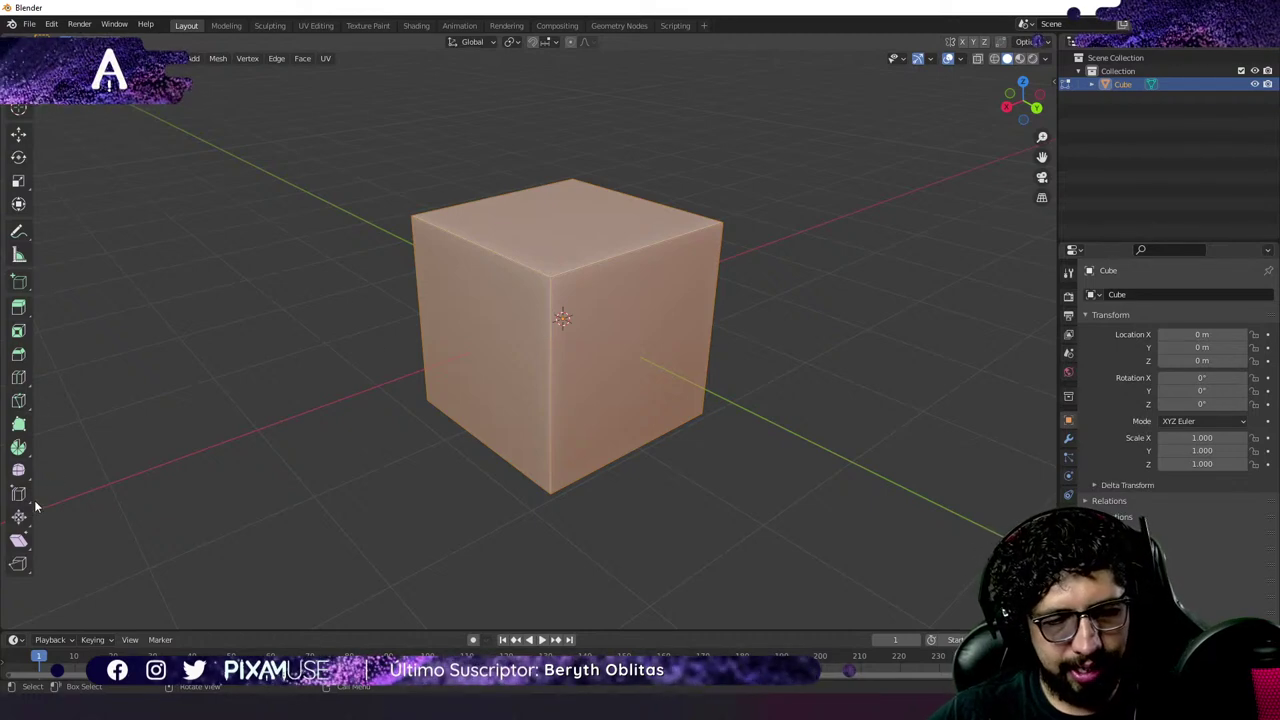
# Choose Add Cone from the primitive flyout and draw its base on the cube's front face.
pyautogui.click(24, 287)
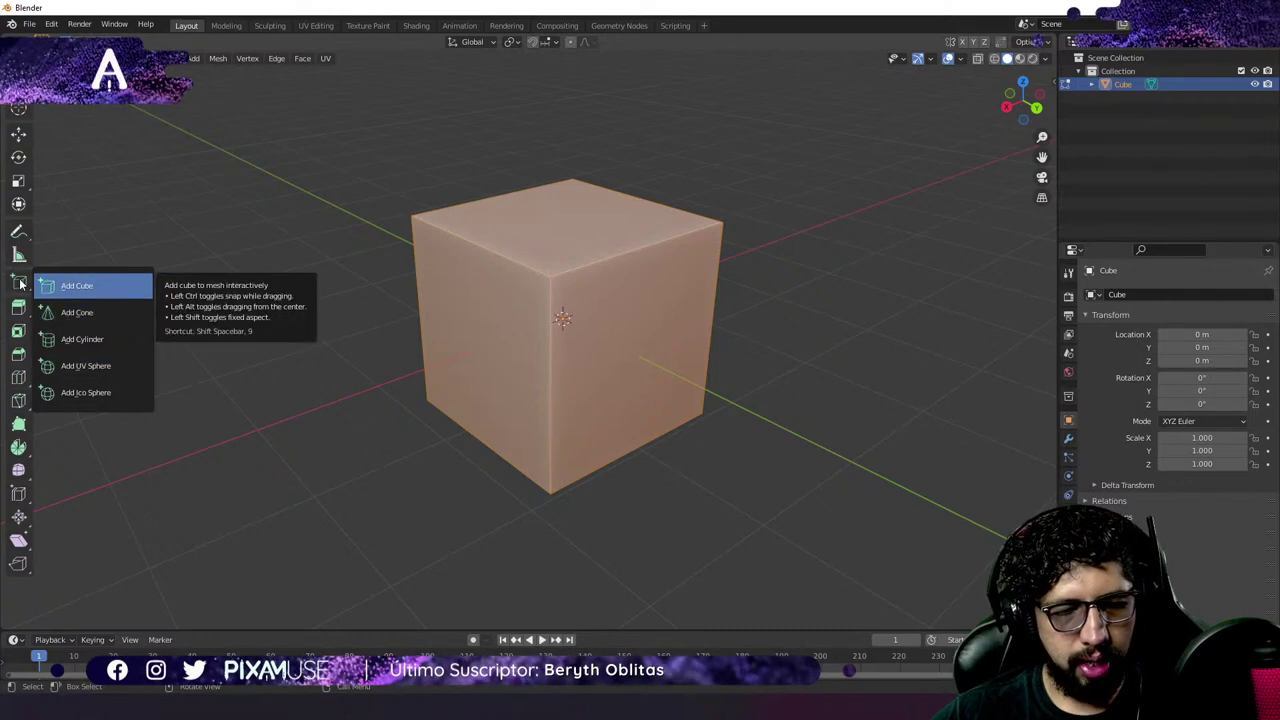
pyautogui.click(70, 286)
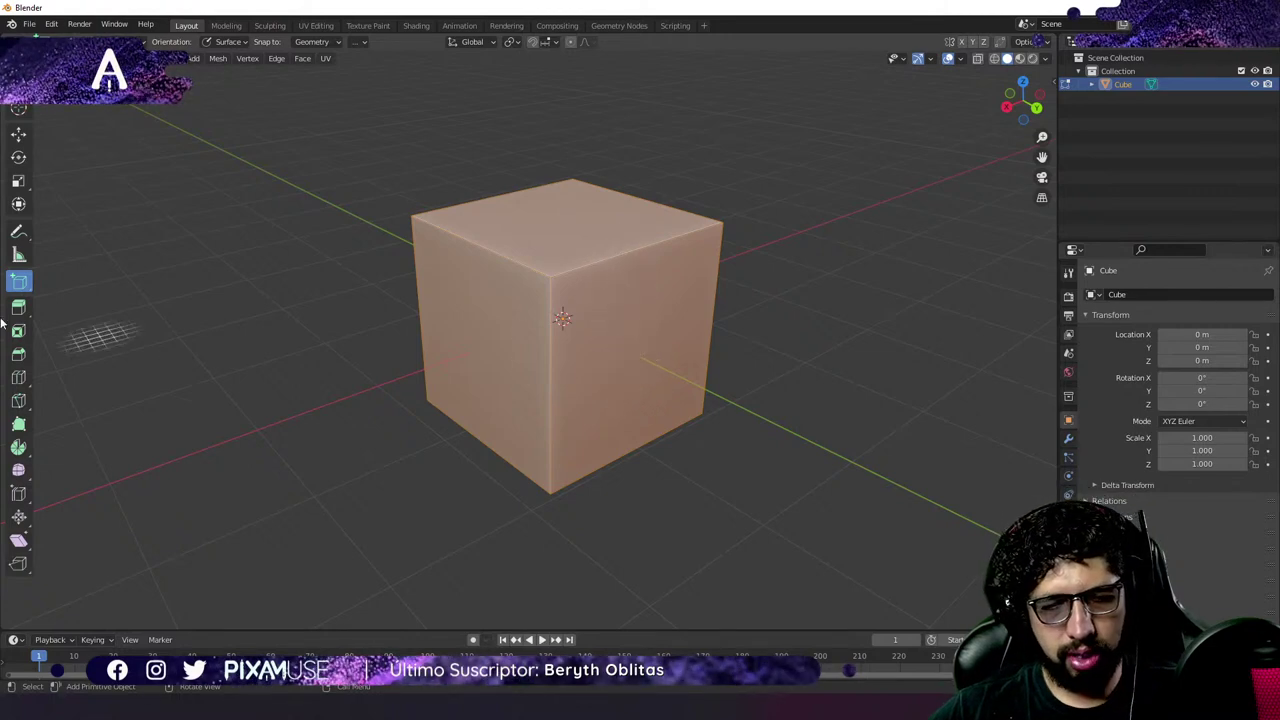
pyautogui.click(14, 285)
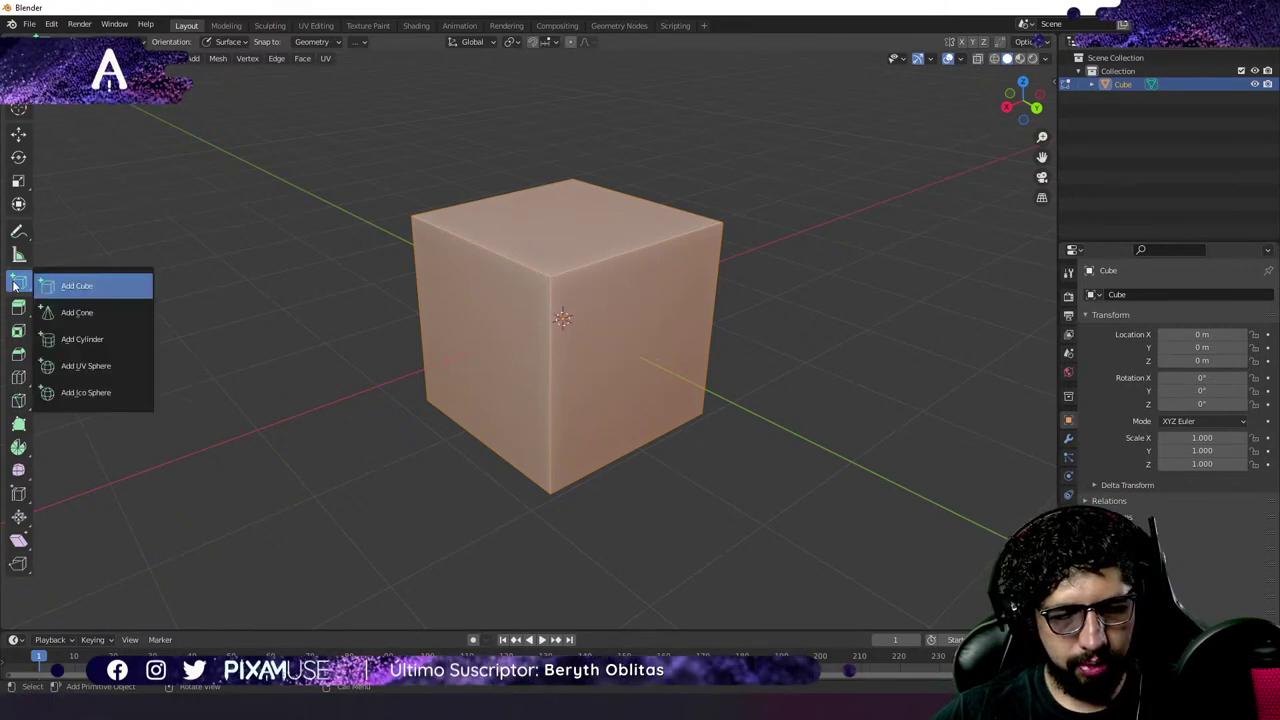
pyautogui.click(83, 316)
pyautogui.moveTo(624, 340); pyautogui.dragTo(652, 374)
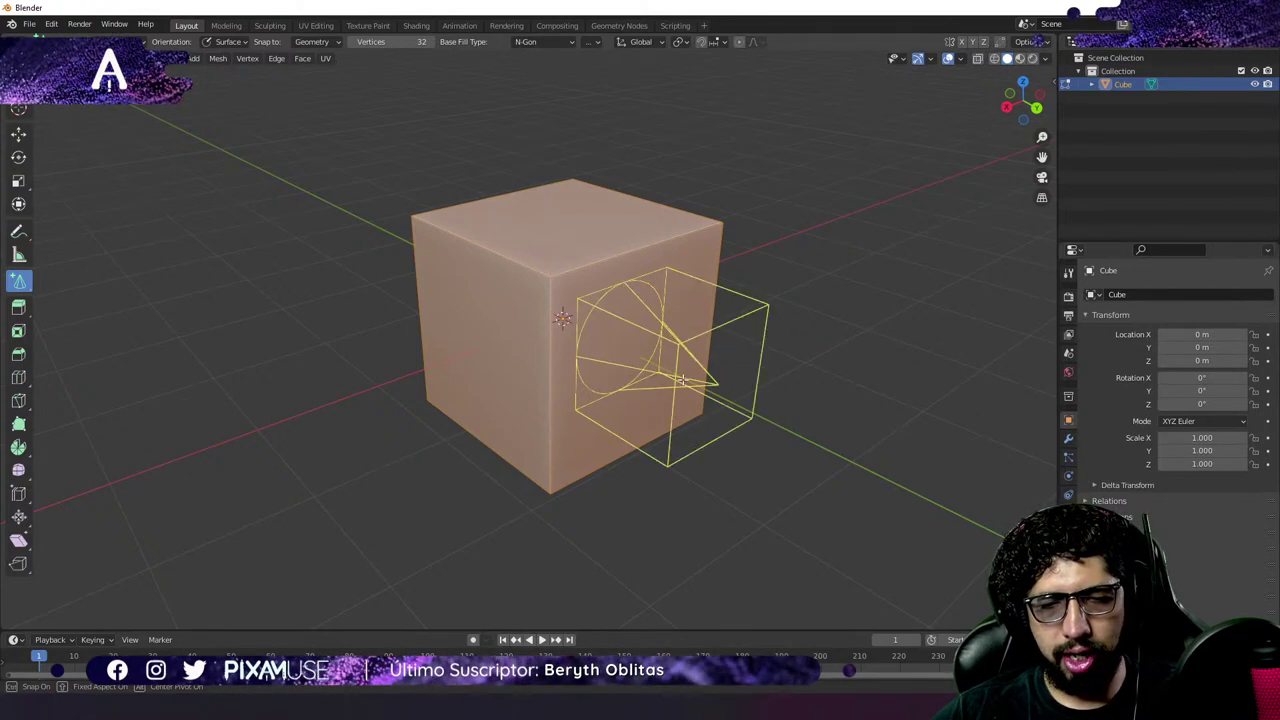
# Set the cone's height, orbit around it, then undo the cone.
pyautogui.click(776, 398)
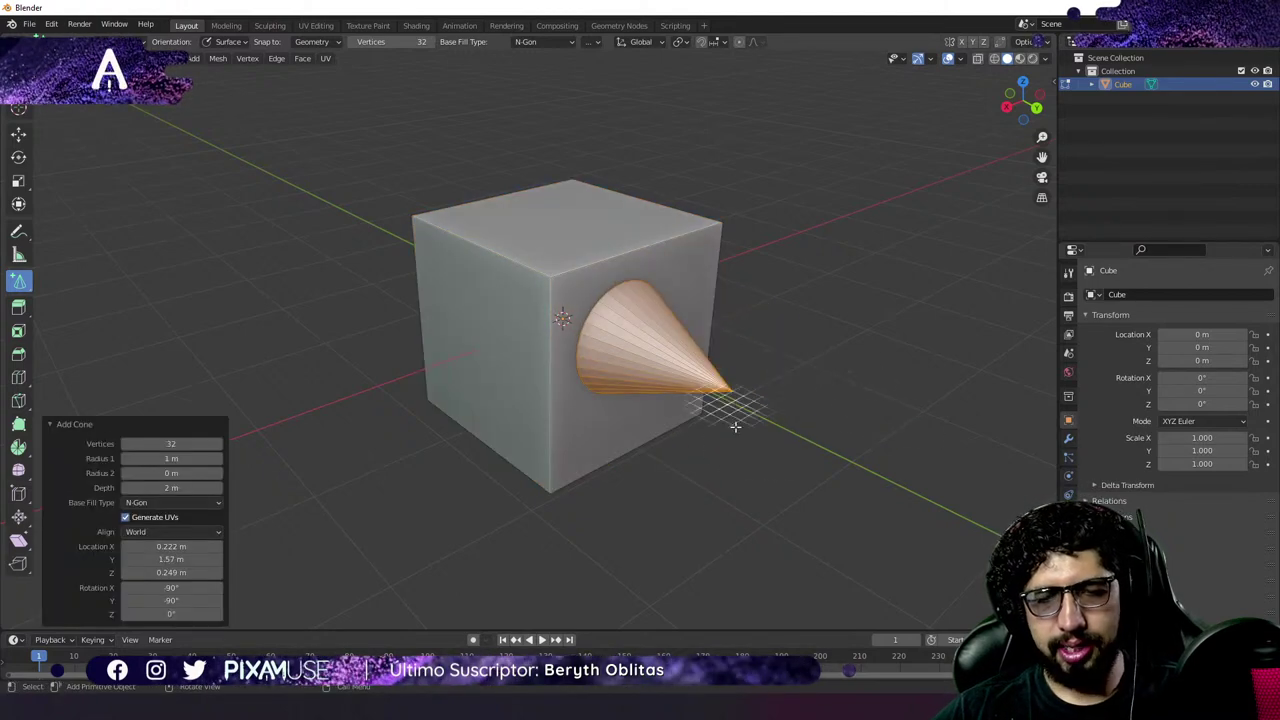
pyautogui.moveTo(823, 449); pyautogui.dragTo(794, 434, button='middle')
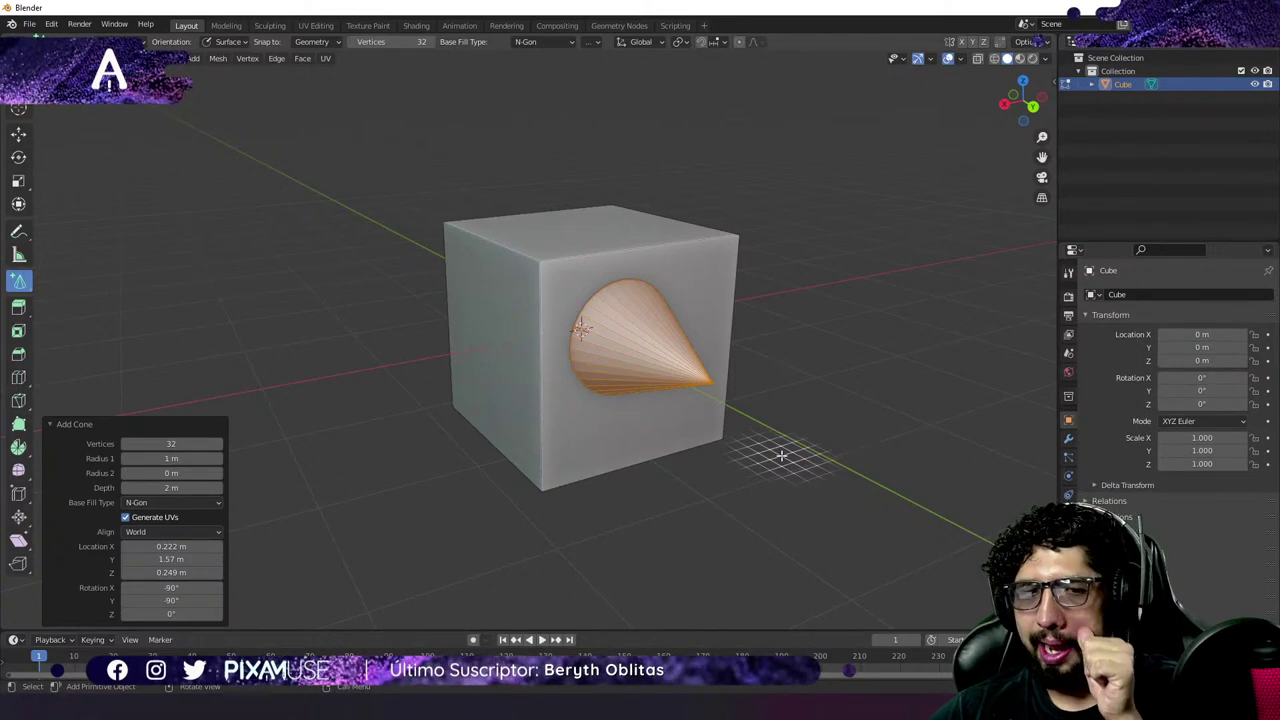
pyautogui.hotkey('ctrl', 'z')
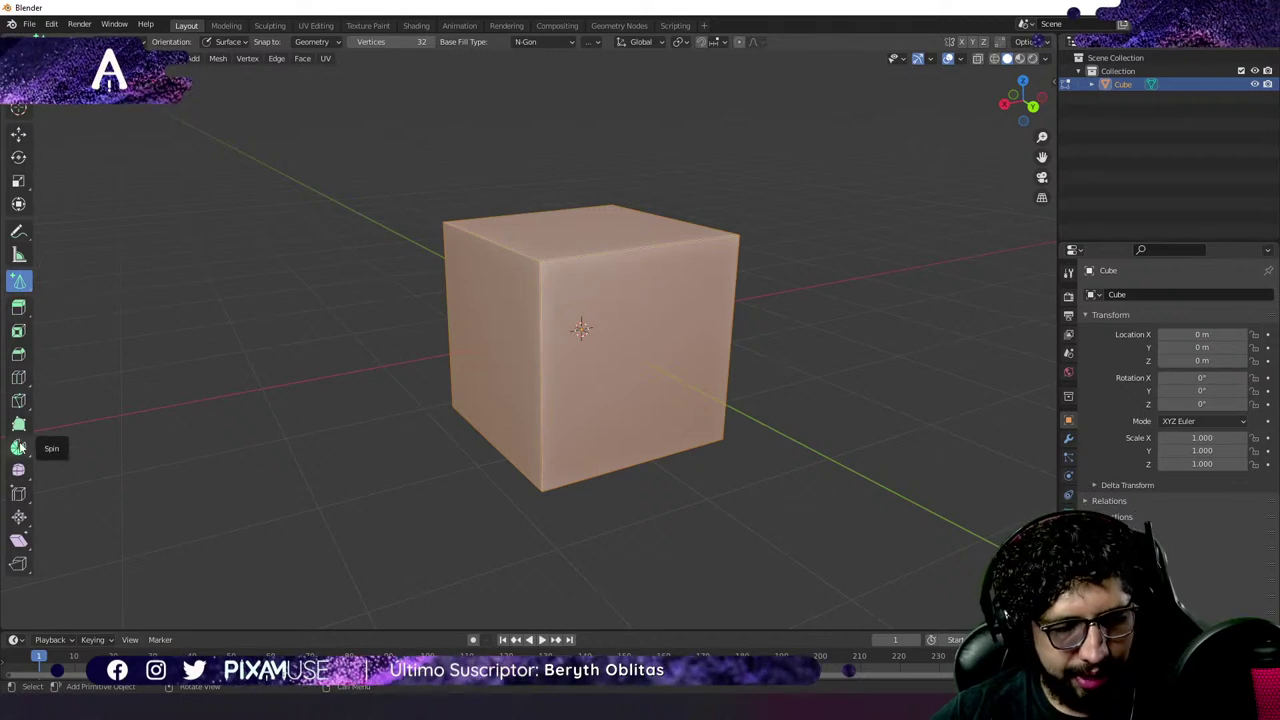
pyautogui.click(22, 283)
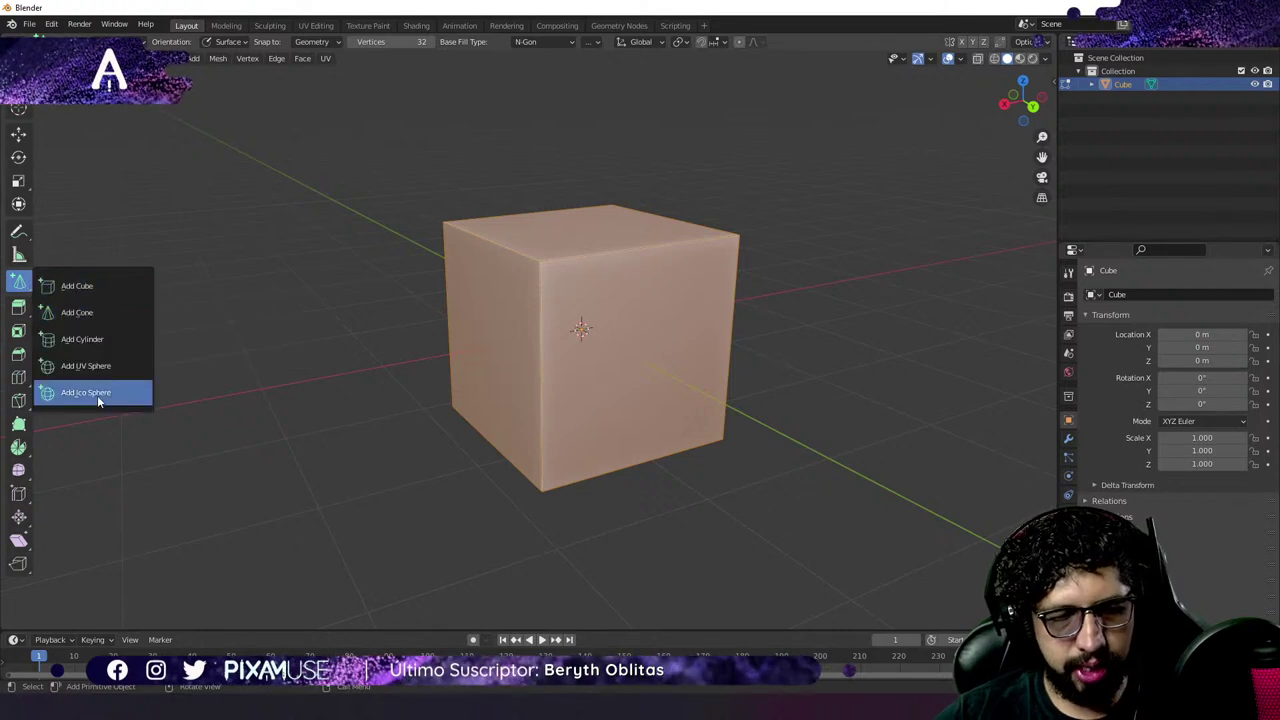
pyautogui.click(22, 285)
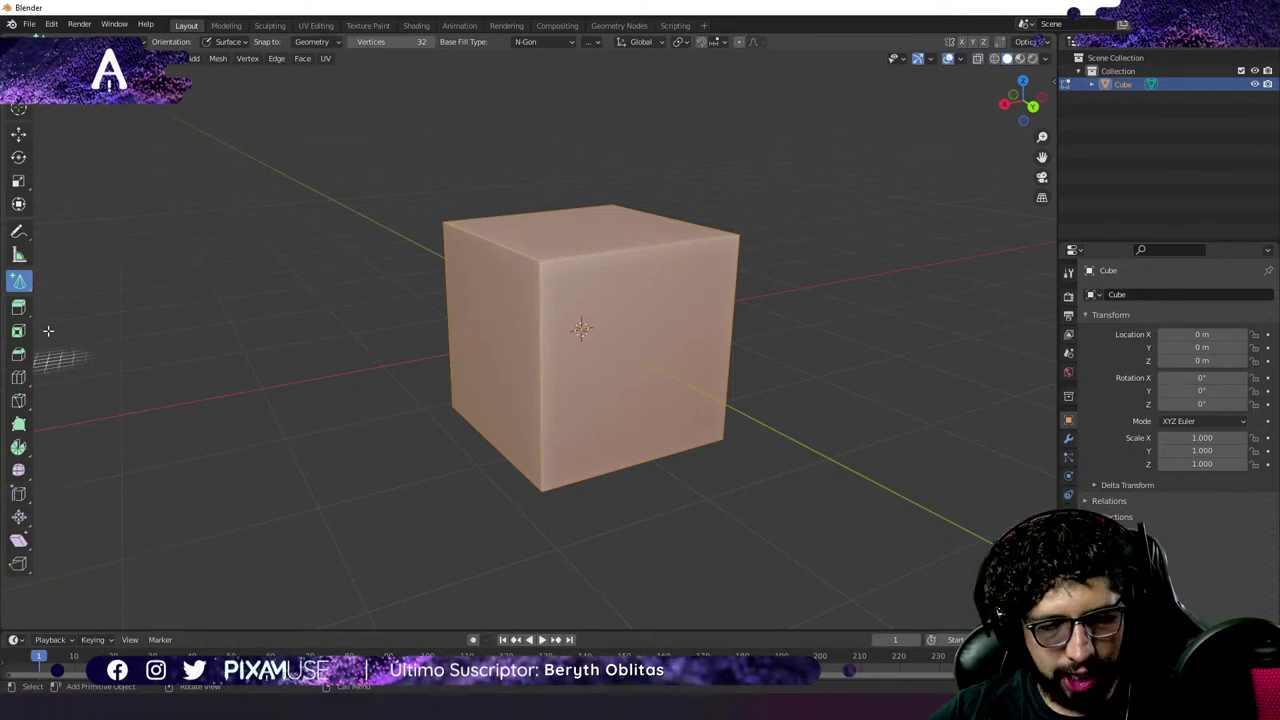
pyautogui.rightClick(19, 386)
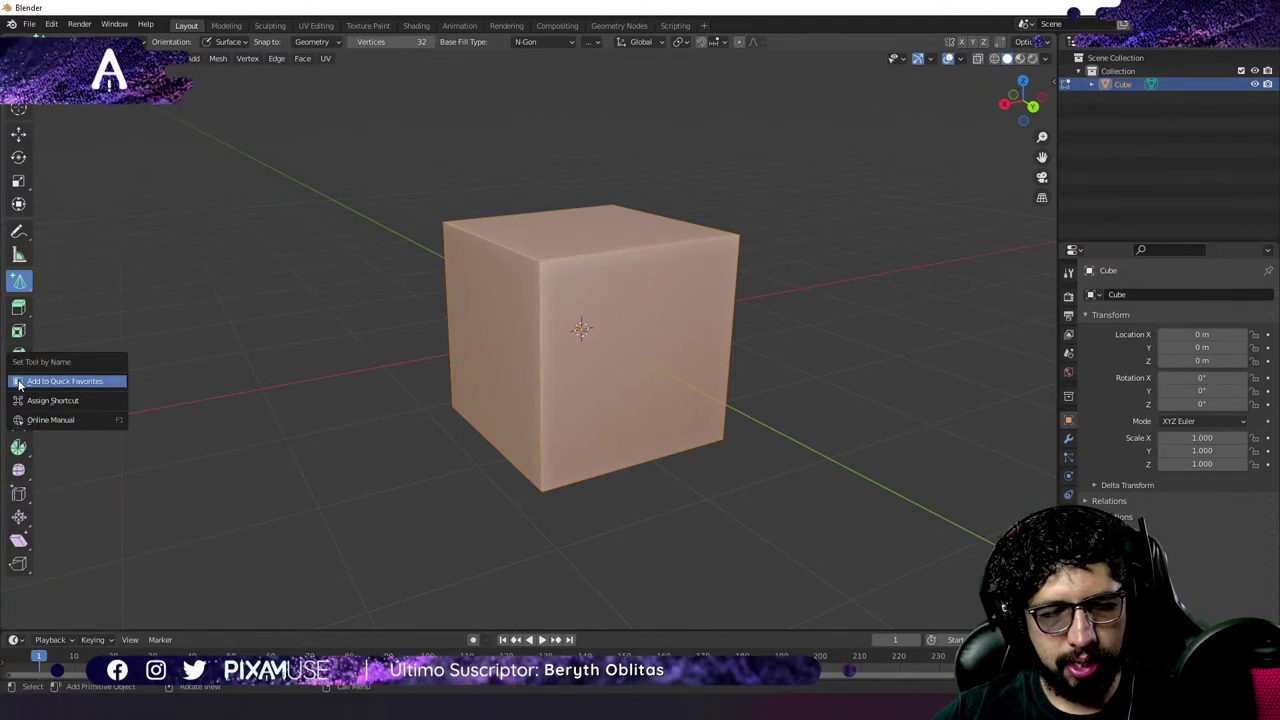
pyautogui.rightClick(19, 283)
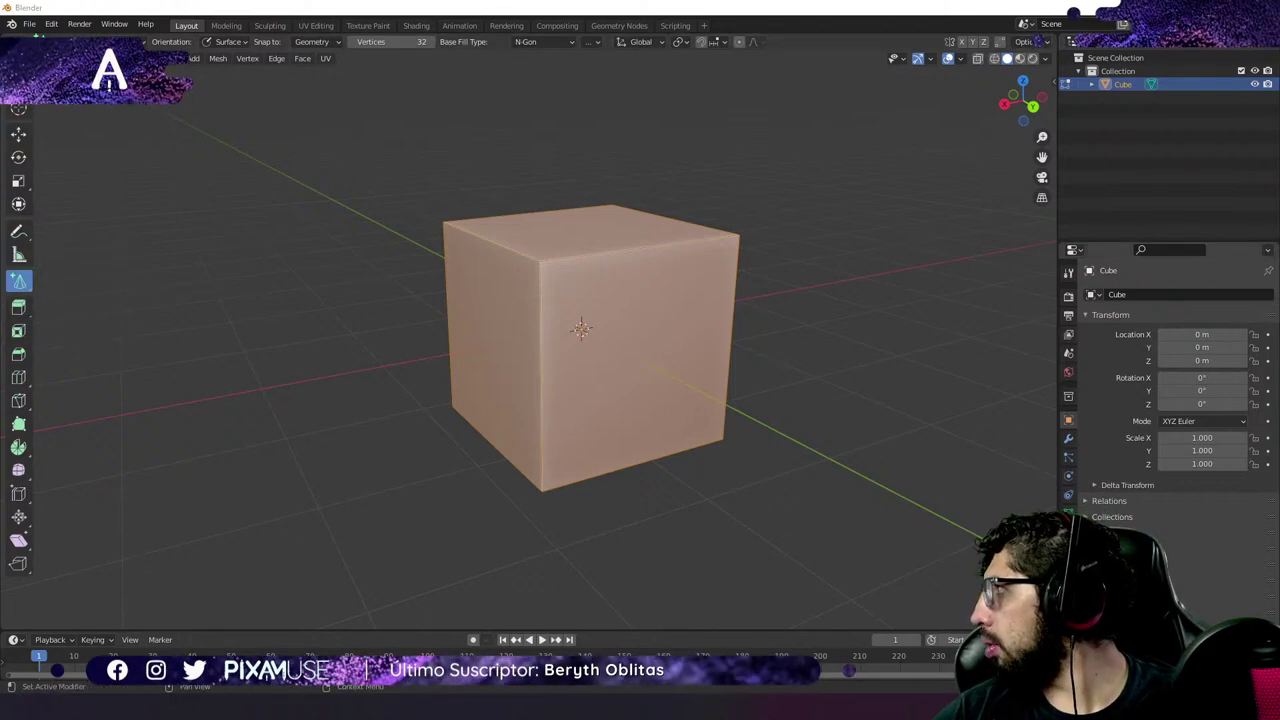
pyautogui.click(402, 685)
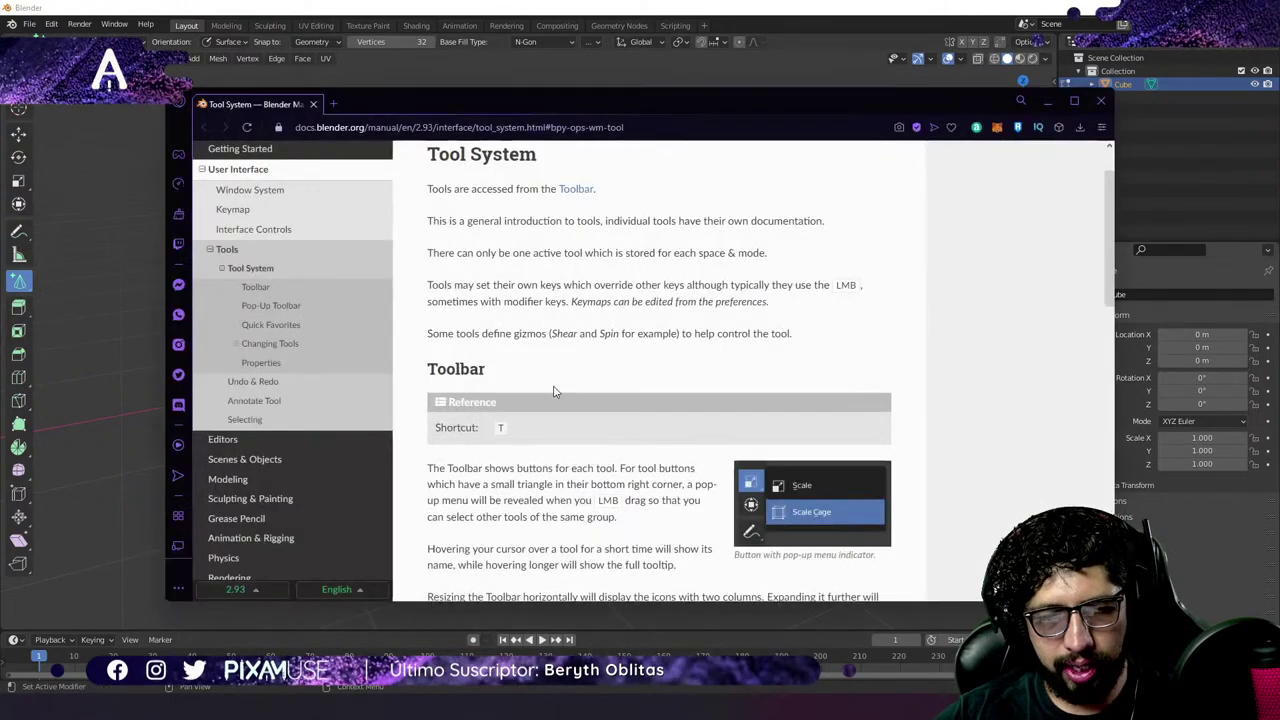
pyautogui.scroll(-3, 577, 402)
pyautogui.scroll(-8, 577, 402)
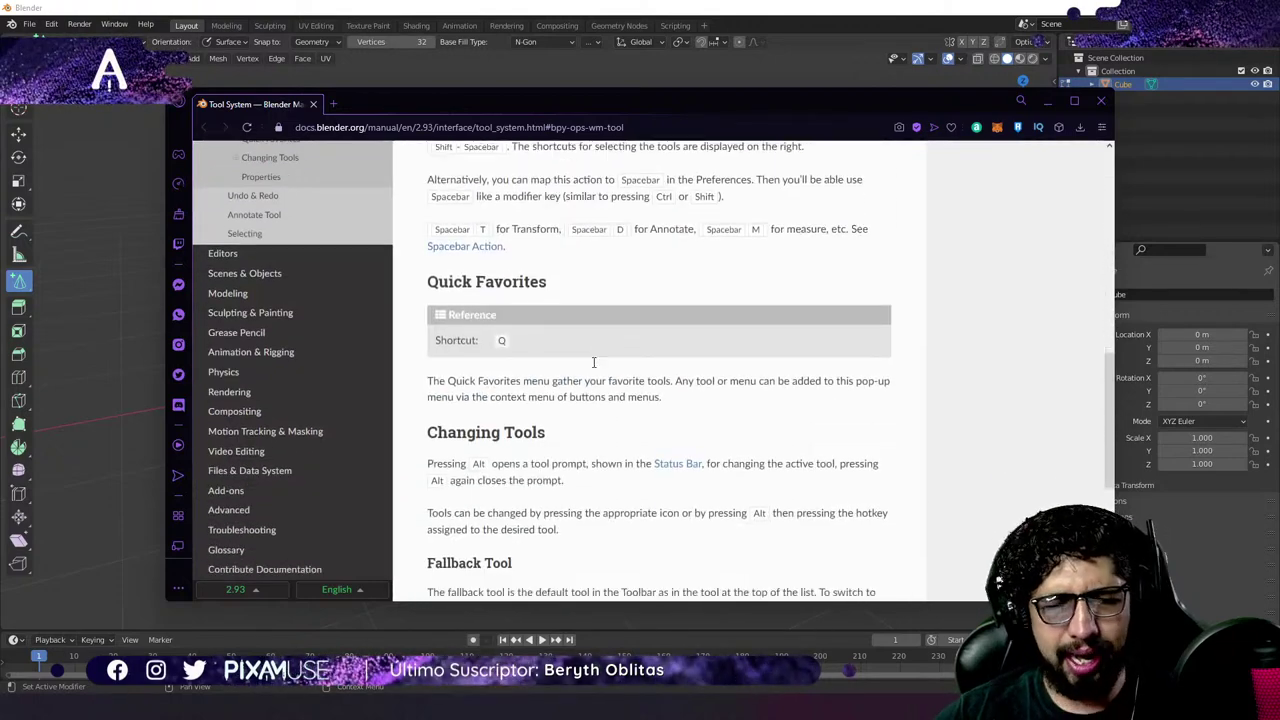
pyautogui.scroll(10, 601, 389)
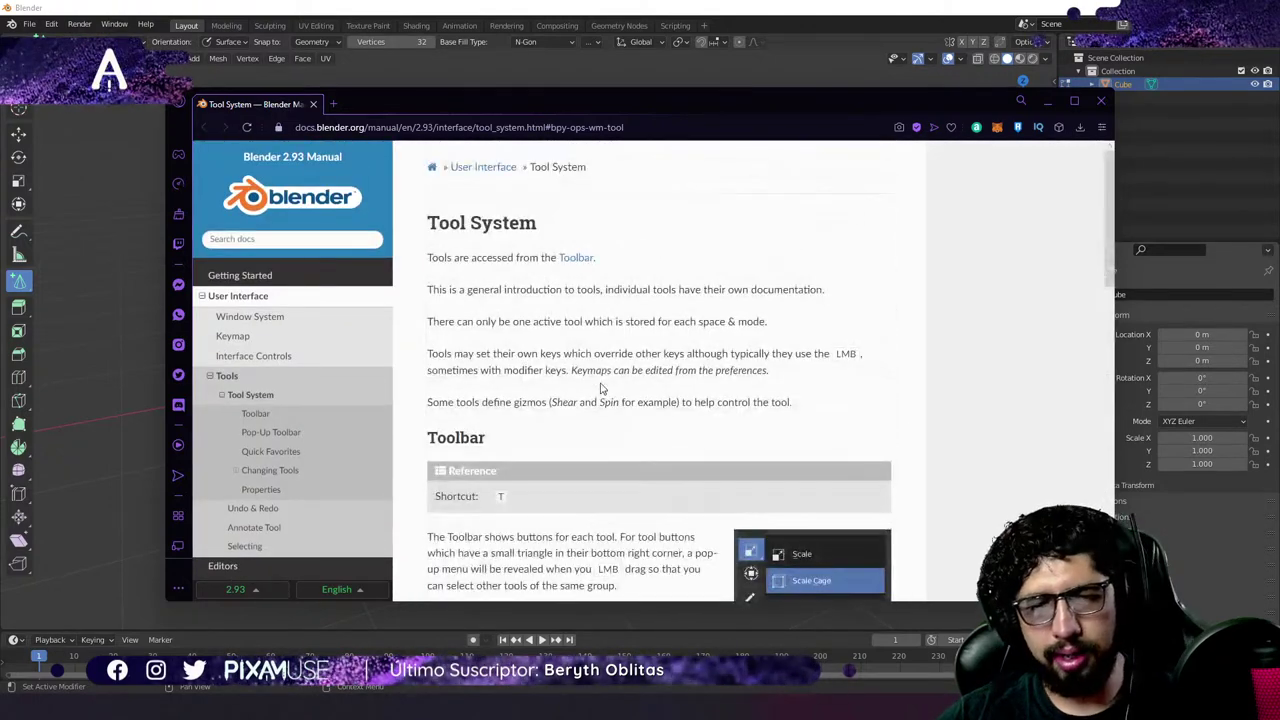
pyautogui.click(313, 104)
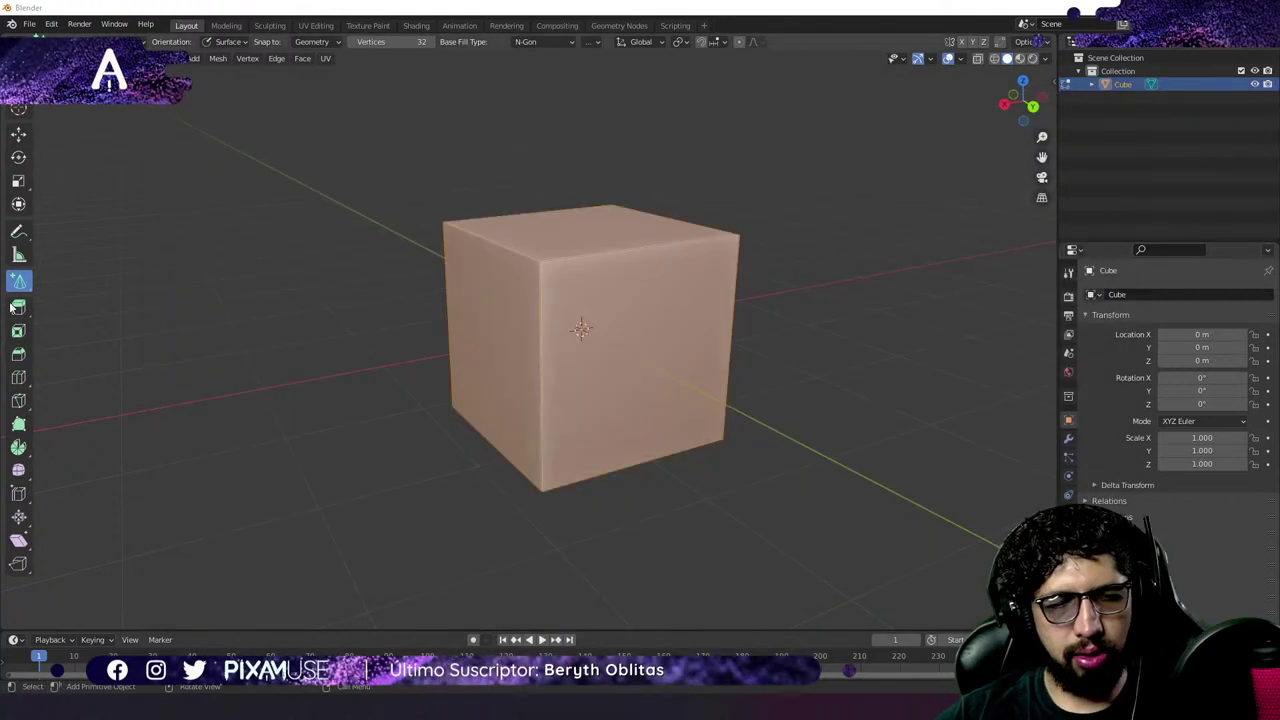
# Switch to Select Box with W and select only the cube's front face.
pyautogui.moveTo(17, 281); pyautogui.dragTo(70, 293)
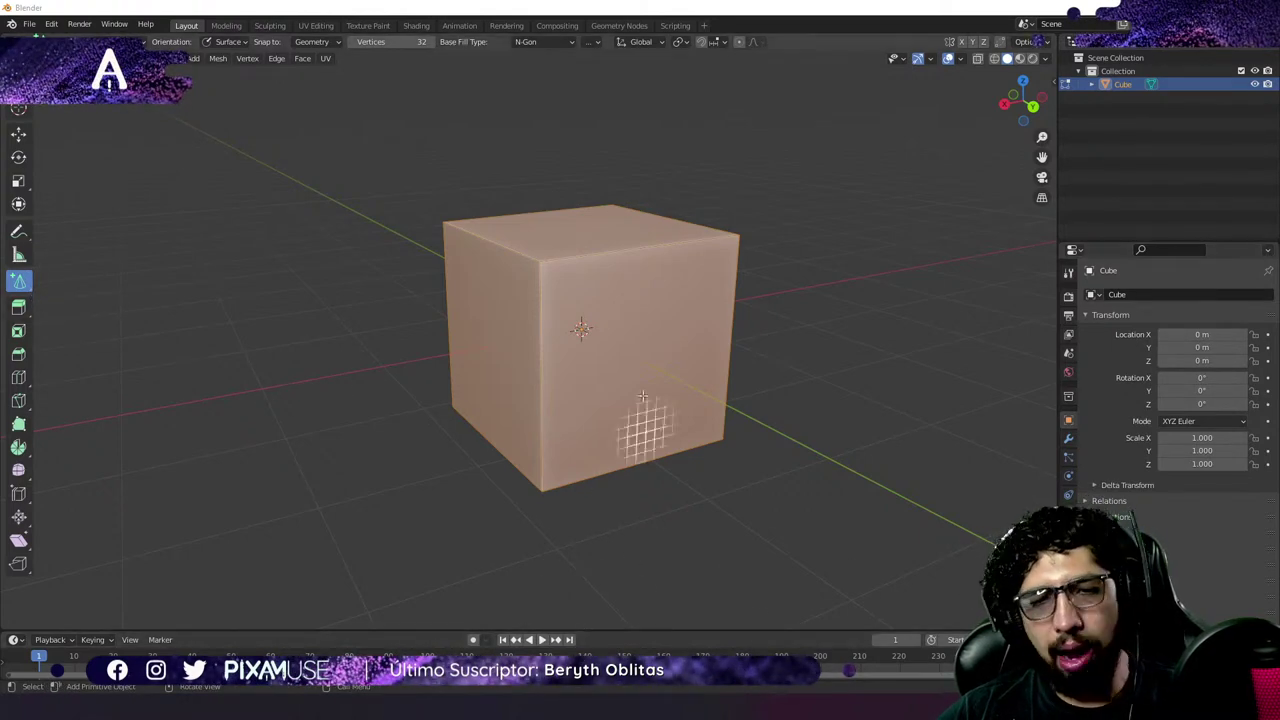
pyautogui.press('w')
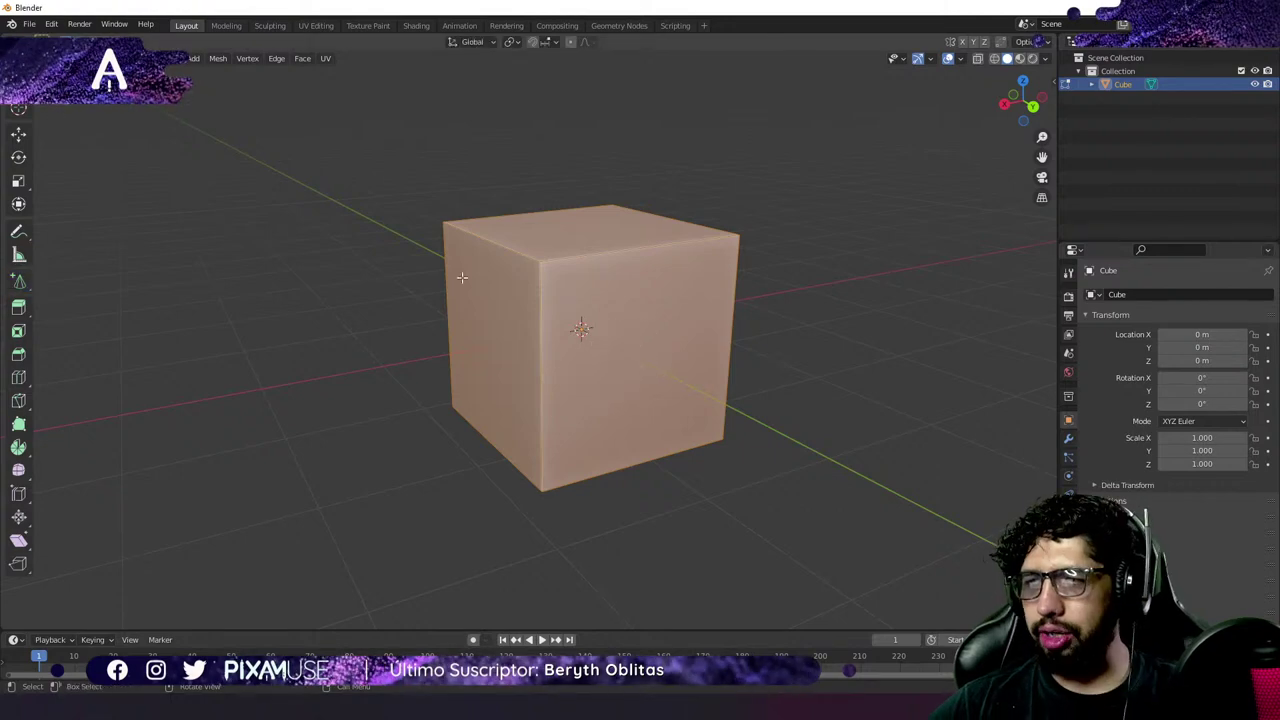
pyautogui.click(543, 264)
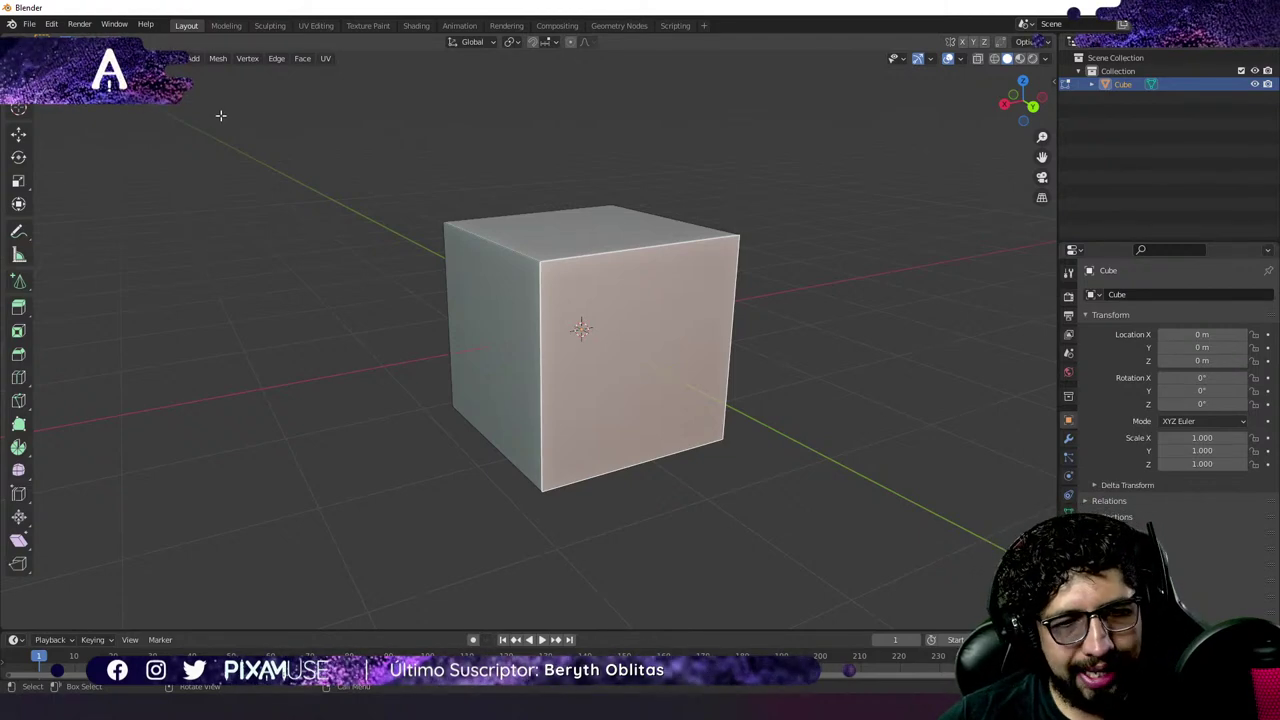
pyautogui.click(290, 58)
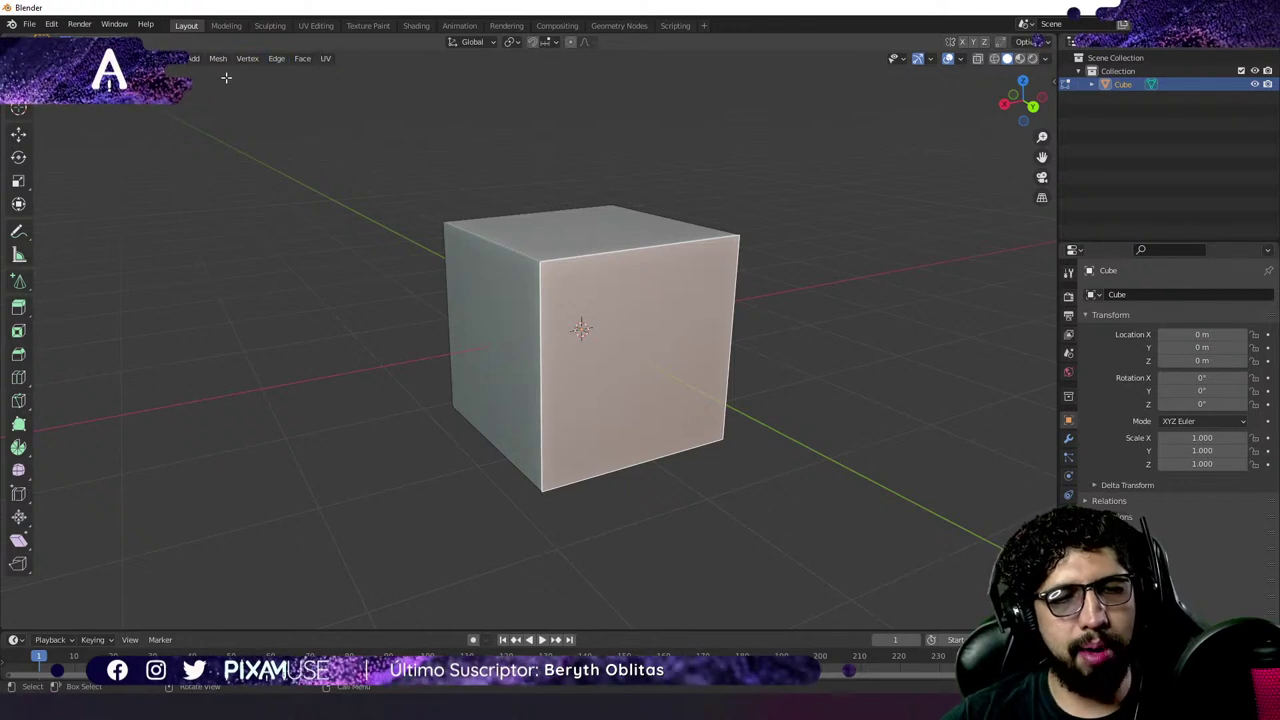
pyautogui.press('Tab')
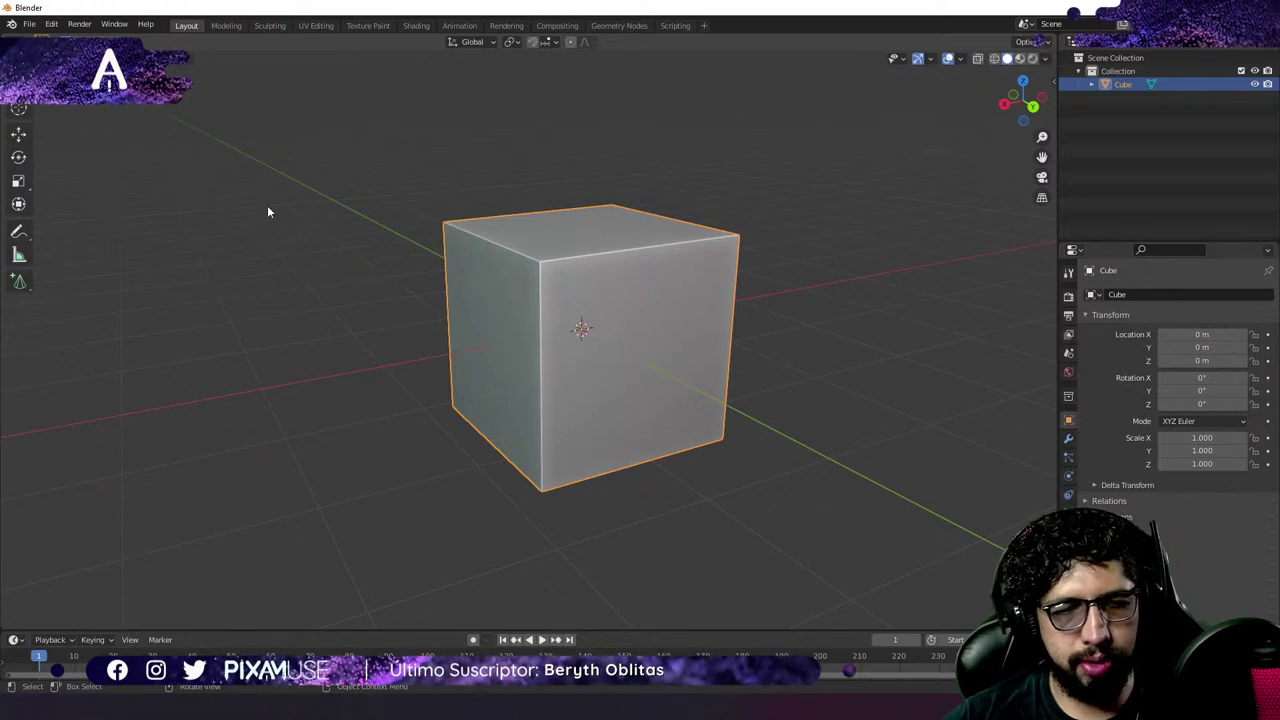
pyautogui.press('Tab')
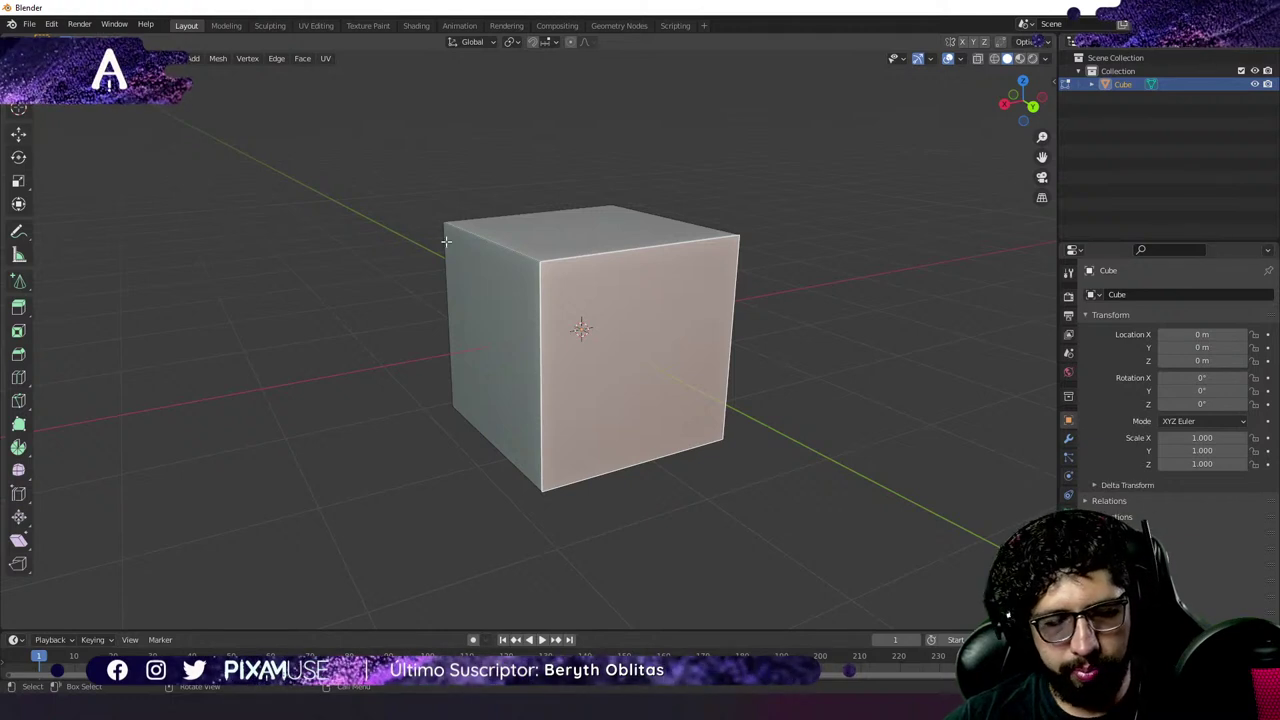
pyautogui.hotkey('shift', 'space')
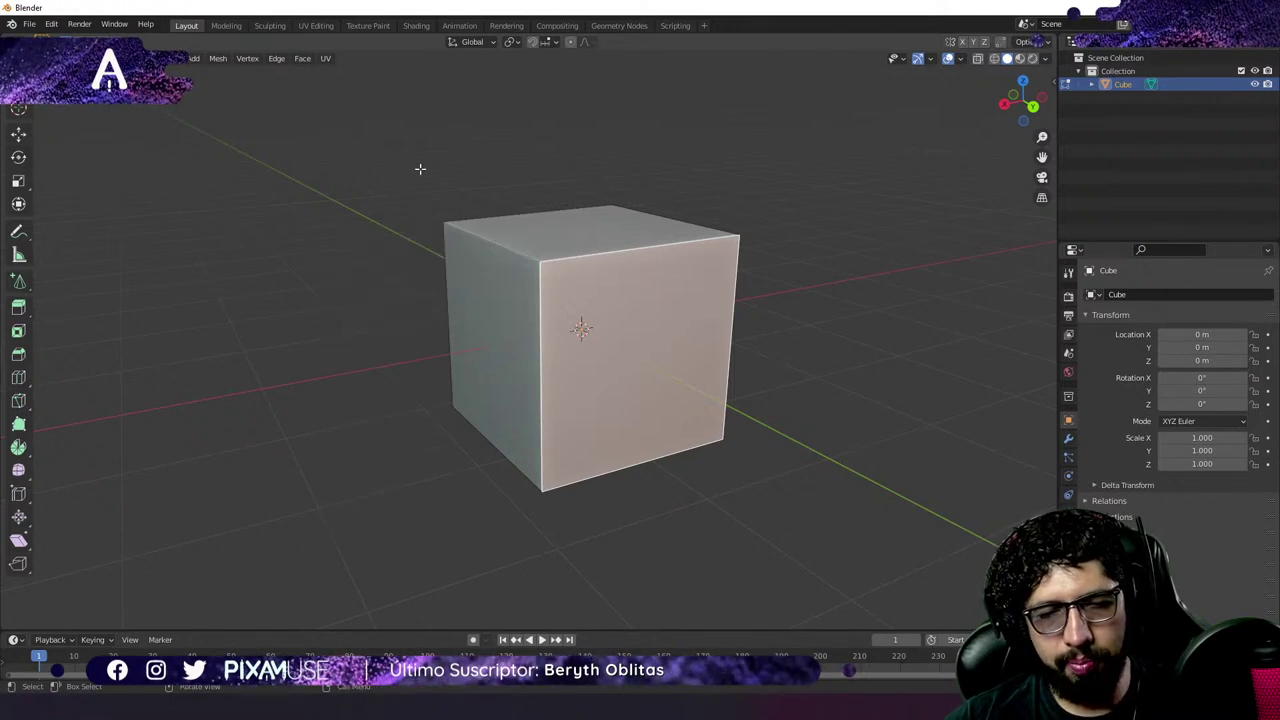
pyautogui.hotkey('shift', 'space')
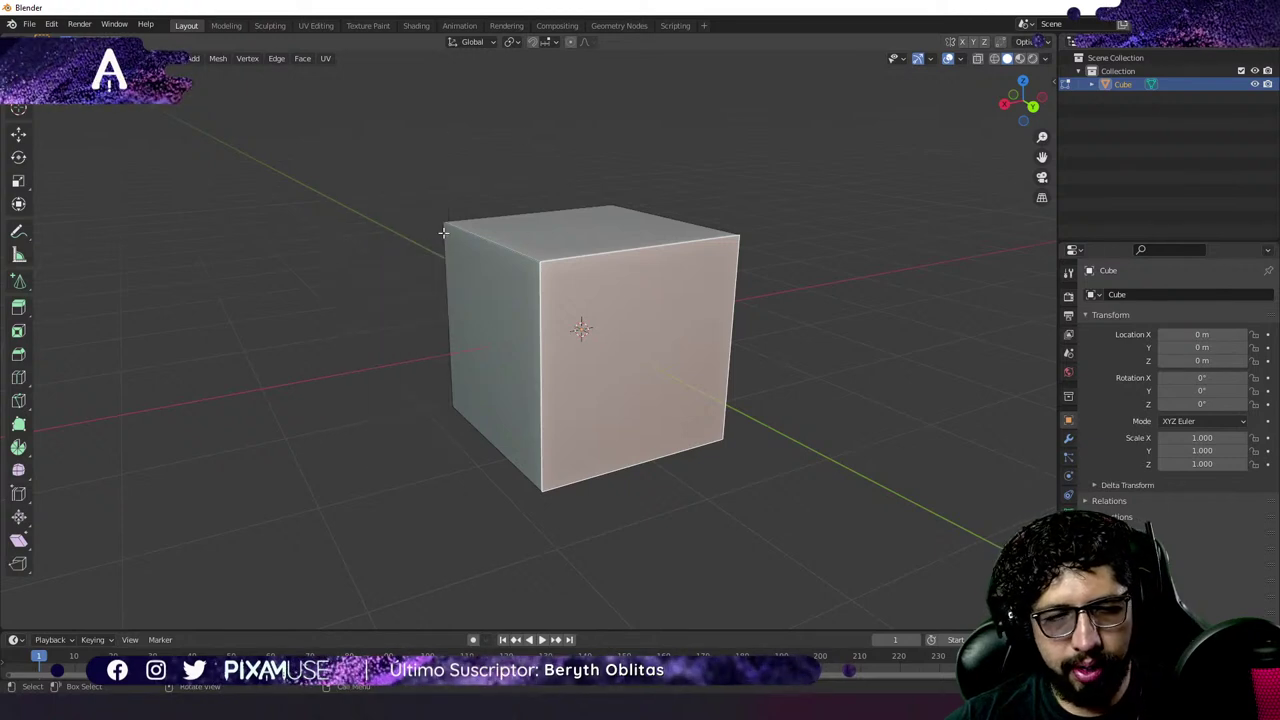
pyautogui.hotkey('shift', 'space')
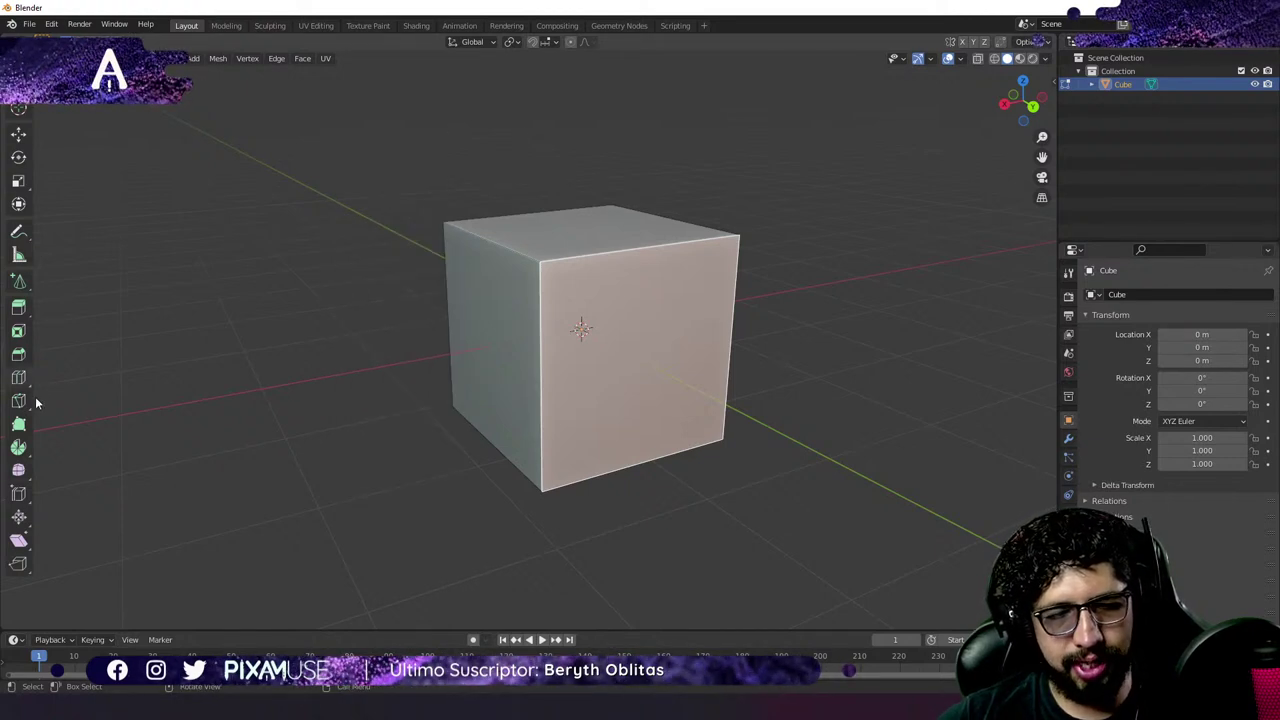
pyautogui.hotkey('shift', 'space')
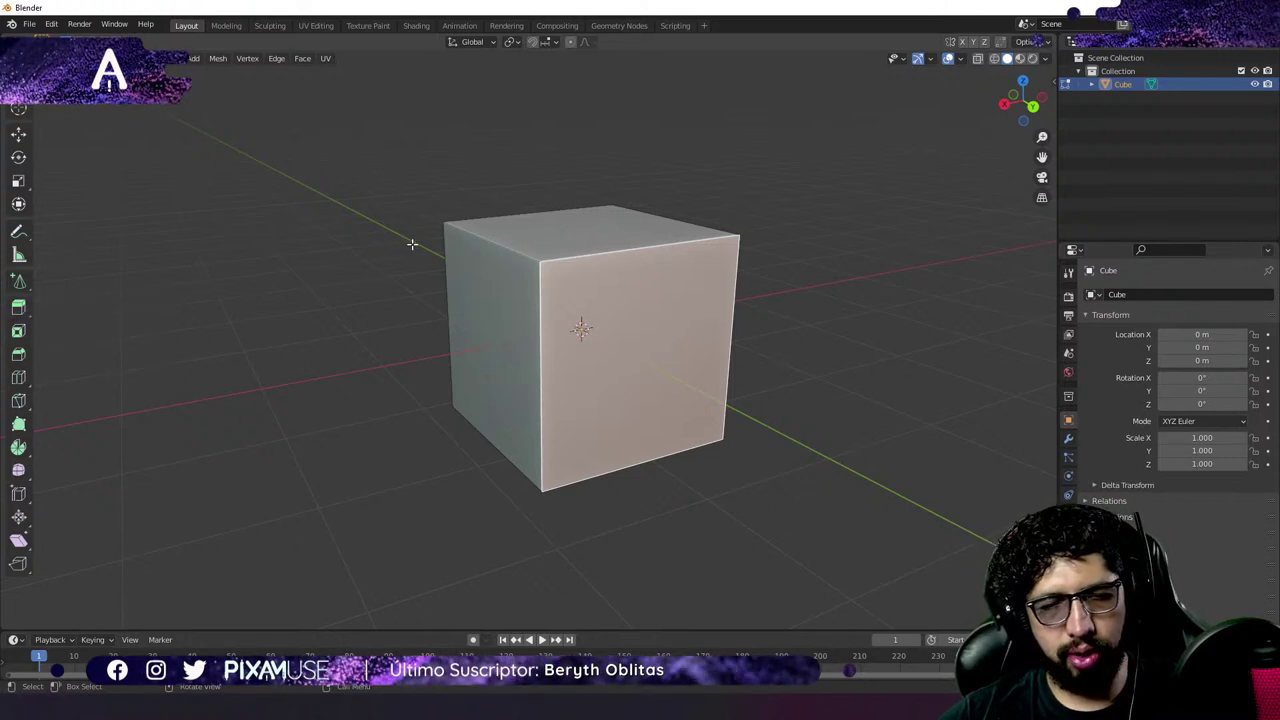
# Select the top face, try extruding it upward, then cancel and undo the extrusion.
pyautogui.click(536, 249)
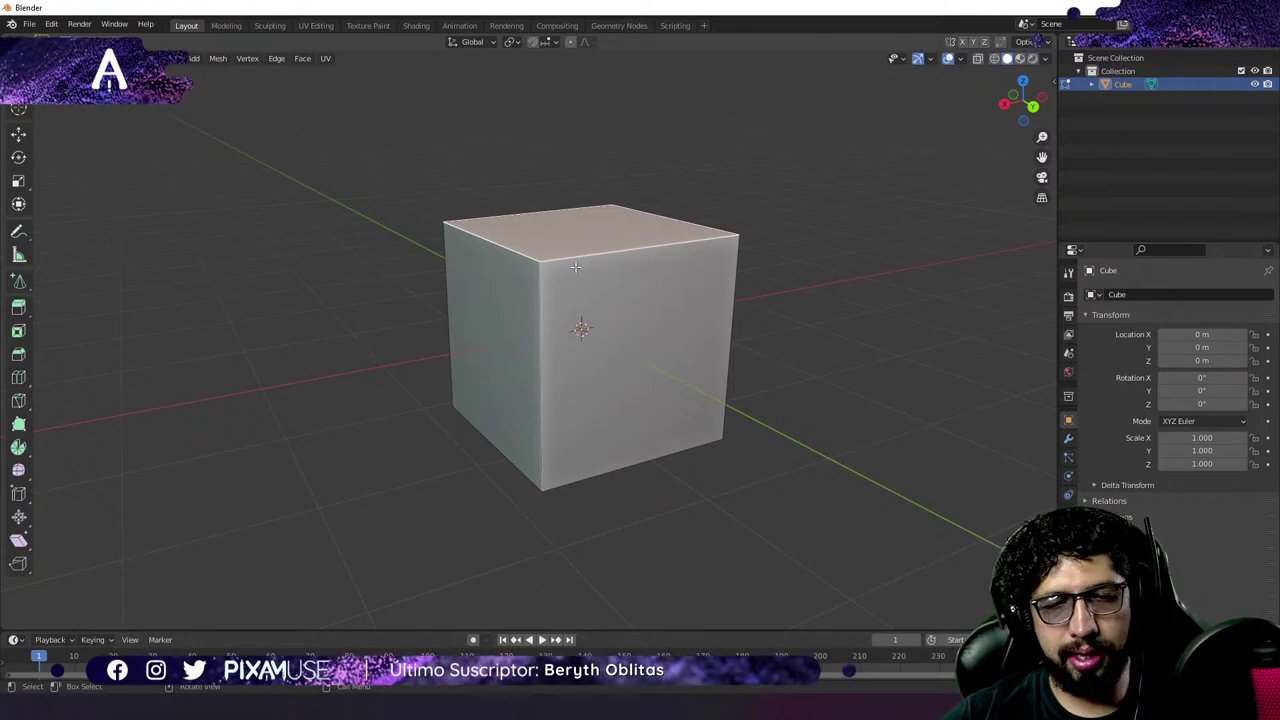
pyautogui.hotkey('shift', 'space')
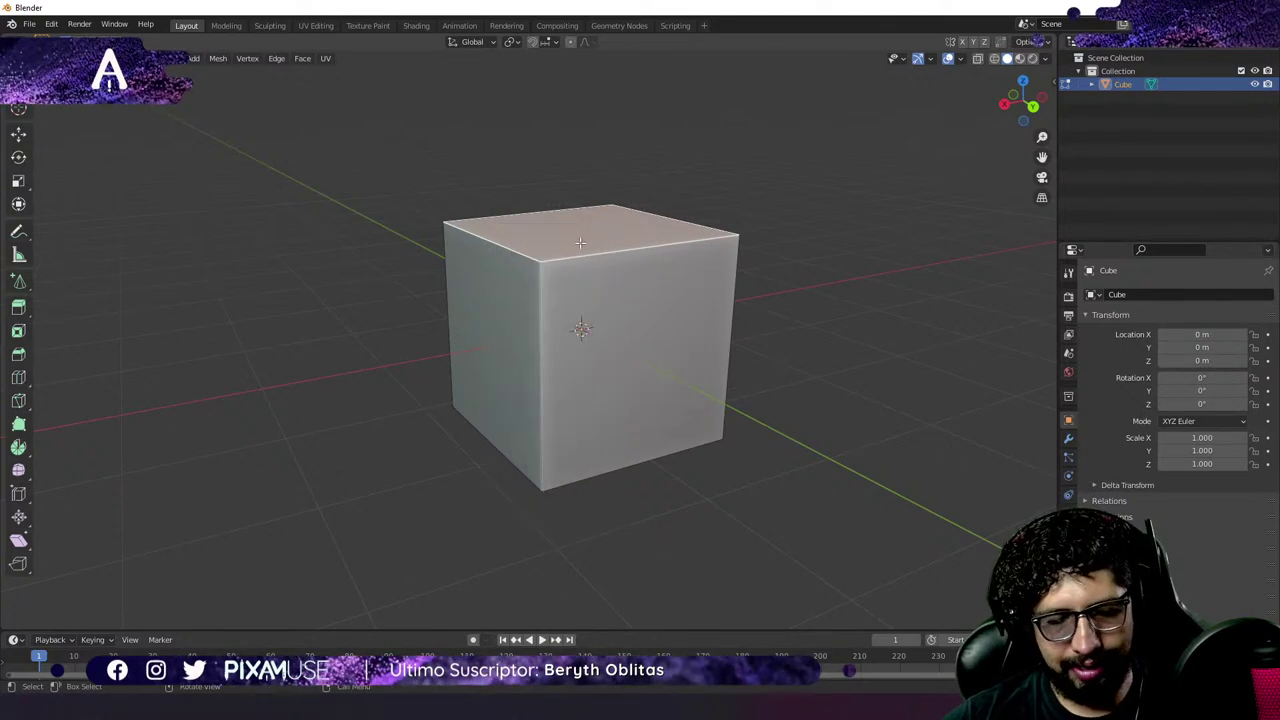
pyautogui.press('e')
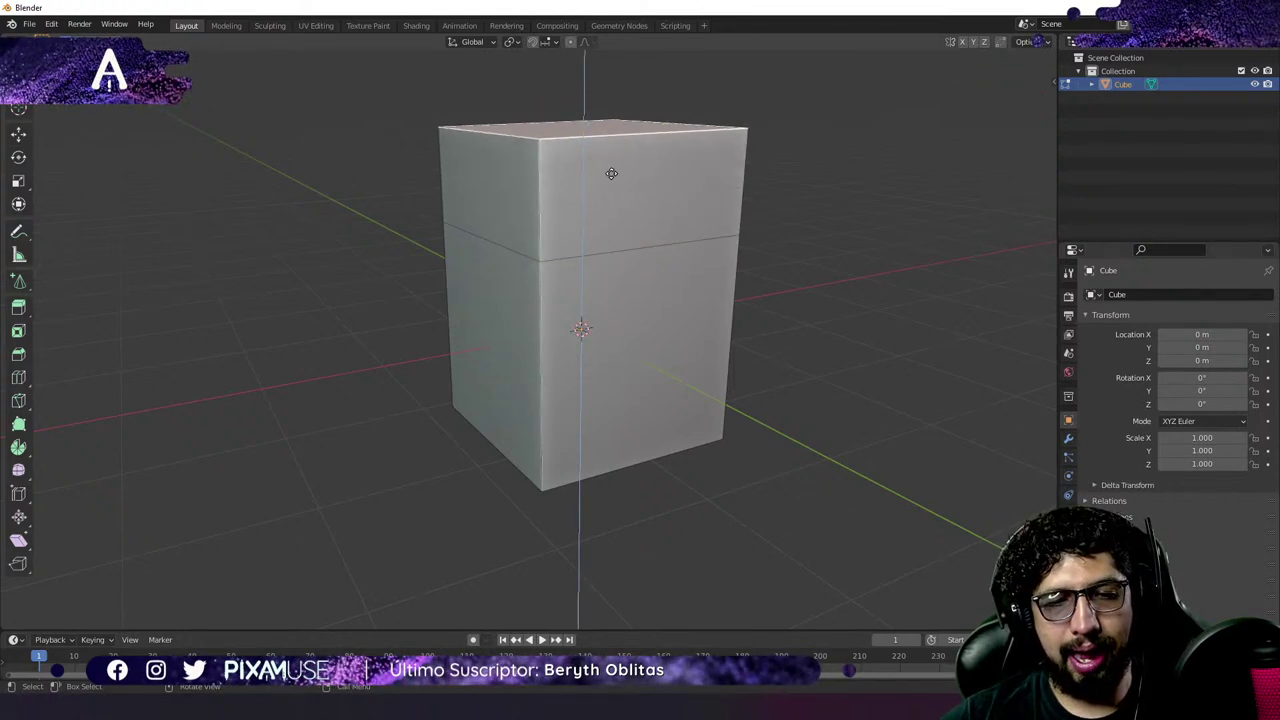
pyautogui.press('Escape')
pyautogui.hotkey('ctrl', 'z')
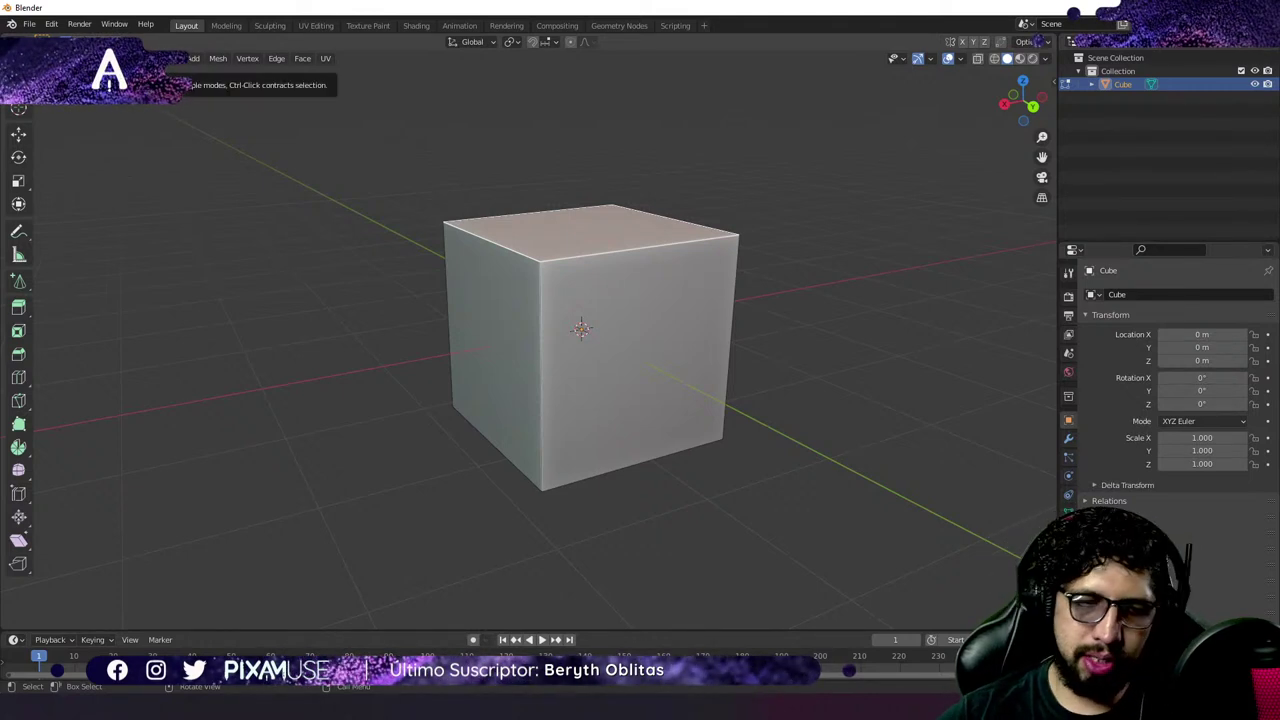
# In Vertex Select pick the top corners in turn, then the top front edge, then deselect all.
pyautogui.press('1')
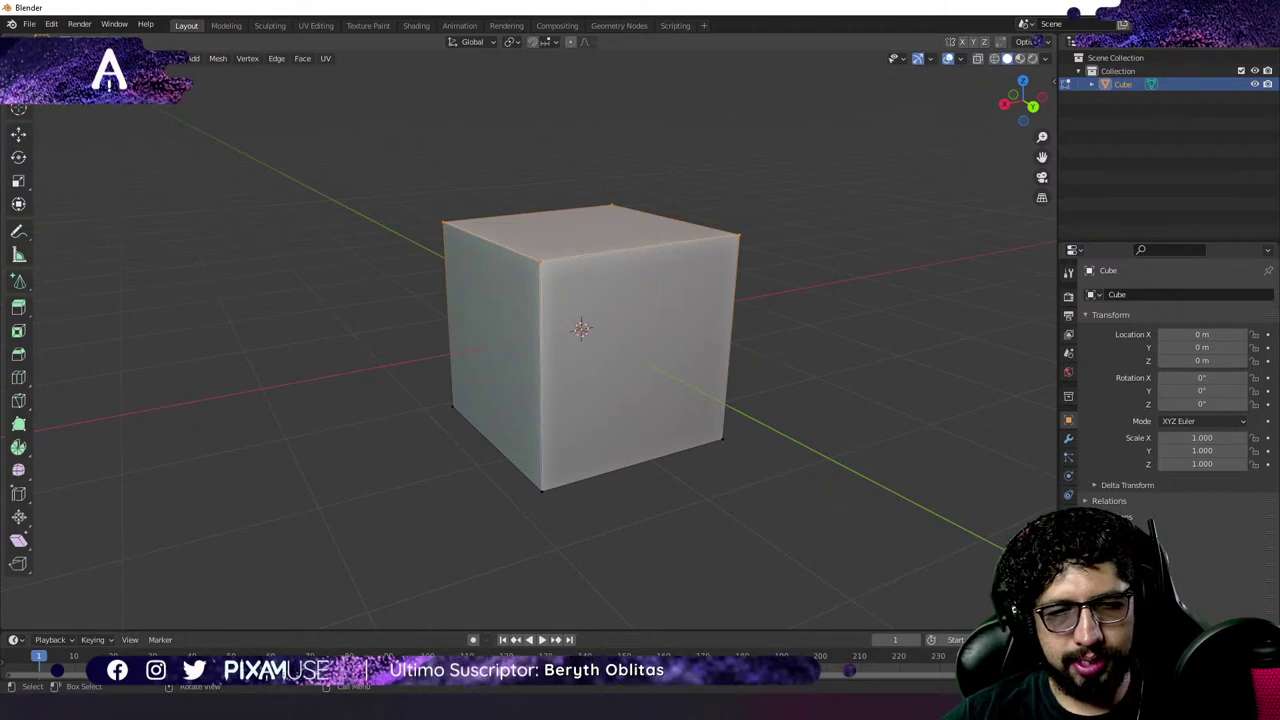
pyautogui.click(540, 263)
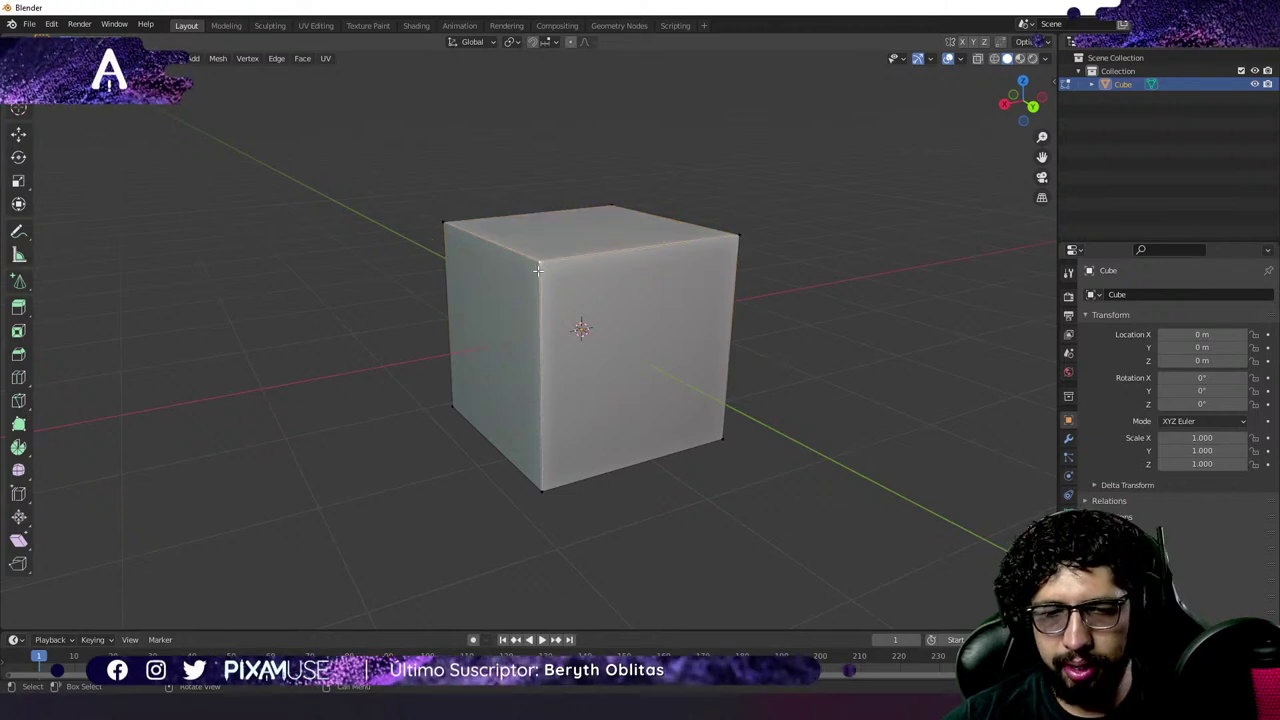
pyautogui.click(445, 223)
pyautogui.click(611, 206)
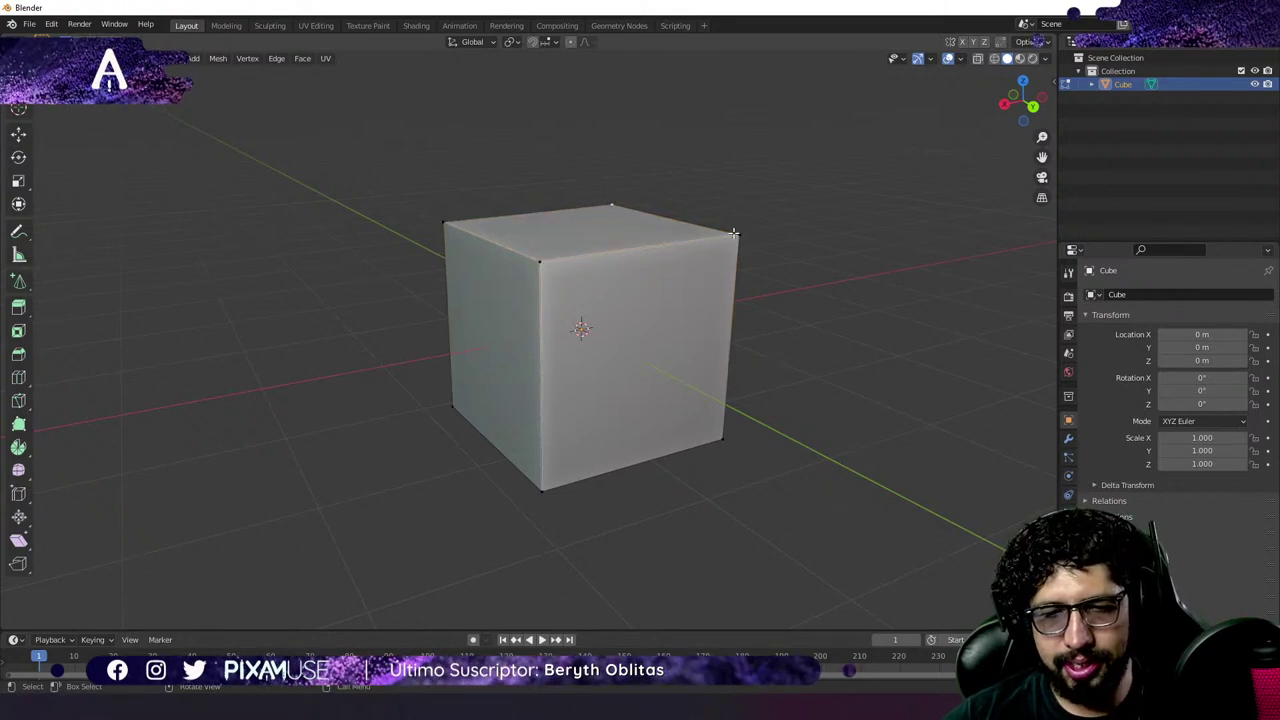
pyautogui.click(739, 236)
pyautogui.click(539, 263)
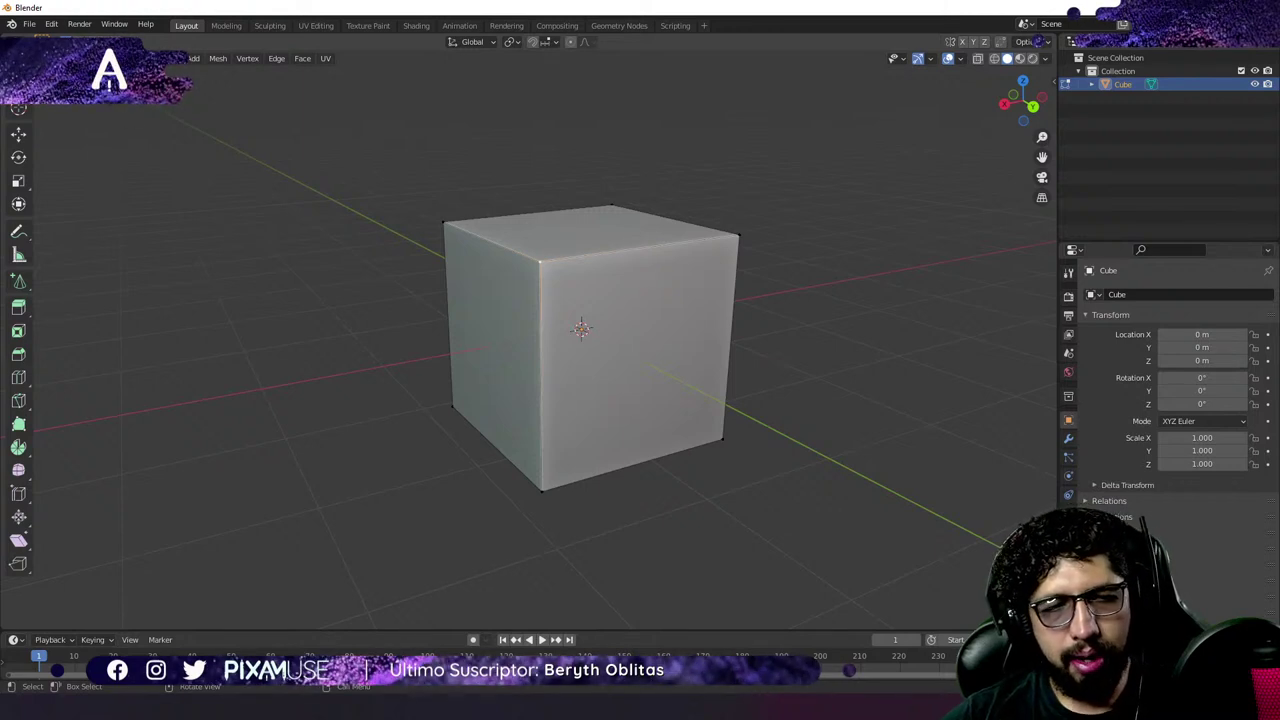
pyautogui.click(576, 257)
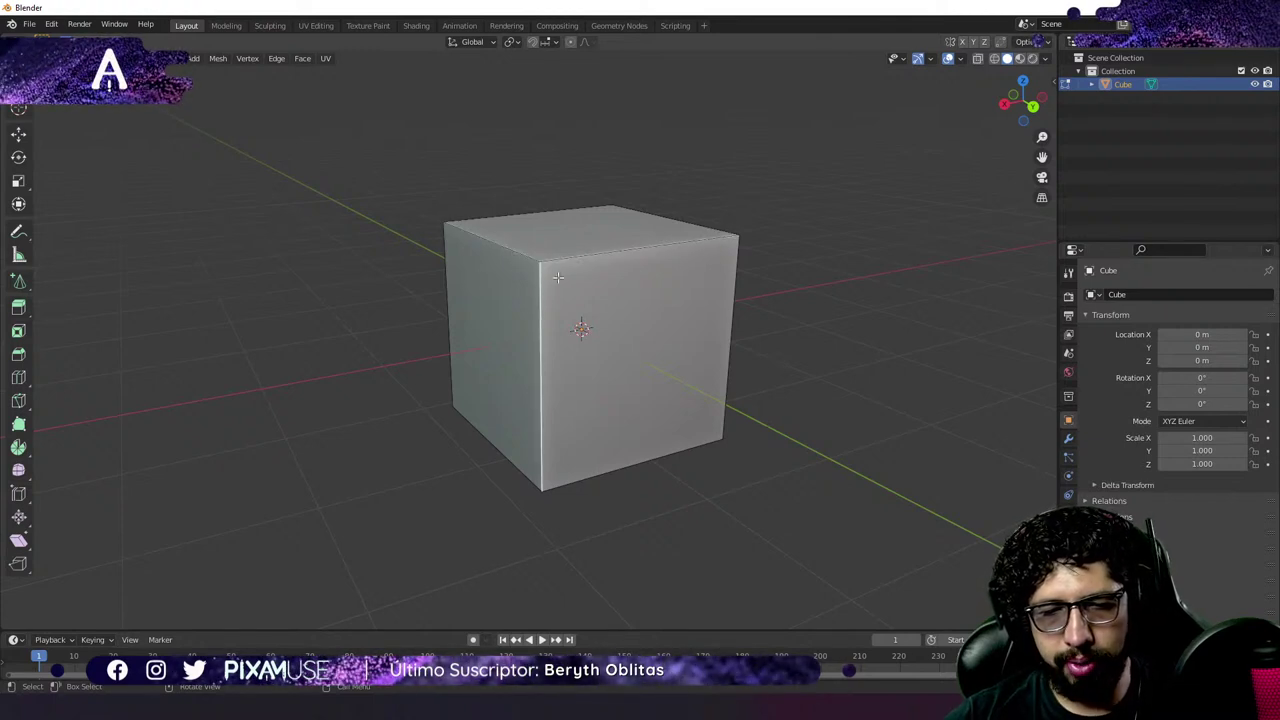
pyautogui.click(210, 98)
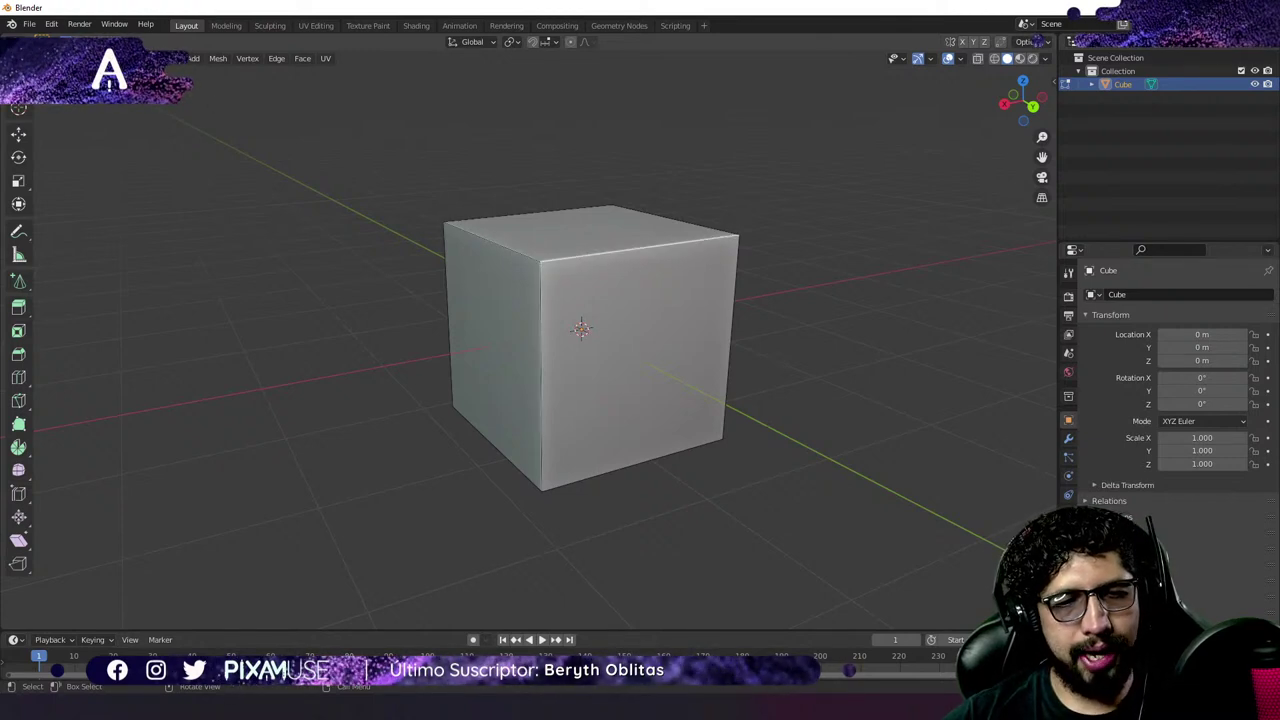
# Select only the front face of the default cube in Face Select mode.
pyautogui.click(643, 339)
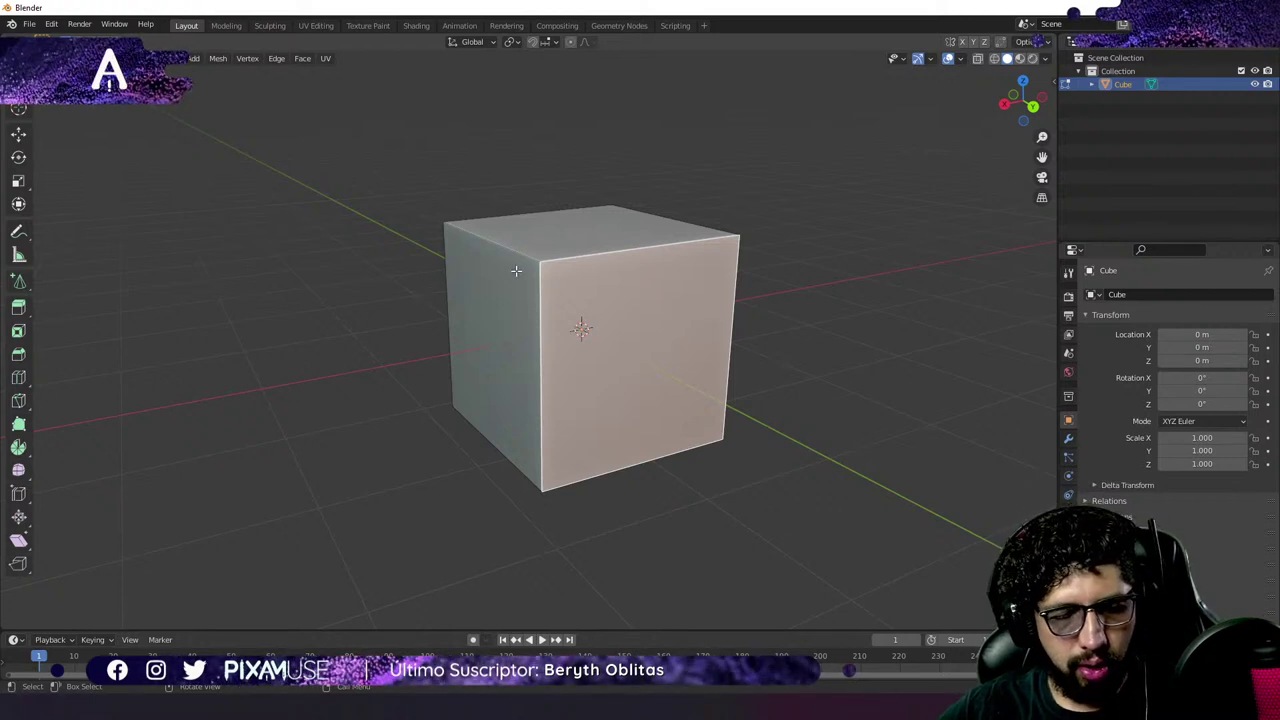
pyautogui.press('1')
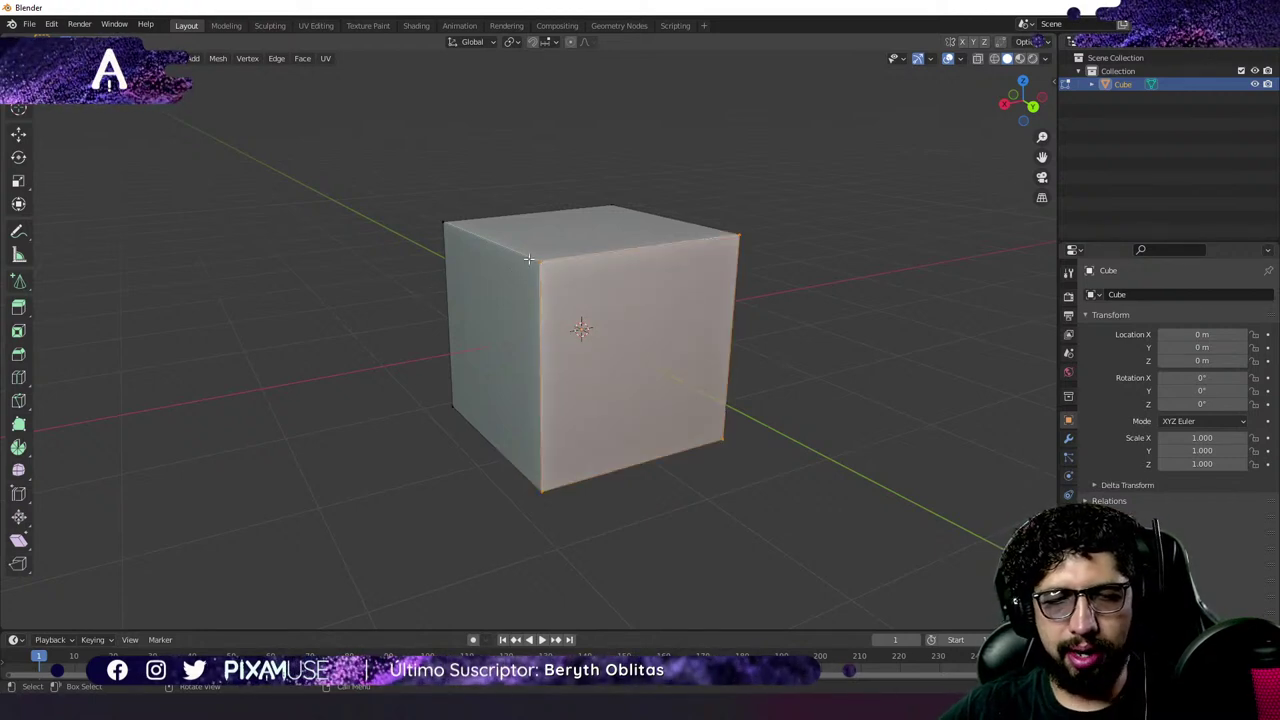
pyautogui.click(540, 265)
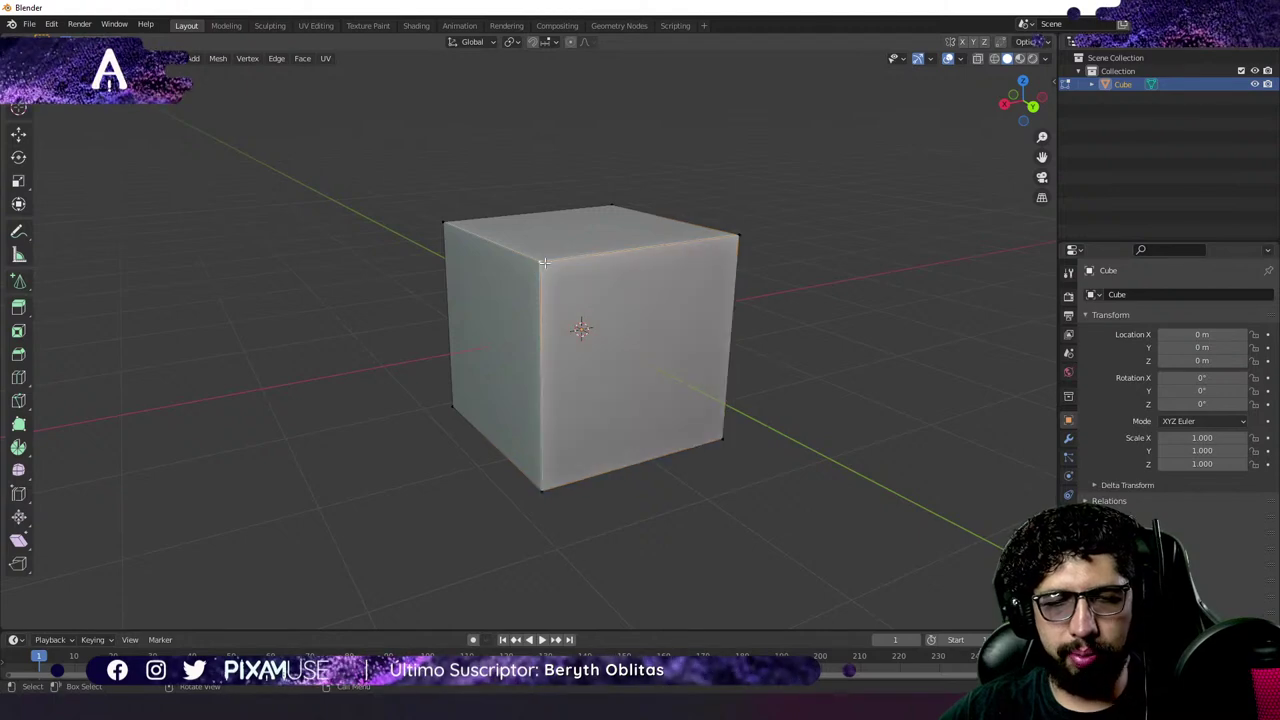
pyautogui.click(597, 272)
pyautogui.click(592, 257)
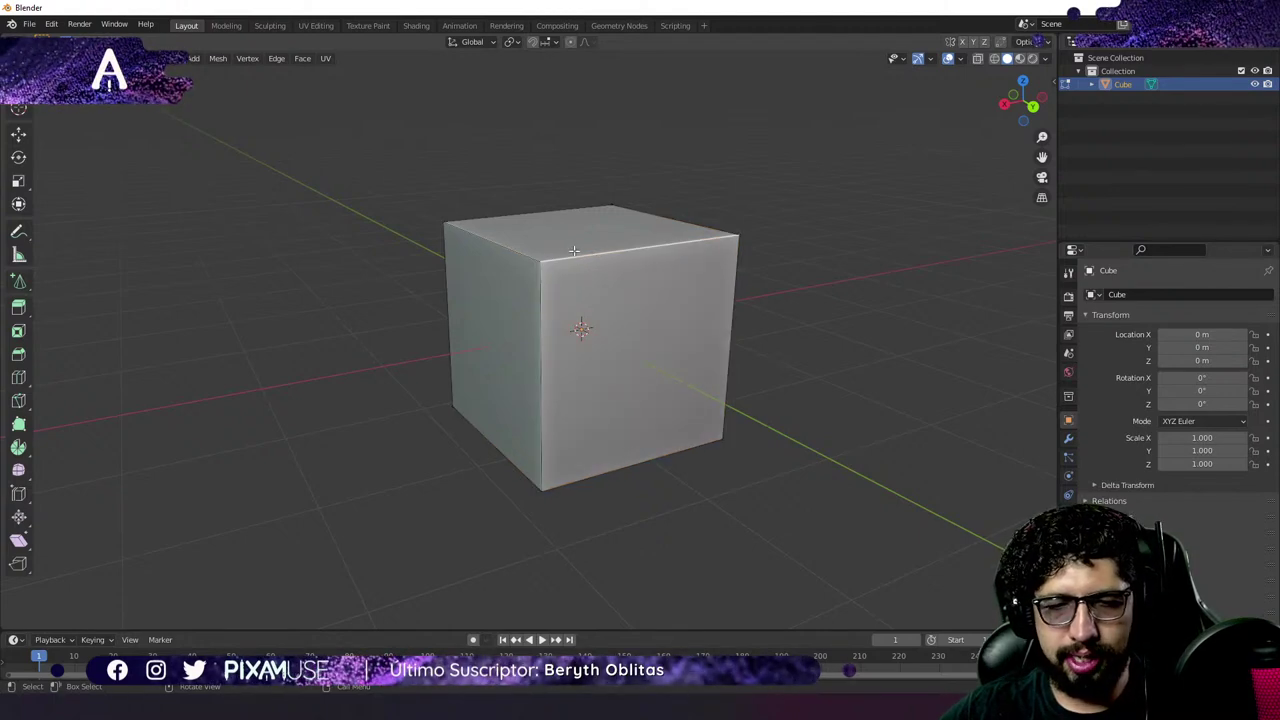
pyautogui.hotkey('alt', 'a')
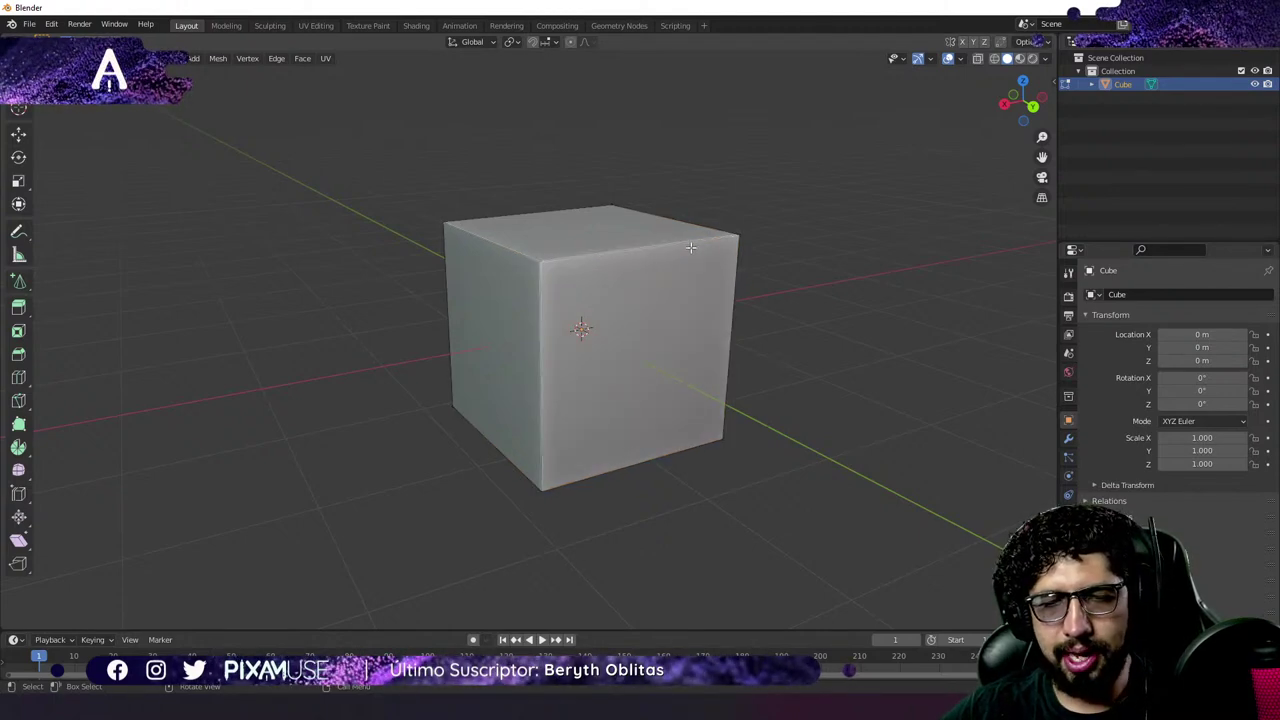
pyautogui.click(618, 335)
pyautogui.keyDown('shift'); pyautogui.click(517, 357); pyautogui.keyUp('shift')
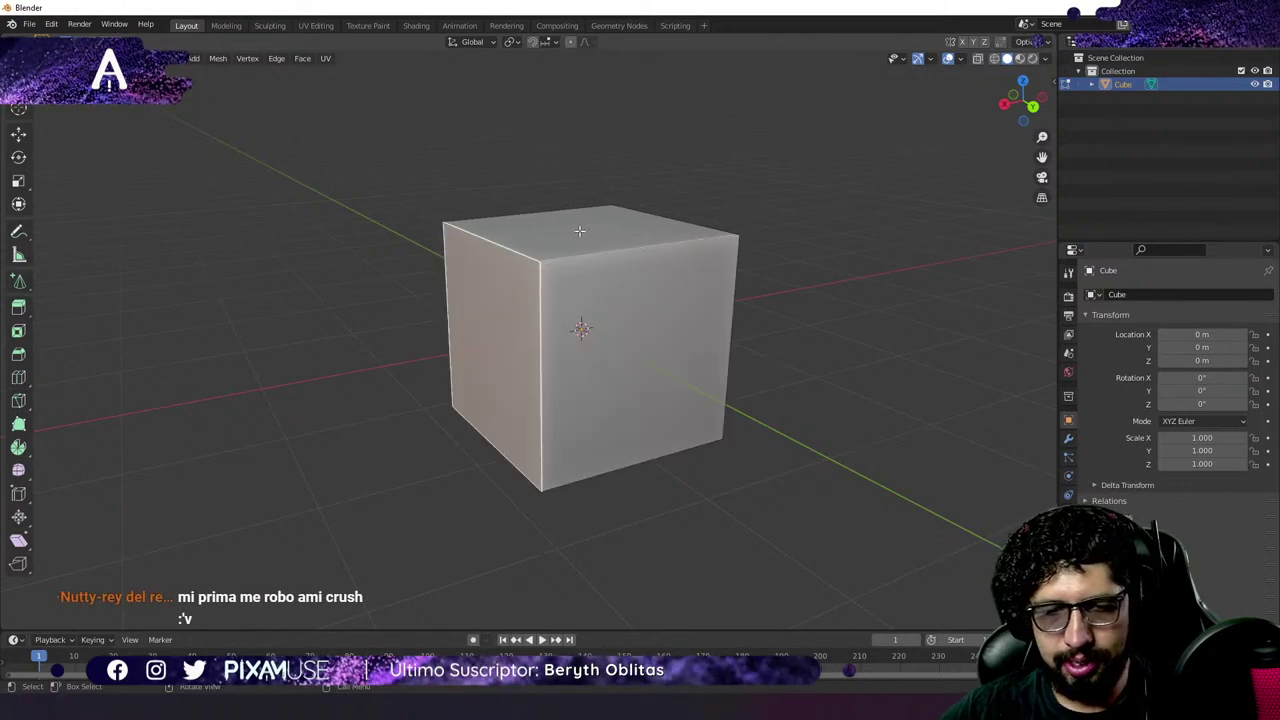
pyautogui.click(579, 231)
pyautogui.click(624, 318)
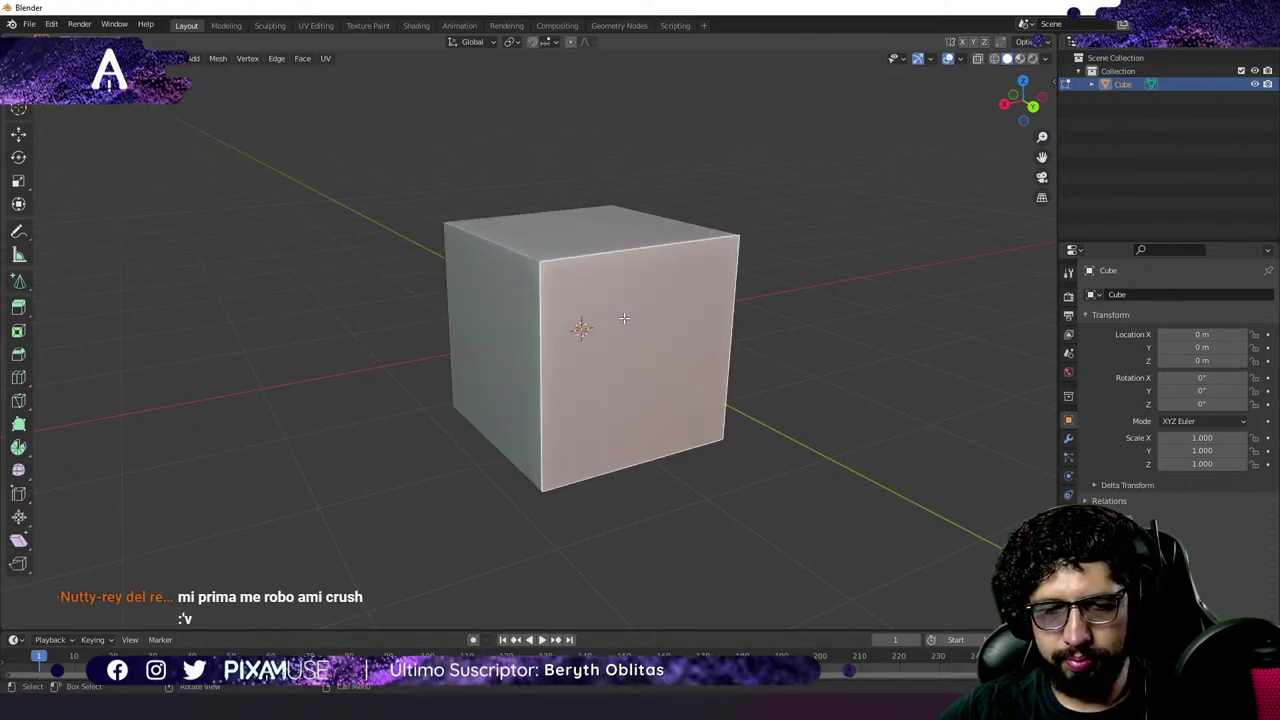
pyautogui.keyDown('shift'); pyautogui.click(522, 369); pyautogui.keyUp('shift')
pyautogui.click(598, 215)
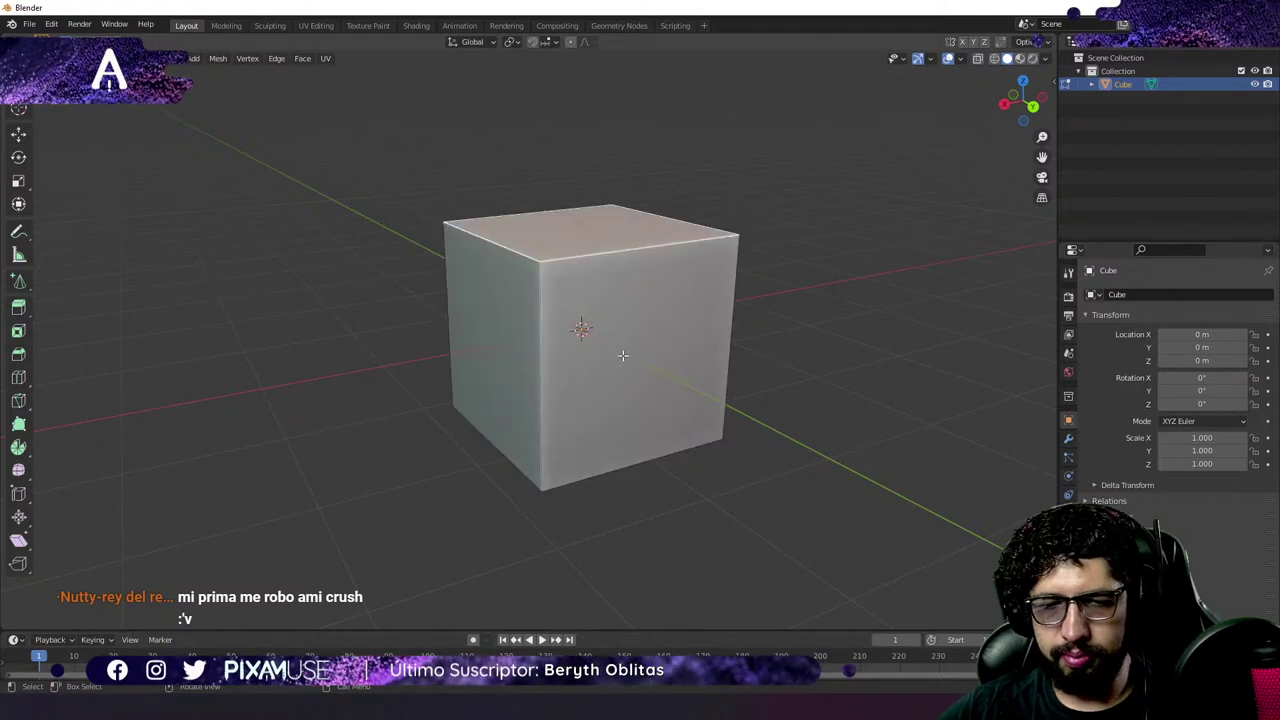
pyautogui.click(614, 310)
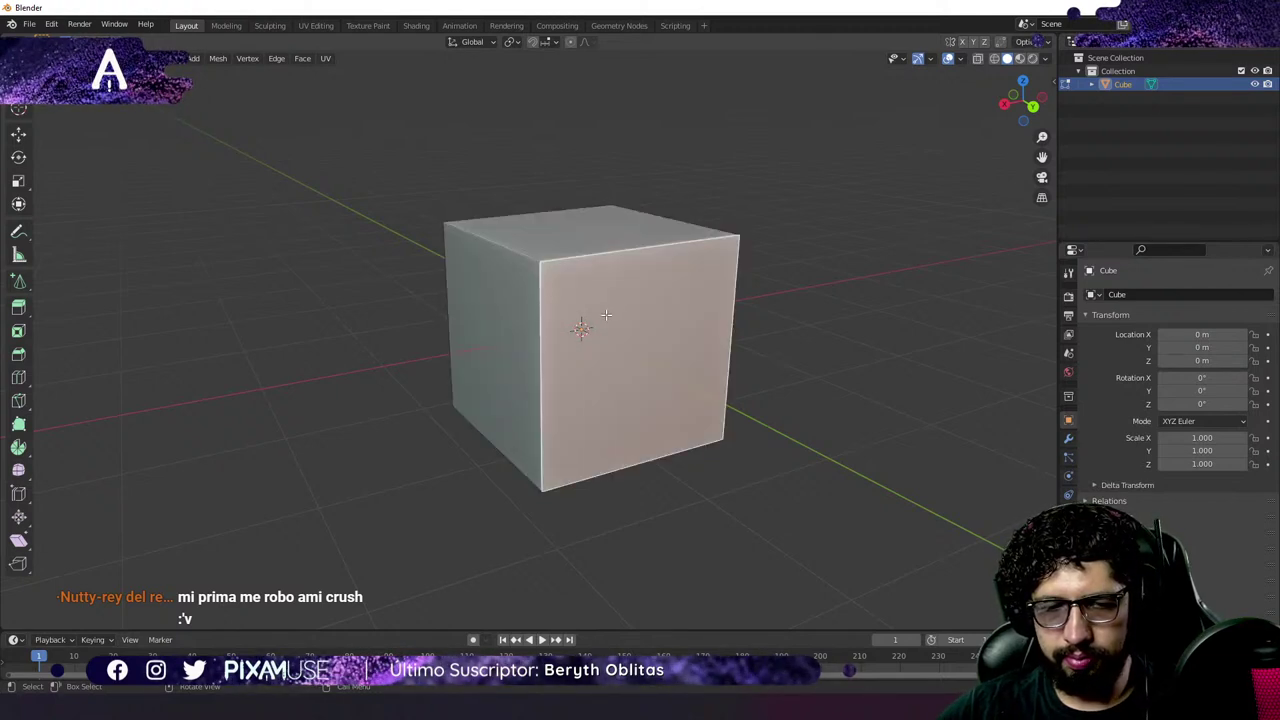
pyautogui.click(508, 326)
pyautogui.click(582, 238)
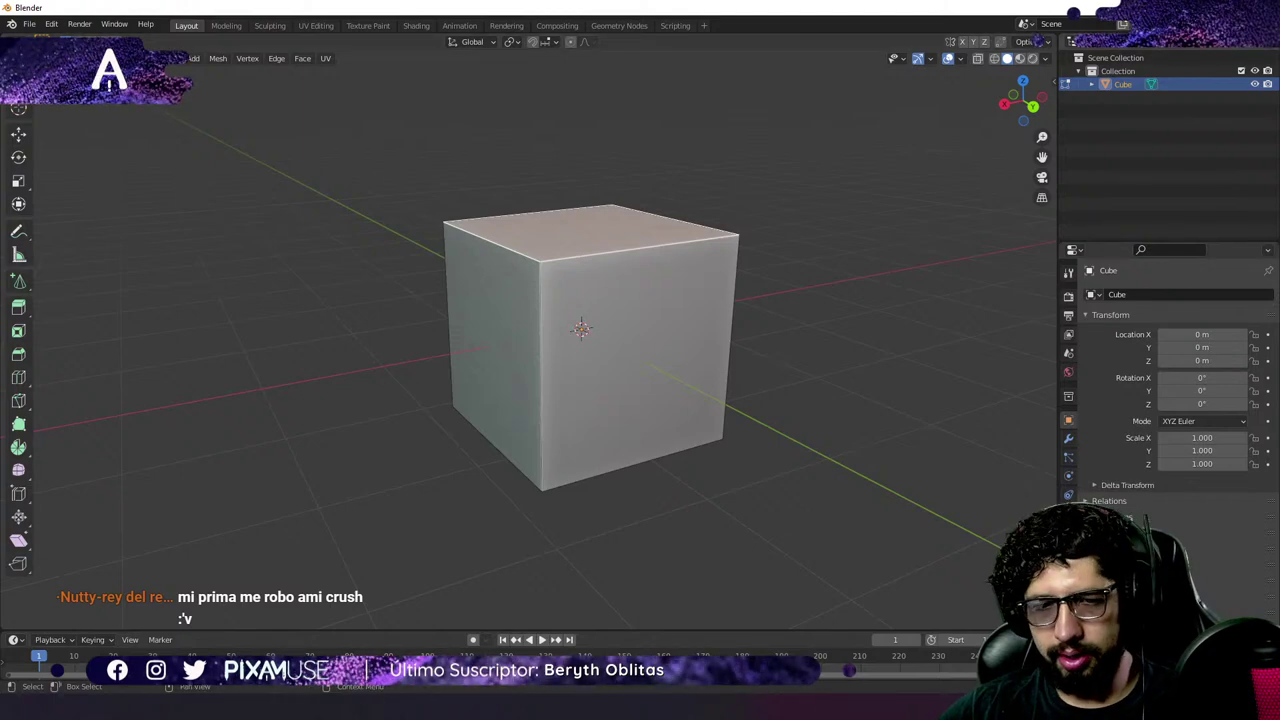
pyautogui.click(628, 334)
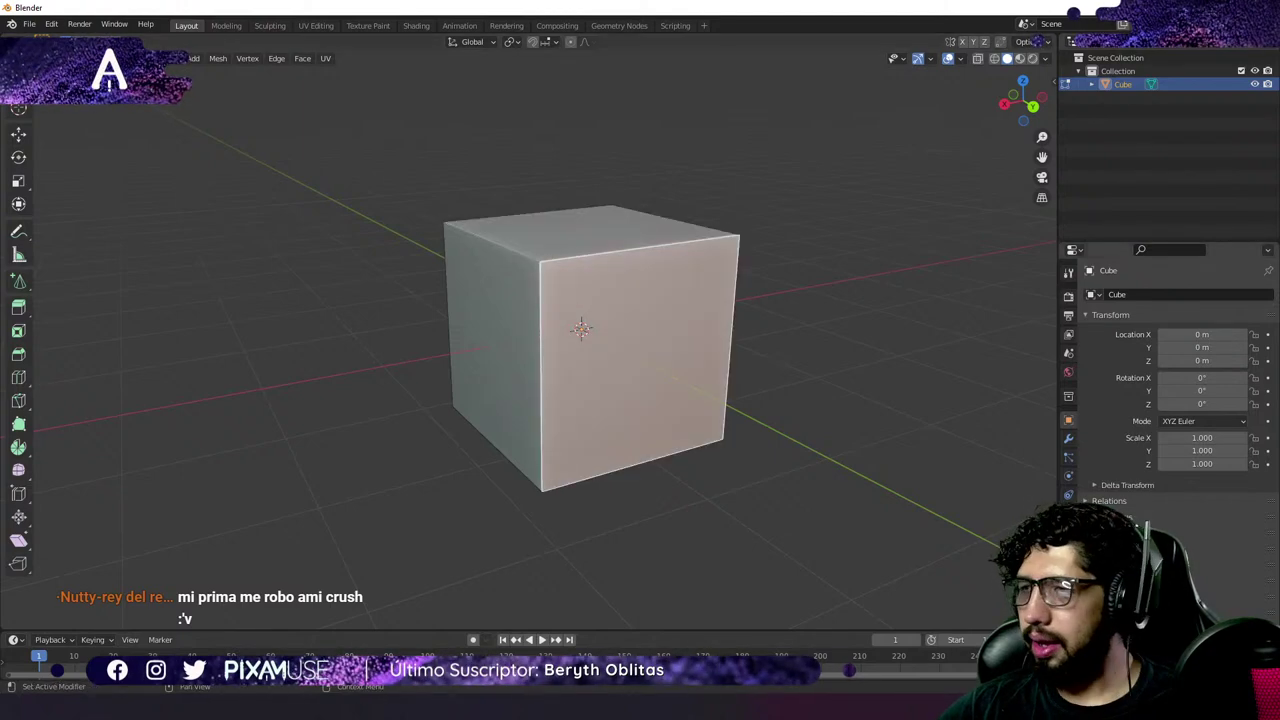
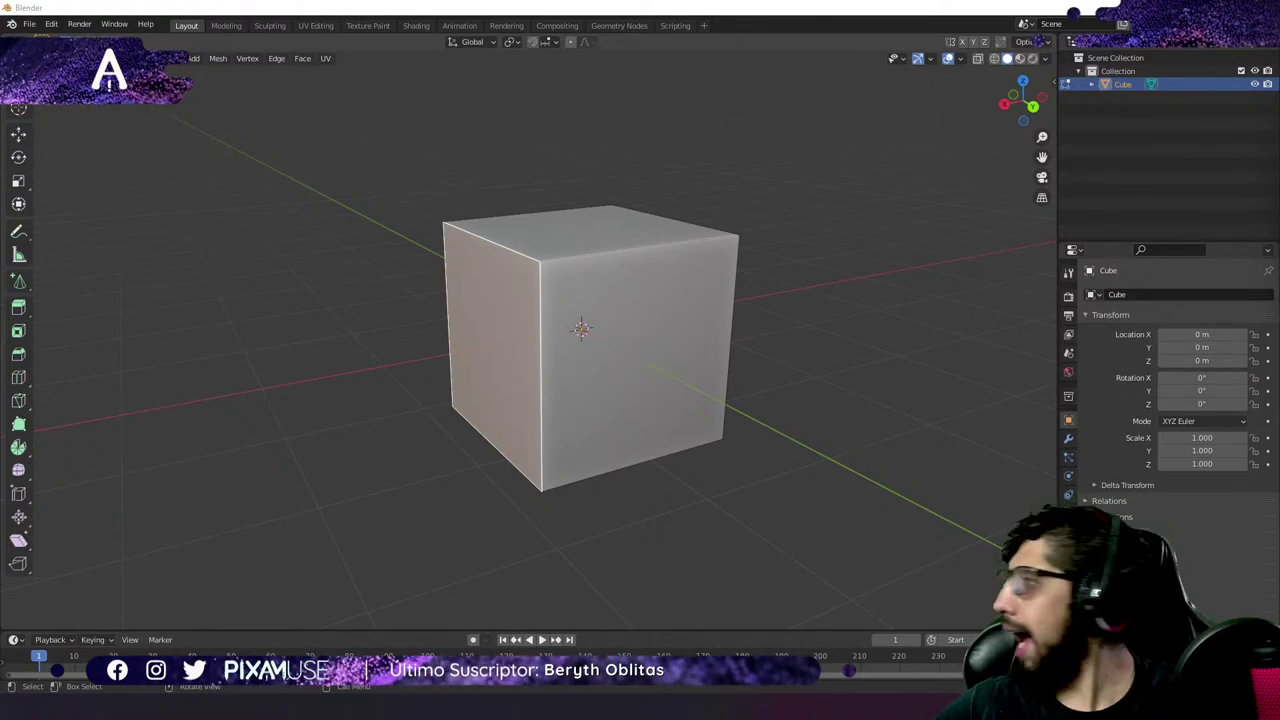
# Open the Blender manual's Tool System page from a toolbar tool's Online Manual entry.
pyautogui.rightClick(18, 160)
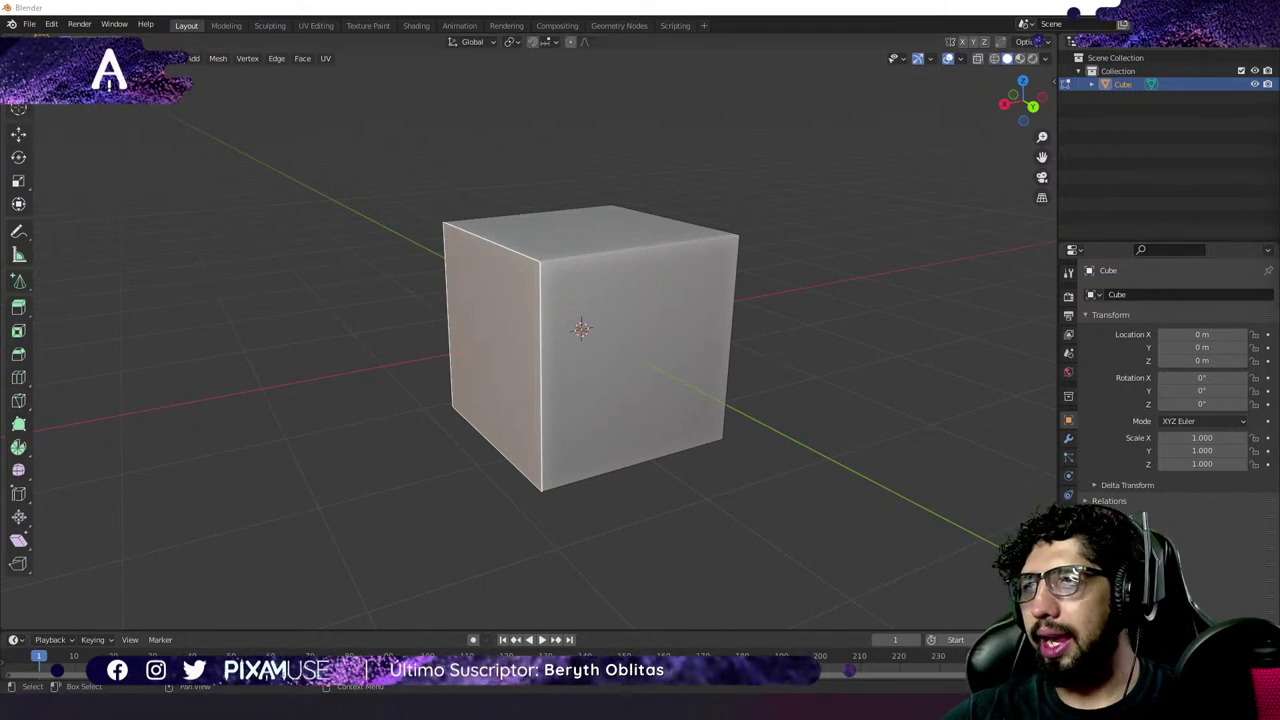
pyautogui.click(214, 308)
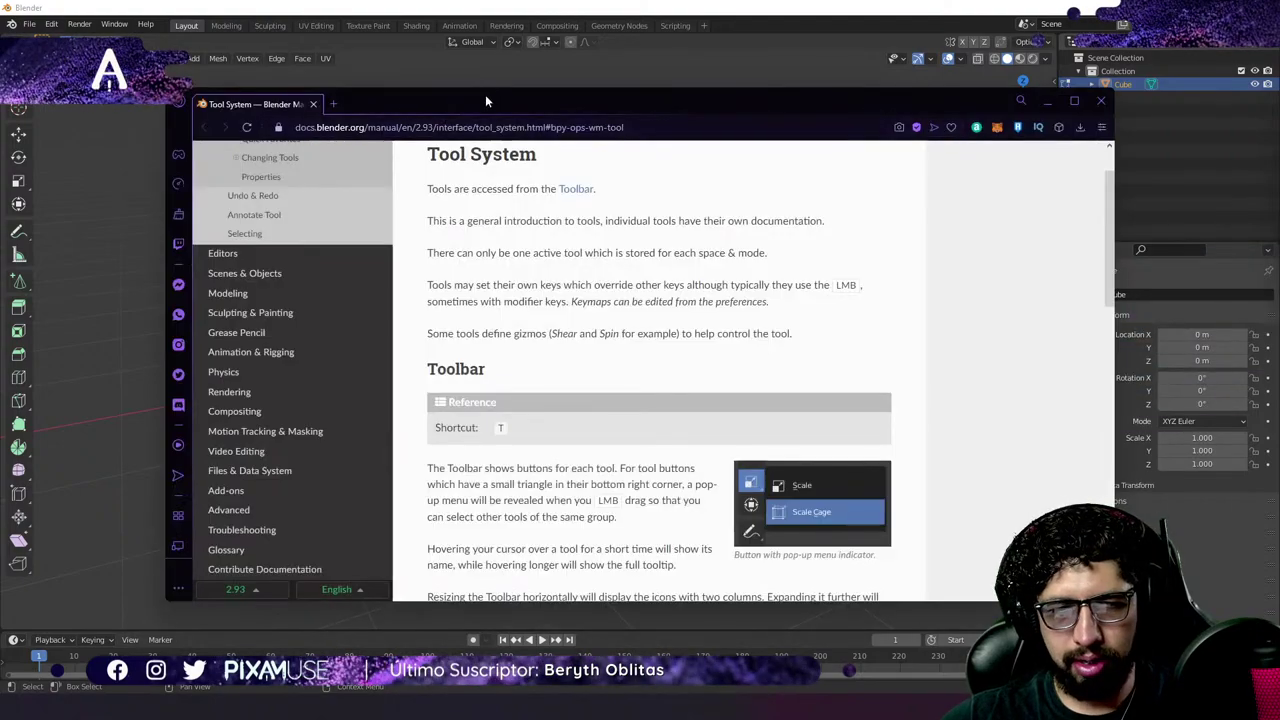
# Maximize the manual window and switch the Tool System page to Español.
pyautogui.doubleClick(487, 101)
pyautogui.scroll(3, 170, 220)
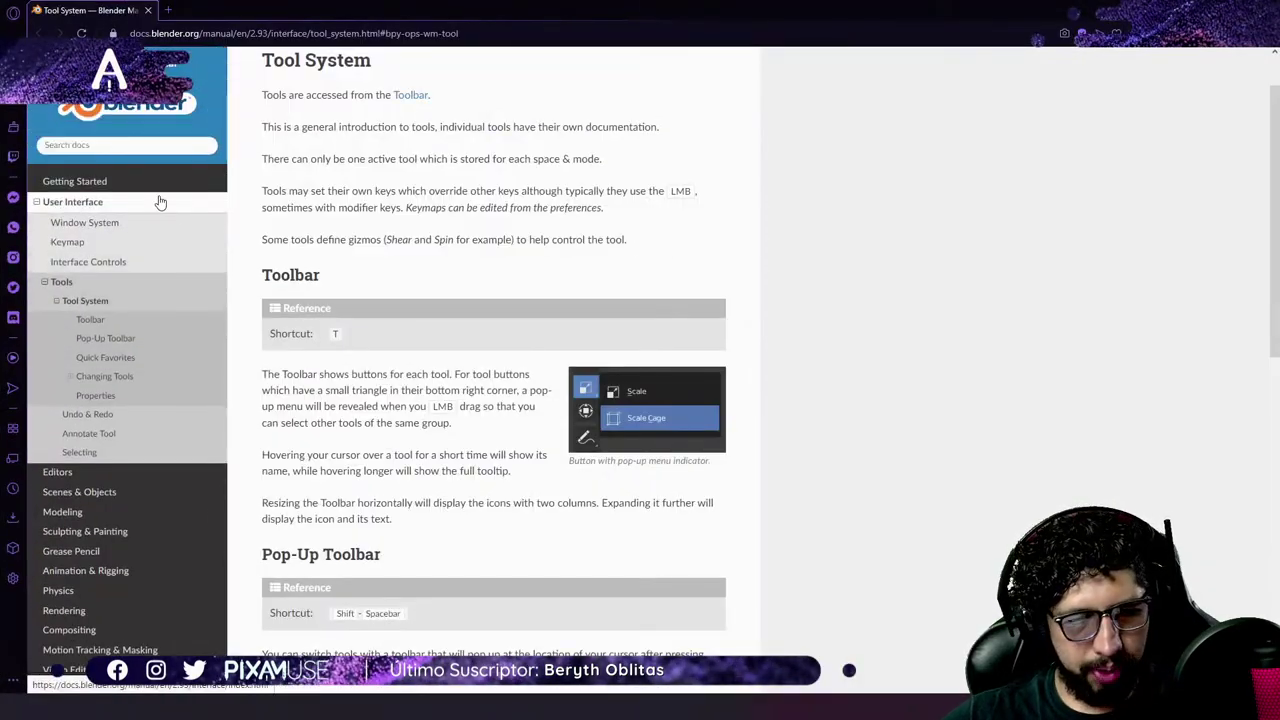
pyautogui.scroll(-10, 160, 203)
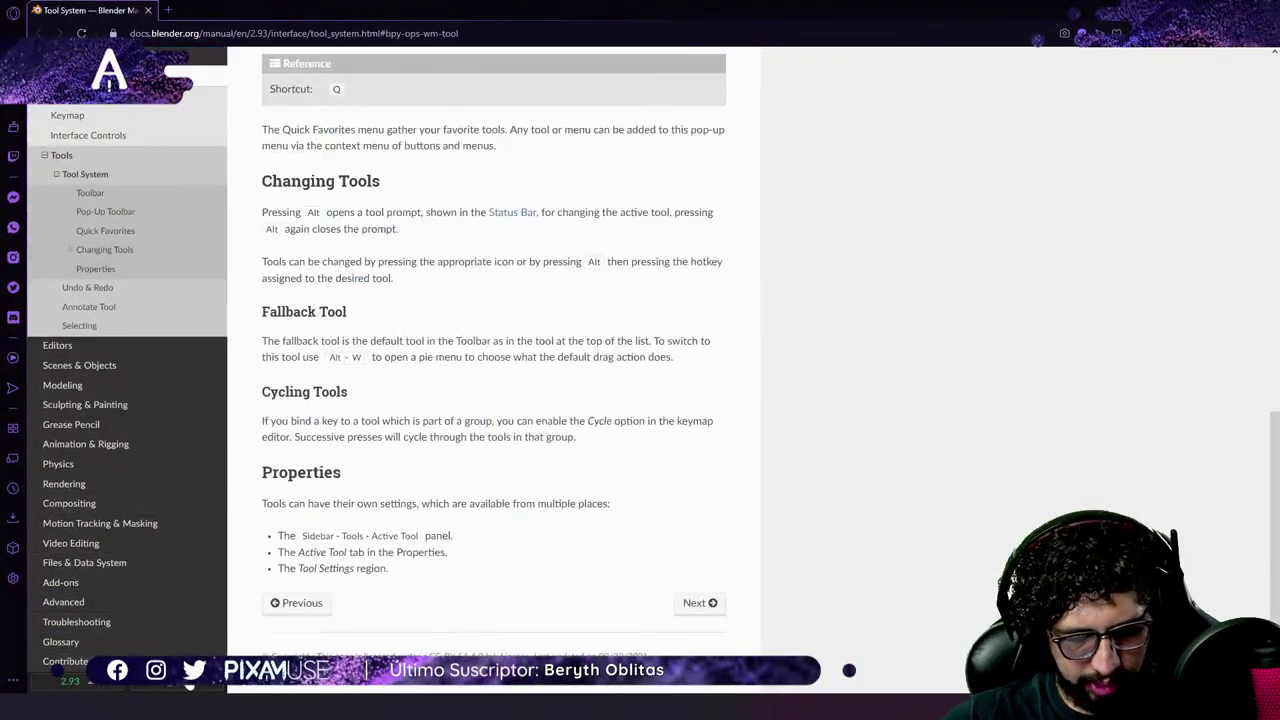
pyautogui.click(172, 682)
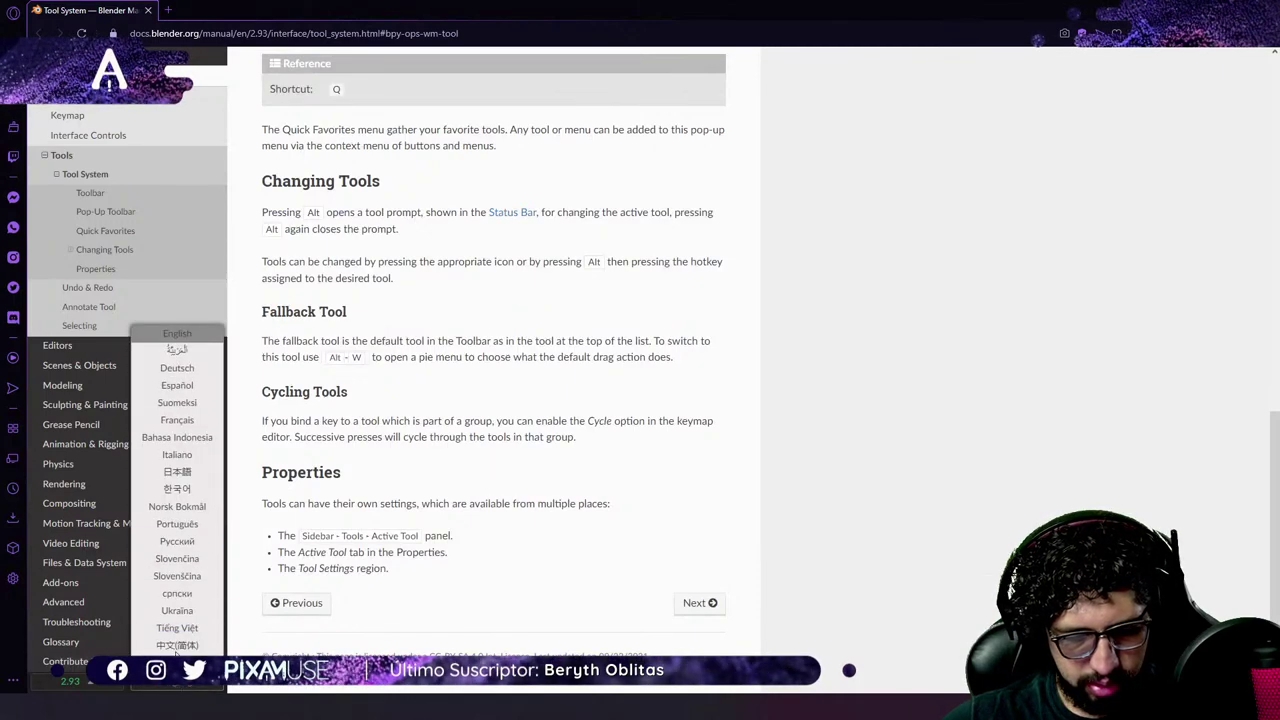
pyautogui.click(187, 390)
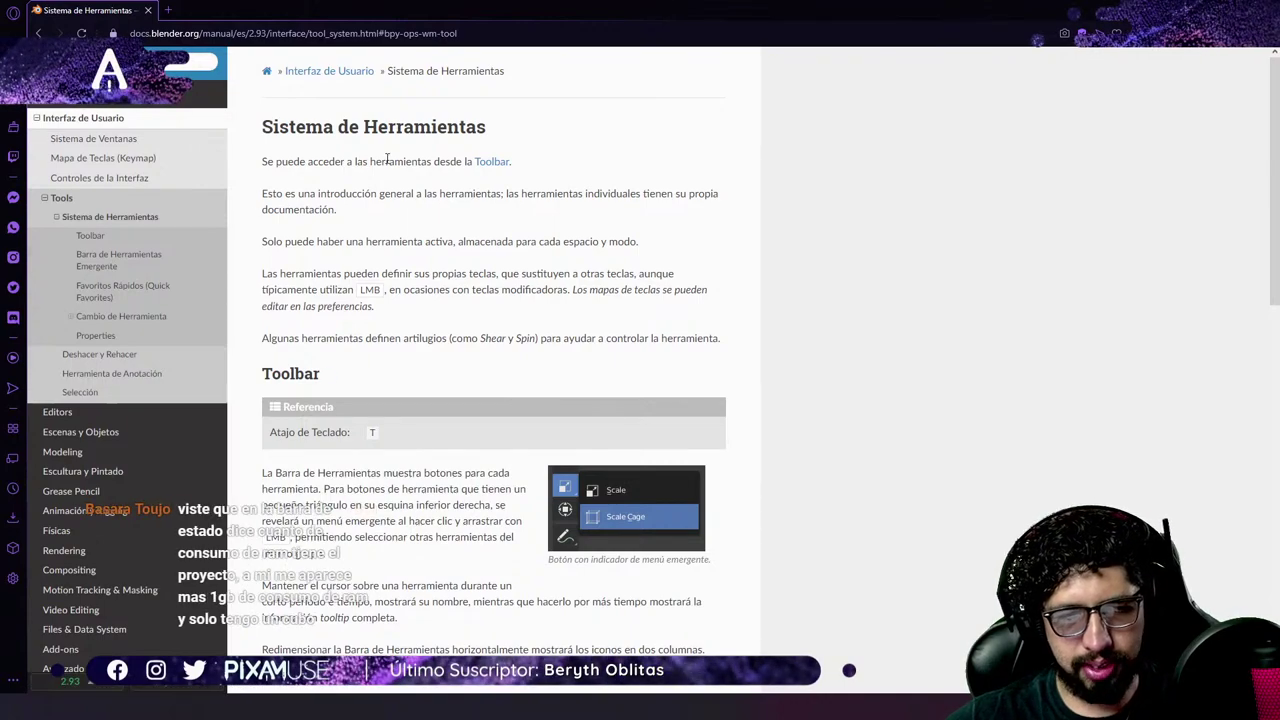
# Read through the Spanish Tool System page, then close the browser.
pyautogui.scroll(-5, 403, 390)
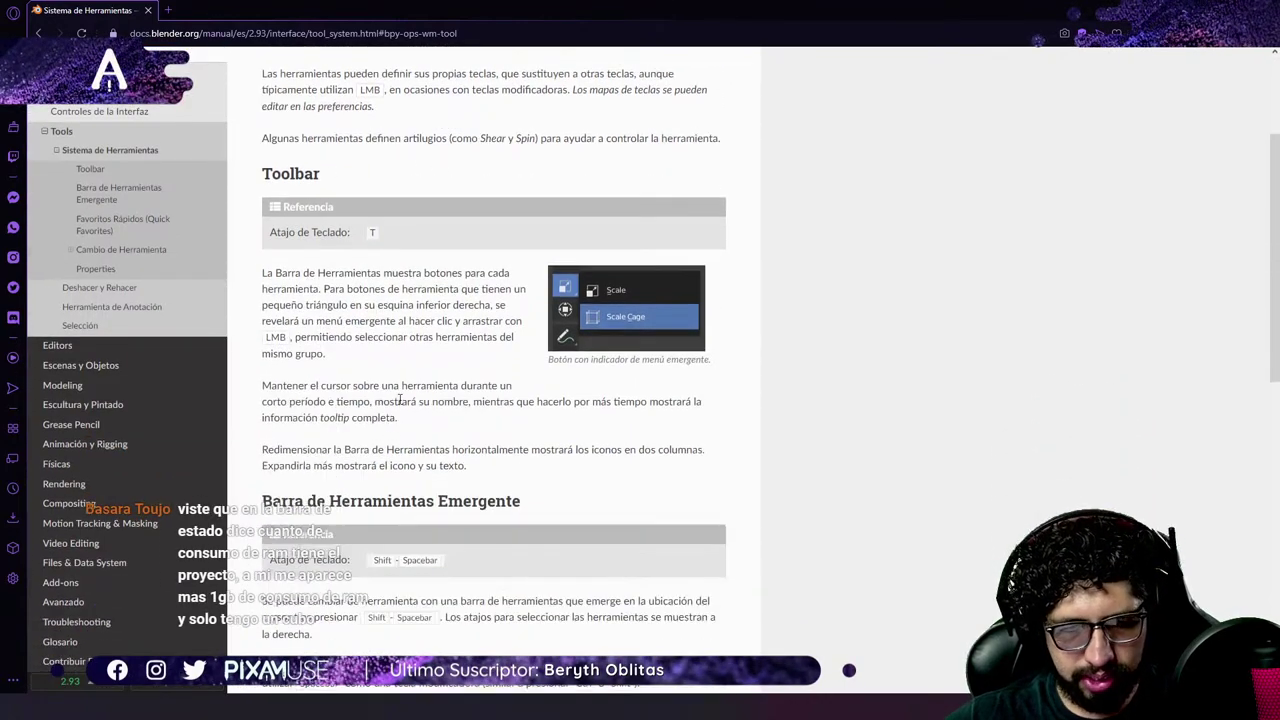
pyautogui.scroll(-4, 403, 398)
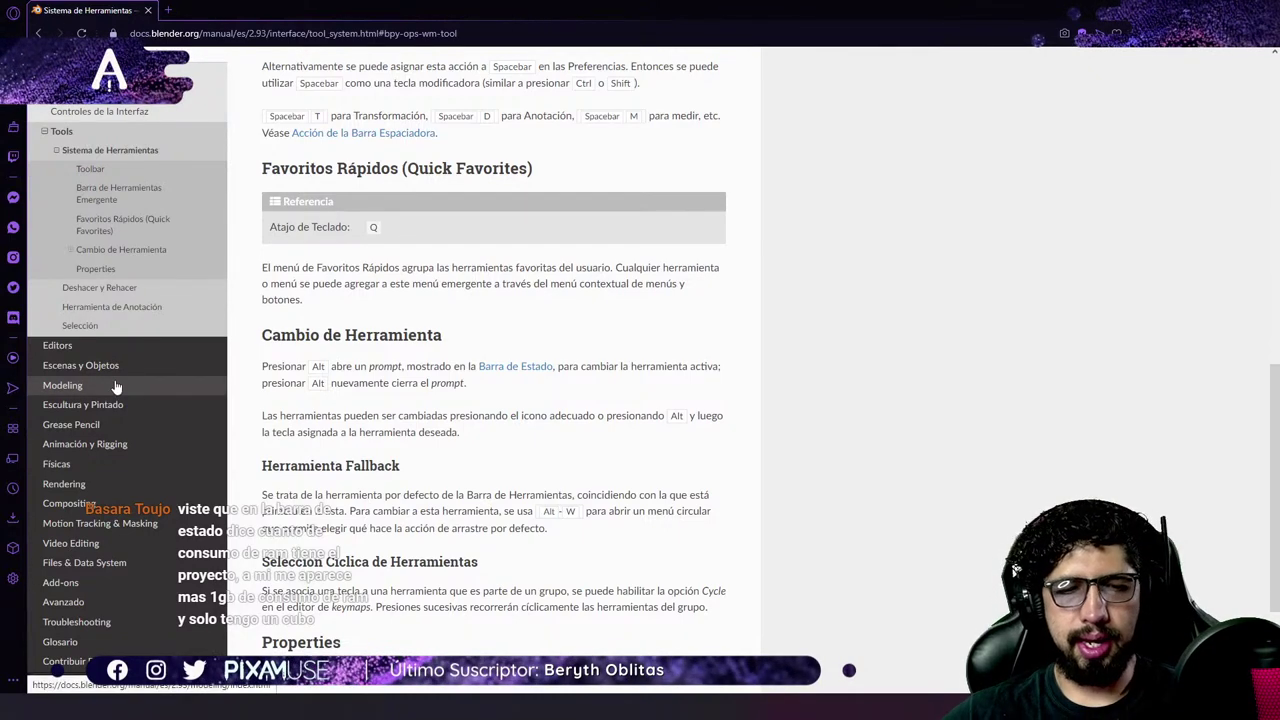
pyautogui.scroll(6, 163, 349)
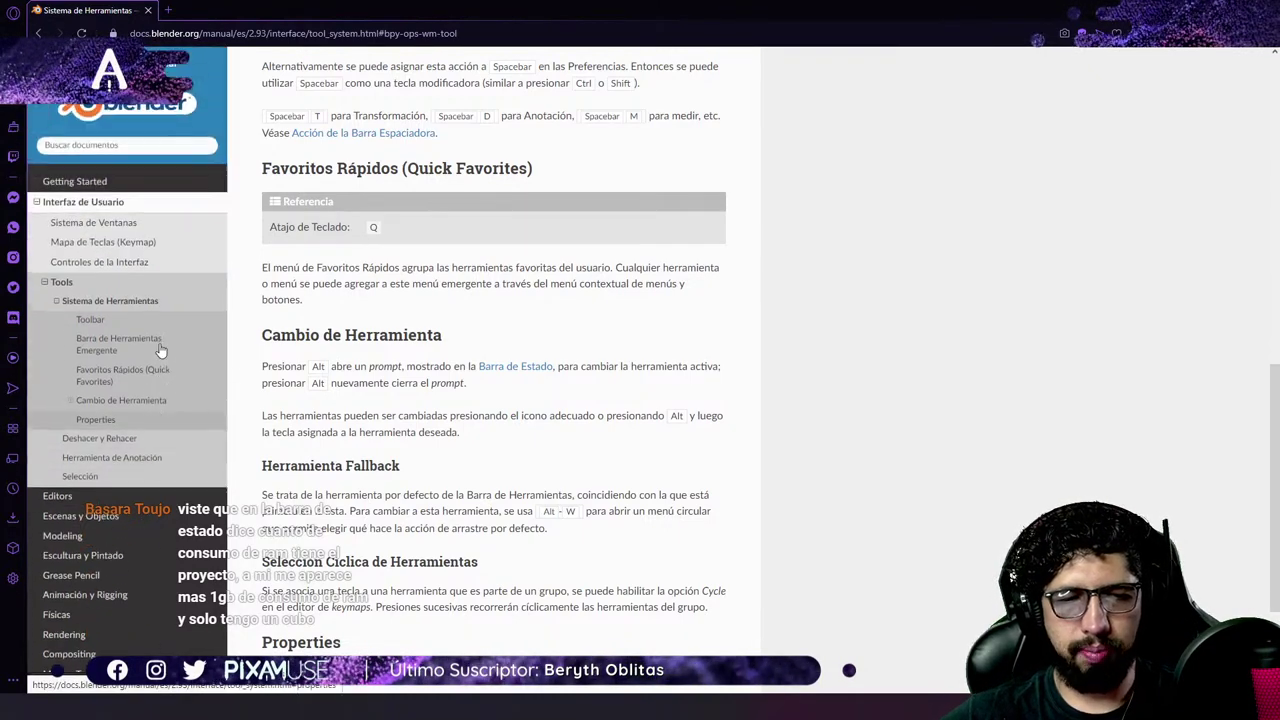
pyautogui.scroll(-10, 200, 366)
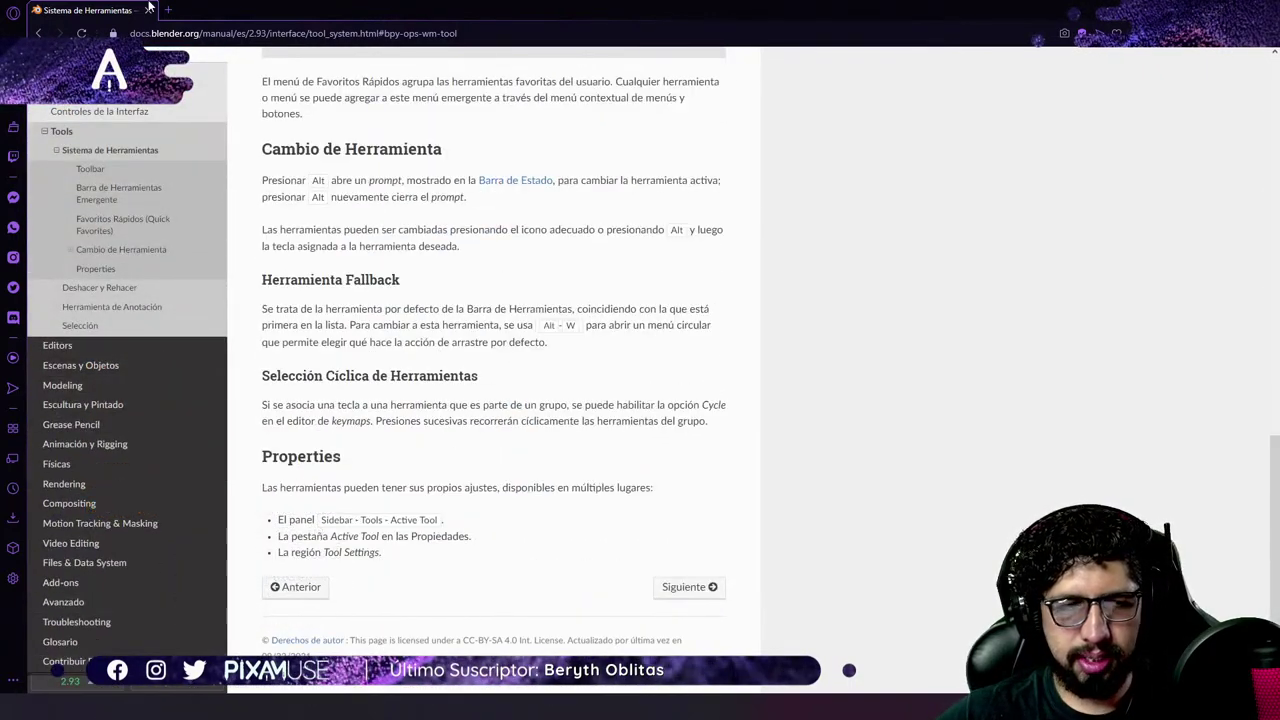
pyautogui.click(147, 10)
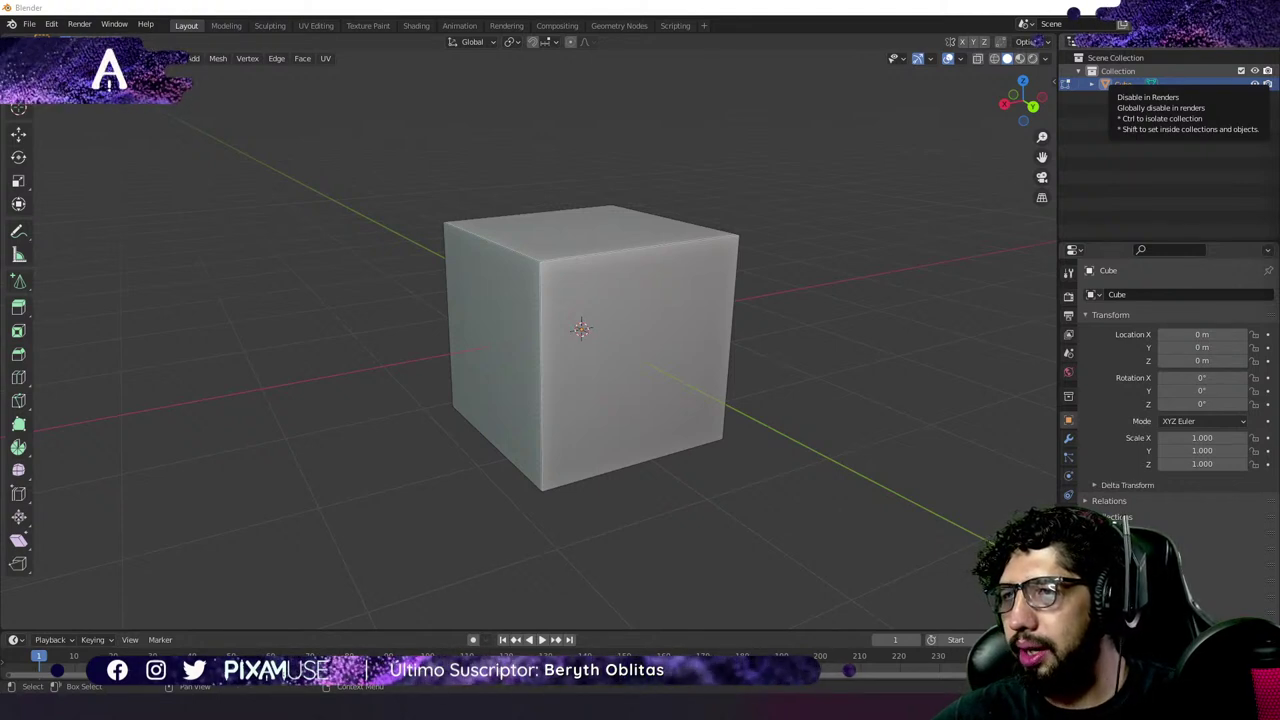
# Select then clear the cube's front face, return to Object Mode, and deselect the cube.
pyautogui.click(712, 333)
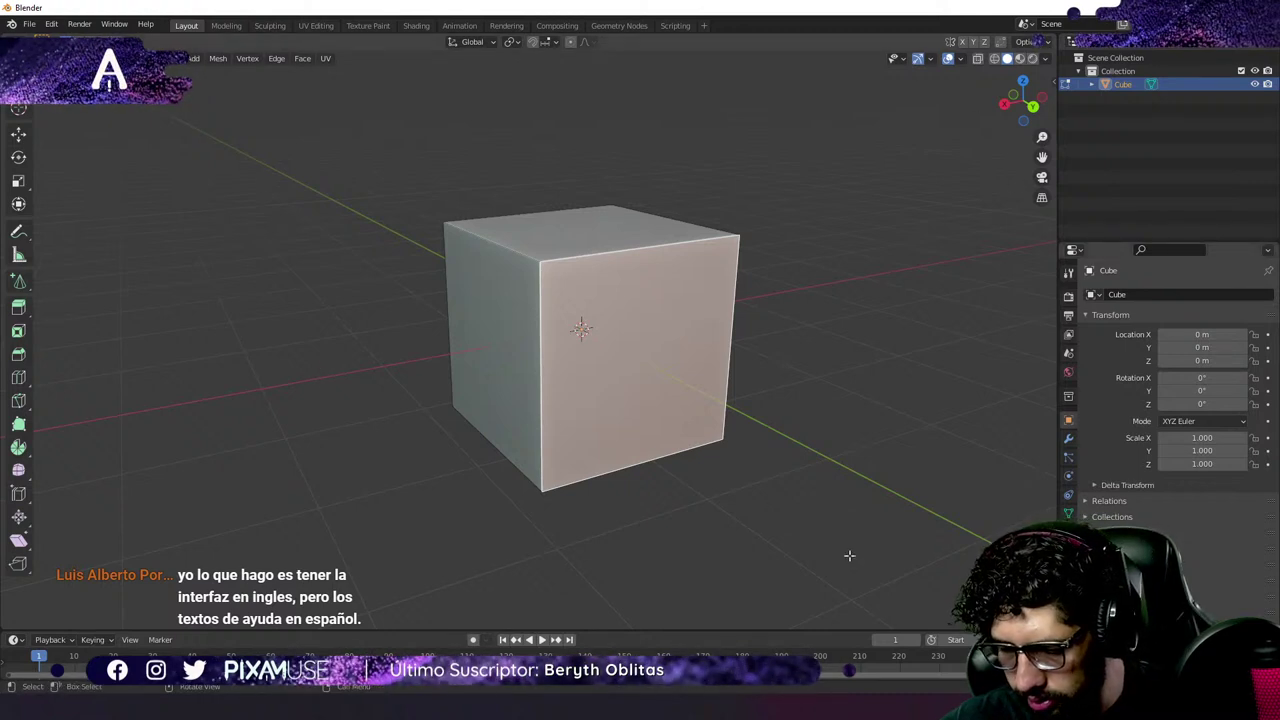
pyautogui.click(709, 457)
pyautogui.press('Tab')
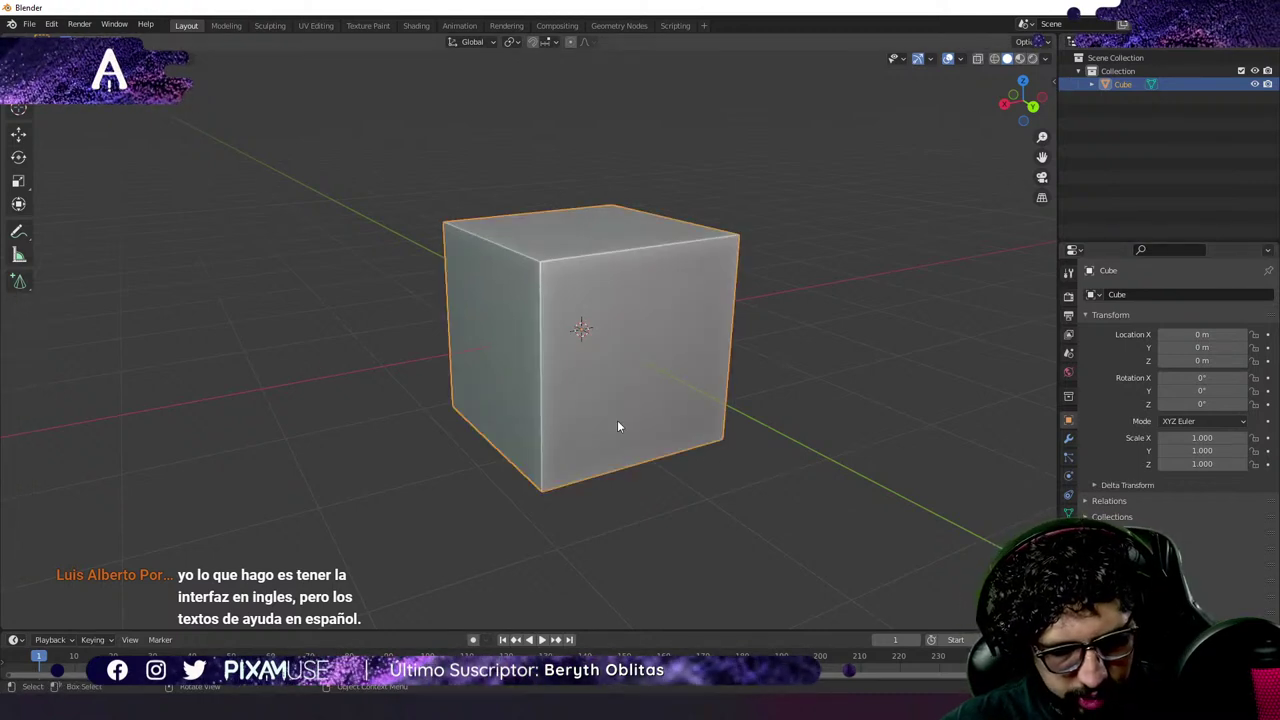
pyautogui.click(852, 355)
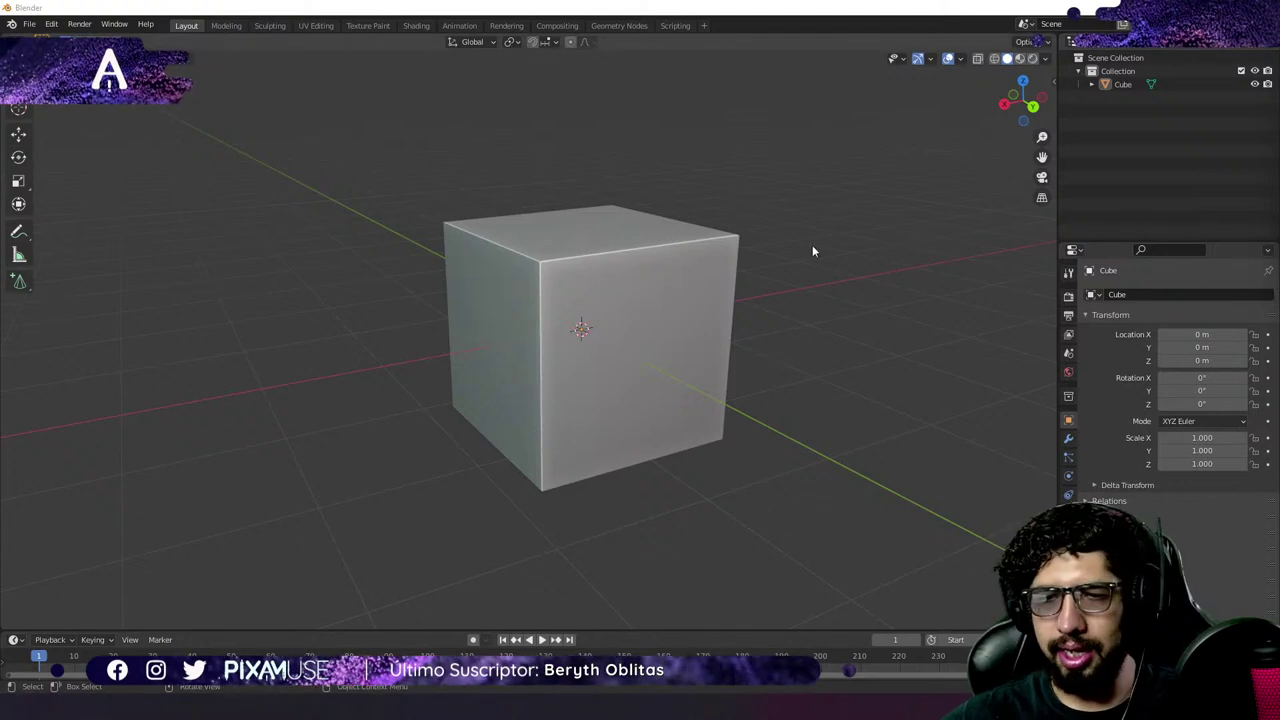
# Select the cube, enter Edit Mode, and select its entire mesh.
pyautogui.click(595, 262)
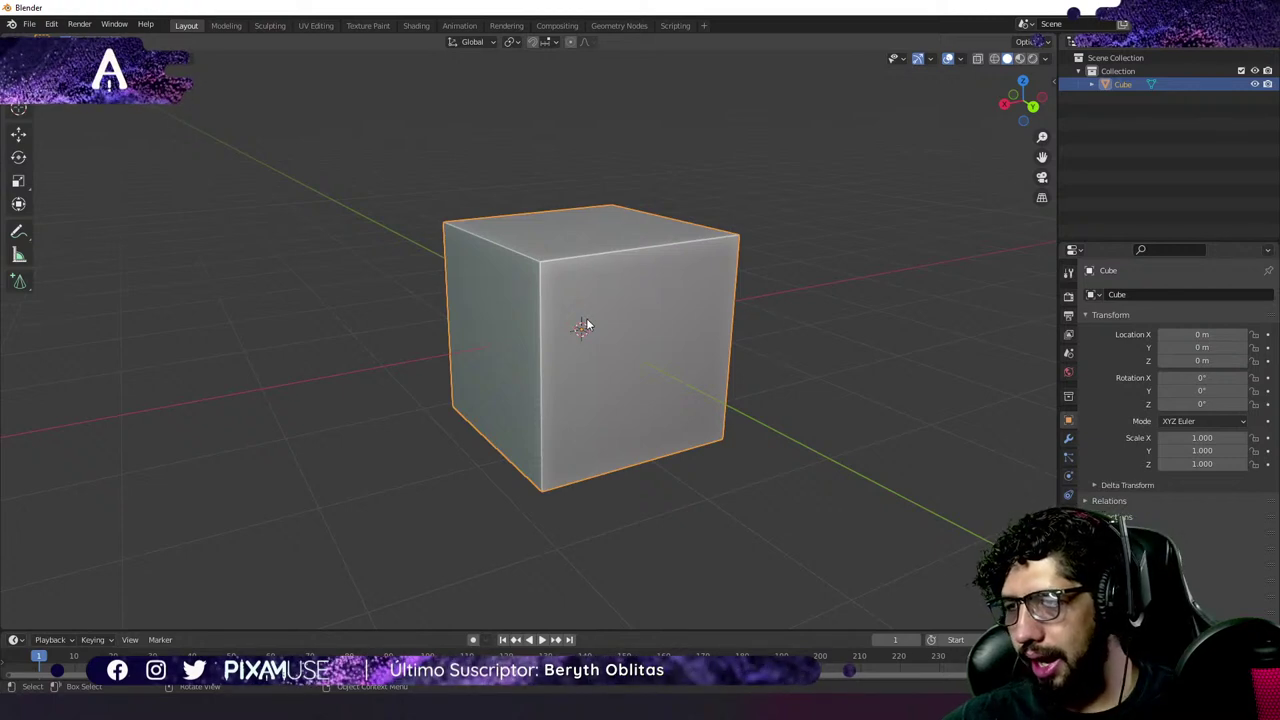
pyautogui.press('Tab')
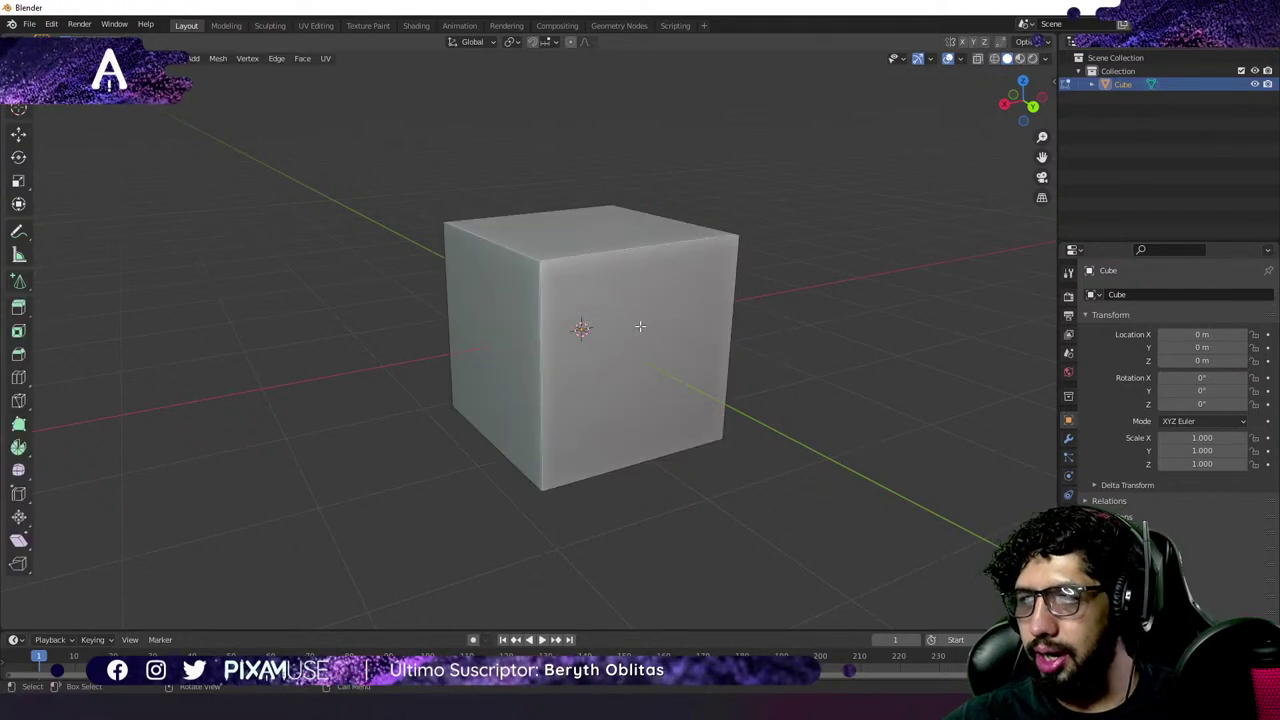
pyautogui.press('Tab')
pyautogui.scroll(-5, 616, 316)
pyautogui.scroll(3, 622, 318)
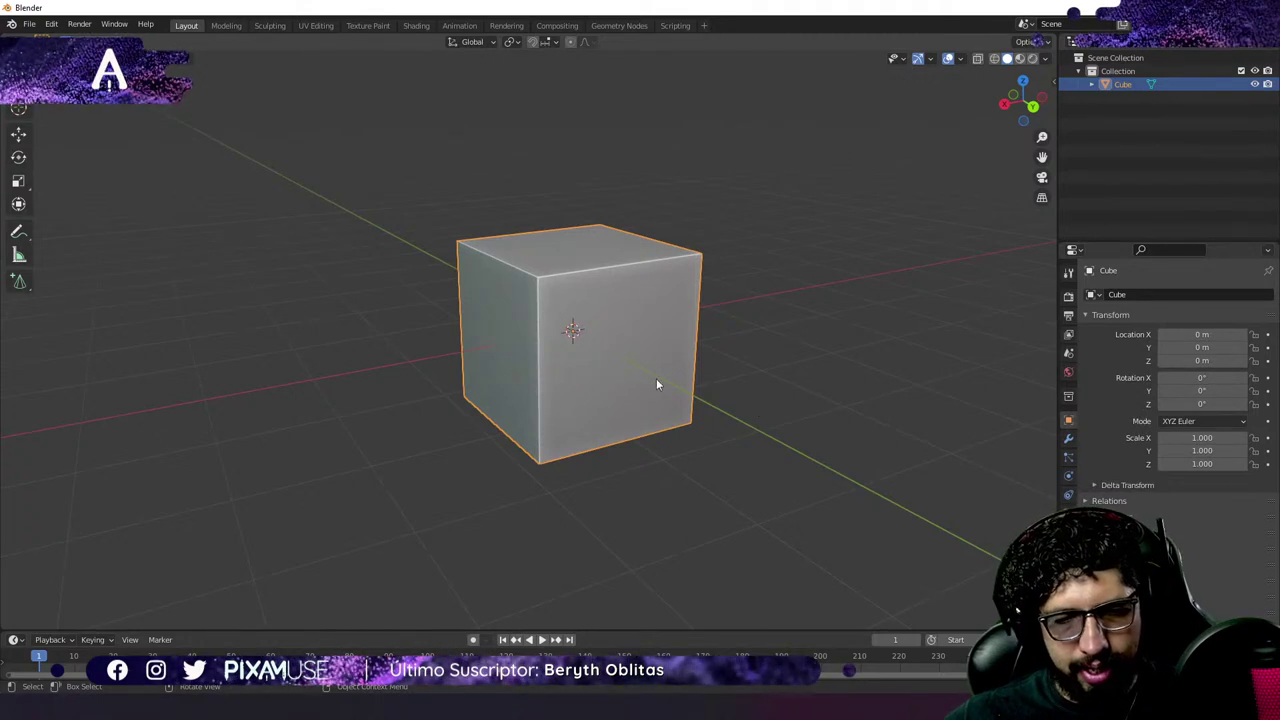
pyautogui.press('Tab')
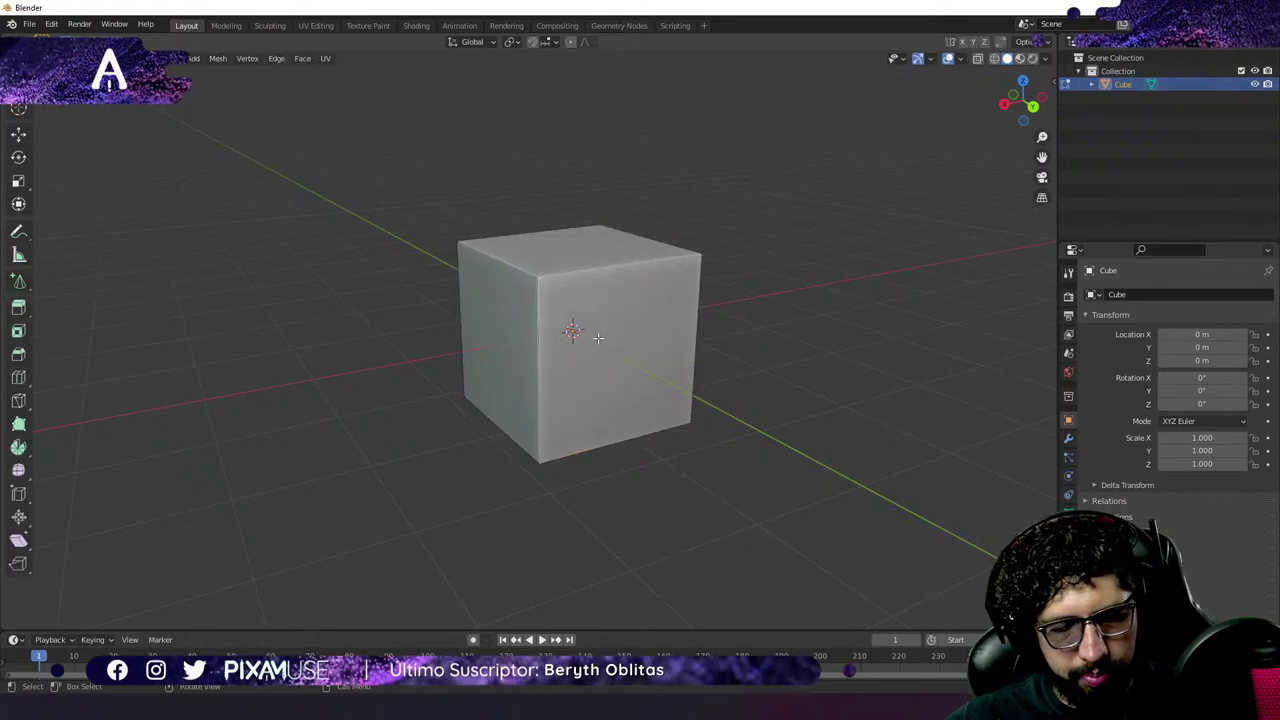
pyautogui.press('a')
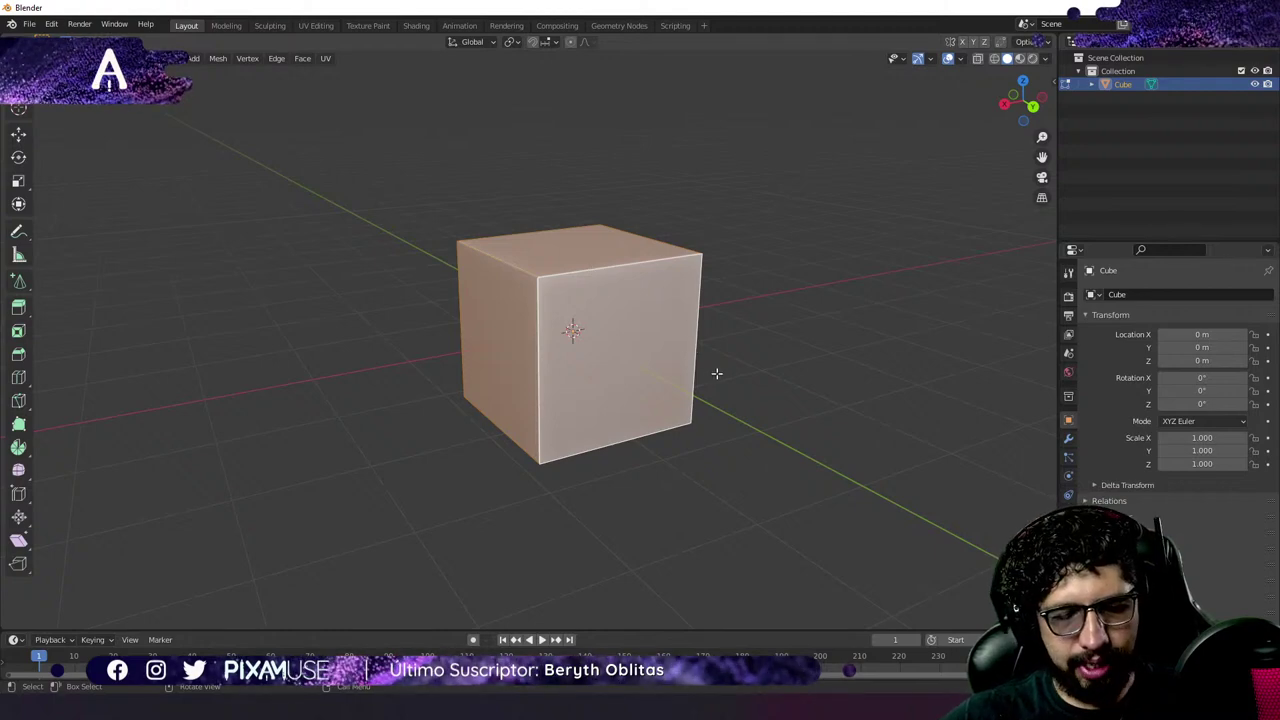
# Scale the mesh along Z to 0.087 to flatten it into a slab.
pyautogui.press('s')
pyautogui.press('z')
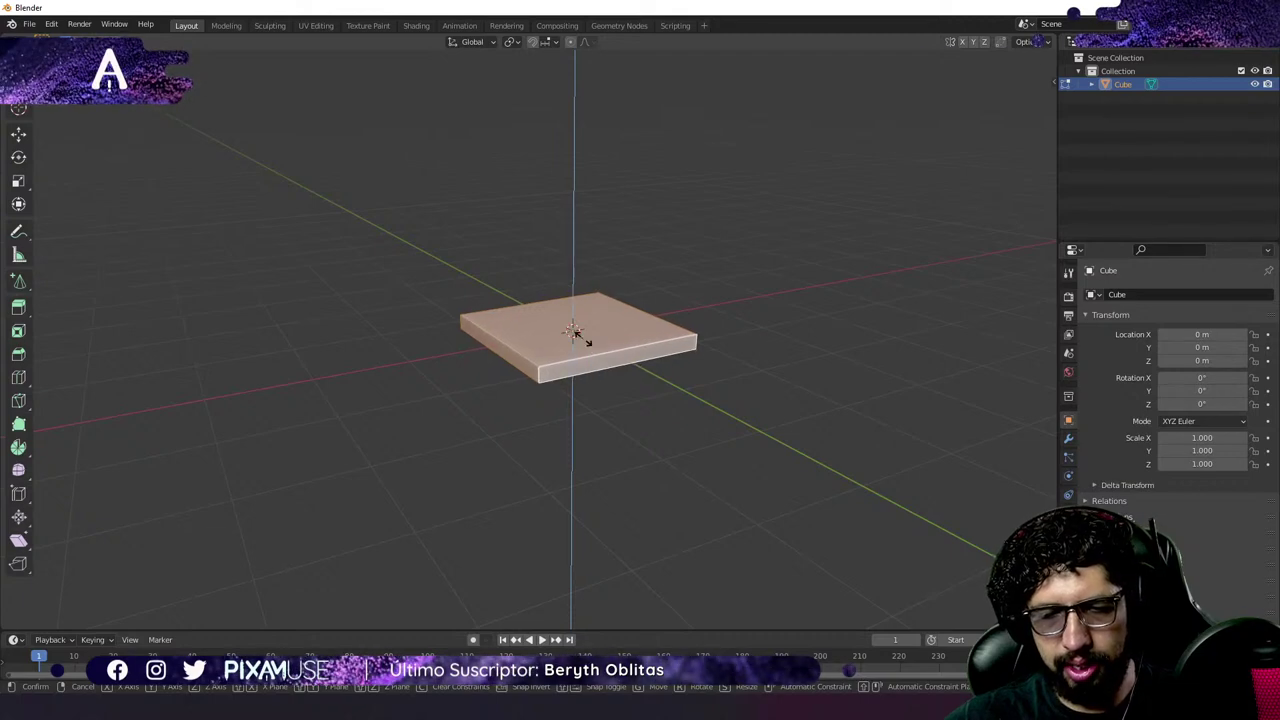
pyautogui.click(580, 337)
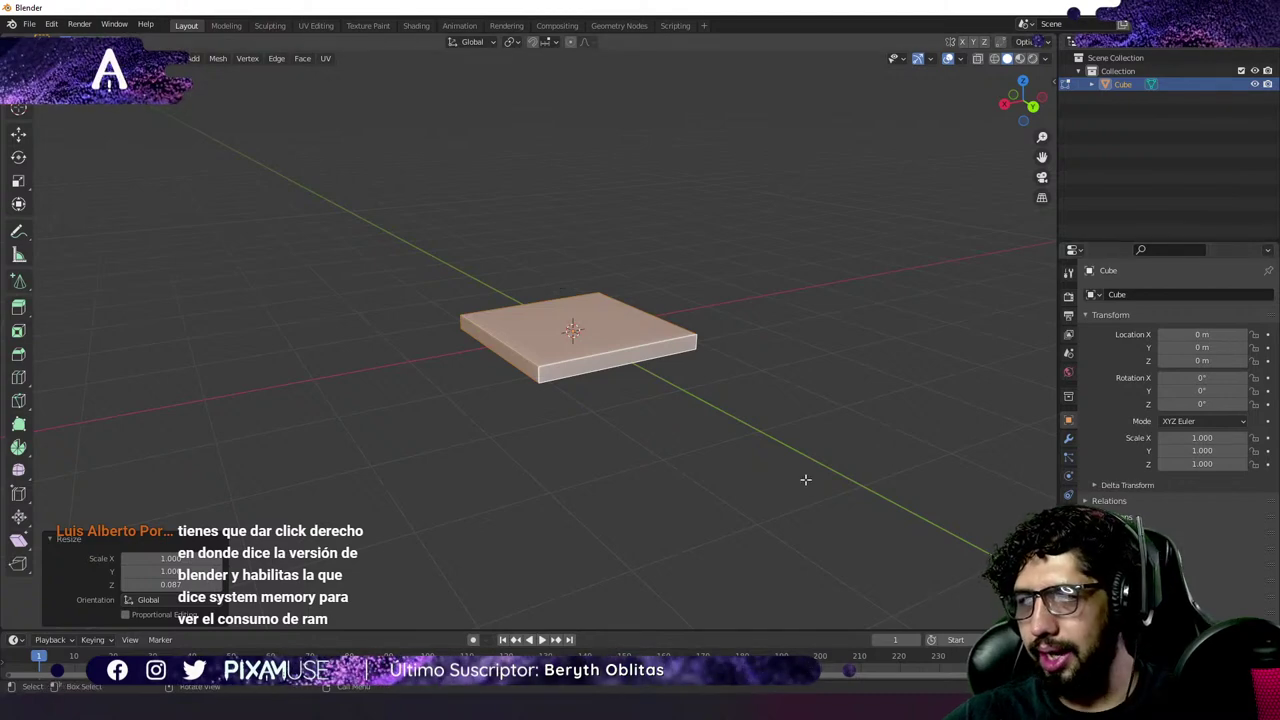
# Orbit around the slab, then reselect its whole mesh.
pyautogui.moveTo(906, 446); pyautogui.dragTo(607, 341, button='middle')
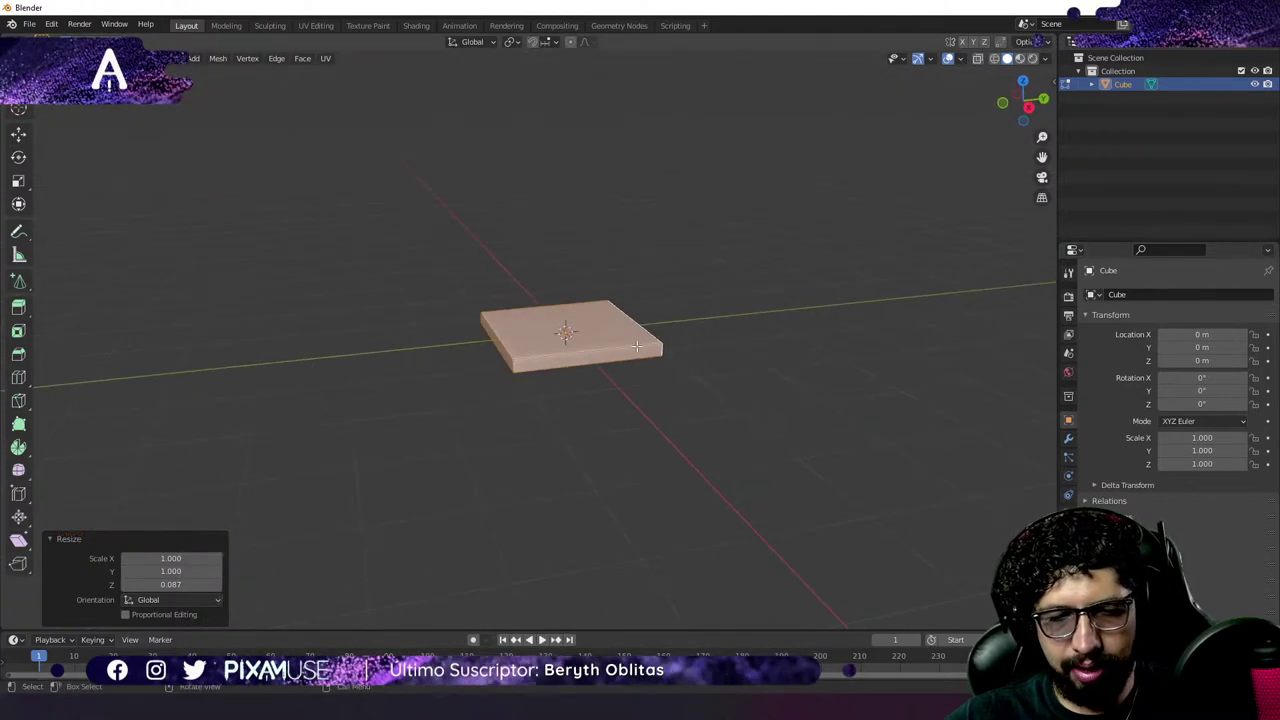
pyautogui.hotkey('alt', 'a')
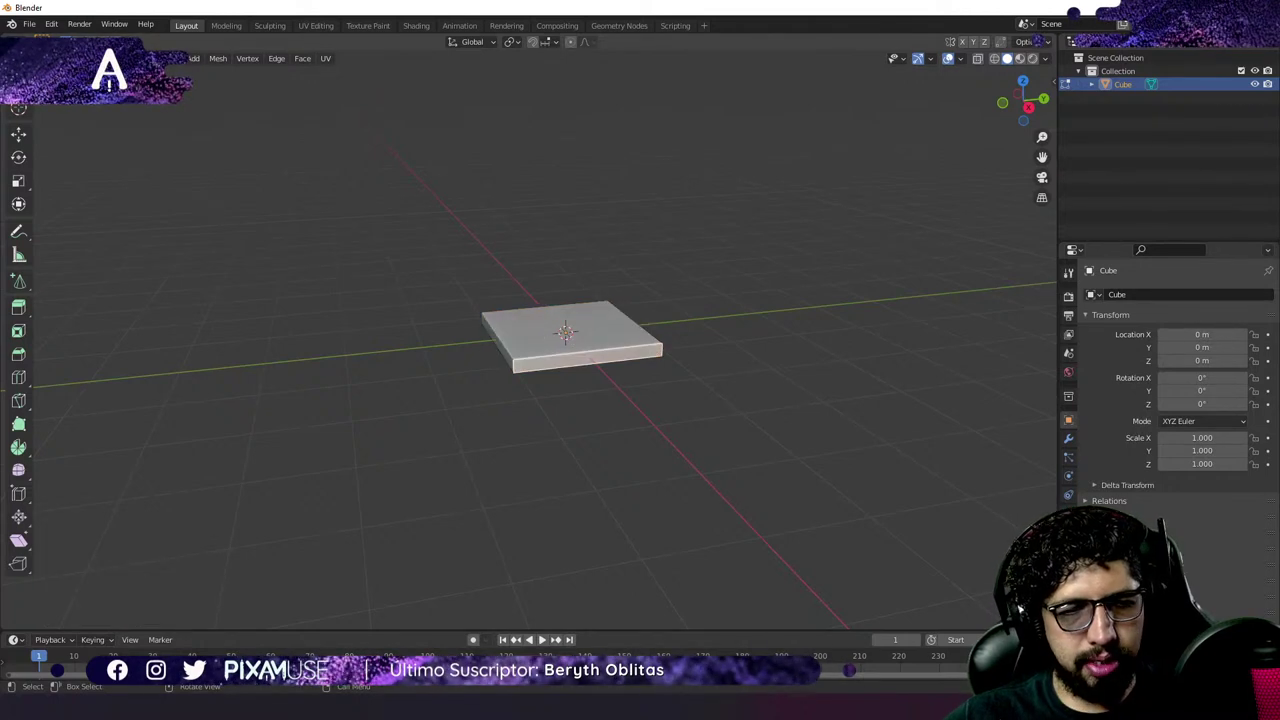
pyautogui.keyDown('alt'); pyautogui.click(451, 314); pyautogui.keyUp('alt')
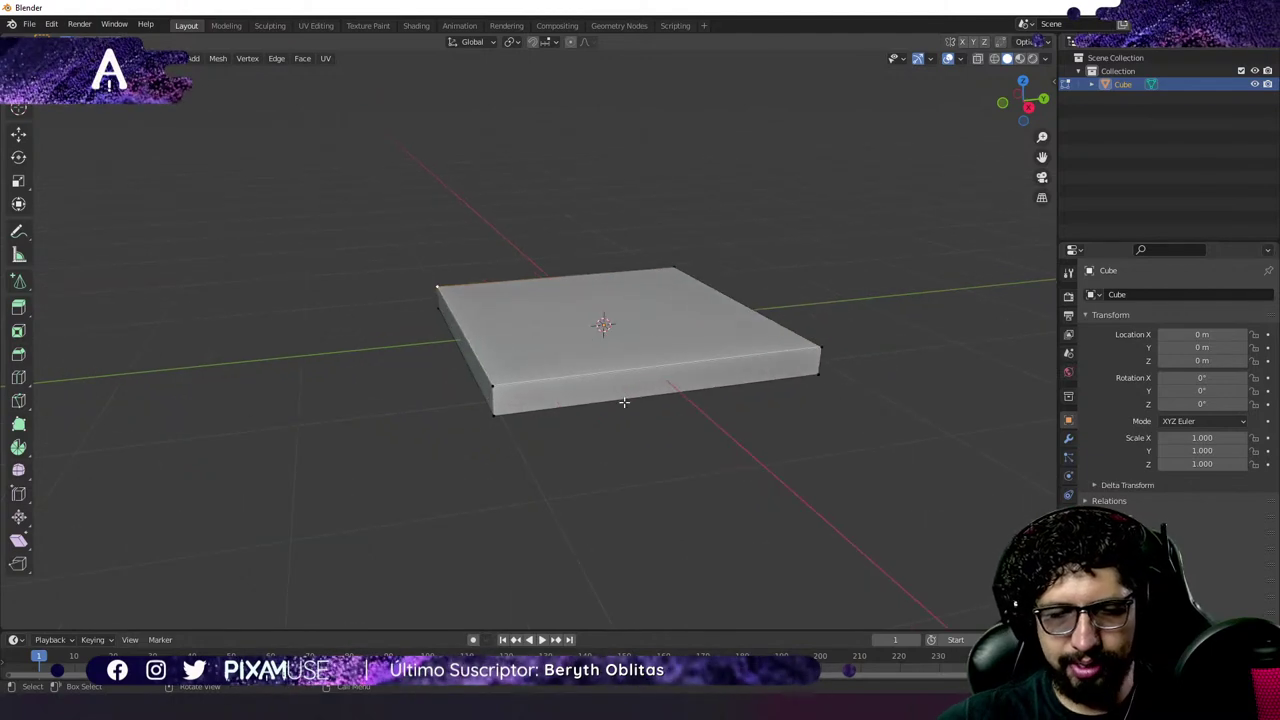
pyautogui.moveTo(623, 400); pyautogui.dragTo(607, 448, button='middle')
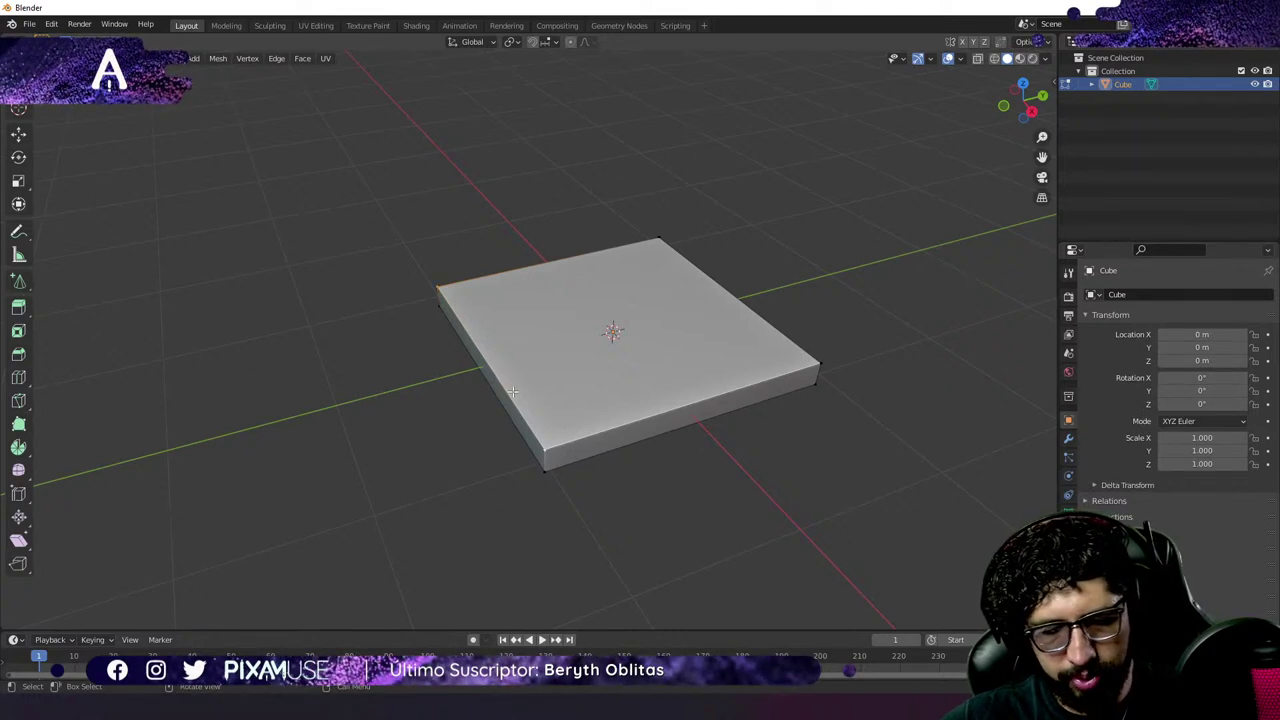
pyautogui.press('a')
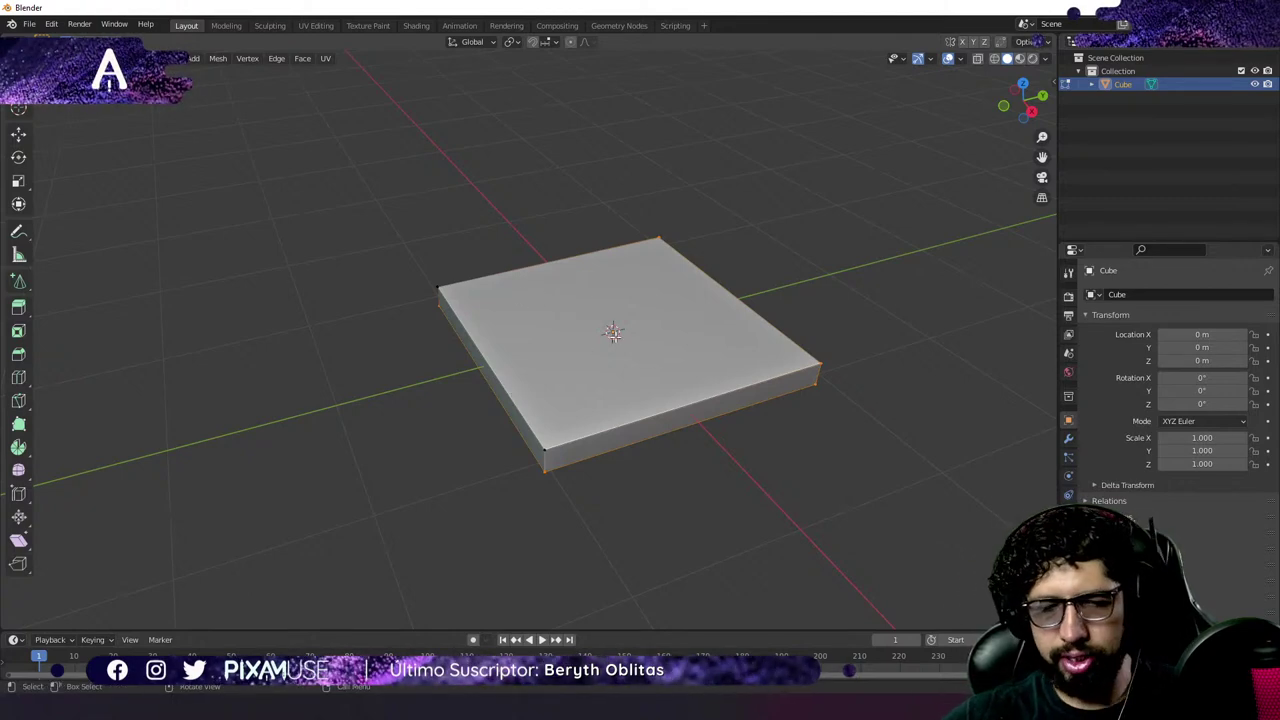
# Delete the slab's selected vertices from the X Delete menu.
pyautogui.press('x')
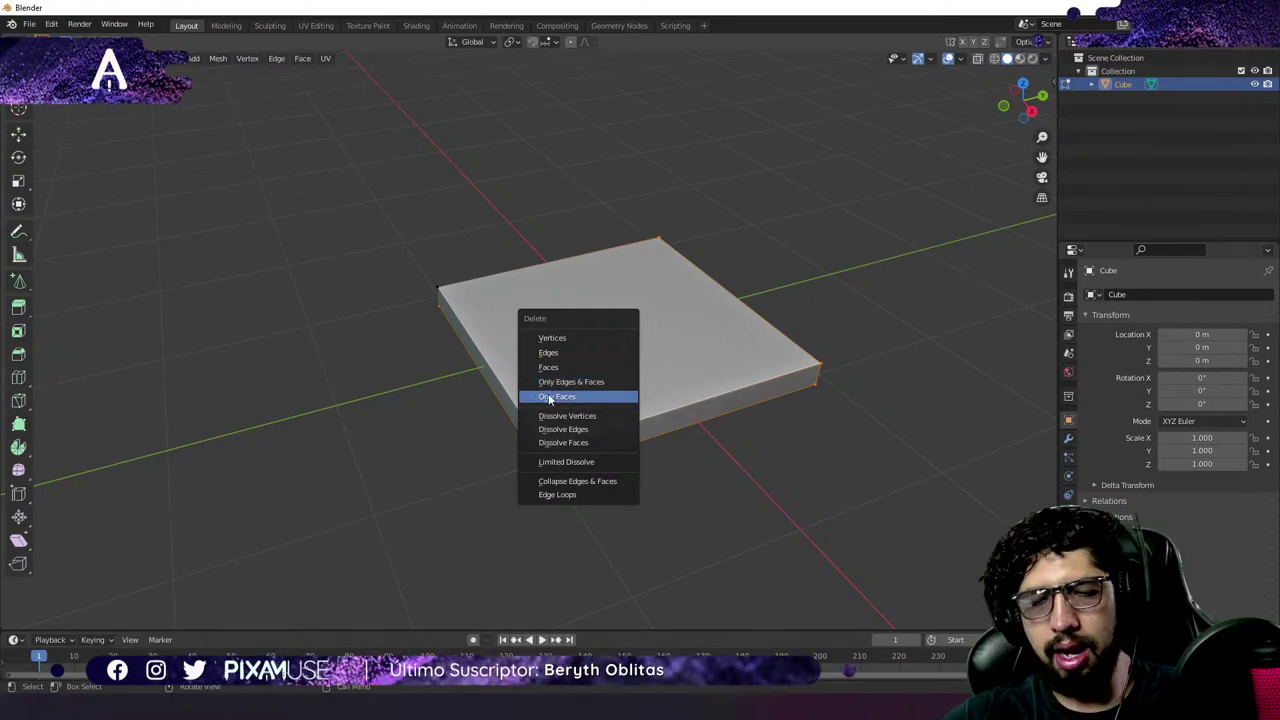
pyautogui.click(544, 337)
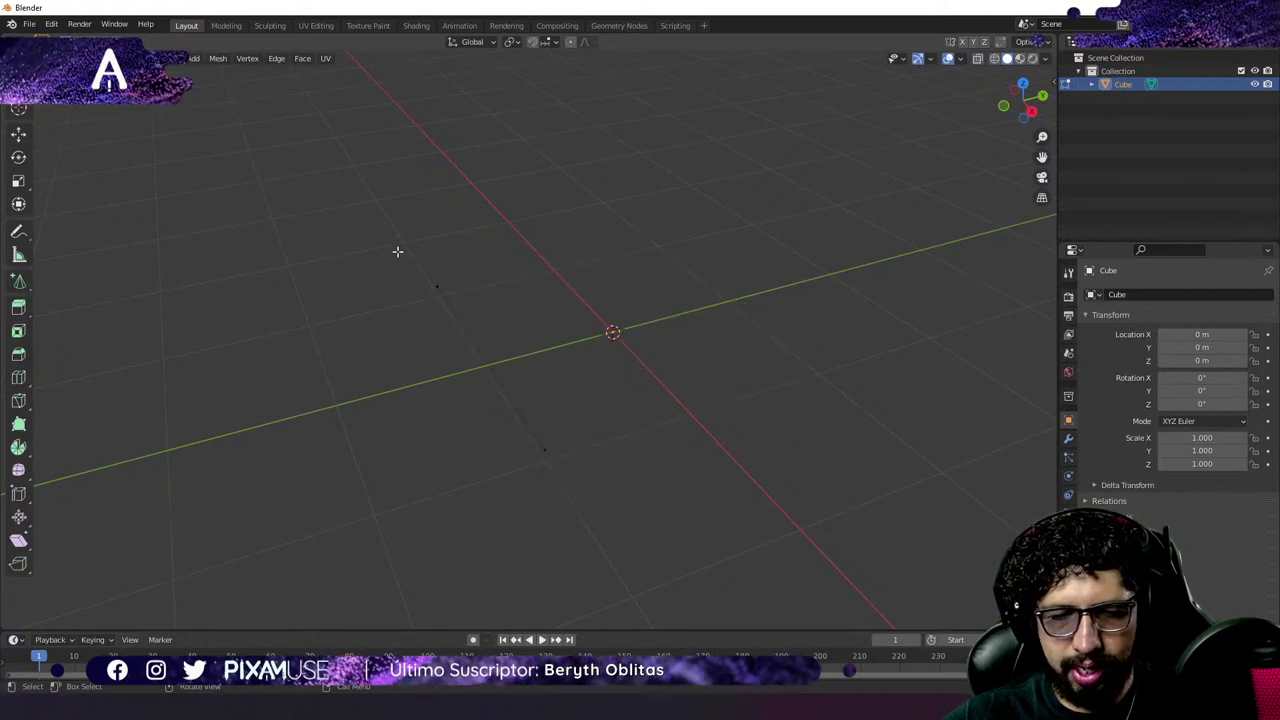
# Select the leftover edge and cycle top, front and side views, ending in orthographic Right view.
pyautogui.moveTo(397, 251); pyautogui.dragTo(380, 290)
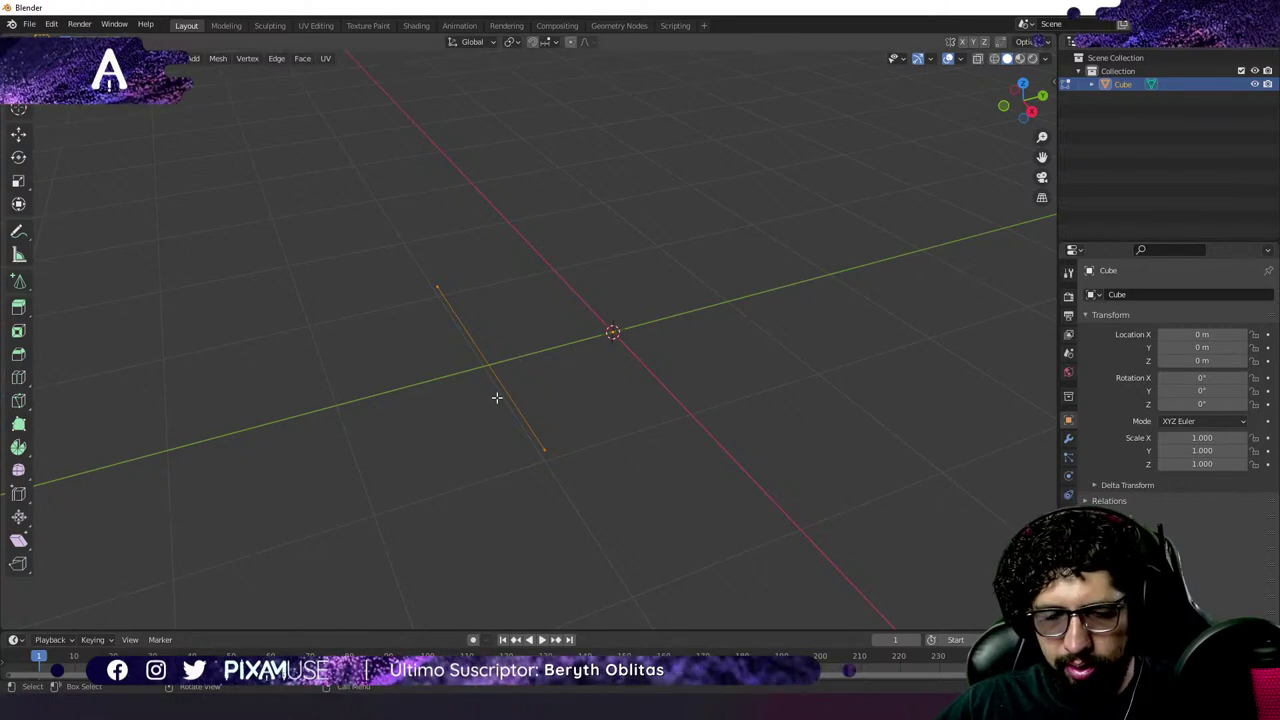
pyautogui.press('KP_7')
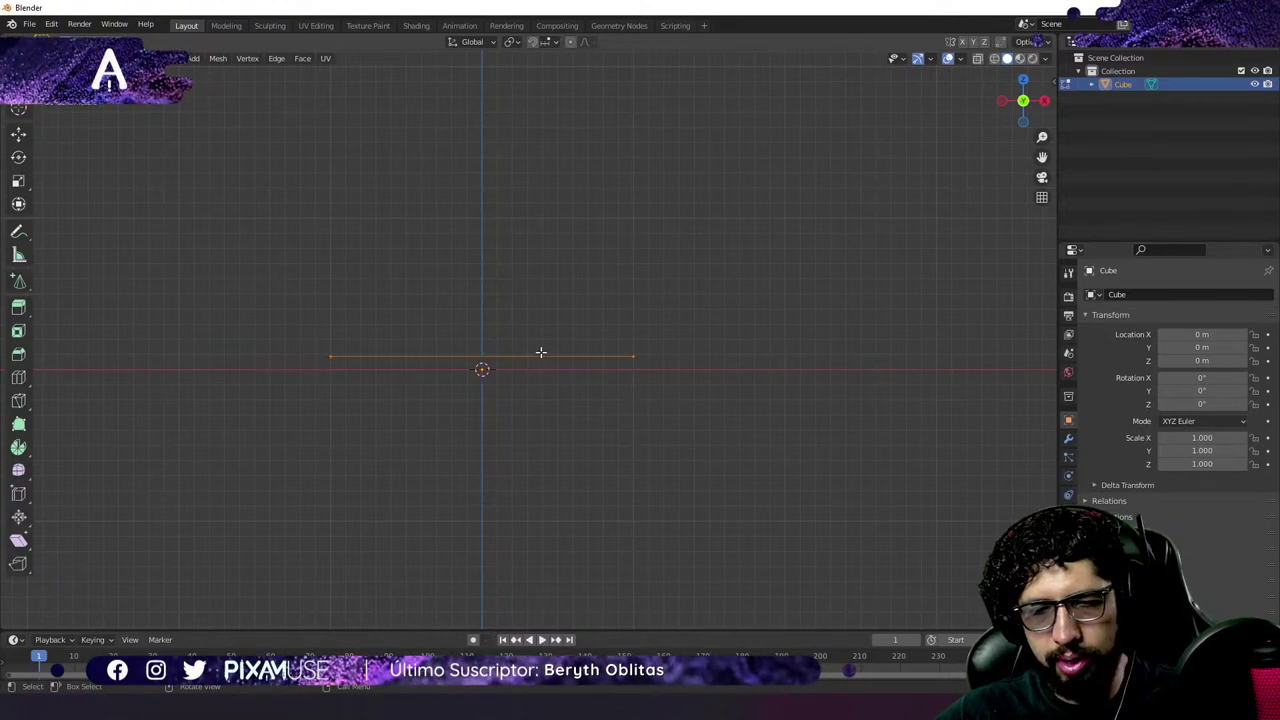
pyautogui.press('KP_3')
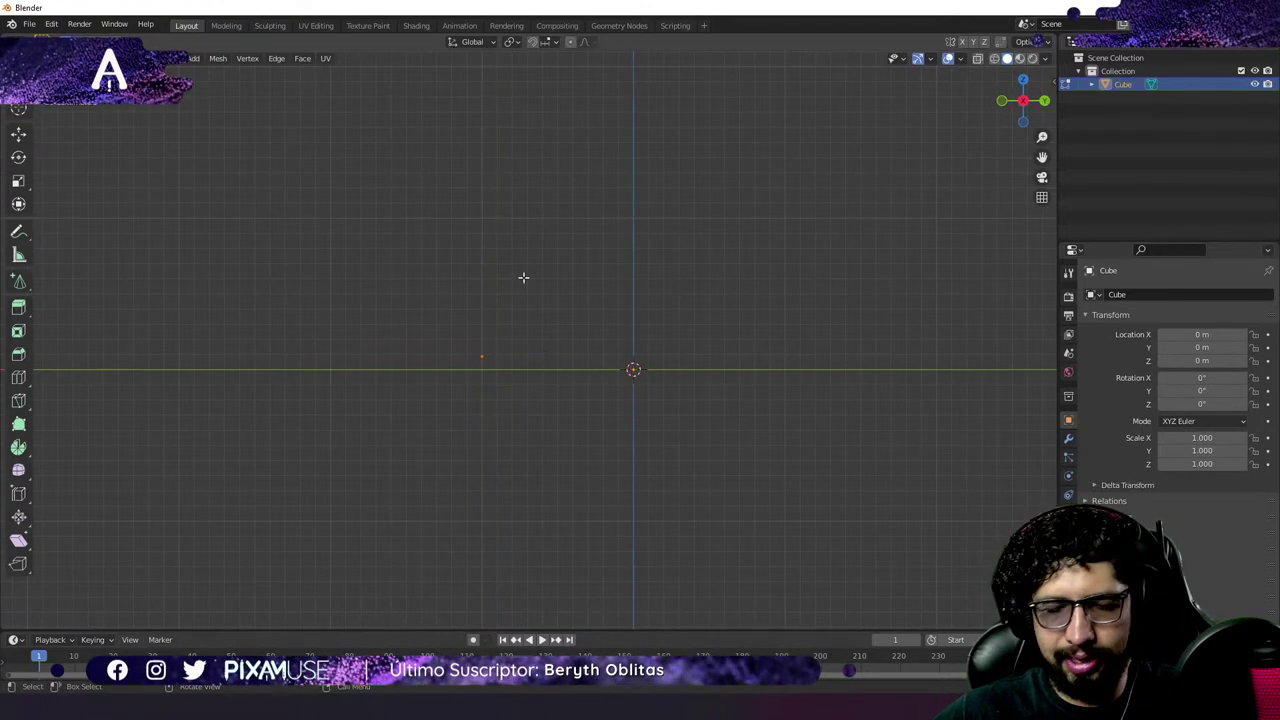
pyautogui.press('KP_7')
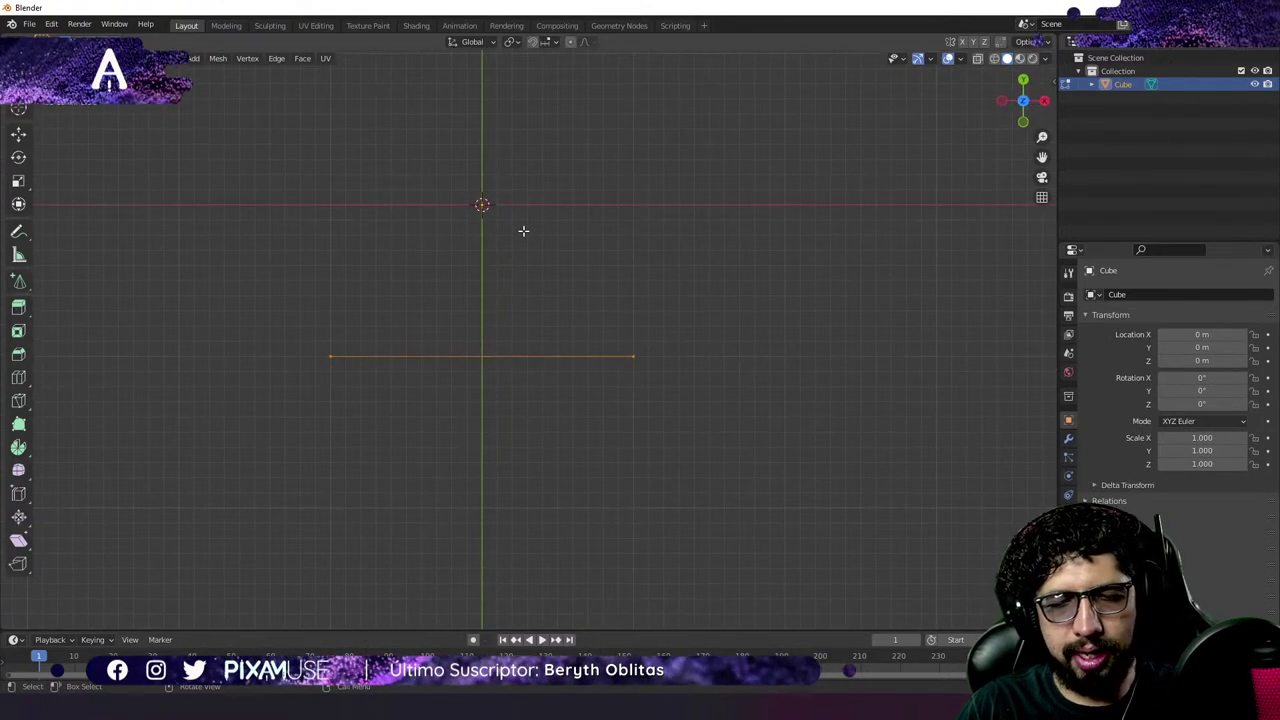
pyautogui.click(1045, 103)
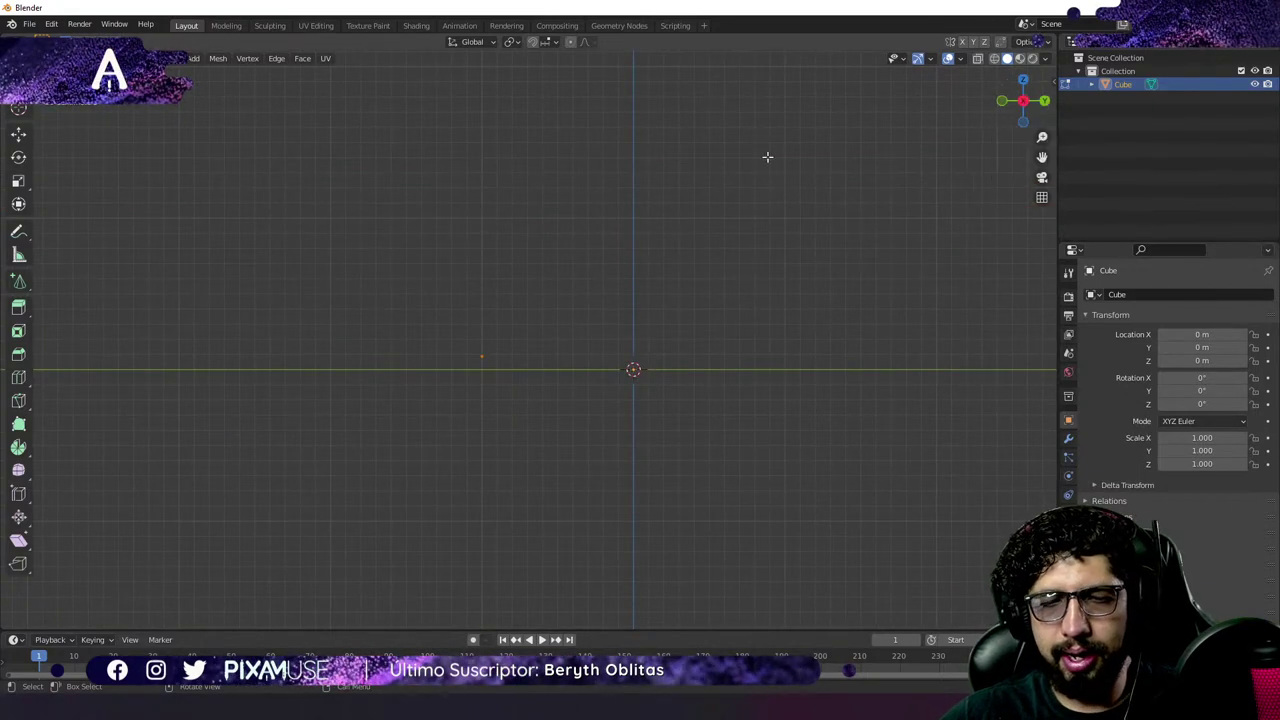
pyautogui.click(1044, 102)
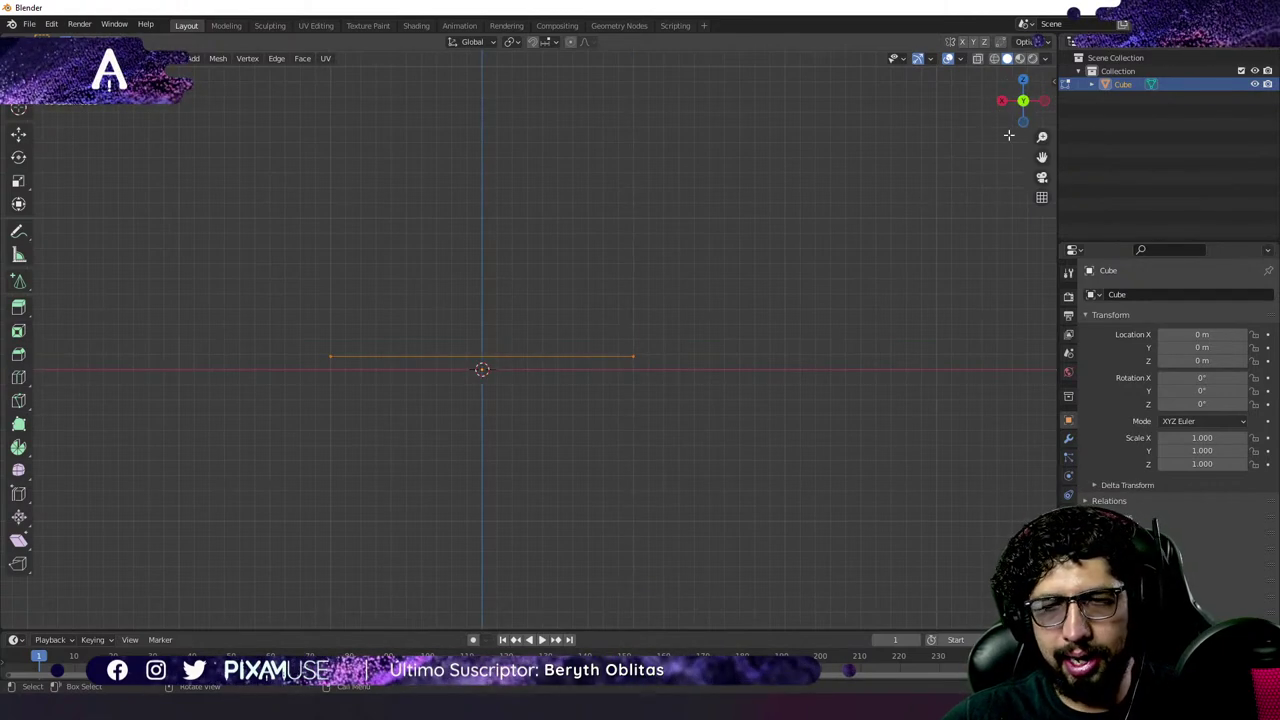
pyautogui.click(1024, 85)
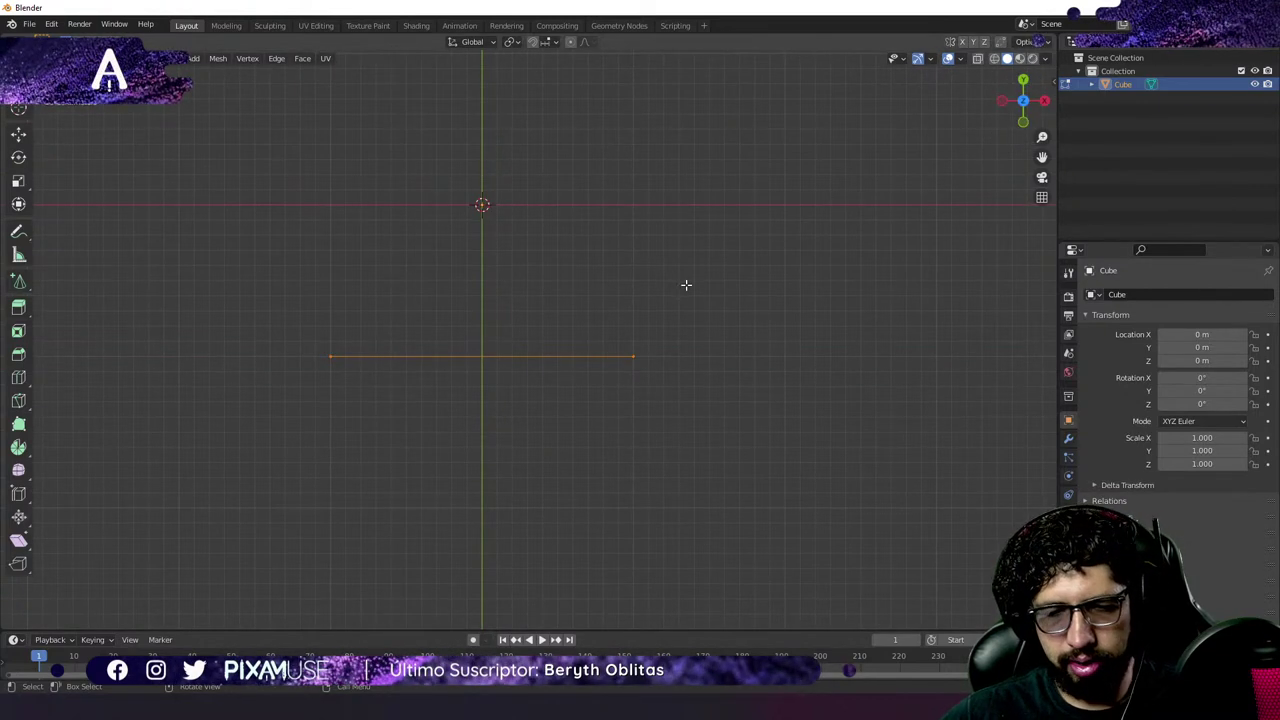
pyautogui.press('KP_1')
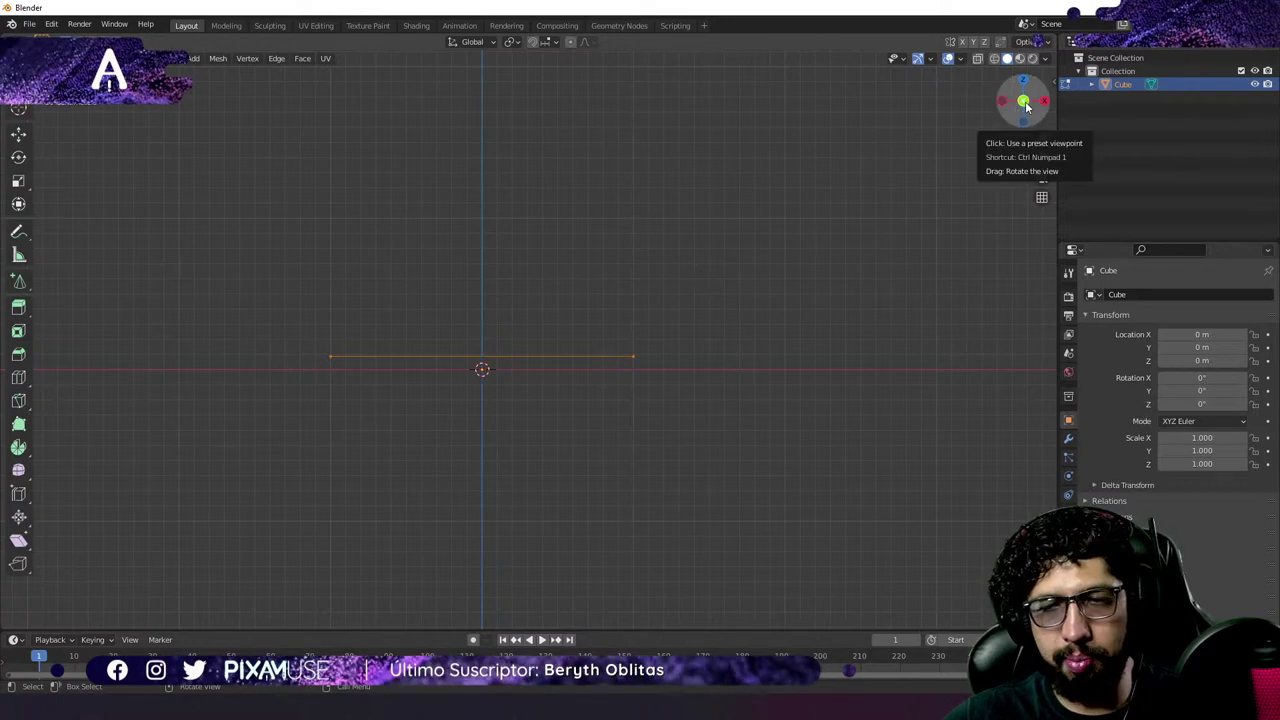
pyautogui.moveTo(562, 352); pyautogui.dragTo(522, 383, button='middle')
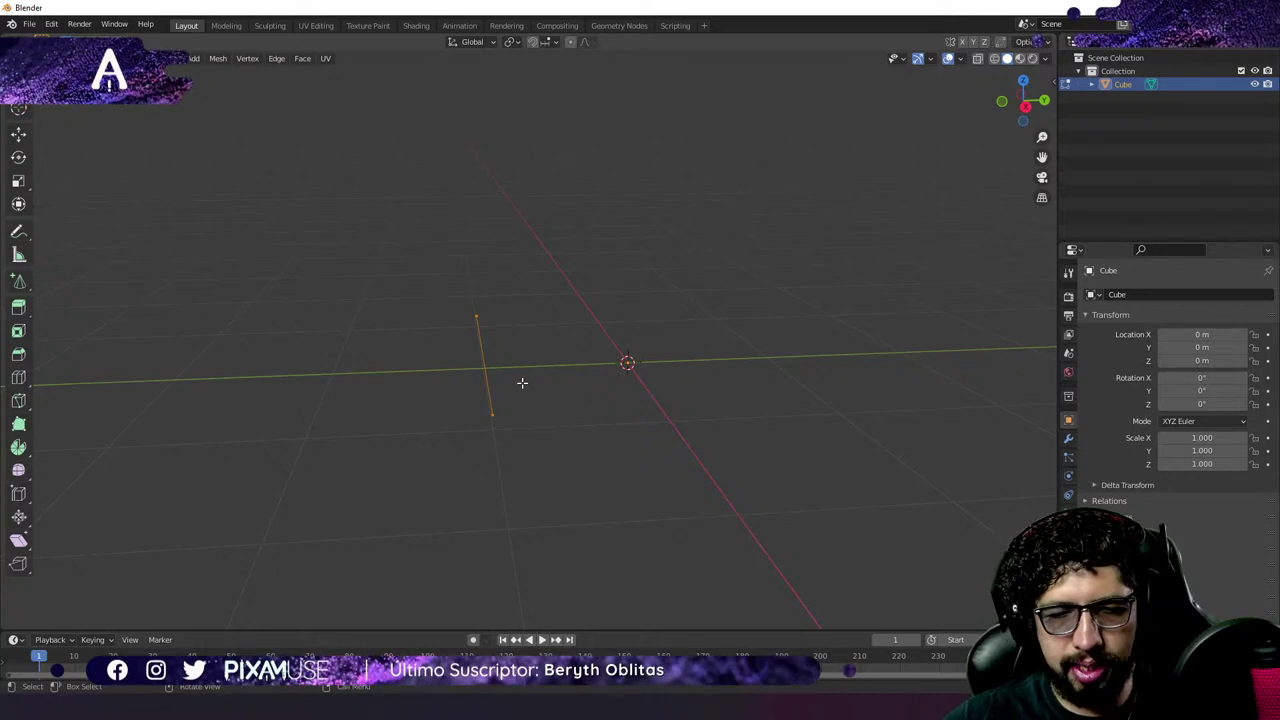
pyautogui.press('KP_3')
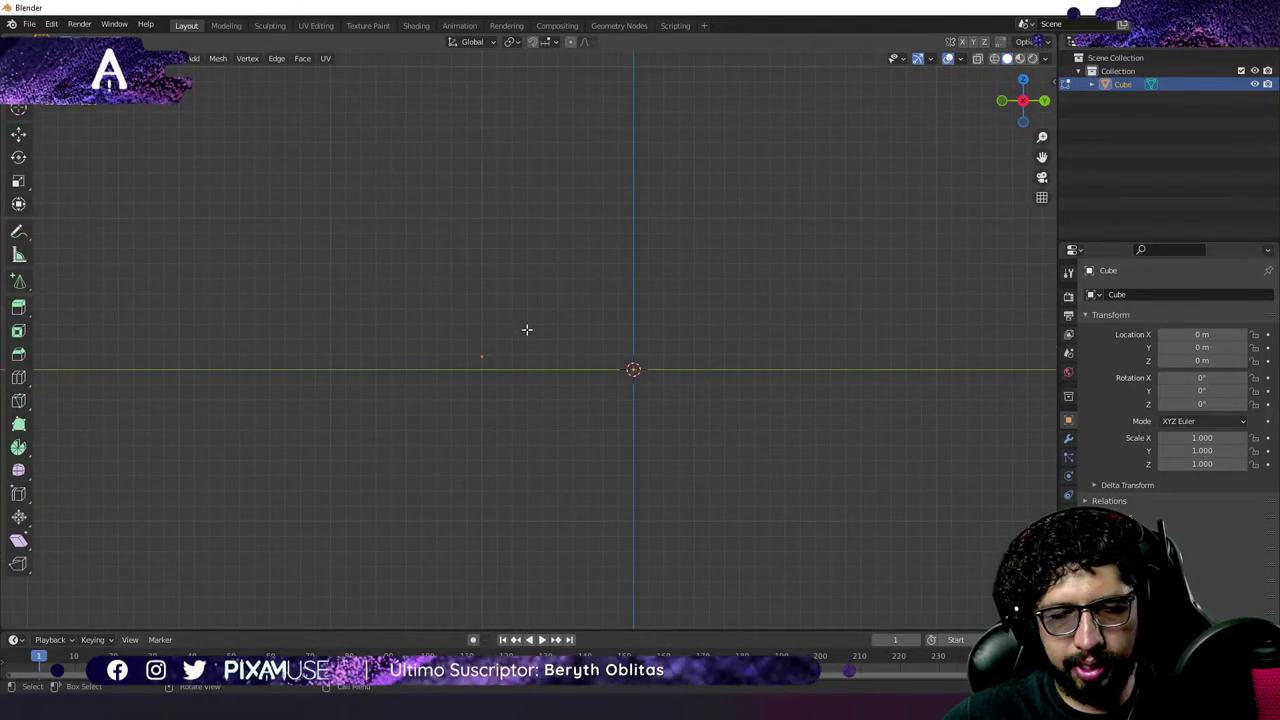
# Enable snapping and select the whole edge, returning to the Right side view.
pyautogui.click(534, 42)
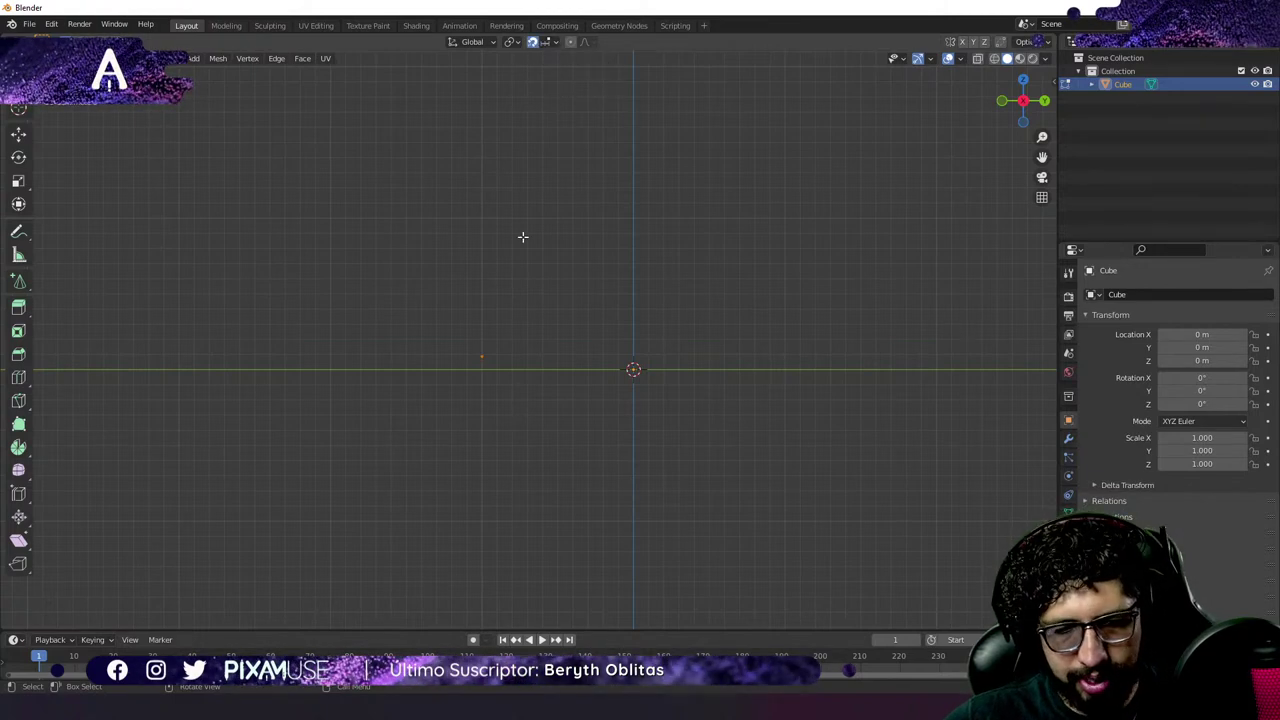
pyautogui.click(549, 42)
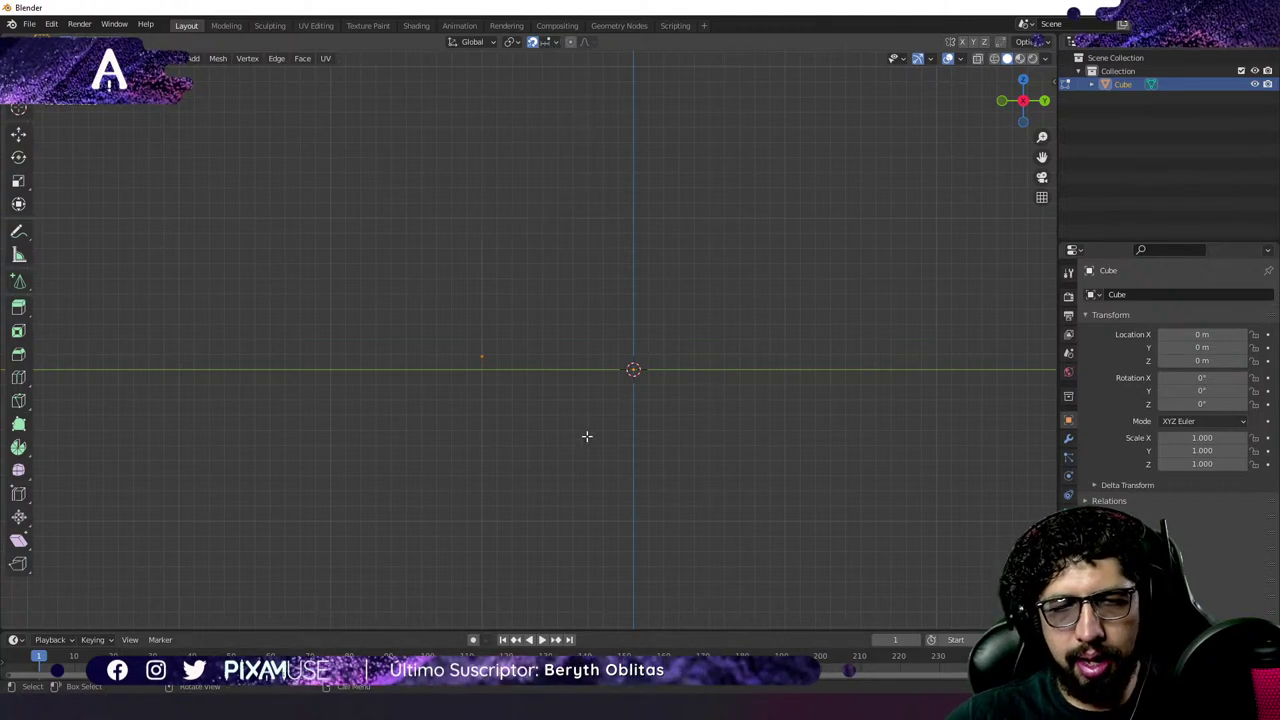
pyautogui.click(416, 401)
pyautogui.moveTo(579, 322); pyautogui.dragTo(424, 404)
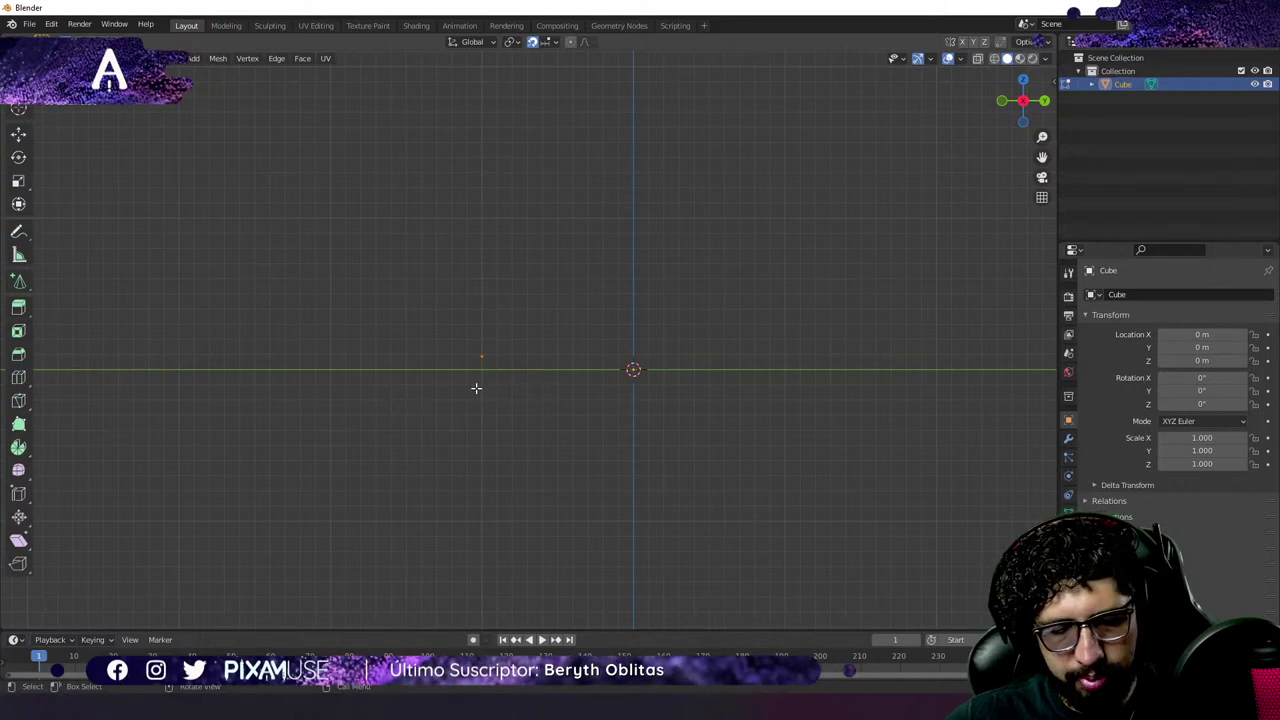
pyautogui.press('e')
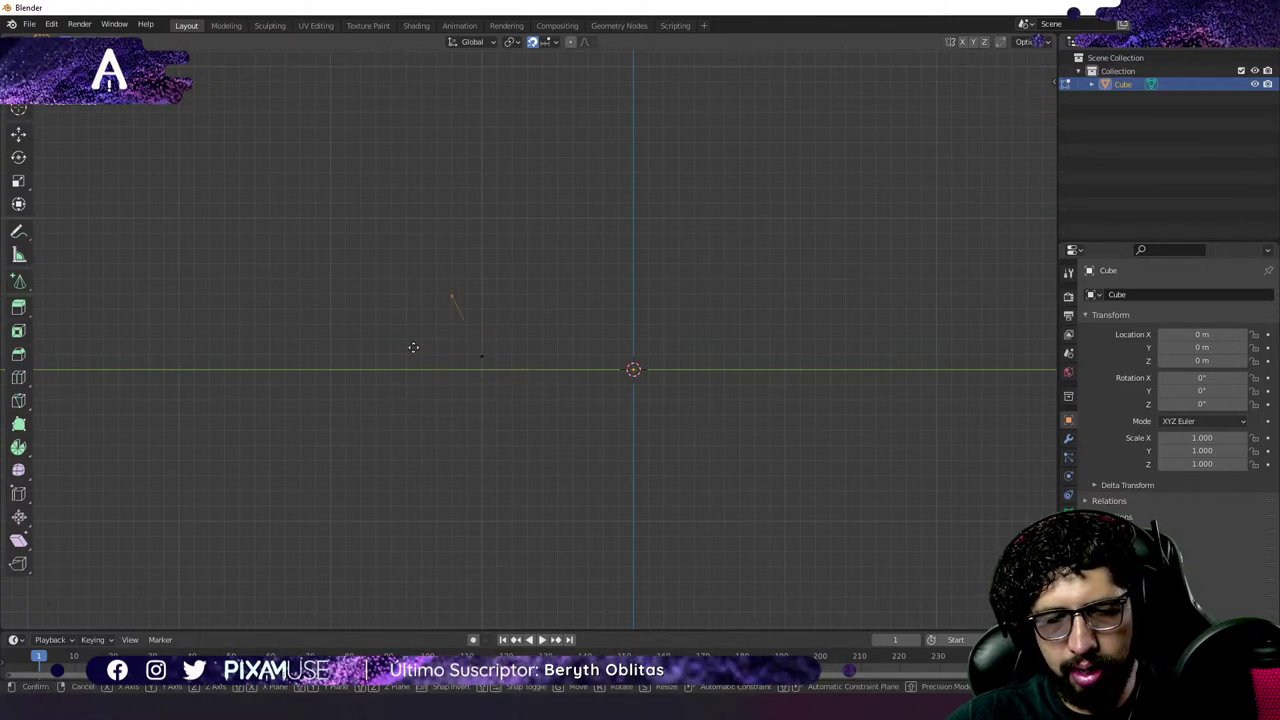
pyautogui.press('Escape')
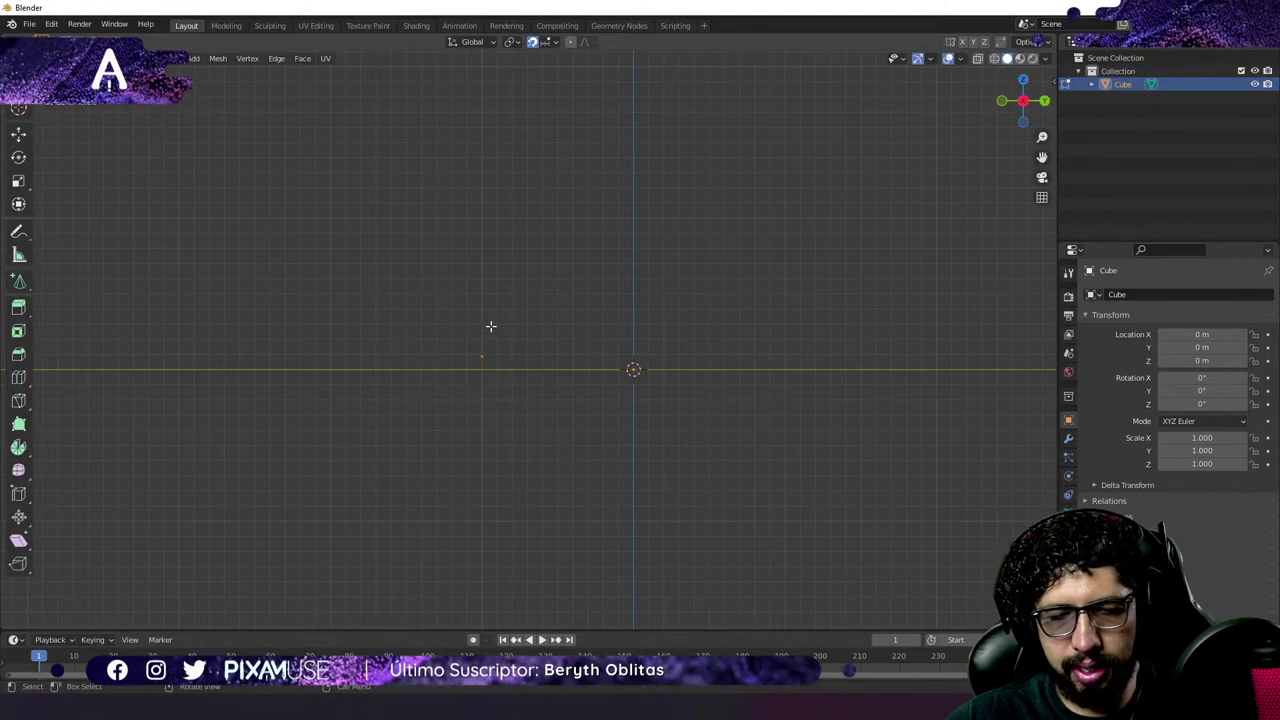
pyautogui.moveTo(490, 326); pyautogui.dragTo(514, 360, button='middle')
pyautogui.moveTo(500, 164); pyautogui.dragTo(401, 460)
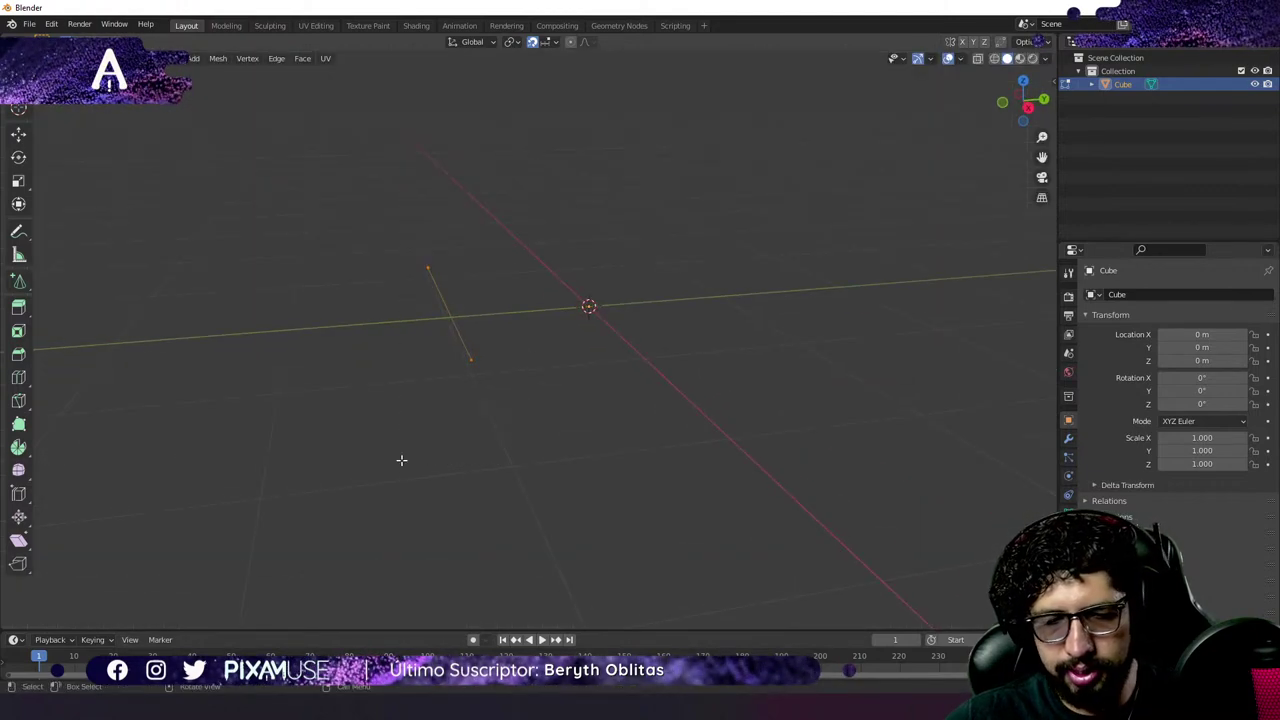
pyautogui.press('KP_3')
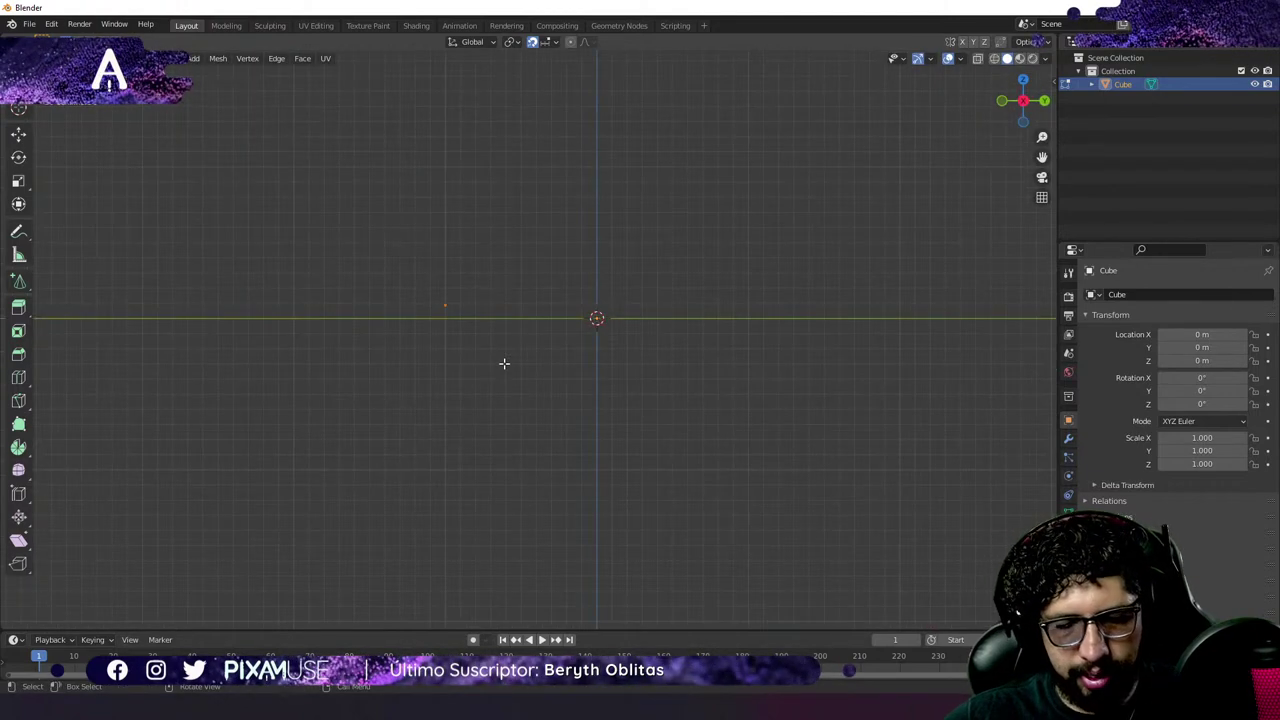
# Extrude the edge up and left into a slanted strip.
pyautogui.press('e')
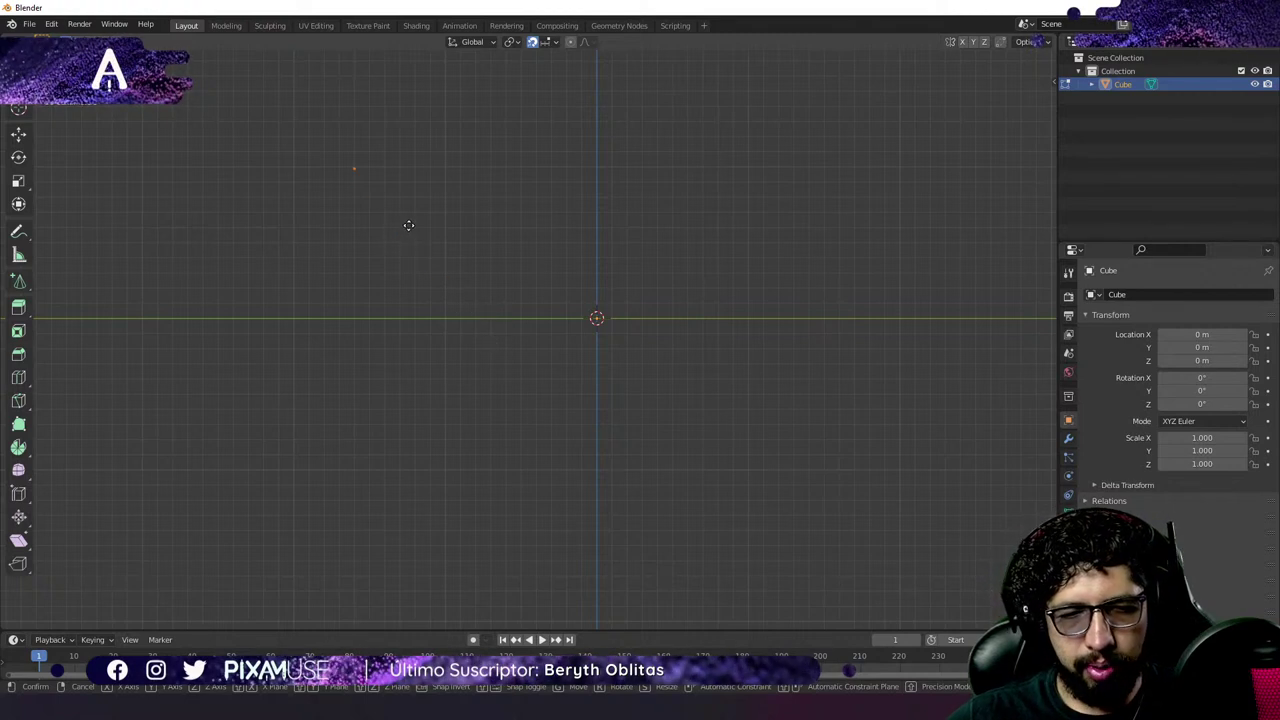
pyautogui.click(404, 247)
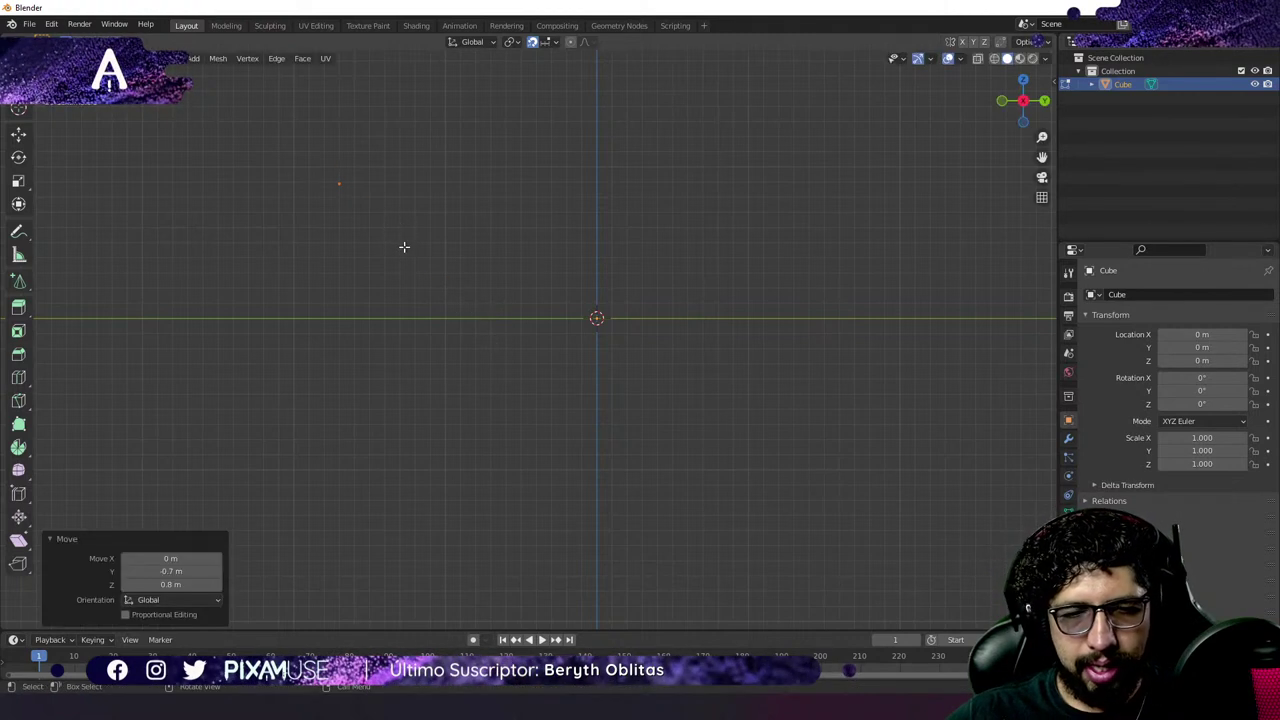
pyautogui.press('e')
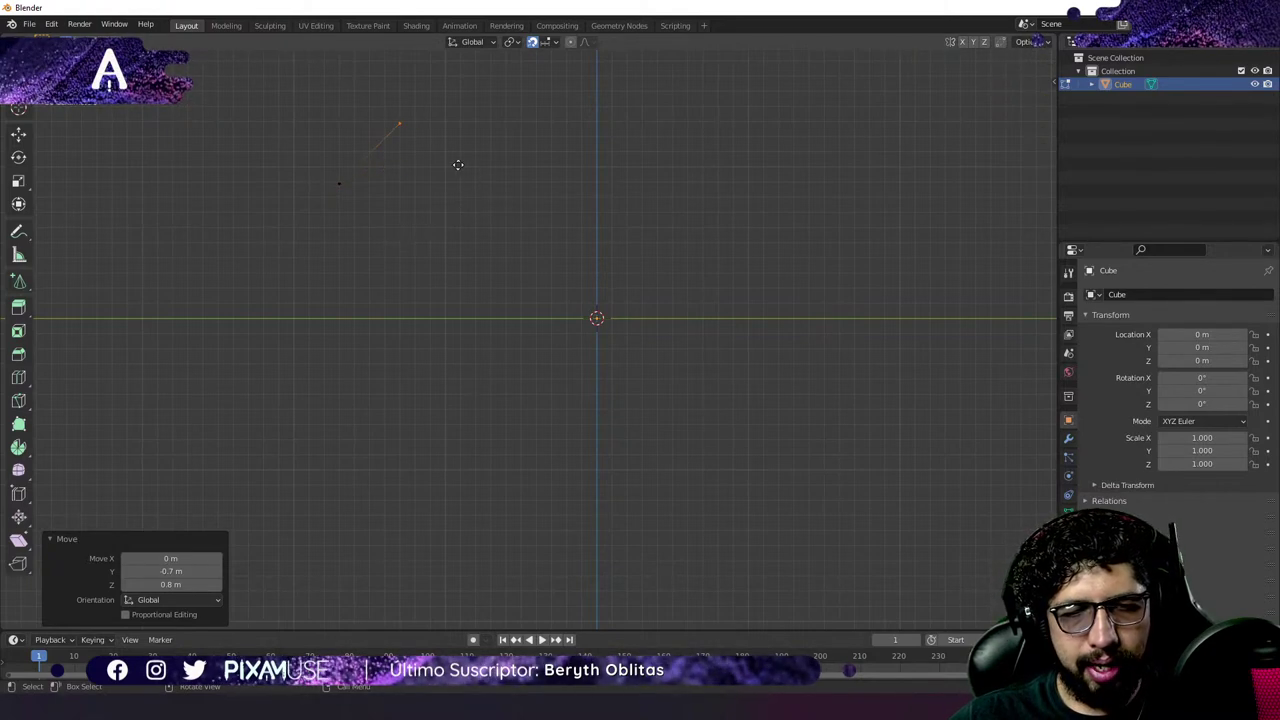
pyautogui.click(426, 211)
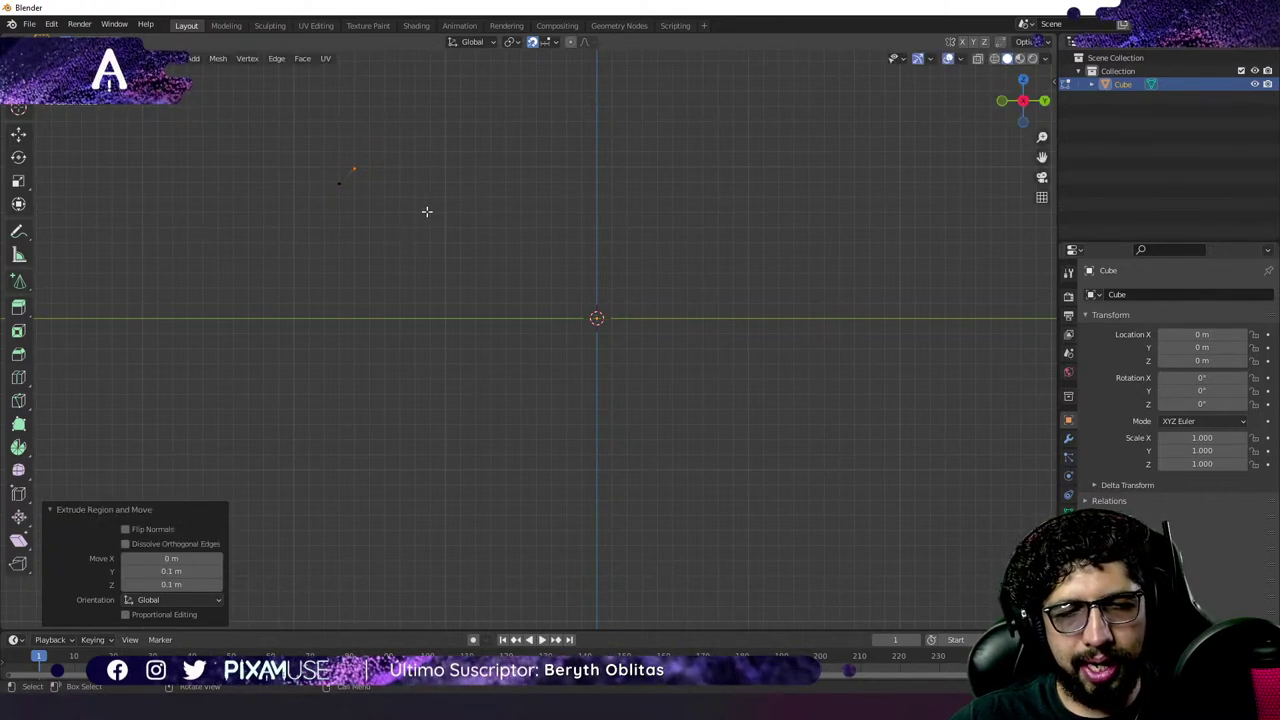
pyautogui.moveTo(366, 212); pyautogui.dragTo(471, 274, button='middle')
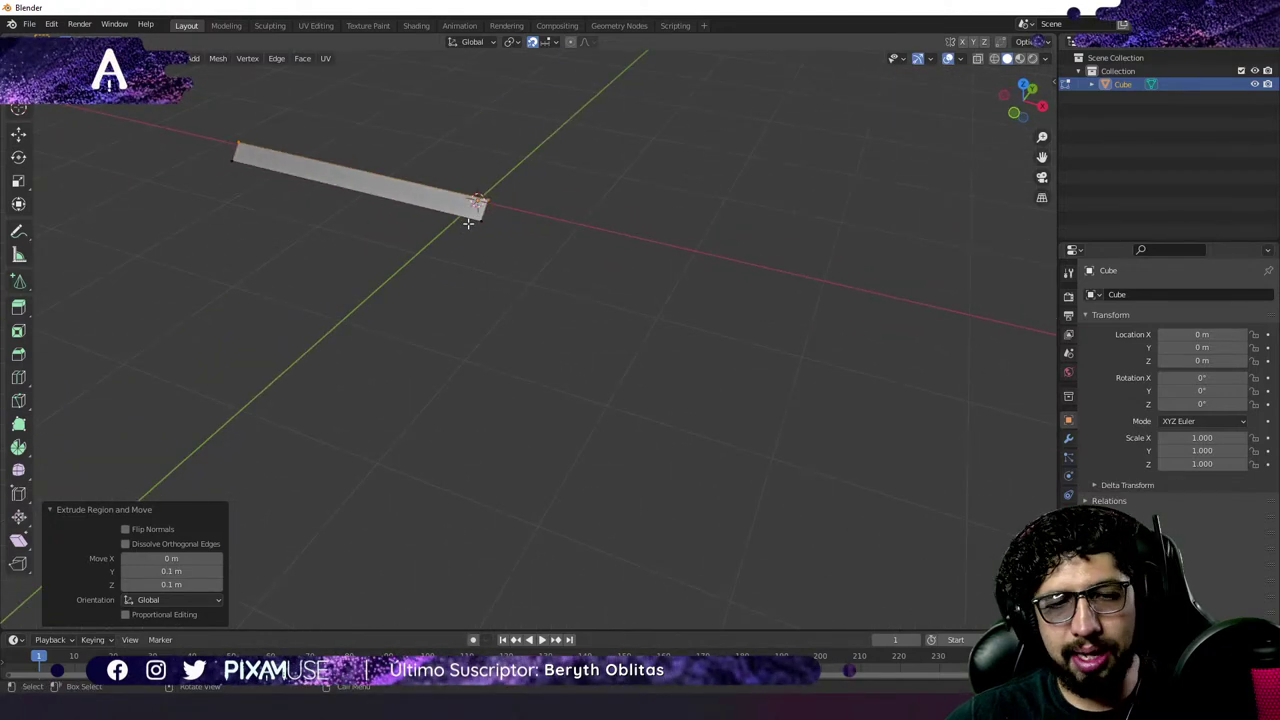
pyautogui.press('KP_3')
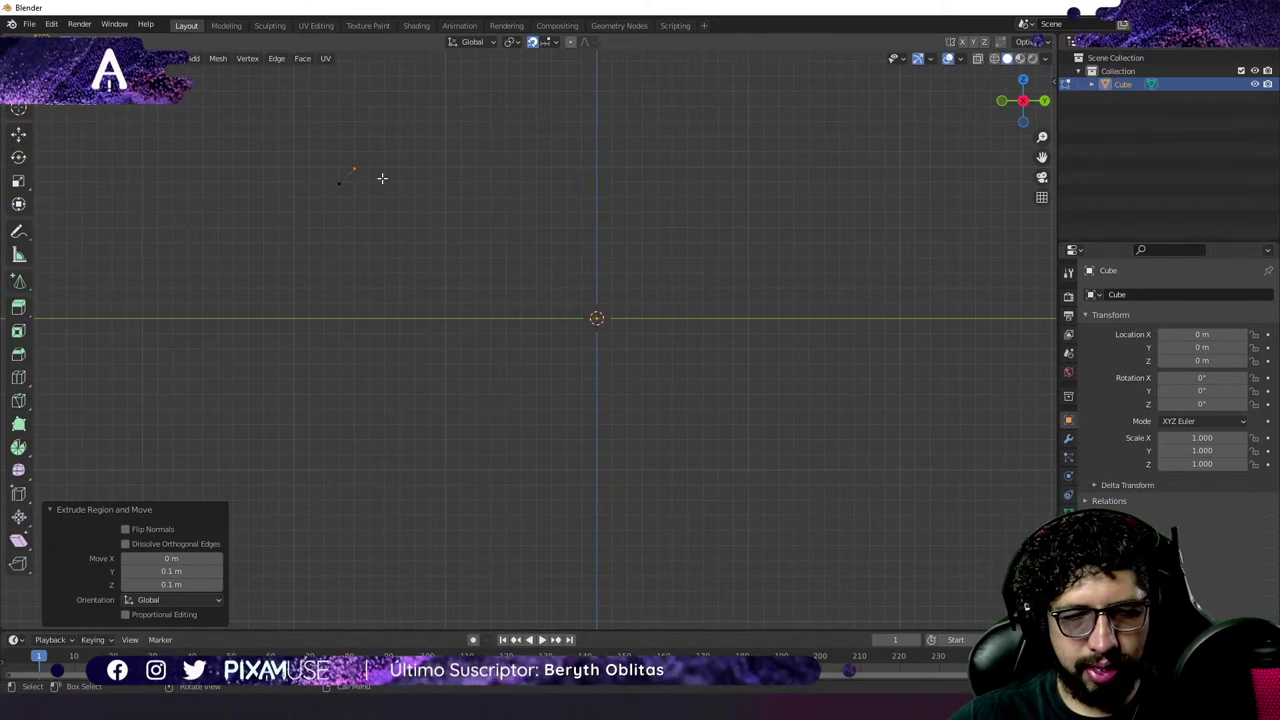
# Extrude a 0.7 m horizontal strip from the slanted strip's end along Y.
pyautogui.press('e')
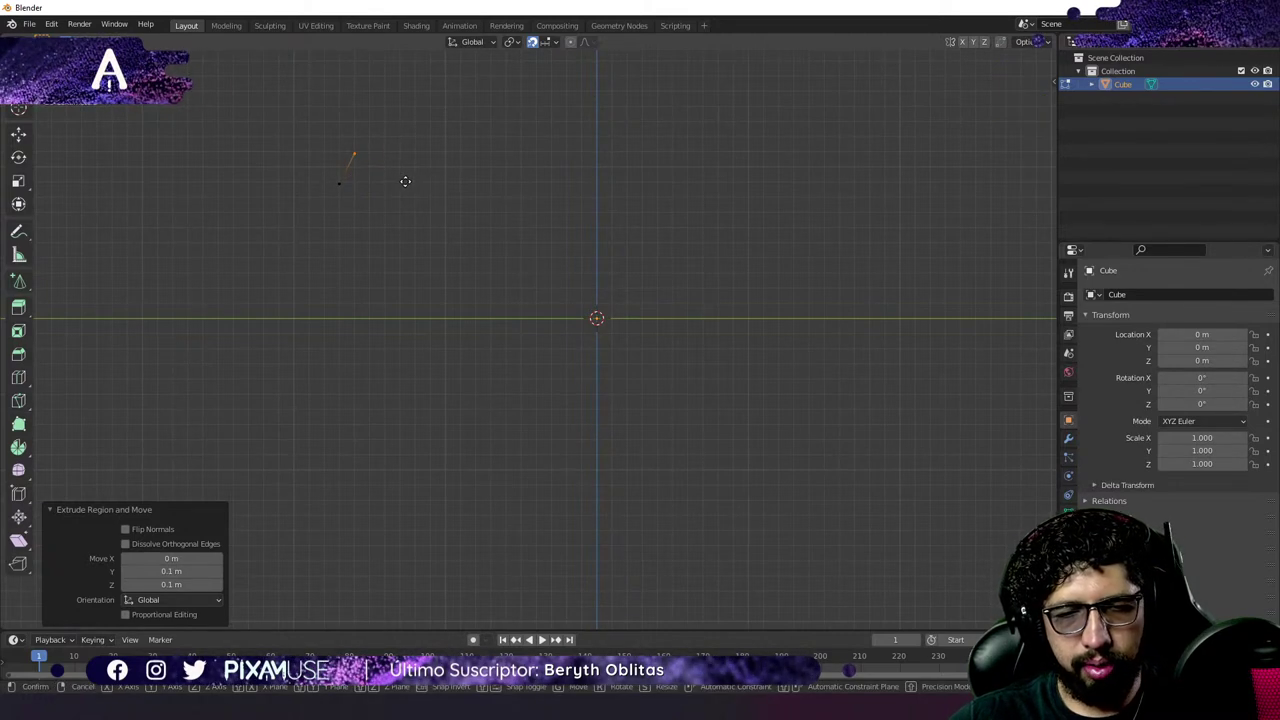
pyautogui.click(413, 180)
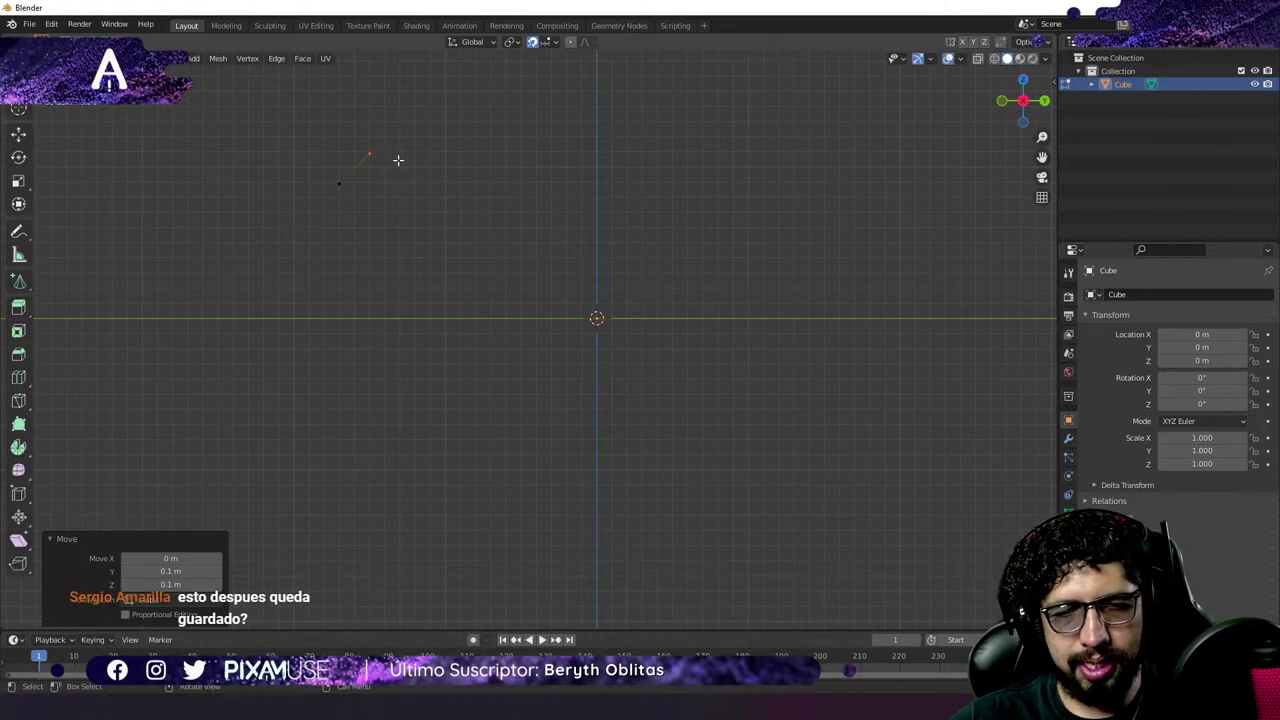
pyautogui.press('e')
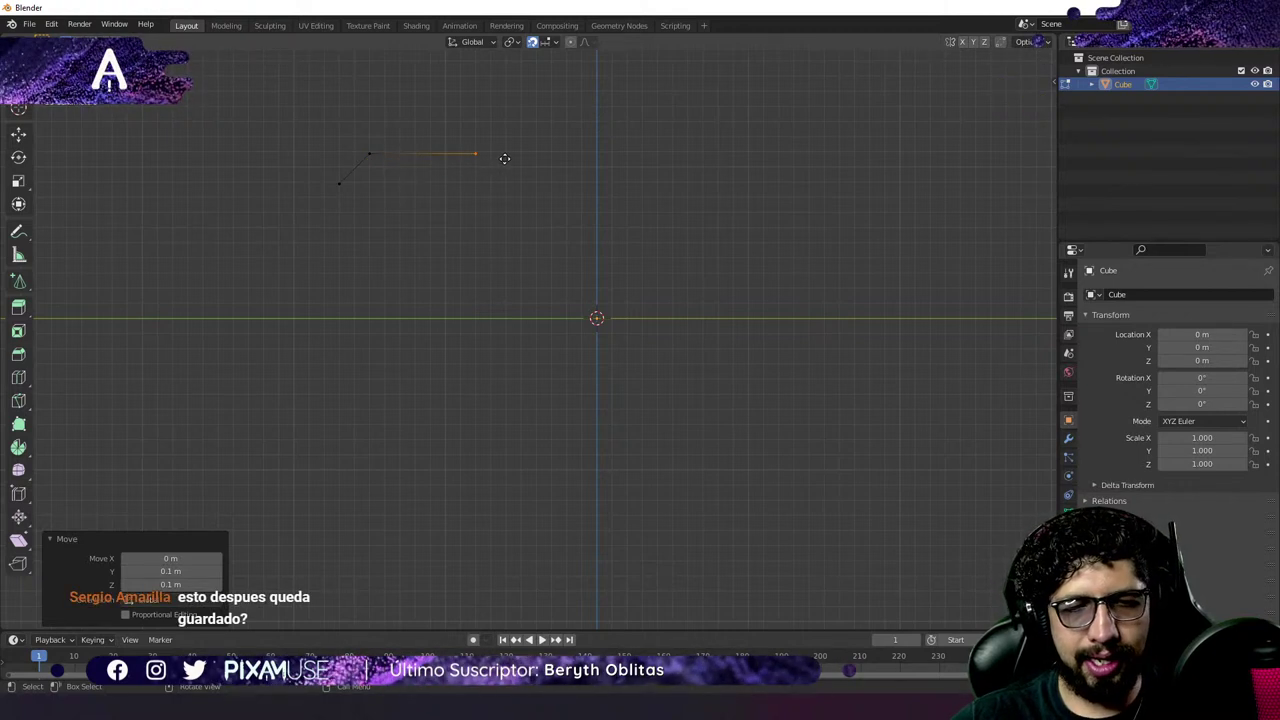
pyautogui.click(505, 158)
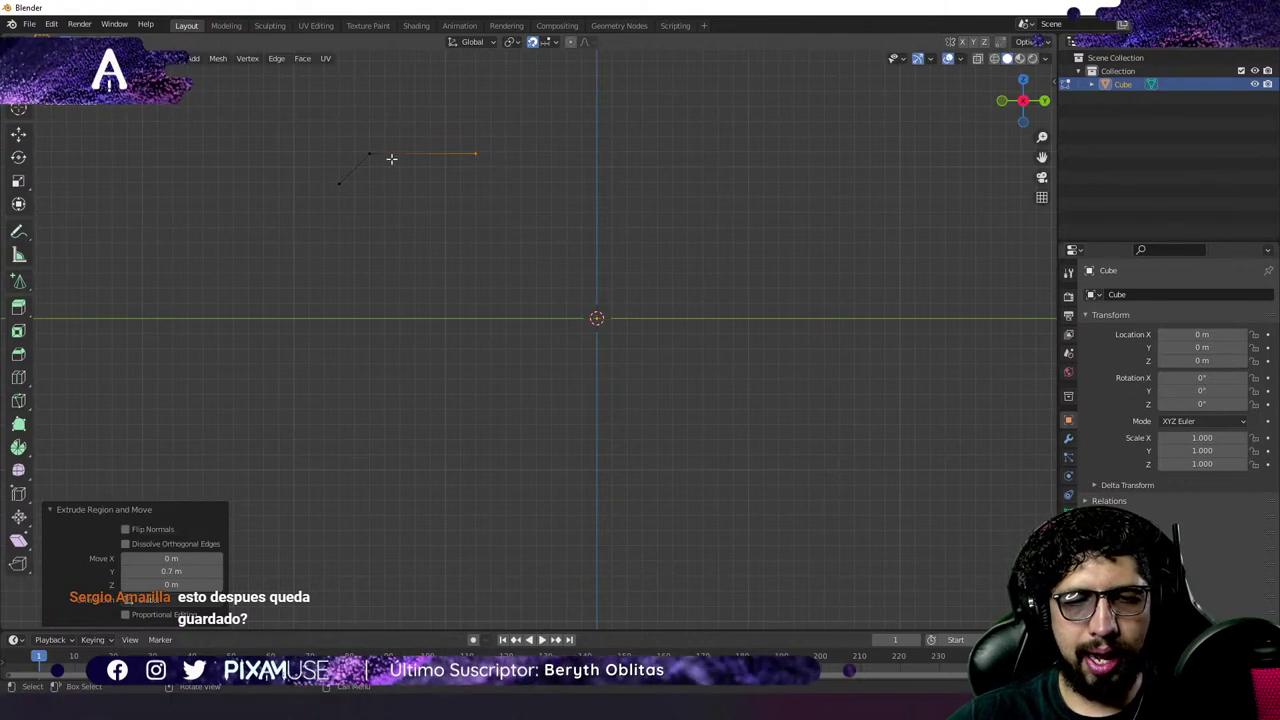
pyautogui.moveTo(507, 209); pyautogui.dragTo(594, 261, button='middle')
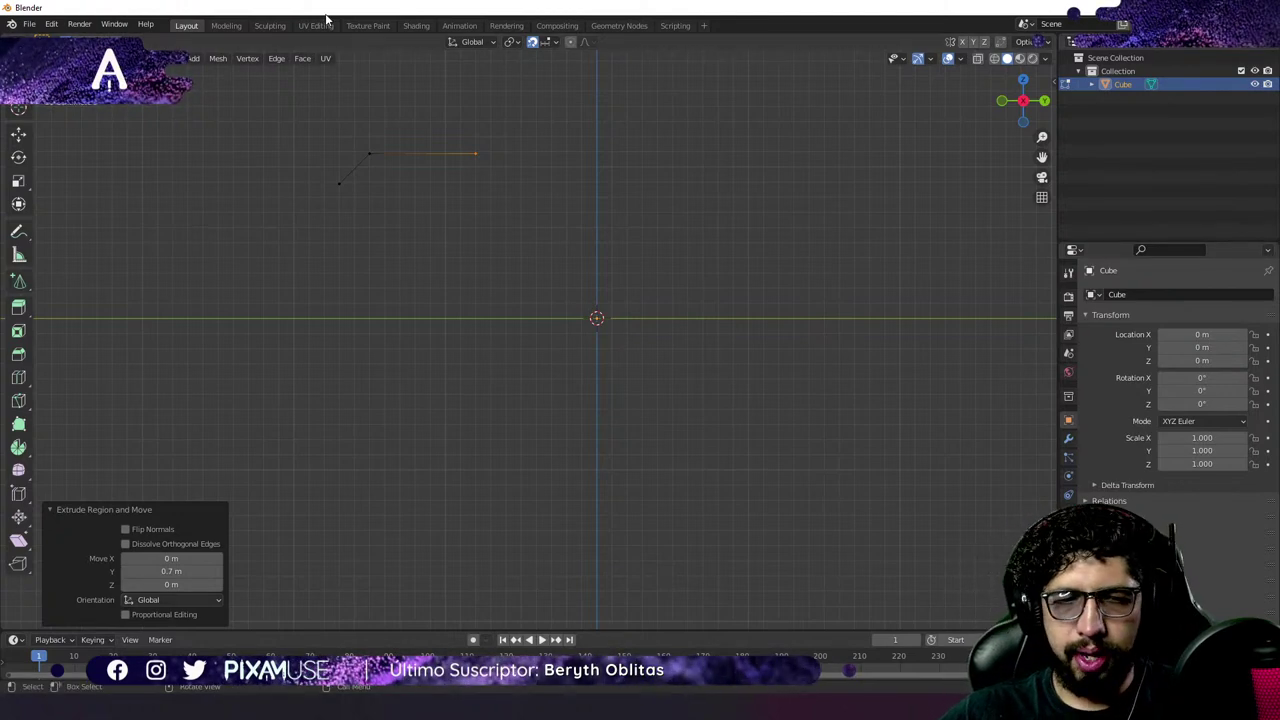
# Try extruding the right edge of the horizontal strip, then cancel and undo it.
pyautogui.moveTo(534, 84); pyautogui.dragTo(420, 222)
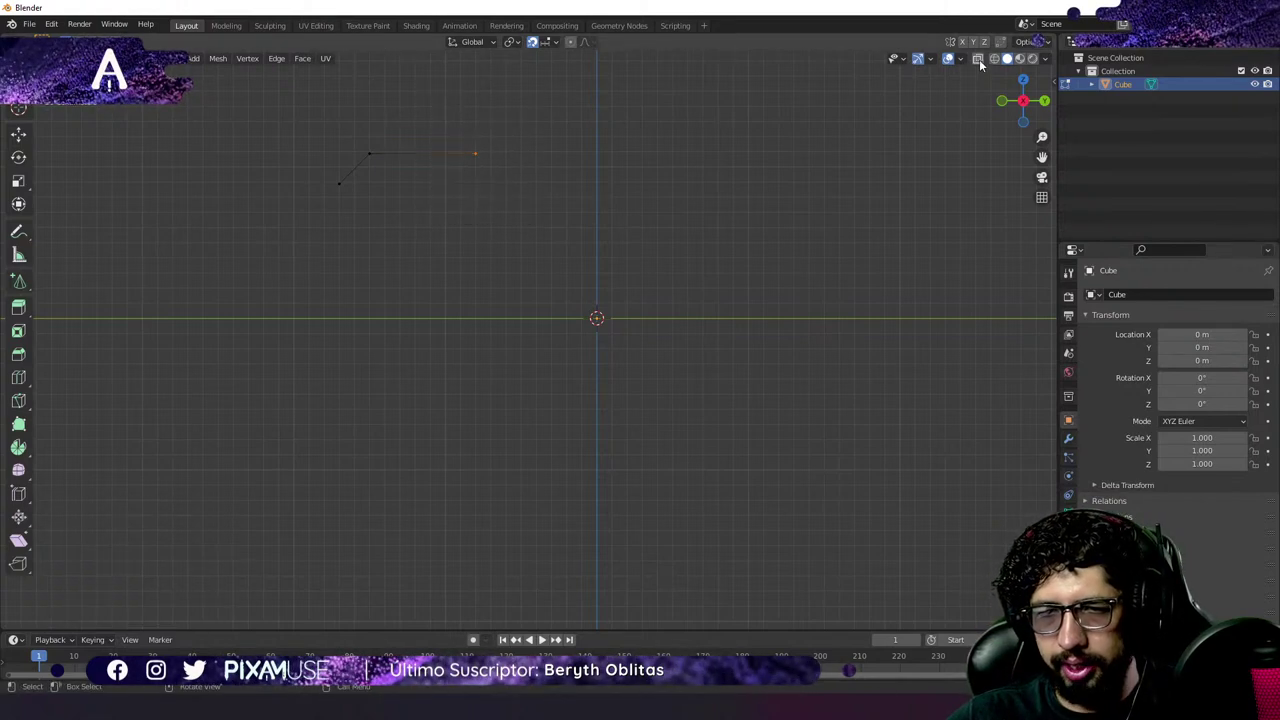
pyautogui.moveTo(459, 192); pyautogui.dragTo(571, 400, button='middle')
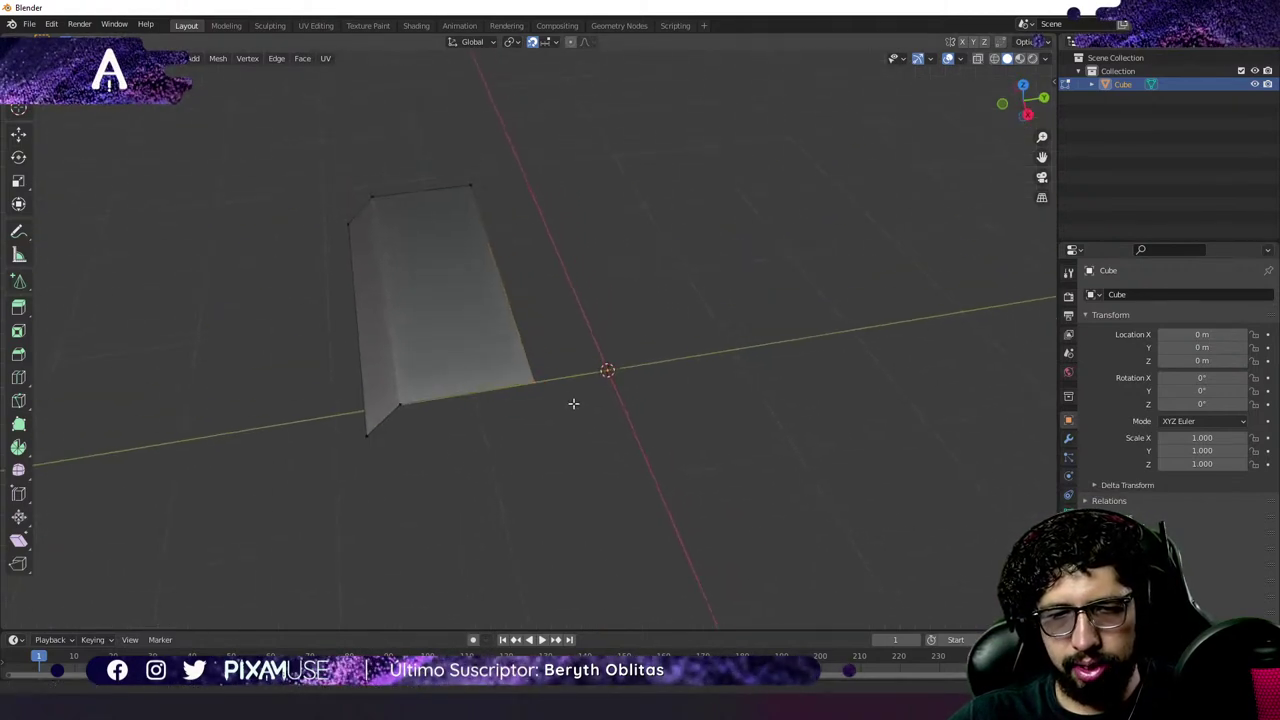
pyautogui.moveTo(550, 138); pyautogui.dragTo(441, 438)
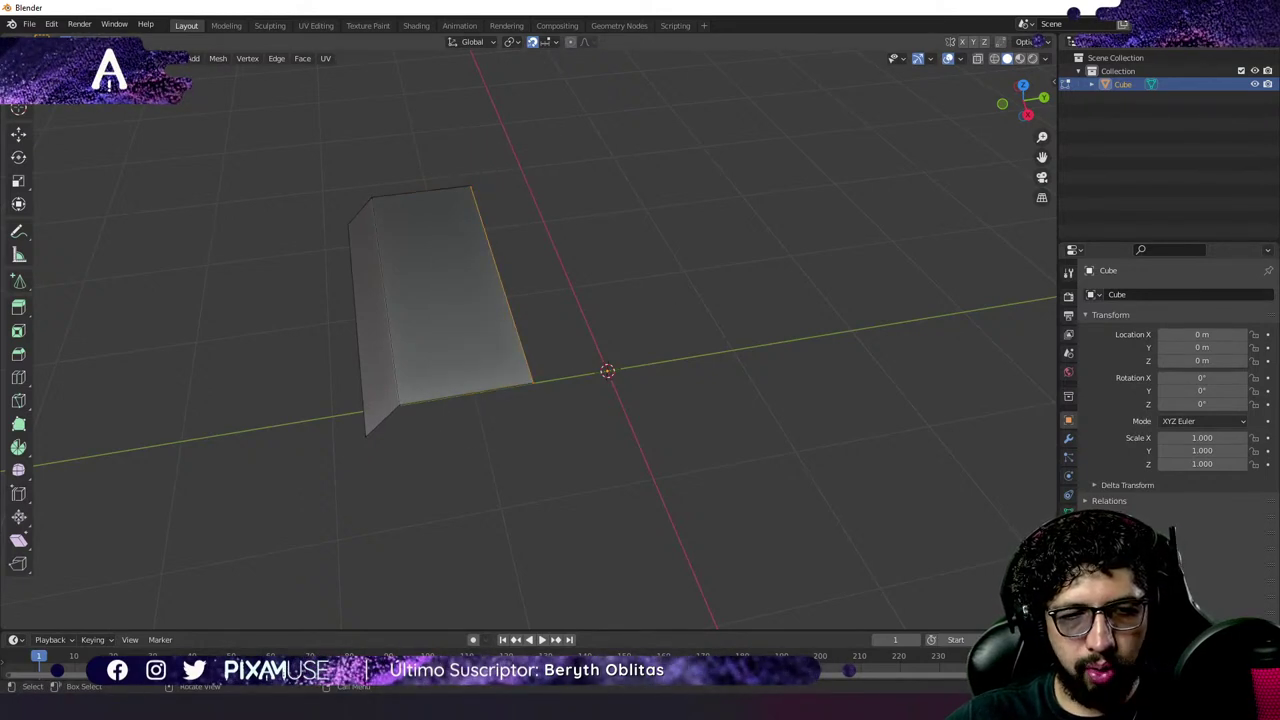
pyautogui.press('e')
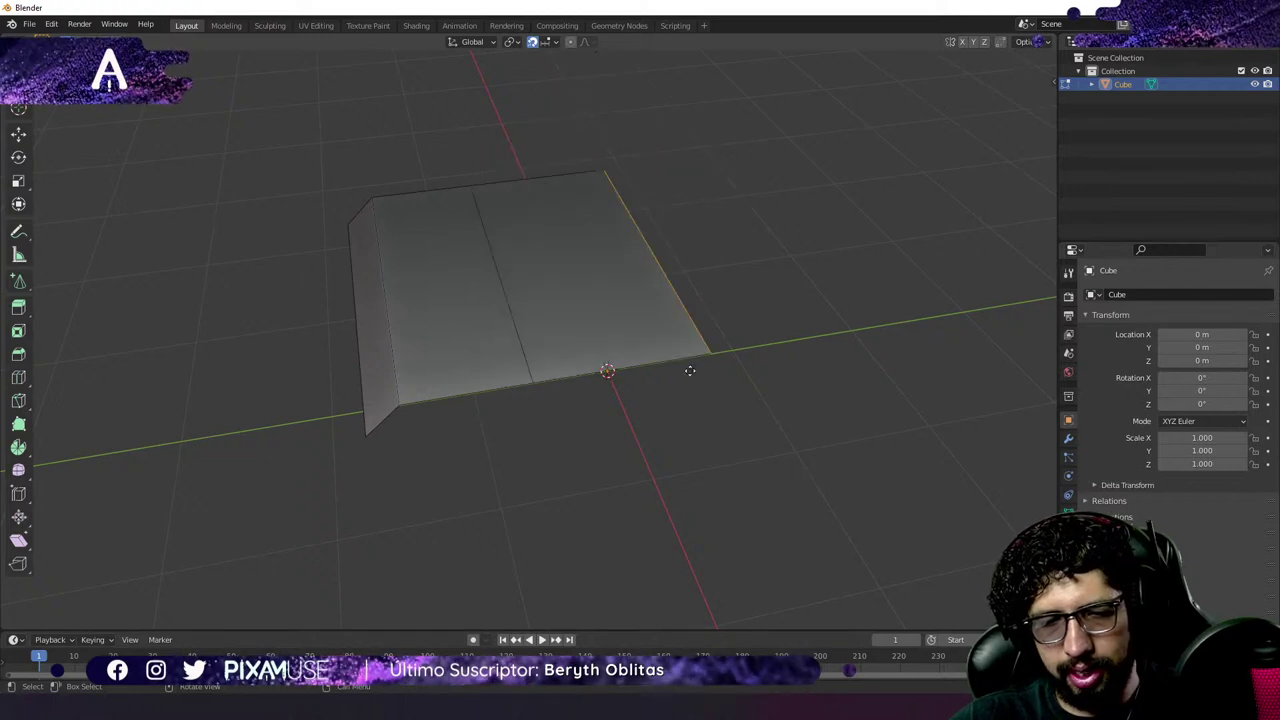
pyautogui.rightClick(684, 330)
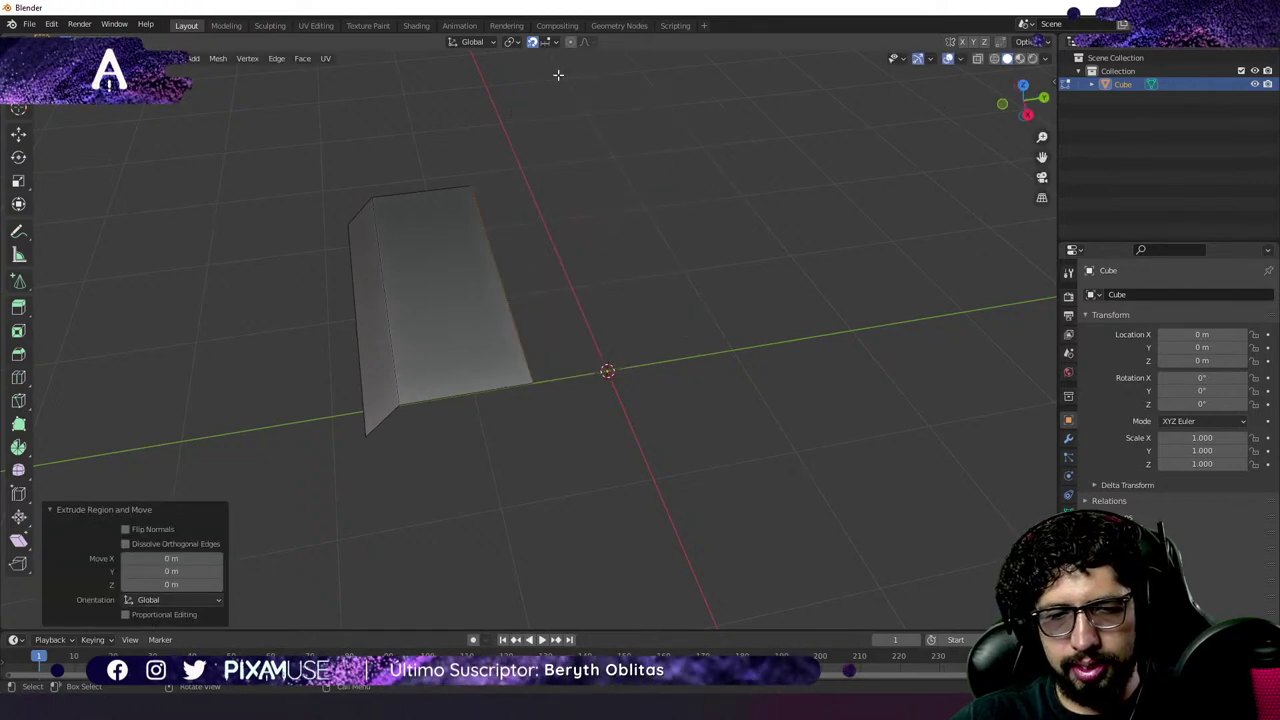
pyautogui.hotkey('ctrl', 'z')
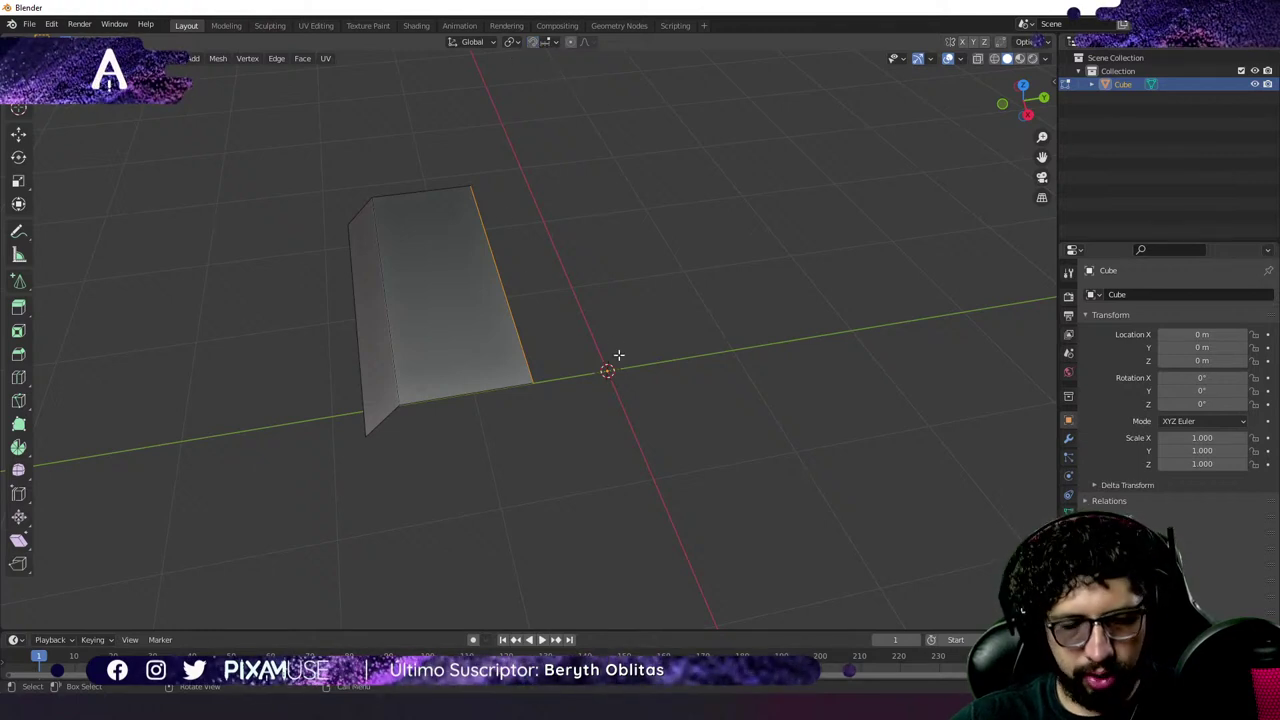
# Cancel and undo a trial sloped extrusion of the top edge, then turn snapping on.
pyautogui.press('e')
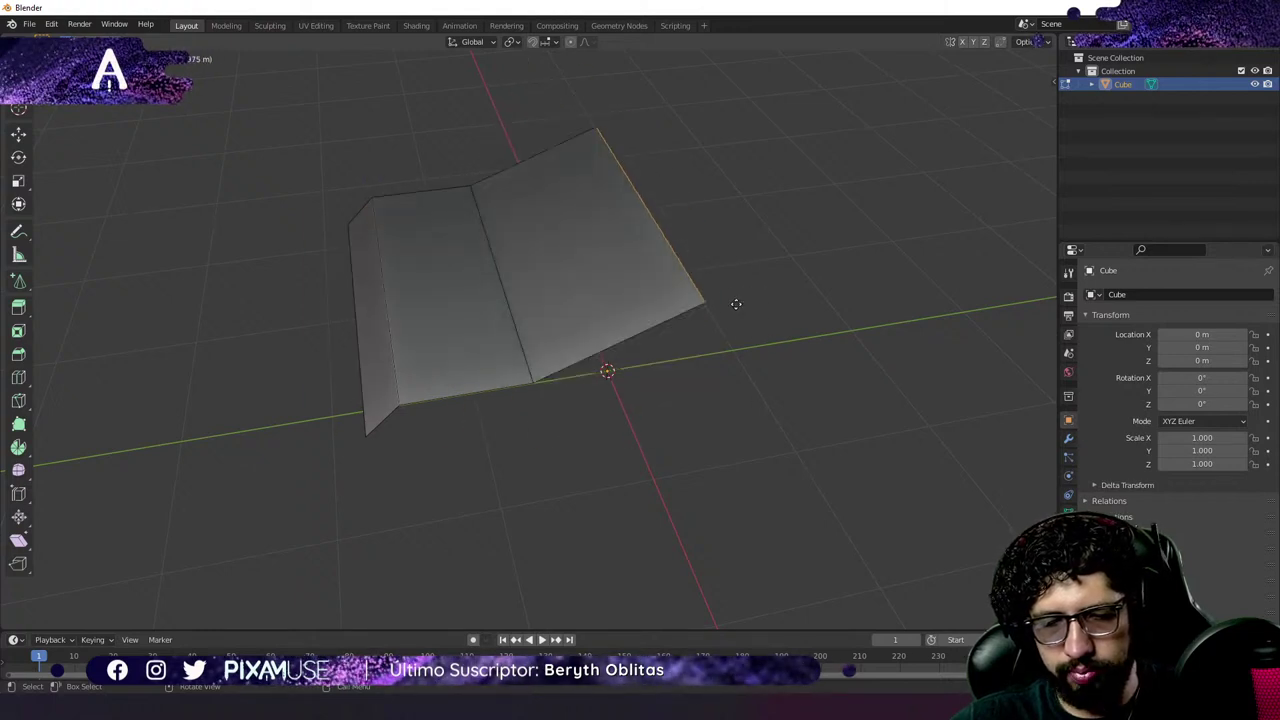
pyautogui.rightClick(608, 330)
pyautogui.hotkey('ctrl', 'z')
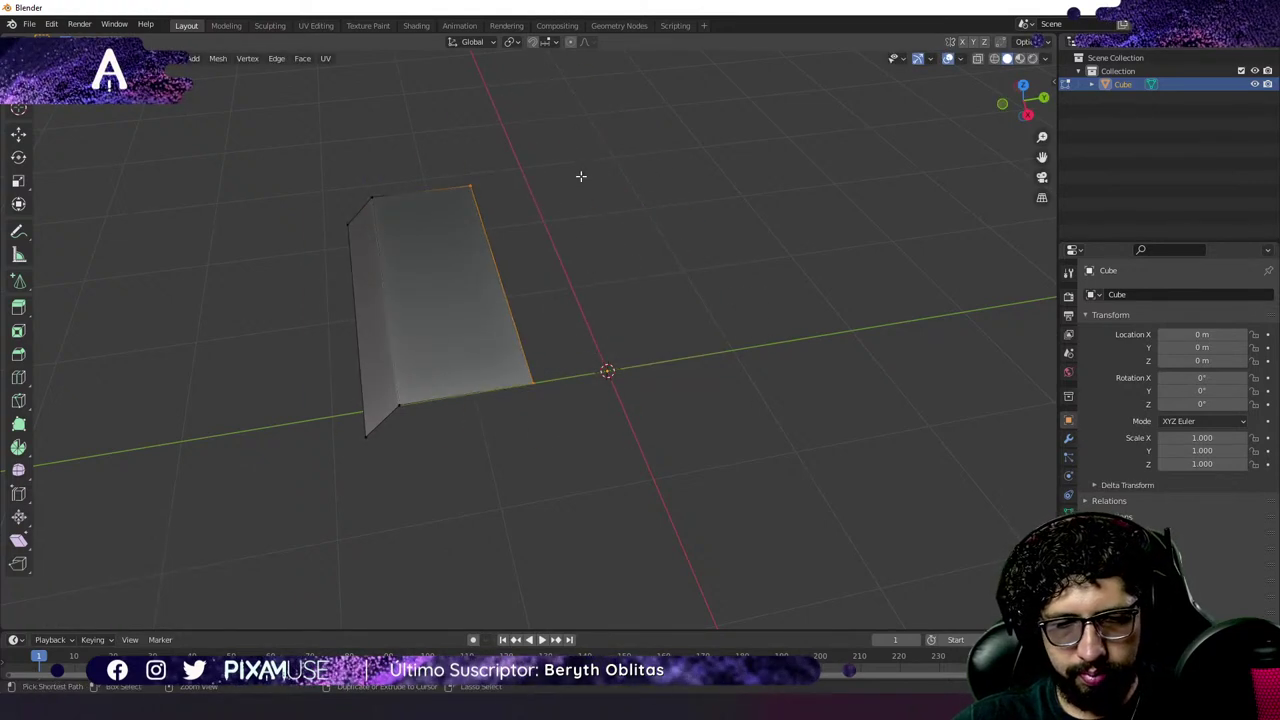
pyautogui.click(532, 42)
# In Right ortho view, move the end vertex left to shorten the flat top edge.
pyautogui.press('KP_3')
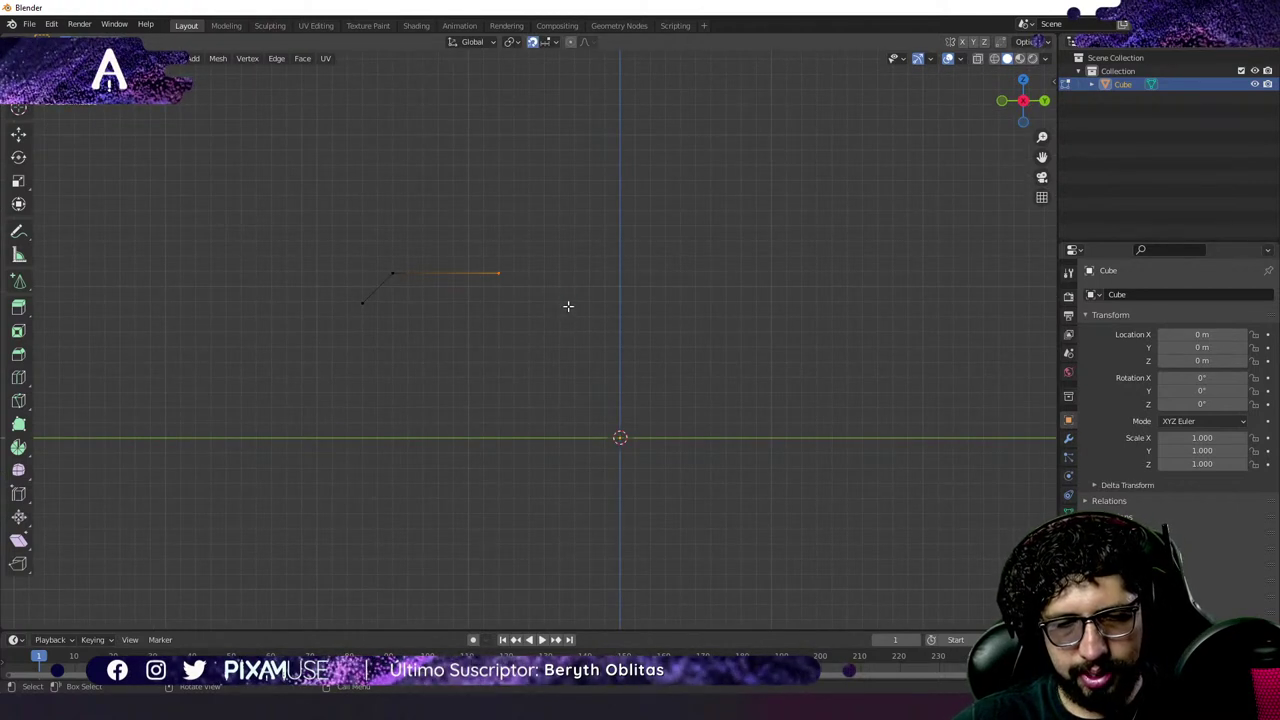
pyautogui.press('g')
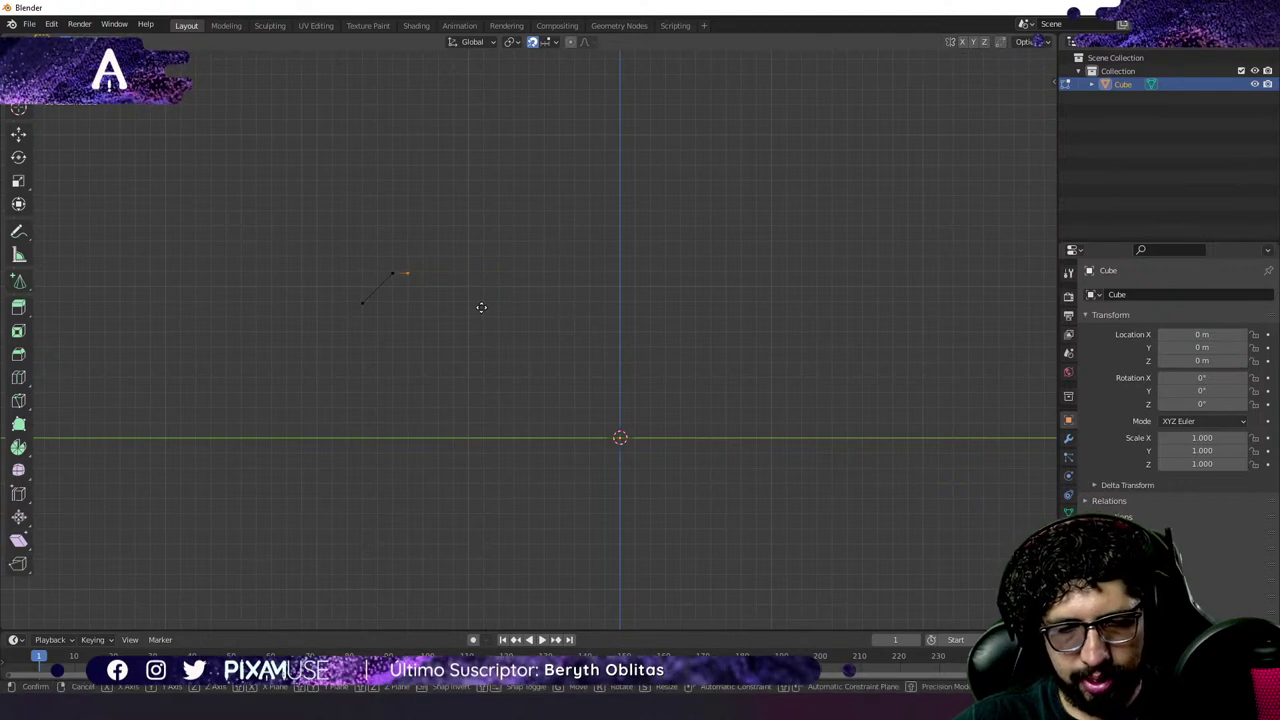
pyautogui.click(502, 304)
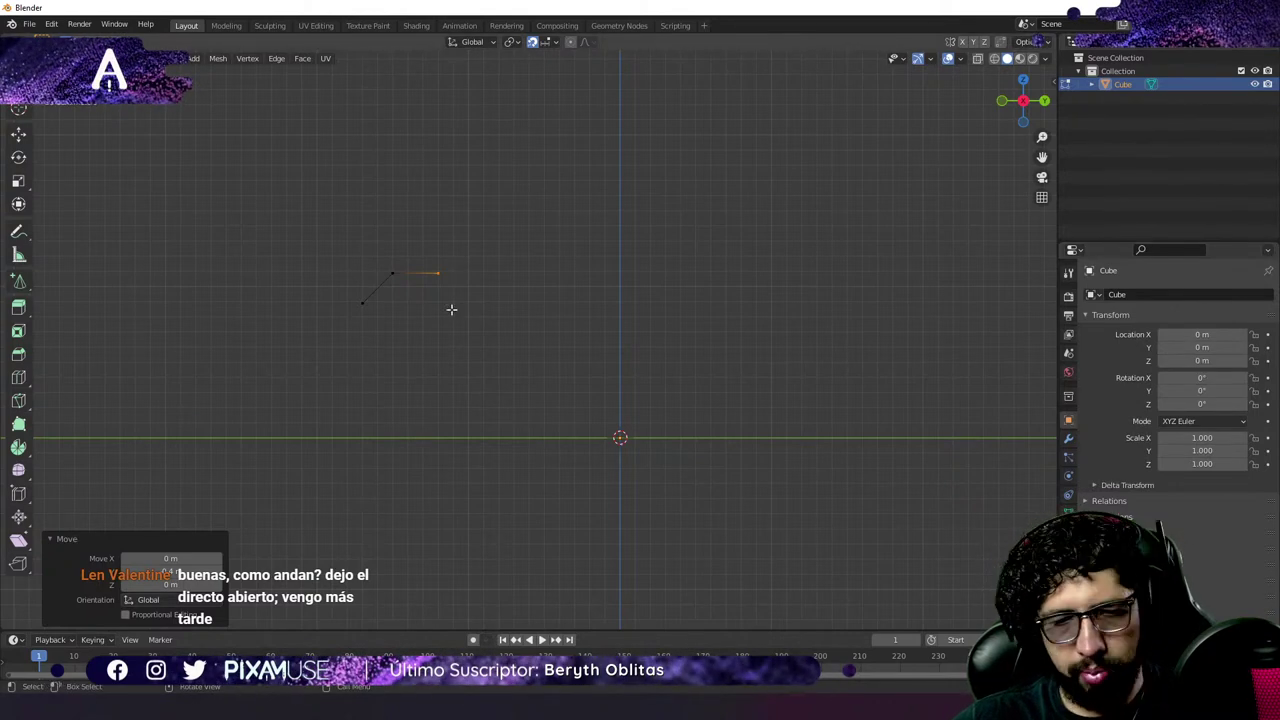
# Extrude a new flat section rightward from the end vertex and check it in perspective.
pyautogui.press('e')
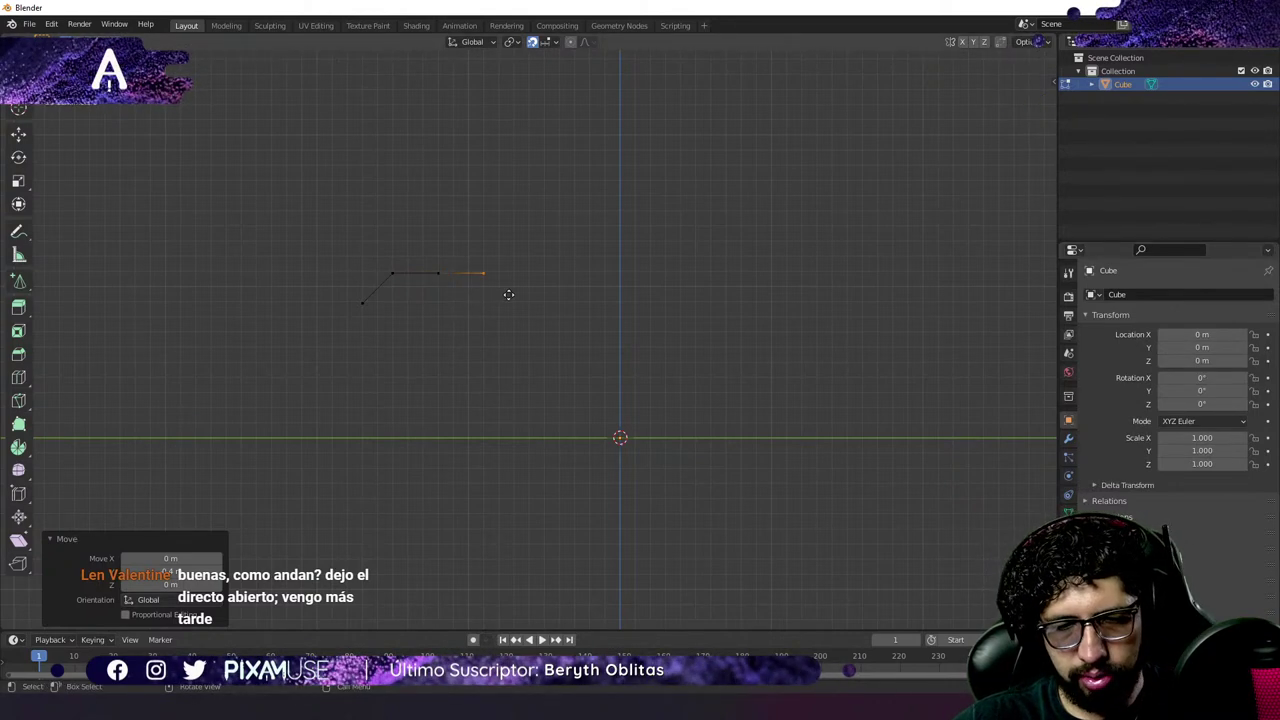
pyautogui.click(536, 295)
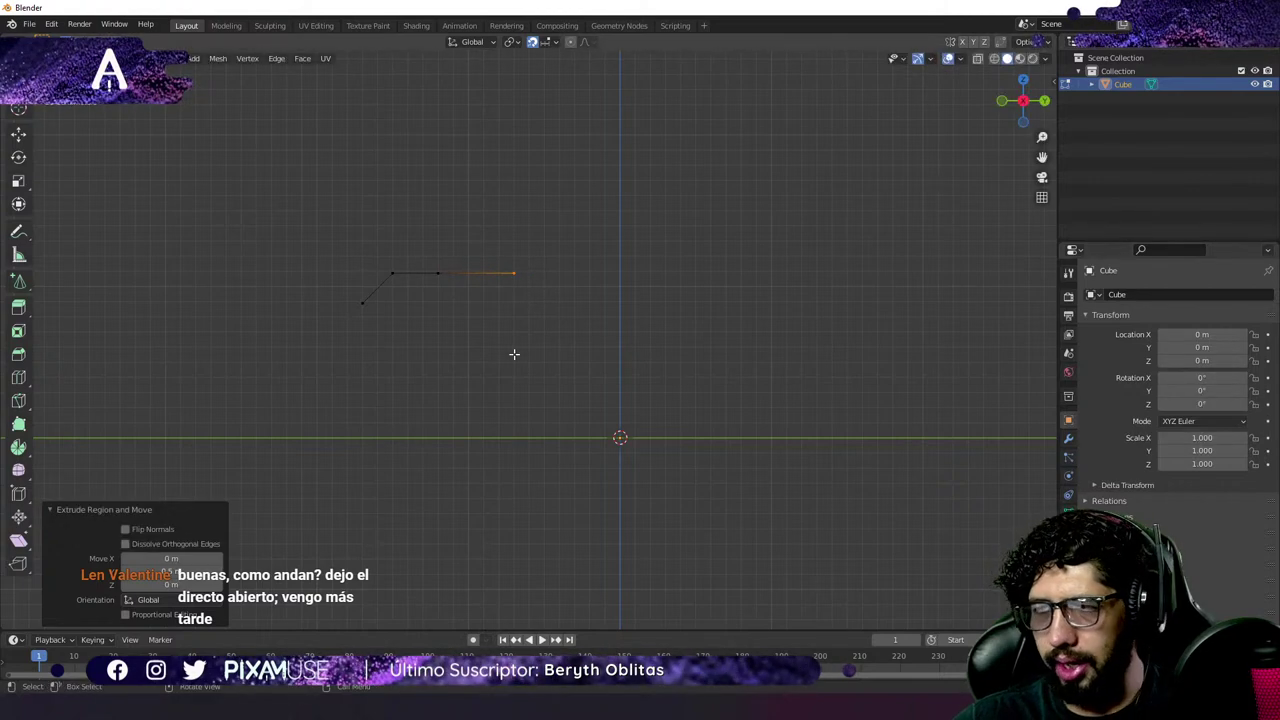
pyautogui.moveTo(514, 354); pyautogui.dragTo(513, 410, button='middle')
pyautogui.moveTo(434, 216); pyautogui.dragTo(663, 284, button='middle')
pyautogui.click(595, 246)
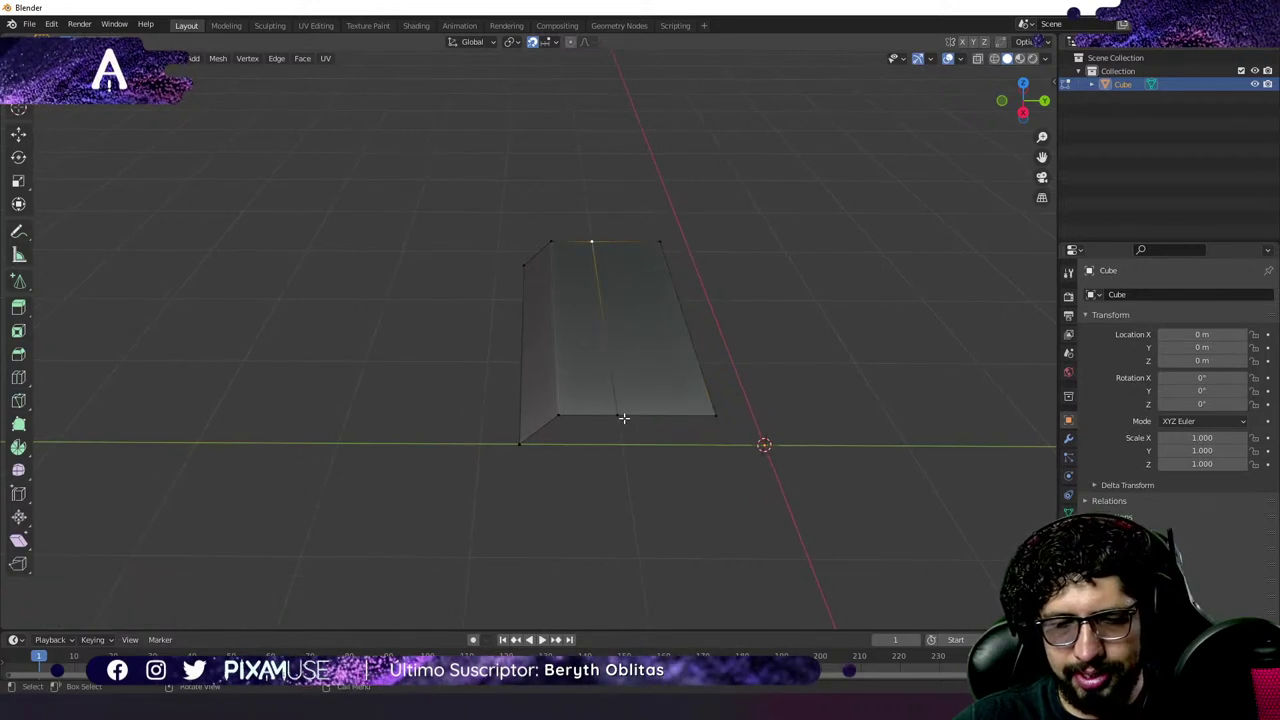
# Dissolve the middle edge across the flat top, undoing a first attempt that deleted faces.
pyautogui.click(621, 416)
pyautogui.press('2')
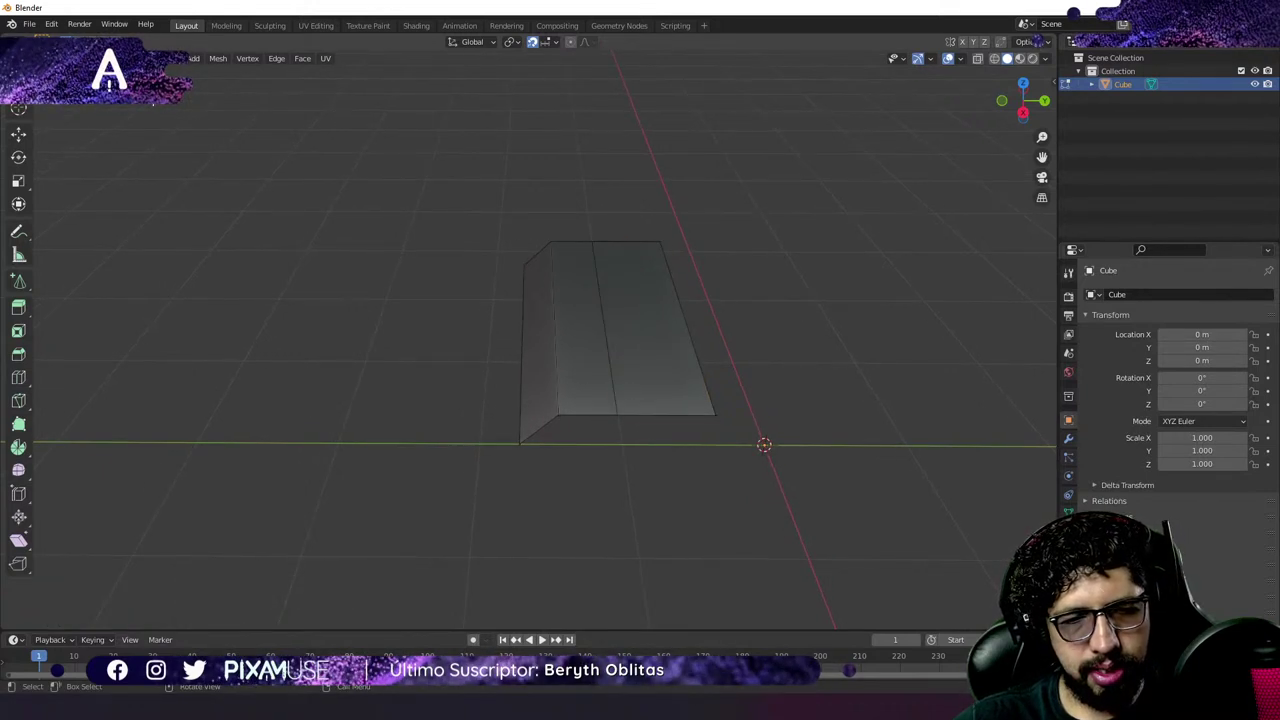
pyautogui.click(605, 339)
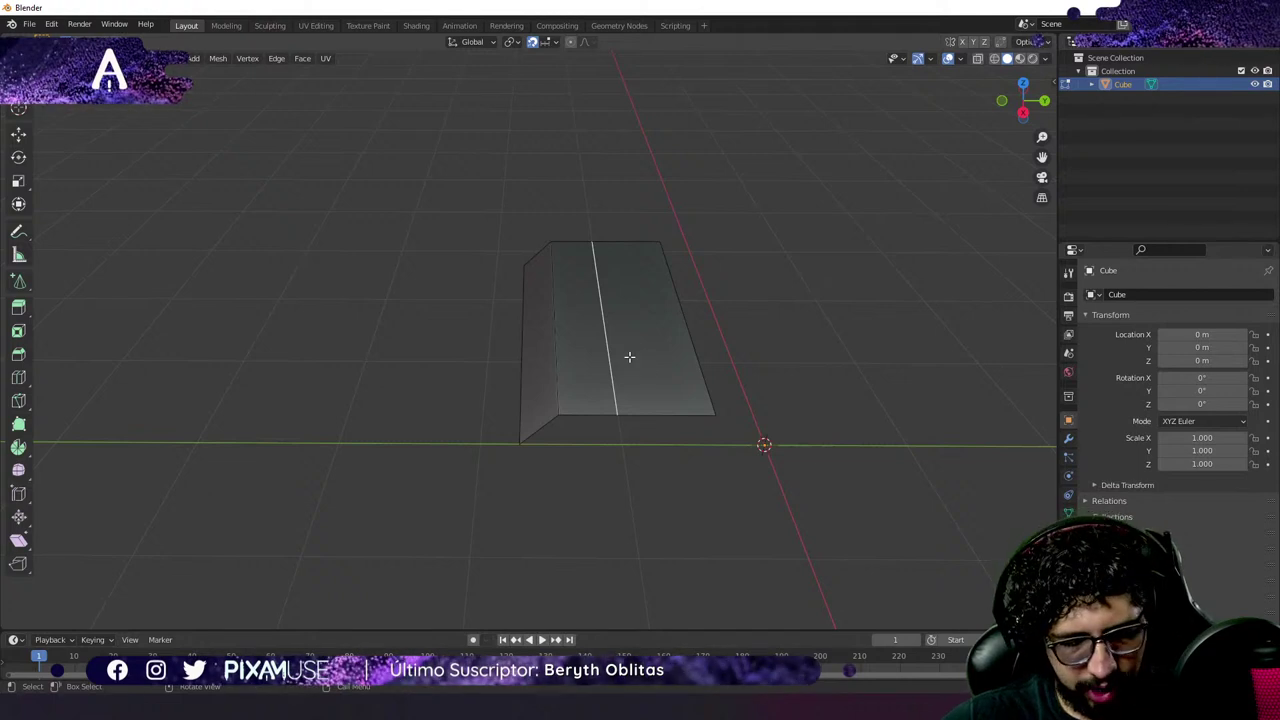
pyautogui.press('x')
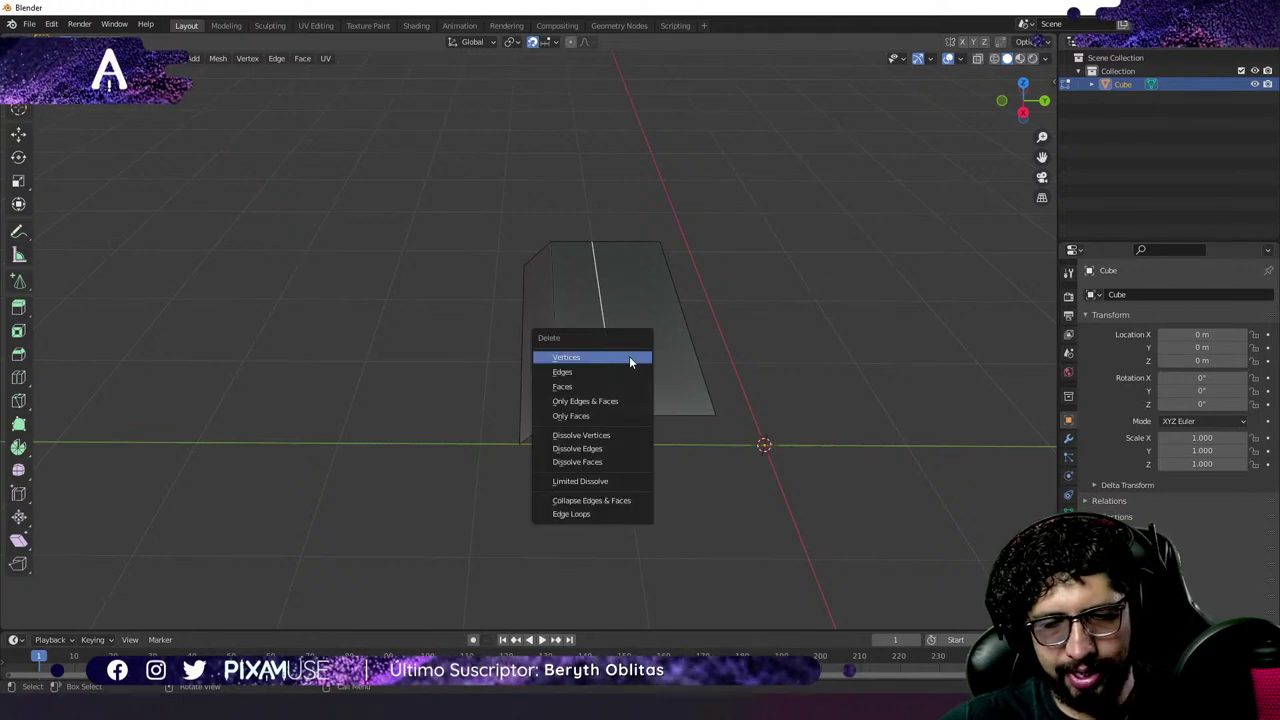
pyautogui.click(568, 372)
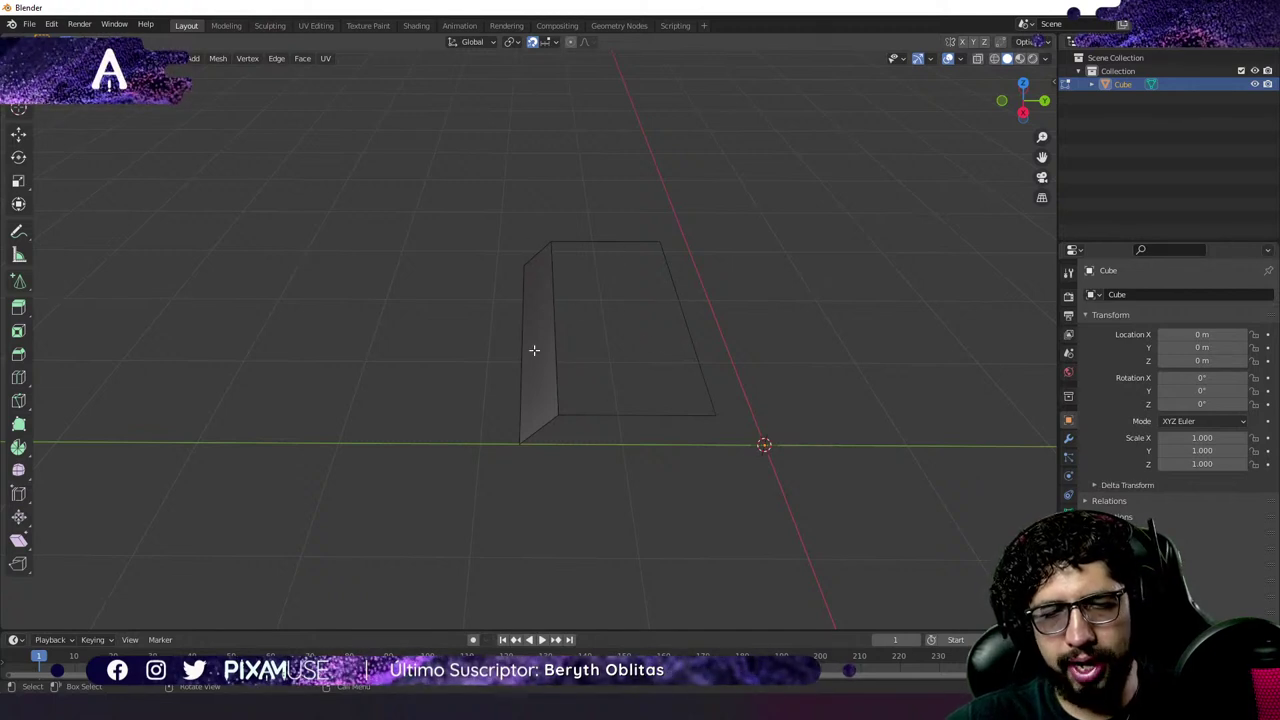
pyautogui.hotkey('ctrl', 'z')
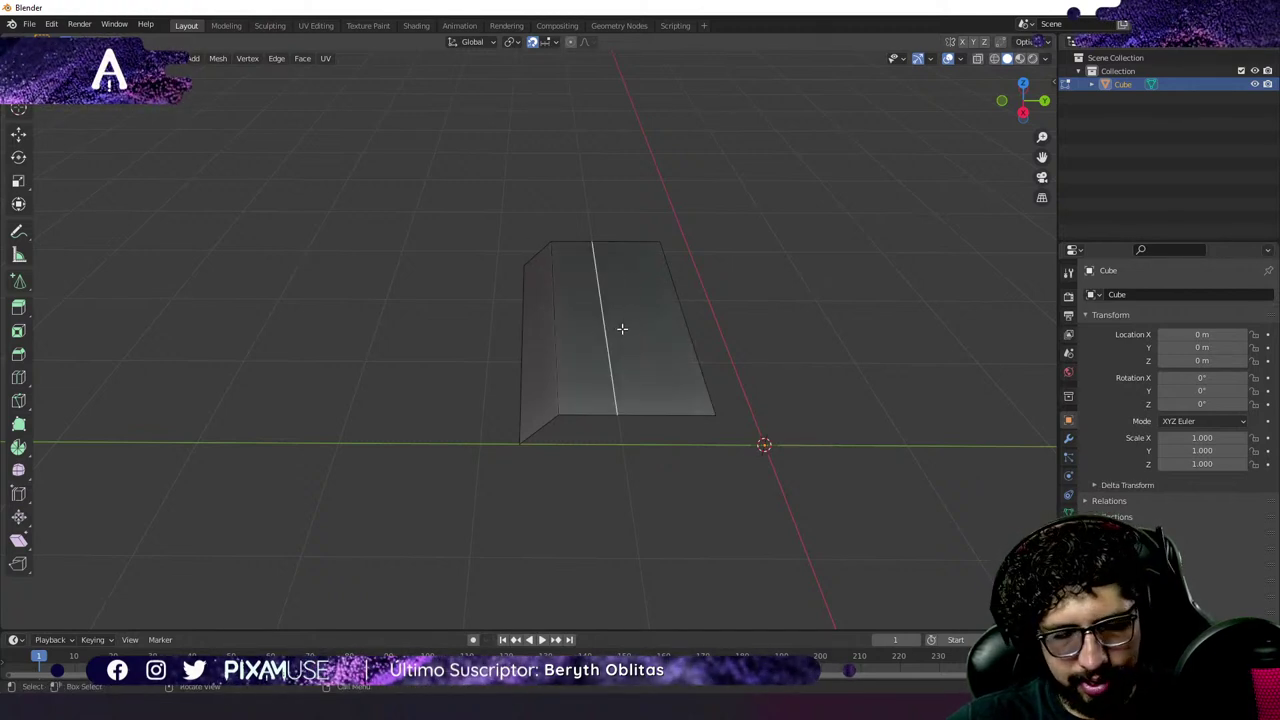
pyautogui.press('x')
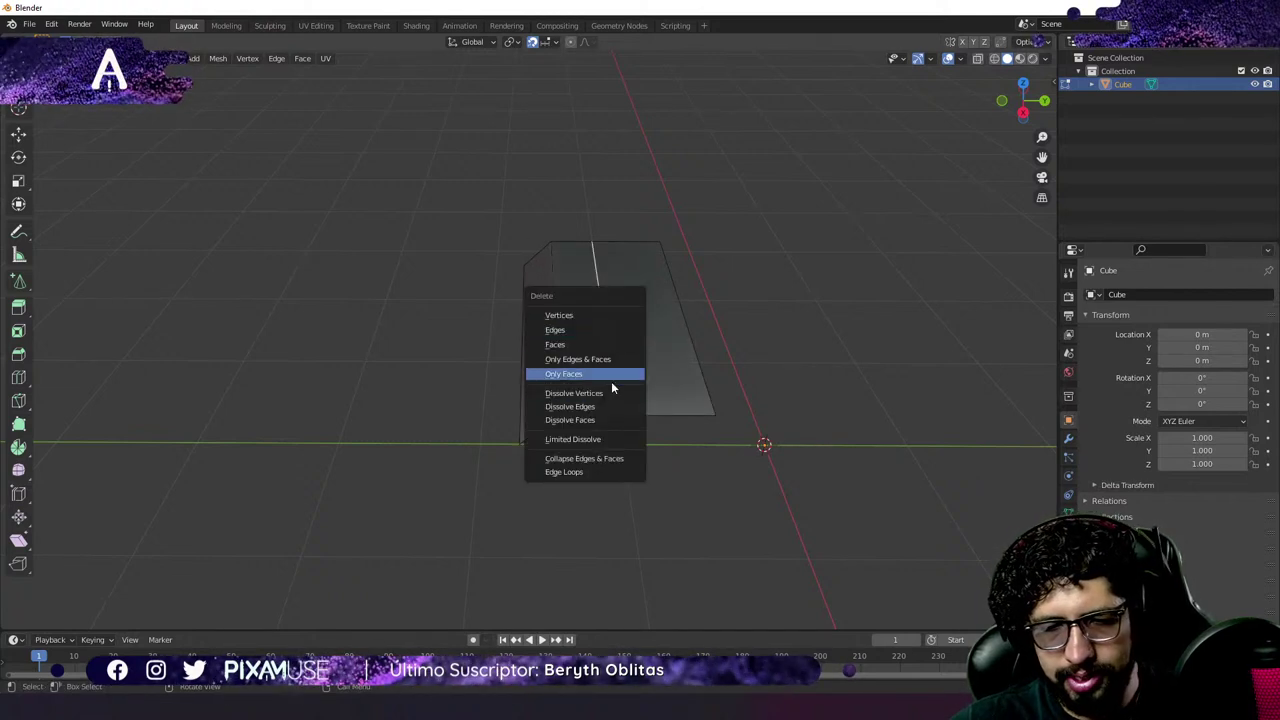
pyautogui.click(587, 409)
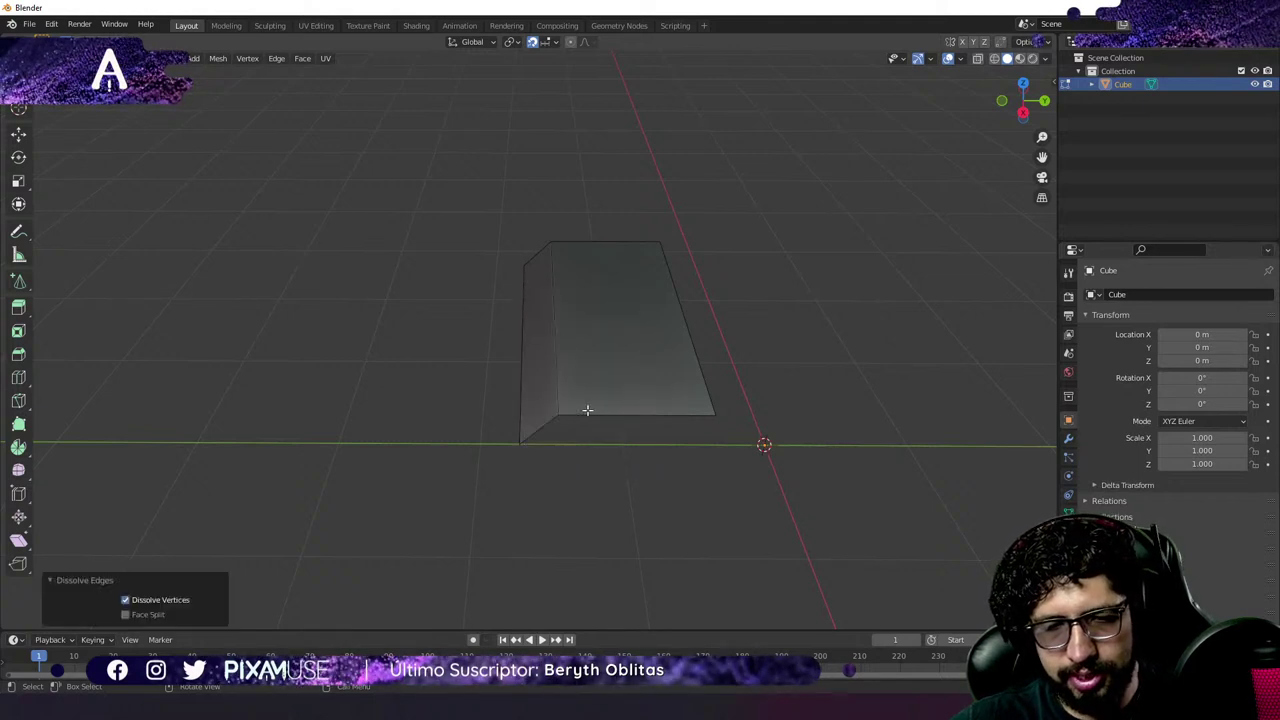
# Orbit to inspect the merged top face, trying its side edges, then clear the selection.
pyautogui.moveTo(654, 403); pyautogui.dragTo(628, 276, button='middle')
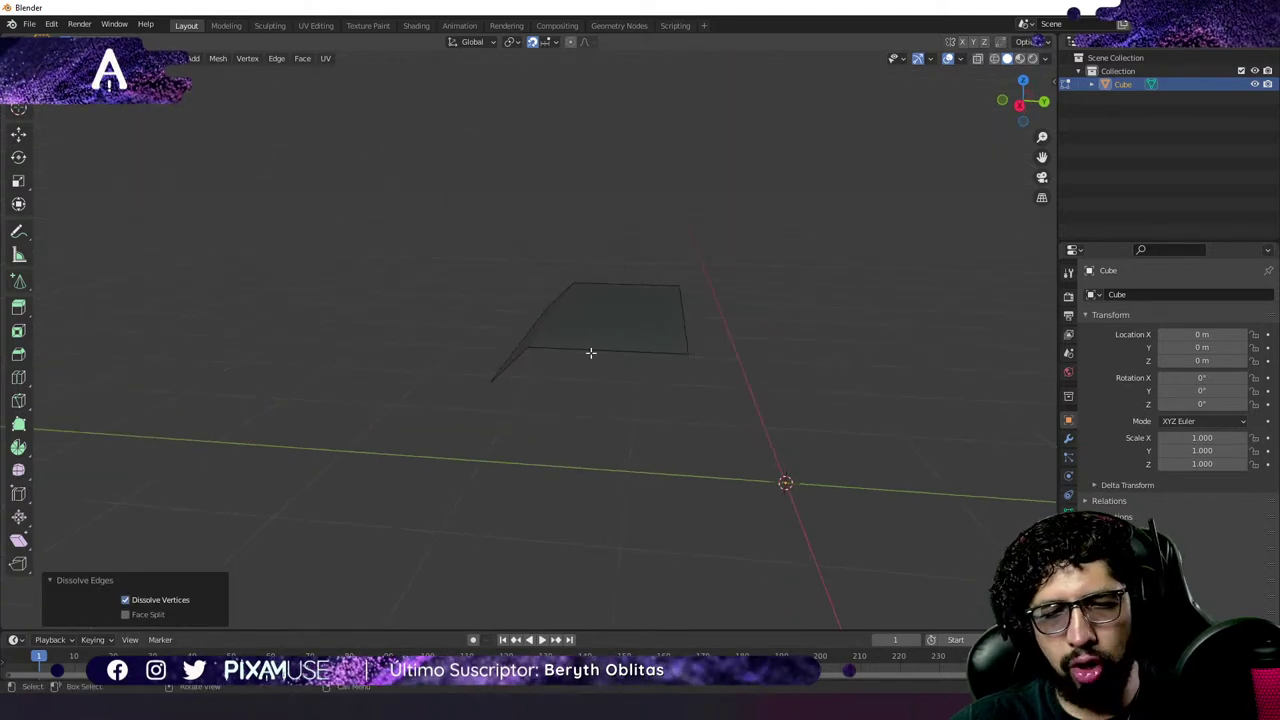
pyautogui.moveTo(629, 329); pyautogui.dragTo(649, 366, button='middle')
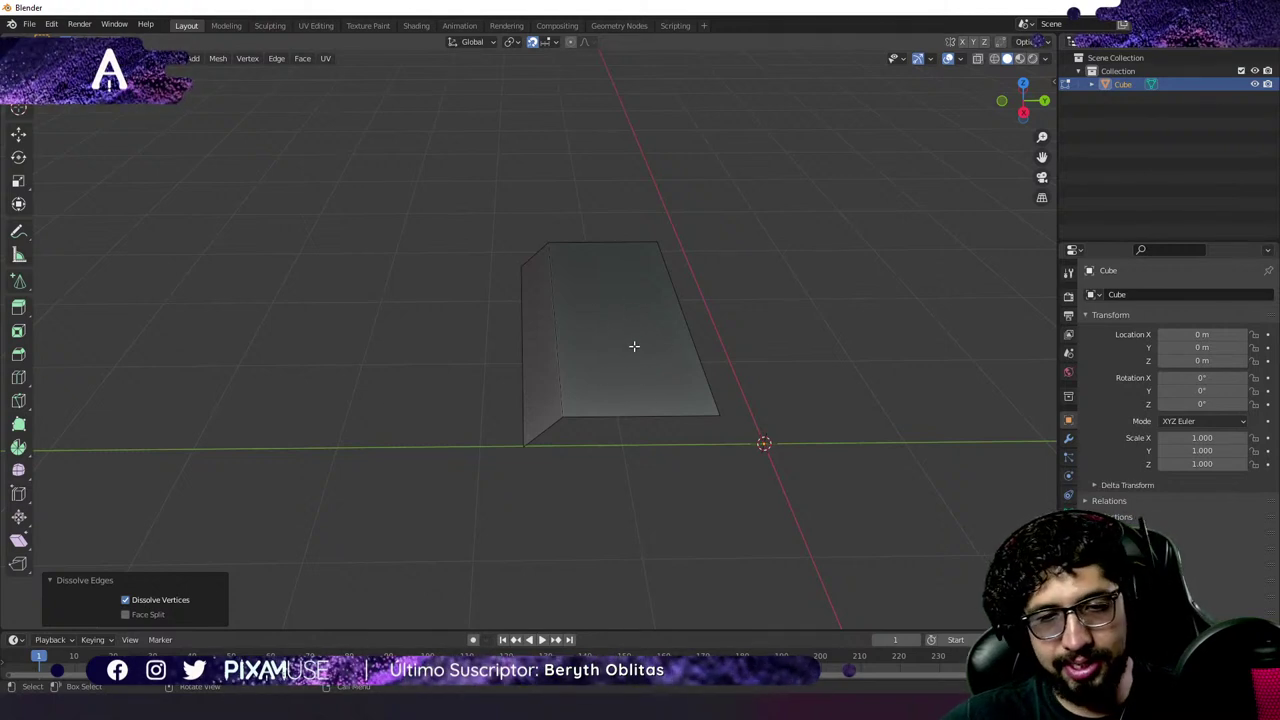
pyautogui.click(717, 387)
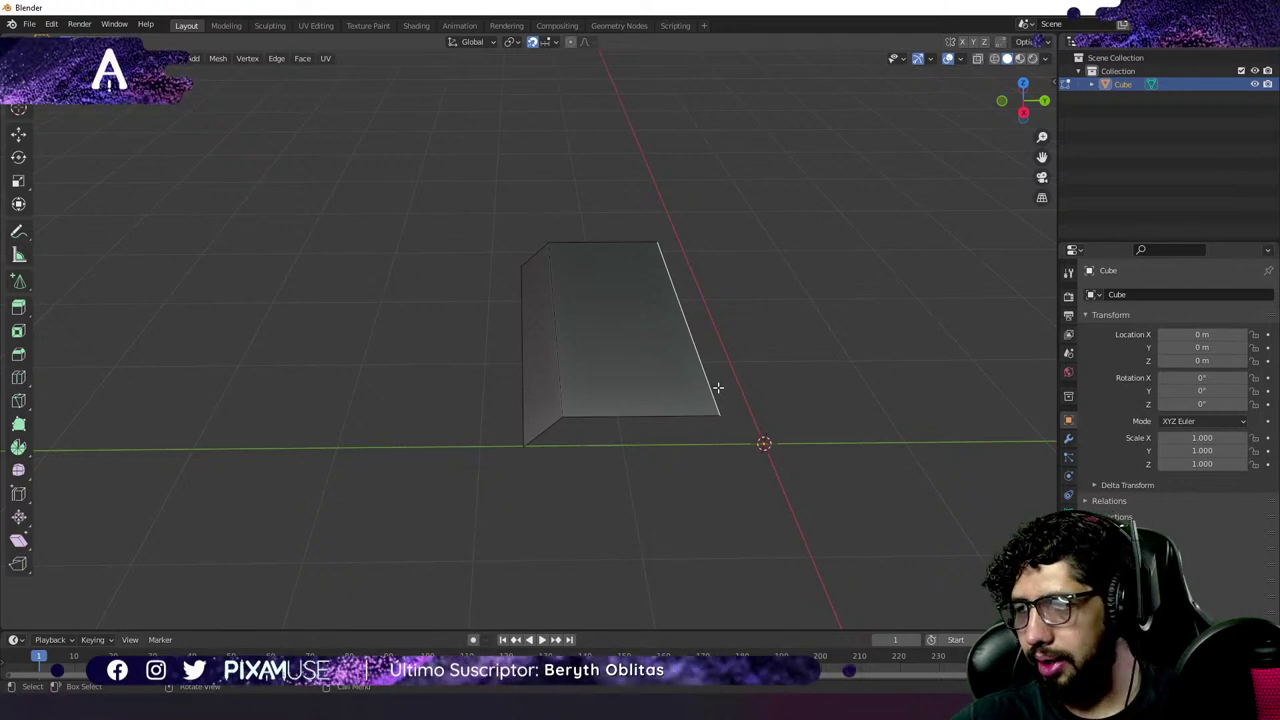
pyautogui.click(555, 325)
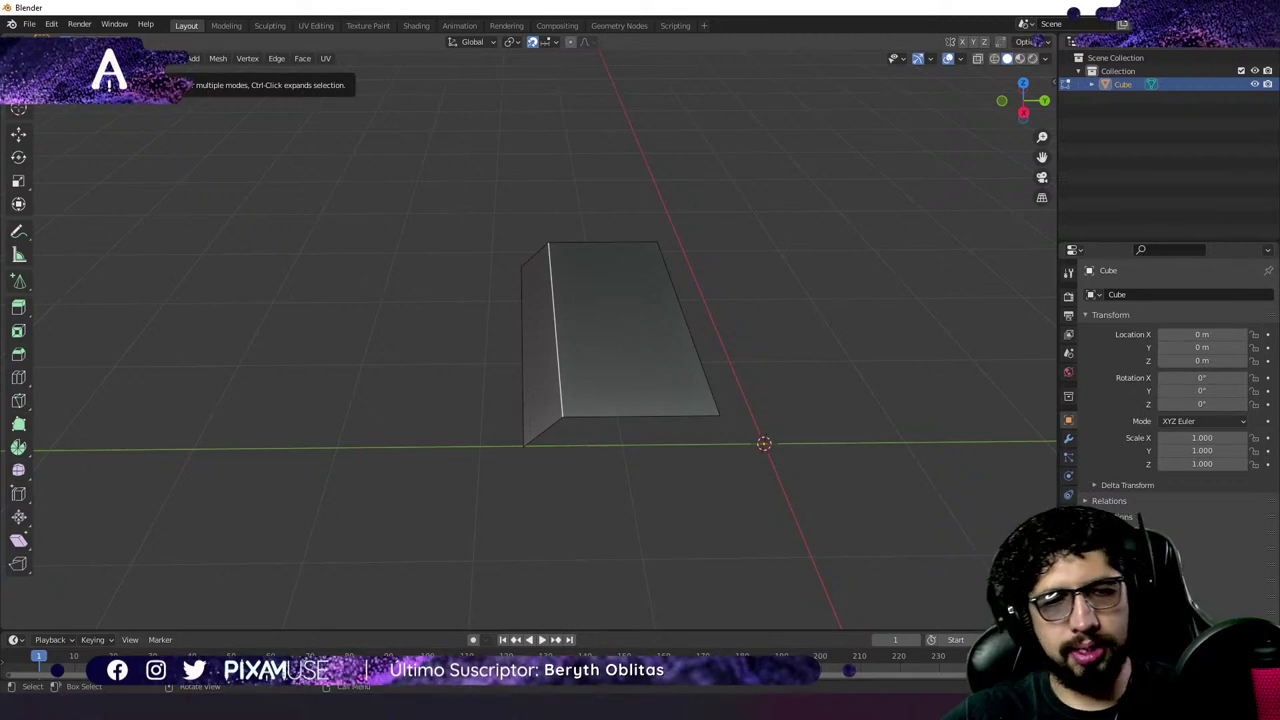
pyautogui.hotkey('alt', 'a')
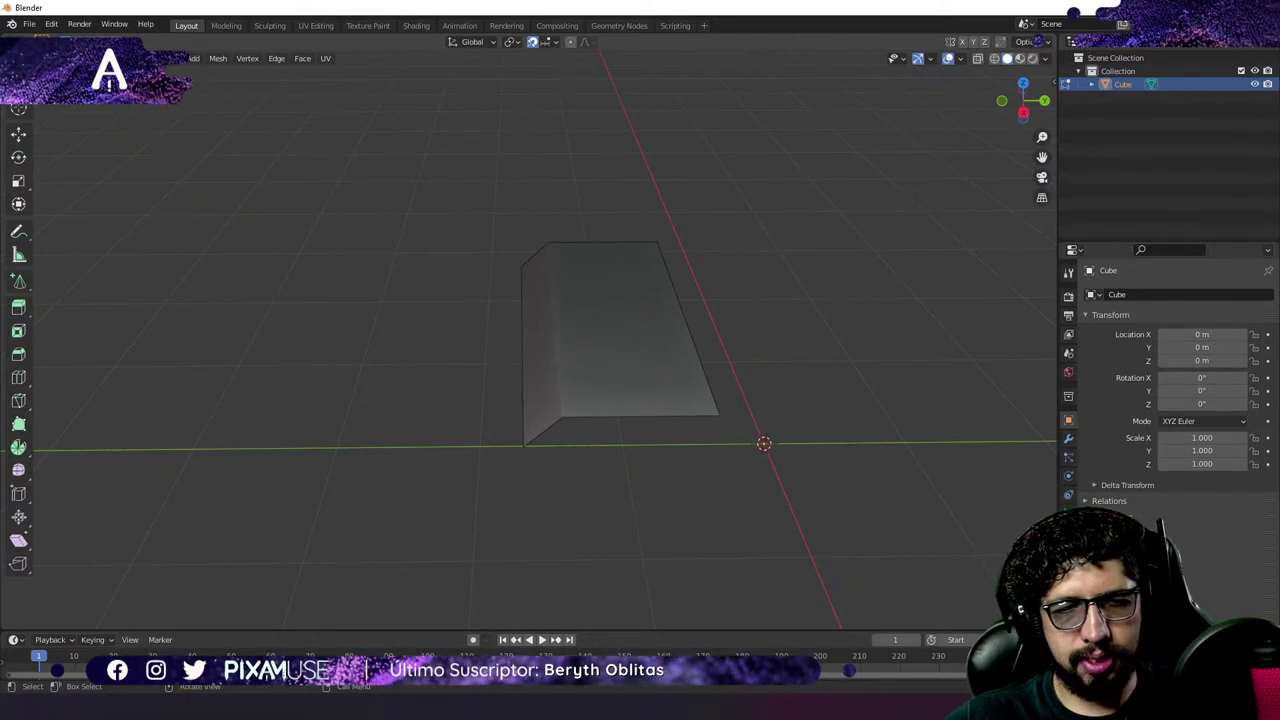
# Duplicate the top face above the profile and extrude it into a 0.35037 m thick box.
pyautogui.click(612, 310)
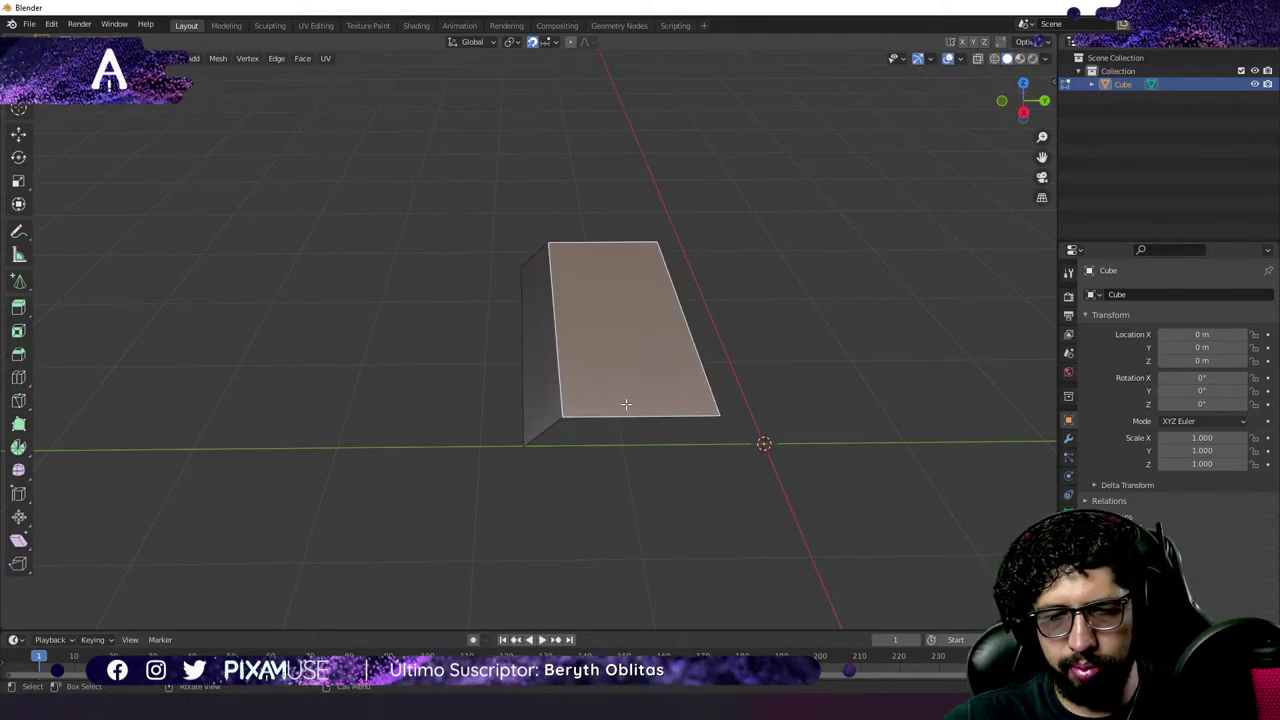
pyautogui.moveTo(628, 403); pyautogui.dragTo(663, 371, button='middle')
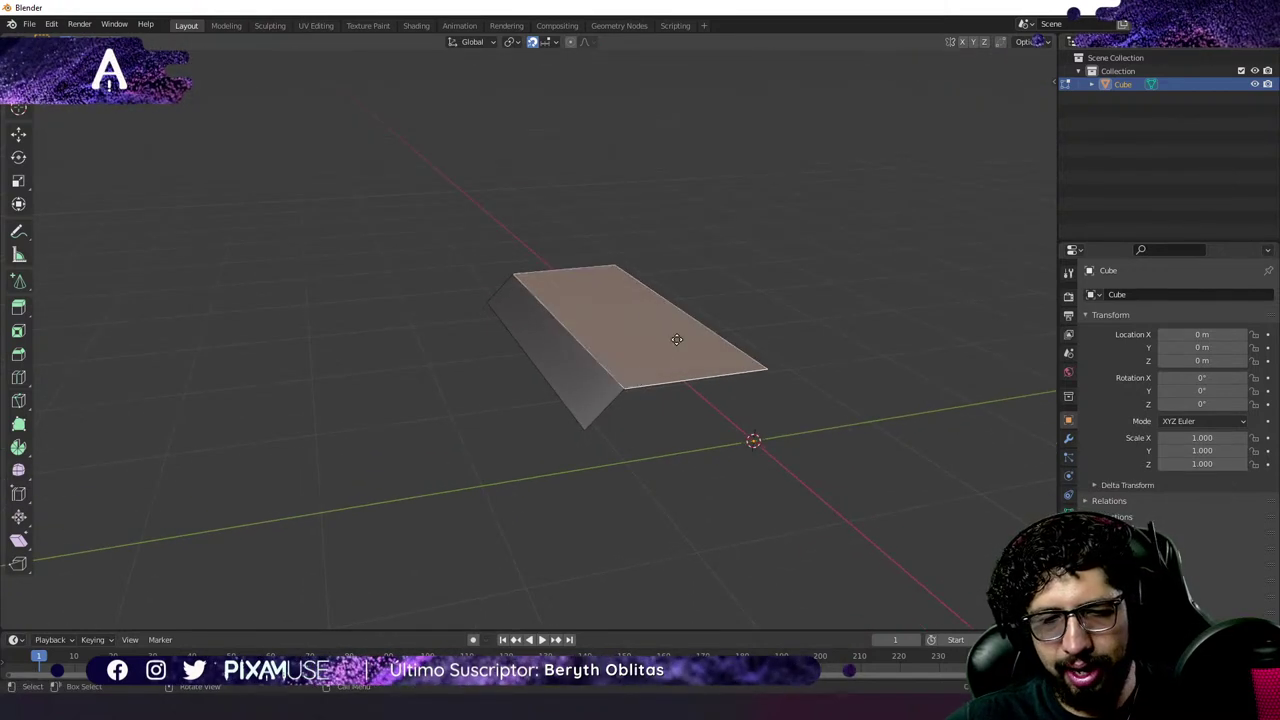
pyautogui.hotkey('shift', 'd')
pyautogui.click(826, 230)
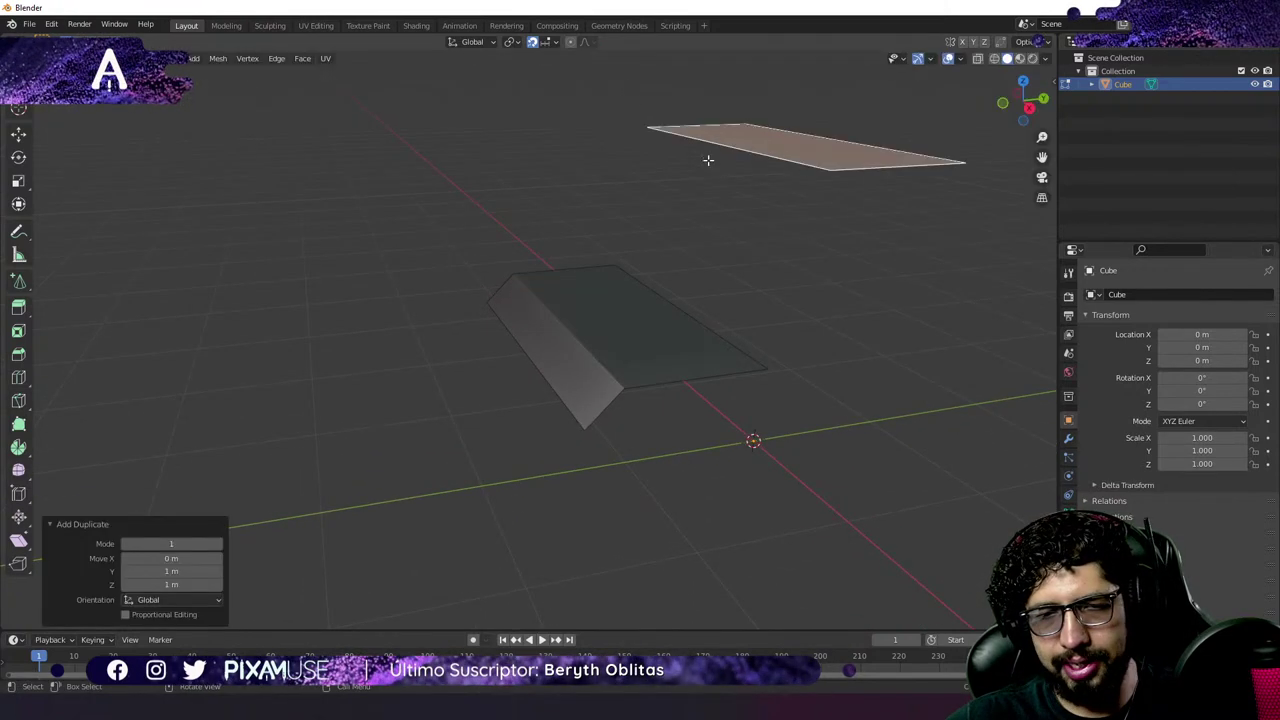
pyautogui.moveTo(617, 119); pyautogui.dragTo(597, 281, button='middle')
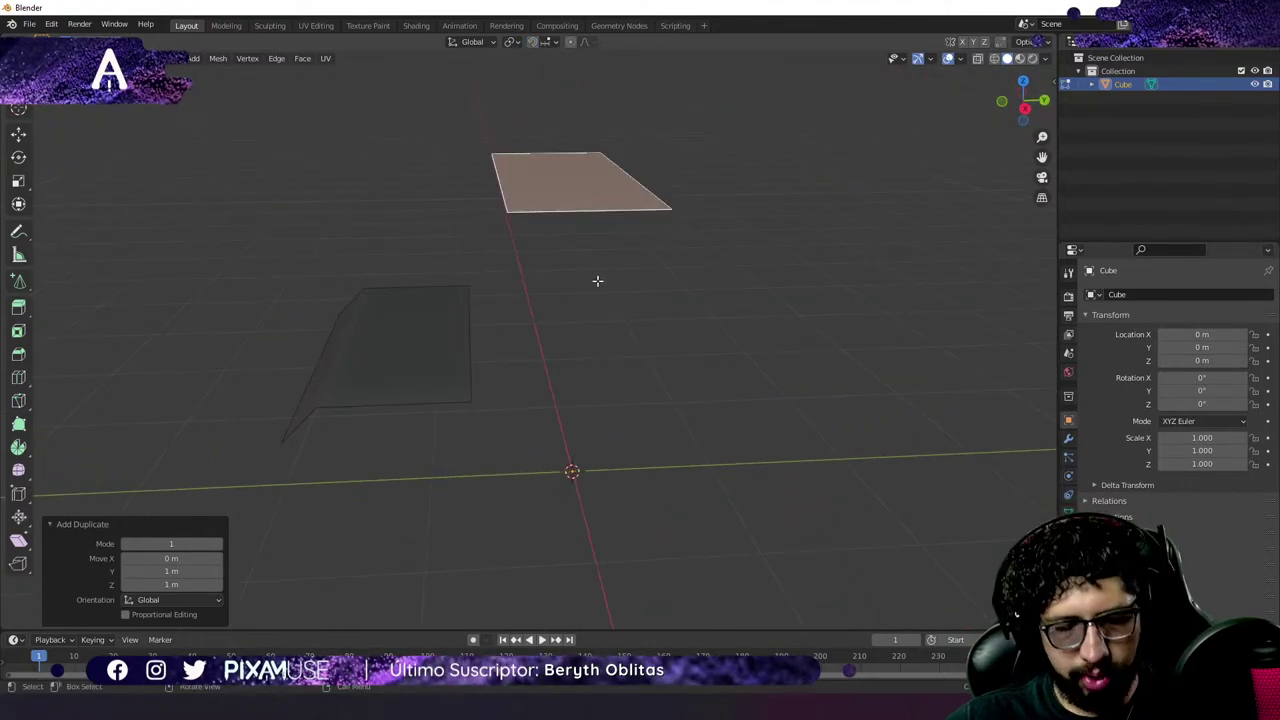
pyautogui.press('g')
pyautogui.press('z')
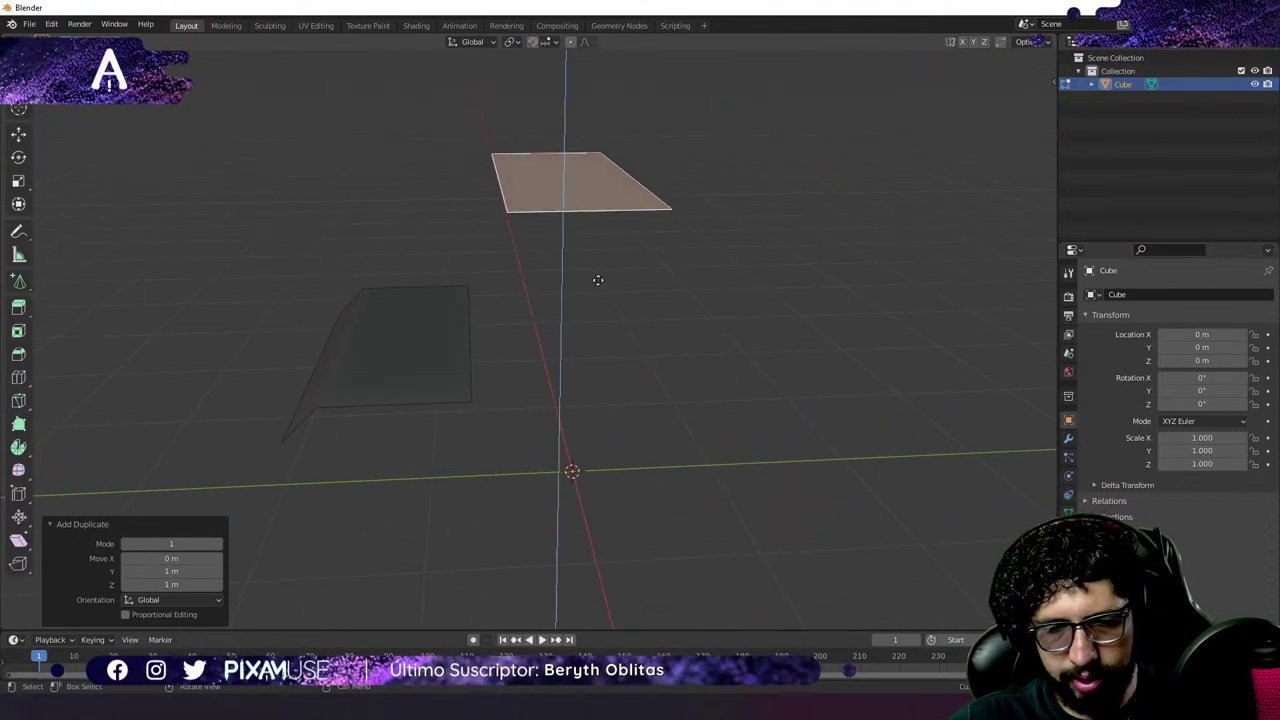
pyautogui.press('e')
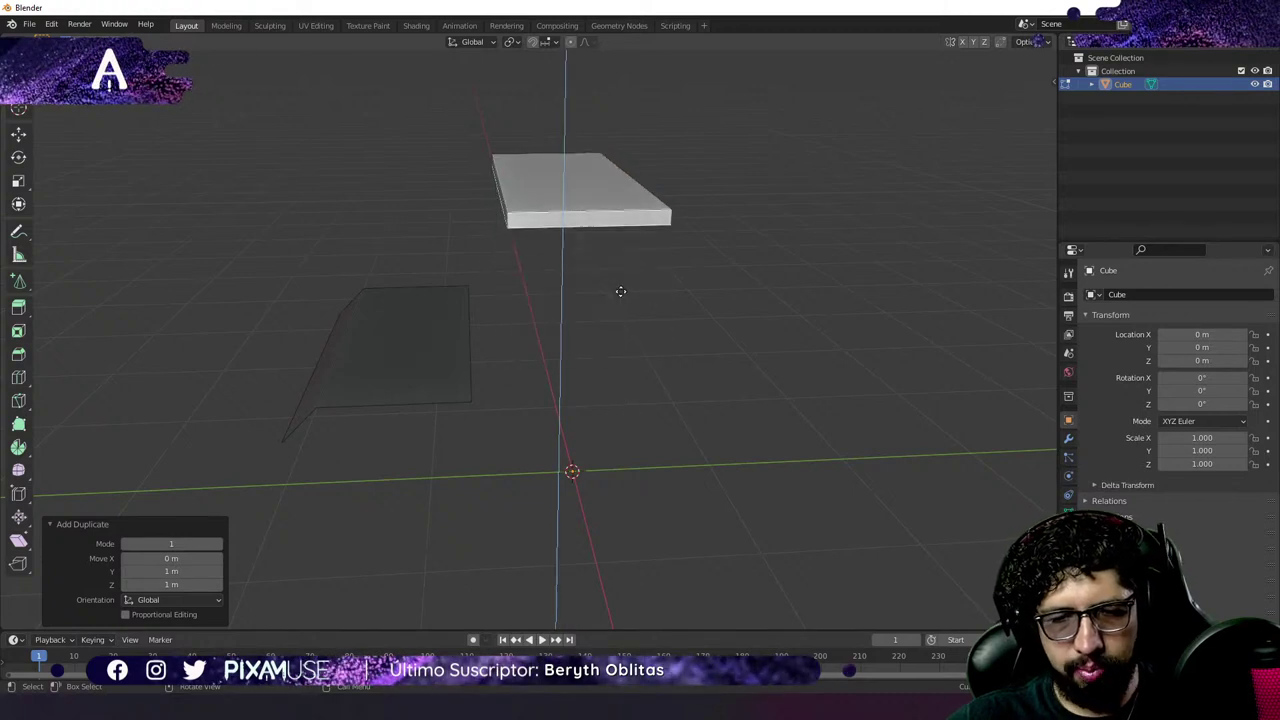
pyautogui.click(652, 338)
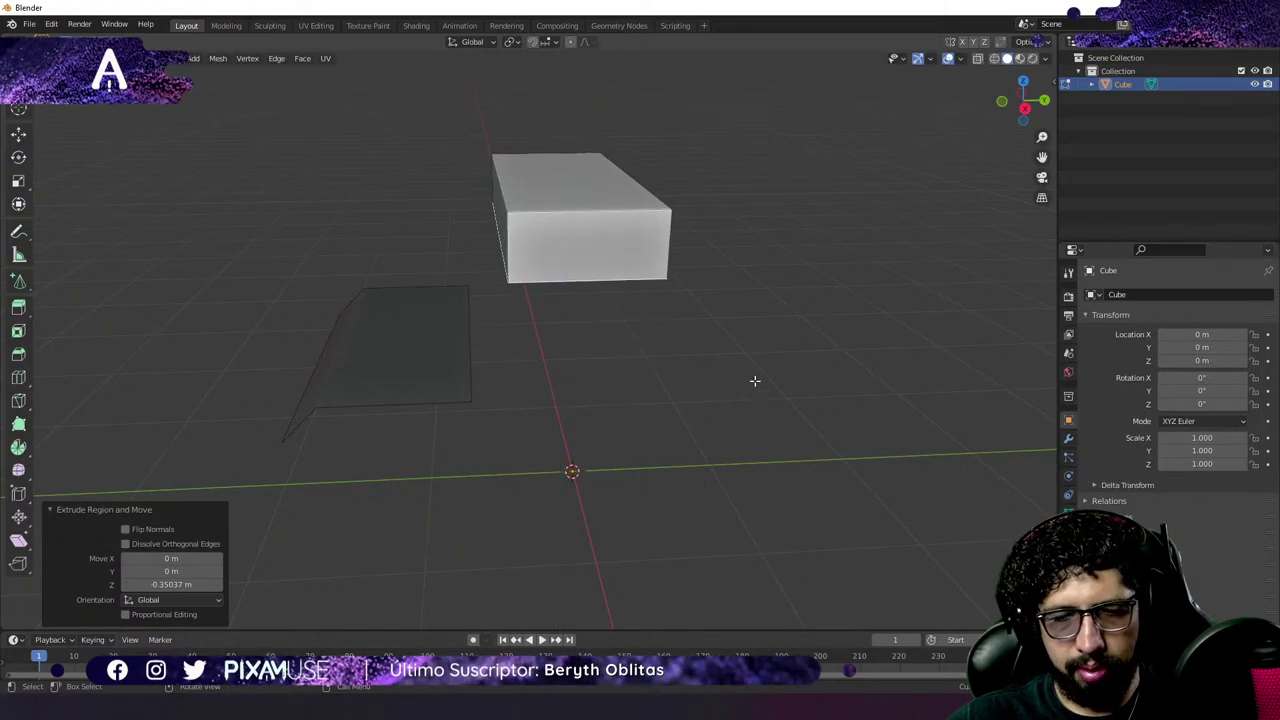
# Delete the box's linked geometry, then extrude the remaining flat face upward.
pyautogui.hotkey('ctrl', 'l')
pyautogui.press('x')
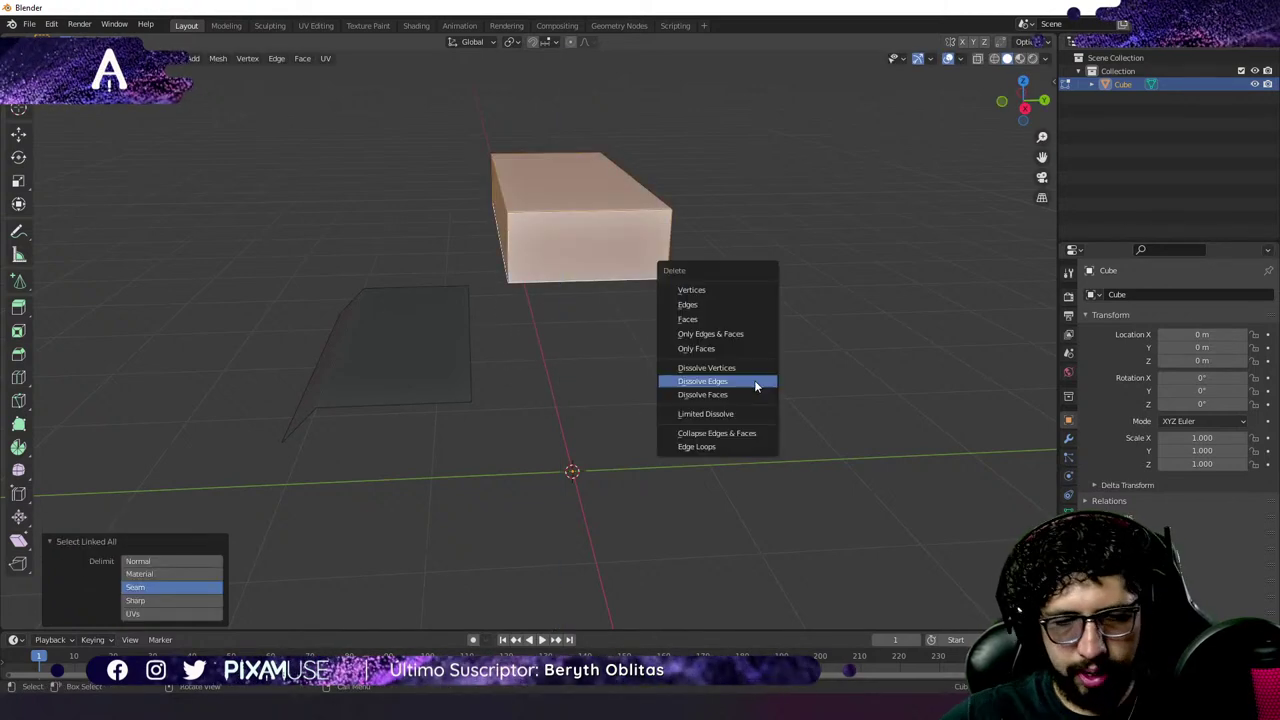
pyautogui.click(700, 304)
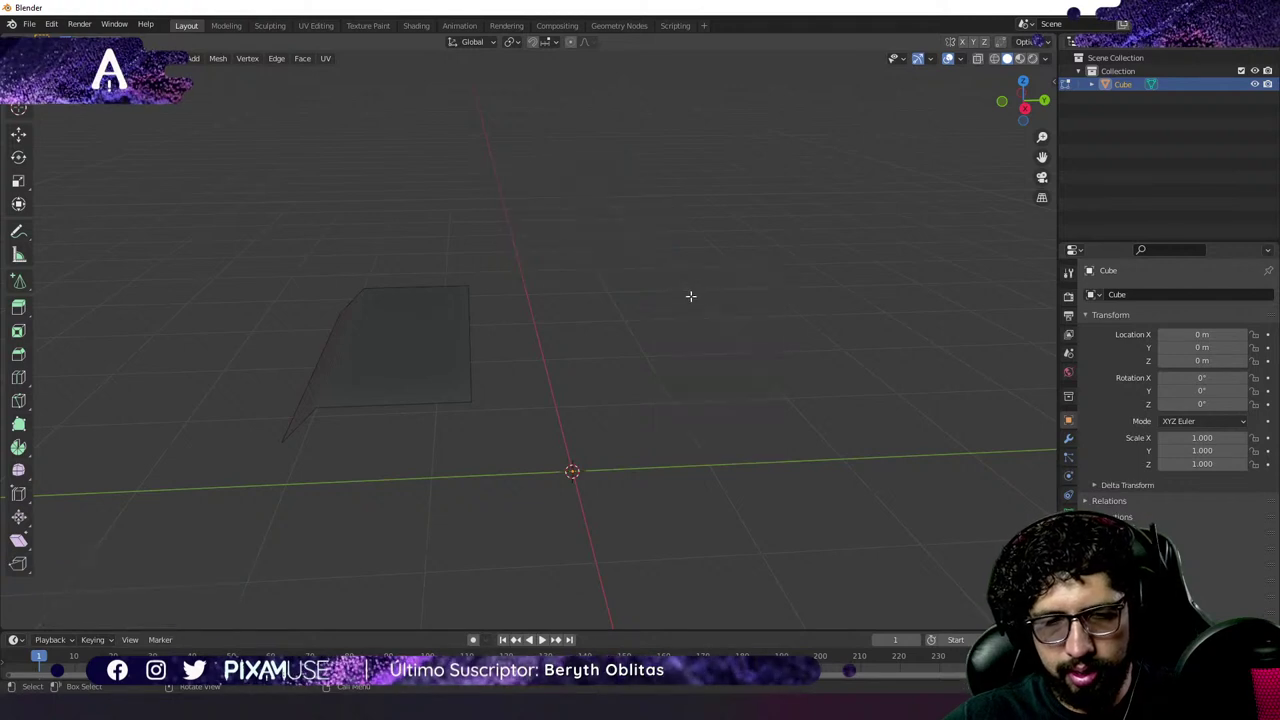
pyautogui.click(434, 313)
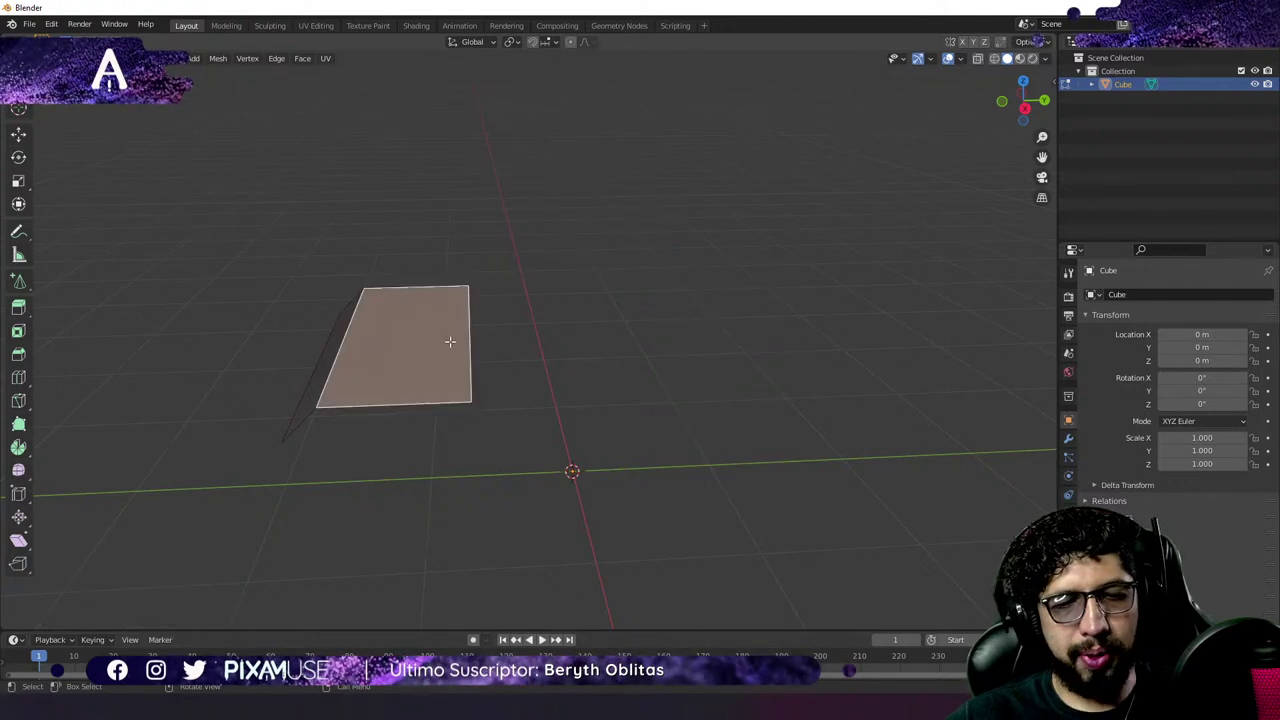
pyautogui.moveTo(450, 341); pyautogui.dragTo(498, 350, button='middle')
pyautogui.press('e')
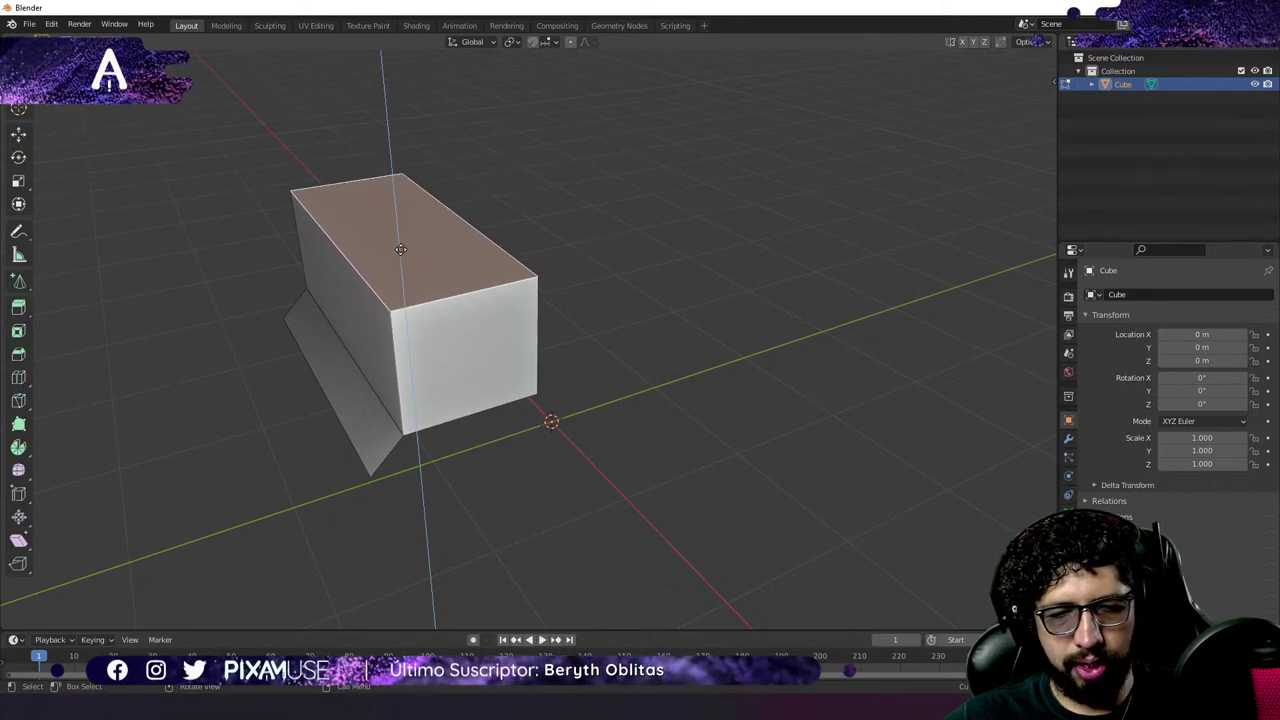
pyautogui.press('z')
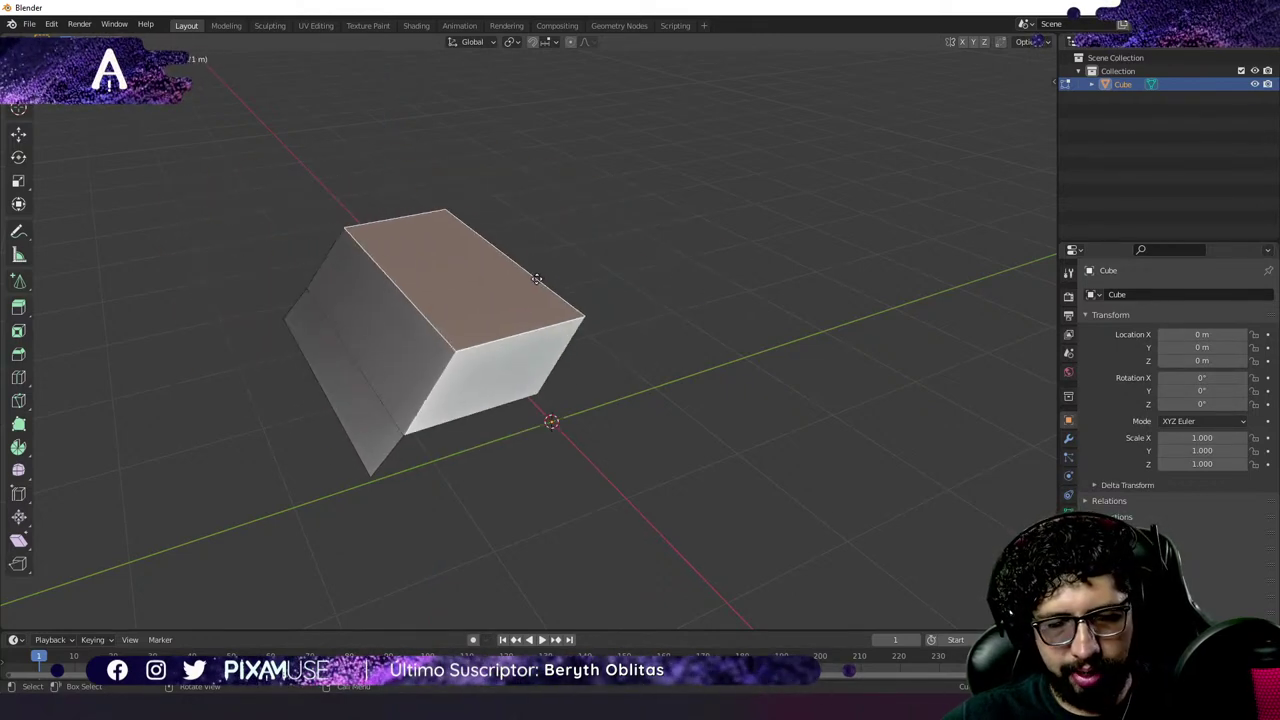
# Cancel the upward extrusion and delete the selected top geometry.
pyautogui.rightClick(533, 272)
pyautogui.hotkey('ctrl', 'z')
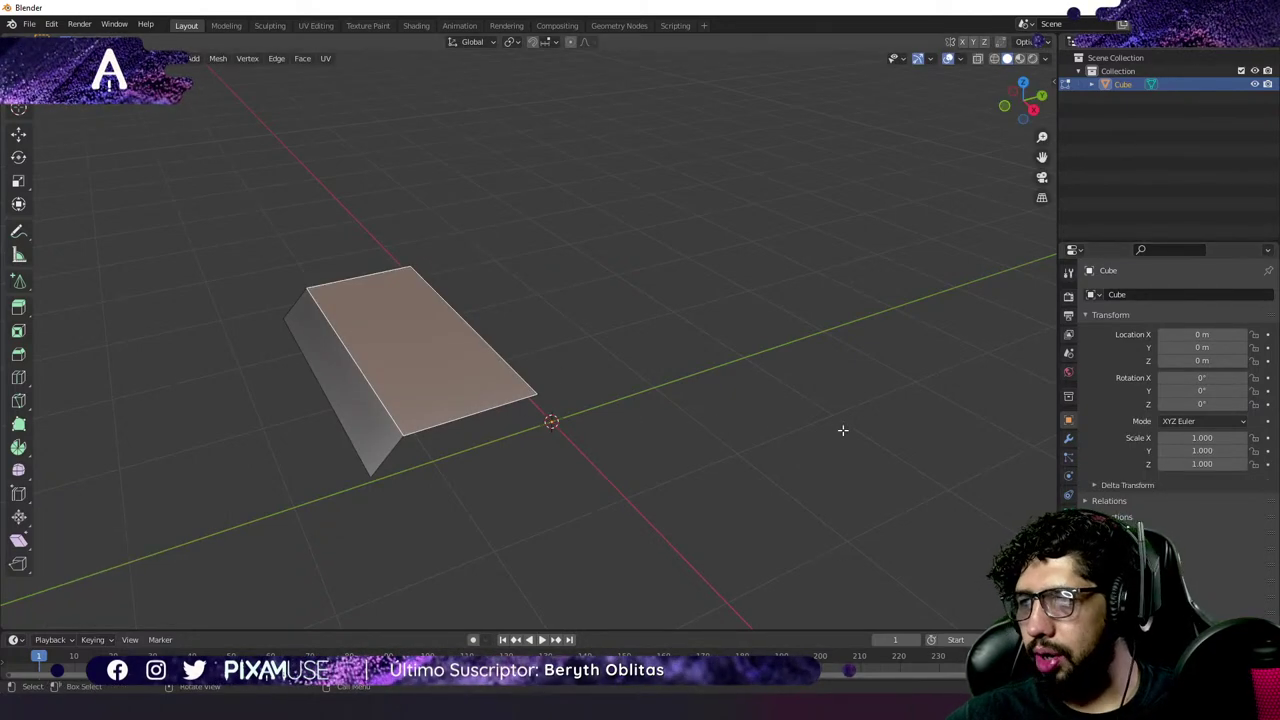
pyautogui.moveTo(646, 384); pyautogui.dragTo(597, 394, button='middle')
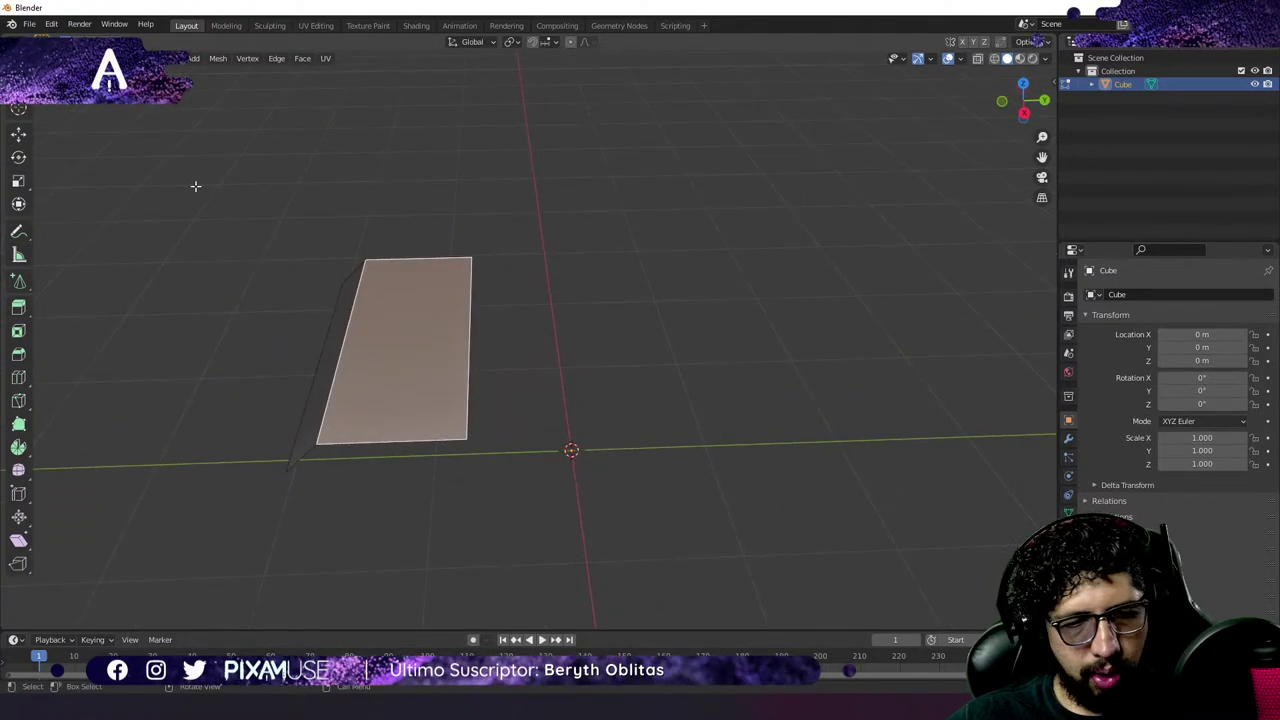
pyautogui.click(475, 352)
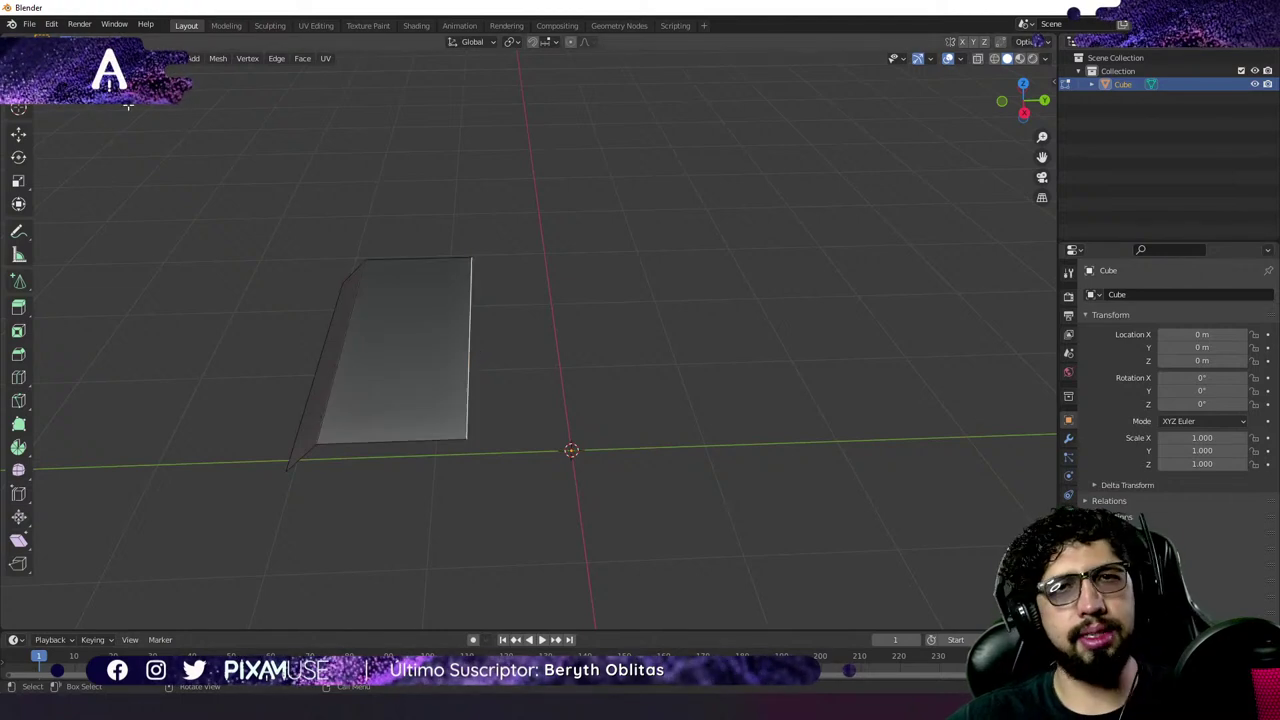
pyautogui.press('x')
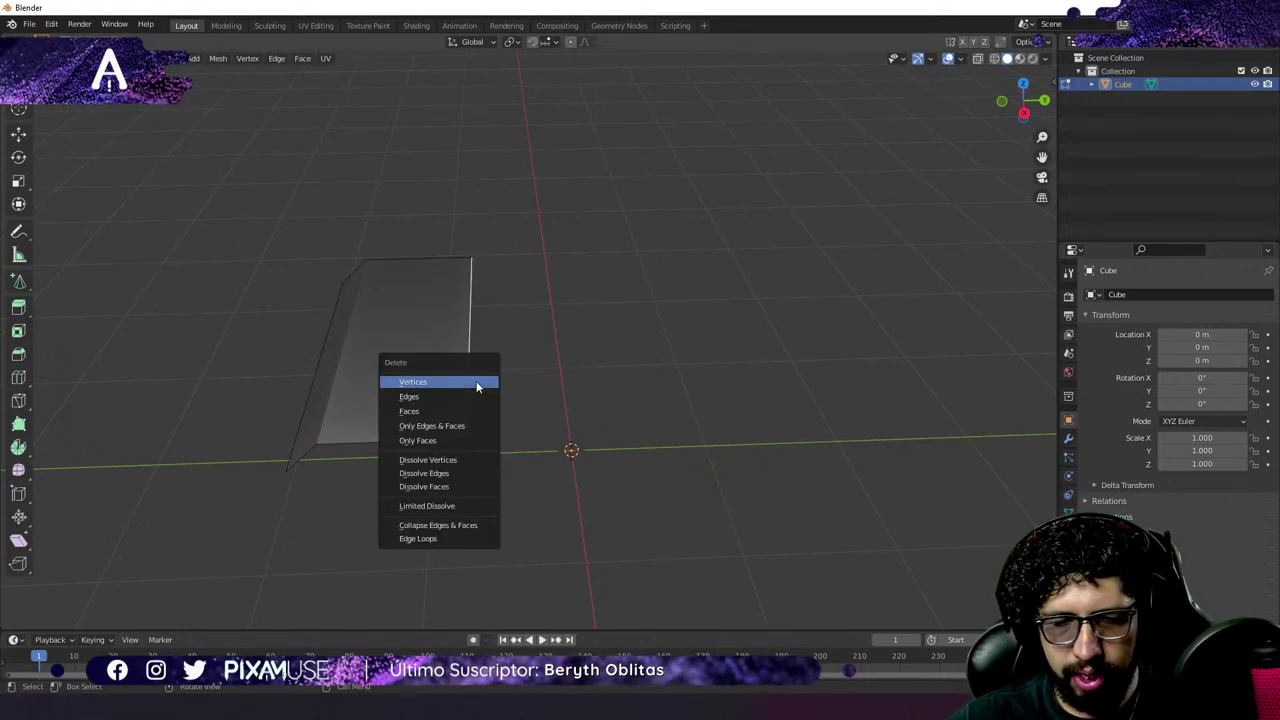
pyautogui.click(477, 384)
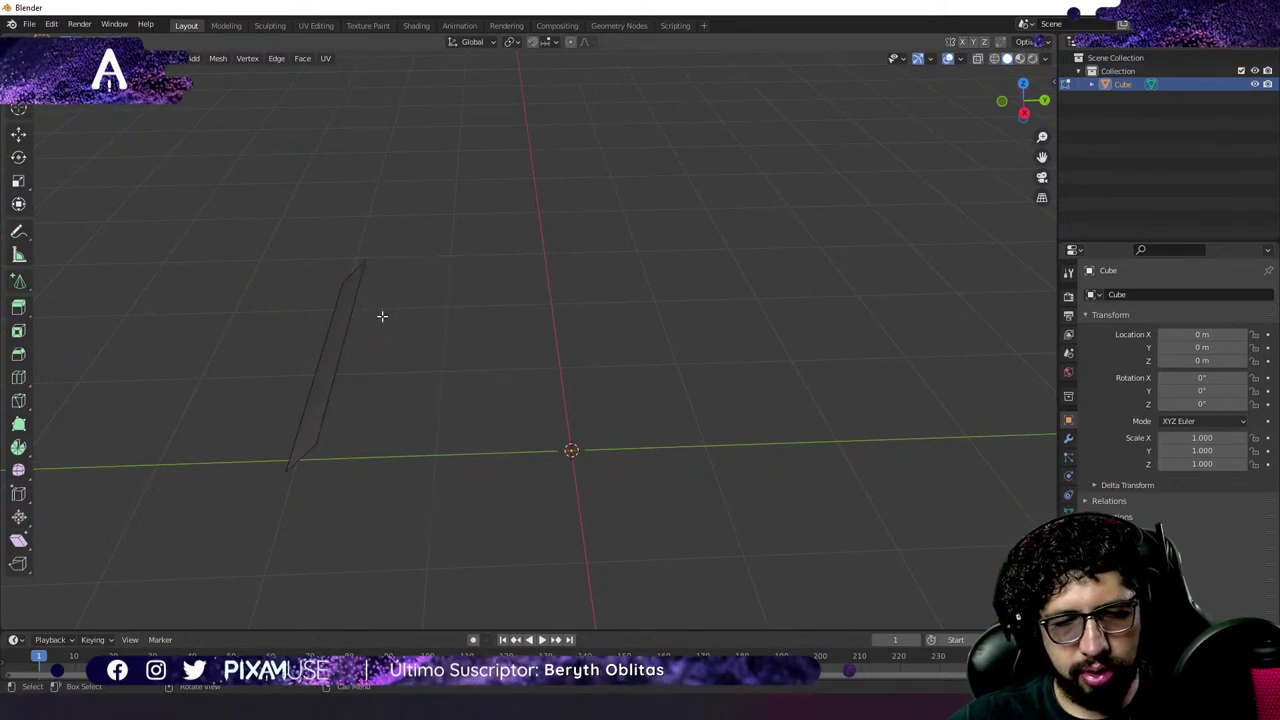
# Box-select and delete the remaining thin mesh's vertices, then switch to the Right orthographic view.
pyautogui.click(337, 374)
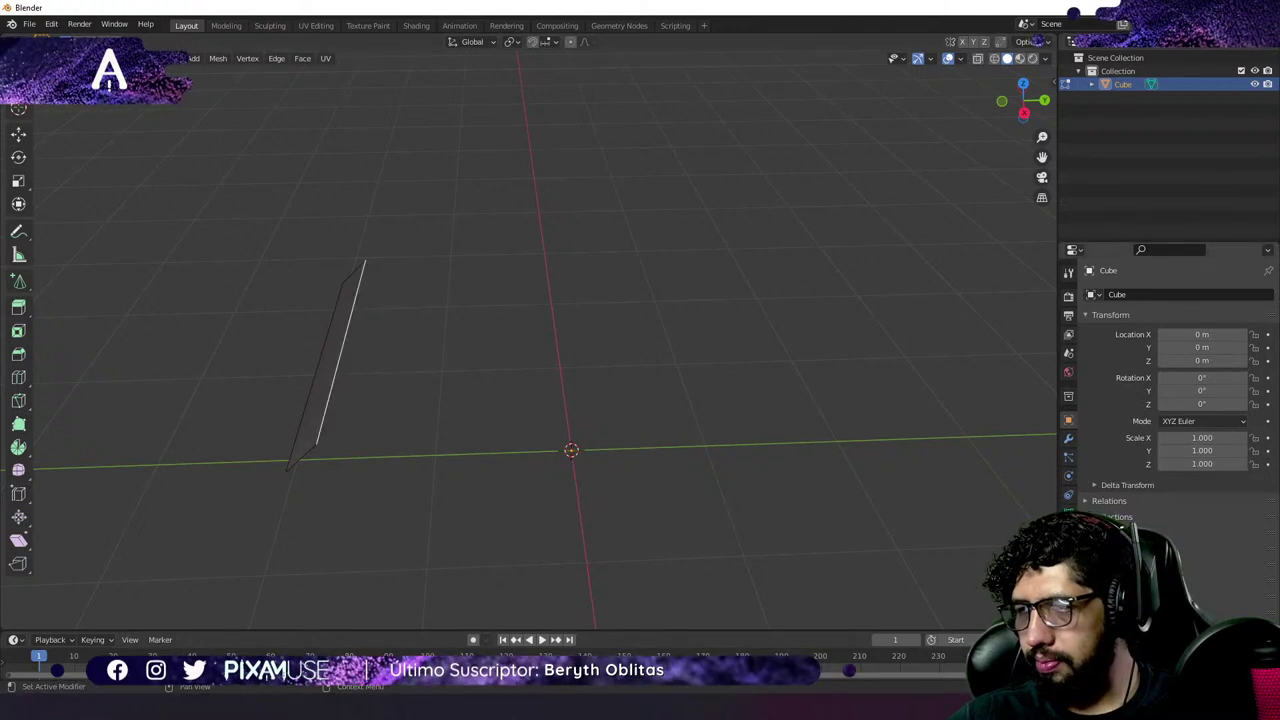
pyautogui.moveTo(434, 190); pyautogui.dragTo(226, 505)
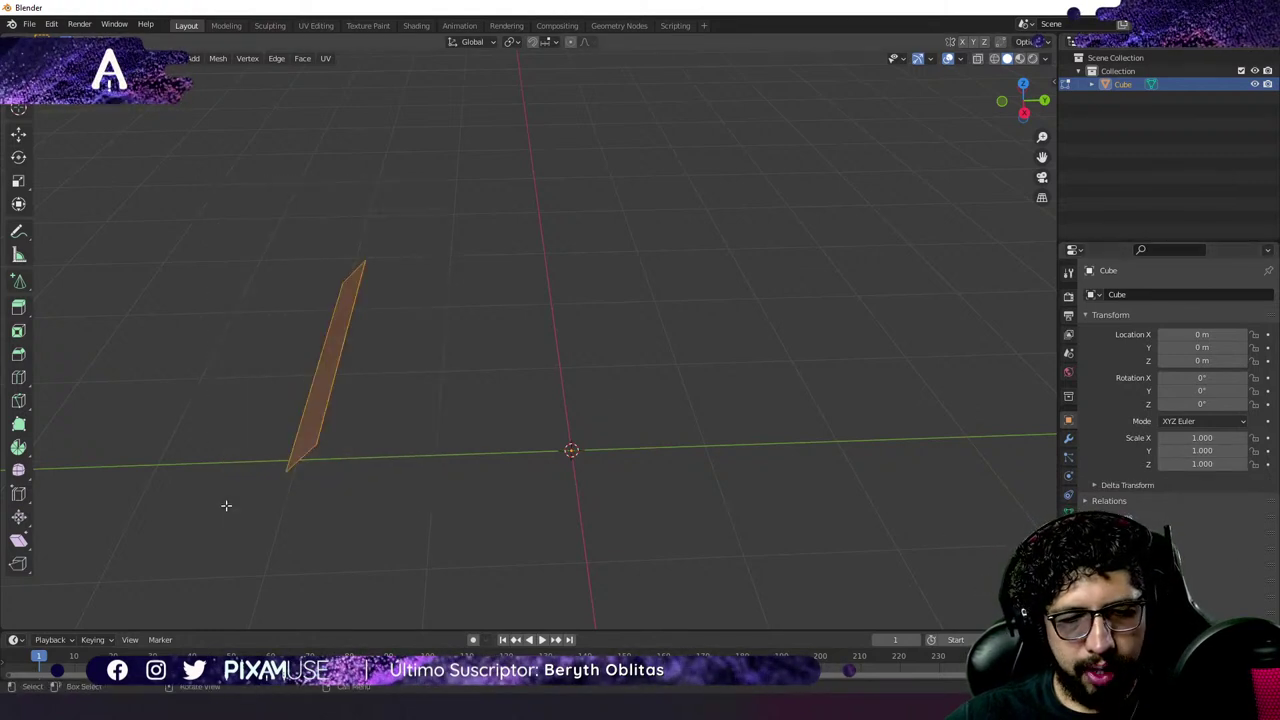
pyautogui.press('x')
pyautogui.click(426, 437)
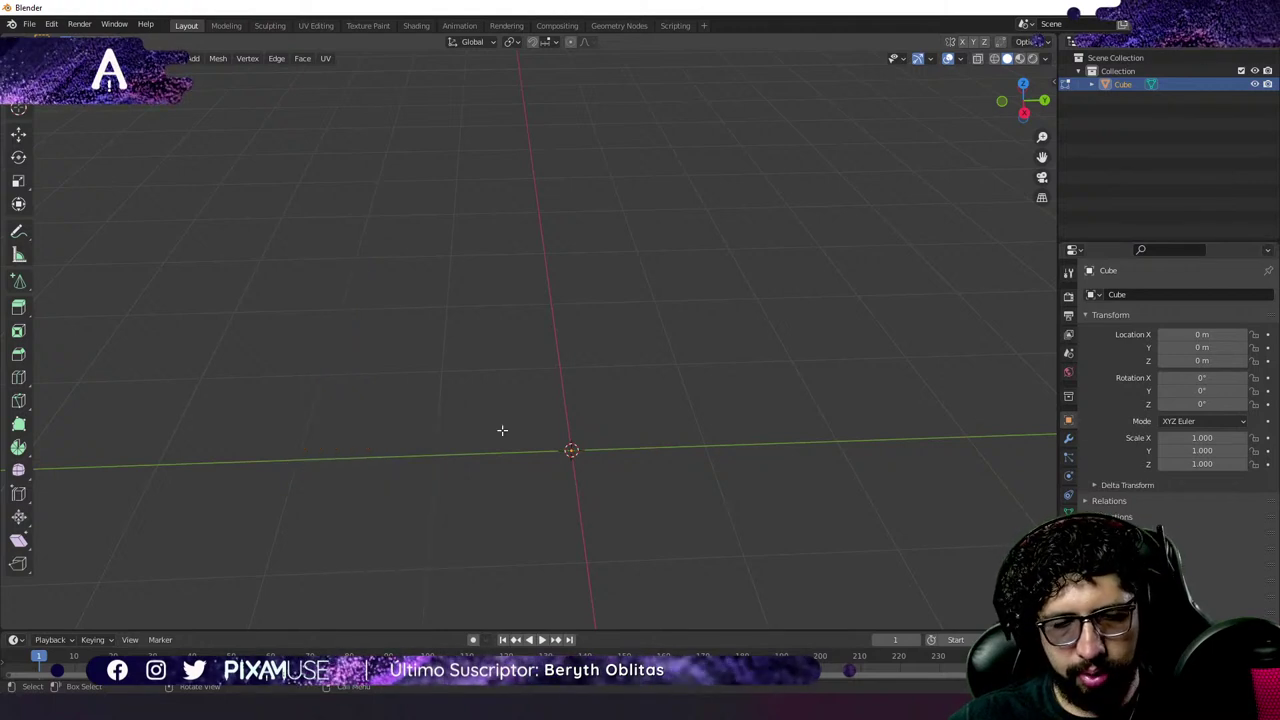
pyautogui.hotkey('ctrl', 'z')
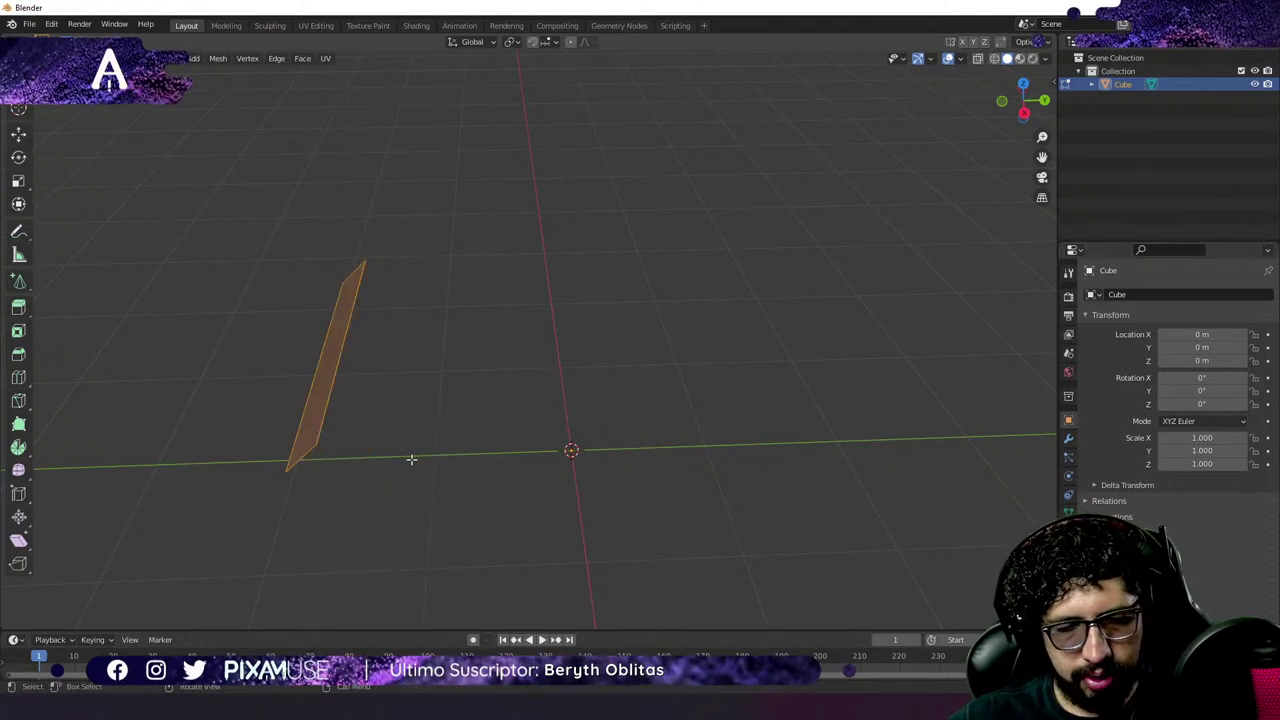
pyautogui.moveTo(409, 457); pyautogui.dragTo(500, 470, button='middle')
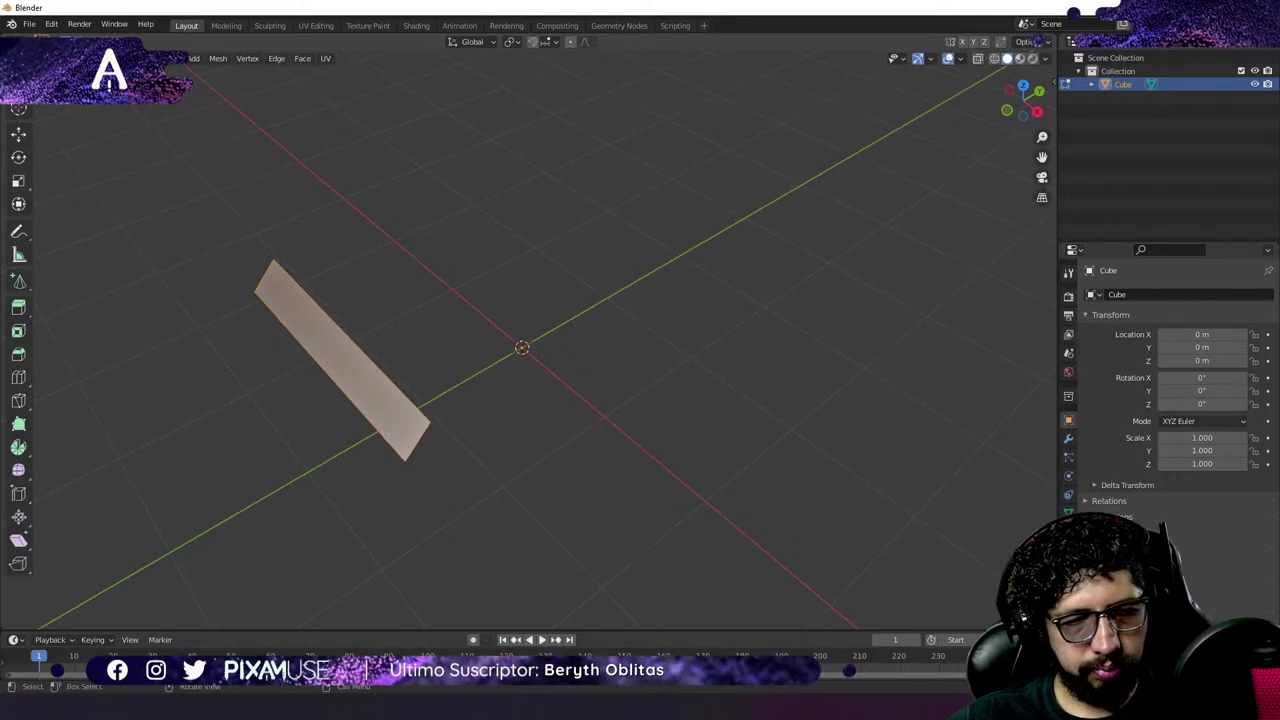
pyautogui.moveTo(404, 214); pyautogui.dragTo(183, 331)
pyautogui.moveTo(507, 384); pyautogui.dragTo(280, 528)
pyautogui.press('x')
pyautogui.click(442, 427)
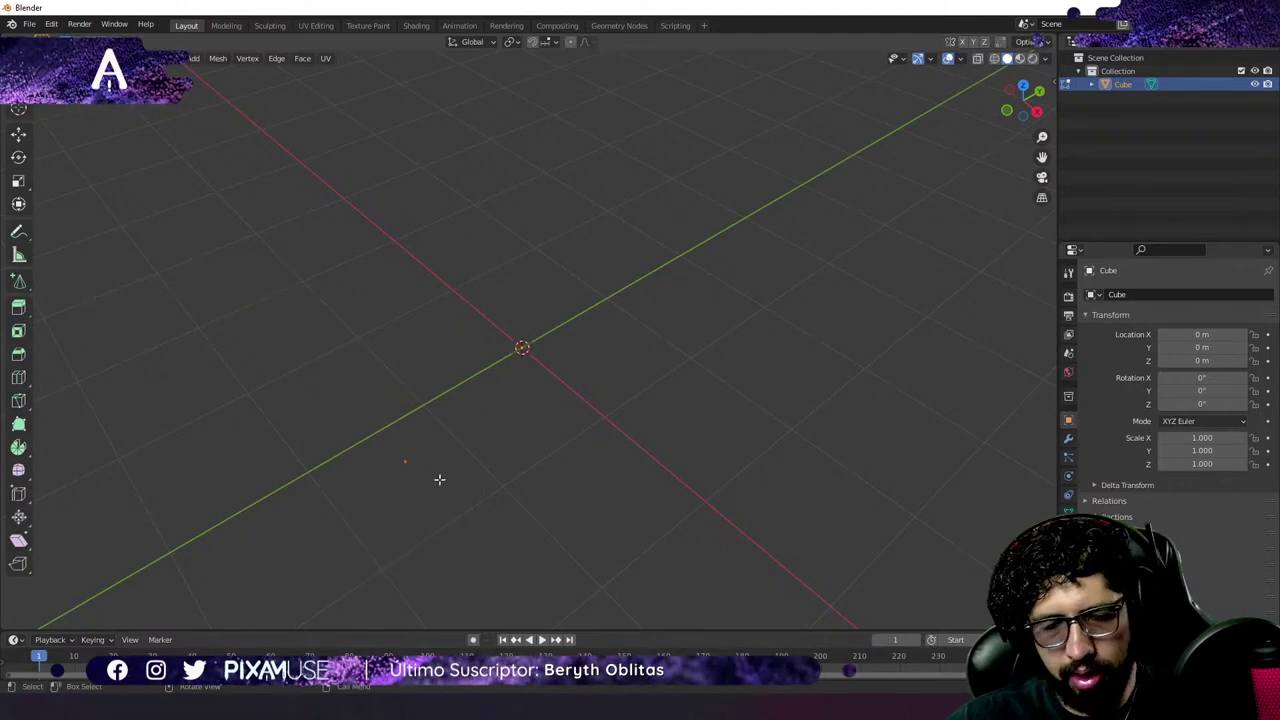
pyautogui.press('KP_3')
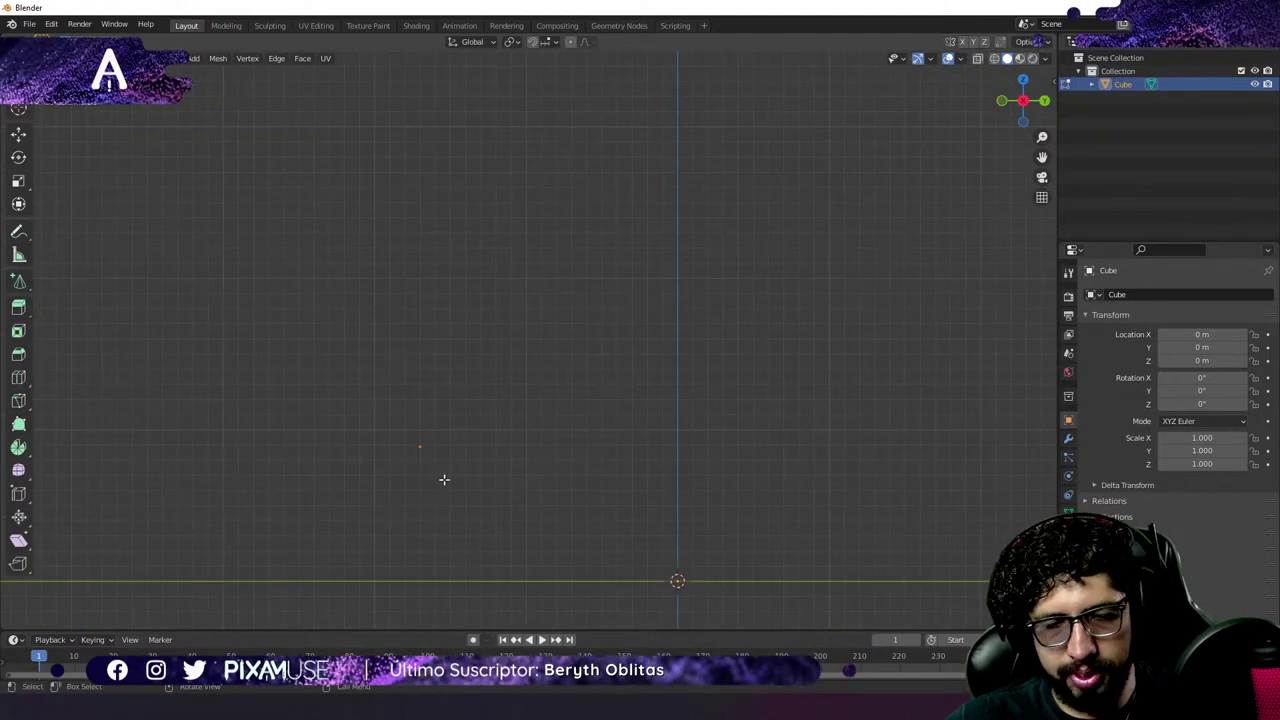
# Extrude point by point the hooked backrest, seat edge, front leg, bottom edge and angled end.
pyautogui.keyDown('shift'); pyautogui.moveTo(508, 480); pyautogui.dragTo(415, 292, button='middle'); pyautogui.keyUp('shift')
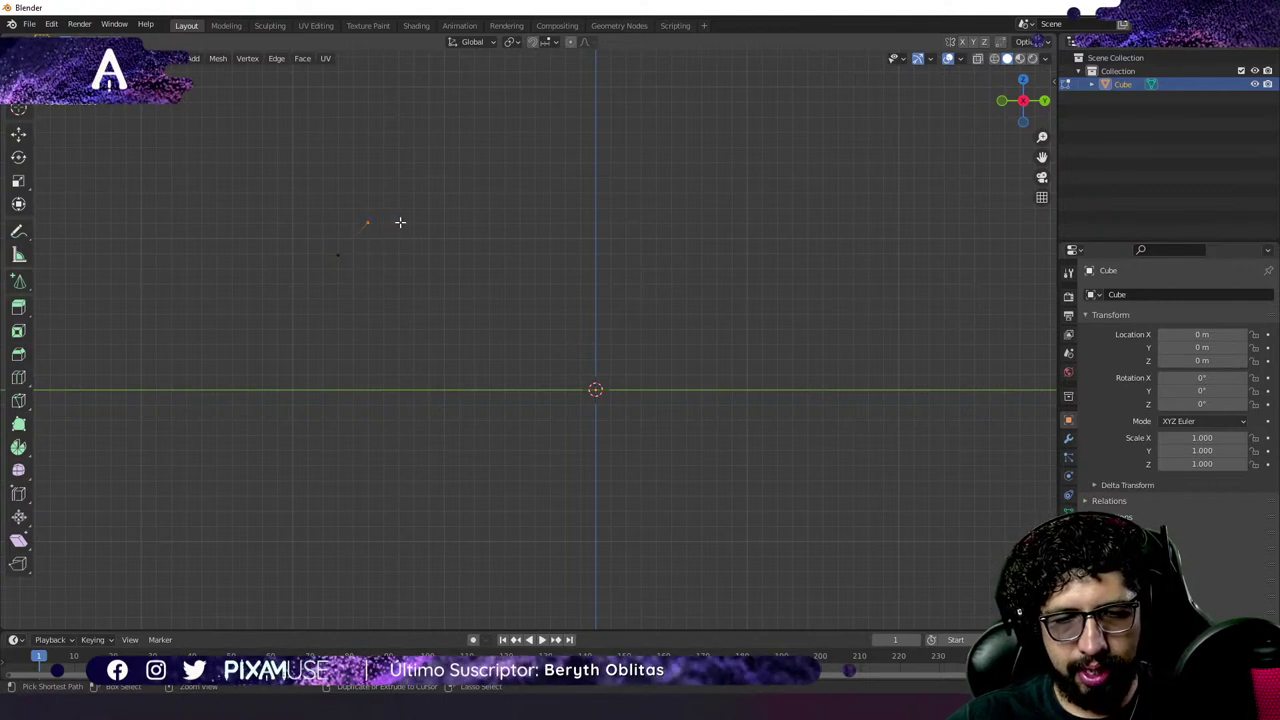
pyautogui.keyDown('ctrl'); pyautogui.rightClick(400, 222); pyautogui.keyUp('ctrl')
pyautogui.keyDown('ctrl'); pyautogui.rightClick(428, 252); pyautogui.keyUp('ctrl')
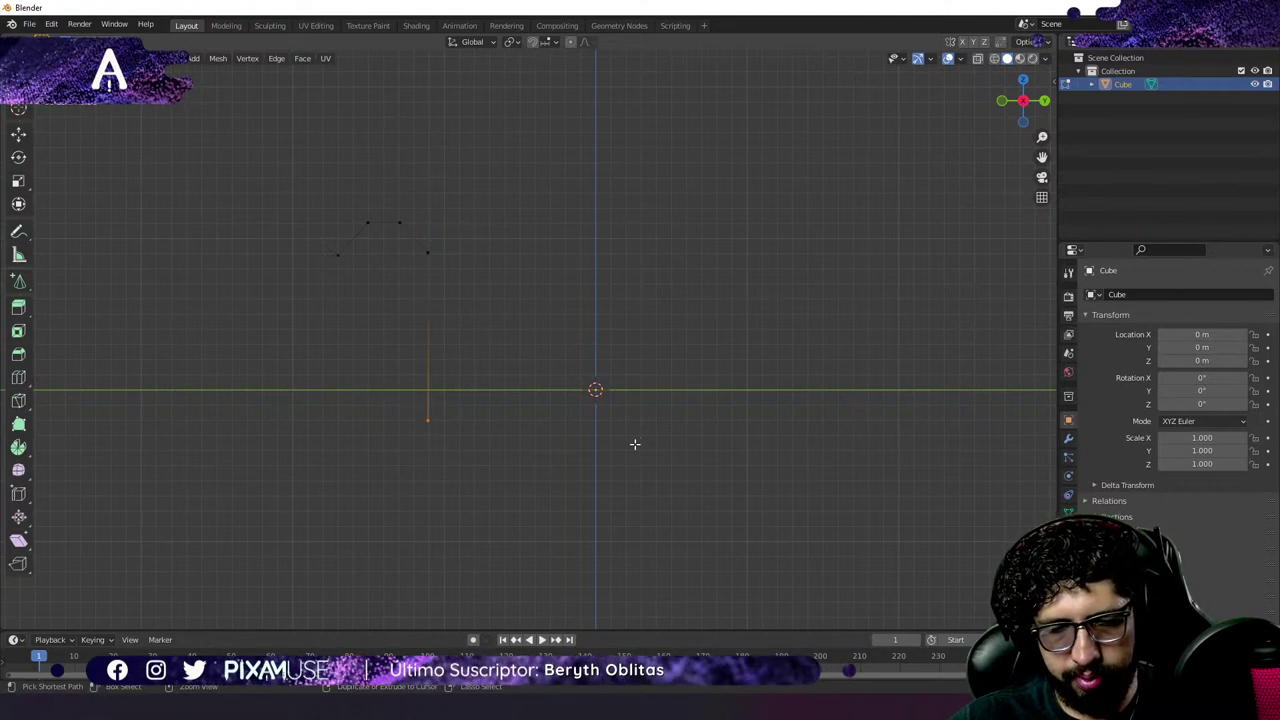
pyautogui.keyDown('ctrl'); pyautogui.rightClick(683, 423); pyautogui.keyUp('ctrl')
pyautogui.hotkey('ctrl', 'z')
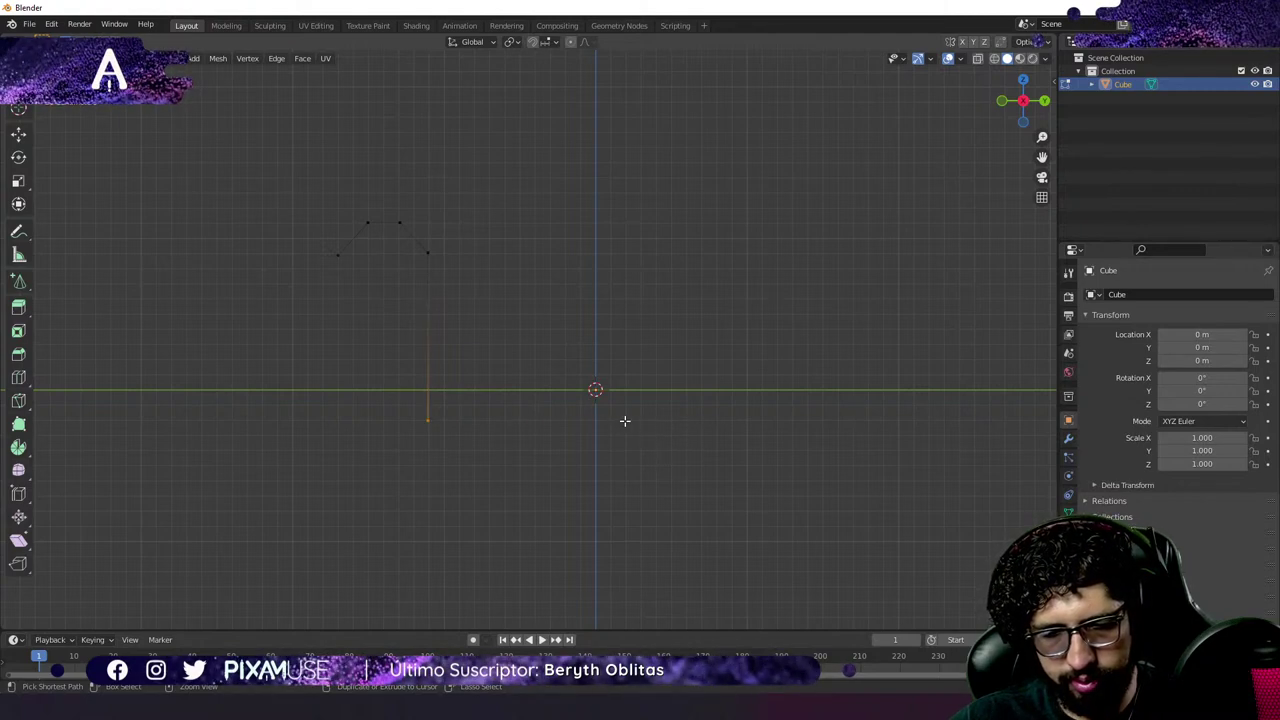
pyautogui.keyDown('ctrl'); pyautogui.rightClick(624, 420); pyautogui.keyUp('ctrl')
pyautogui.keyDown('ctrl'); pyautogui.rightClick(628, 543); pyautogui.keyUp('ctrl')
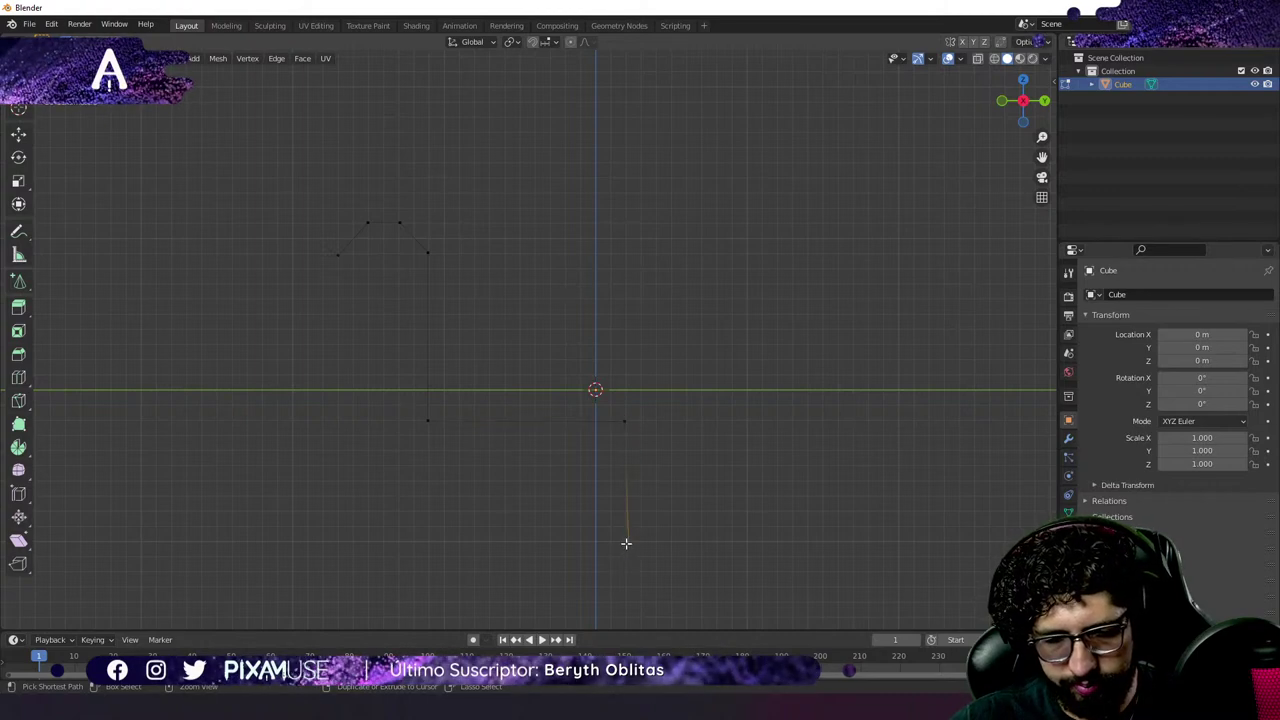
pyautogui.keyDown('ctrl'); pyautogui.rightClick(370, 542); pyautogui.keyUp('ctrl')
pyautogui.keyDown('ctrl'); pyautogui.rightClick(338, 509); pyautogui.keyUp('ctrl')
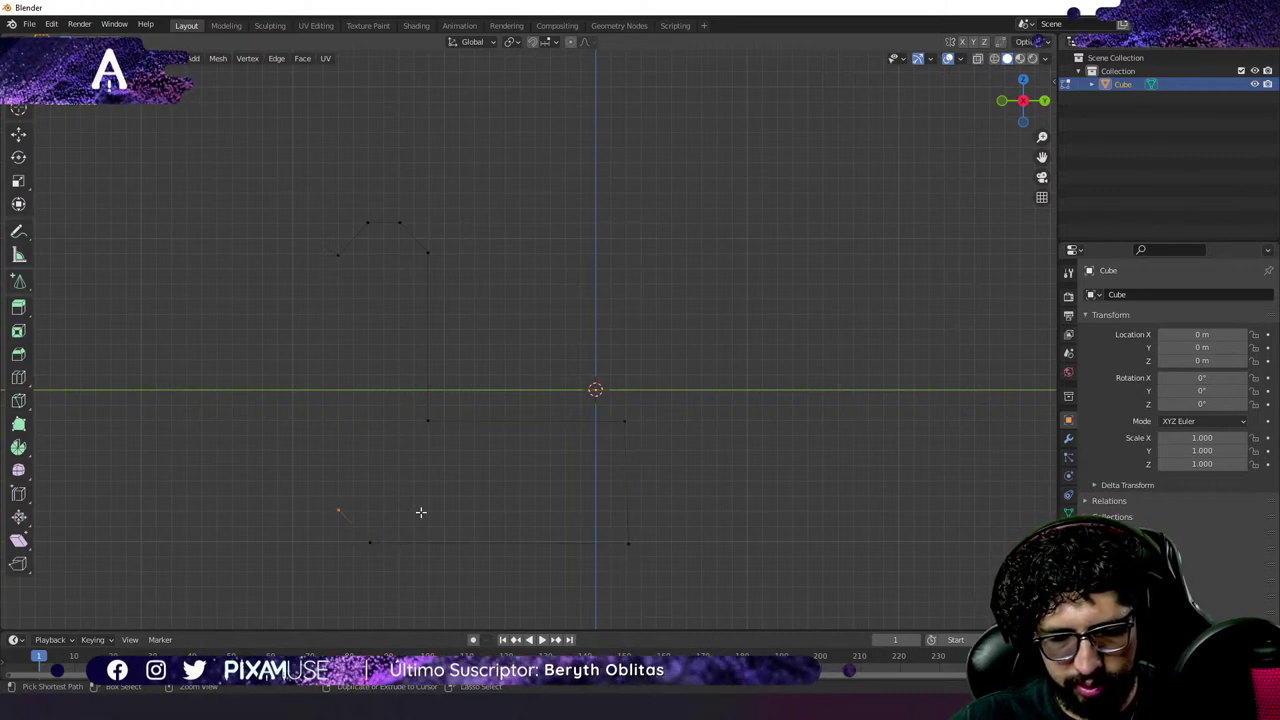
# Box-select every vertex of the chair outline in straight-on ortho view and zoom in on it.
pyautogui.moveTo(554, 324); pyautogui.dragTo(417, 334, button='middle')
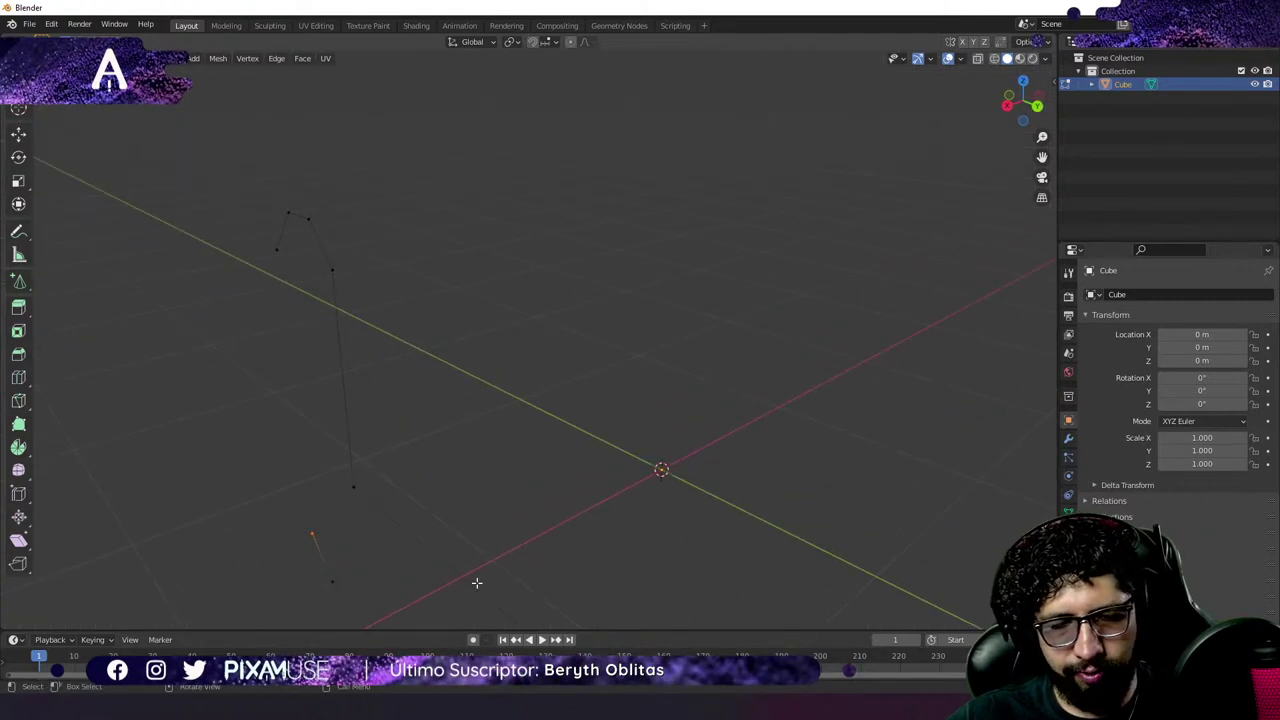
pyautogui.press('KP_7')
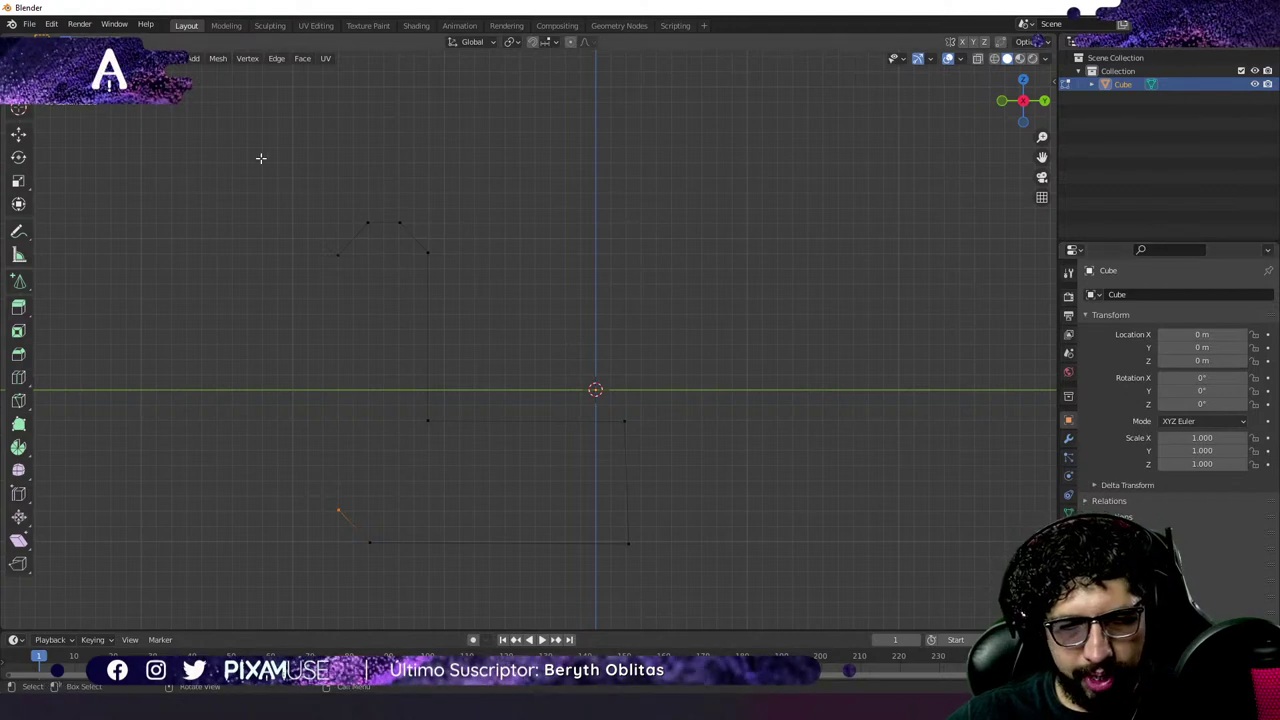
pyautogui.moveTo(239, 148); pyautogui.dragTo(830, 604)
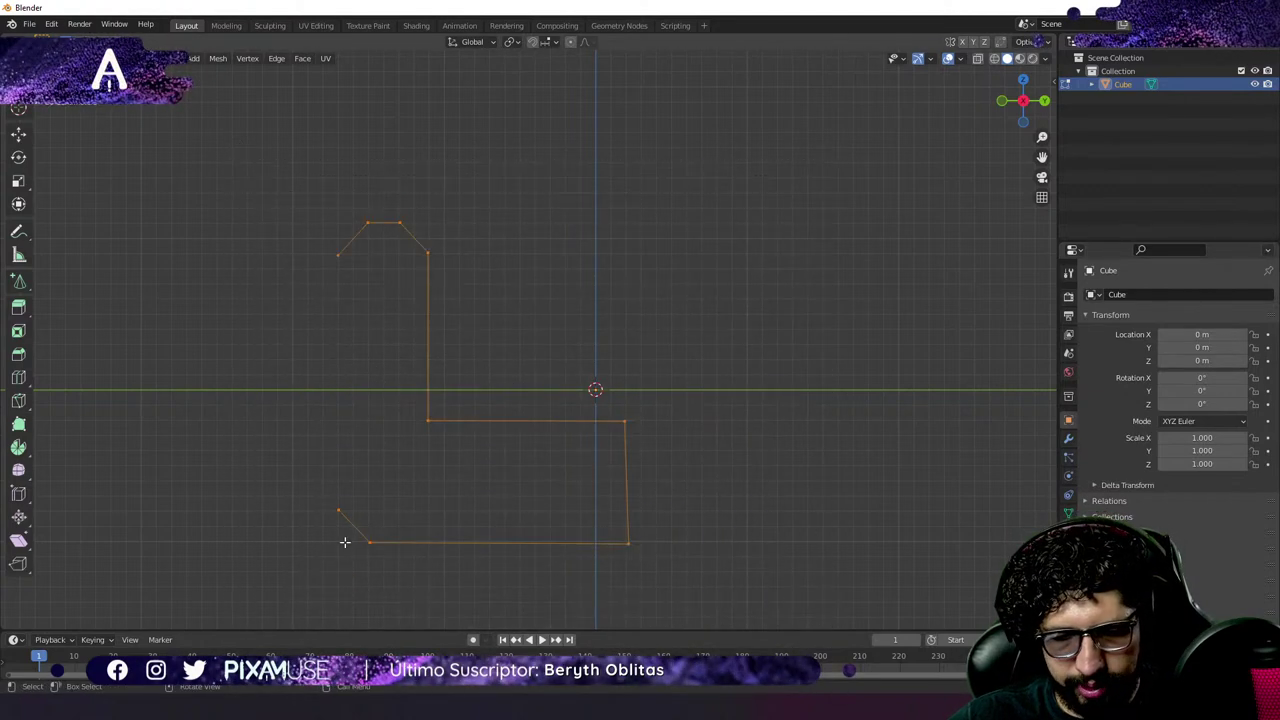
pyautogui.scroll(5, 634, 557)
pyautogui.scroll(-3, 603, 546)
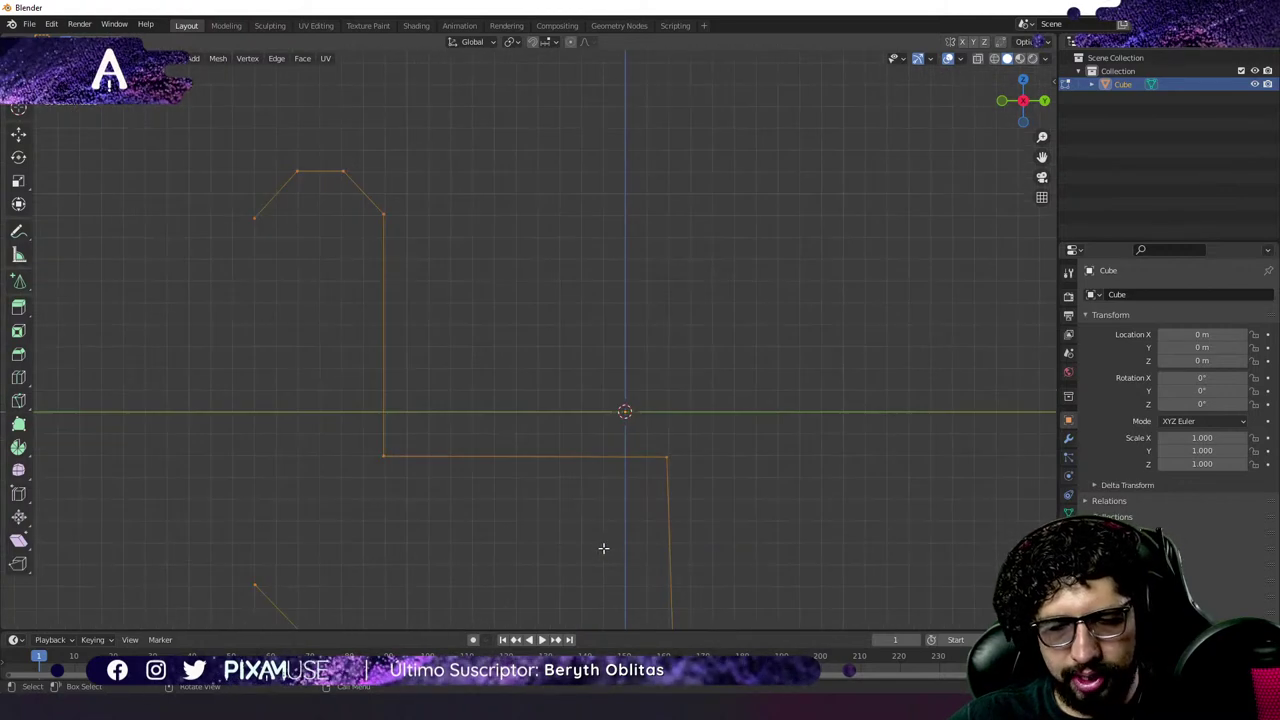
pyautogui.keyDown('shift'); pyautogui.moveTo(603, 546); pyautogui.dragTo(597, 379, button='middle'); pyautogui.keyUp('shift')
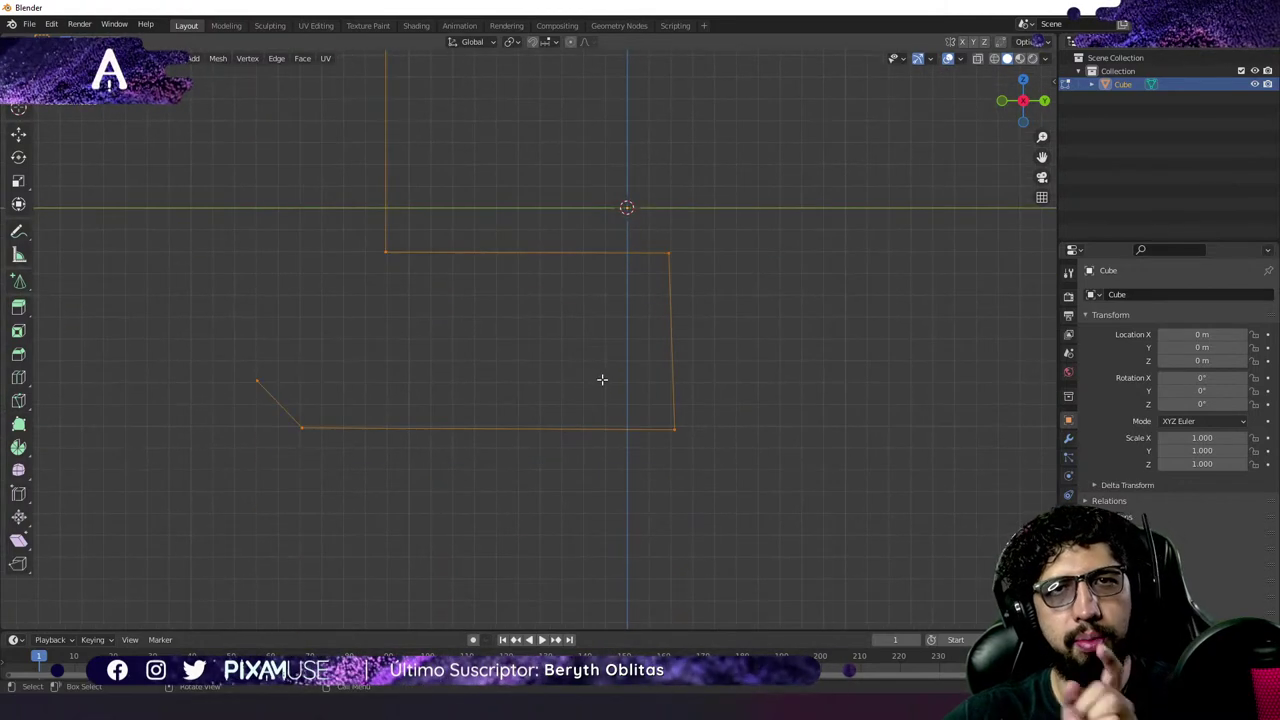
pyautogui.scroll(4, 690, 450)
pyautogui.keyDown('shift'); pyautogui.moveTo(820, 514); pyautogui.dragTo(806, 479, button='middle'); pyautogui.keyUp('shift')
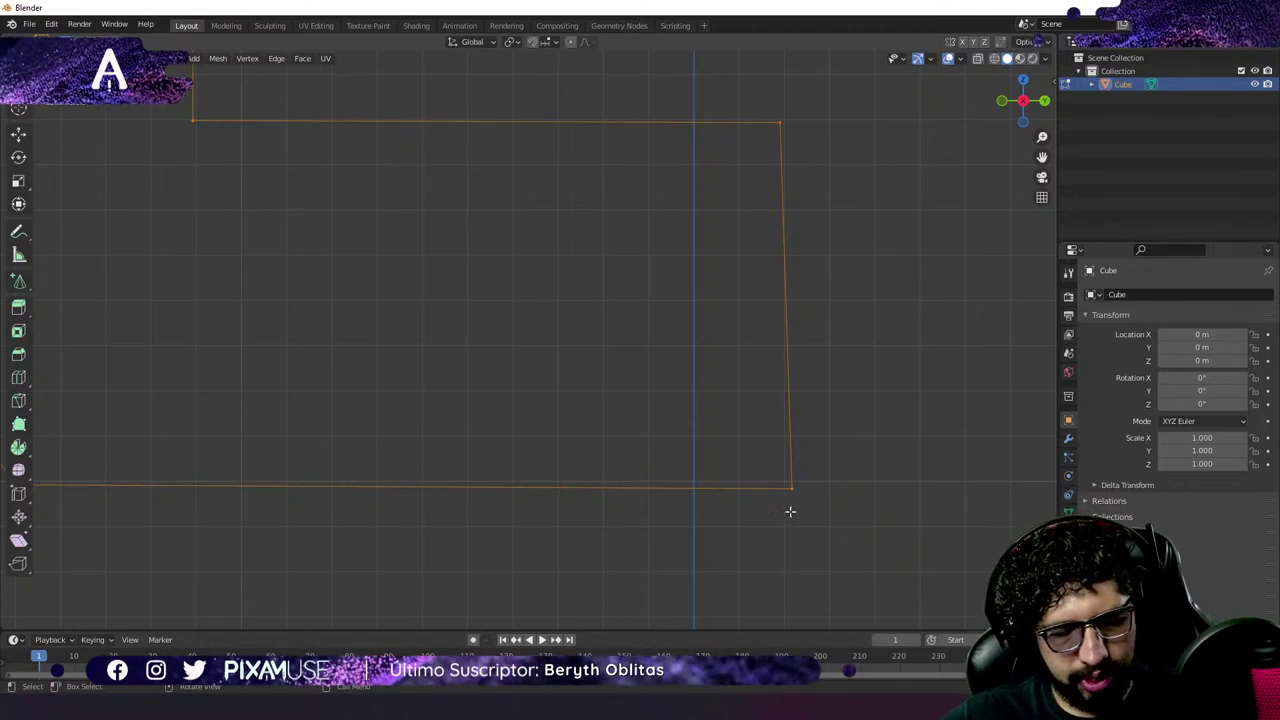
# Snap the selected outline vertices to the grid with Selection to Grid.
pyautogui.hotkey('shift', 's')
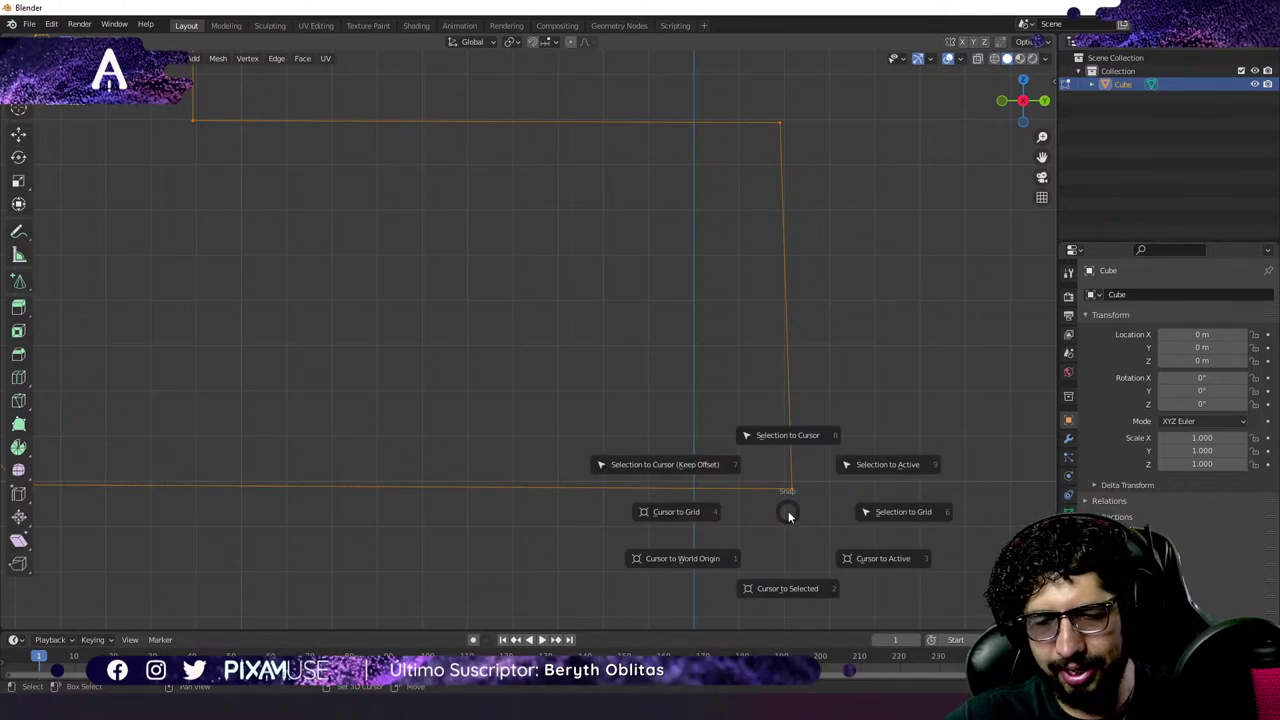
pyautogui.click(788, 513)
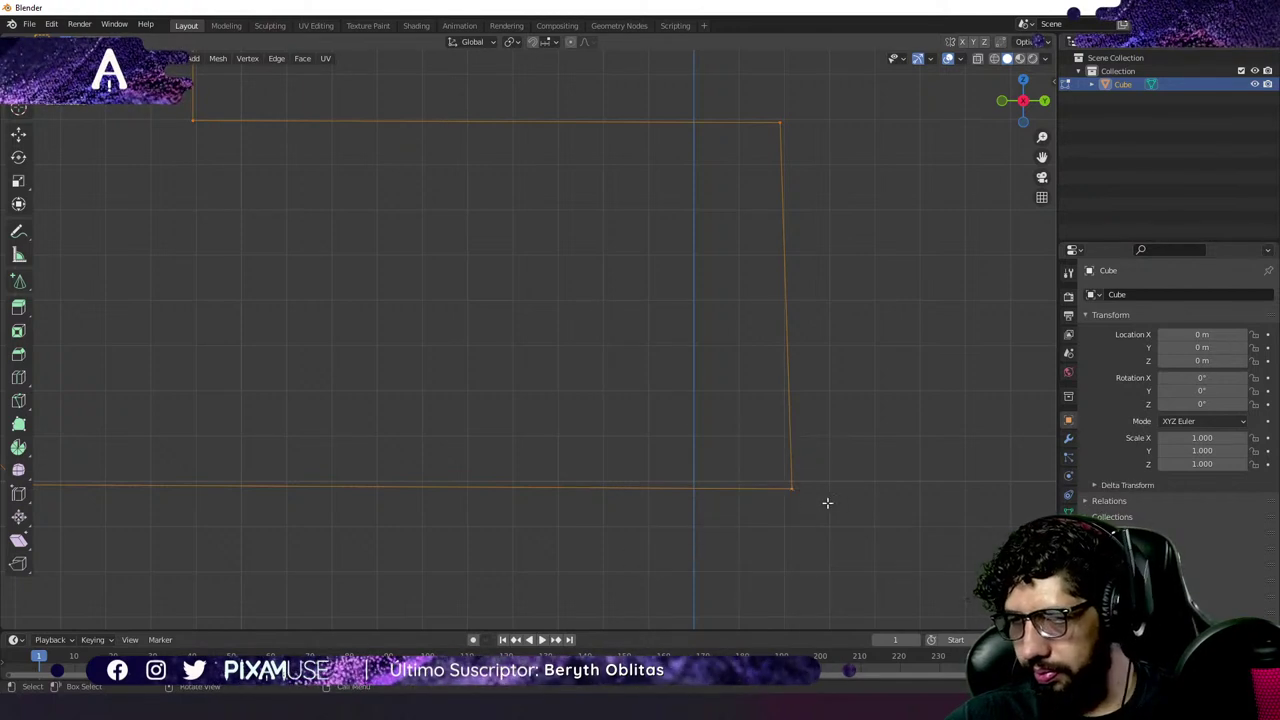
pyautogui.hotkey('shift', 's')
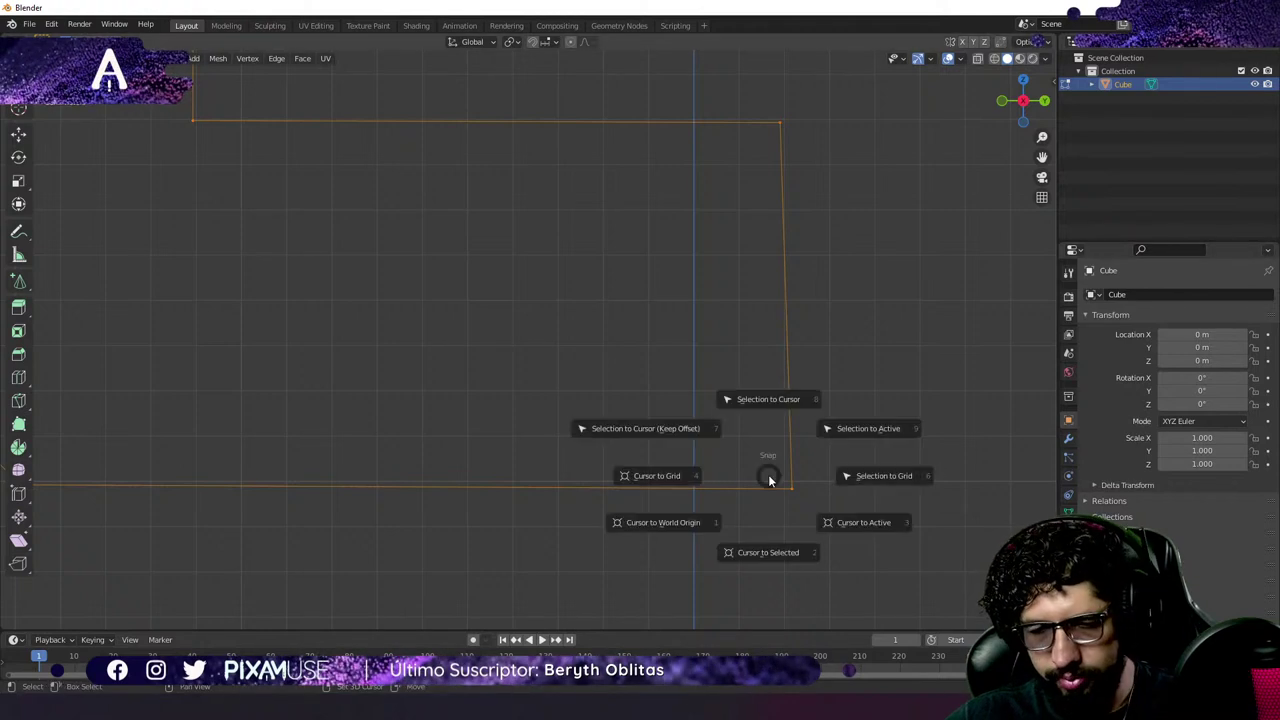
pyautogui.click(767, 473)
pyautogui.hotkey('shift', 's')
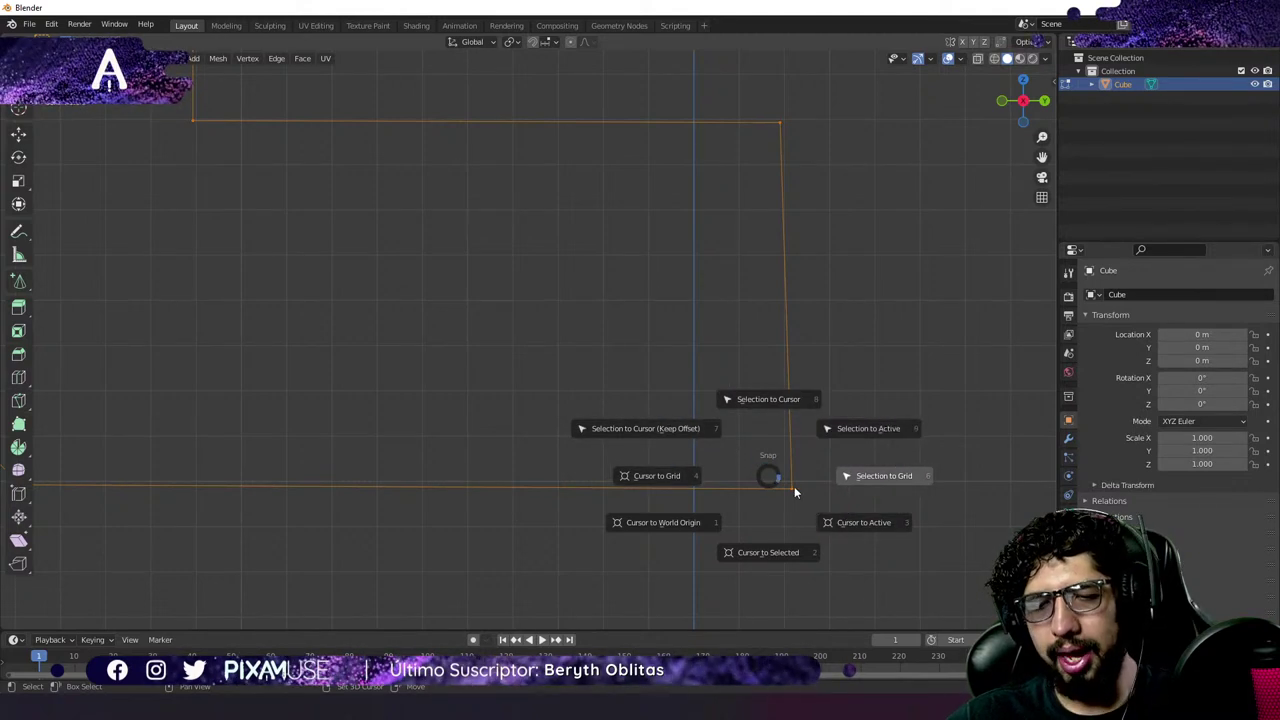
pyautogui.click(892, 479)
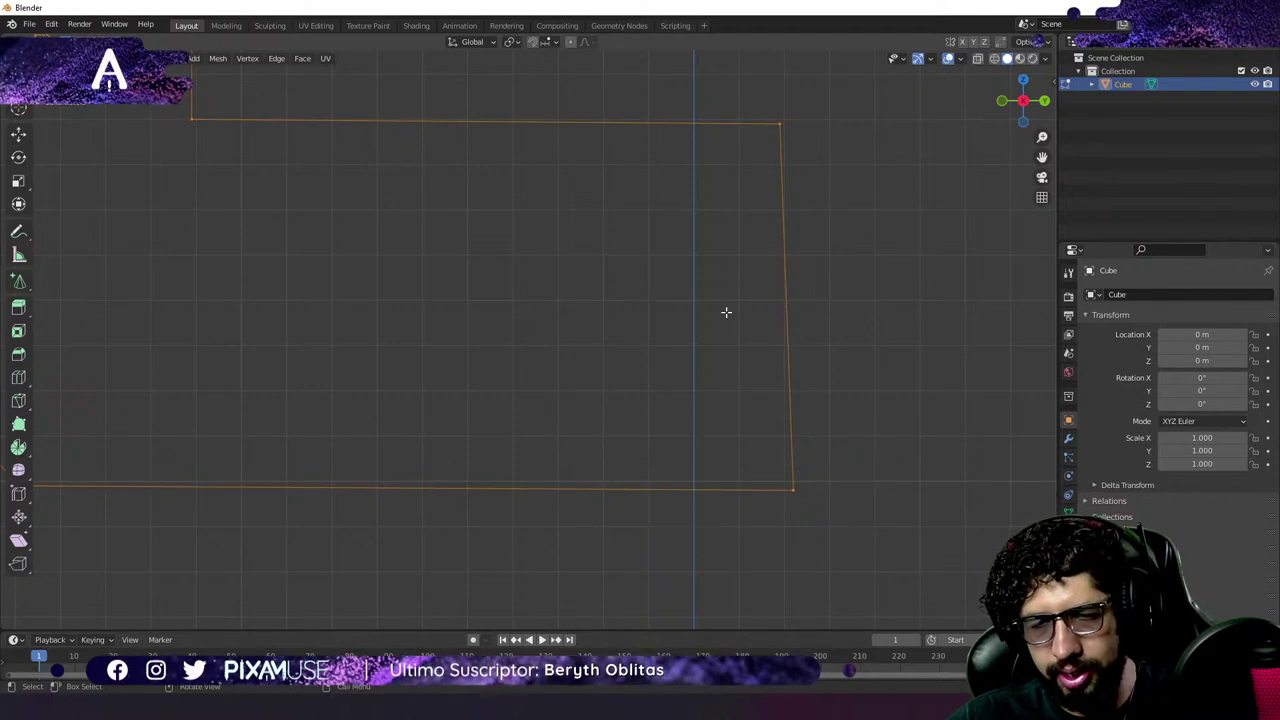
# Reapply Selection to Grid, then zoom and pan around the outline to check its corners.
pyautogui.scroll(-4, 718, 300)
pyautogui.keyDown('shift'); pyautogui.moveTo(520, 287); pyautogui.dragTo(686, 410, button='middle'); pyautogui.keyUp('shift')
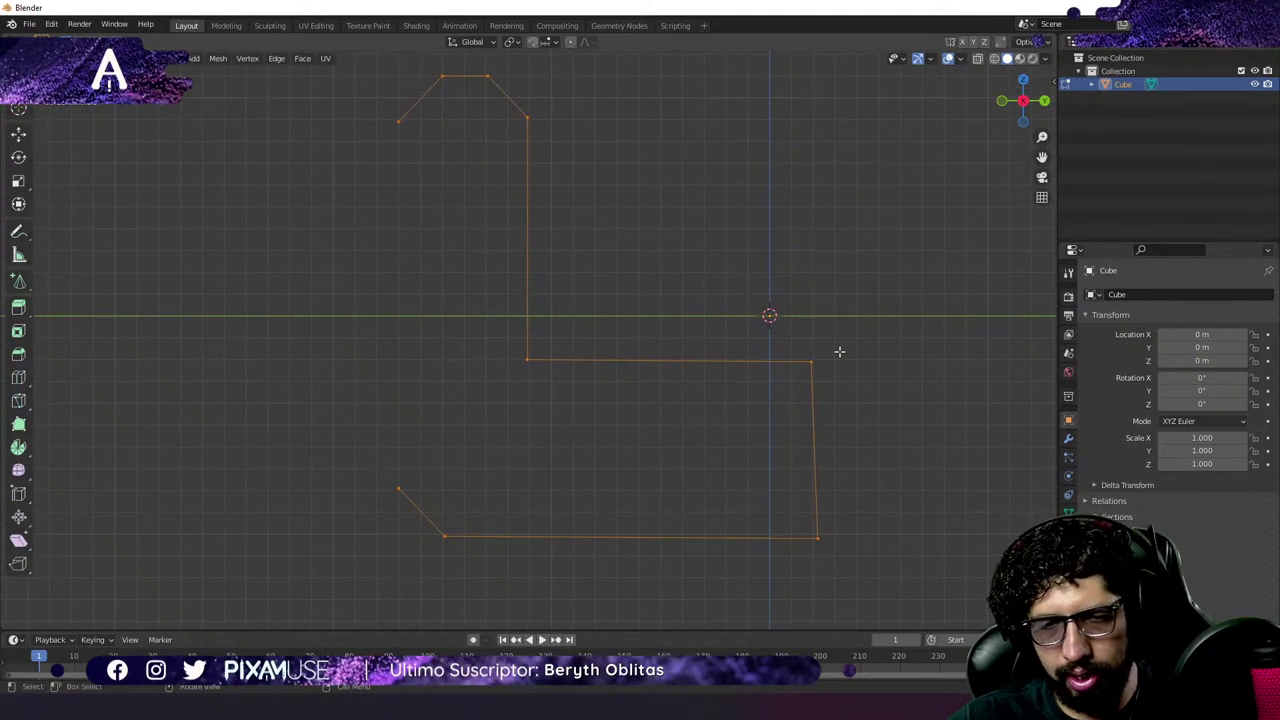
pyautogui.hotkey('shift', 's')
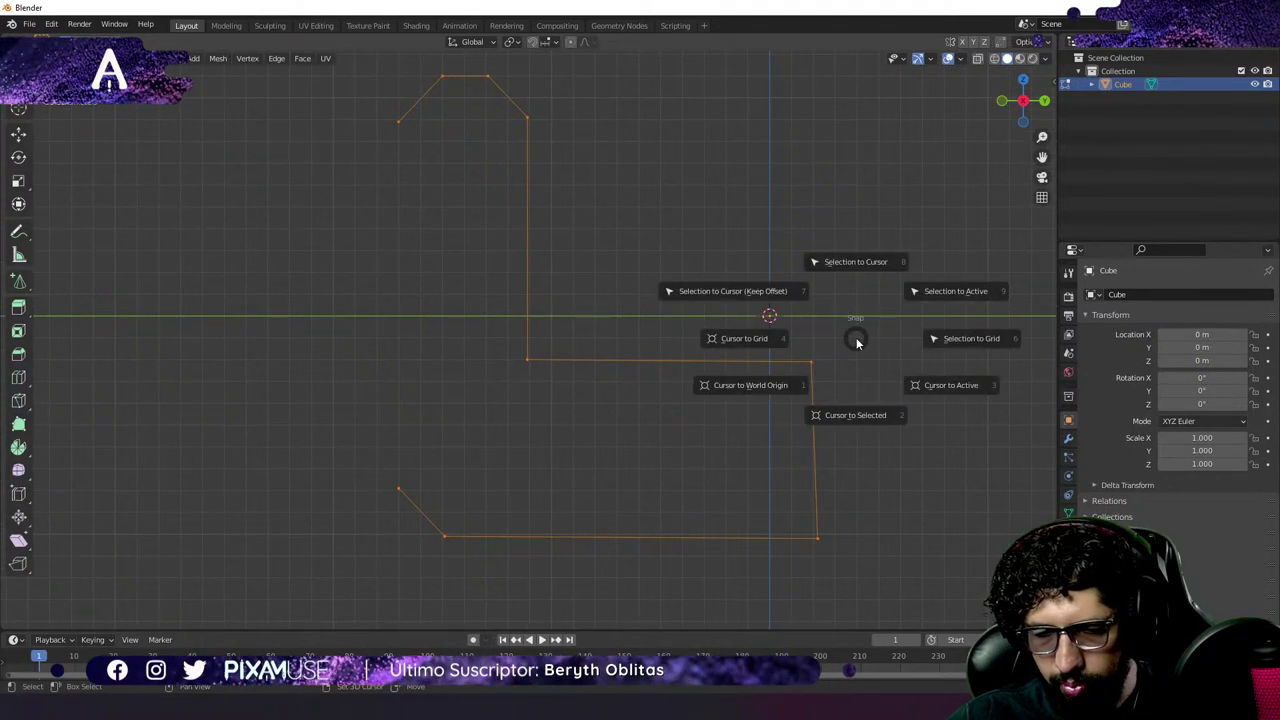
pyautogui.click(952, 337)
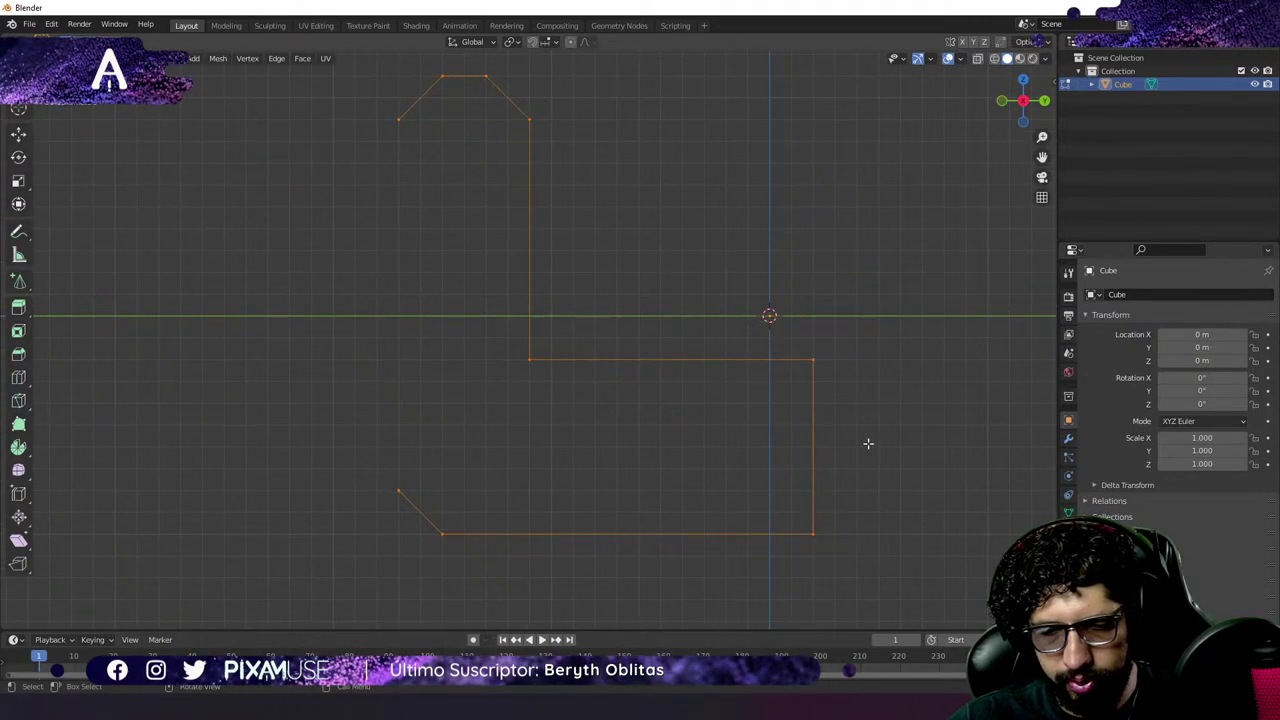
pyautogui.scroll(-1, 880, 452)
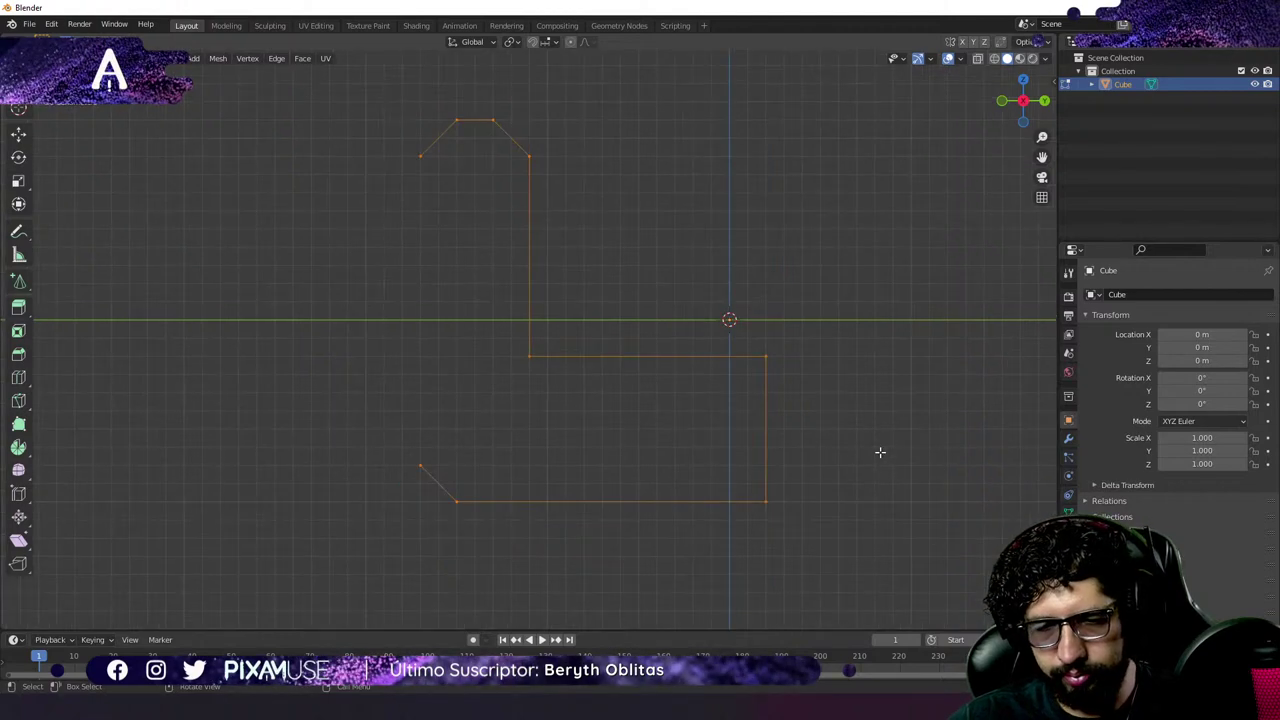
pyautogui.scroll(4, 880, 457)
pyautogui.keyDown('shift'); pyautogui.moveTo(880, 457); pyautogui.dragTo(543, 431, button='middle'); pyautogui.keyUp('shift')
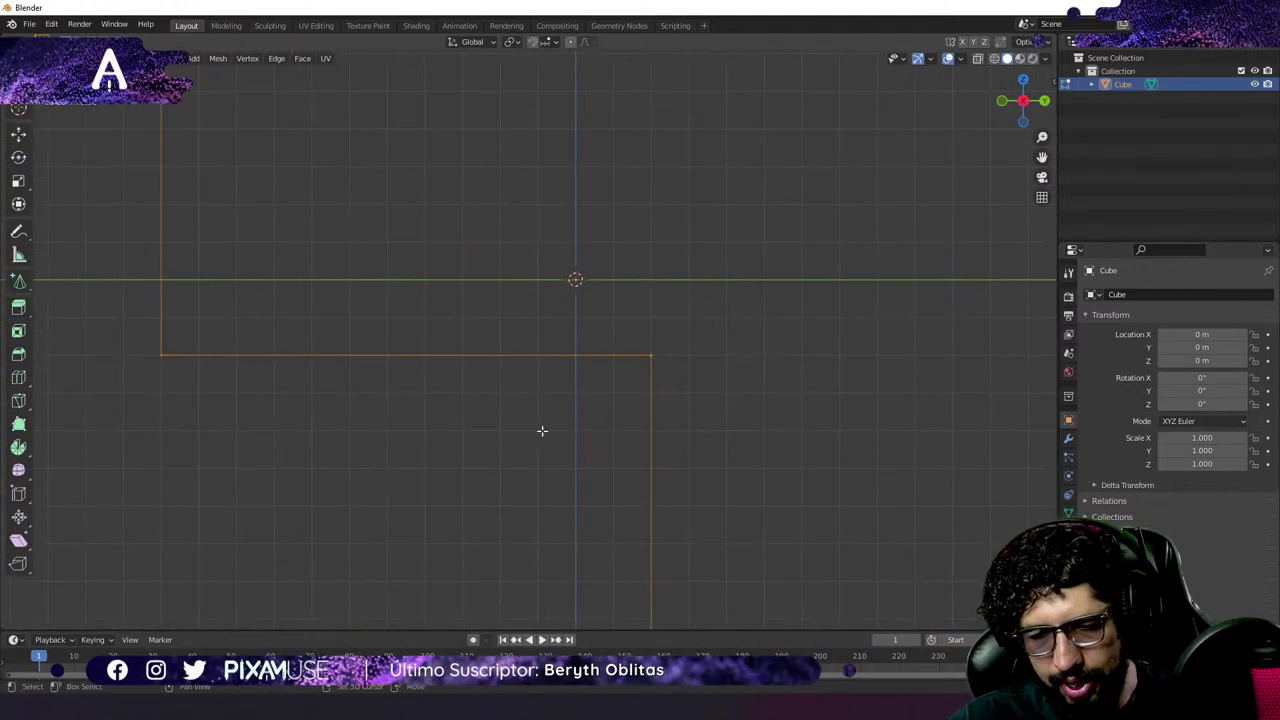
pyautogui.scroll(5, 713, 358)
pyautogui.scroll(3, 713, 358)
pyautogui.keyDown('shift'); pyautogui.moveTo(869, 409); pyautogui.dragTo(675, 408, button='middle'); pyautogui.keyUp('shift')
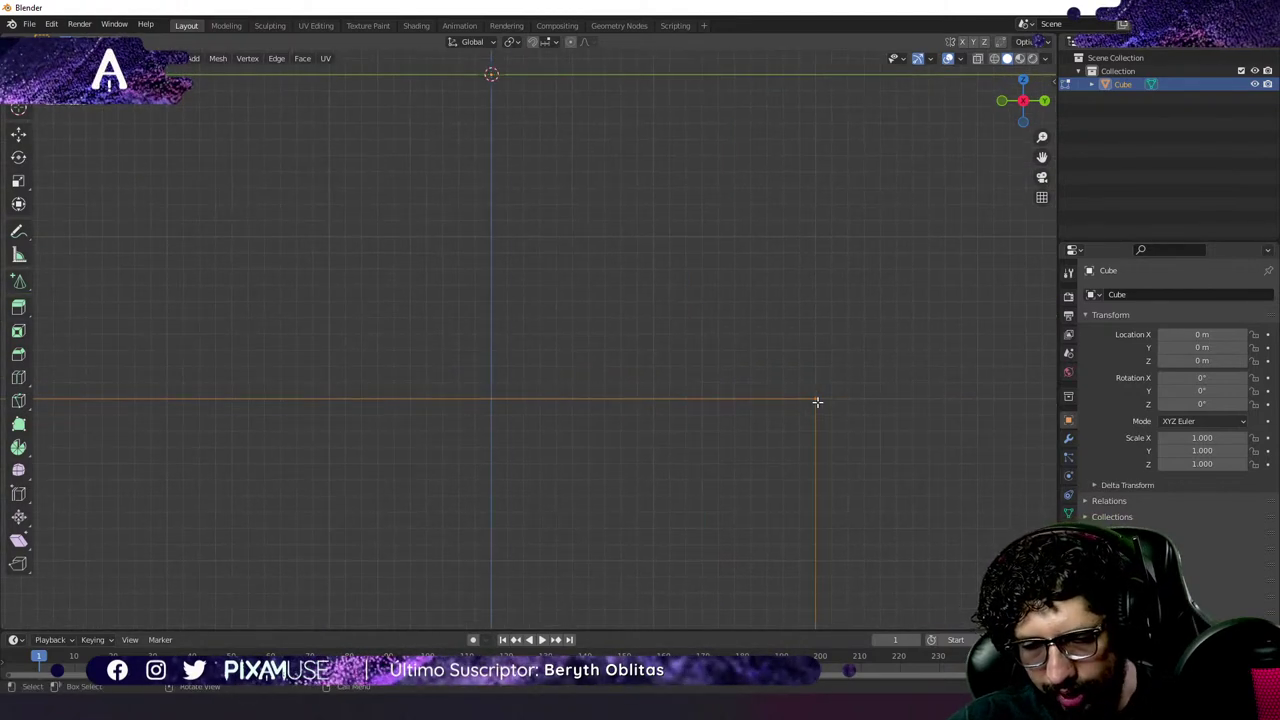
pyautogui.scroll(-5, 817, 401)
pyautogui.keyDown('shift'); pyautogui.moveTo(551, 443); pyautogui.dragTo(649, 486, button='middle'); pyautogui.keyUp('shift')
pyautogui.scroll(3, 649, 486)
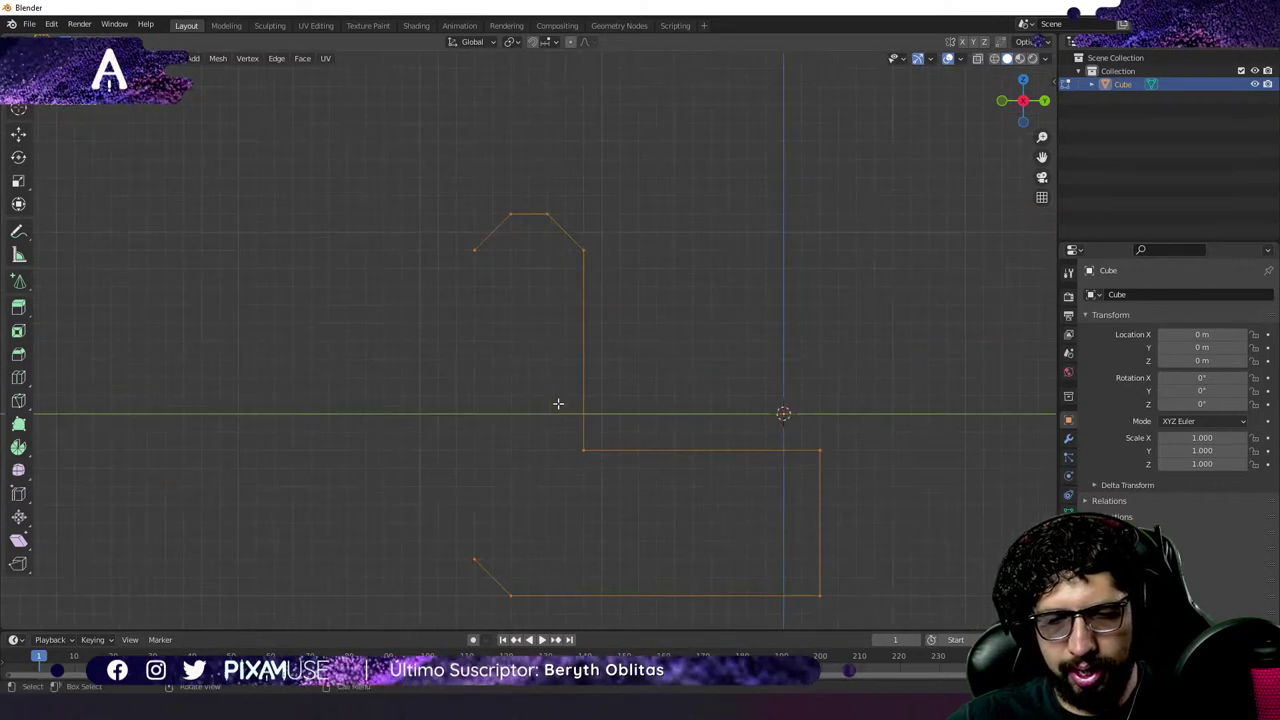
pyautogui.keyDown('shift'); pyautogui.moveTo(666, 406); pyautogui.dragTo(652, 386, button='middle'); pyautogui.keyUp('shift')
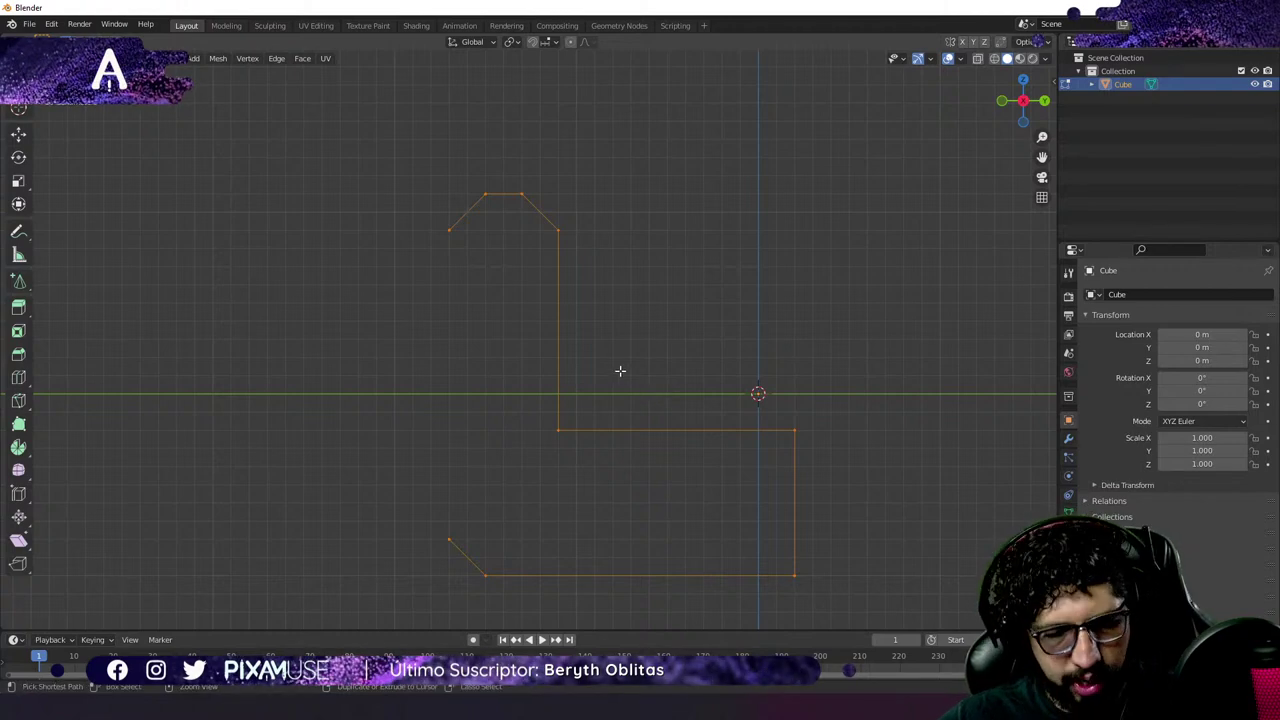
# Save as 01Modelado3D_Modelado3DBlender_Stream.blend by appending _Stream to the existing file name.
pyautogui.hotkey('ctrl', 's')
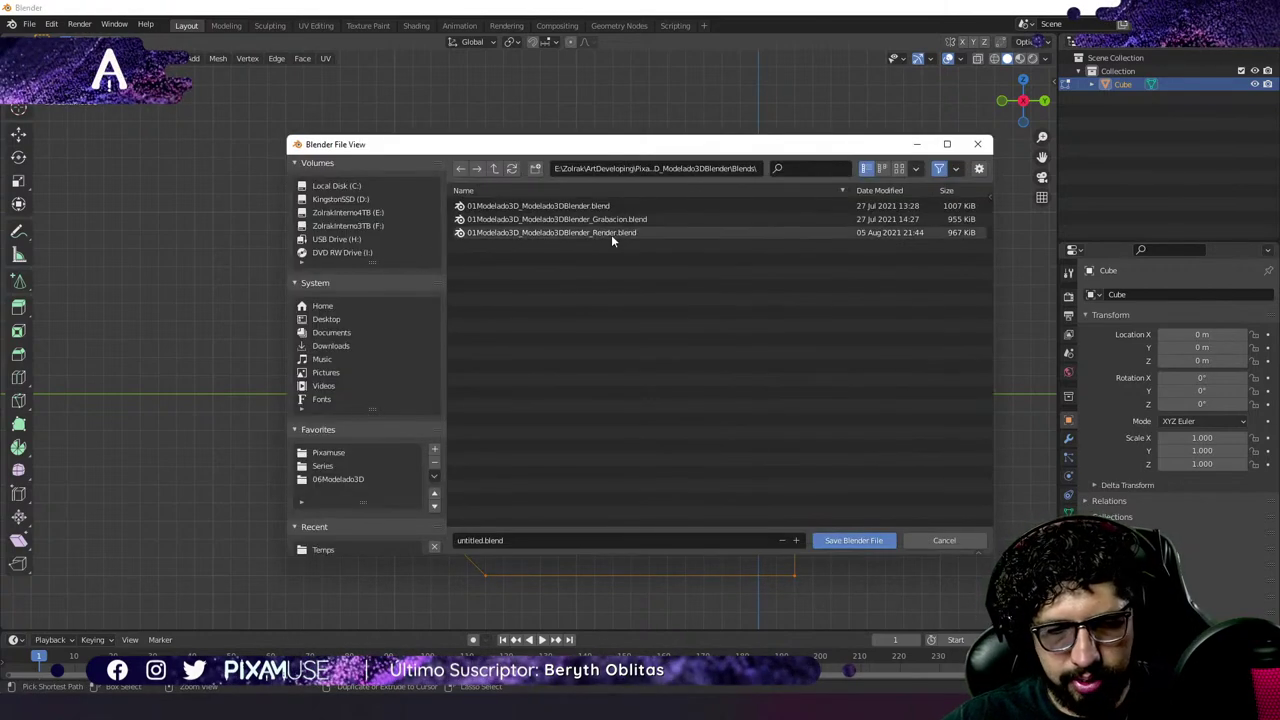
pyautogui.click(570, 206)
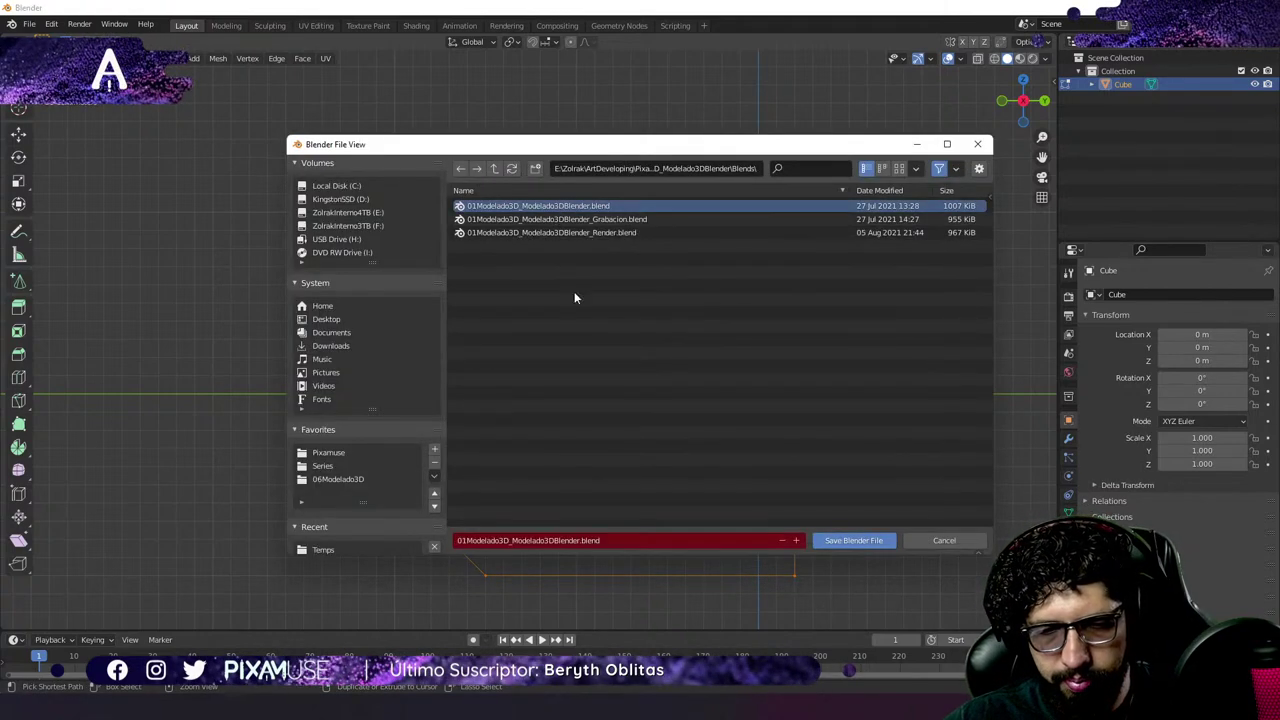
pyautogui.click(585, 541)
pyautogui.press('Right')
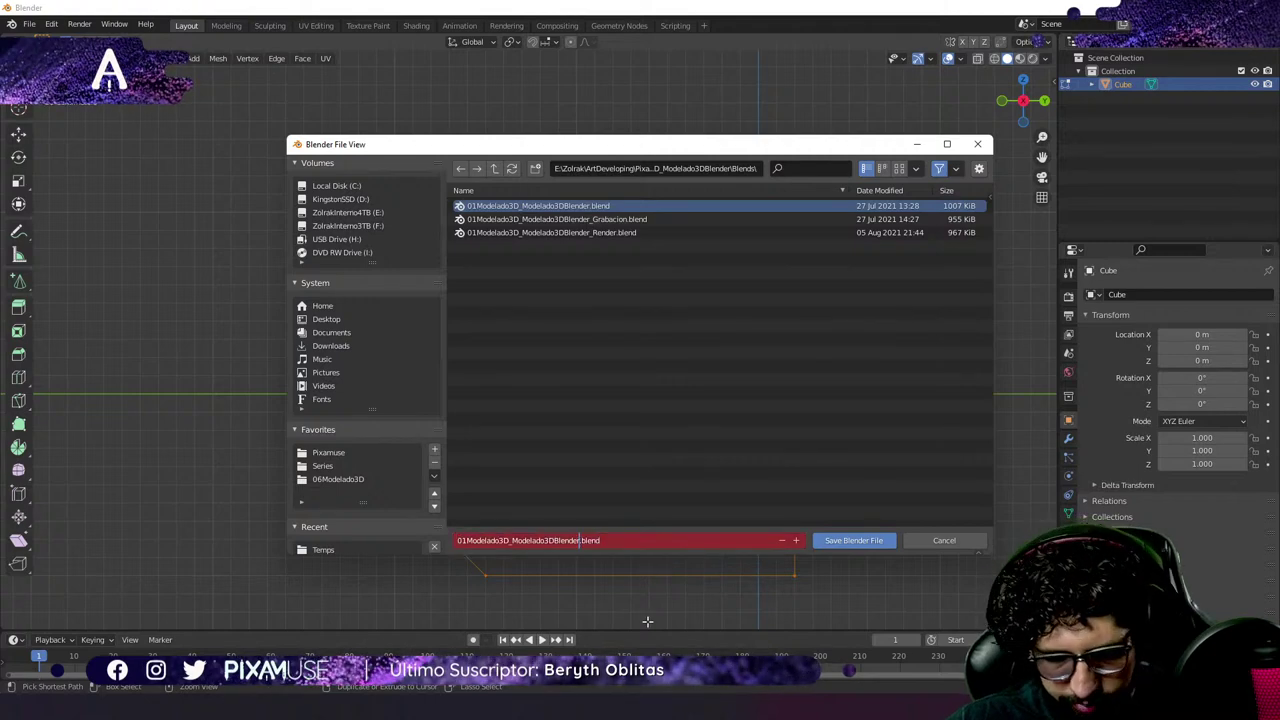
pyautogui.write('_Str')
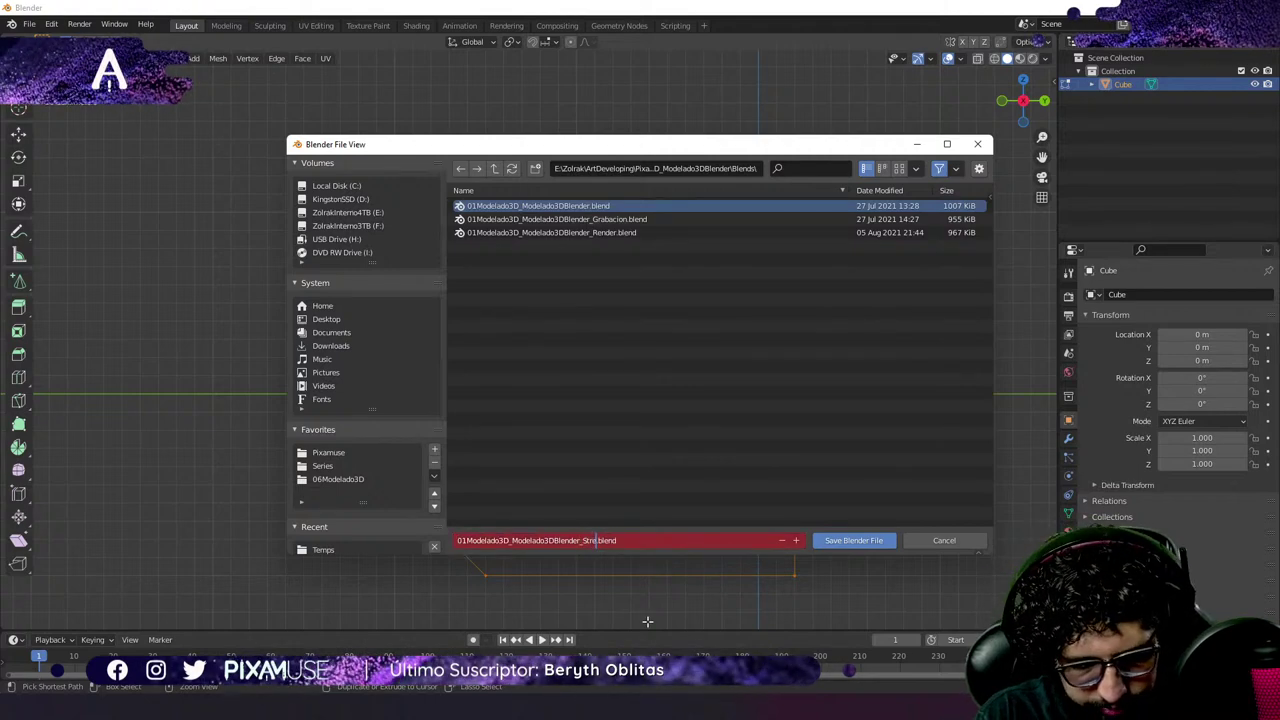
pyautogui.write('eam')
pyautogui.press('Return')
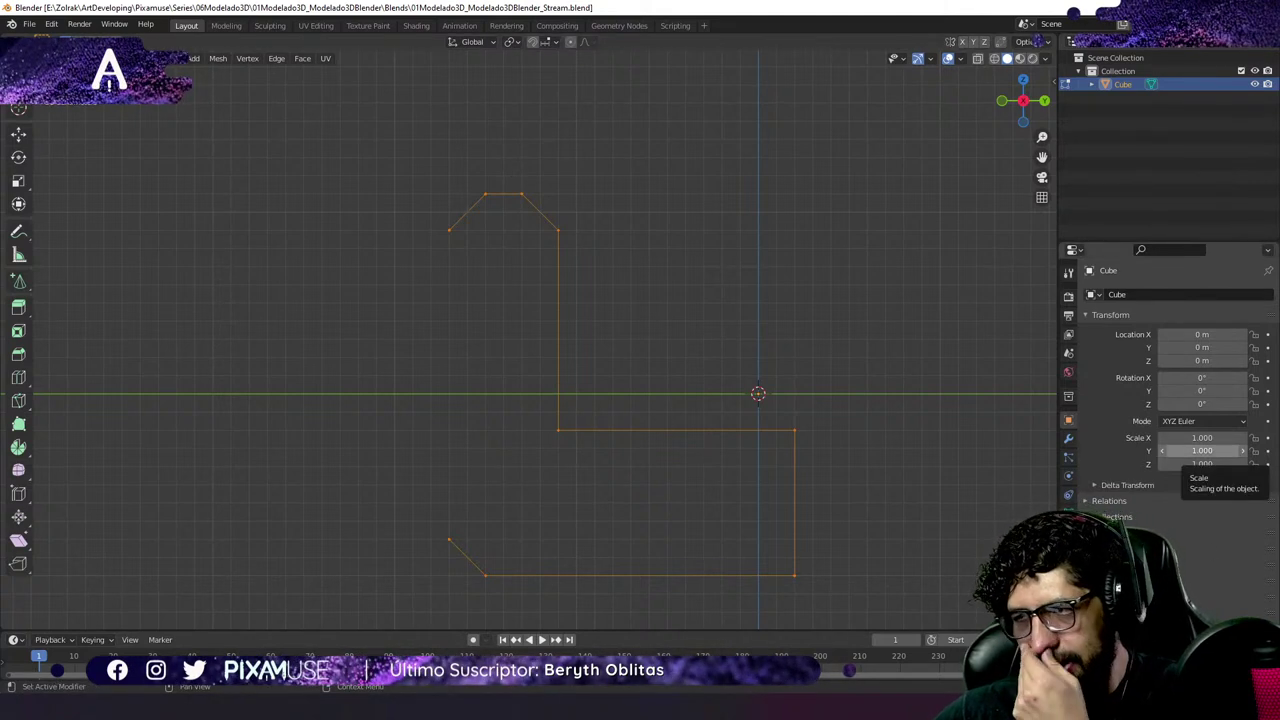
# Loop-select the full connected chair outline in a perspective view and begin extruding its edges.
pyautogui.moveTo(709, 434); pyautogui.dragTo(632, 454, button='middle')
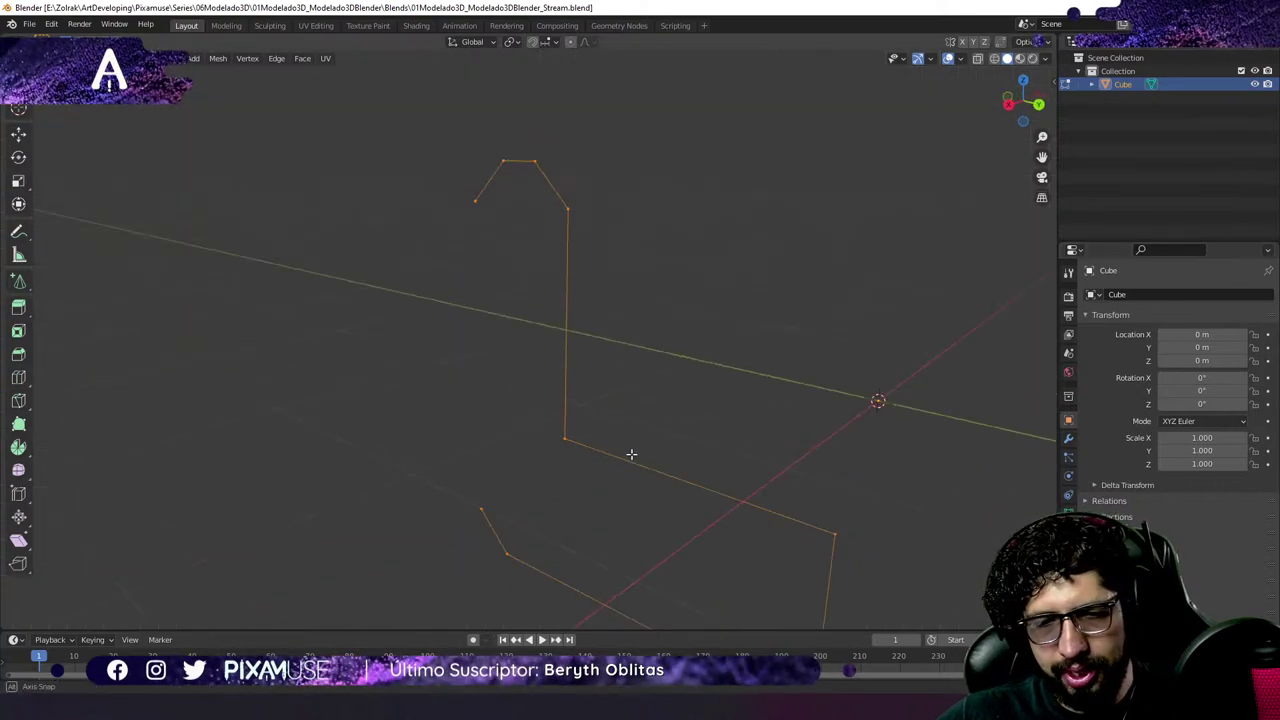
pyautogui.click(574, 209)
pyautogui.moveTo(580, 209); pyautogui.dragTo(583, 329, button='middle')
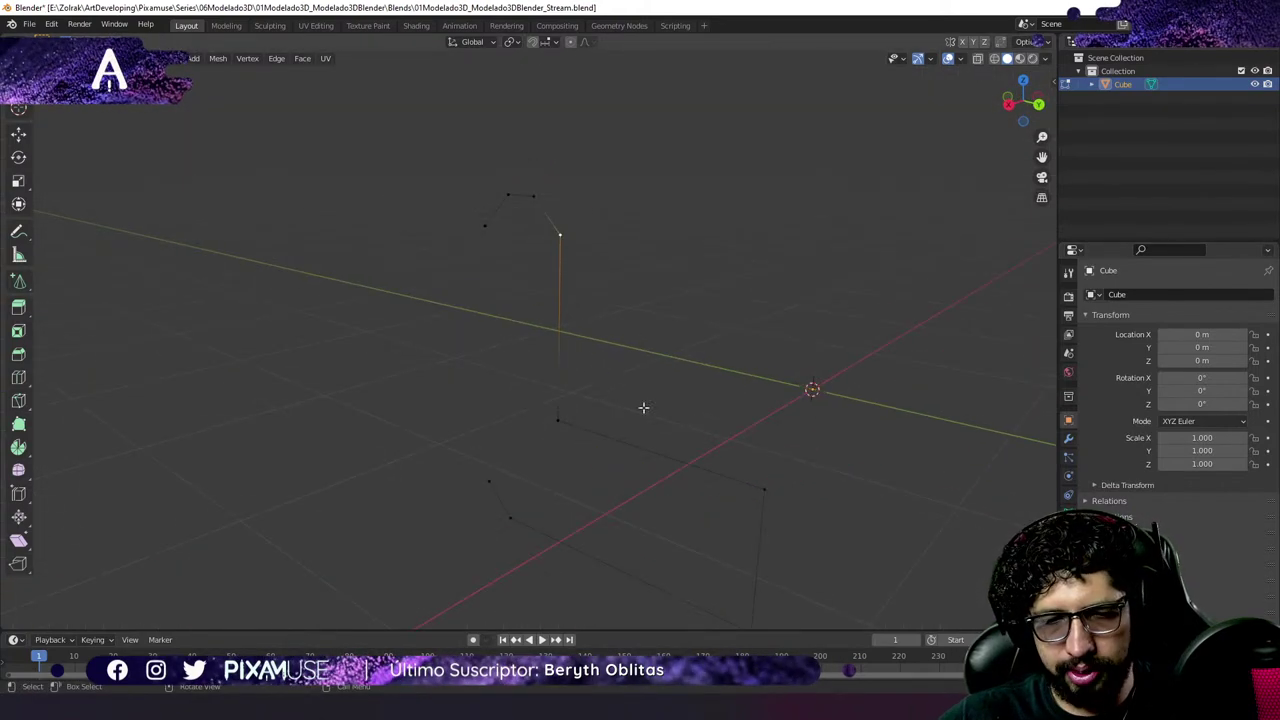
pyautogui.moveTo(643, 407); pyautogui.dragTo(651, 380, button='middle')
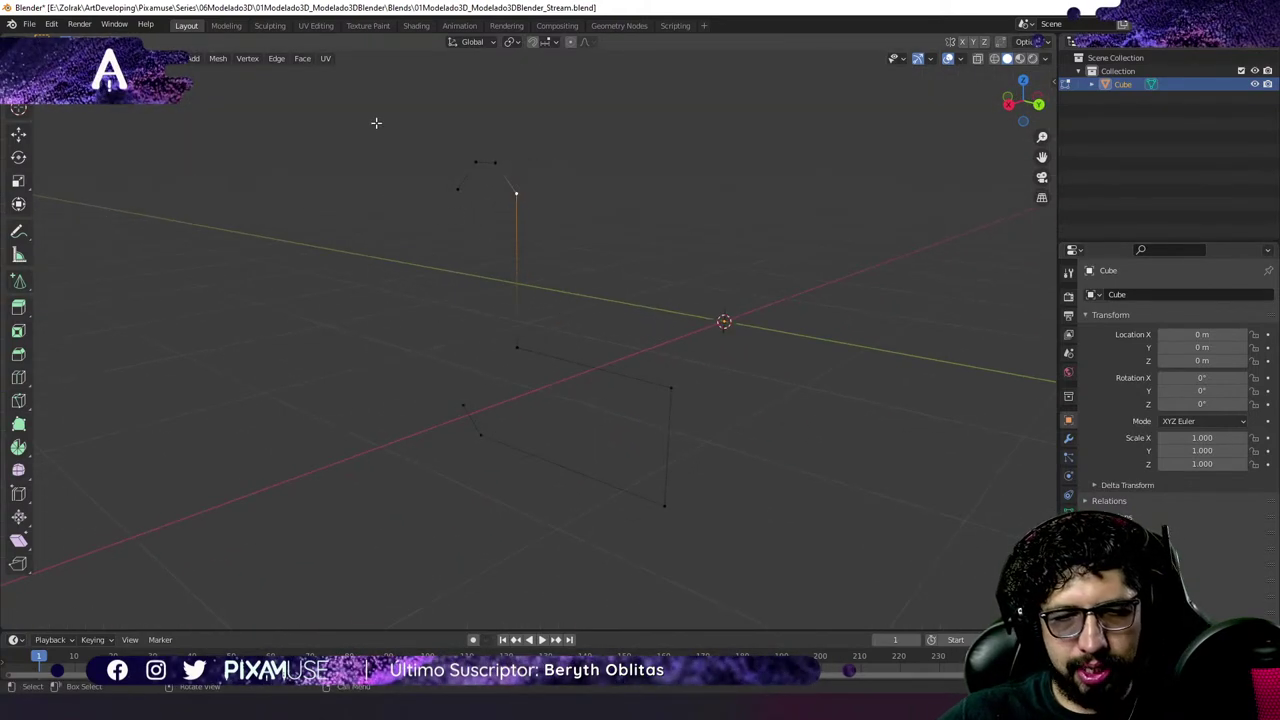
pyautogui.moveTo(376, 122); pyautogui.dragTo(848, 588)
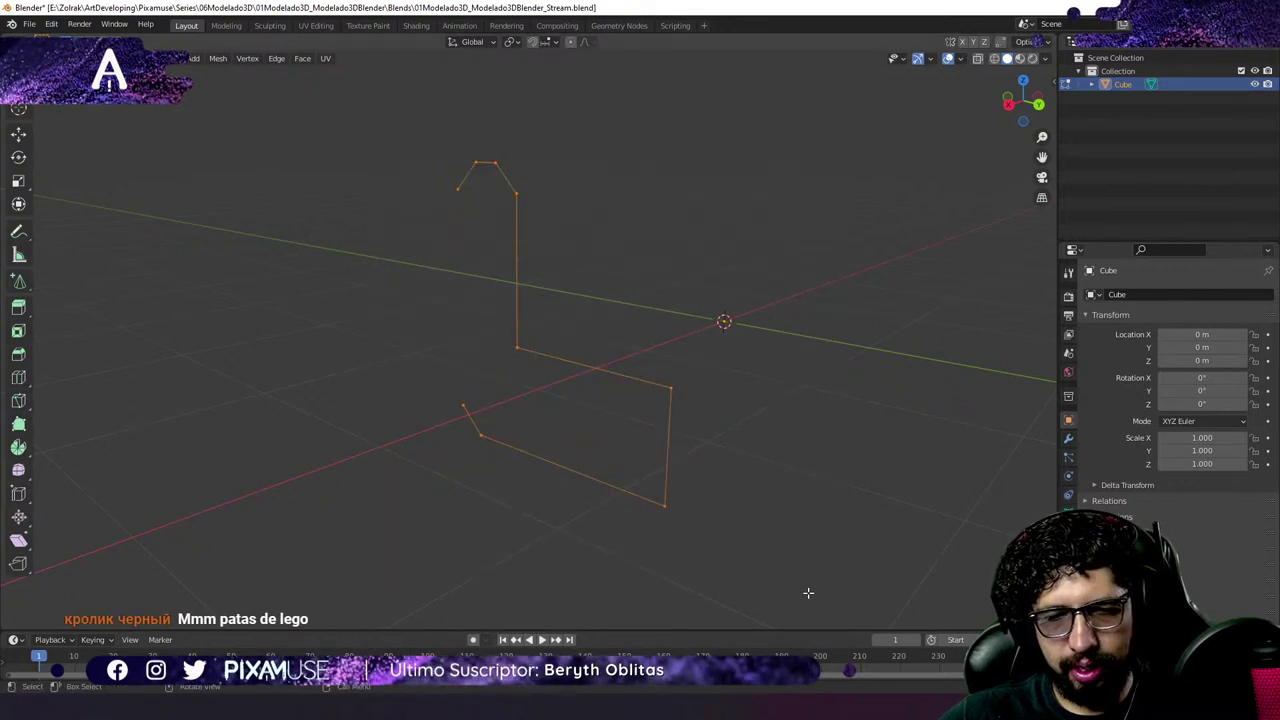
pyautogui.click(518, 348)
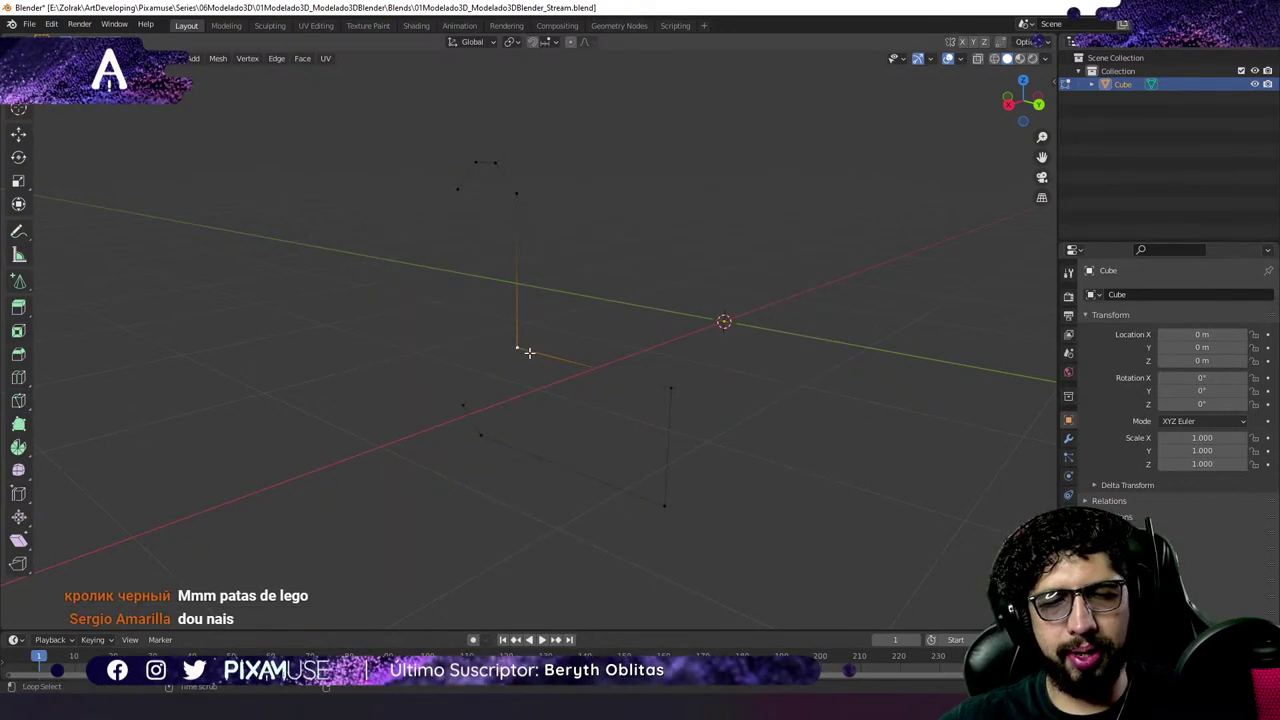
pyautogui.keyDown('alt'); pyautogui.click(527, 352); pyautogui.keyUp('alt')
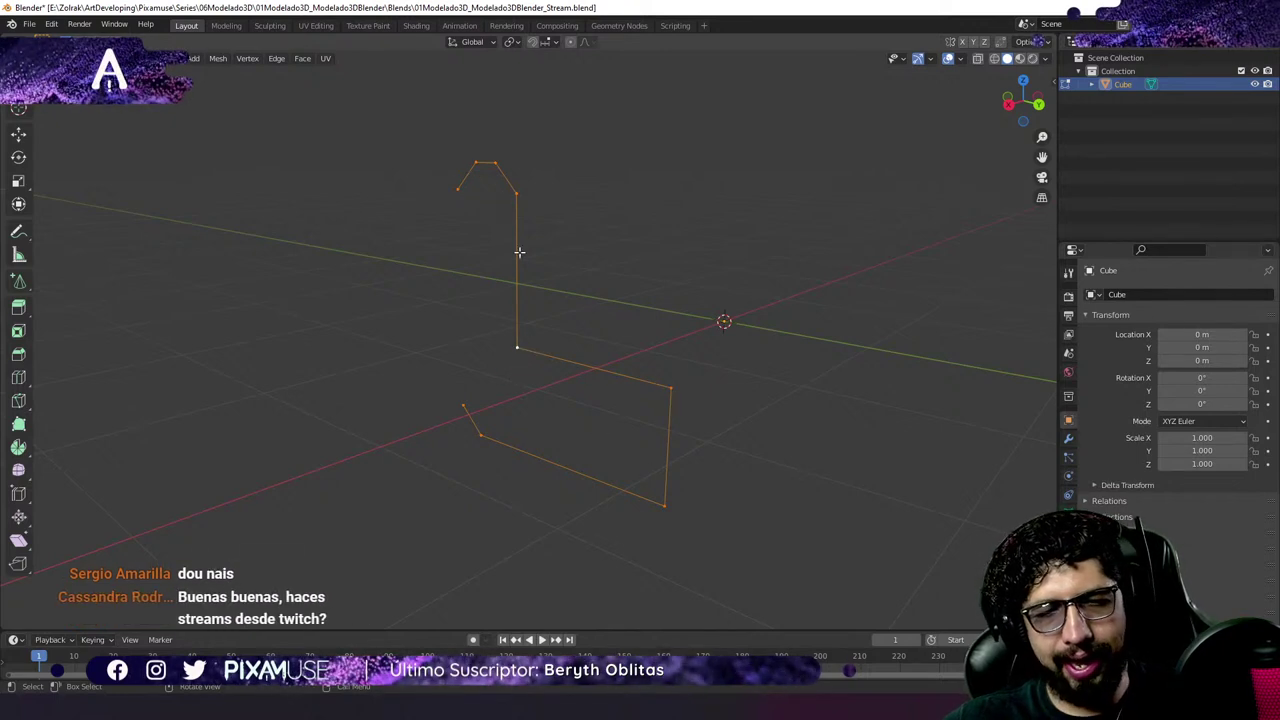
pyautogui.moveTo(655, 433); pyautogui.dragTo(716, 376, button='middle')
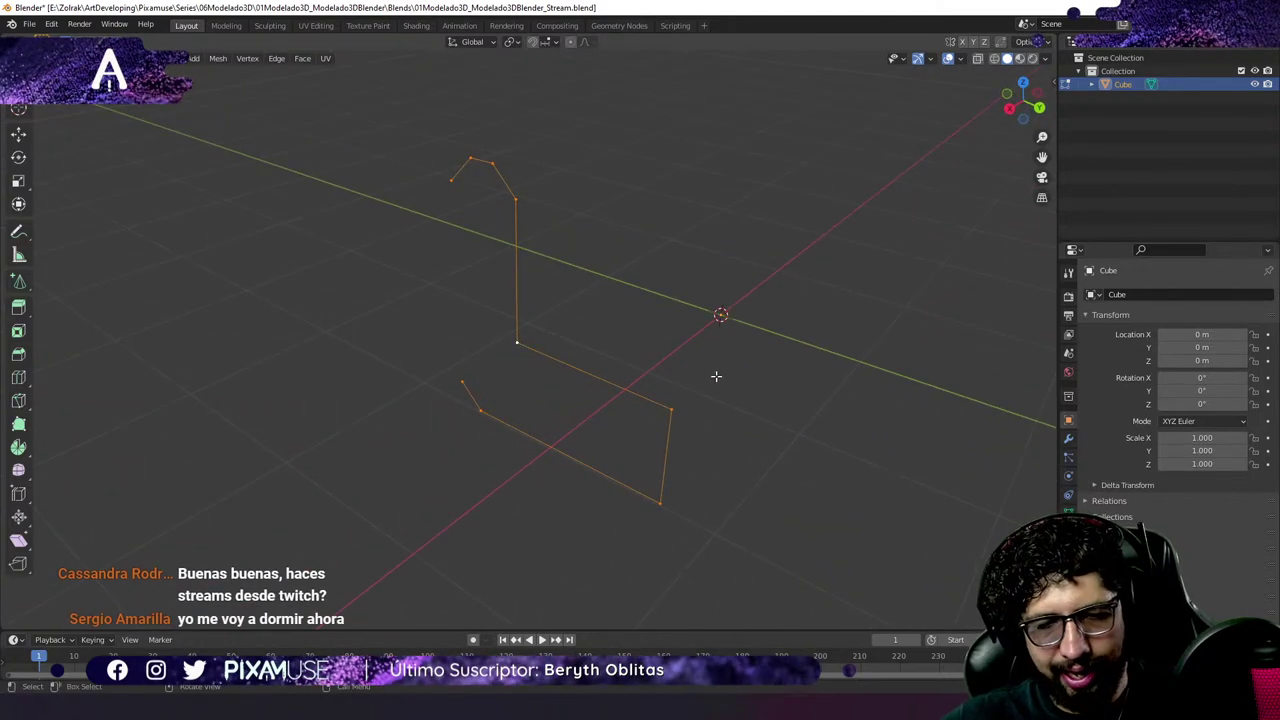
pyautogui.press('e')
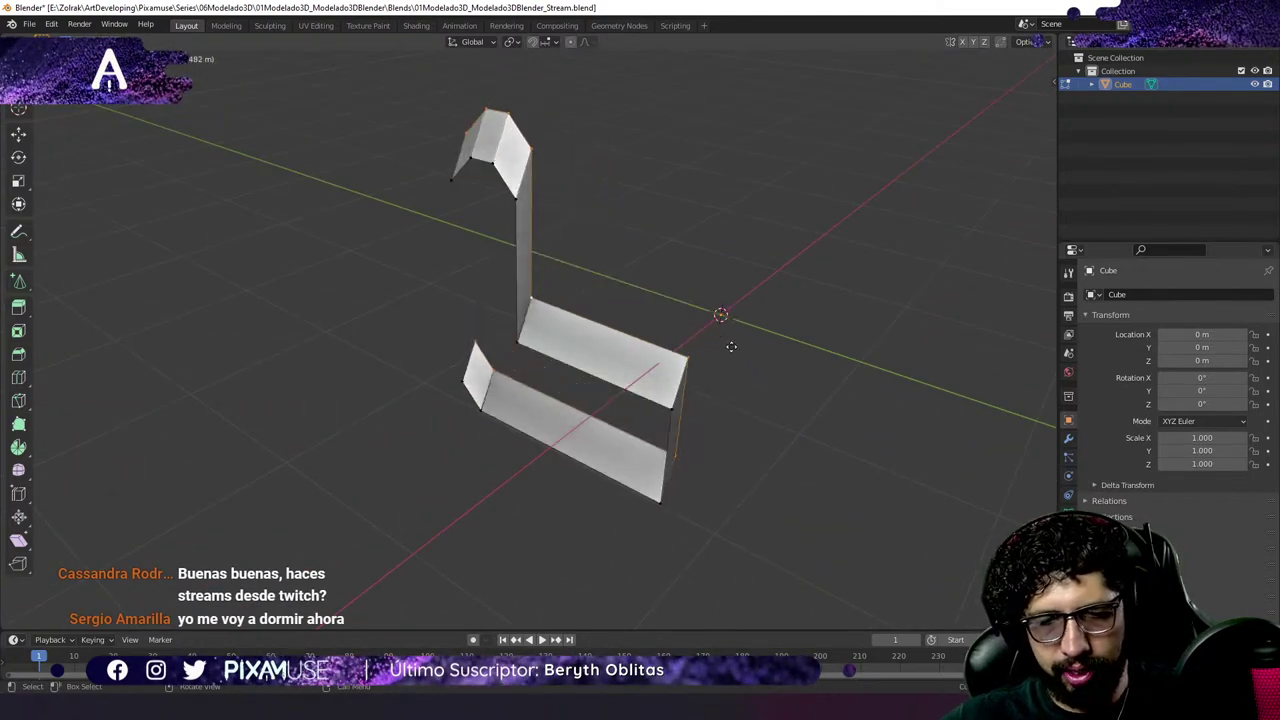
# Extrude the outline 2 m along X into a folded chair sheet and orbit to inspect it.
pyautogui.click(788, 316)
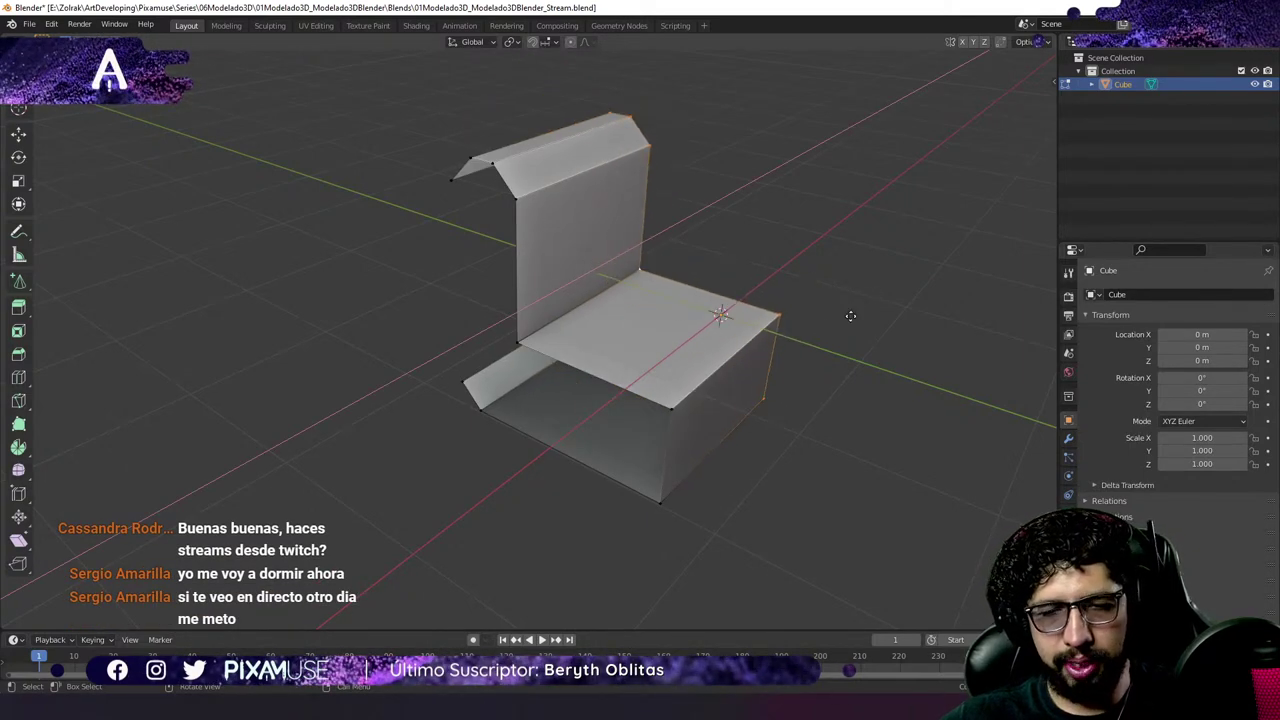
pyautogui.hotkey('ctrl', 'z')
pyautogui.hotkey('ctrl', 'z')
pyautogui.hotkey('ctrl', 'z')
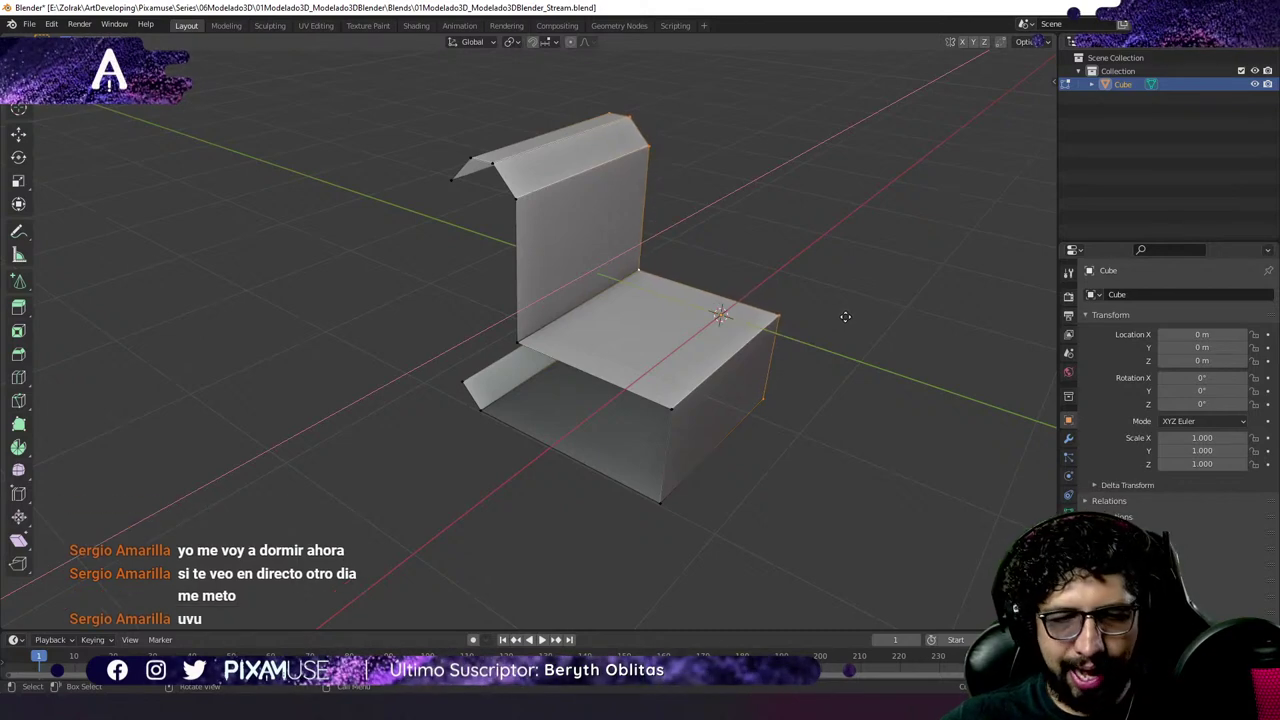
pyautogui.hotkey('ctrl', 'z')
pyautogui.hotkey('ctrl', 'z')
pyautogui.hotkey('ctrl', 'z')
pyautogui.hotkey('ctrl', 'z')
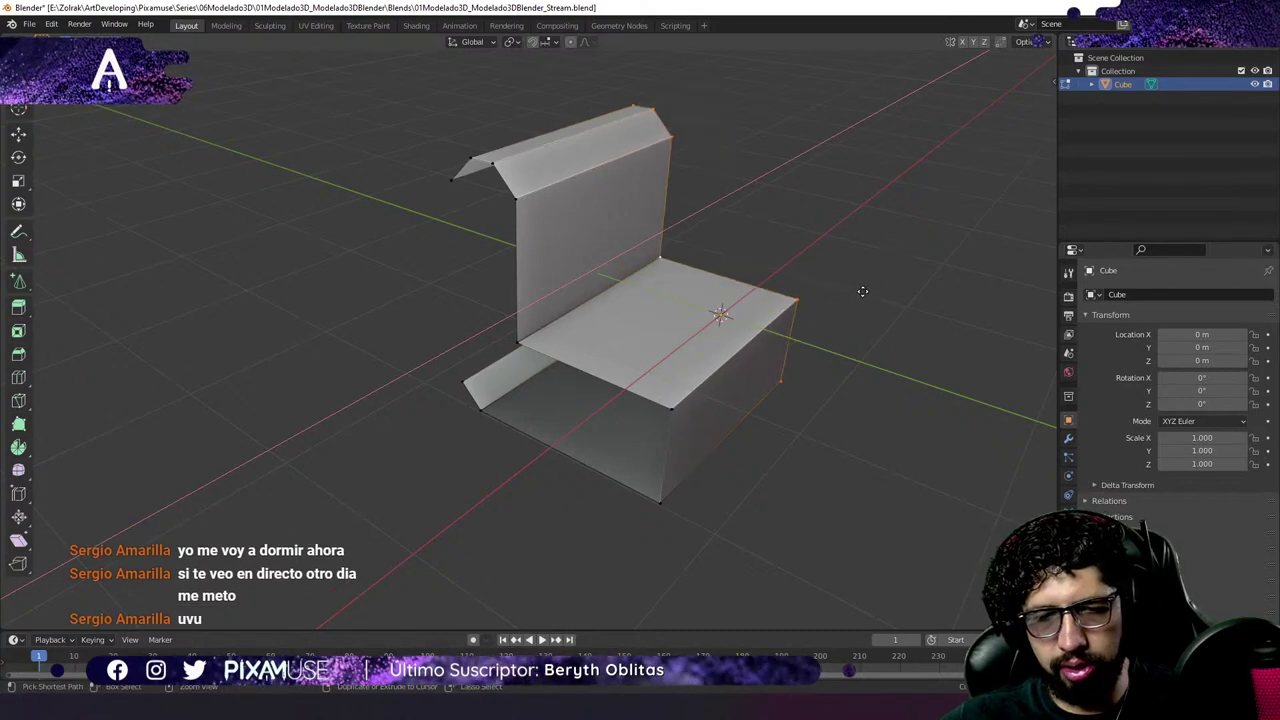
pyautogui.hotkey('ctrl', 'shift', 'z')
pyautogui.hotkey('ctrl', 'shift', 'z')
pyautogui.hotkey('ctrl', 'shift', 'z')
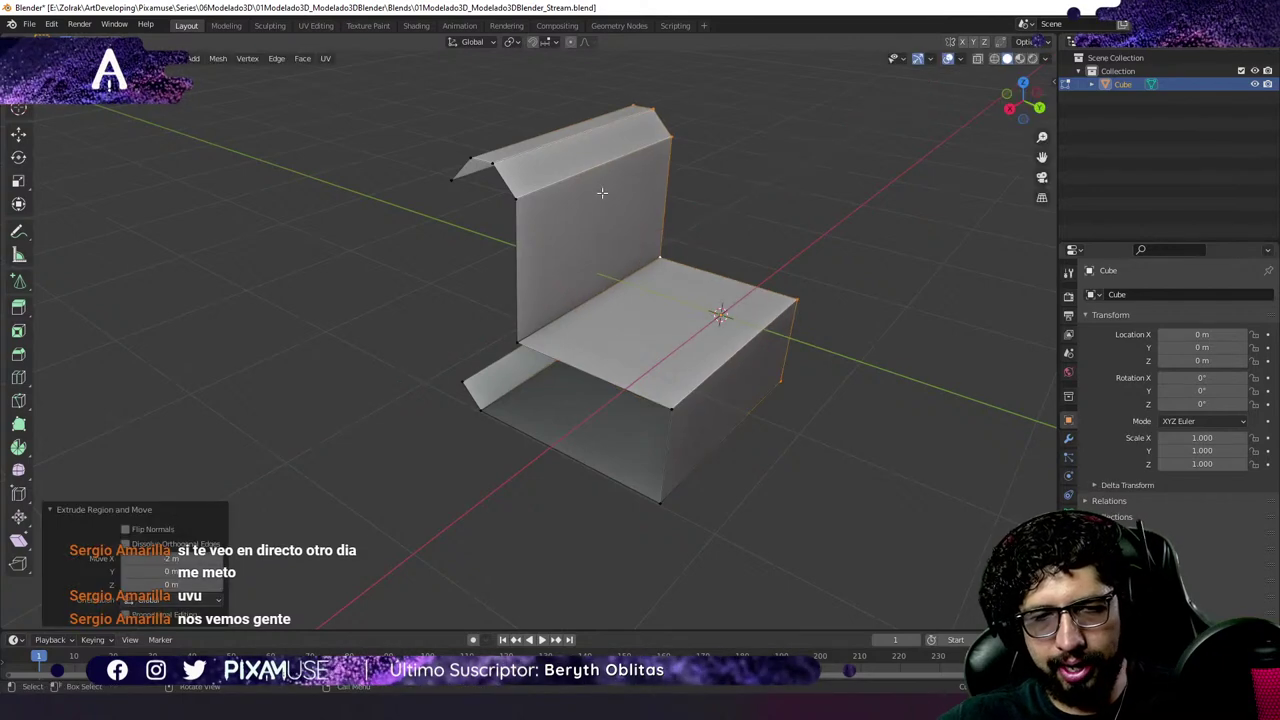
pyautogui.moveTo(600, 194); pyautogui.dragTo(628, 186, button='middle')
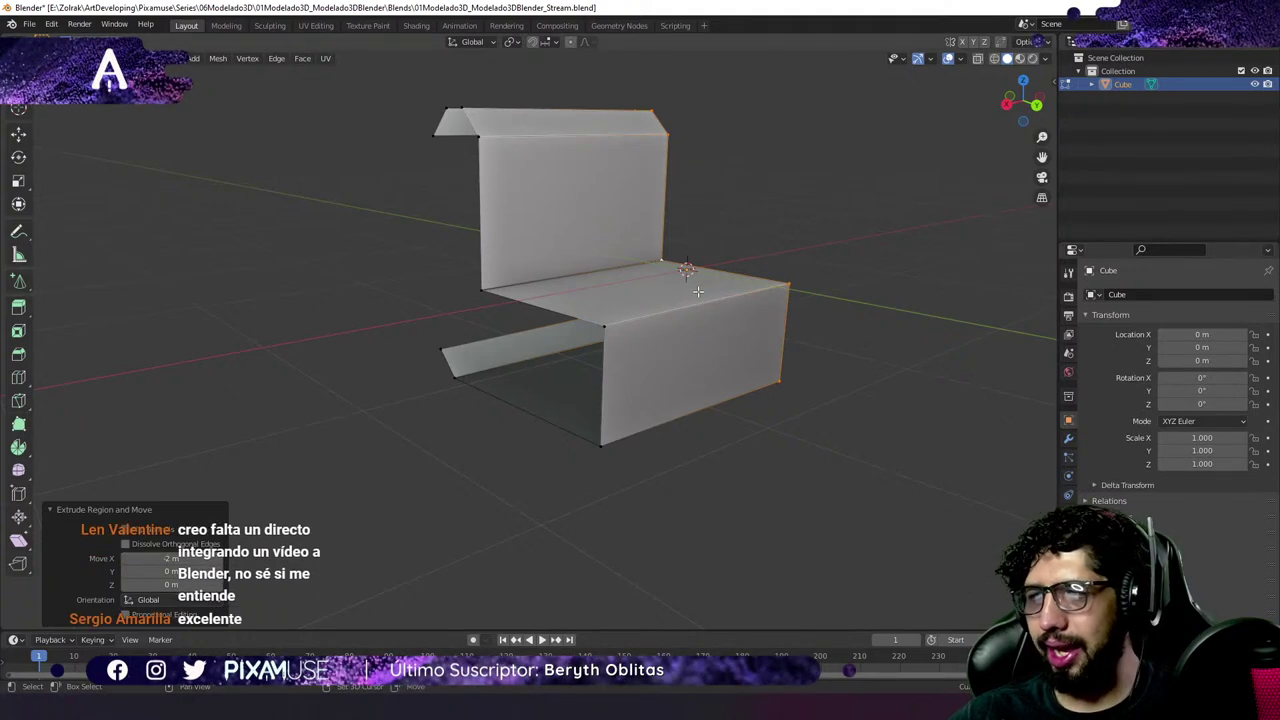
pyautogui.keyDown('shift'); pyautogui.moveTo(699, 292); pyautogui.dragTo(652, 285, button='middle'); pyautogui.keyUp('shift')
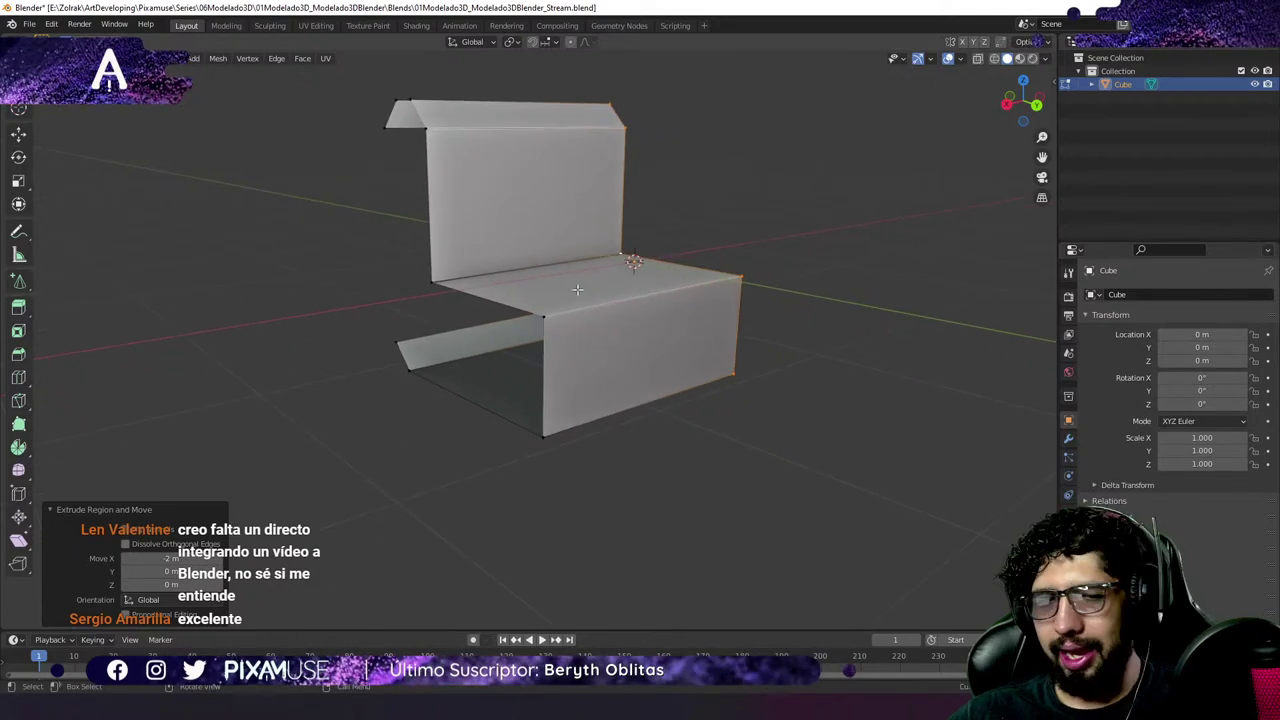
pyautogui.moveTo(540, 185); pyautogui.dragTo(516, 168, button='middle')
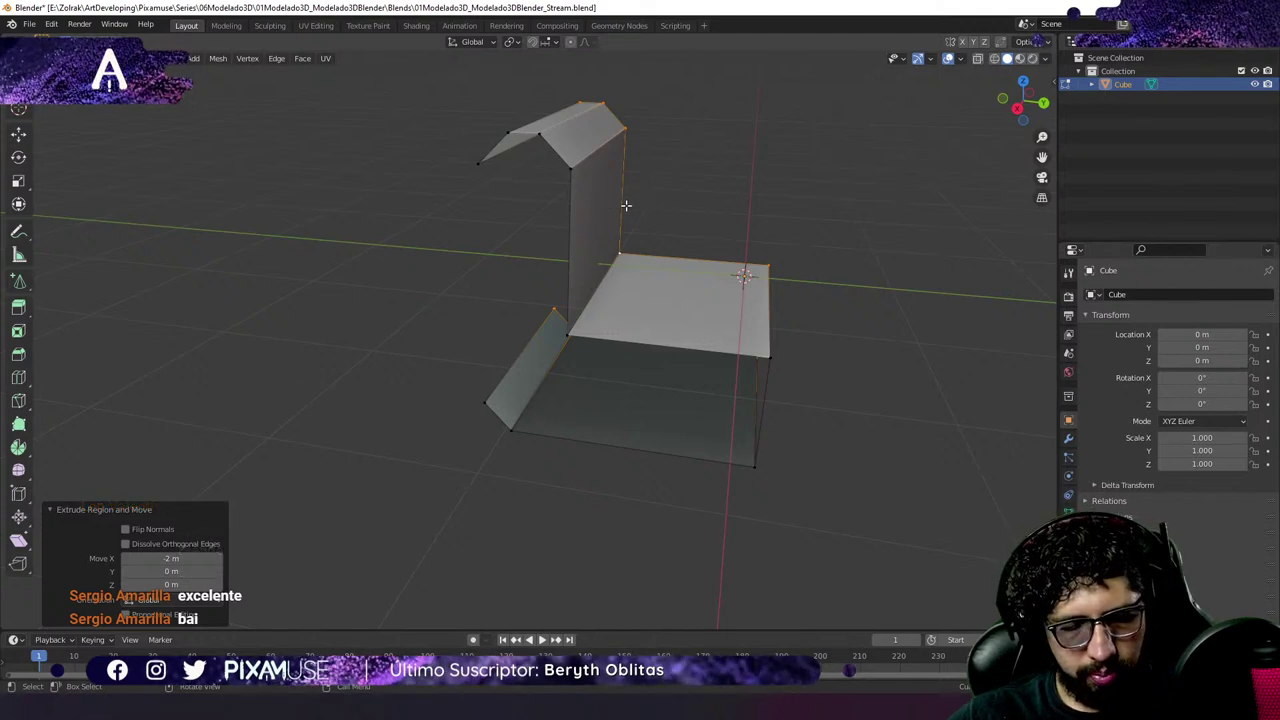
pyautogui.press('a')
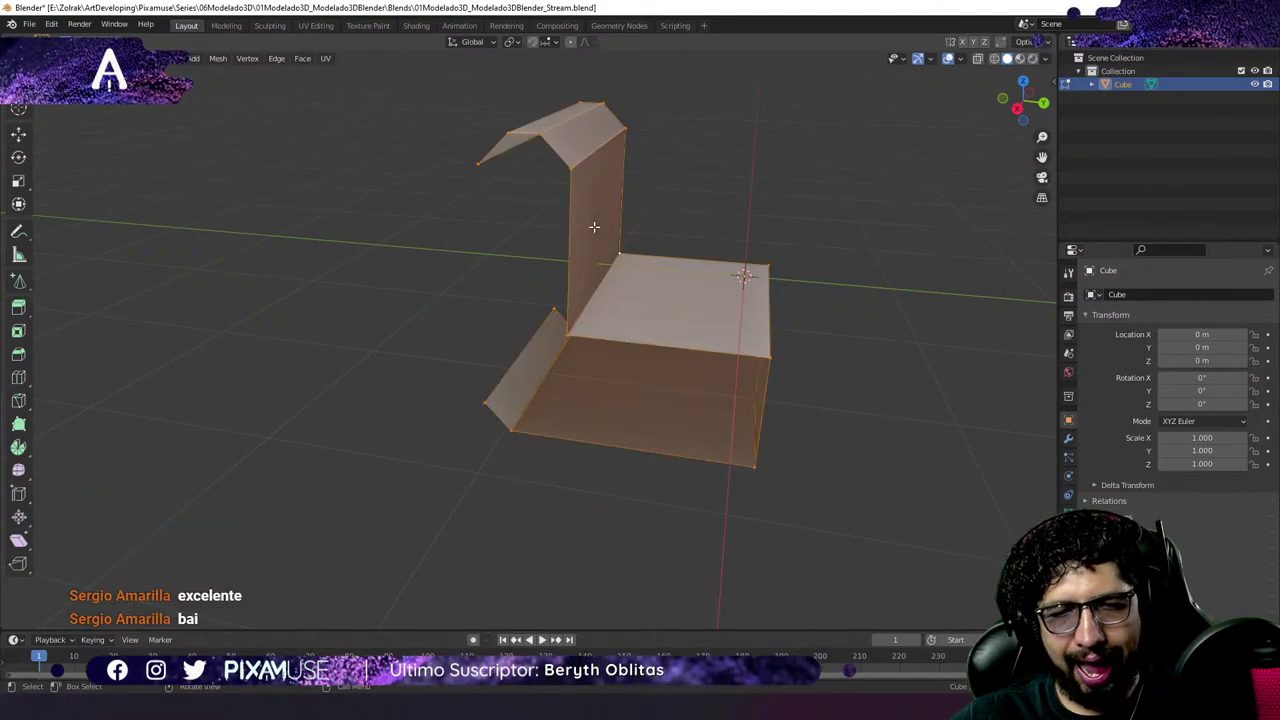
pyautogui.moveTo(512, 264); pyautogui.dragTo(546, 263, button='middle')
pyautogui.moveTo(659, 284); pyautogui.dragTo(609, 124, button='middle')
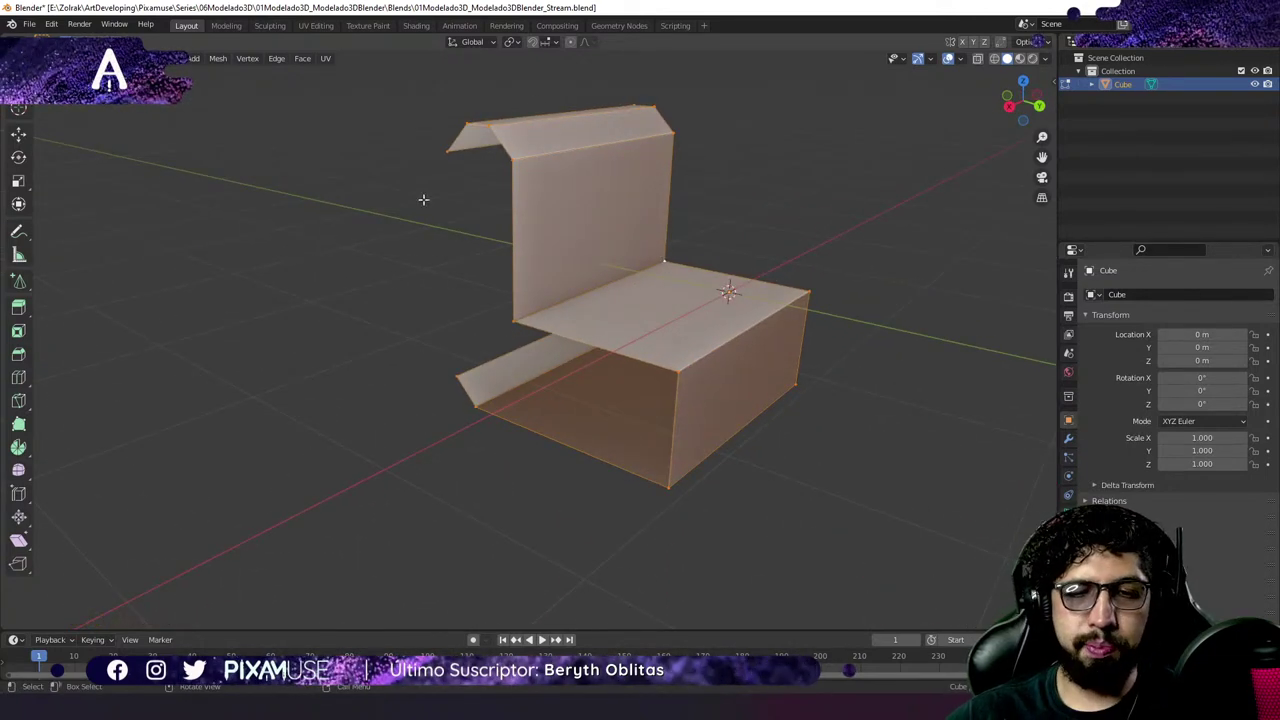
pyautogui.moveTo(618, 374); pyautogui.dragTo(680, 357, button='middle')
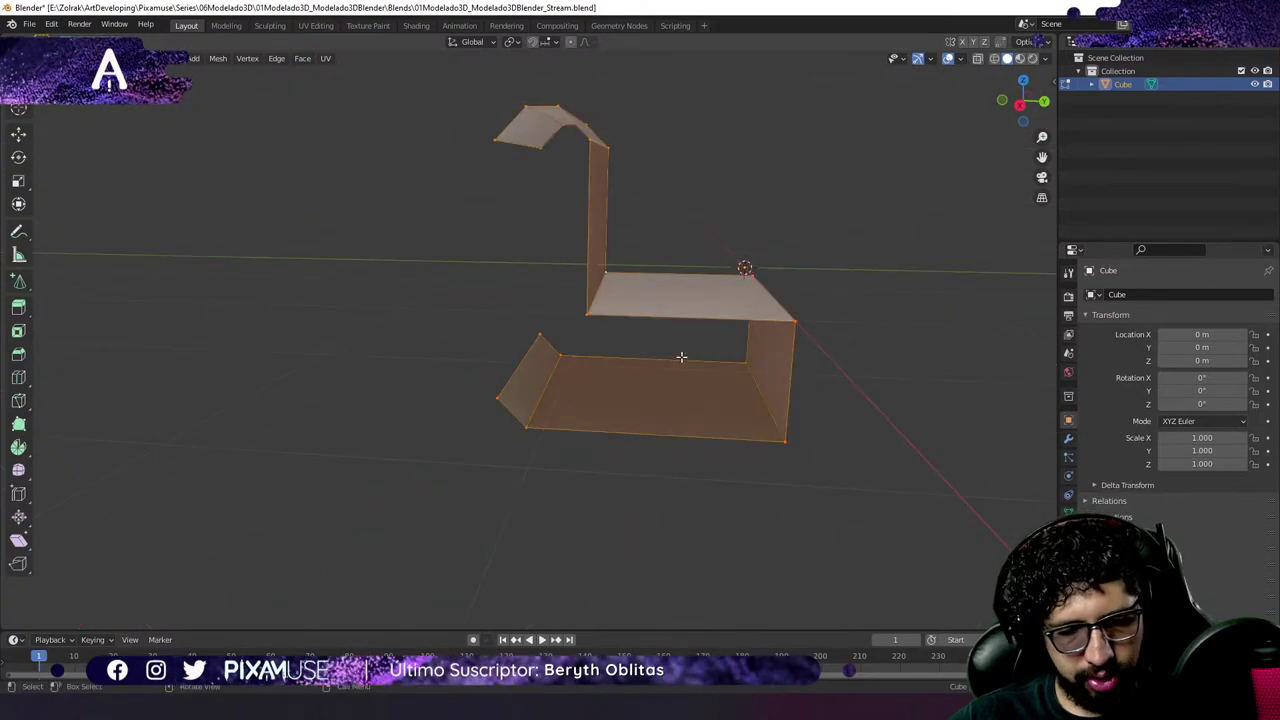
pyautogui.click(760, 390)
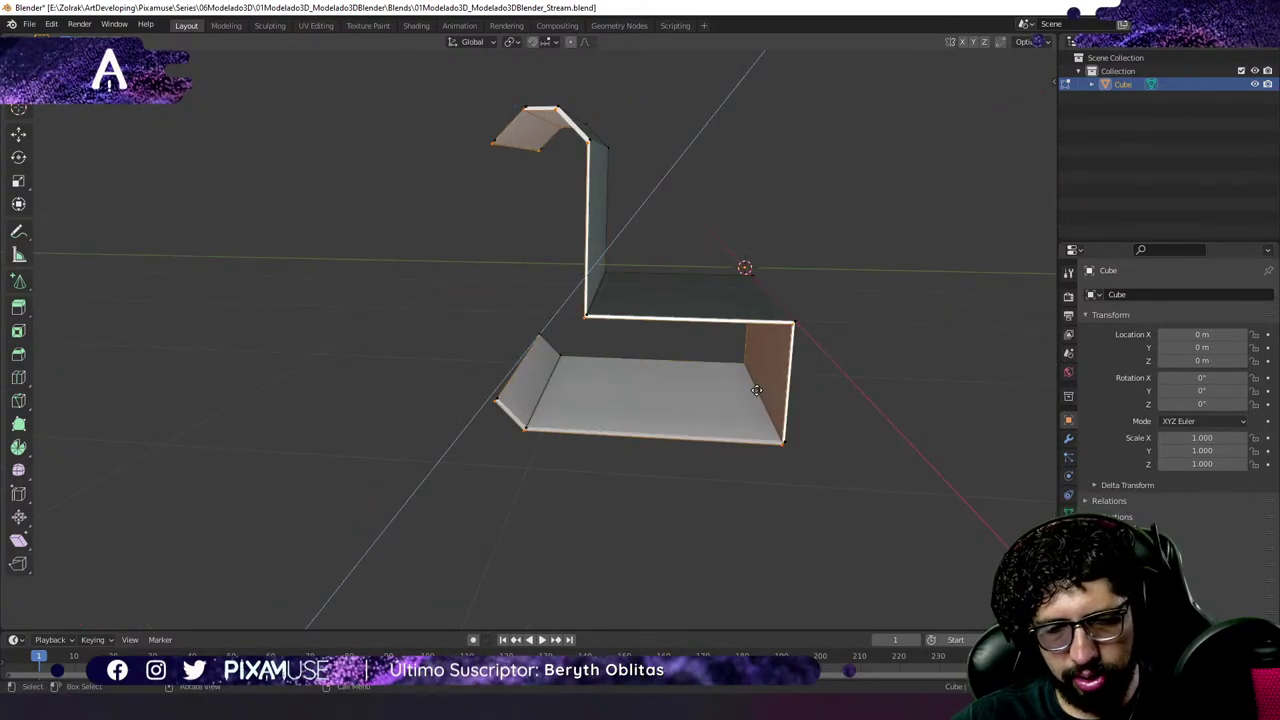
pyautogui.hotkey('ctrl', 'z')
pyautogui.hotkey('ctrl', 'shift', 'z')
pyautogui.hotkey('ctrl', 'z')
pyautogui.hotkey('ctrl', 'shift', 'z')
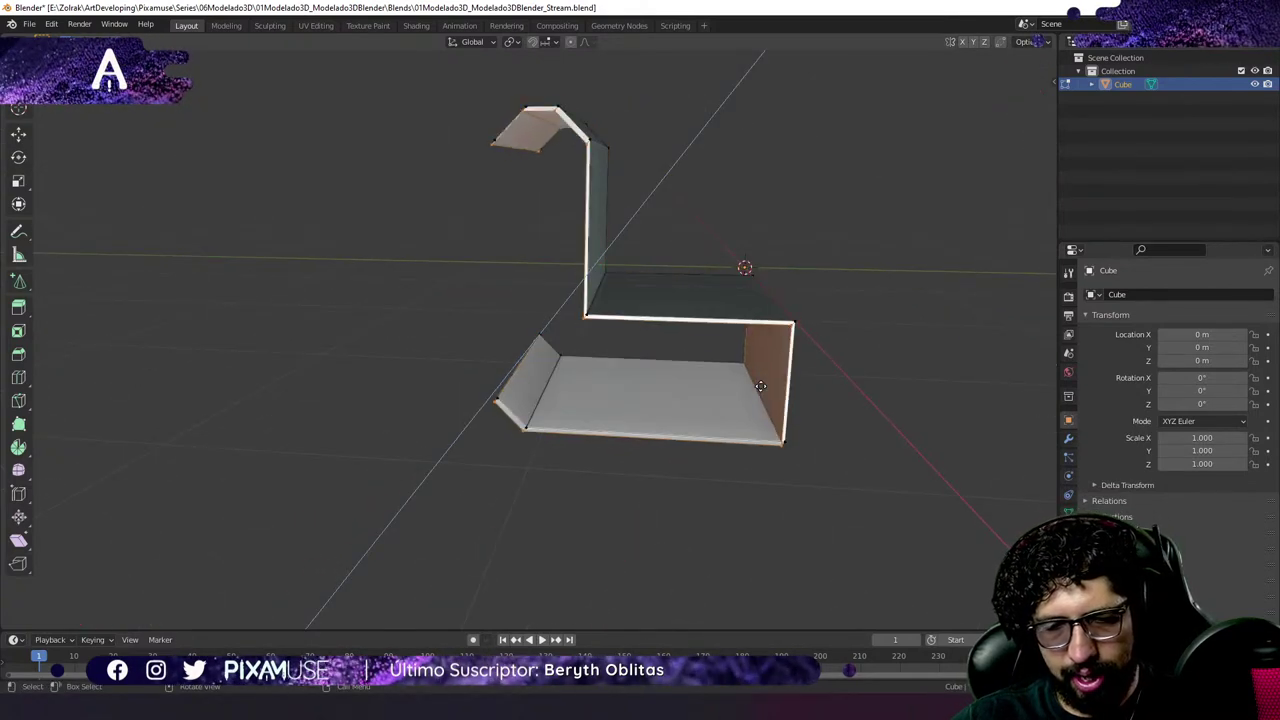
pyautogui.hotkey('ctrl', 'z')
pyautogui.hotkey('ctrl', 'shift', 'z')
pyautogui.hotkey('ctrl', 'shift', 'z')
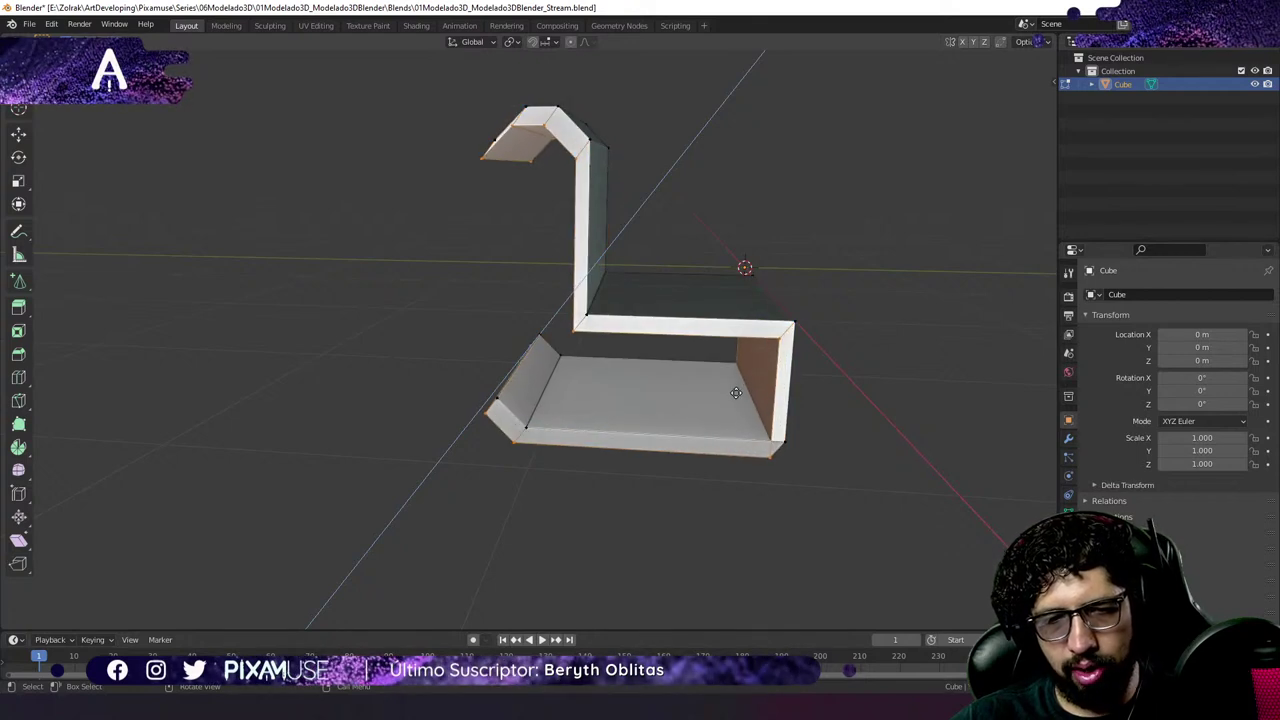
pyautogui.hotkey('ctrl', 'z')
pyautogui.hotkey('ctrl', 'shift', 'z')
pyautogui.hotkey('ctrl', 'z')
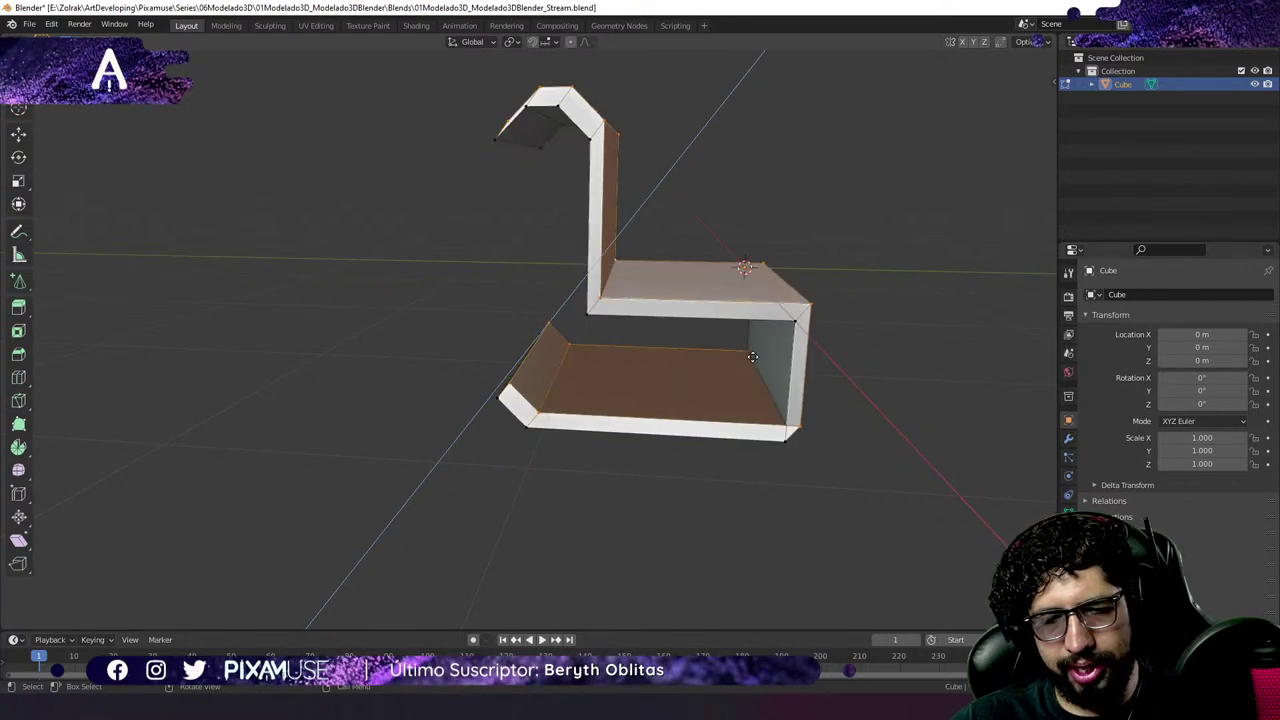
pyautogui.hotkey('ctrl', 'z')
pyautogui.hotkey('ctrl', 'z')
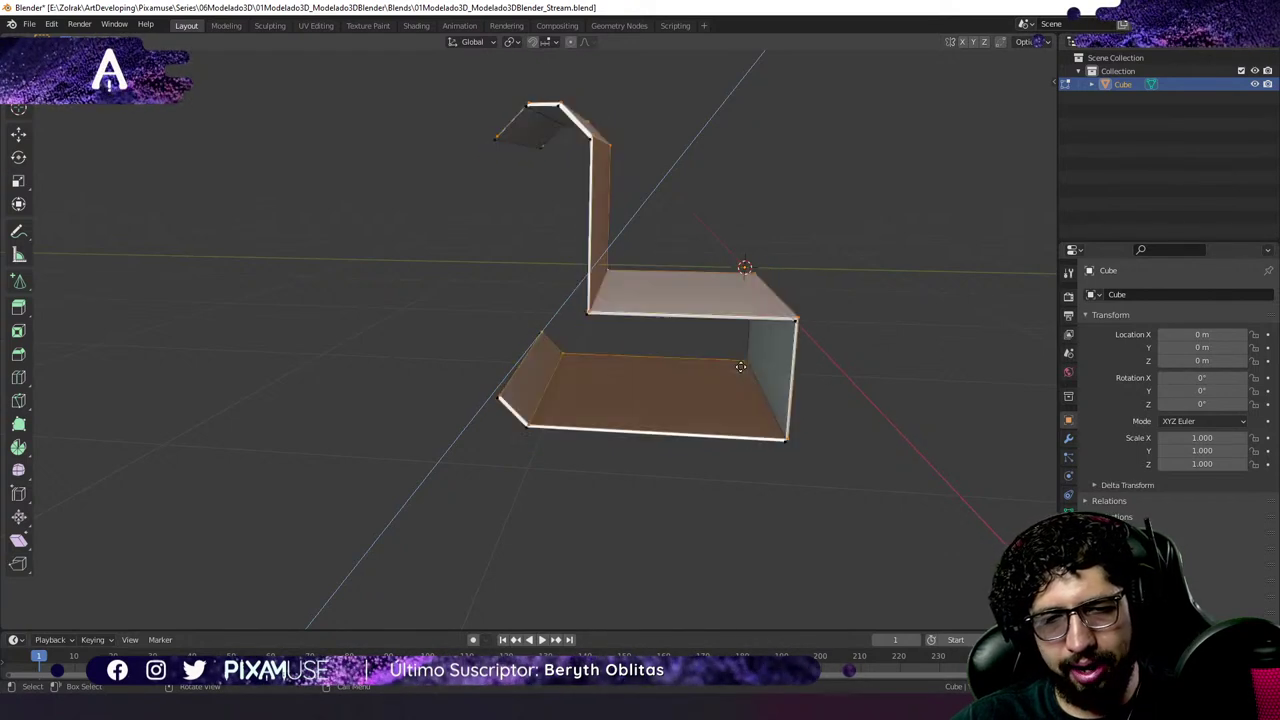
pyautogui.hotkey('ctrl', 'shift', 'z')
pyautogui.hotkey('ctrl', 'z')
pyautogui.hotkey('ctrl', 'shift', 'z')
pyautogui.hotkey('ctrl', 'shift', 'z')
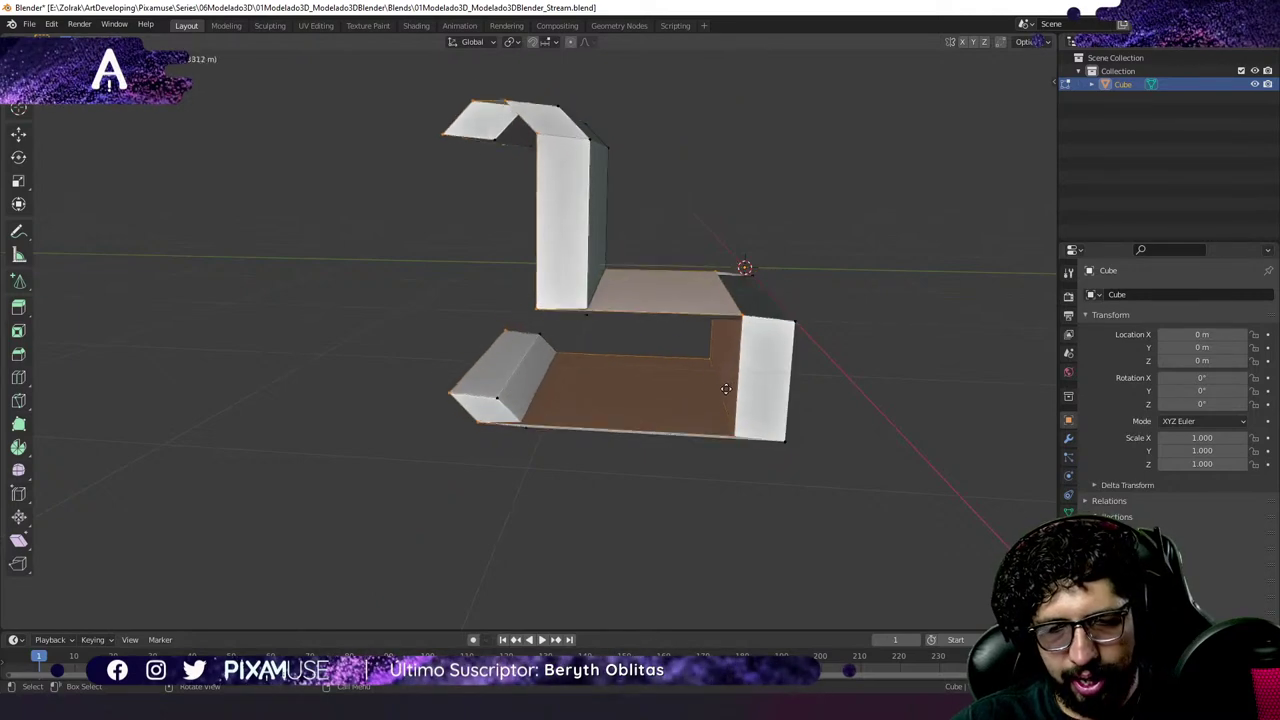
pyautogui.hotkey('ctrl', 'z')
pyautogui.hotkey('ctrl', 'shift', 'z')
pyautogui.hotkey('ctrl', 'z')
pyautogui.hotkey('ctrl', 'z')
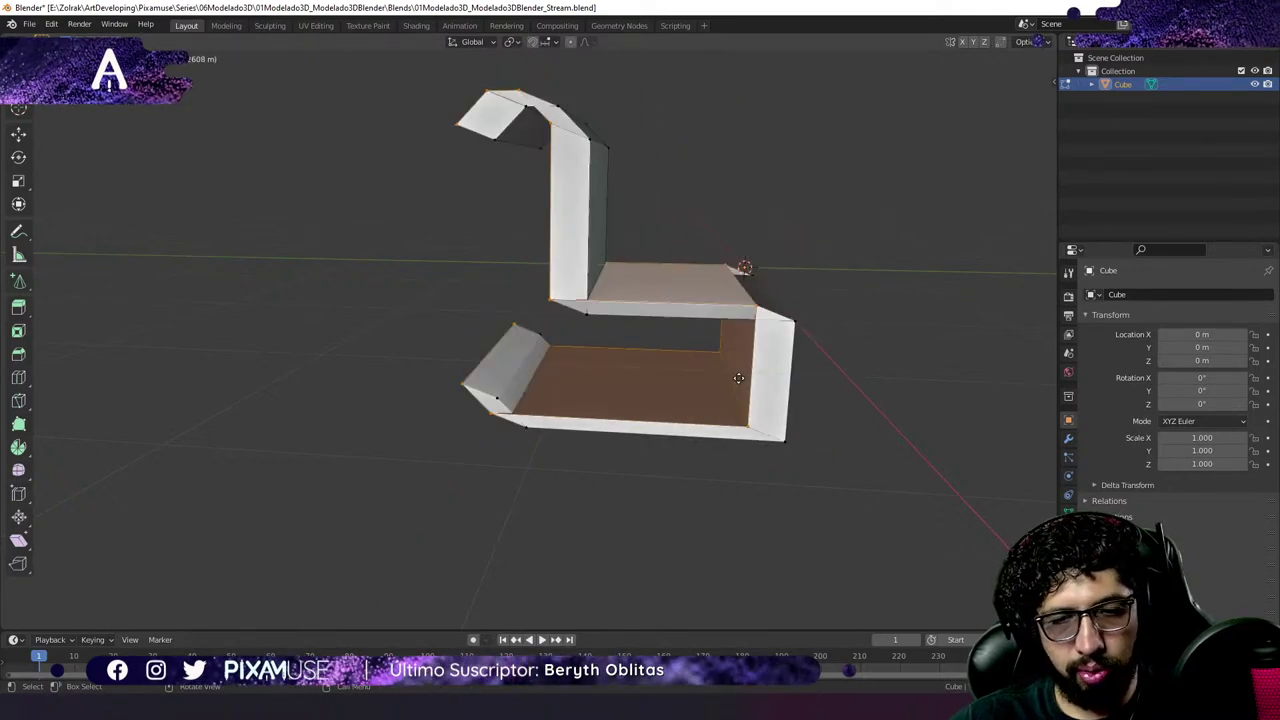
pyautogui.hotkey('ctrl', 'shift', 'z')
pyautogui.hotkey('ctrl', 'z')
pyautogui.hotkey('ctrl', 'z')
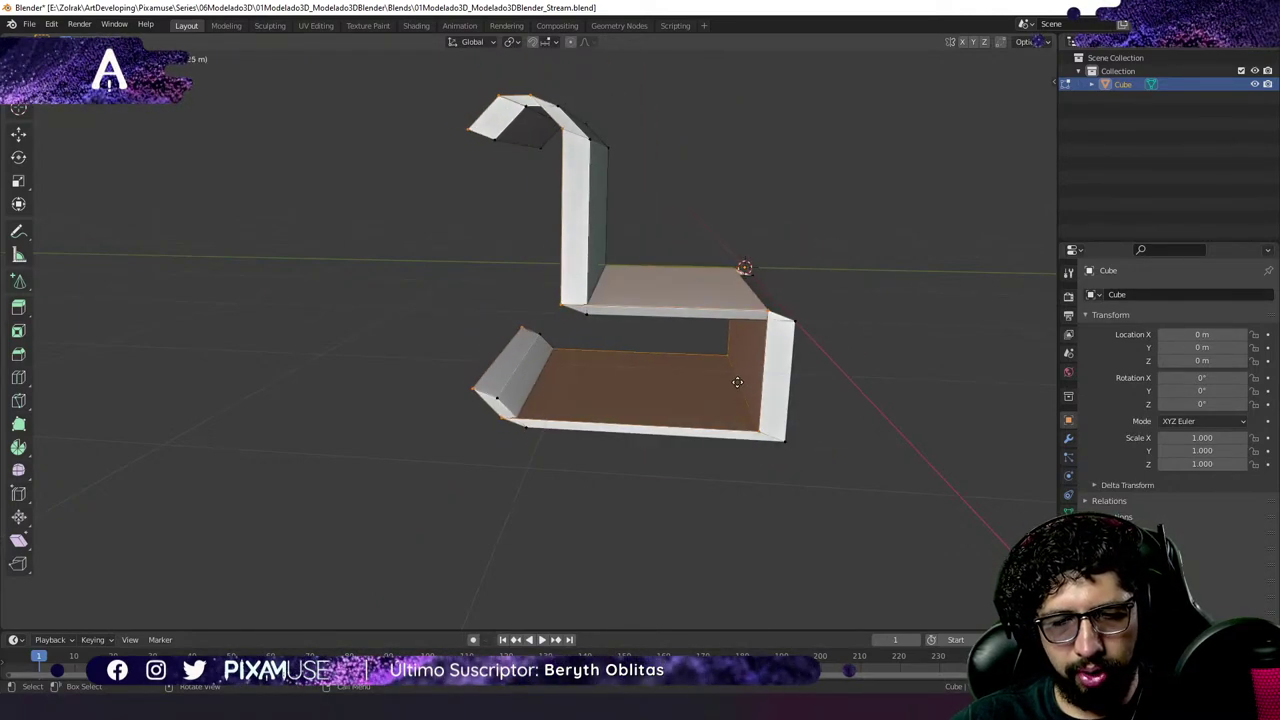
pyautogui.hotkey('ctrl', 'shift', 'z')
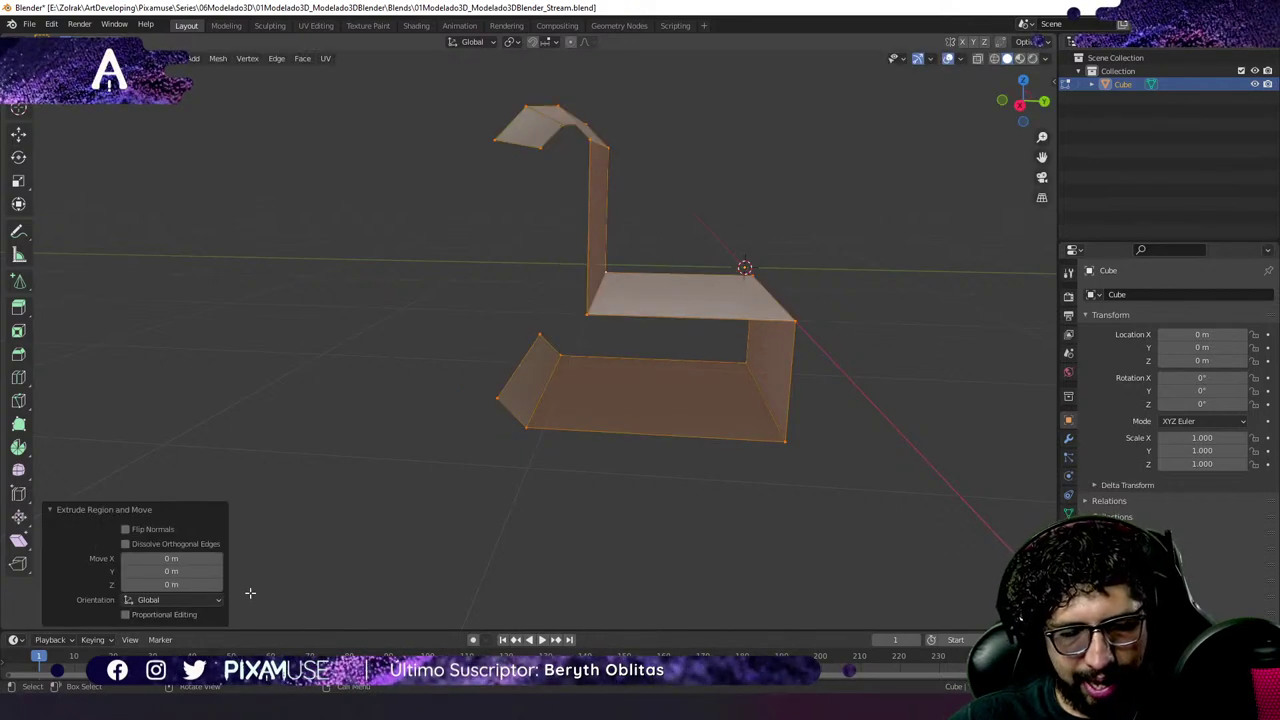
# Try the Extrude Region redo options (flip normals, orientation, proportional editing), then undo the zero-distance extrusion.
pyautogui.click(126, 528)
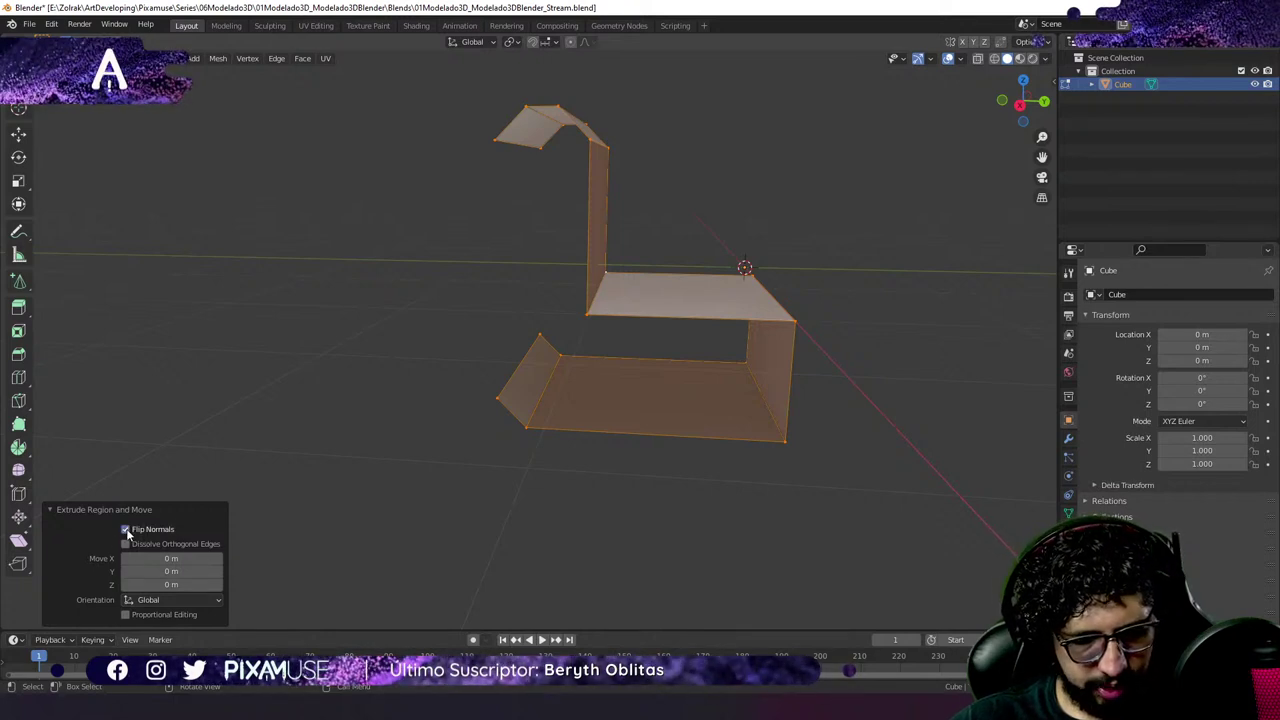
pyautogui.click(126, 528)
pyautogui.click(126, 544)
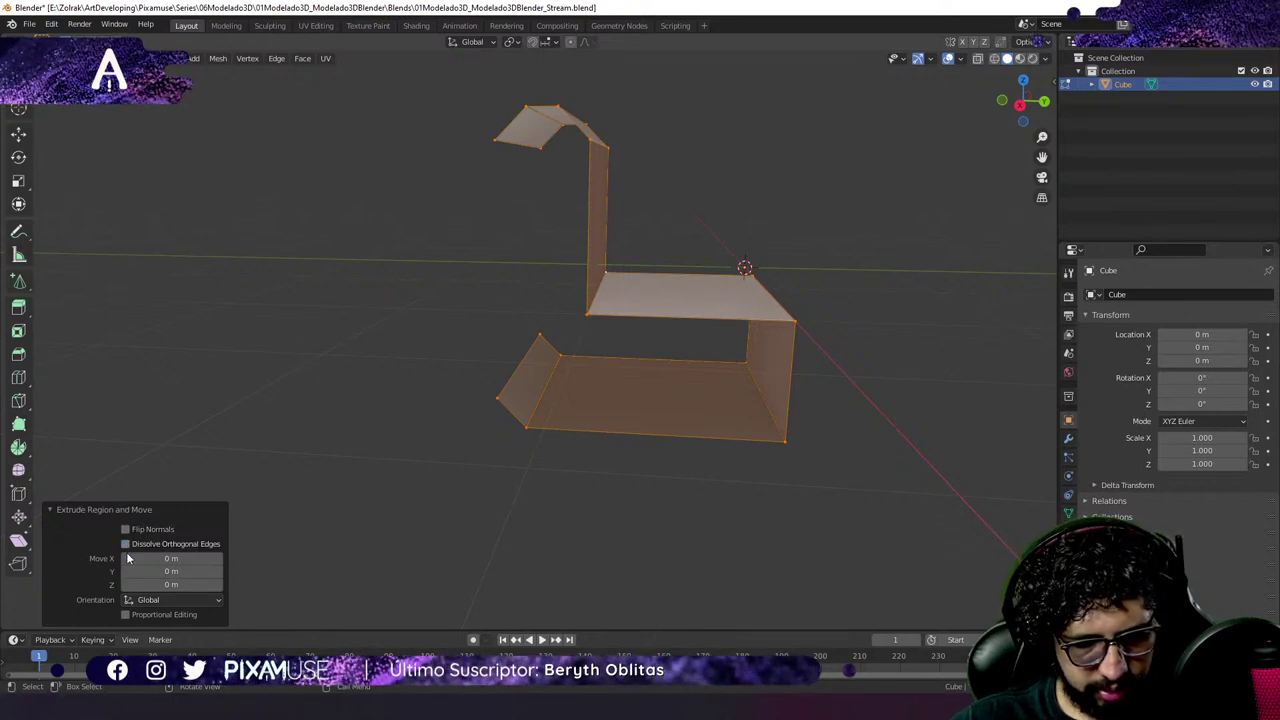
pyautogui.click(129, 601)
pyautogui.click(111, 607)
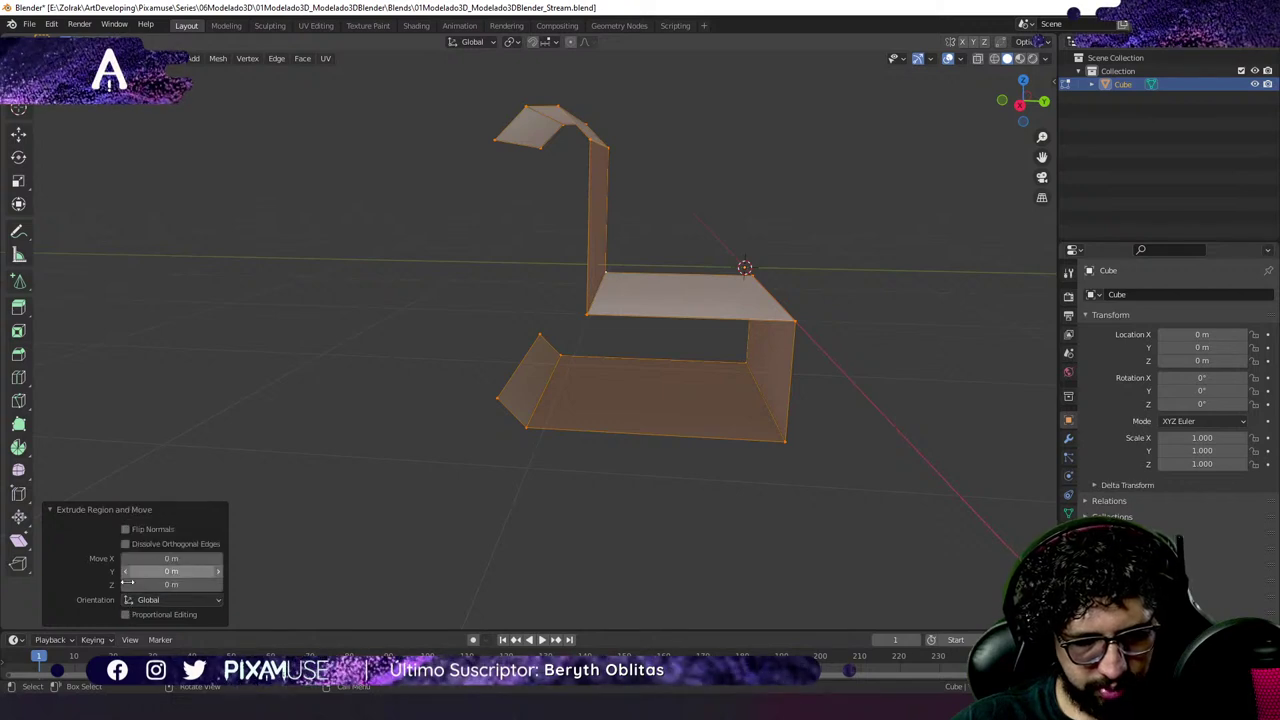
pyautogui.click(141, 614)
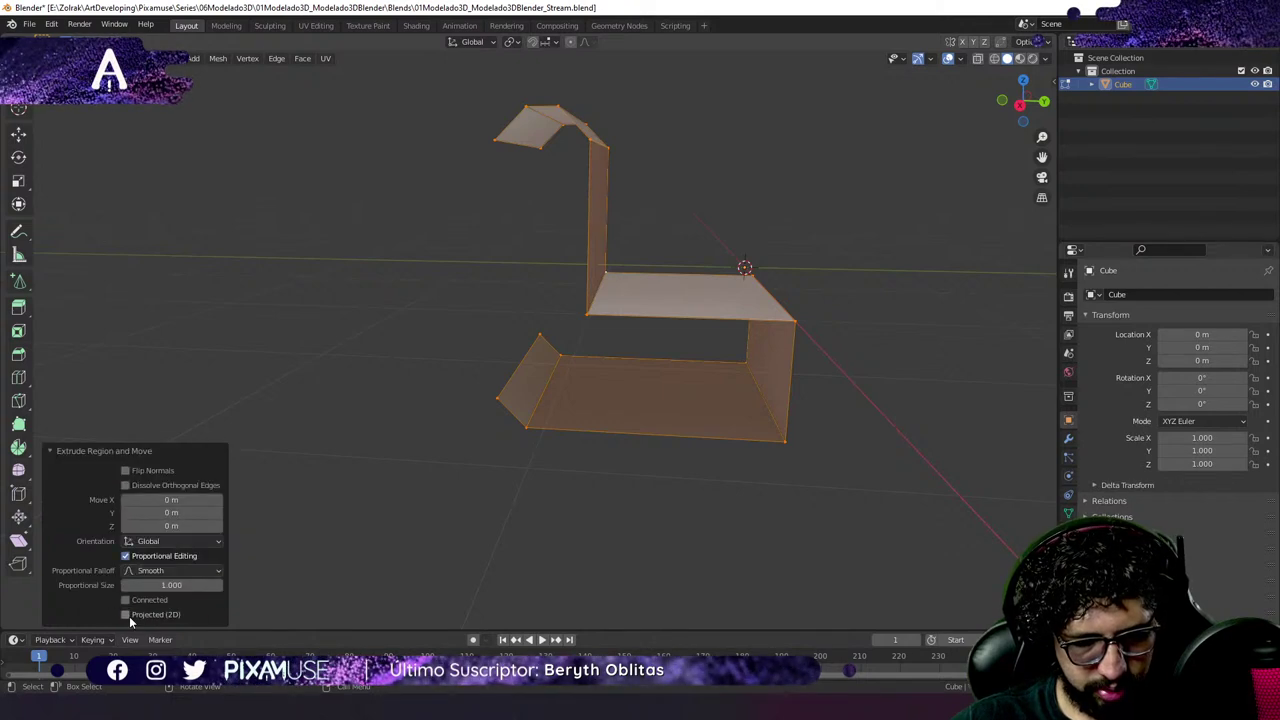
pyautogui.click(126, 556)
pyautogui.hotkey('ctrl', 'z')
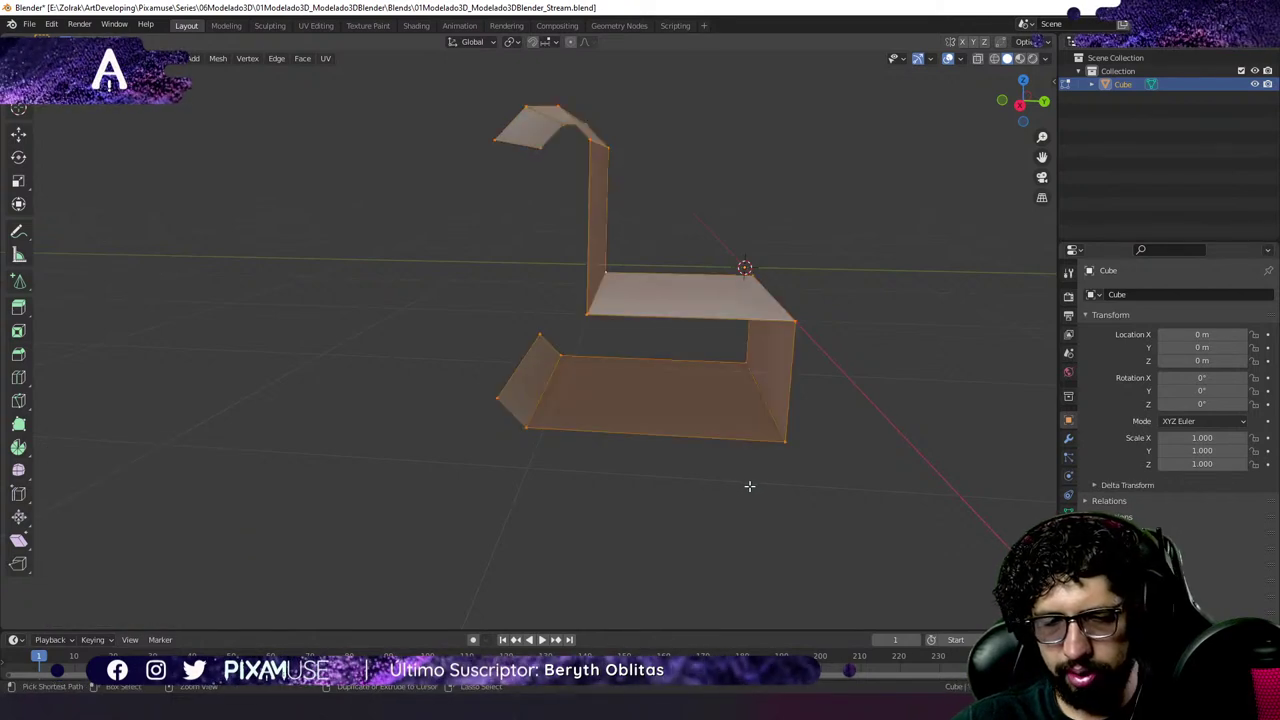
# Select all chair faces, start a thickening extrusion, then cancel and discard it.
pyautogui.hotkey('alt', 'a')
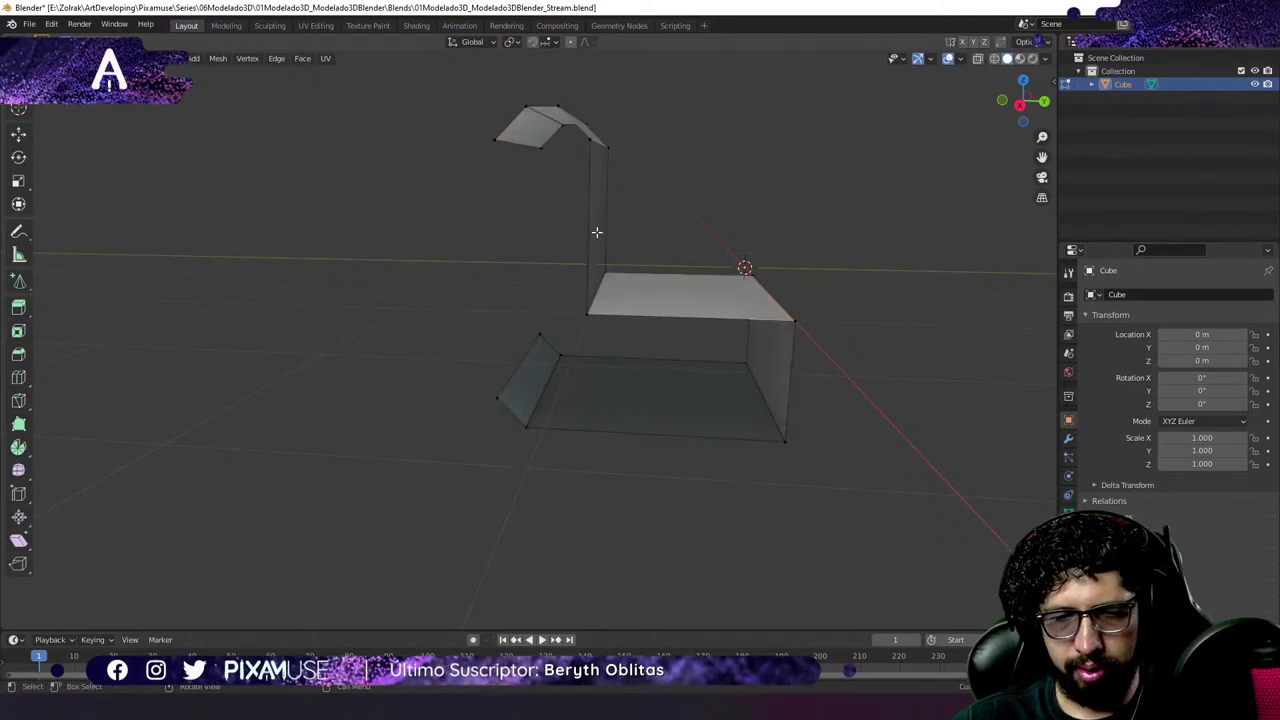
pyautogui.moveTo(642, 314); pyautogui.dragTo(656, 311, button='middle')
pyautogui.press('a')
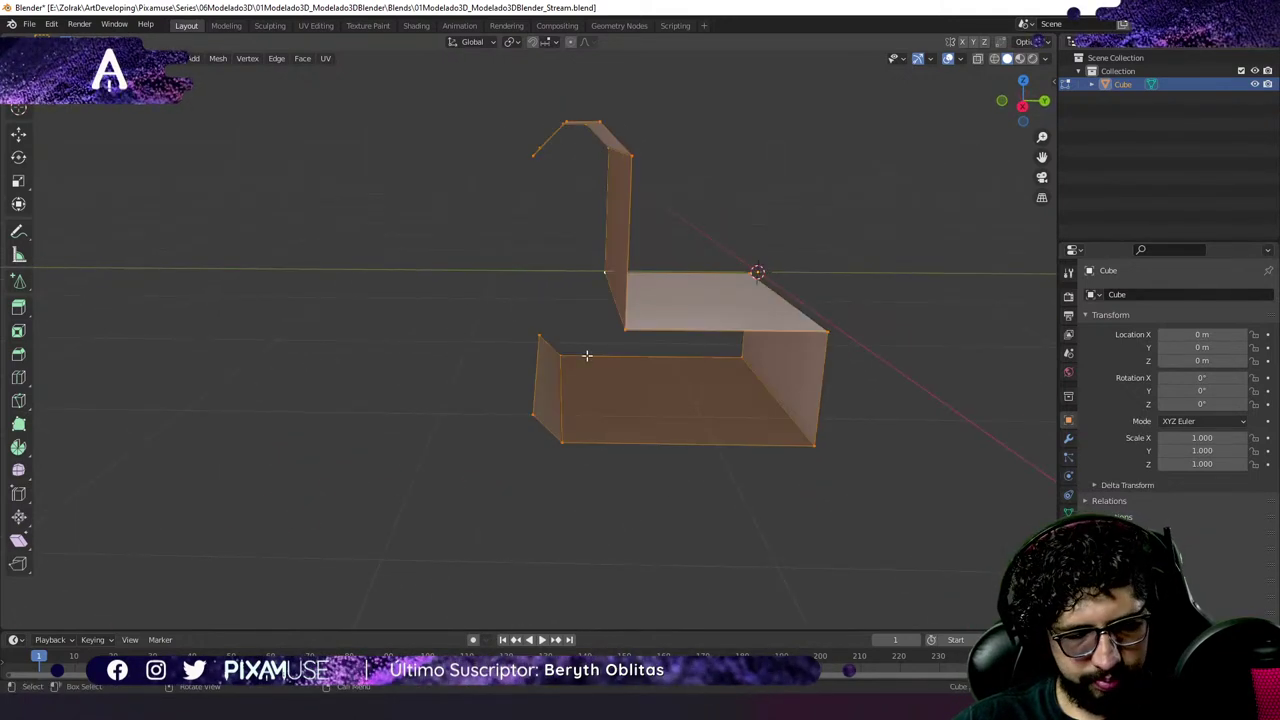
pyautogui.press('e')
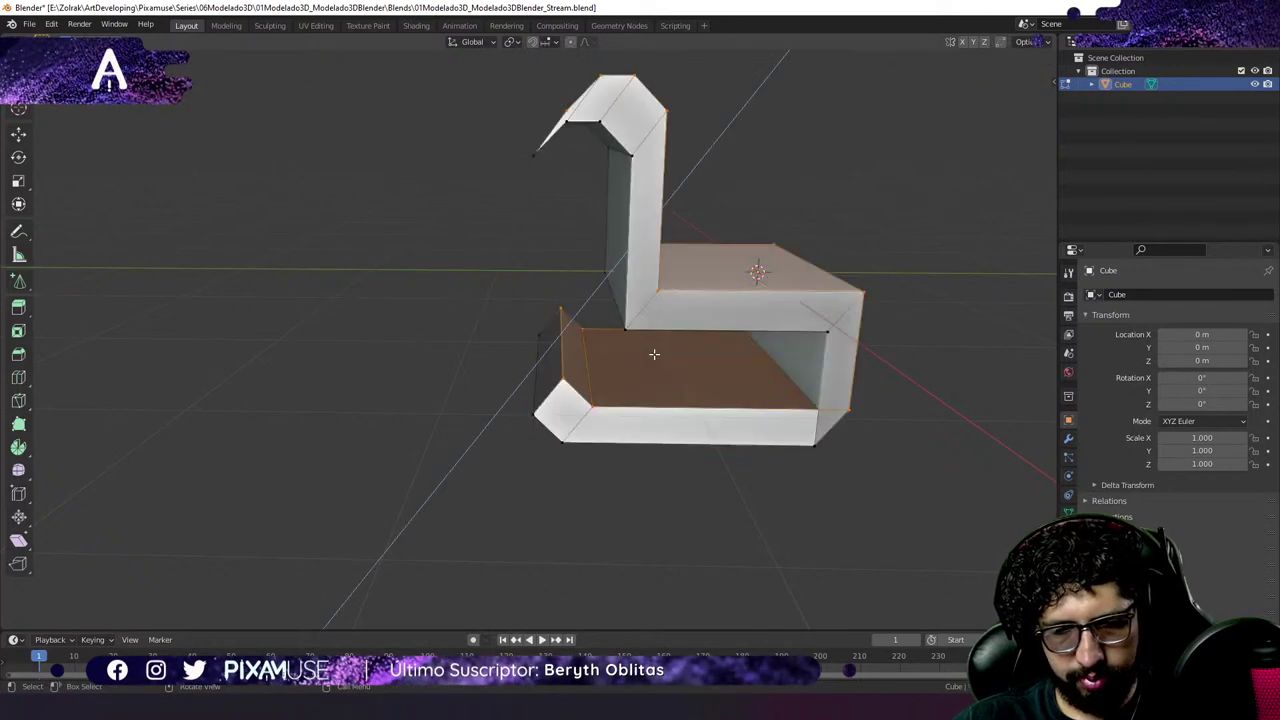
pyautogui.rightClick(654, 353)
pyautogui.hotkey('ctrl', 'z')
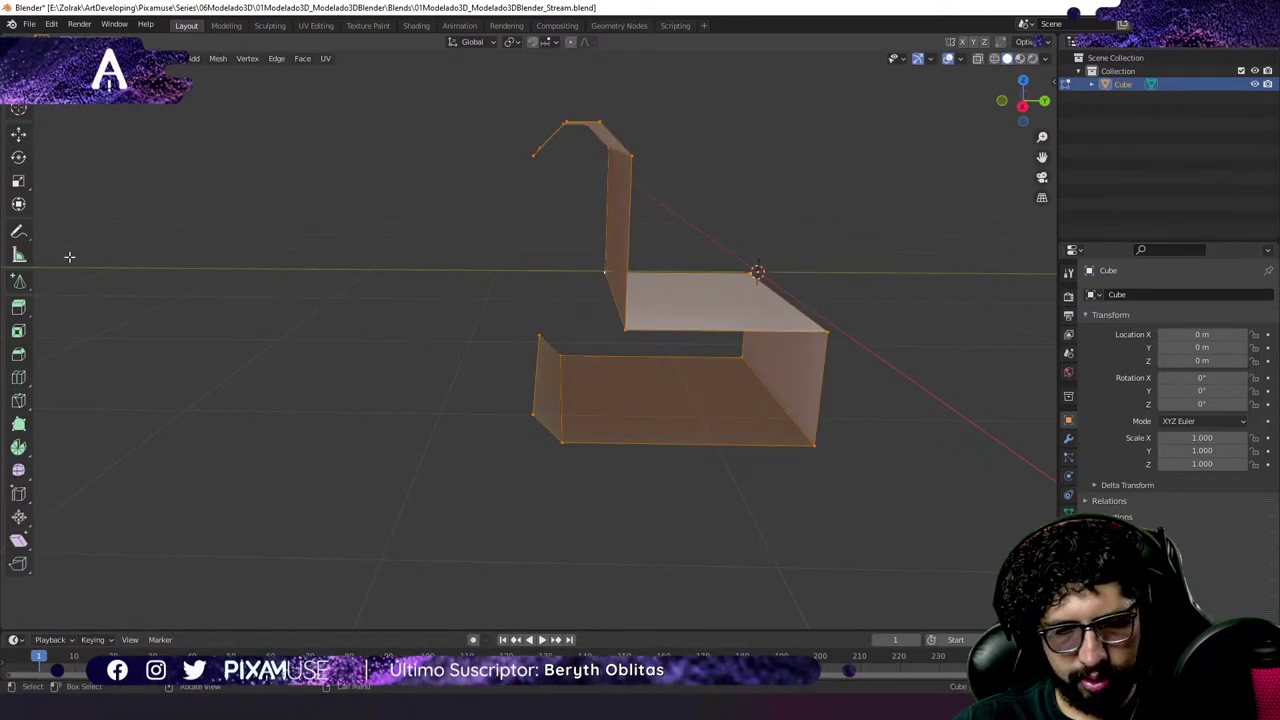
# Try an Extrude Along Normals thickening, undo it, and reselect the Extrude Along Normals tool.
pyautogui.click(21, 313)
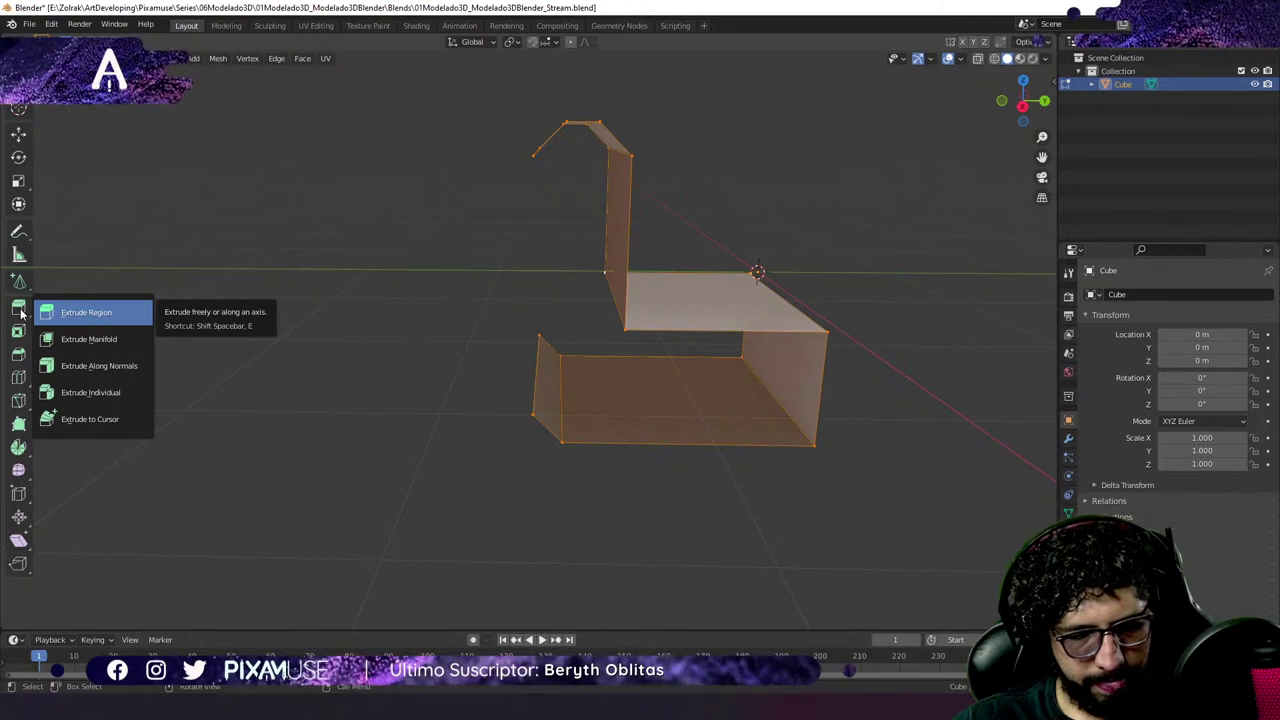
pyautogui.click(72, 365)
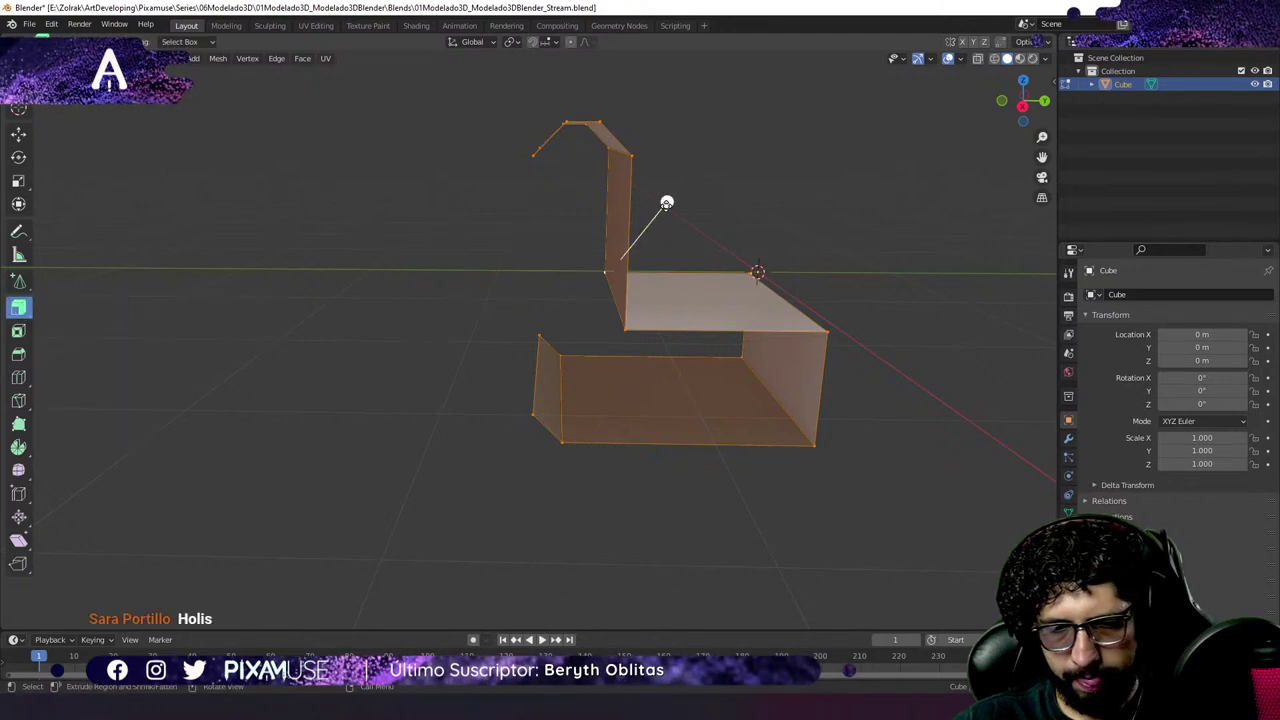
pyautogui.moveTo(667, 203)
pyautogui.mouseDown()
pyautogui.moveTo(657, 214)
pyautogui.moveTo(677, 210)
pyautogui.mouseUp()
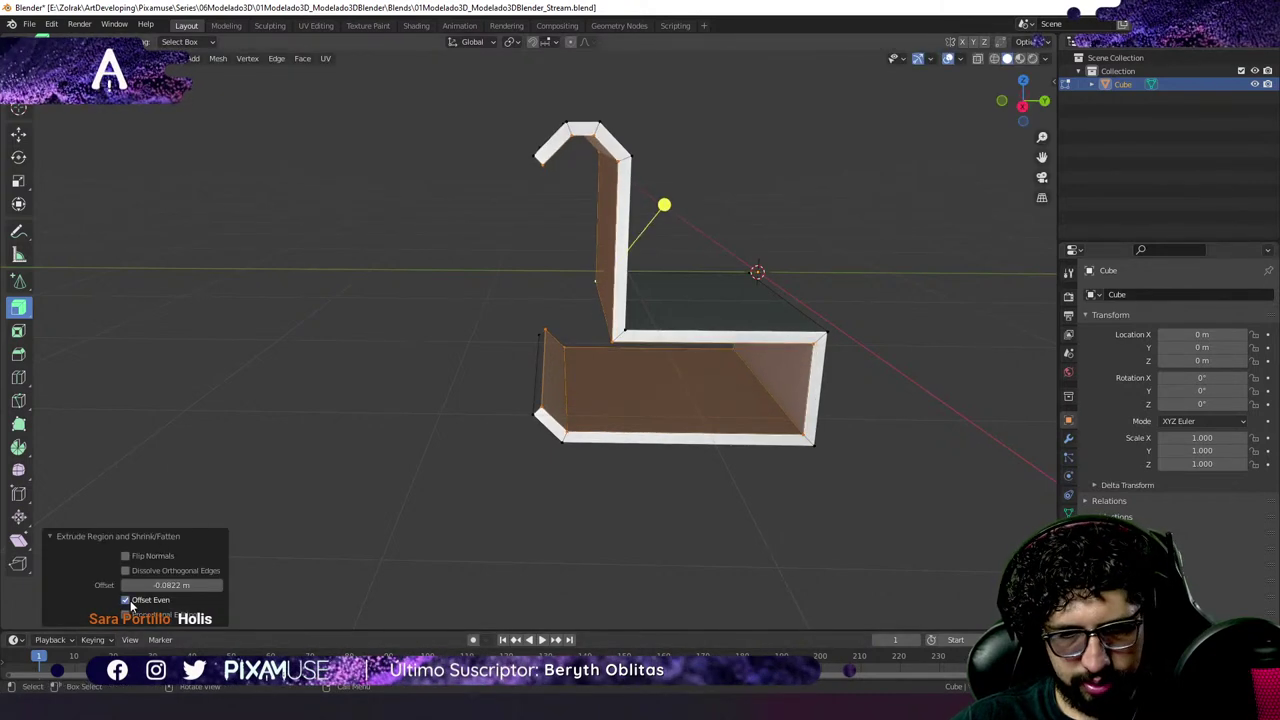
pyautogui.hotkey('ctrl', 'z')
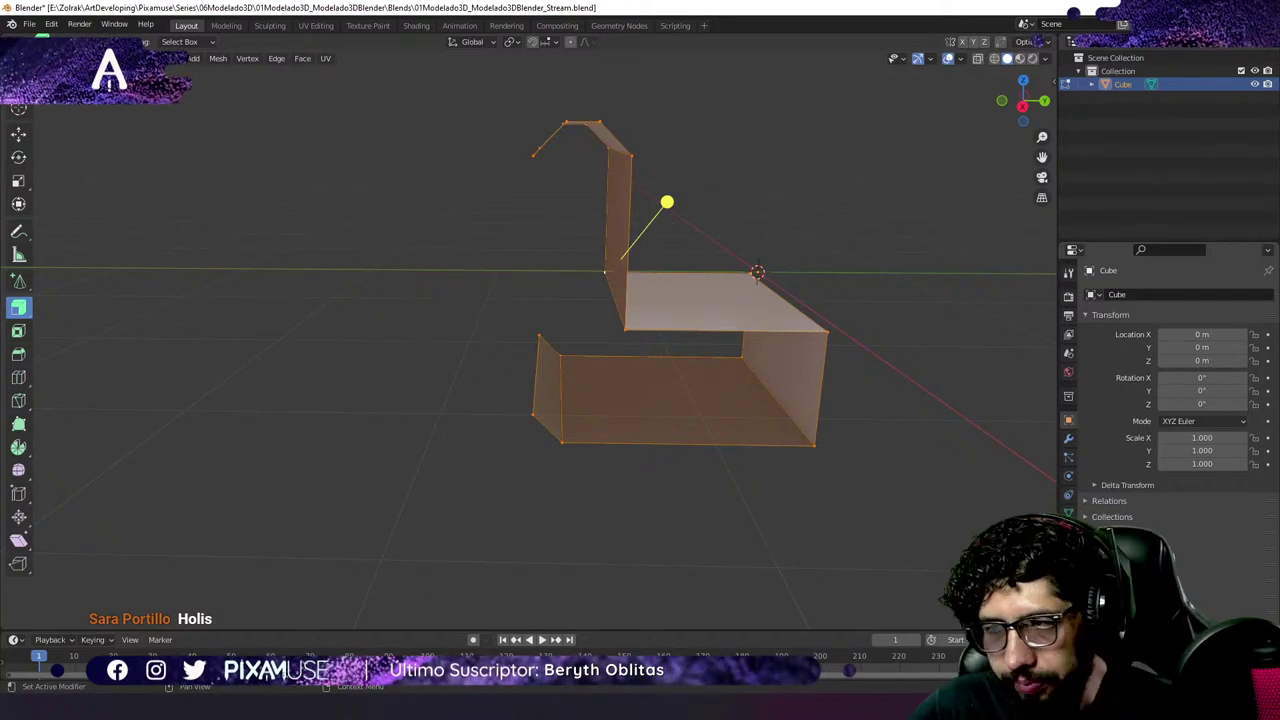
pyautogui.click(19, 312)
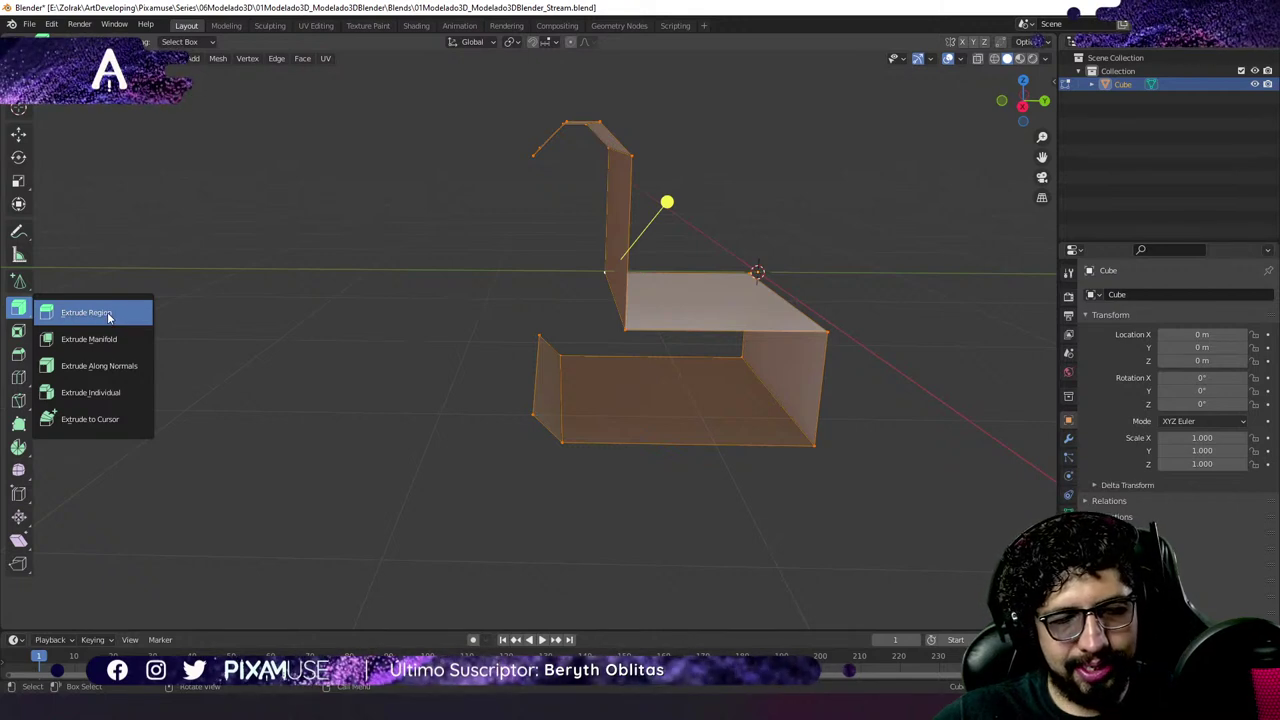
pyautogui.click(103, 366)
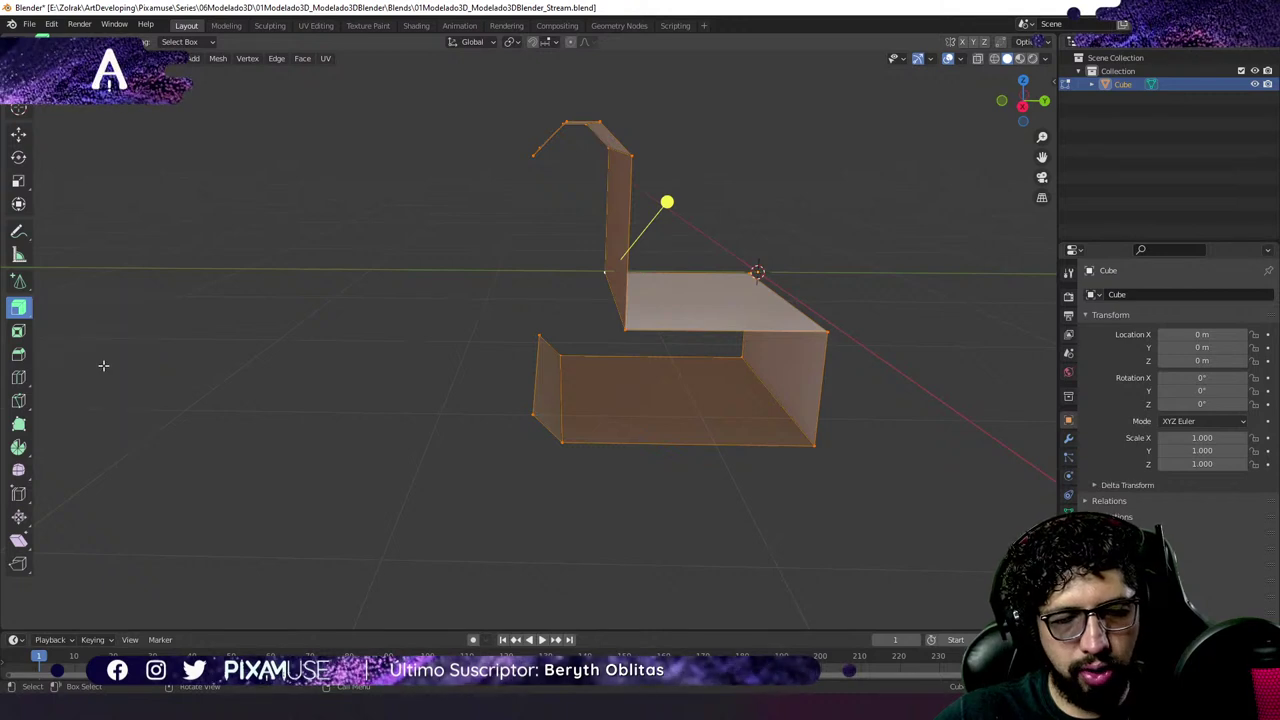
# Make Extrude Along Normals the active tool and select the entire chair mesh.
pyautogui.click(24, 310)
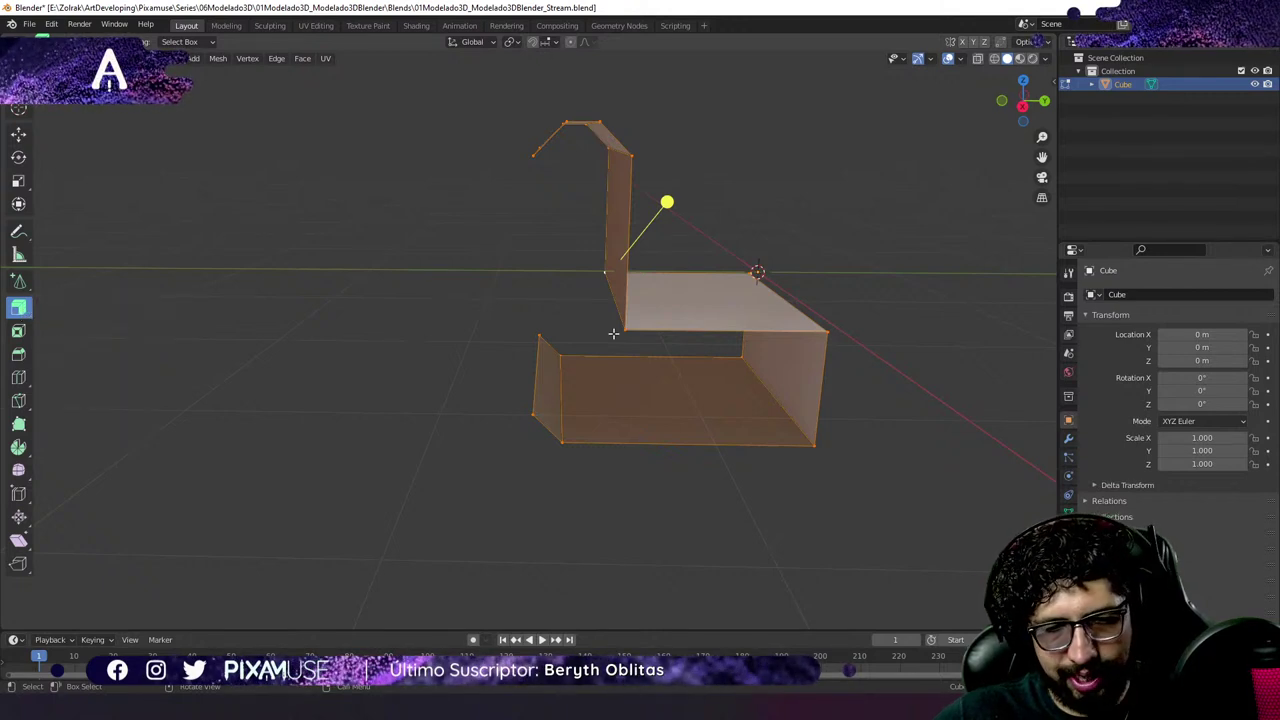
pyautogui.press('s')
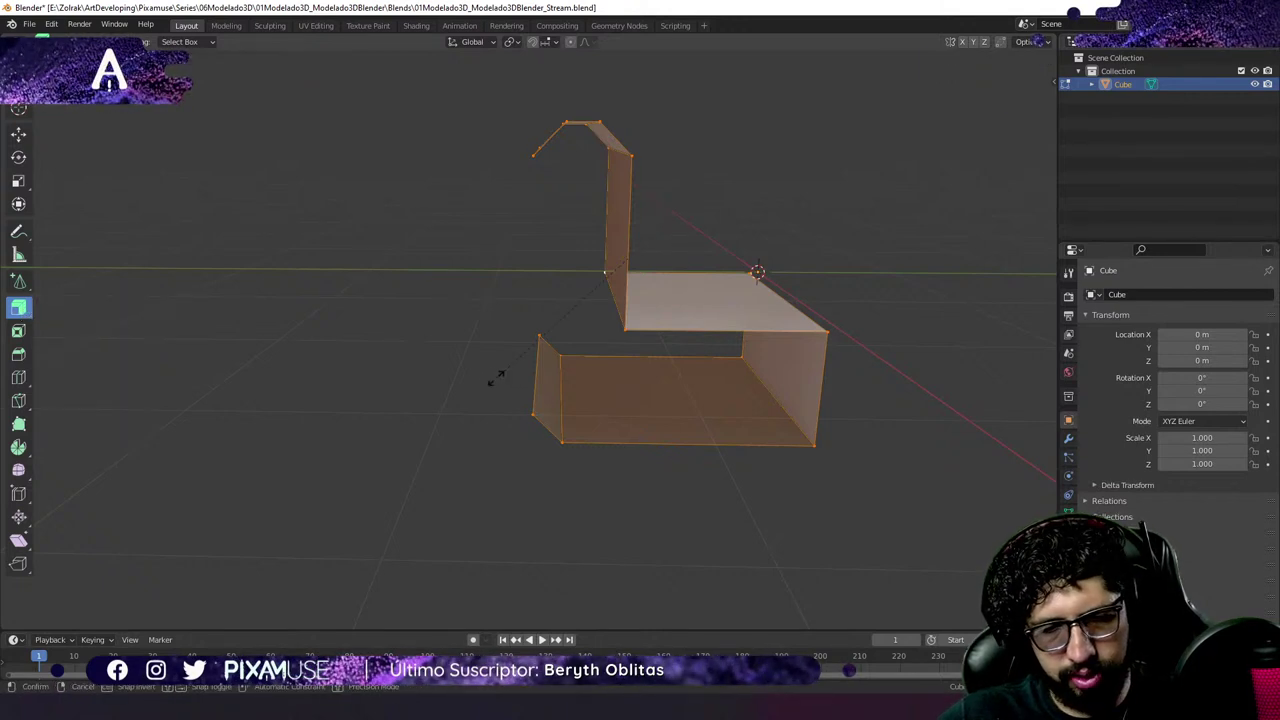
pyautogui.press('Escape')
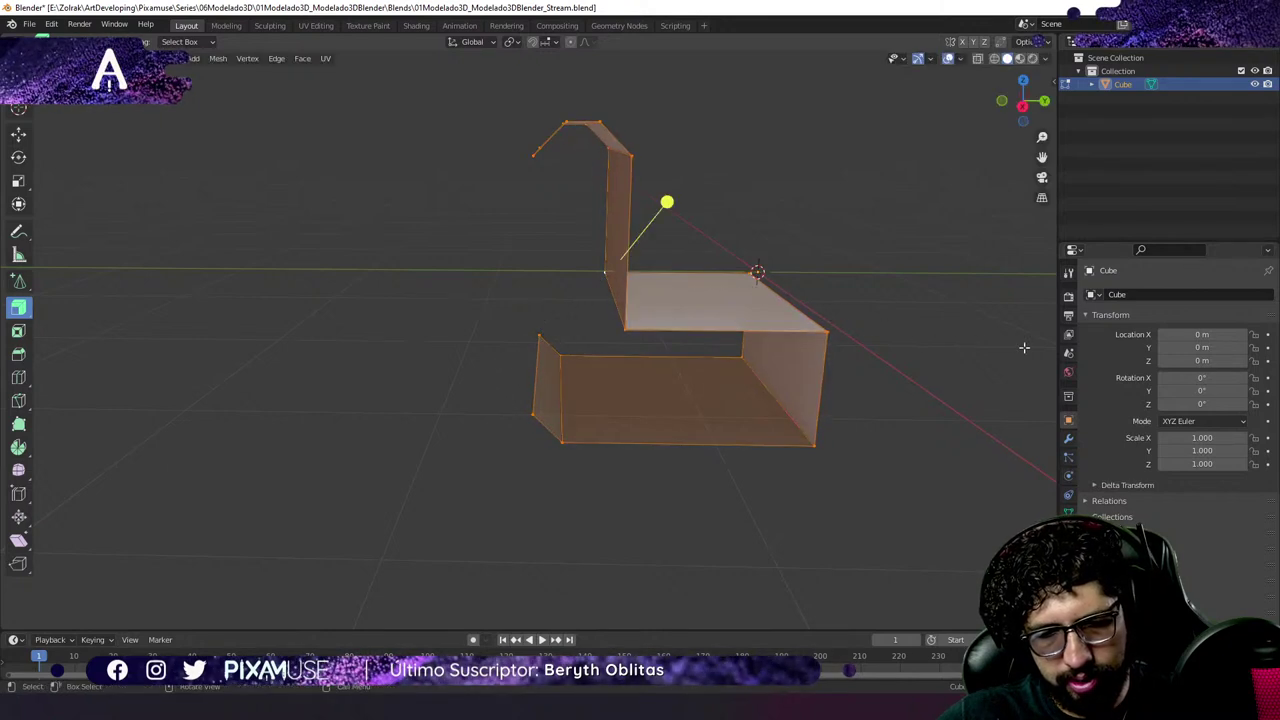
pyautogui.click(803, 323)
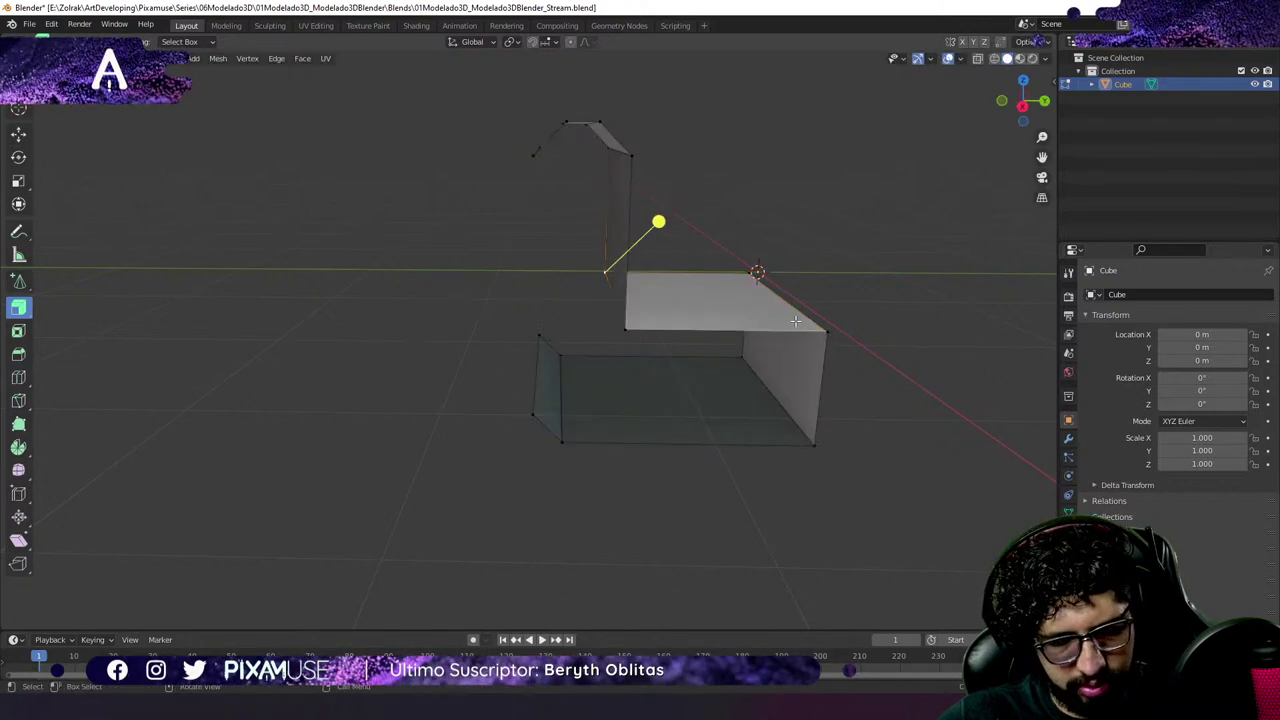
pyautogui.press('a')
pyautogui.rightClick(821, 352)
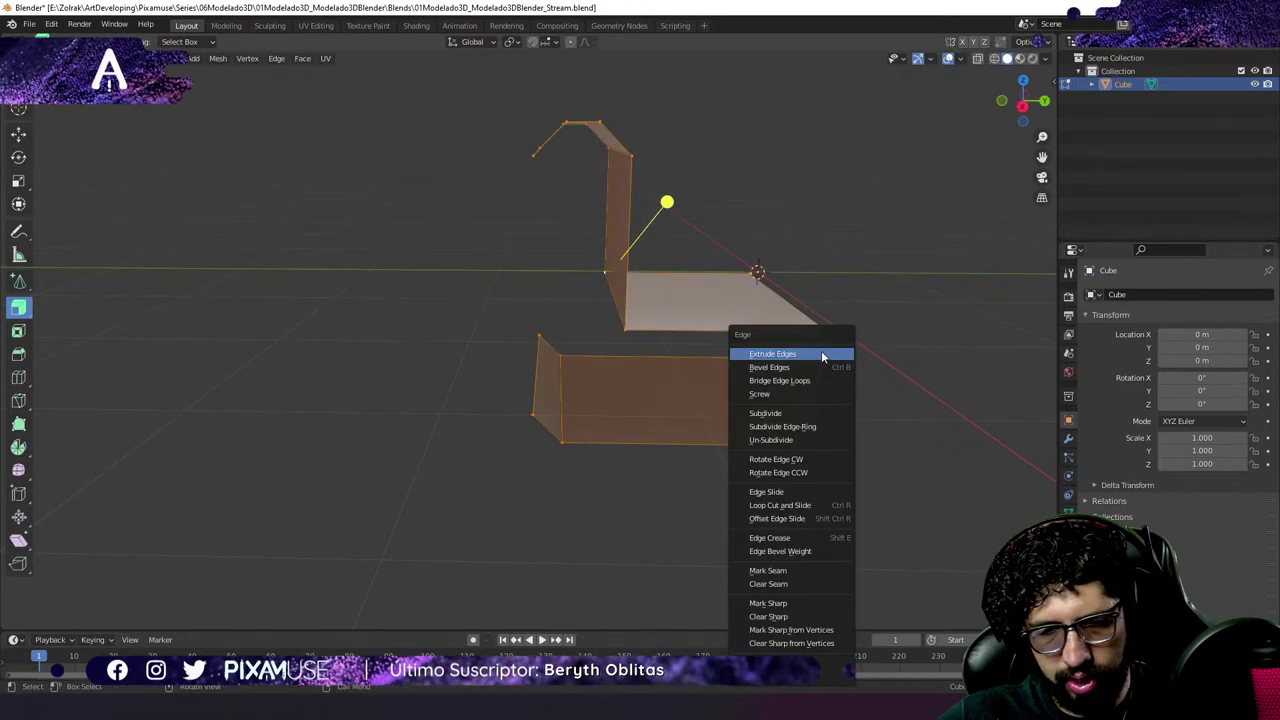
pyautogui.hotkey('alt', 'e')
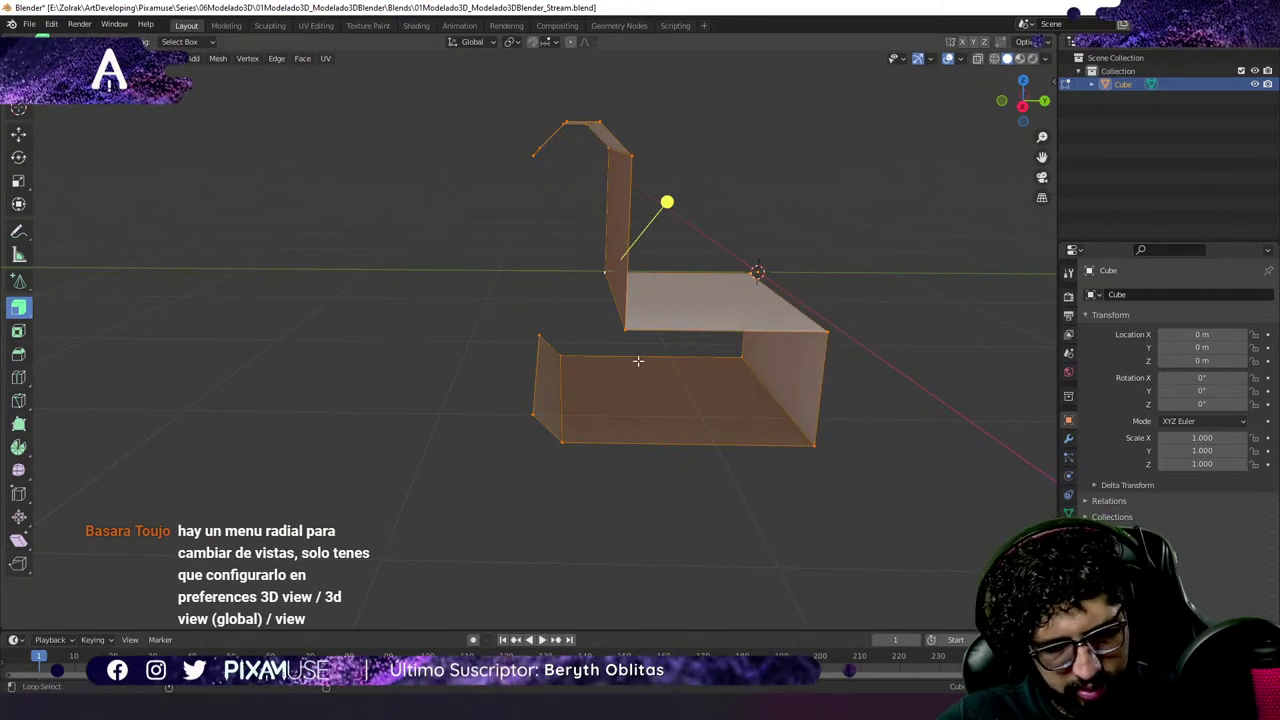
# In Right view, extrude the profile along normals by -0.0953 m with Offset Even on.
pyautogui.click(18, 308)
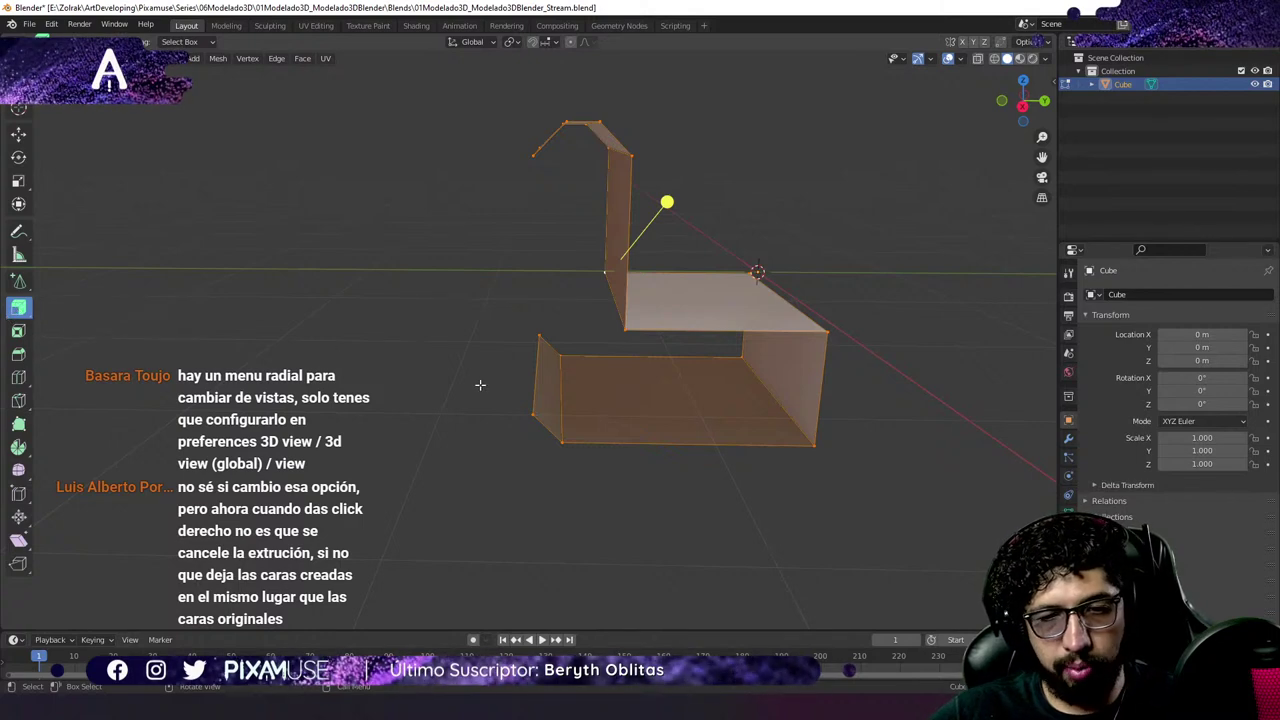
pyautogui.moveTo(480, 380); pyautogui.dragTo(483, 360, button='middle')
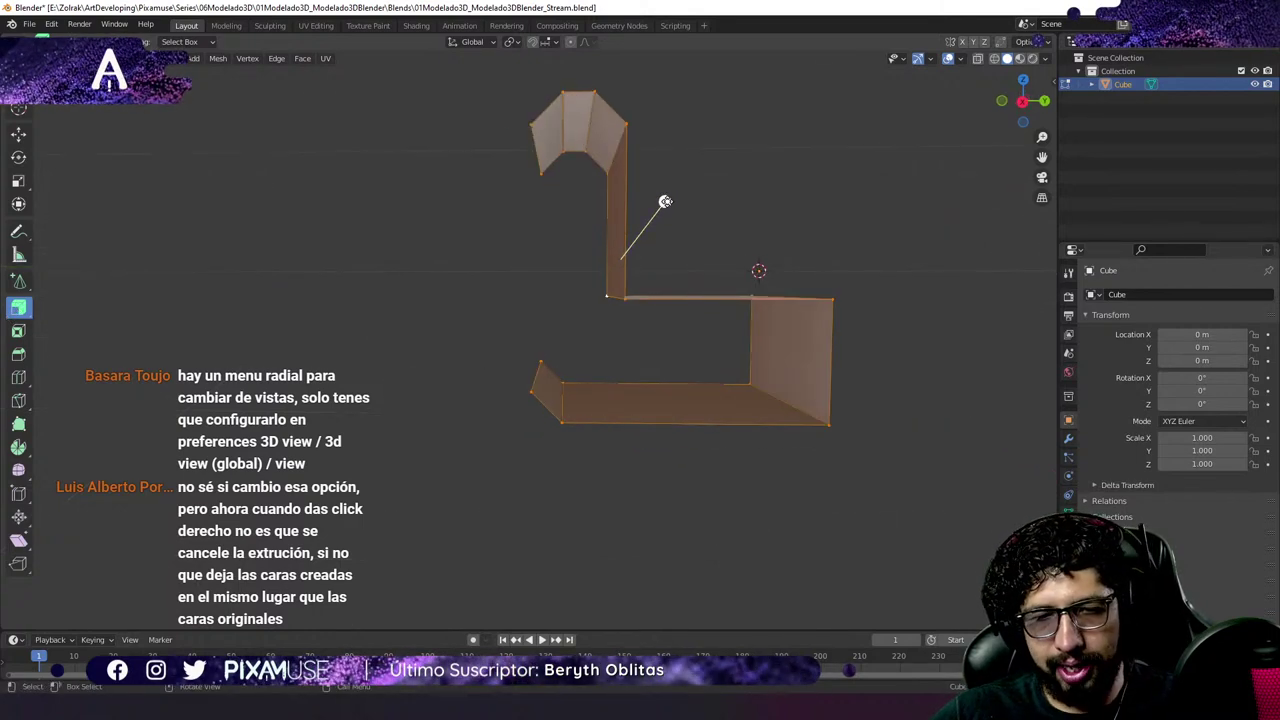
pyautogui.moveTo(665, 201); pyautogui.dragTo(604, 172, button='middle')
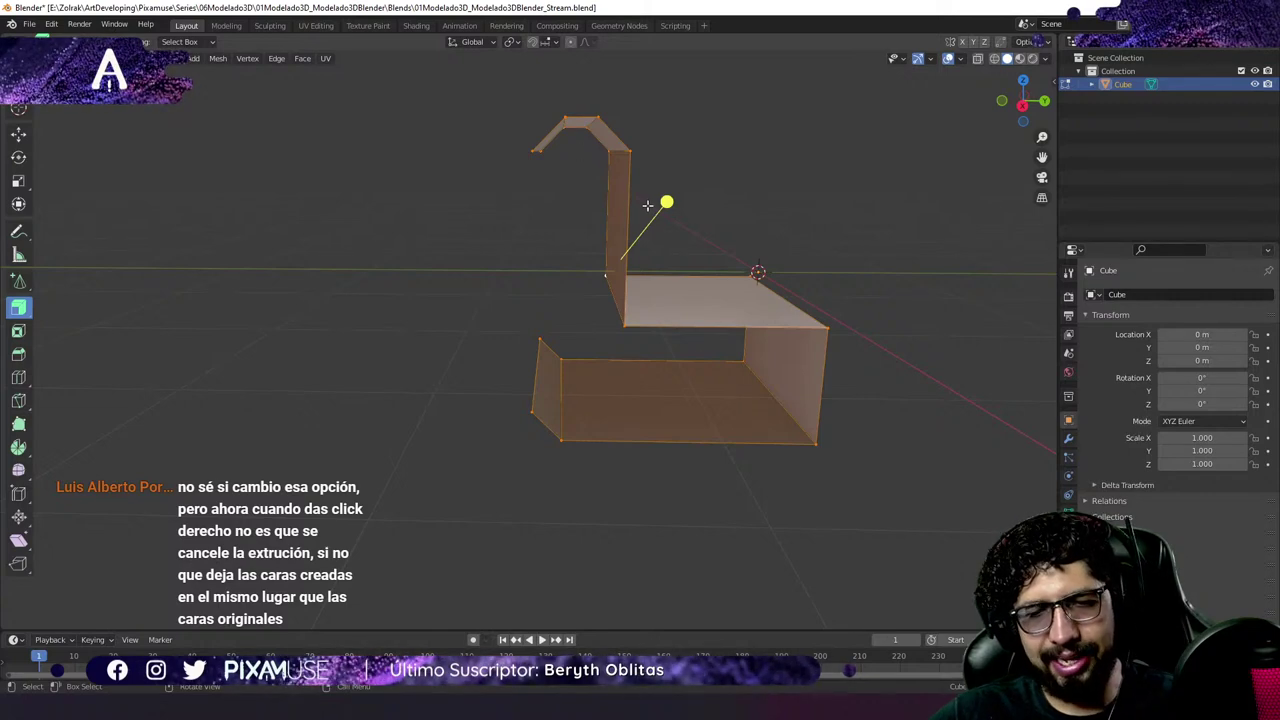
pyautogui.press('KP_3')
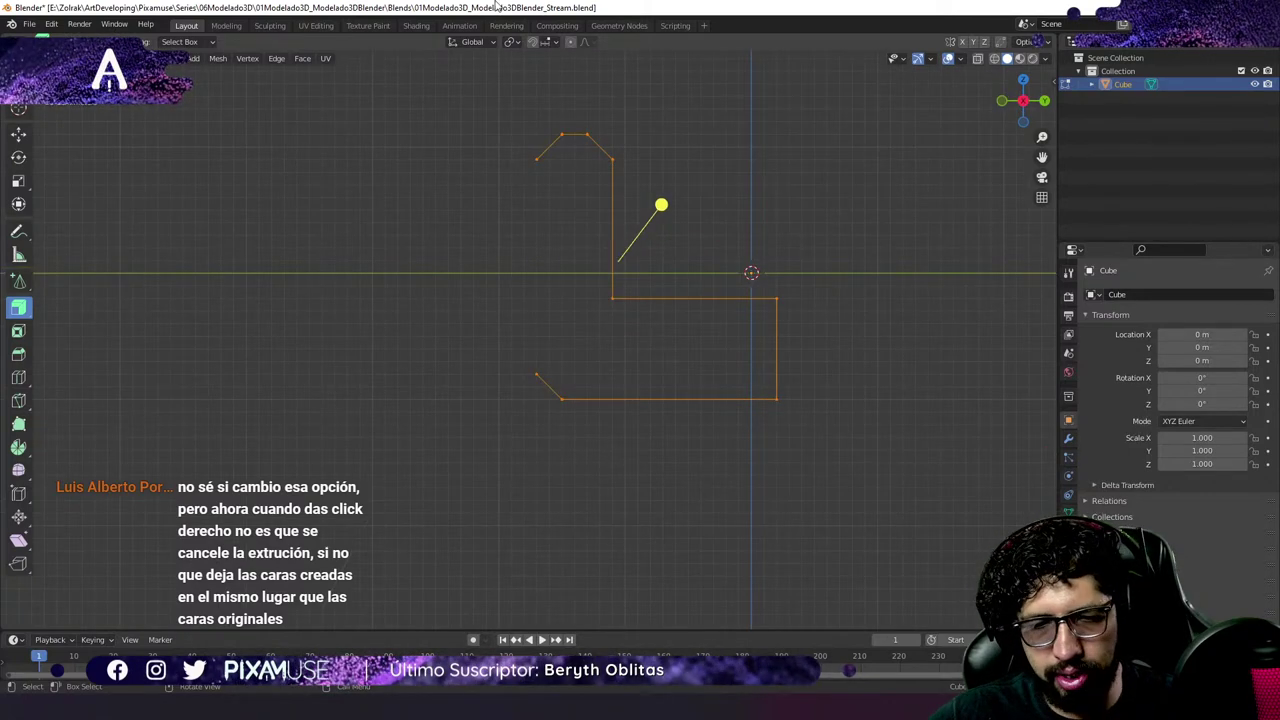
pyautogui.scroll(2, 631, 184)
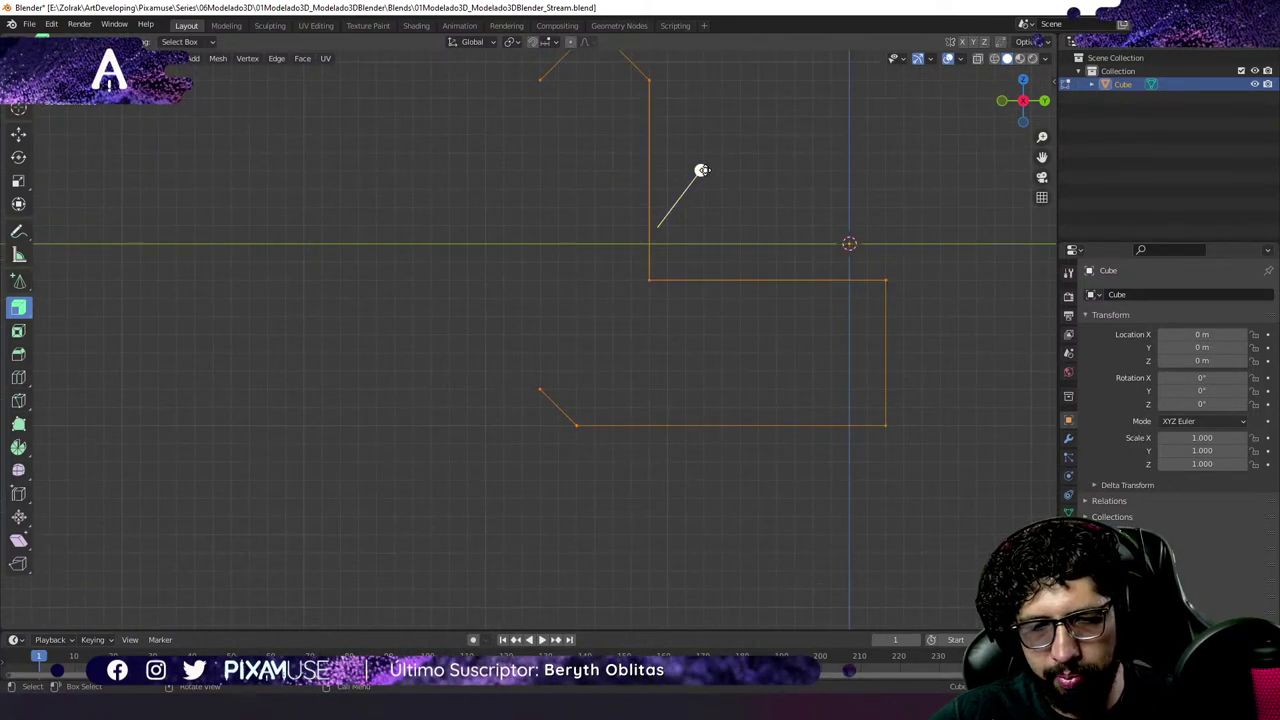
pyautogui.moveTo(700, 171)
pyautogui.mouseDown()
pyautogui.moveTo(694, 183)
pyautogui.moveTo(751, 149)
pyautogui.moveTo(710, 178)
pyautogui.mouseUp()
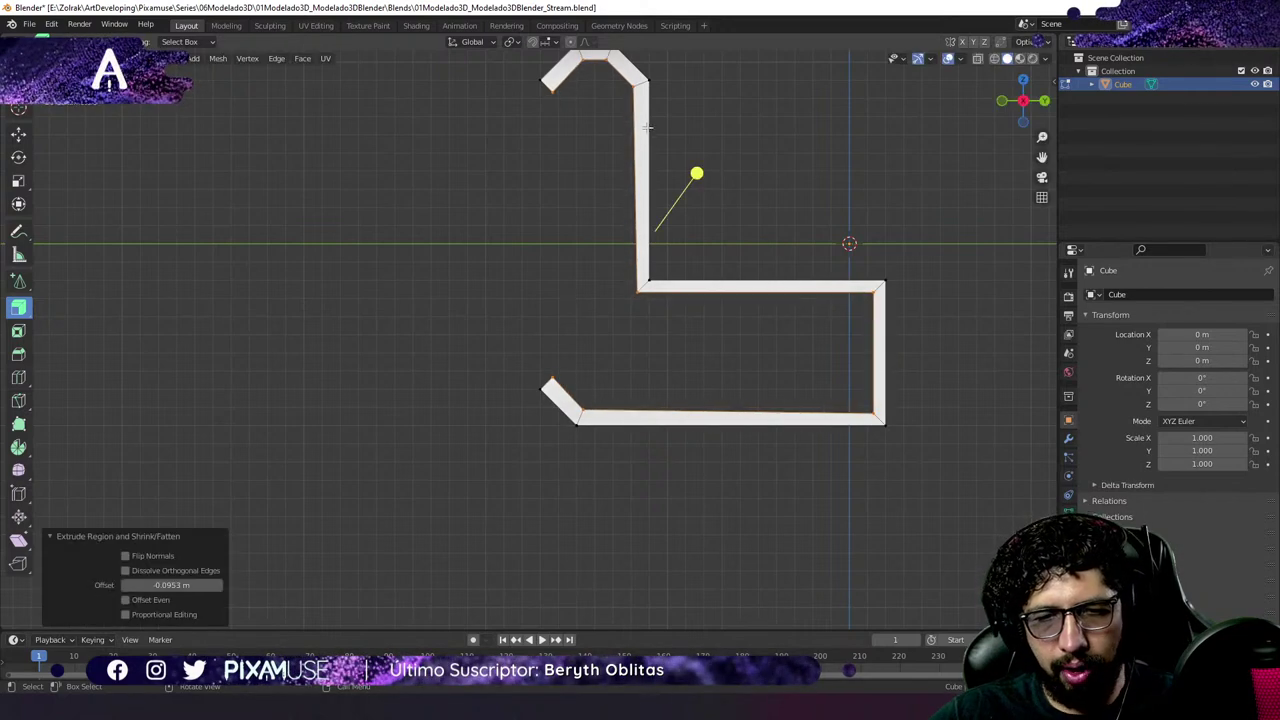
pyautogui.click(125, 600)
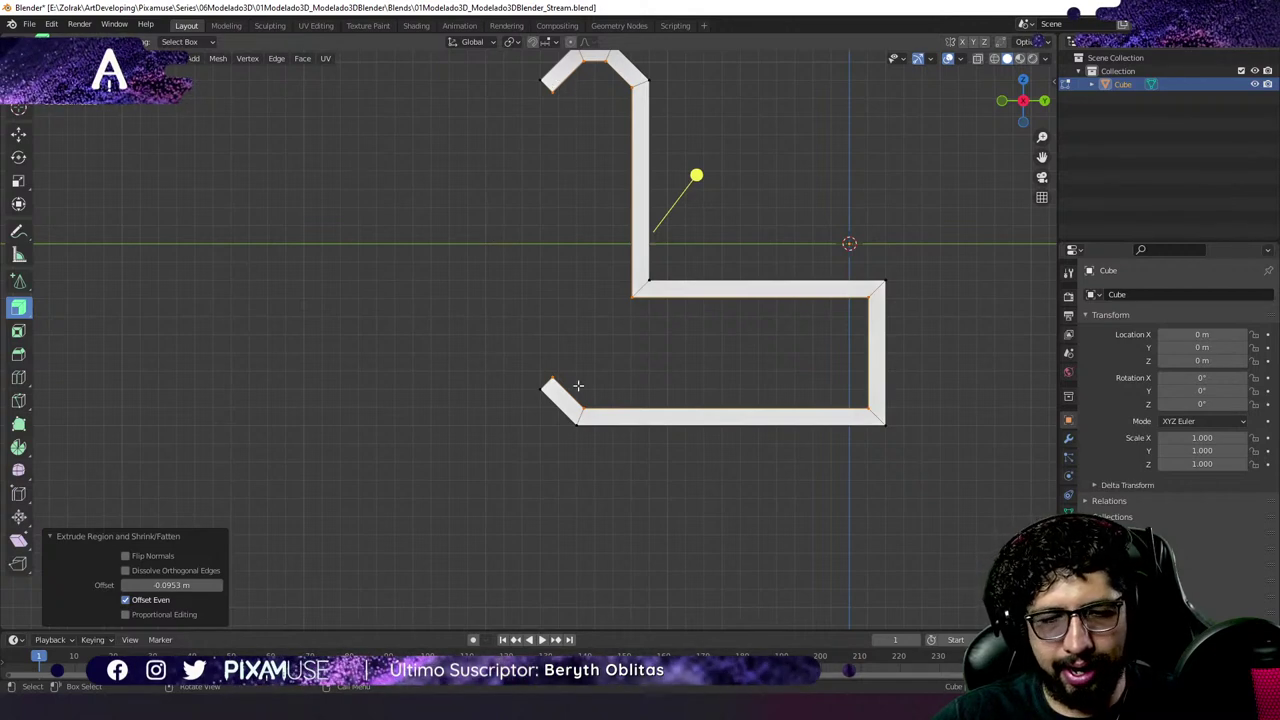
pyautogui.moveTo(866, 251); pyautogui.dragTo(713, 294, button='middle')
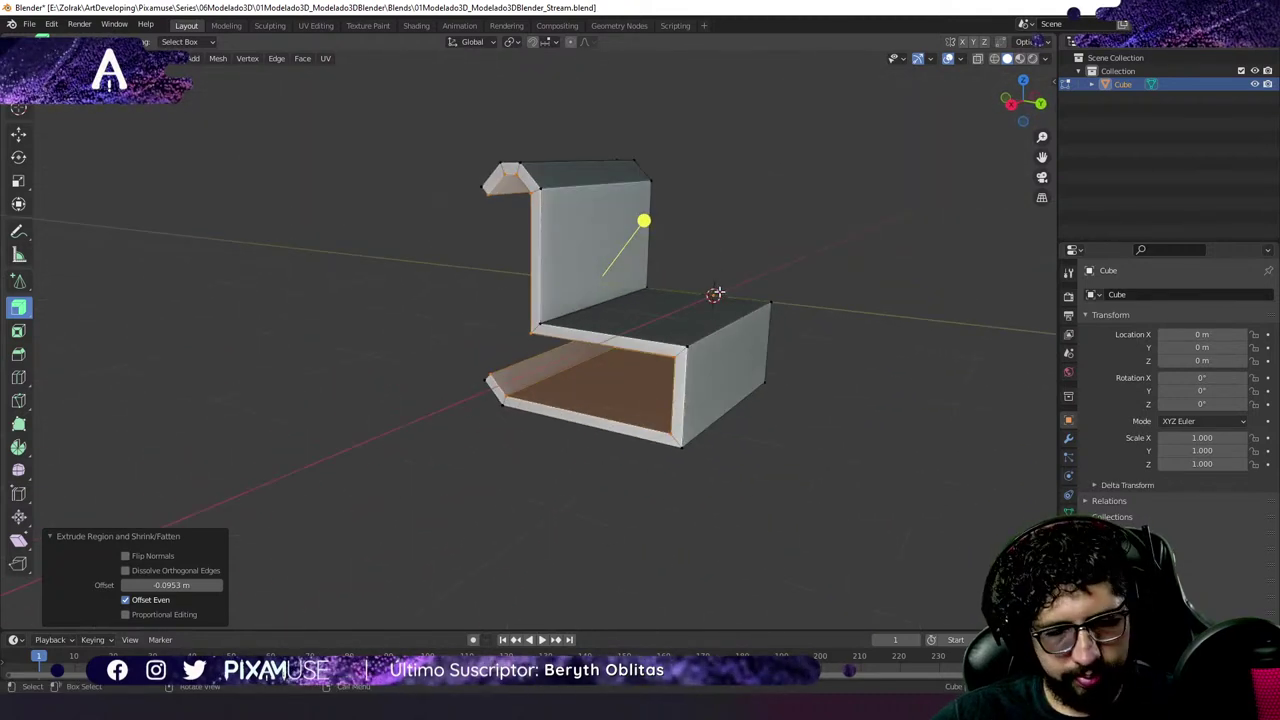
# Save to 01Modelado3D_Modelado3DBlender_Stream.blend, frame the chair from a lower side angle, and clear the selection.
pyautogui.hotkey('ctrl', 's')
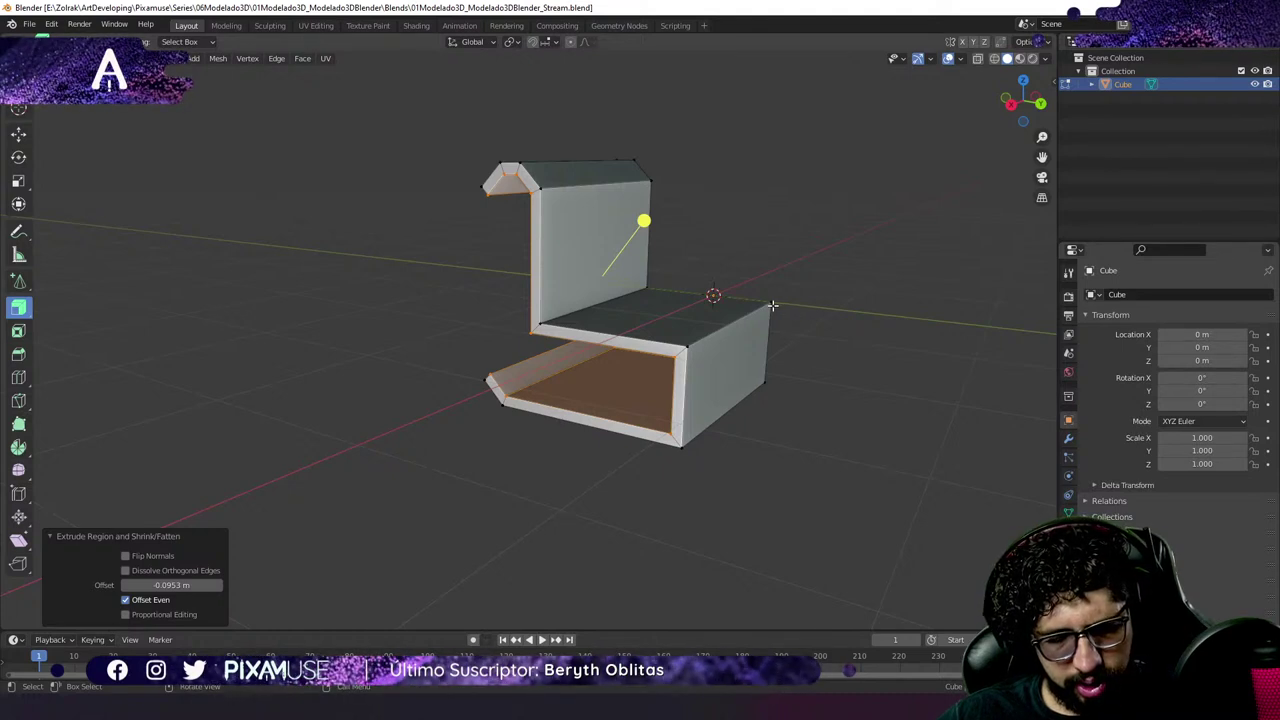
pyautogui.moveTo(810, 236); pyautogui.dragTo(842, 492)
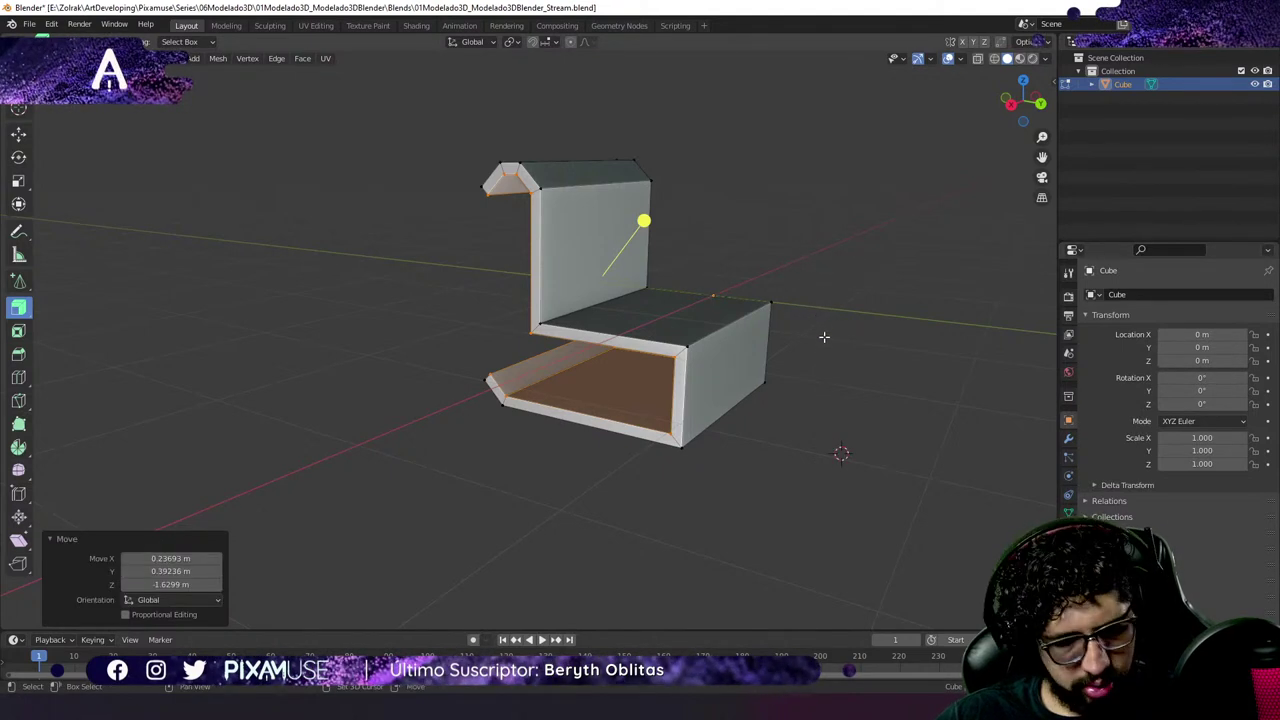
pyautogui.scroll(3, 674, 398)
pyautogui.hotkey('shift', 'c')
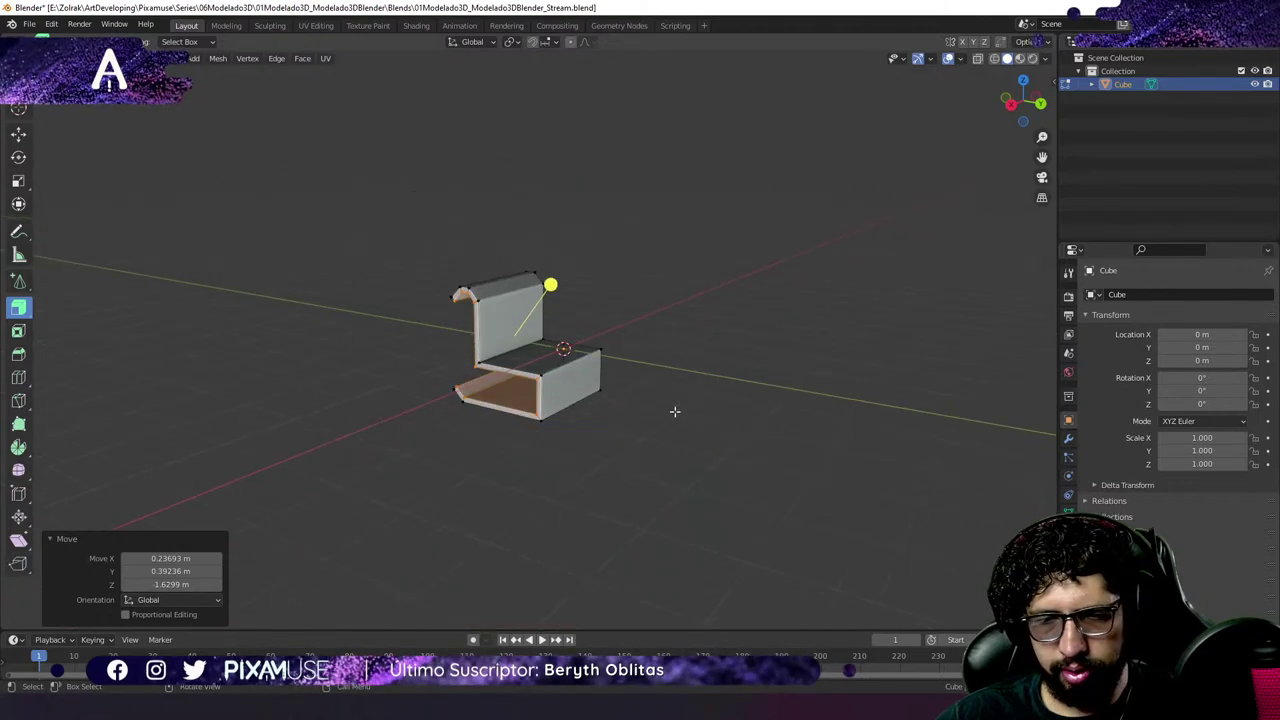
pyautogui.scroll(2, 672, 410)
pyautogui.moveTo(669, 409)
pyautogui.mouseDown(button='middle')
pyautogui.moveTo(718, 406)
pyautogui.moveTo(686, 406)
pyautogui.mouseUp(button='middle')
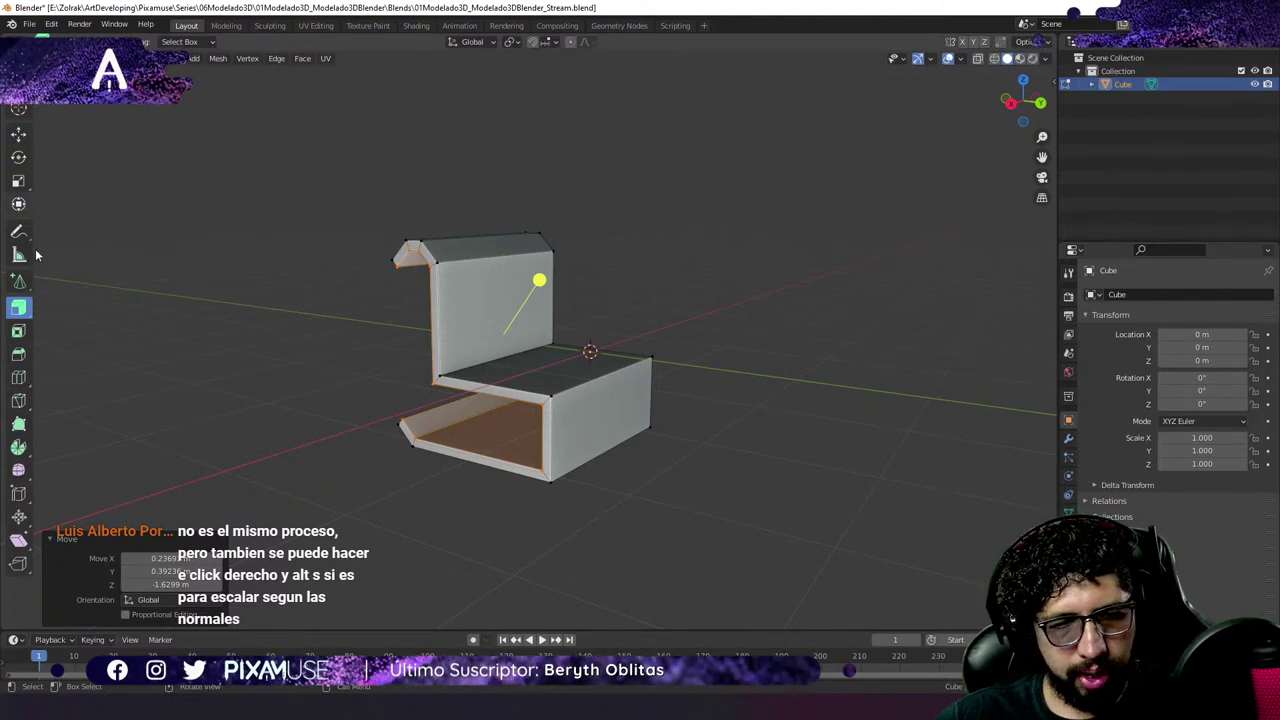
pyautogui.hotkey('alt', 'a')
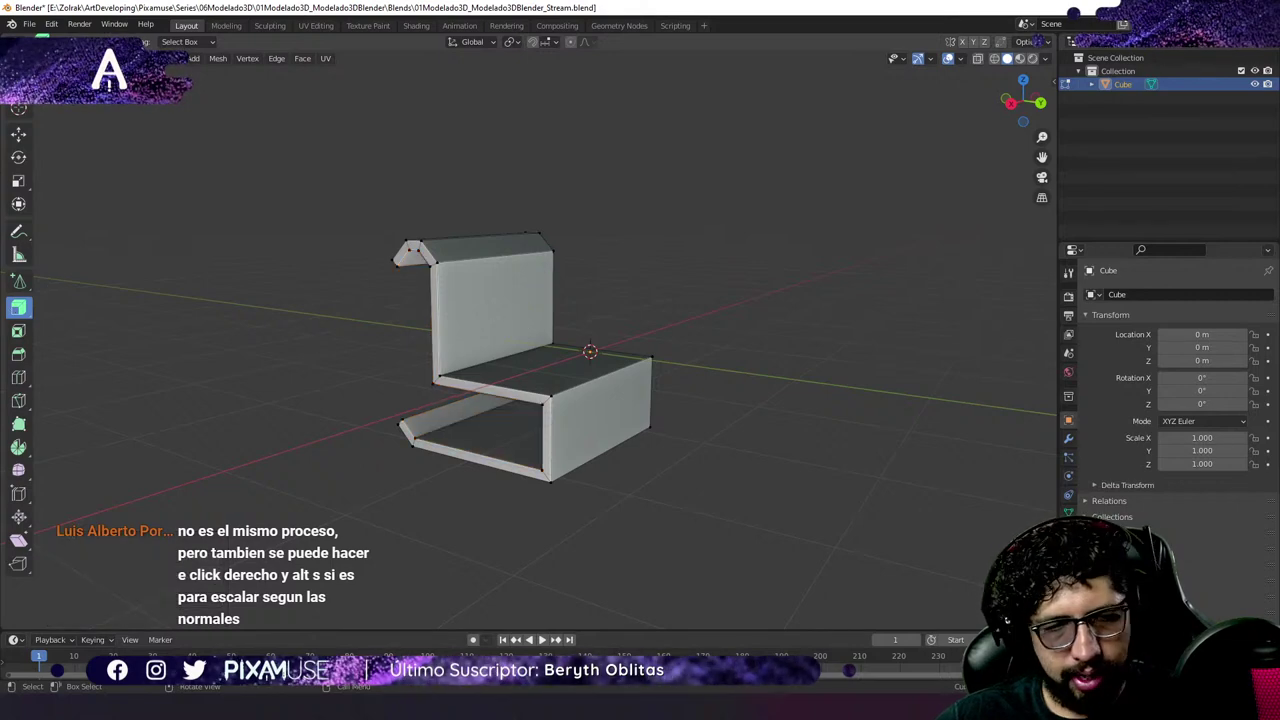
# Extrude the seat's top face twice and cancel each, leaving a duplicate face behind.
pyautogui.click(545, 386)
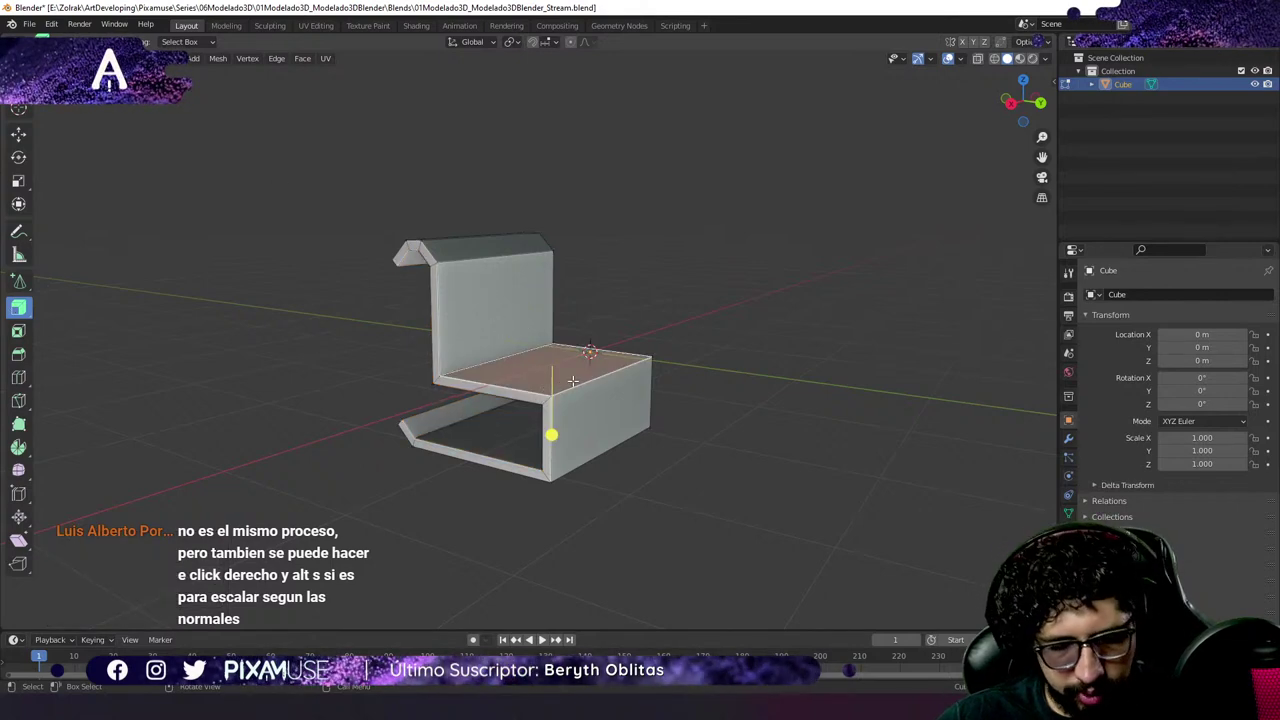
pyautogui.press('e')
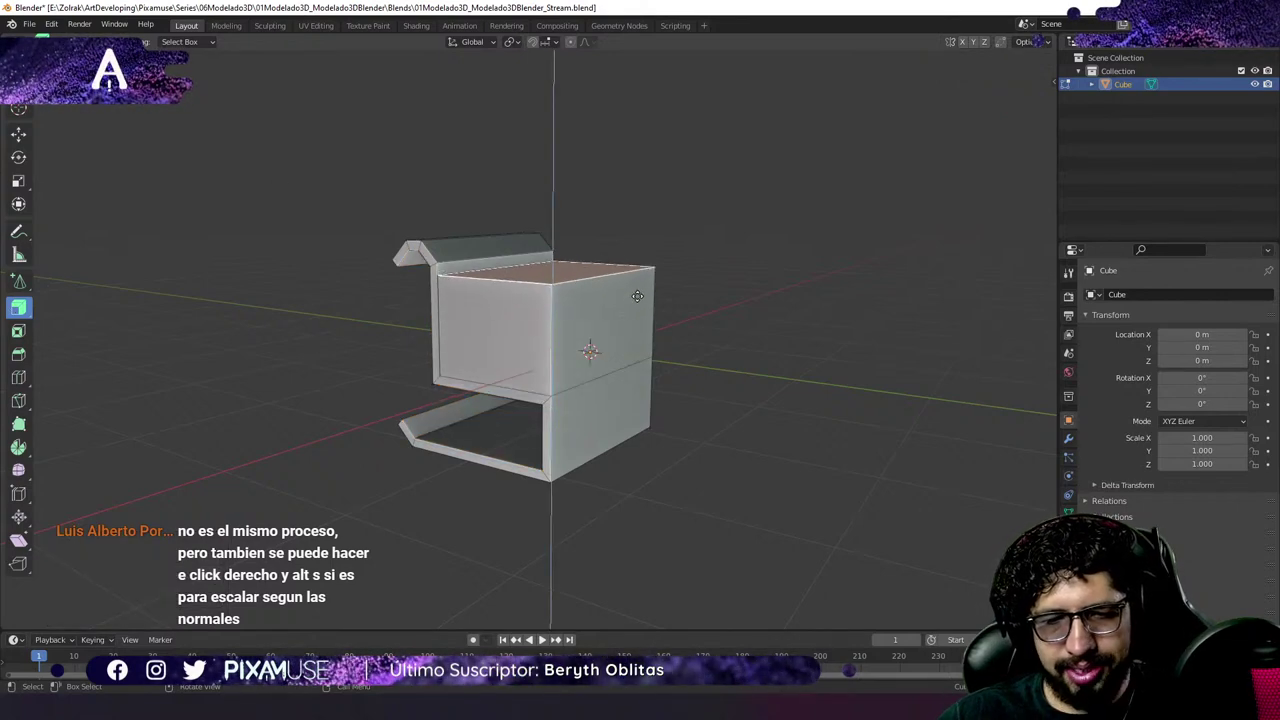
pyautogui.rightClick(638, 308)
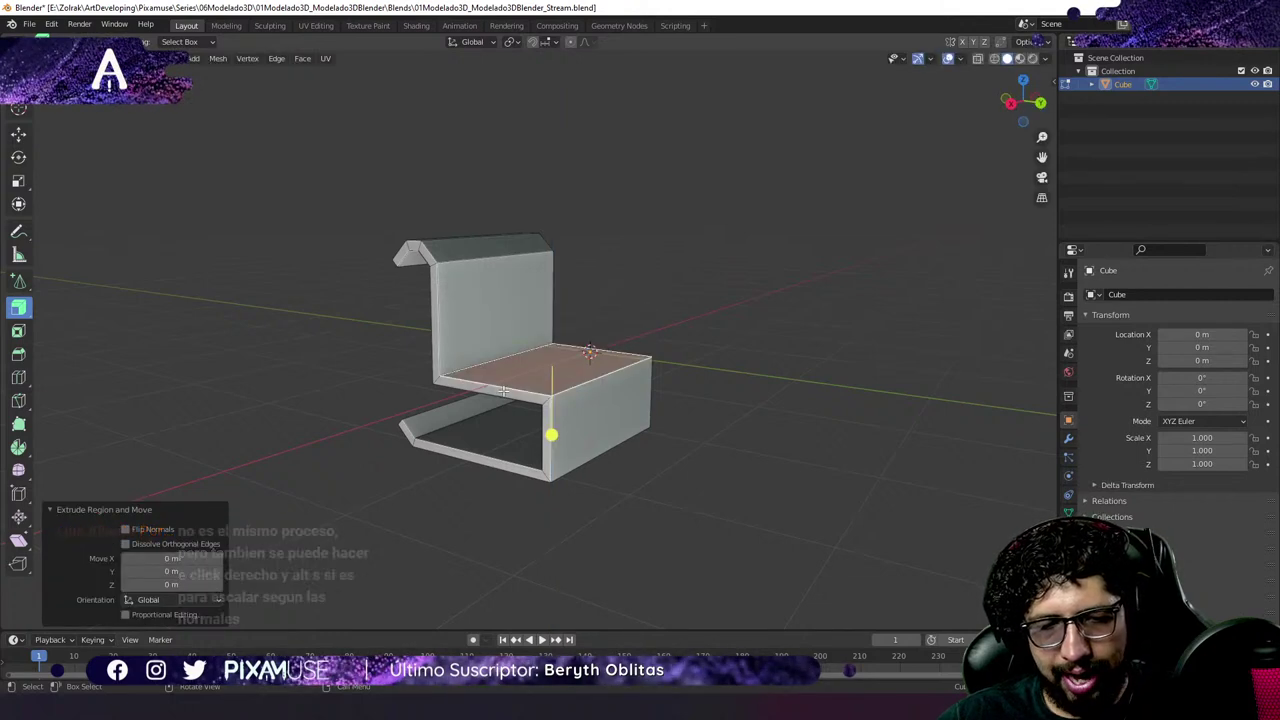
pyautogui.scroll(2, 521, 390)
pyautogui.scroll(1, 521, 390)
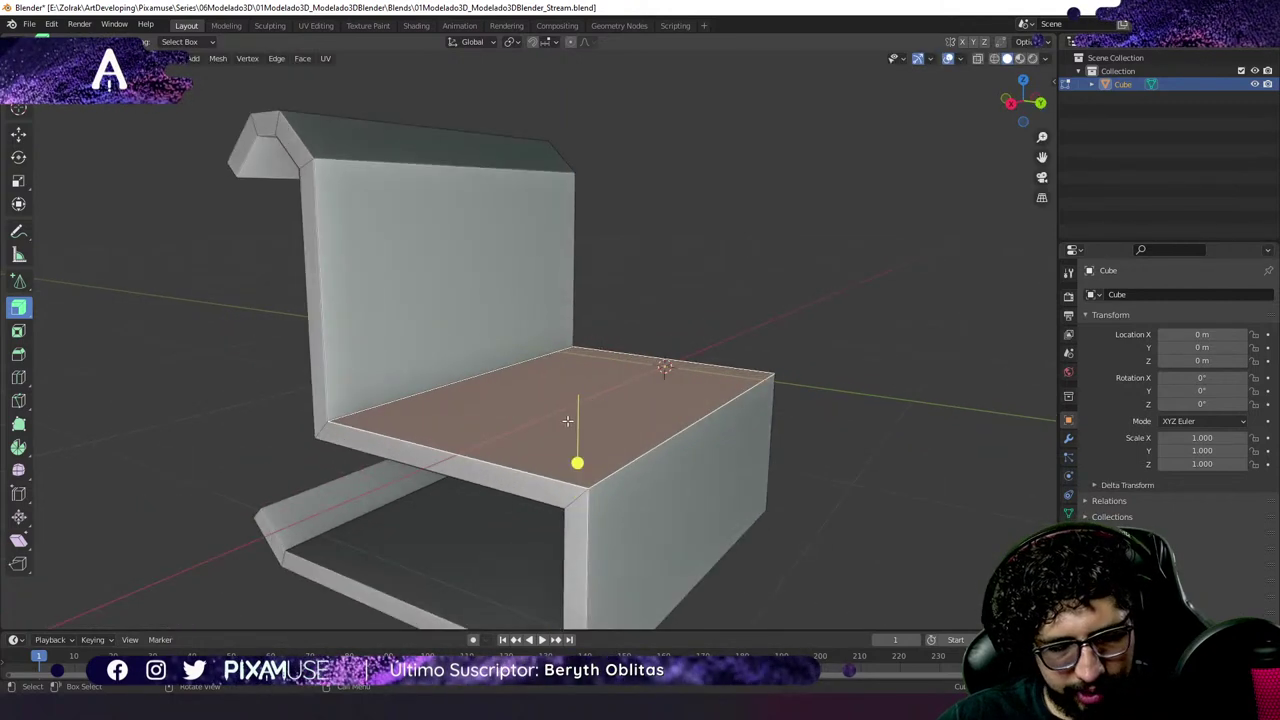
pyautogui.press('e')
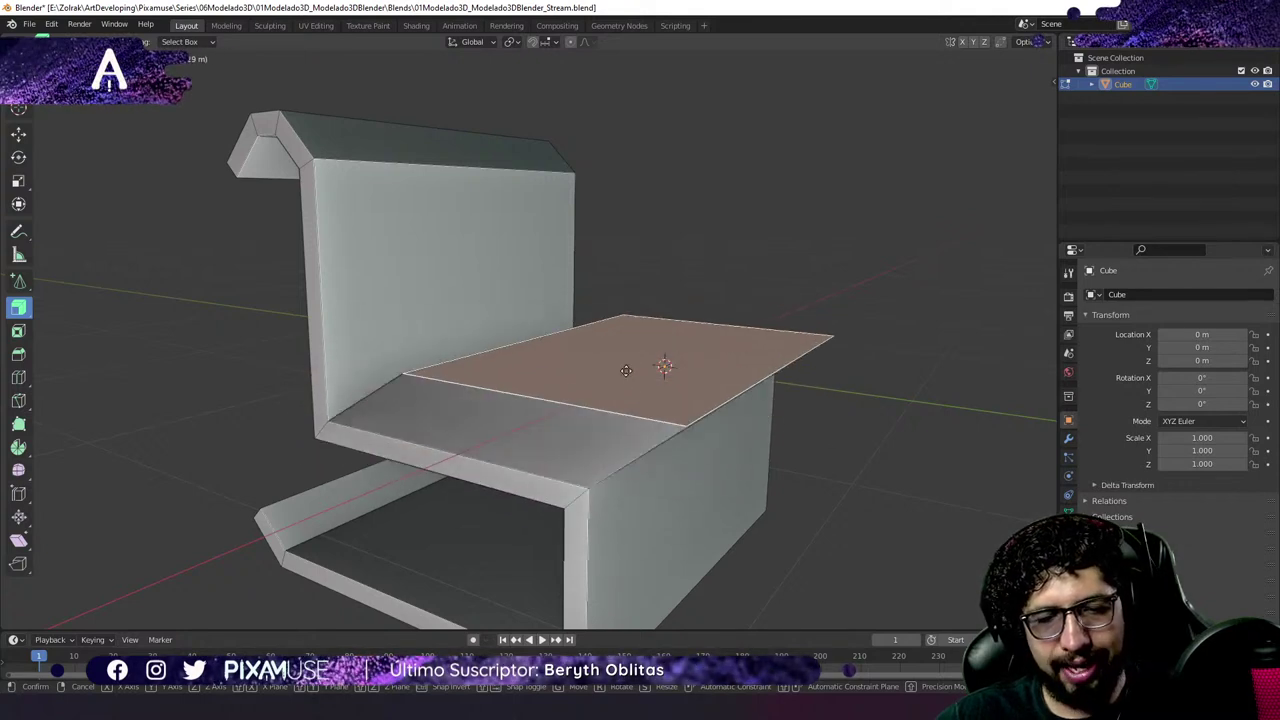
pyautogui.rightClick(603, 385)
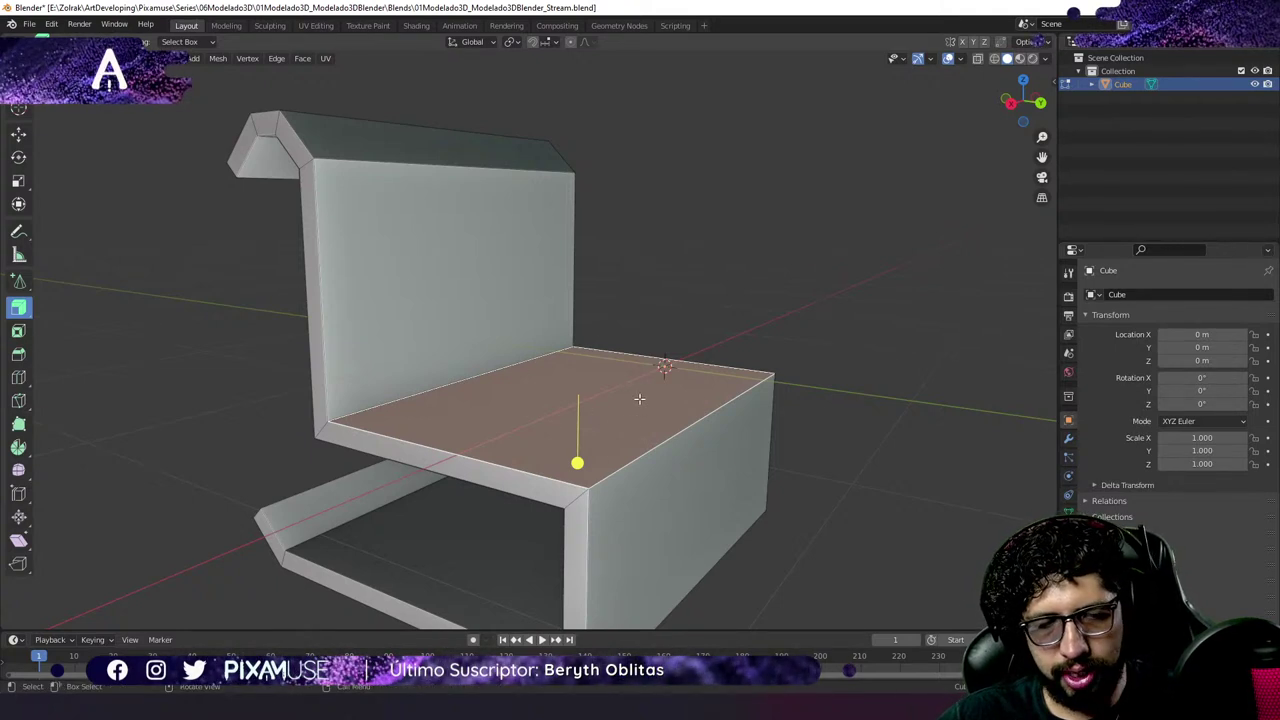
# Delete the leftover duplicate seat face and orbit around the chair to check it.
pyautogui.hotkey('ctrl', 'x')
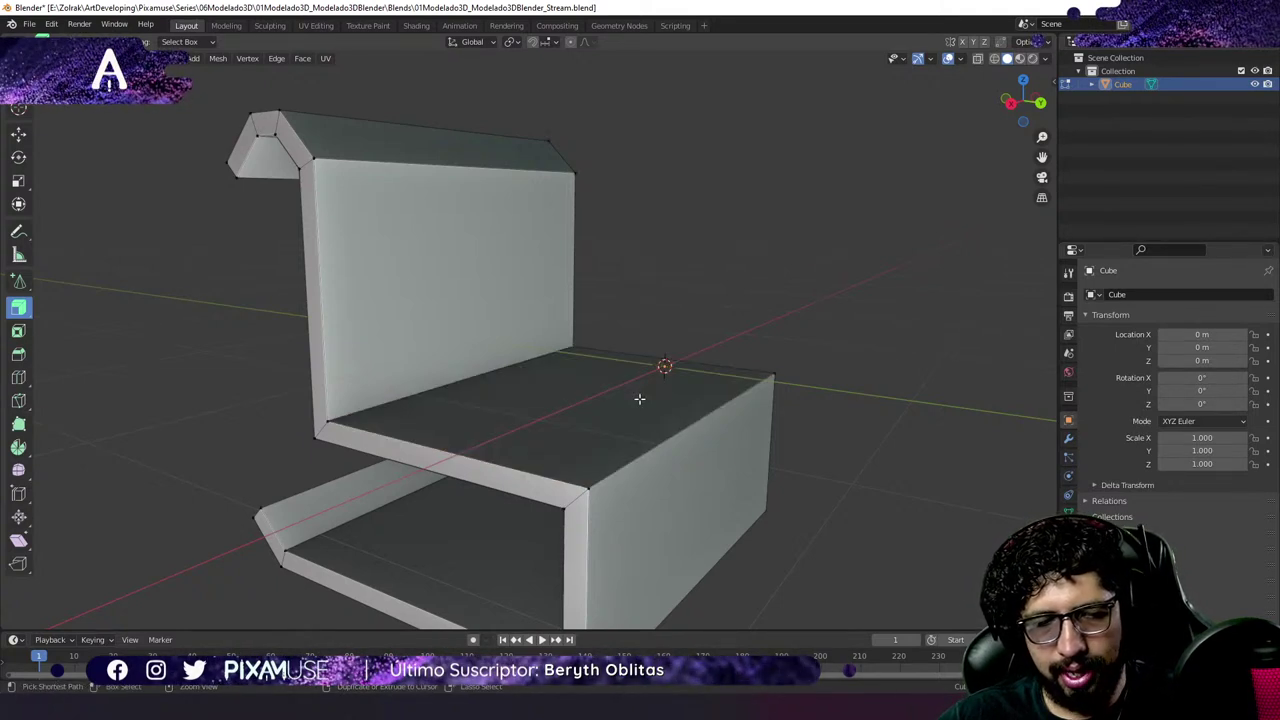
pyautogui.keyDown('ctrl'); pyautogui.click(639, 398); pyautogui.keyUp('ctrl')
pyautogui.press('a')
pyautogui.hotkey('ctrl', 'z')
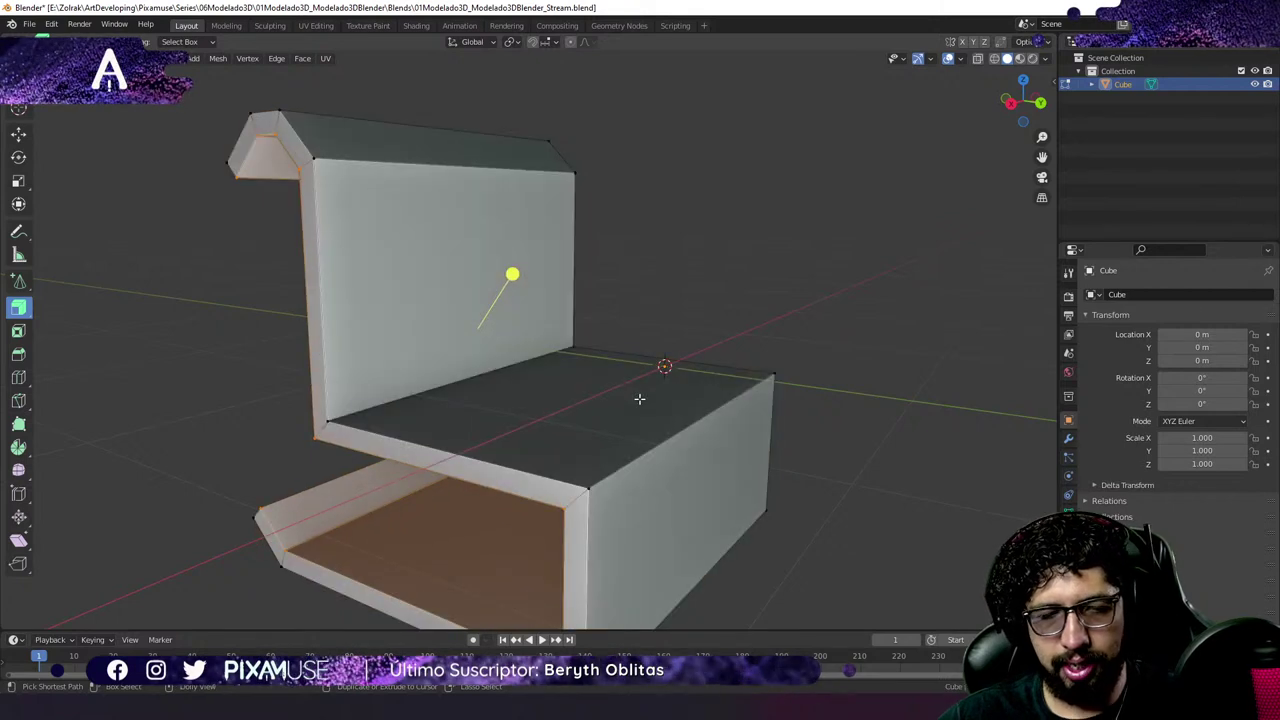
pyautogui.click(740, 285)
pyautogui.moveTo(537, 370); pyautogui.dragTo(577, 371, button='middle')
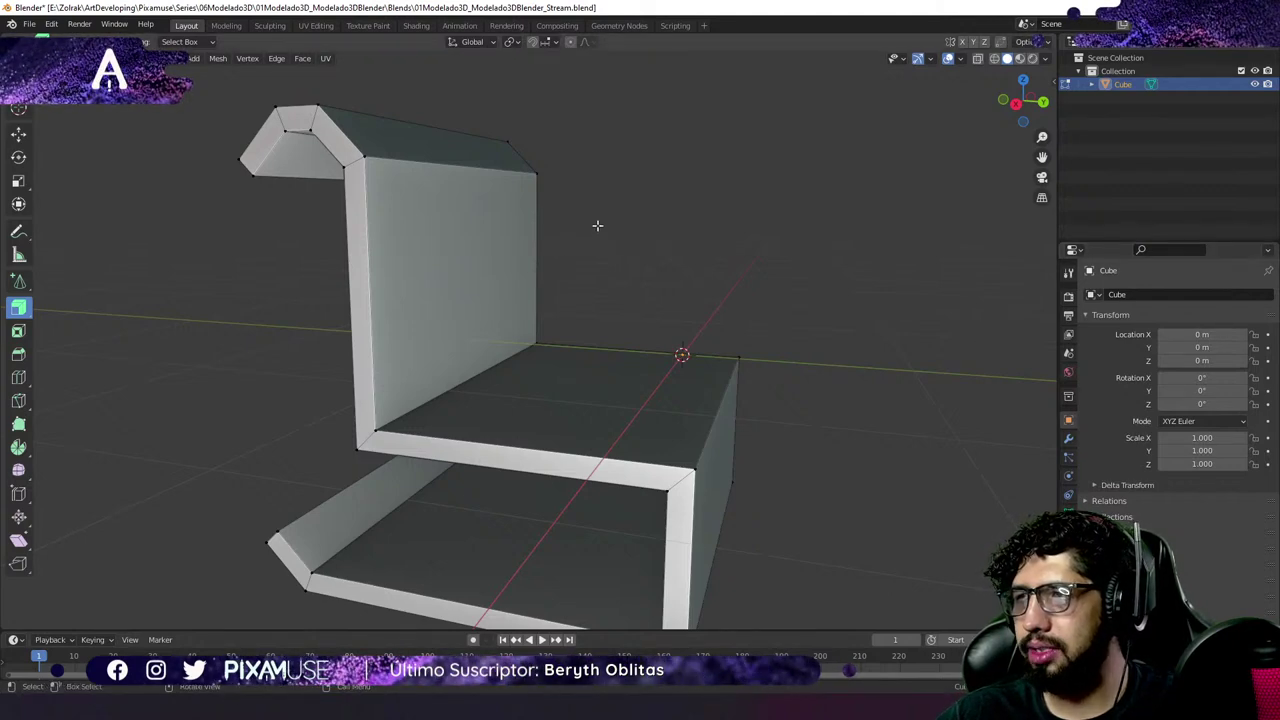
pyautogui.moveTo(597, 226); pyautogui.dragTo(646, 289, button='middle')
# Select the whole mesh and start extrusions twice, cancelling the movement each time.
pyautogui.press('a')
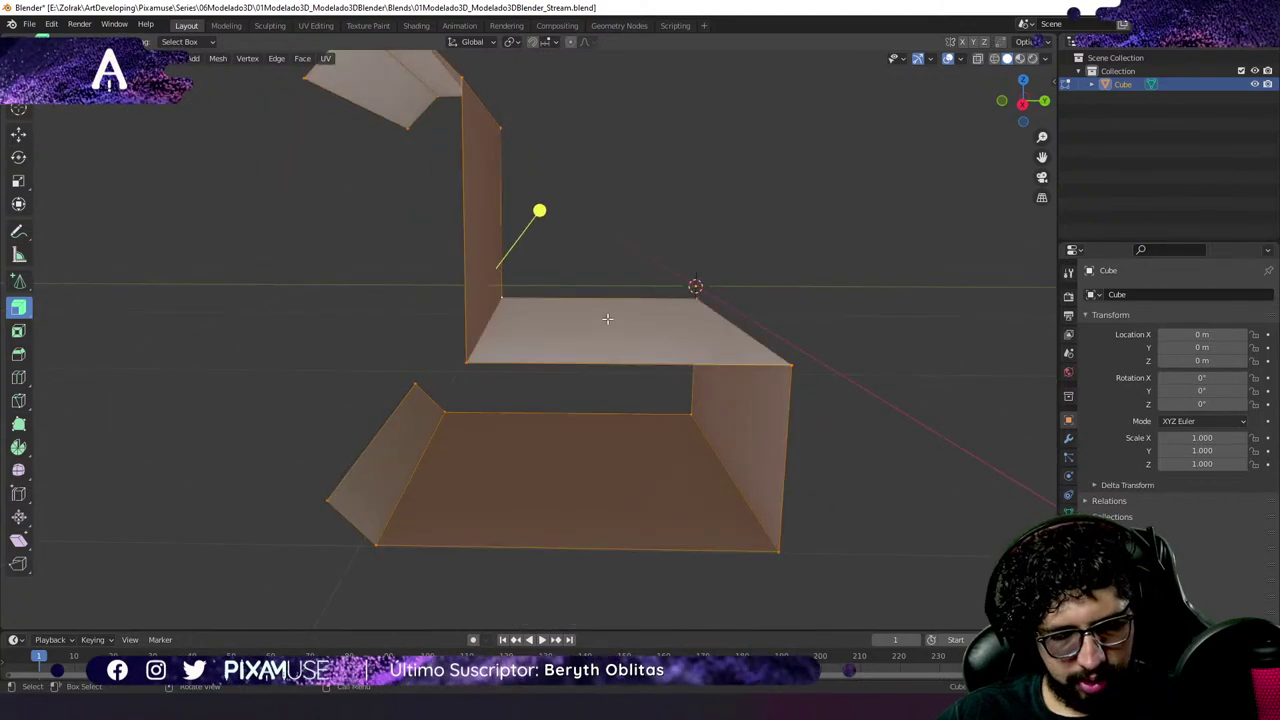
pyautogui.press('e')
pyautogui.rightClick(609, 322)
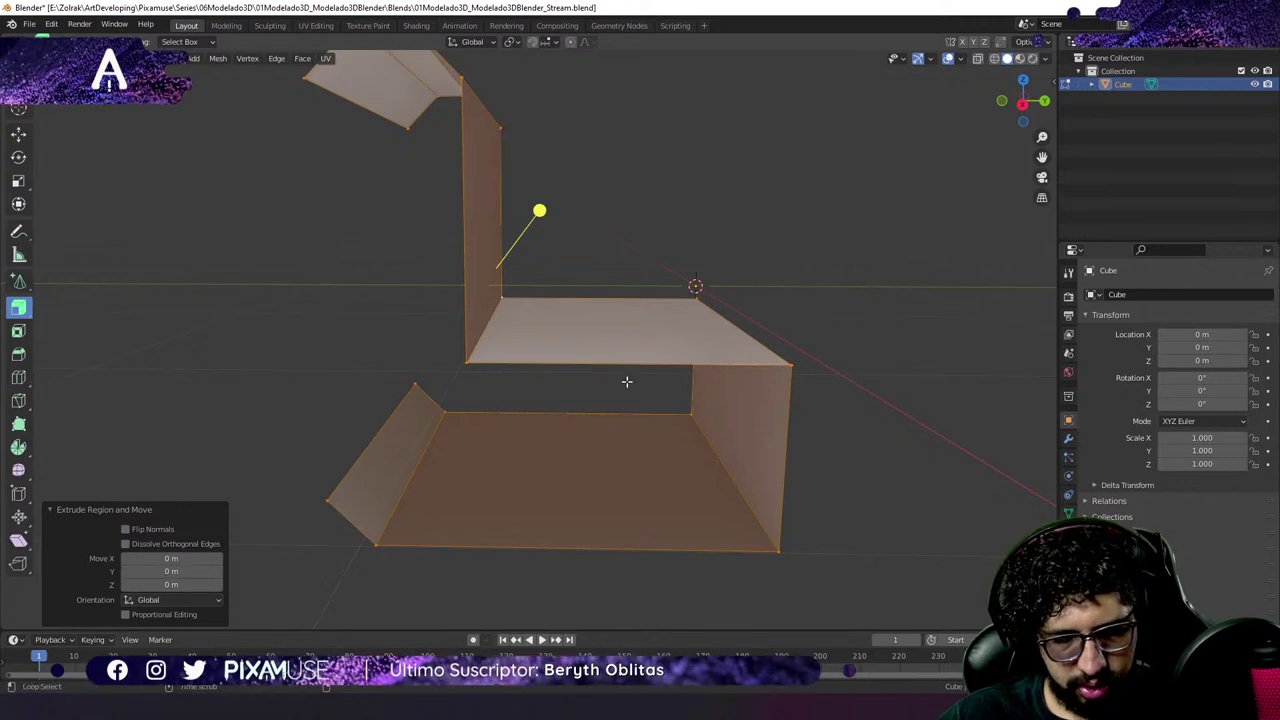
pyautogui.click(571, 437)
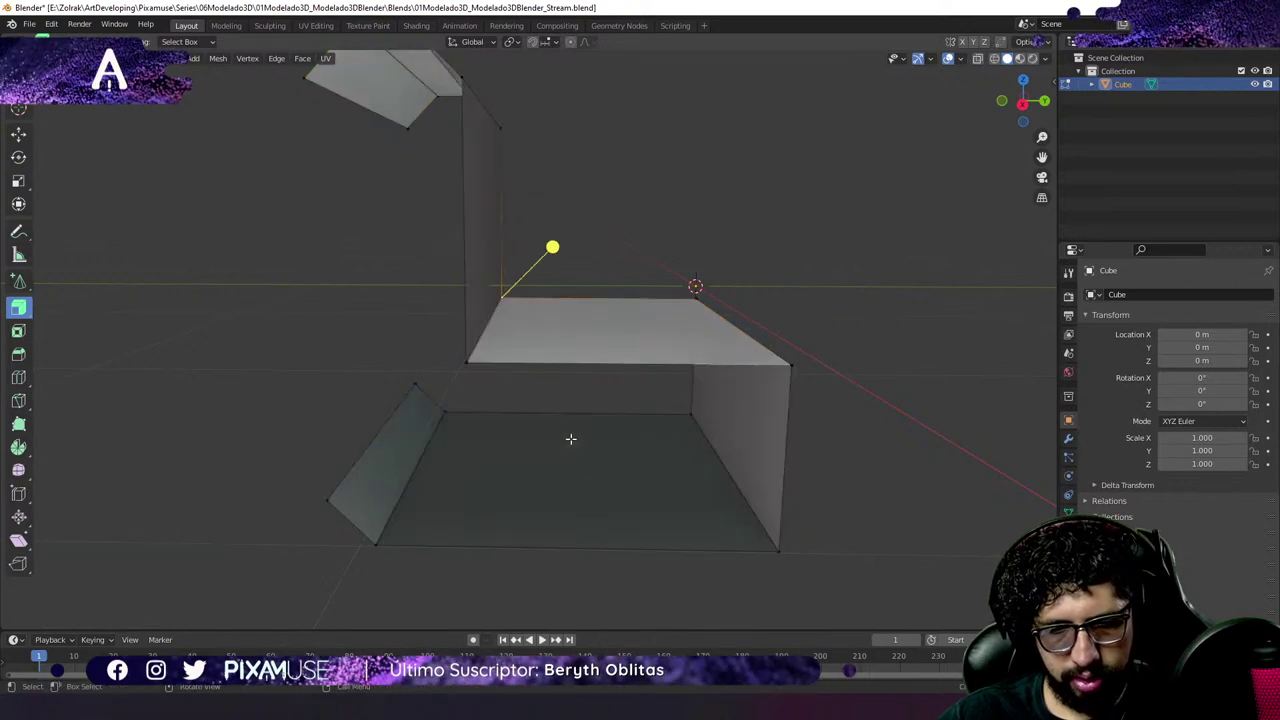
pyautogui.press('a')
pyautogui.press('k')
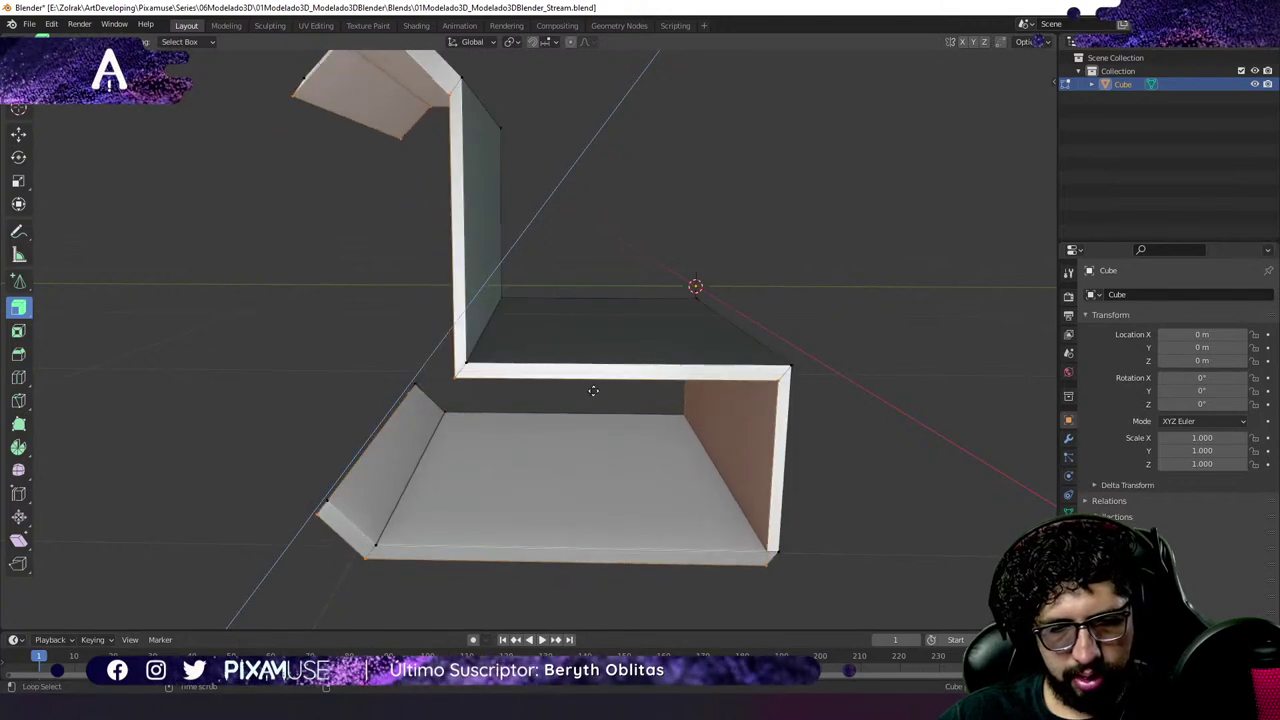
pyautogui.rightClick(582, 397)
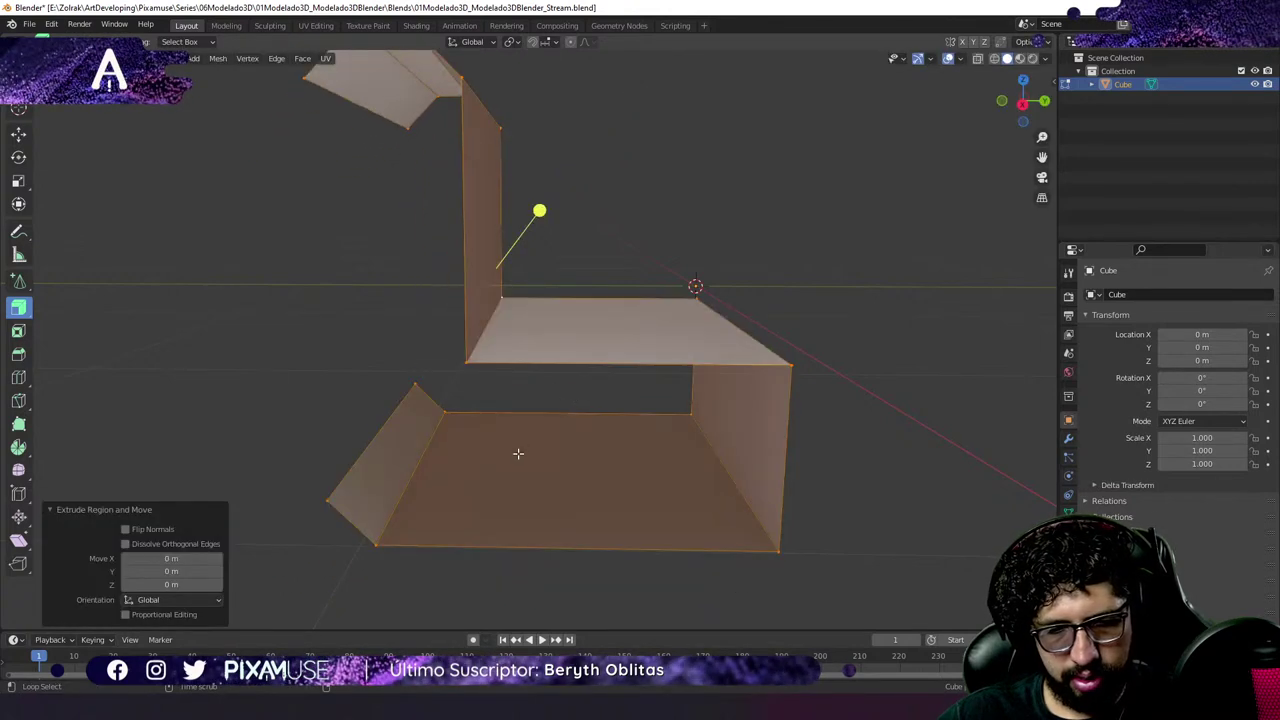
pyautogui.click(617, 361)
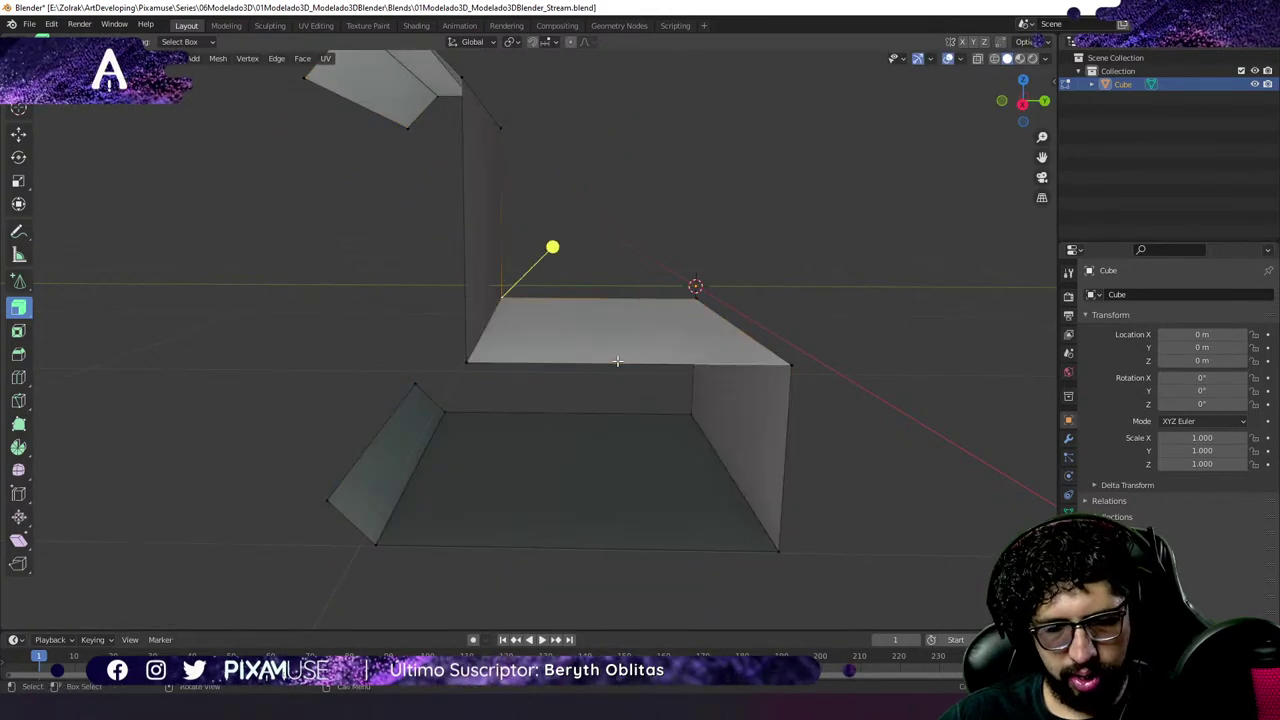
pyautogui.press('a')
pyautogui.scroll(-3, 697, 317)
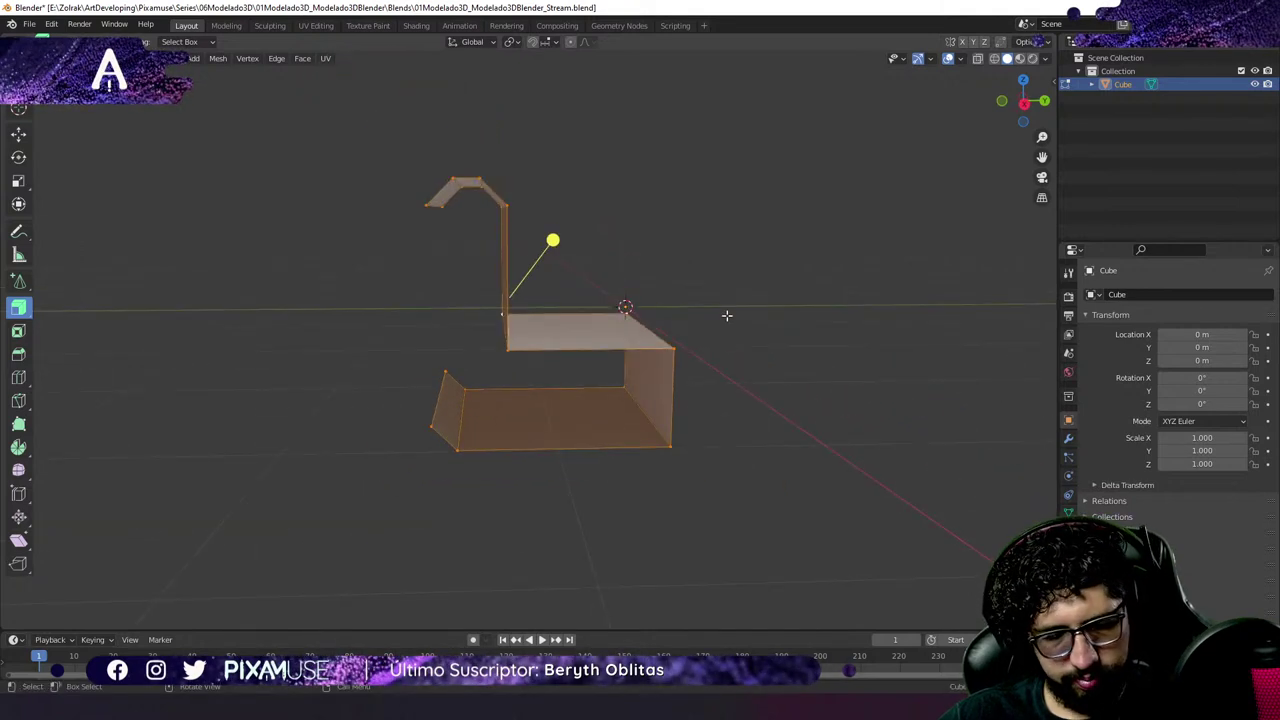
# Extrude individual faces, then extrude faces along normals with Offset Even enabled.
pyautogui.hotkey('alt', 'e')
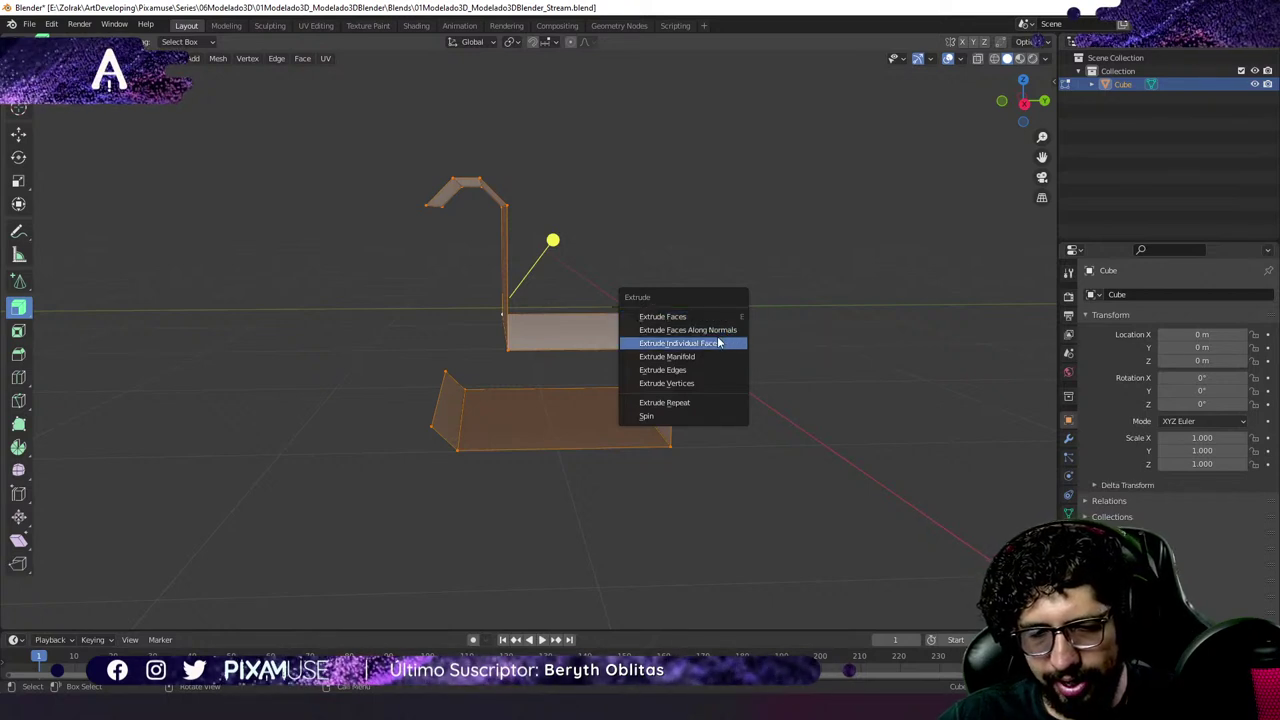
pyautogui.click(725, 343)
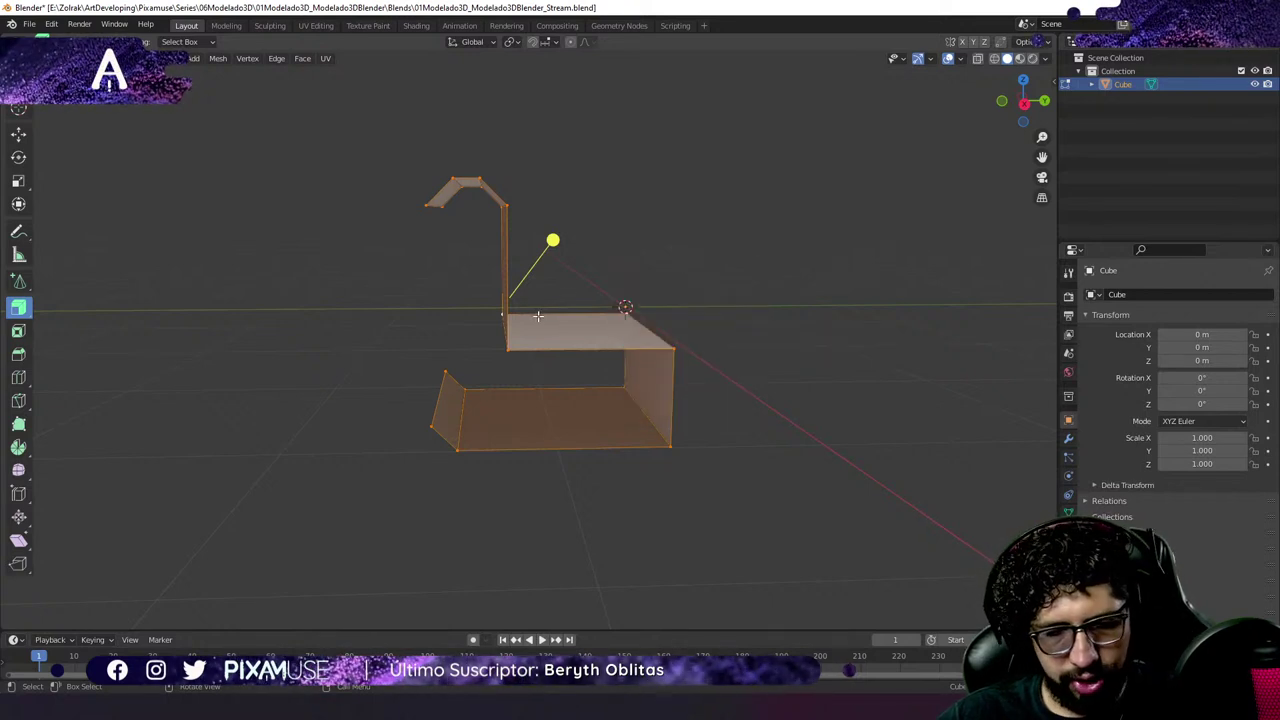
pyautogui.hotkey('alt', 'e')
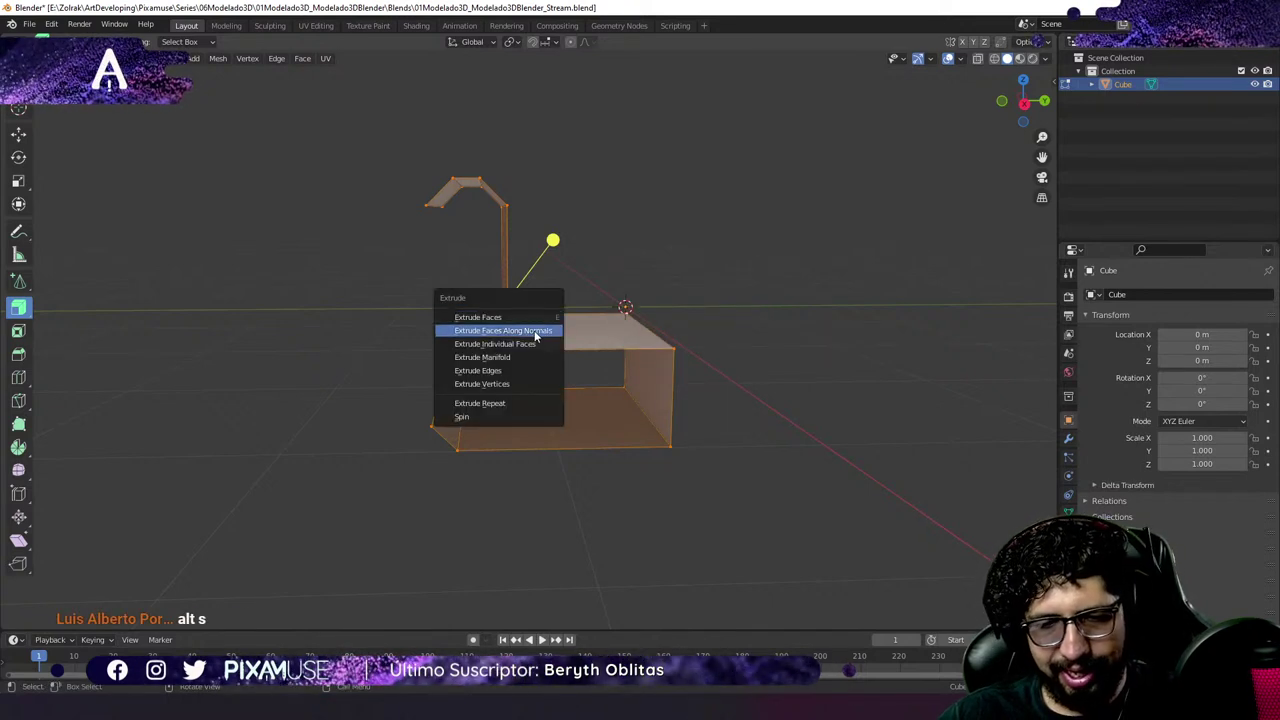
pyautogui.click(513, 331)
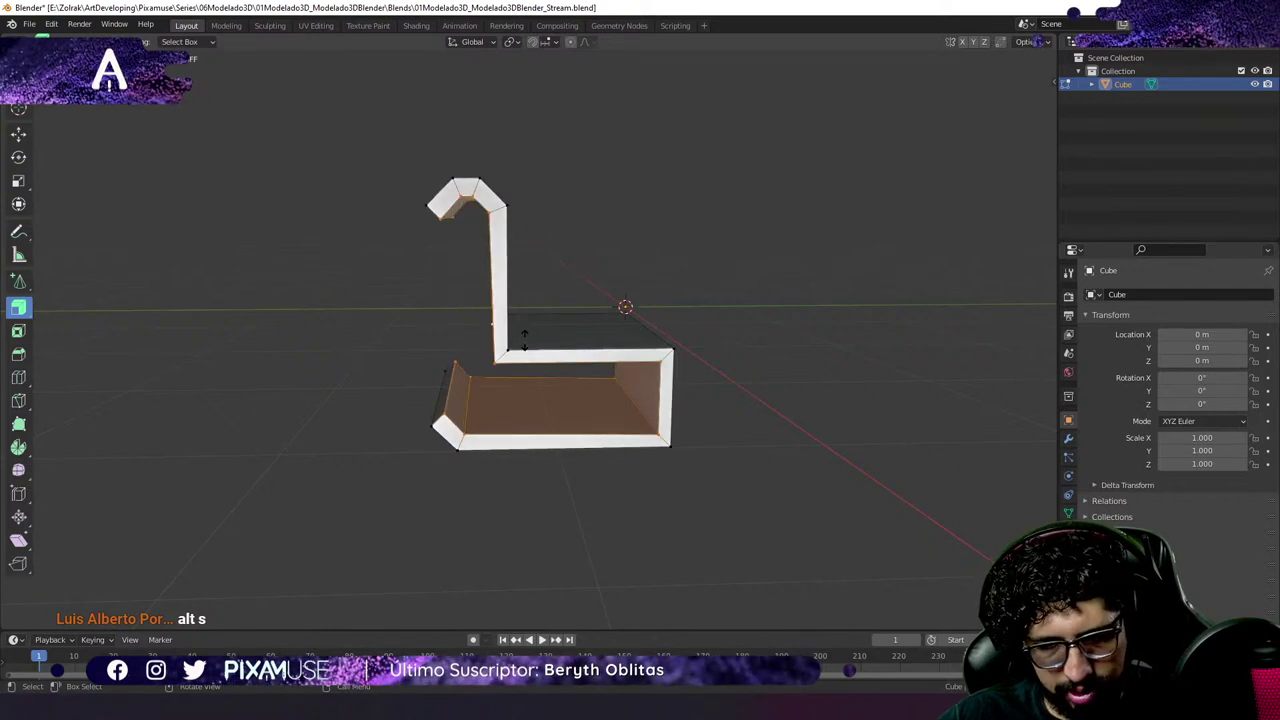
pyautogui.click(524, 340)
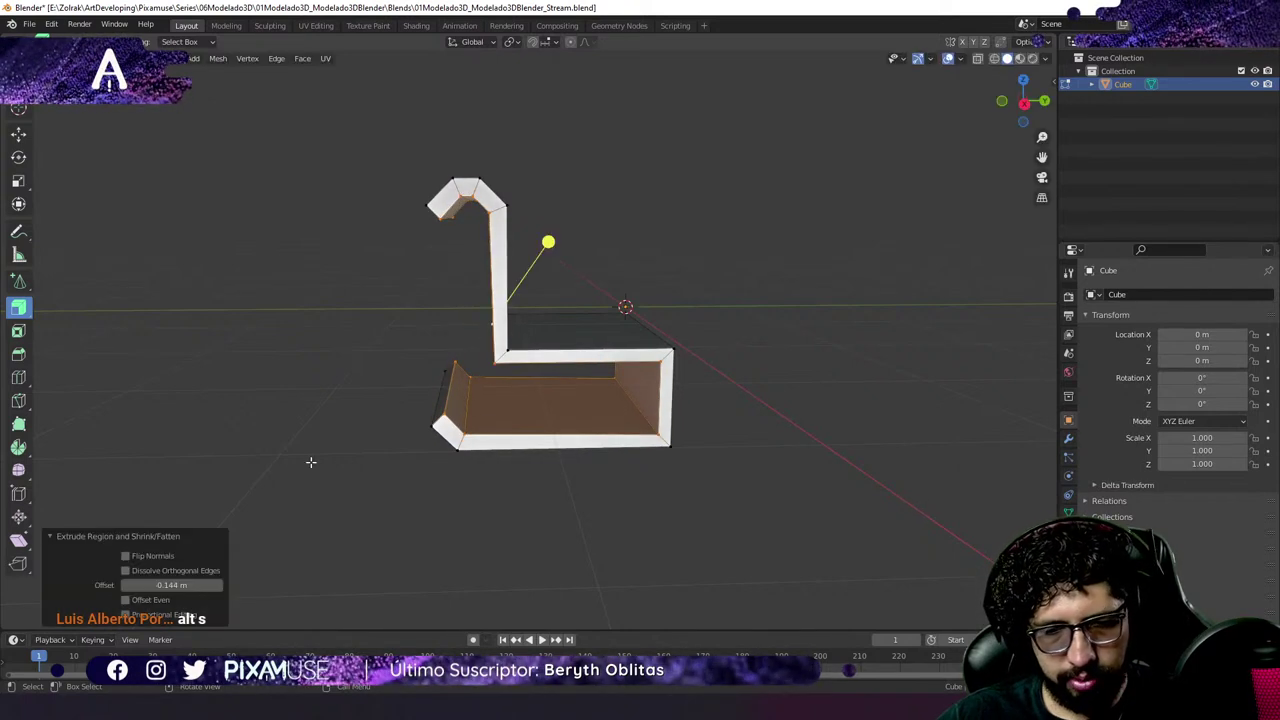
pyautogui.click(126, 600)
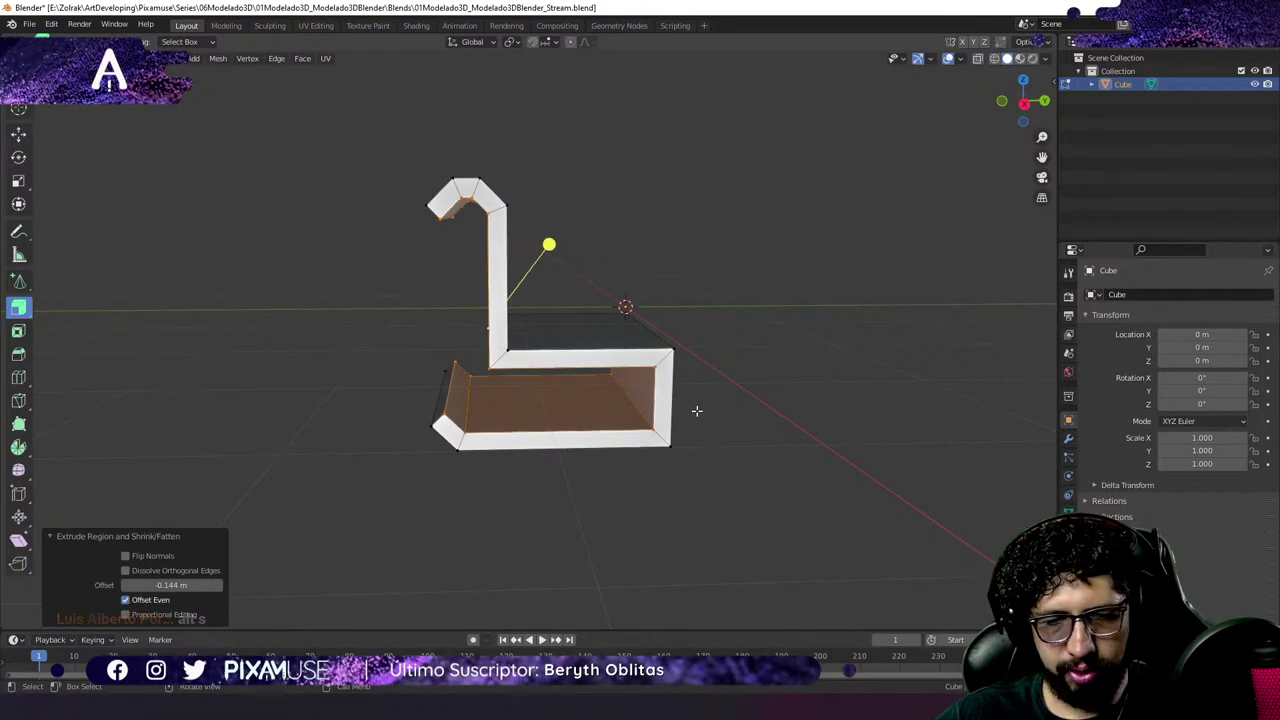
# View the thickened profile from the front, then undo the thickness extrusion.
pyautogui.press('KP_1')
pyautogui.scroll(3, 521, 251)
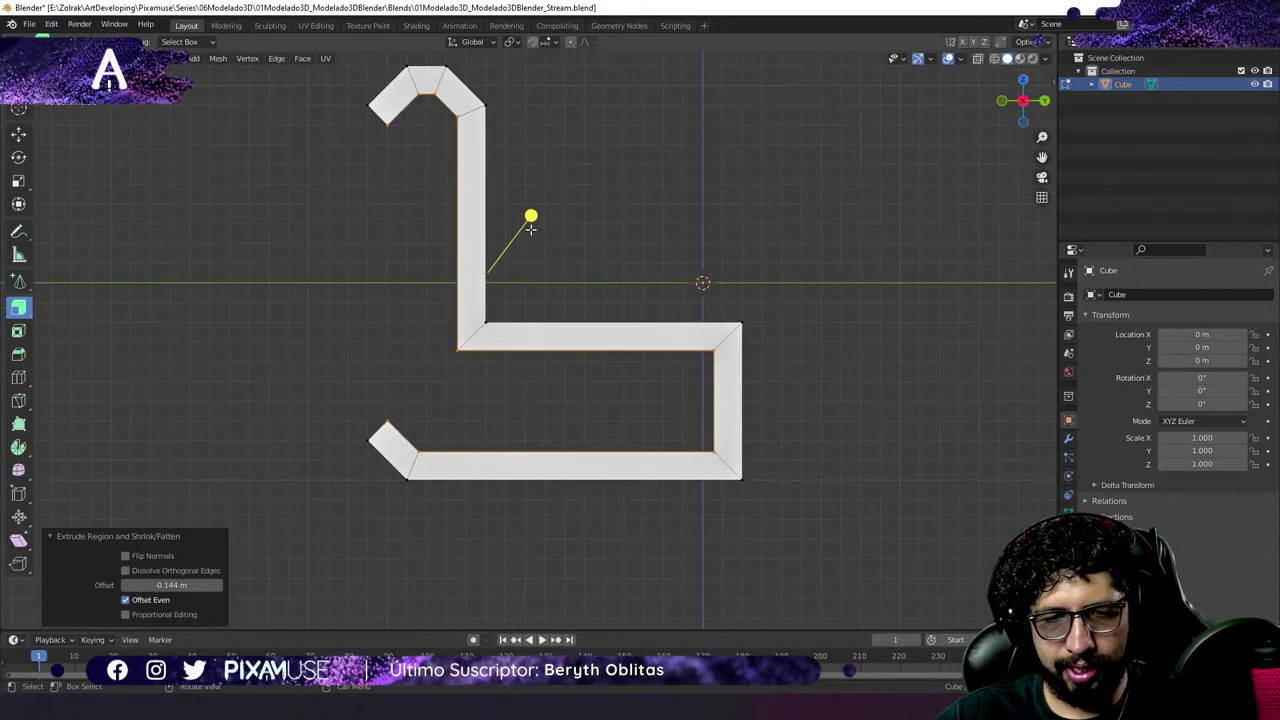
pyautogui.scroll(1, 521, 251)
pyautogui.hotkey('ctrl', 'z')
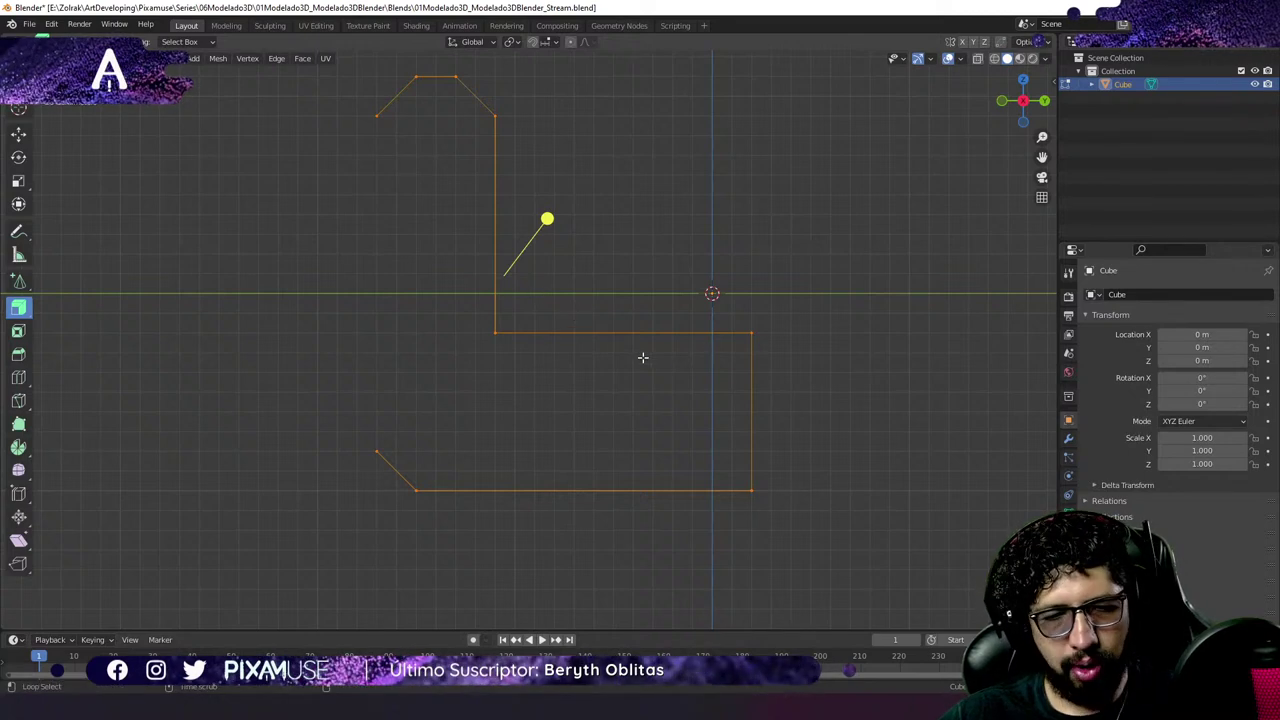
# Extrude the profile faces along normals by -0.0811 m with Offset Even on.
pyautogui.hotkey('alt', 'e')
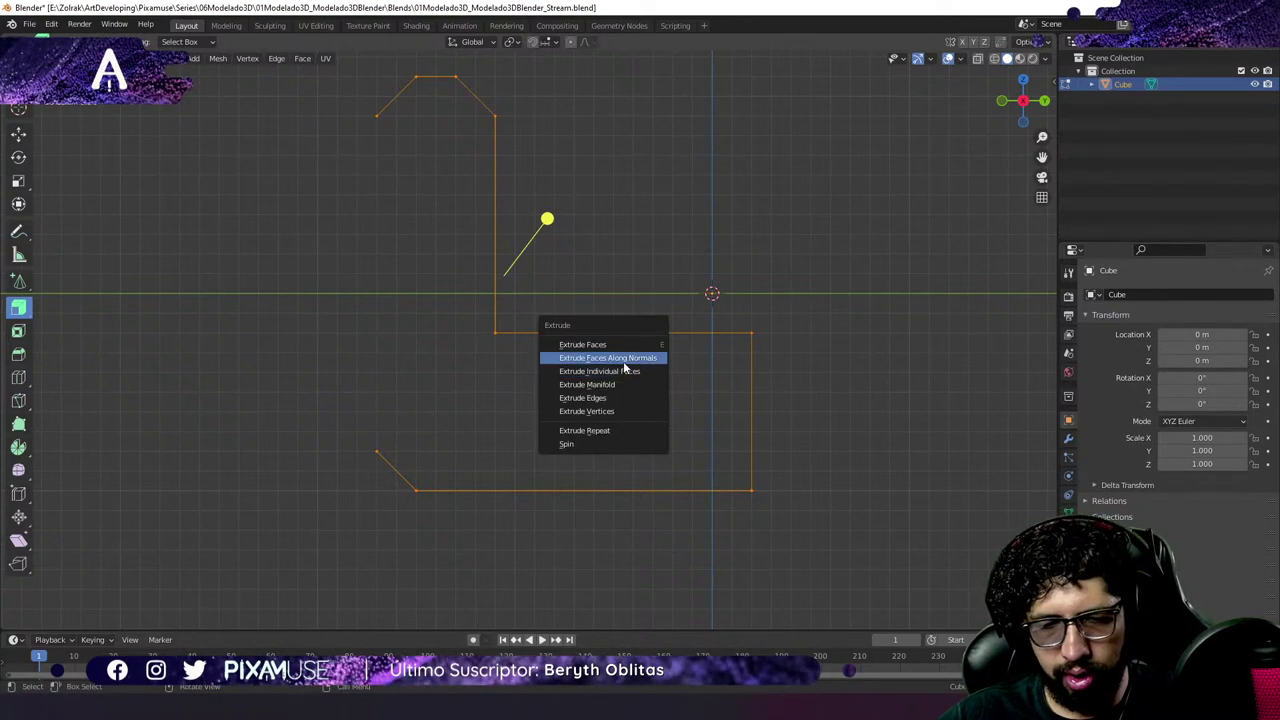
pyautogui.click(622, 358)
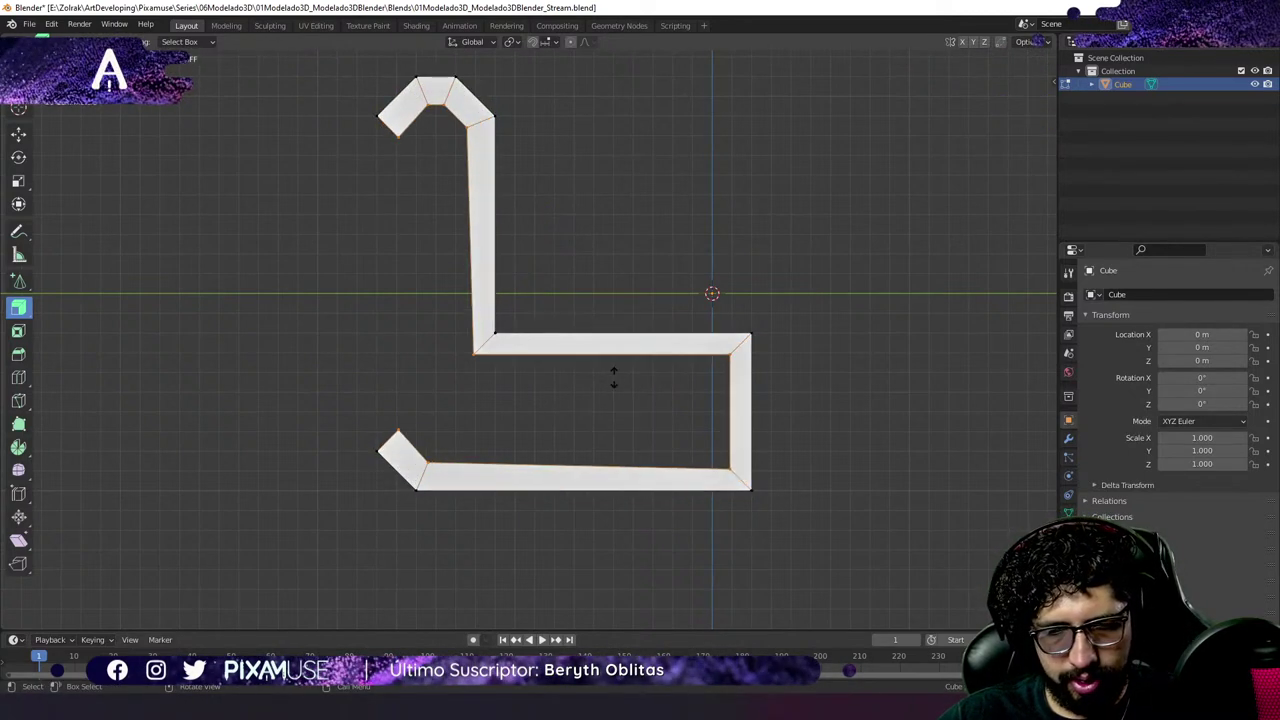
pyautogui.click(619, 370)
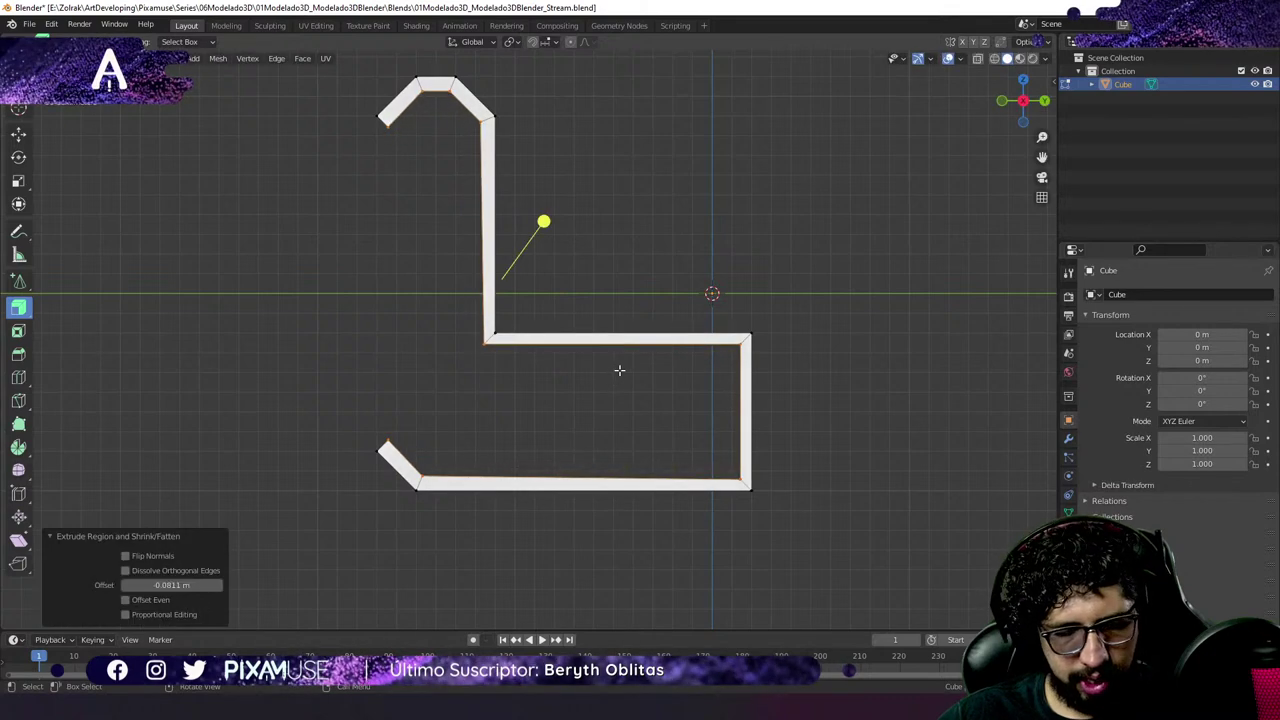
pyautogui.click(128, 598)
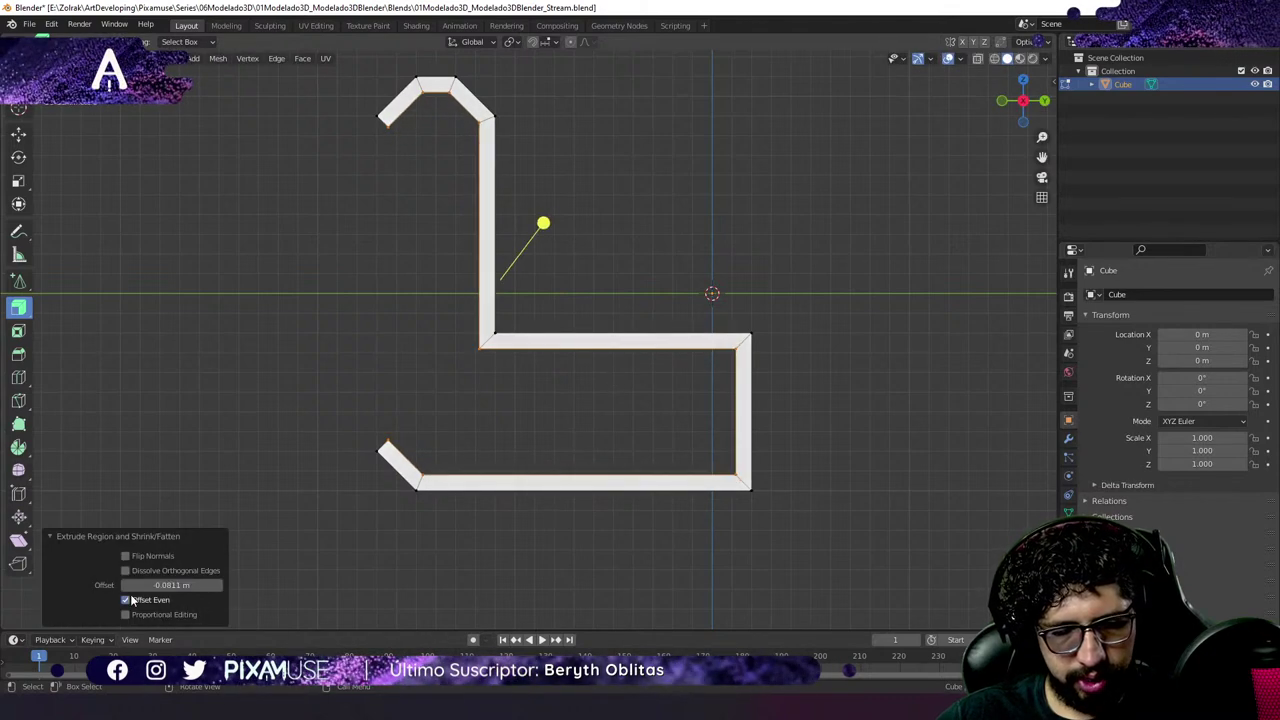
pyautogui.moveTo(680, 166); pyautogui.dragTo(700, 223, button='middle')
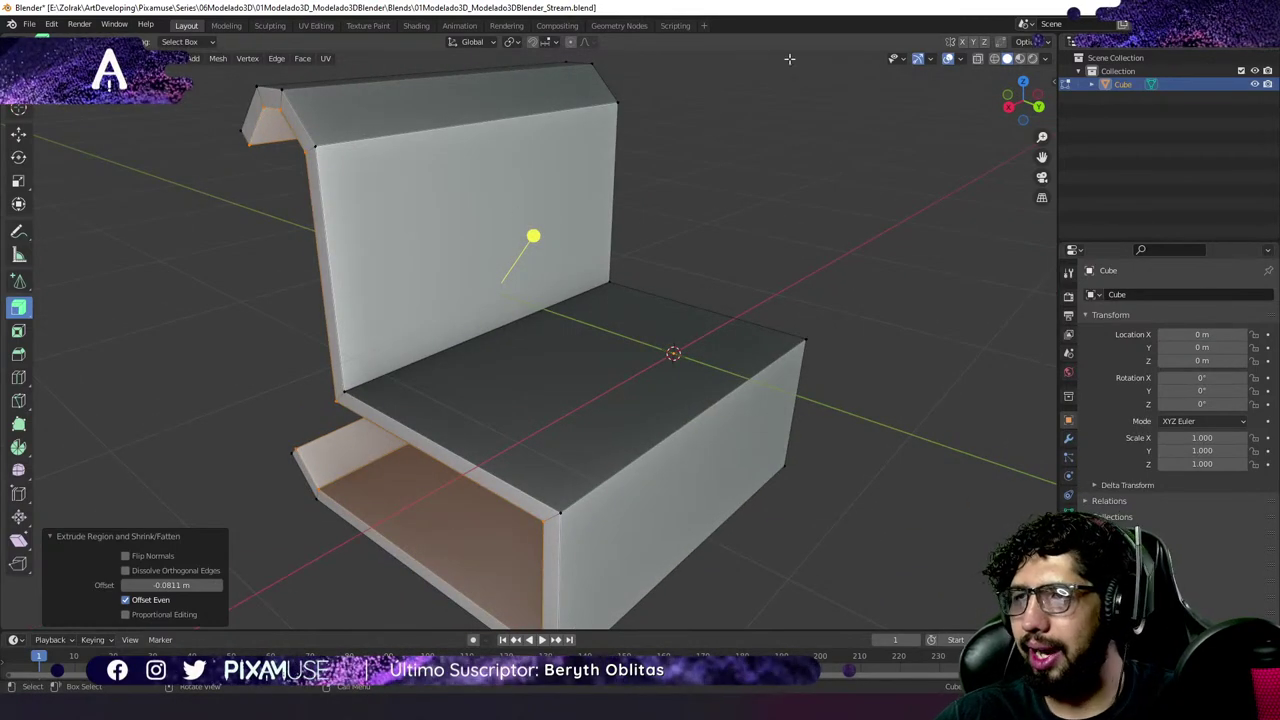
# Select the entire mesh, scale it, and orbit the view toward the side.
pyautogui.press('a')
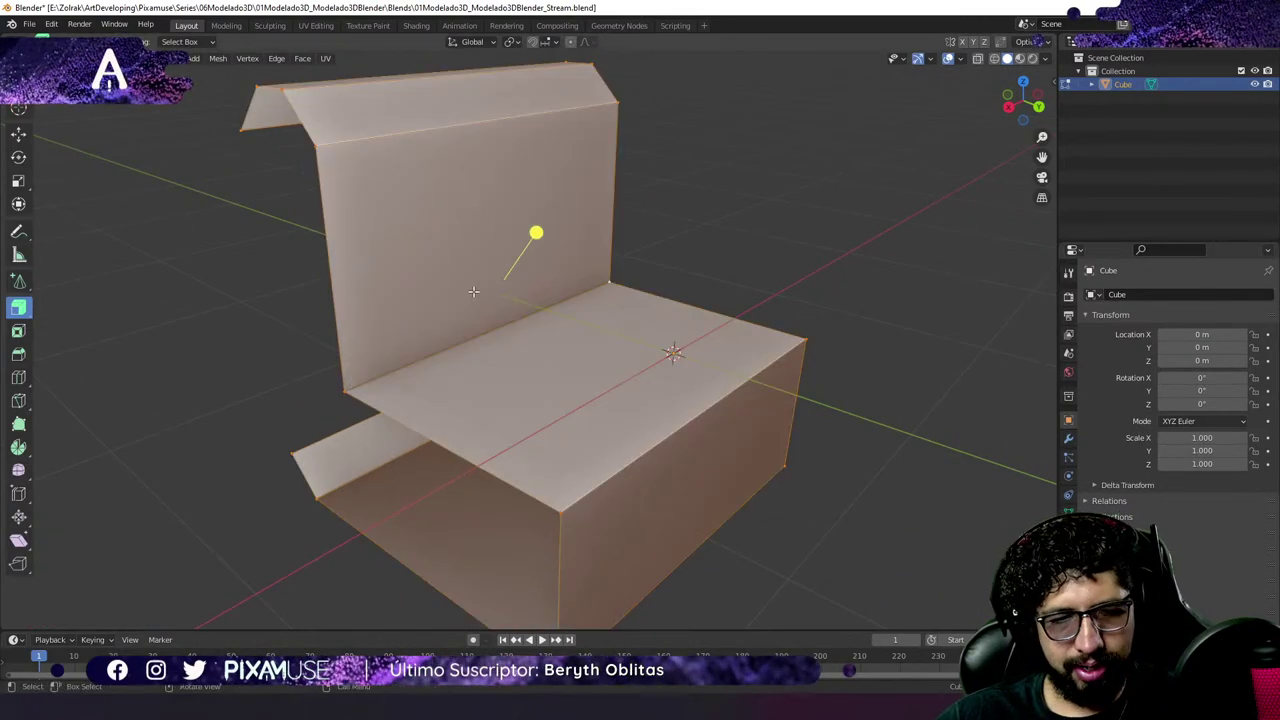
pyautogui.press('s')
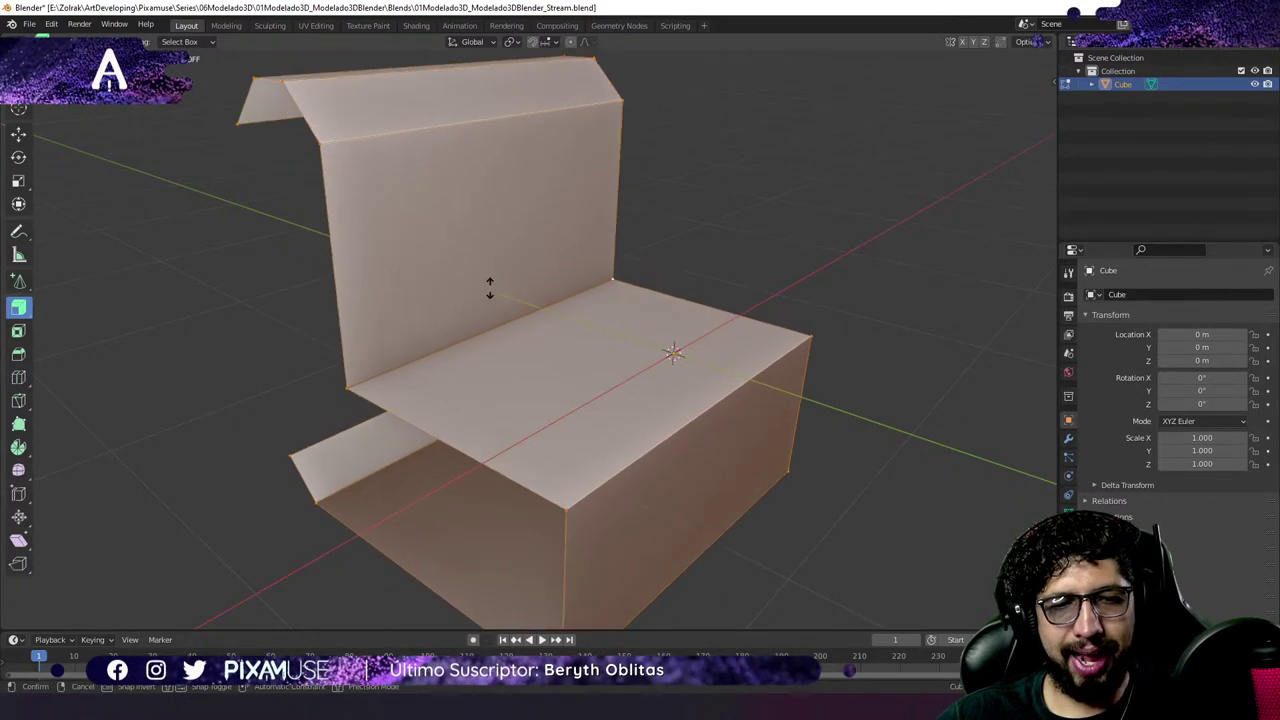
pyautogui.click(489, 287)
pyautogui.moveTo(489, 287); pyautogui.dragTo(549, 294, button='middle')
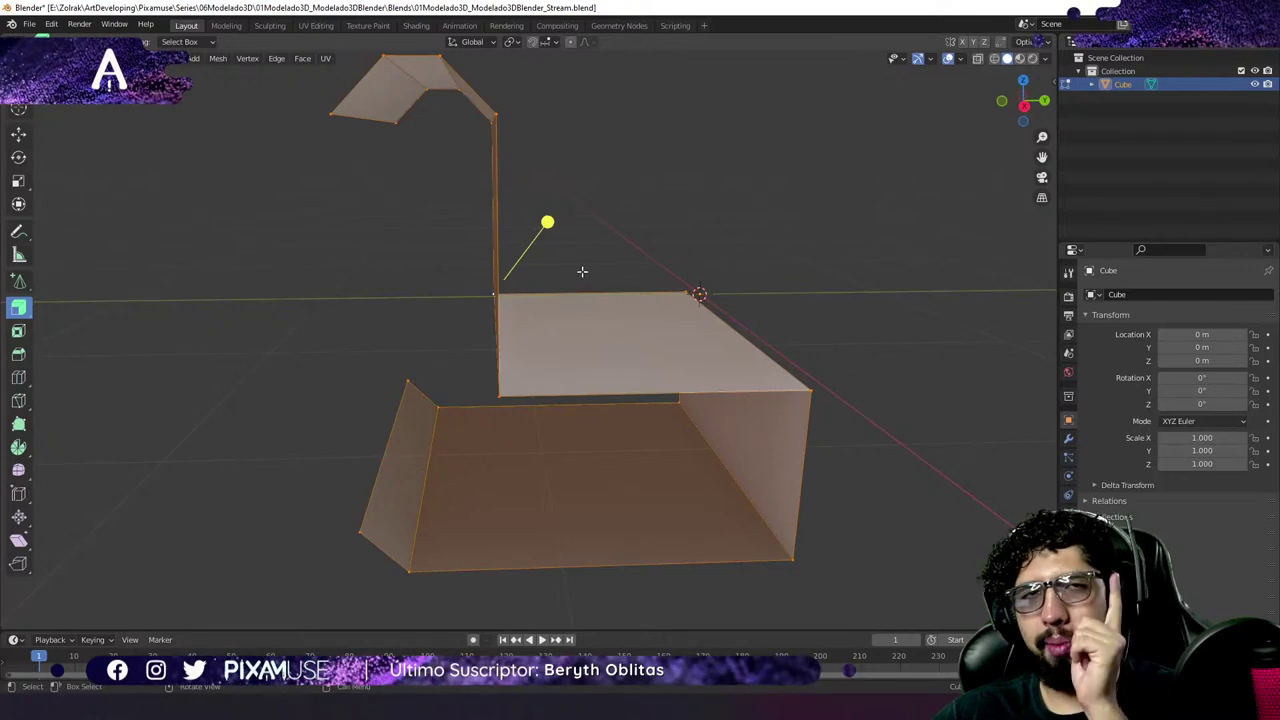
# Thicken the chair faces along normals by -0.0937 m with Offset Even, then inspect from another angle.
pyautogui.moveTo(606, 263); pyautogui.dragTo(637, 260, button='middle')
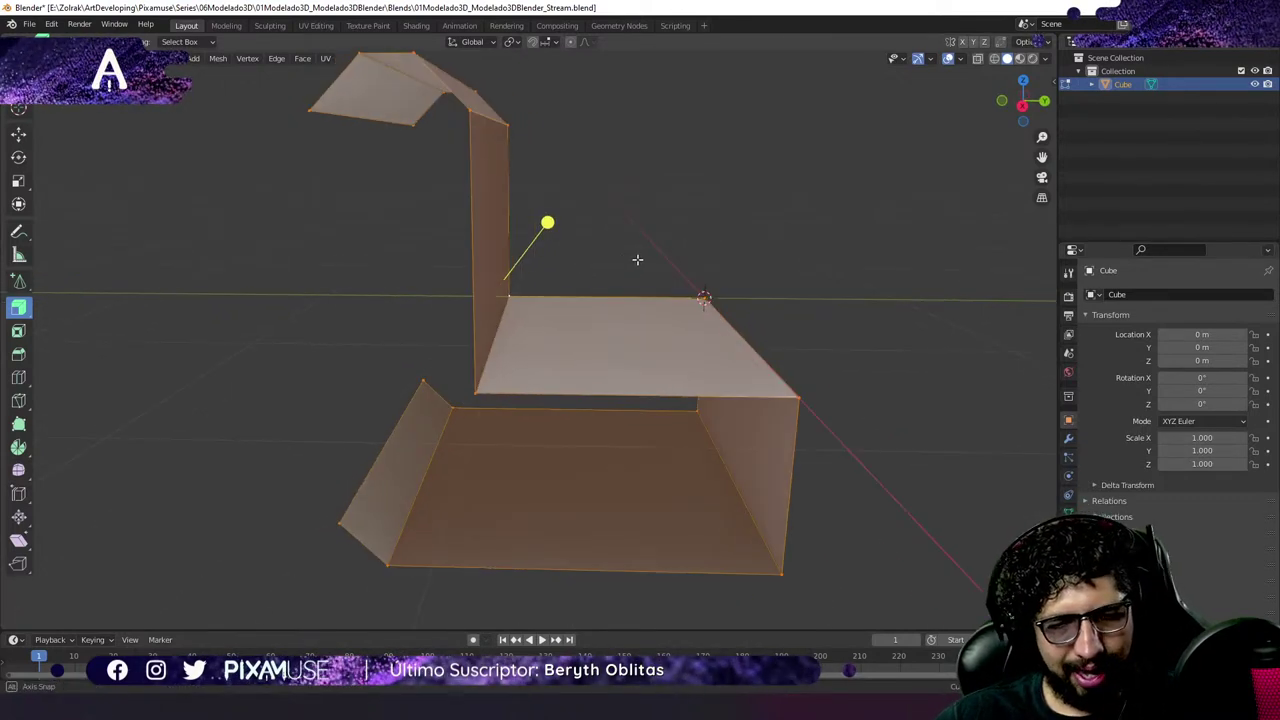
pyautogui.hotkey('alt', 'e')
pyautogui.click(640, 262)
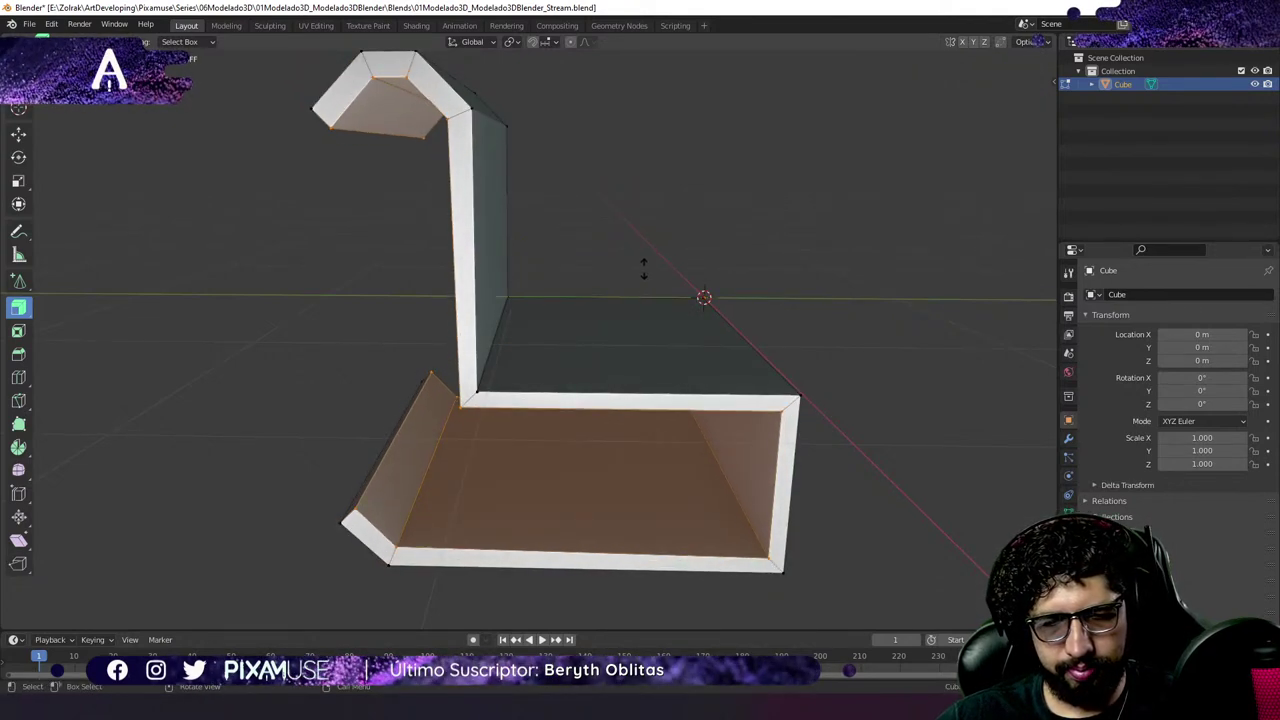
pyautogui.click(644, 266)
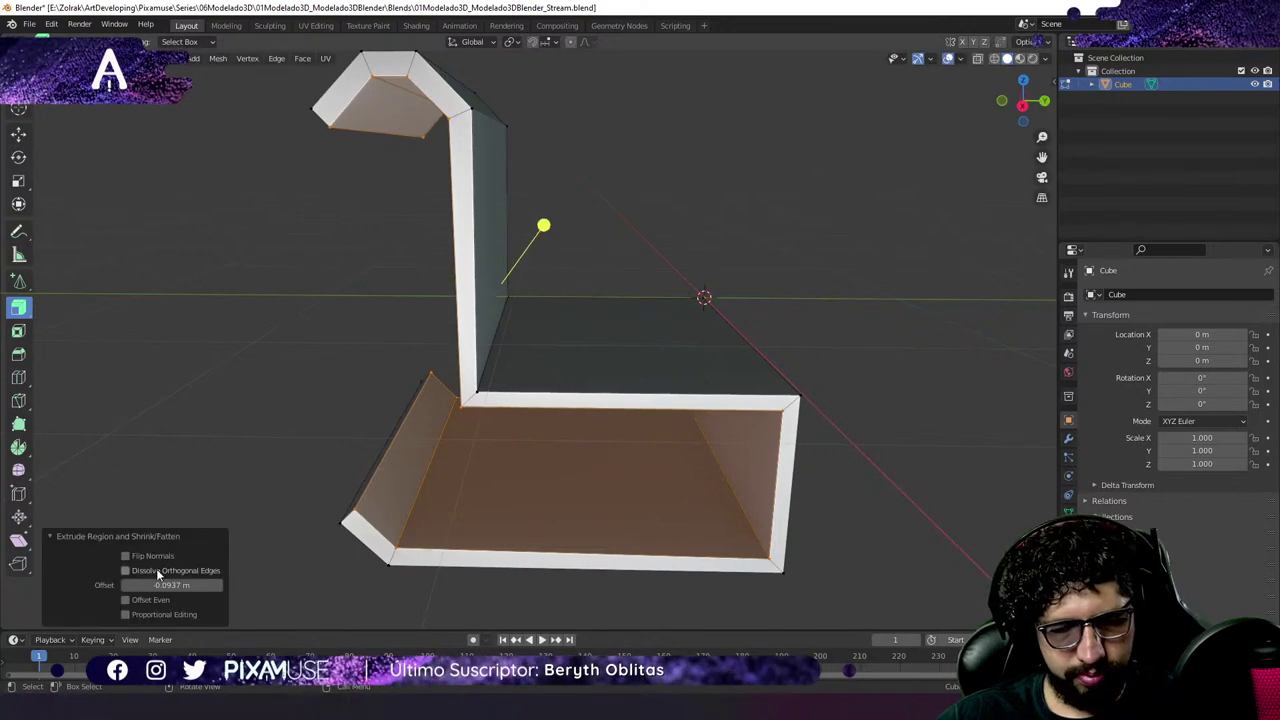
pyautogui.click(130, 598)
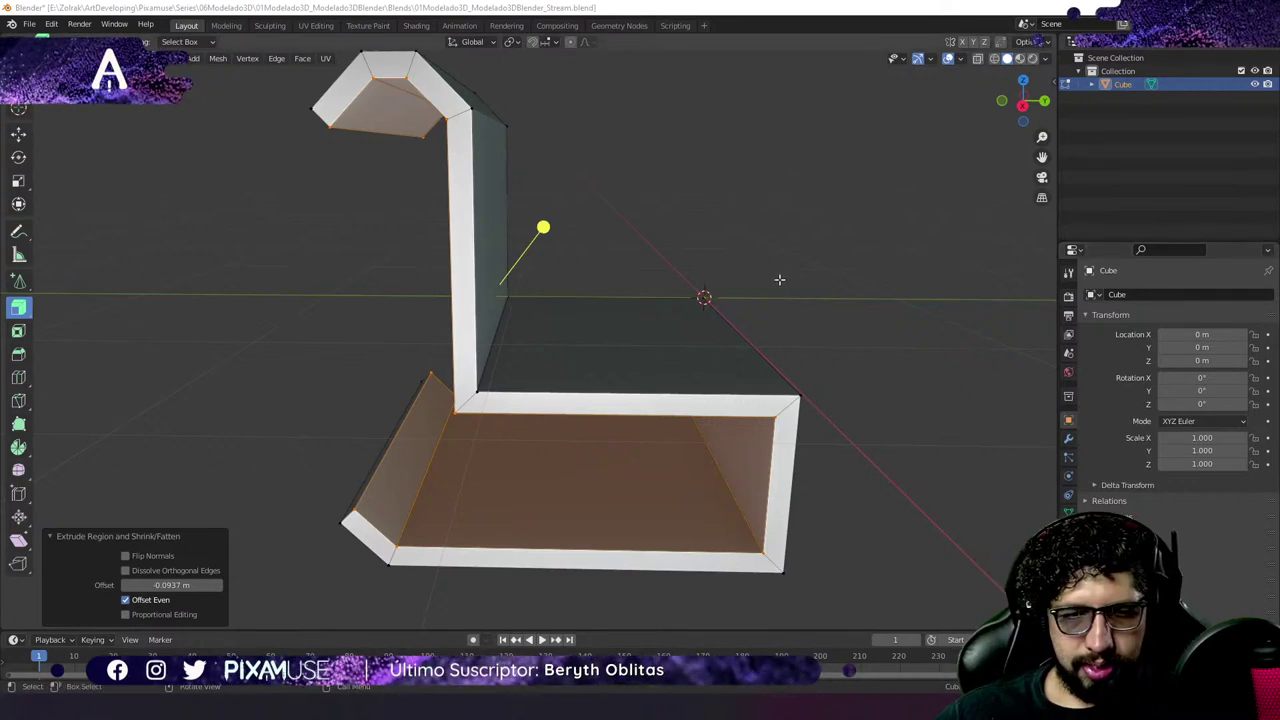
pyautogui.moveTo(777, 280); pyautogui.dragTo(575, 276, button='middle')
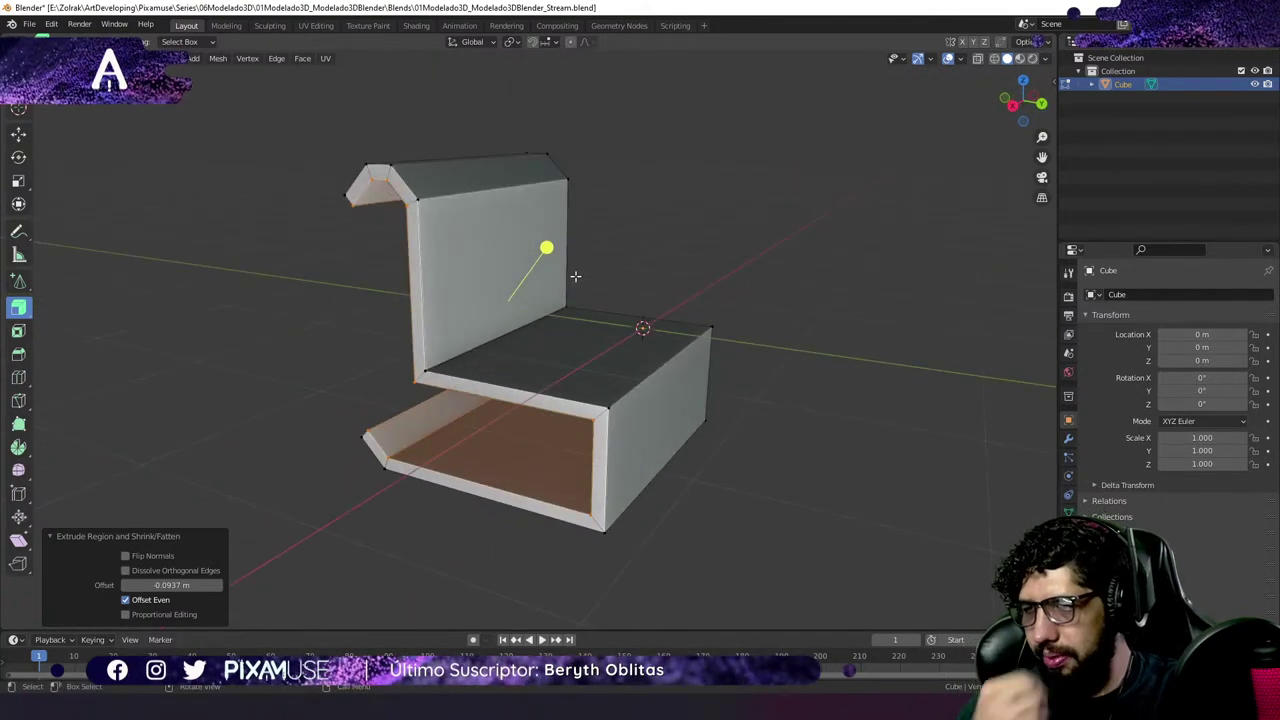
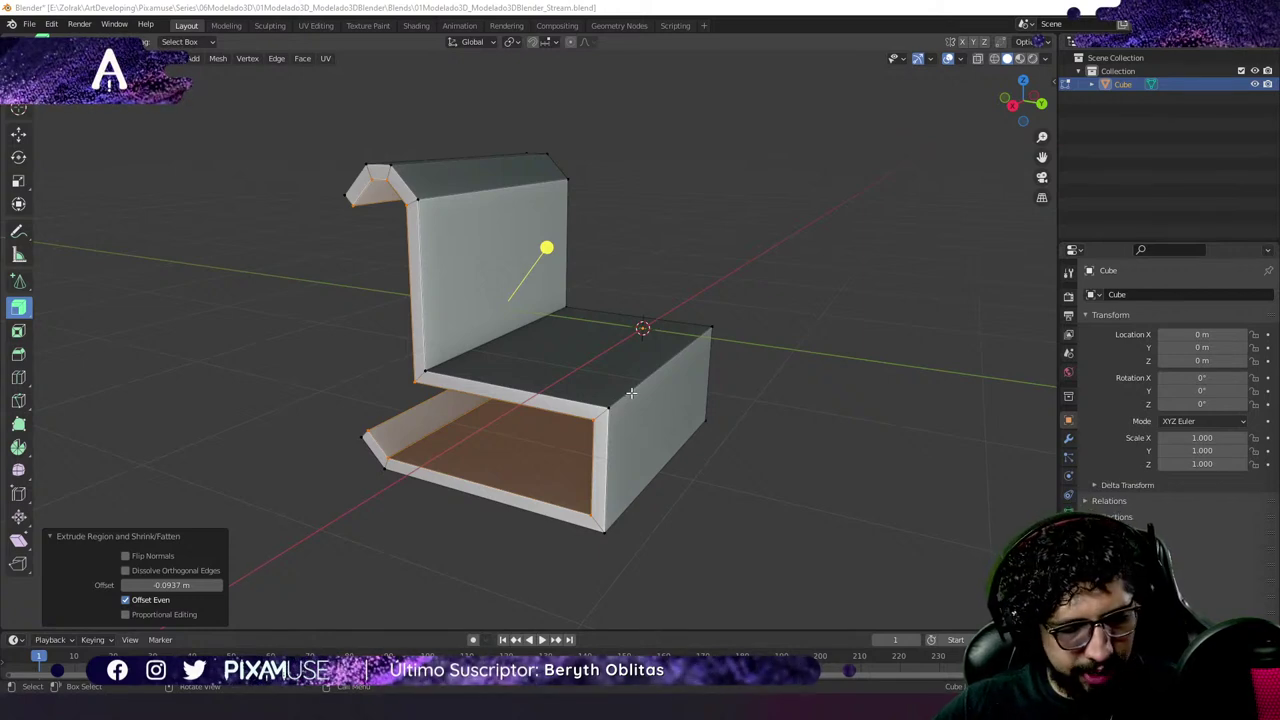
# Return to Object Mode, slide the chair along Y to -6.7724 m, and bring up the Add menu.
pyautogui.click(588, 389)
pyautogui.press('Tab')
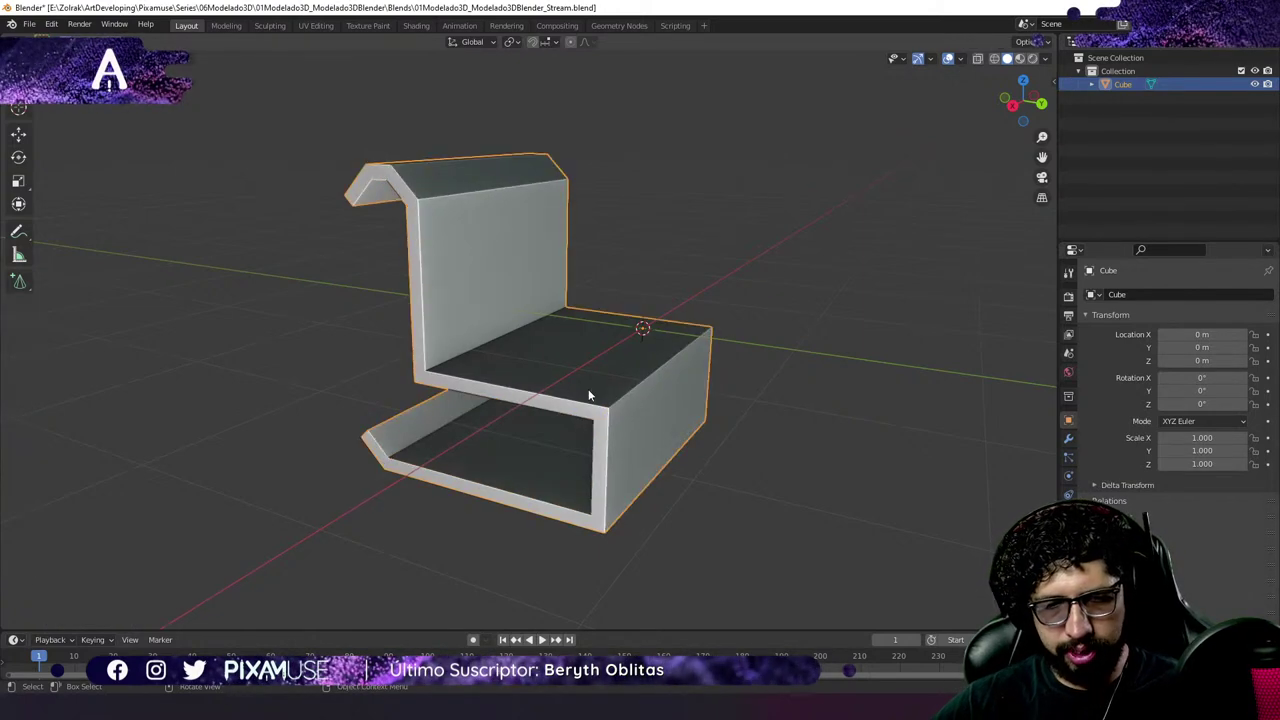
pyautogui.moveTo(588, 390); pyautogui.dragTo(537, 387, button='middle')
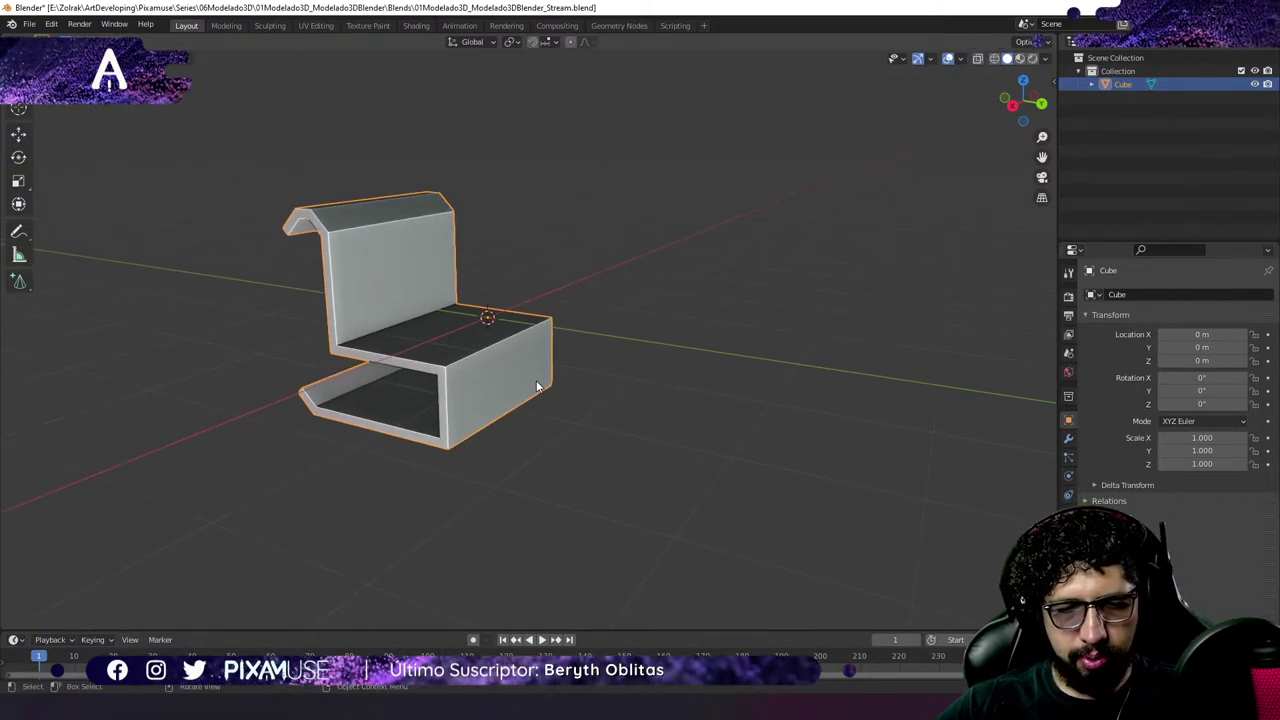
pyautogui.moveTo(478, 354); pyautogui.dragTo(520, 338, button='middle')
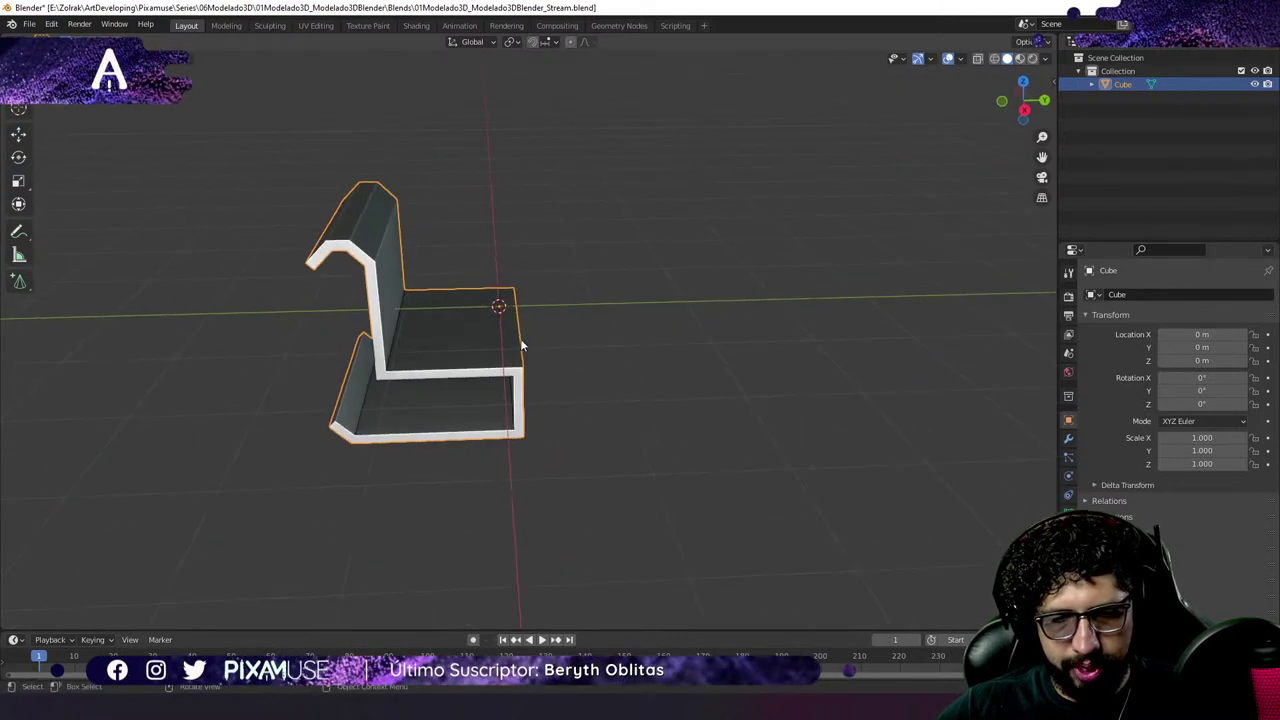
pyautogui.press('g')
pyautogui.press('y')
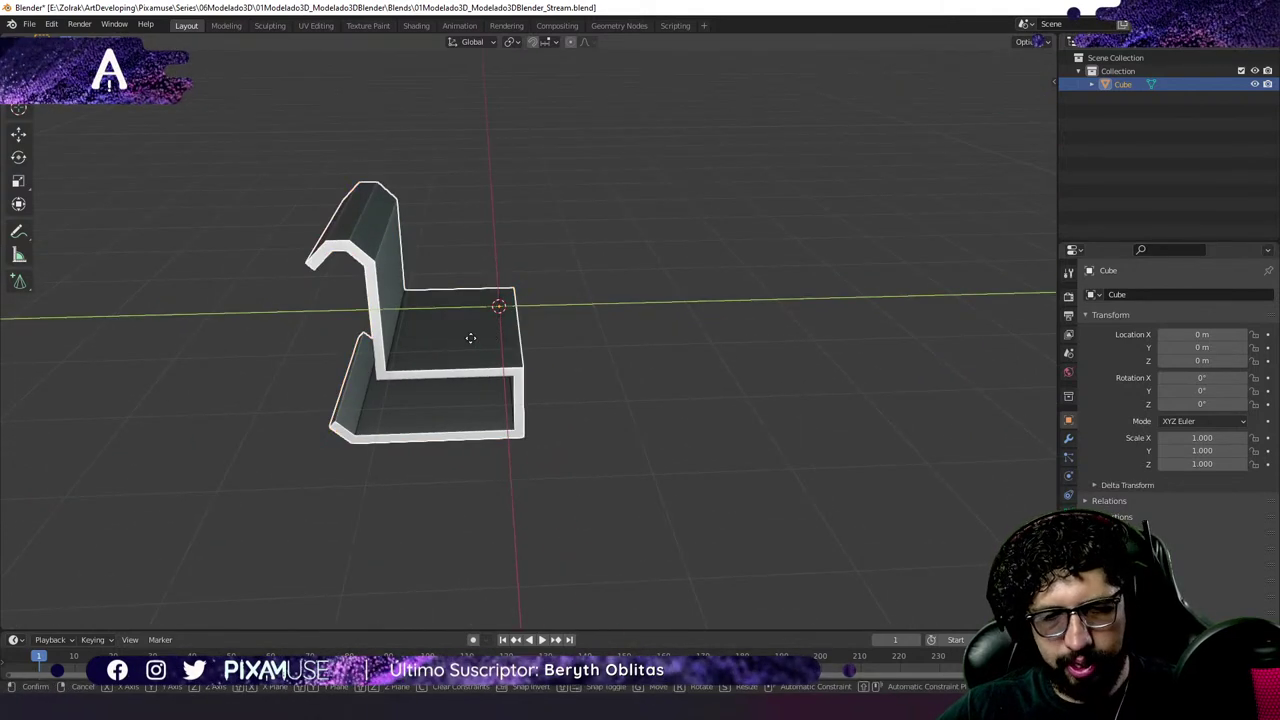
pyautogui.click(872, 340)
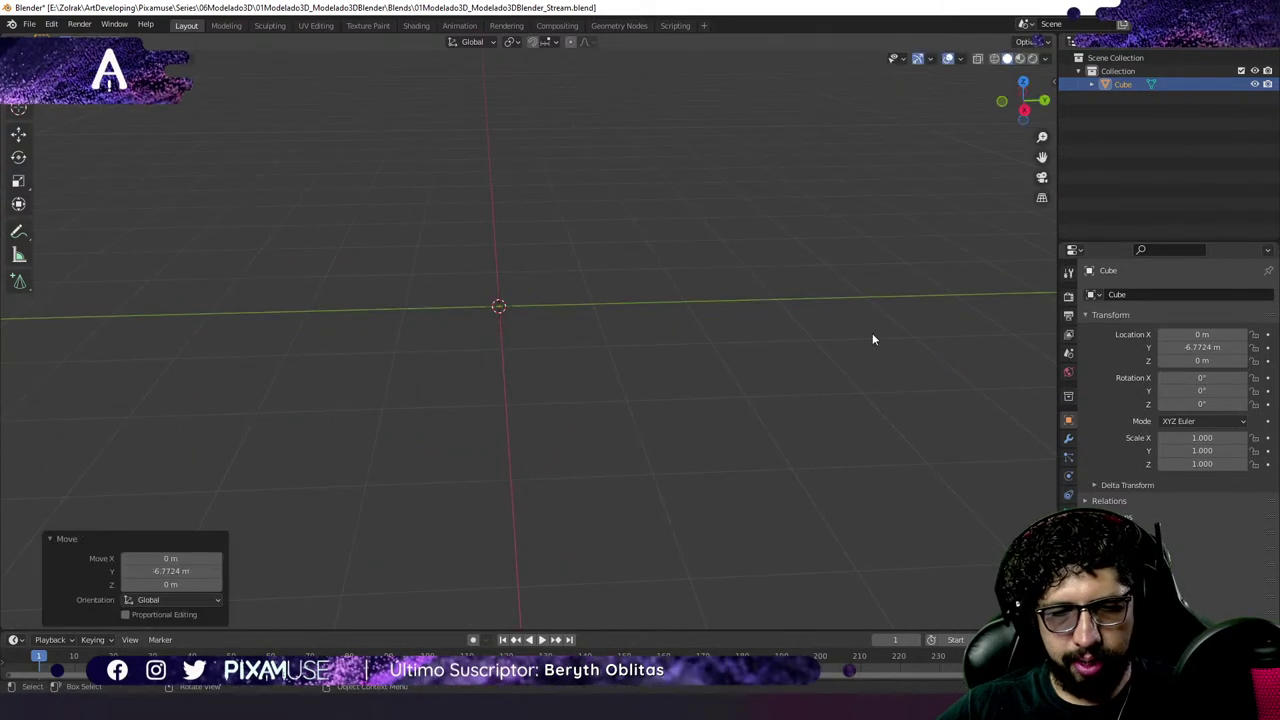
pyautogui.keyDown('shift'); pyautogui.moveTo(580, 323); pyautogui.dragTo(606, 324, button='middle'); pyautogui.keyUp('shift')
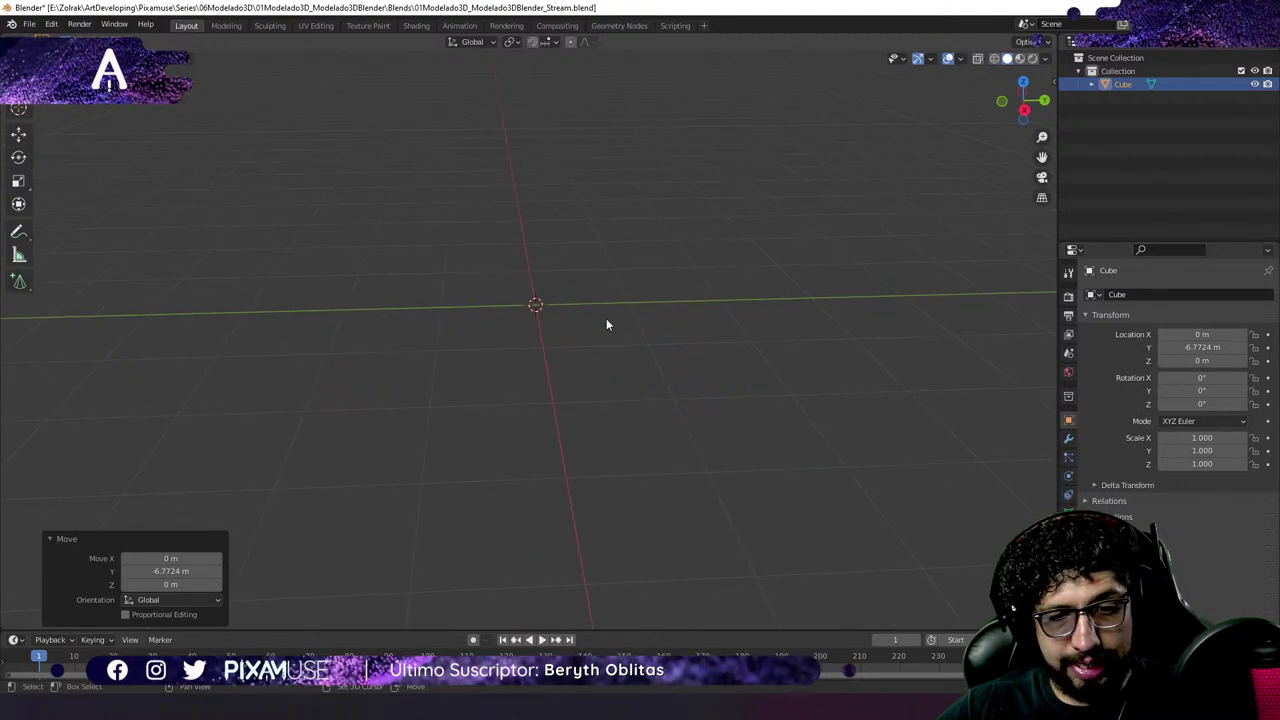
pyautogui.hotkey('shift', 'a')
pyautogui.moveTo(606, 320)
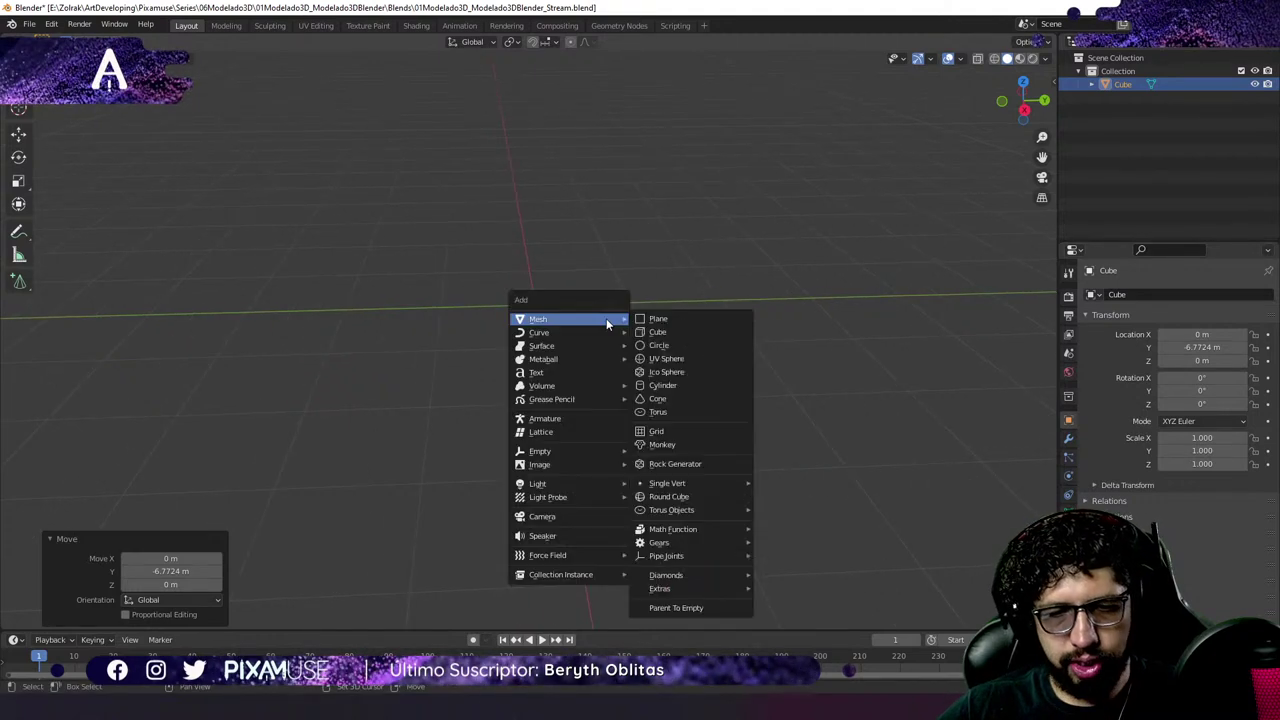
# Add a cylinder, keep its 32 vertices, and enter Edit Mode on it.
pyautogui.click(686, 386)
pyautogui.click(175, 458)
pyautogui.write('48')
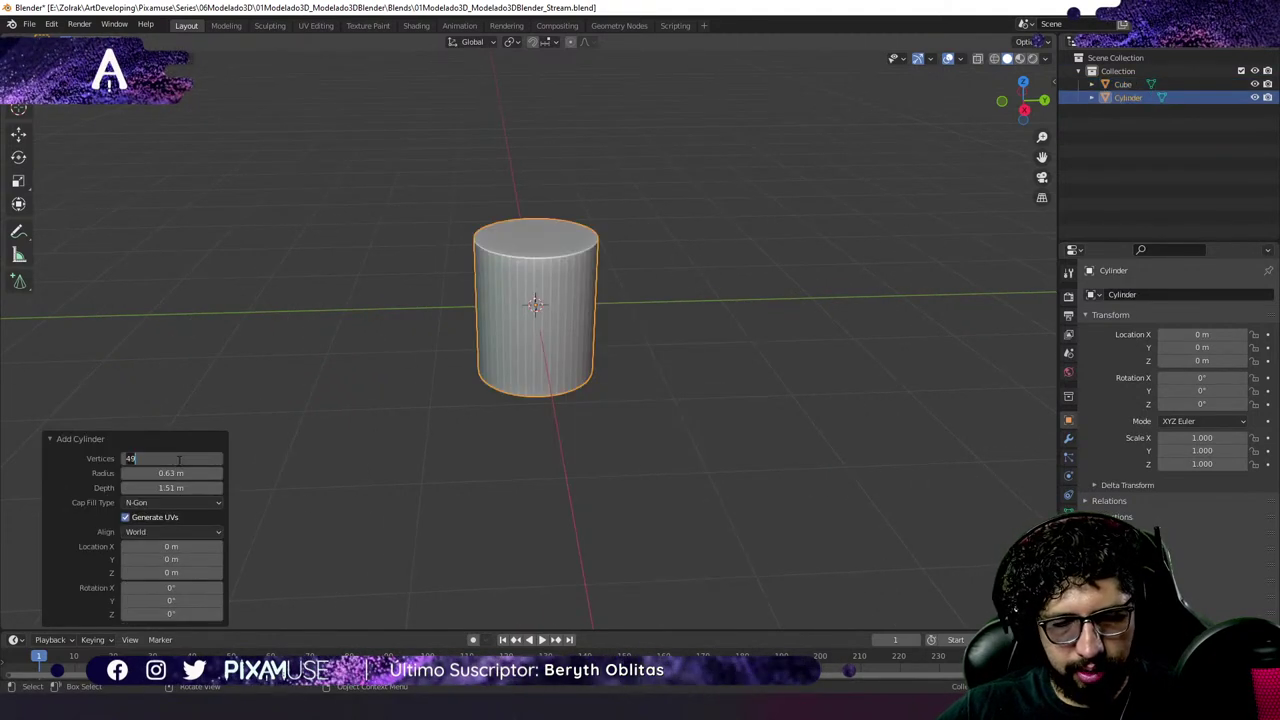
pyautogui.press('Escape')
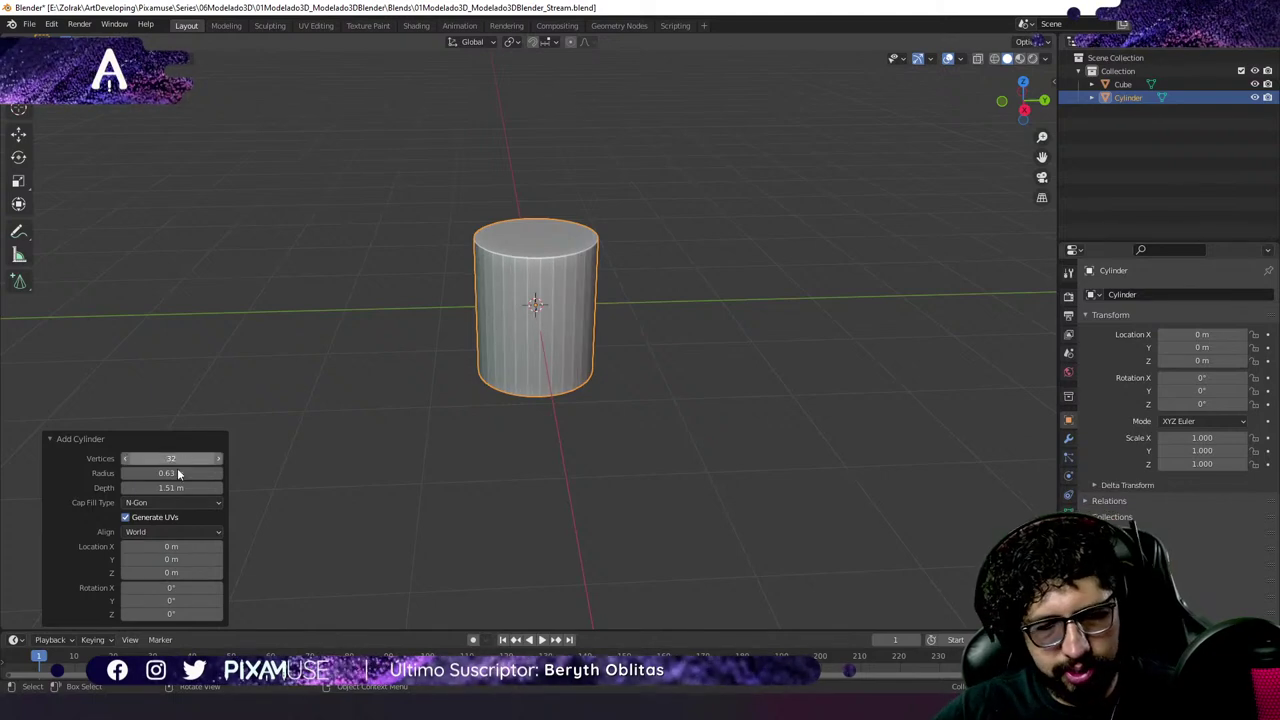
pyautogui.scroll(3, 558, 271)
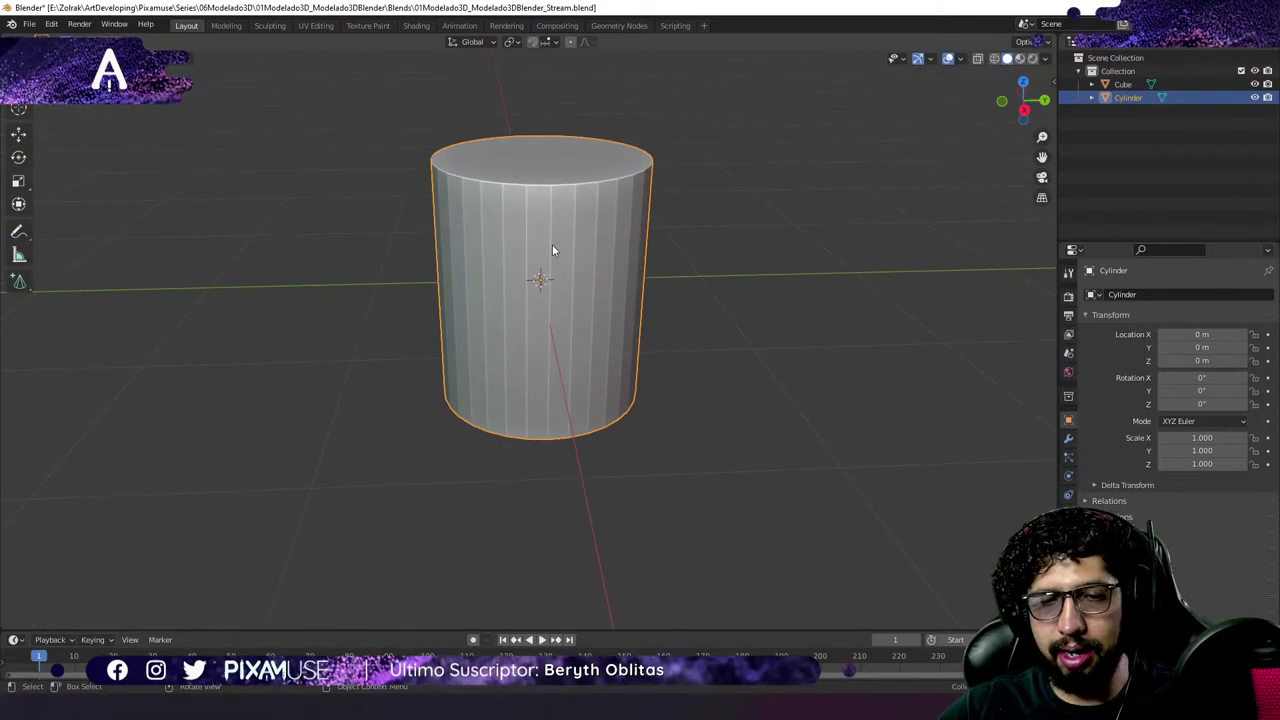
pyautogui.press('Tab')
pyautogui.moveTo(560, 224); pyautogui.dragTo(645, 365, button='middle')
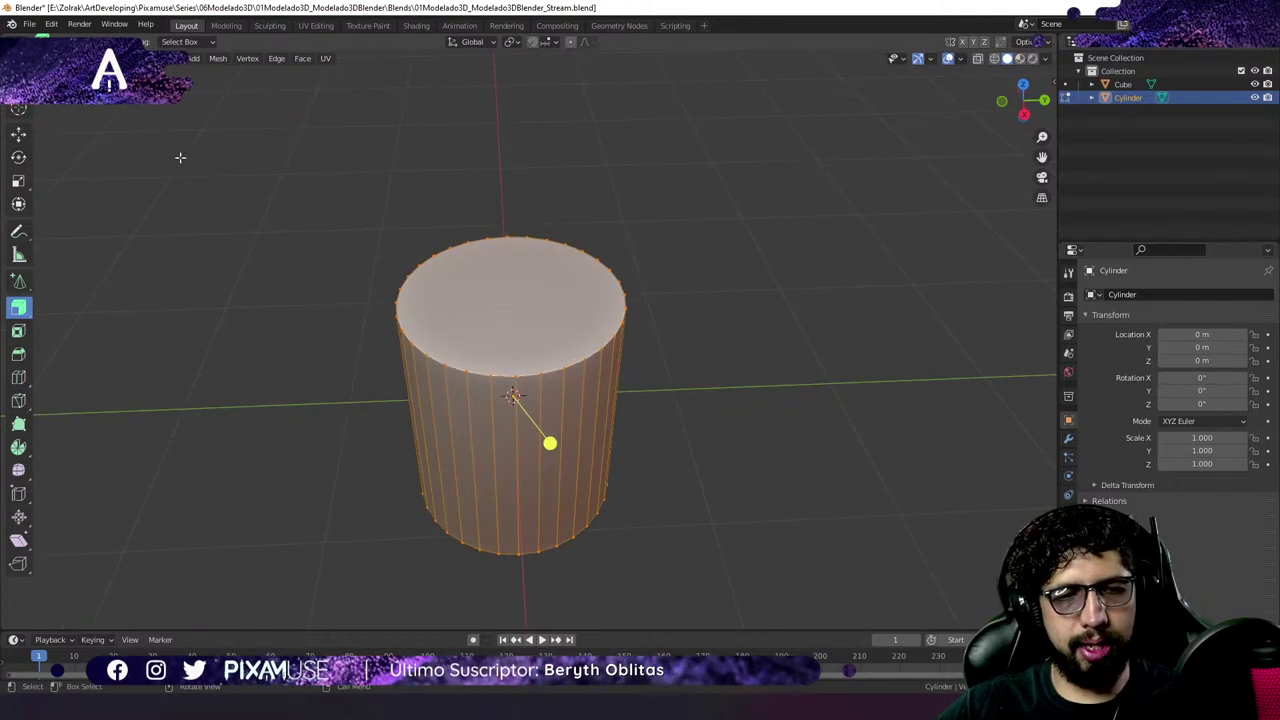
# Inset the cylinder's top face, sink it 0.083224 m, then inset again and extrude upward.
pyautogui.press('2')
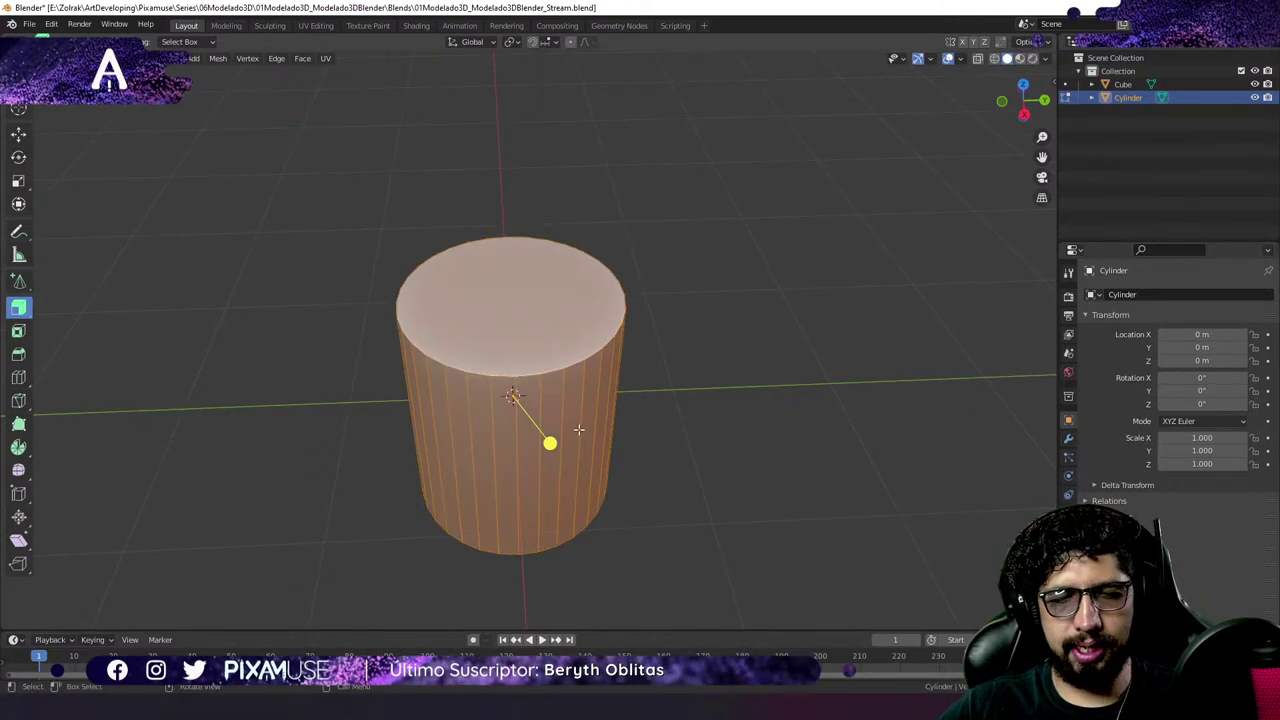
pyautogui.click(493, 318)
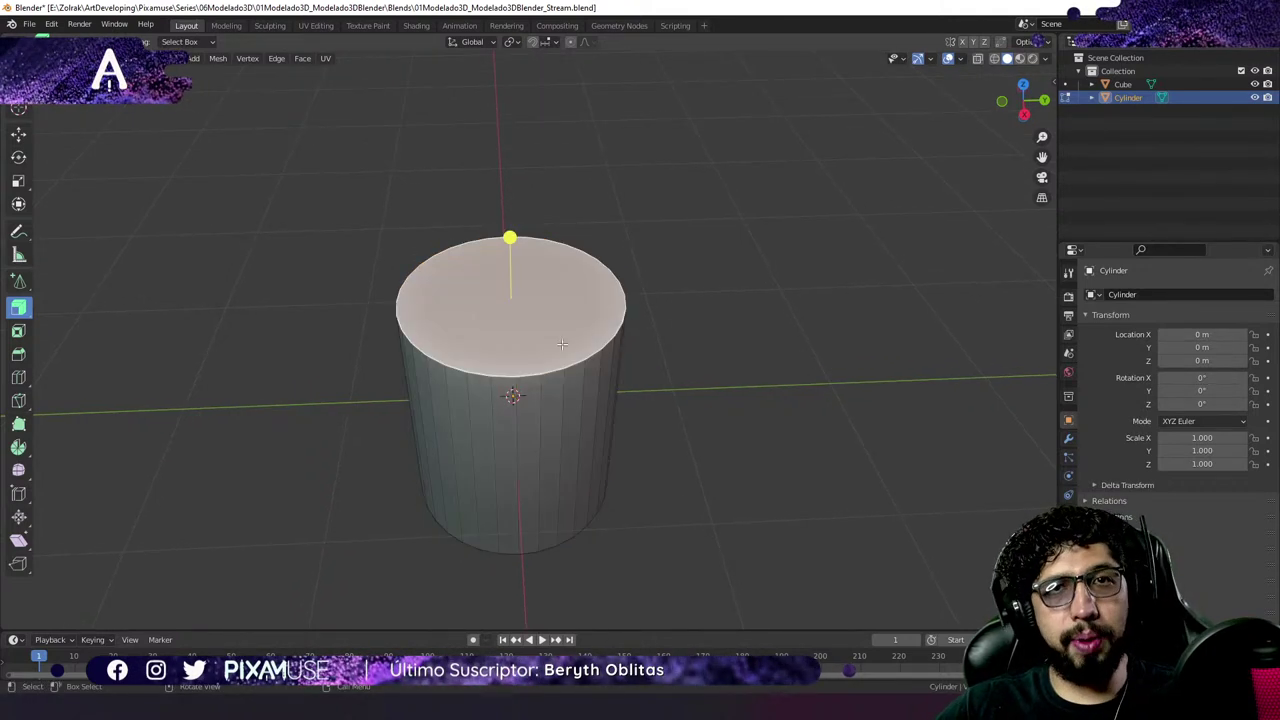
pyautogui.scroll(1, 511, 319)
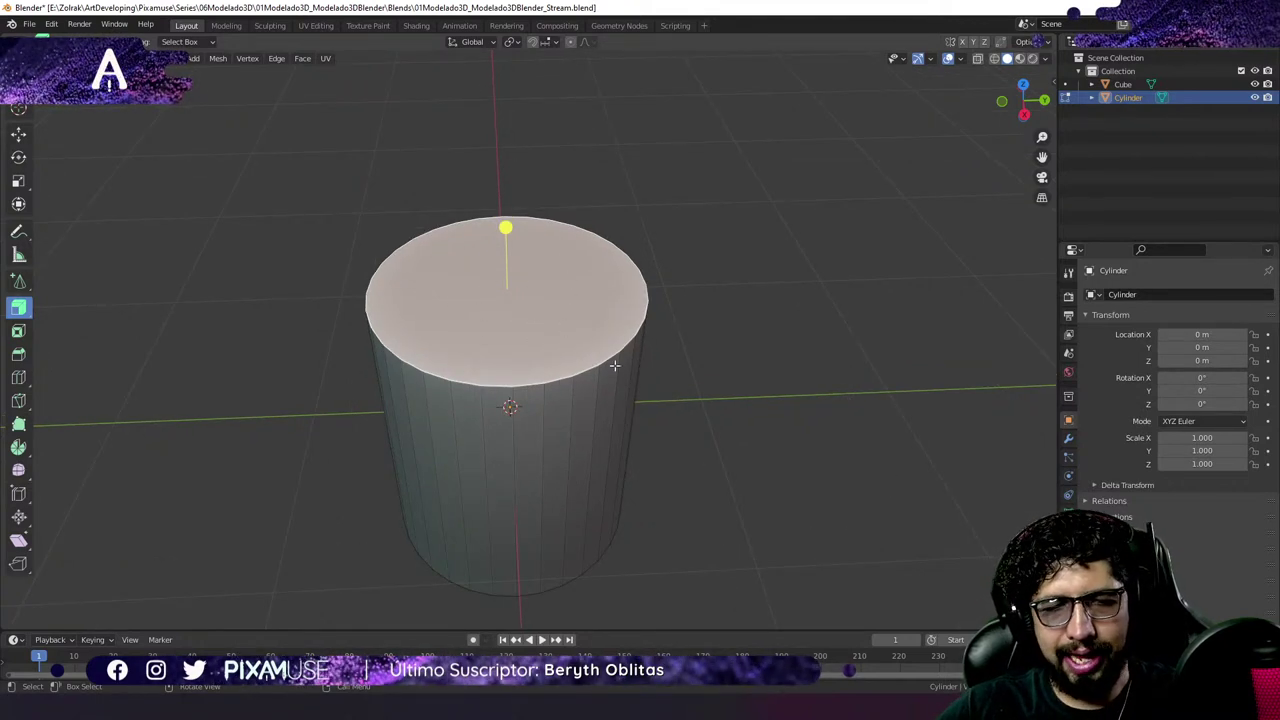
pyautogui.press('i')
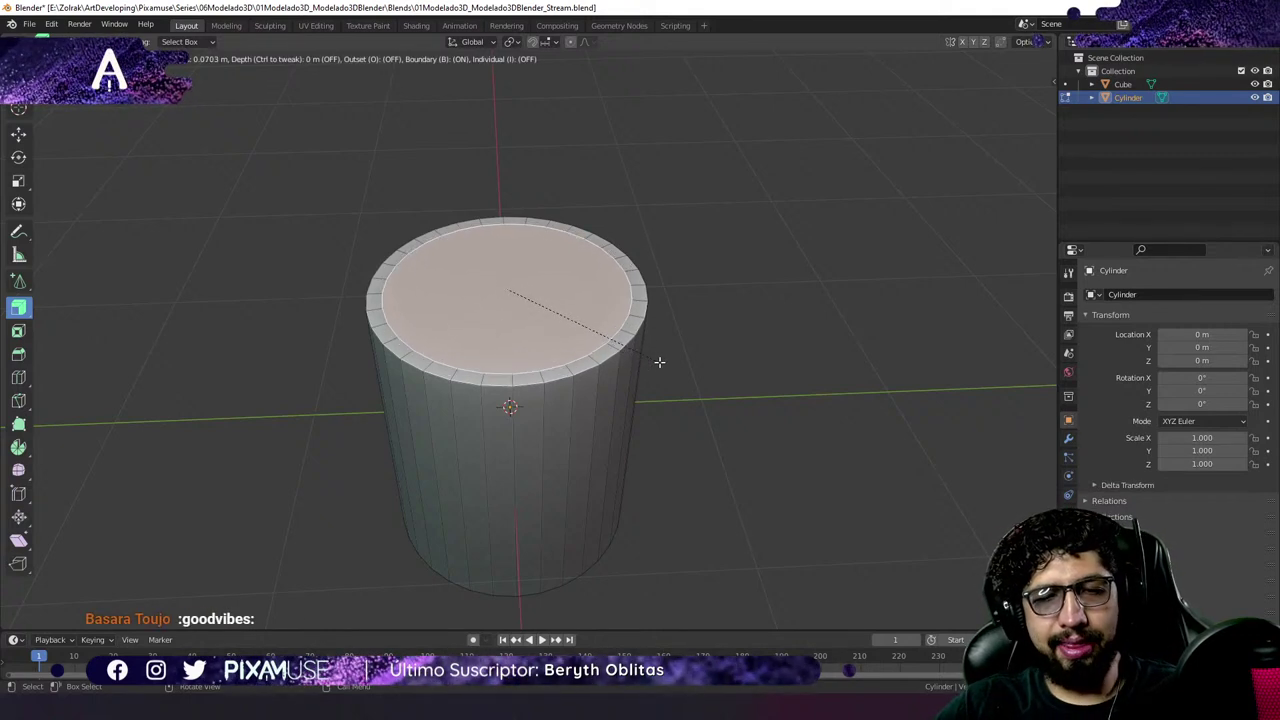
pyautogui.click(652, 360)
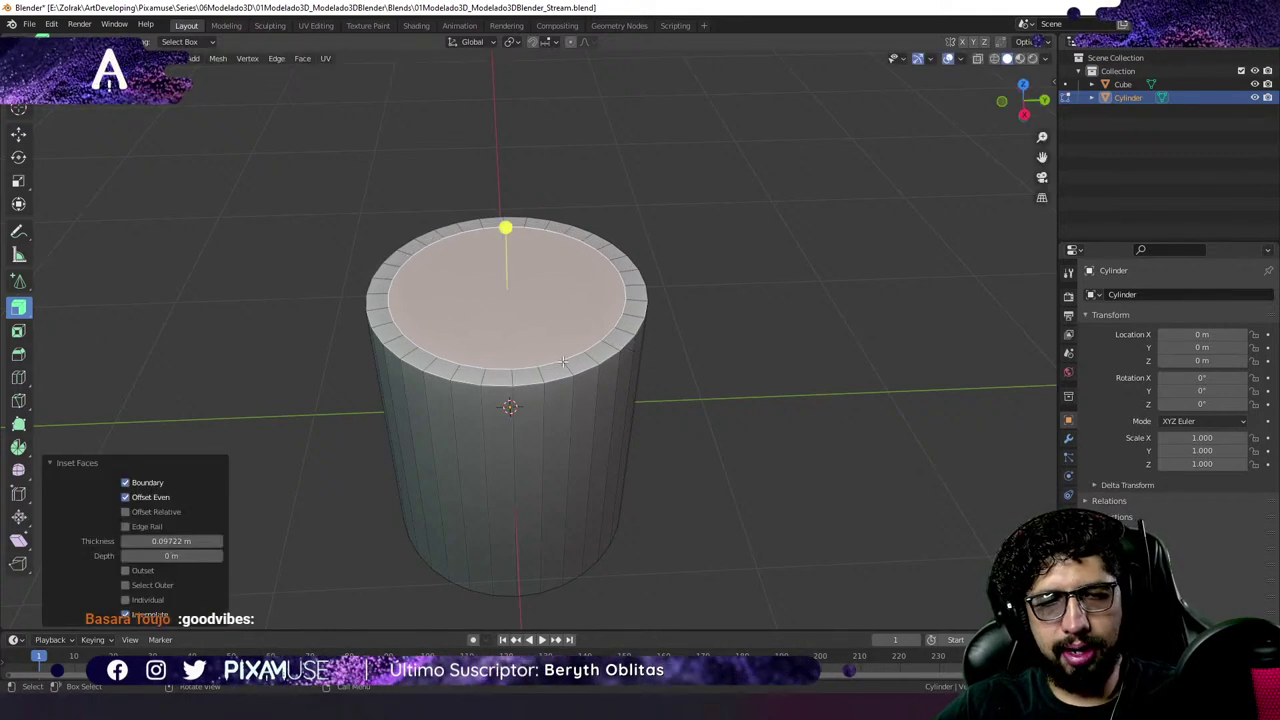
pyautogui.press('e')
pyautogui.click(623, 358)
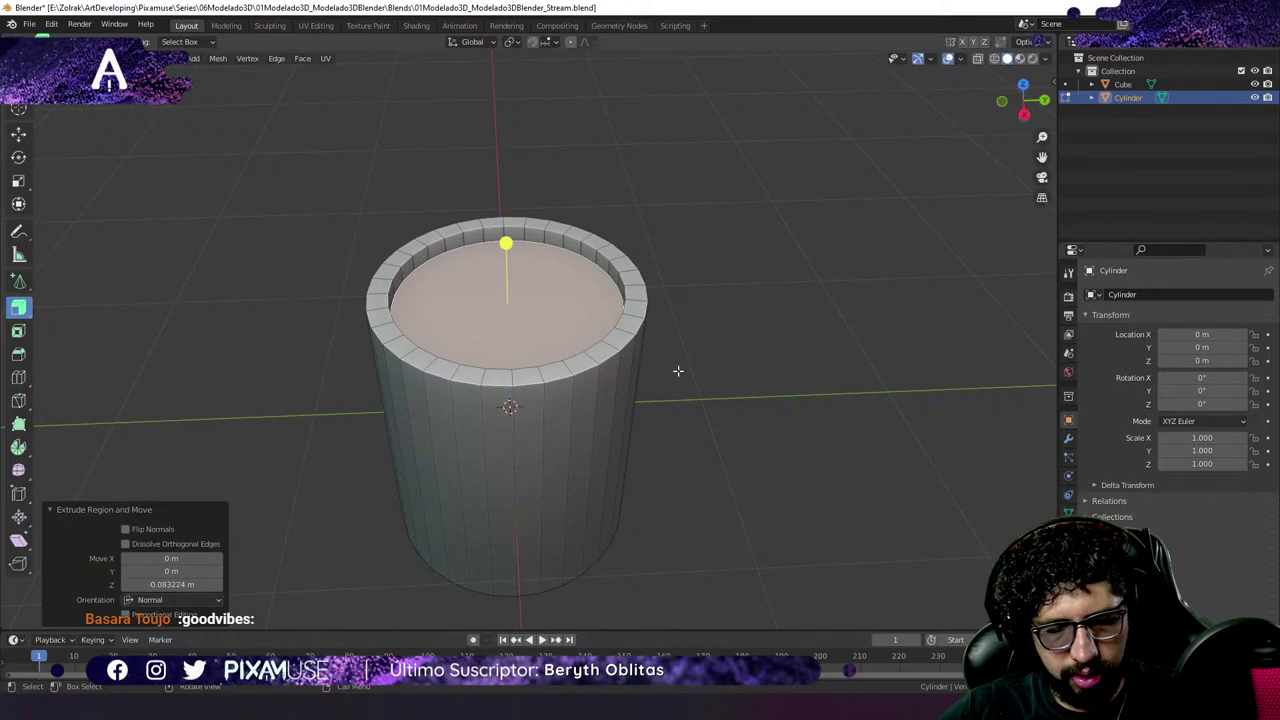
pyautogui.press('i')
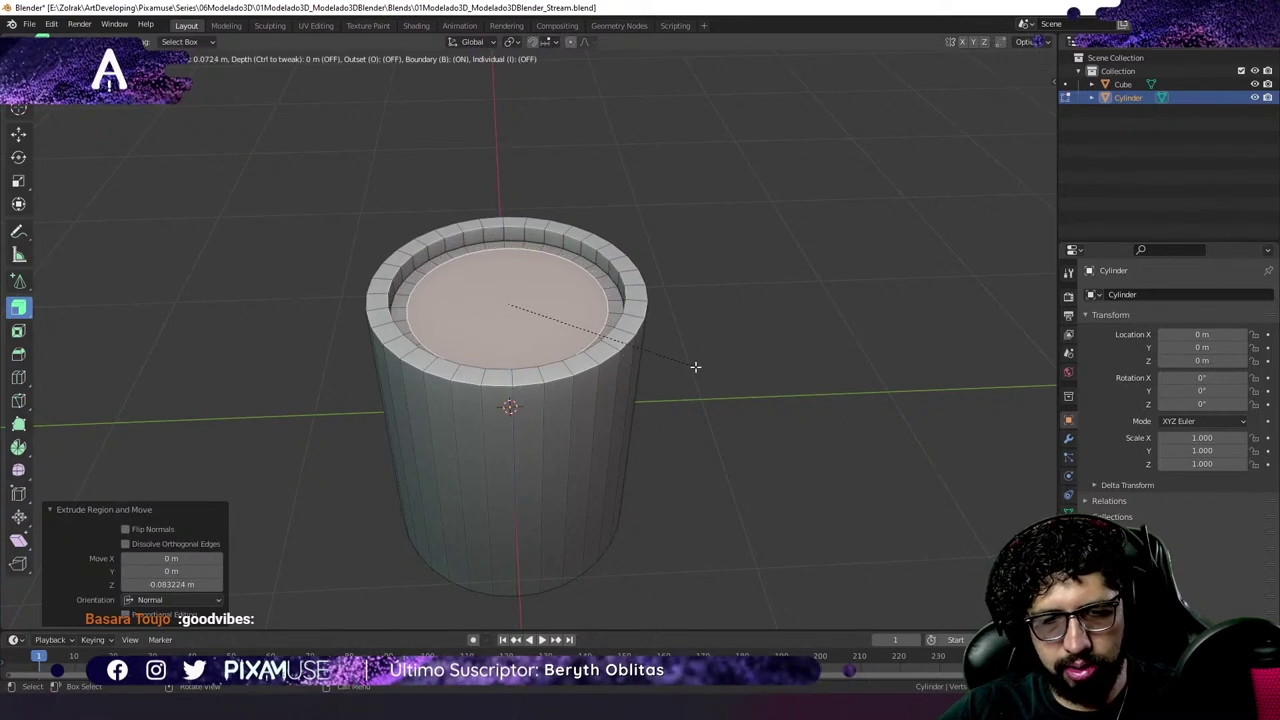
pyautogui.click(671, 375)
pyautogui.press('e')
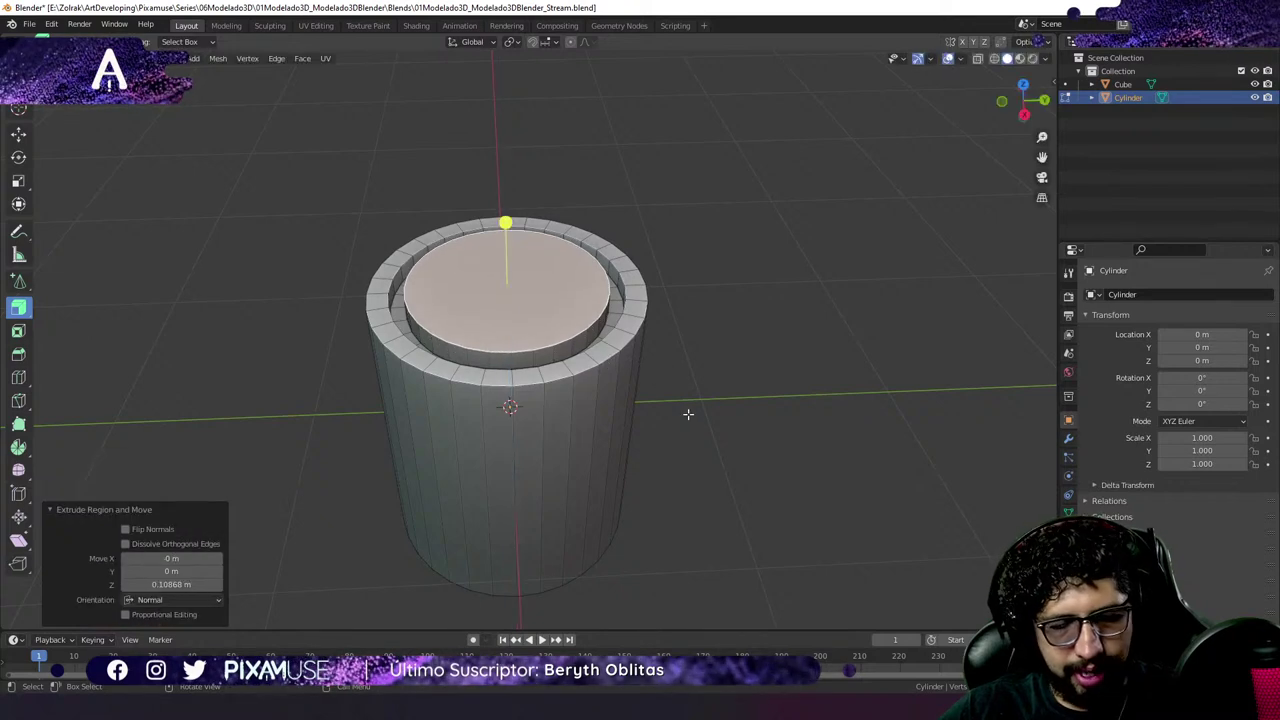
# Shrink the inner face to 0.752, add 0.059 m and 0.096 m stepped rings, then scale to 0.707.
pyautogui.press('s')
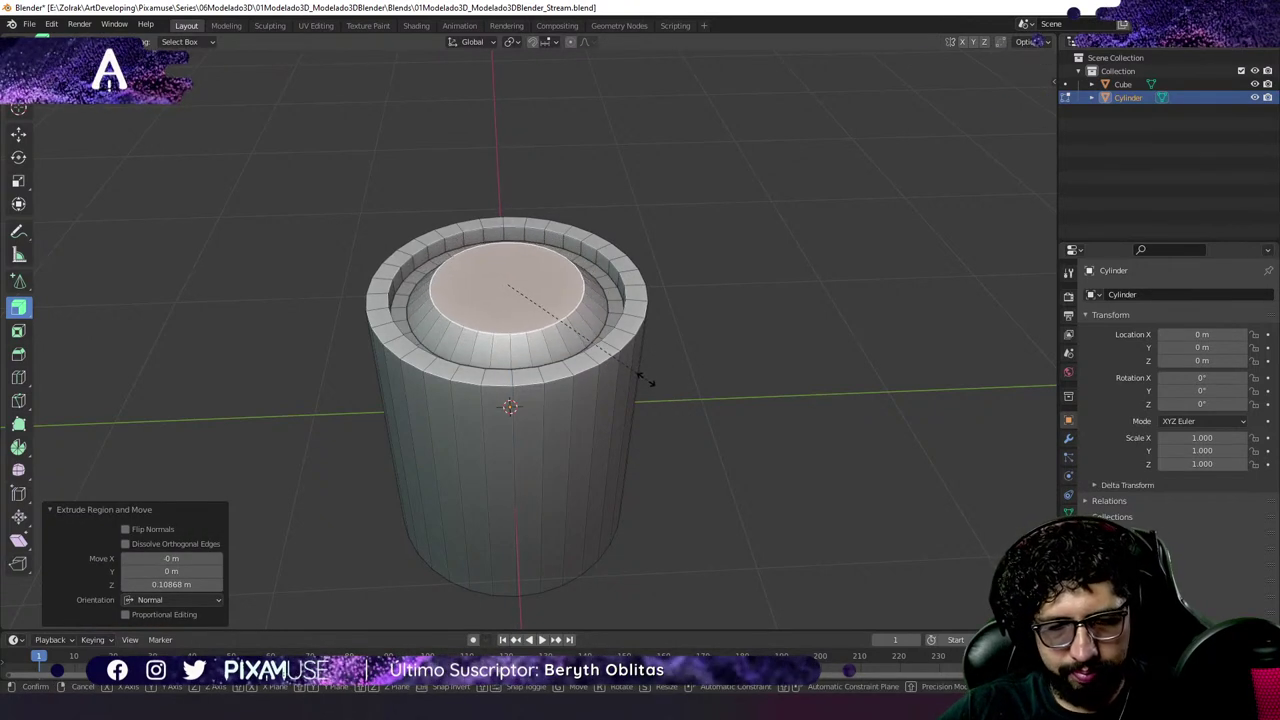
pyautogui.click(645, 378)
pyautogui.press('i')
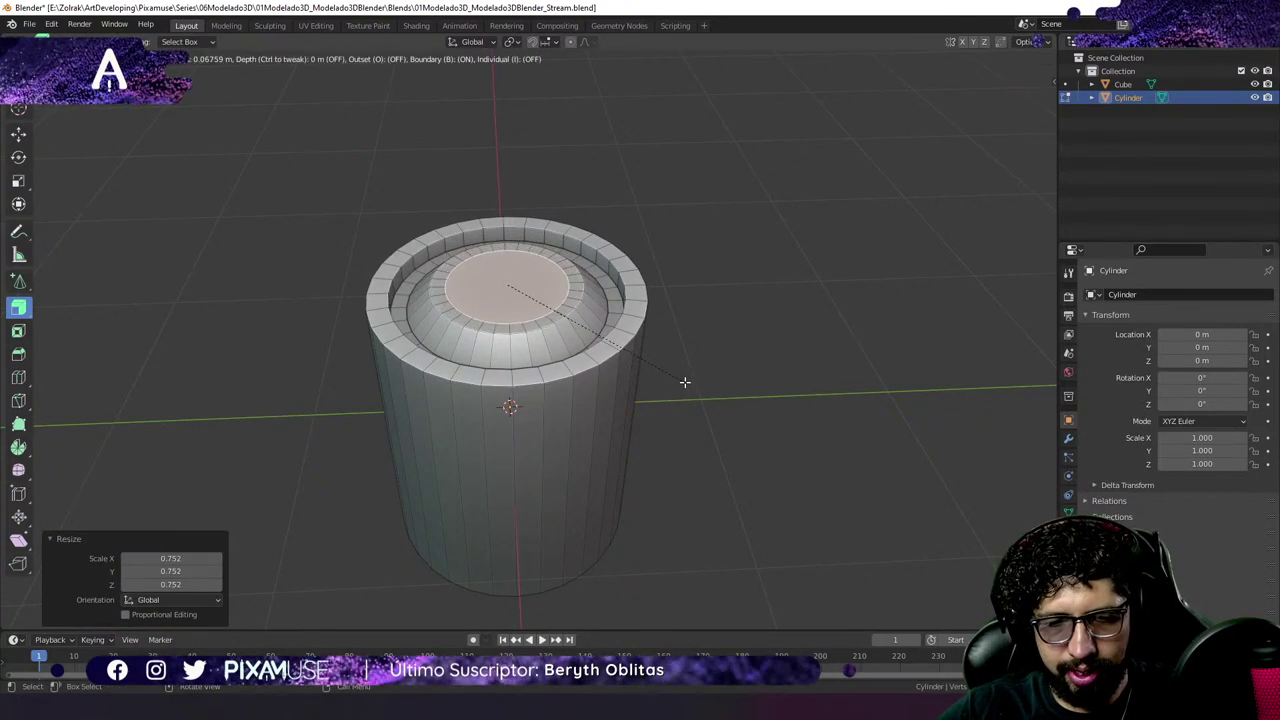
pyautogui.click(684, 381)
pyautogui.press('e')
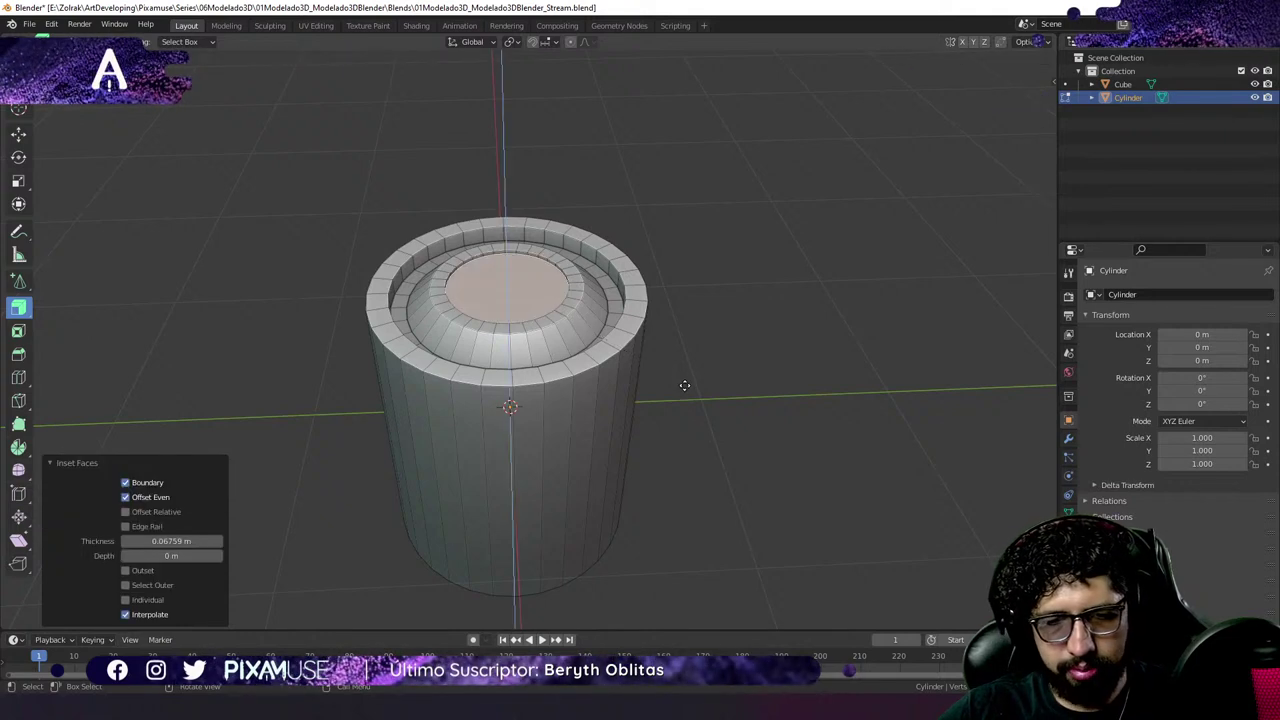
pyautogui.click(681, 400)
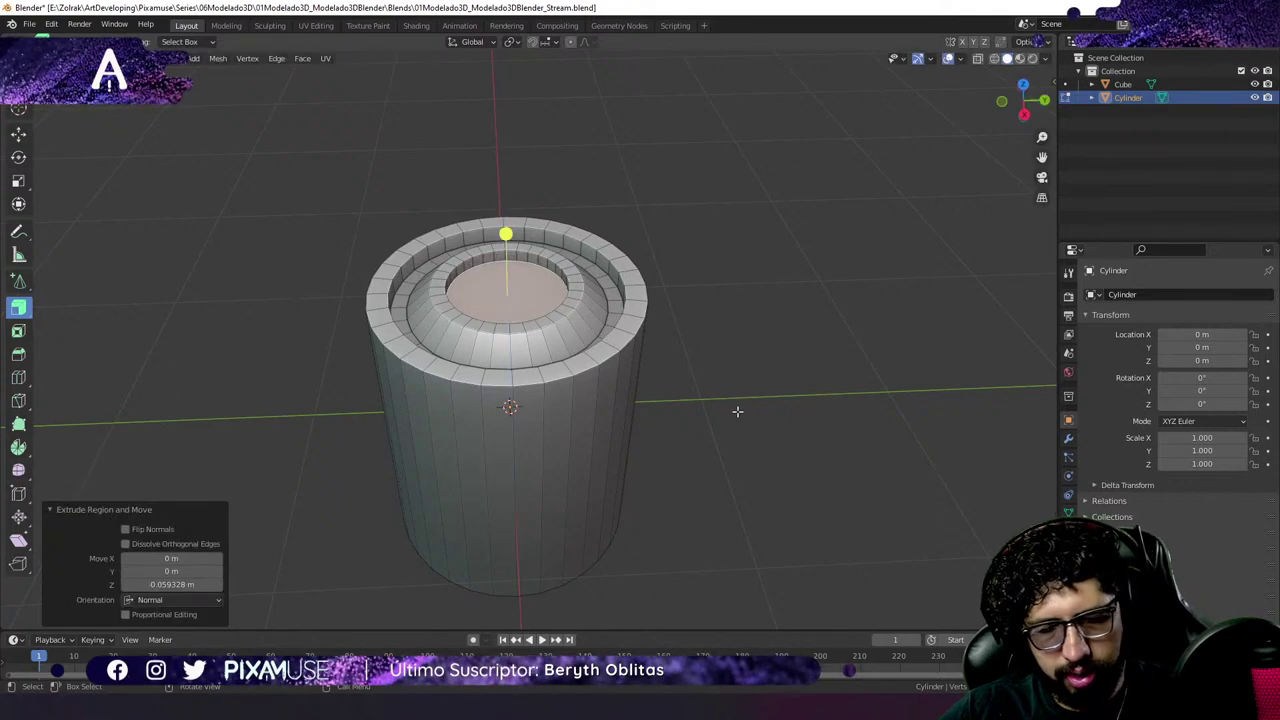
pyautogui.press('i')
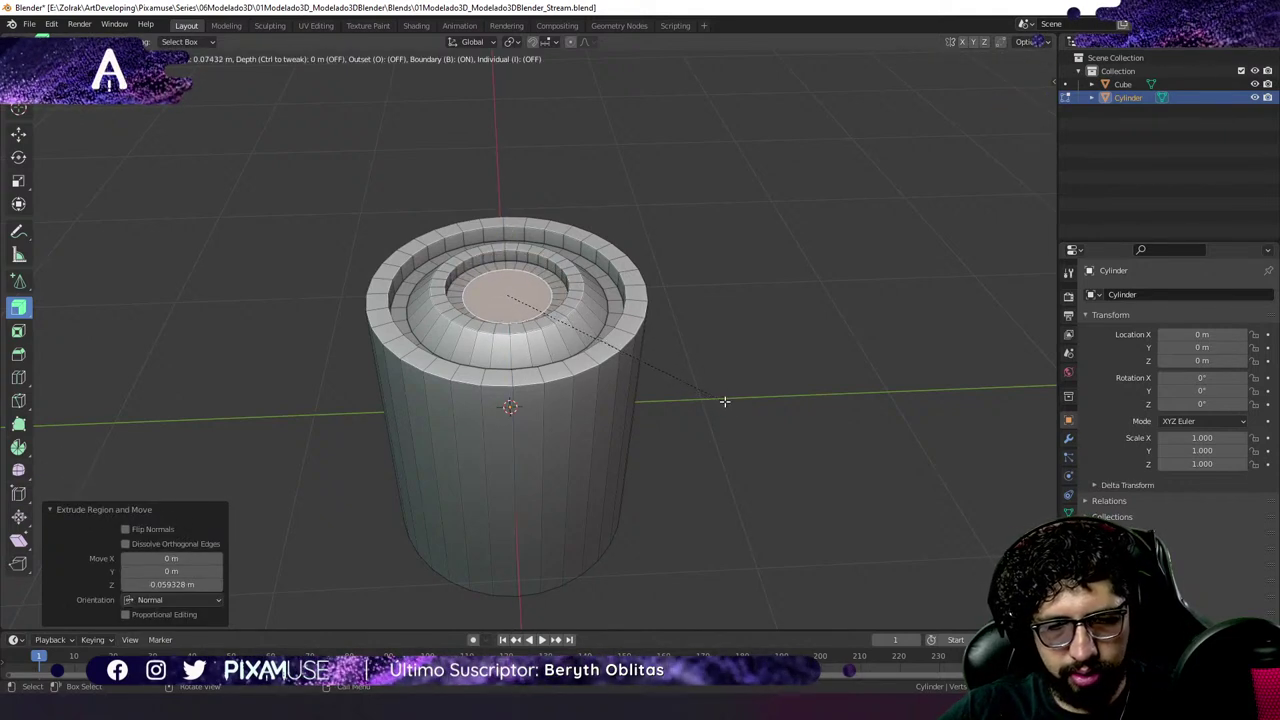
pyautogui.click(724, 401)
pyautogui.press('e')
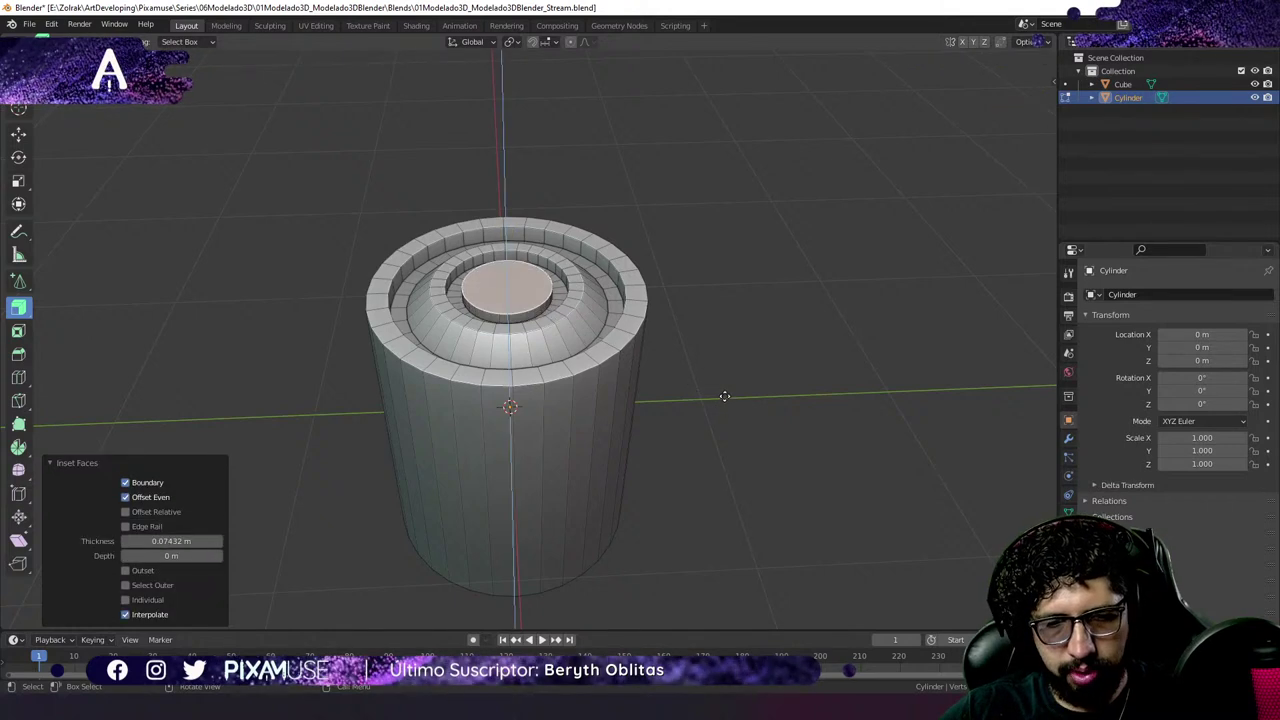
pyautogui.click(724, 389)
pyautogui.press('s')
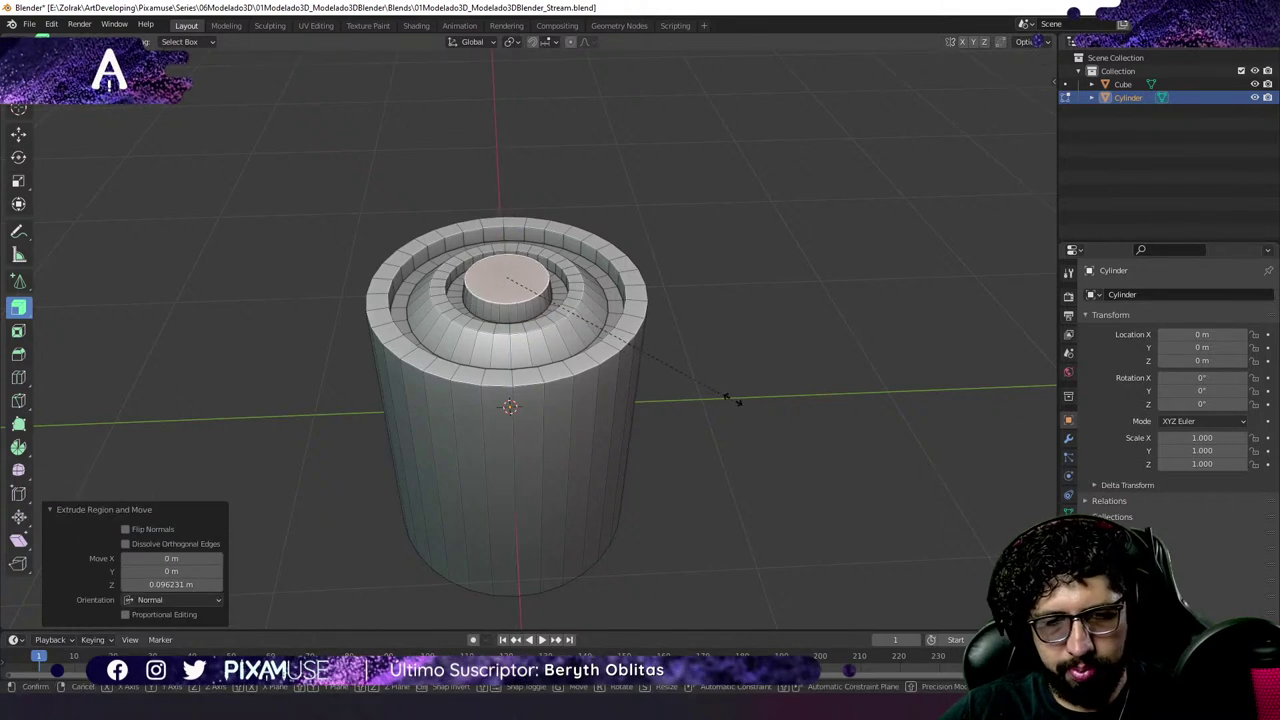
pyautogui.click(676, 372)
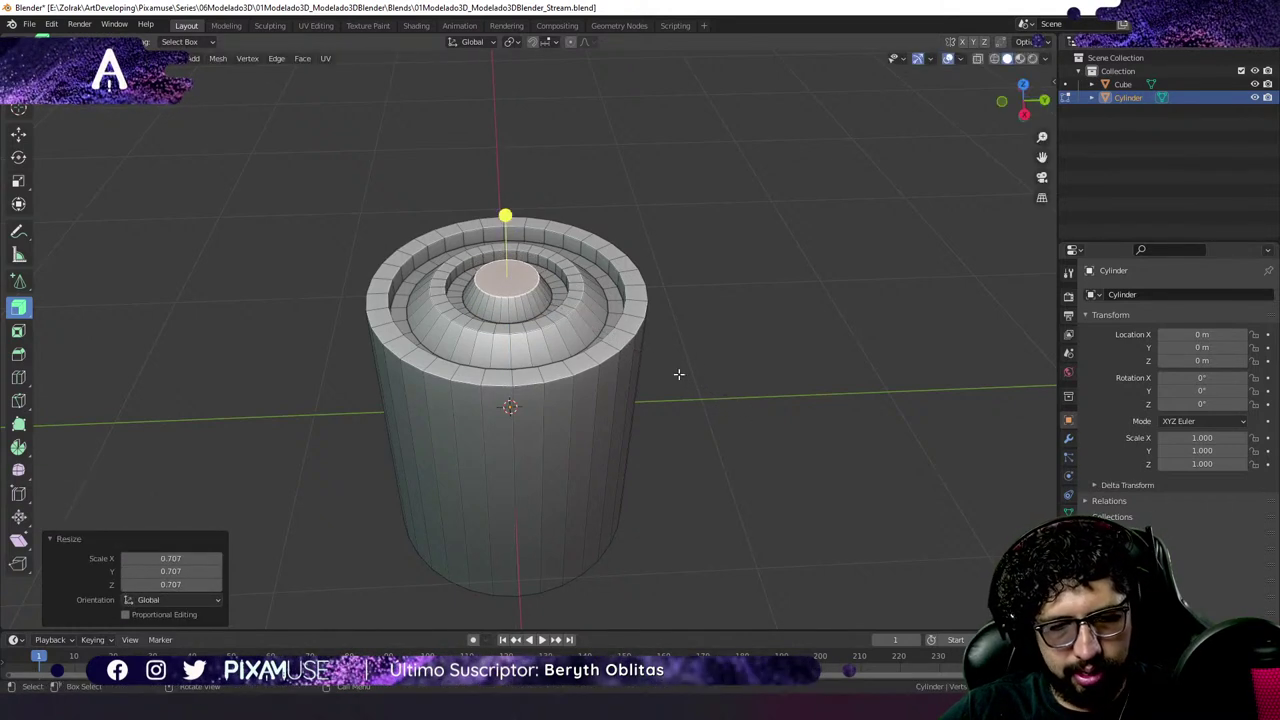
# Inset and raise the top face, inset it about 0.031 m, then sink the inner face.
pyautogui.press('i')
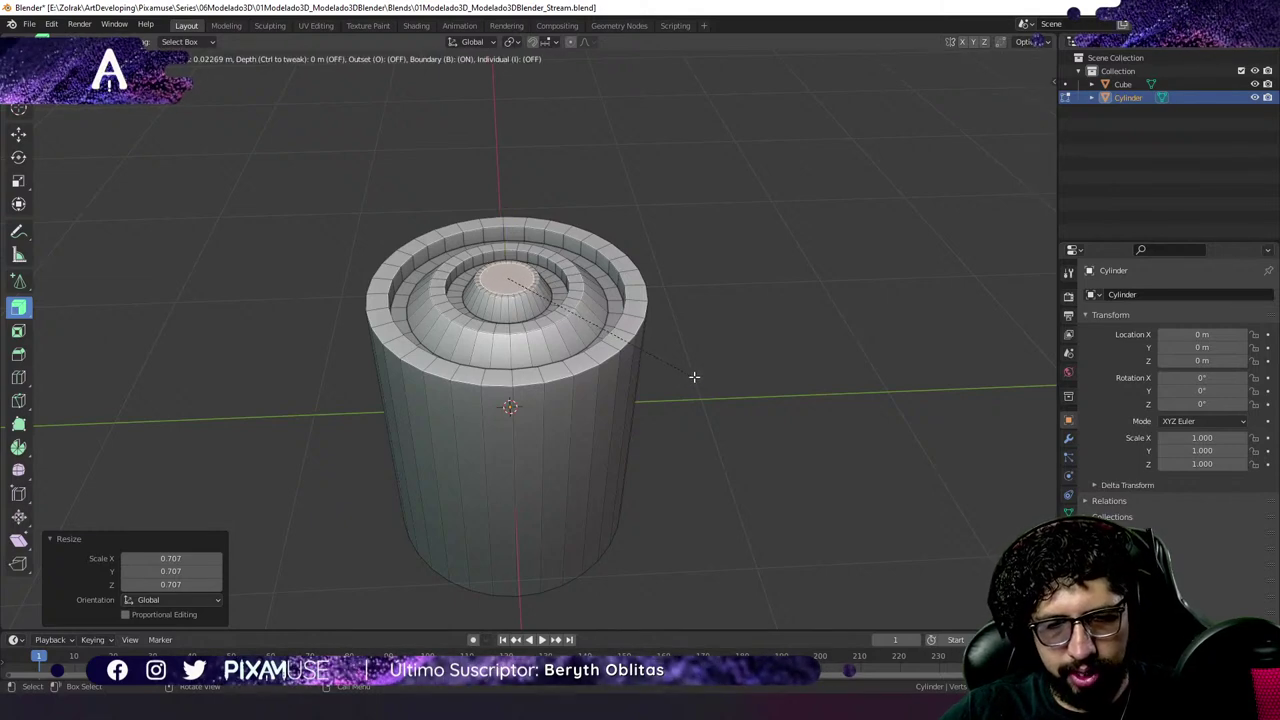
pyautogui.click(691, 377)
pyautogui.scroll(5, 560, 285)
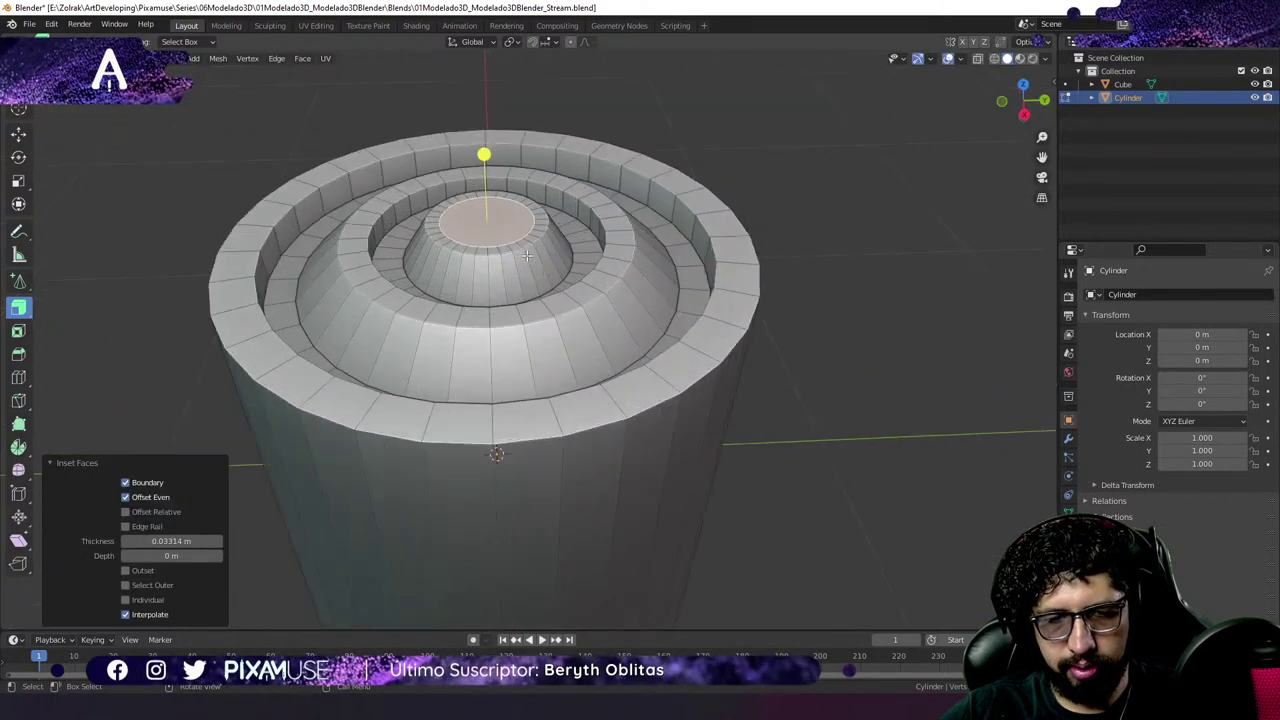
pyautogui.press('e')
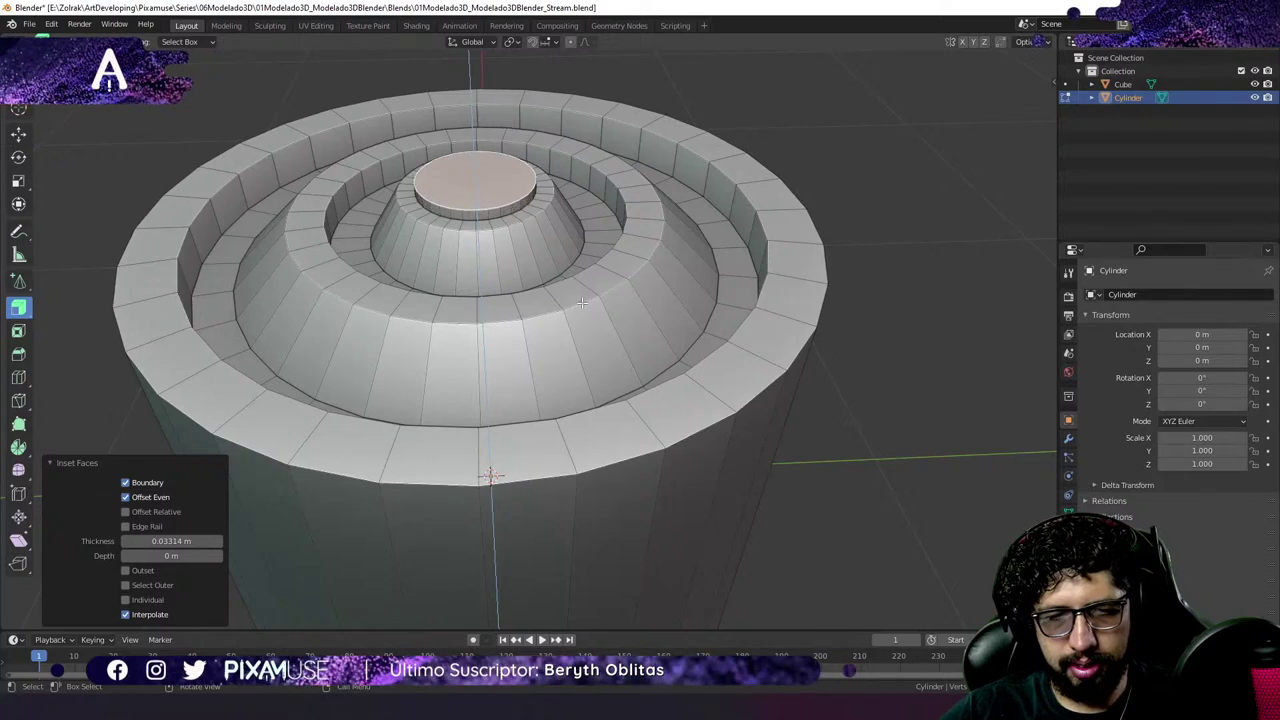
pyautogui.click(583, 303)
pyautogui.press('i')
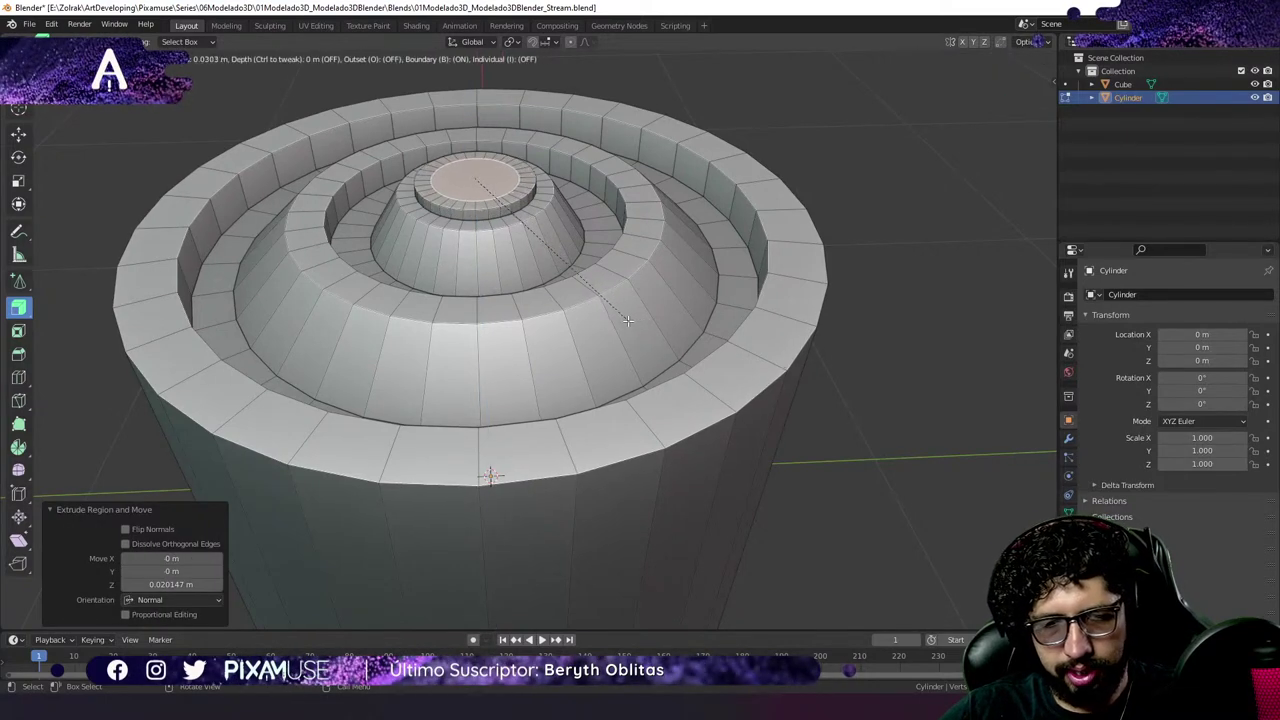
pyautogui.click(630, 322)
pyautogui.press('e')
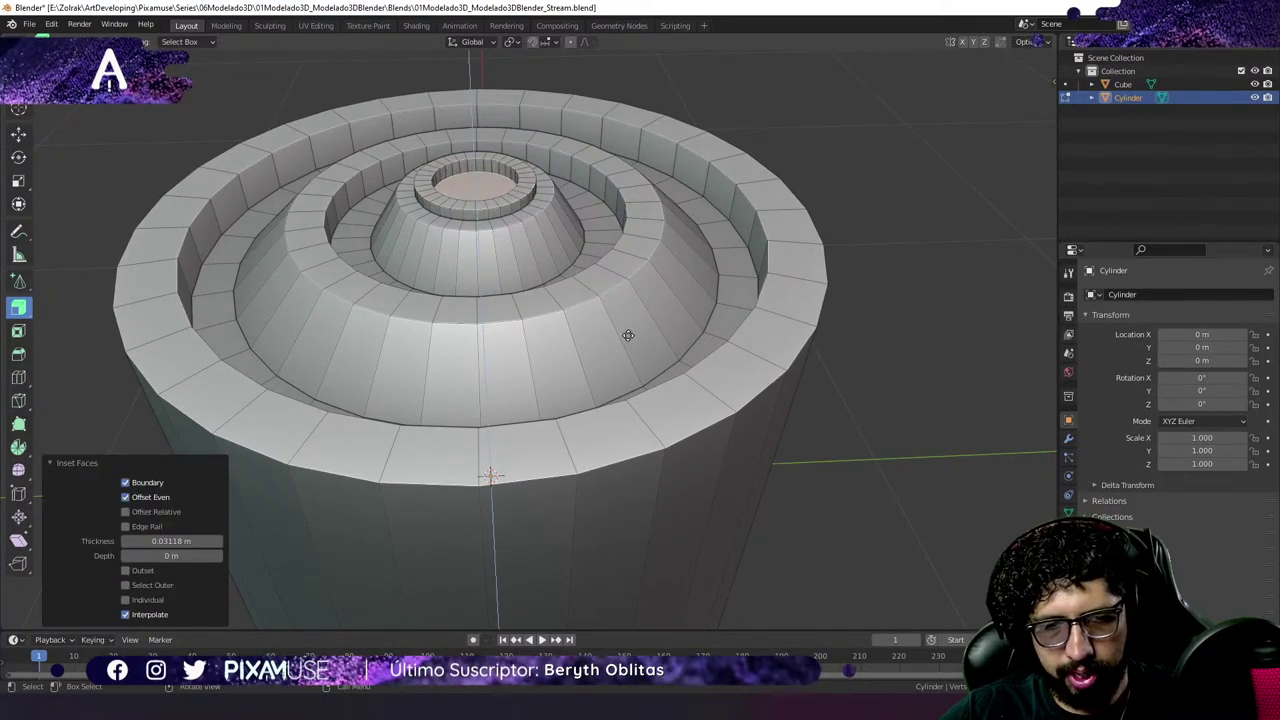
pyautogui.click(628, 338)
# Inset the sunken centre by 0.02646 m and raise it into a small knob.
pyautogui.press('i')
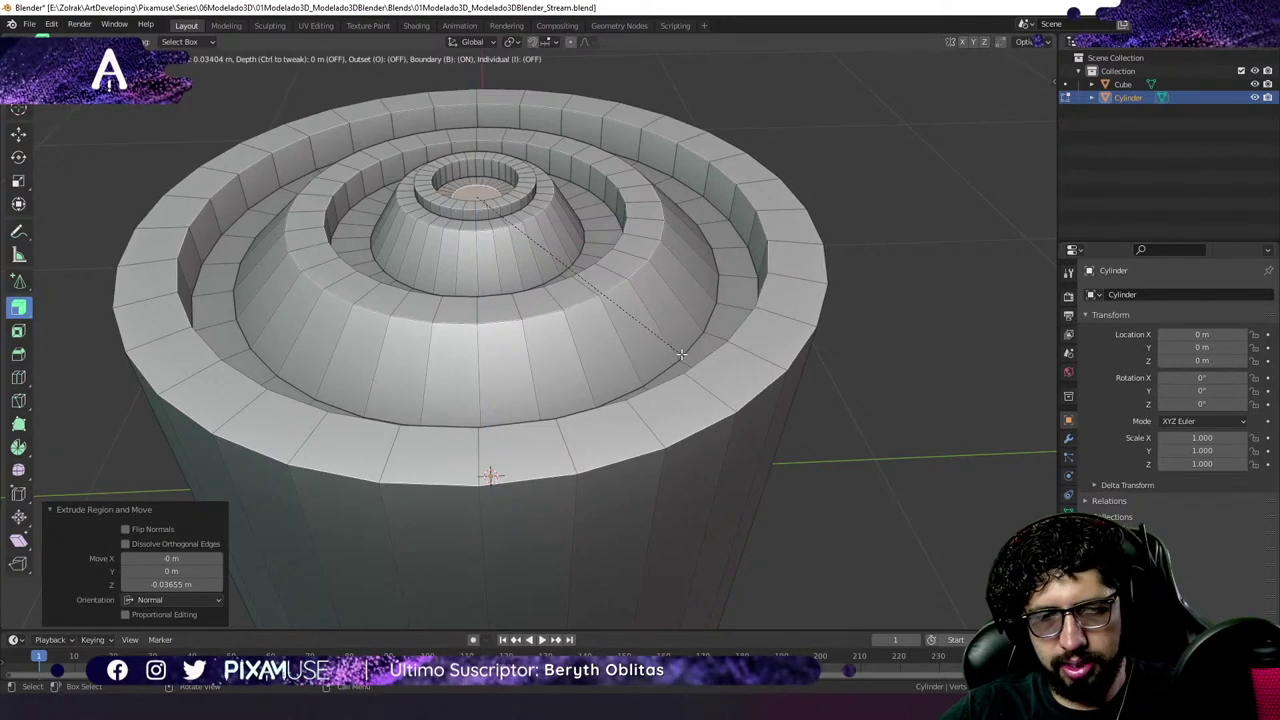
pyautogui.click(687, 352)
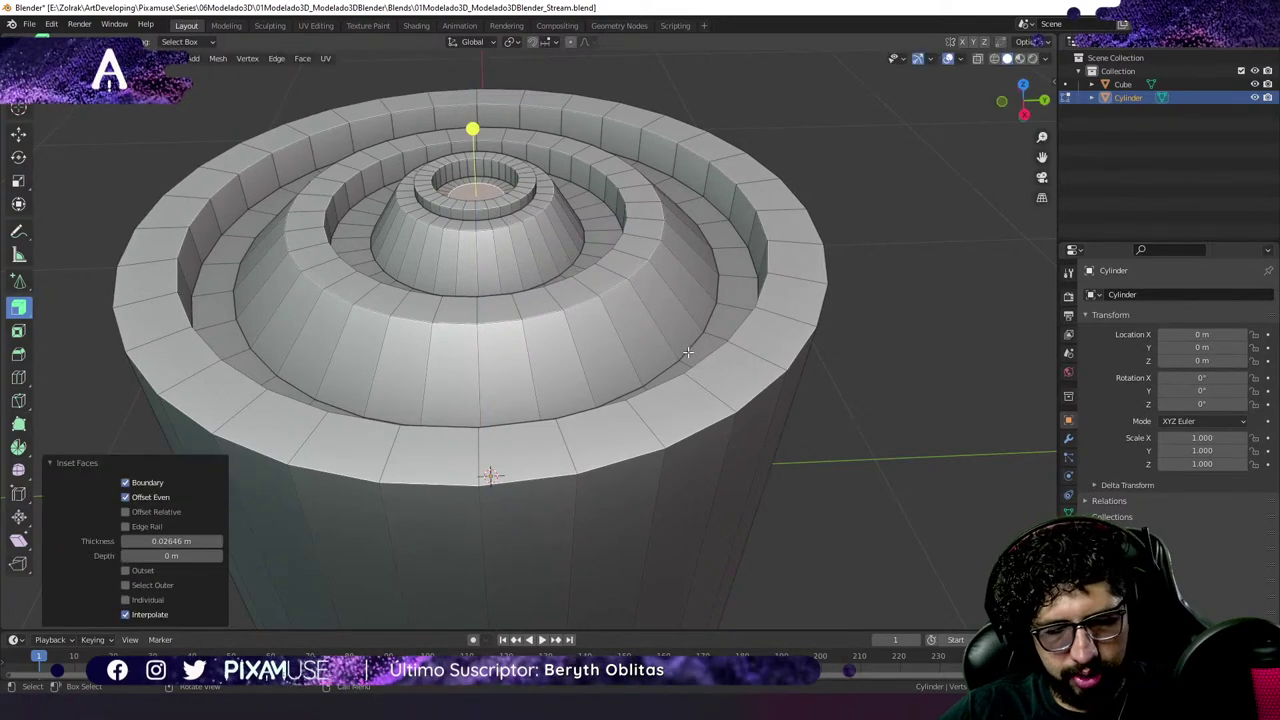
pyautogui.press('e')
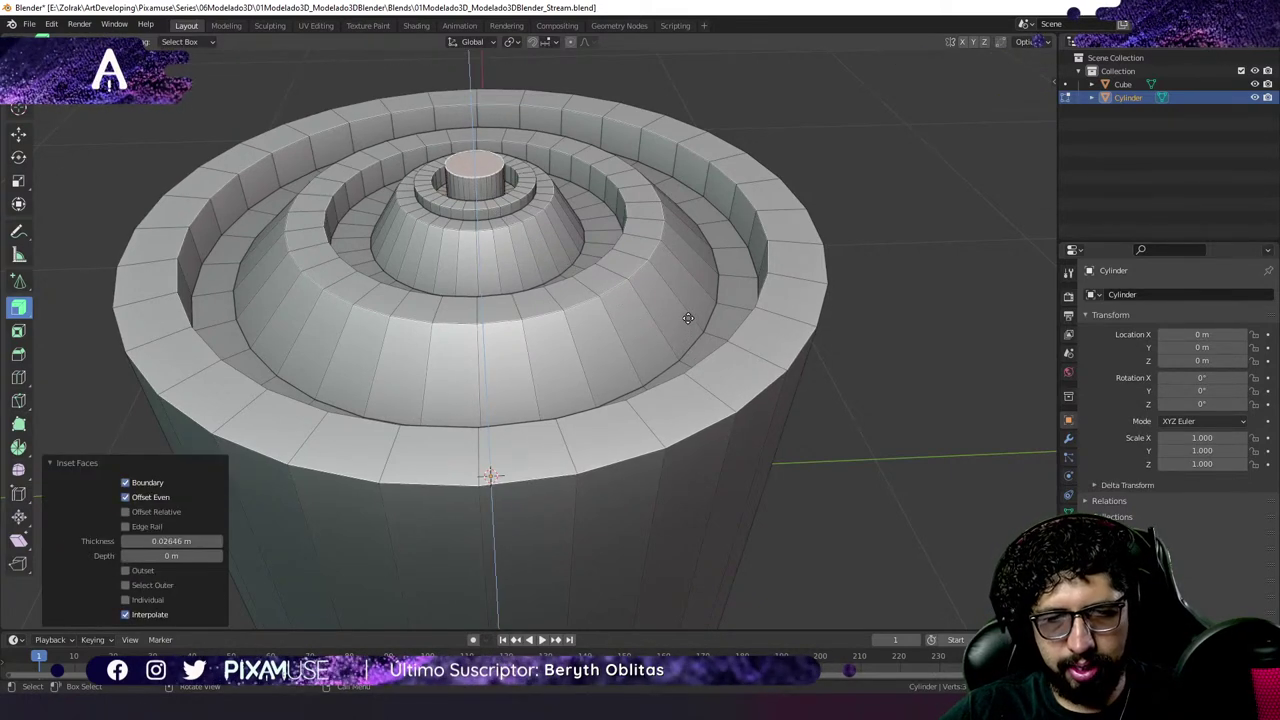
pyautogui.click(686, 320)
pyautogui.scroll(-4, 677, 337)
pyautogui.scroll(3, 678, 338)
# Leave Edit Mode and inspect the finished ringed cylinder from several angles.
pyautogui.press('Tab')
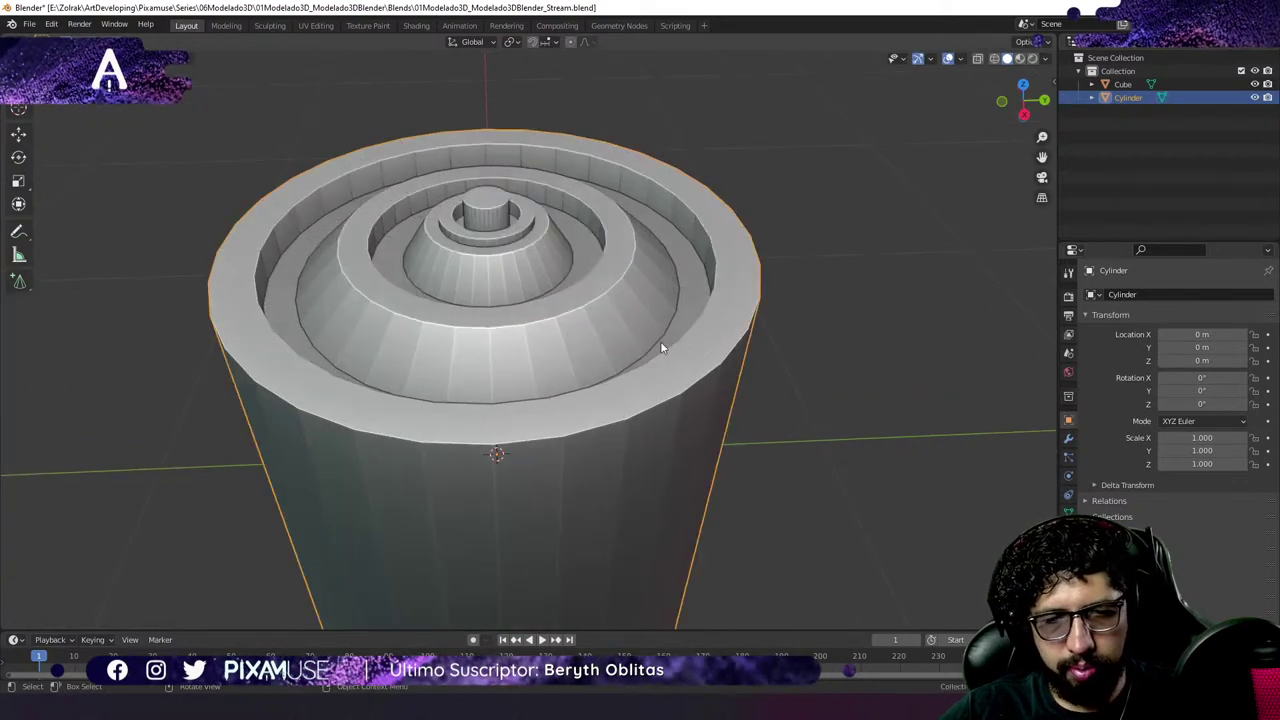
pyautogui.scroll(-2, 663, 343)
pyautogui.moveTo(663, 343); pyautogui.dragTo(580, 300, button='middle')
pyautogui.scroll(3, 515, 348)
pyautogui.scroll(-3, 515, 348)
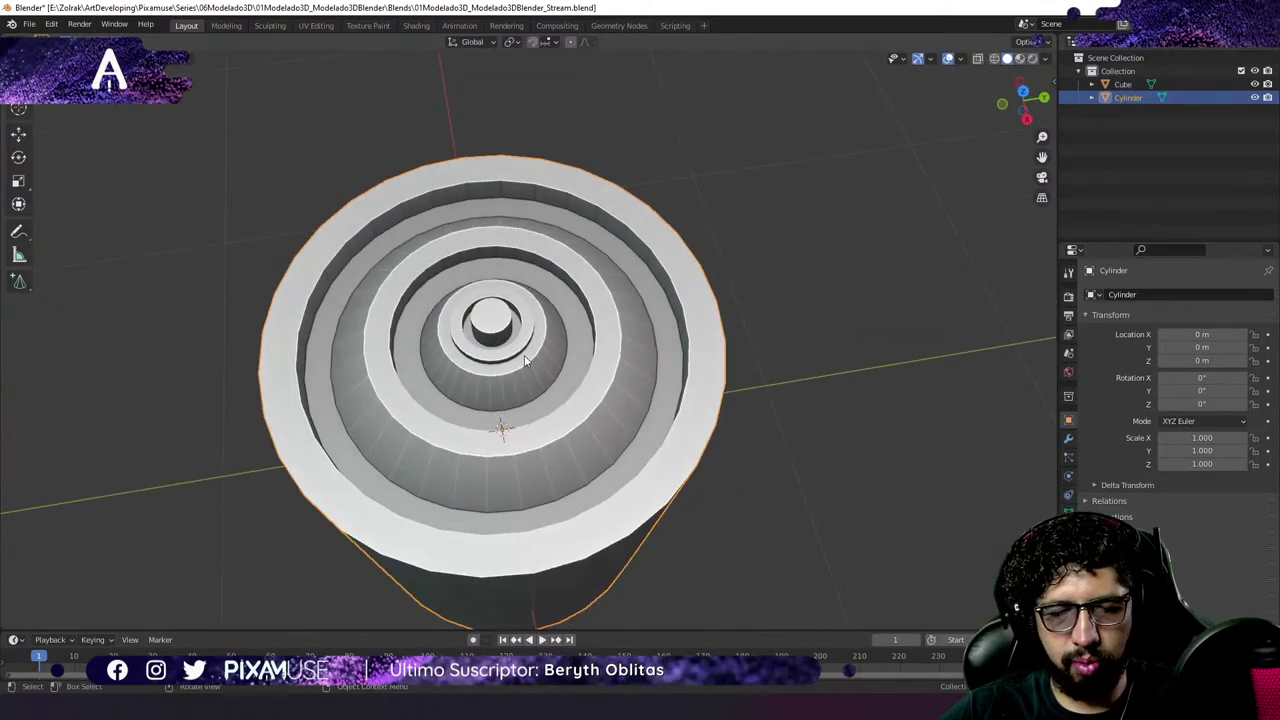
pyautogui.moveTo(518, 350)
pyautogui.mouseDown(button='middle')
pyautogui.moveTo(456, 320)
pyautogui.moveTo(503, 318)
pyautogui.moveTo(530, 358)
pyautogui.moveTo(509, 329)
pyautogui.moveTo(537, 329)
pyautogui.moveTo(520, 331)
pyautogui.moveTo(535, 363)
pyautogui.mouseUp(button='middle')
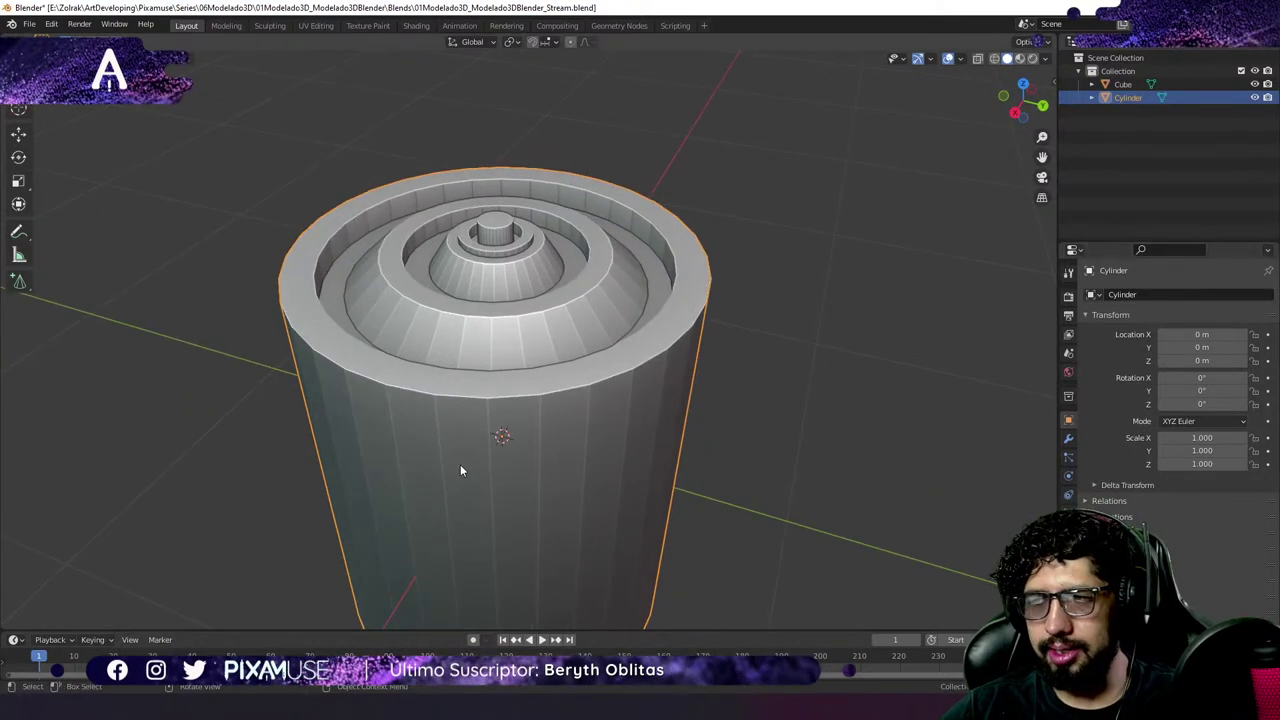
pyautogui.scroll(-3, 460, 470)
pyautogui.keyDown('shift'); pyautogui.moveTo(460, 470); pyautogui.dragTo(593, 456, button='middle'); pyautogui.keyUp('shift')
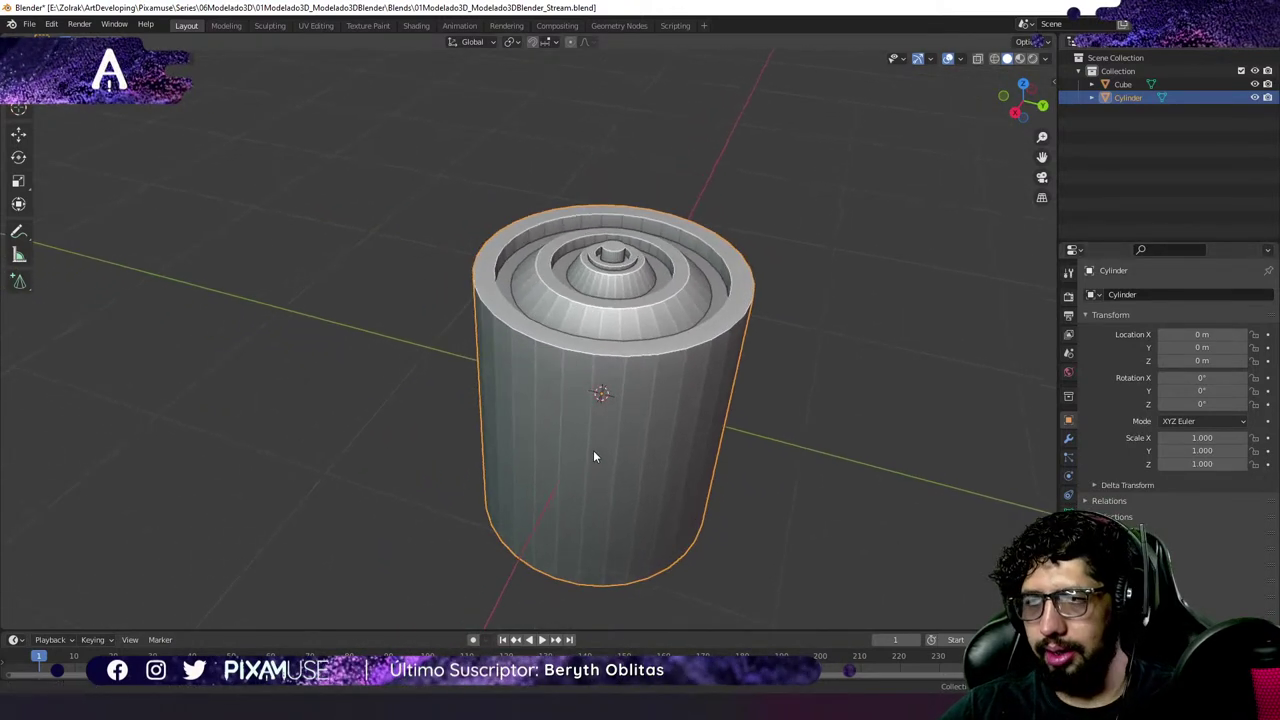
pyautogui.scroll(-2, 794, 442)
pyautogui.scroll(1, 794, 442)
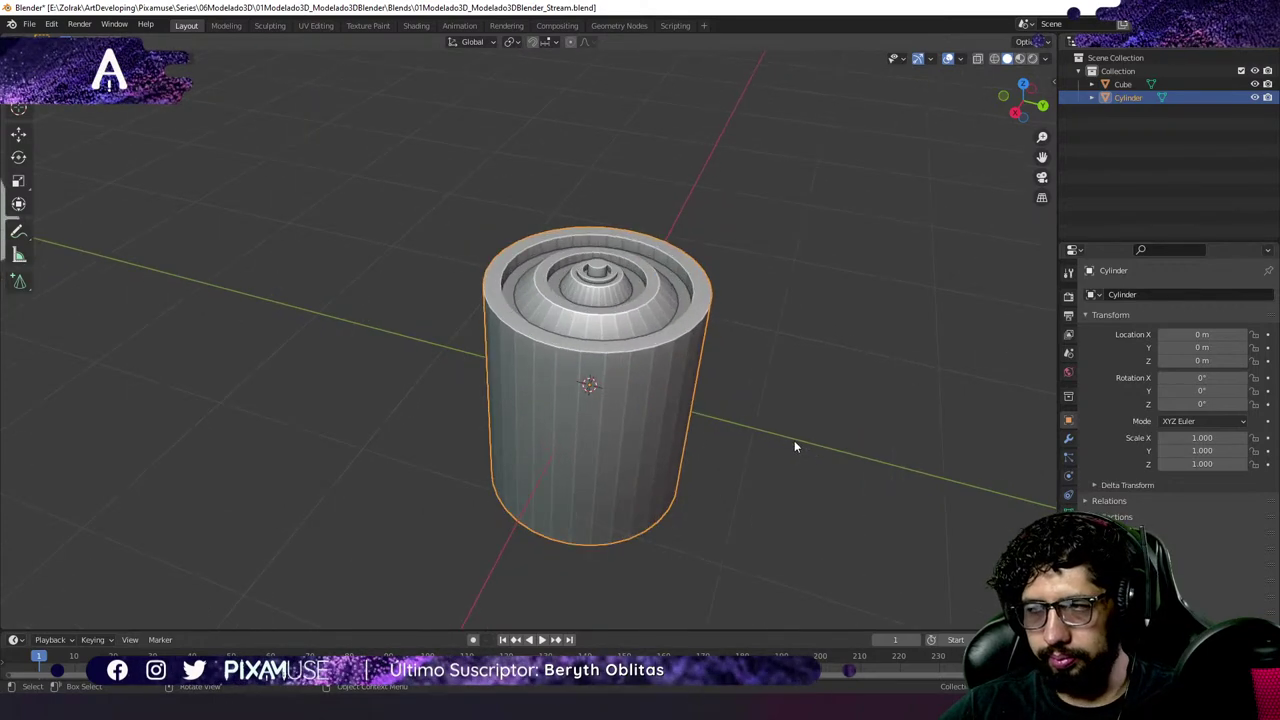
pyautogui.scroll(-1, 794, 442)
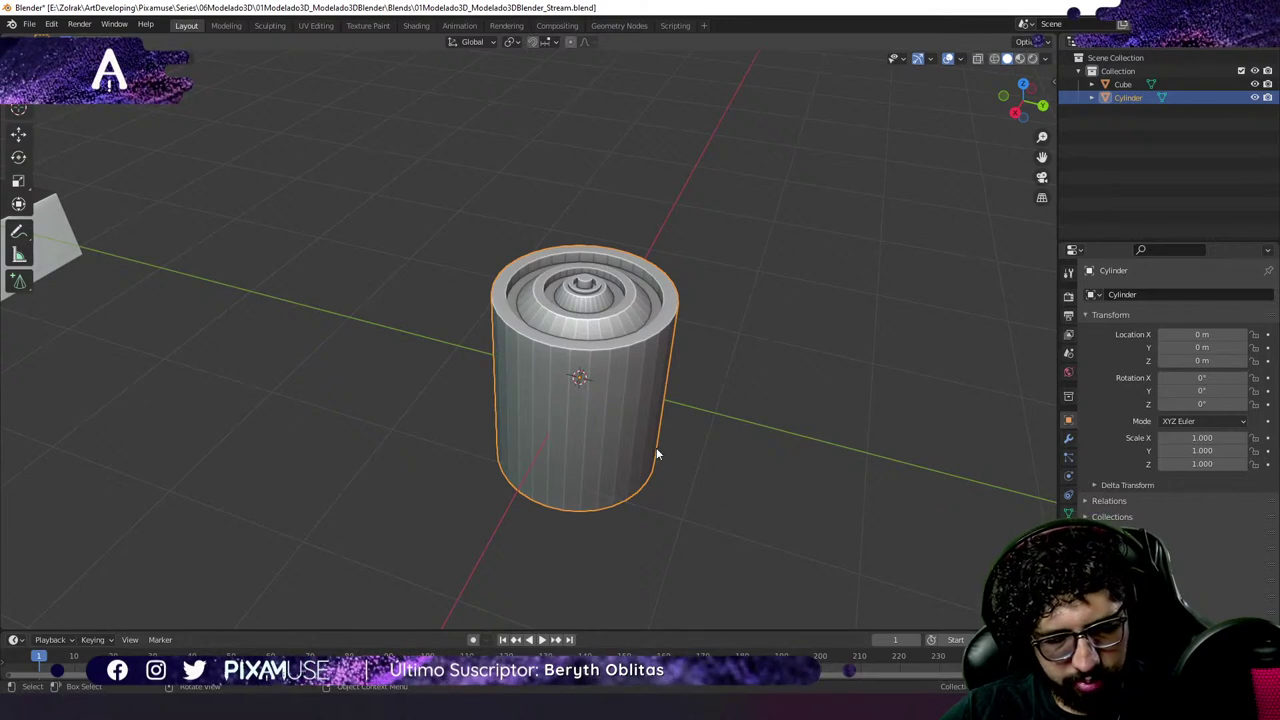
# Move the cylinder along Y to -2.8958 m and add a new cube.
pyautogui.press('g')
pyautogui.press('y')
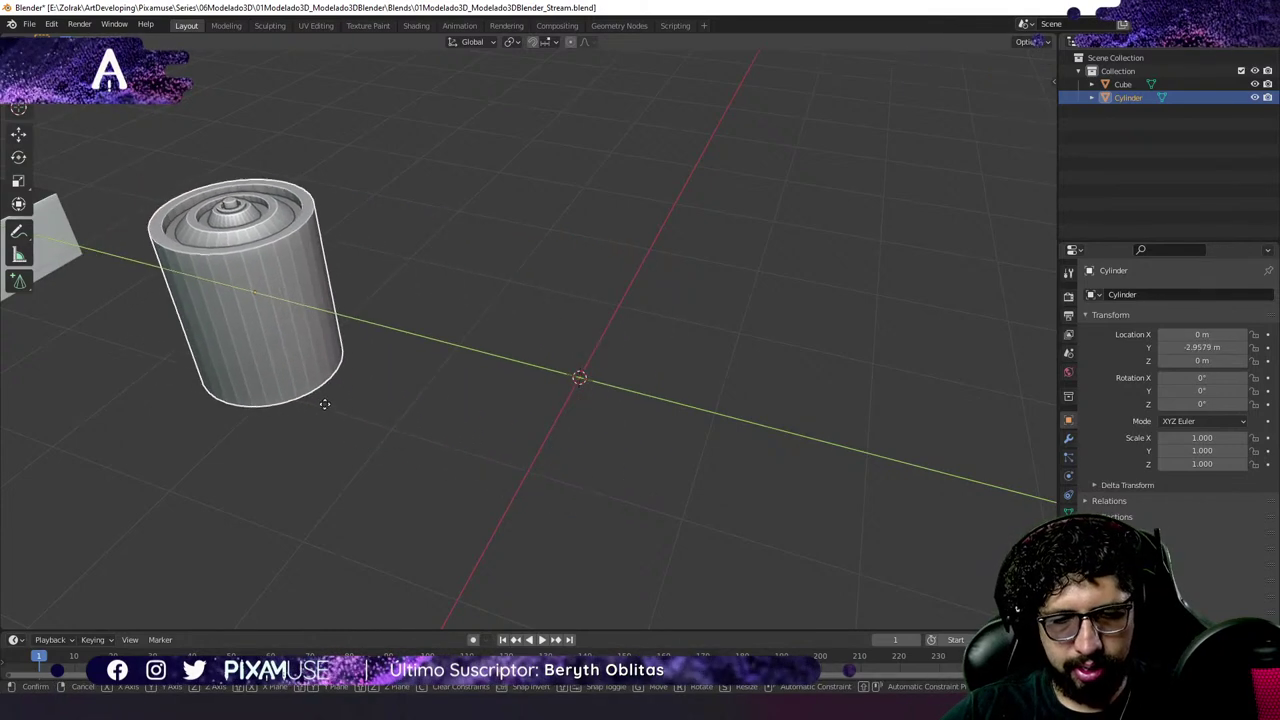
pyautogui.click(323, 403)
pyautogui.hotkey('shift', 'a')
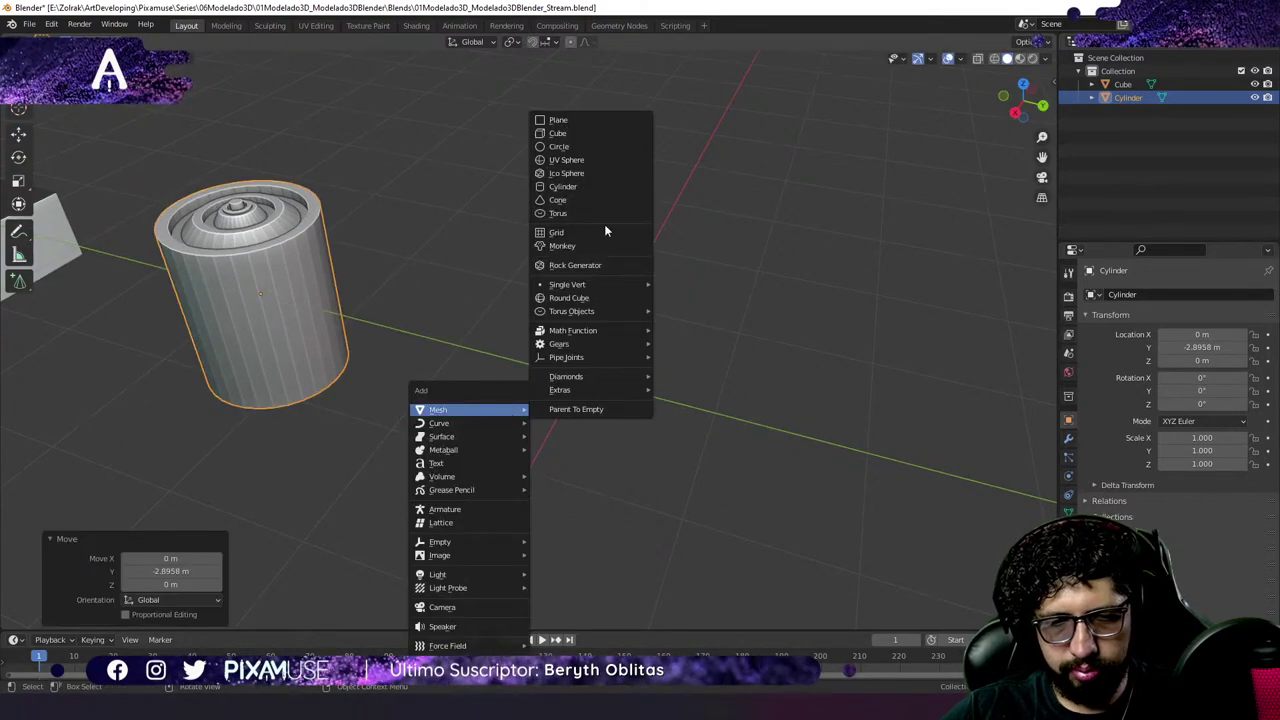
pyautogui.click(582, 133)
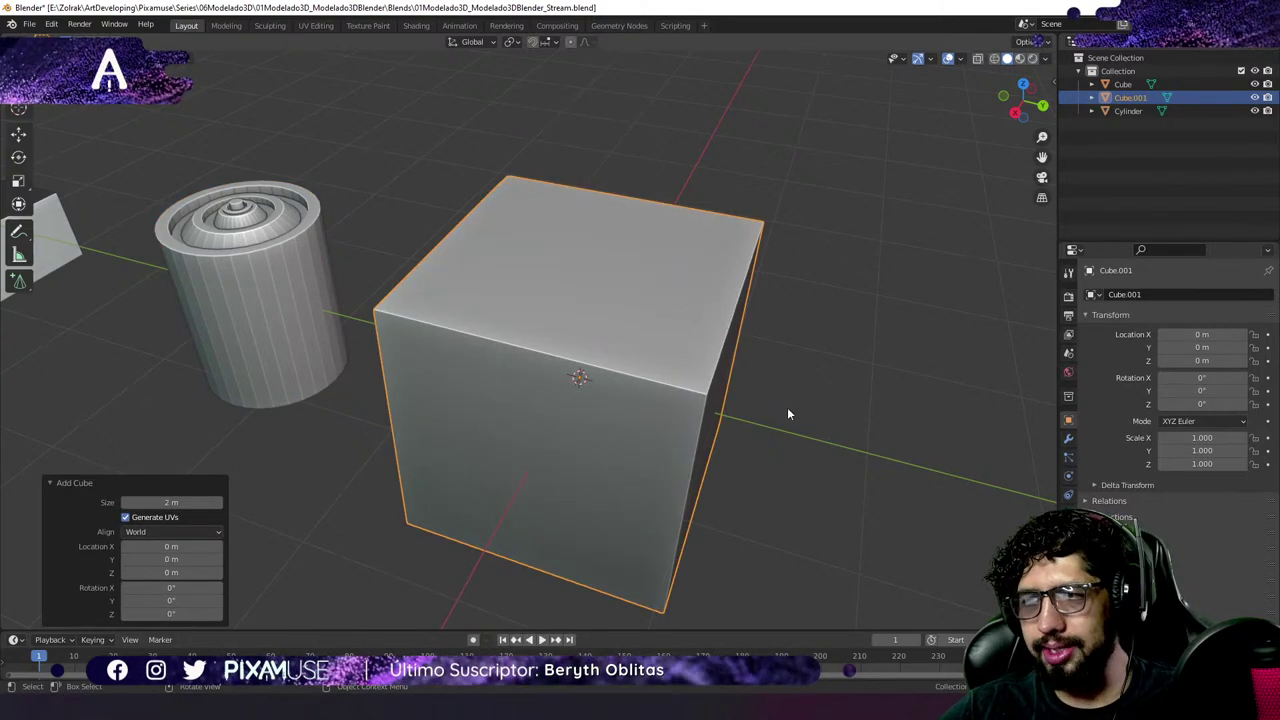
# Try insetting Cube.001's top face, then undo and cancel the attempts.
pyautogui.press('Tab')
pyautogui.click(652, 317)
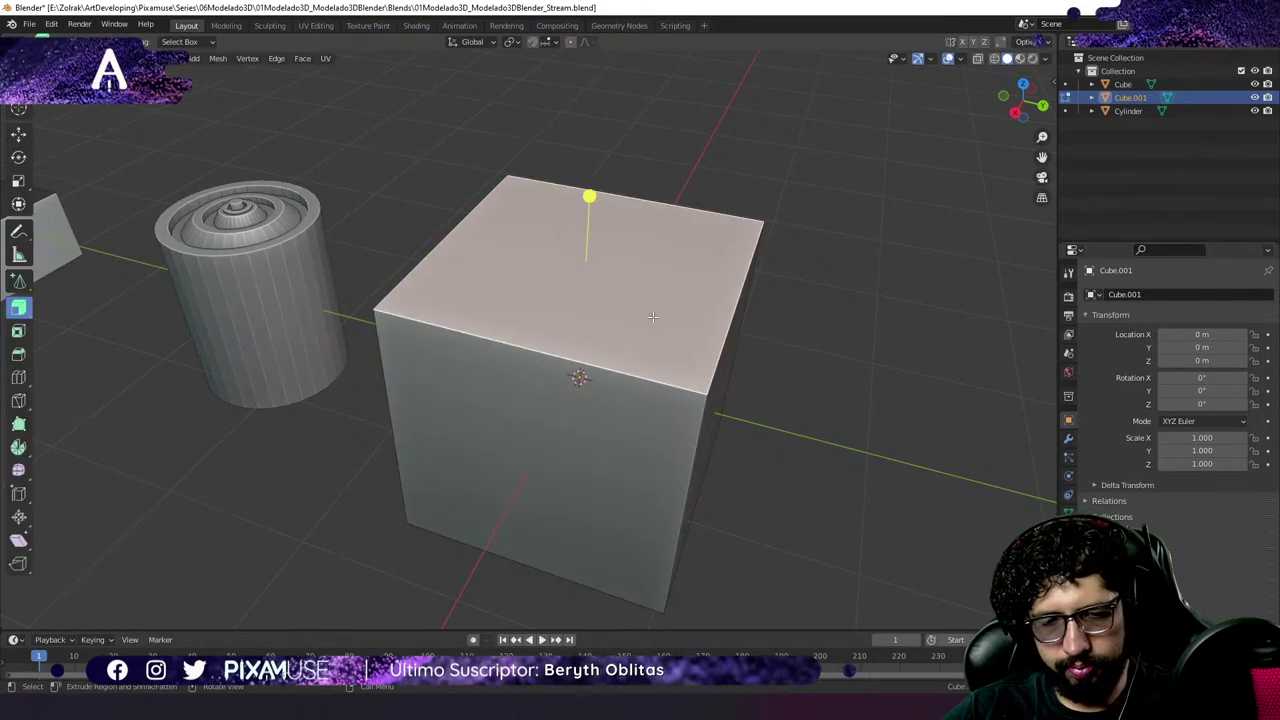
pyautogui.press('i')
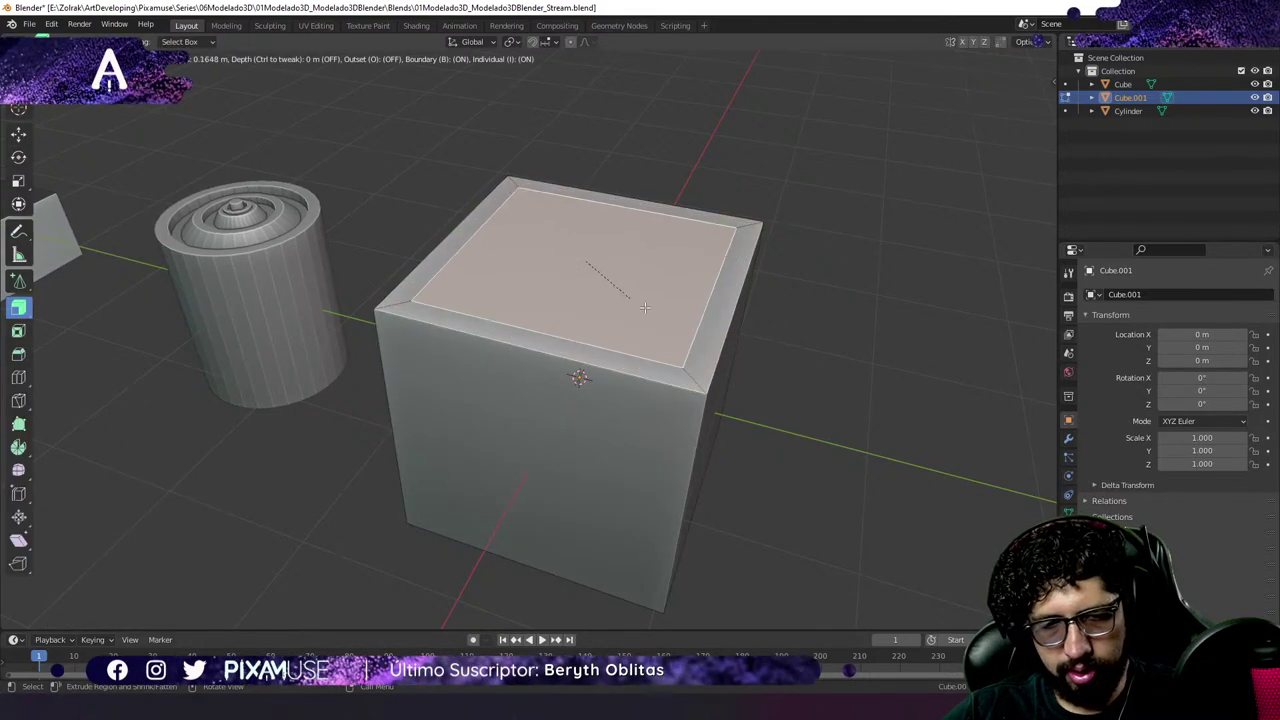
pyautogui.click(675, 345)
pyautogui.hotkey('ctrl', 'z')
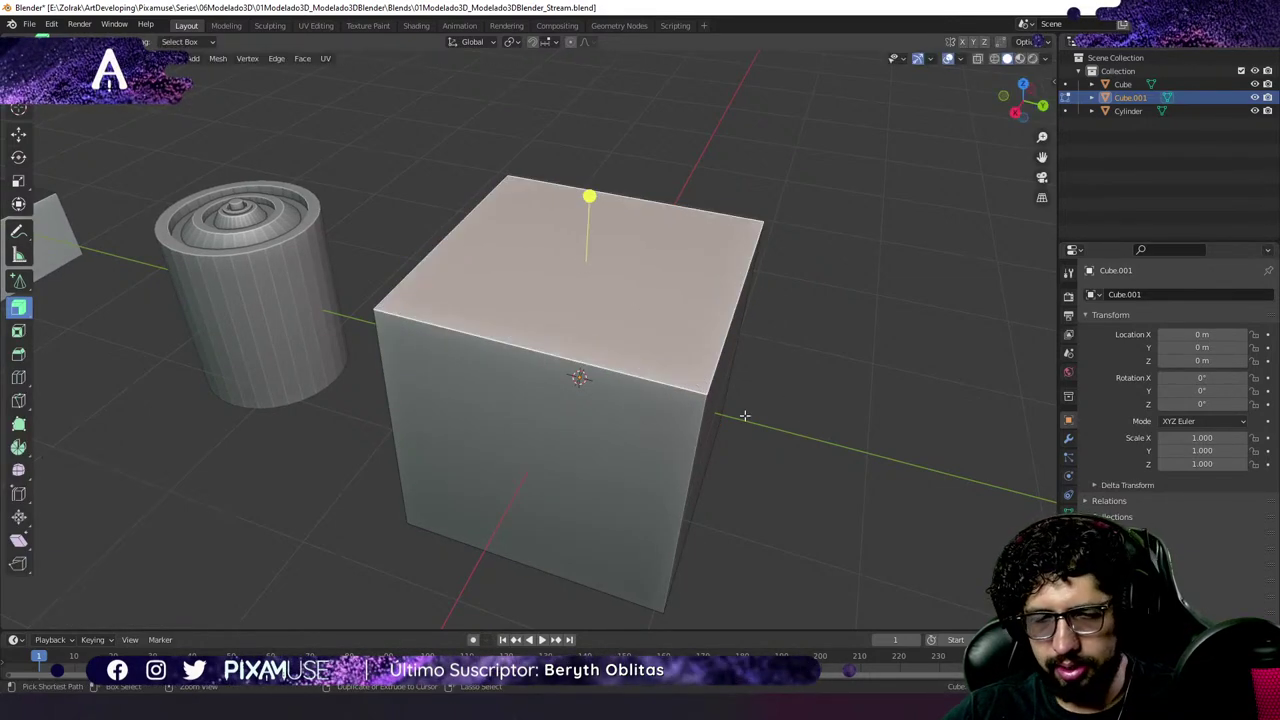
pyautogui.press('Tab')
pyautogui.moveTo(745, 415); pyautogui.dragTo(689, 394, button='middle')
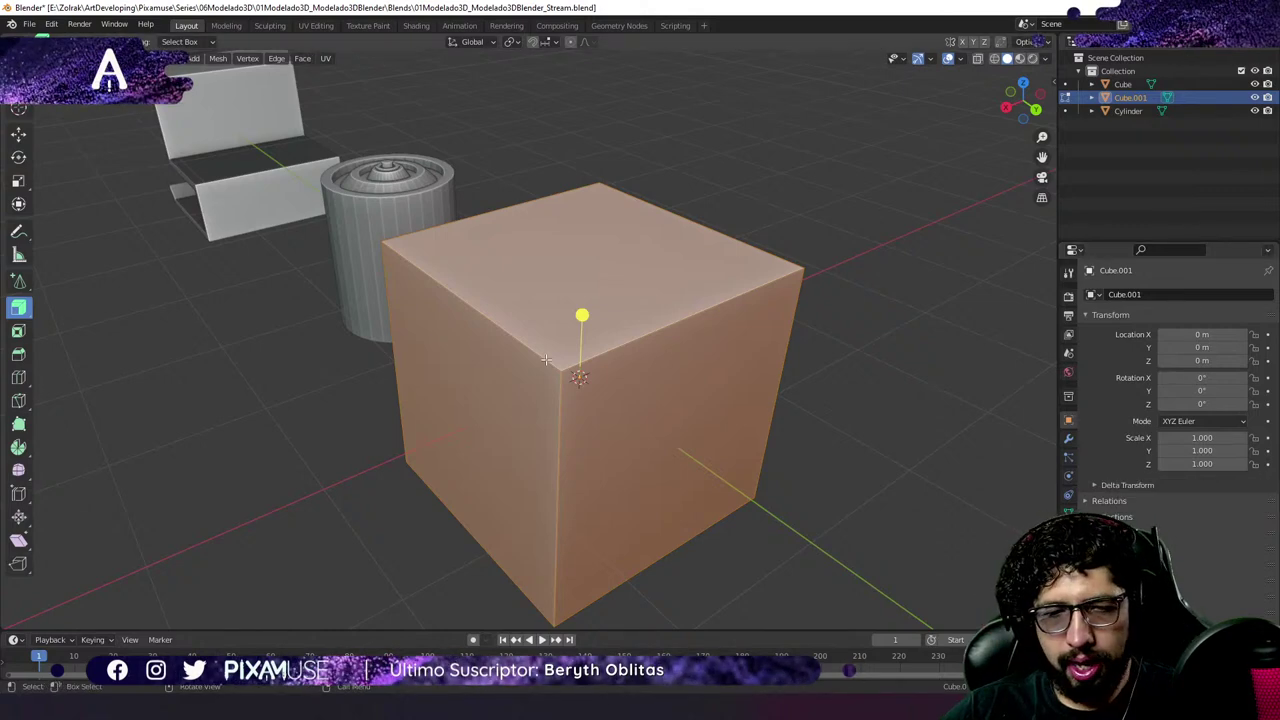
pyautogui.moveTo(545, 360); pyautogui.dragTo(632, 395, button='middle')
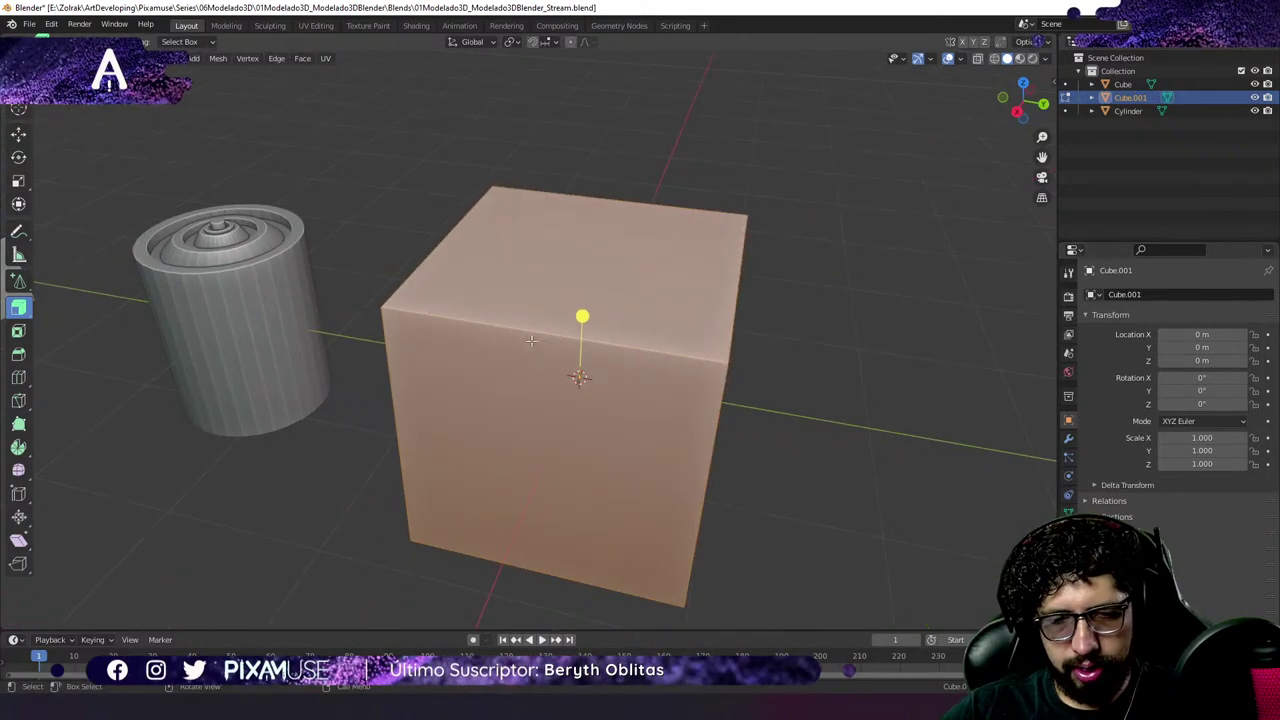
pyautogui.moveTo(628, 387); pyautogui.dragTo(610, 345, button='middle')
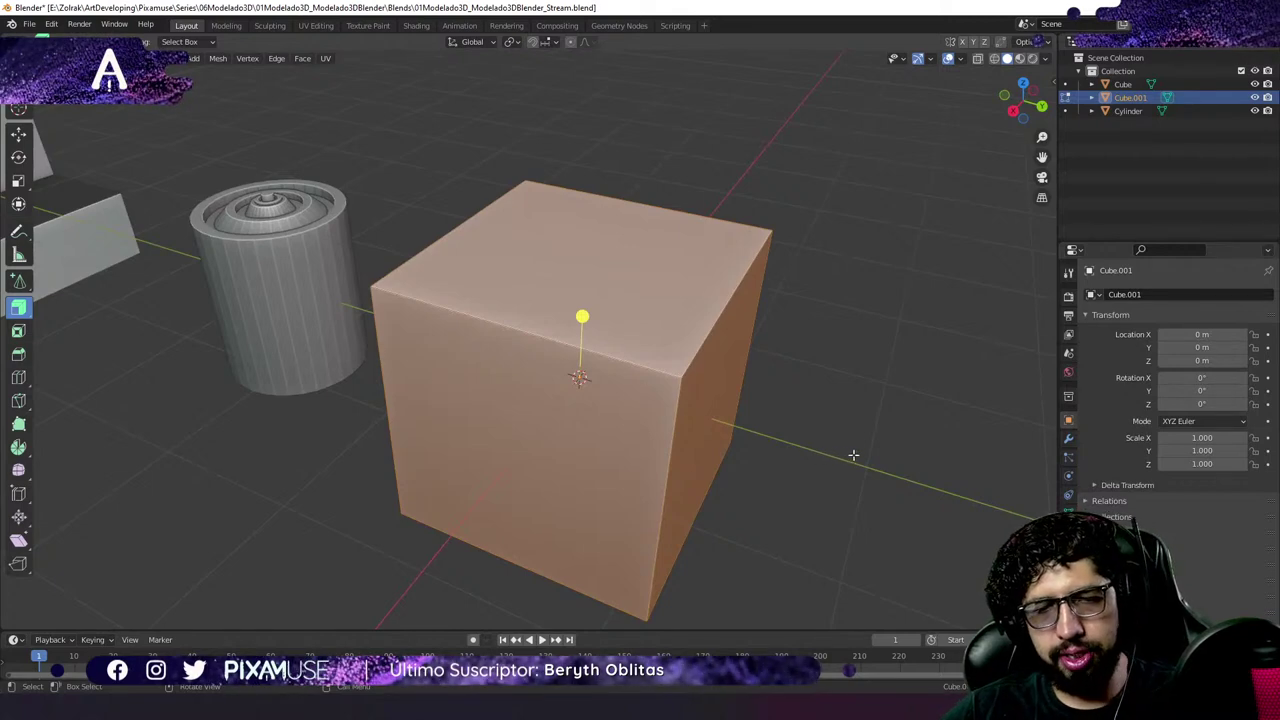
pyautogui.press('i')
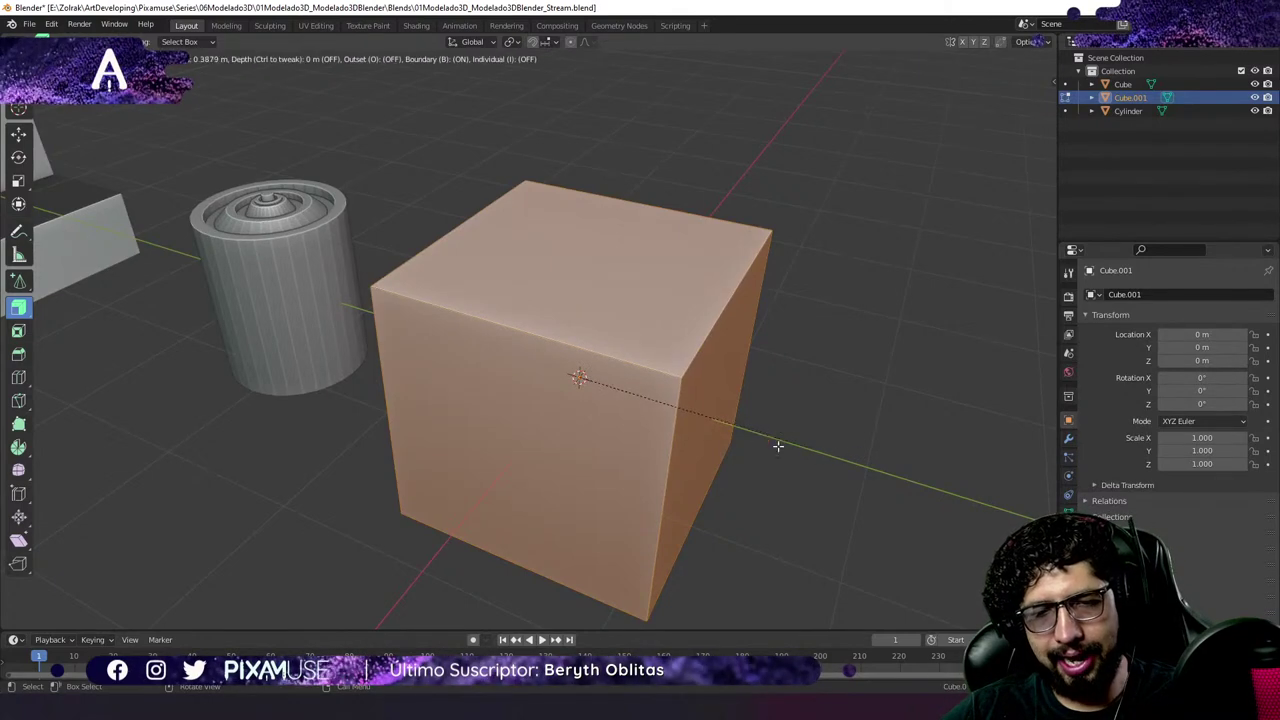
pyautogui.press('i')
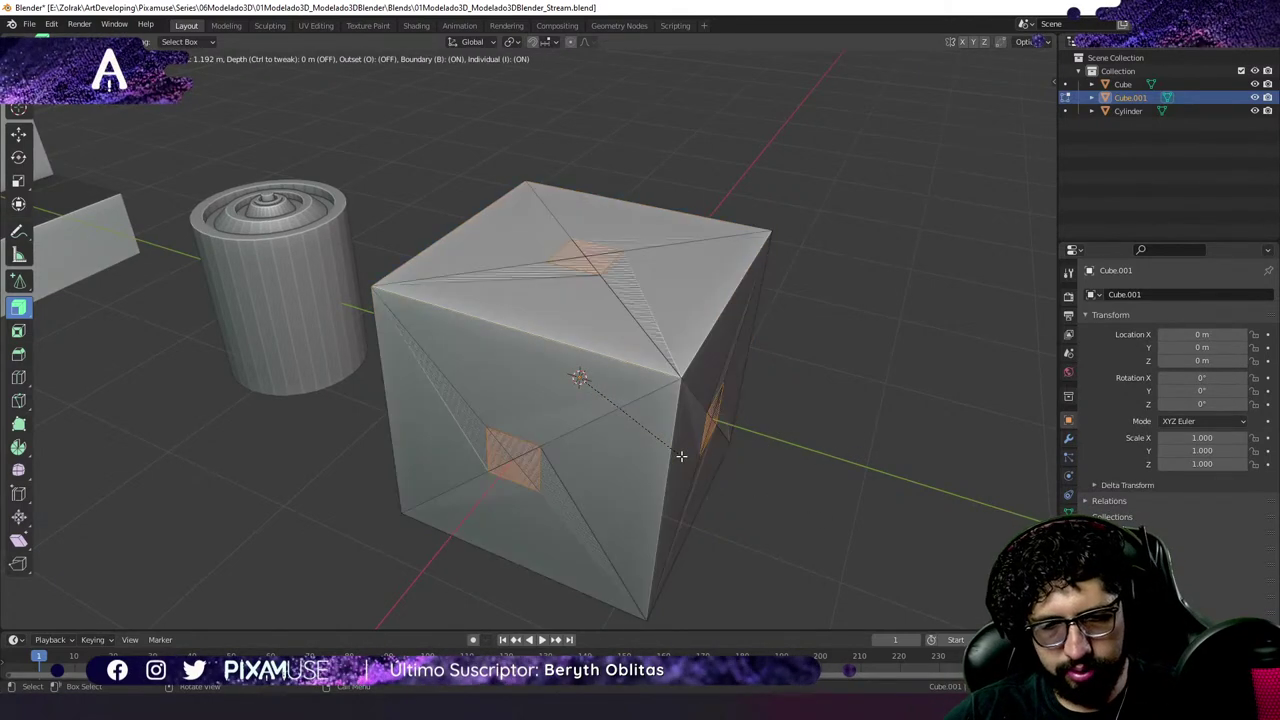
pyautogui.press('Escape')
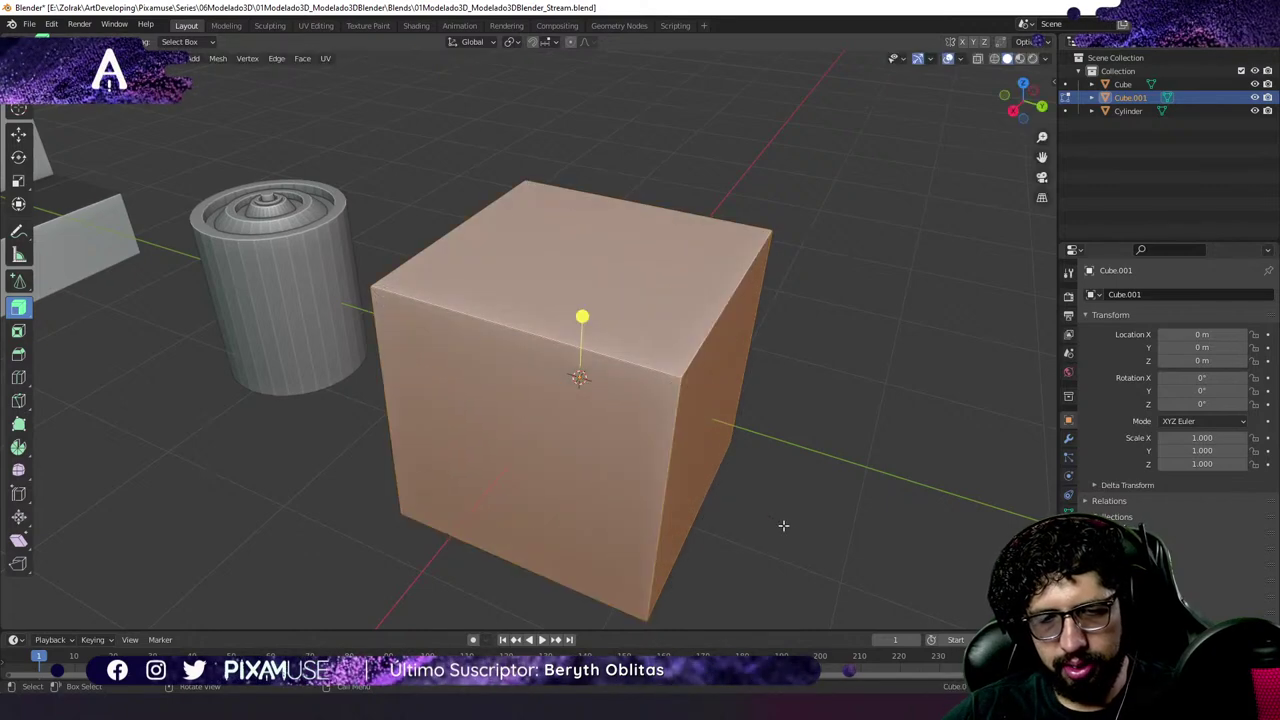
# Select all of Cube.001's faces and inset them individually by 0.1587 m.
pyautogui.press('Tab')
pyautogui.press('Tab')
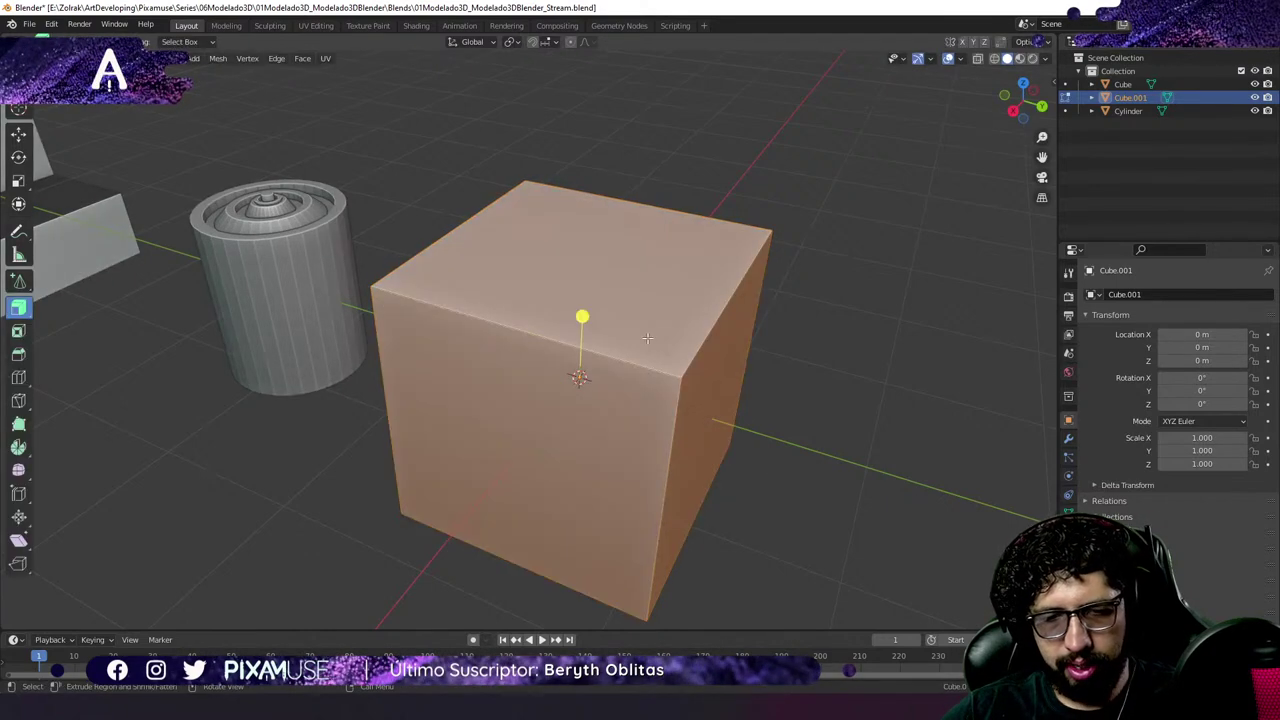
pyautogui.click(694, 382)
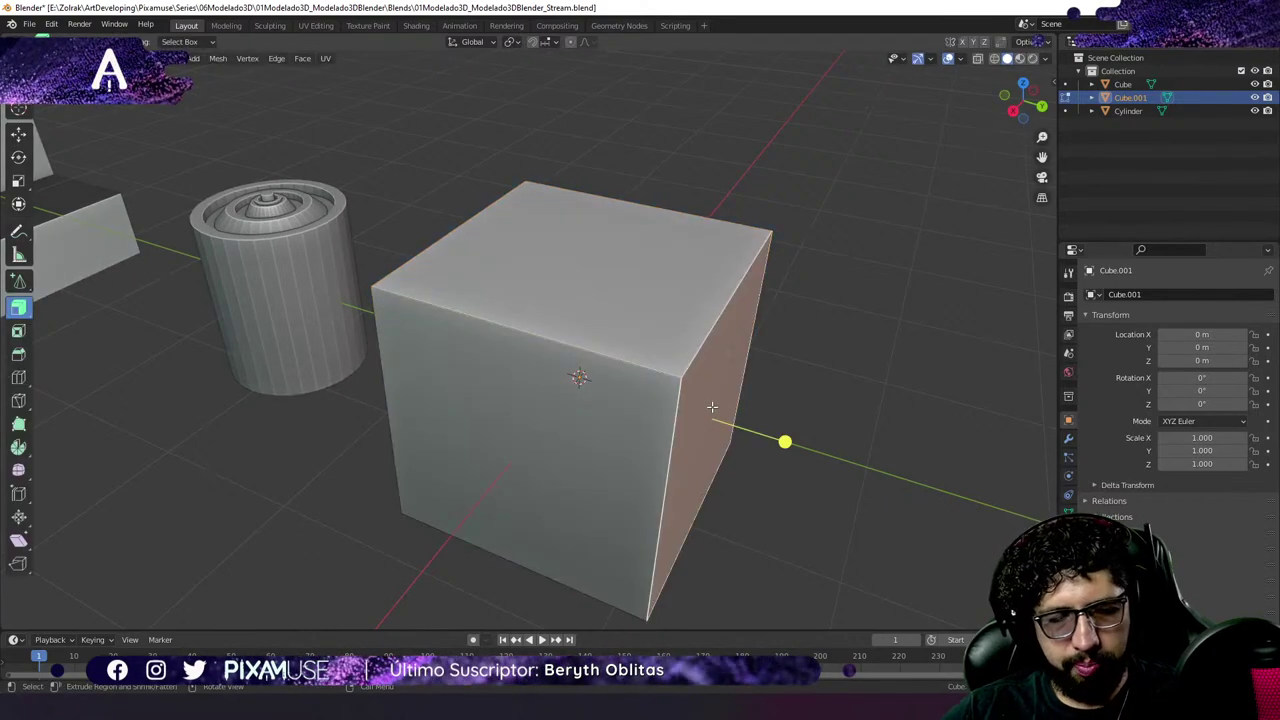
pyautogui.press('a')
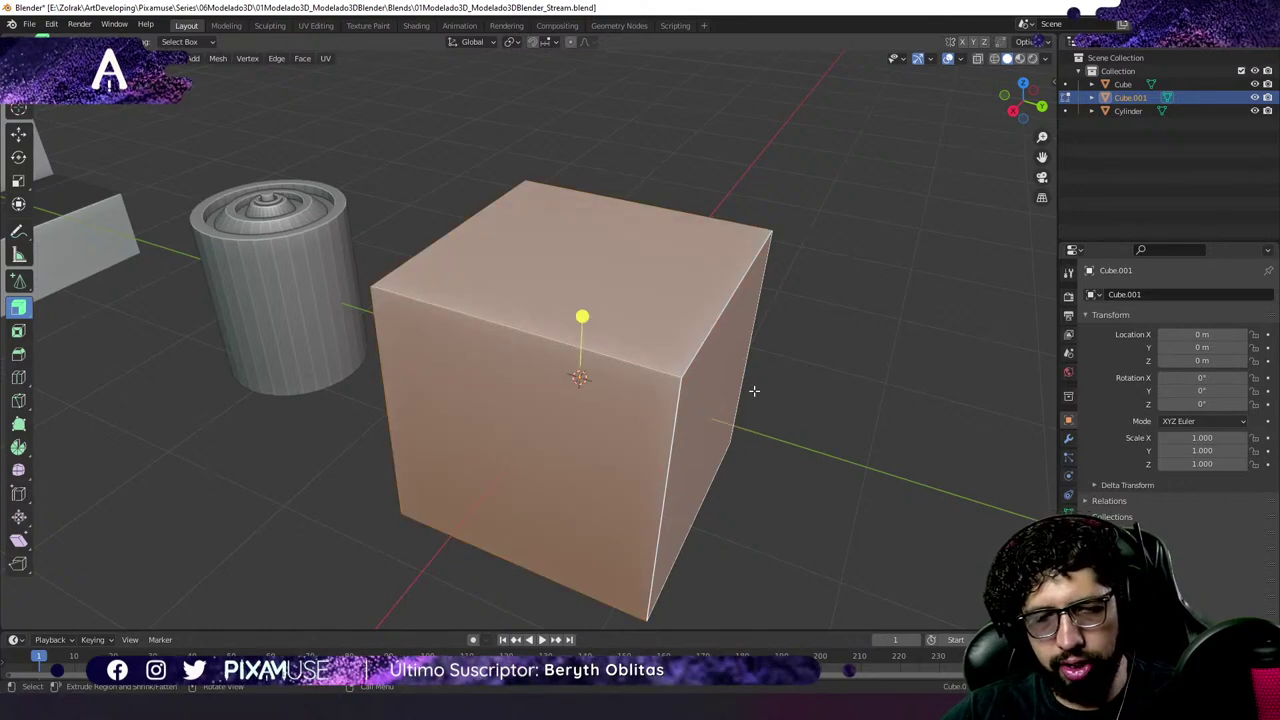
pyautogui.press('i')
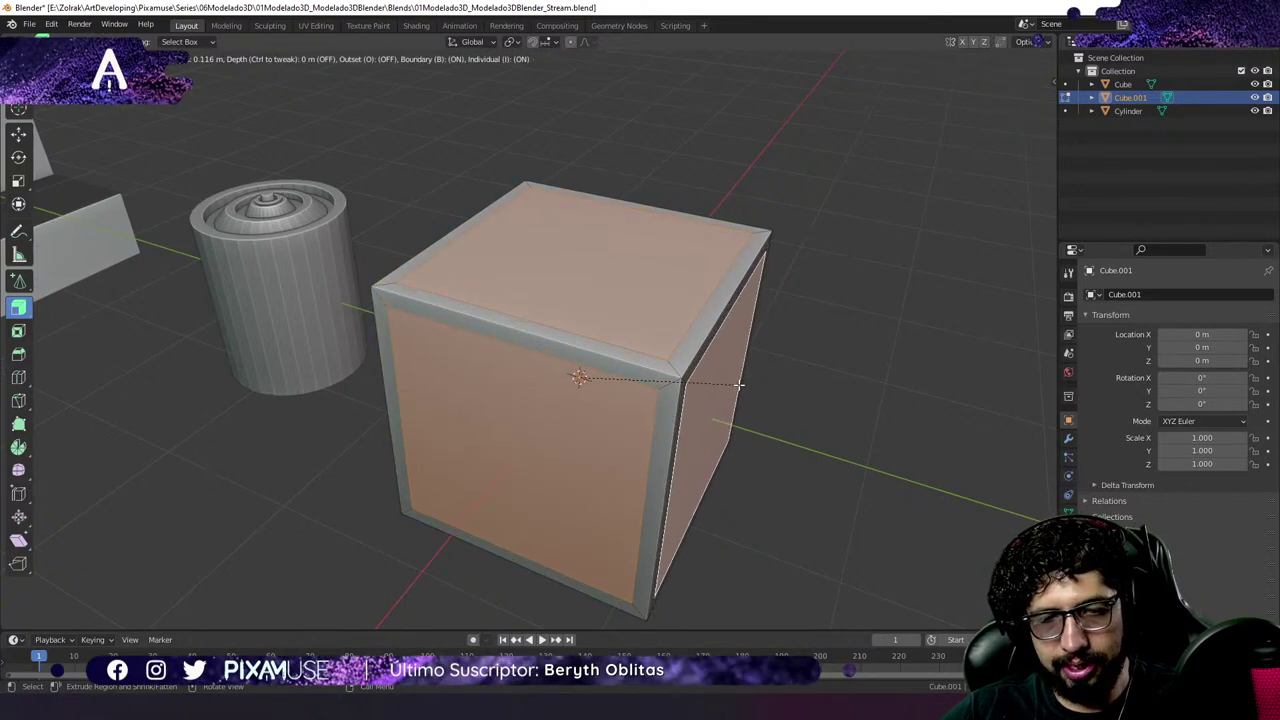
pyautogui.press('i')
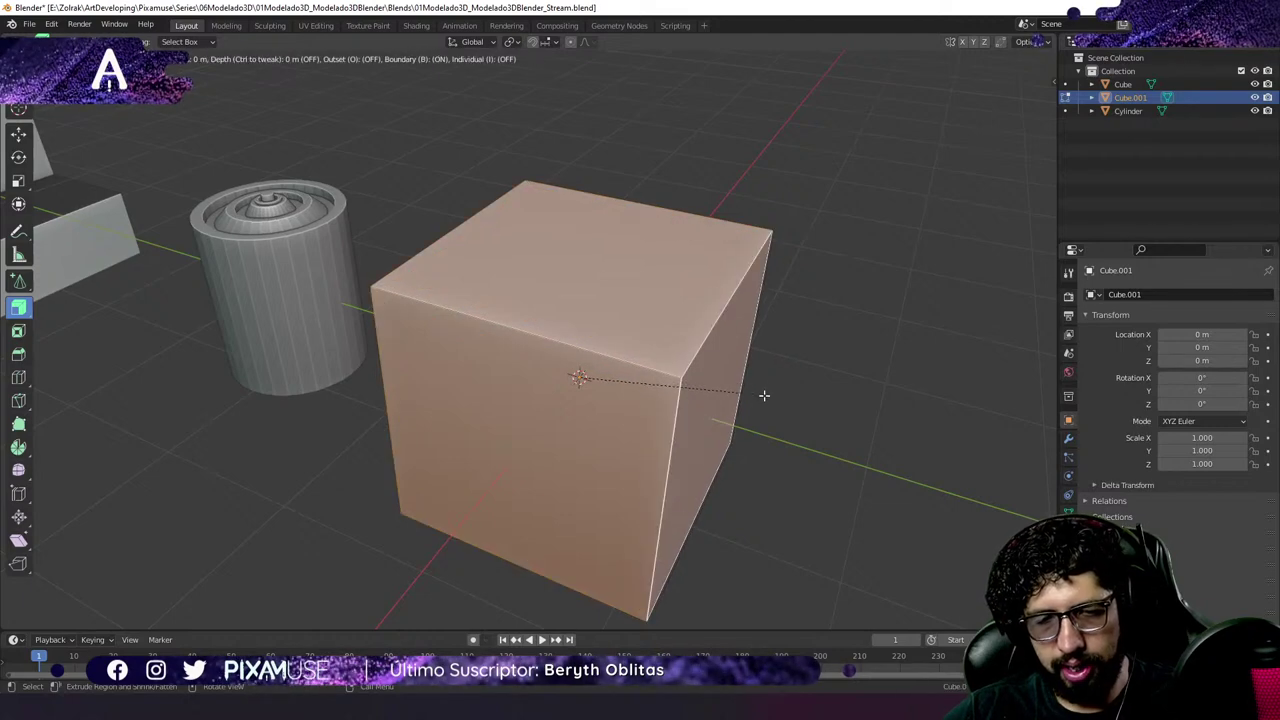
pyautogui.click(721, 395)
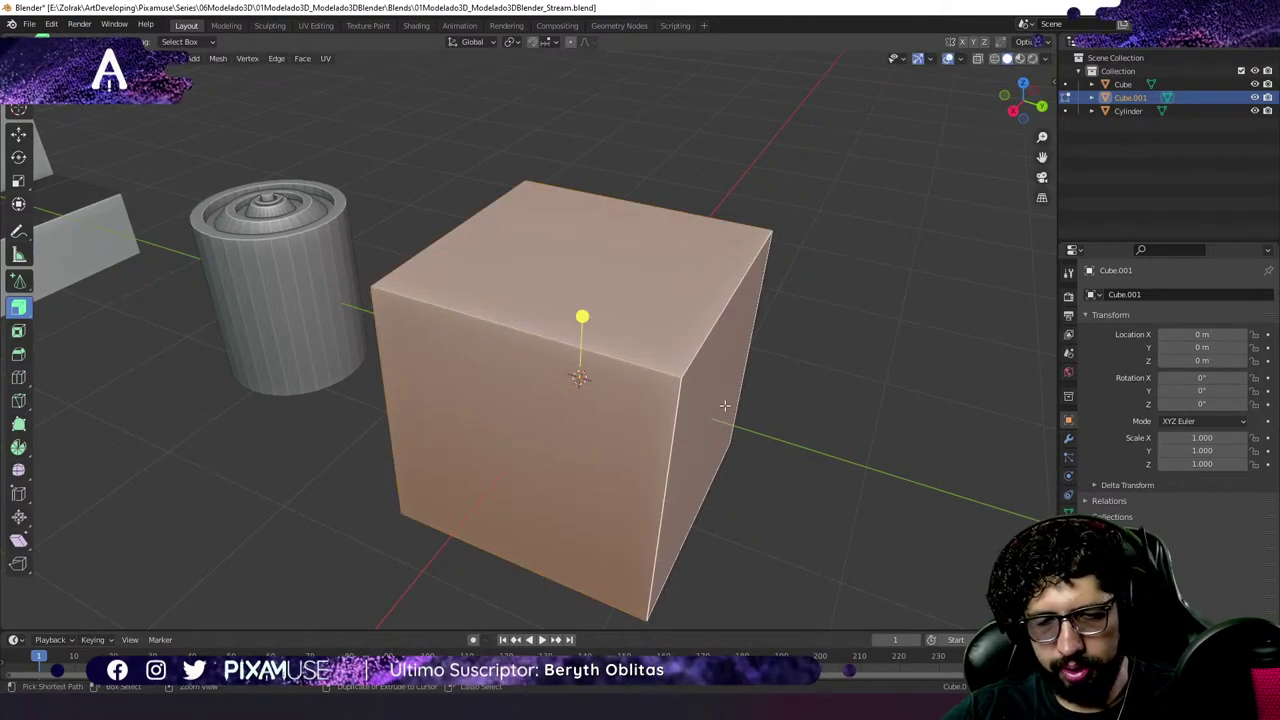
pyautogui.click(725, 405)
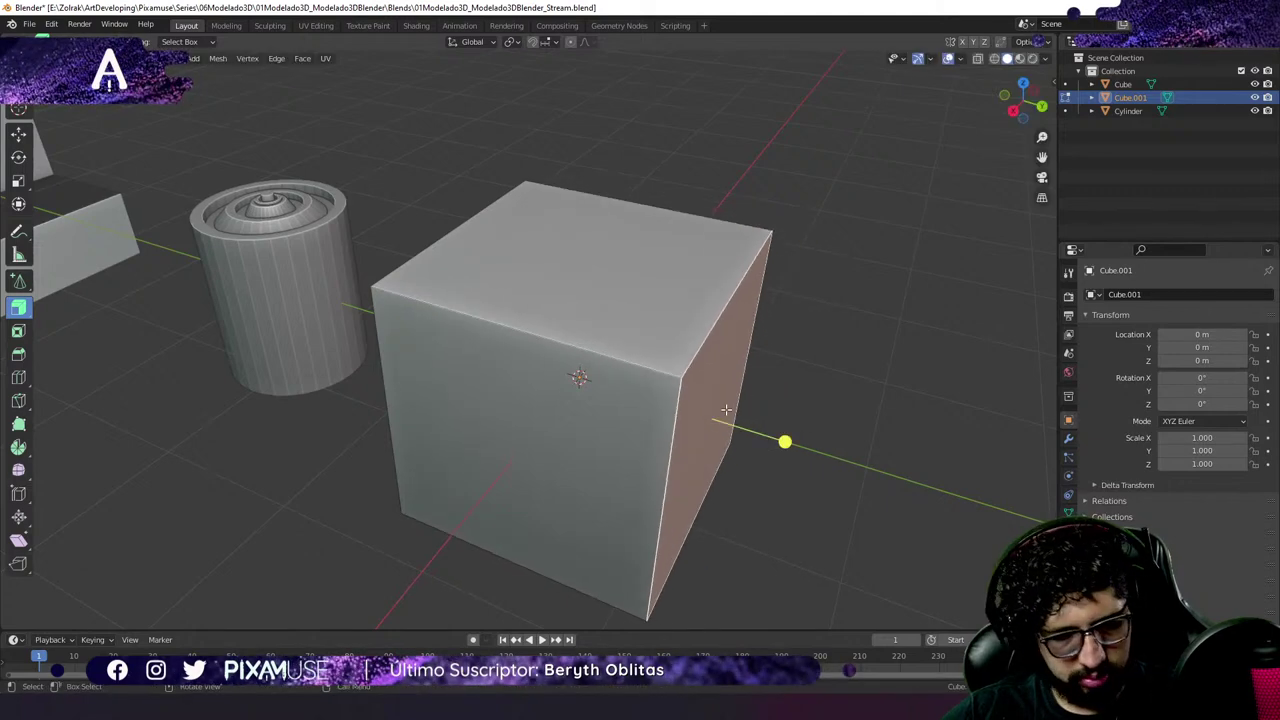
pyautogui.press('a')
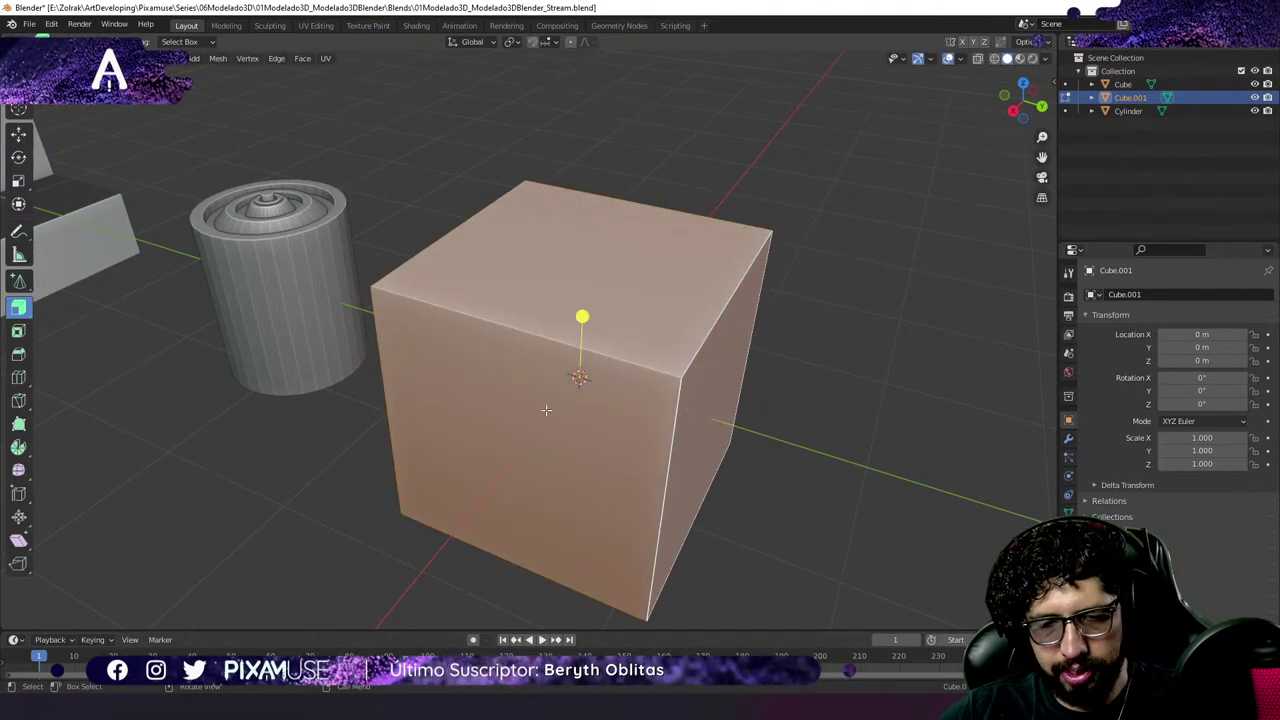
pyautogui.press('i')
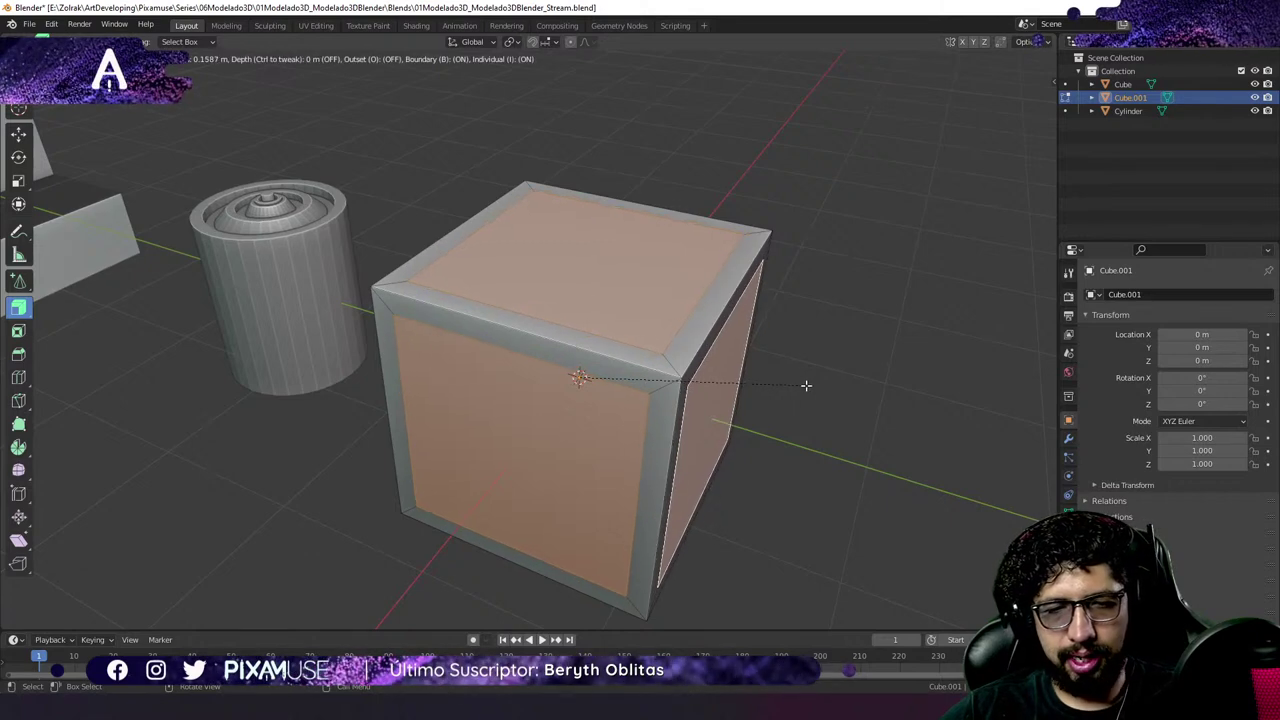
pyautogui.click(806, 385)
pyautogui.moveTo(770, 450)
pyautogui.mouseDown(button='middle')
pyautogui.moveTo(560, 448)
pyautogui.moveTo(776, 430)
pyautogui.mouseUp(button='middle')
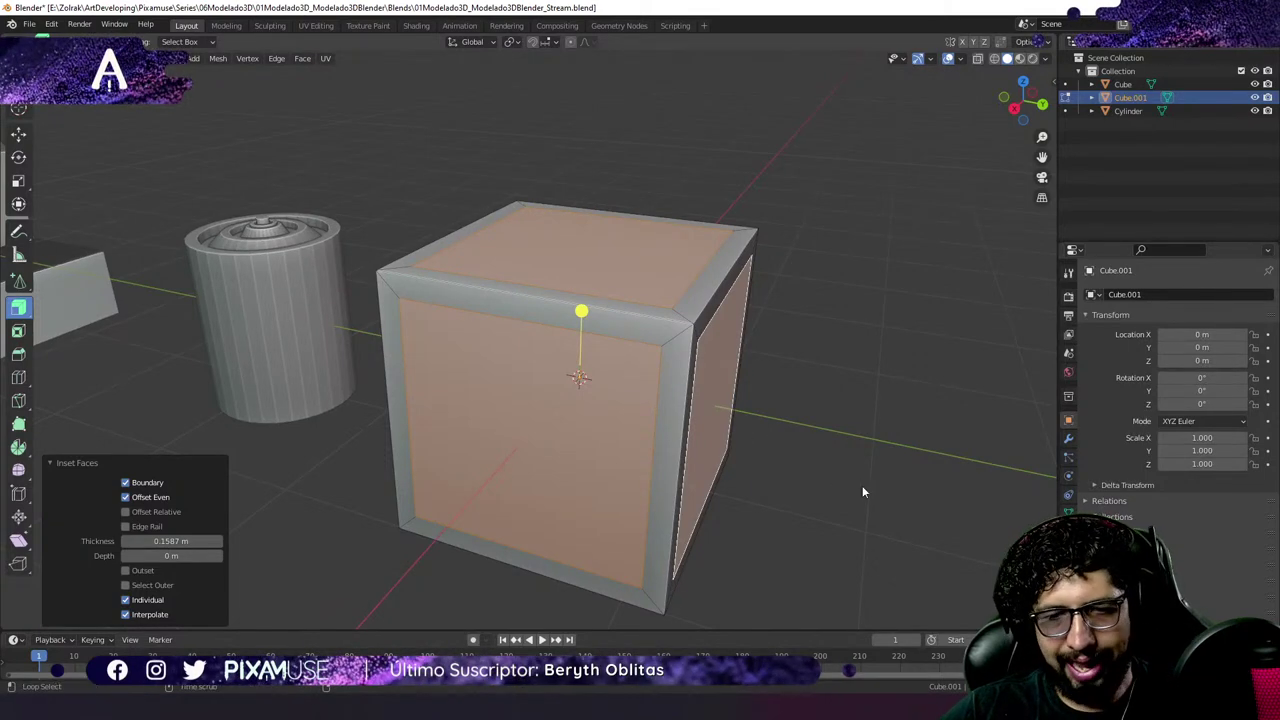
# Extrude Cube.001's inset panels along their normals inward about 0.118 m, then return to Object Mode.
pyautogui.hotkey('alt', 'e')
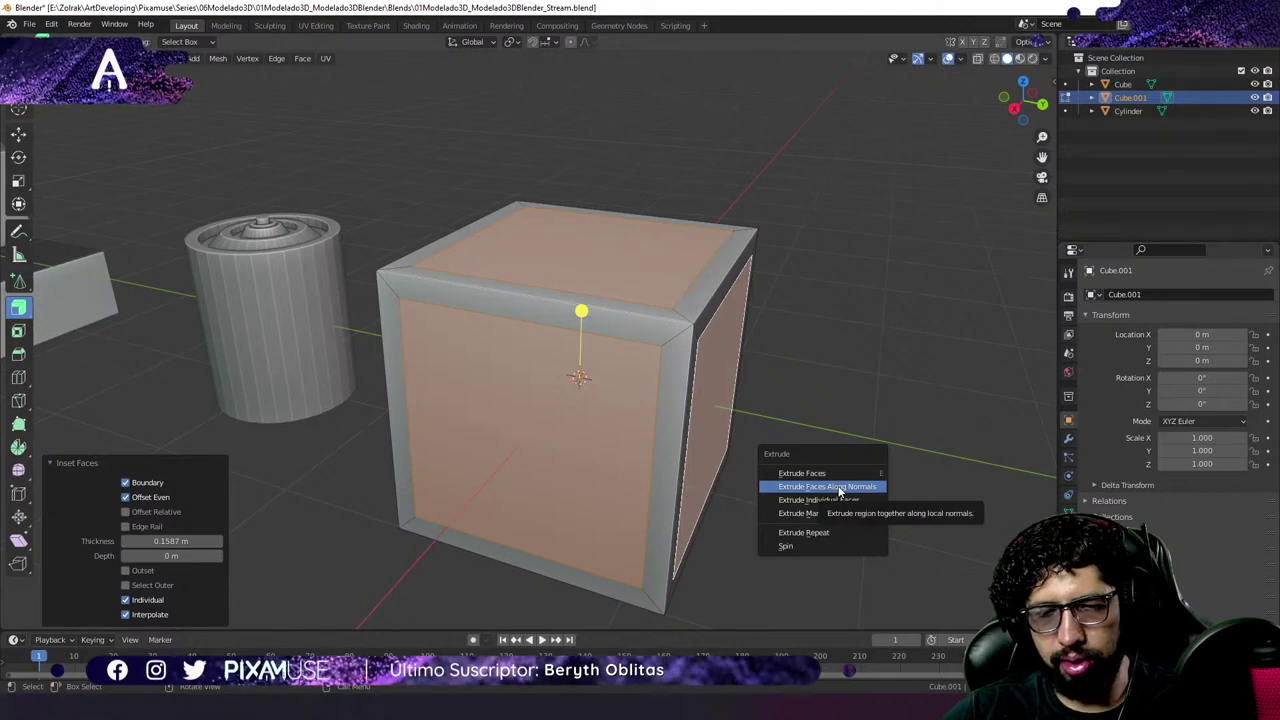
pyautogui.click(840, 487)
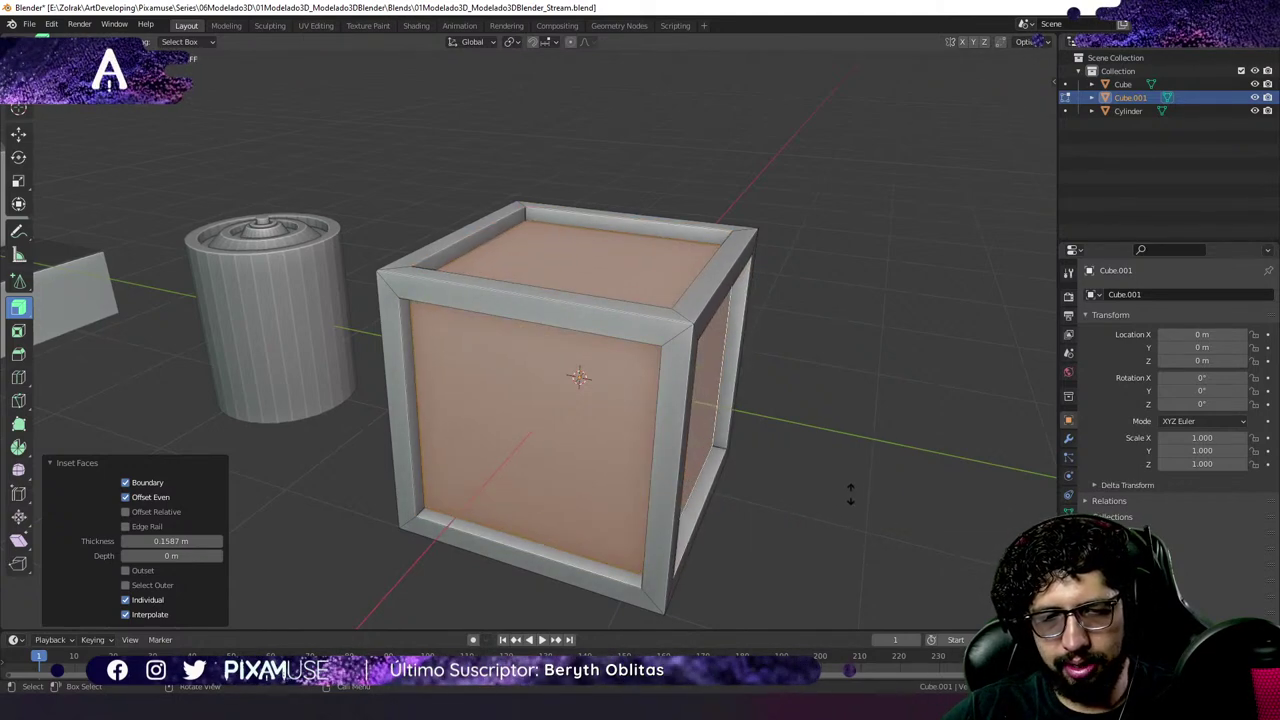
pyautogui.click(850, 490)
pyautogui.moveTo(828, 428); pyautogui.dragTo(750, 387, button='middle')
pyautogui.scroll(-4, 720, 389)
pyautogui.moveTo(666, 391); pyautogui.dragTo(622, 374, button='middle')
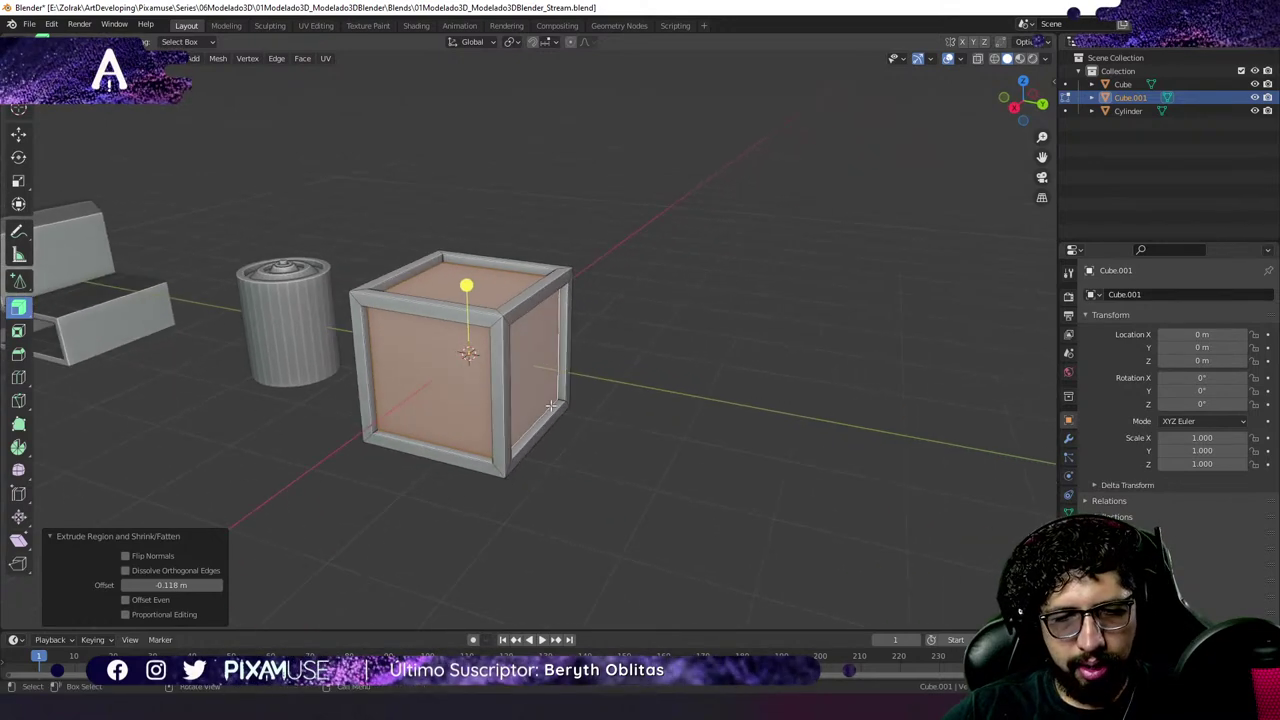
pyautogui.press('Tab')
pyautogui.moveTo(449, 436); pyautogui.dragTo(686, 355, button='middle')
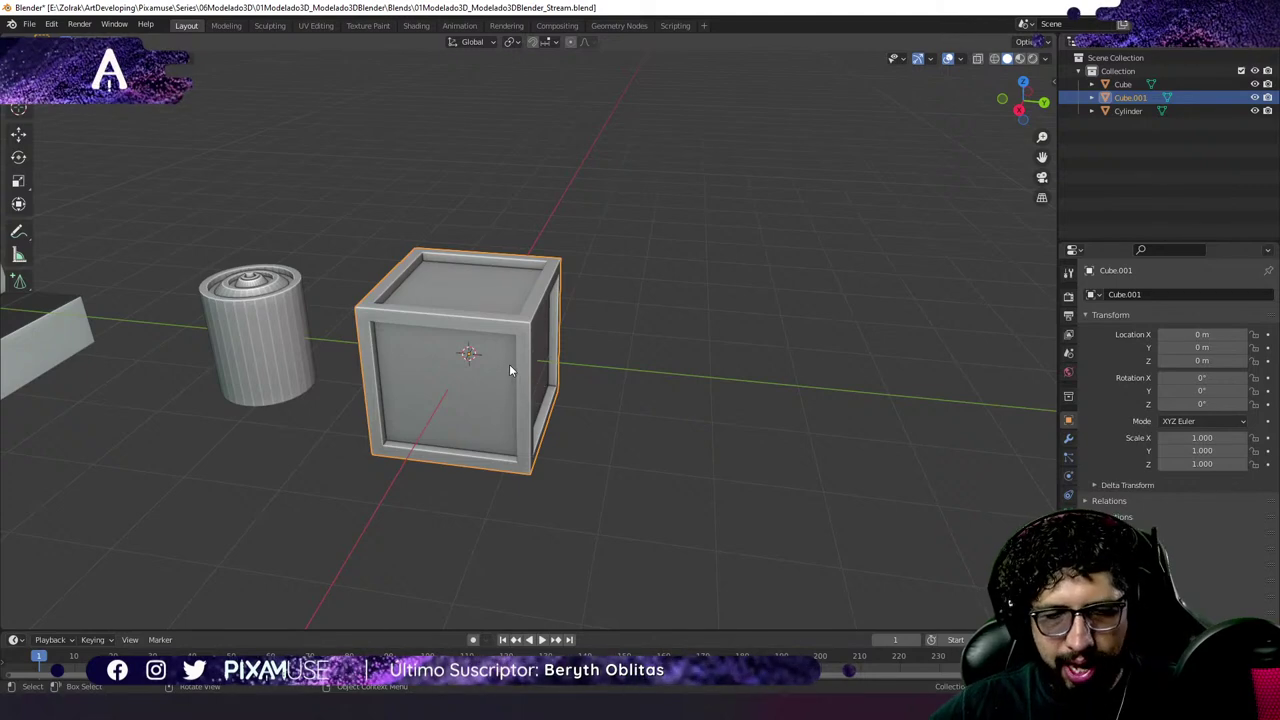
# Move the crate along Y to 4.0645 m and bring up the Add menu.
pyautogui.press('g')
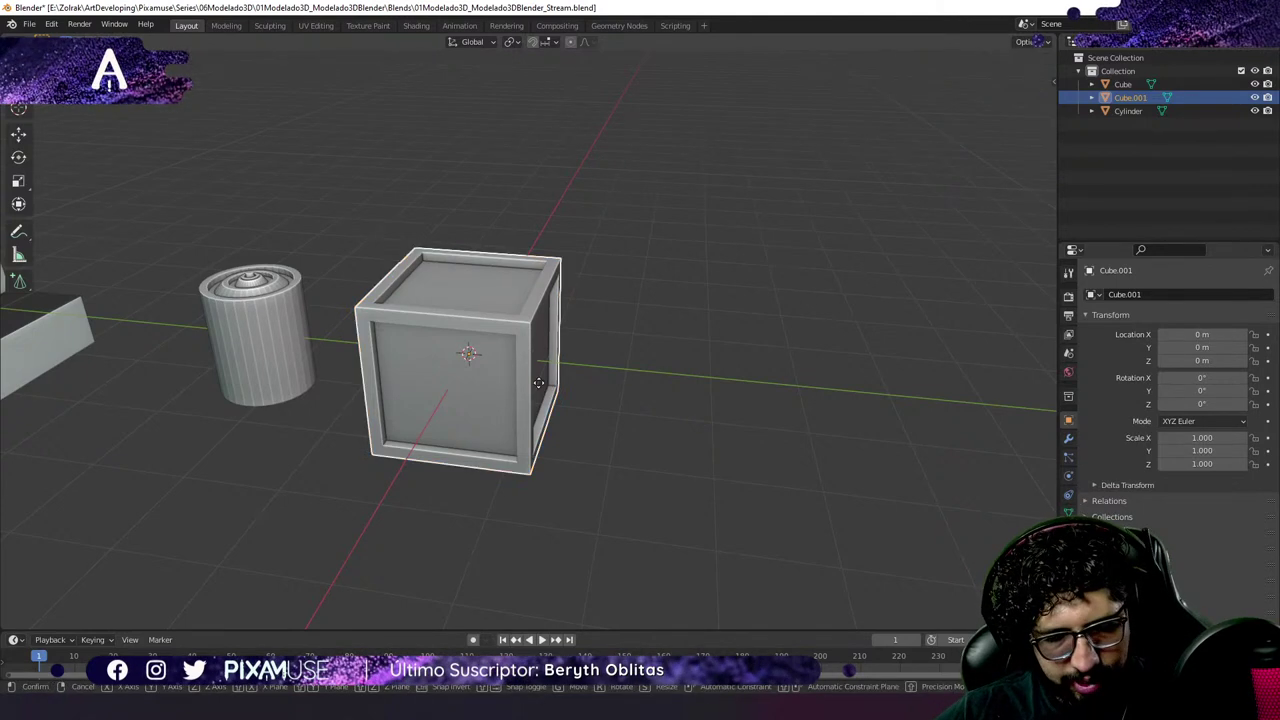
pyautogui.press('y')
pyautogui.click(870, 446)
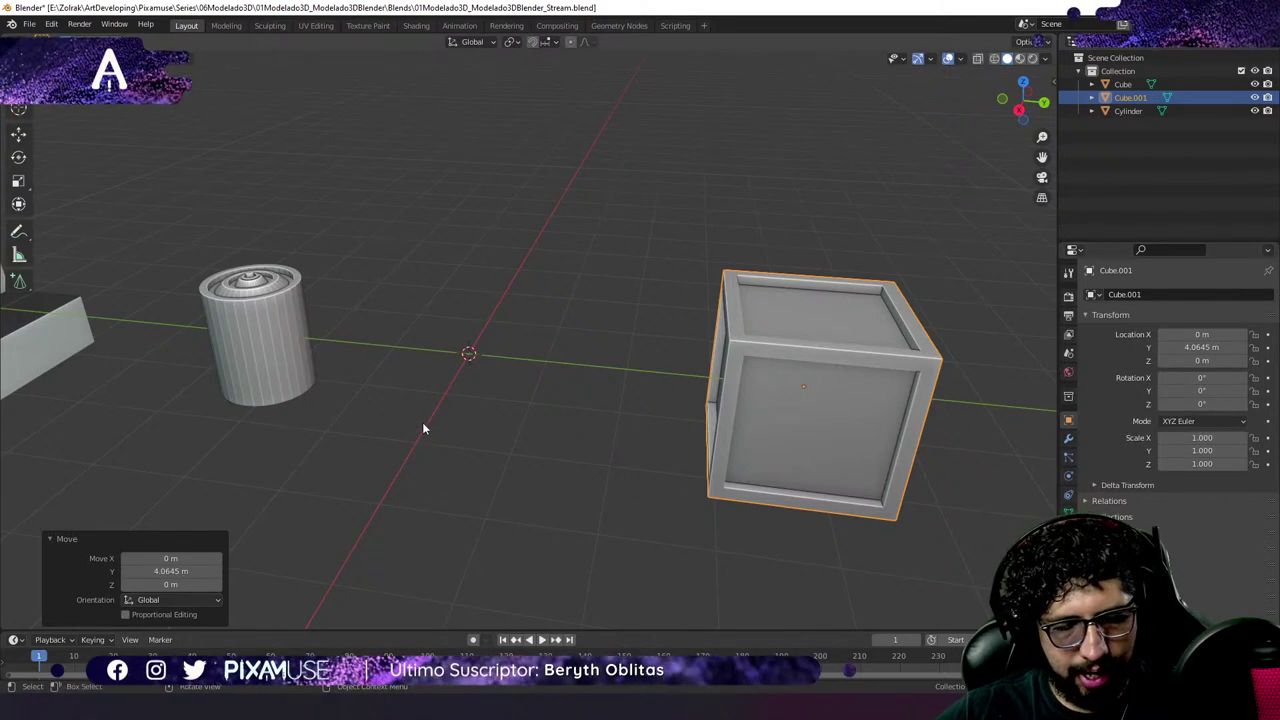
pyautogui.hotkey('shift', 'a')
# Add a new cube, Cube.002, enter Edit Mode, and zoom in on it.
pyautogui.moveTo(423, 425)
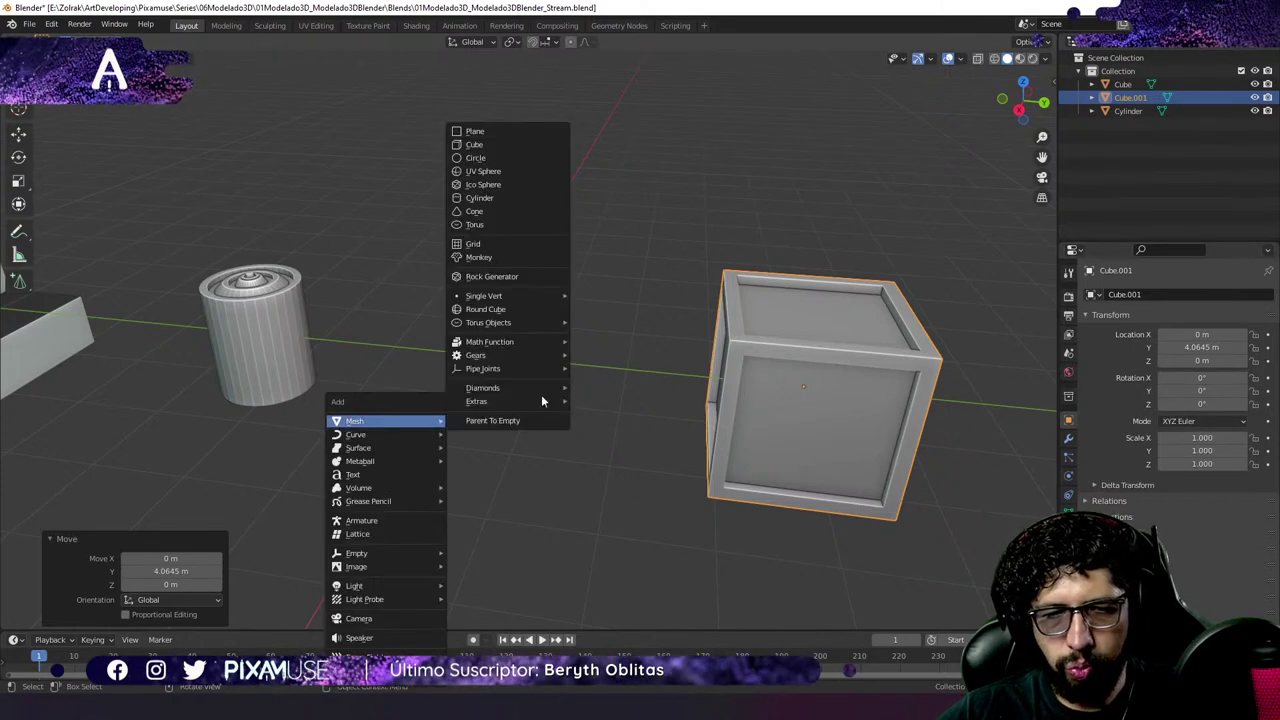
pyautogui.click(533, 144)
pyautogui.moveTo(449, 361); pyautogui.dragTo(443, 364, button='middle')
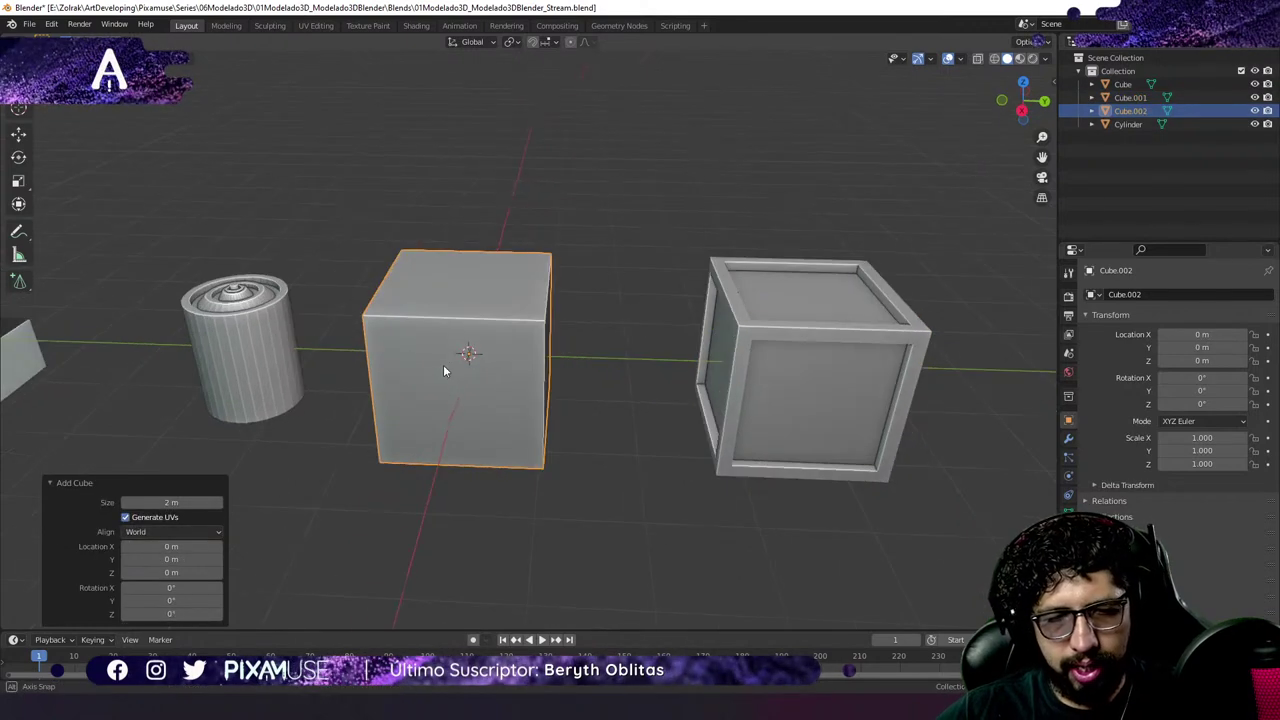
pyautogui.press('Tab')
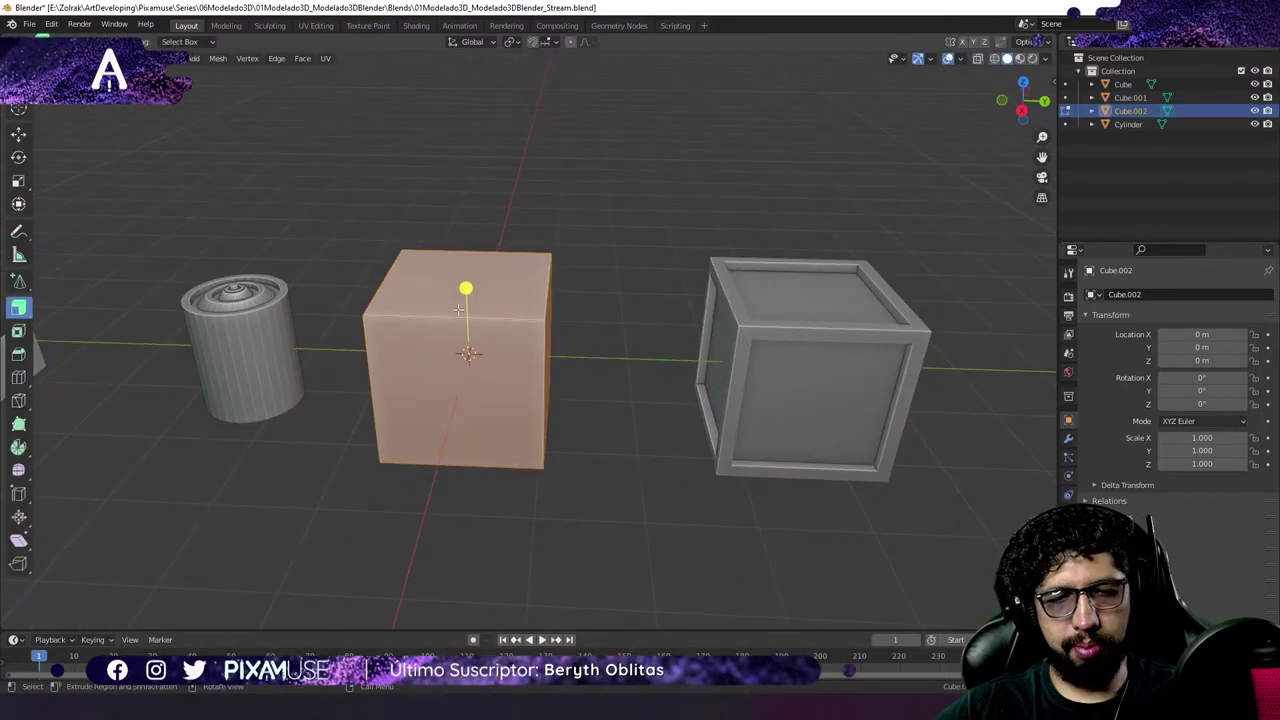
pyautogui.moveTo(470, 332); pyautogui.dragTo(452, 328, button='middle')
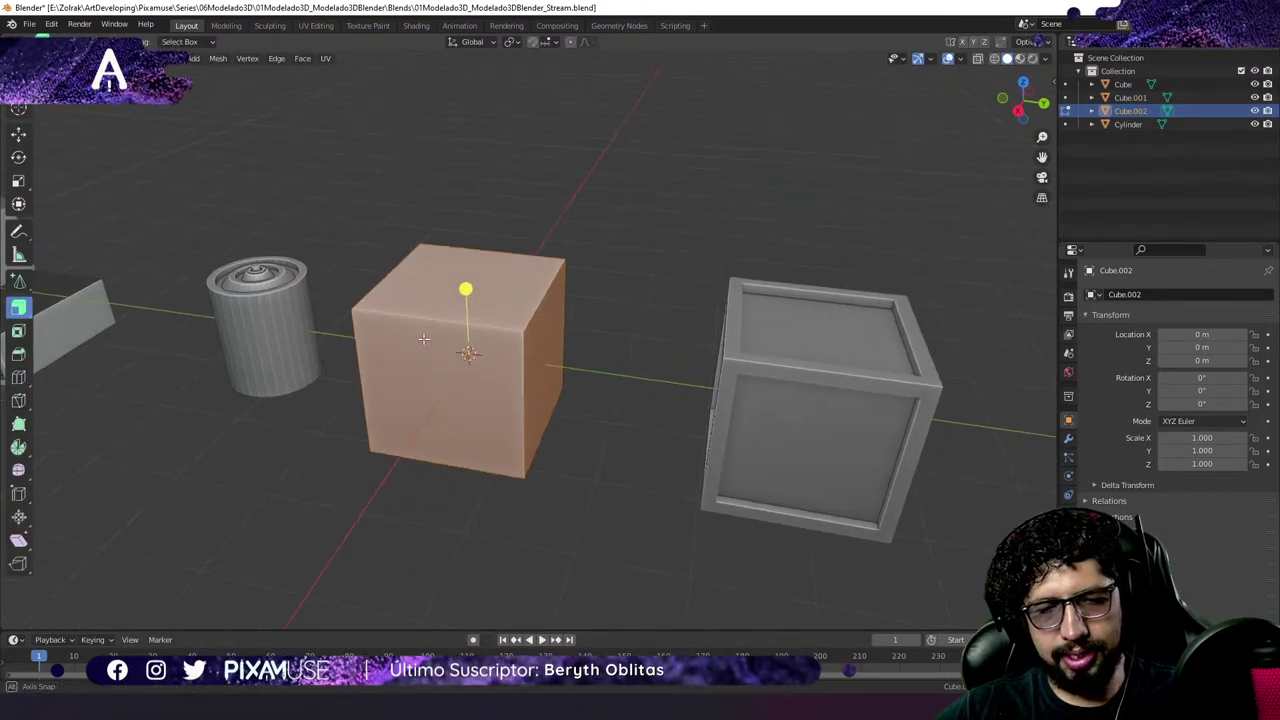
pyautogui.scroll(2, 447, 325)
pyautogui.scroll(1, 447, 325)
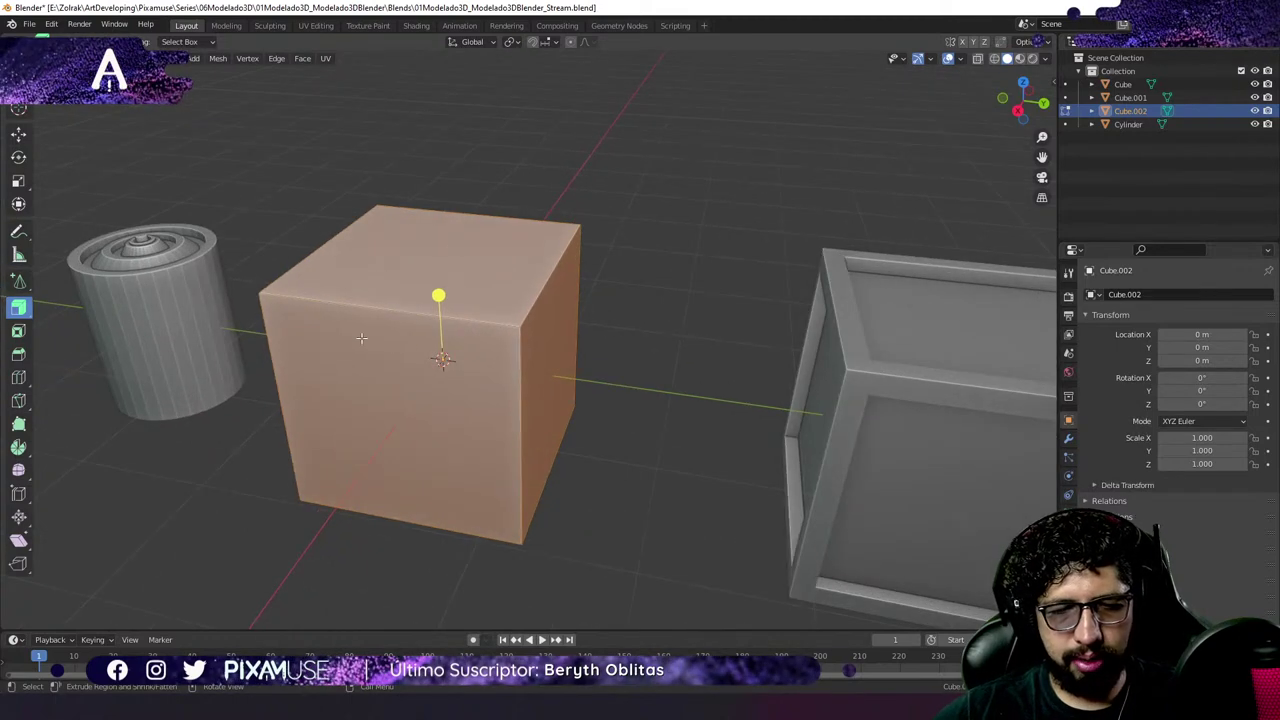
# Subdivide all faces of Cube.002.
pyautogui.rightClick(406, 310)
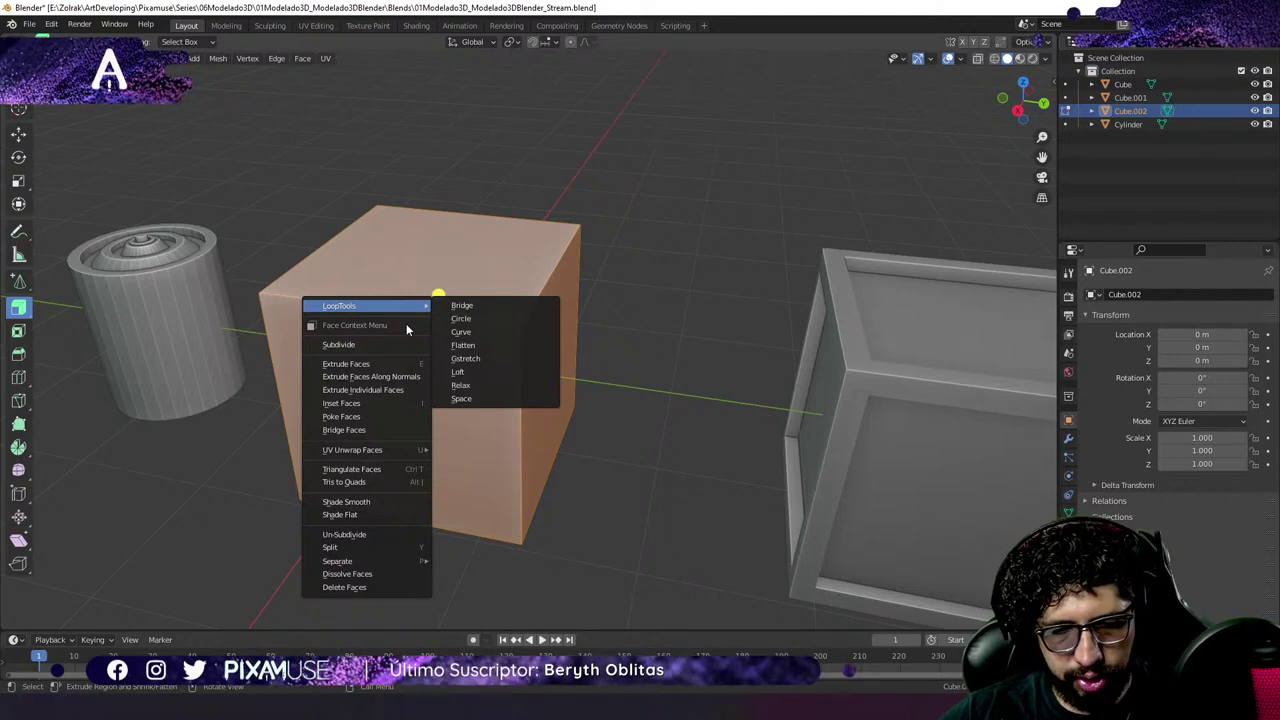
pyautogui.click(345, 344)
pyautogui.moveTo(443, 345); pyautogui.dragTo(523, 337, button='middle')
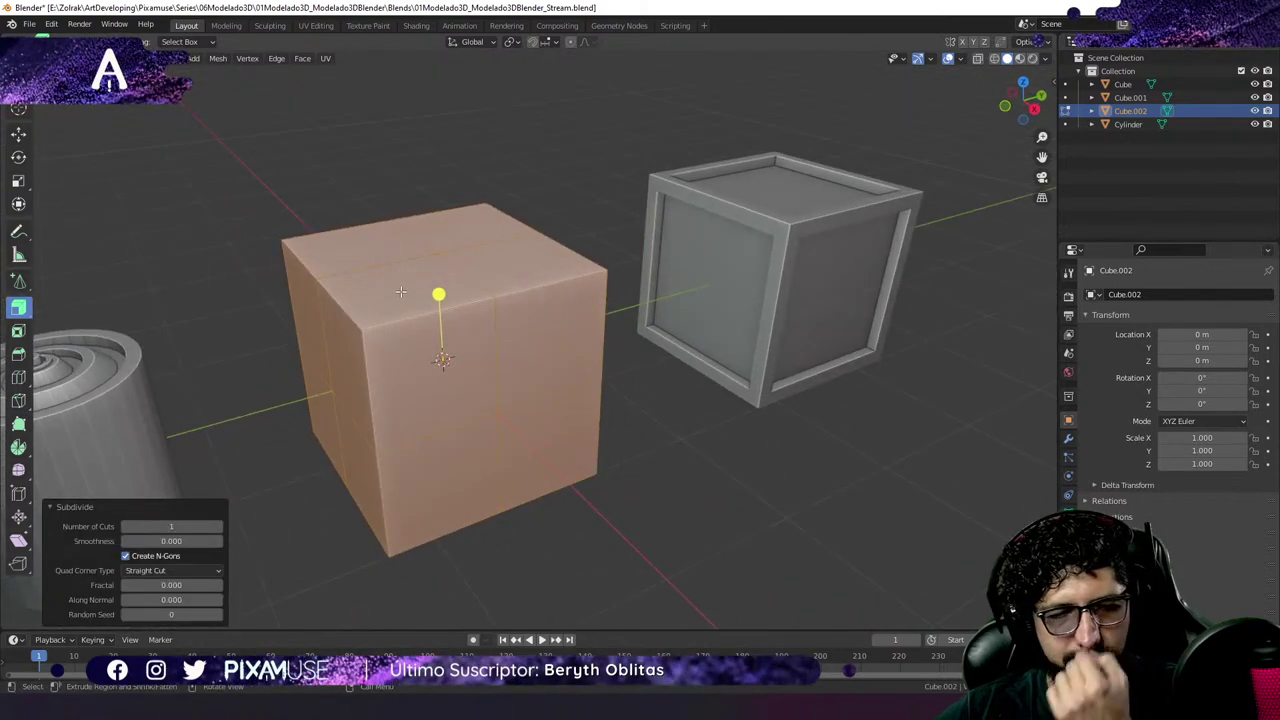
pyautogui.moveTo(400, 292); pyautogui.dragTo(351, 298, button='middle')
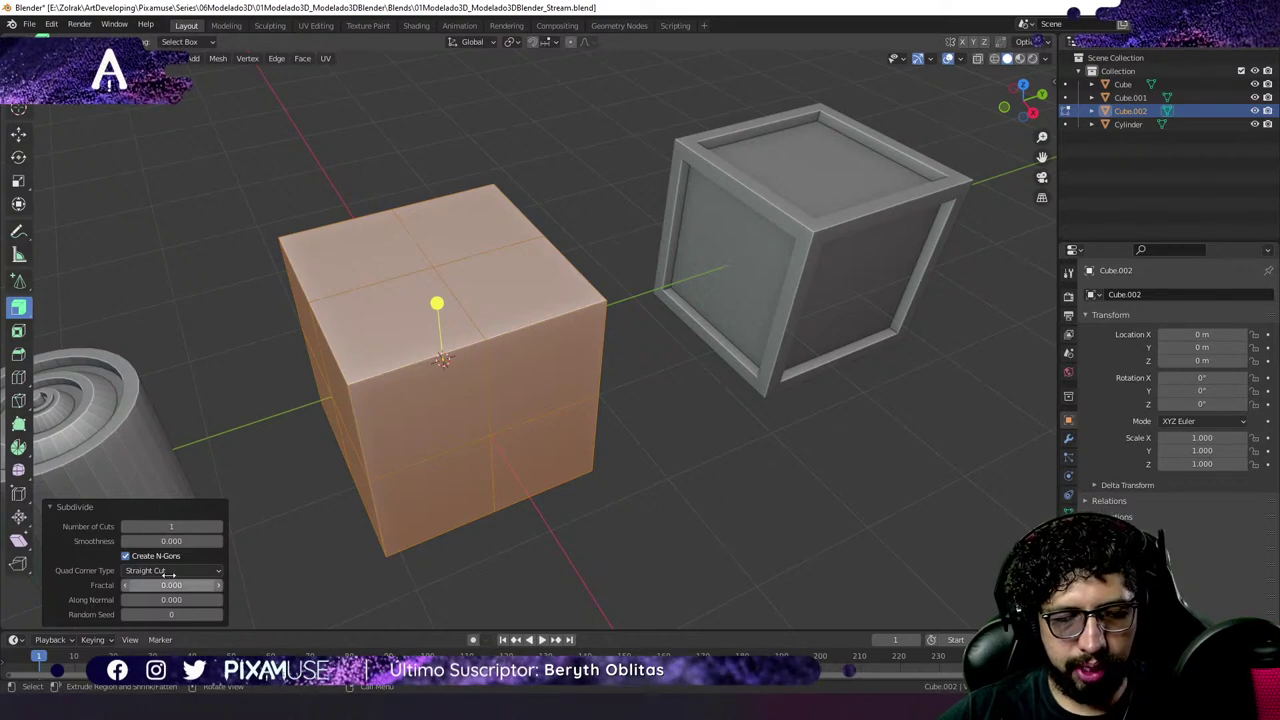
# Set the subdivision to 10 cuts after trying 2, 9 and 100.
pyautogui.click(219, 527)
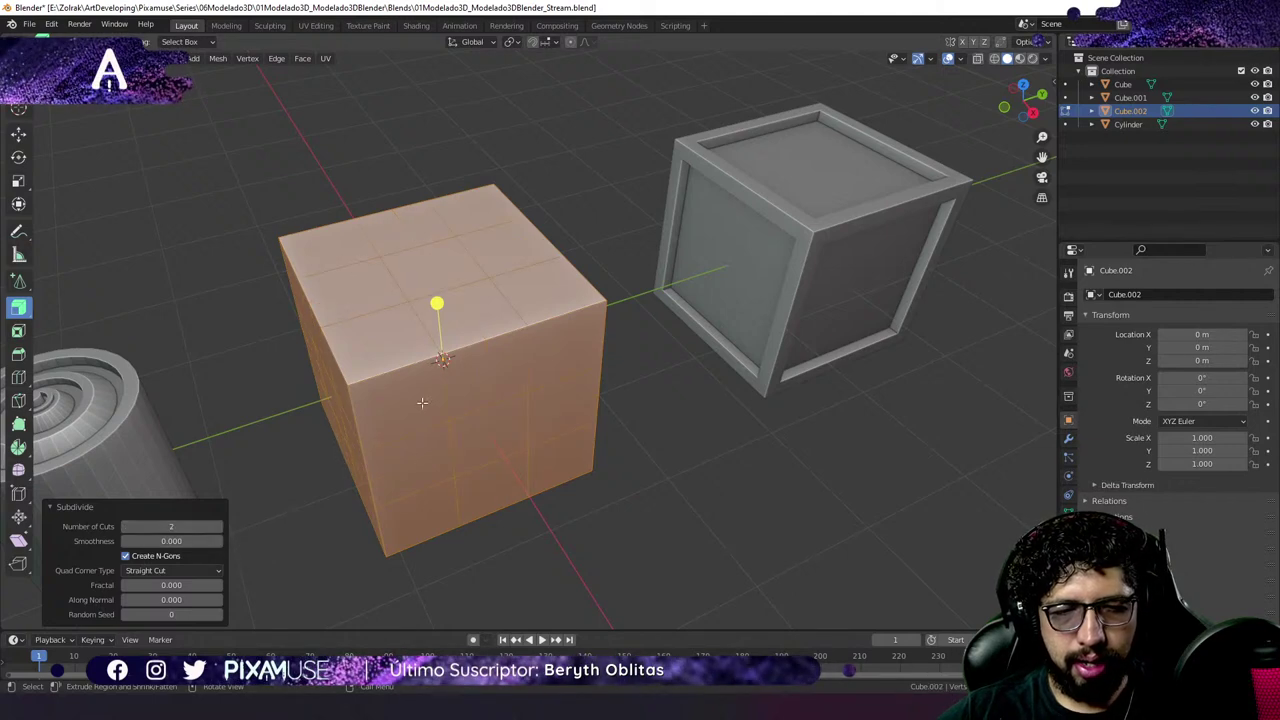
pyautogui.click(221, 529)
pyautogui.write('9')
pyautogui.press('Return')
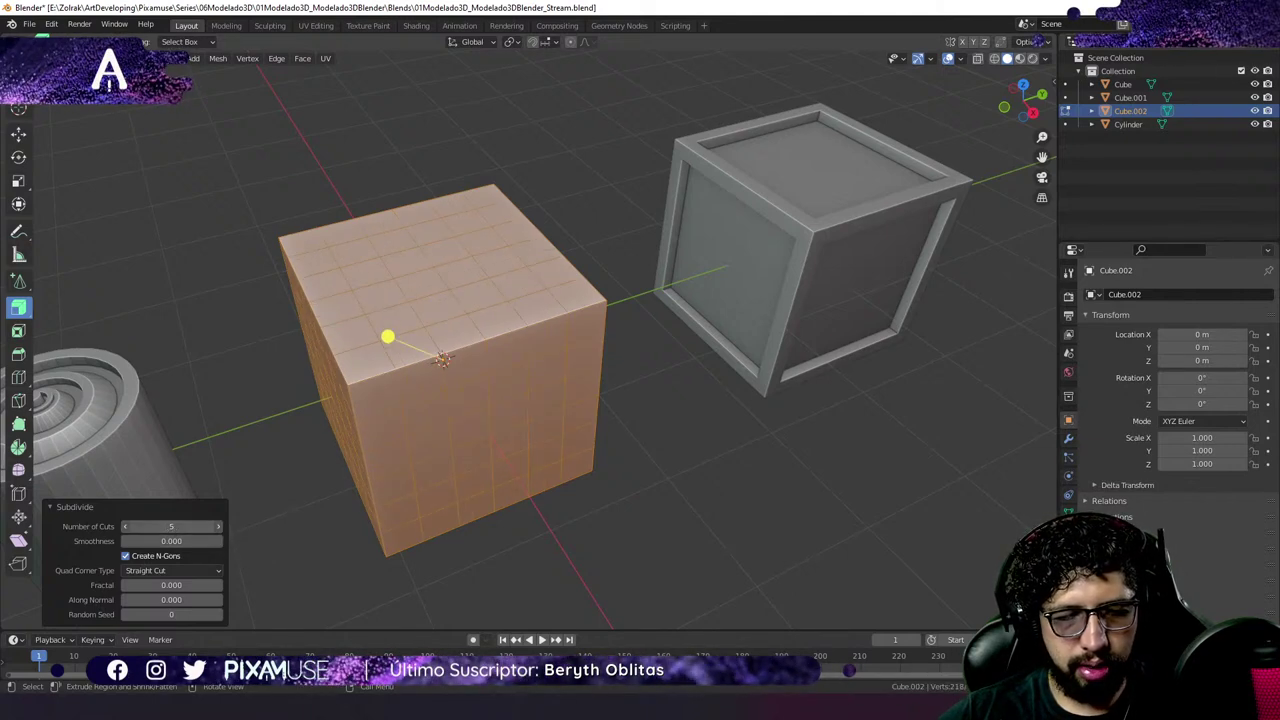
pyautogui.moveTo(172, 527); pyautogui.dragTo(158, 524)
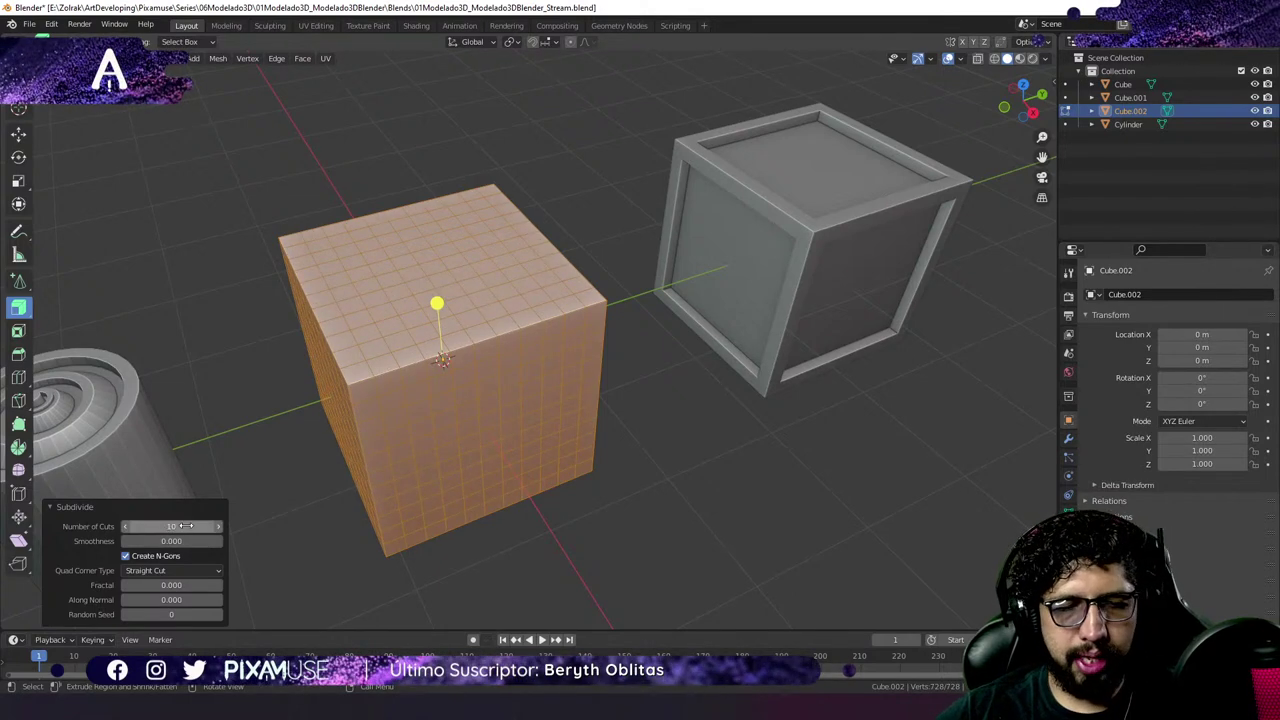
pyautogui.click(185, 526)
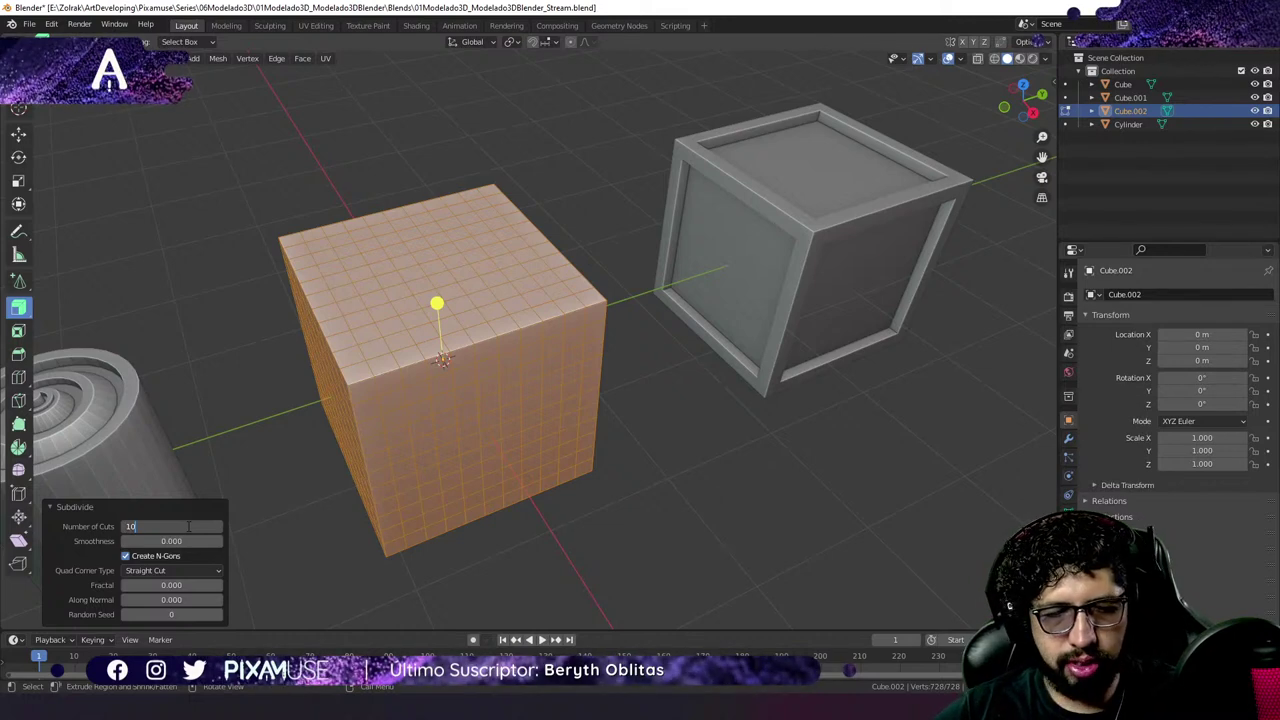
pyautogui.write('0')
pyautogui.press('Return')
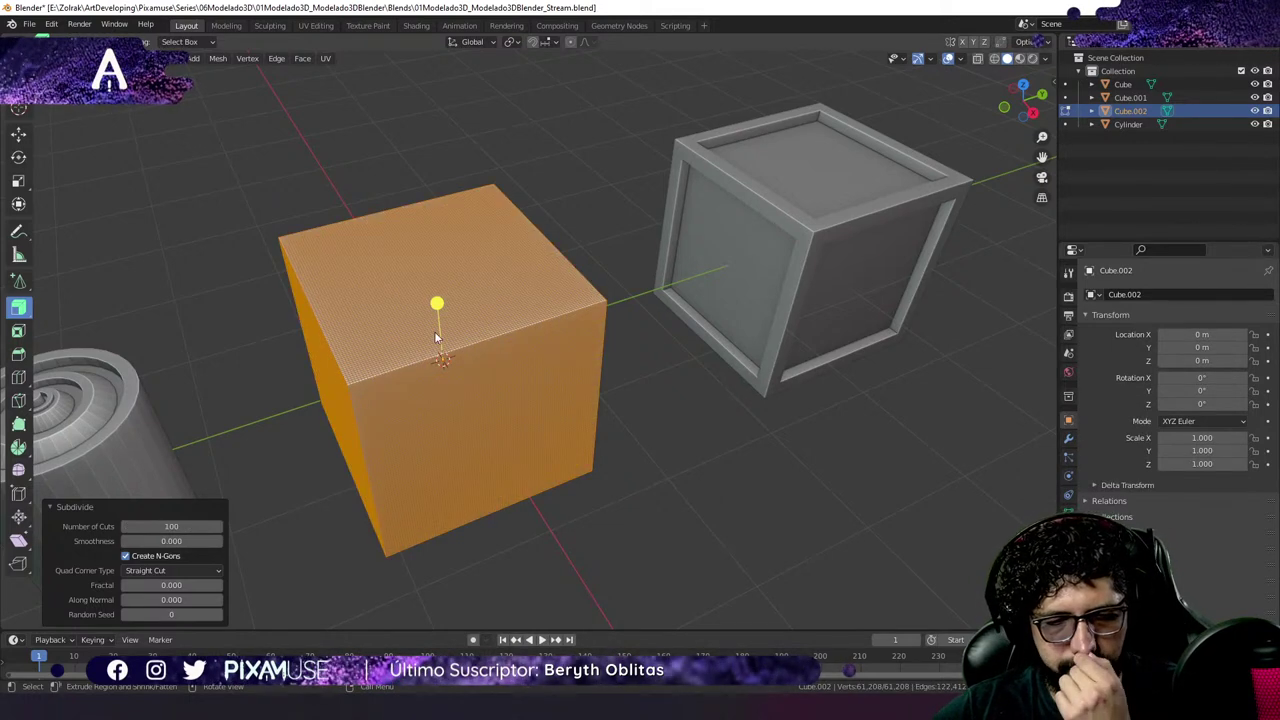
pyautogui.click(173, 524)
pyautogui.write('10')
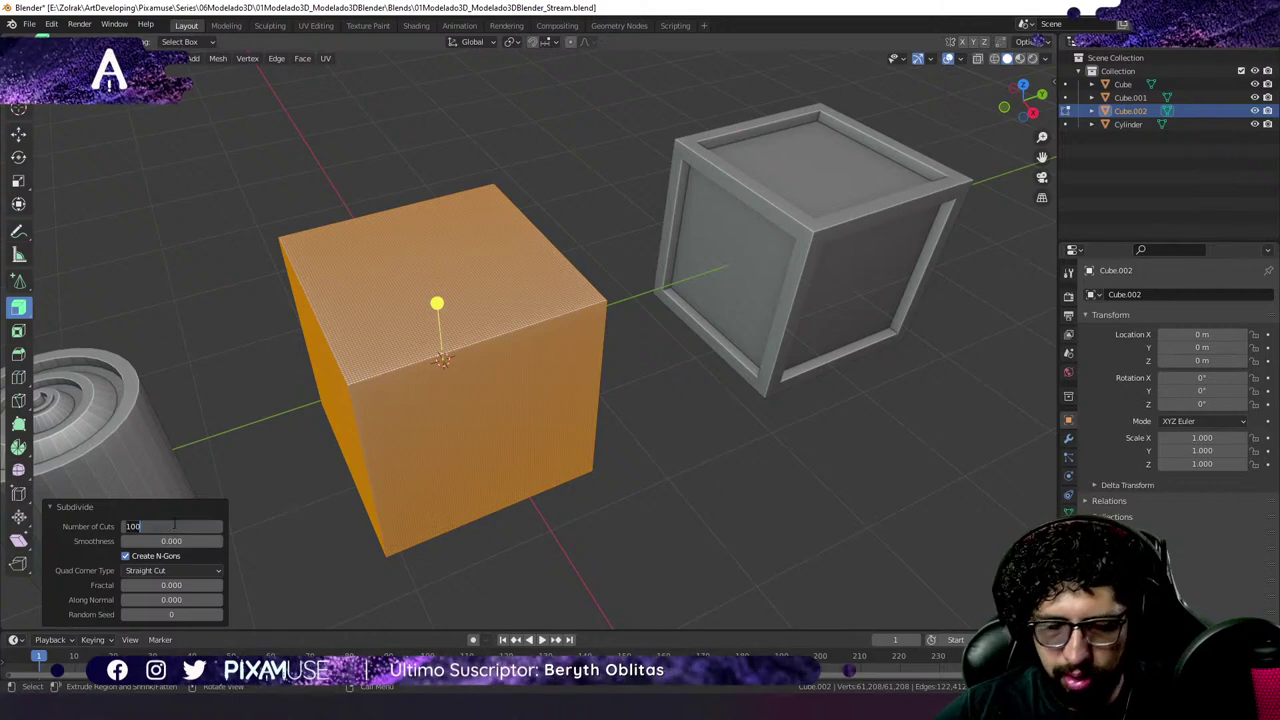
pyautogui.press('Return')
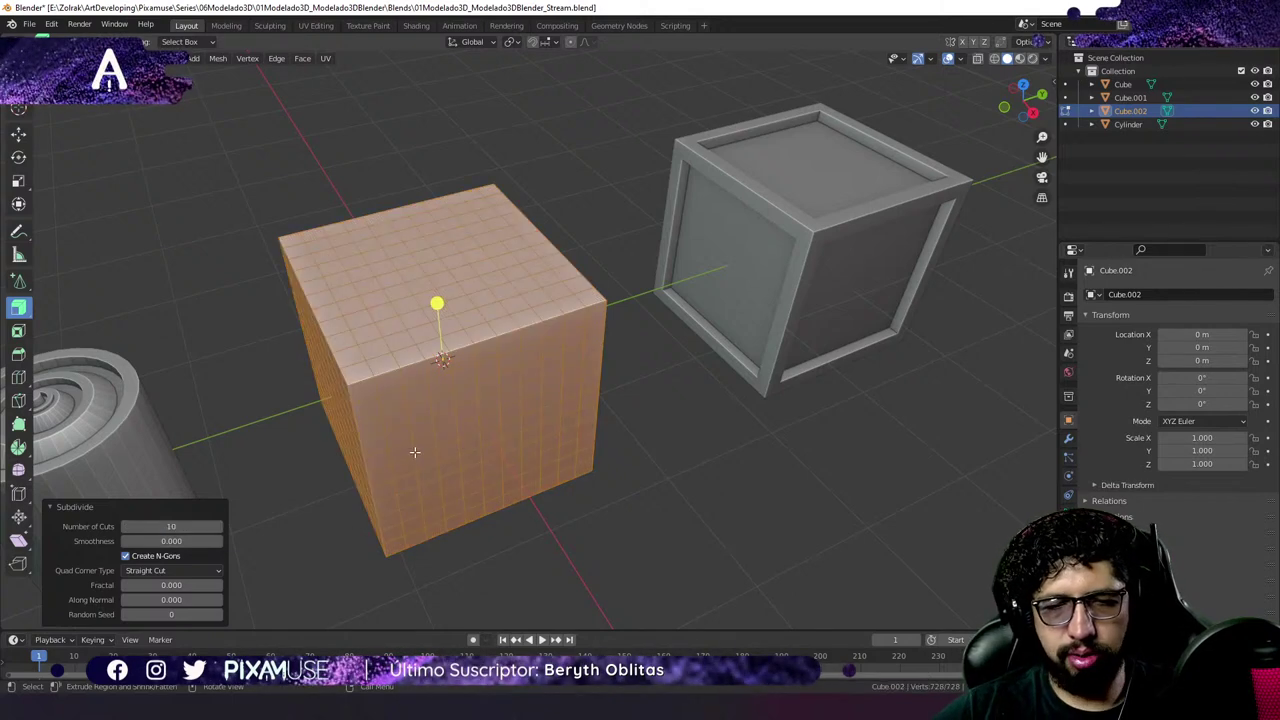
pyautogui.moveTo(416, 452); pyautogui.dragTo(514, 403, button='middle')
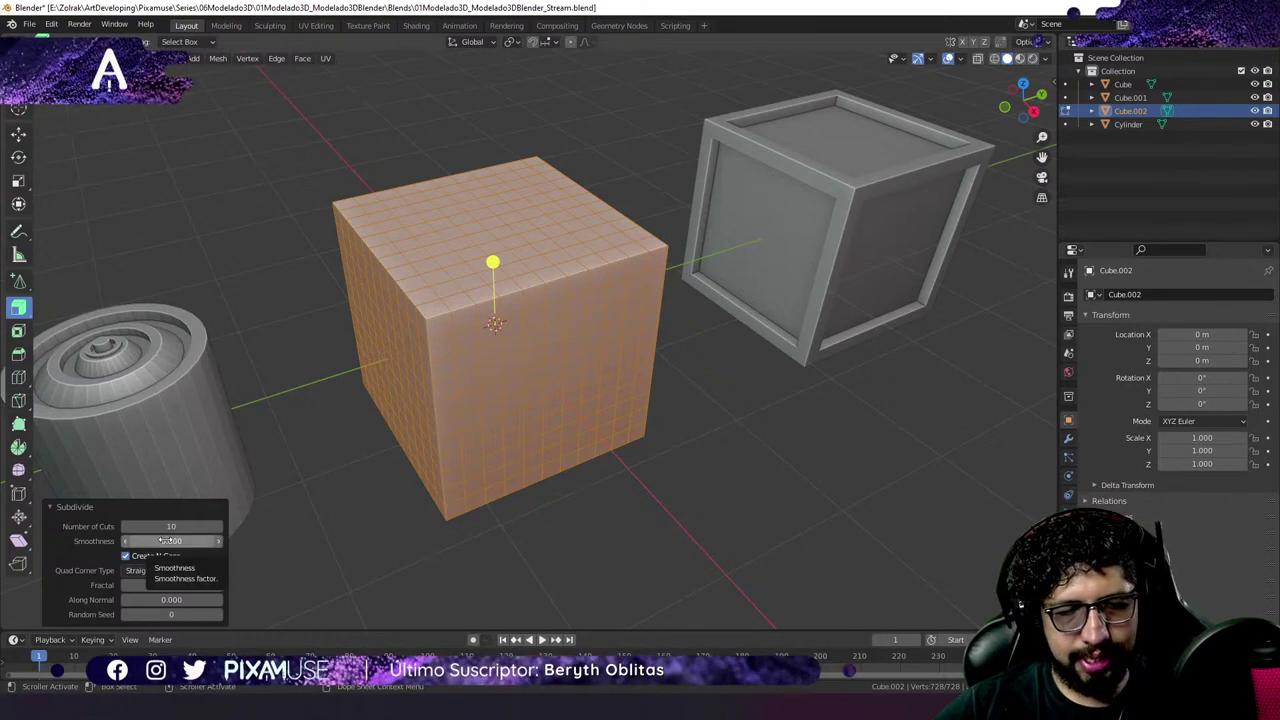
# Set subdivision smoothness to 2 for a lumpy blob, then scale it to 0.682.
pyautogui.moveTo(162, 540); pyautogui.dragTo(265, 540)
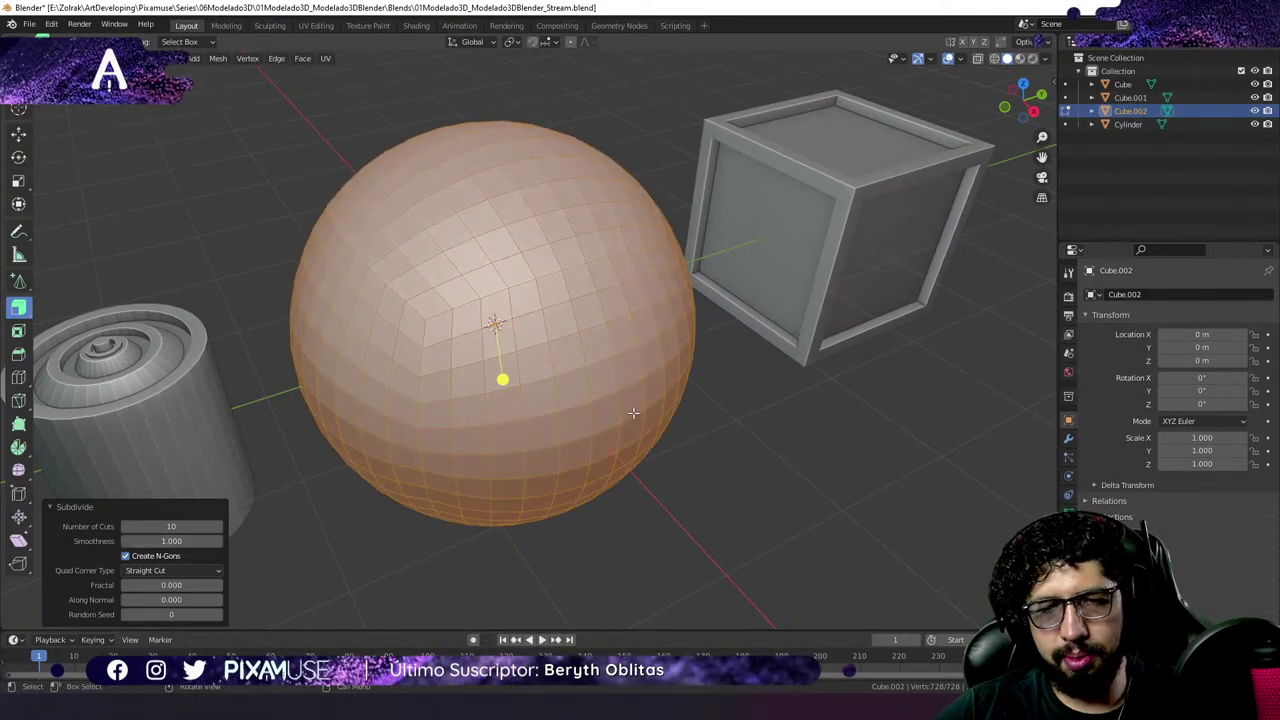
pyautogui.moveTo(633, 412); pyautogui.dragTo(626, 374, button='middle')
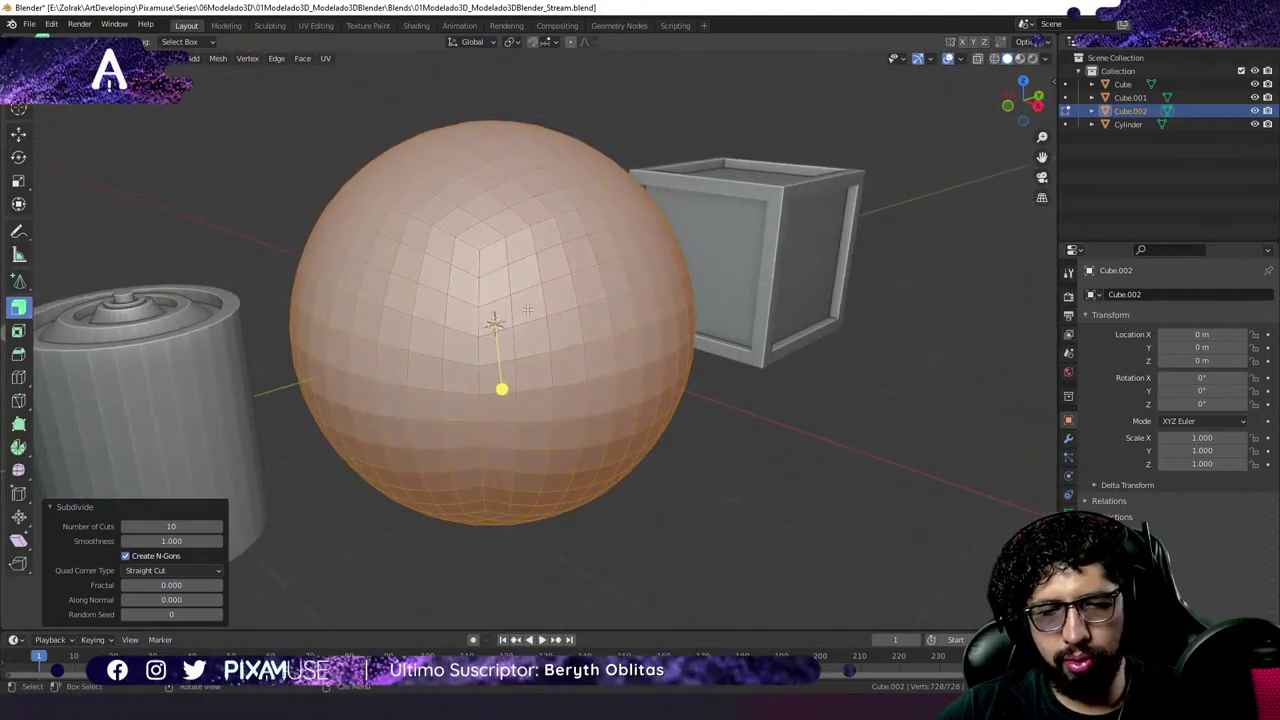
pyautogui.moveTo(459, 407); pyautogui.dragTo(374, 423, button='middle')
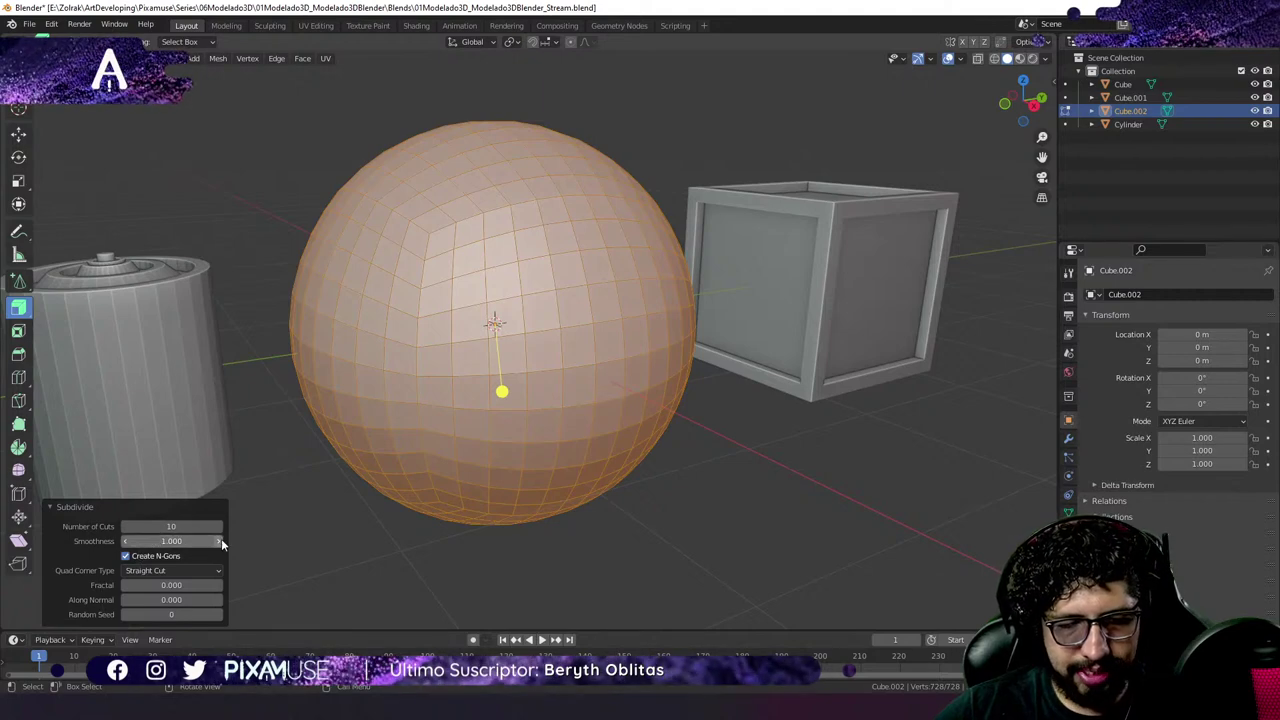
pyautogui.click(193, 544)
pyautogui.write('1.0')
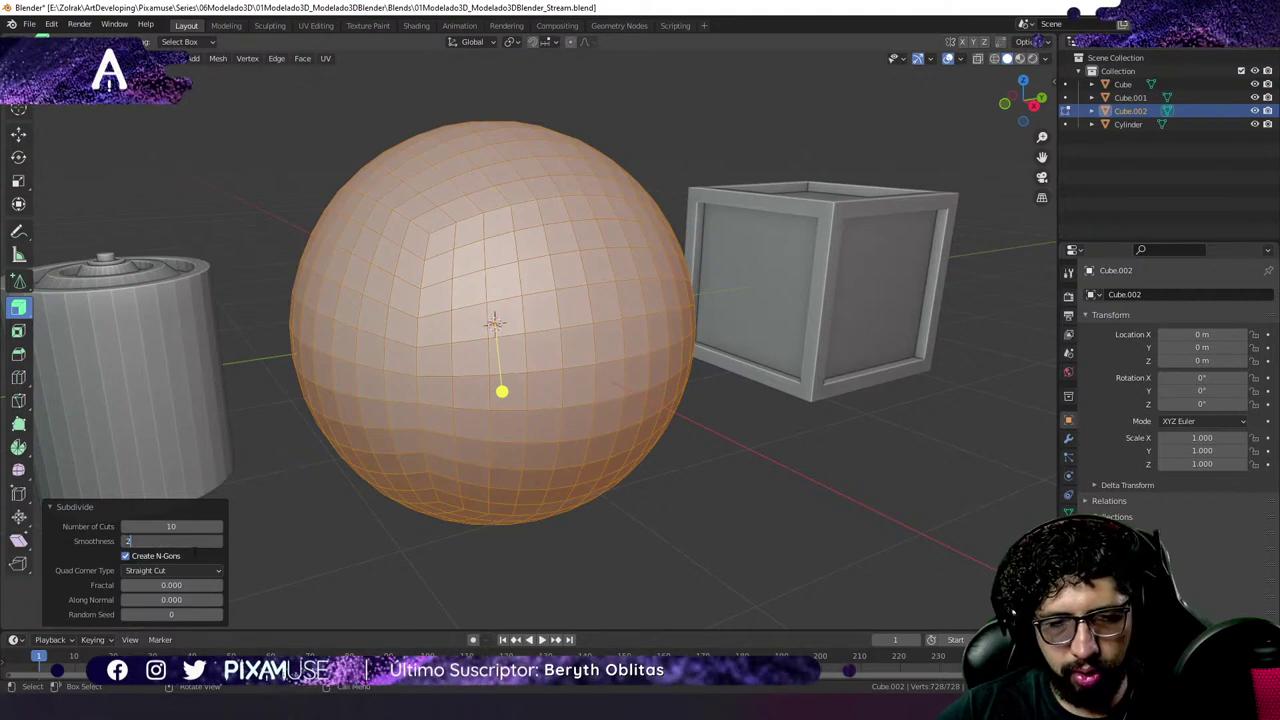
pyautogui.press('BackSpace')
pyautogui.press('BackSpace')
pyautogui.press('BackSpace')
pyautogui.write('2')
pyautogui.press('Return')
pyautogui.moveTo(604, 308); pyautogui.dragTo(590, 322, button='middle')
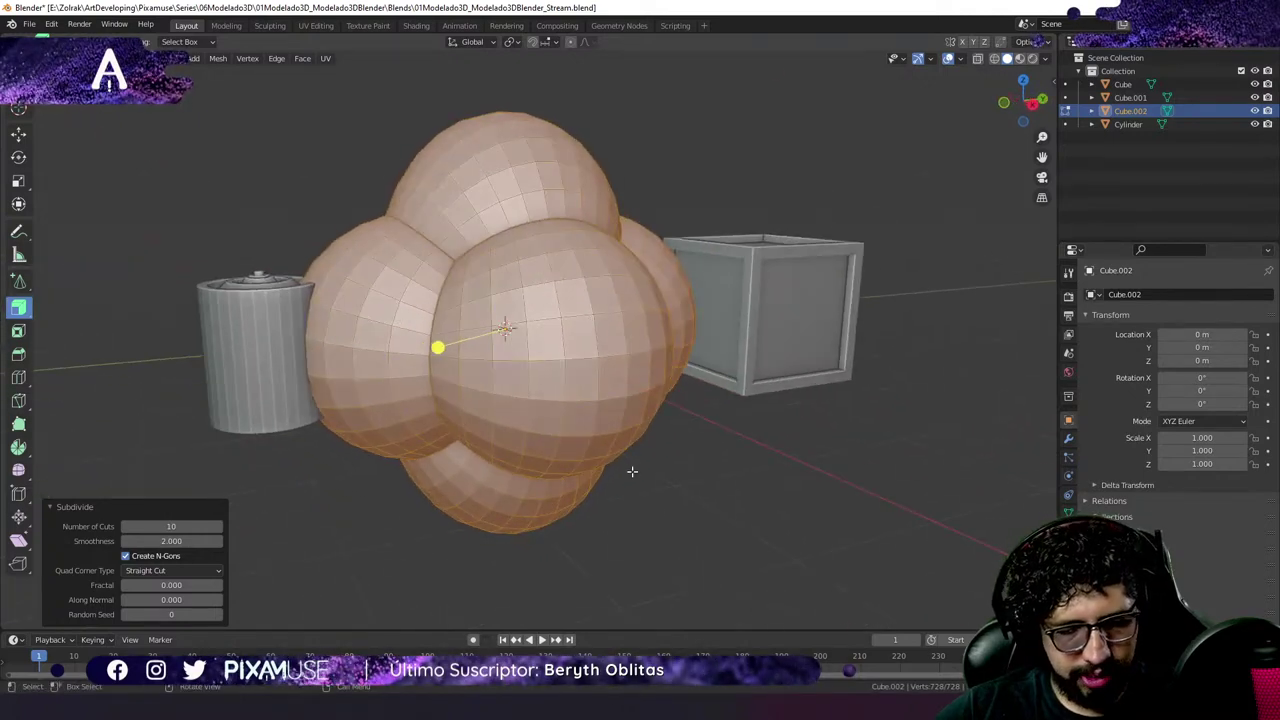
pyautogui.press('s')
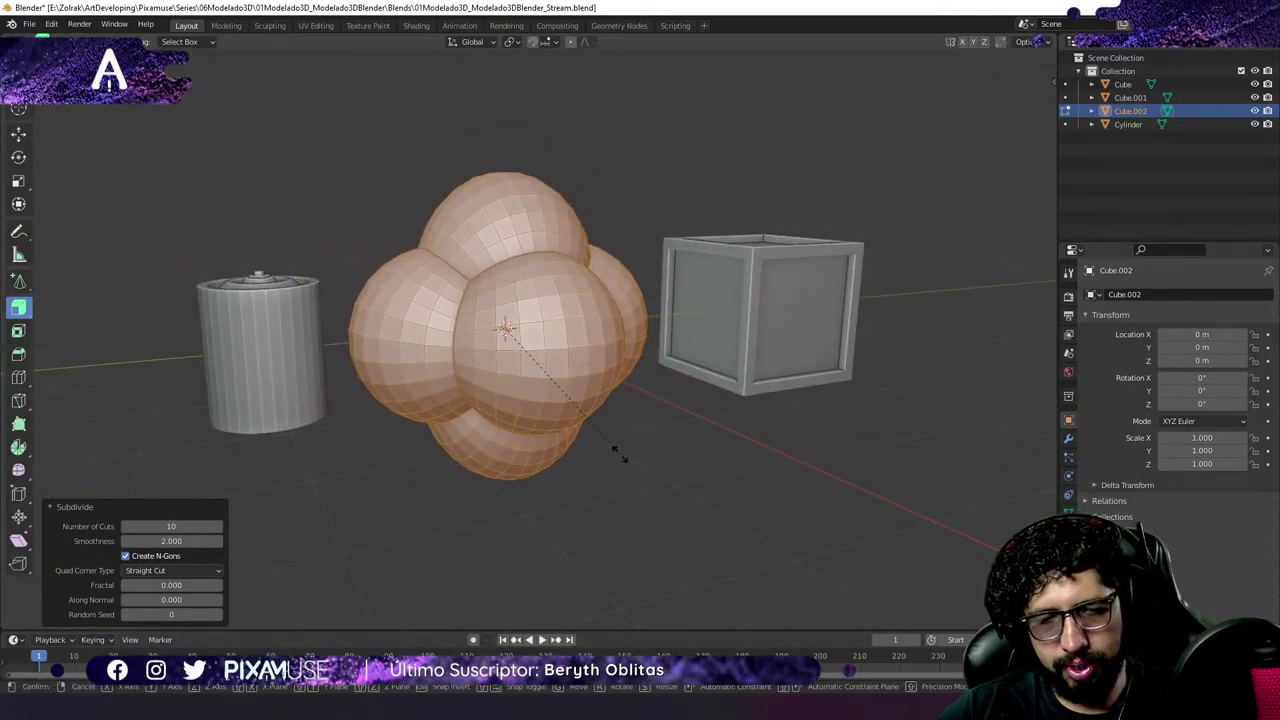
pyautogui.click(600, 448)
pyautogui.moveTo(470, 378); pyautogui.dragTo(370, 400, button='middle')
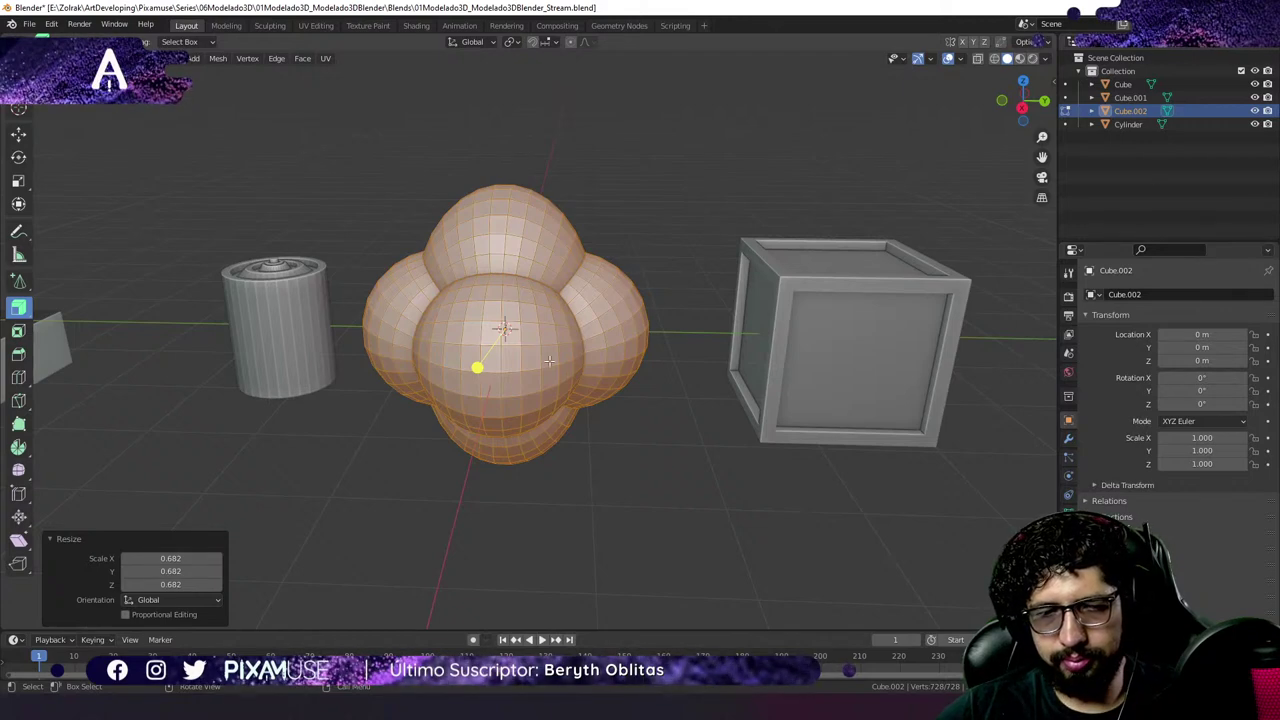
# Select Cube.001 and enter its Edit Mode with its rim edges selected.
pyautogui.press('Tab')
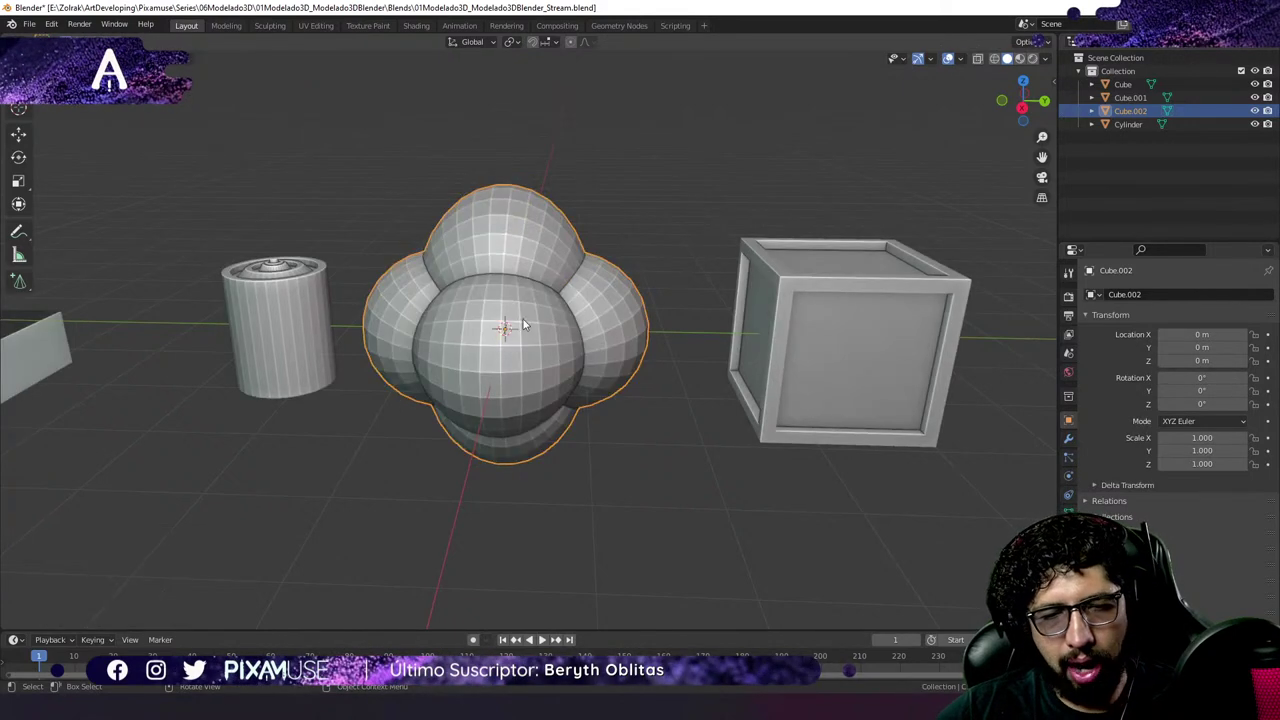
pyautogui.moveTo(608, 361); pyautogui.dragTo(569, 357, button='middle')
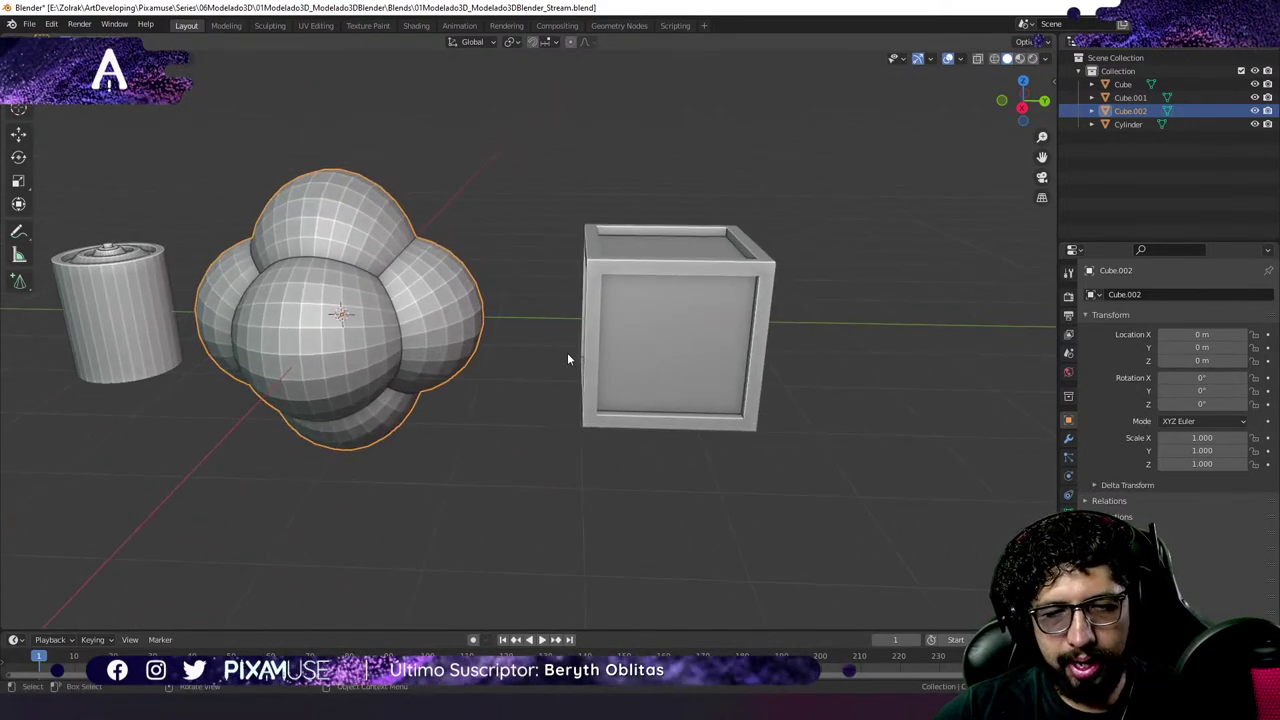
pyautogui.moveTo(651, 346); pyautogui.dragTo(574, 381, button='middle')
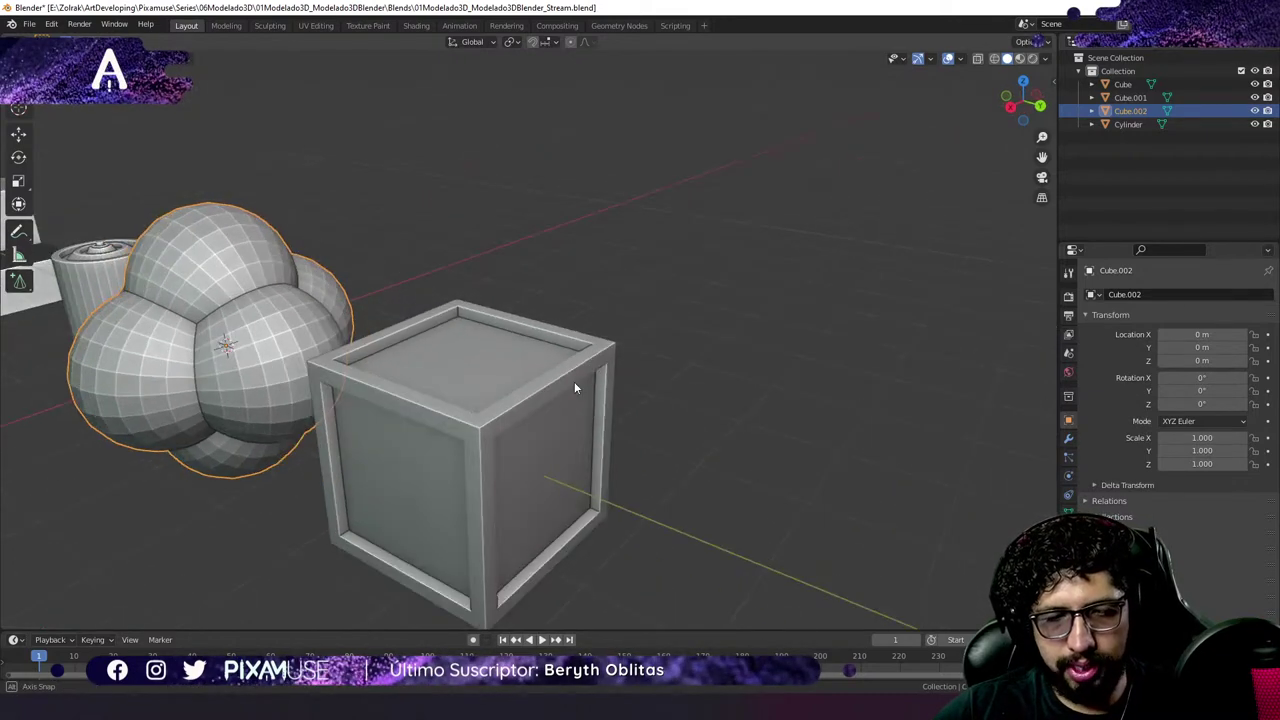
pyautogui.click(469, 384)
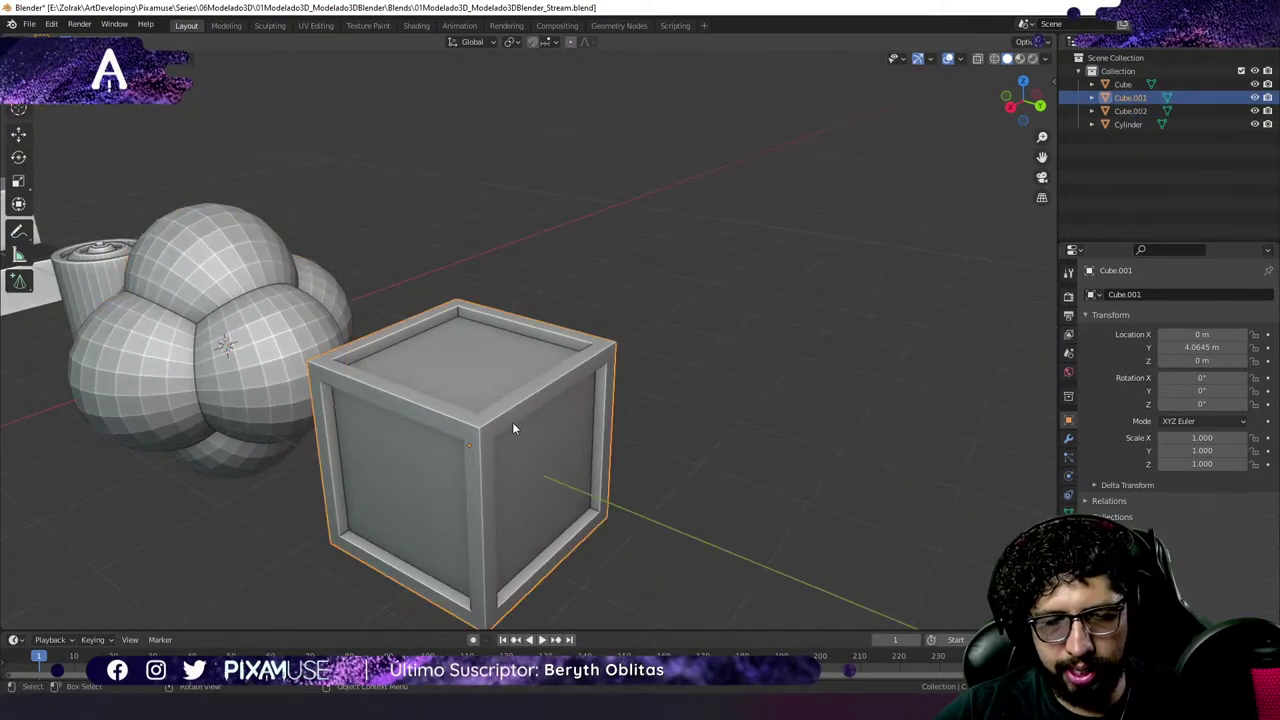
pyautogui.press('Tab')
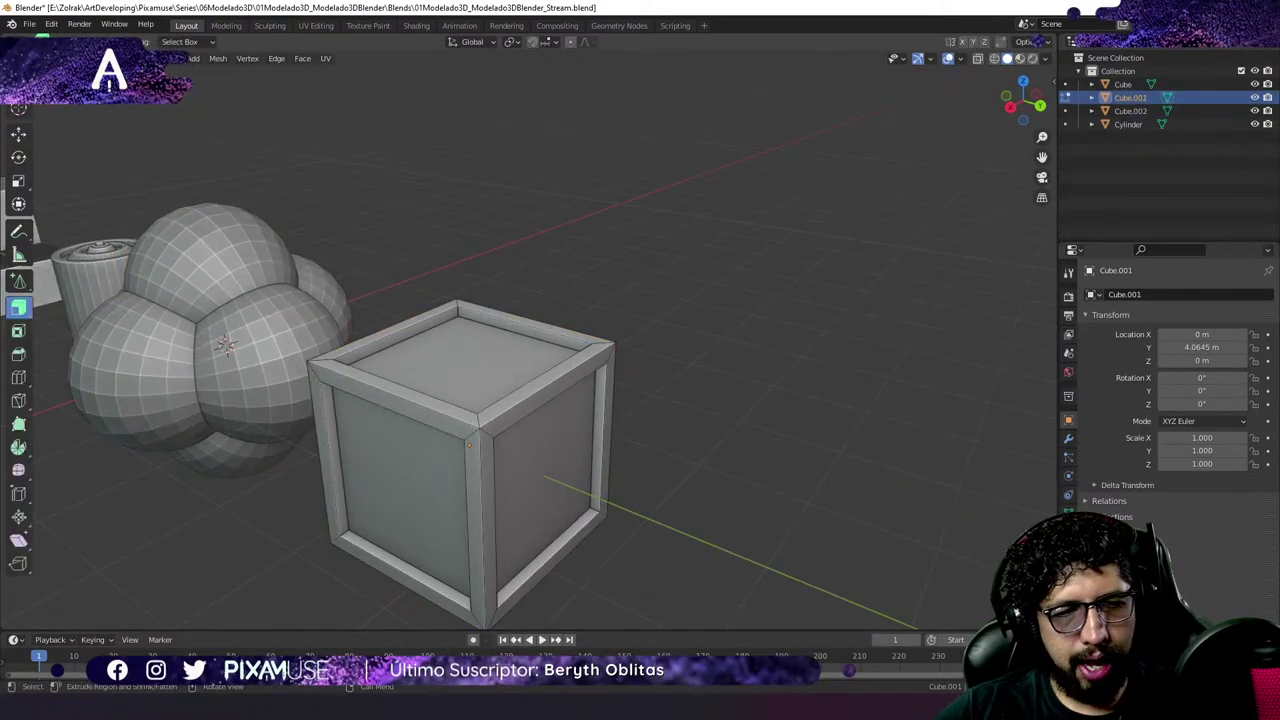
pyautogui.press('k')
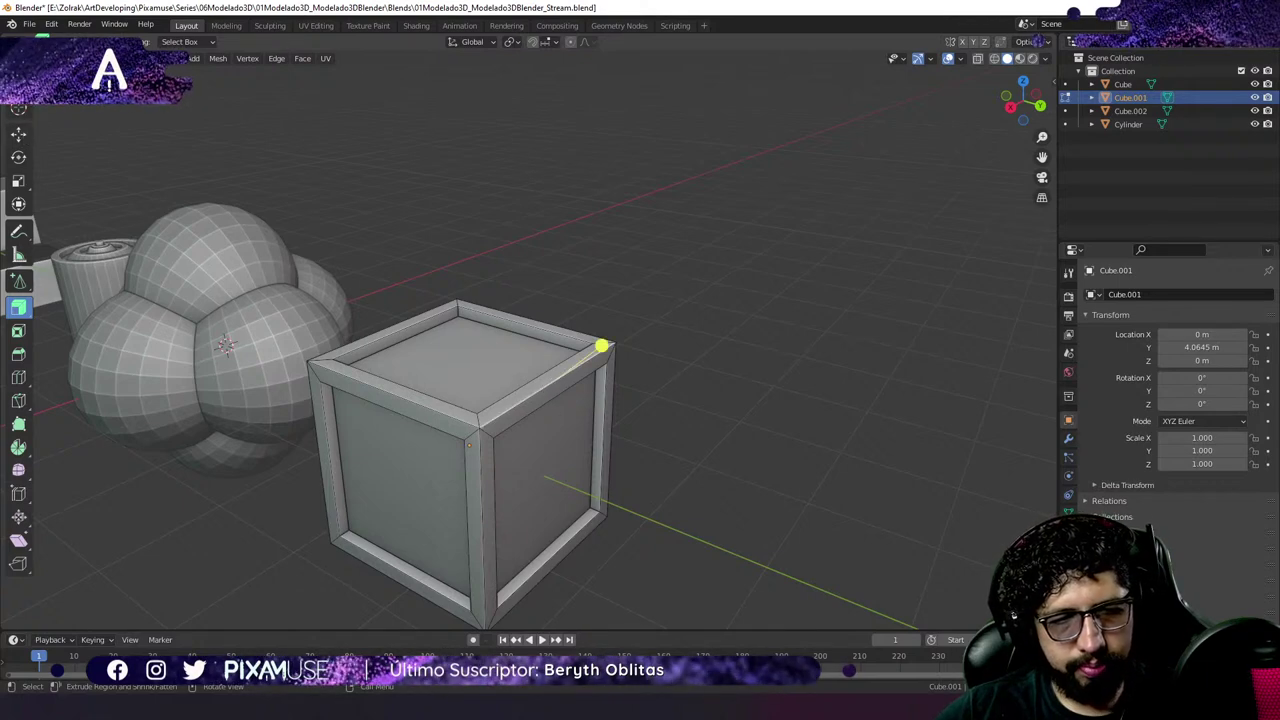
pyautogui.scroll(4, 576, 432)
pyautogui.scroll(-1, 560, 400)
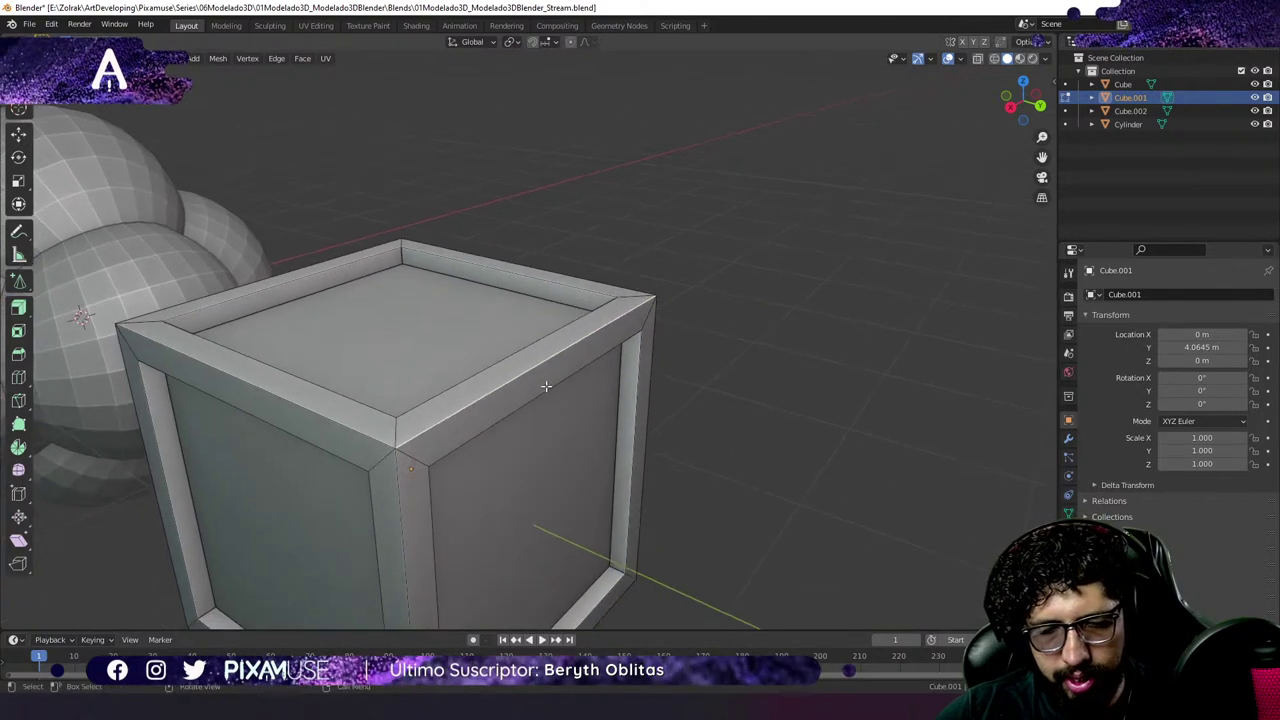
pyautogui.scroll(2, 546, 386)
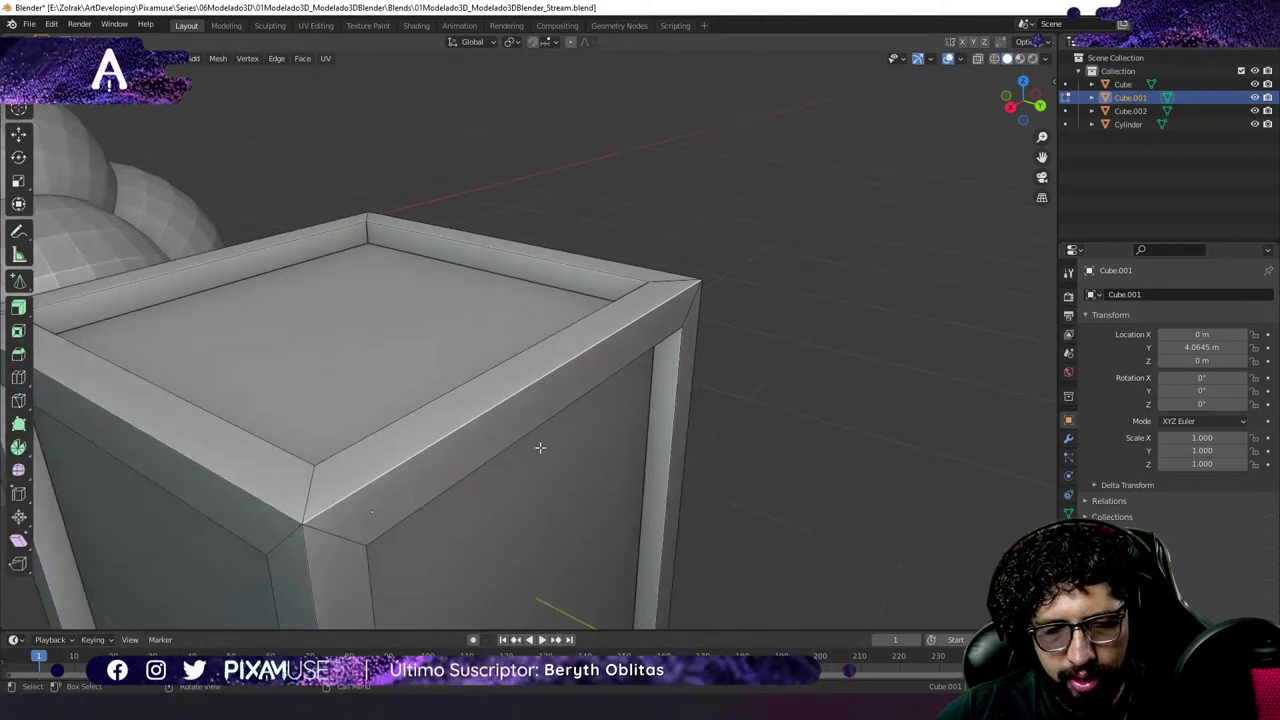
# Subdivide the selected rim edges once, settling on a smoothness of 0.
pyautogui.rightClick(580, 361)
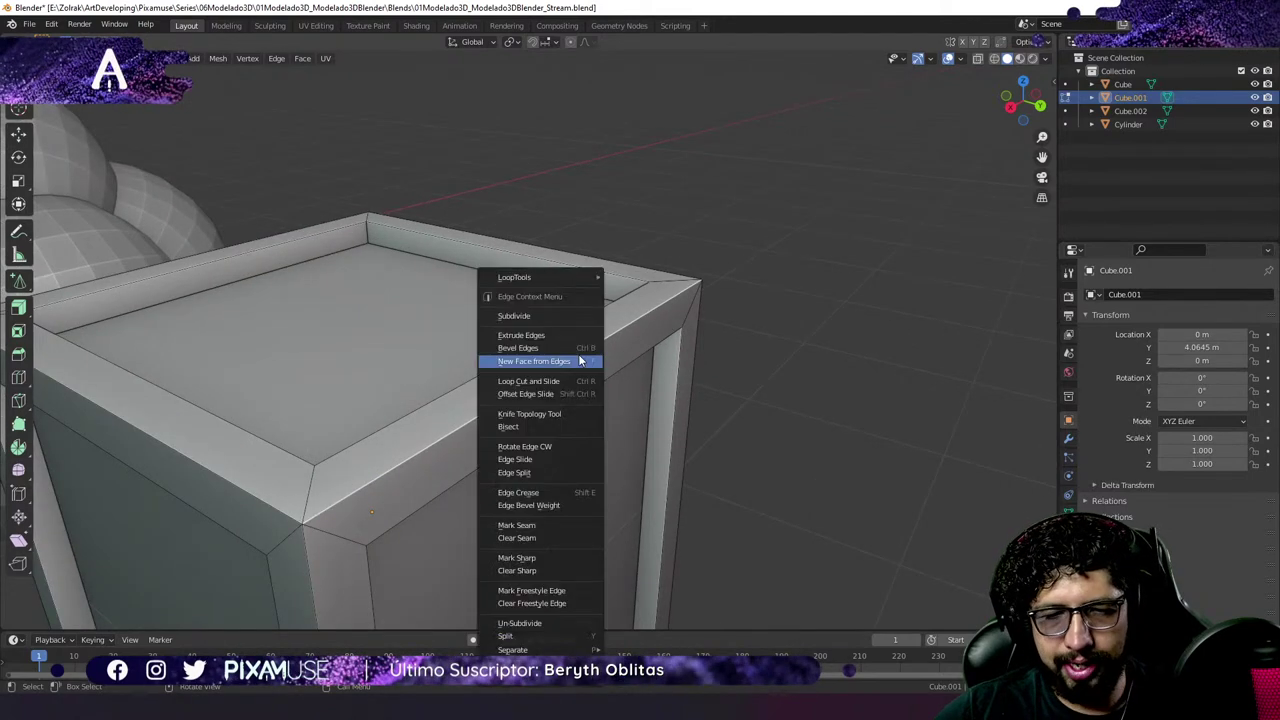
pyautogui.click(530, 315)
pyautogui.scroll(4, 530, 314)
pyautogui.moveTo(530, 314); pyautogui.dragTo(663, 433, button='middle')
pyautogui.click(172, 541)
pyautogui.write('2.0')
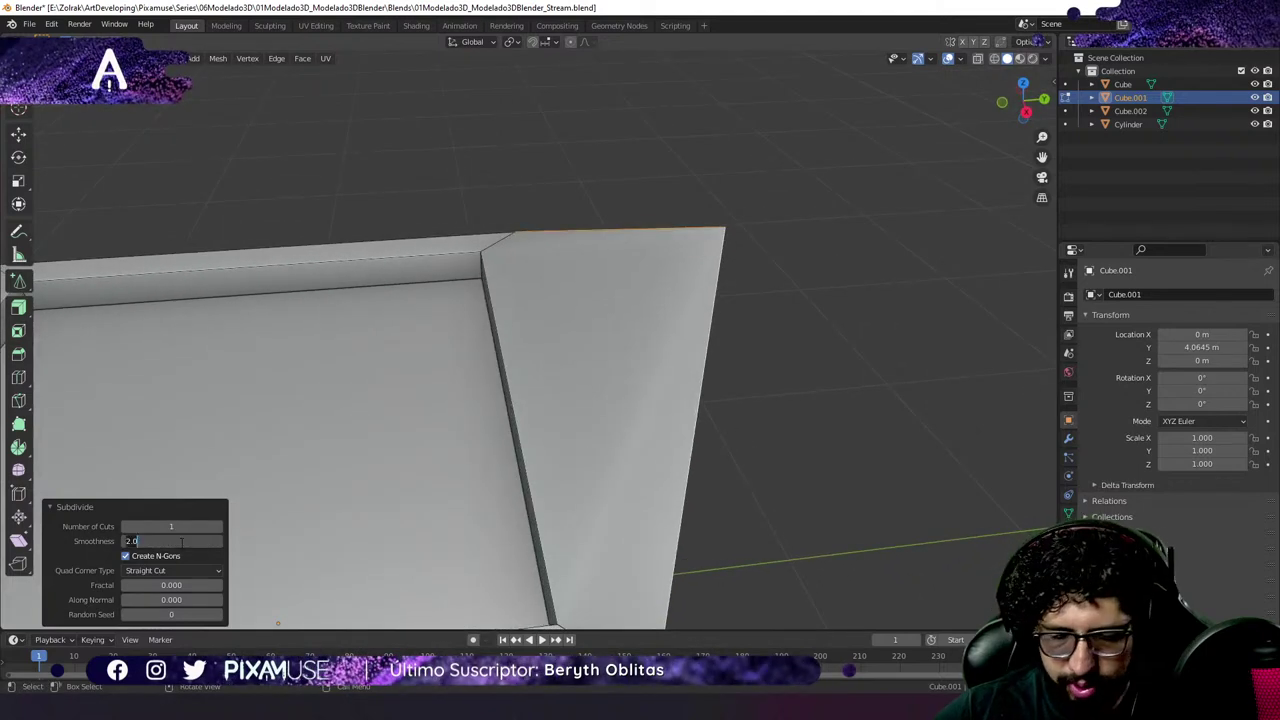
pyautogui.press('Return')
pyautogui.click(181, 541)
pyautogui.write('1.0')
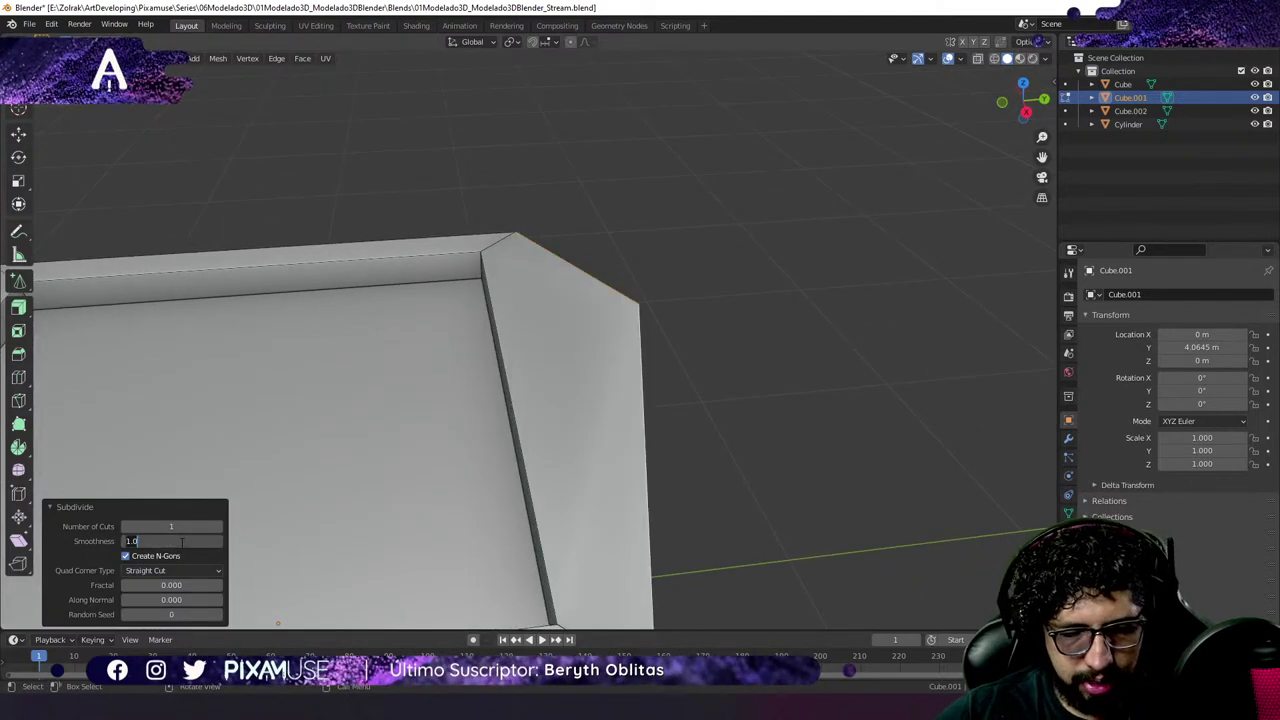
pyautogui.hotkey('ctrl', 'a')
pyautogui.write('0')
pyautogui.press('Return')
# In vertex mode, select the edge paths around the box's top-right corner.
pyautogui.moveTo(678, 416); pyautogui.dragTo(186, 164, button='middle')
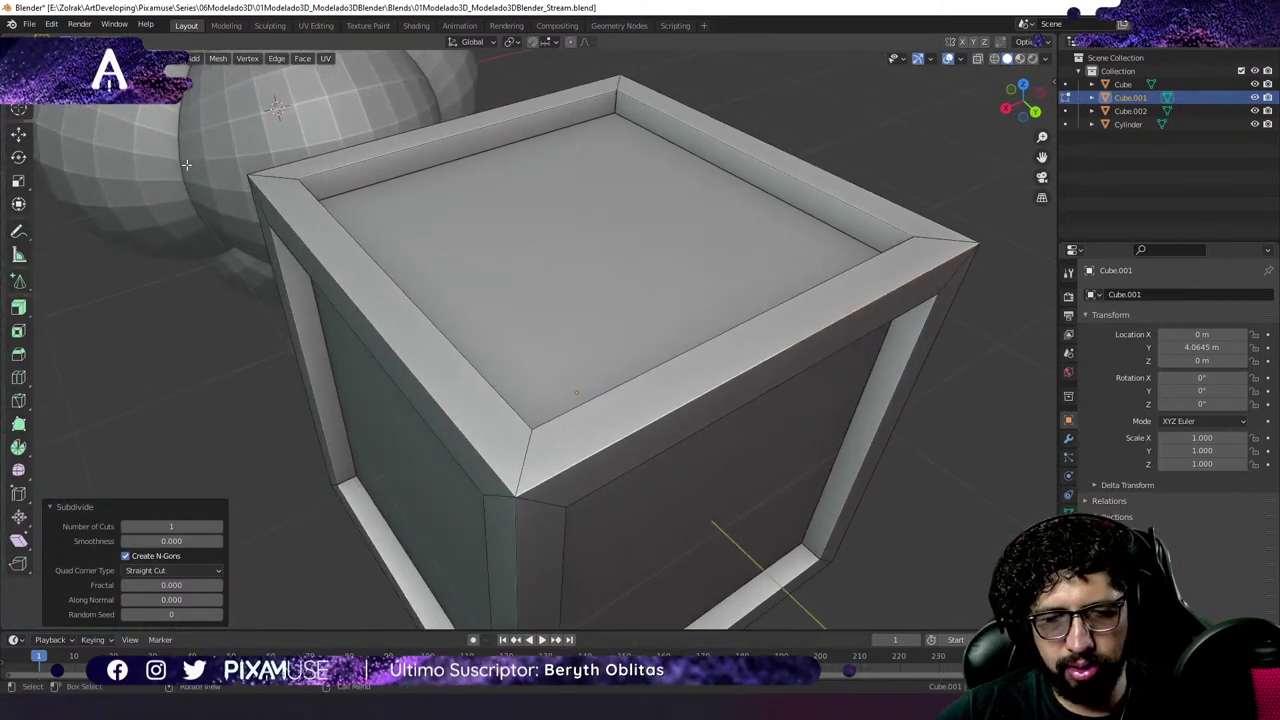
pyautogui.press('1')
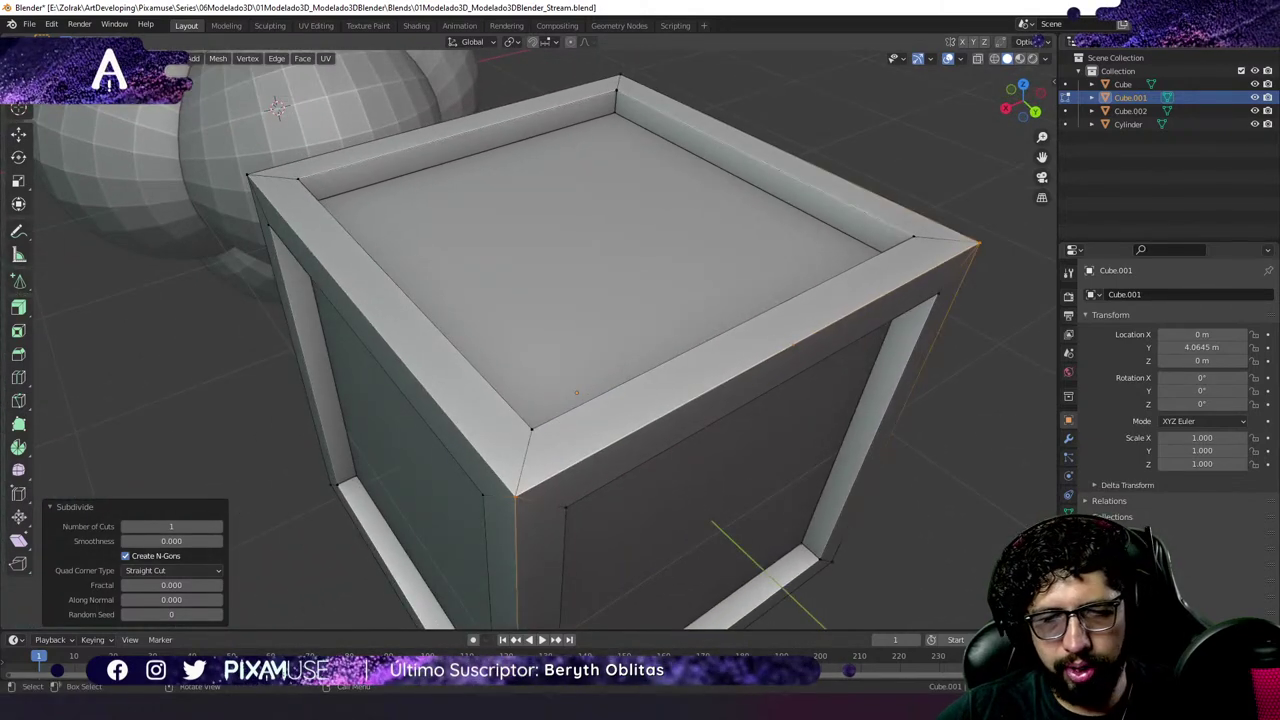
pyautogui.moveTo(709, 430); pyautogui.dragTo(769, 361, button='middle')
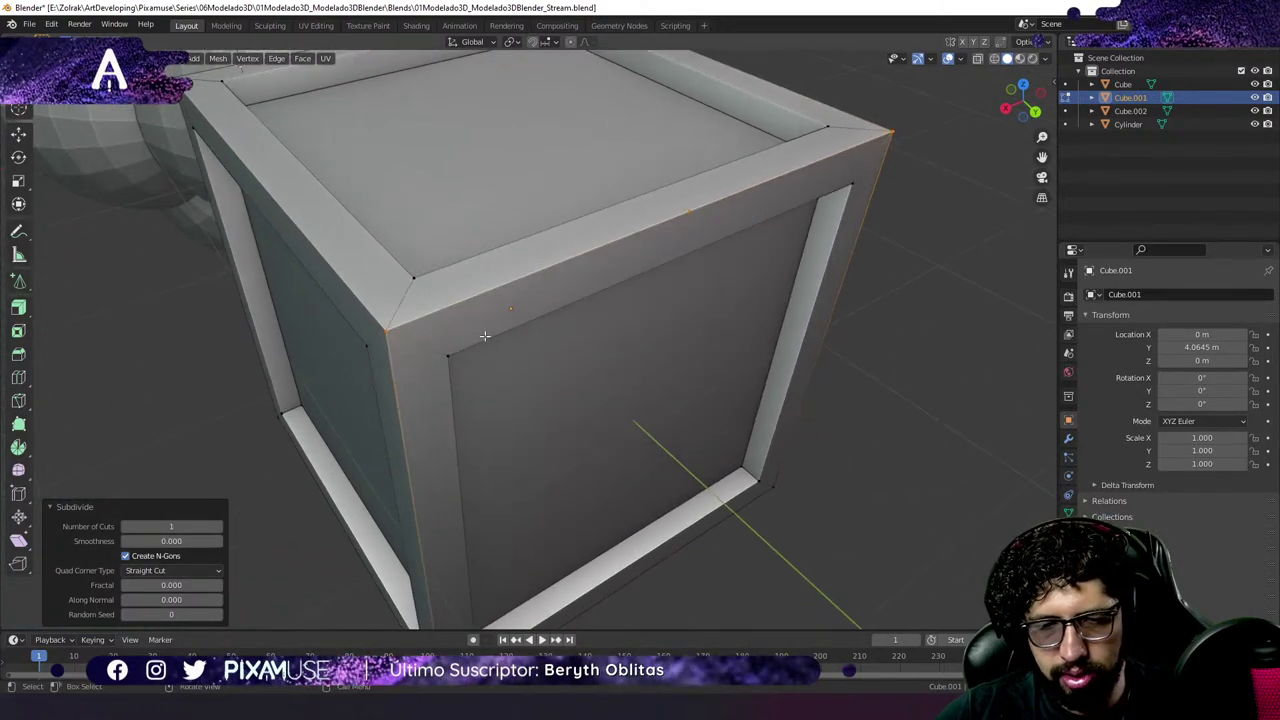
pyautogui.click(387, 337)
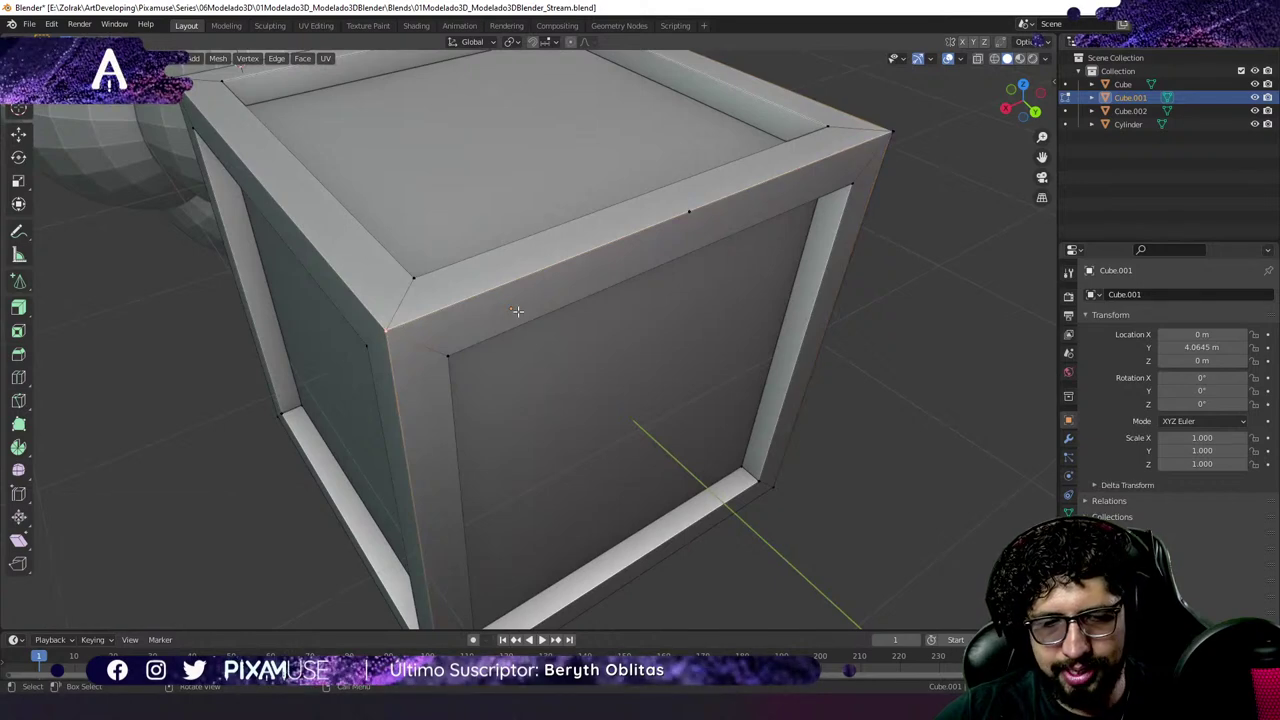
pyautogui.keyDown('shift'); pyautogui.click(892, 131); pyautogui.keyUp('shift')
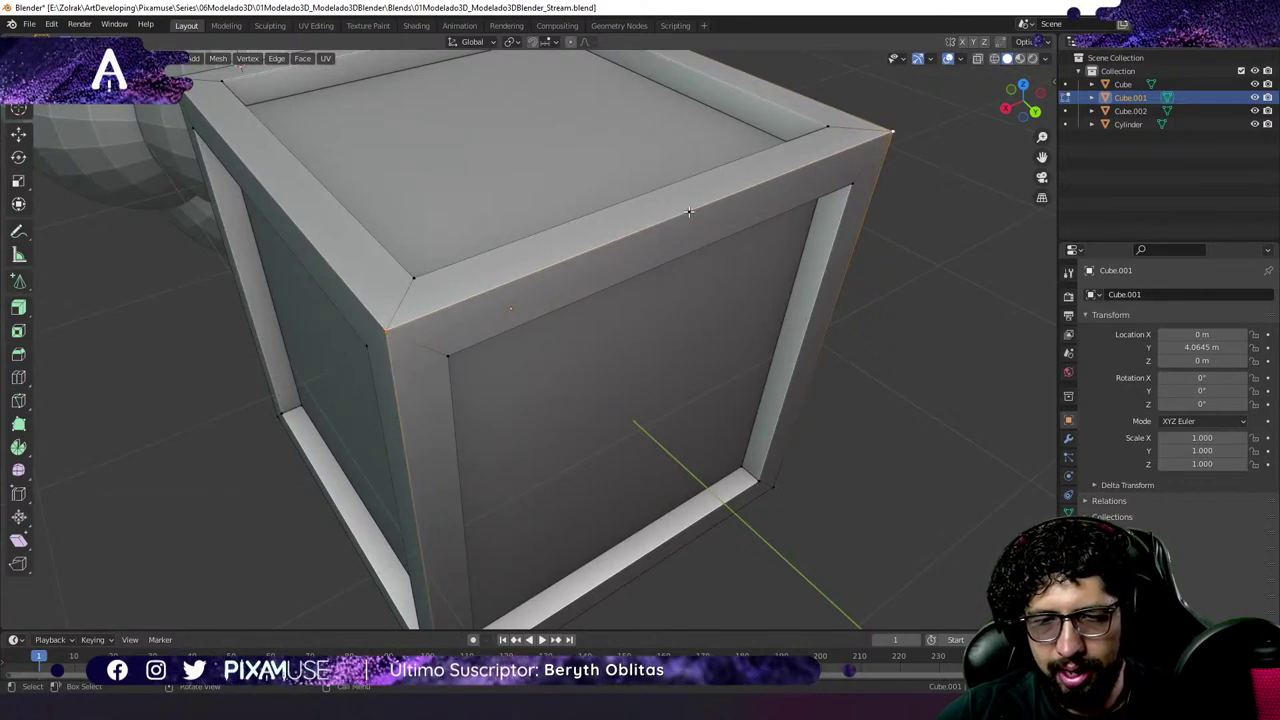
pyautogui.click(689, 212)
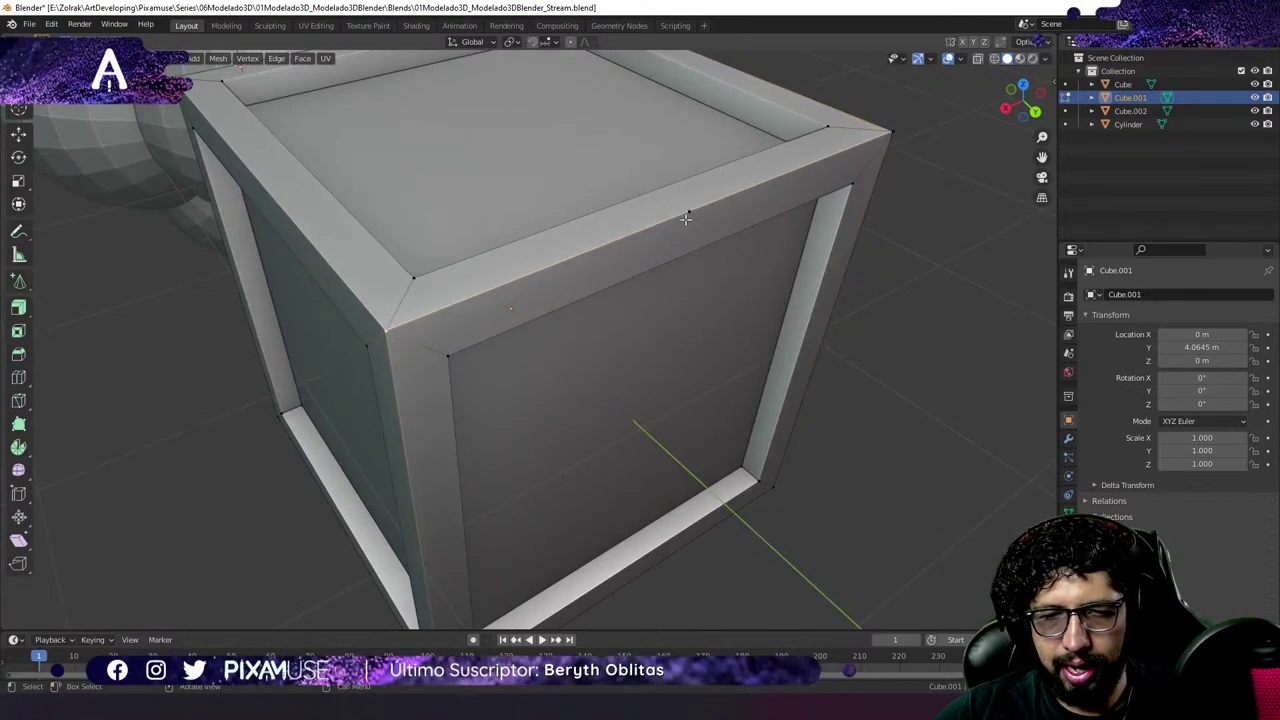
pyautogui.keyDown('shift'); pyautogui.click(884, 131); pyautogui.keyUp('shift')
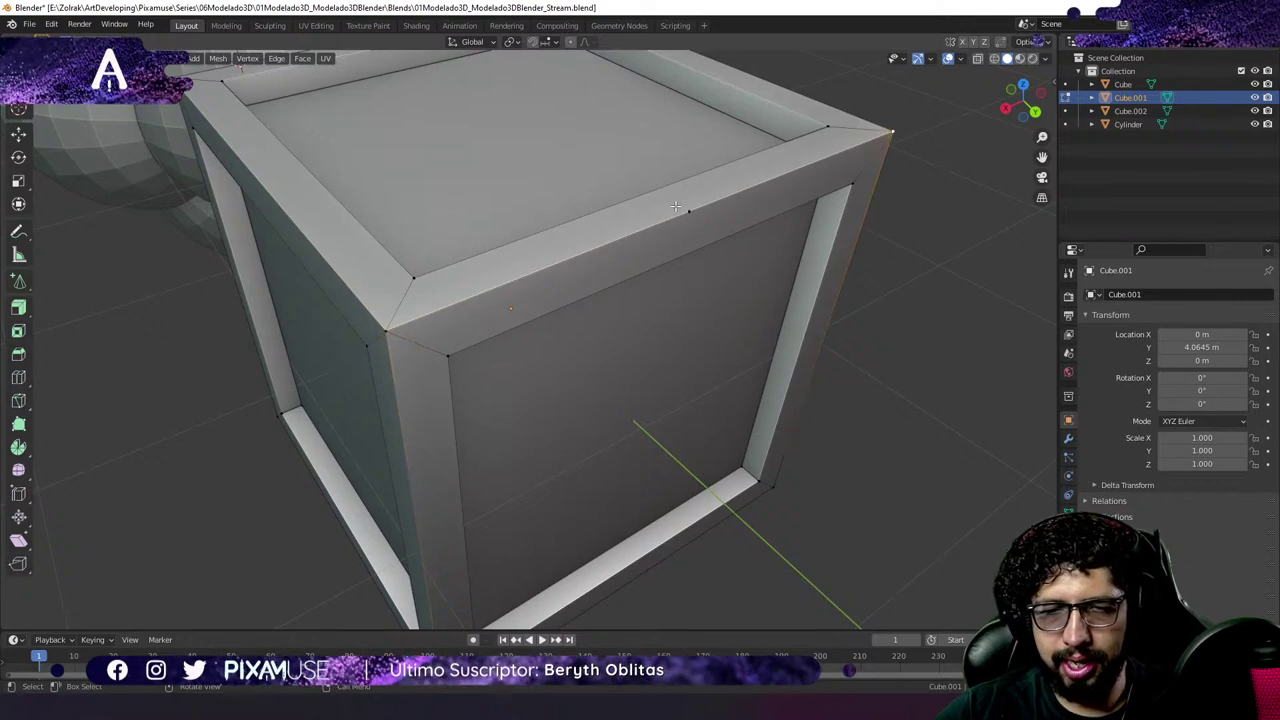
pyautogui.click(675, 208)
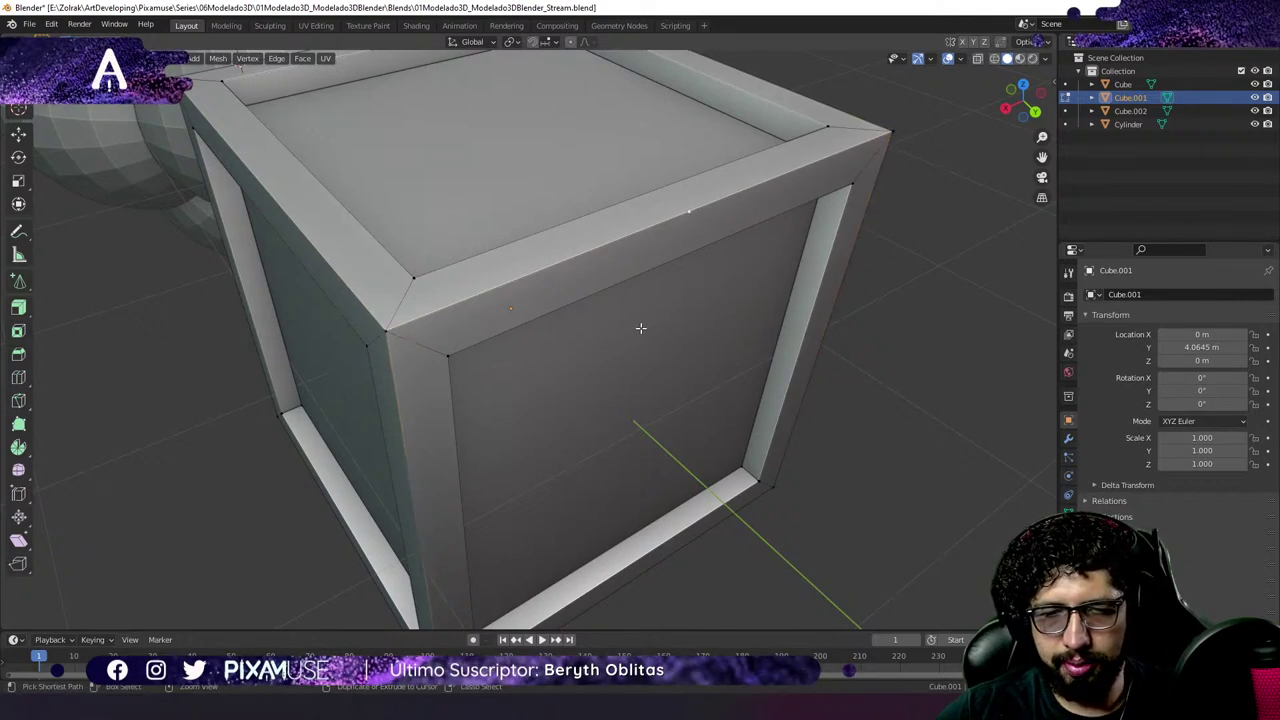
pyautogui.keyDown('ctrl'); pyautogui.click(640, 328); pyautogui.keyUp('ctrl')
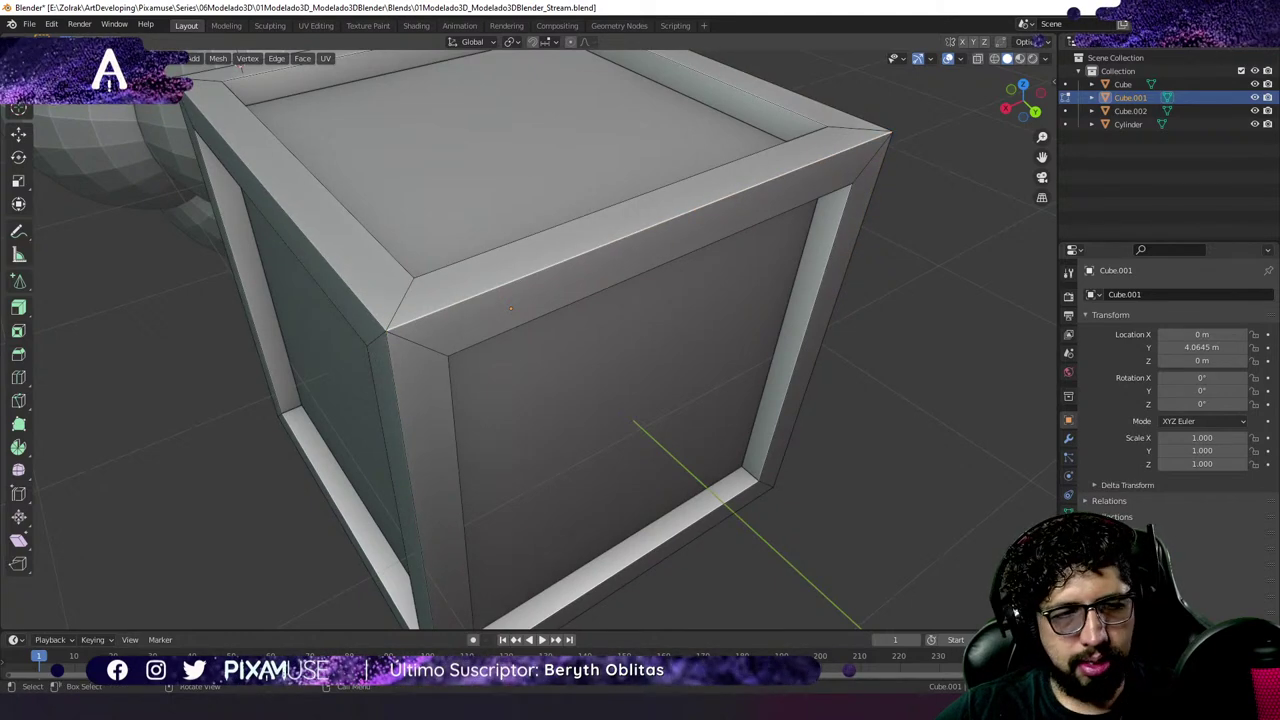
pyautogui.keyDown('alt'); pyautogui.click(400, 336); pyautogui.keyUp('alt')
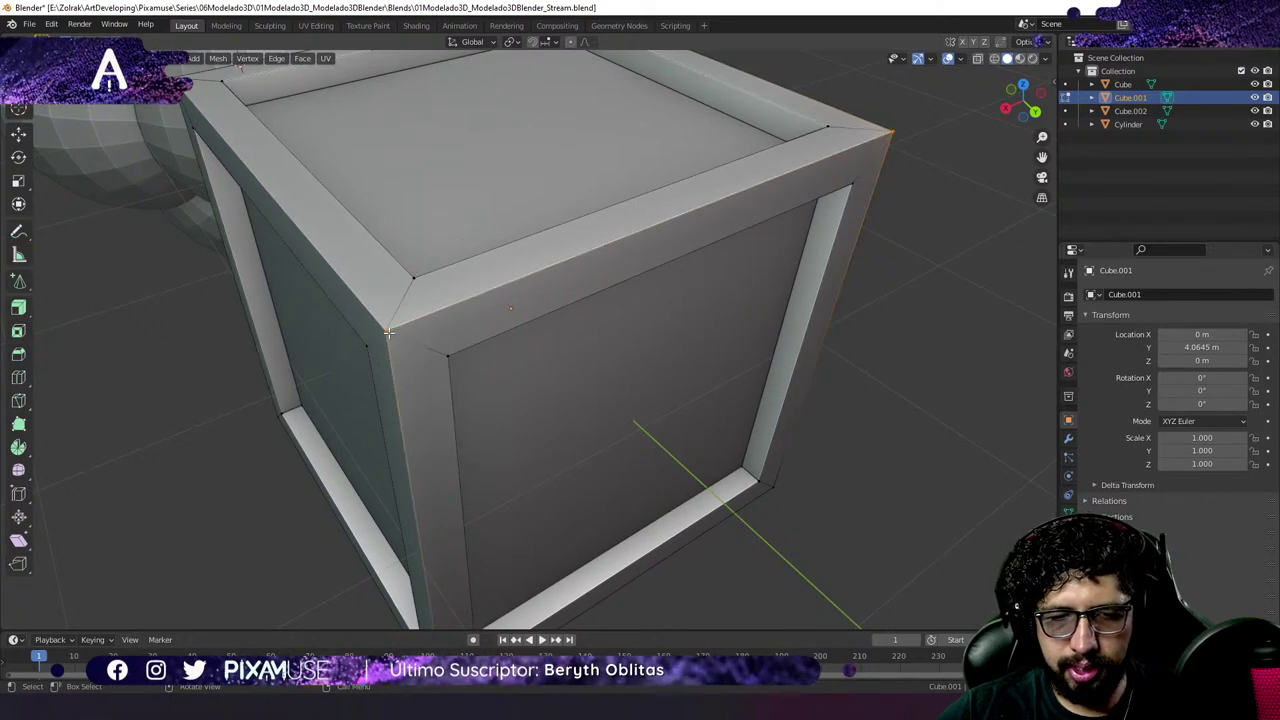
pyautogui.keyDown('alt'); pyautogui.click(388, 332); pyautogui.keyUp('alt')
pyautogui.keyDown('alt'); pyautogui.keyDown('shift'); pyautogui.click(892, 132); pyautogui.keyUp('shift'); pyautogui.keyUp('alt')
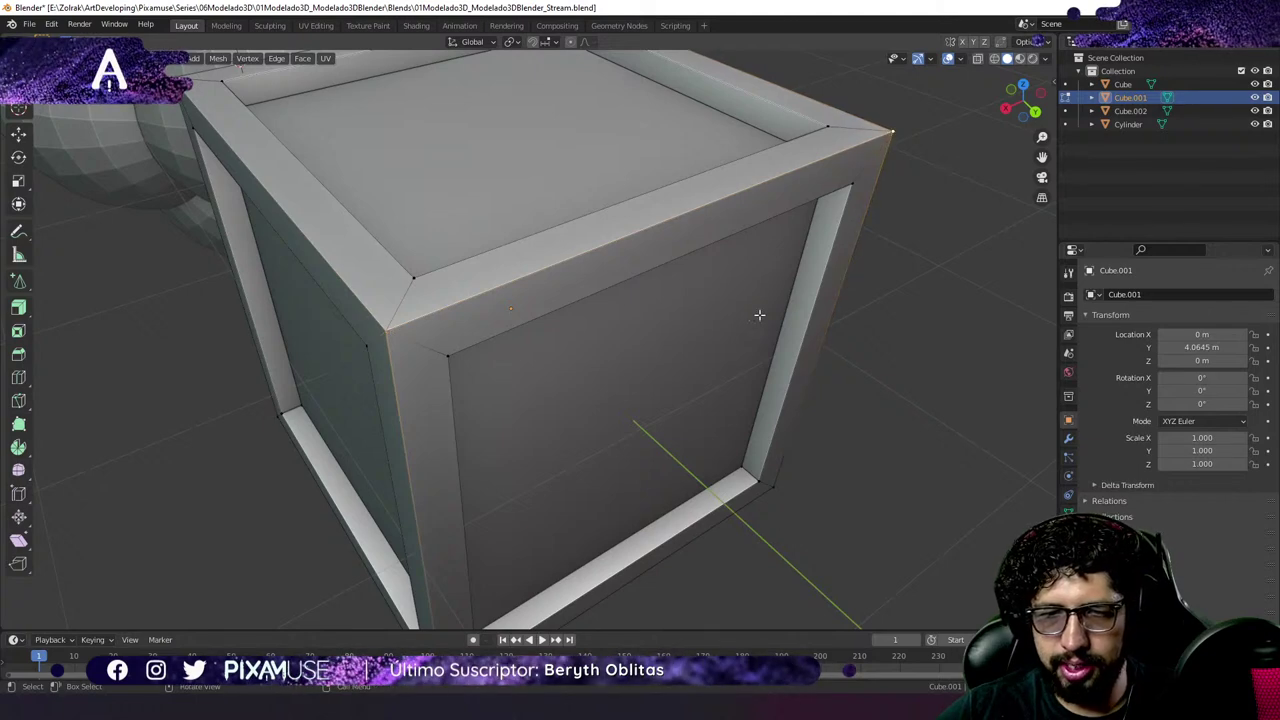
# Subdivide the selected corner edges with 2 cuts.
pyautogui.rightClick(661, 229)
pyautogui.click(634, 228)
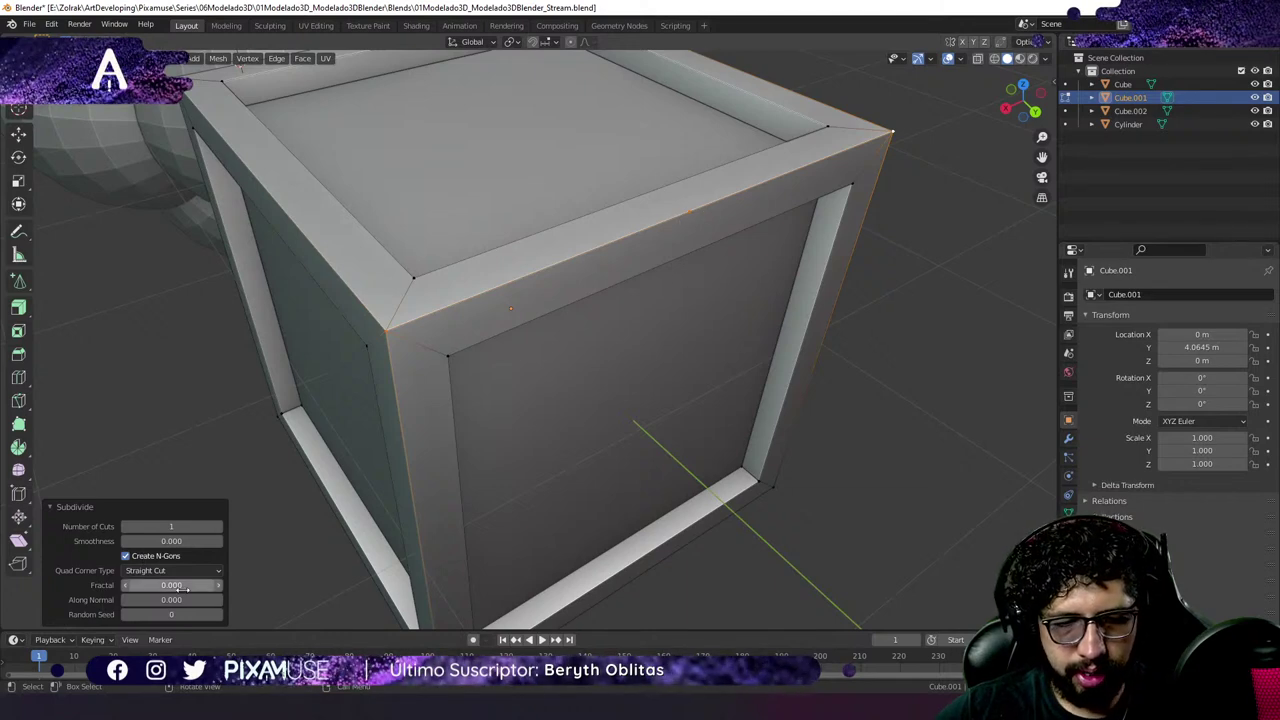
pyautogui.click(219, 528)
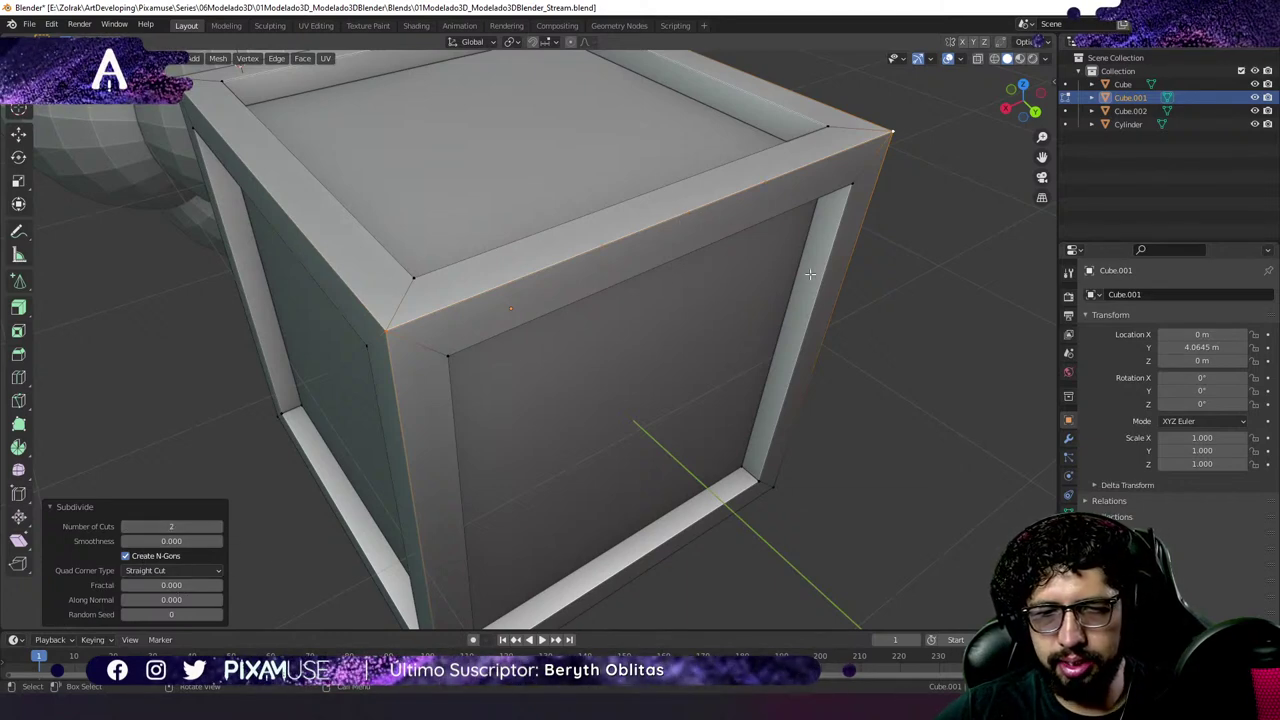
# Select the single edge running along the box's top-front rim.
pyautogui.moveTo(774, 242); pyautogui.dragTo(668, 218, button='middle')
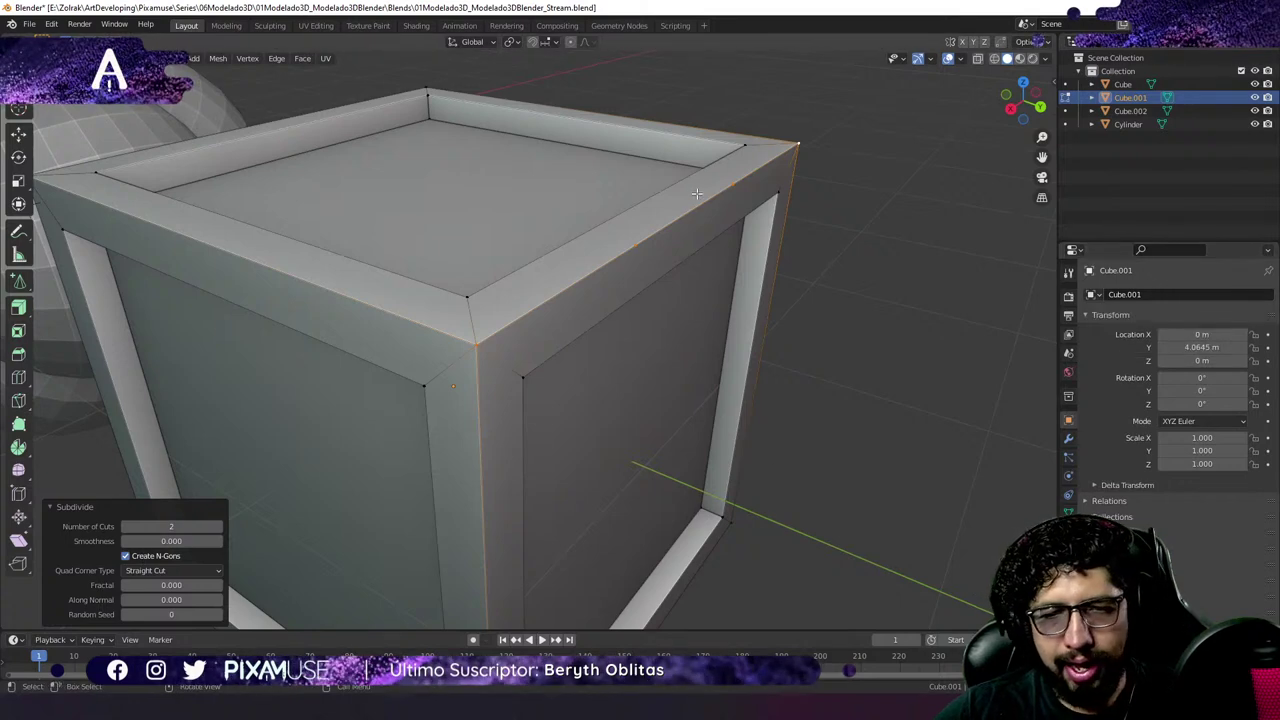
pyautogui.moveTo(697, 193); pyautogui.dragTo(731, 190, button='middle')
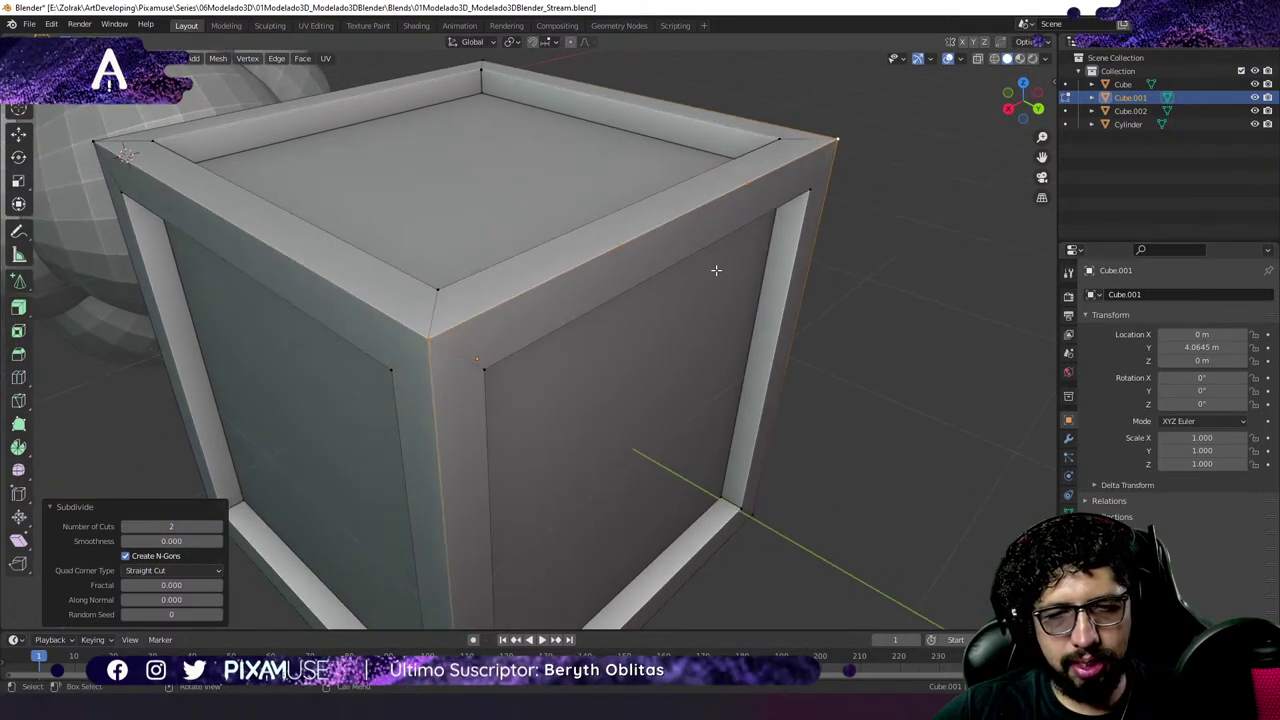
pyautogui.click(675, 219)
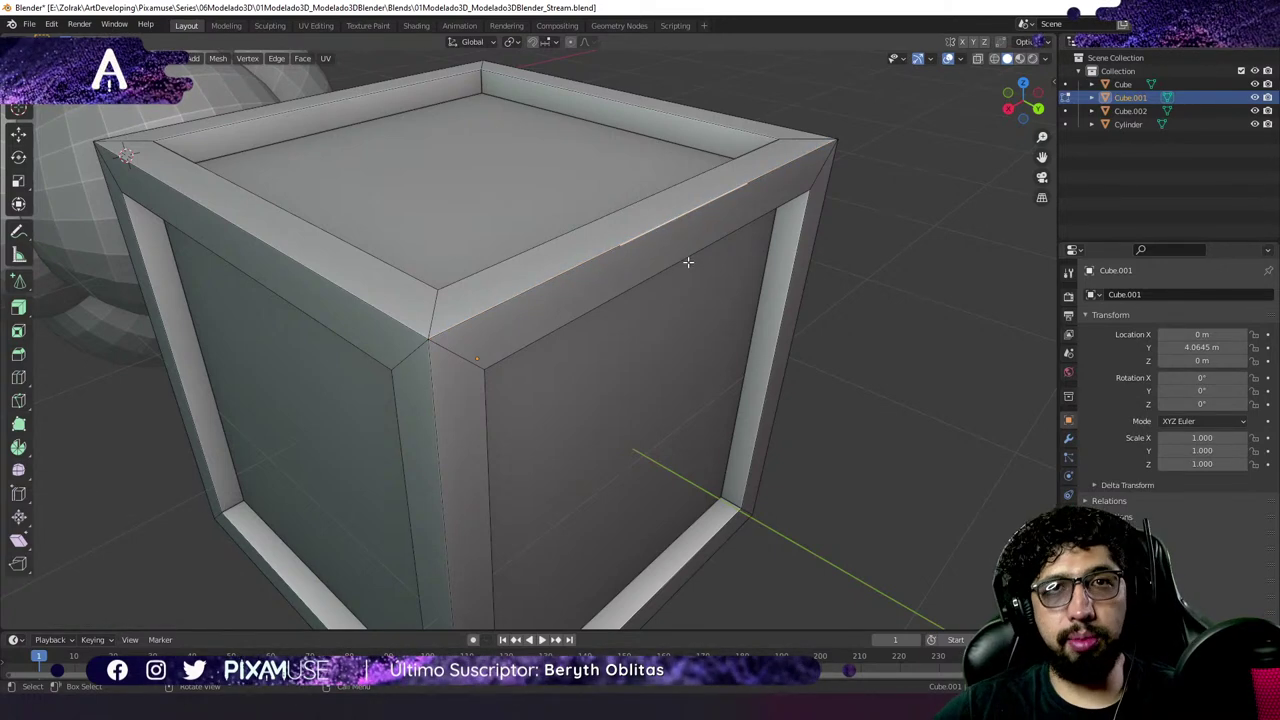
# Bevel the top-front rim edge 0.108 m wide with 4 segments.
pyautogui.hotkey('ctrl', 'b')
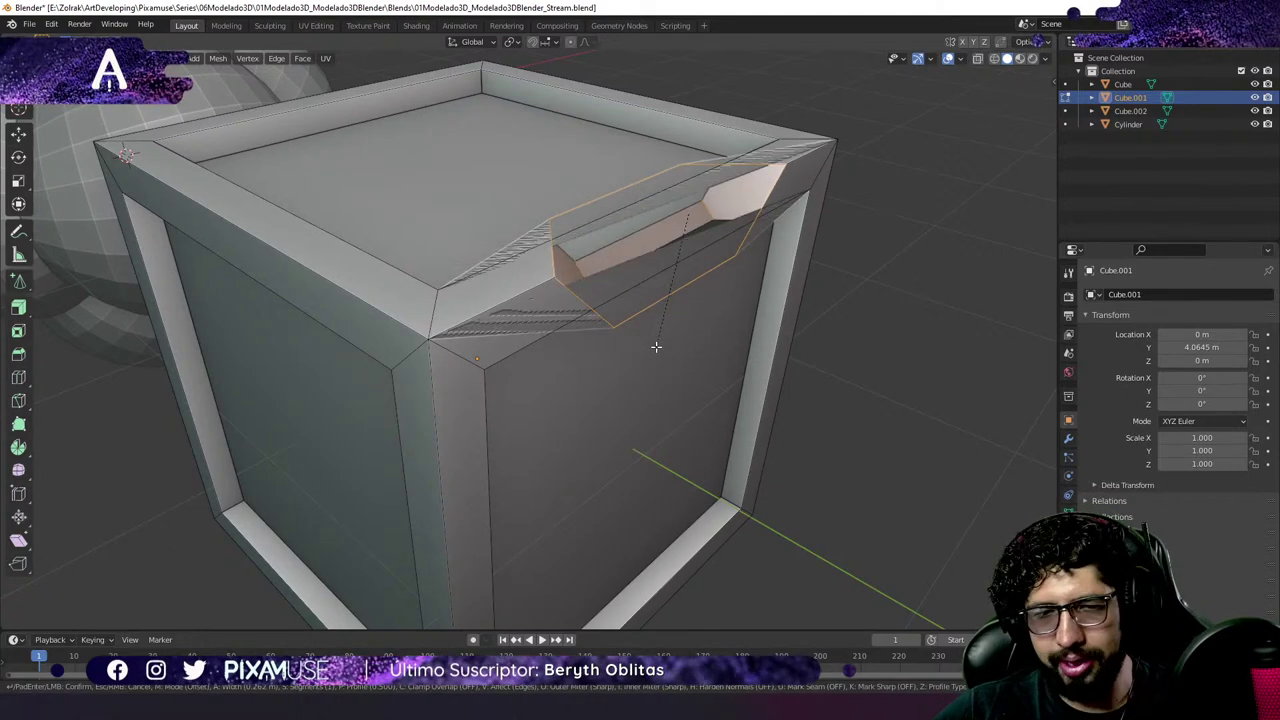
pyautogui.scroll(2, 676, 291)
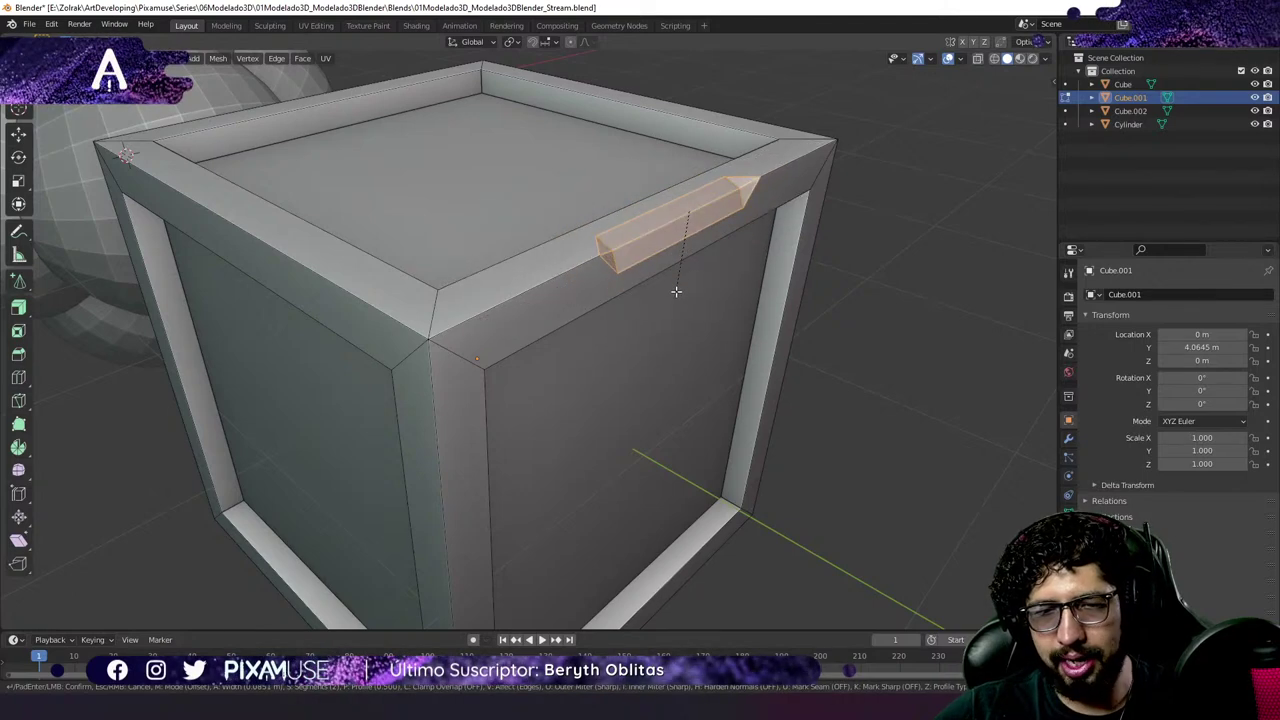
pyautogui.scroll(2, 676, 291)
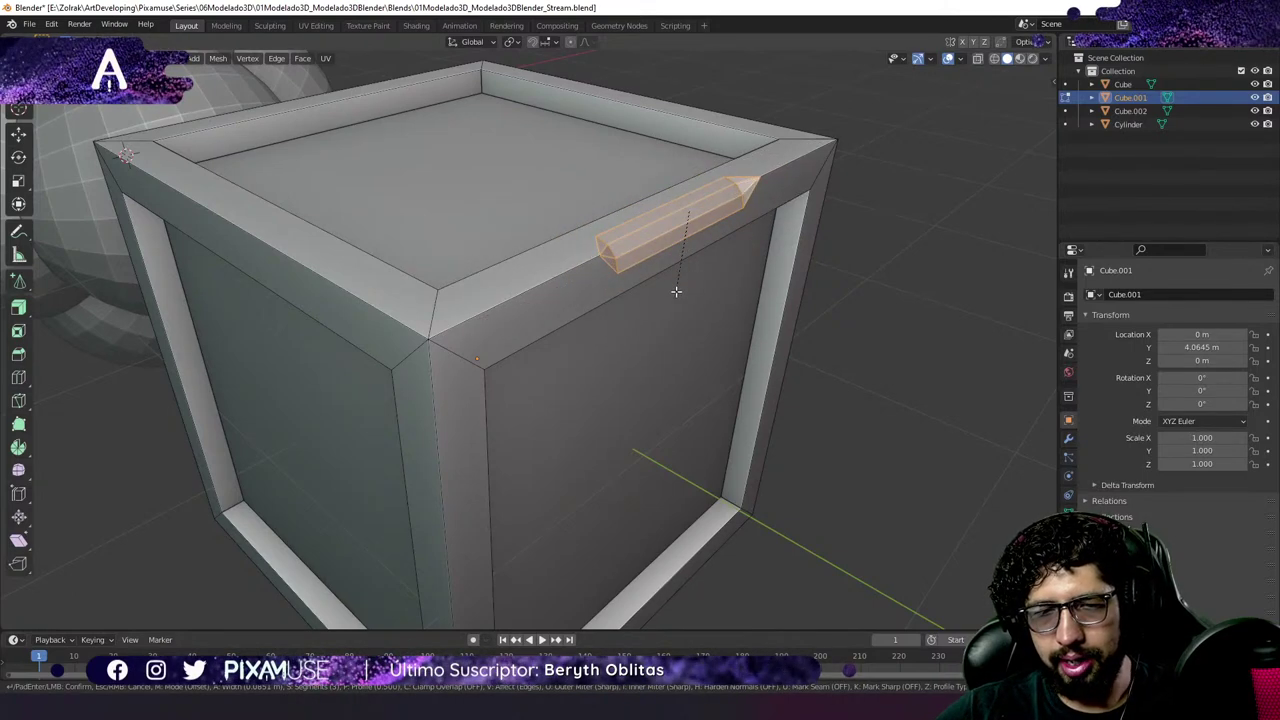
pyautogui.scroll(-4, 676, 291)
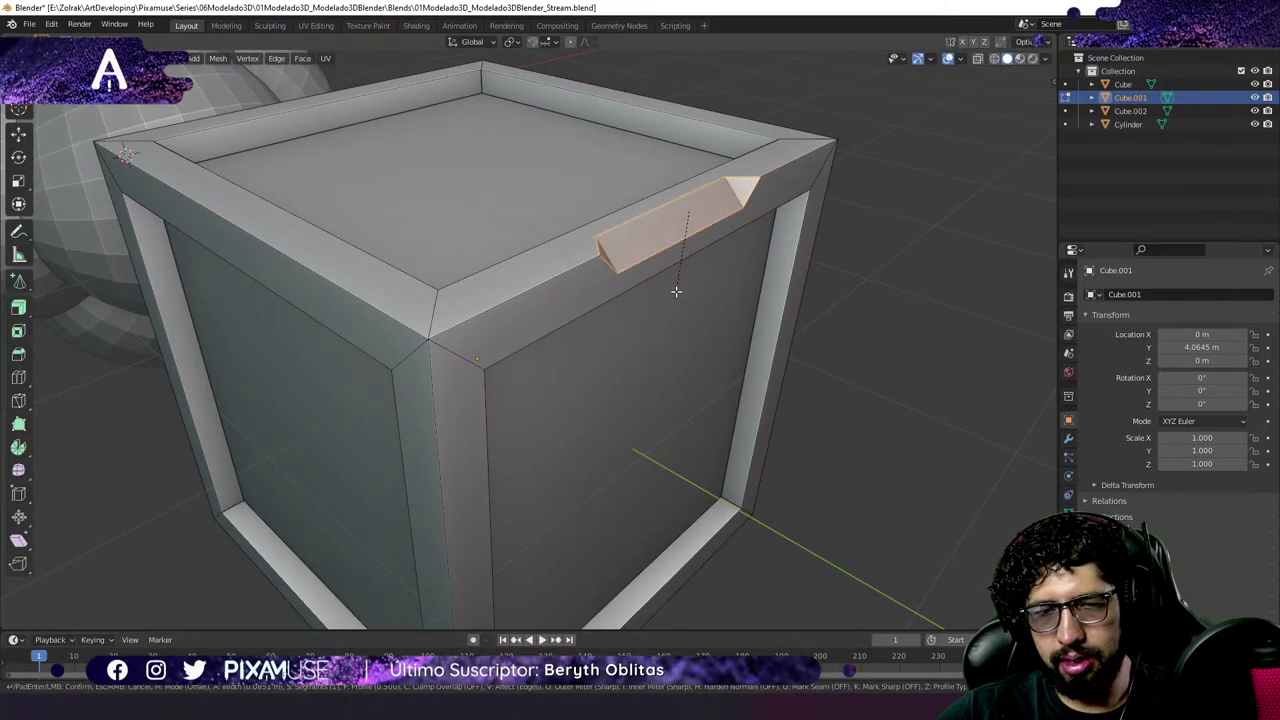
pyautogui.scroll(1, 676, 291)
pyautogui.scroll(3, 676, 291)
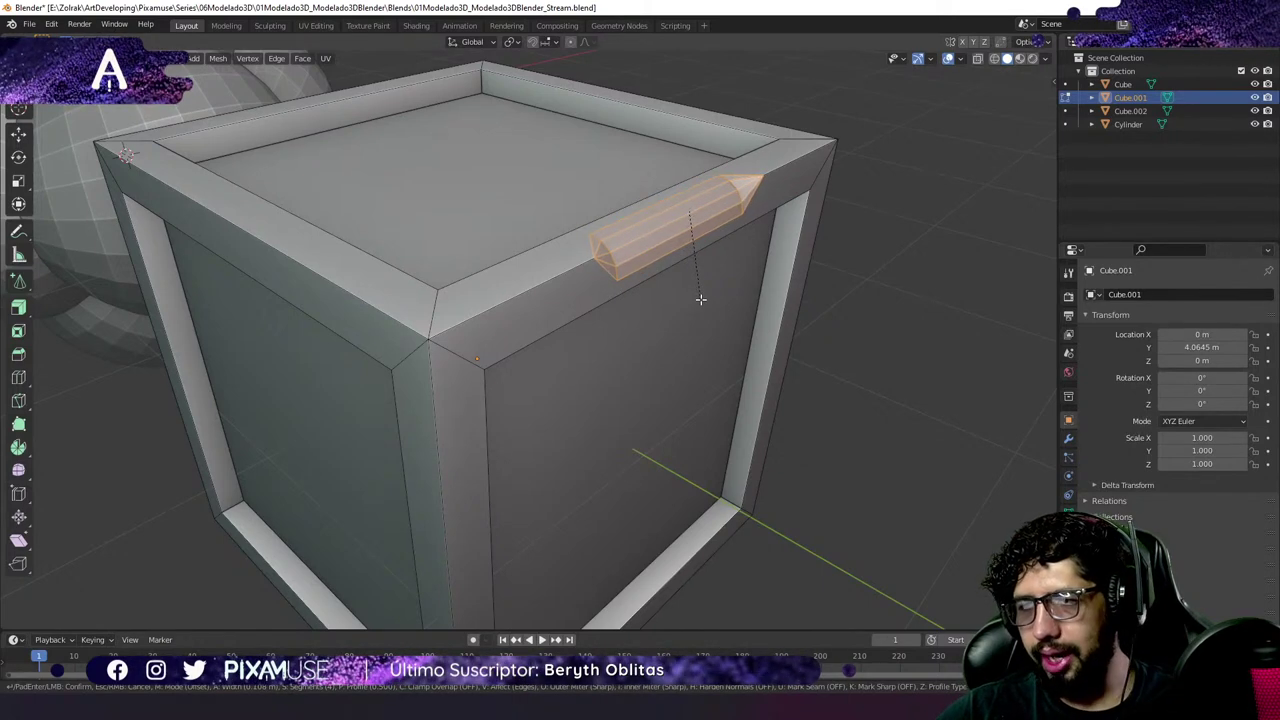
pyautogui.click(700, 298)
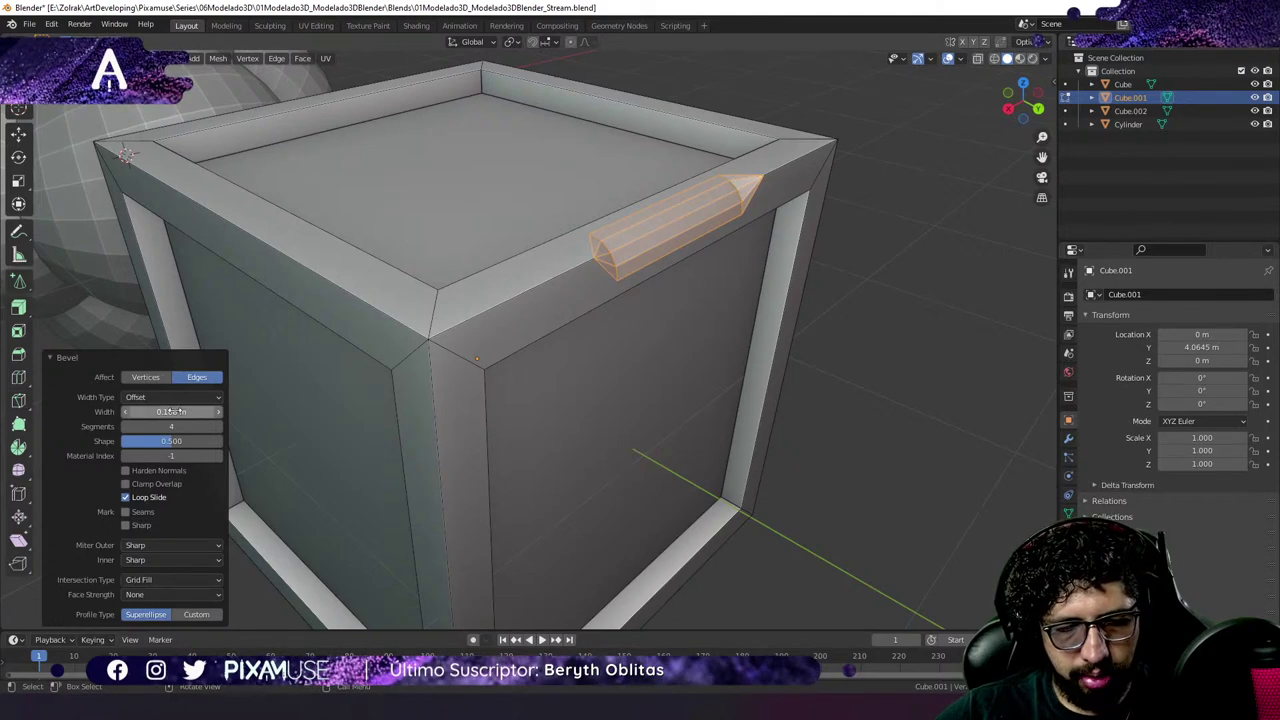
# Narrow the rim bevel to 0.0479 m with 9 segments and test concave and flat profile shapes.
pyautogui.moveTo(172, 411)
pyautogui.mouseDown()
pyautogui.moveTo(126, 411)
pyautogui.moveTo(216, 426)
pyautogui.moveTo(172, 444)
pyautogui.moveTo(124, 440)
pyautogui.mouseUp()
pyautogui.press('KP_Decimal')
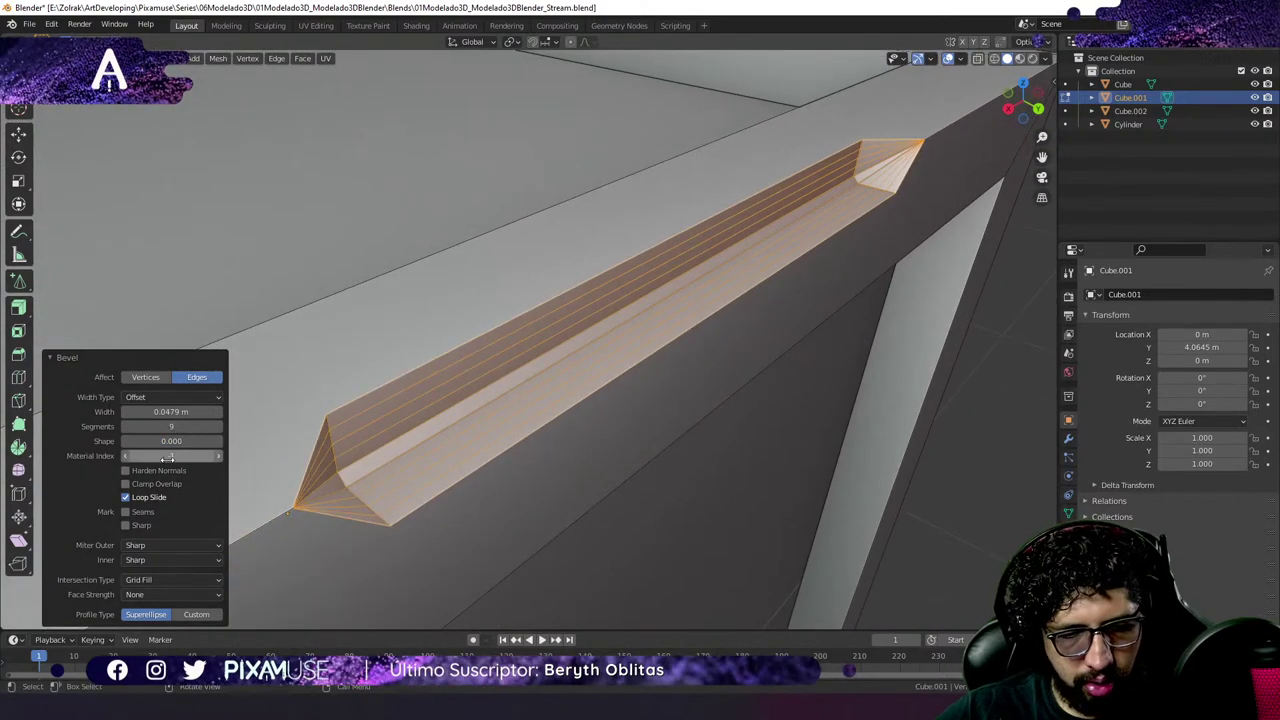
pyautogui.moveTo(171, 441); pyautogui.dragTo(257, 441)
pyautogui.scroll(-8, 868, 390)
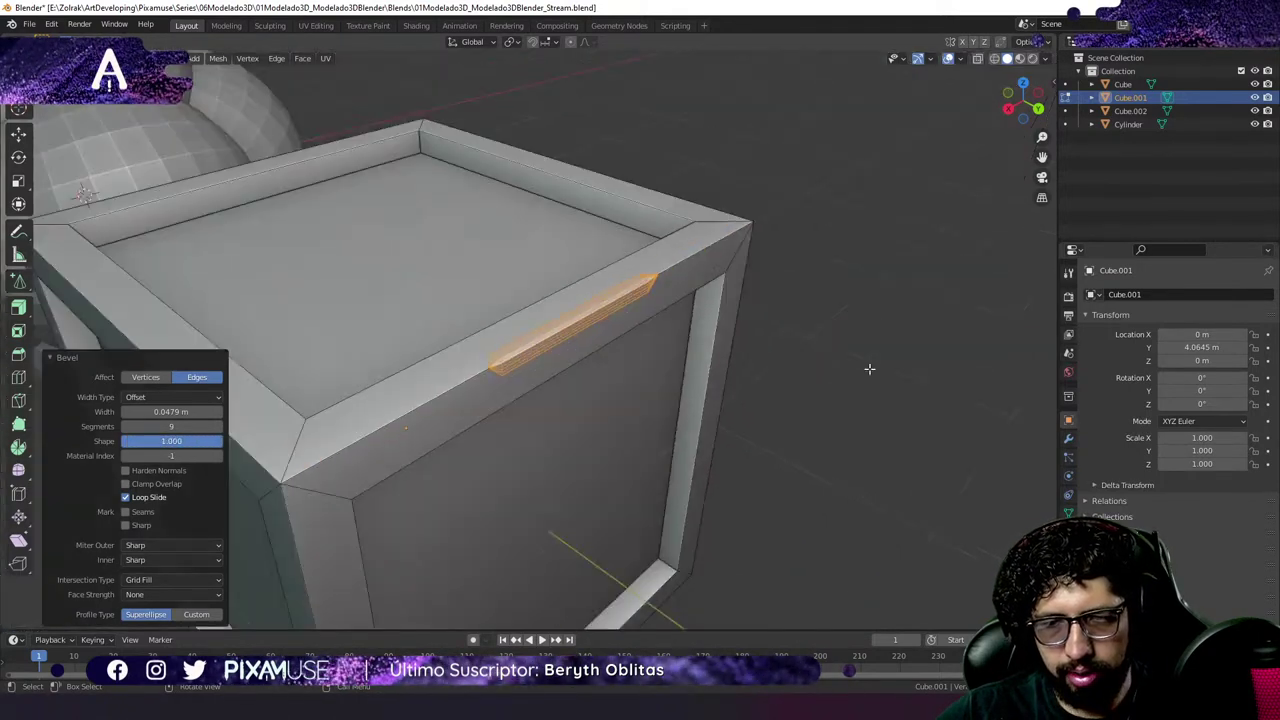
pyautogui.moveTo(869, 366); pyautogui.dragTo(776, 384, button='middle')
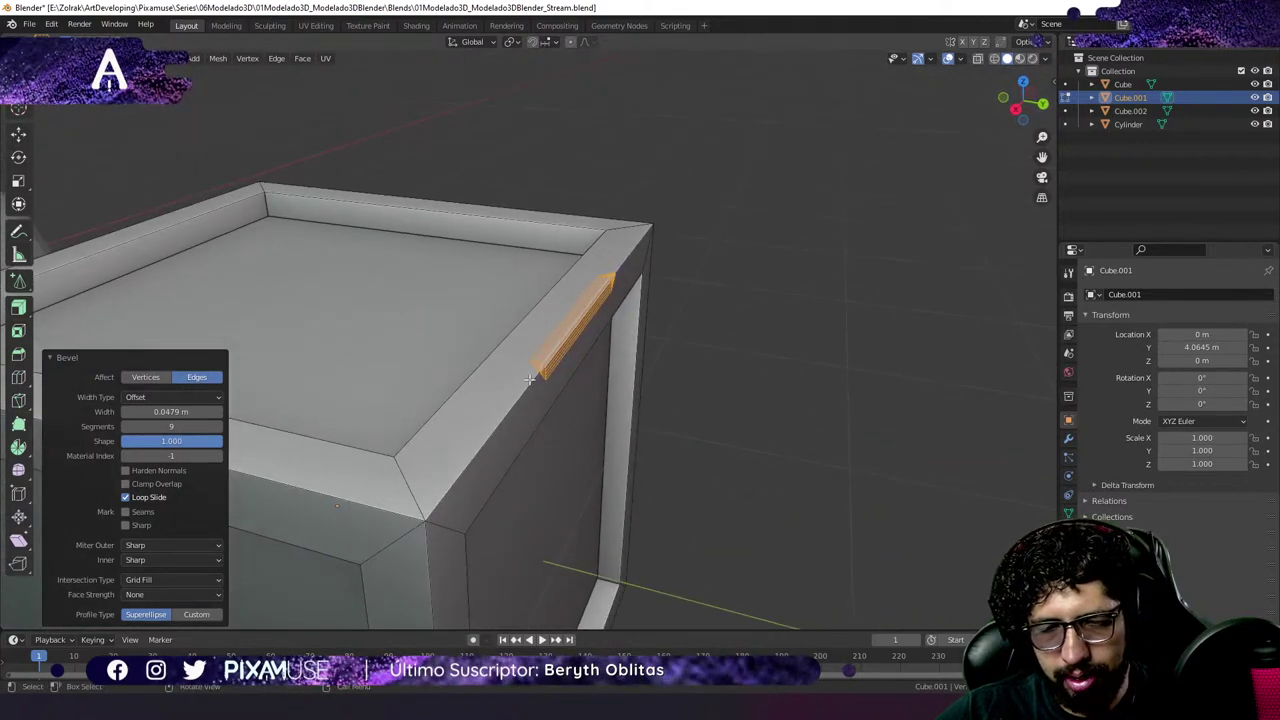
pyautogui.scroll(2, 540, 370)
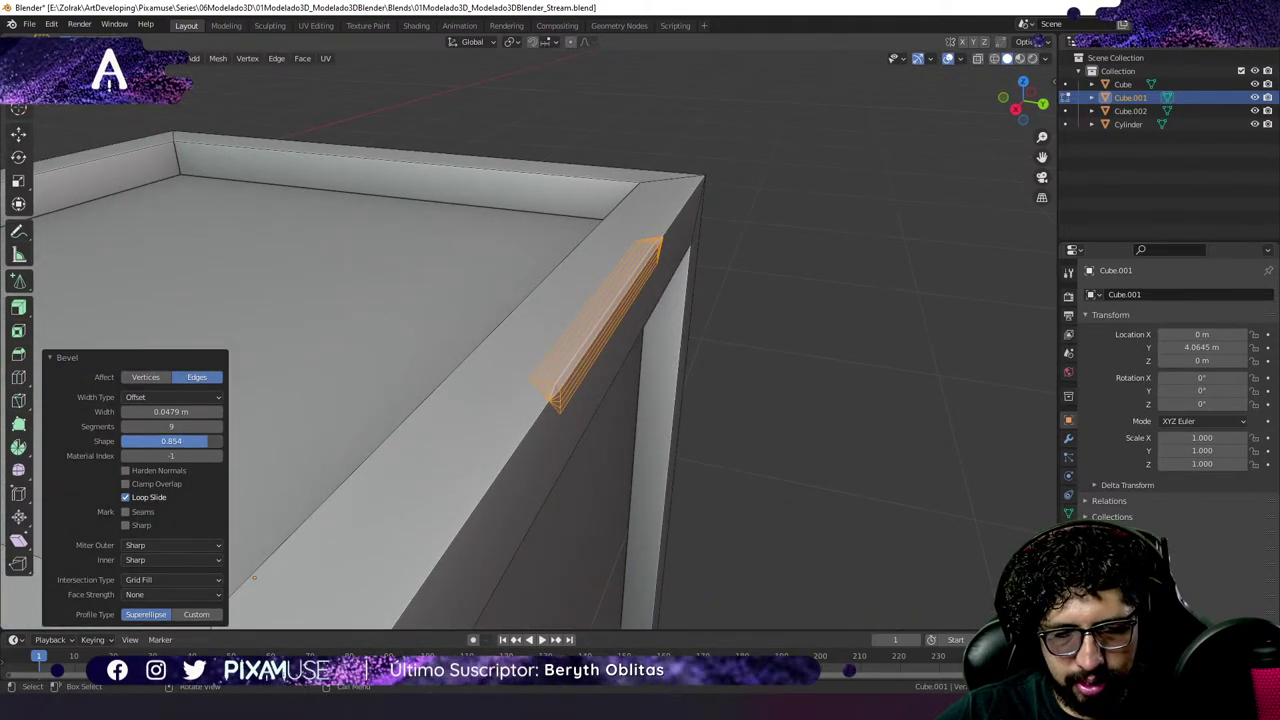
pyautogui.moveTo(214, 441); pyautogui.dragTo(134, 441)
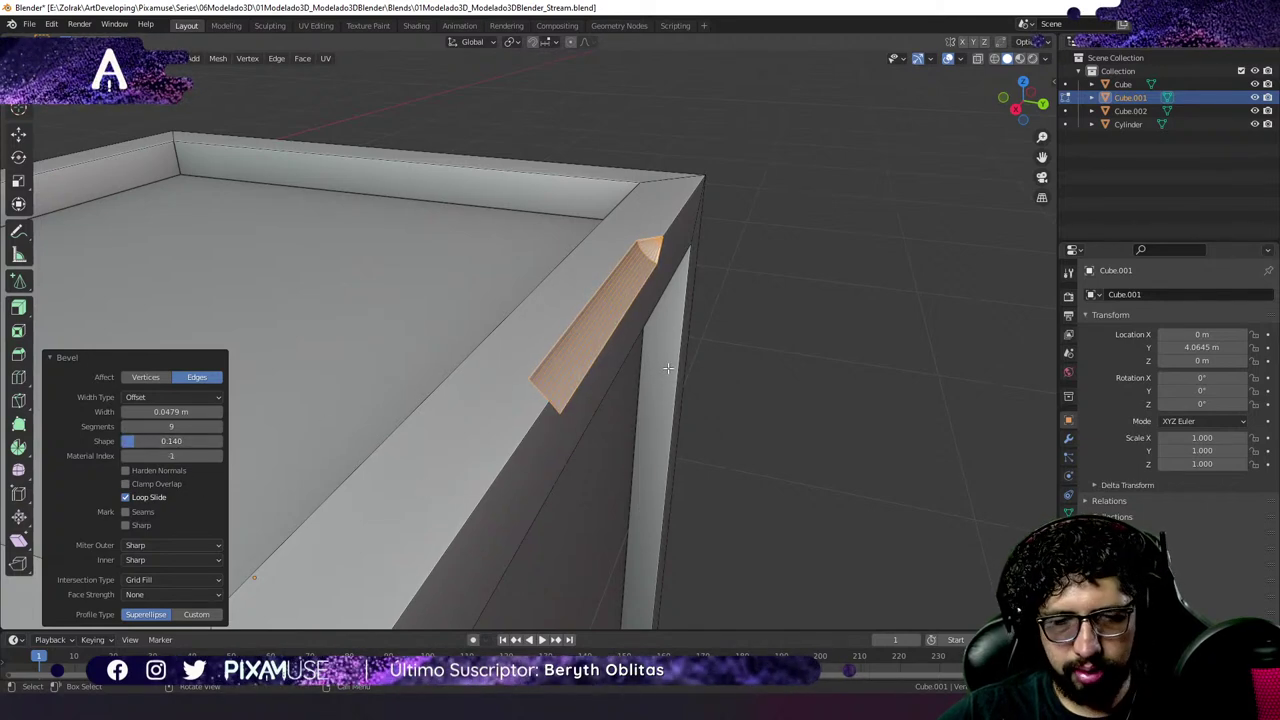
pyautogui.click(714, 397)
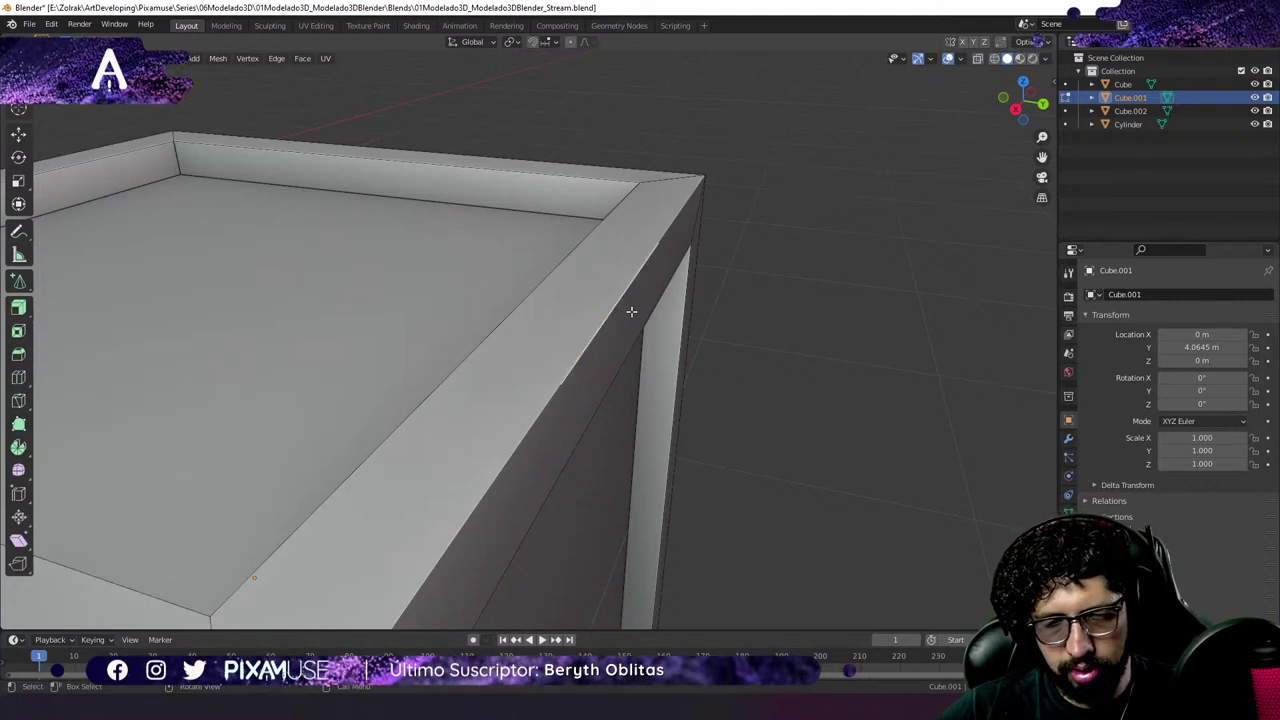
# Reselect the rim edge and apply a quick narrow bevel.
pyautogui.moveTo(631, 312); pyautogui.dragTo(622, 325, button='middle')
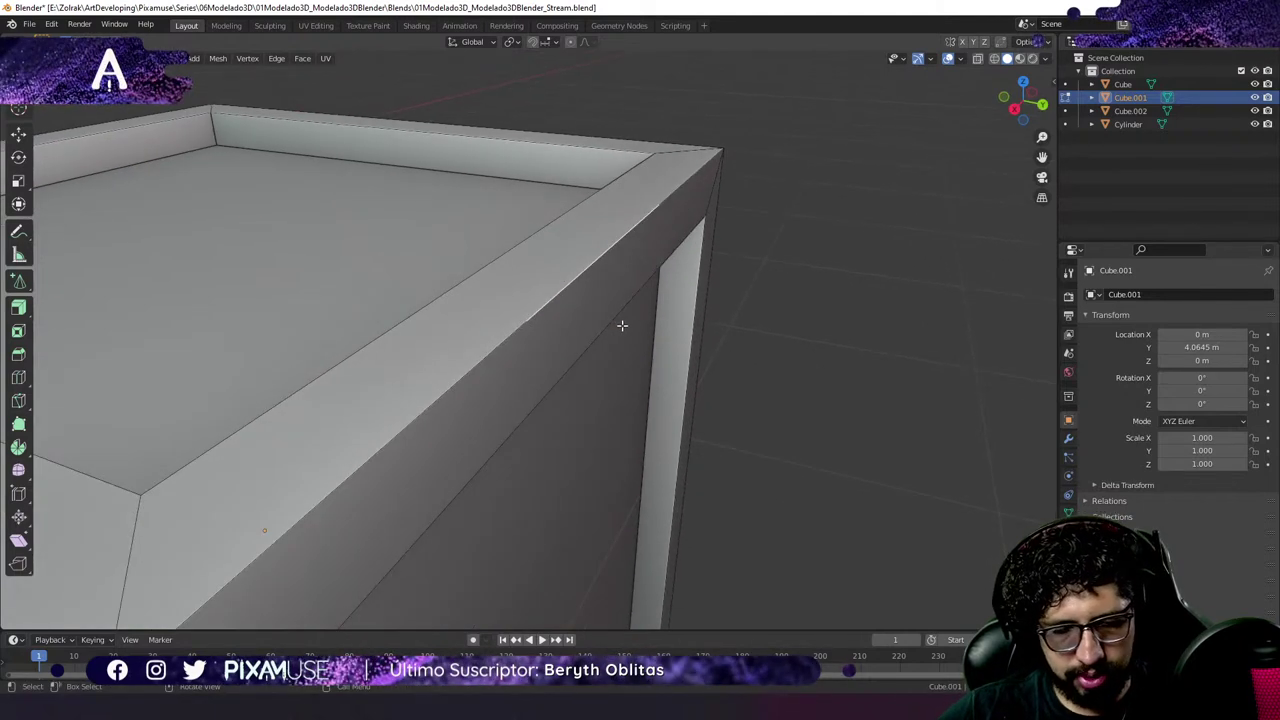
pyautogui.click(620, 326)
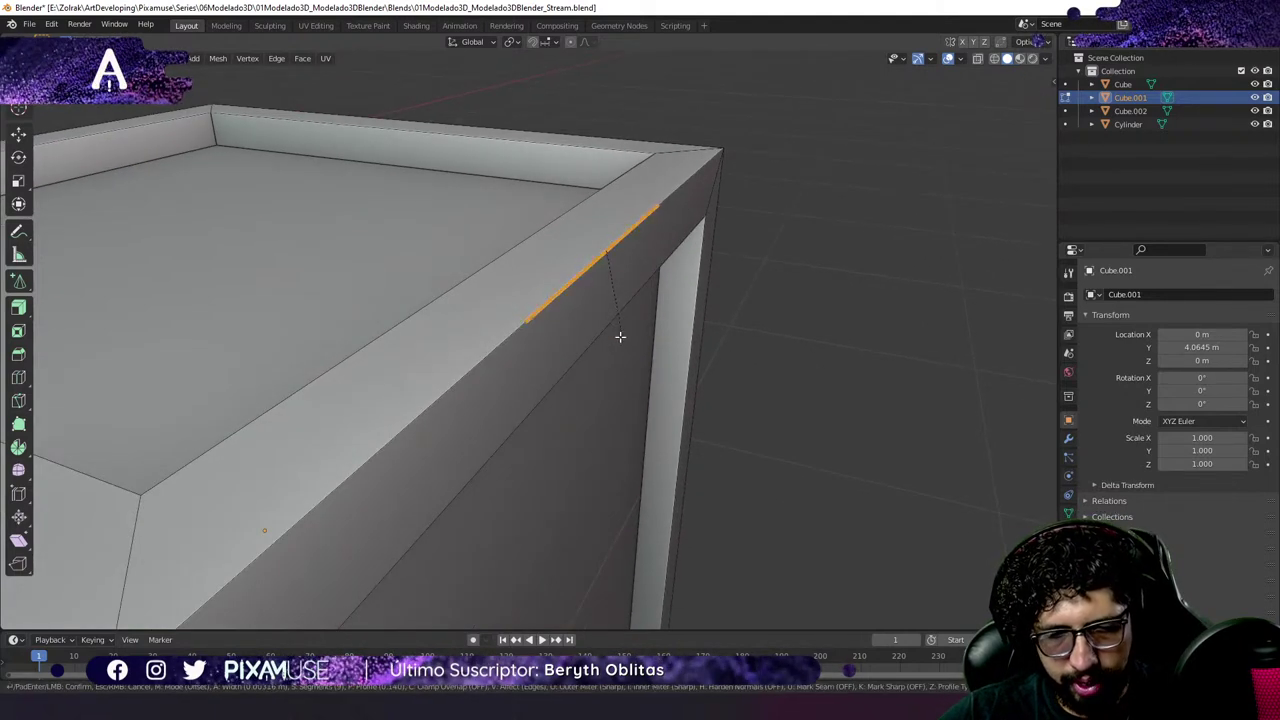
pyautogui.hotkey('ctrl', 'b')
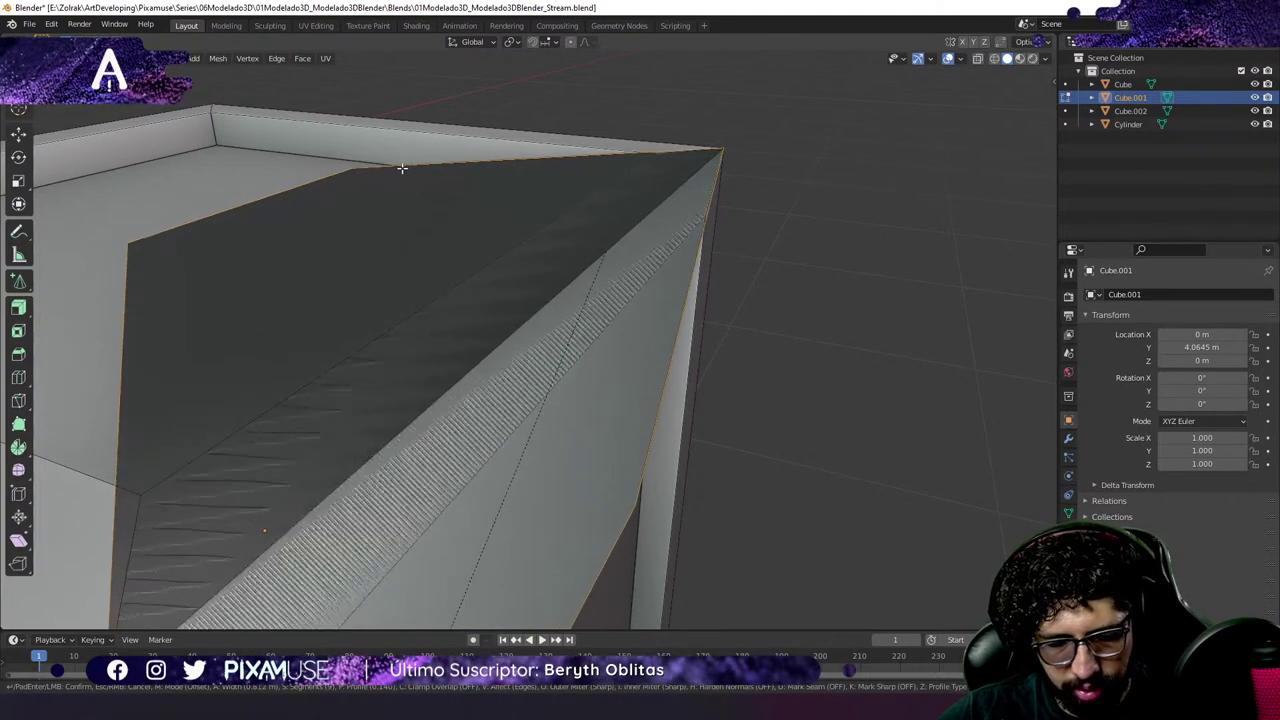
pyautogui.click(626, 580)
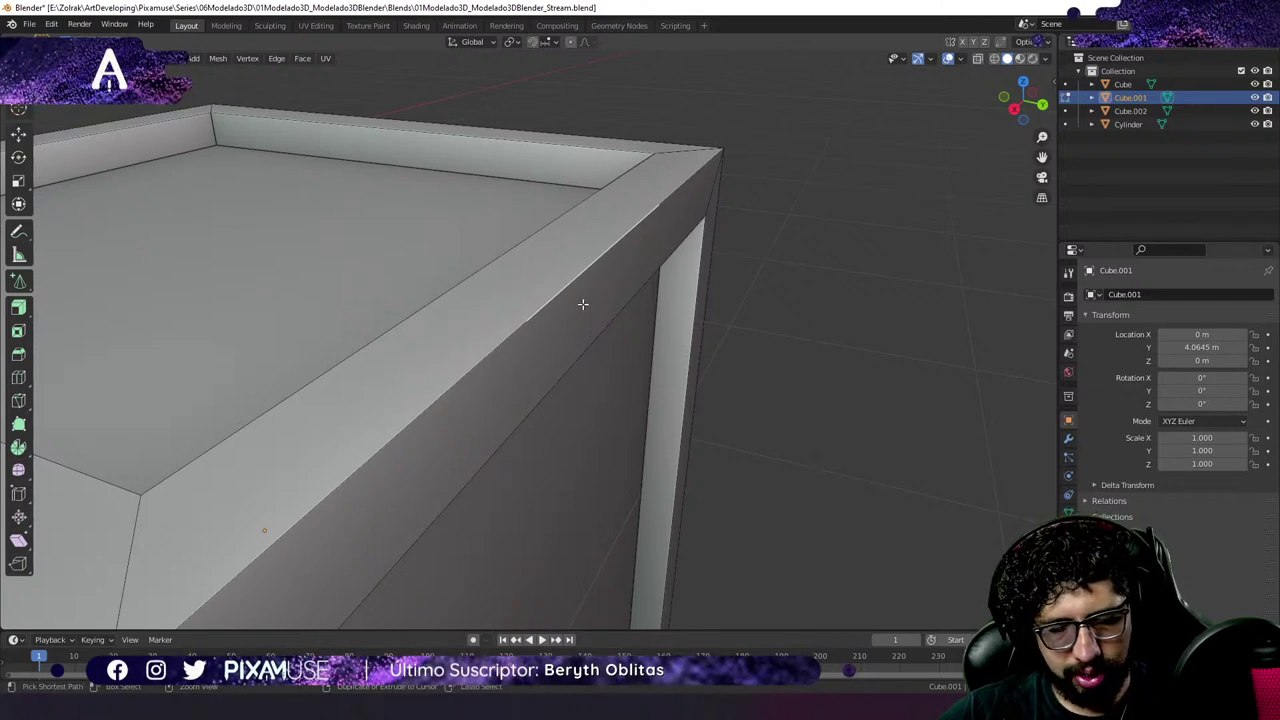
# Bevel the rim edge again at 0.063 m width, 1 segment, profile shape 0.224.
pyautogui.hotkey('ctrl', 'b')
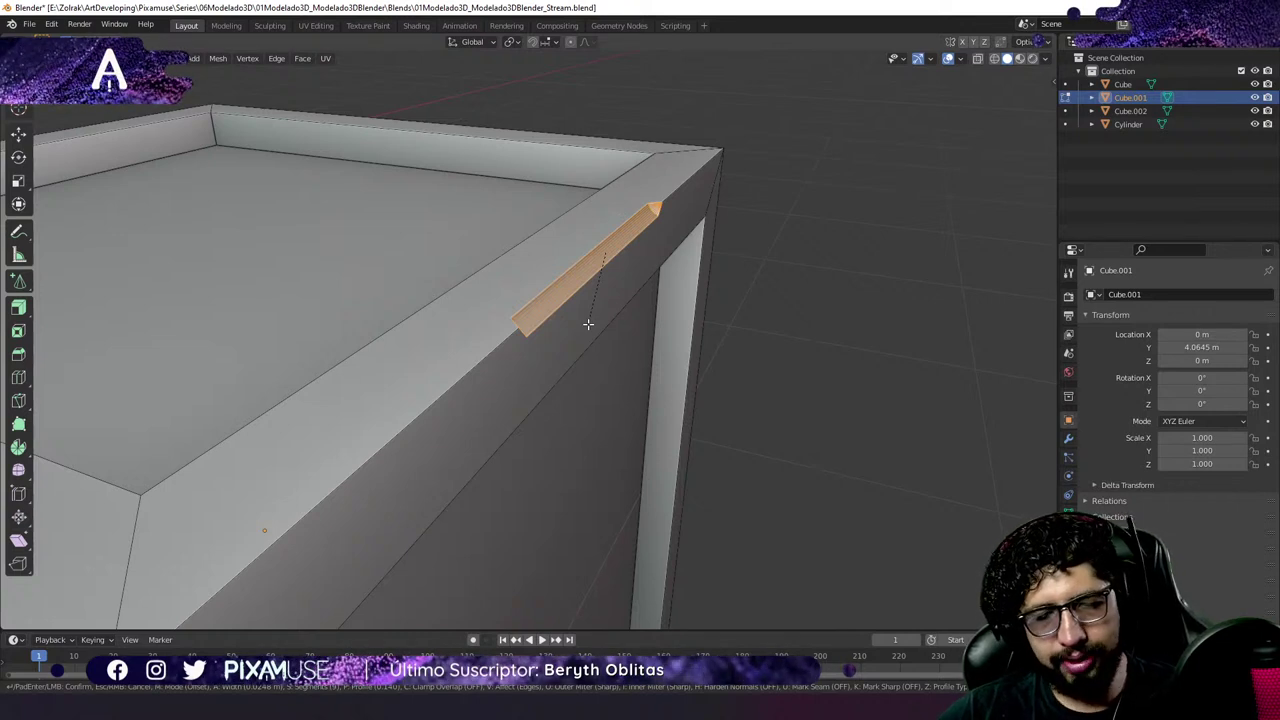
pyautogui.scroll(3, 588, 323)
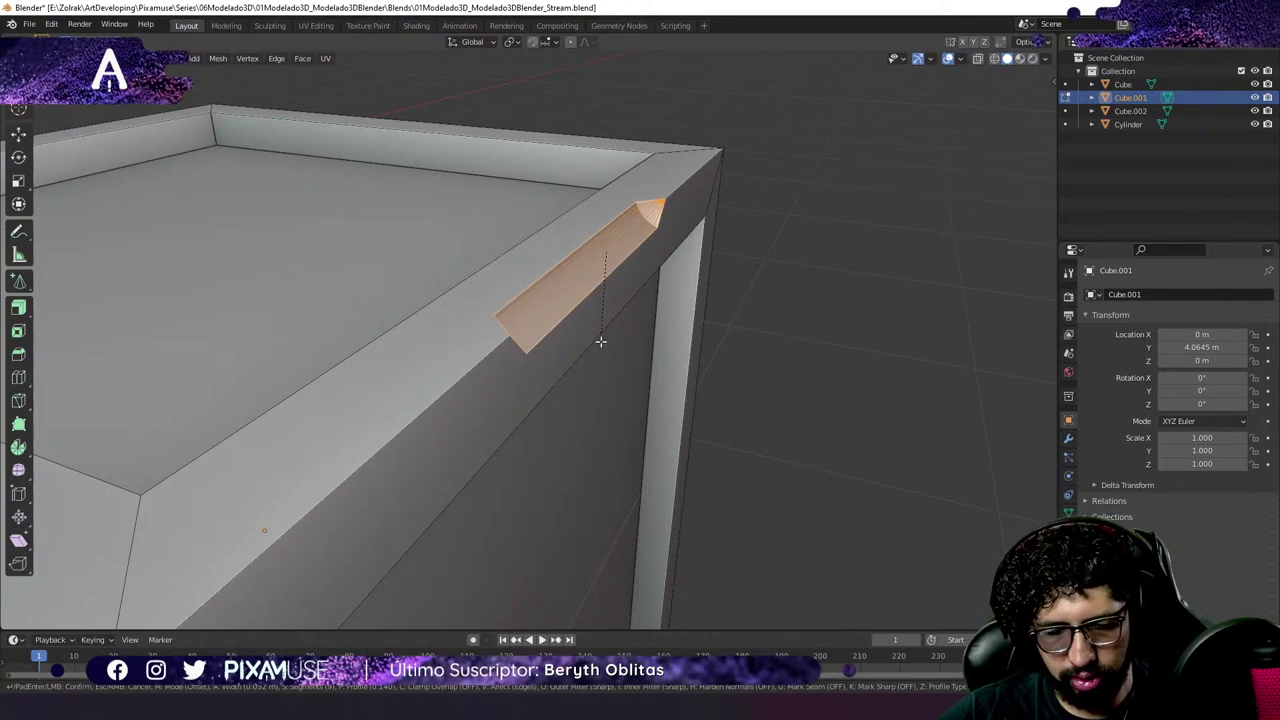
pyautogui.scroll(-3, 600, 341)
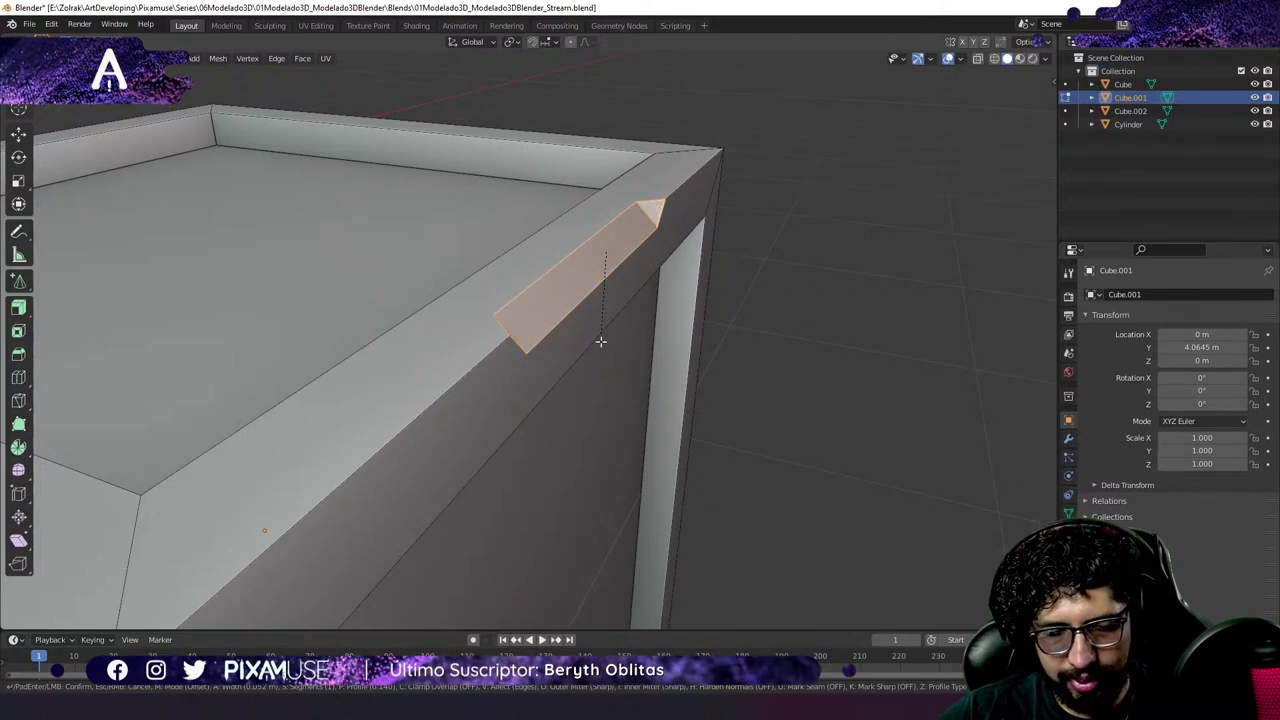
pyautogui.scroll(3, 600, 341)
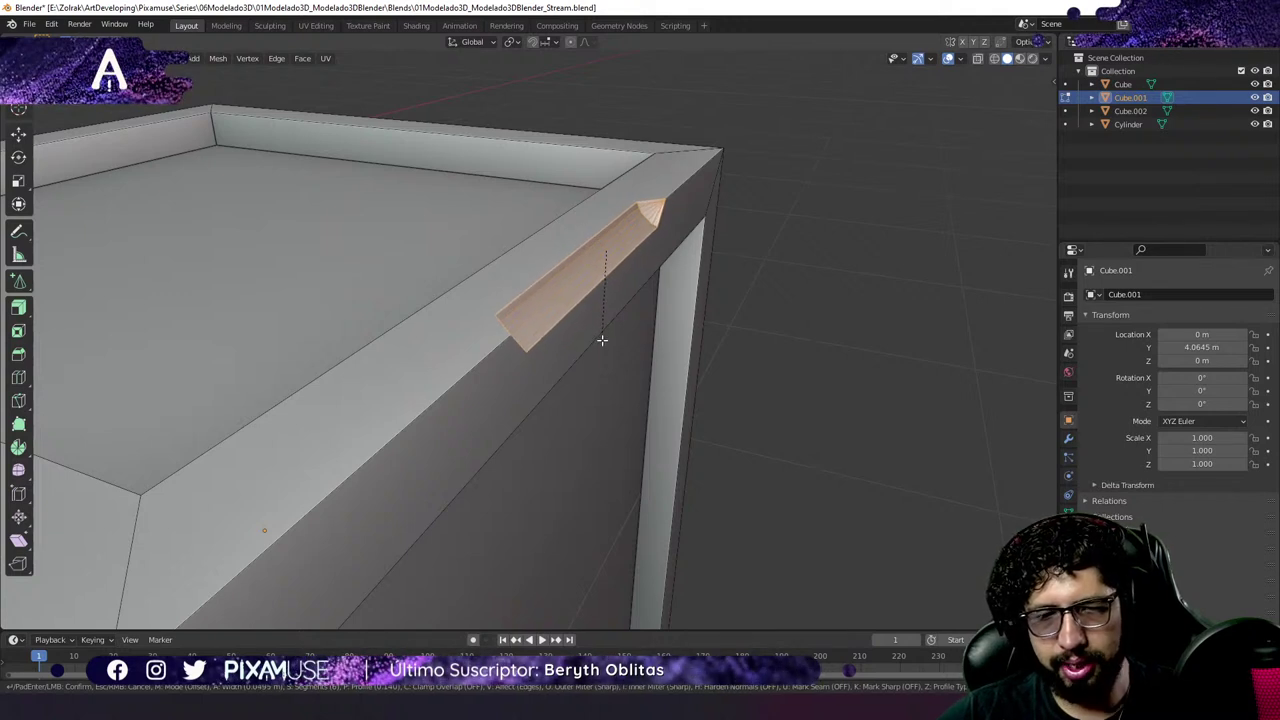
pyautogui.scroll(4, 606, 345)
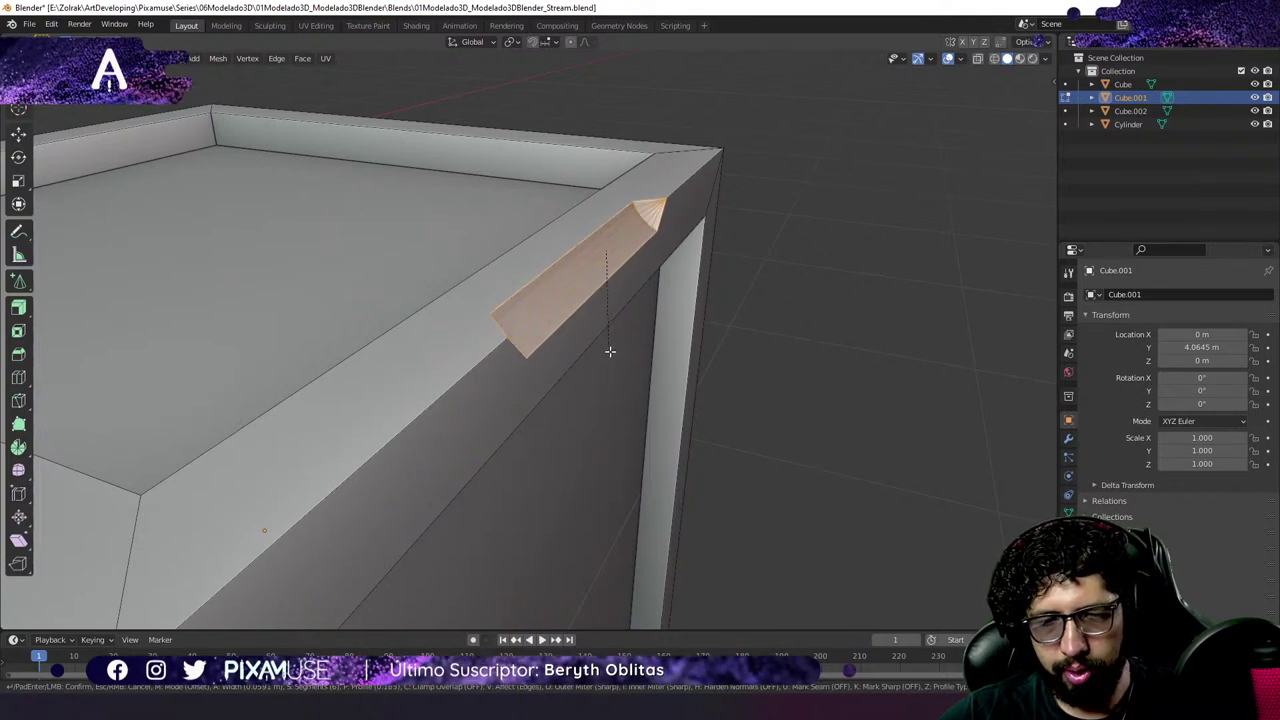
pyautogui.press('p')
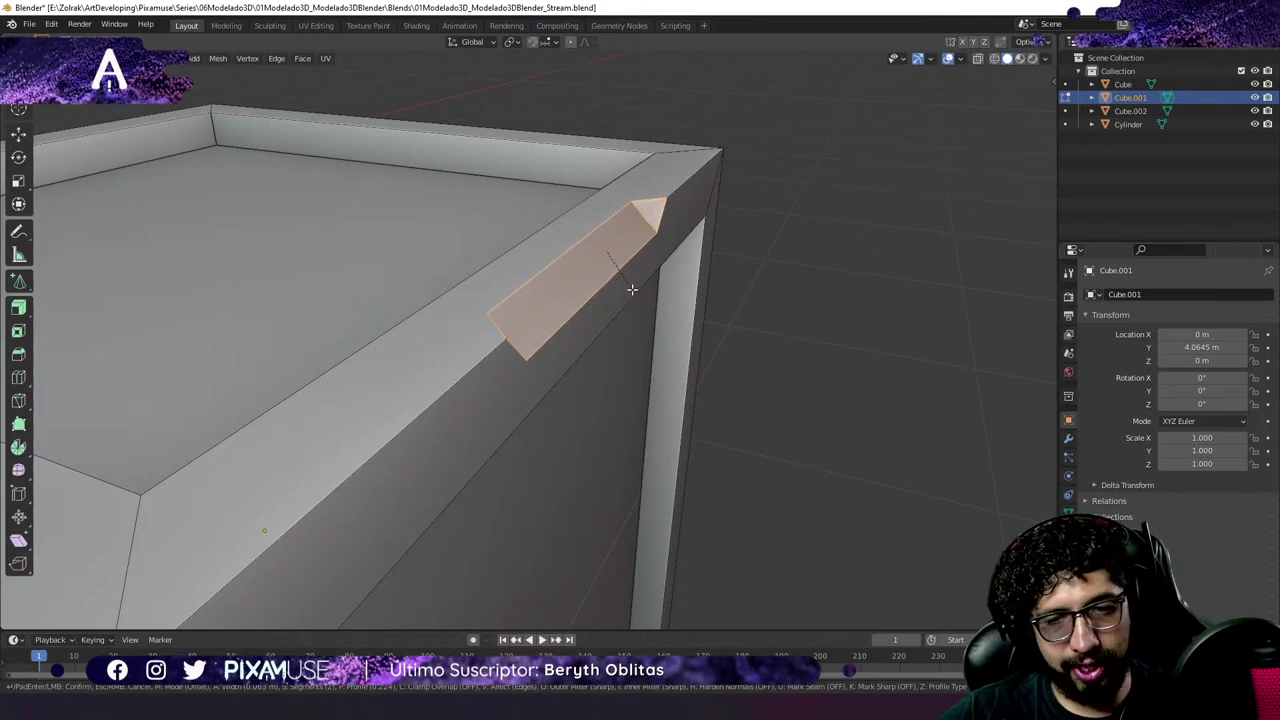
pyautogui.click(623, 280)
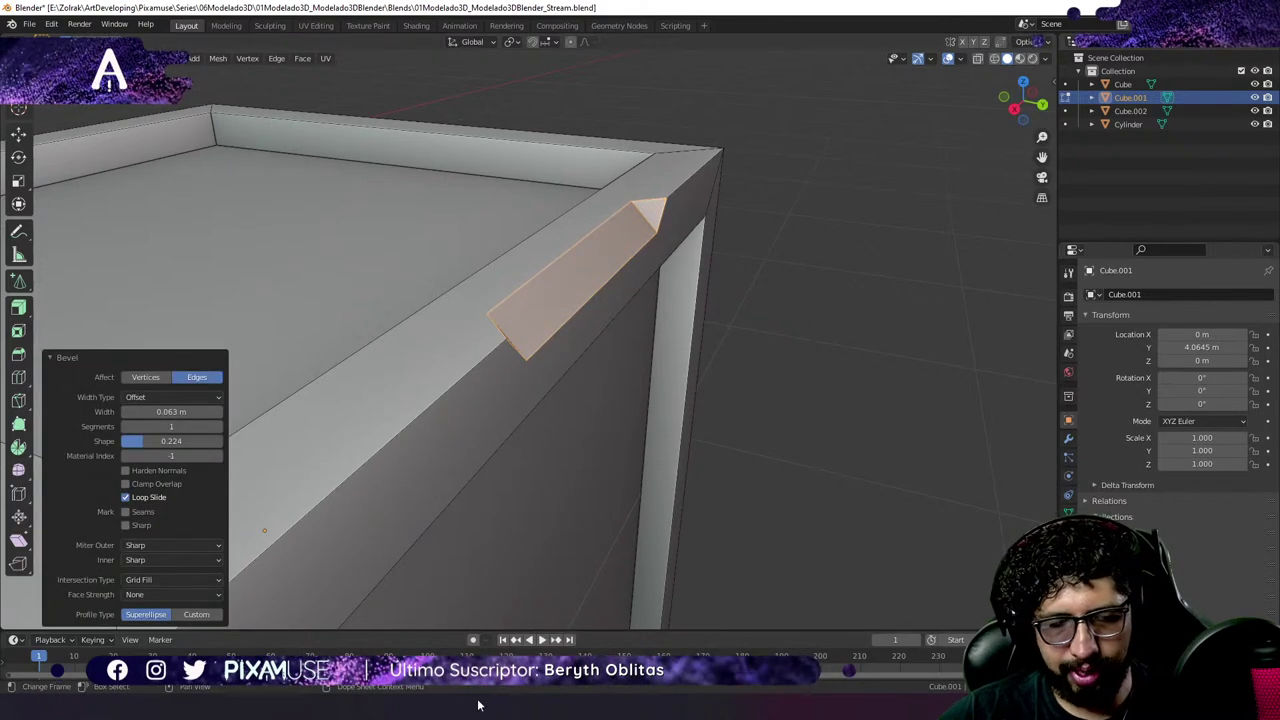
pyautogui.scroll(-5, 640, 305)
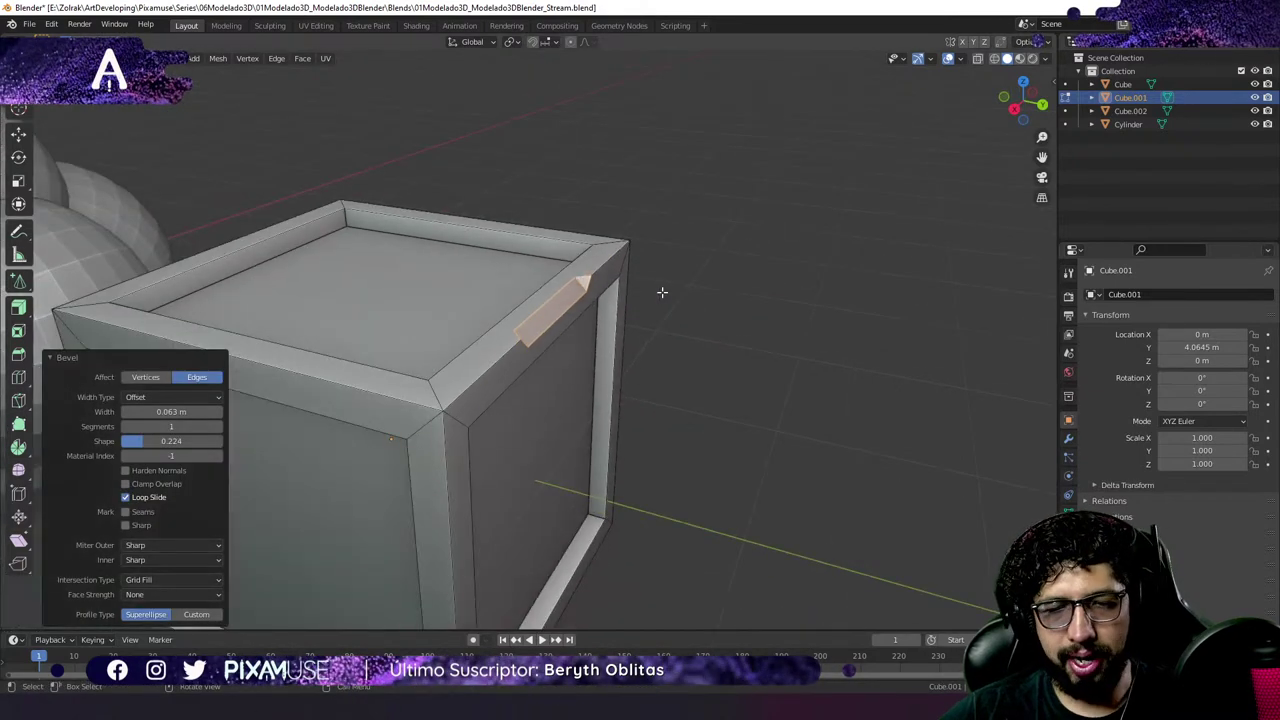
# Return to object mode and select the bent-slab chair object, Cube.
pyautogui.moveTo(663, 289); pyautogui.dragTo(604, 313, button='middle')
pyautogui.scroll(4, 590, 300)
pyautogui.scroll(-2, 590, 300)
pyautogui.scroll(-2, 671, 298)
pyautogui.press('Tab')
pyautogui.scroll(-4, 688, 321)
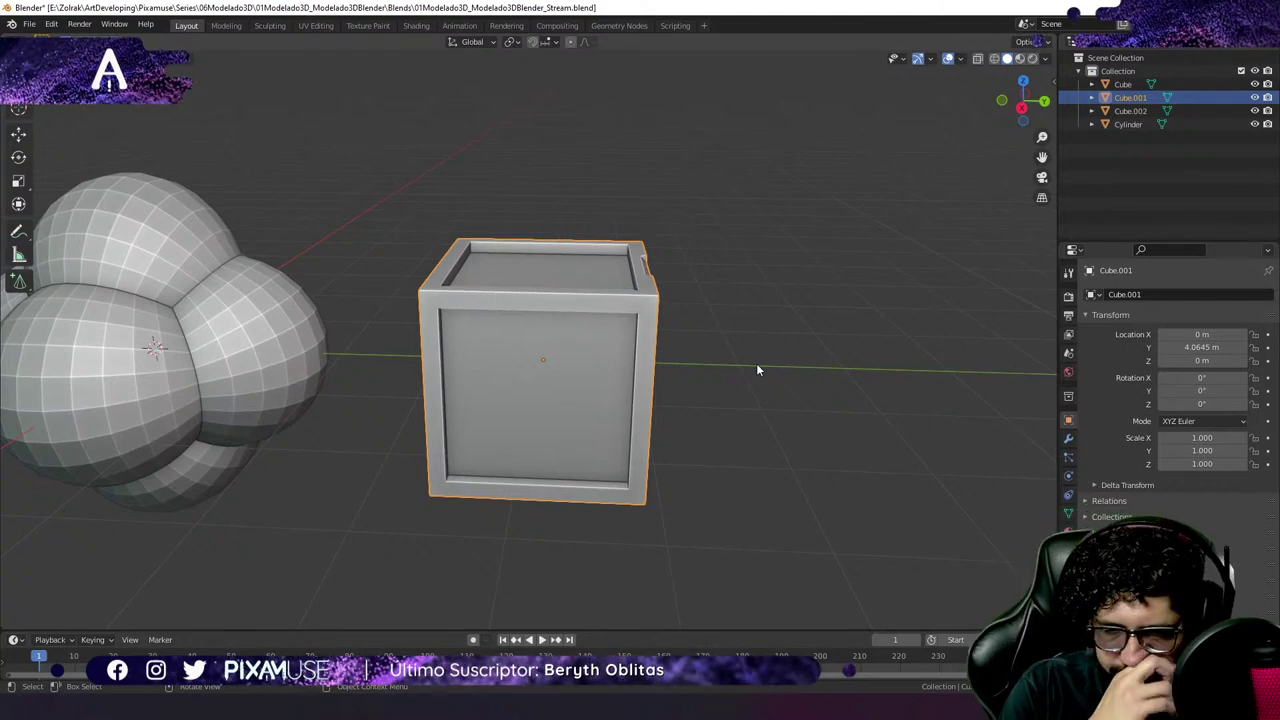
pyautogui.moveTo(586, 197); pyautogui.dragTo(629, 400, button='middle')
pyautogui.scroll(-5, 468, 383)
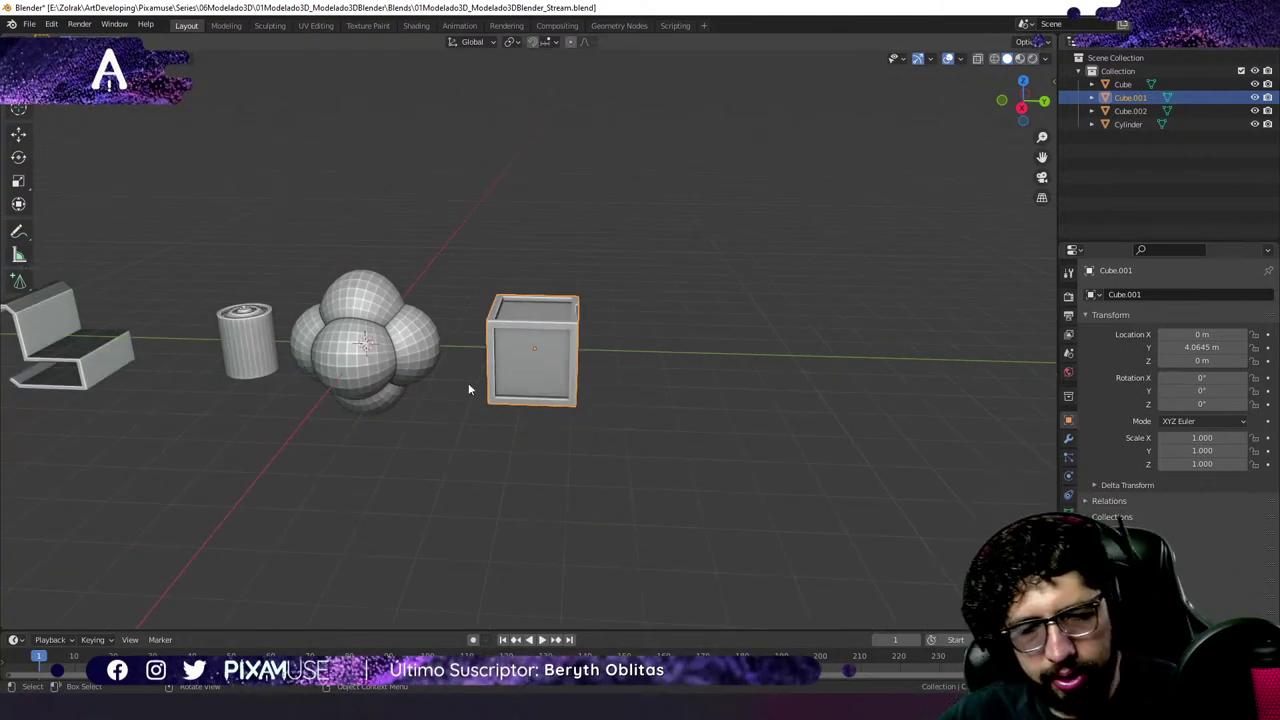
pyautogui.moveTo(468, 383); pyautogui.dragTo(428, 340, button='middle')
pyautogui.click(392, 338)
pyautogui.scroll(3, 389, 329)
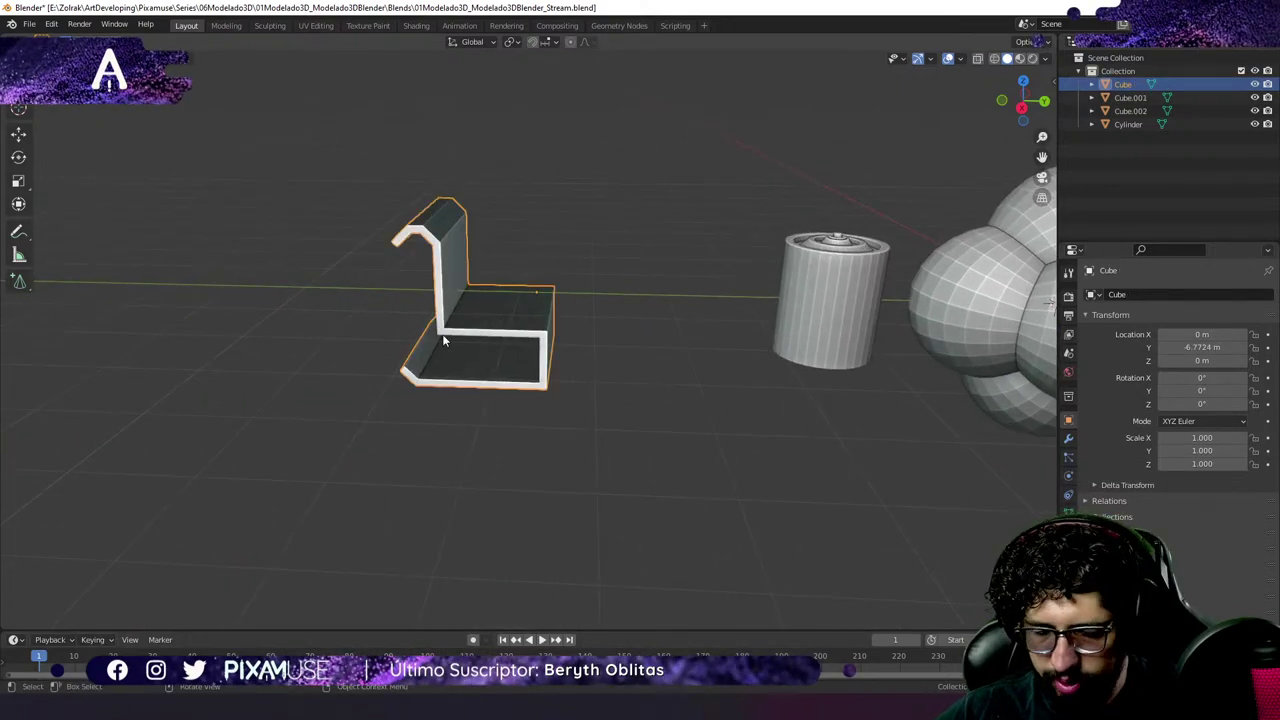
# Enter the chair's Edit Mode and select the top face of the seat.
pyautogui.press('KP_Decimal')
pyautogui.moveTo(731, 309); pyautogui.dragTo(766, 335, button='middle')
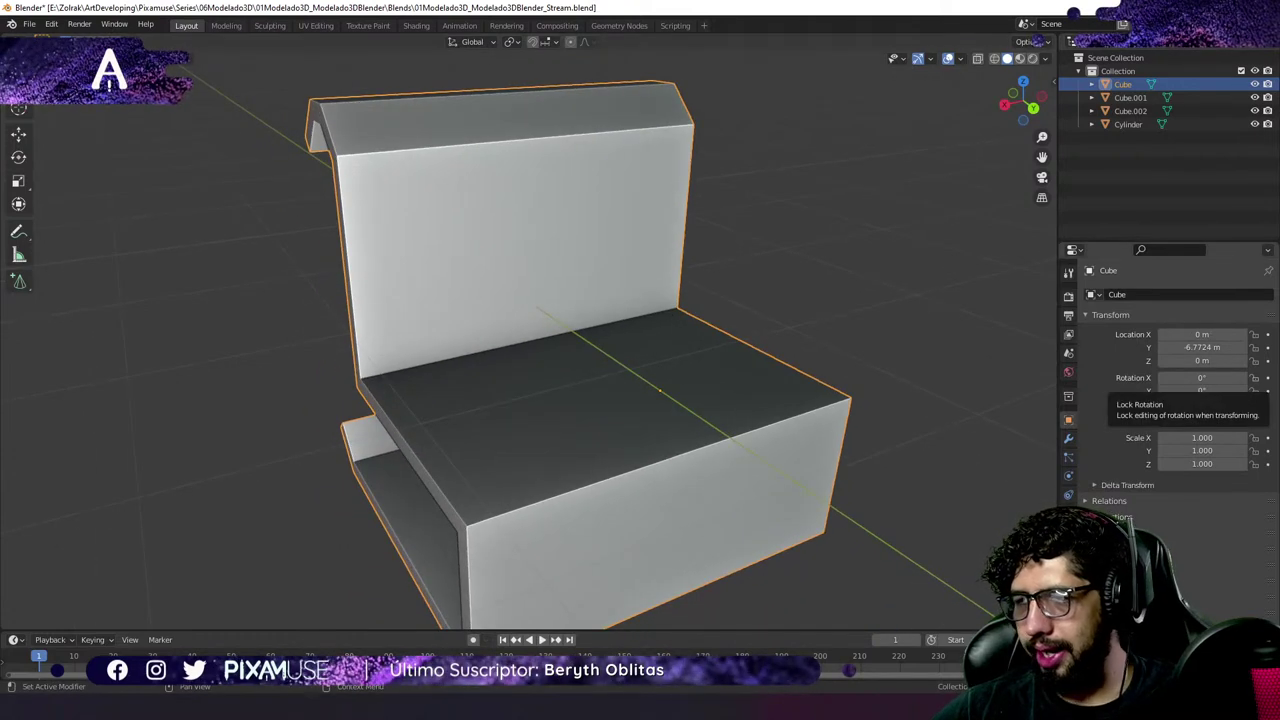
pyautogui.scroll(-4, 416, 426)
pyautogui.moveTo(416, 426); pyautogui.dragTo(596, 400, button='middle')
pyautogui.press('Tab')
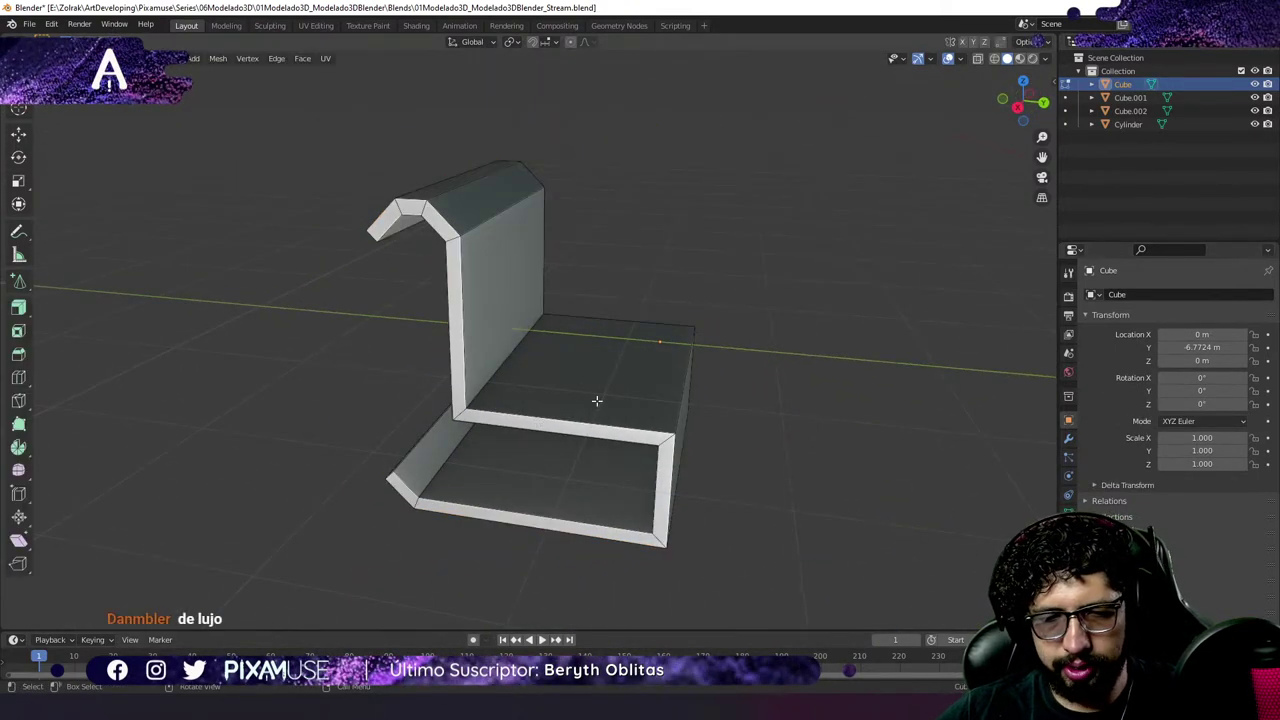
pyautogui.scroll(-4, 596, 400)
pyautogui.scroll(6, 606, 400)
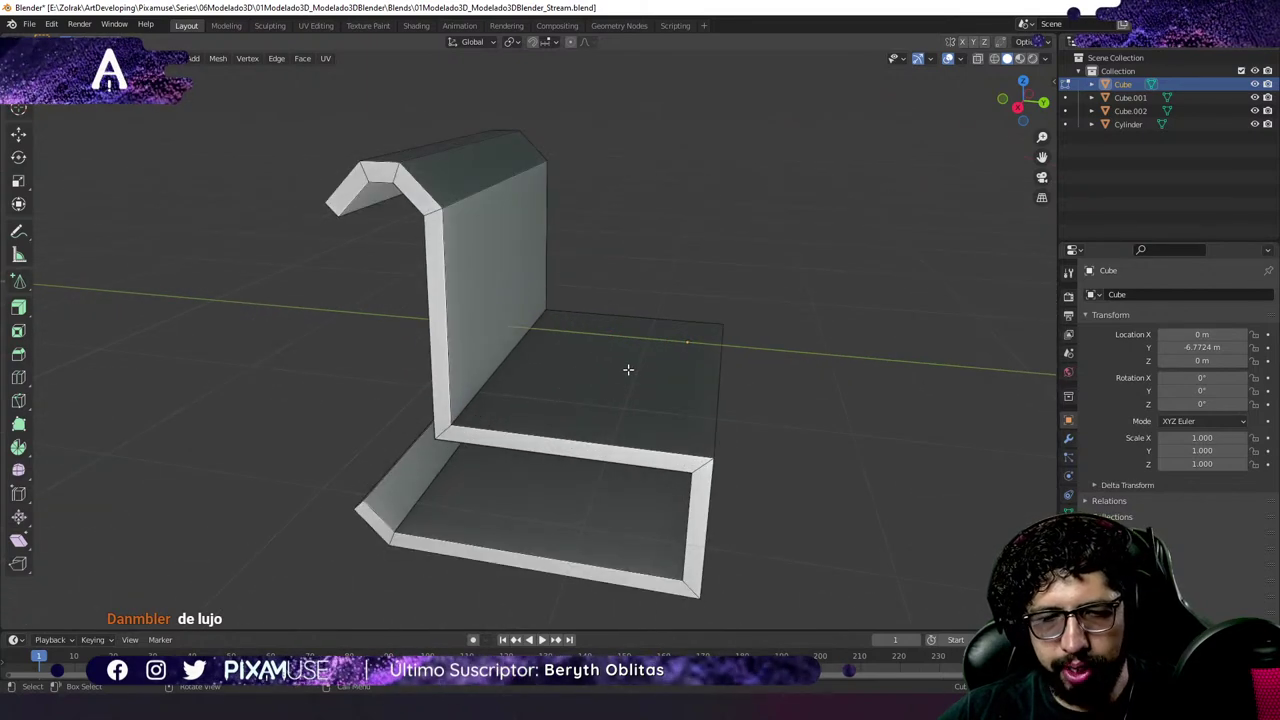
pyautogui.click(615, 370)
pyautogui.click(687, 342)
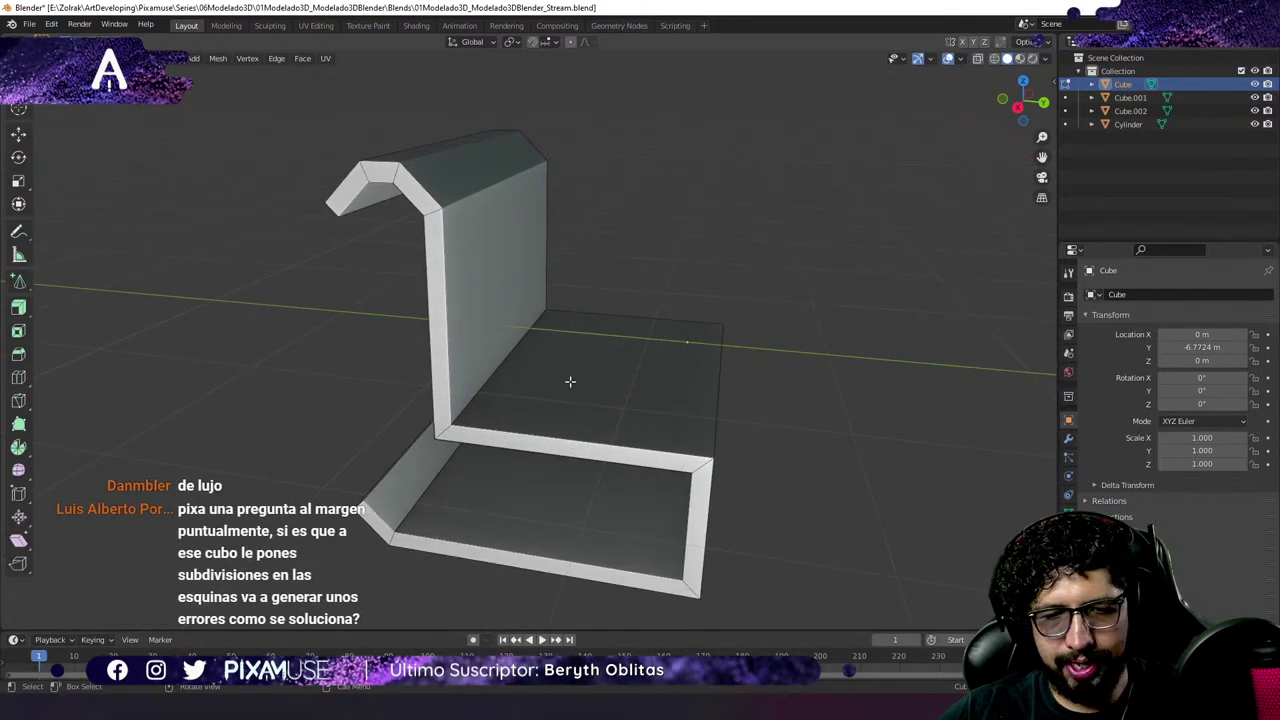
pyautogui.click(590, 410)
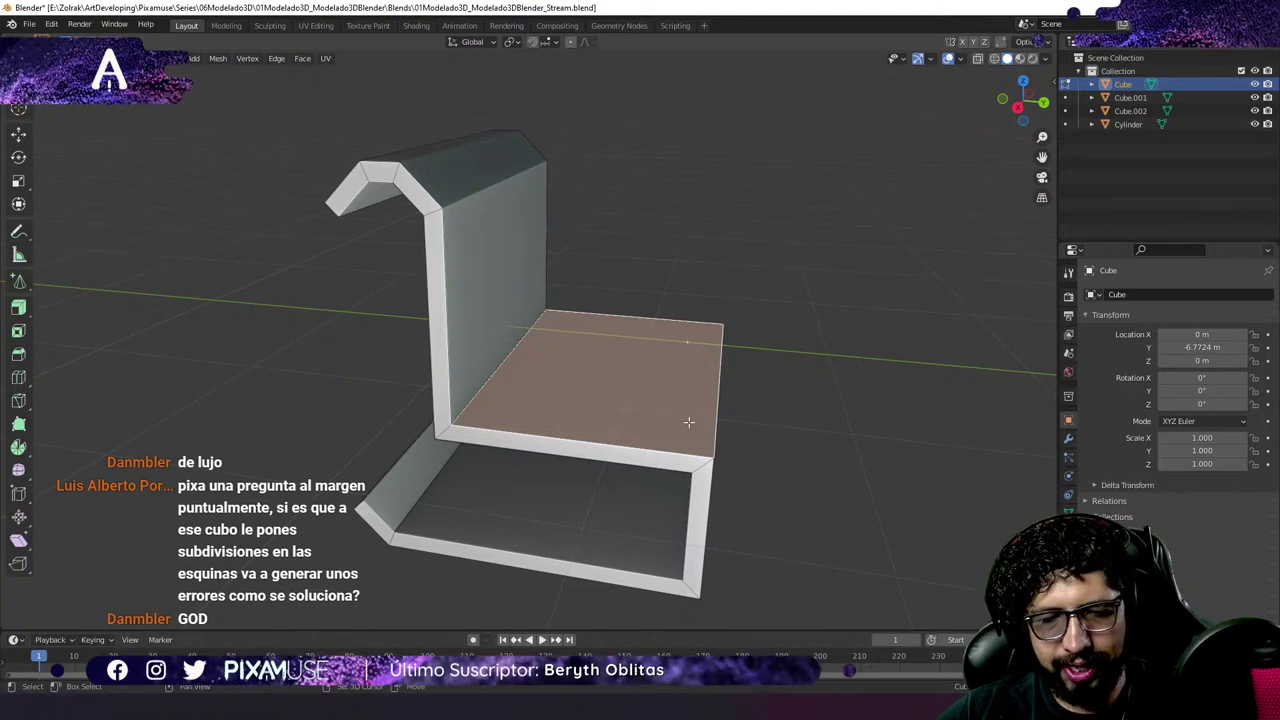
# Snap the 3D cursor to the seat face centre and bring up the Add Mesh menu.
pyautogui.hotkey('shift', 's')
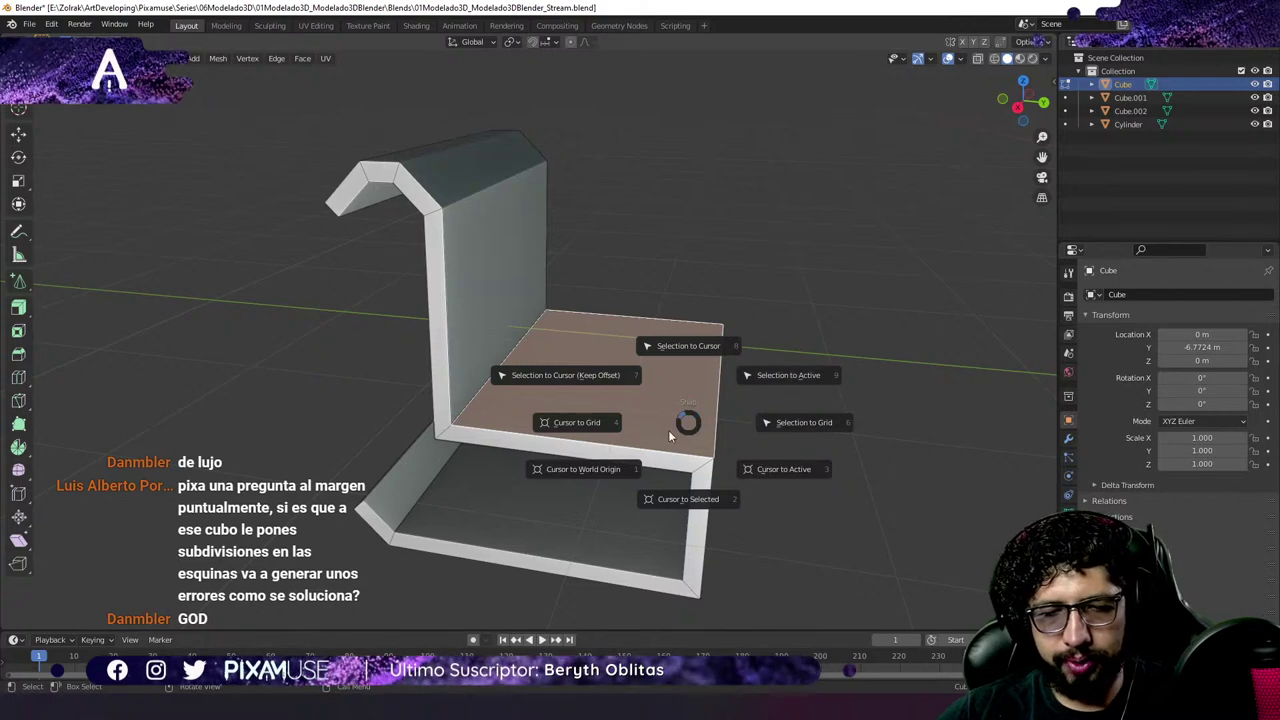
pyautogui.click(690, 499)
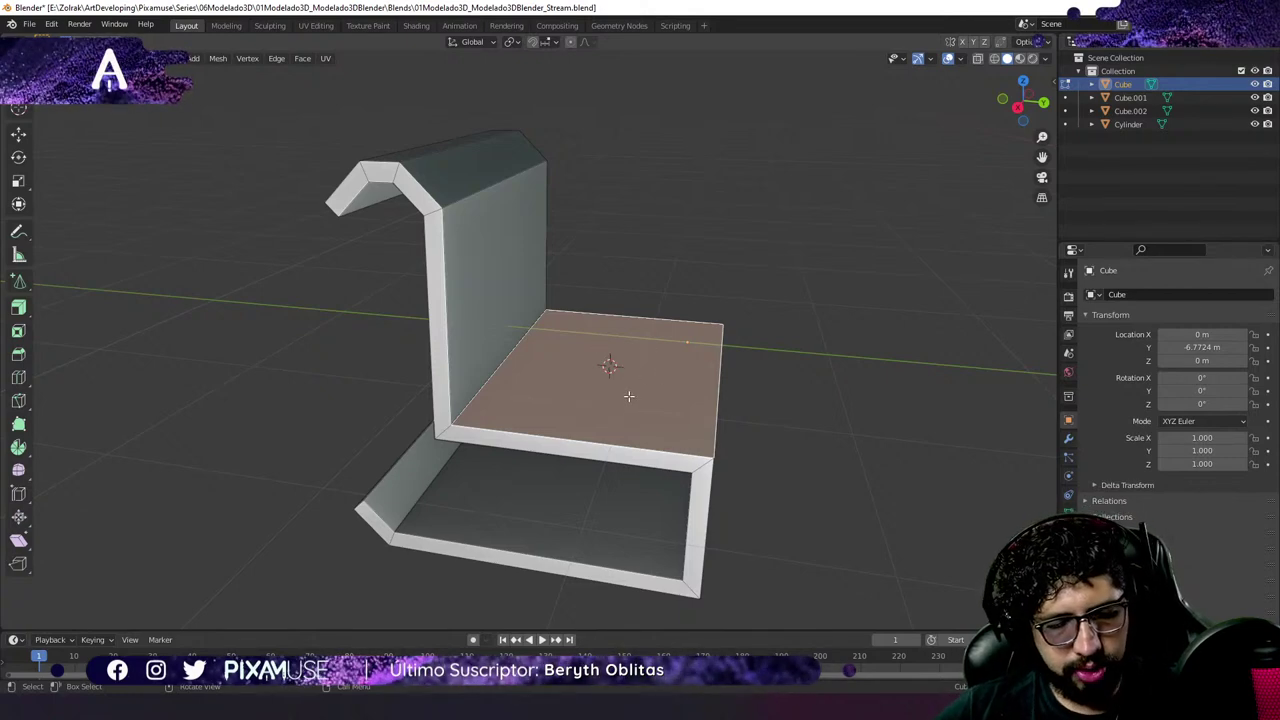
pyautogui.hotkey('shift', 'a')
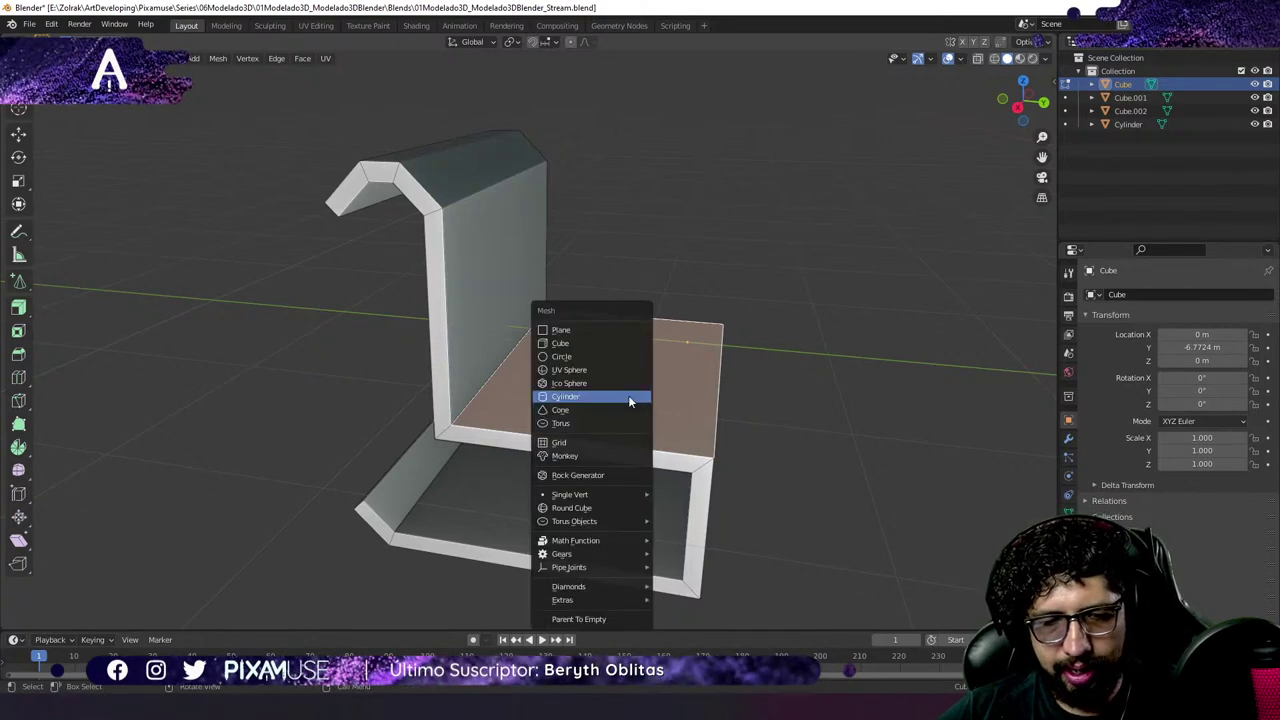
# Add a cube at the seat, switch to front orthographic view, and scale it to 0.629.
pyautogui.click(598, 342)
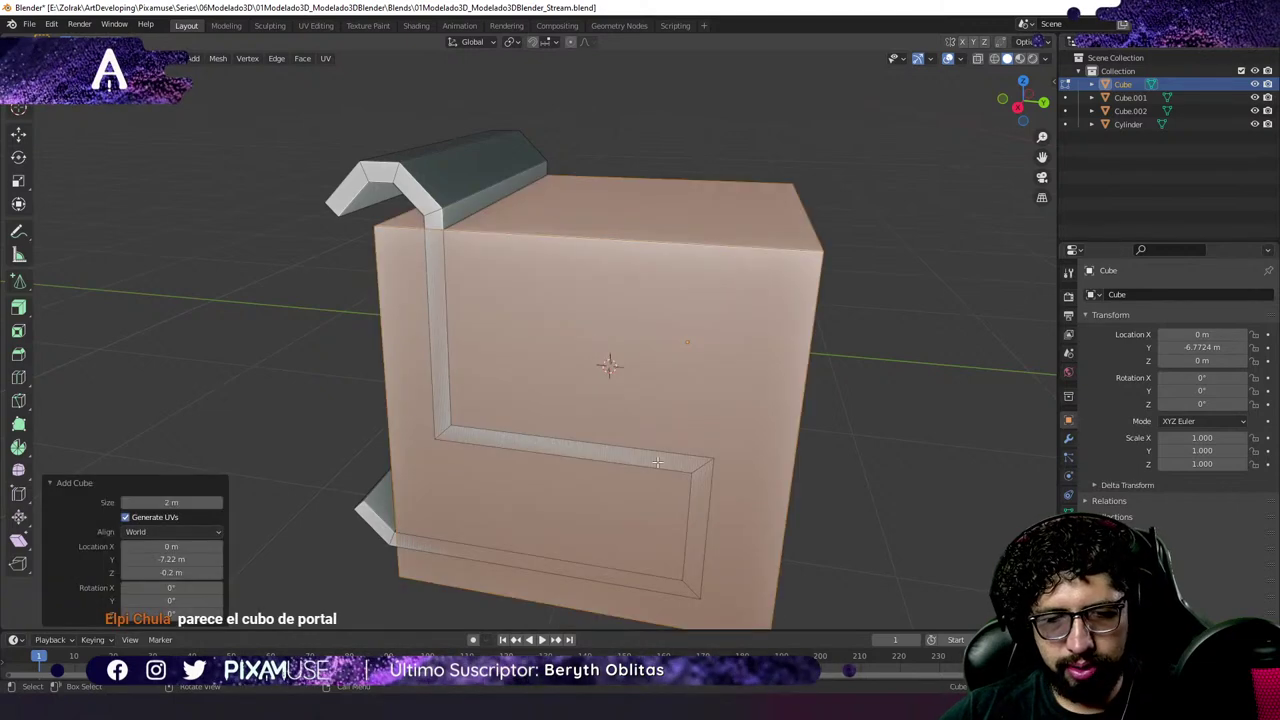
pyautogui.press('KP_1')
pyautogui.press('KP_5')
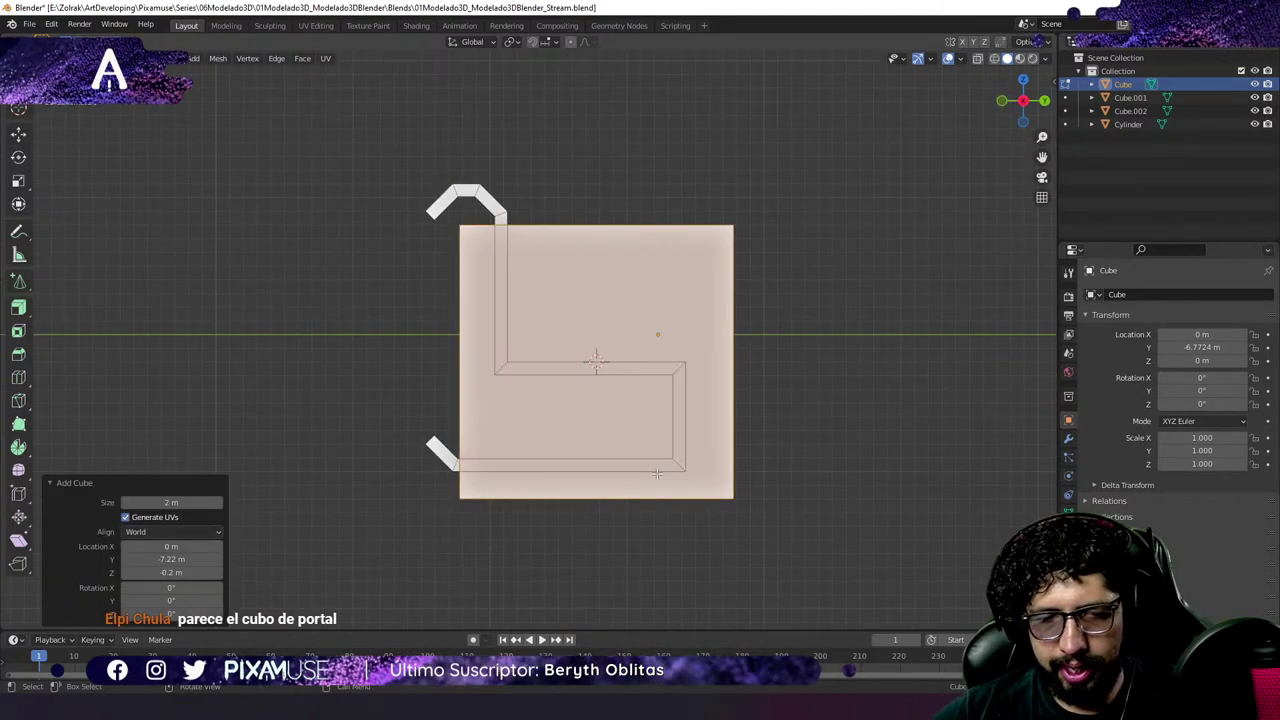
pyautogui.press('s')
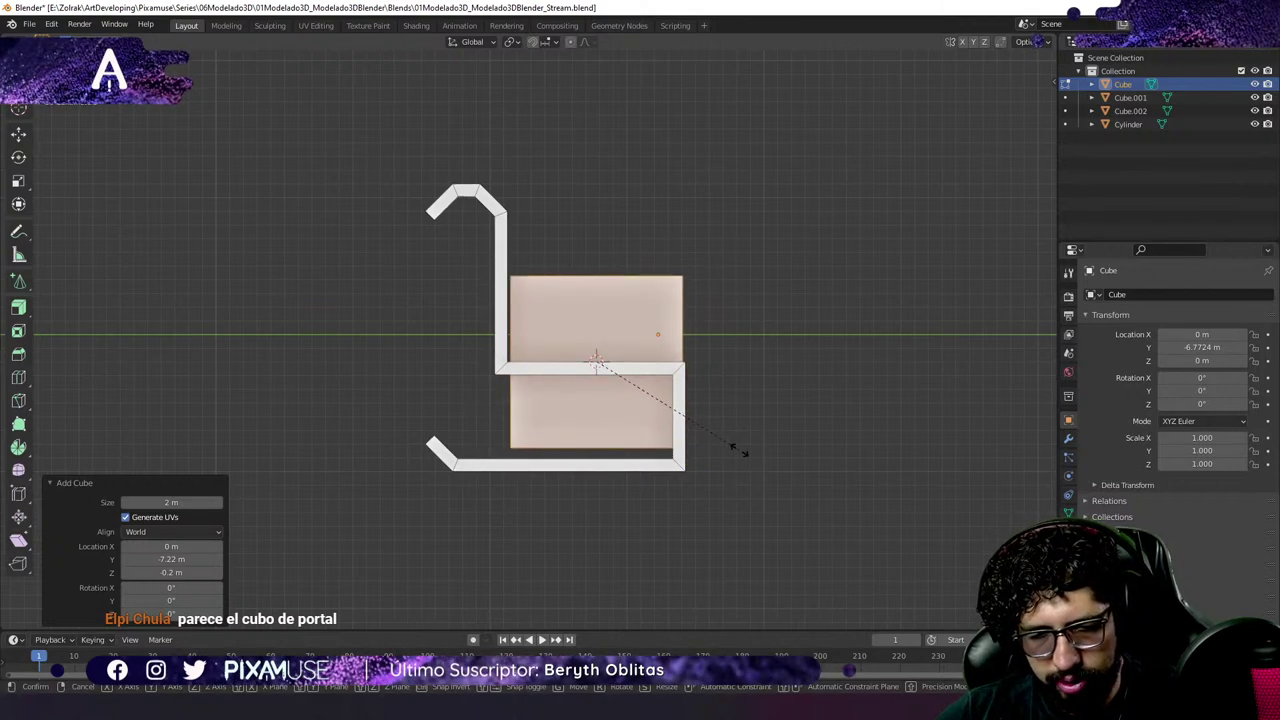
pyautogui.click(739, 450)
# Flatten the cube along Z, raise it onto the seat, and widen it to 1.530 on X.
pyautogui.press('s')
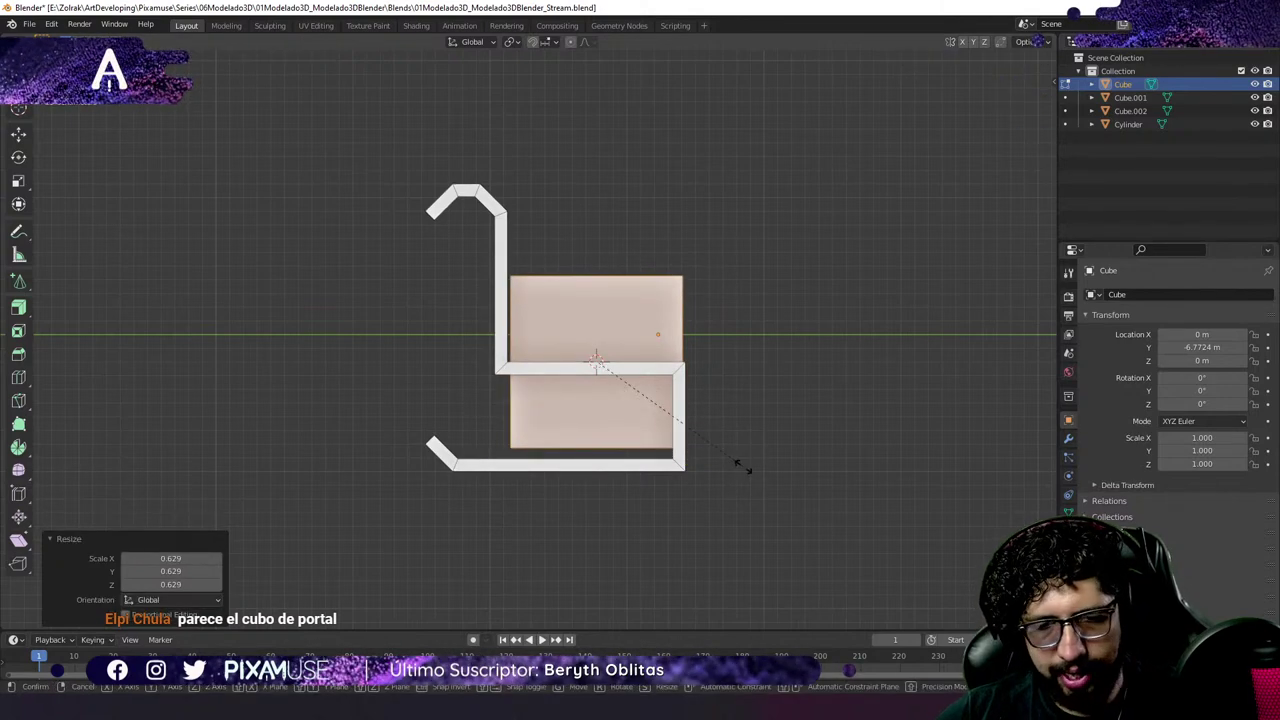
pyautogui.press('z')
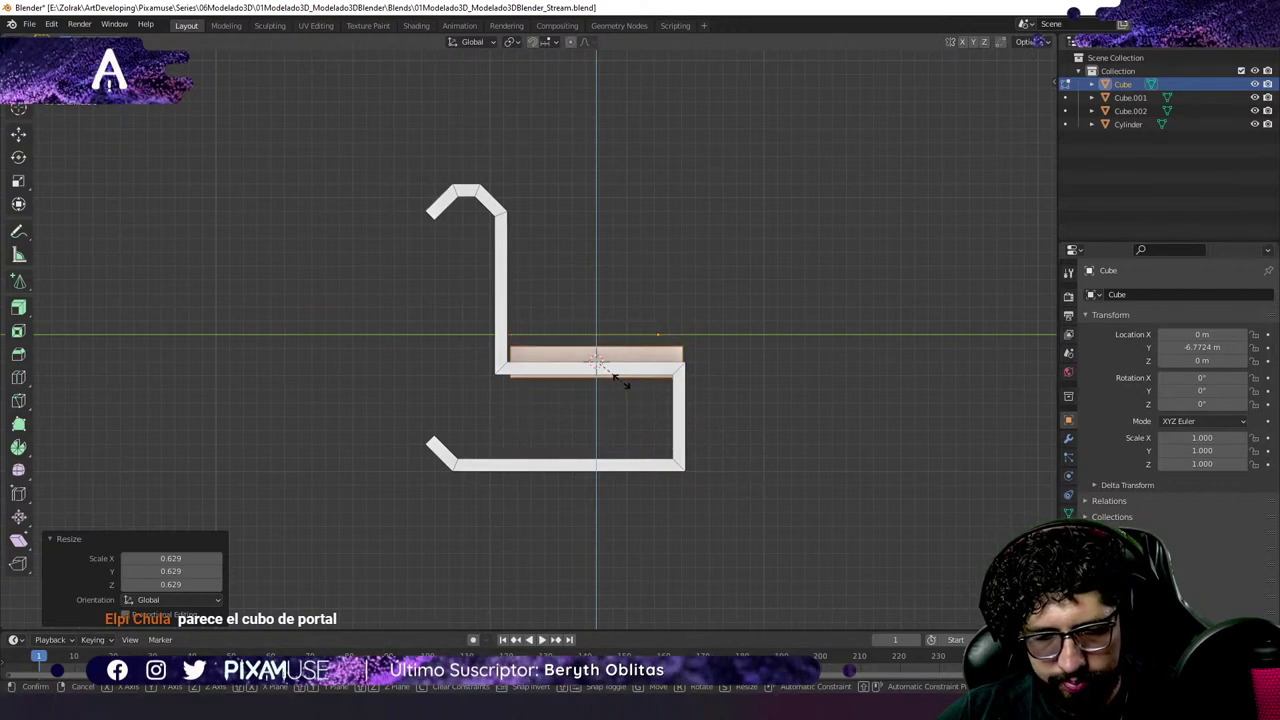
pyautogui.click(607, 372)
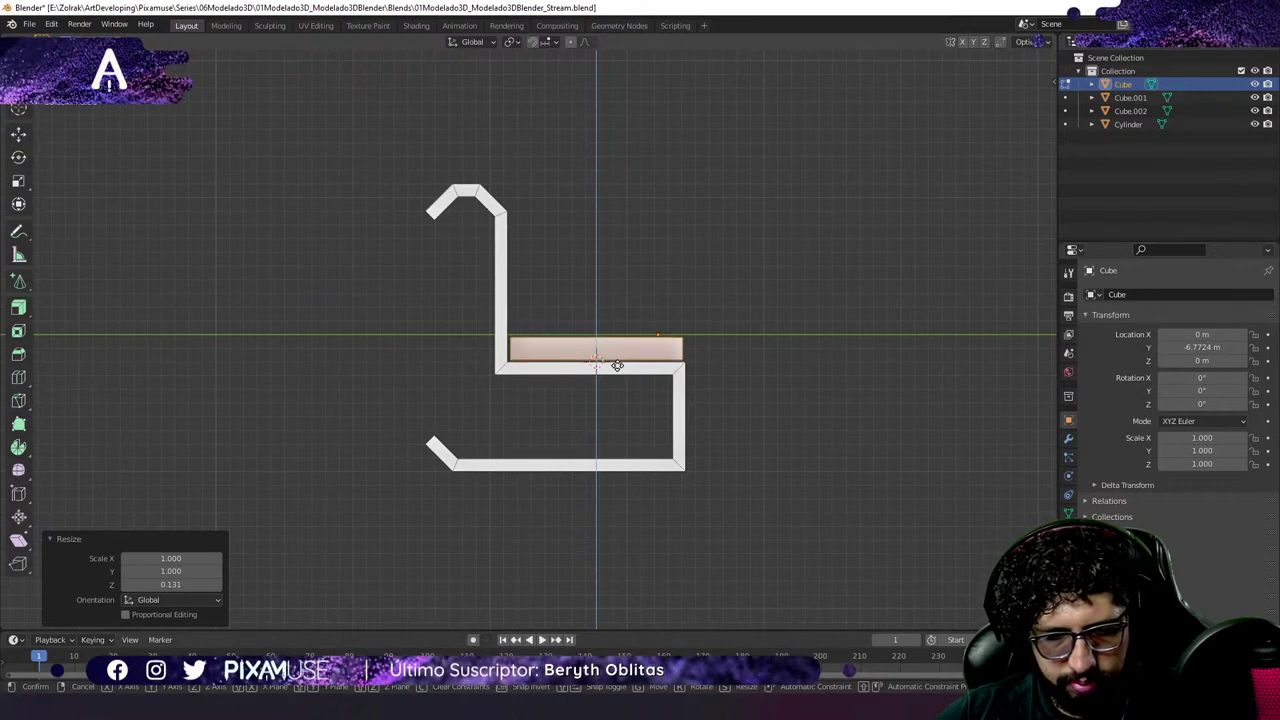
pyautogui.click(668, 420)
pyautogui.press('s')
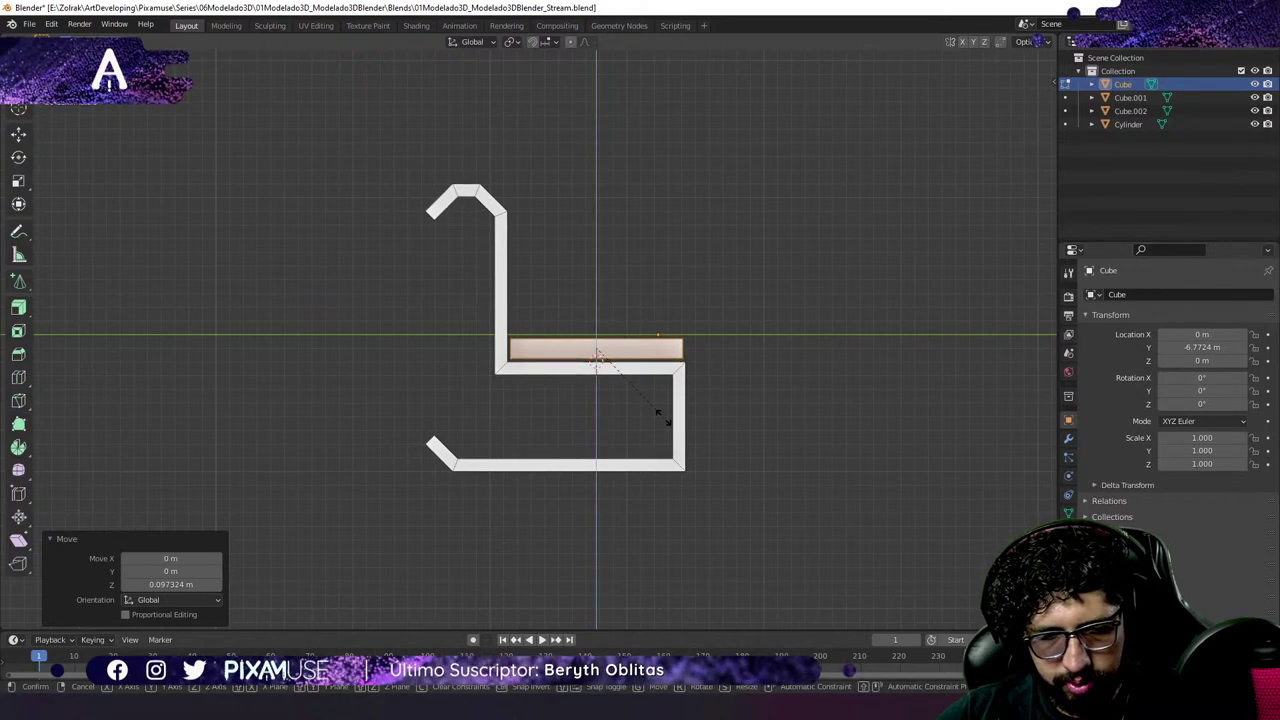
pyautogui.click(668, 420)
pyautogui.moveTo(668, 420); pyautogui.dragTo(714, 388, button='middle')
pyautogui.scroll(3, 470, 370)
pyautogui.press('s')
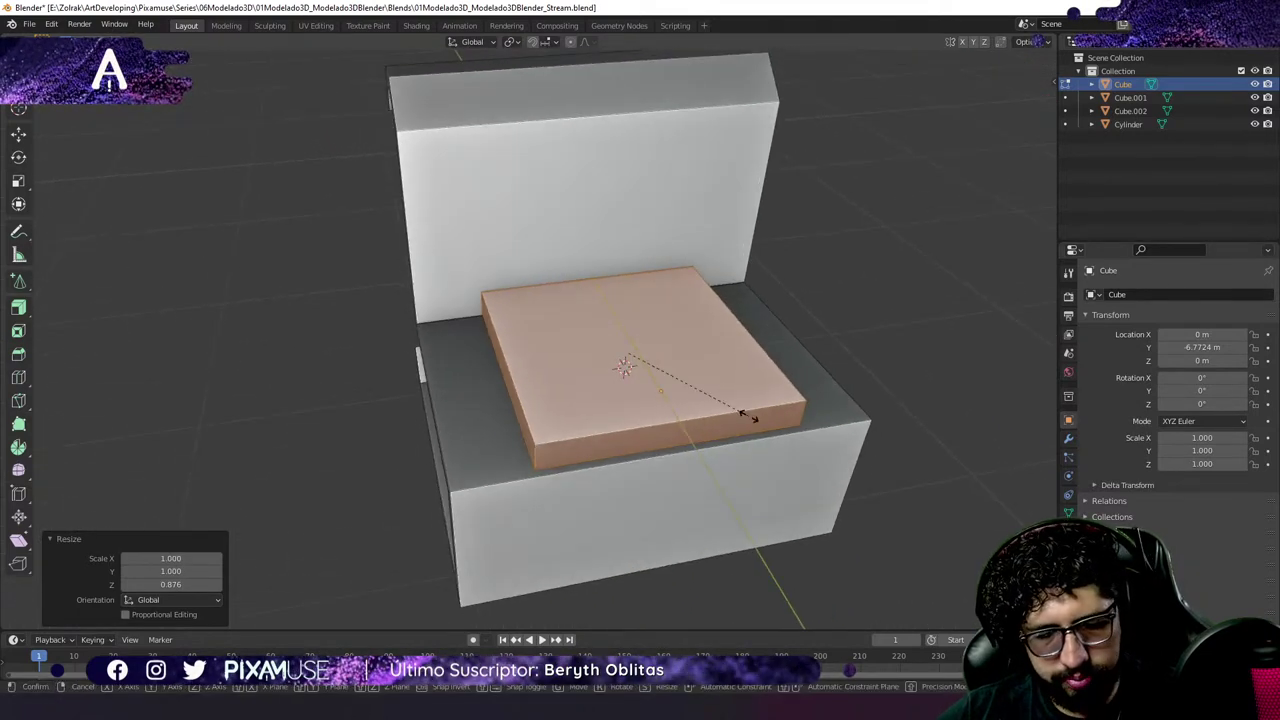
pyautogui.press('x')
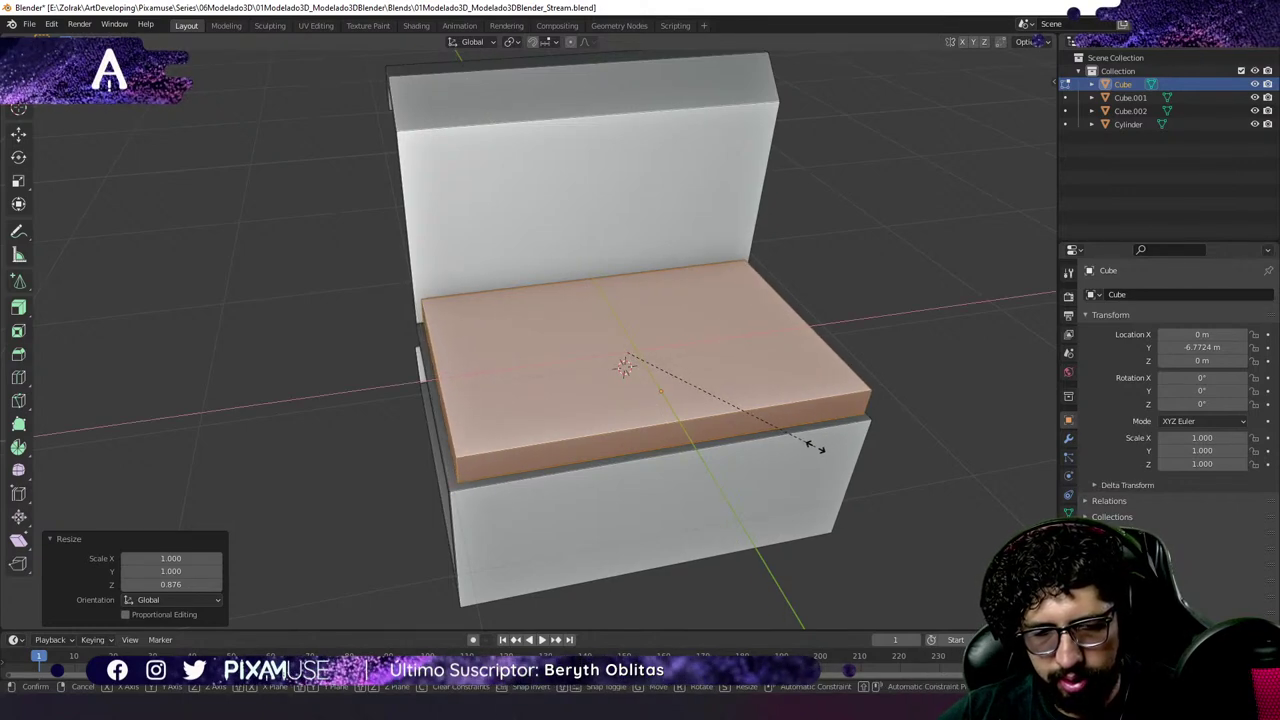
pyautogui.click(818, 448)
pyautogui.moveTo(818, 448); pyautogui.dragTo(995, 436, button='middle')
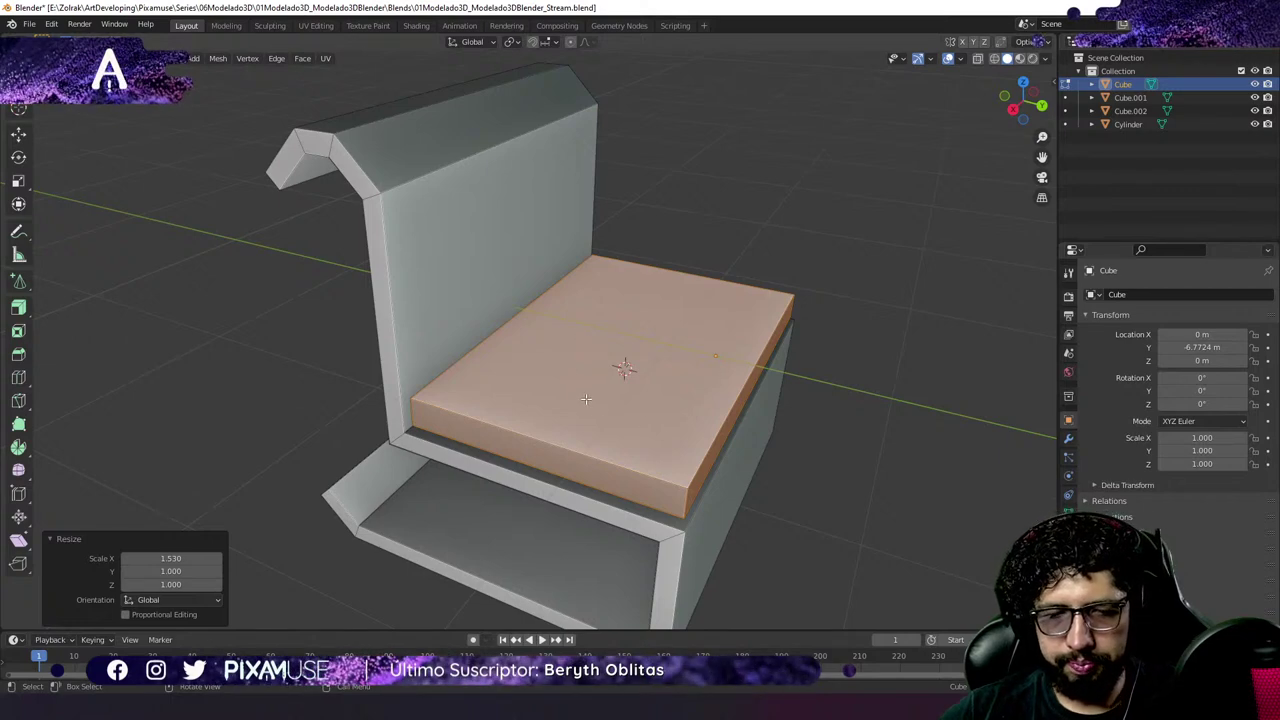
# Bevel all cushion edges with 3 segments and a profile shape of 0.5.
pyautogui.moveTo(618, 386); pyautogui.dragTo(600, 389, button='middle')
pyautogui.hotkey('ctrl', 'b')
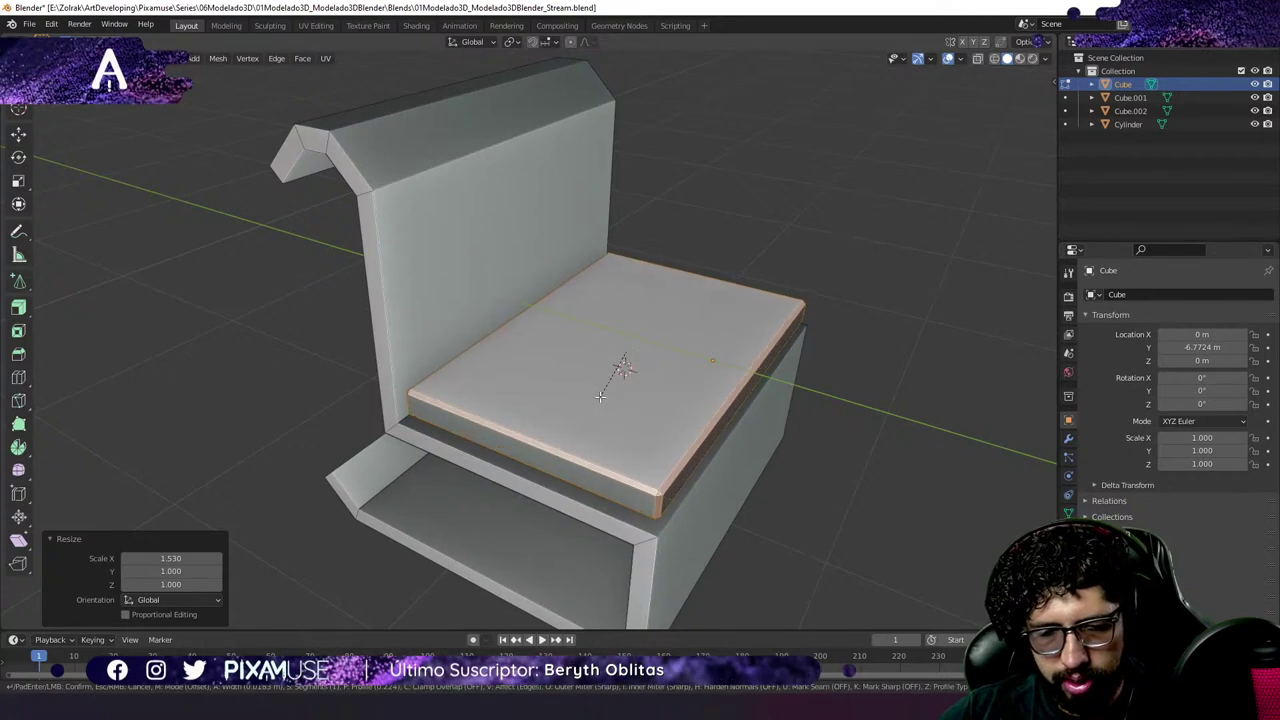
pyautogui.click(606, 399)
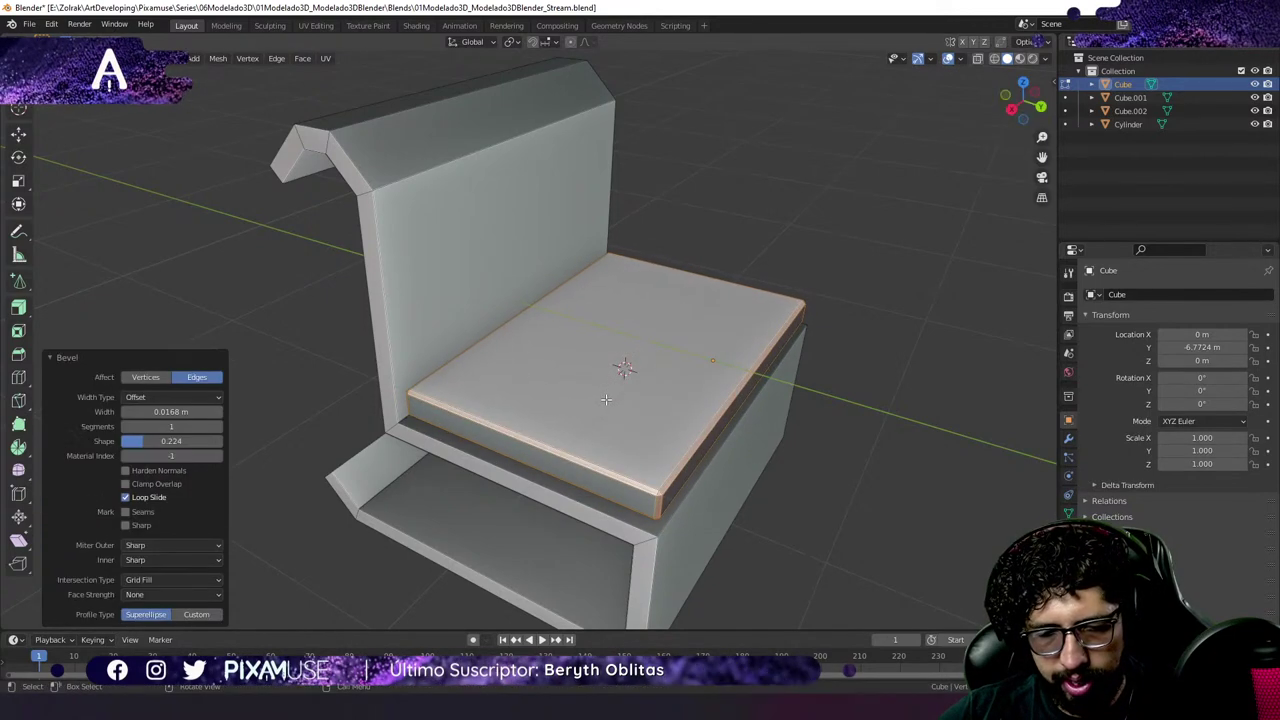
pyautogui.hotkey('ctrl', 'l')
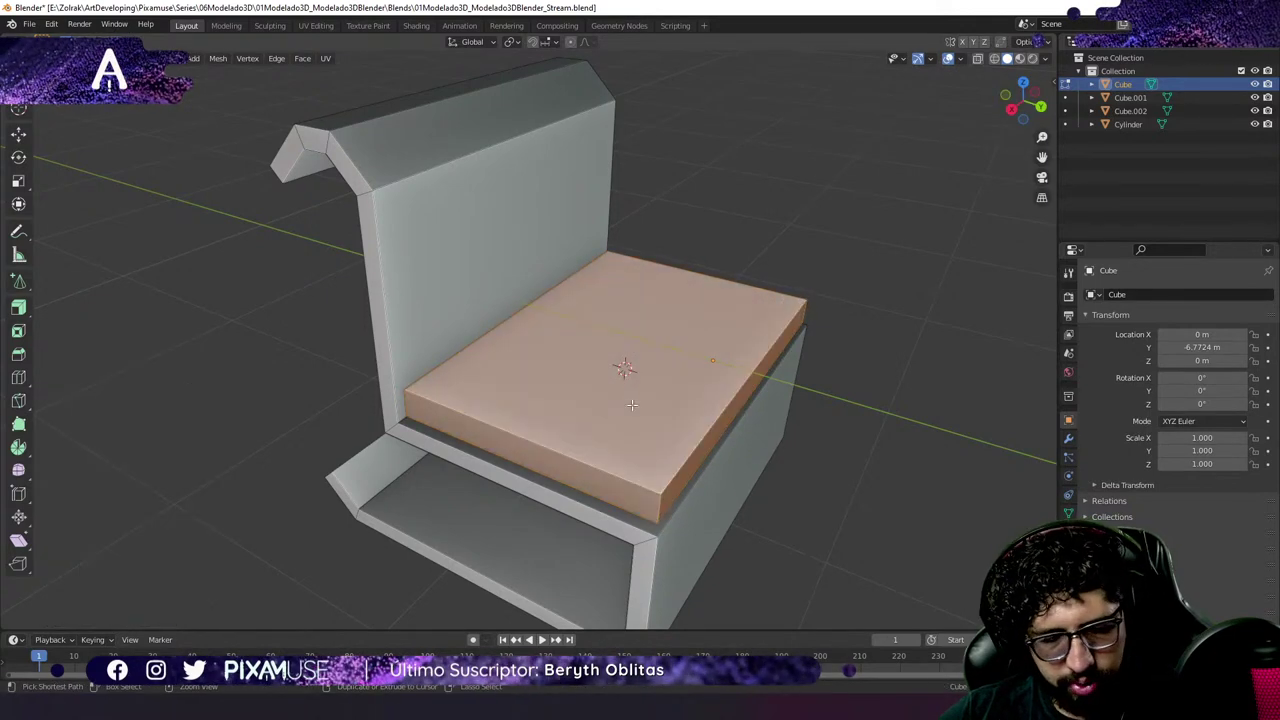
pyautogui.hotkey('ctrl', 'b')
pyautogui.scroll(2, 632, 412)
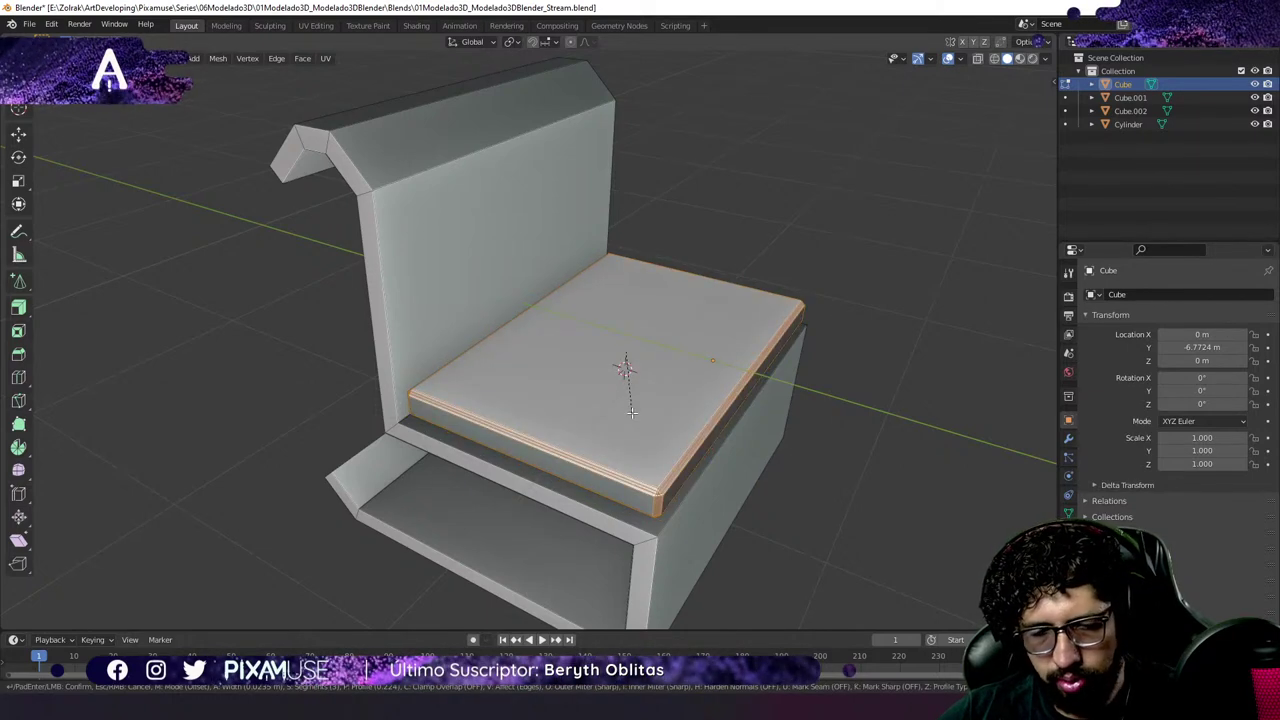
pyautogui.click(632, 412)
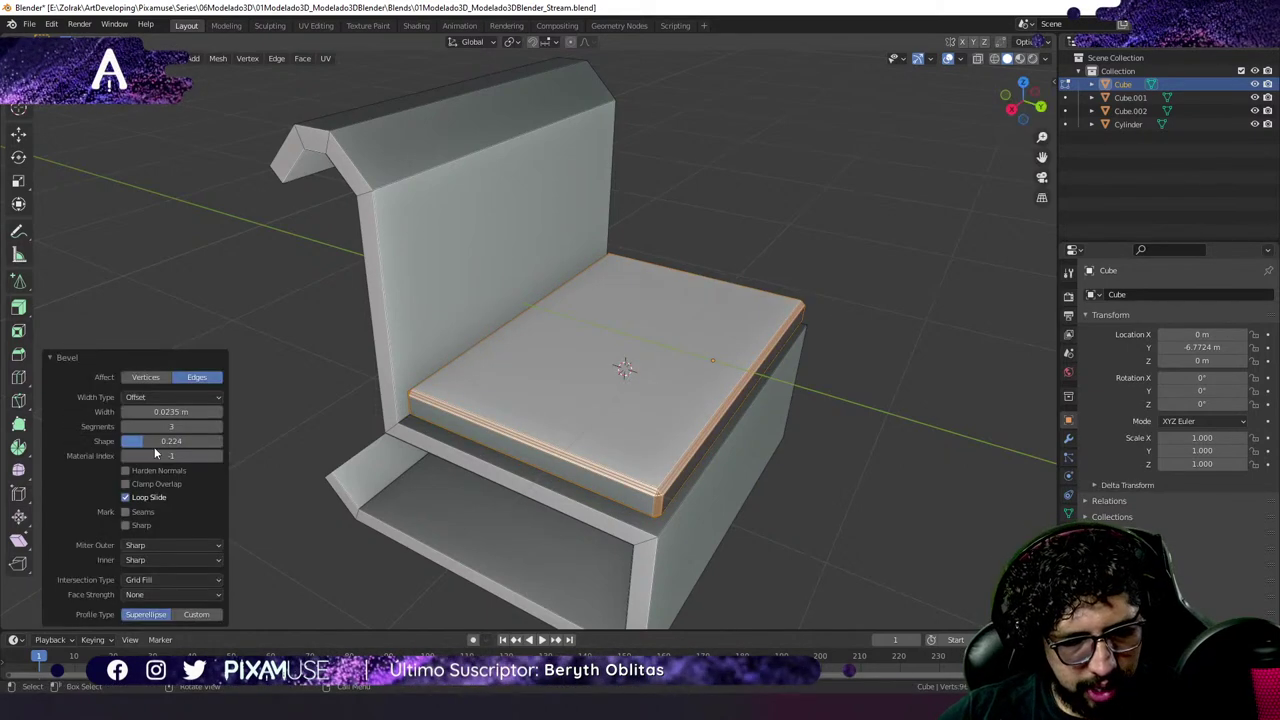
pyautogui.doubleClick(180, 440)
pyautogui.write('0.5')
pyautogui.press('Return')
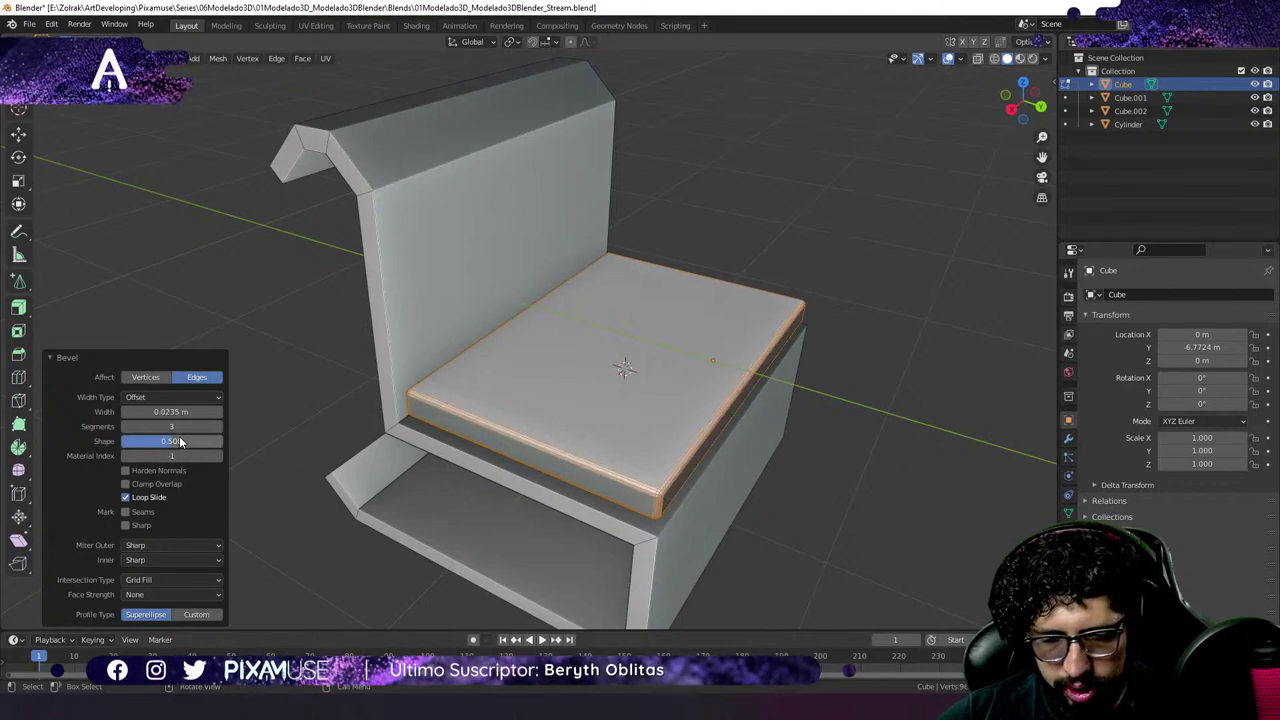
# Widen the cushion bevel to 0.0405 m, then select the cushion's top face.
pyautogui.scroll(3, 490, 424)
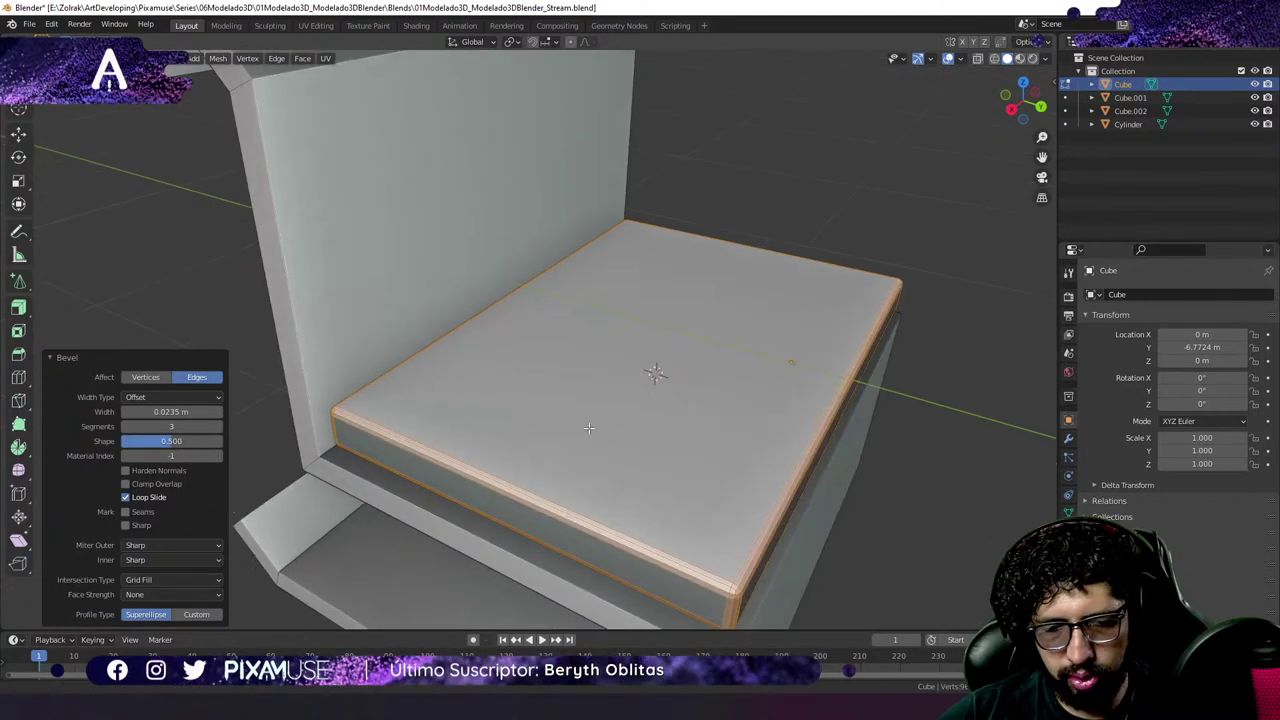
pyautogui.moveTo(490, 424); pyautogui.dragTo(308, 403, button='middle')
pyautogui.moveTo(470, 417); pyautogui.dragTo(320, 408, button='middle')
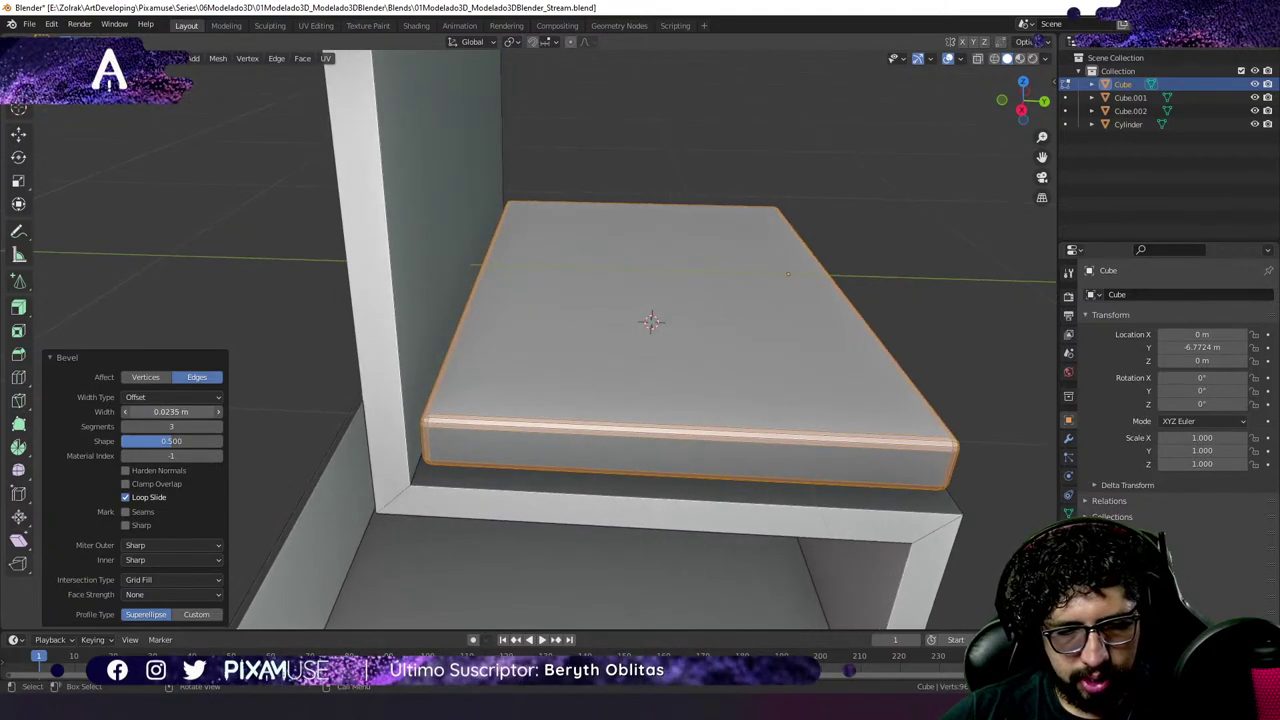
pyautogui.moveTo(170, 411); pyautogui.dragTo(220, 411)
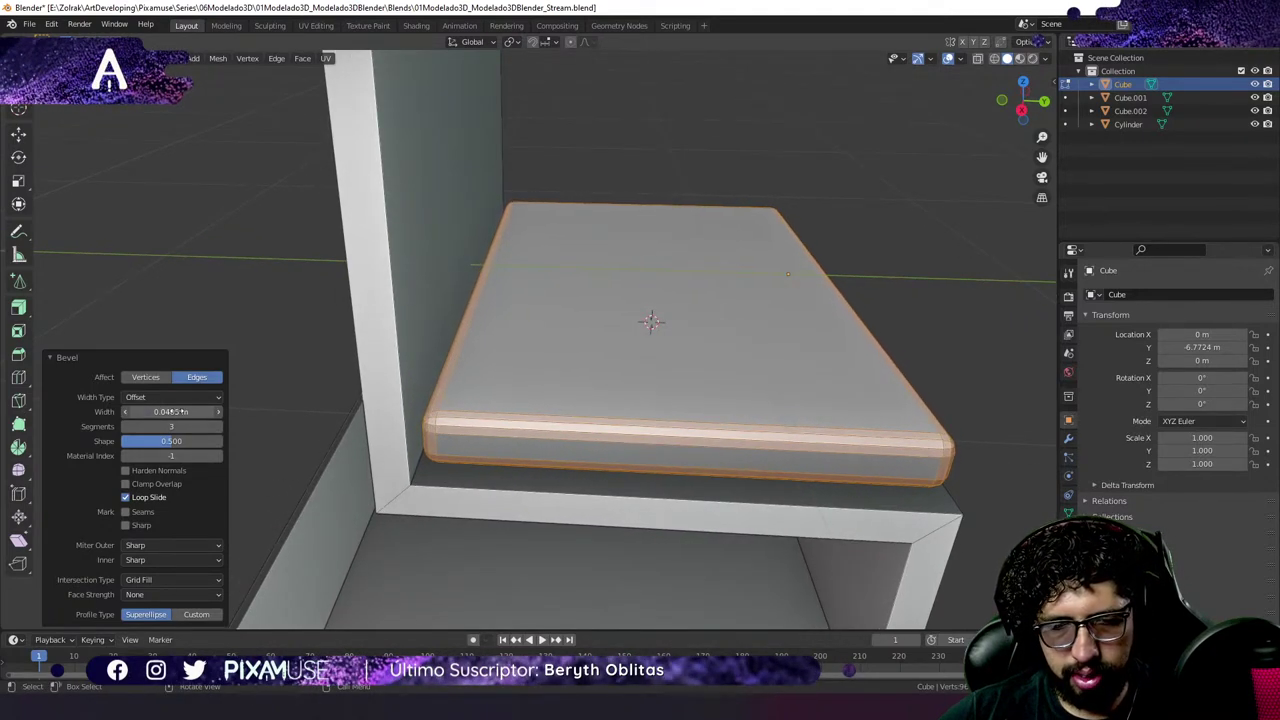
pyautogui.click(647, 367)
pyautogui.moveTo(726, 450); pyautogui.dragTo(737, 420, button='middle')
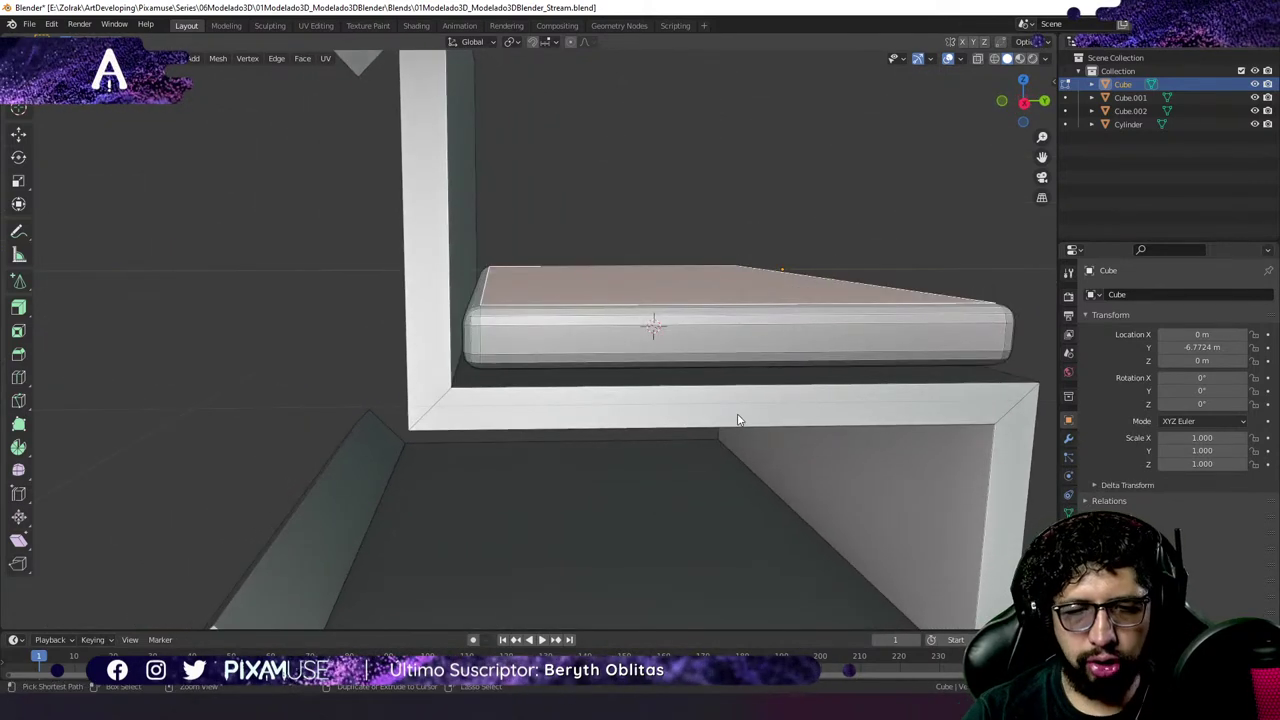
# Select the whole cushion and move it about 0.0078 m down and back on Y and Z.
pyautogui.hotkey('ctrl', 'l')
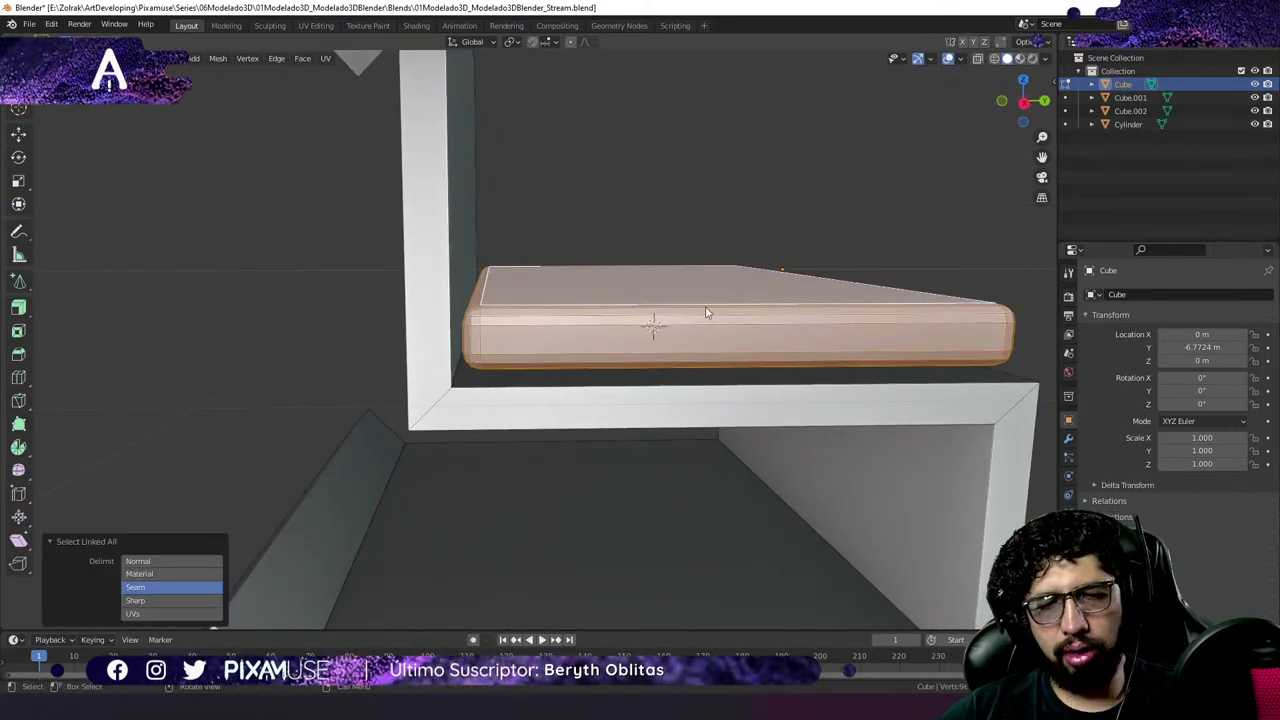
pyautogui.moveTo(782, 331); pyautogui.dragTo(599, 276, button='middle')
pyautogui.moveTo(499, 308); pyautogui.dragTo(684, 289, button='middle')
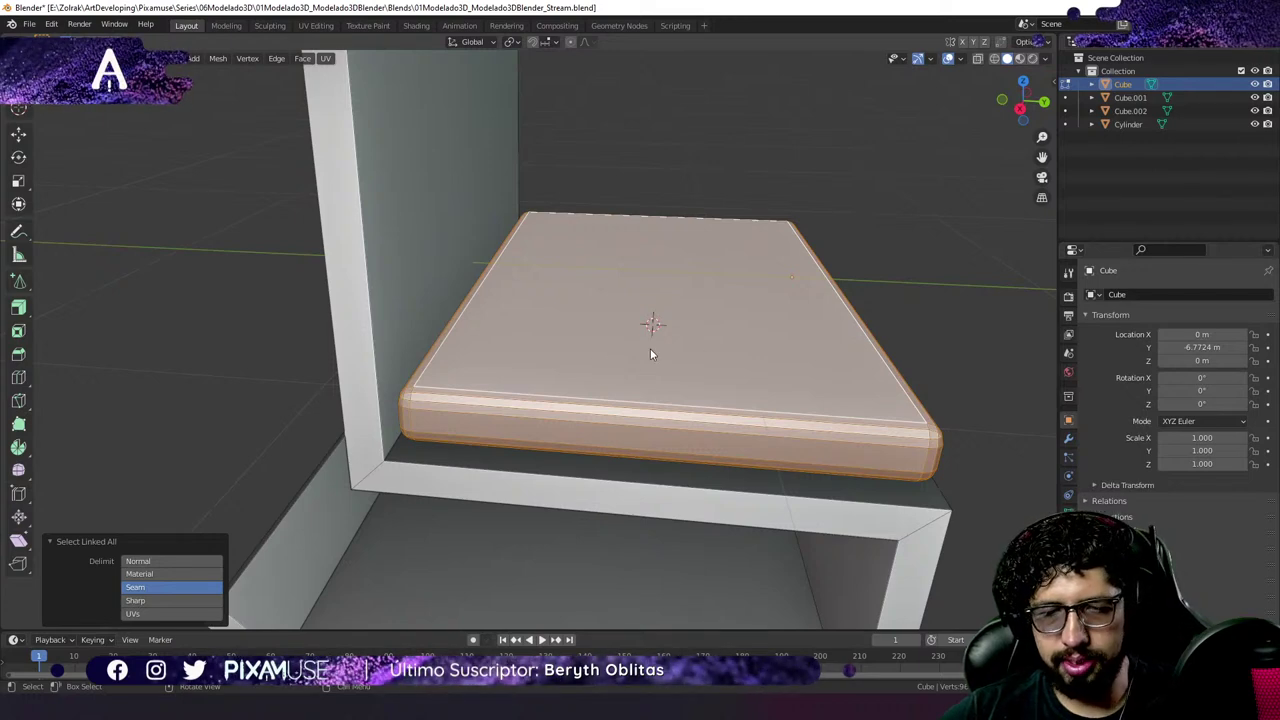
pyautogui.press('KP_3')
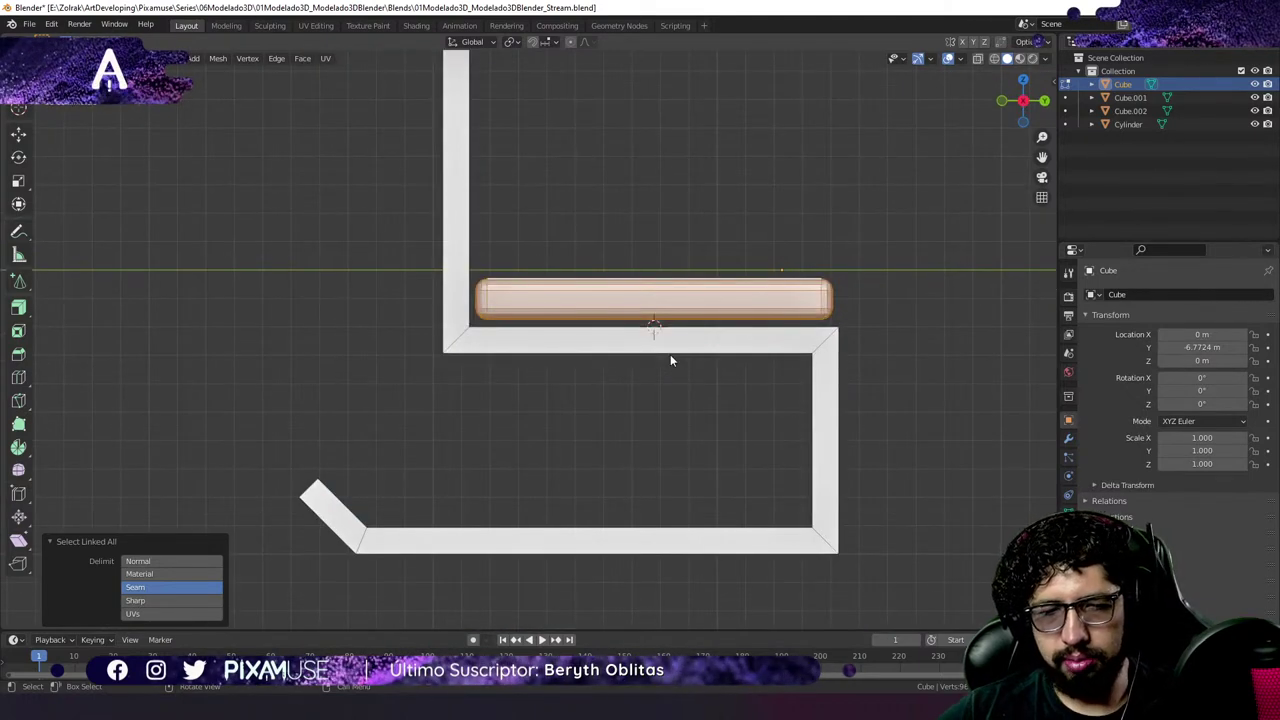
pyautogui.scroll(1, 663, 335)
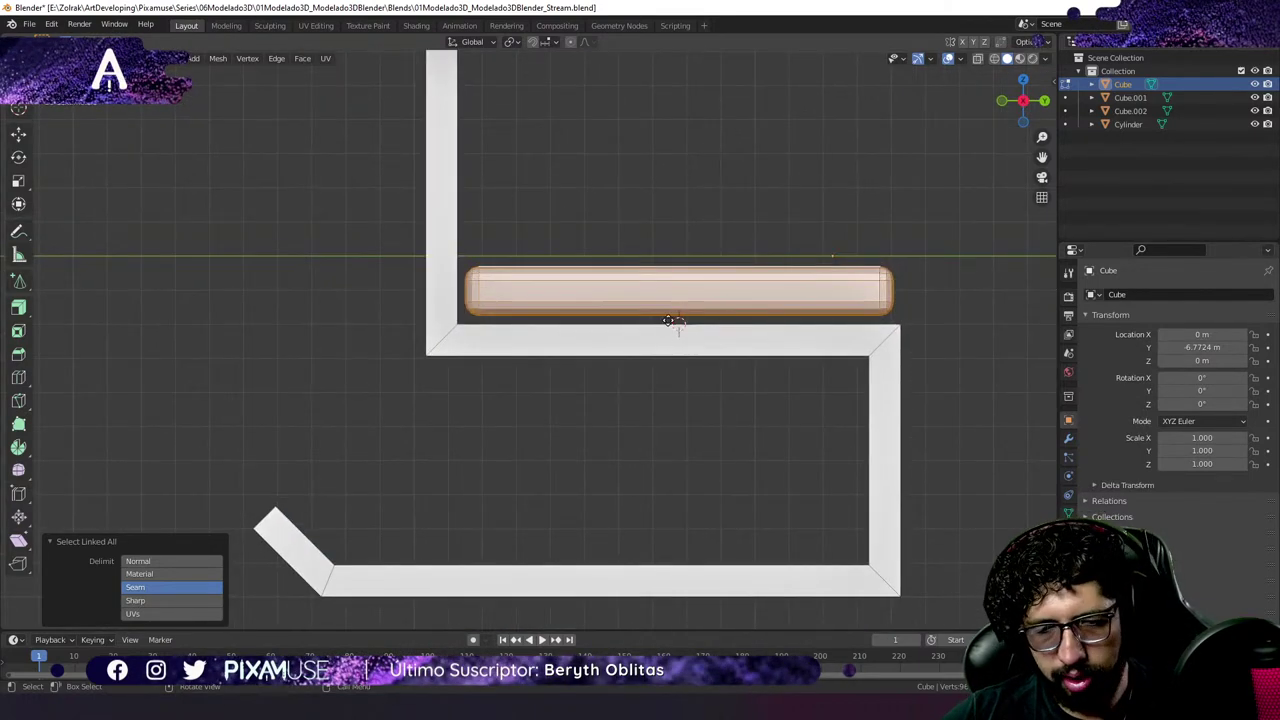
pyautogui.press('g')
pyautogui.click(687, 418)
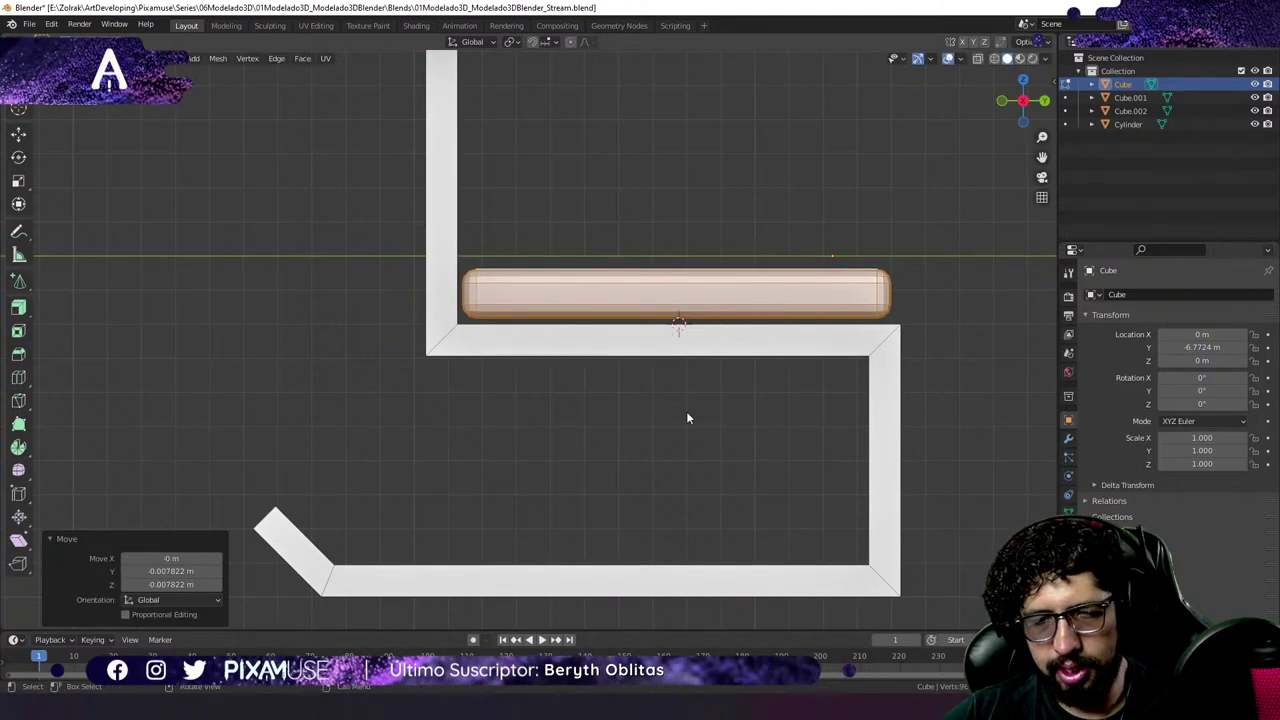
pyautogui.scroll(-3, 686, 420)
pyautogui.moveTo(686, 420)
pyautogui.mouseDown(button='middle')
pyautogui.moveTo(731, 391)
pyautogui.moveTo(608, 423)
pyautogui.moveTo(590, 449)
pyautogui.moveTo(681, 422)
pyautogui.mouseUp(button='middle')
pyautogui.moveTo(500, 280); pyautogui.dragTo(760, 380, button='middle')
pyautogui.moveTo(611, 417); pyautogui.dragTo(498, 400, button='middle')
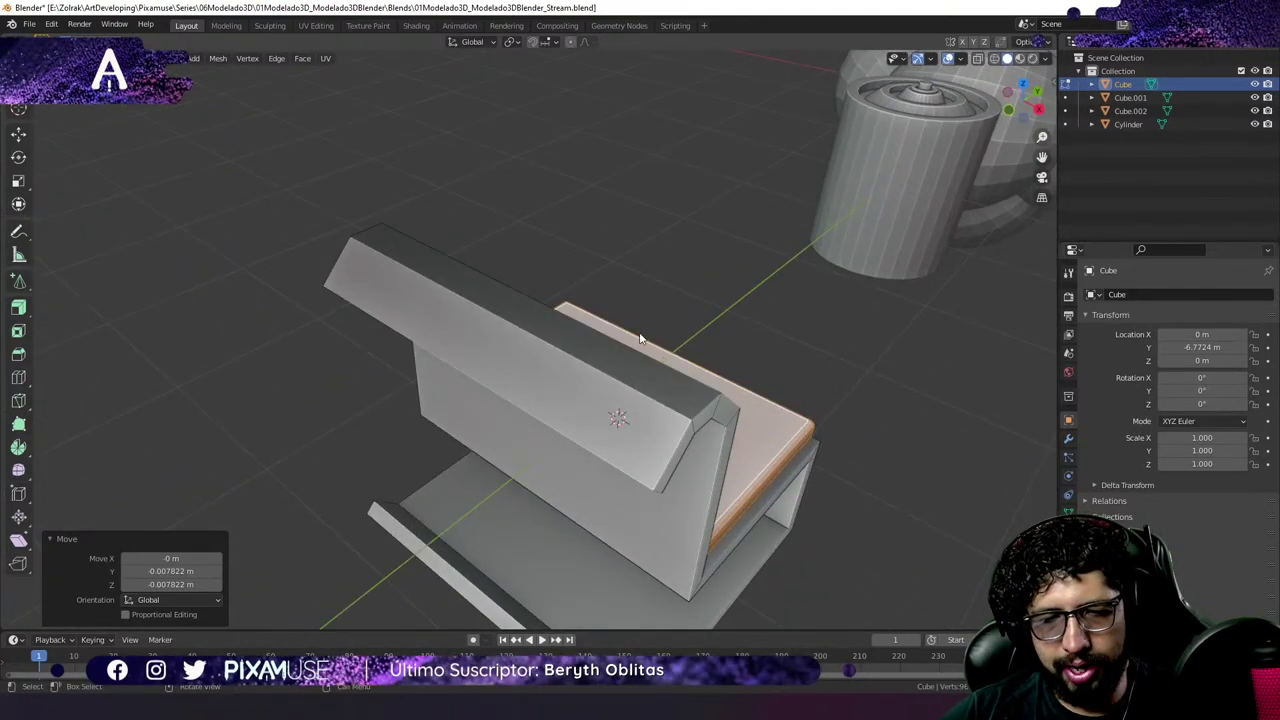
pyautogui.moveTo(641, 338); pyautogui.dragTo(520, 256, button='middle')
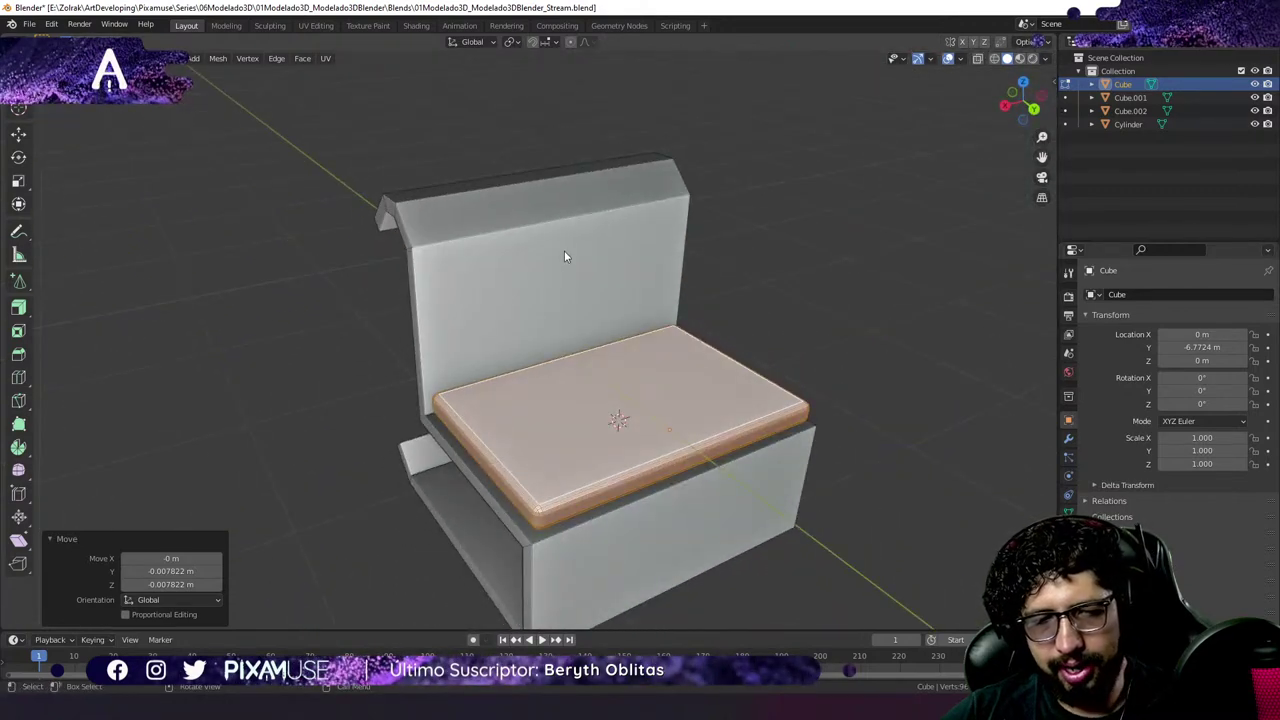
pyautogui.moveTo(590, 327); pyautogui.dragTo(712, 302, button='middle')
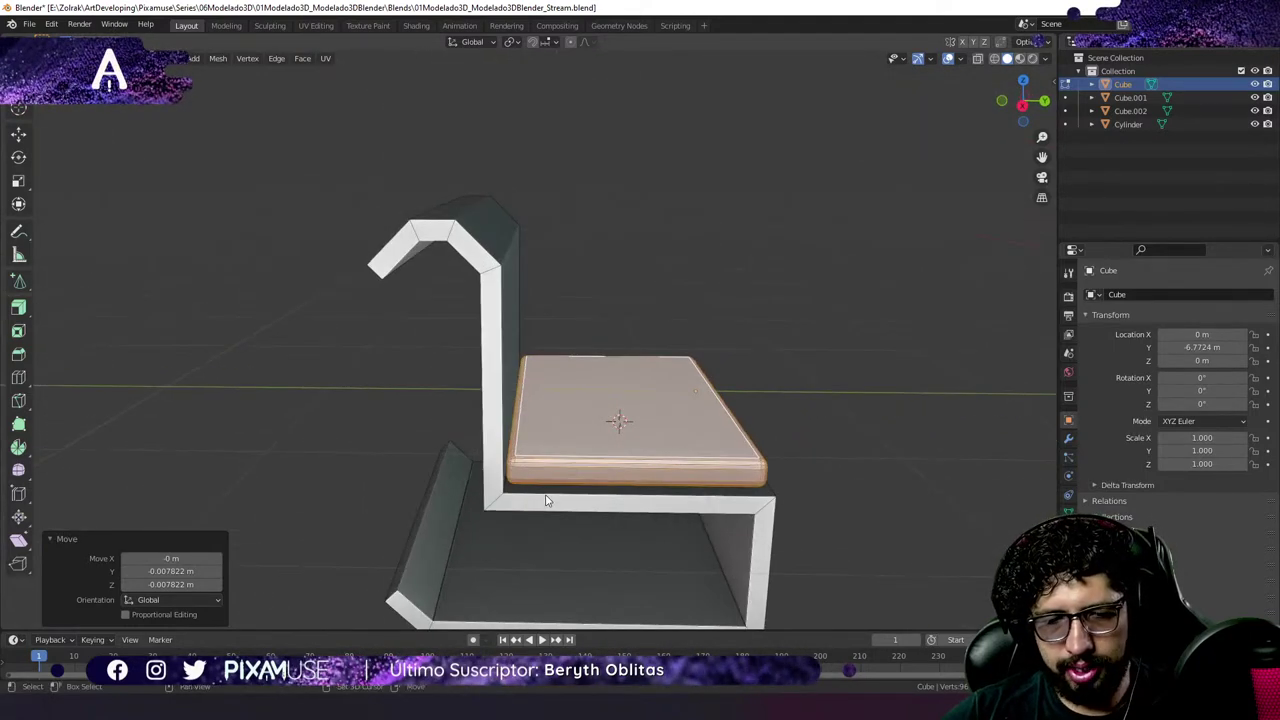
pyautogui.moveTo(546, 500); pyautogui.dragTo(543, 371, button='middle')
pyautogui.keyDown('alt'); pyautogui.click(492, 350); pyautogui.keyUp('alt')
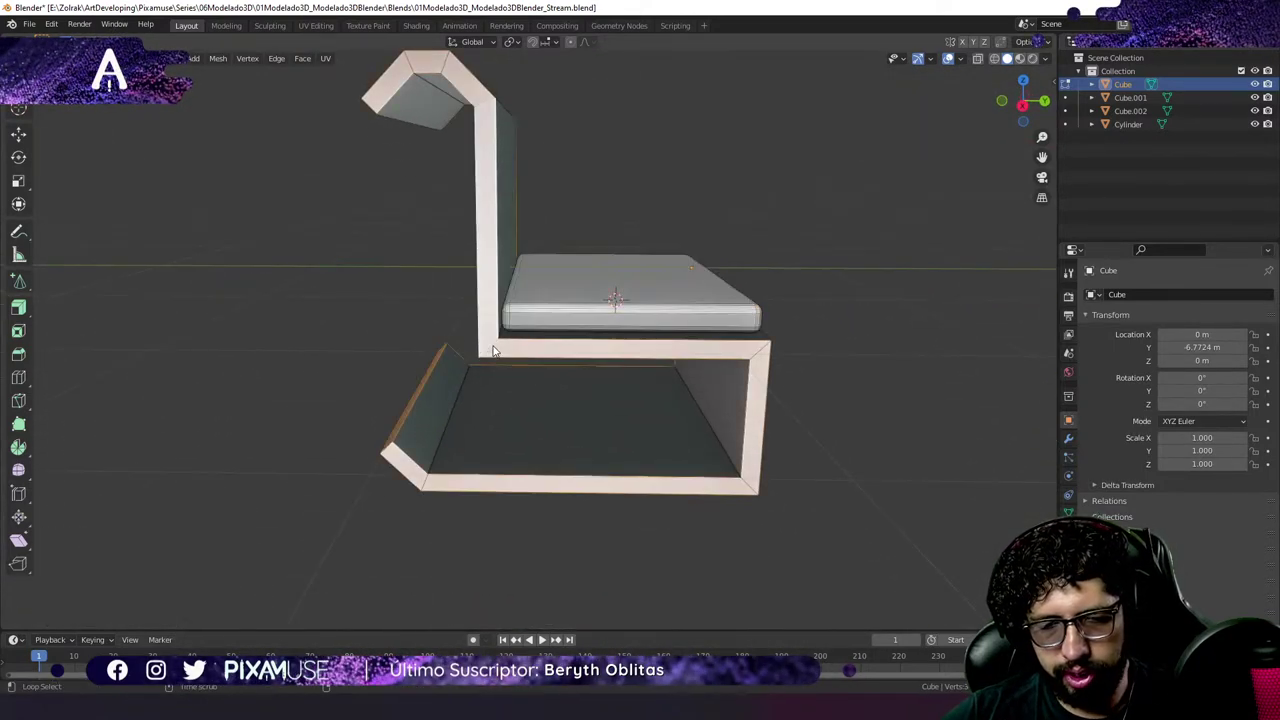
pyautogui.click(460, 328)
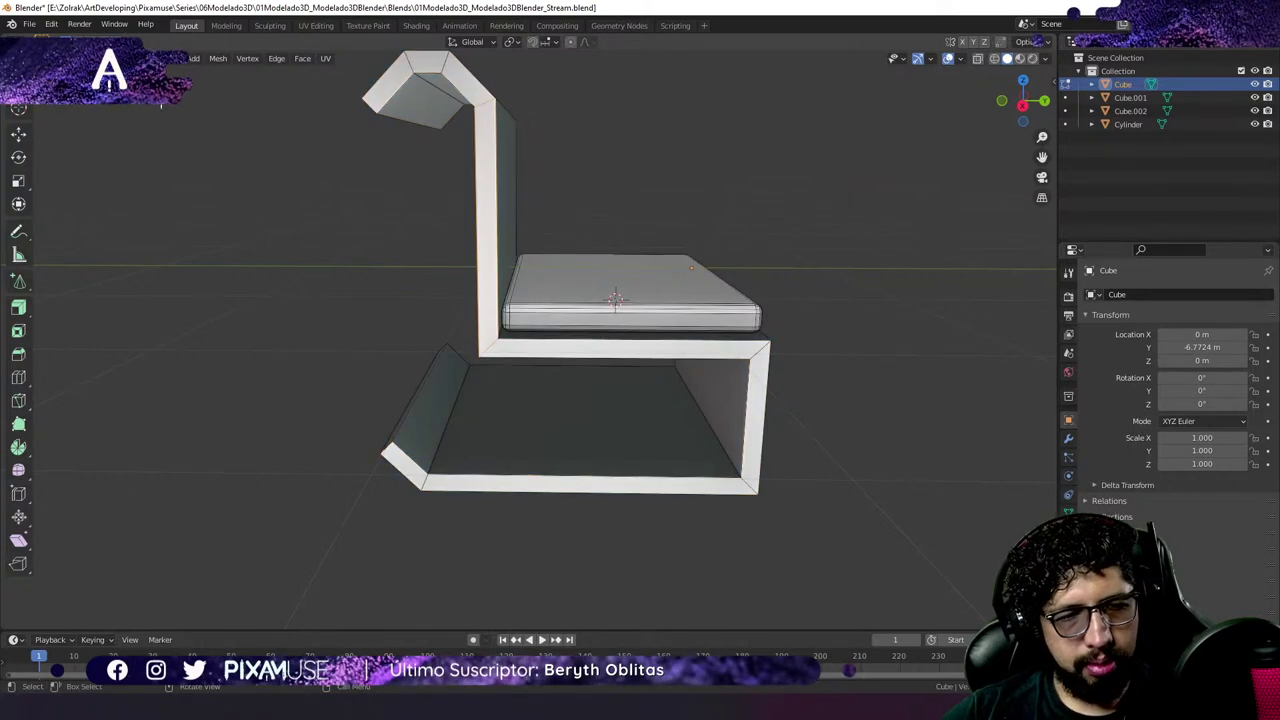
pyautogui.moveTo(445, 222); pyautogui.dragTo(498, 265, button='middle')
pyautogui.click(497, 265)
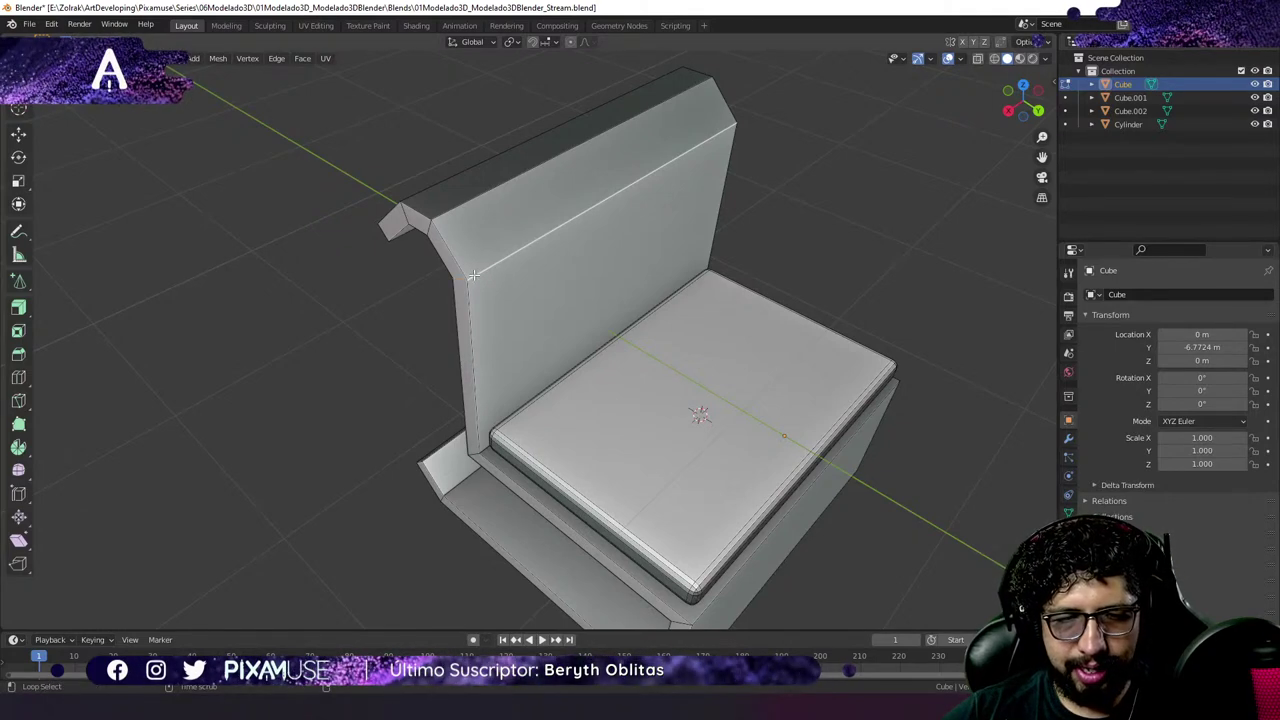
pyautogui.moveTo(485, 269); pyautogui.dragTo(515, 206, button='middle')
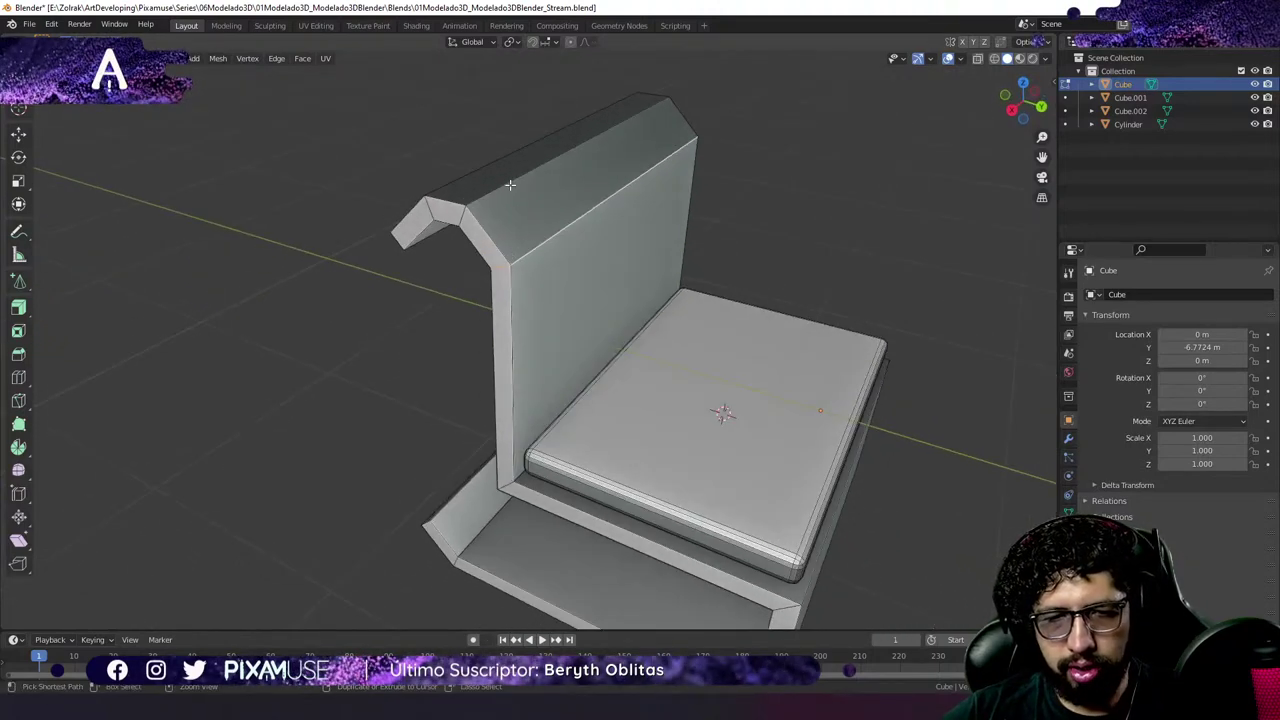
pyautogui.keyDown('ctrl'); pyautogui.click(510, 185); pyautogui.keyUp('ctrl')
pyautogui.click(548, 206)
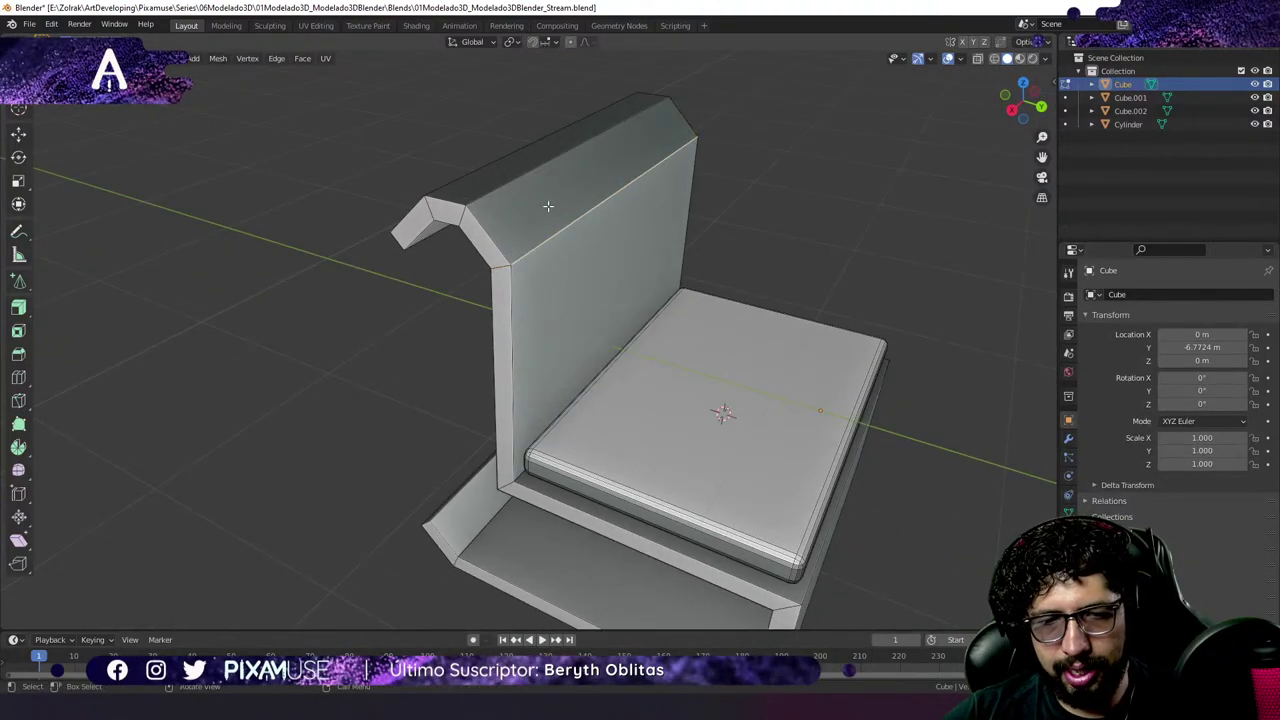
pyautogui.click(510, 183)
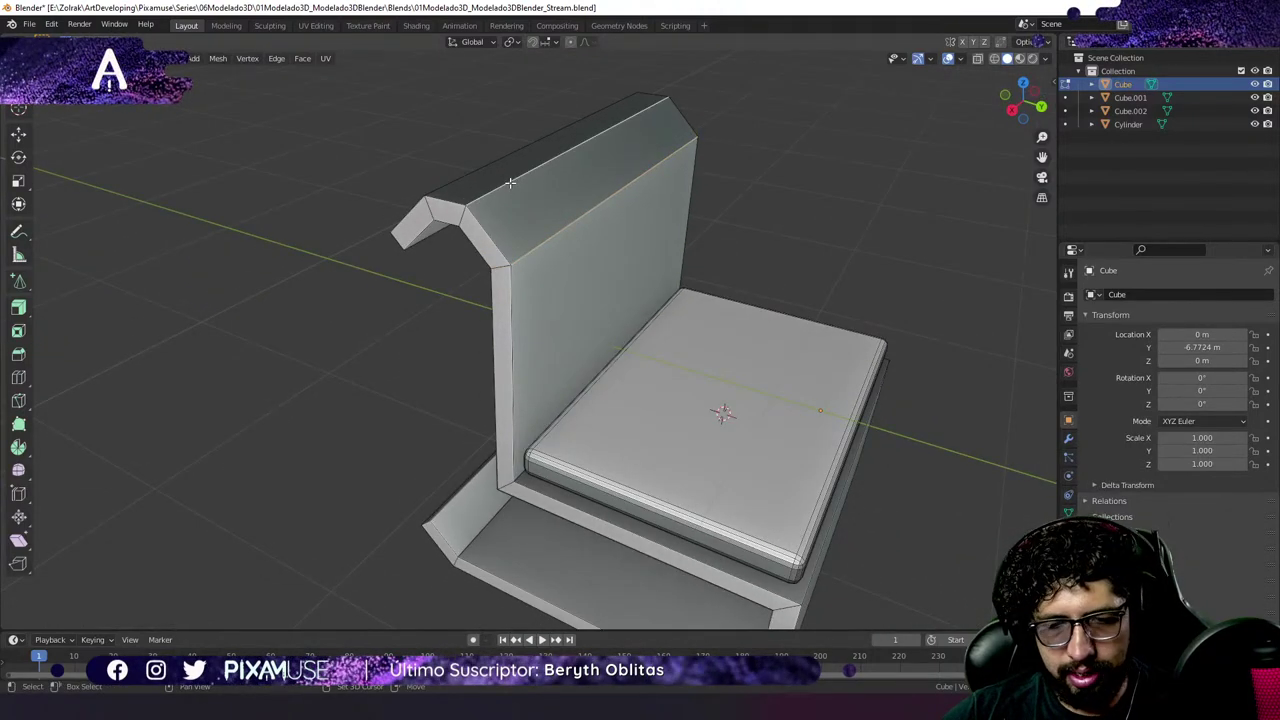
pyautogui.moveTo(510, 183); pyautogui.dragTo(612, 253, button='middle')
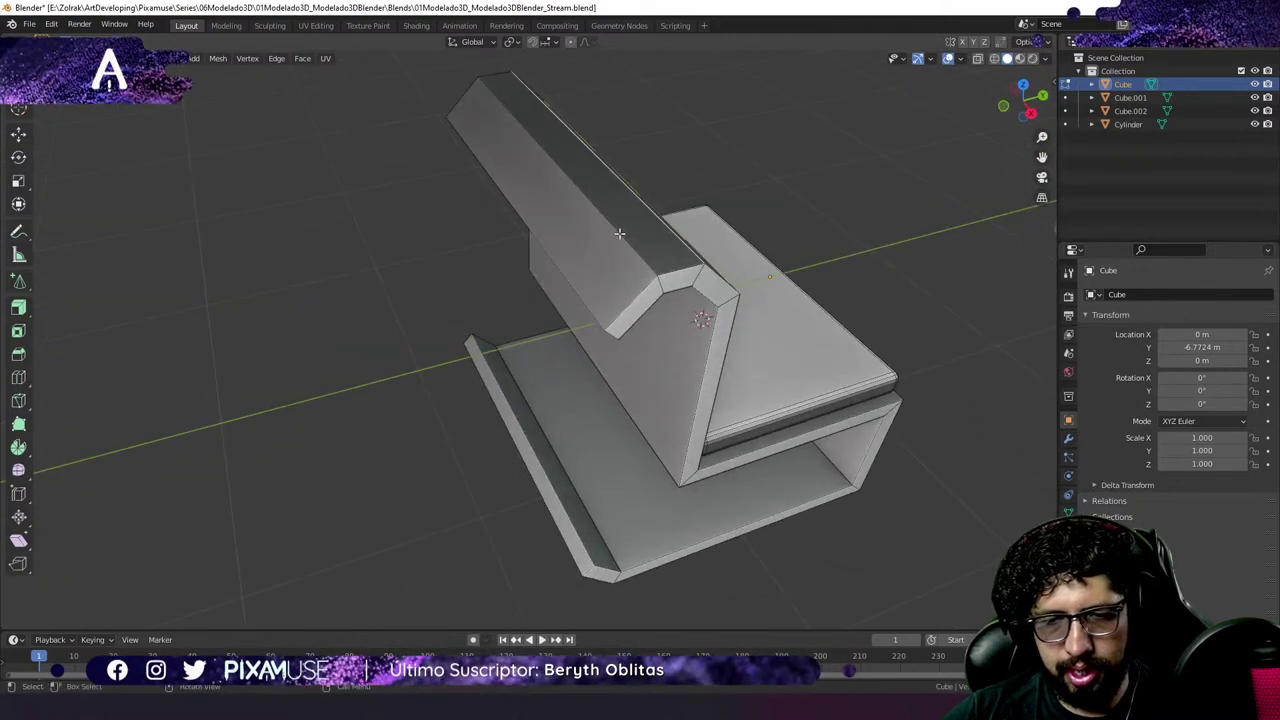
# Try selecting the backrest's top edge and upper faces, then deselect them.
pyautogui.keyDown('ctrl'); pyautogui.click(617, 235); pyautogui.keyUp('ctrl')
pyautogui.click(558, 270)
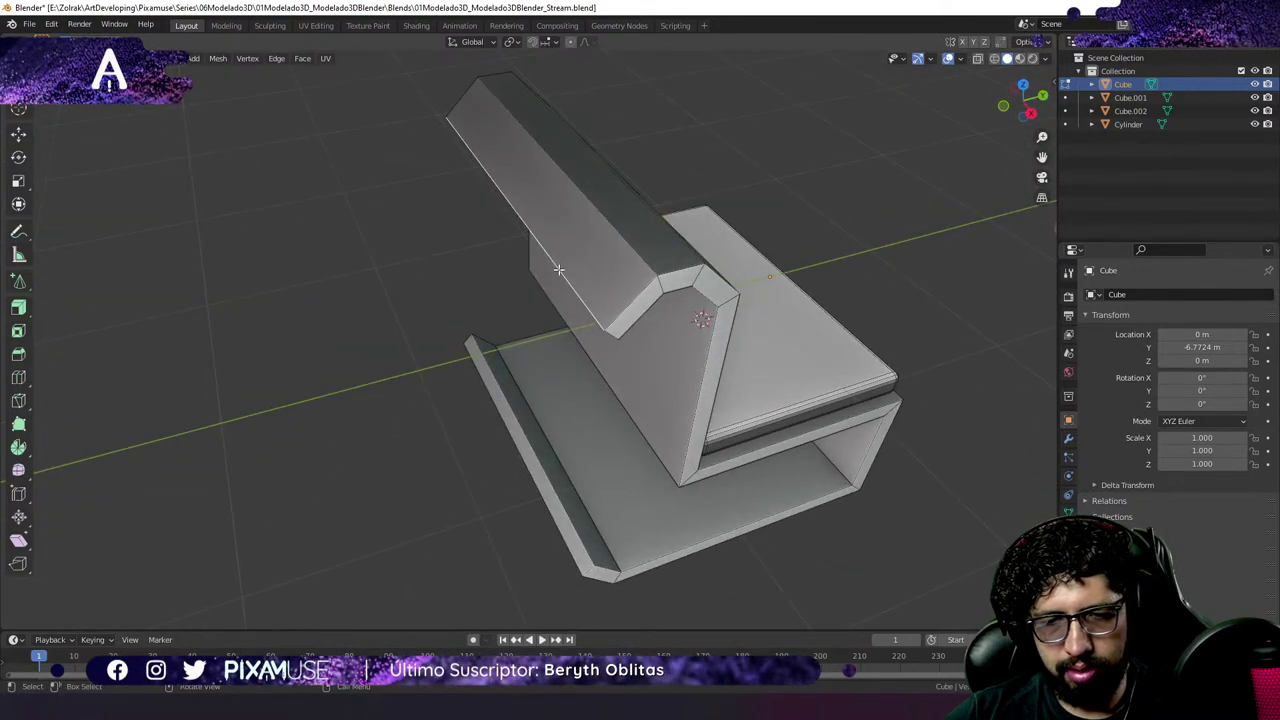
pyautogui.keyDown('ctrl'); pyautogui.keyDown('shift'); pyautogui.click(615, 243); pyautogui.keyUp('shift'); pyautogui.keyUp('ctrl')
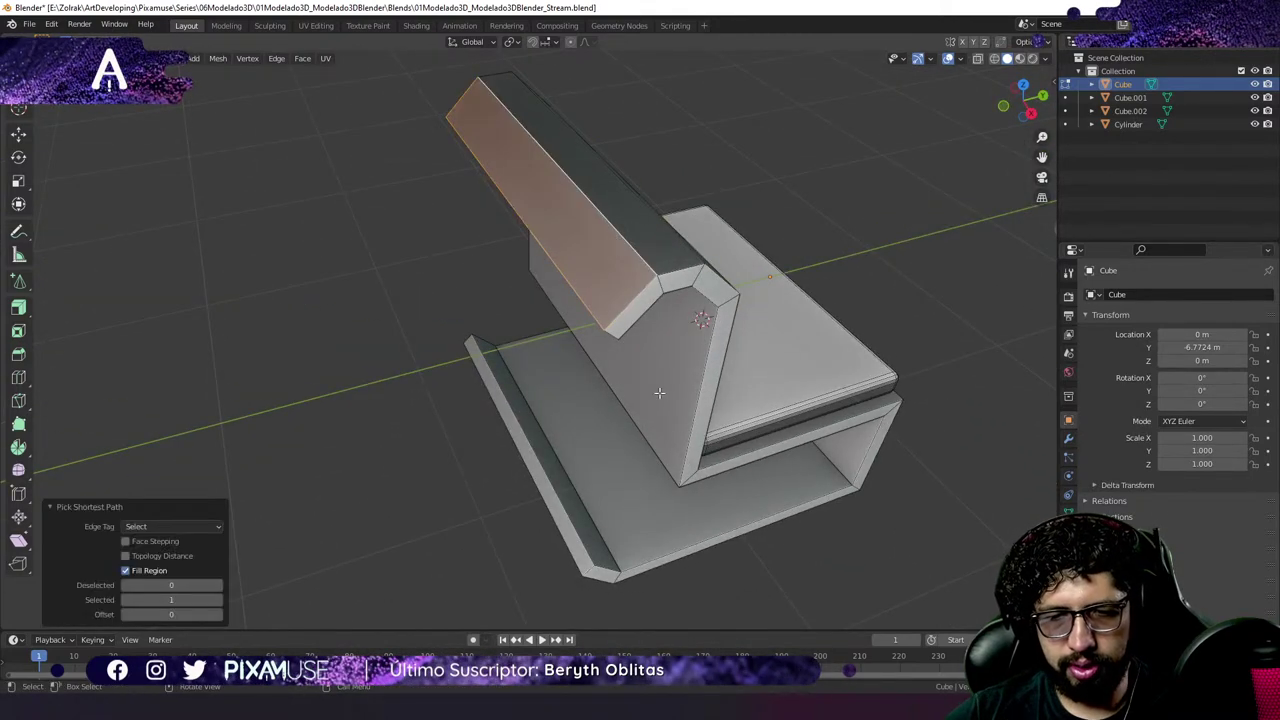
pyautogui.press('x')
pyautogui.click(655, 456)
pyautogui.moveTo(655, 456)
pyautogui.mouseDown(button='middle')
pyautogui.moveTo(738, 474)
pyautogui.moveTo(657, 458)
pyautogui.mouseUp(button='middle')
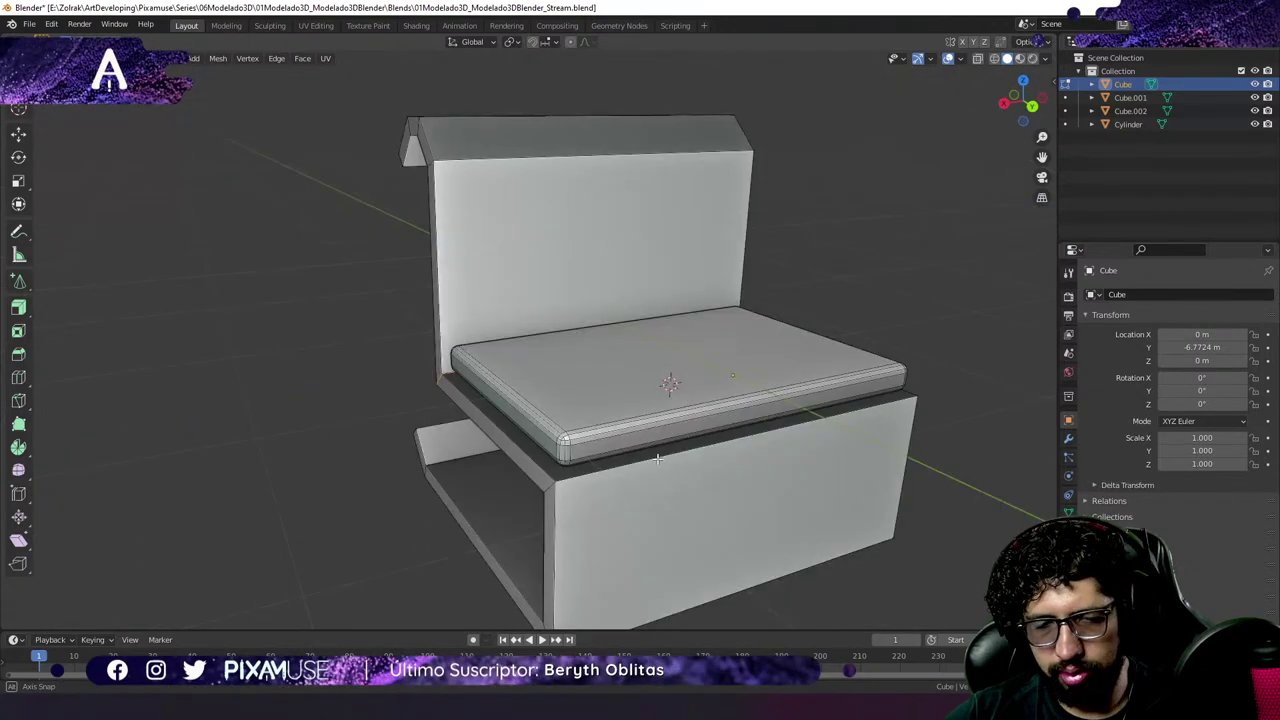
# Select the backrest's top edge loop and top face strip, then clear the selection.
pyautogui.keyDown('alt'); pyautogui.click(543, 156); pyautogui.keyUp('alt')
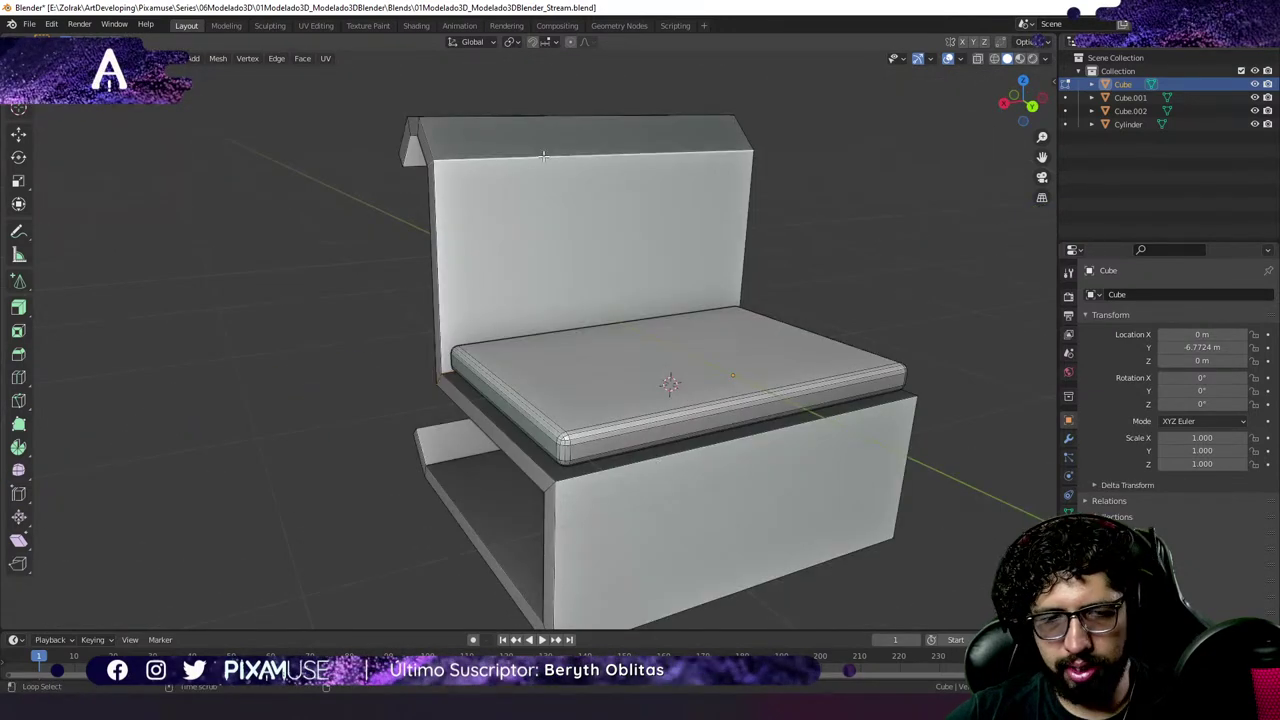
pyautogui.moveTo(543, 156); pyautogui.dragTo(582, 196, button='middle')
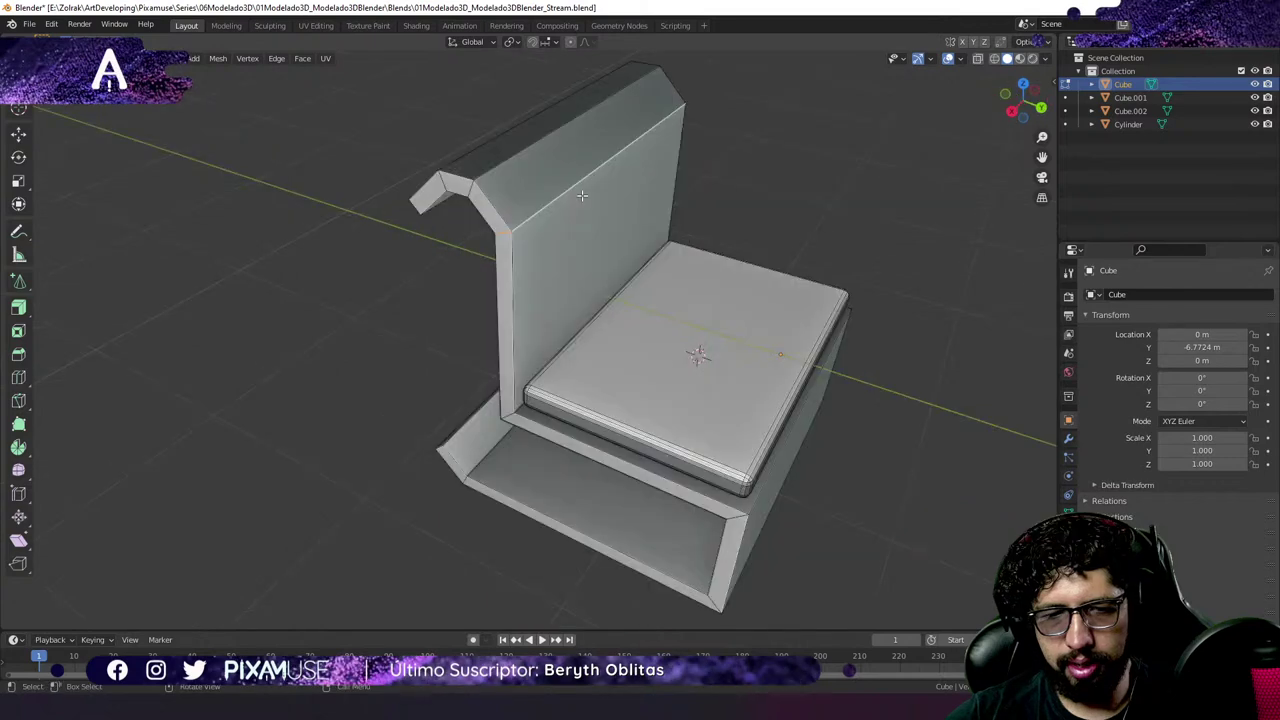
pyautogui.keyDown('ctrl'); pyautogui.click(548, 232); pyautogui.keyUp('ctrl')
pyautogui.click(541, 221)
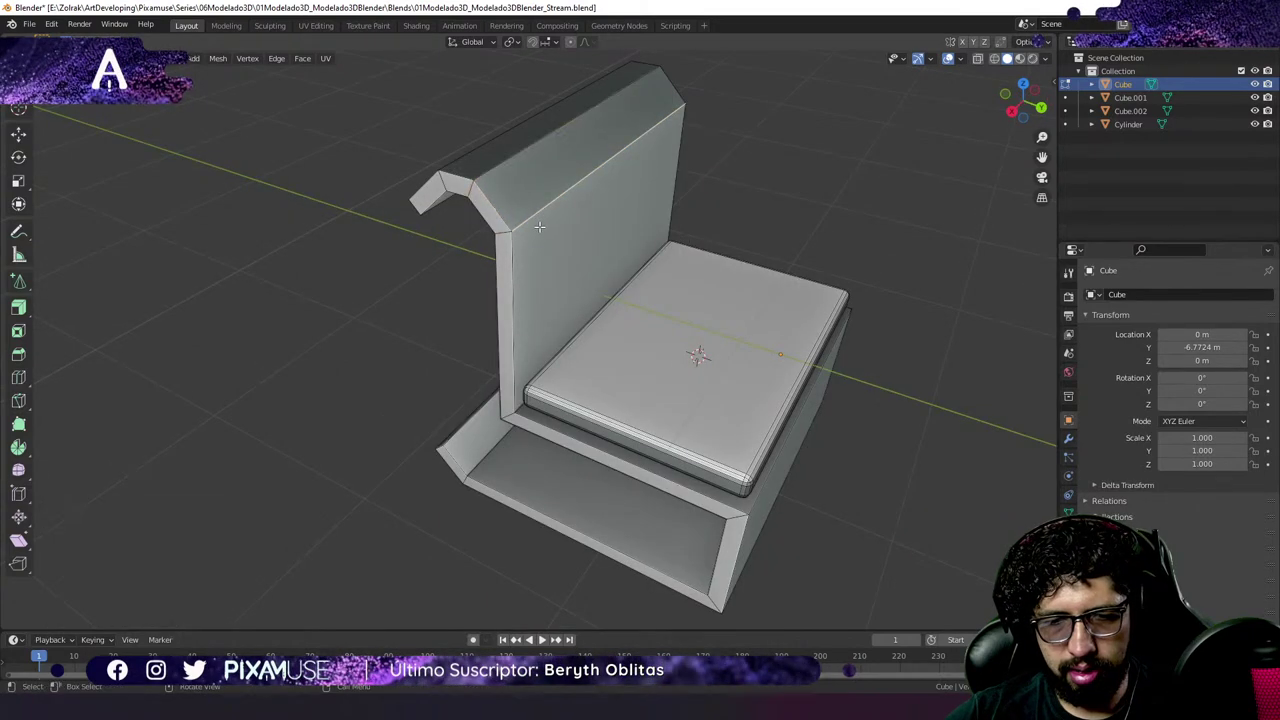
pyautogui.keyDown('ctrl'); pyautogui.click(539, 219); pyautogui.keyUp('ctrl')
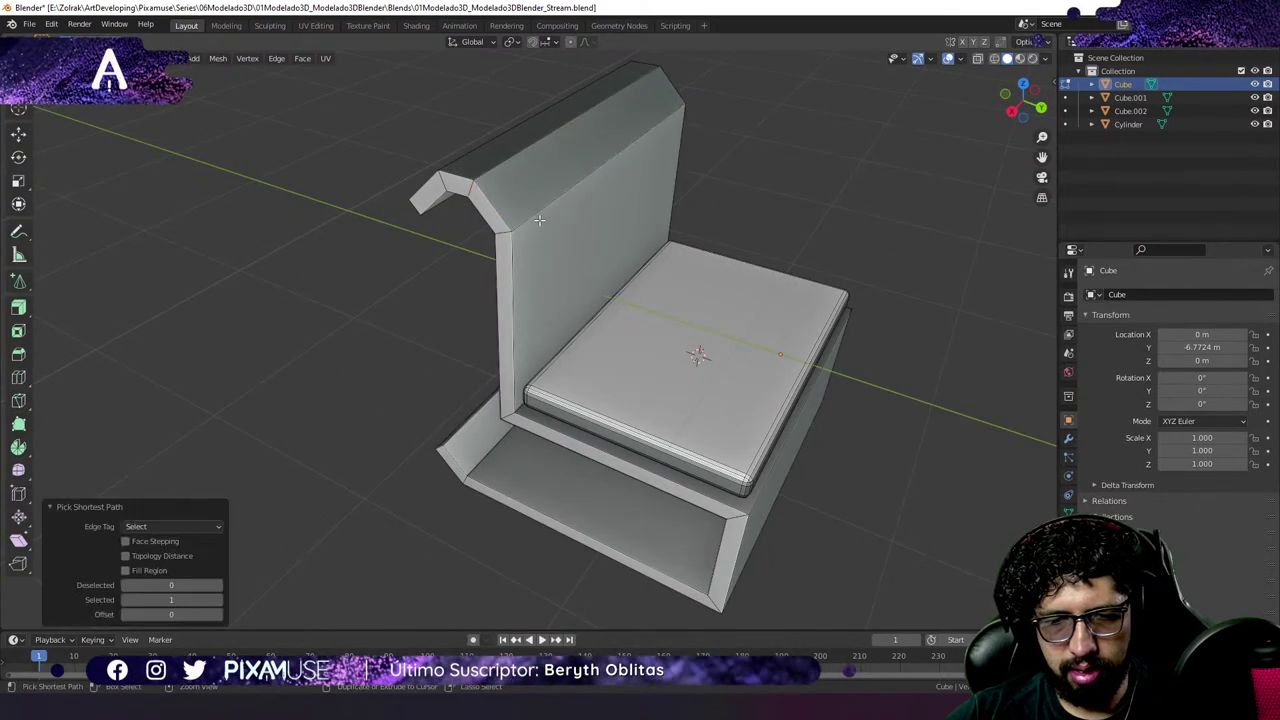
pyautogui.moveTo(560, 189); pyautogui.dragTo(647, 428, button='middle')
pyautogui.keyDown('ctrl'); pyautogui.keyDown('shift'); pyautogui.click(514, 171); pyautogui.keyUp('shift'); pyautogui.keyUp('ctrl')
pyautogui.hotkey('alt', 'a')
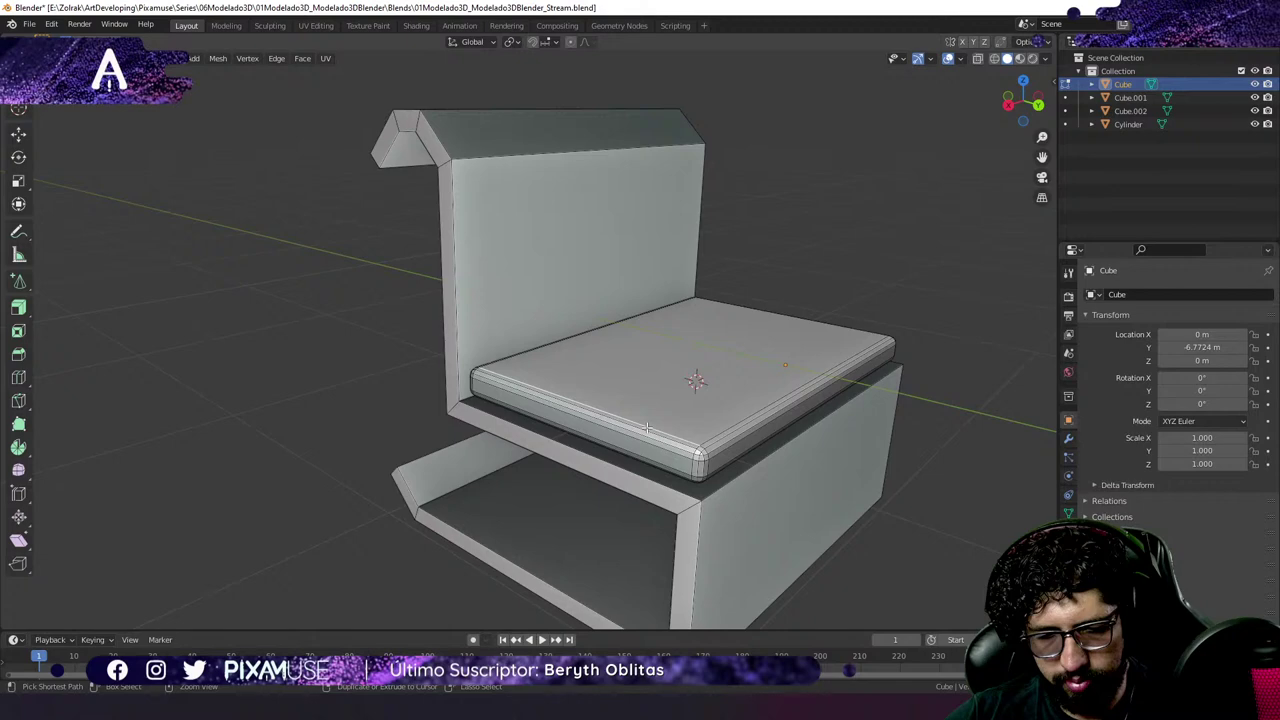
# Select the edge loop along the seat's rounded front, then clear it.
pyautogui.keyDown('ctrl'); pyautogui.click(645, 430); pyautogui.keyUp('ctrl')
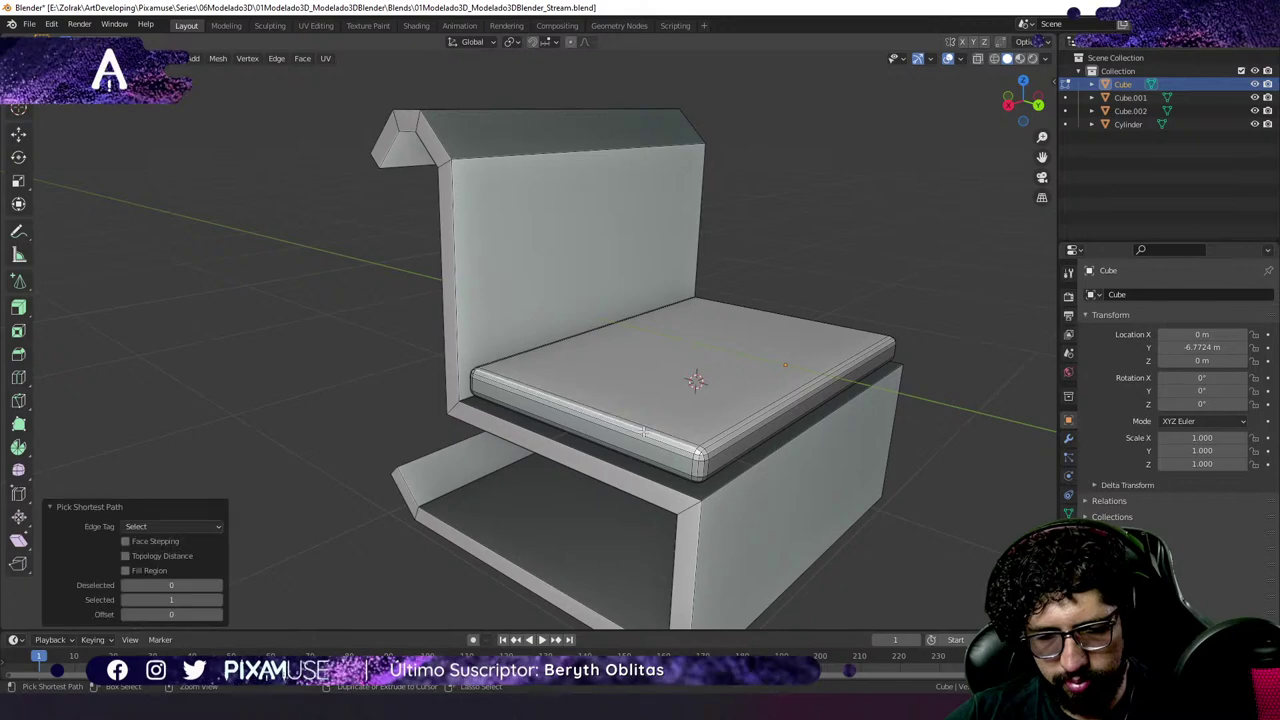
pyautogui.keyDown('alt'); pyautogui.click(645, 430); pyautogui.keyUp('alt')
pyautogui.moveTo(645, 430); pyautogui.dragTo(640, 350, button='middle')
pyautogui.hotkey('alt', 'a')
pyautogui.scroll(5, 635, 332)
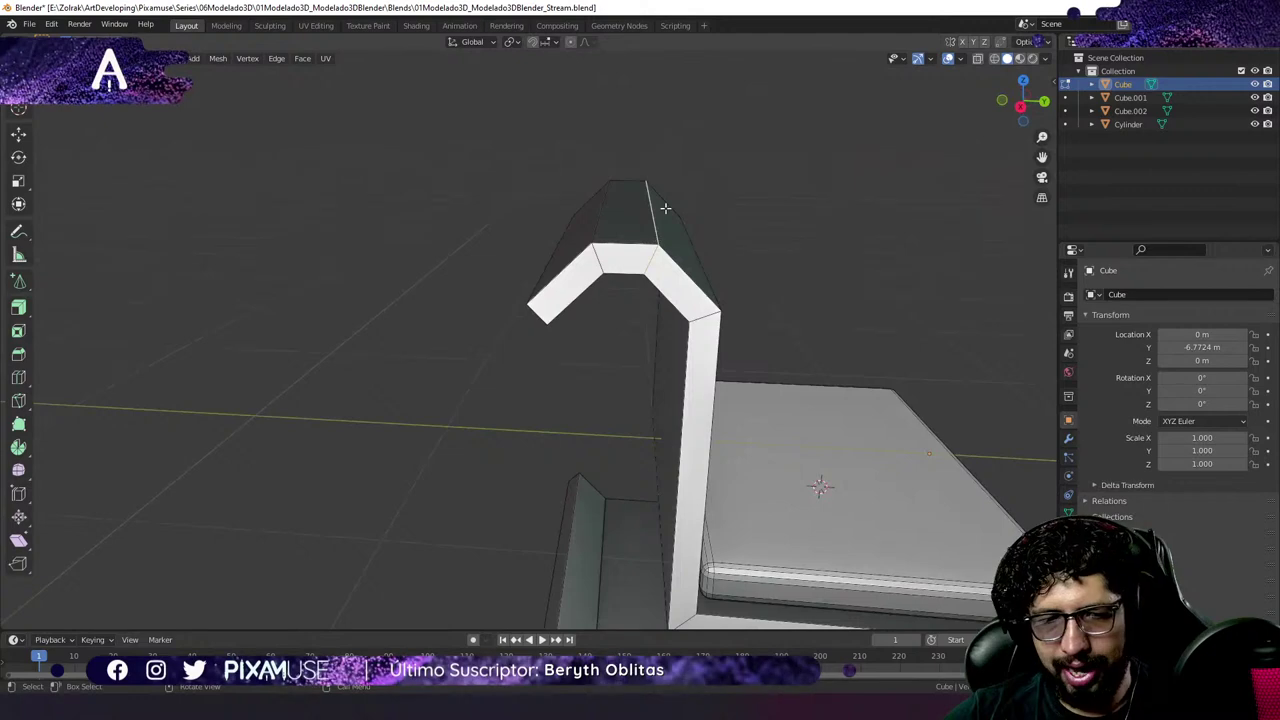
# Select the backrest bend loop, its lengthwise edge ring and additional bend edges.
pyautogui.keyDown('alt'); pyautogui.click(645, 278); pyautogui.keyUp('alt')
pyautogui.moveTo(645, 278); pyautogui.dragTo(726, 332, button='middle')
pyautogui.keyDown('ctrl'); pyautogui.keyDown('alt'); pyautogui.click(616, 264); pyautogui.keyUp('alt'); pyautogui.keyUp('ctrl')
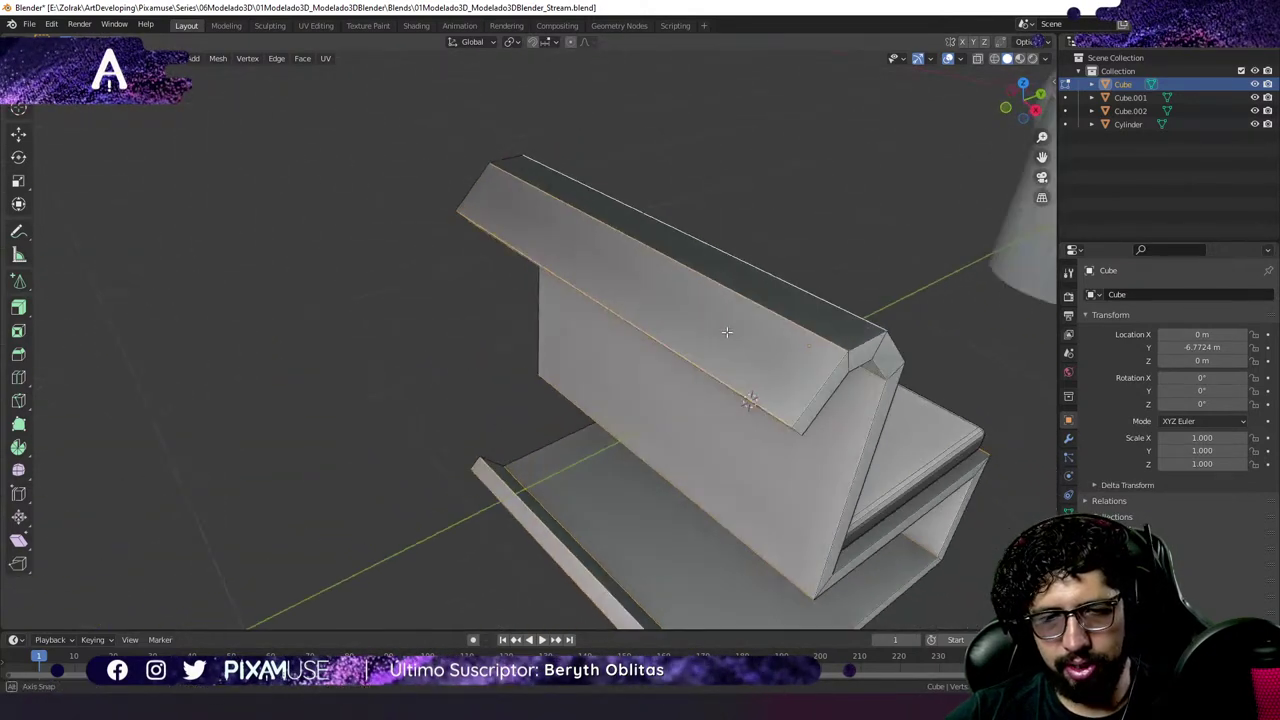
pyautogui.keyDown('ctrl'); pyautogui.keyDown('alt'); pyautogui.click(780, 300); pyautogui.keyUp('alt'); pyautogui.keyUp('ctrl')
pyautogui.moveTo(780, 300); pyautogui.dragTo(614, 451, button='middle')
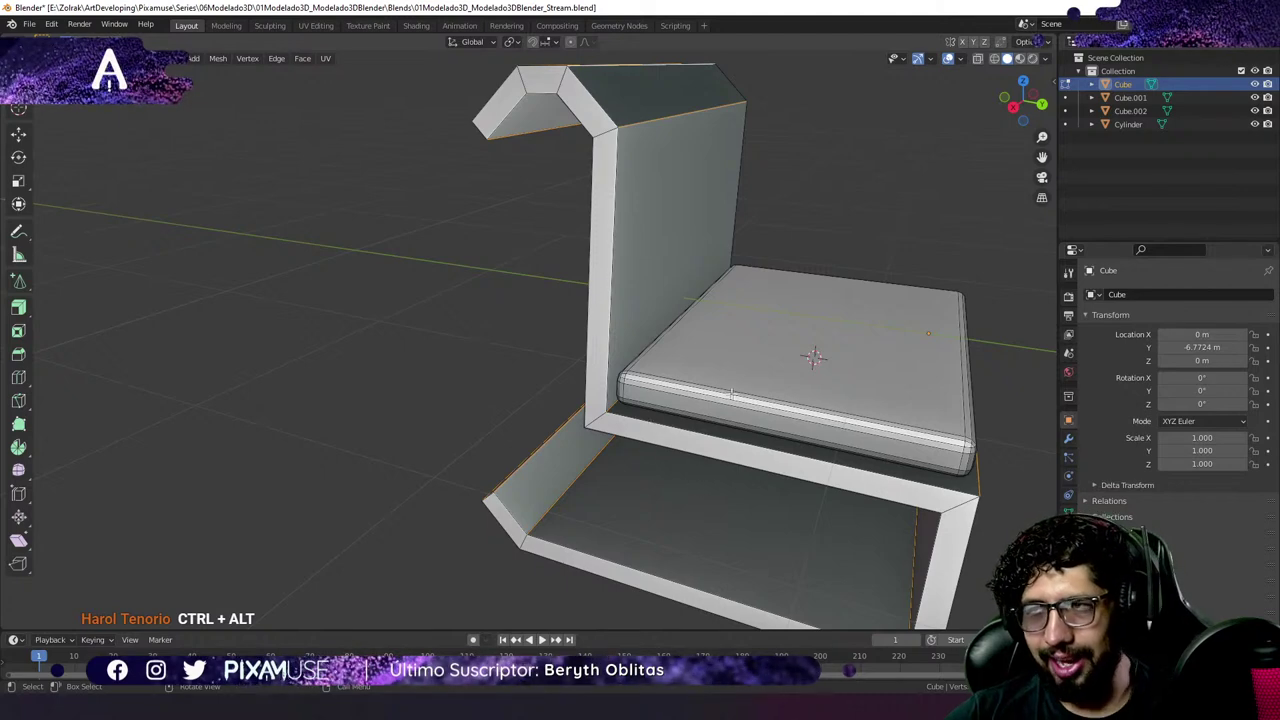
pyautogui.moveTo(811, 355); pyautogui.dragTo(799, 480, button='middle')
pyautogui.hotkey('alt', 'a')
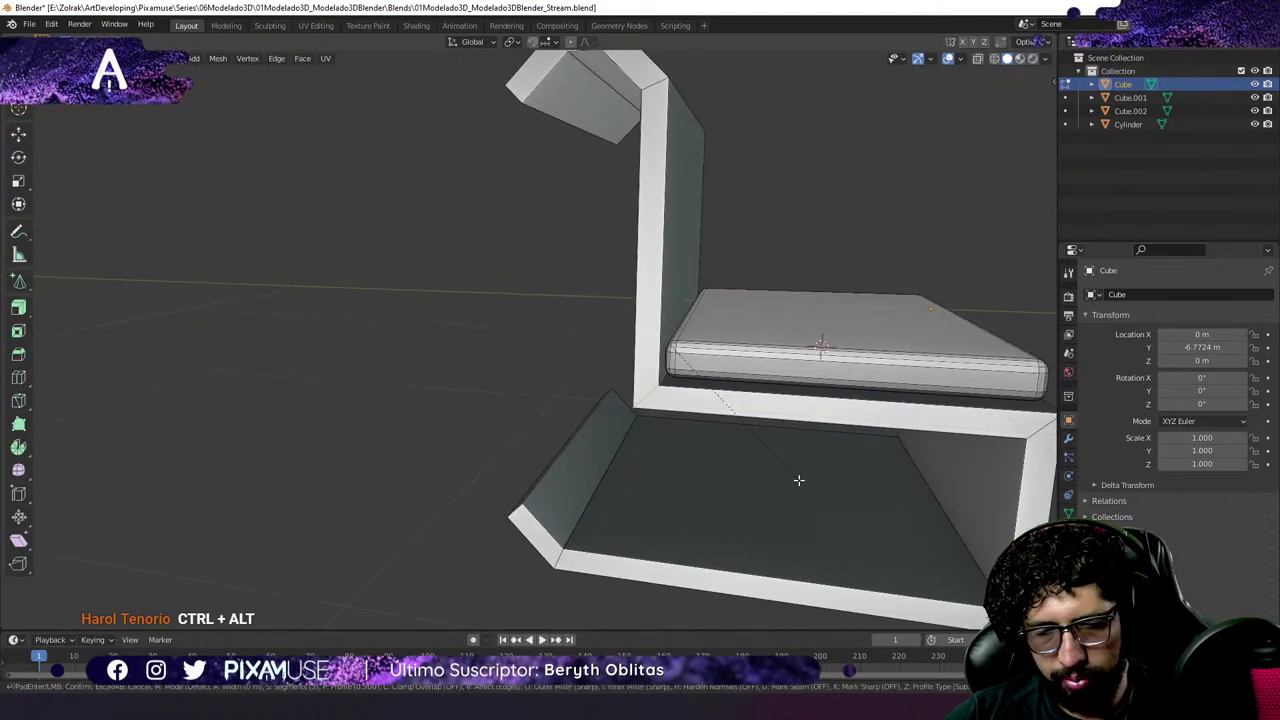
# Bevel the seat-to-backrest bend into a smooth multi-segment curve, then select the seat cushion.
pyautogui.hotkey('ctrl', 'z')
pyautogui.hotkey('ctrl', 'b')
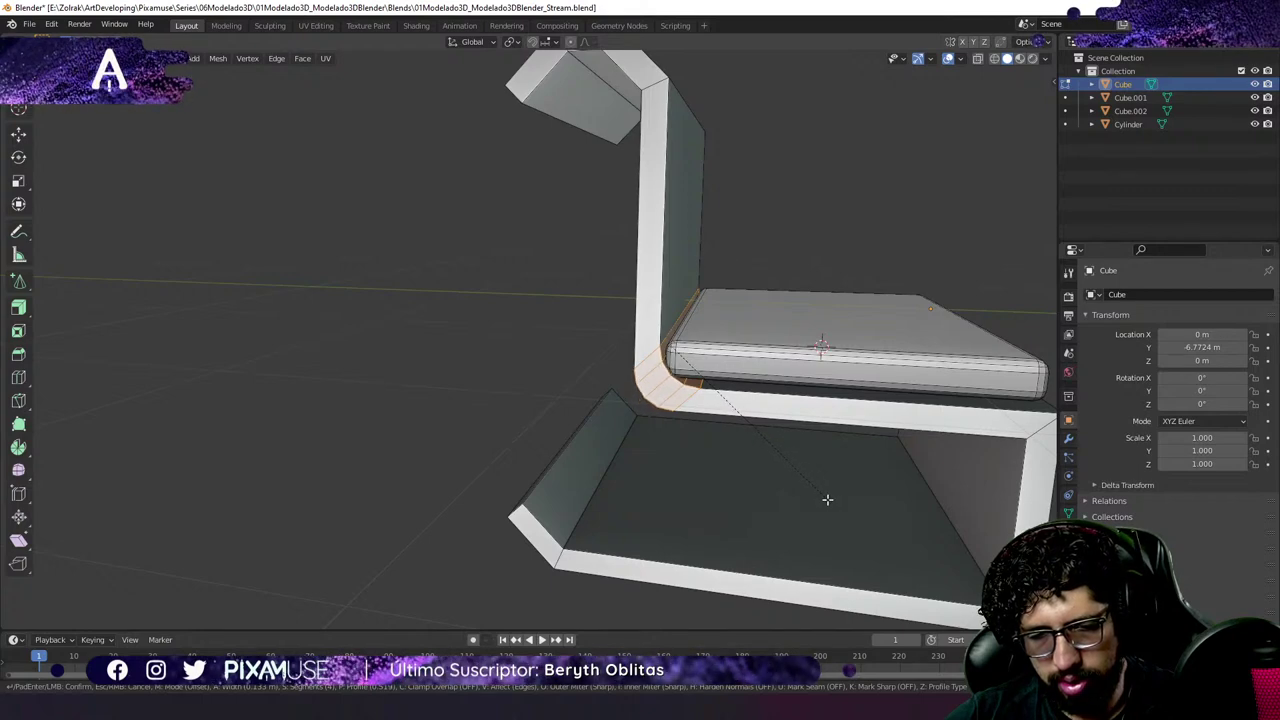
pyautogui.click(827, 499)
pyautogui.click(830, 370)
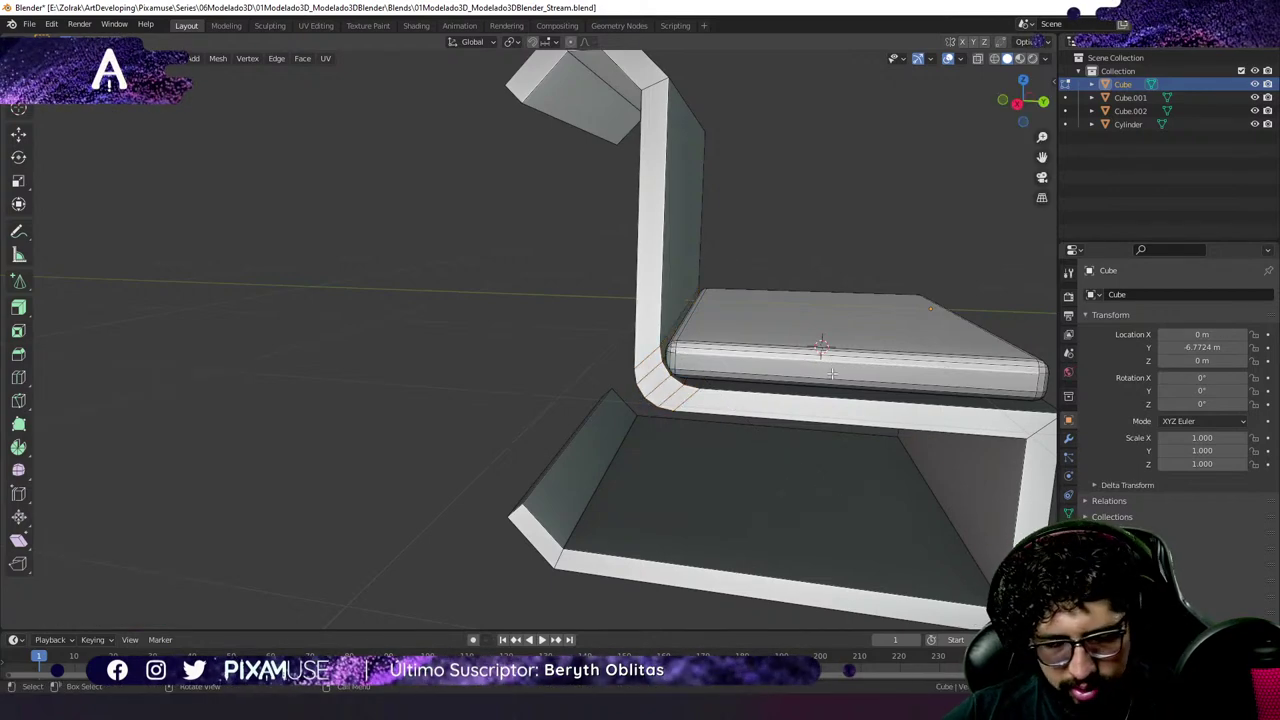
pyautogui.hotkey('ctrl', 'l')
# In side view, move the seat cushion about 0.039 m along Y and 0.014 m down.
pyautogui.press('KP_3')
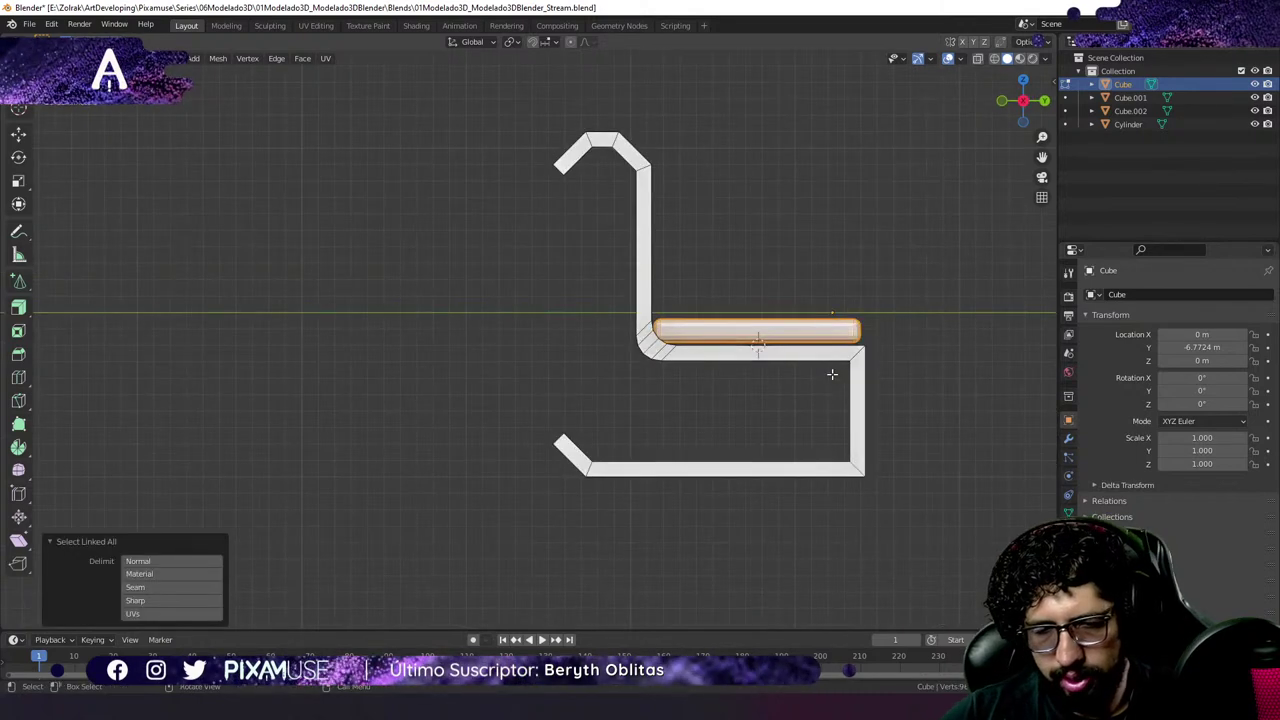
pyautogui.scroll(2, 828, 358)
pyautogui.keyDown('shift'); pyautogui.moveTo(760, 364); pyautogui.dragTo(650, 366, button='middle'); pyautogui.keyUp('shift')
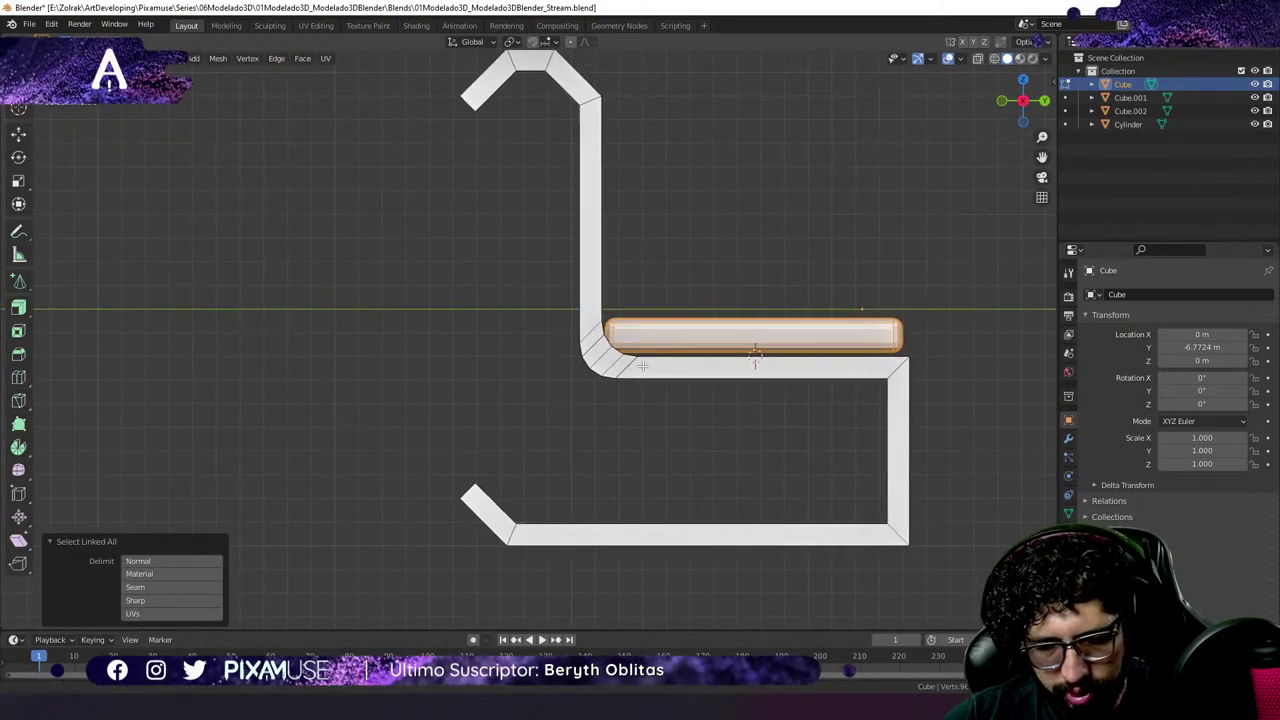
pyautogui.press('g')
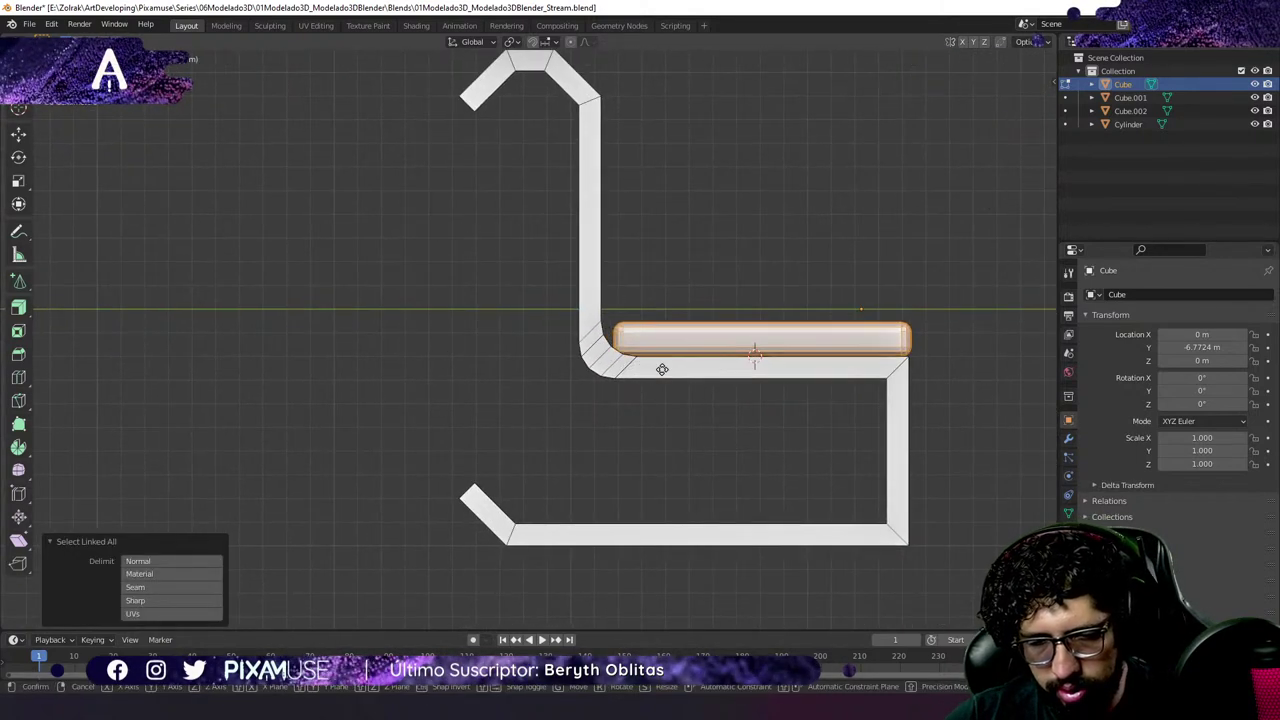
pyautogui.click(662, 369)
pyautogui.moveTo(662, 369); pyautogui.dragTo(548, 224, button='middle')
pyautogui.scroll(-3, 641, 384)
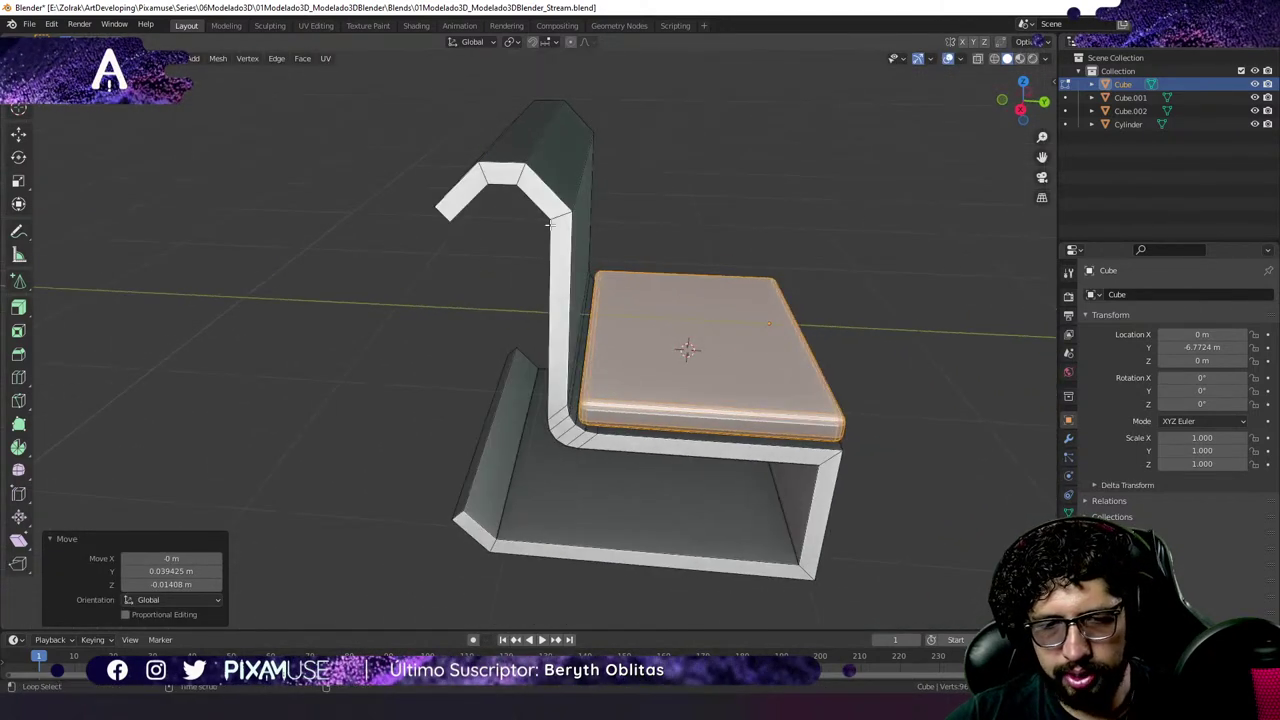
pyautogui.hotkey('alt', 'a')
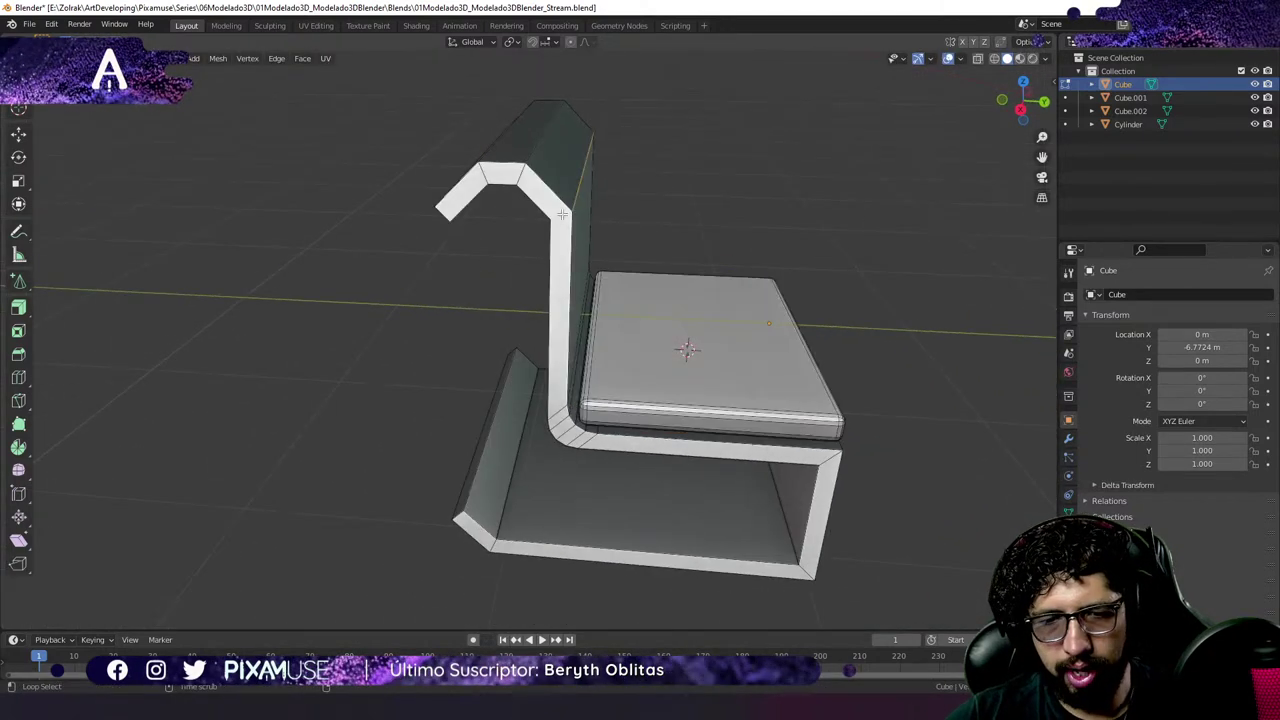
pyautogui.click(524, 282)
# Bevel the backrest's top bend at 0.116 m and select its top edge loops.
pyautogui.hotkey('ctrl', 'b')
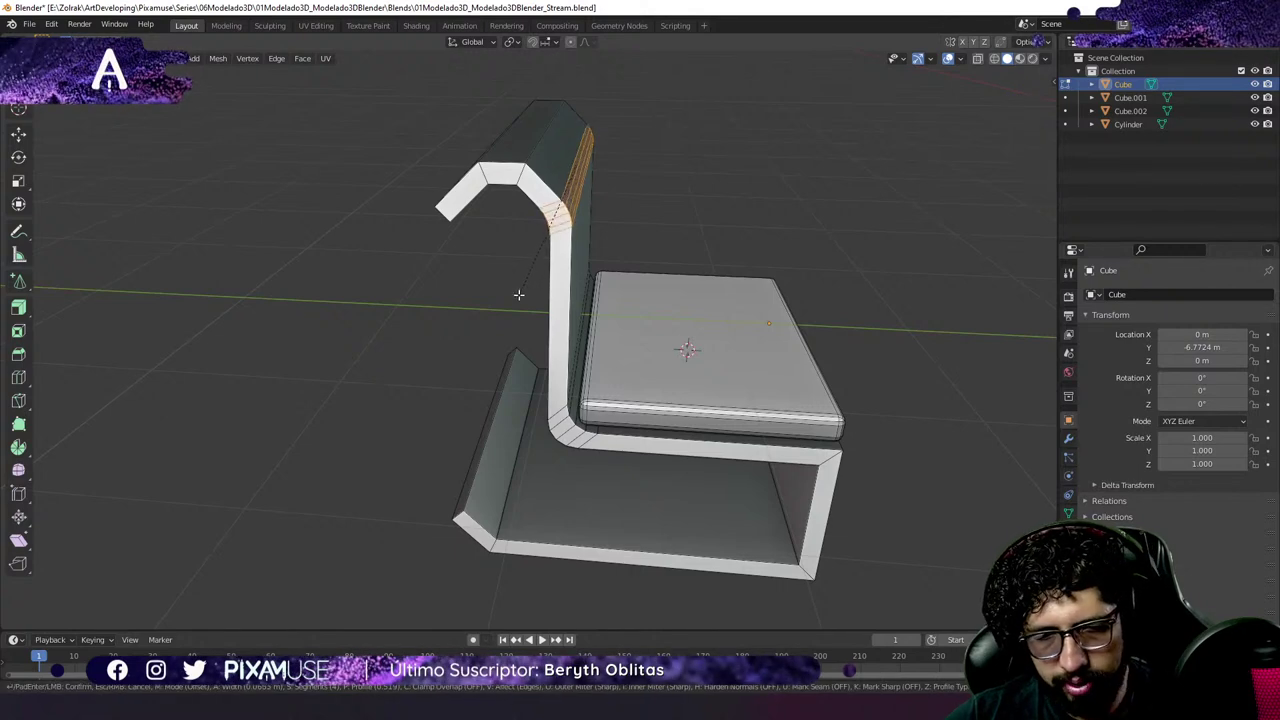
pyautogui.click(515, 300)
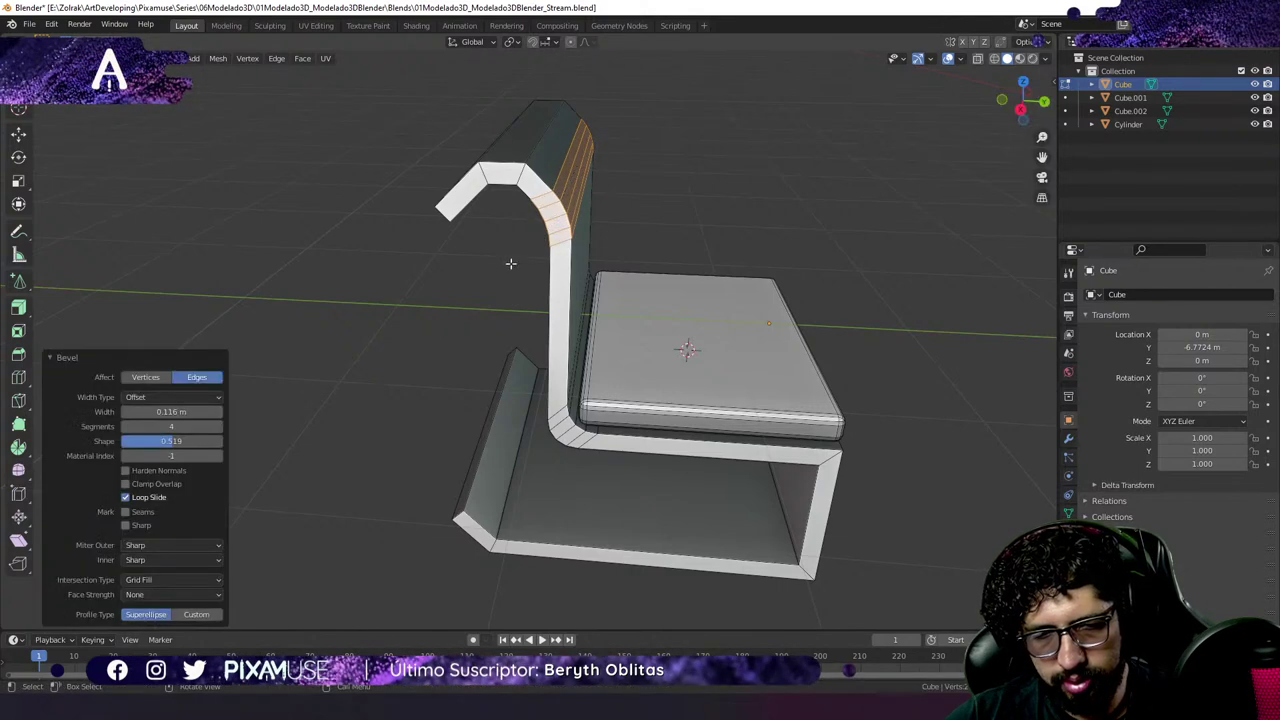
pyautogui.keyDown('alt'); pyautogui.click(489, 177); pyautogui.keyUp('alt')
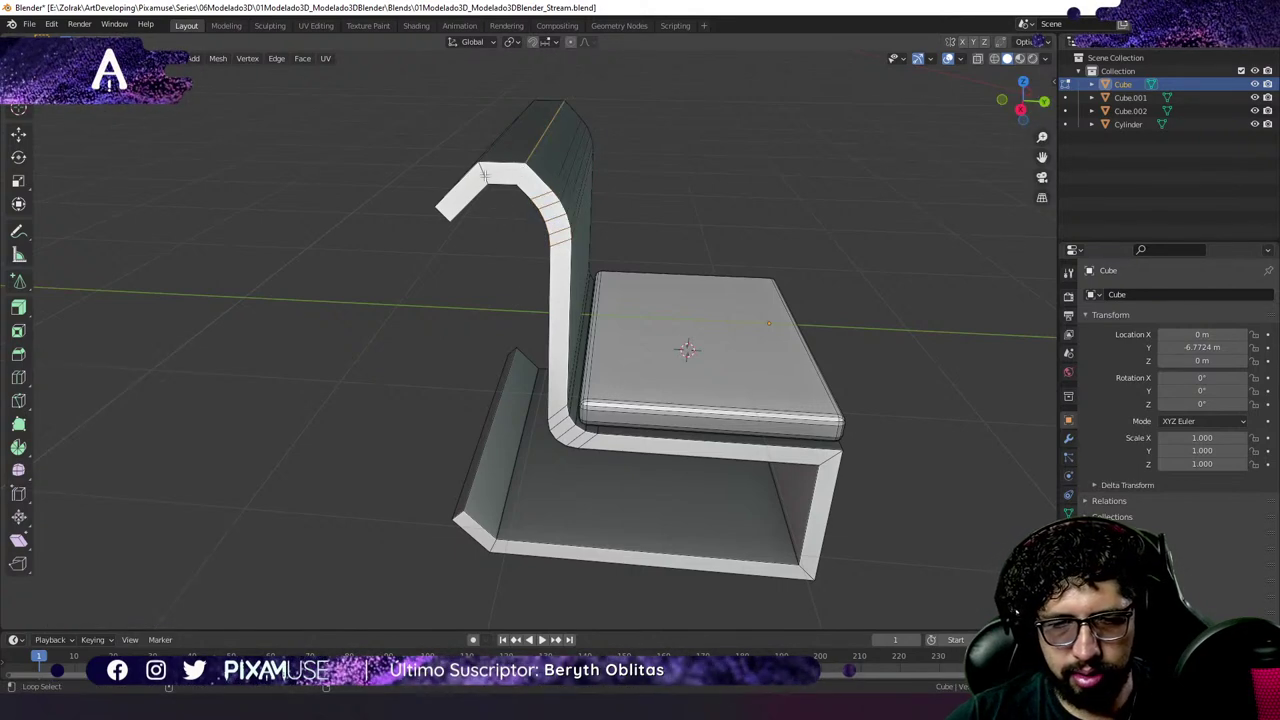
pyautogui.keyDown('alt'); pyautogui.click(484, 174); pyautogui.keyUp('alt')
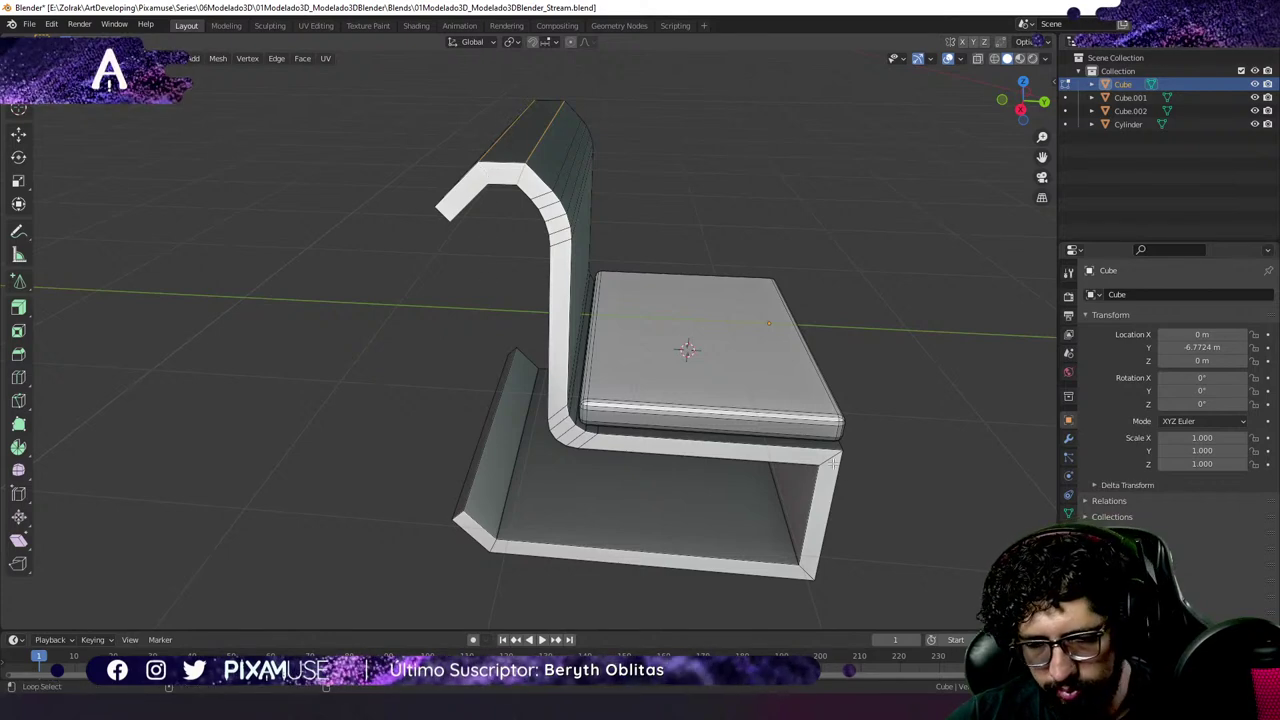
pyautogui.keyDown('alt'); pyautogui.click(570, 190); pyautogui.keyUp('alt')
pyautogui.click(514, 249)
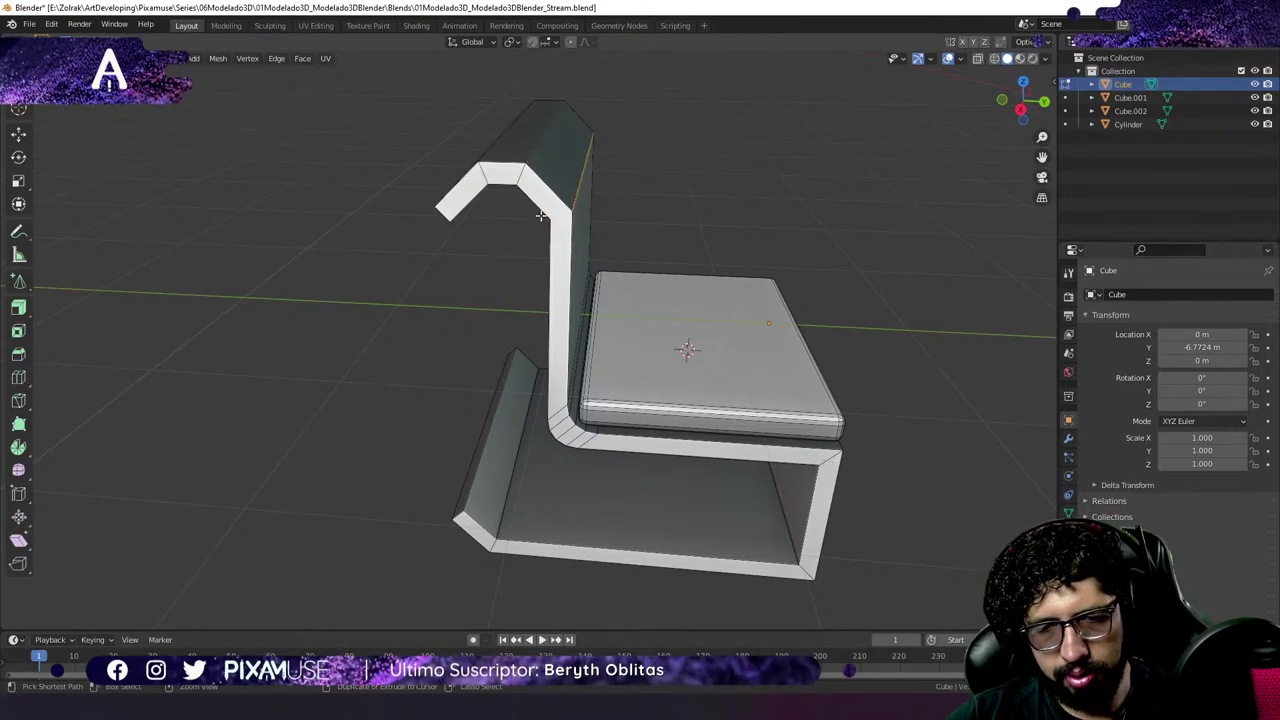
pyautogui.keyDown('alt'); pyautogui.click(546, 155); pyautogui.keyUp('alt')
pyautogui.keyDown('alt'); pyautogui.click(512, 148); pyautogui.keyUp('alt')
pyautogui.keyDown('alt'); pyautogui.click(495, 144); pyautogui.keyUp('alt')
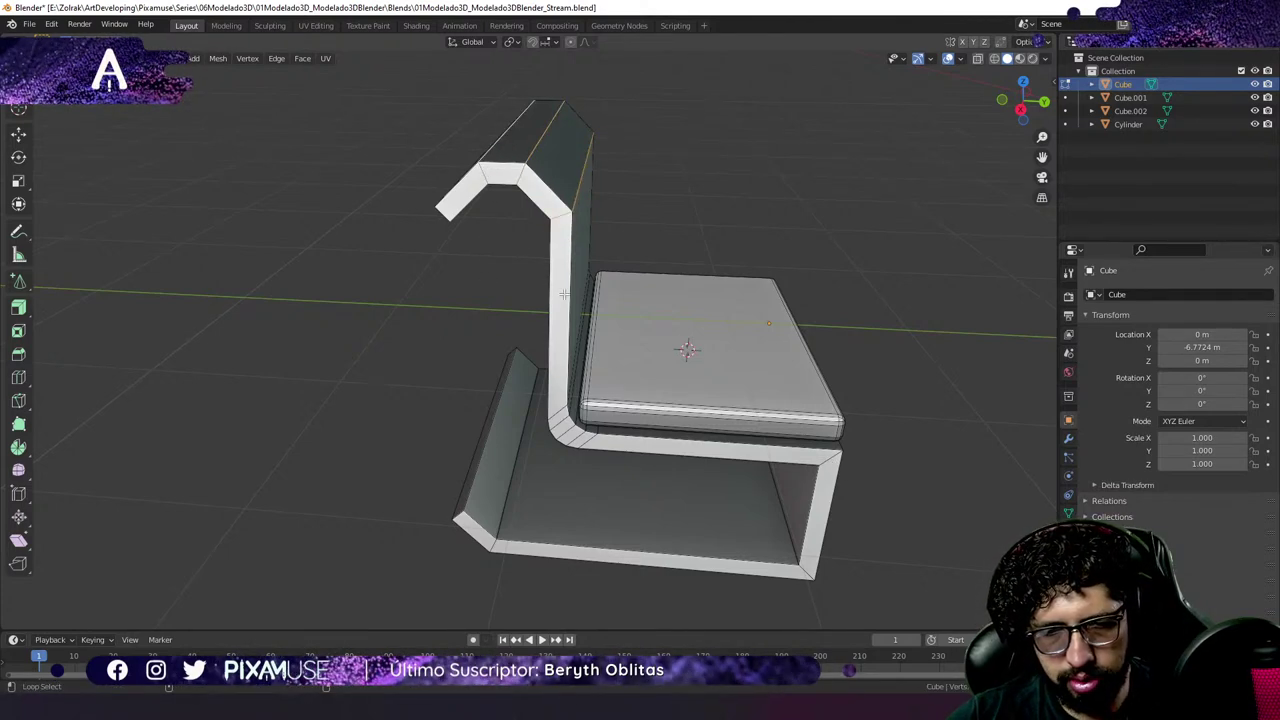
pyautogui.moveTo(610, 146); pyautogui.dragTo(546, 172, button='middle')
pyautogui.keyDown('alt'); pyautogui.click(518, 200); pyautogui.keyUp('alt')
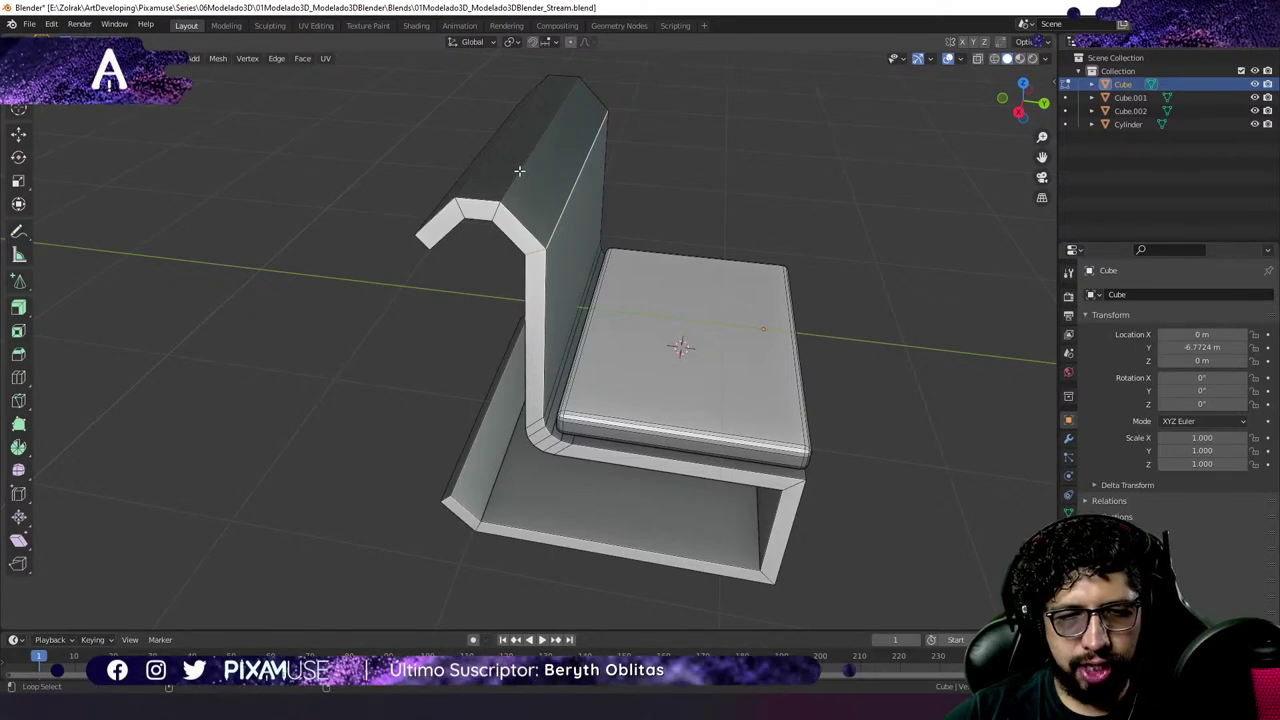
pyautogui.keyDown('alt'); pyautogui.click(519, 171); pyautogui.keyUp('alt')
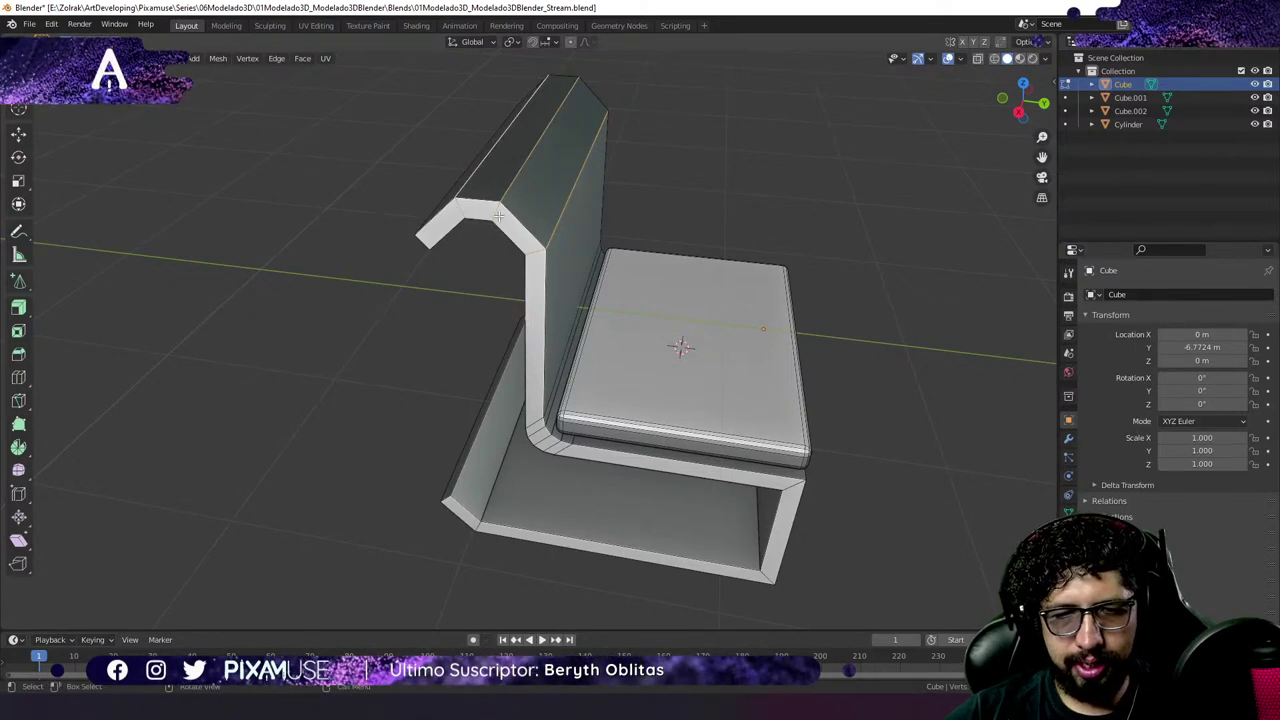
# Bevel the lower frame corners with 4 segments and set the bevel Shape to 0.5.
pyautogui.moveTo(482, 155); pyautogui.dragTo(764, 348, button='middle')
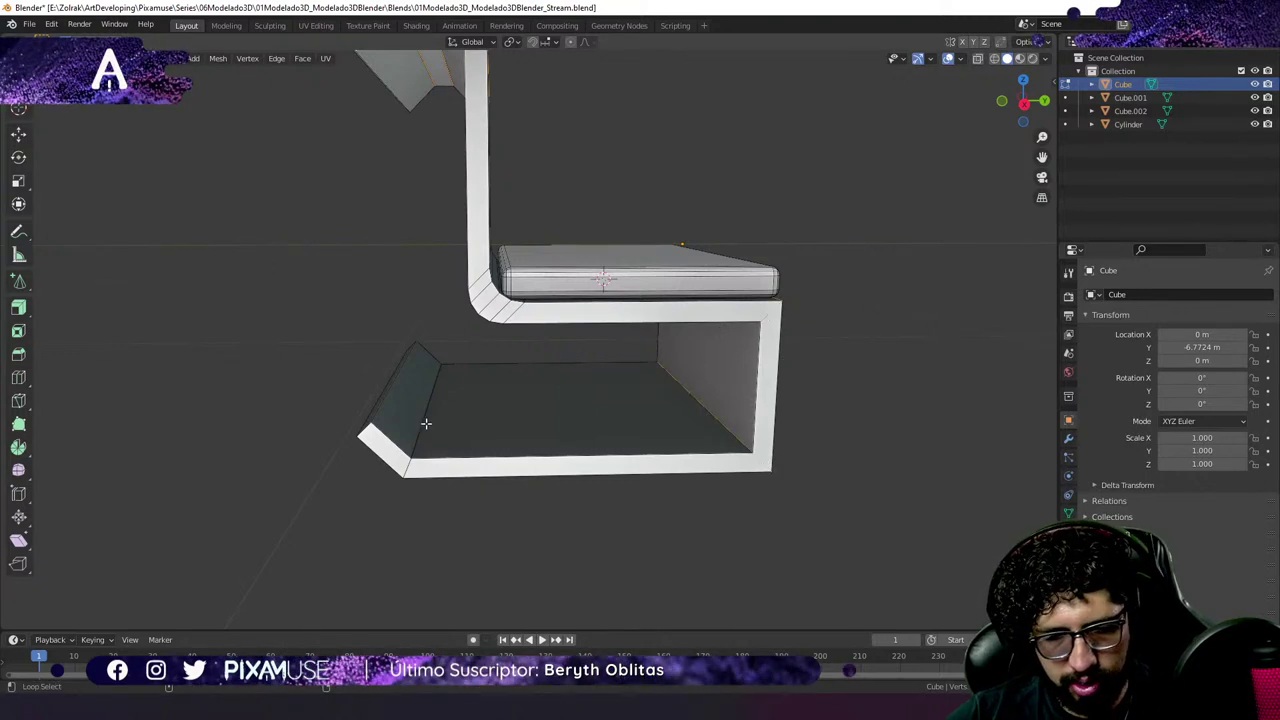
pyautogui.scroll(-3, 662, 443)
pyautogui.scroll(3, 680, 440)
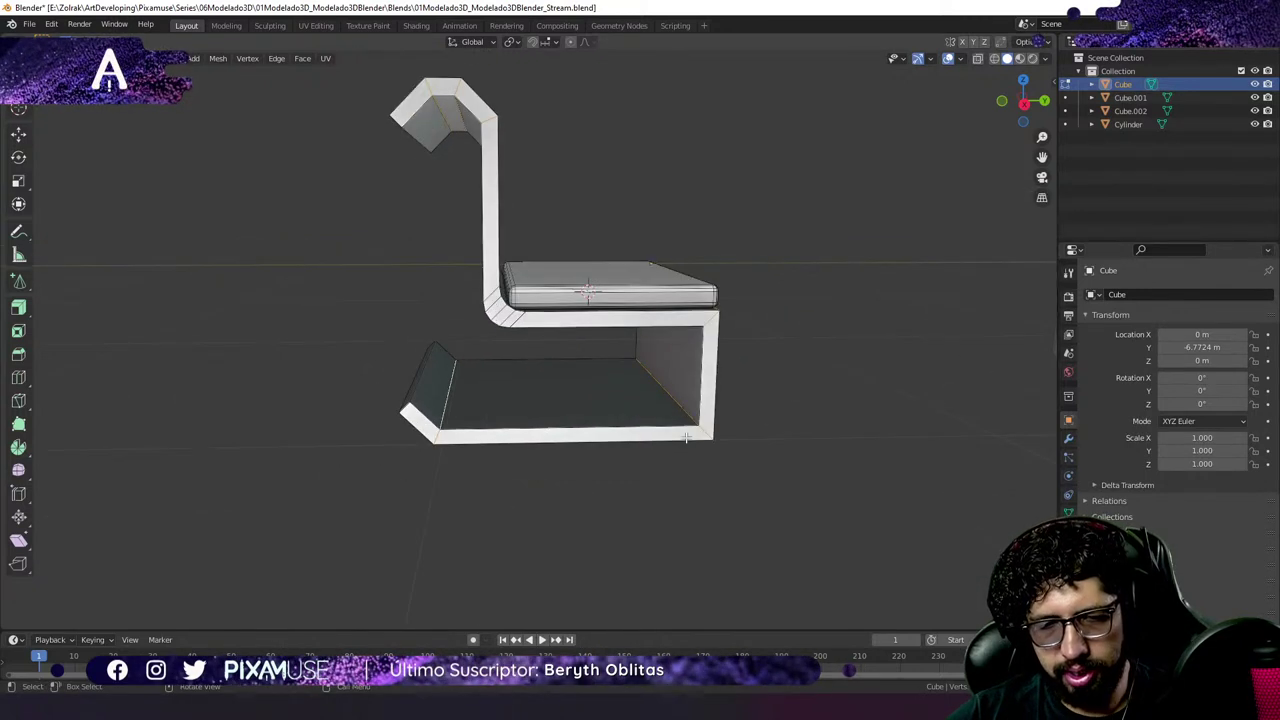
pyautogui.hotkey('ctrl', 'b')
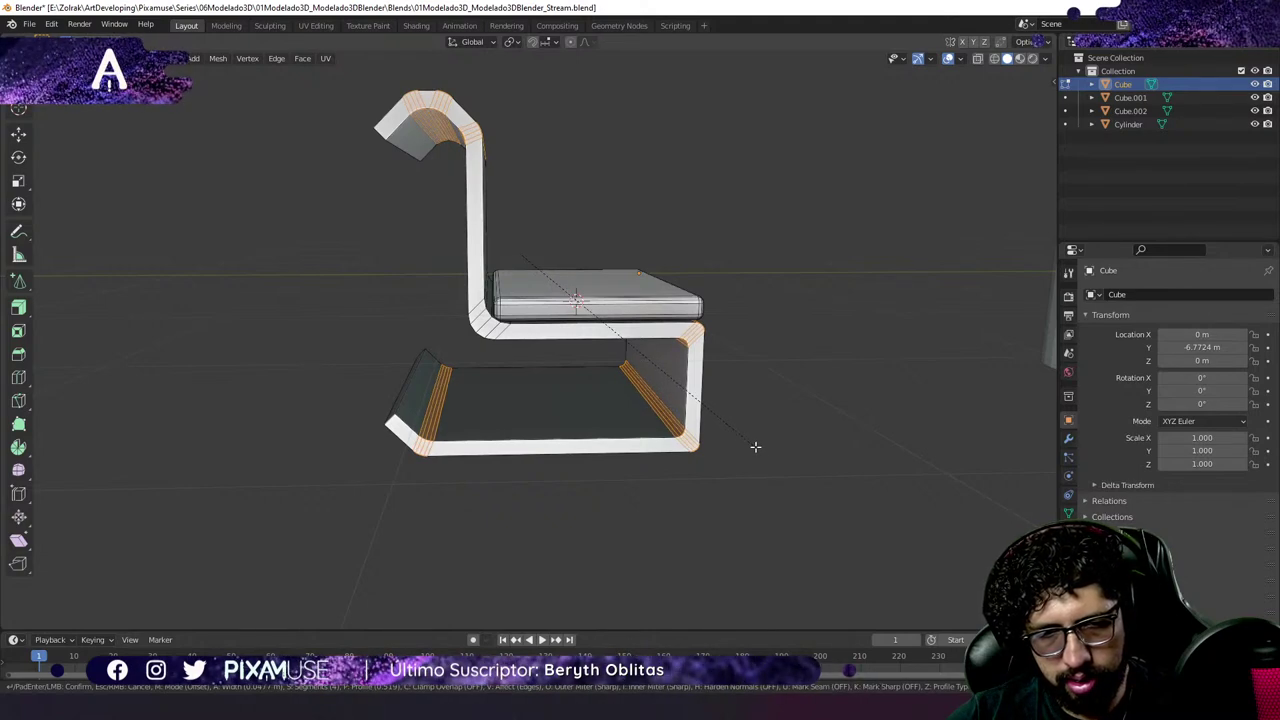
pyautogui.click(755, 447)
pyautogui.click(180, 441)
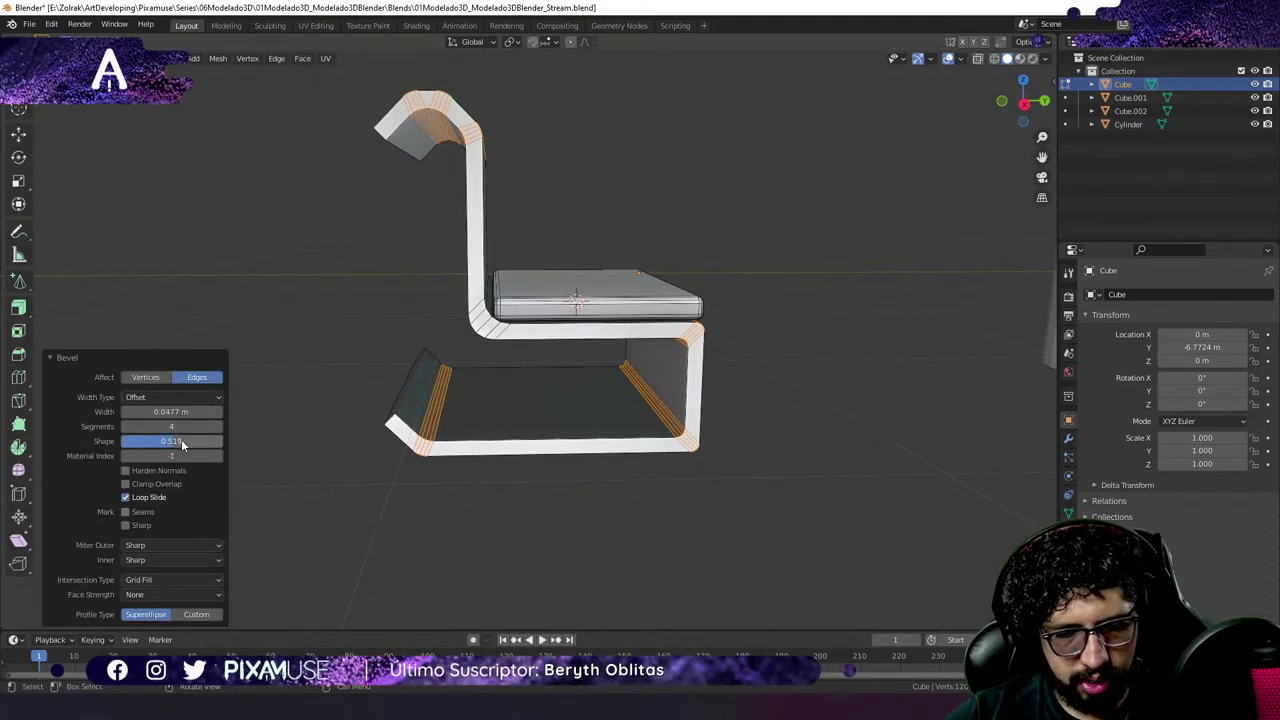
pyautogui.write('.5')
pyautogui.press('Return')
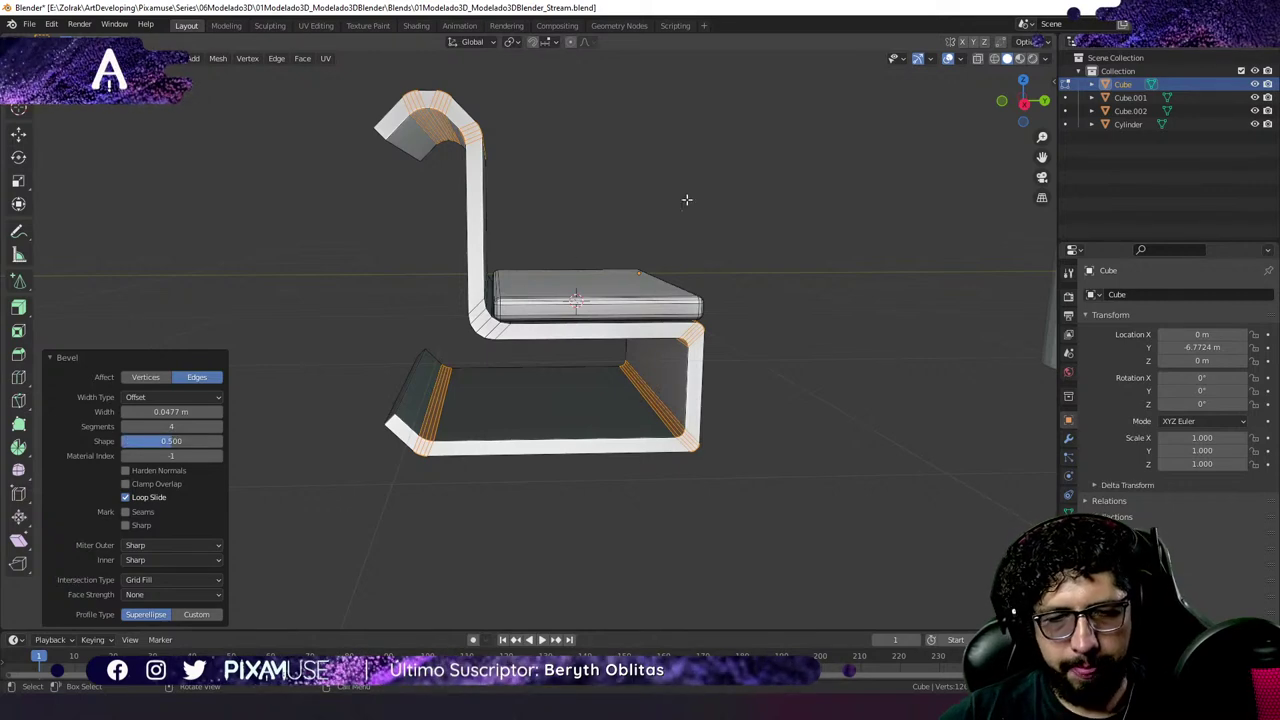
pyautogui.click(818, 222)
pyautogui.moveTo(858, 272); pyautogui.dragTo(660, 340, button='middle')
# Bevel the edge loops at the chair's top bend and front lip.
pyautogui.keyDown('alt'); pyautogui.click(554, 346); pyautogui.keyUp('alt')
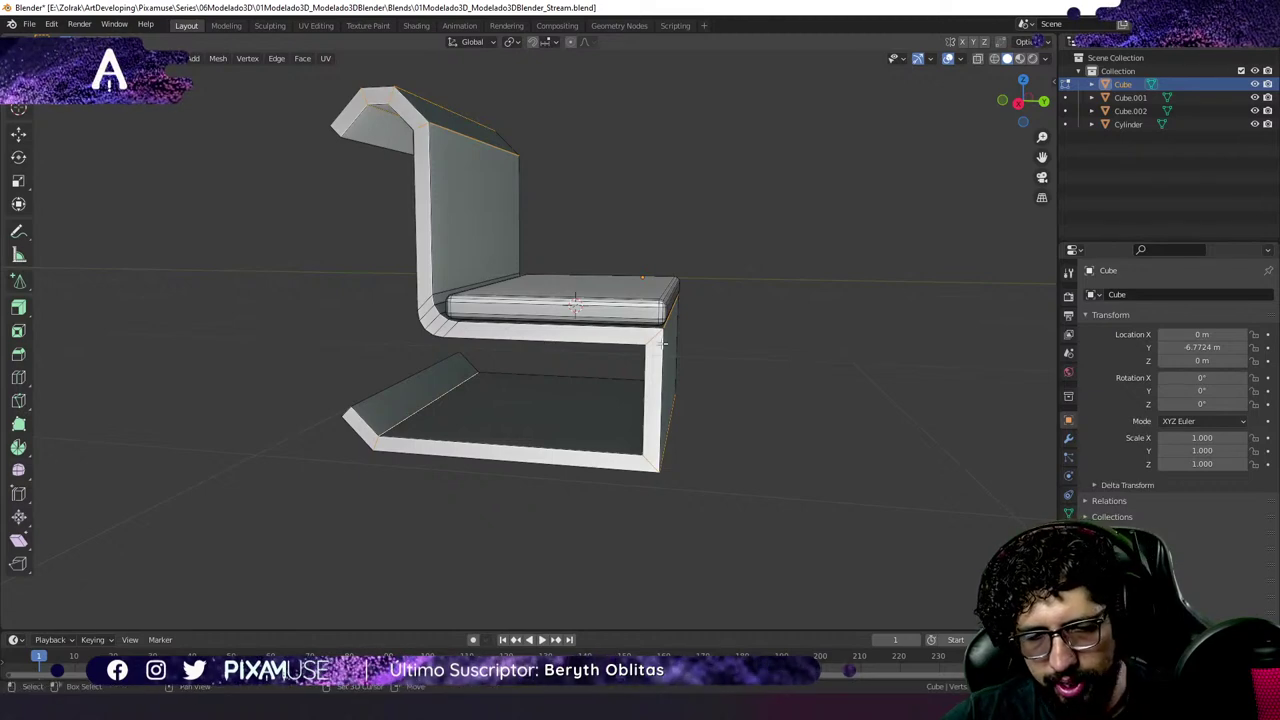
pyautogui.moveTo(668, 334); pyautogui.dragTo(639, 339, button='middle')
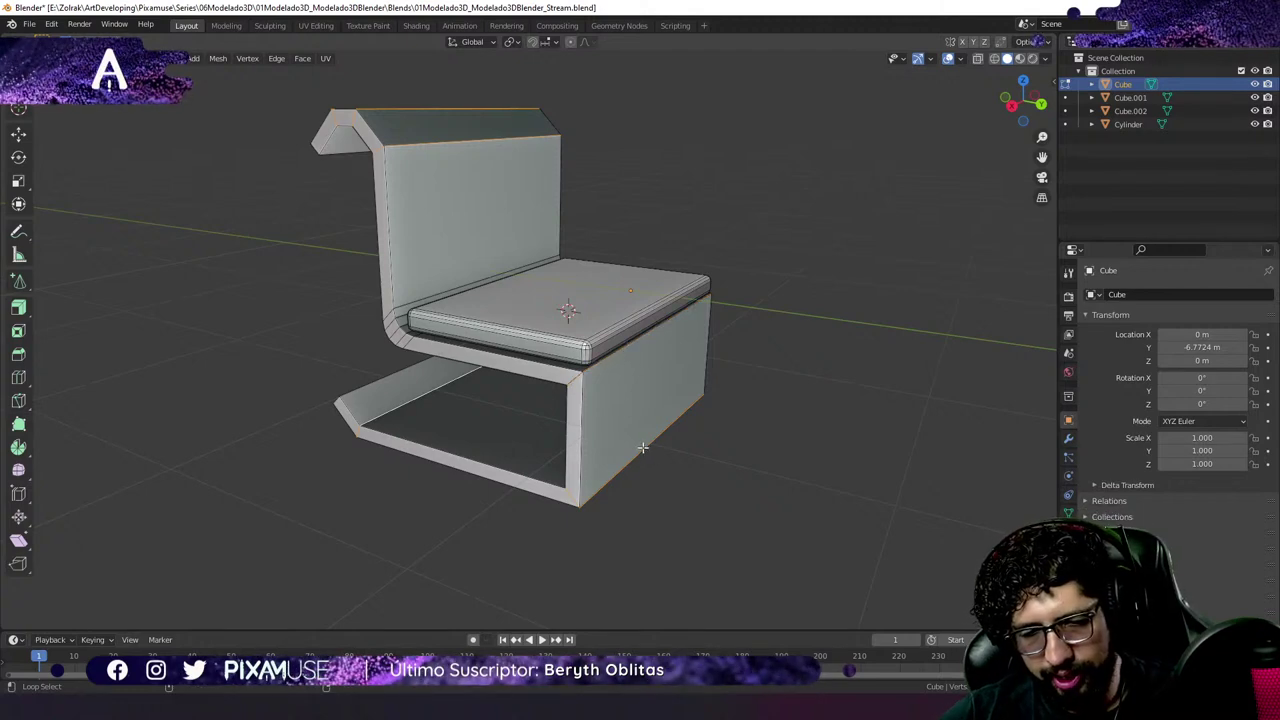
pyautogui.moveTo(517, 434); pyautogui.dragTo(576, 432, button='middle')
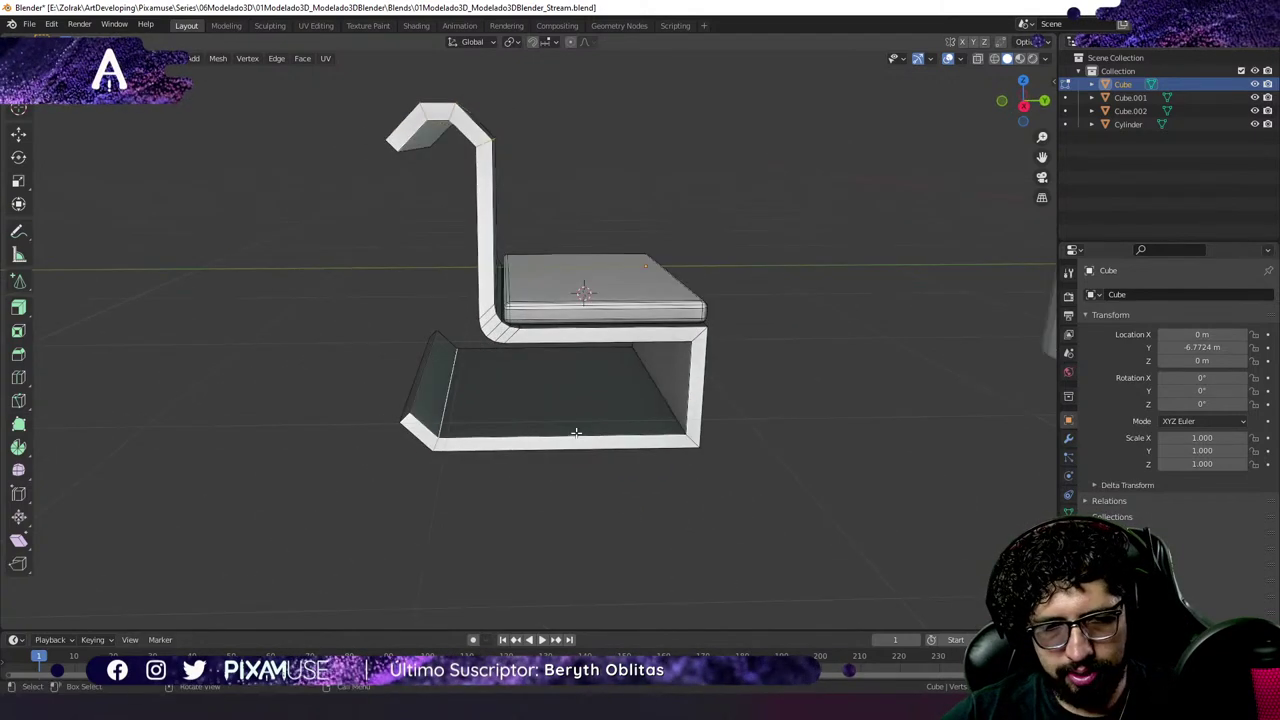
pyautogui.keyDown('alt'); pyautogui.click(486, 272); pyautogui.keyUp('alt')
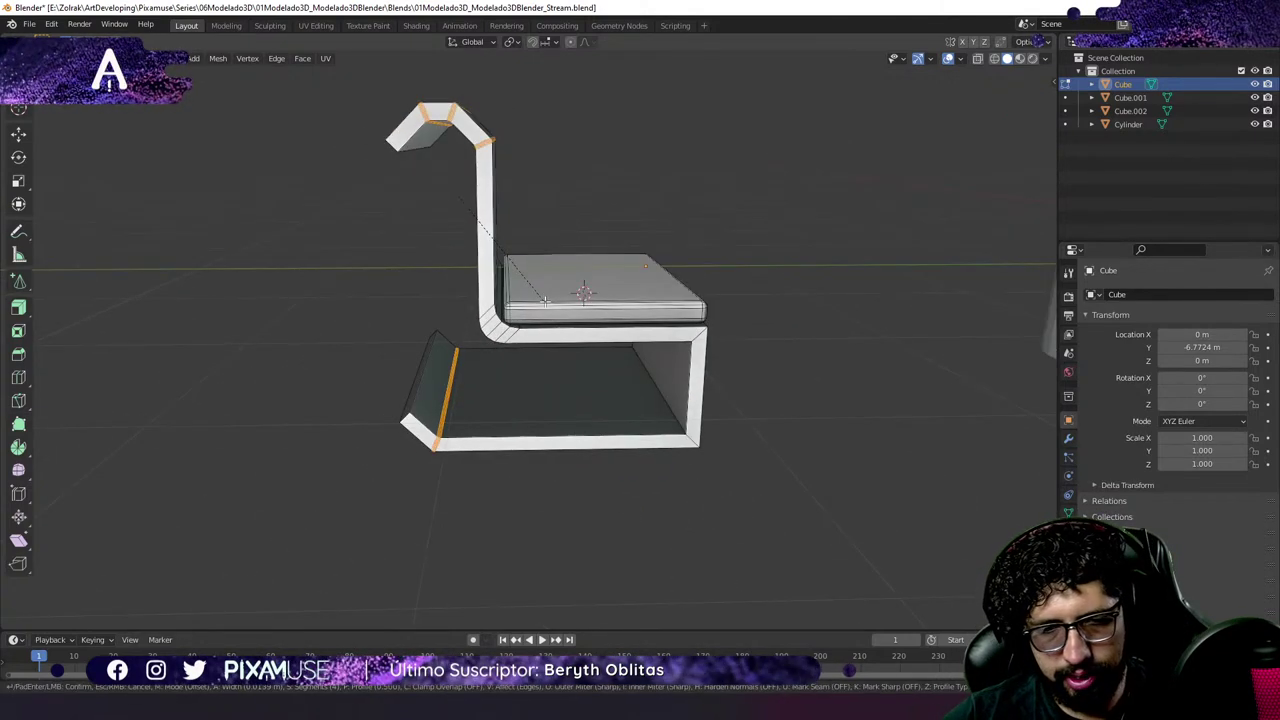
pyautogui.hotkey('ctrl', 'b')
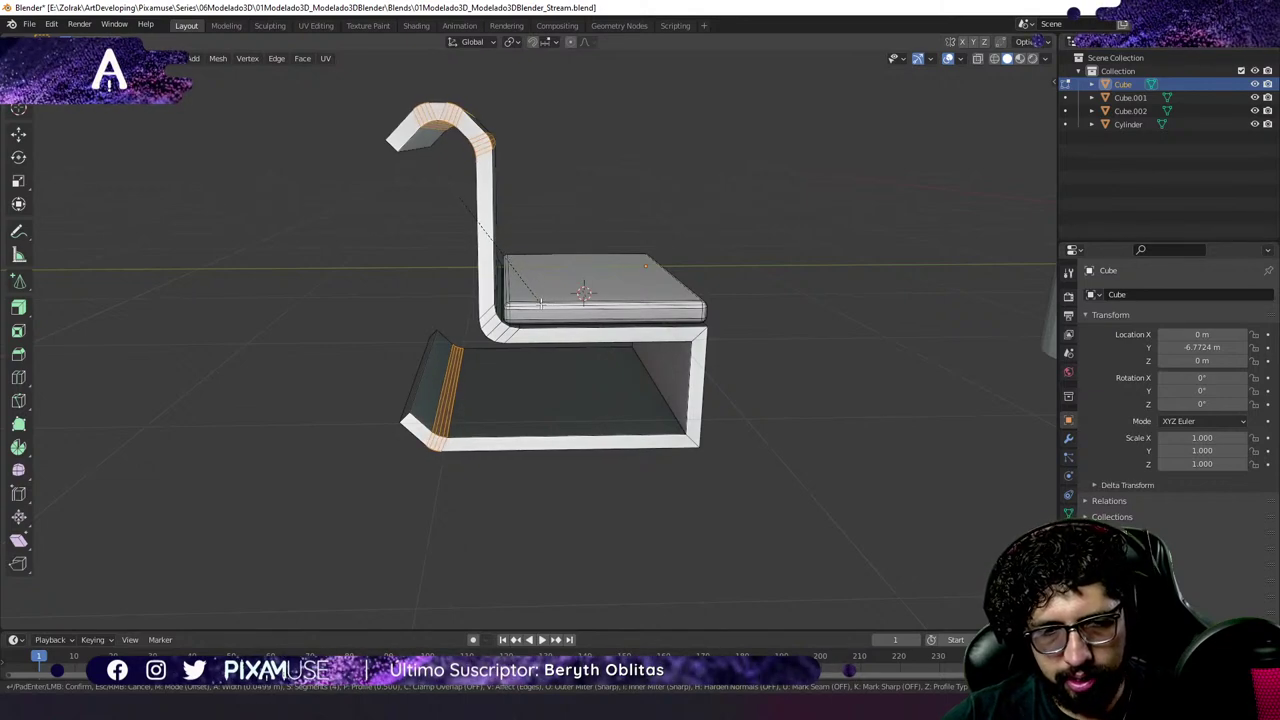
pyautogui.click(540, 302)
pyautogui.hotkey('alt', 'a')
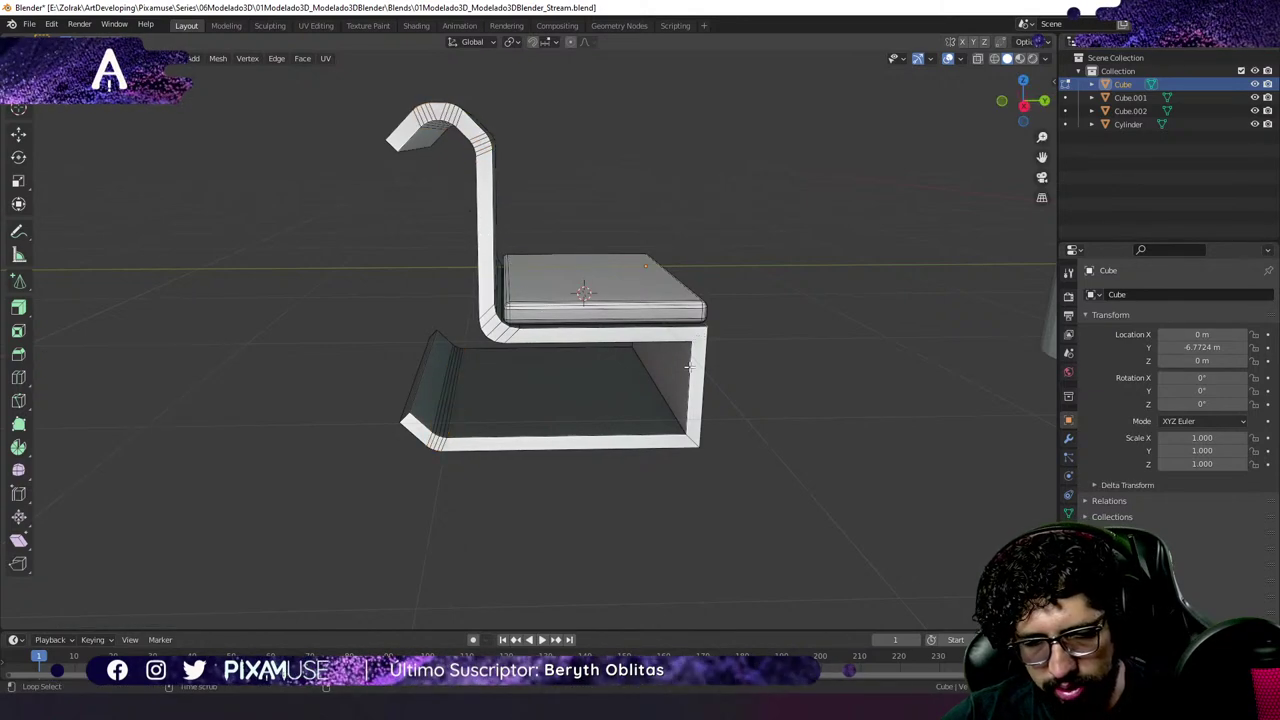
pyautogui.moveTo(690, 441); pyautogui.dragTo(746, 423, button='middle')
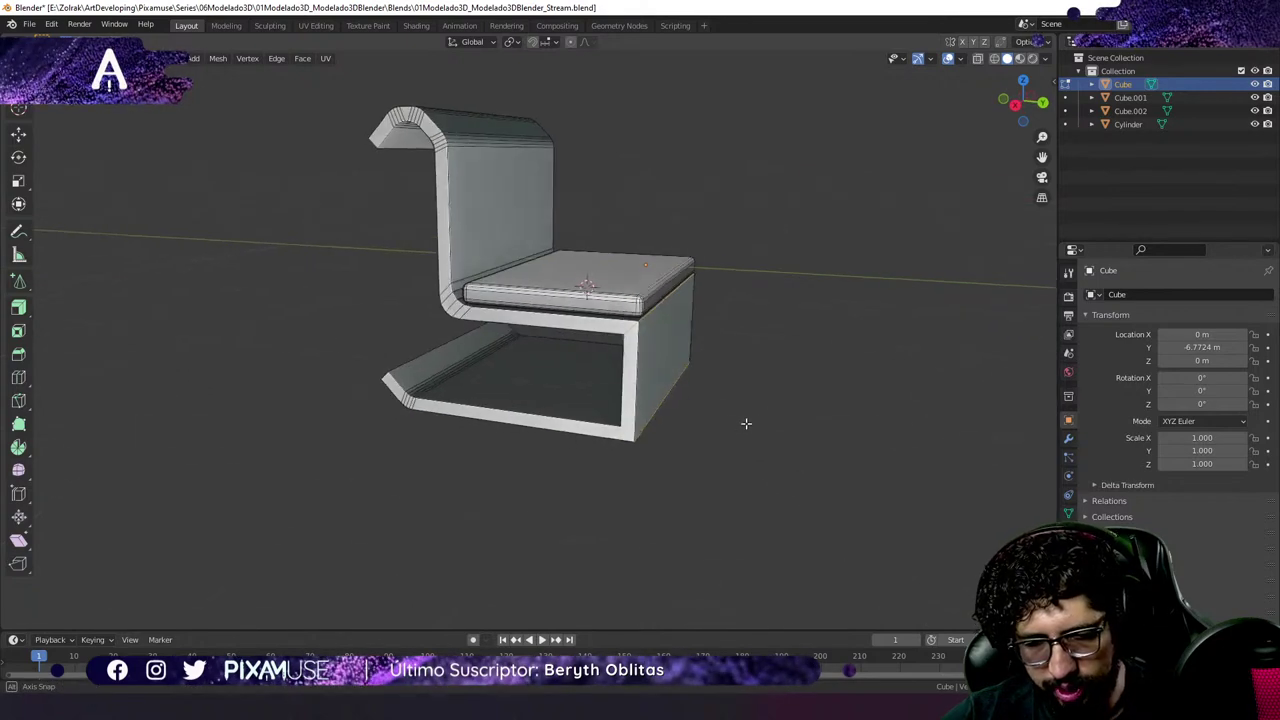
# Bevel the right-hand bend loops 0.142 m wide with 4 segments.
pyautogui.hotkey('ctrl', 'z')
pyautogui.hotkey('ctrl', 'b')
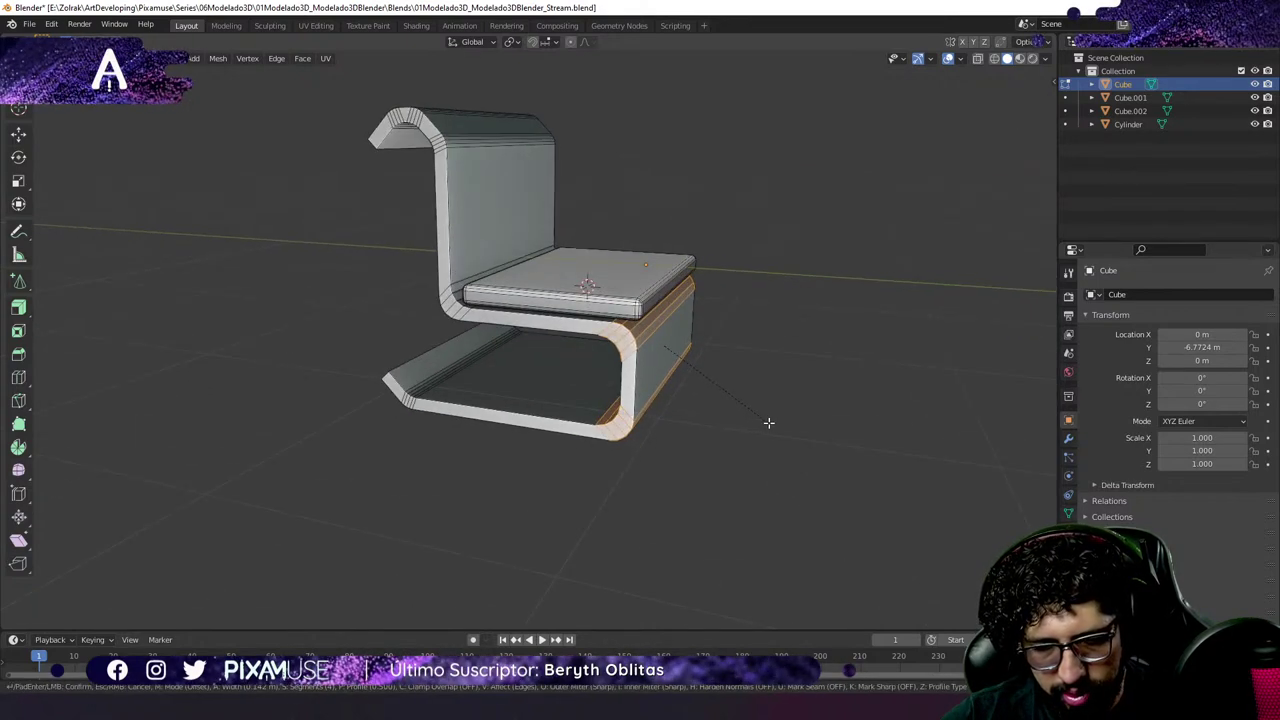
pyautogui.click(768, 423)
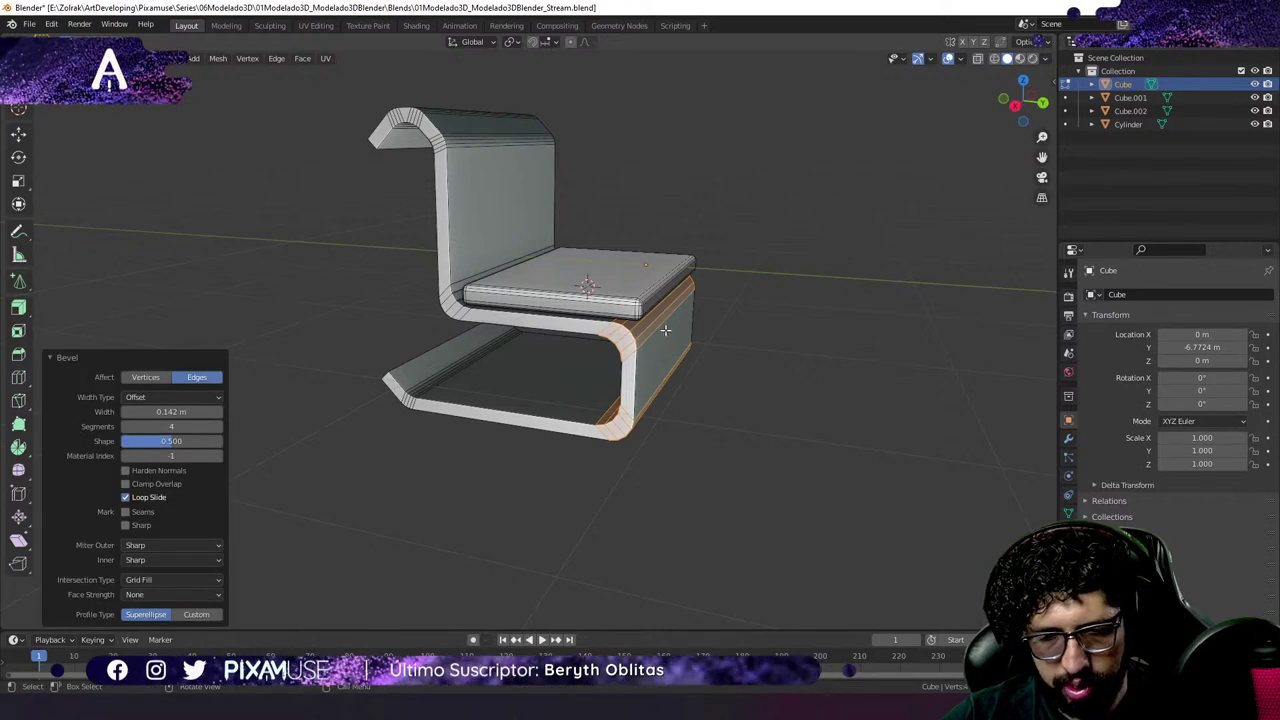
pyautogui.moveTo(665, 330); pyautogui.dragTo(626, 311, button='middle')
pyautogui.hotkey('alt', 'a')
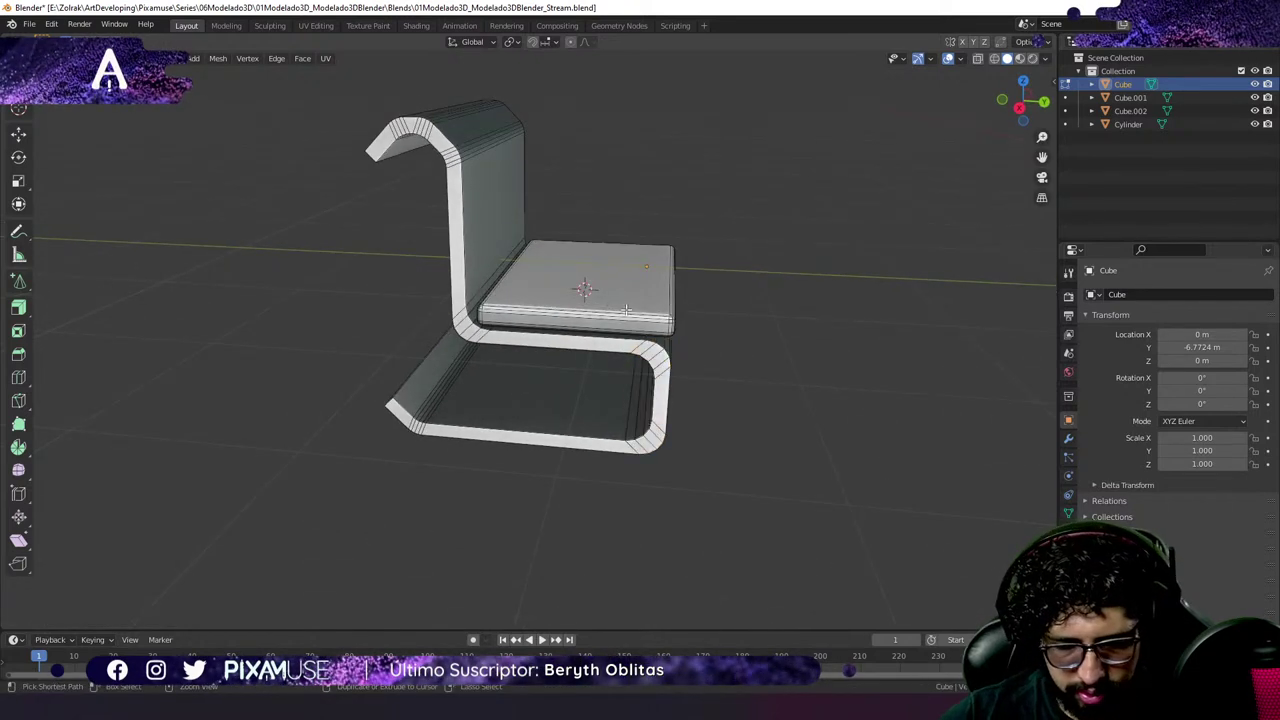
# Scale the selected seat cushion to 0.865 along Y, then move it -0.085 m along Y.
pyautogui.hotkey('ctrl', 'l')
pyautogui.press('s')
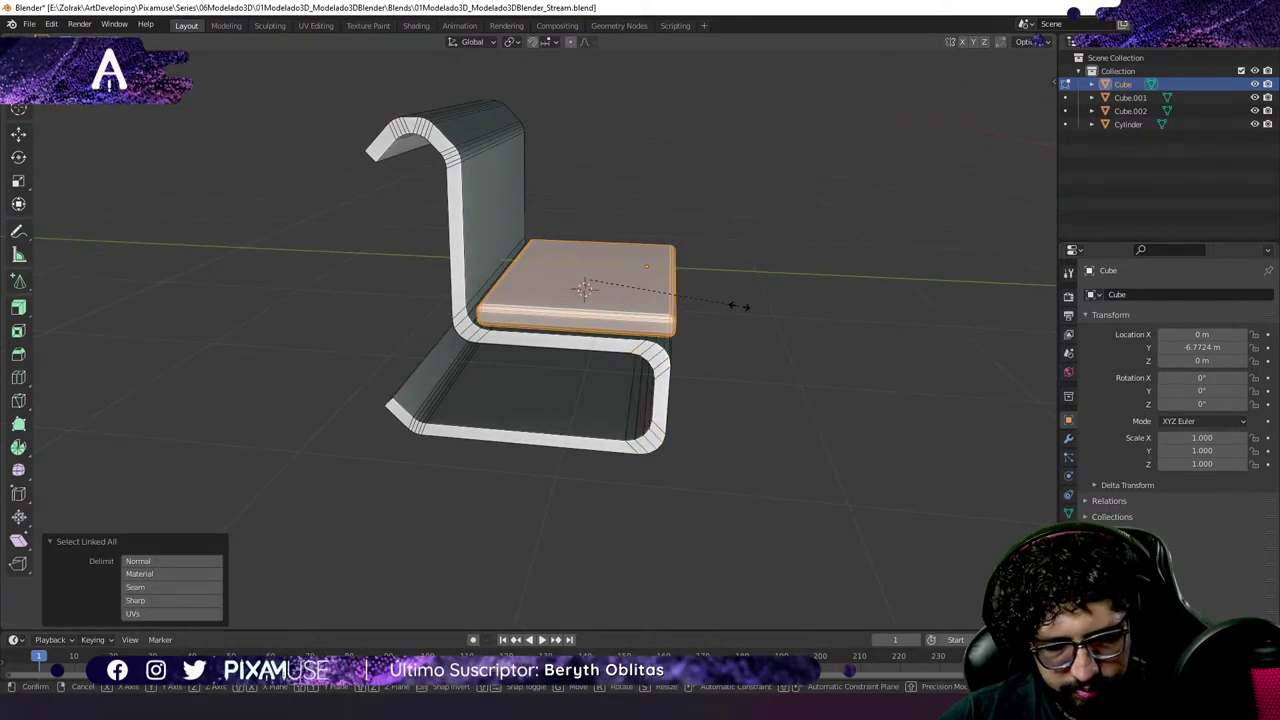
pyautogui.press('y')
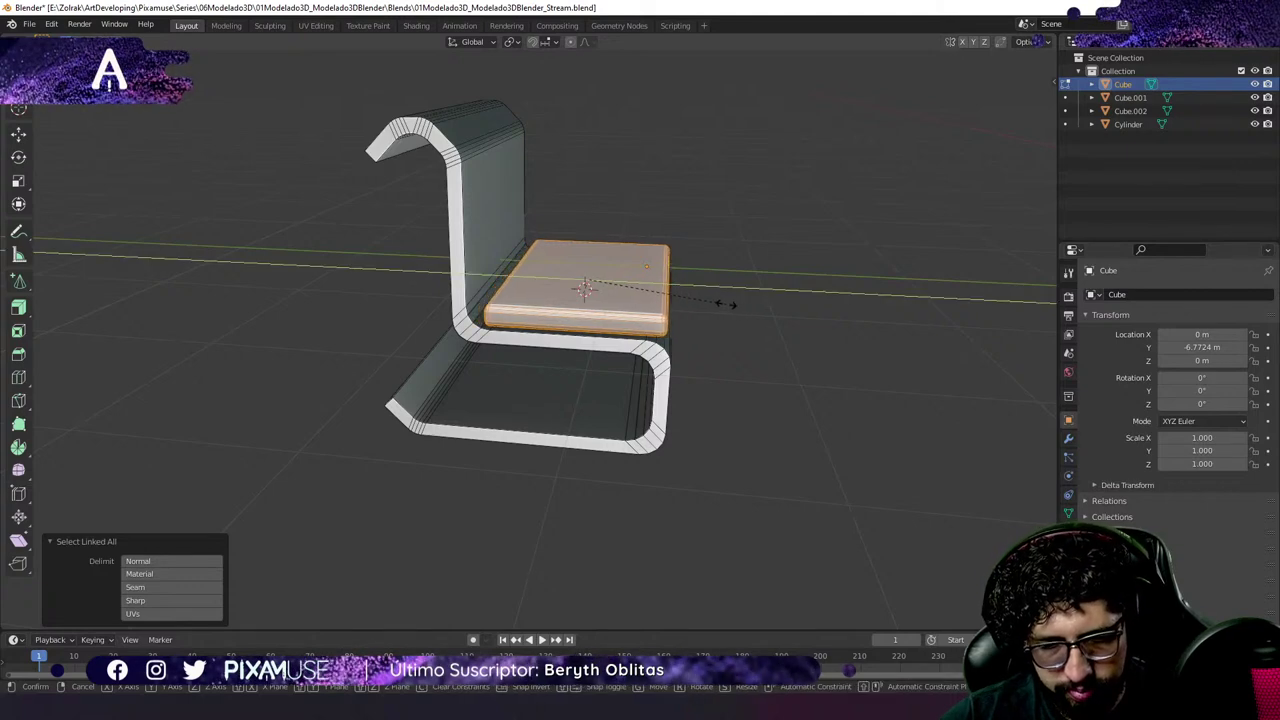
pyautogui.click(718, 301)
pyautogui.press('s')
pyautogui.press('y')
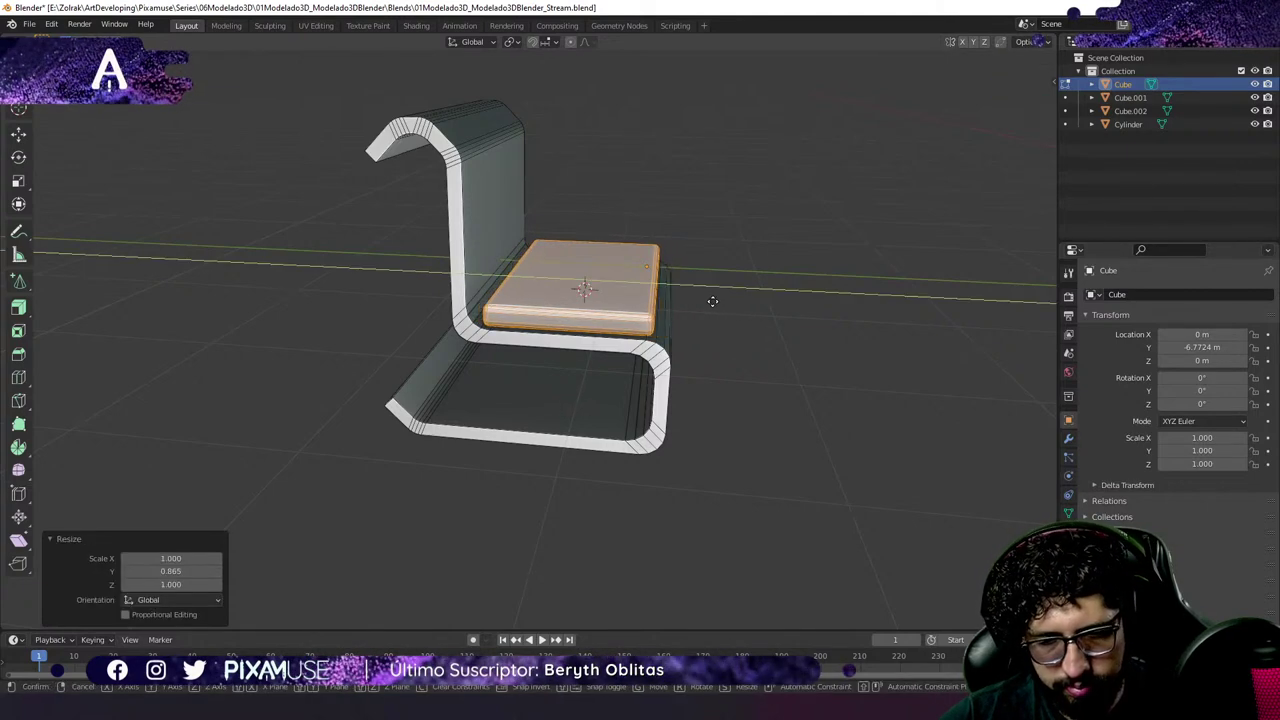
pyautogui.click(712, 311)
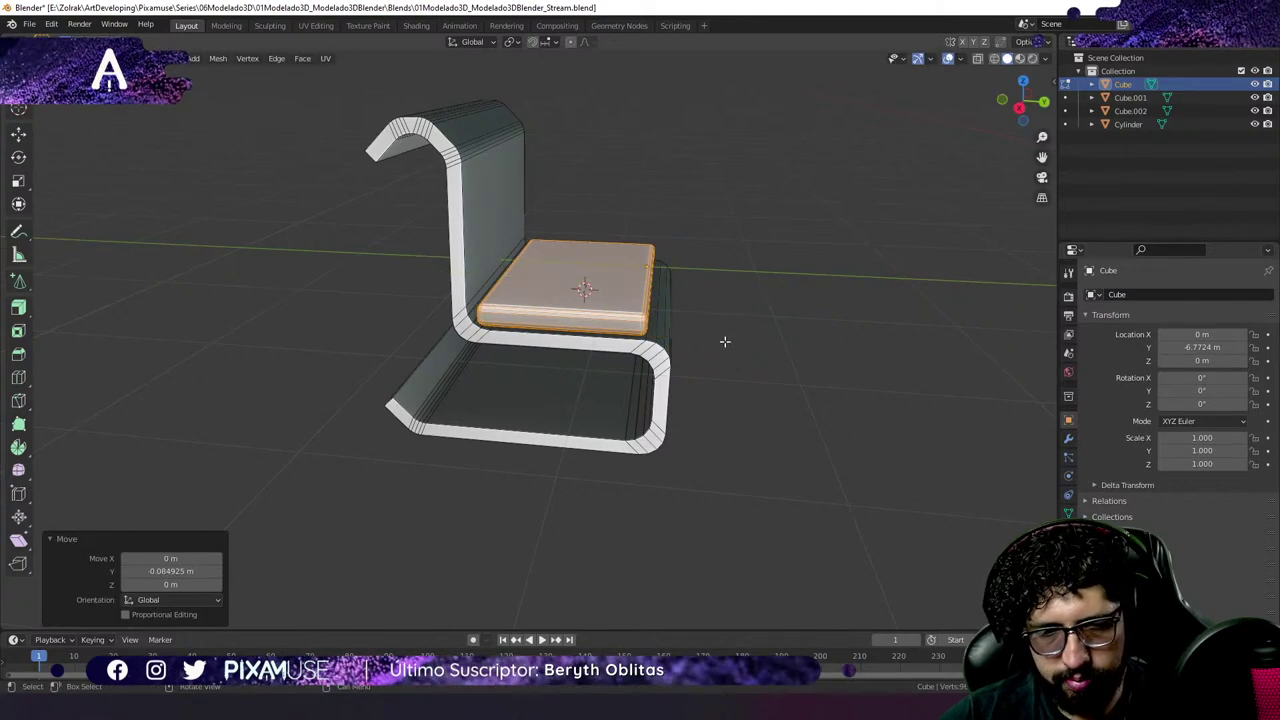
pyautogui.moveTo(725, 341); pyautogui.dragTo(650, 330, button='middle')
pyautogui.moveTo(374, 171); pyautogui.dragTo(533, 276, button='middle')
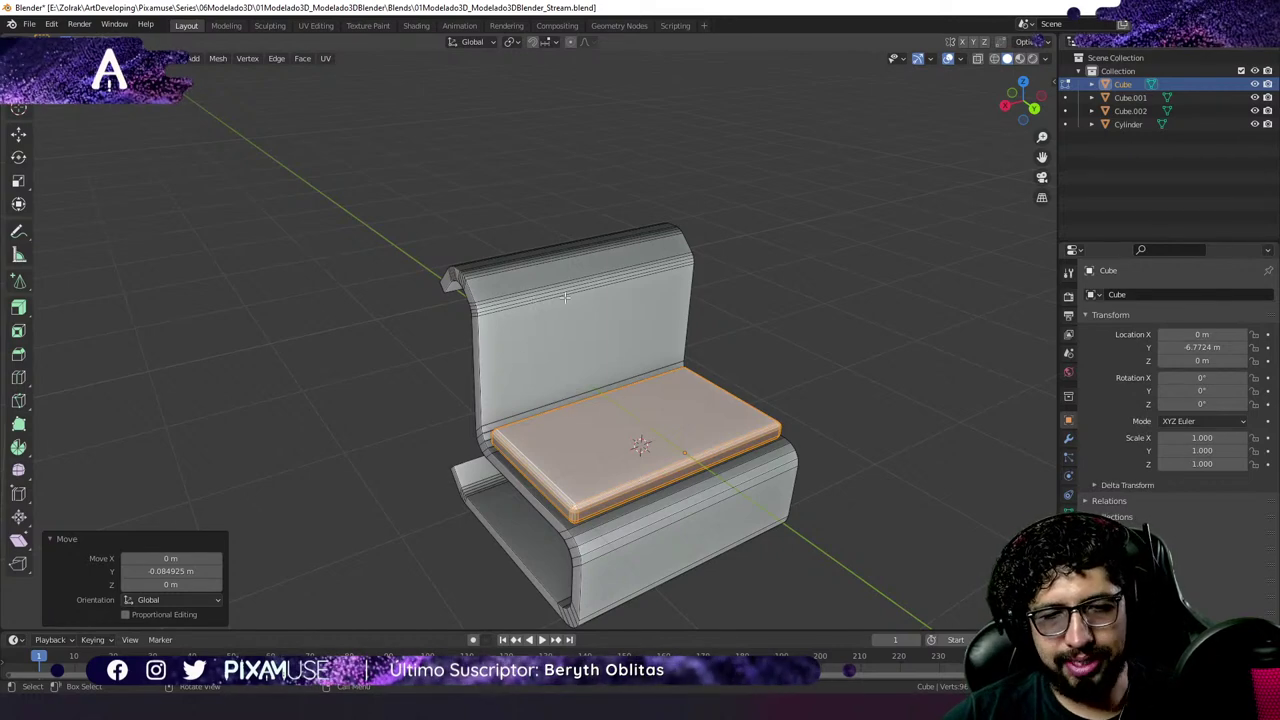
pyautogui.scroll(3, 538, 297)
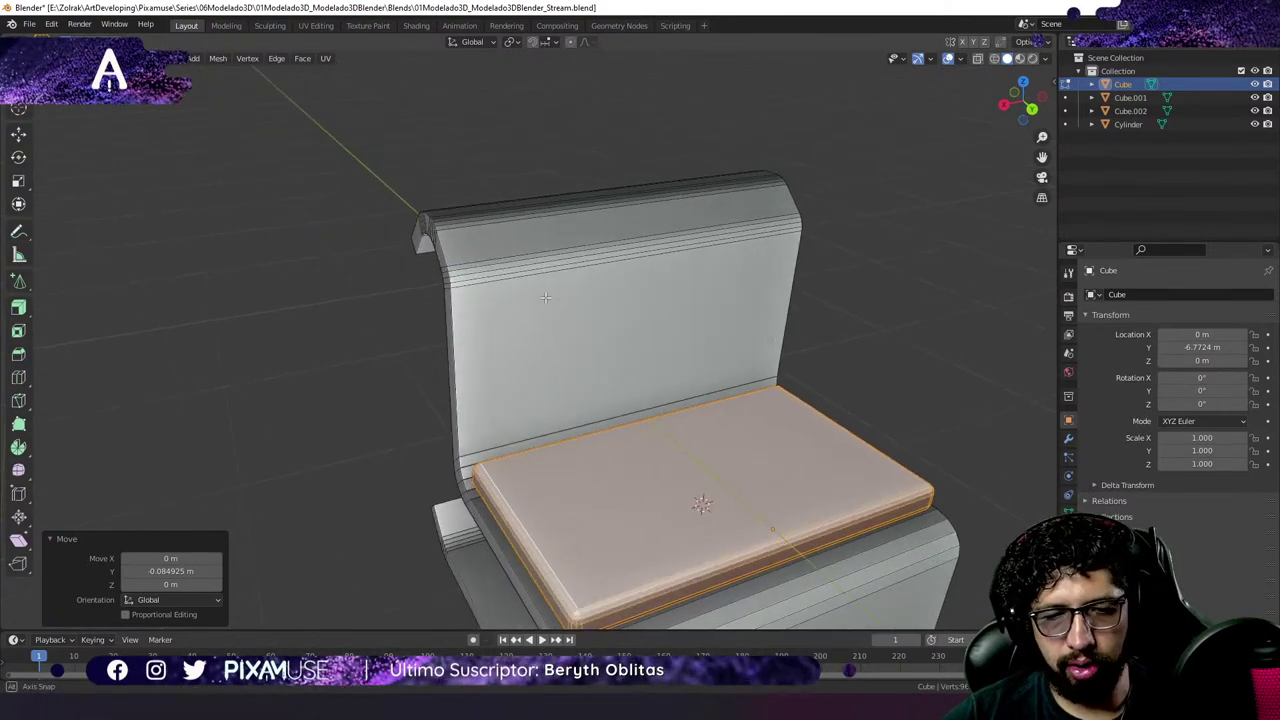
# Insert a single loop cut (Ctrl+R, 1 cut) through the backrest's centre down through the seat.
pyautogui.press('ctrl')
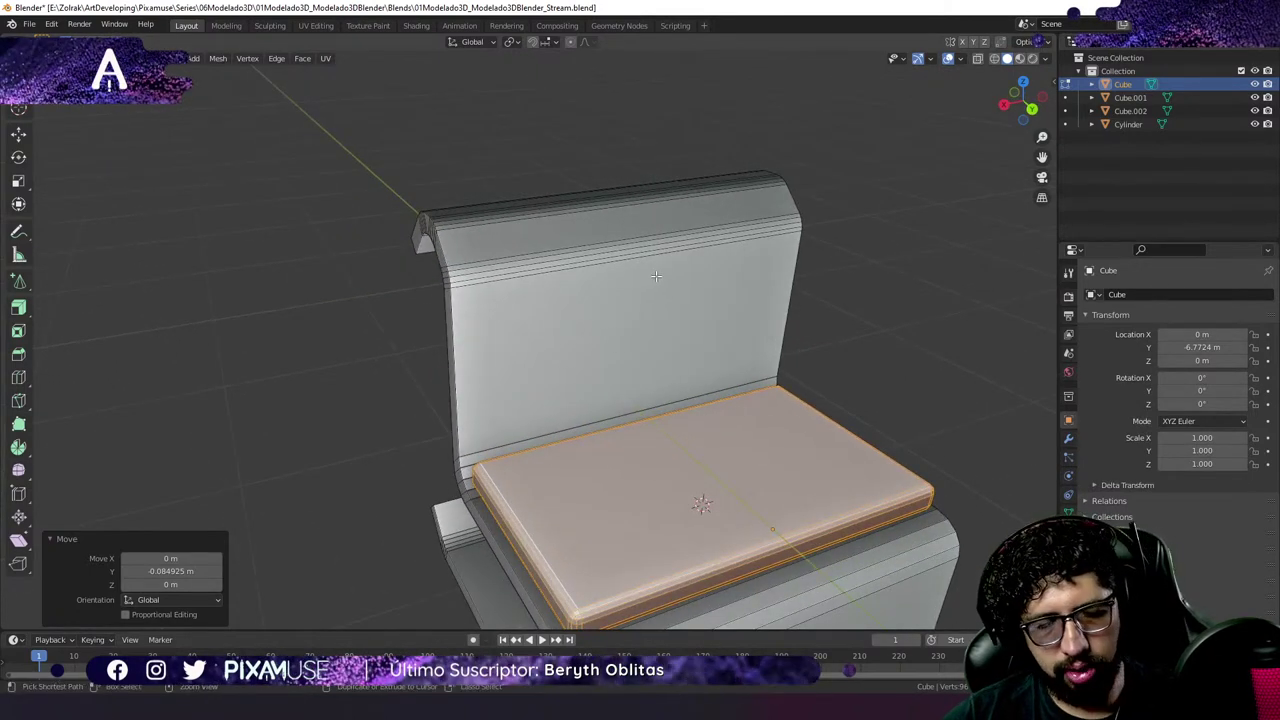
pyautogui.hotkey('ctrl', 'r')
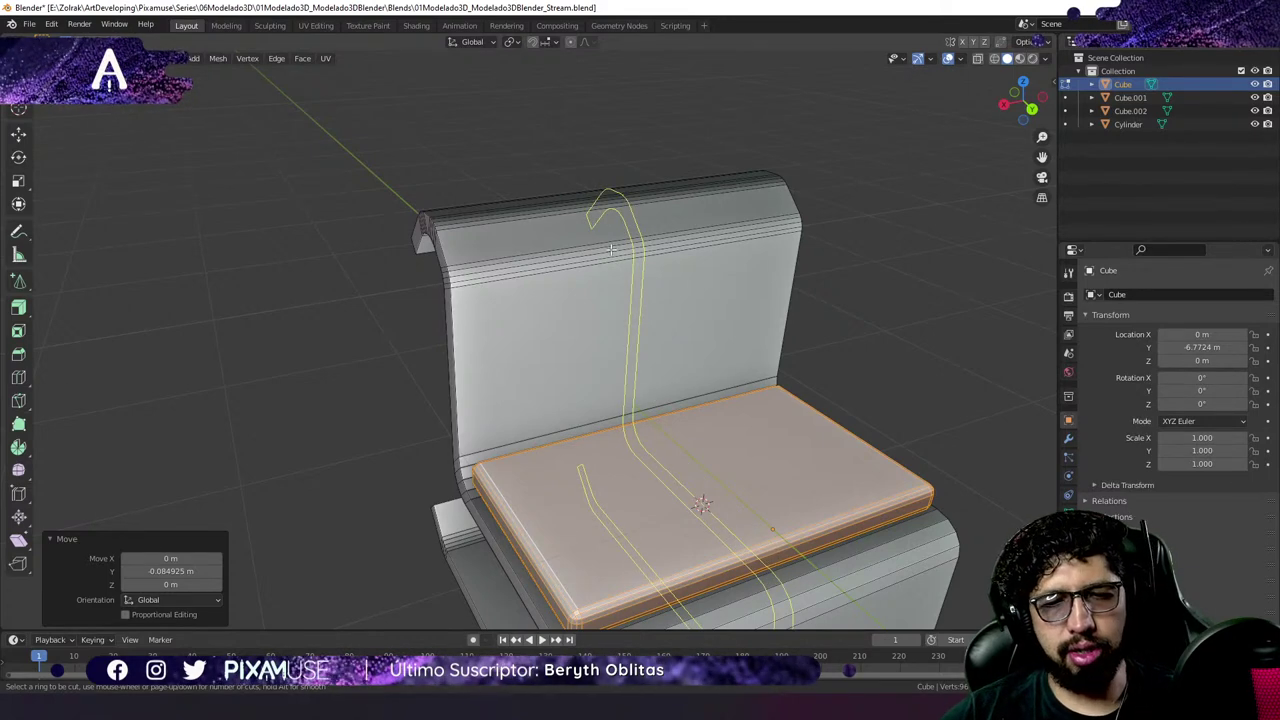
pyautogui.scroll(1, 630, 256)
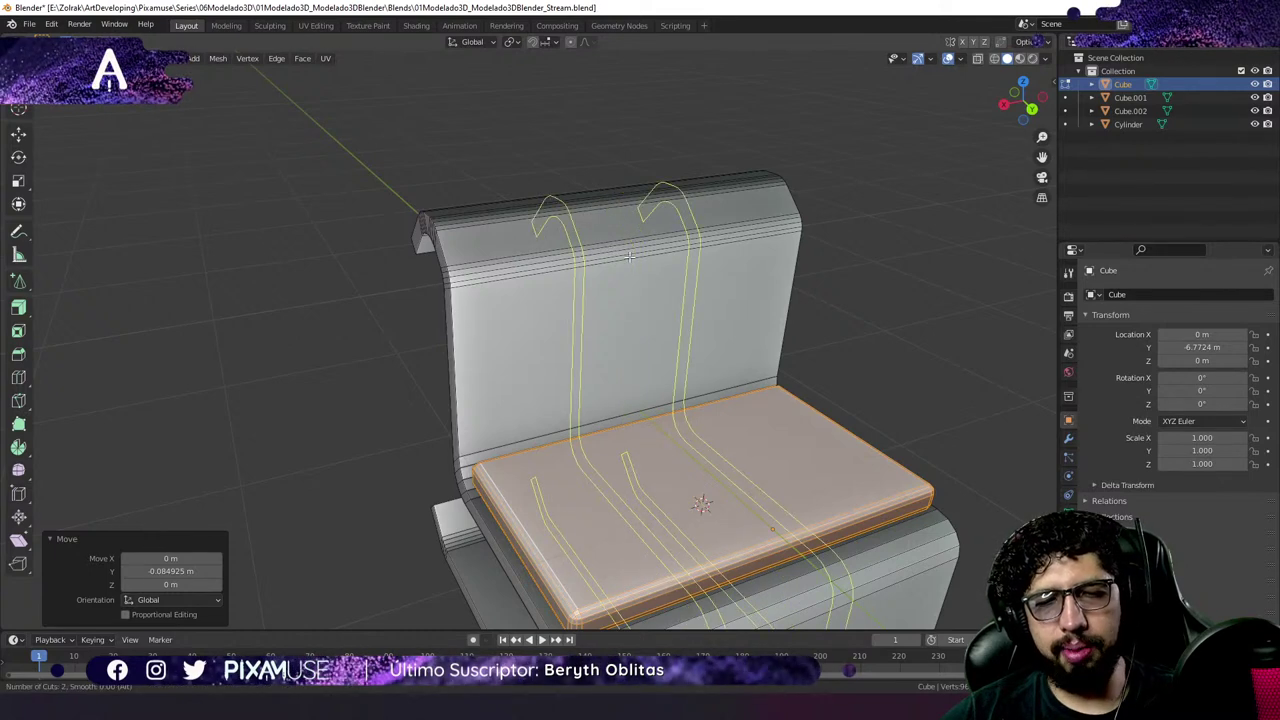
pyautogui.scroll(6, 630, 256)
pyautogui.scroll(-7, 630, 256)
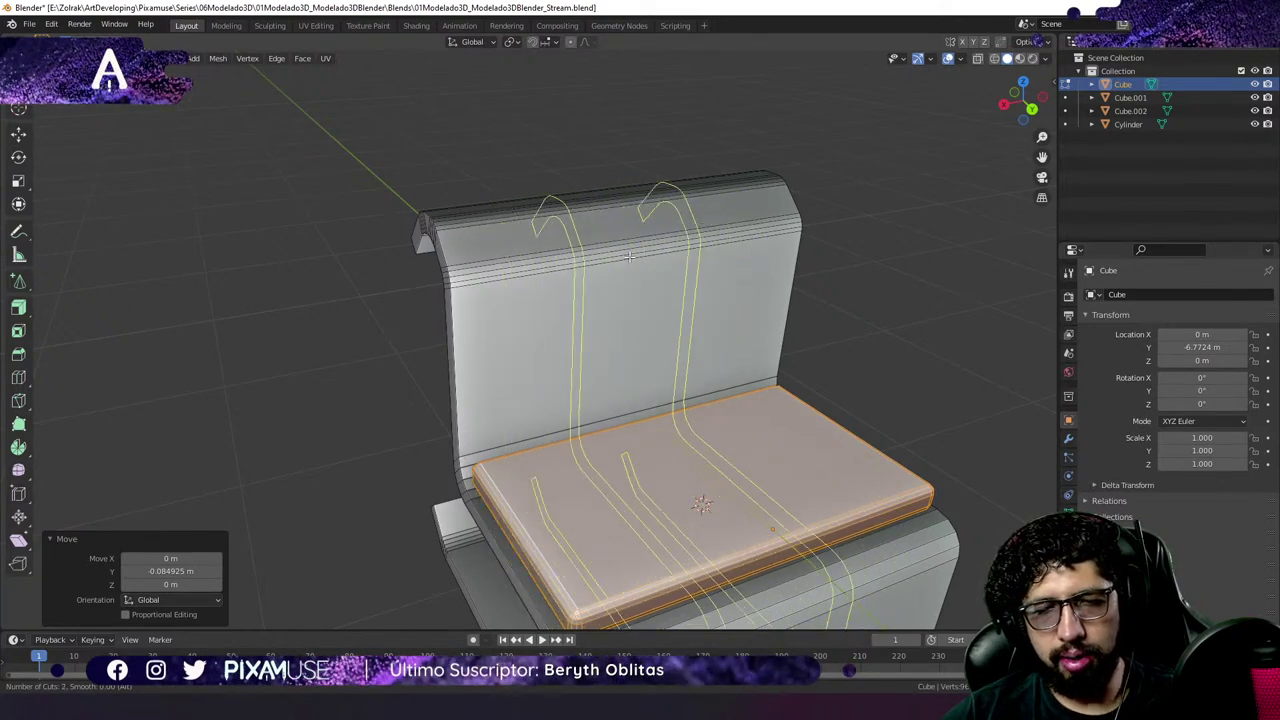
pyautogui.scroll(6, 630, 256)
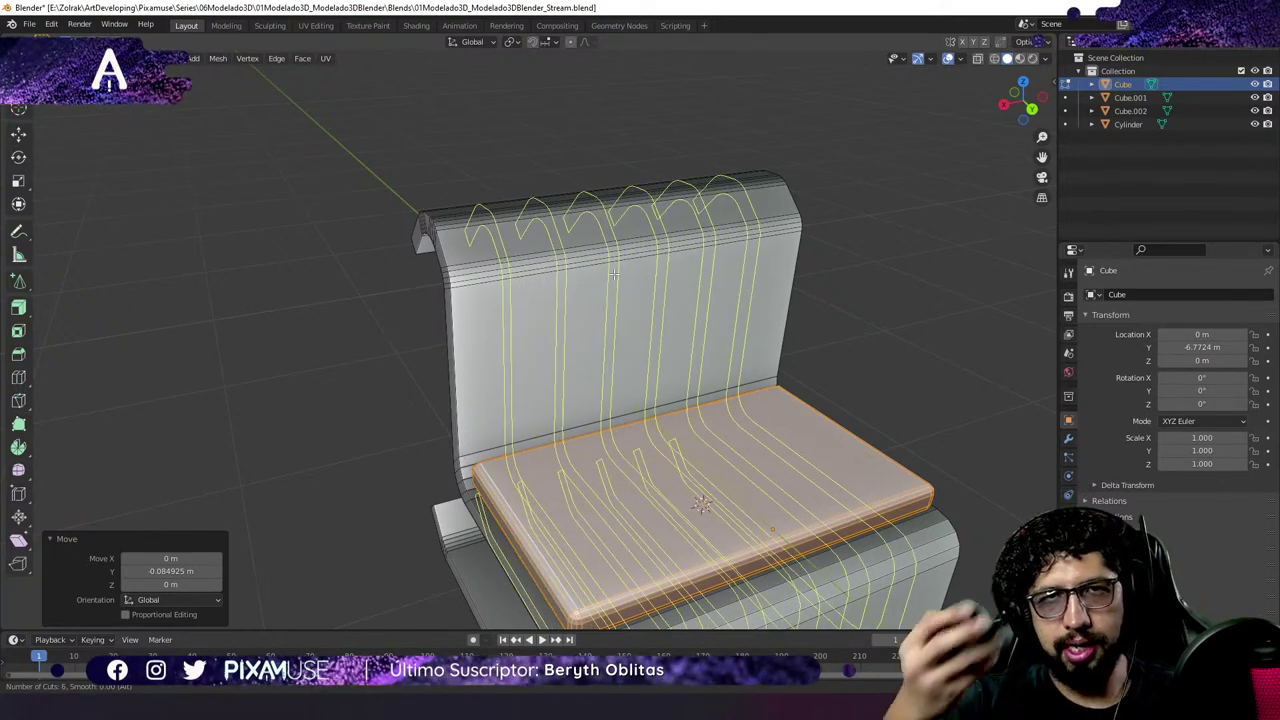
pyautogui.scroll(-6, 614, 273)
pyautogui.scroll(7, 614, 273)
pyautogui.scroll(-5, 614, 273)
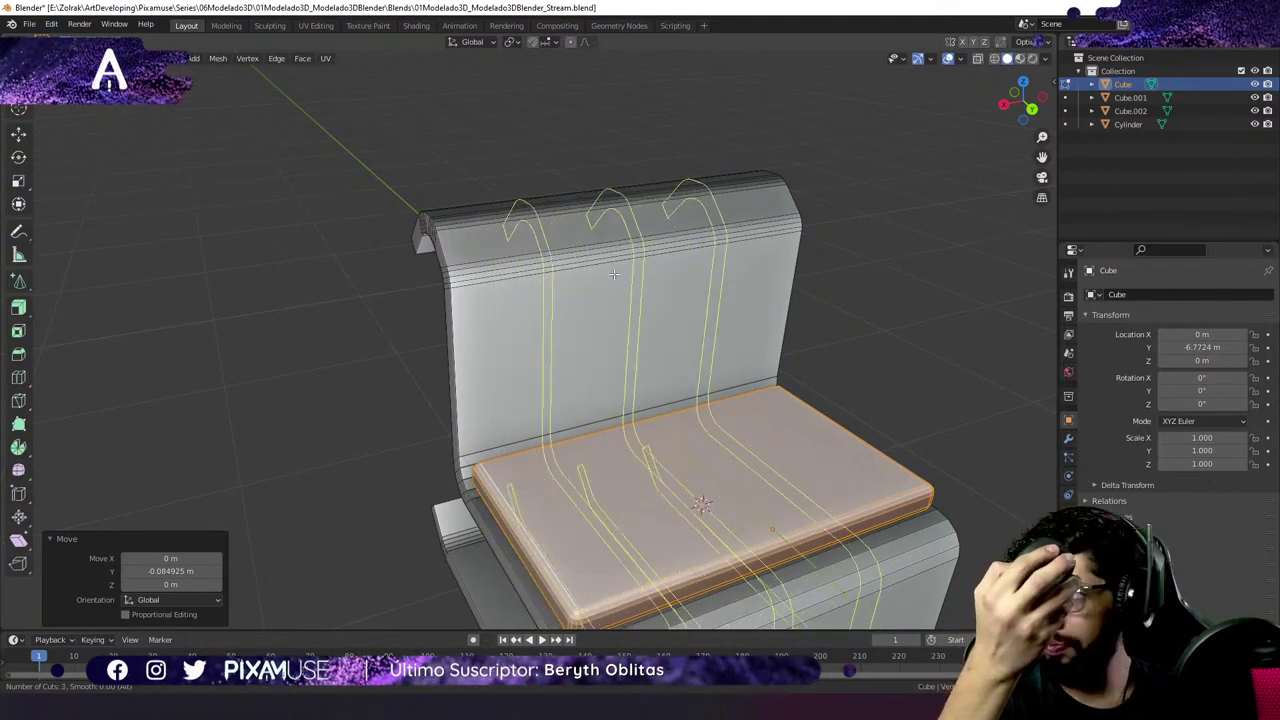
pyautogui.scroll(-2, 614, 273)
pyautogui.scroll(4, 614, 273)
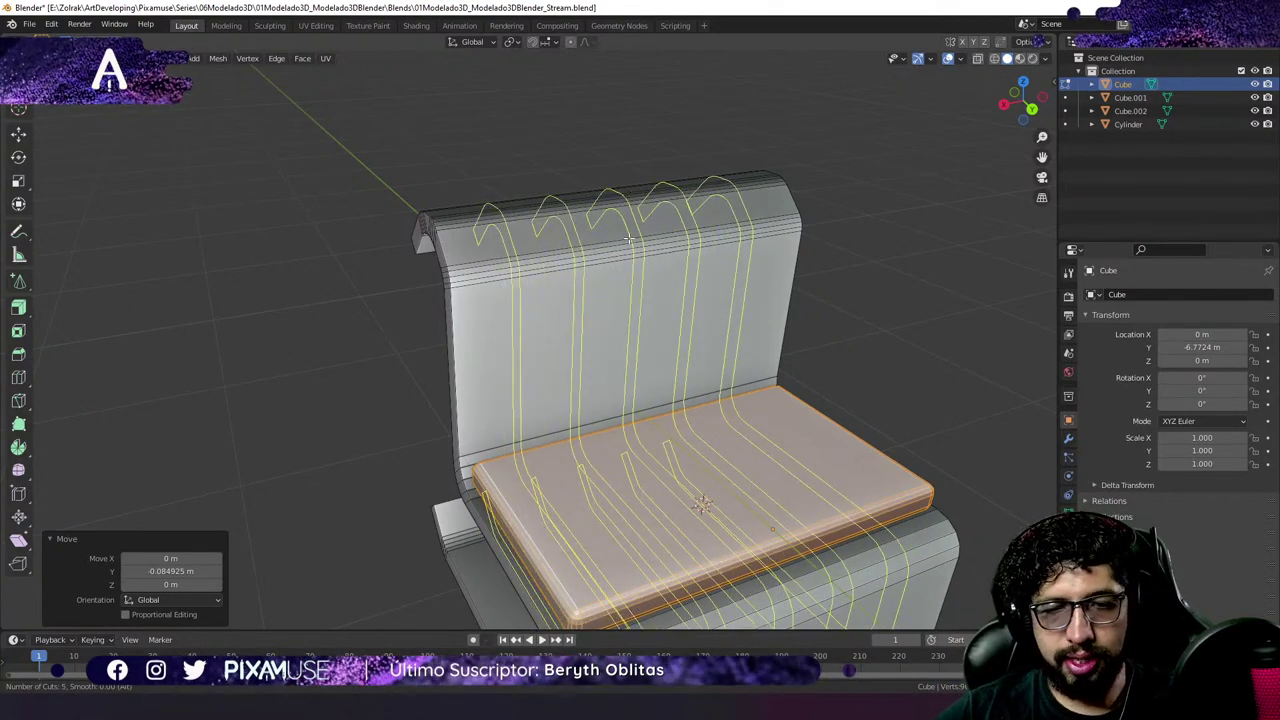
pyautogui.scroll(-4, 626, 246)
pyautogui.scroll(2, 626, 246)
pyautogui.scroll(-2, 640, 240)
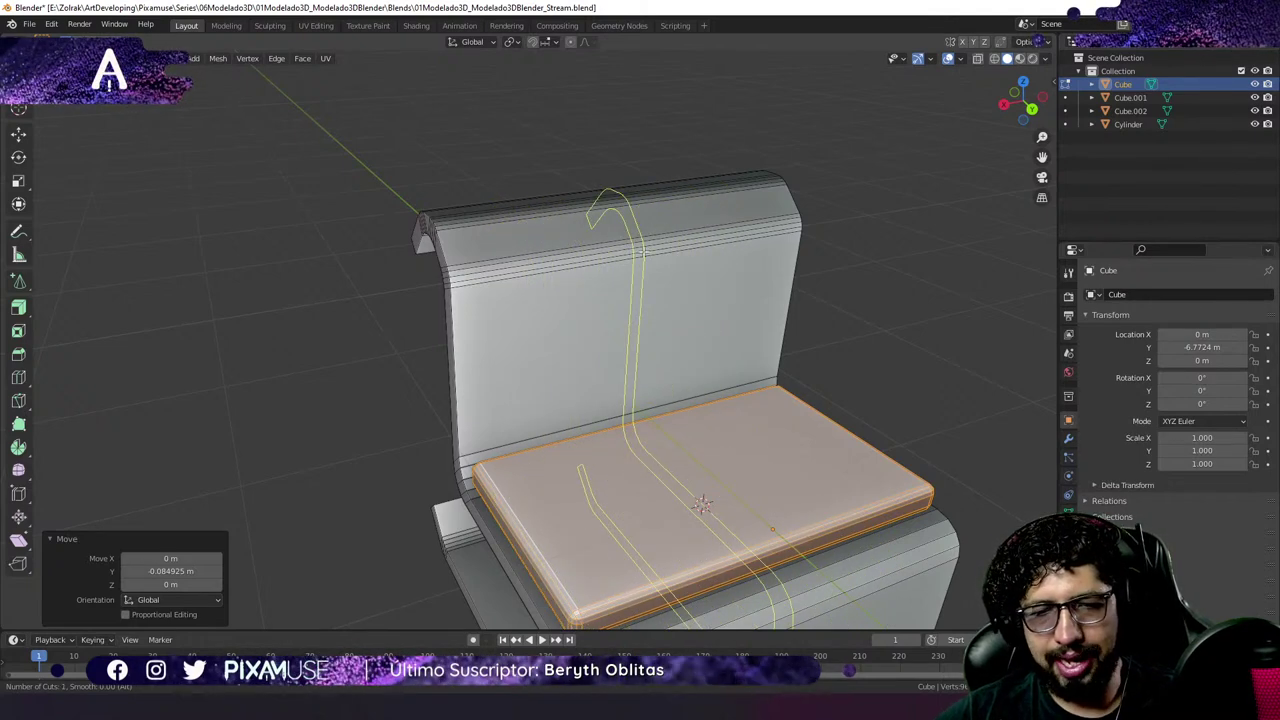
pyautogui.click(628, 250)
pyautogui.click(728, 253)
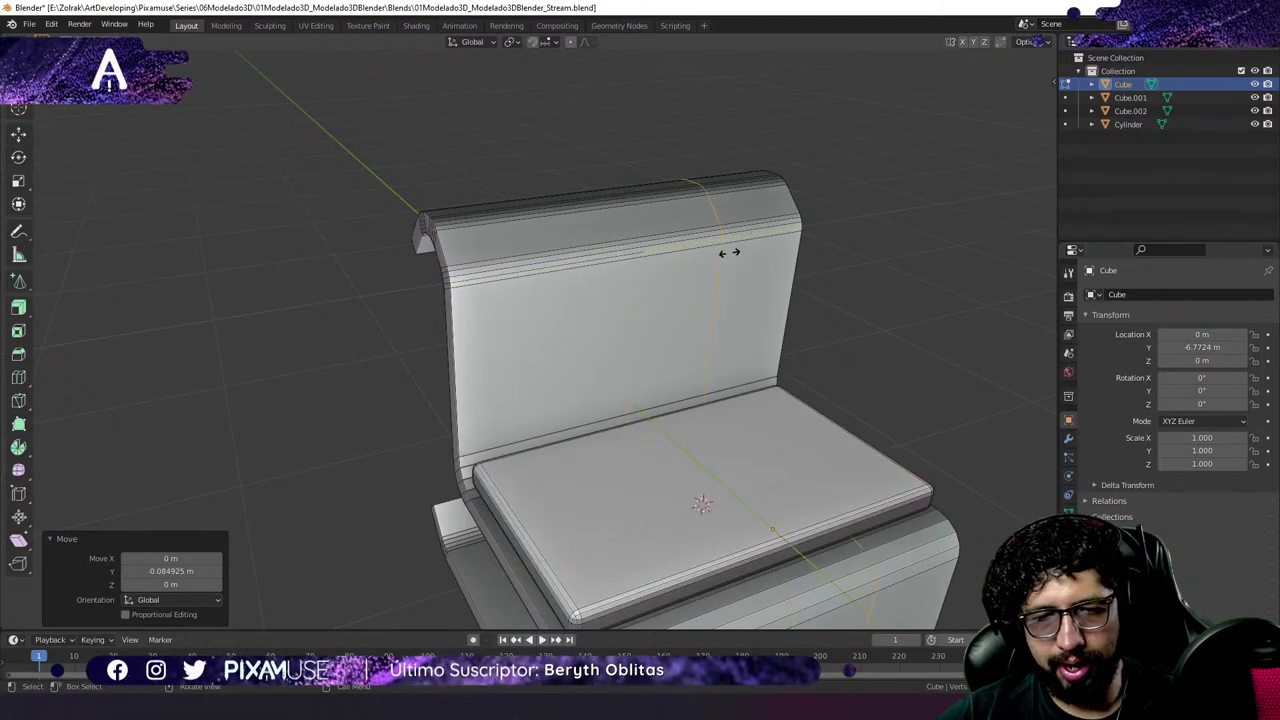
# Add two centred loop cuts across the backrest.
pyautogui.rightClick(662, 256)
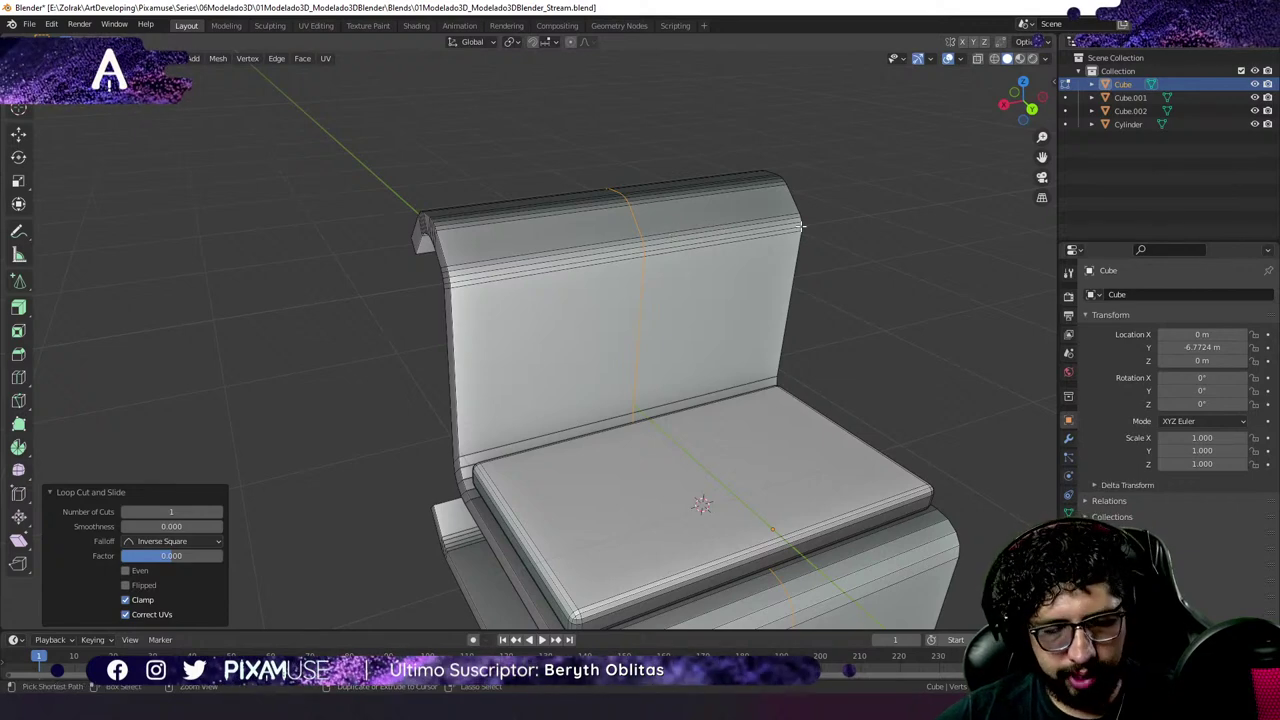
pyautogui.click(700, 470)
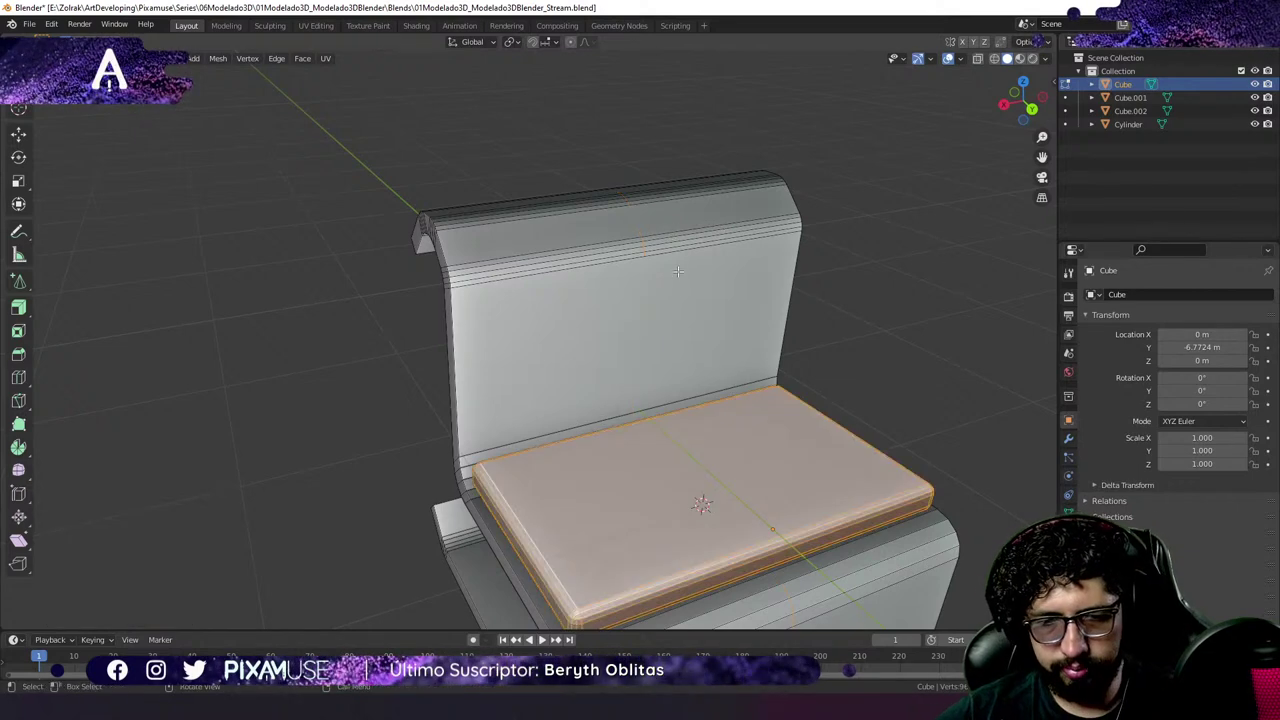
pyautogui.hotkey('ctrl', 'r')
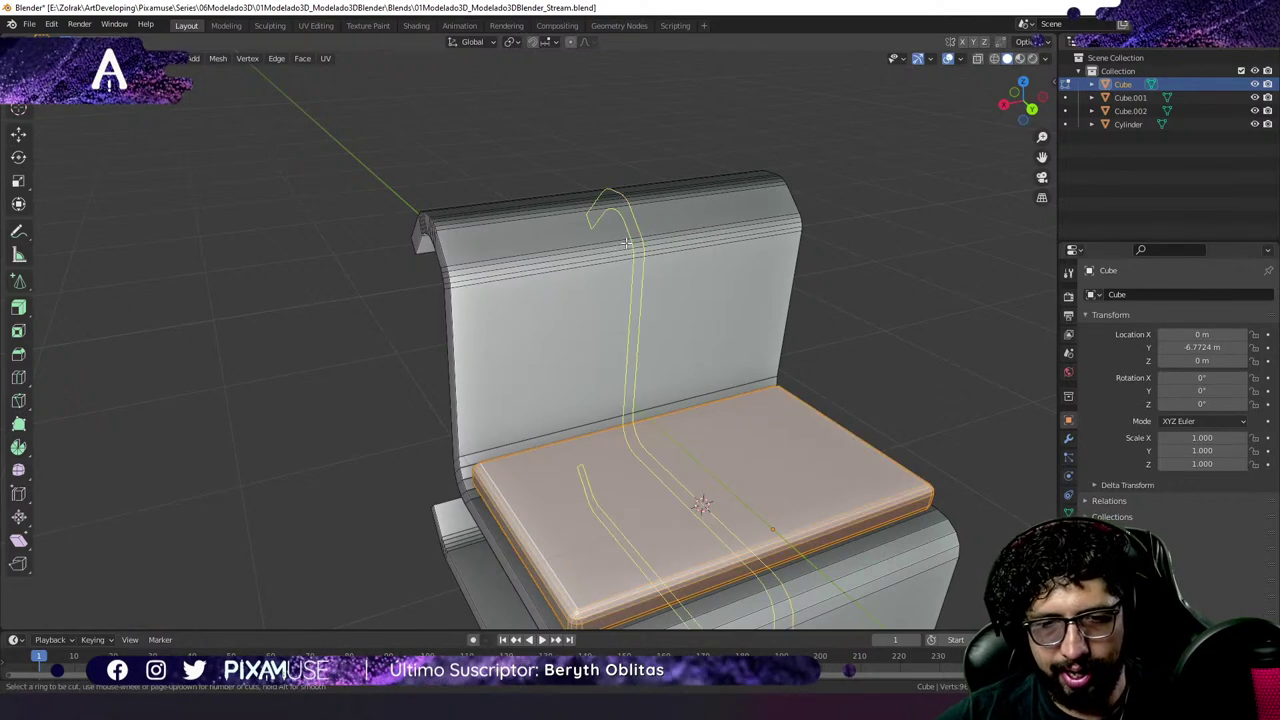
pyautogui.scroll(1, 626, 242)
pyautogui.click(626, 252)
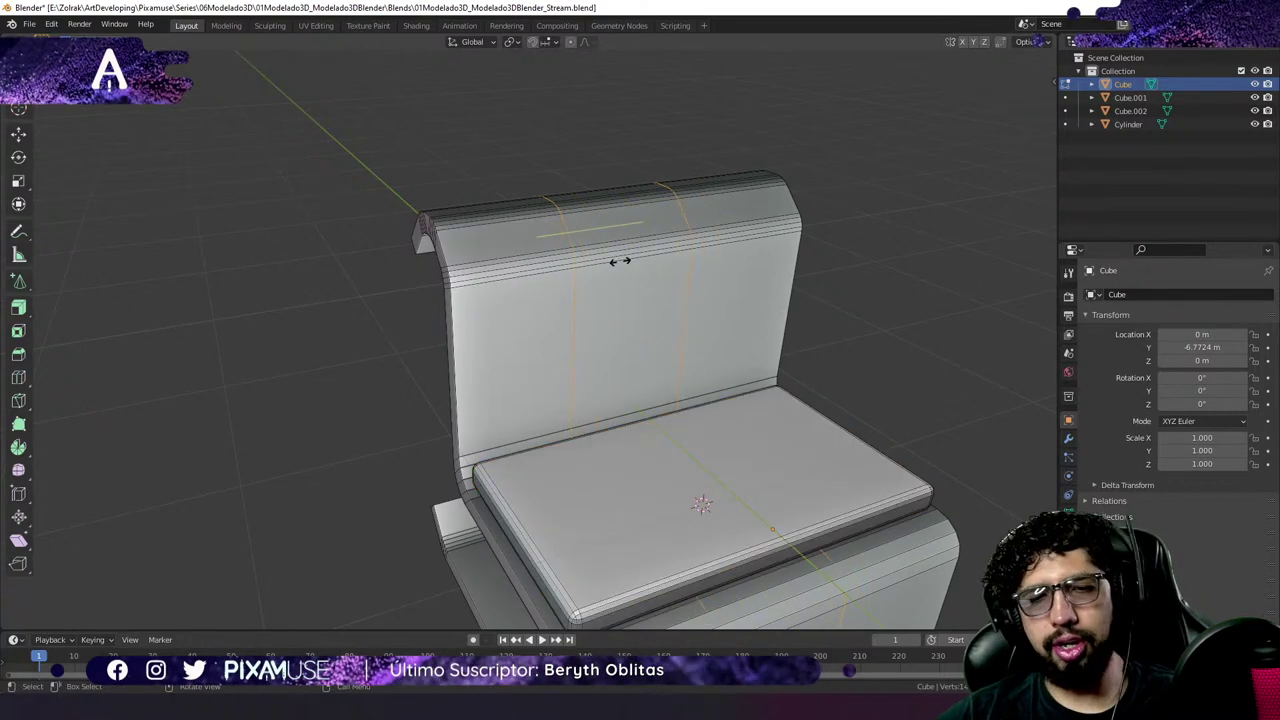
pyautogui.rightClick(620, 261)
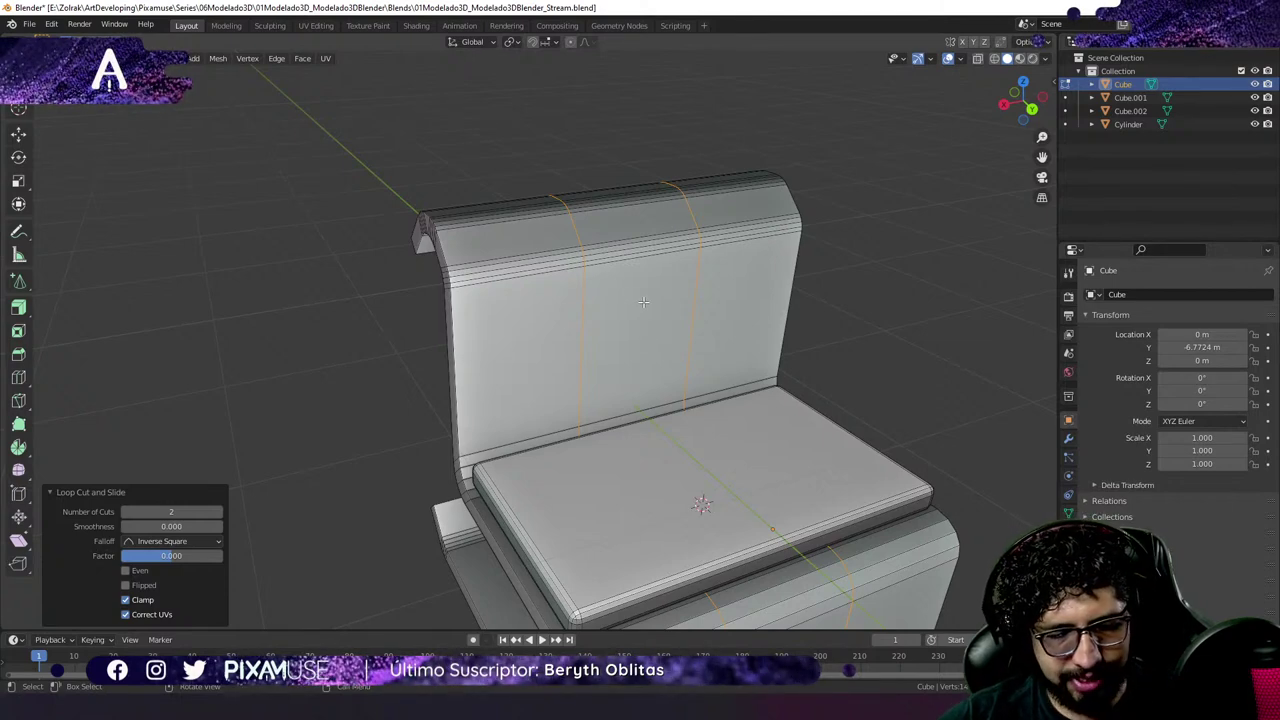
# Scale the two new loops to 1.787 along X, spreading them toward the sides.
pyautogui.press('s')
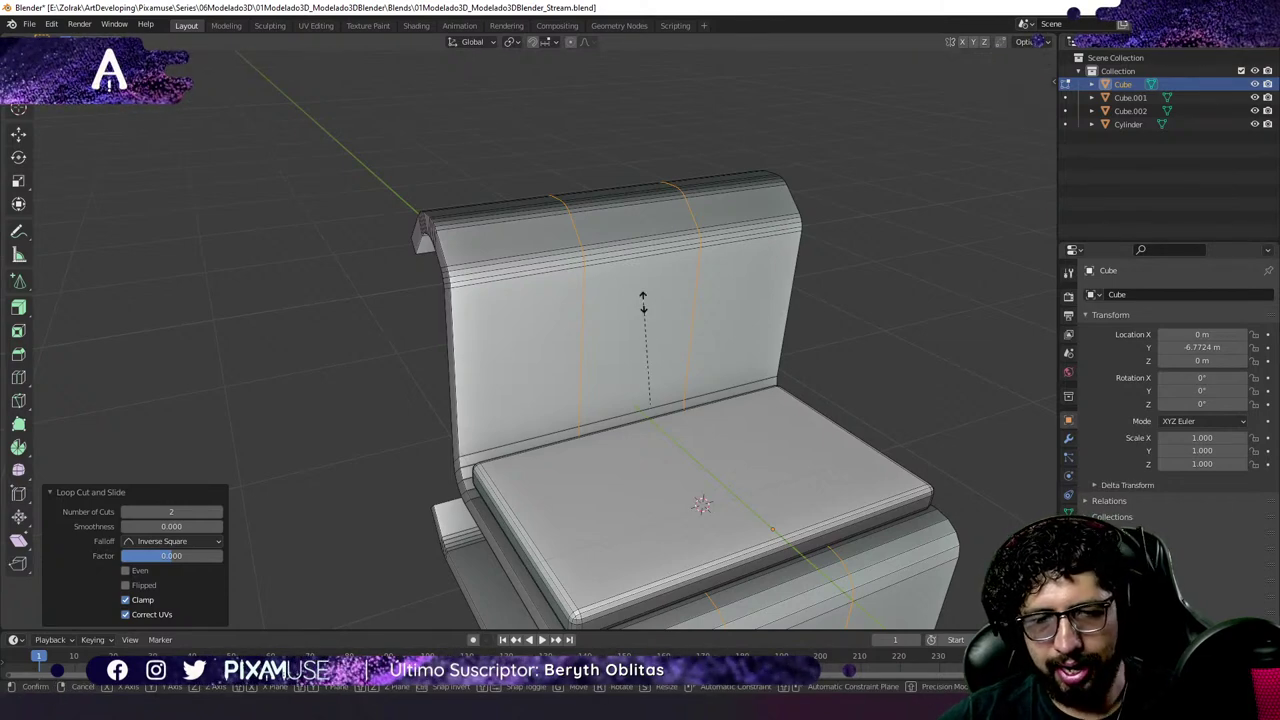
pyautogui.press('x')
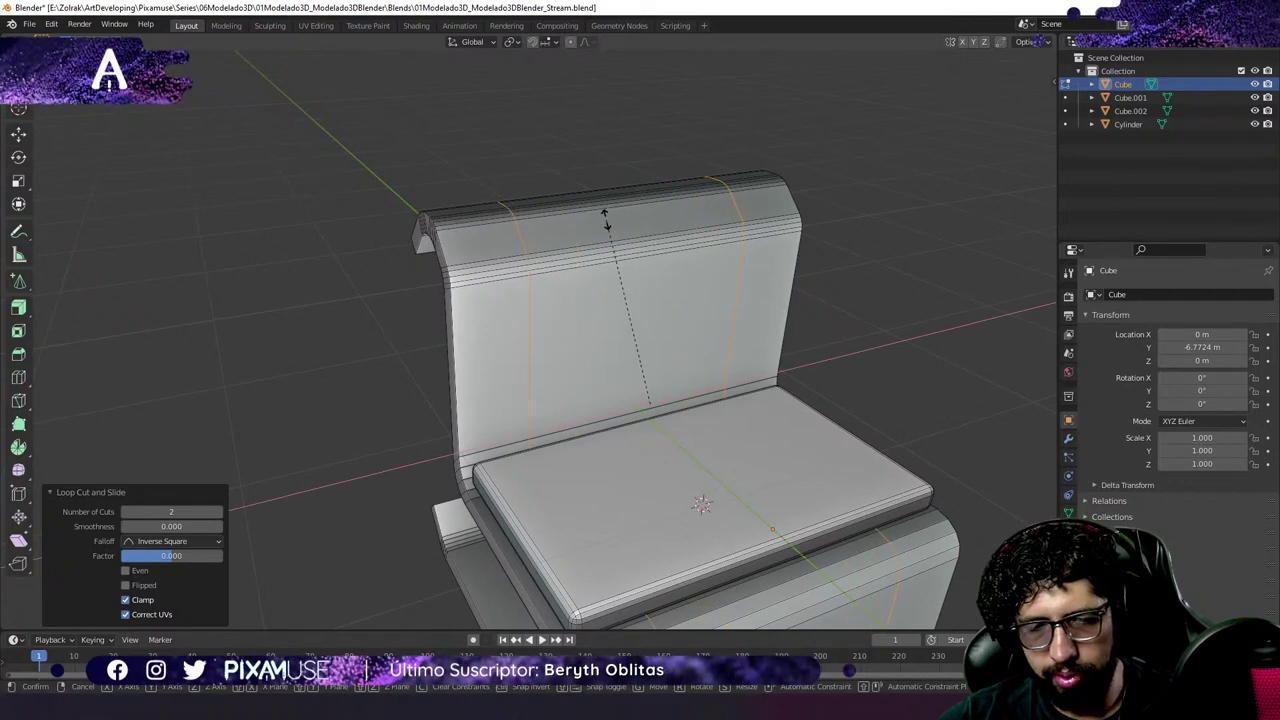
pyautogui.click(605, 221)
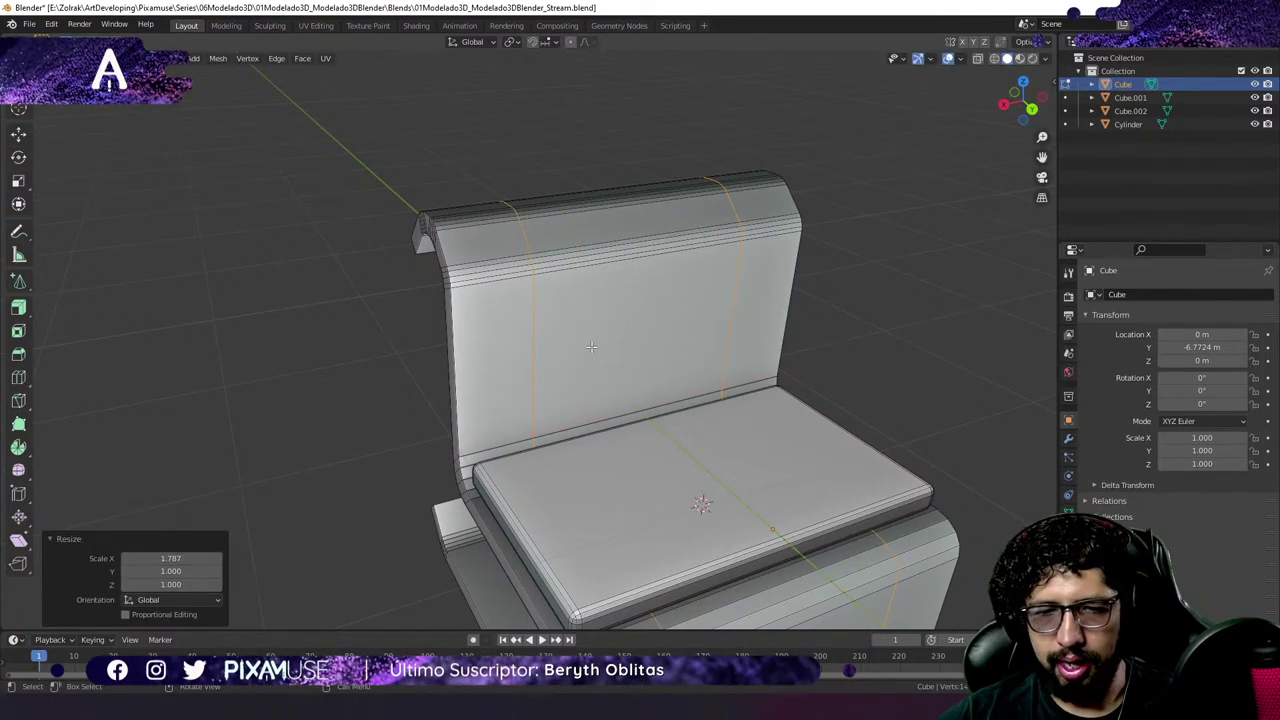
pyautogui.moveTo(591, 346); pyautogui.dragTo(610, 325, button='middle')
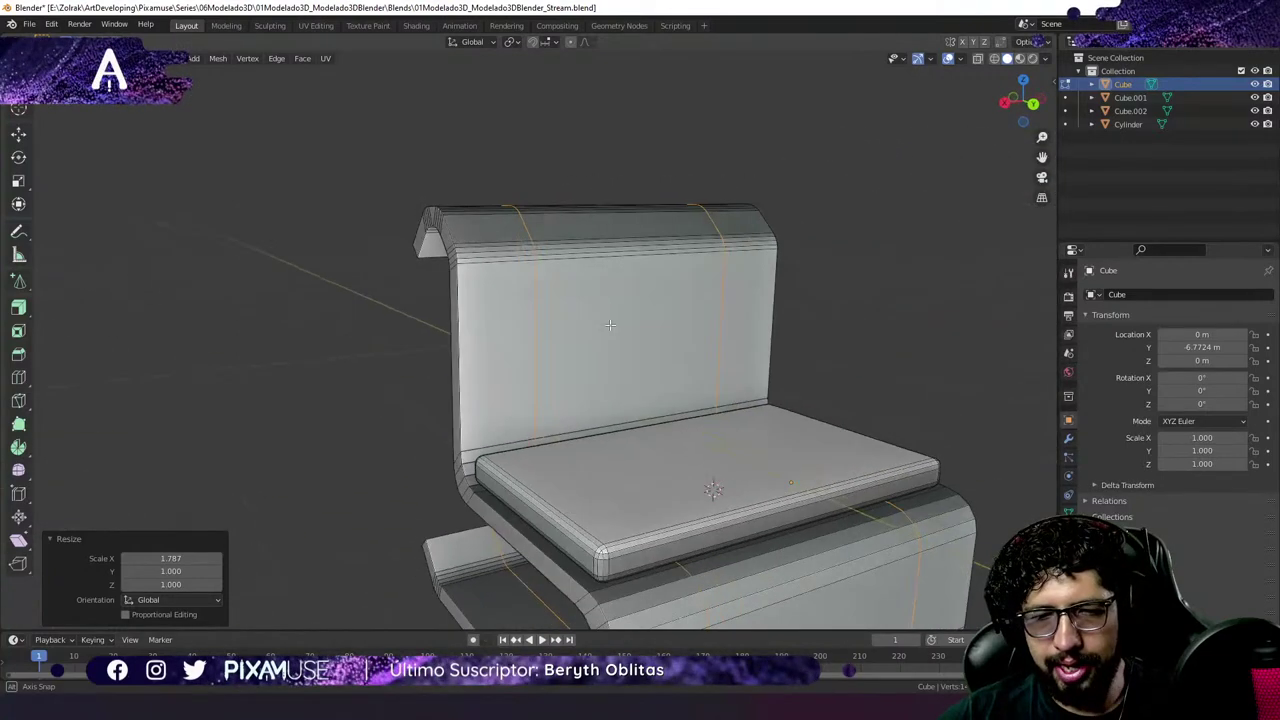
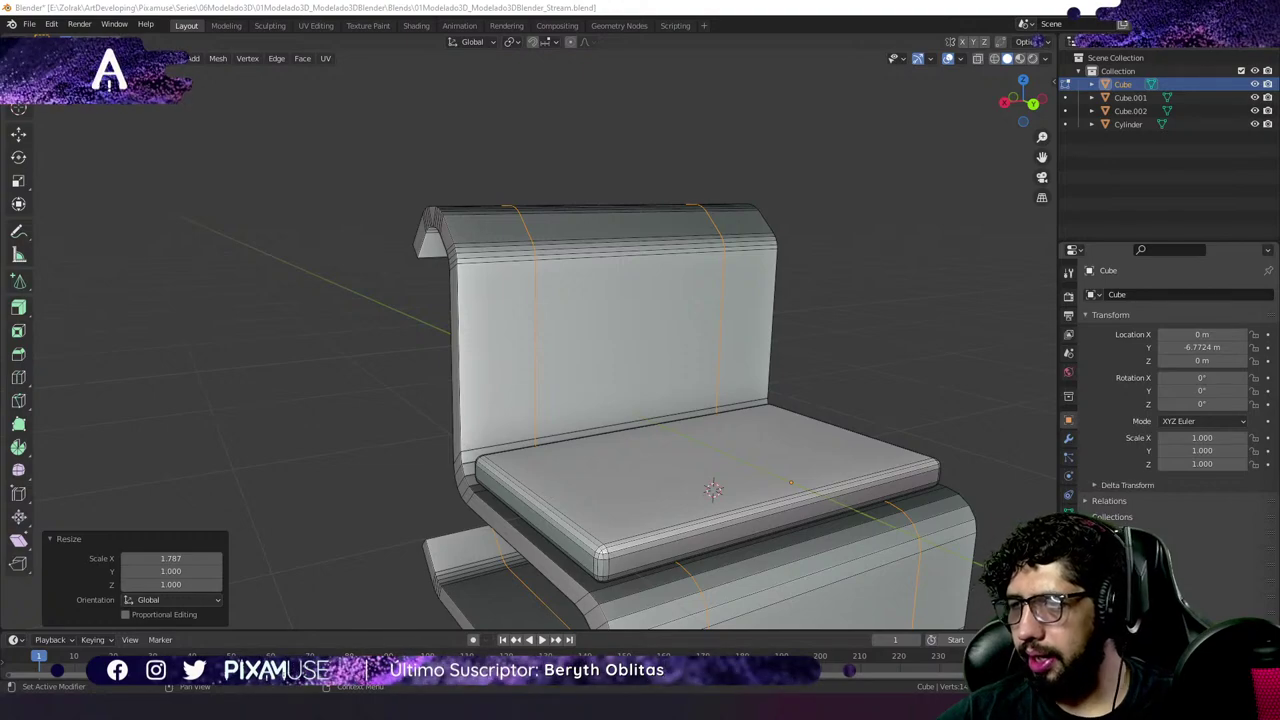
# Select the seat base's front face panel and hide it to expose the hollow interior.
pyautogui.moveTo(720, 470); pyautogui.dragTo(748, 421, button='middle')
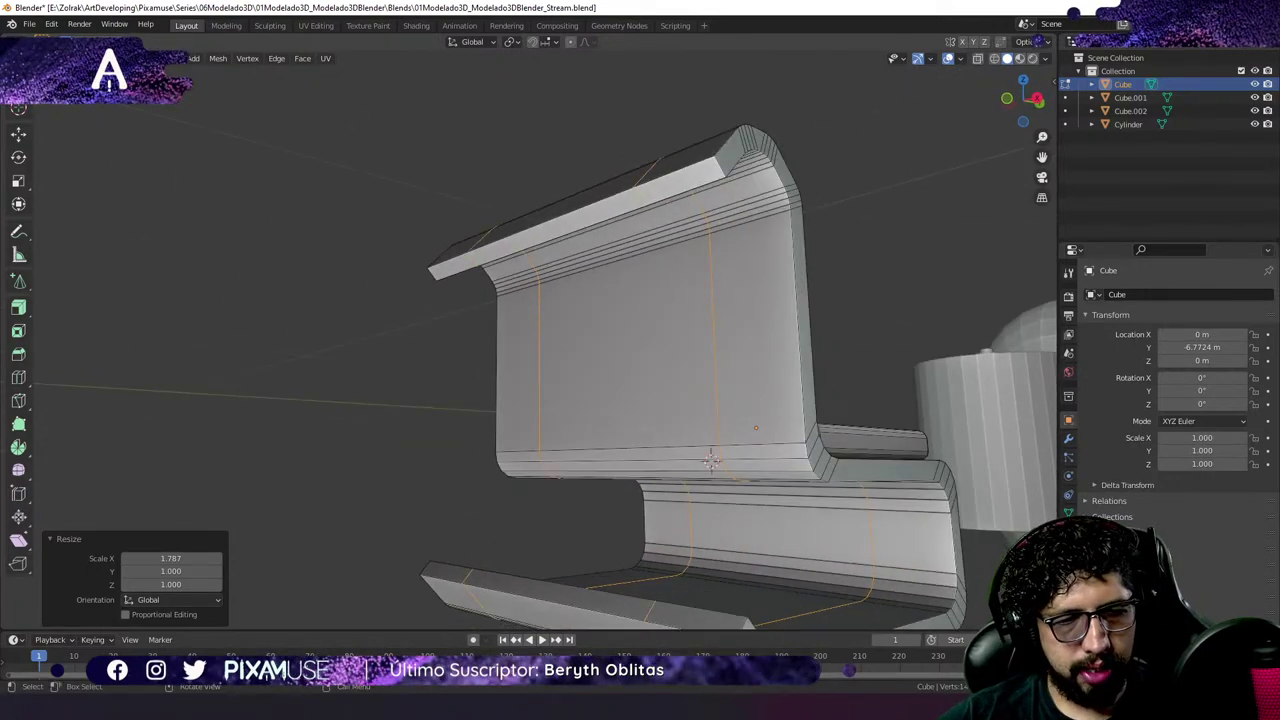
pyautogui.hotkey('alt', 'a')
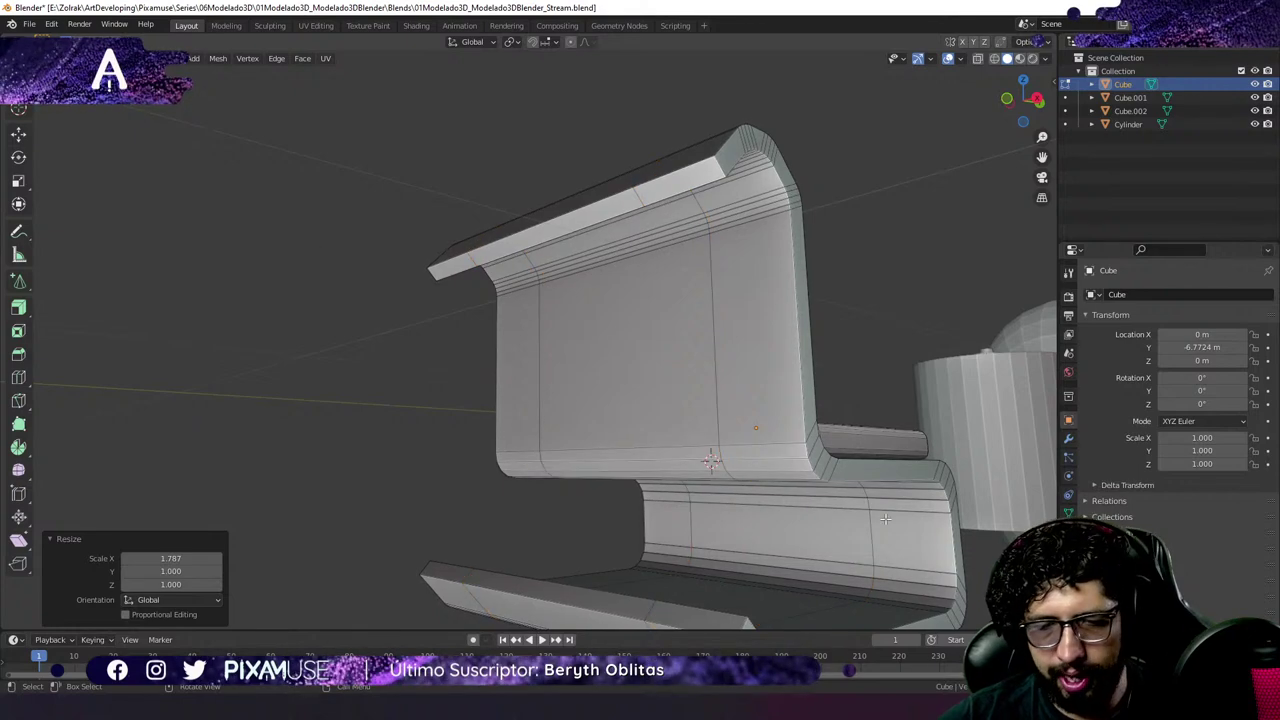
pyautogui.moveTo(885, 518); pyautogui.dragTo(787, 333, button='middle')
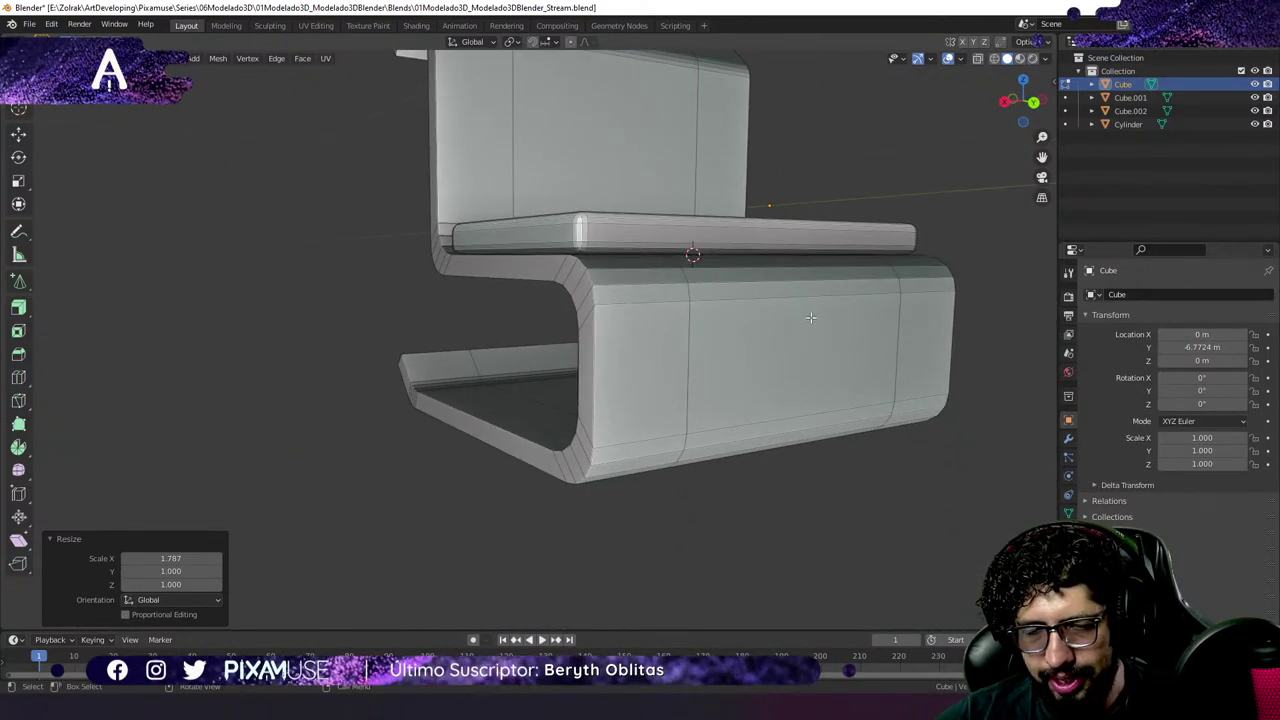
pyautogui.click(811, 316)
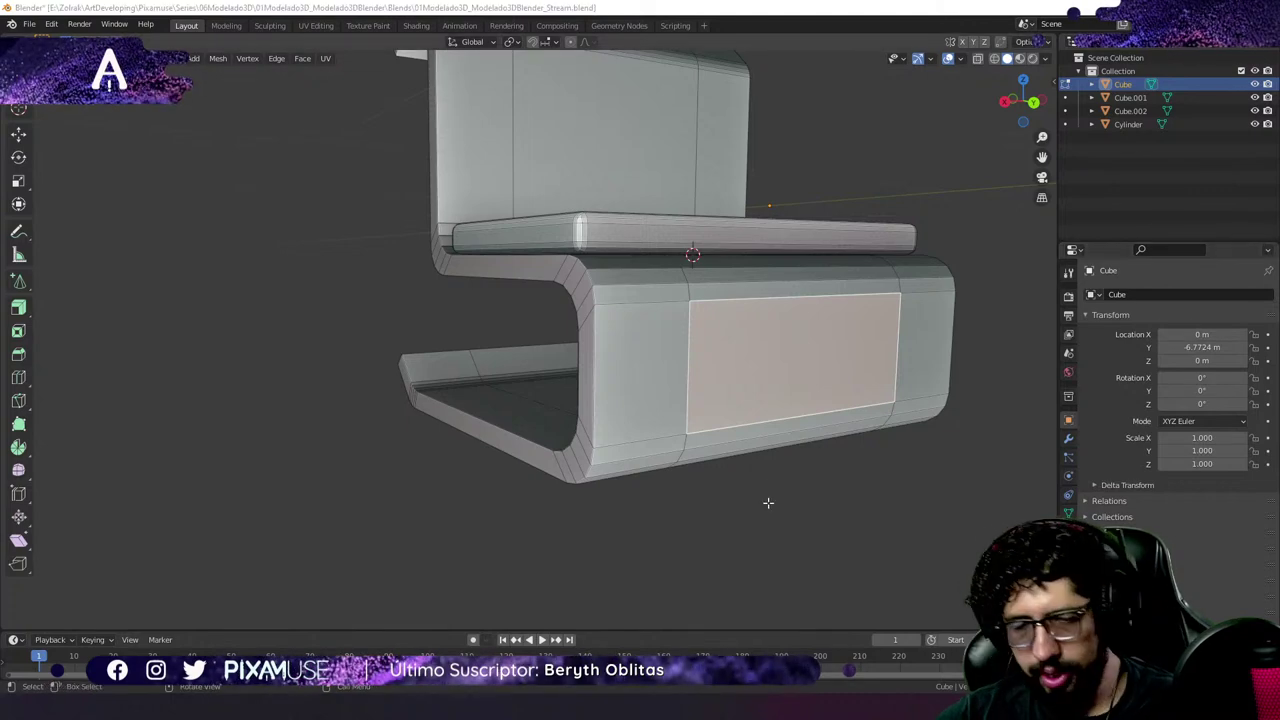
pyautogui.moveTo(757, 303); pyautogui.dragTo(836, 312, button='middle')
pyautogui.press('h')
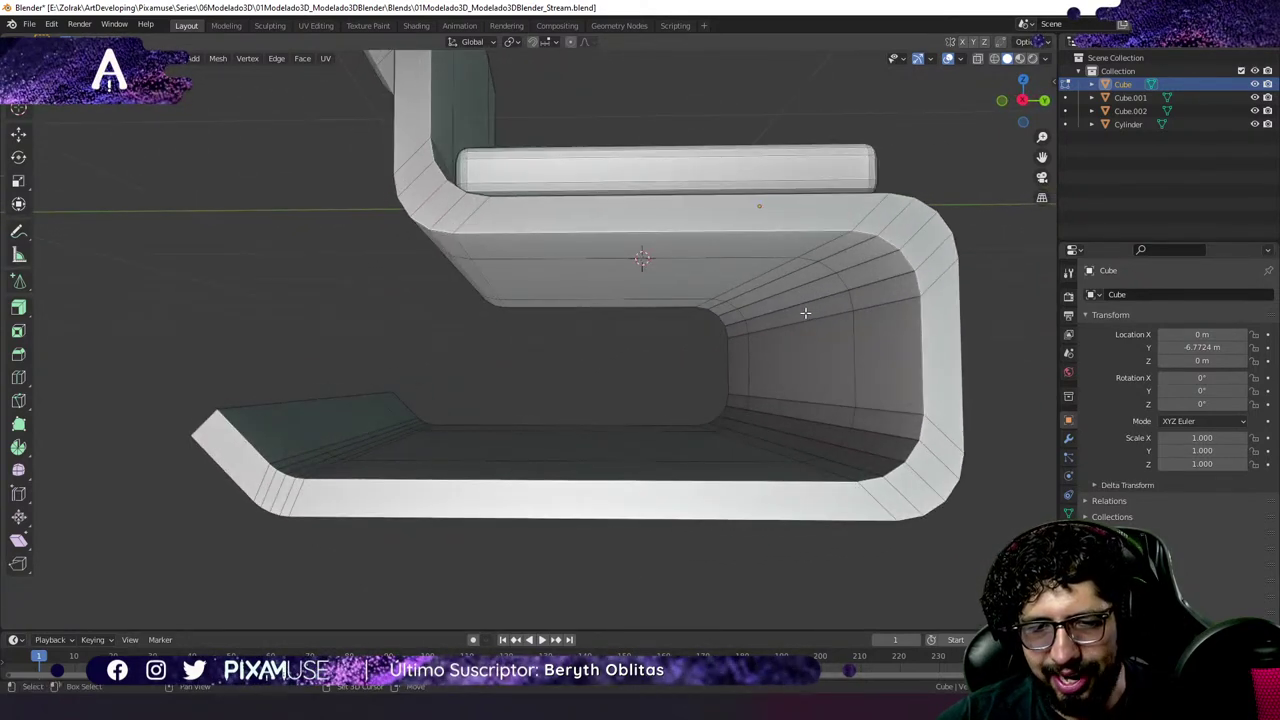
# Select the inner-wall face strips along a path up to the thin back-wall top face.
pyautogui.click(807, 313)
pyautogui.moveTo(817, 320); pyautogui.dragTo(826, 365, button='middle')
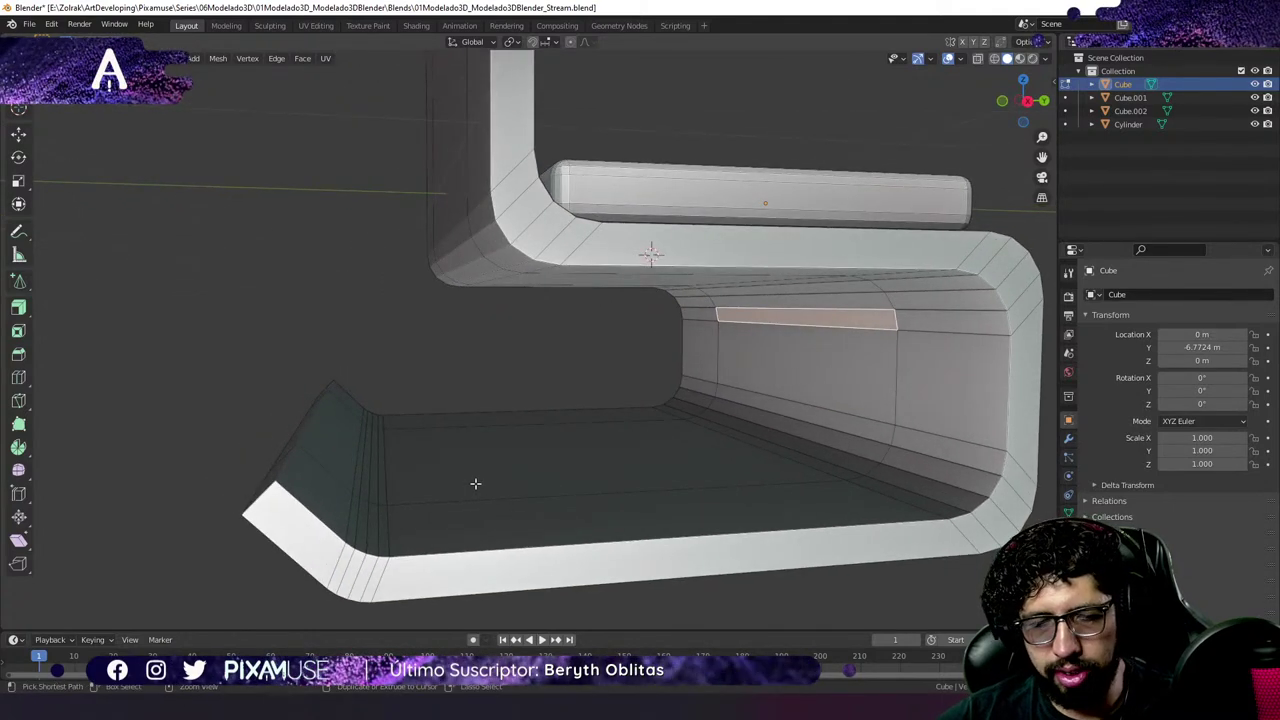
pyautogui.keyDown('ctrl'); pyautogui.click(333, 430); pyautogui.keyUp('ctrl')
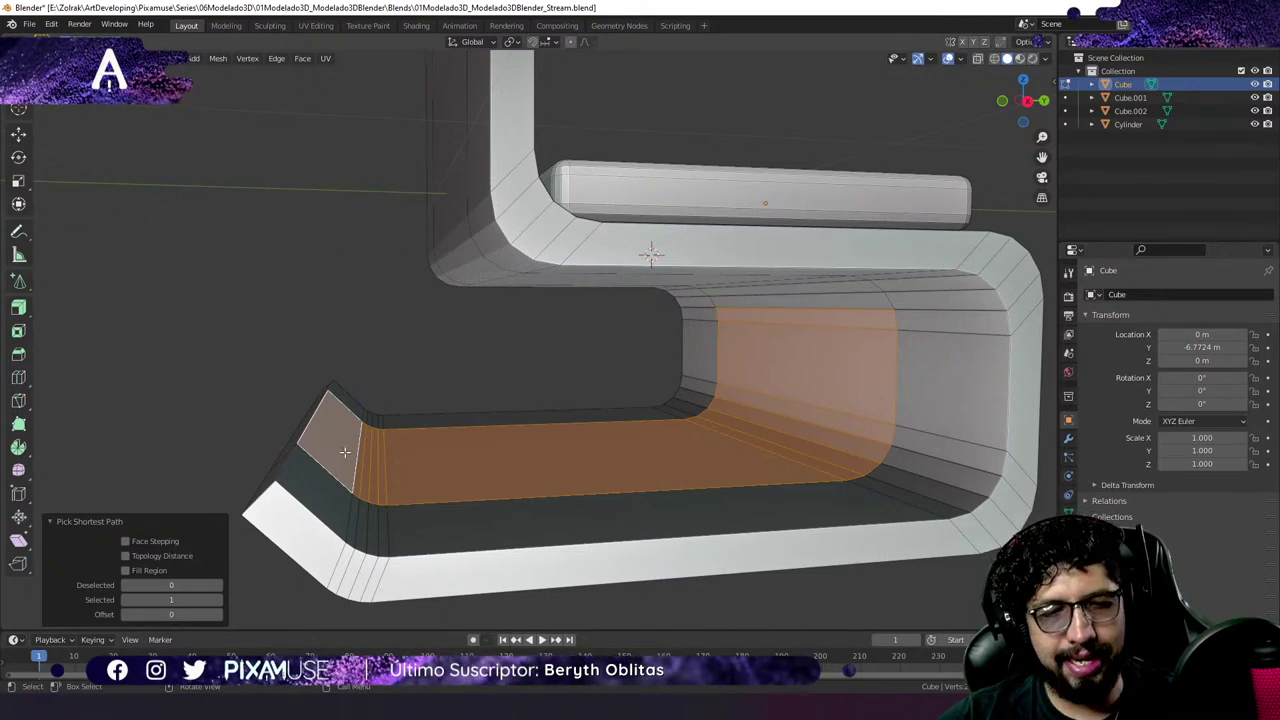
pyautogui.click(858, 322)
pyautogui.moveTo(849, 347); pyautogui.dragTo(752, 323, button='middle')
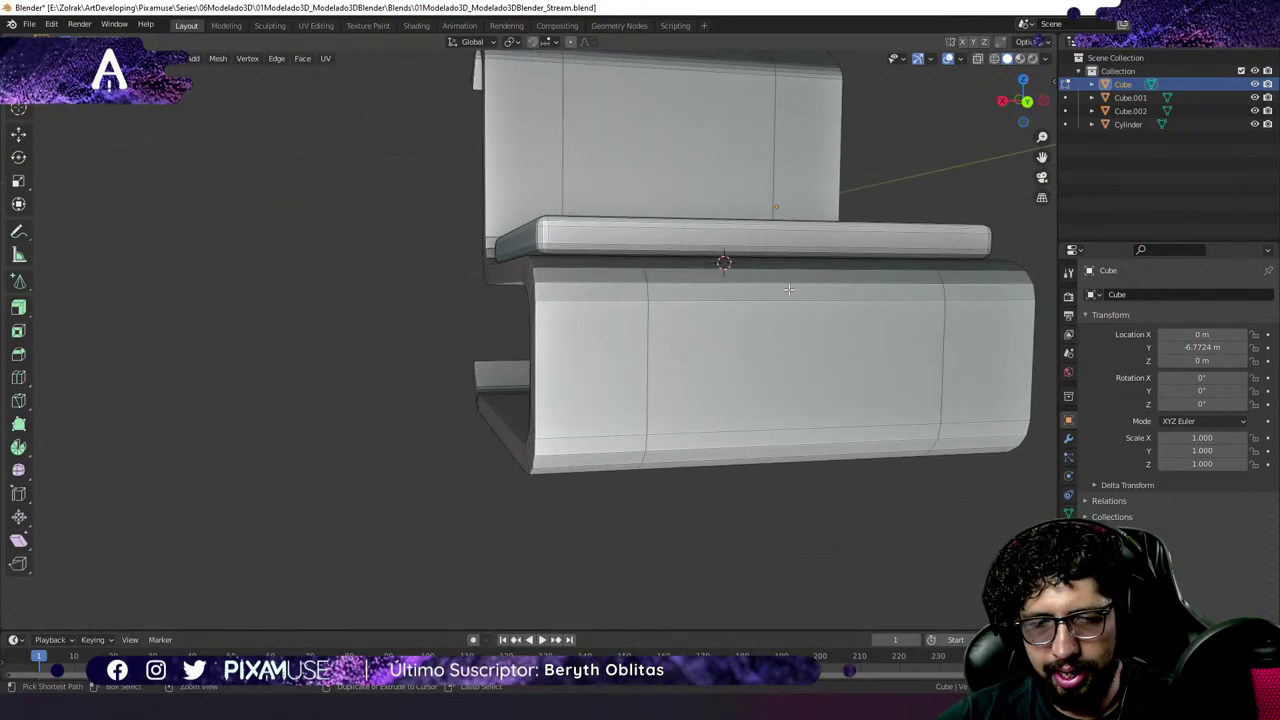
pyautogui.keyDown('ctrl'); pyautogui.click(794, 293); pyautogui.keyUp('ctrl')
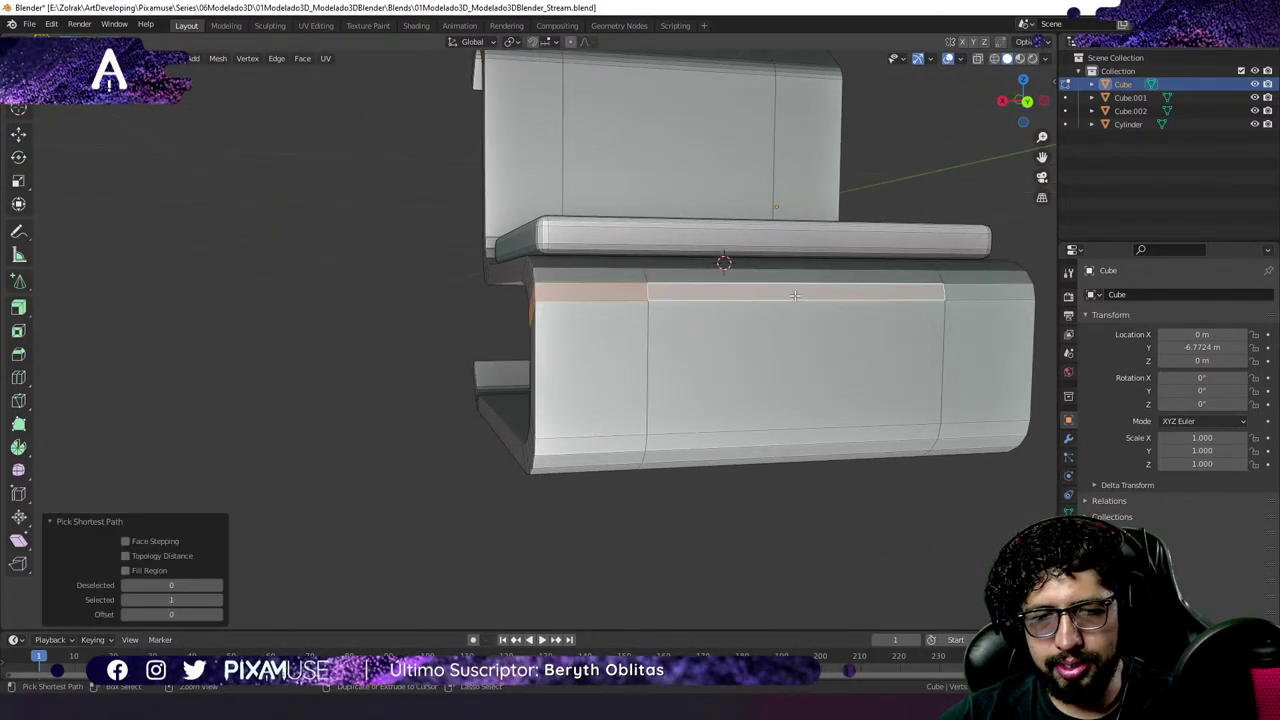
pyautogui.moveTo(757, 321); pyautogui.dragTo(840, 333, button='middle')
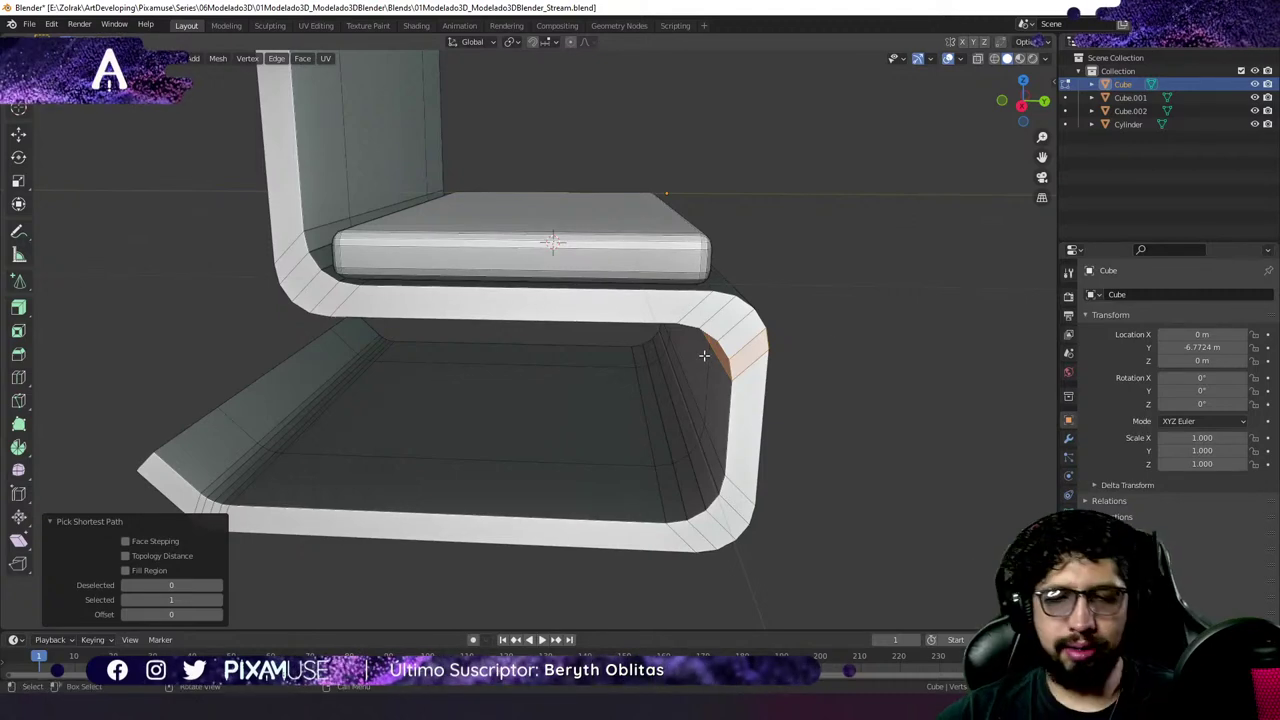
# Switch to the orthographic front view and zoom out.
pyautogui.press('KP_1')
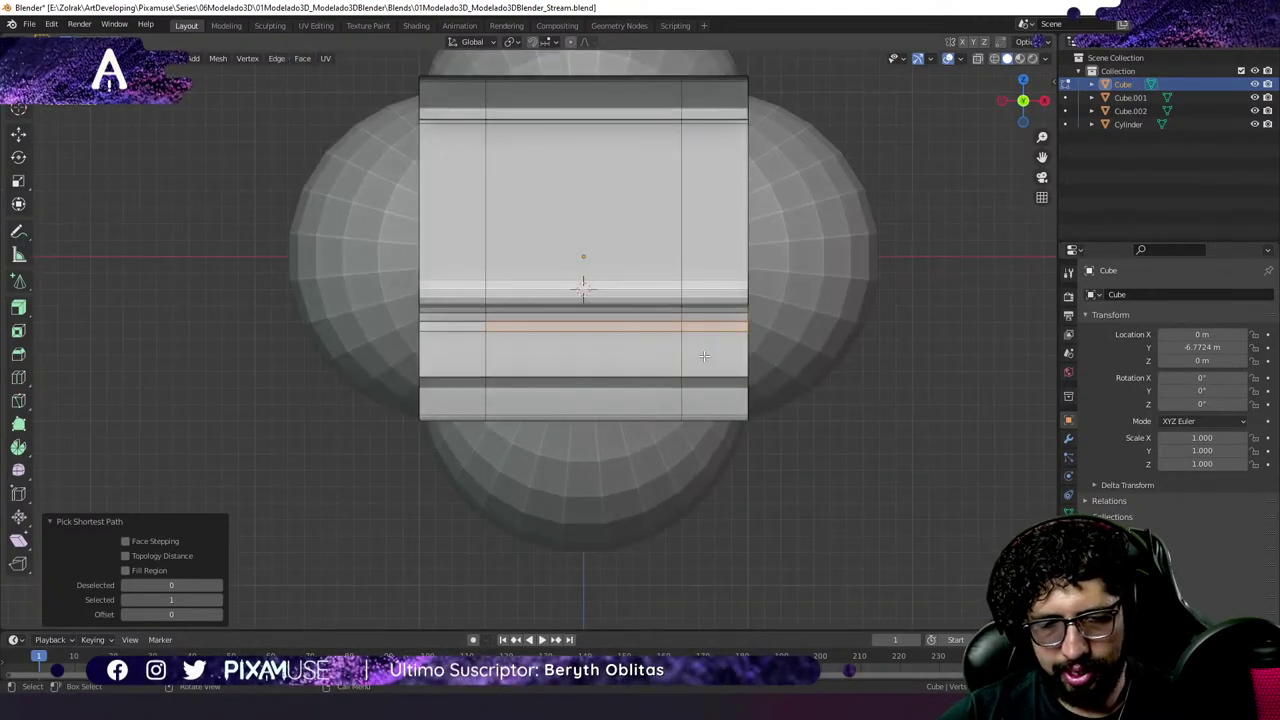
pyautogui.scroll(-6, 704, 355)
pyautogui.scroll(-3, 843, 366)
# Return the chair to Object Mode and frame it centred in the viewport.
pyautogui.press('Tab')
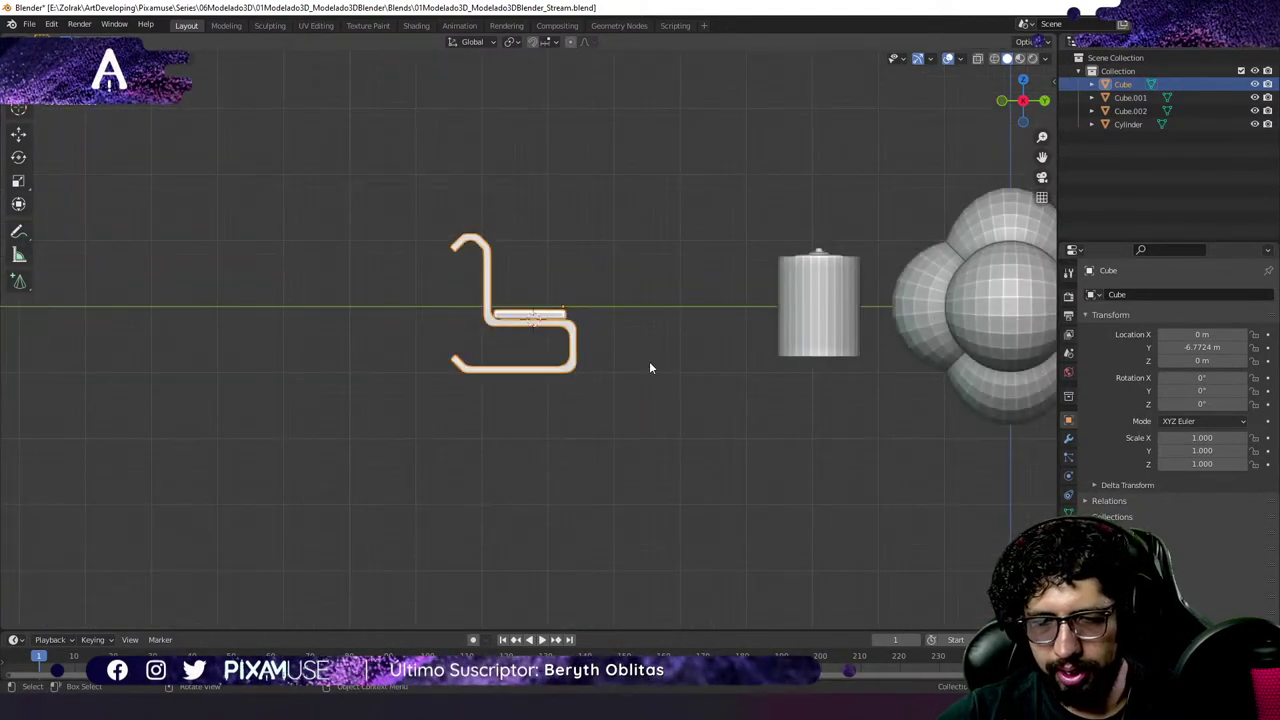
pyautogui.scroll(-4, 649, 361)
pyautogui.moveTo(649, 361); pyautogui.dragTo(612, 317, button='middle')
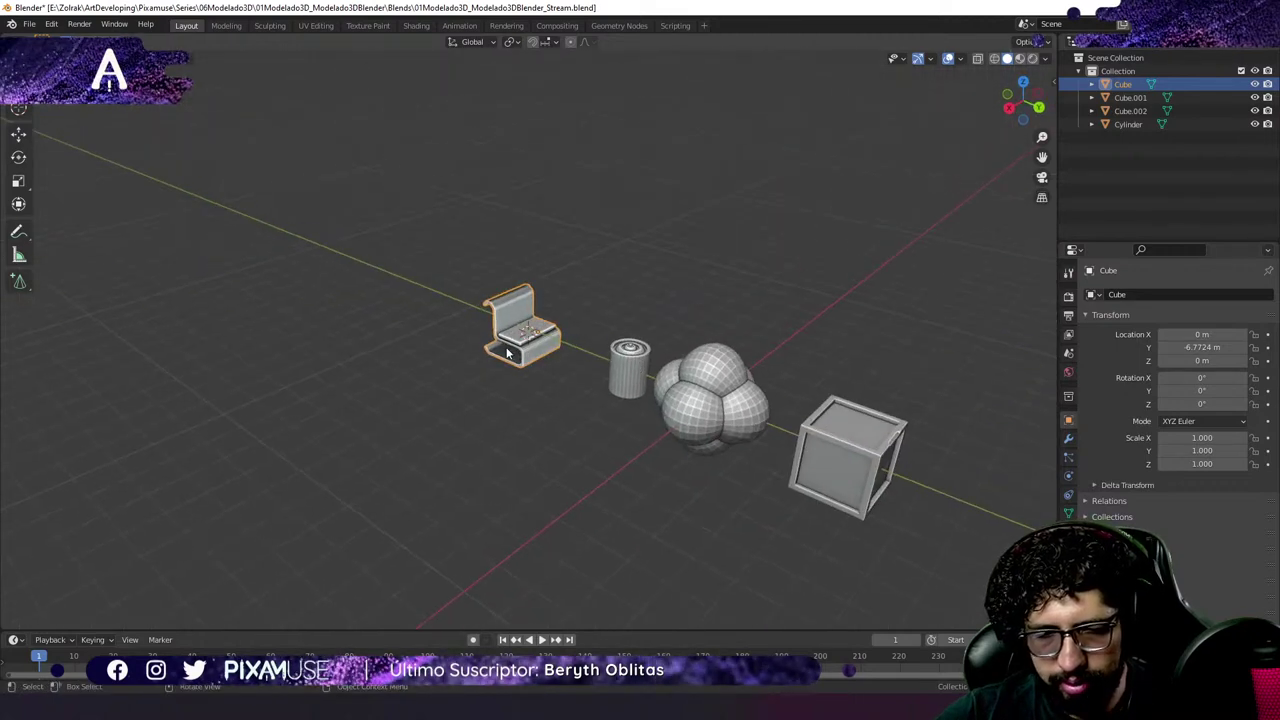
pyautogui.press('`')
pyautogui.press('Escape')
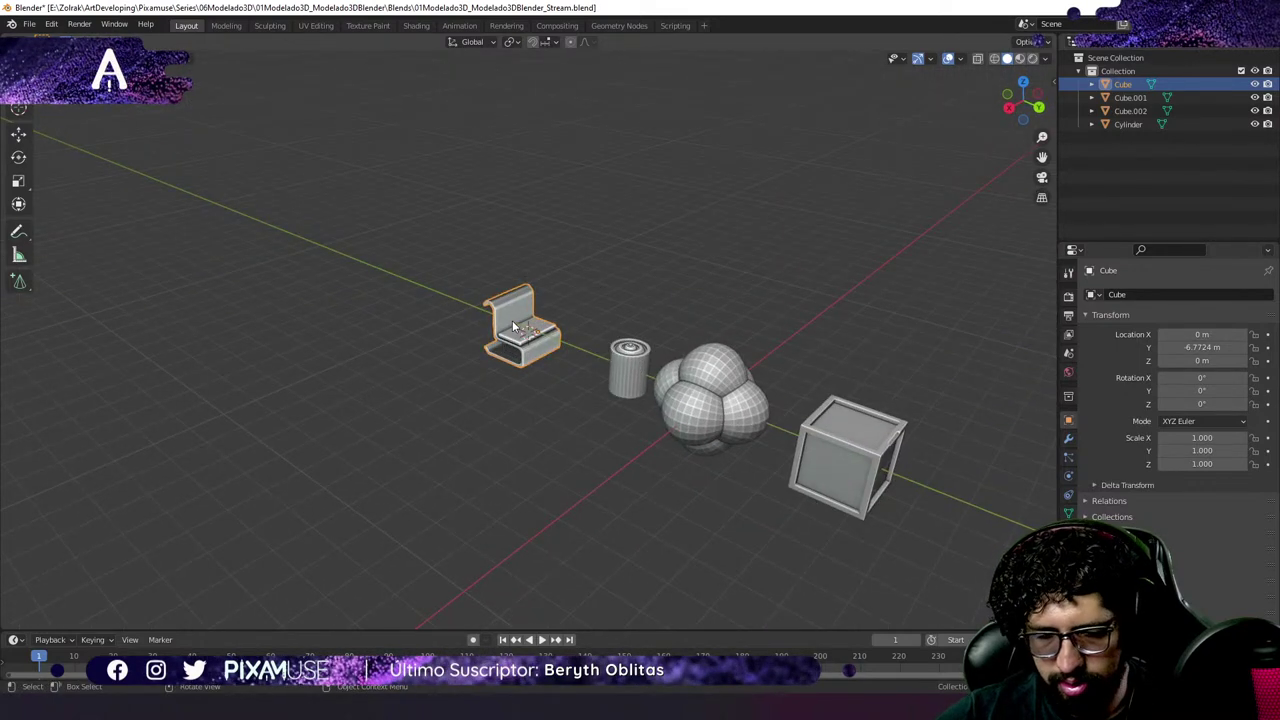
pyautogui.press('KP_Divide')
pyautogui.press('KP_Divide')
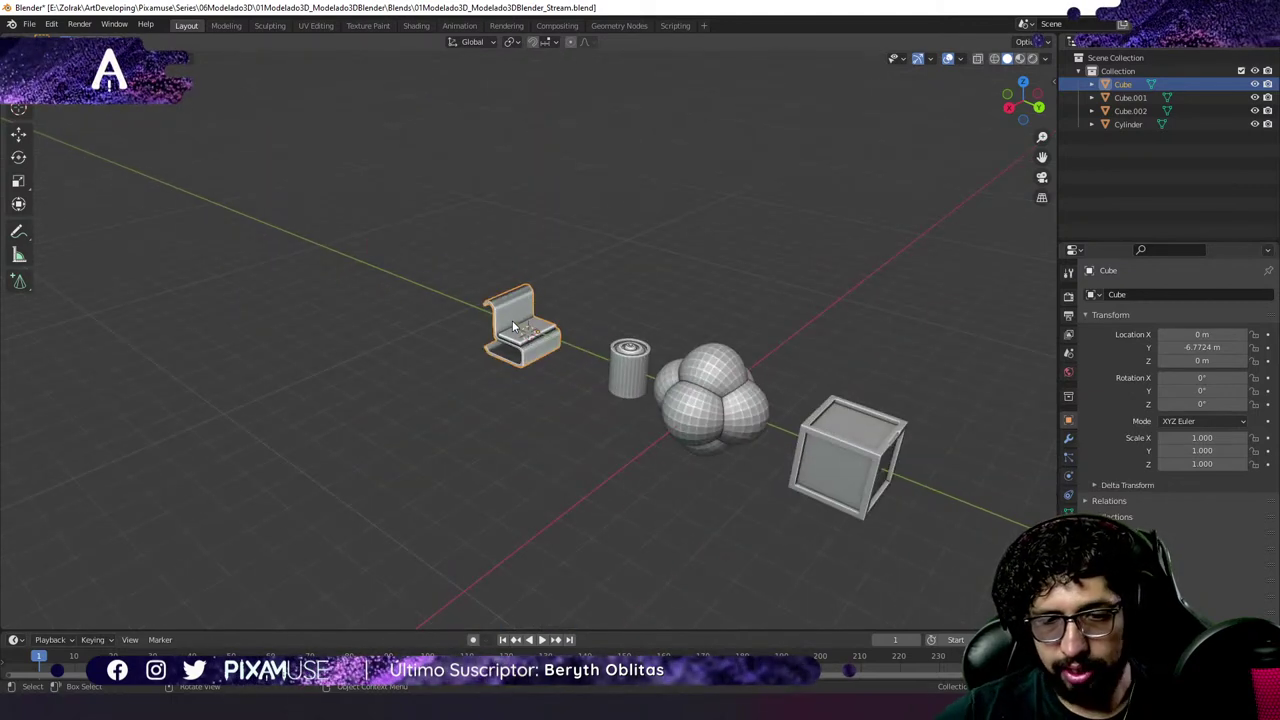
pyautogui.press('KP_Decimal')
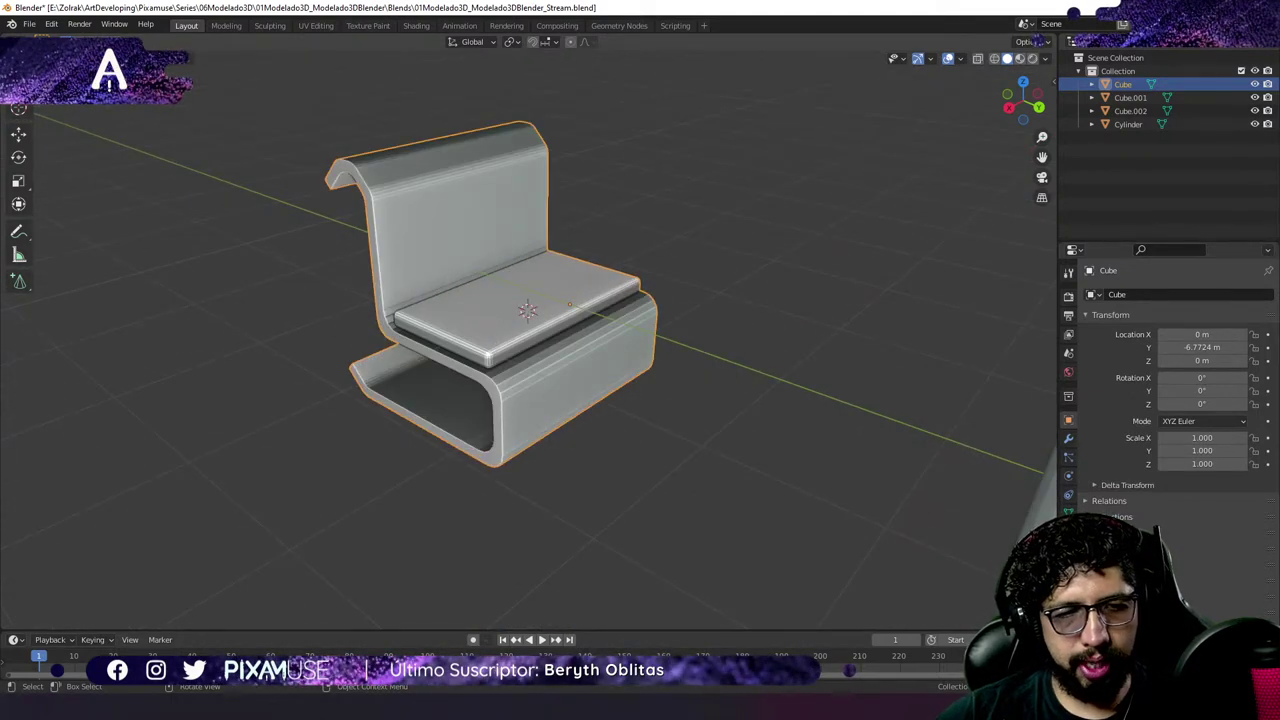
# Isolate the chair in Local View, then check it in right-side and front ortho views.
pyautogui.click(97, 41)
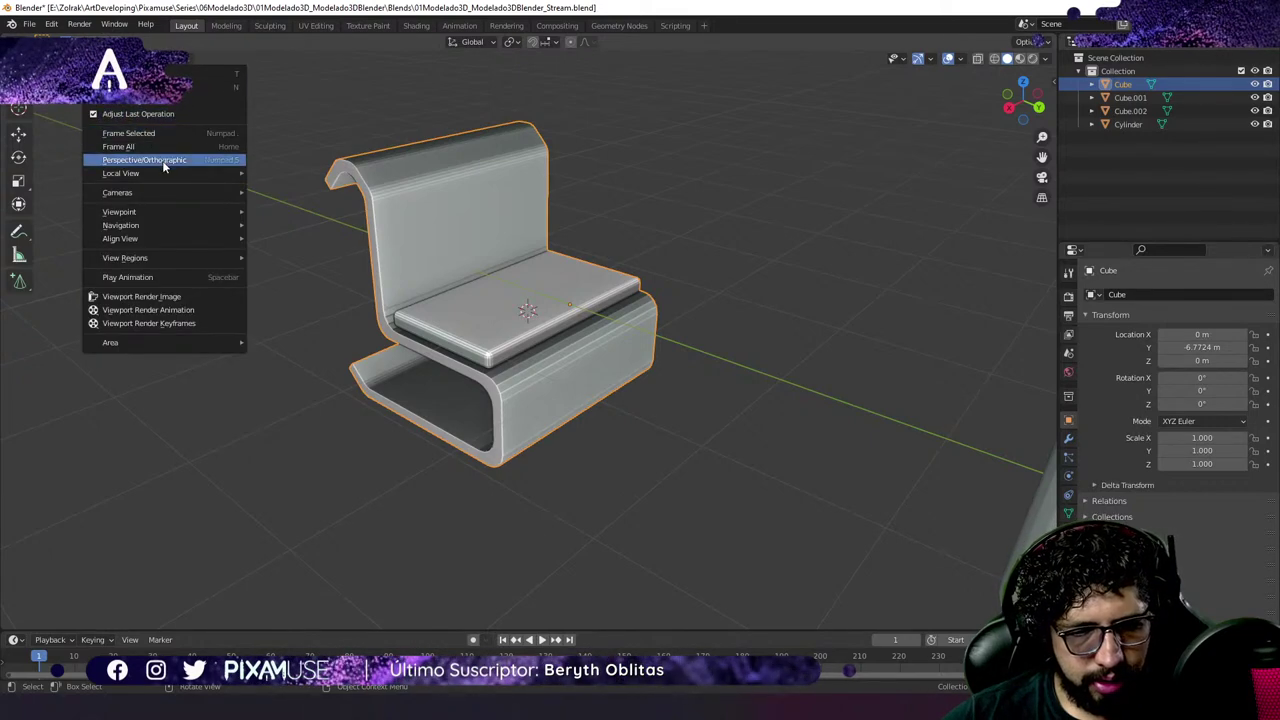
pyautogui.moveTo(163, 174)
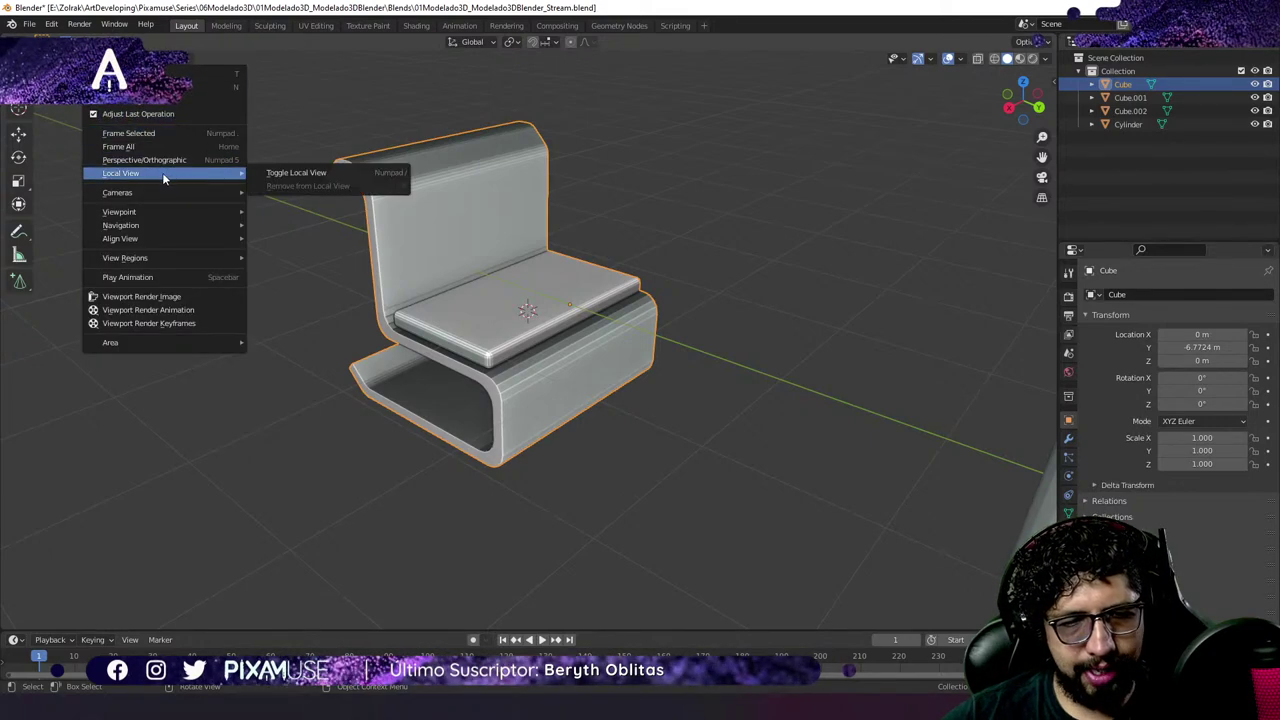
pyautogui.click(297, 178)
pyautogui.scroll(-12, 343, 217)
pyautogui.moveTo(388, 288); pyautogui.dragTo(455, 344, button='middle')
pyautogui.scroll(10, 455, 344)
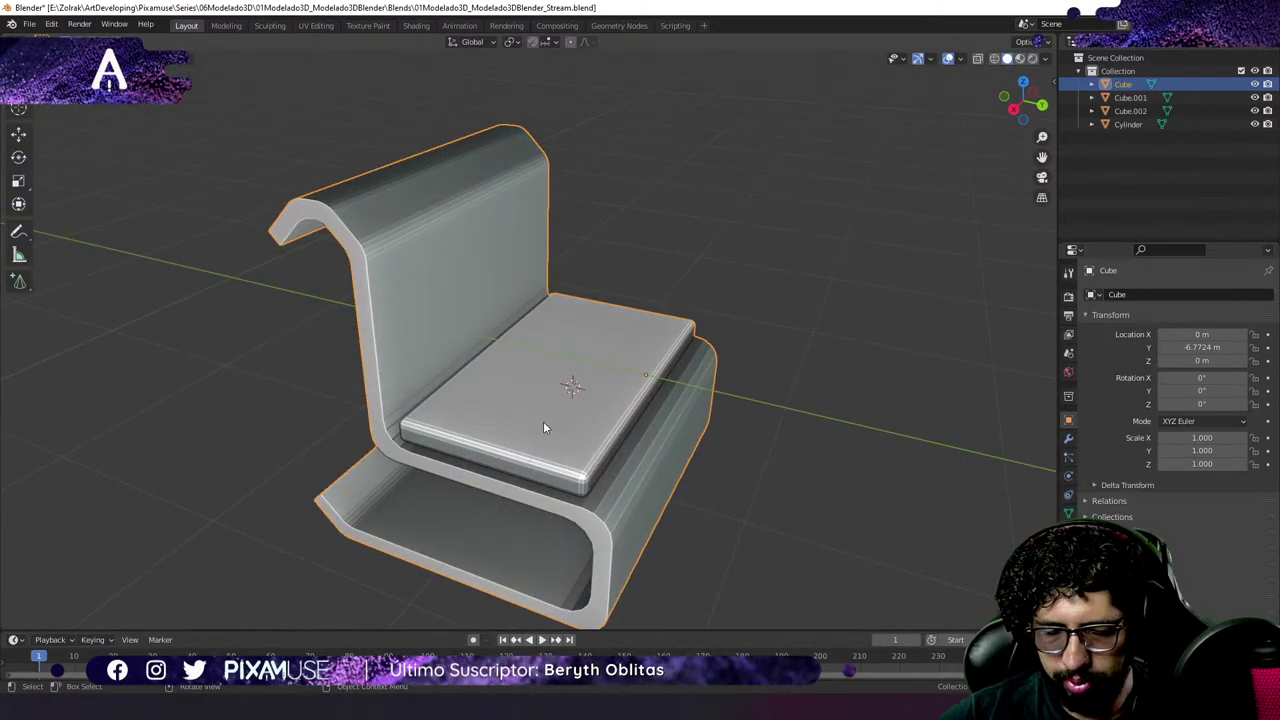
pyautogui.press('KP_3')
pyautogui.press('KP_1')
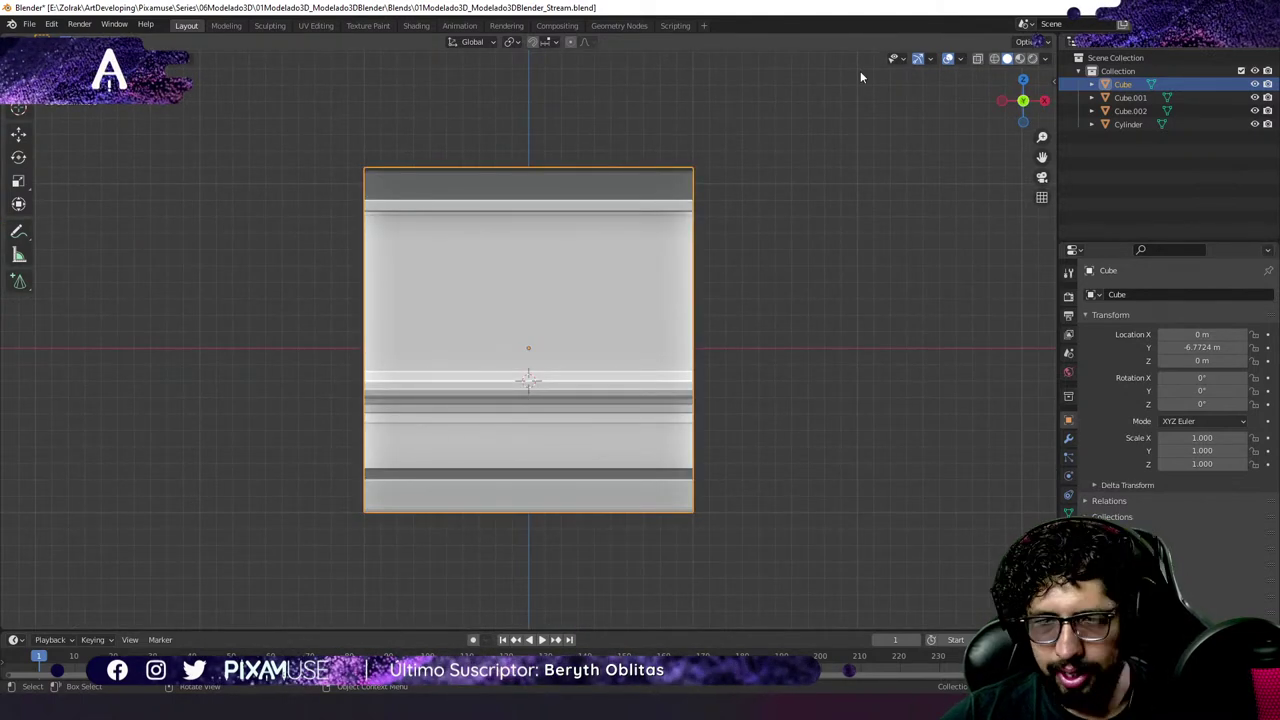
# Enter Edit Mode in wireframe shading and box-select the lower base geometry.
pyautogui.click(995, 58)
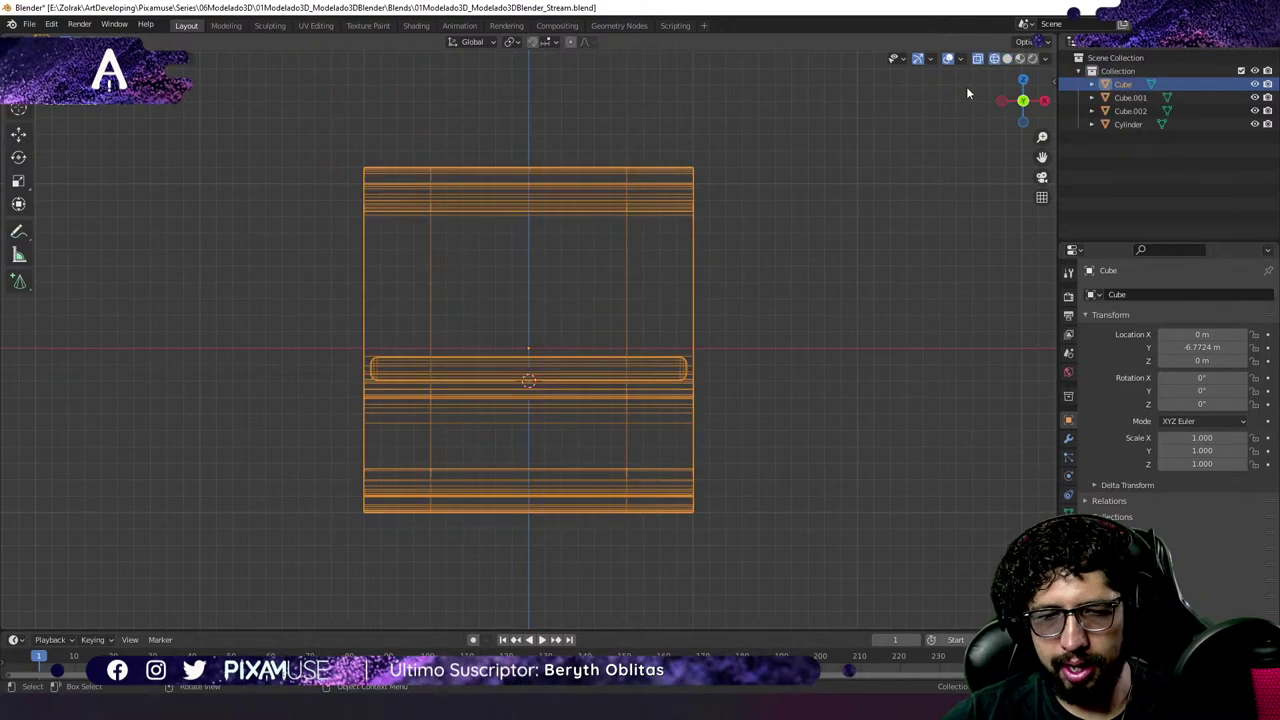
pyautogui.press('Tab')
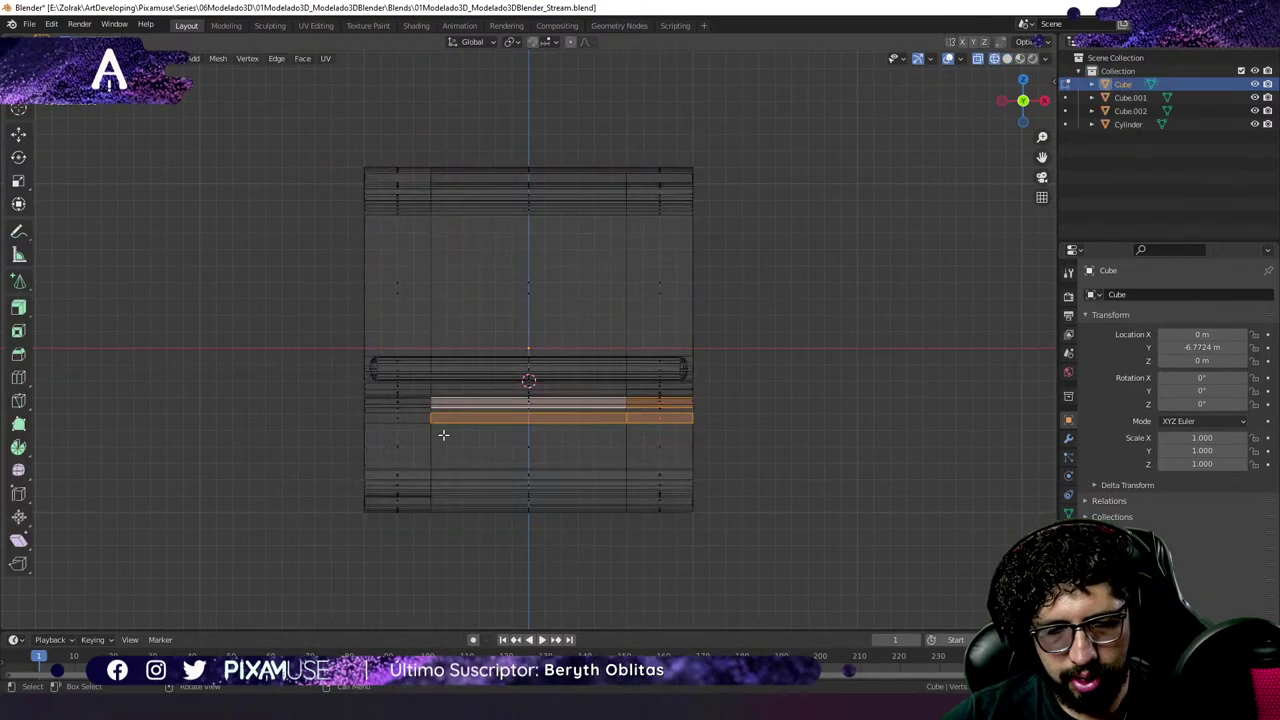
pyautogui.click(543, 516)
pyautogui.moveTo(484, 575); pyautogui.dragTo(564, 415)
pyautogui.moveTo(402, 486); pyautogui.dragTo(780, 476, button='middle')
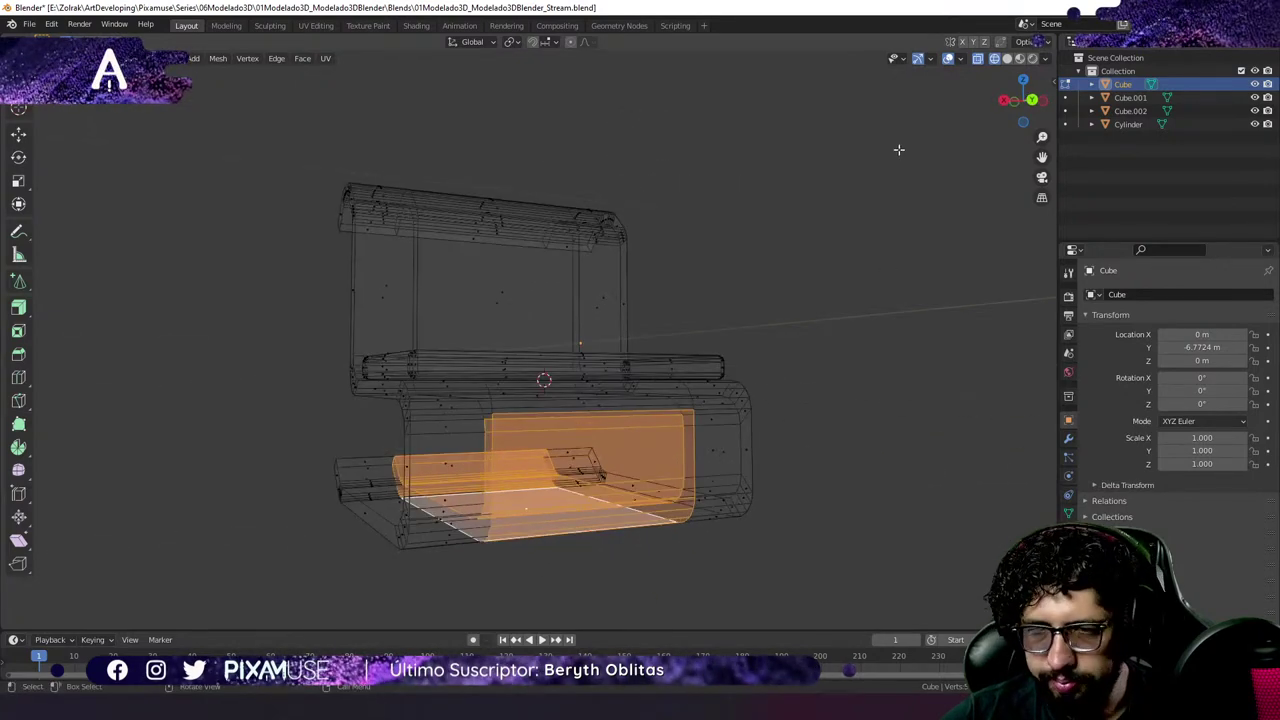
# Return to solid shading and view the seat and backrest from three-quarters.
pyautogui.click(1008, 58)
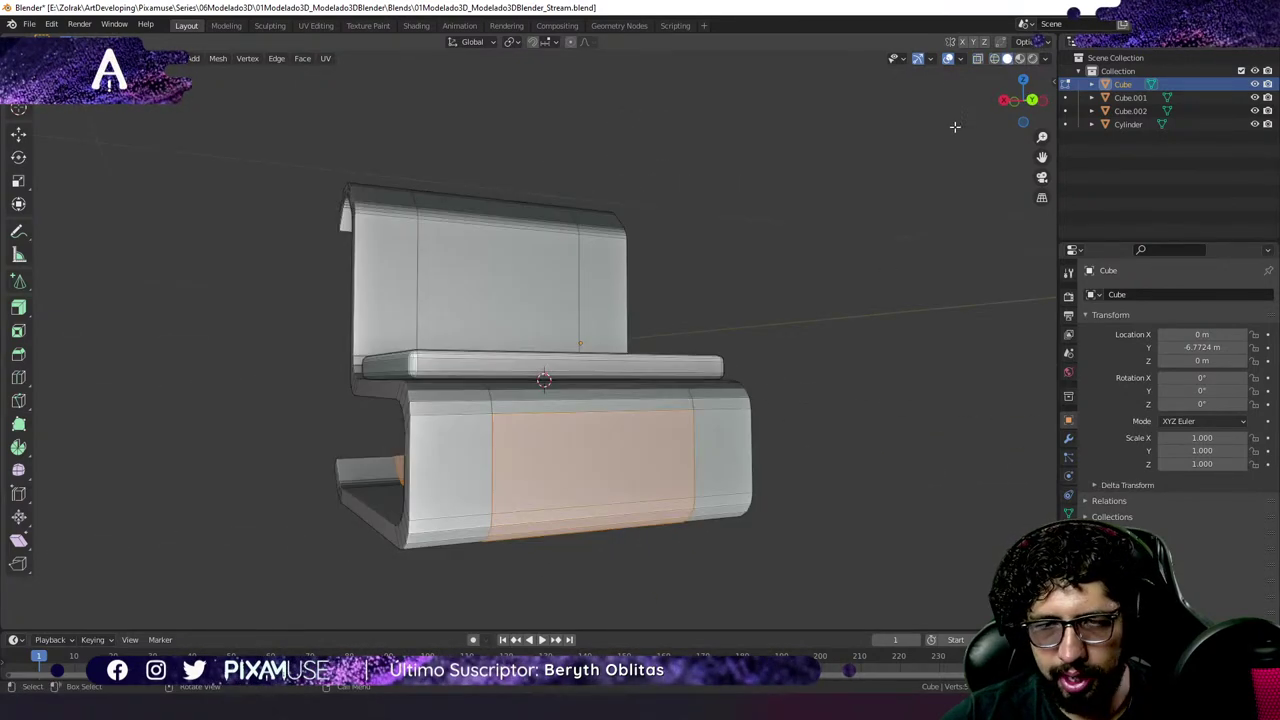
pyautogui.moveTo(620, 440); pyautogui.dragTo(666, 427, button='middle')
pyautogui.scroll(4, 667, 424)
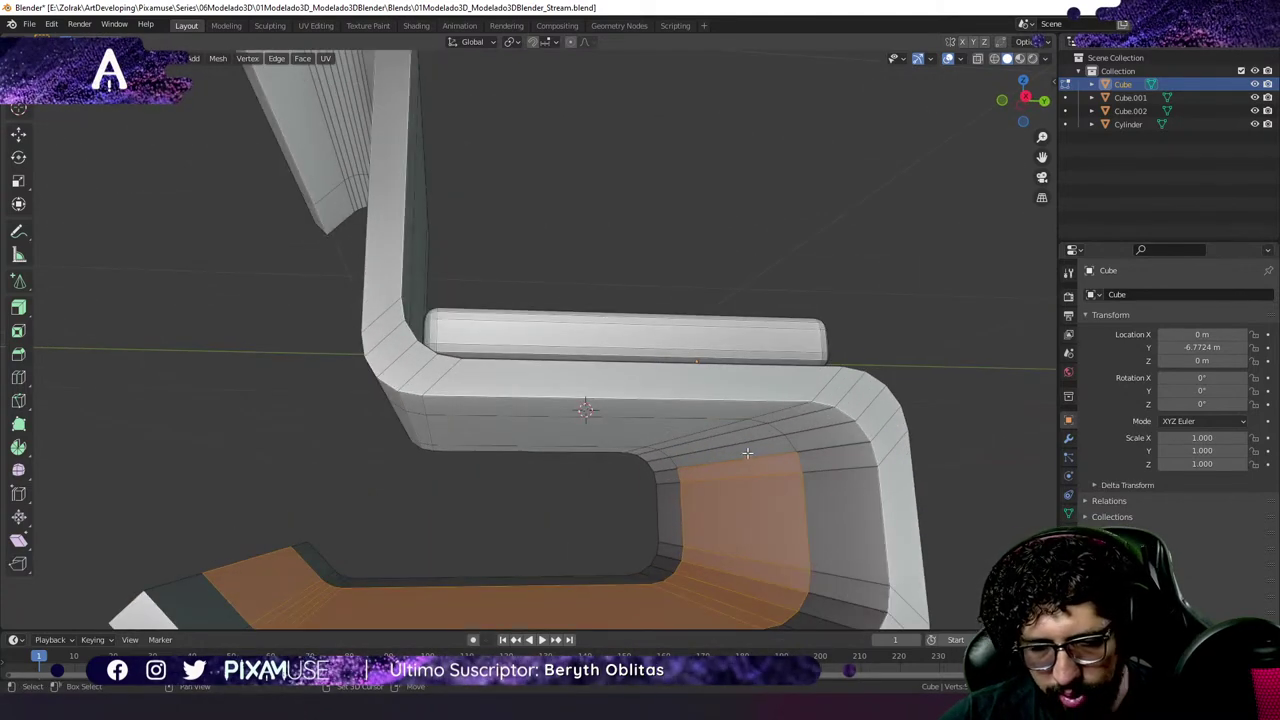
pyautogui.moveTo(747, 450); pyautogui.dragTo(430, 465, button='middle')
pyautogui.scroll(-5, 693, 433)
# Select two vertical edge loops through backrest and base and scale them to 1.323 in X.
pyautogui.click(257, 174)
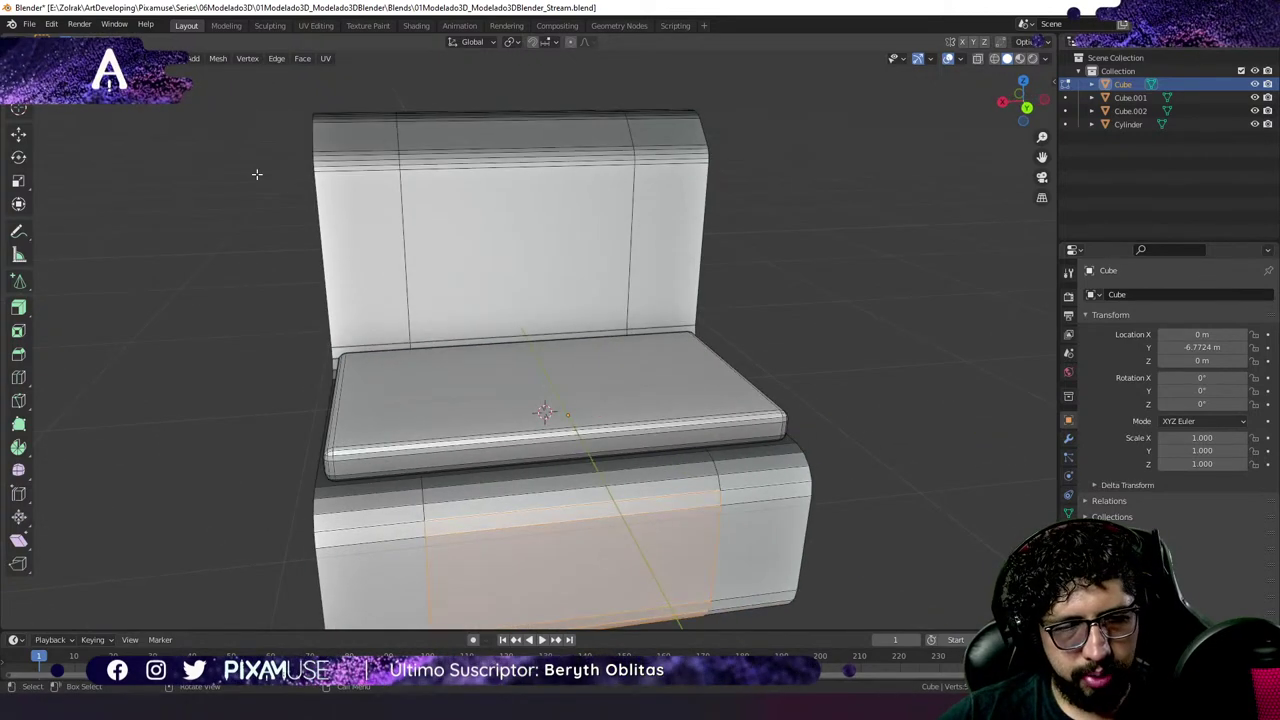
pyautogui.keyDown('alt'); pyautogui.click(403, 218); pyautogui.keyUp('alt')
pyautogui.keyDown('alt'); pyautogui.keyDown('shift'); pyautogui.click(634, 215); pyautogui.keyUp('shift'); pyautogui.keyUp('alt')
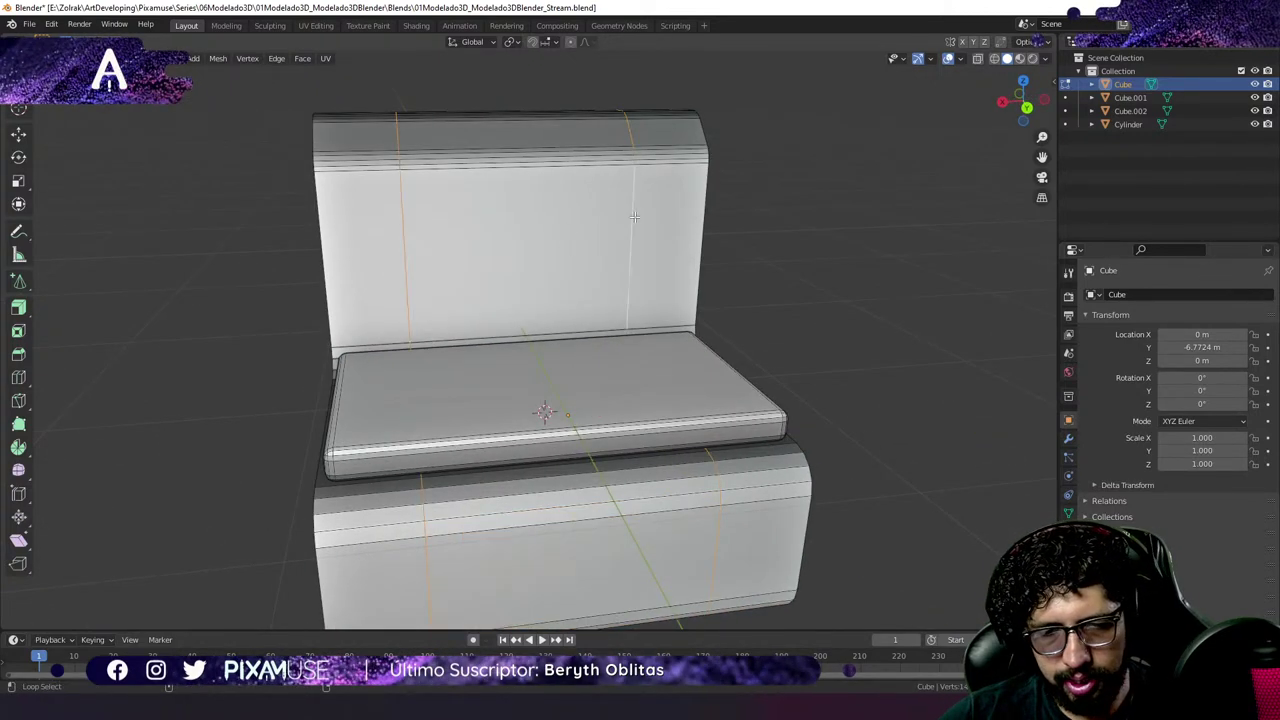
pyautogui.press('s')
pyautogui.press('x')
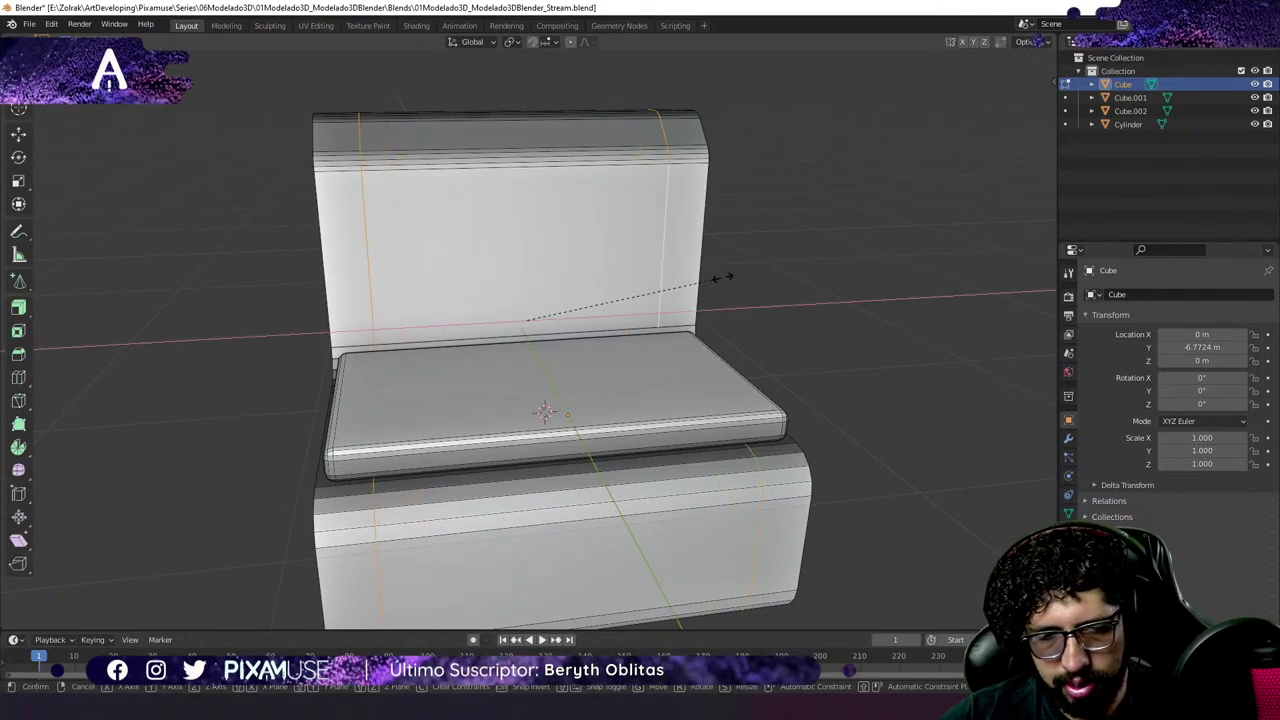
pyautogui.click(722, 277)
# Box-select the lower base in front wireframe view, then return to solid shading.
pyautogui.press('KP_1')
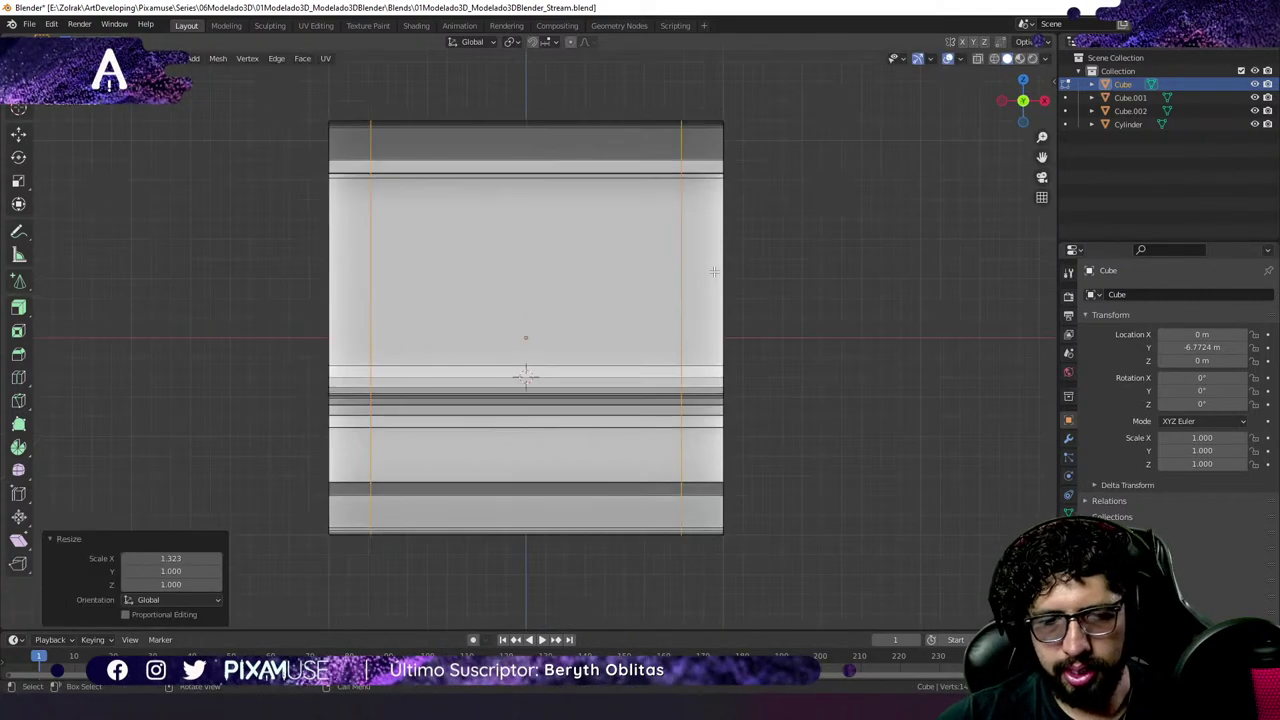
pyautogui.click(996, 59)
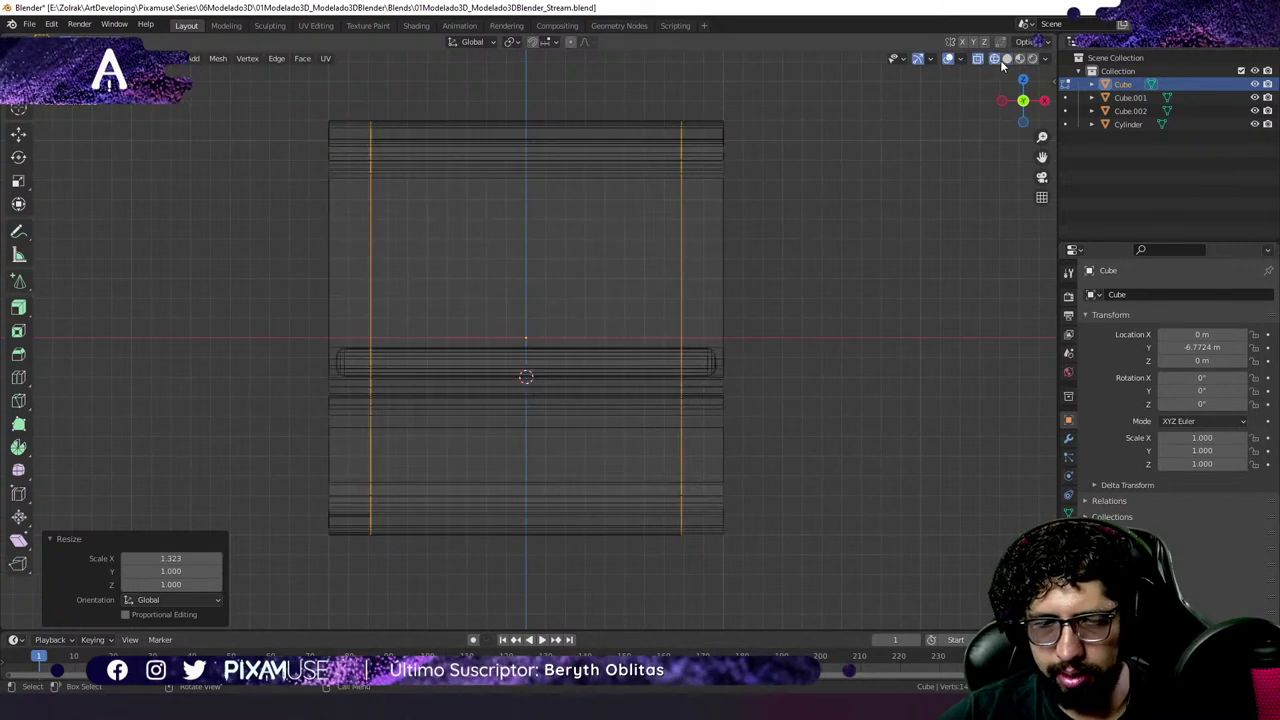
pyautogui.click(500, 553)
pyautogui.moveTo(476, 565); pyautogui.dragTo(575, 418)
pyautogui.moveTo(987, 133); pyautogui.dragTo(737, 382, button='middle')
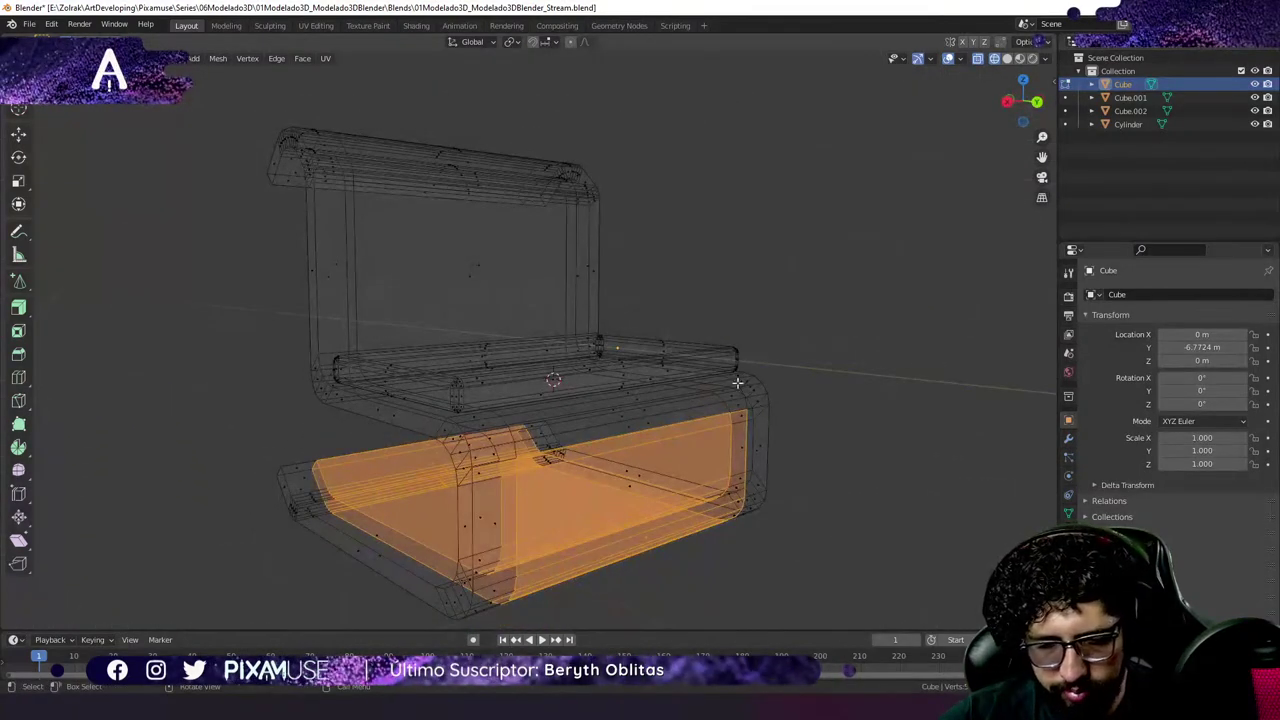
pyautogui.click(1007, 58)
pyautogui.scroll(2, 571, 492)
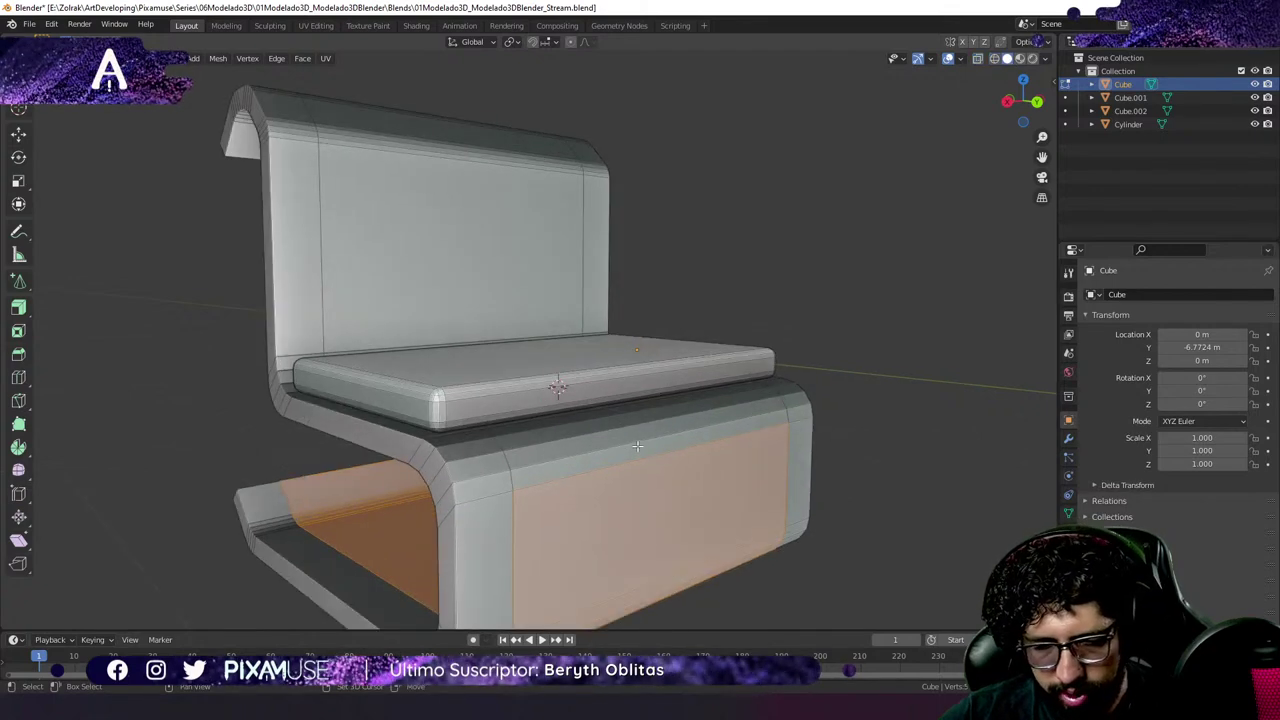
pyautogui.moveTo(637, 446); pyautogui.dragTo(653, 493, button='middle')
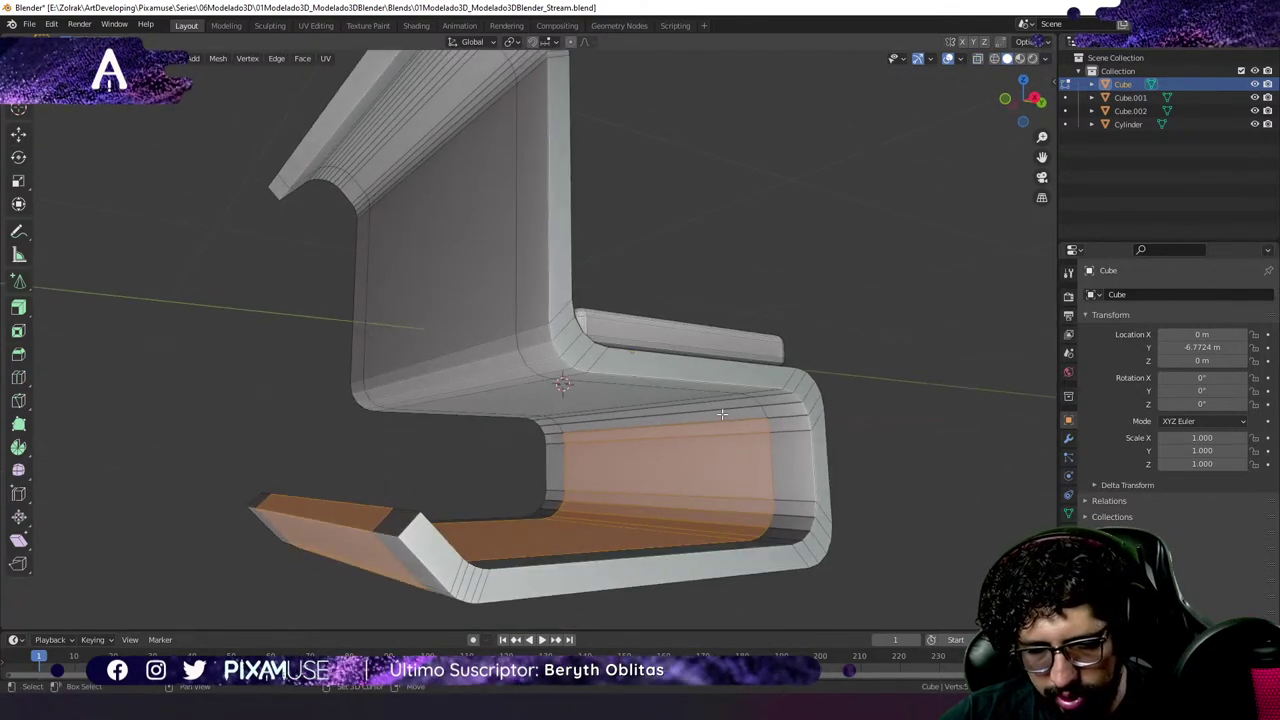
pyautogui.moveTo(722, 420); pyautogui.dragTo(615, 486, button='middle')
# Delete the selected front panel faces of the base.
pyautogui.press('x')
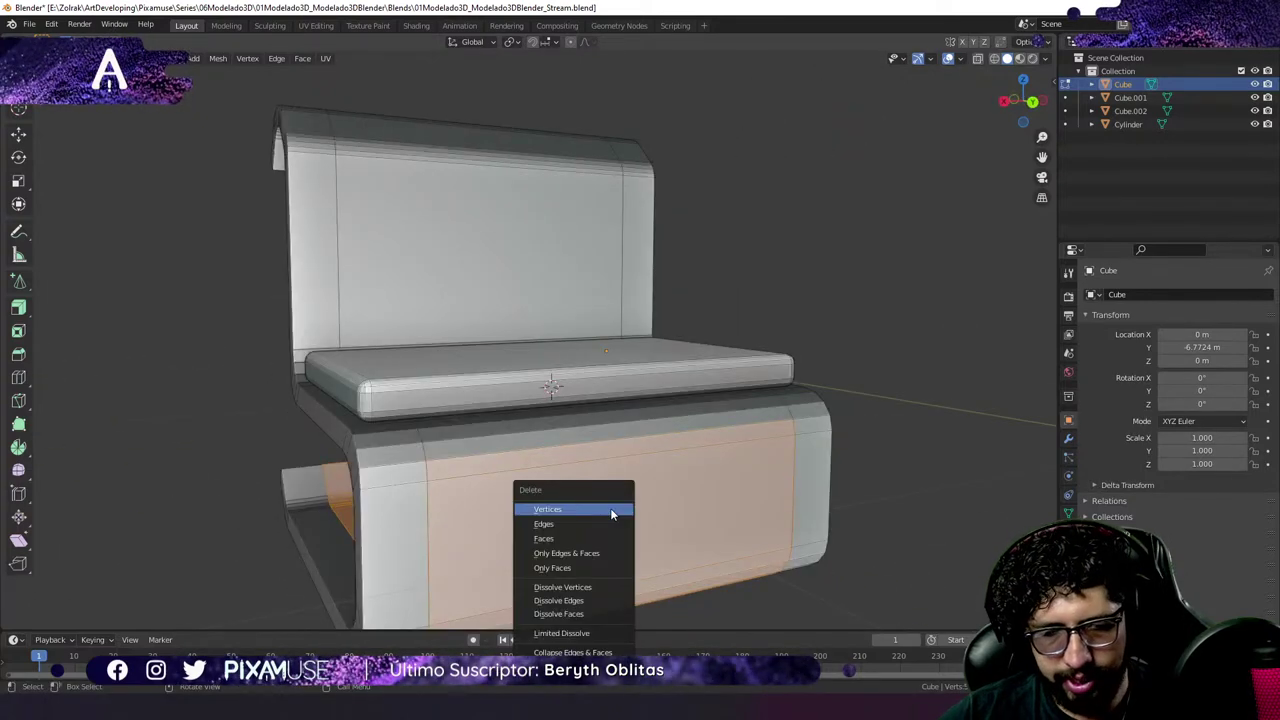
pyautogui.click(558, 538)
pyautogui.moveTo(558, 536); pyautogui.dragTo(453, 396, button='middle')
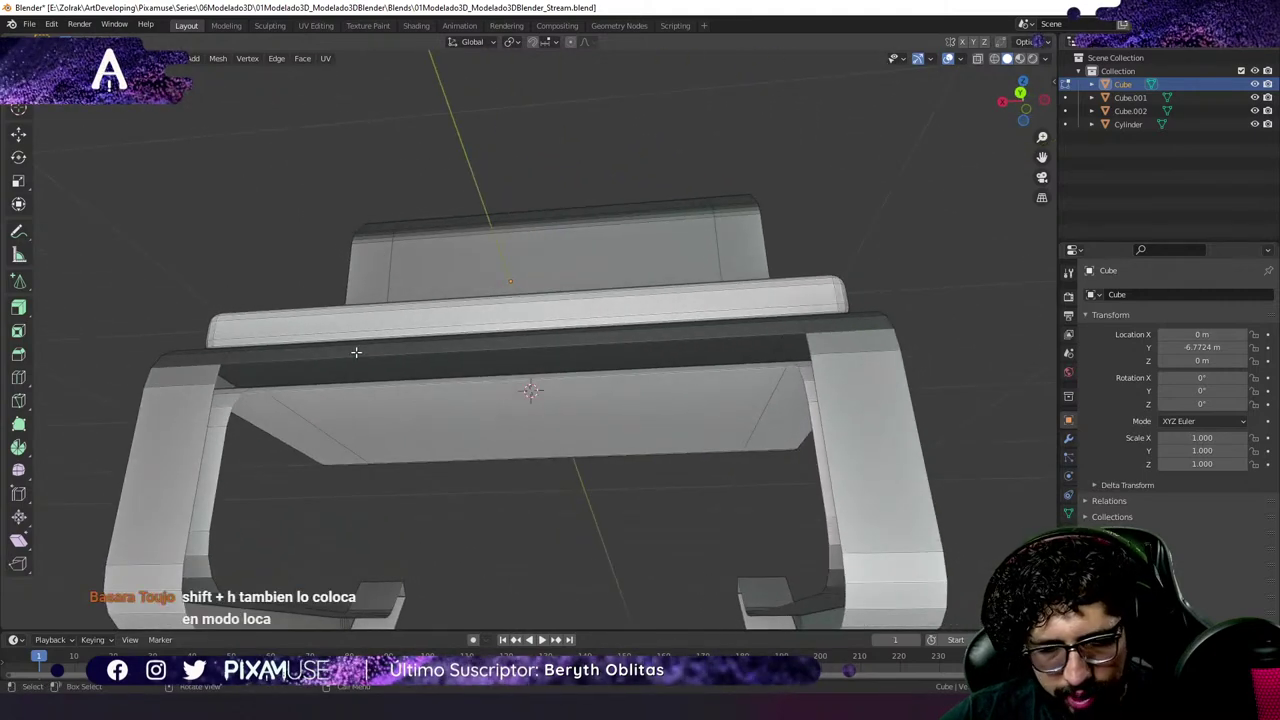
pyautogui.moveTo(354, 351); pyautogui.dragTo(408, 394, button='middle')
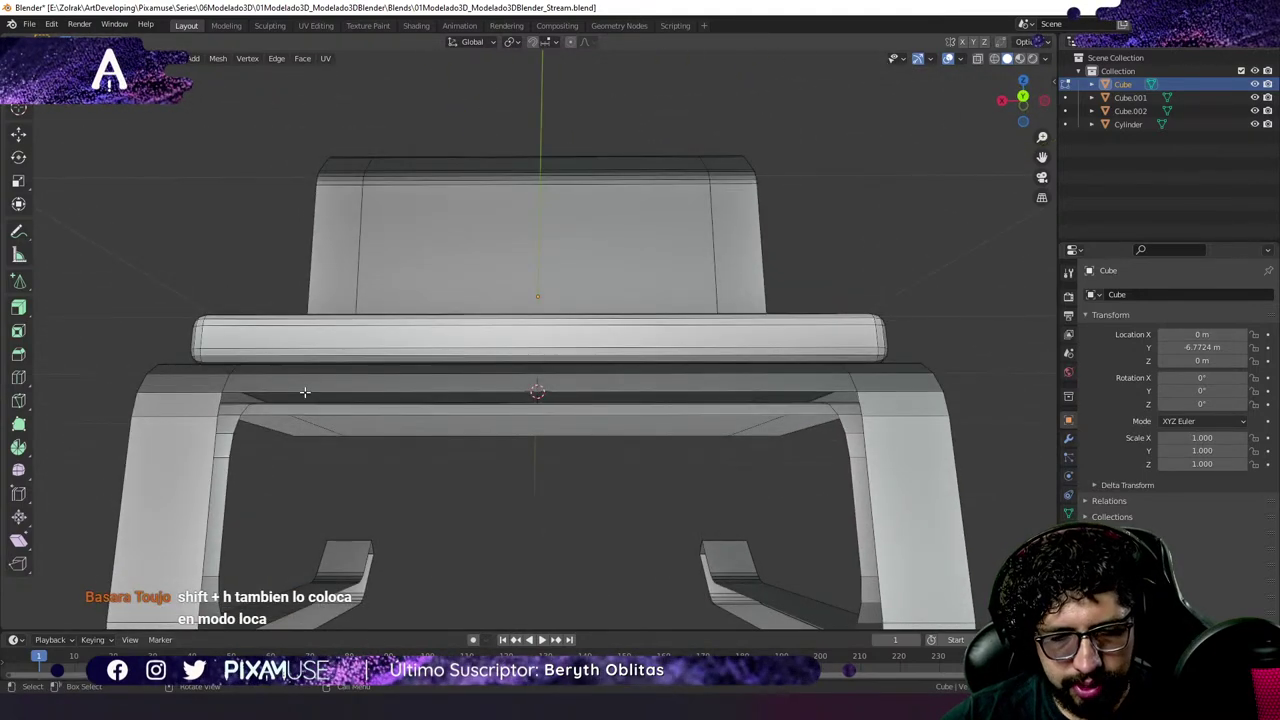
# Select the lower seat-frame edges and fill the frame's corner gap with a new face.
pyautogui.keyDown('alt'); pyautogui.click(344, 398); pyautogui.keyUp('alt')
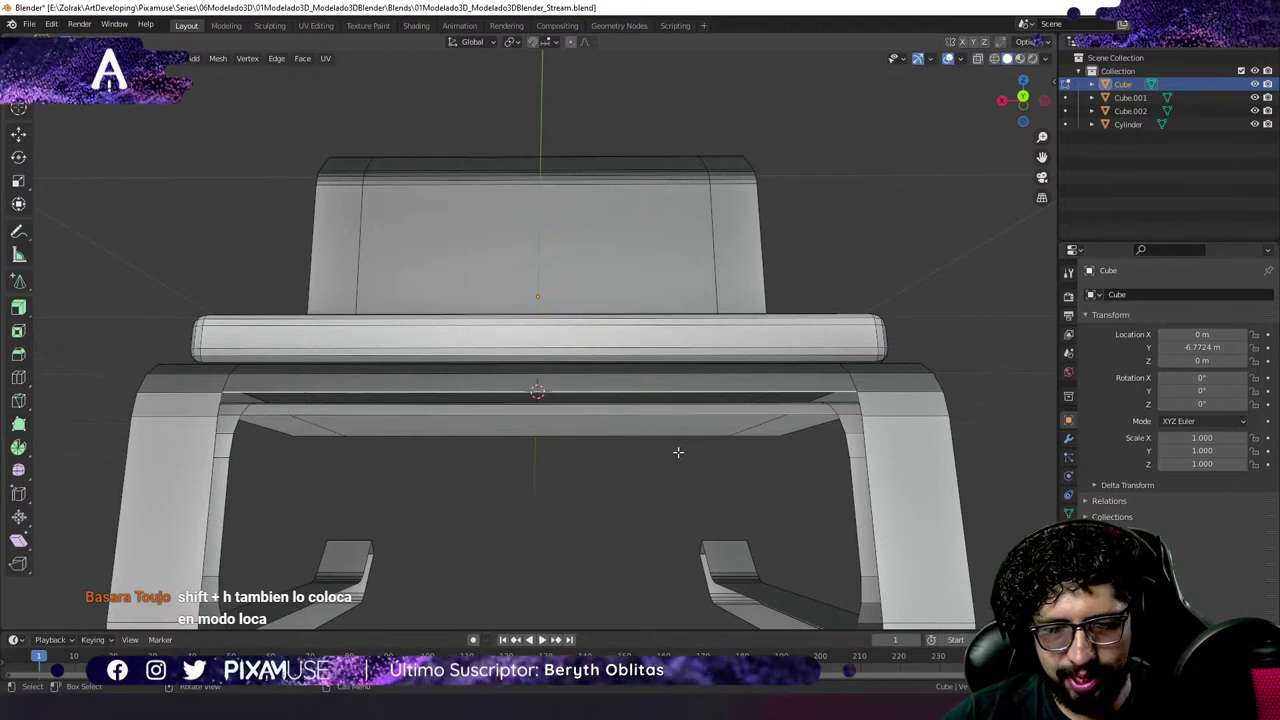
pyautogui.moveTo(678, 452); pyautogui.dragTo(560, 489, button='middle')
pyautogui.keyDown('alt'); pyautogui.click(661, 405); pyautogui.keyUp('alt')
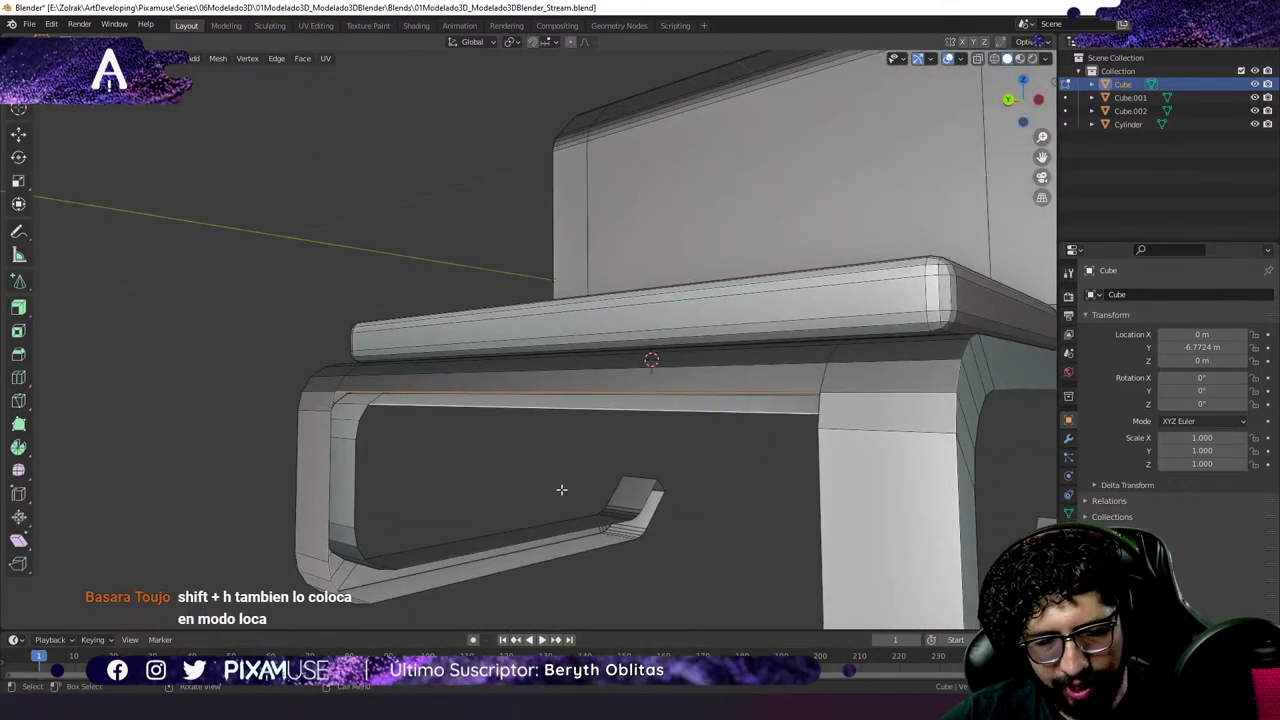
pyautogui.press('ctrl+KP_Add')
pyautogui.moveTo(466, 451); pyautogui.dragTo(407, 418, button='middle')
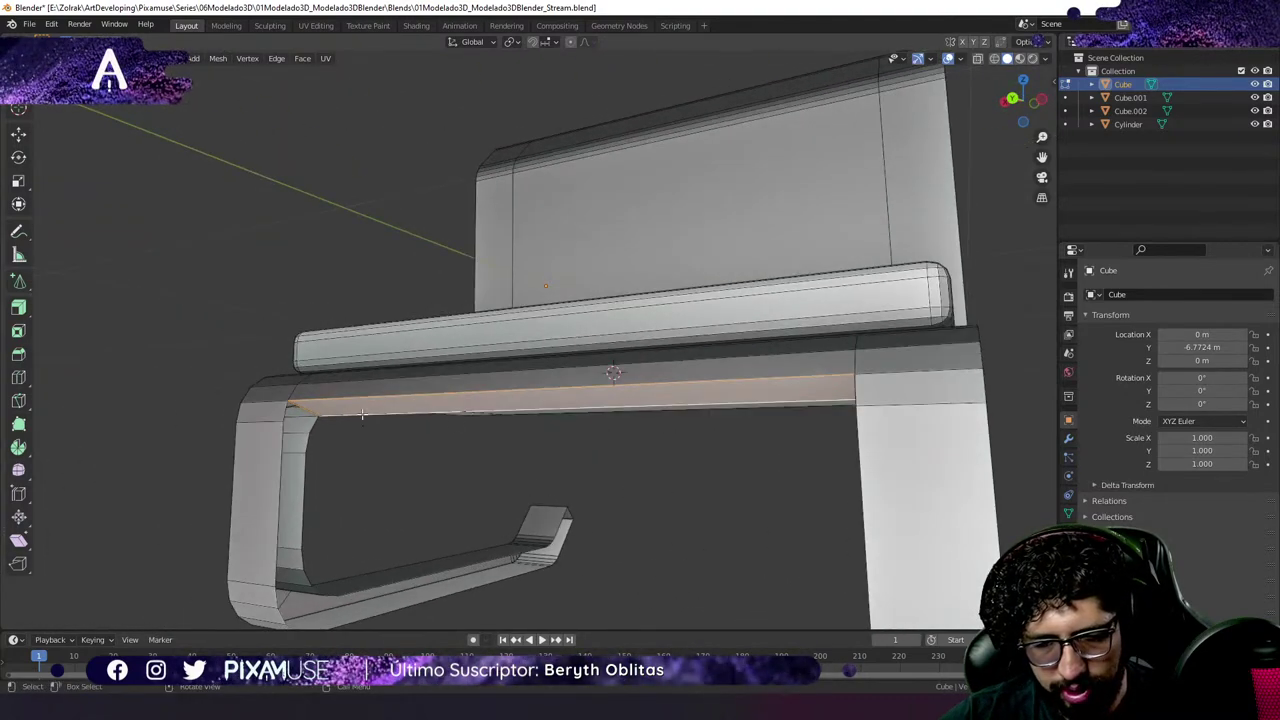
pyautogui.moveTo(742, 460); pyautogui.dragTo(802, 438, button='middle')
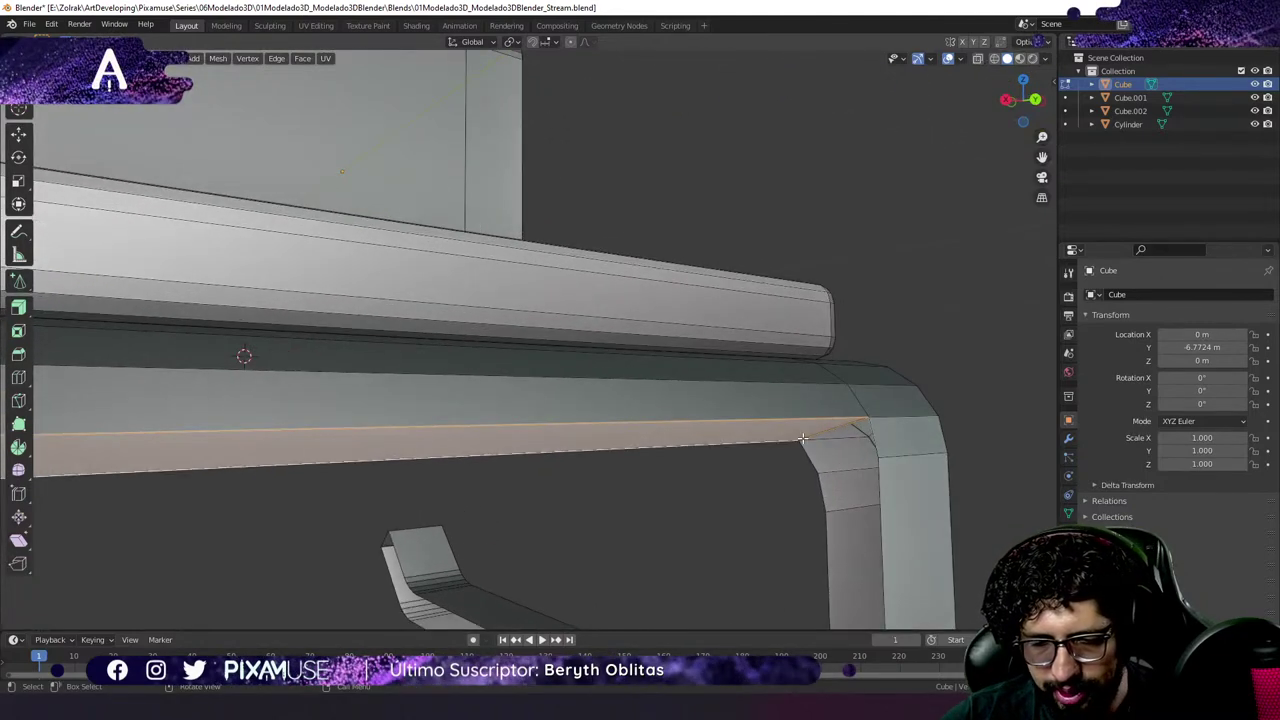
pyautogui.click(814, 441)
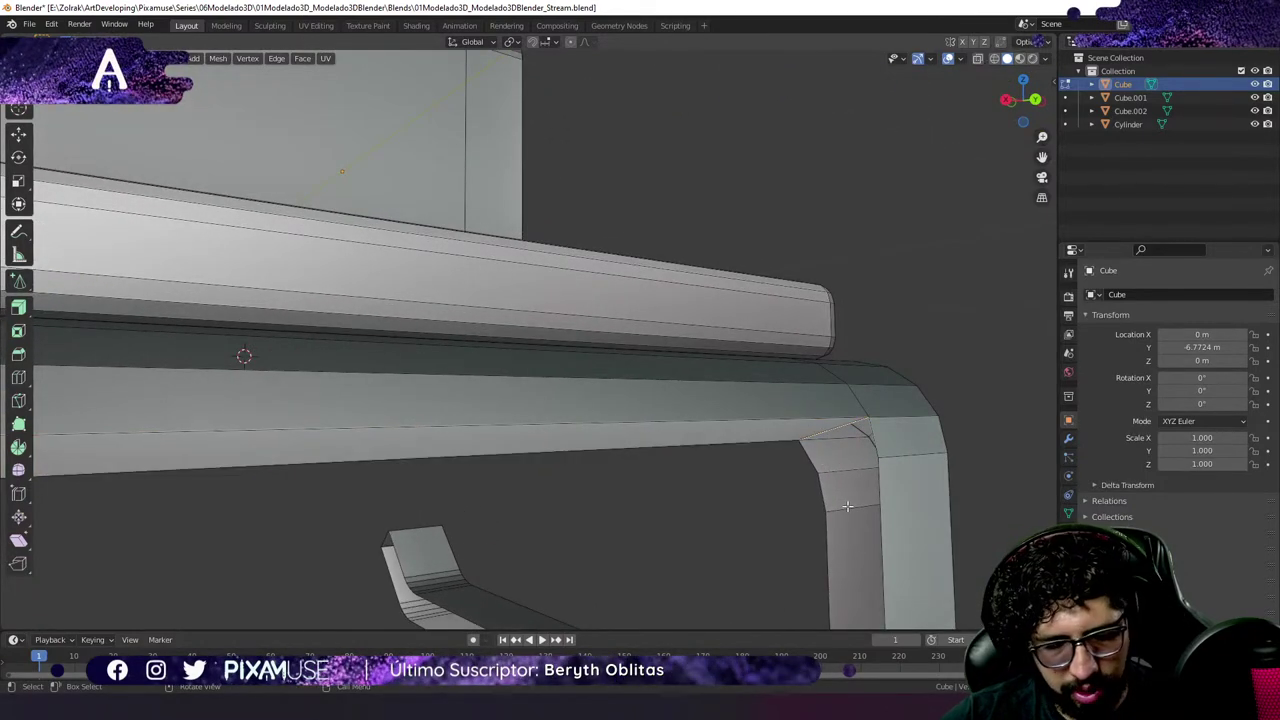
pyautogui.press('f')
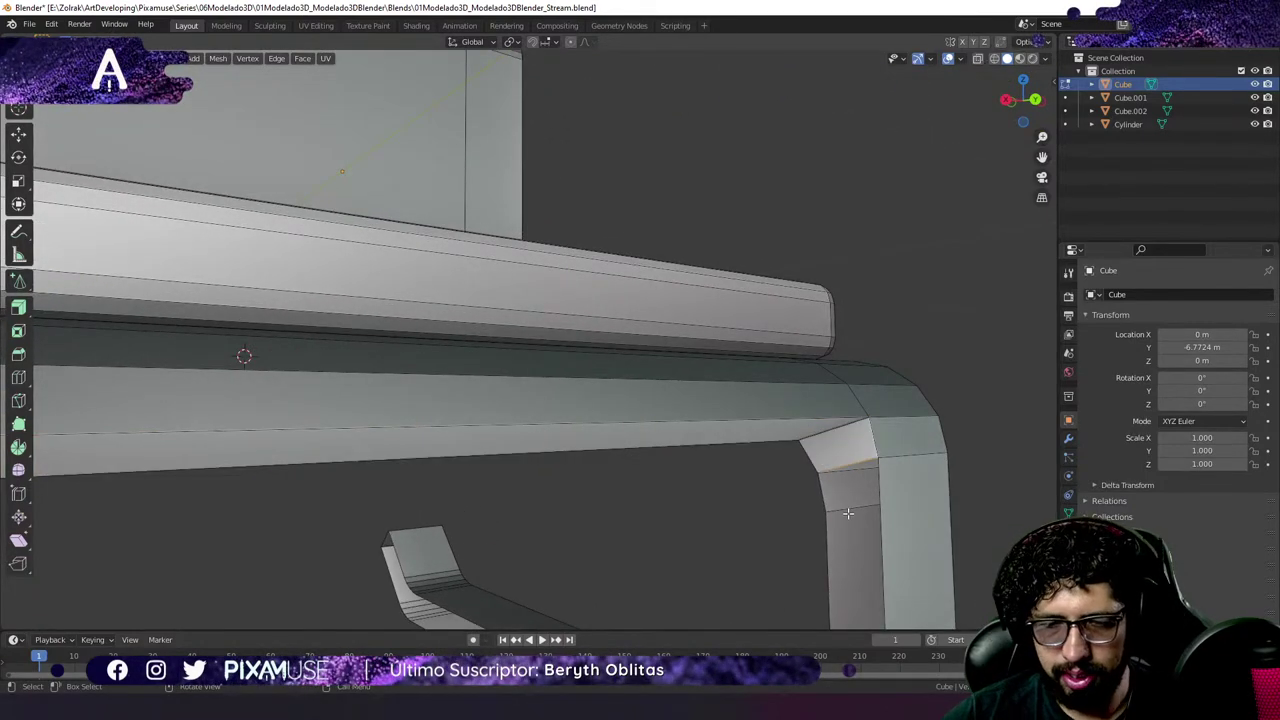
# Select the seat bar's long underside face and delete it.
pyautogui.moveTo(844, 486); pyautogui.dragTo(825, 363, button='middle')
pyautogui.keyDown('alt'); pyautogui.click(825, 363); pyautogui.keyUp('alt')
pyautogui.keyDown('alt'); pyautogui.click(819, 373); pyautogui.keyUp('alt')
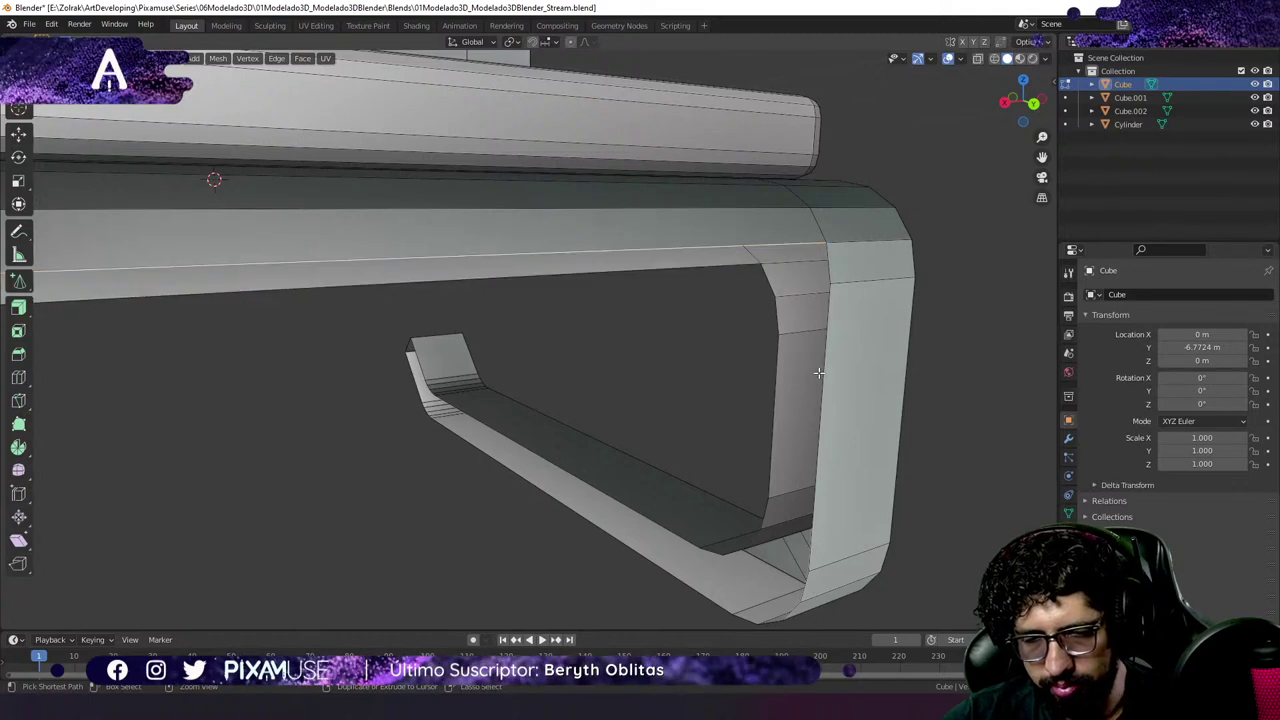
pyautogui.hotkey('alt', 'a')
pyautogui.moveTo(819, 373); pyautogui.dragTo(800, 352, button='middle')
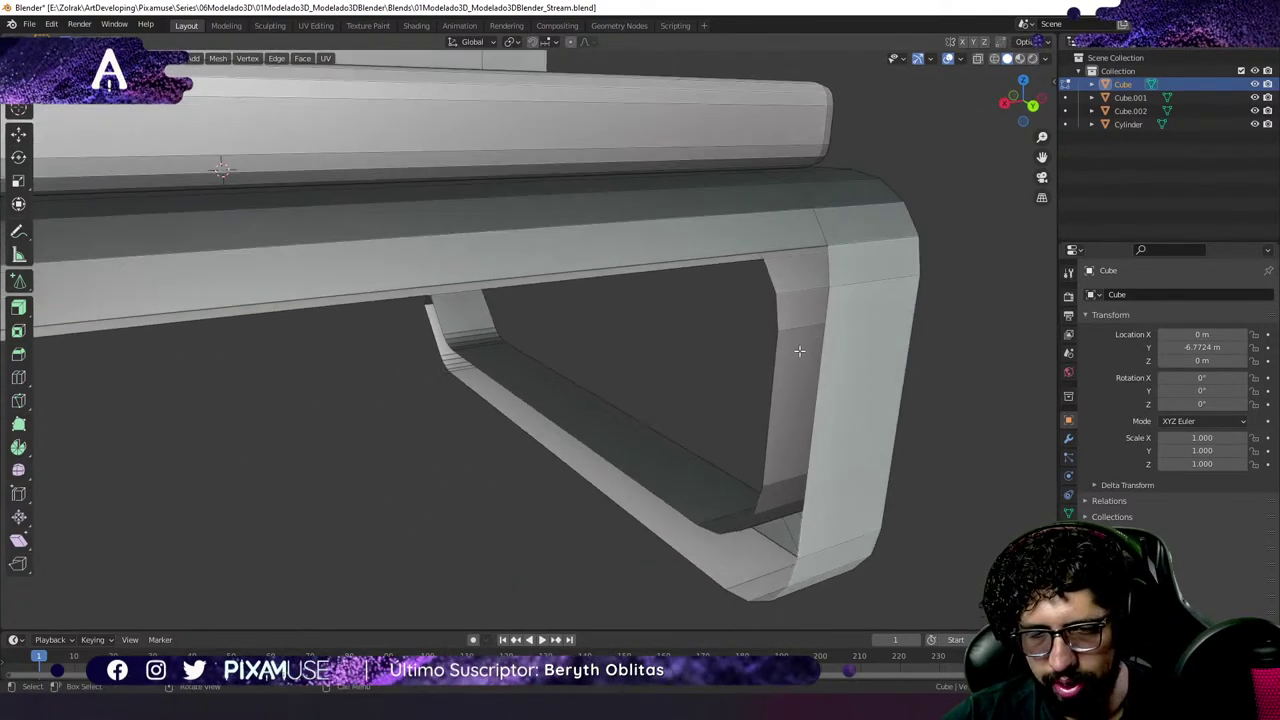
pyautogui.click(785, 237)
pyautogui.press('x')
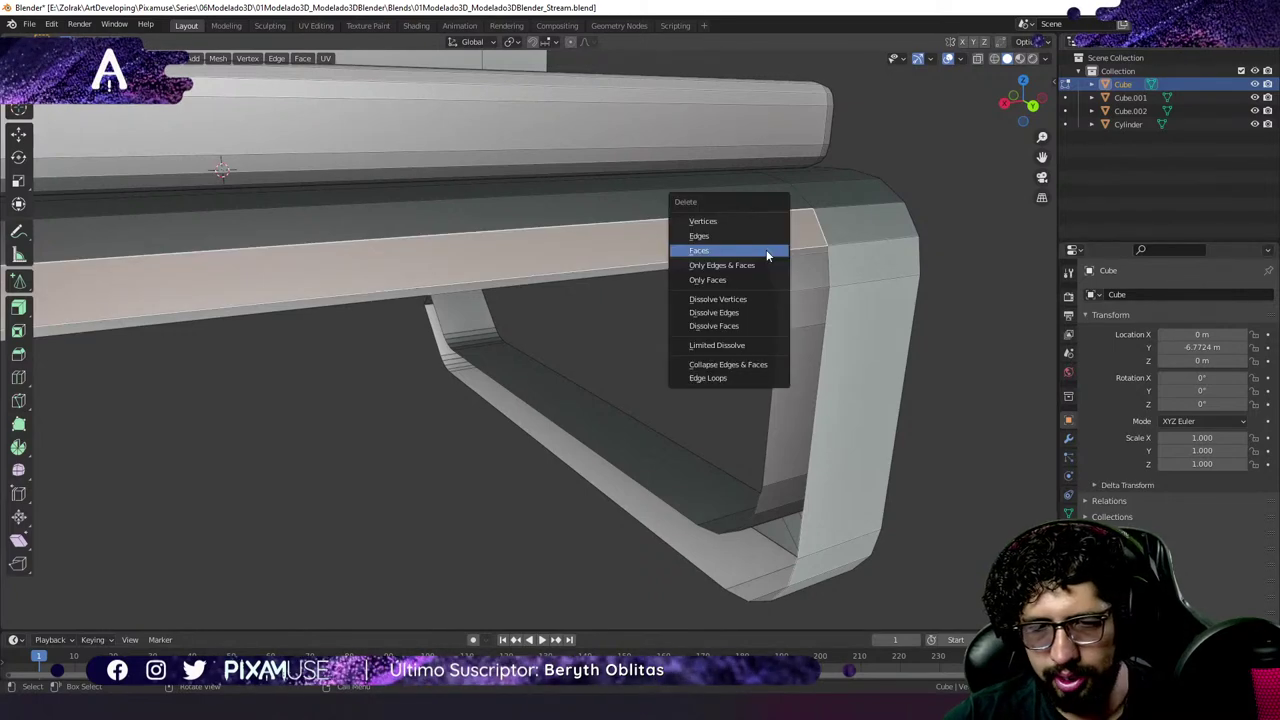
pyautogui.click(767, 257)
# Select the edge loops along the bar's underside strip.
pyautogui.moveTo(710, 224); pyautogui.dragTo(706, 320, button='middle')
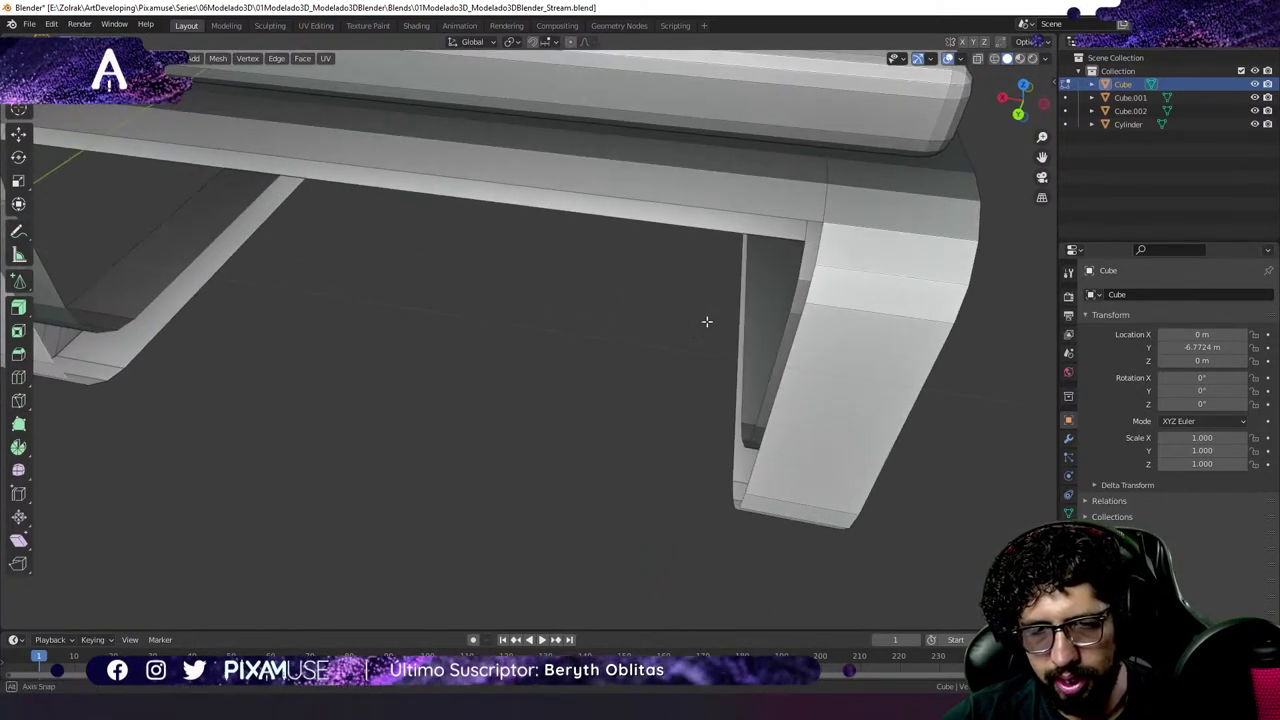
pyautogui.click(760, 224)
pyautogui.moveTo(763, 250); pyautogui.dragTo(768, 222, button='middle')
pyautogui.click(768, 218)
pyautogui.keyDown('alt'); pyautogui.click(760, 217); pyautogui.keyUp('alt')
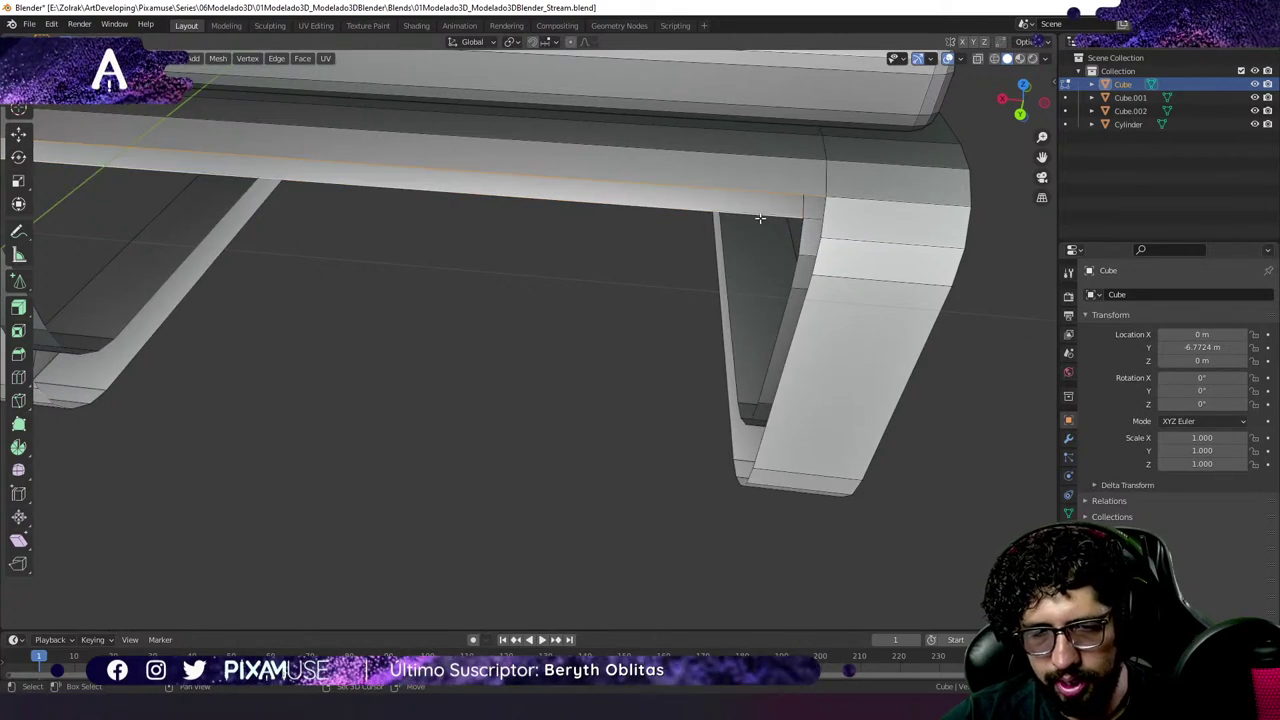
# In face mode, select faces down the leg's inner side and around its bottom corner.
pyautogui.press('3')
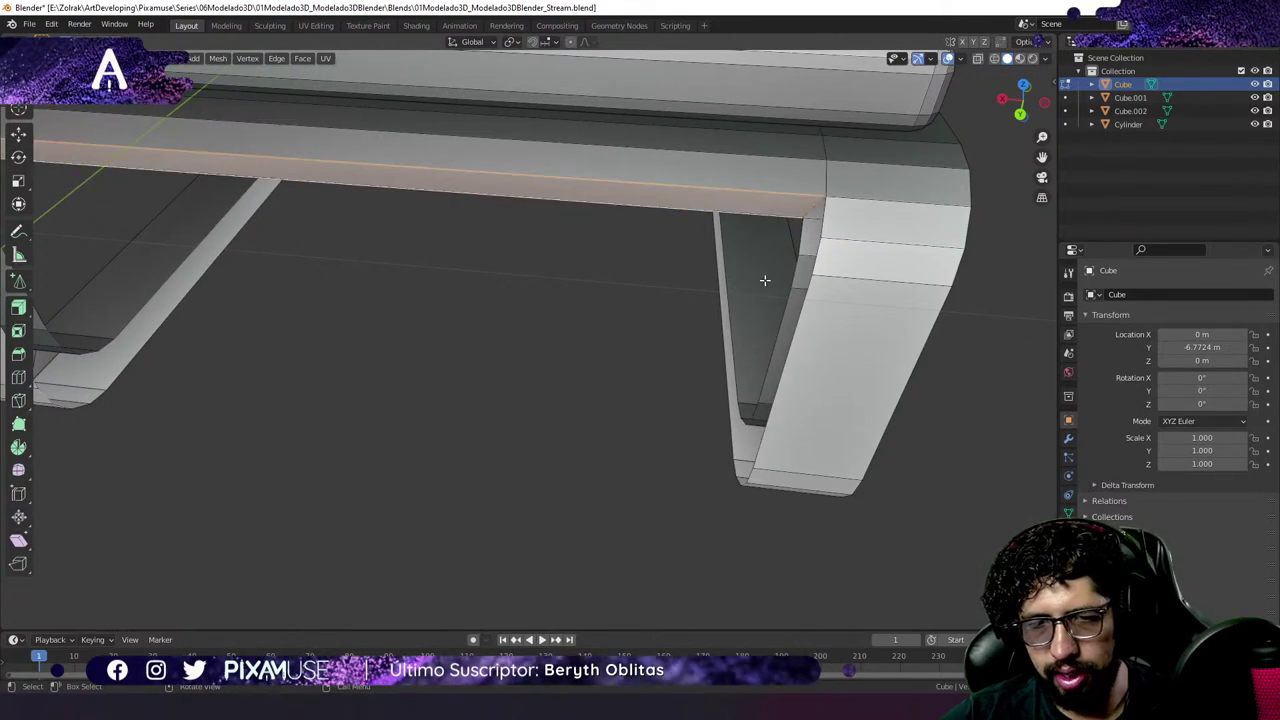
pyautogui.moveTo(763, 277); pyautogui.dragTo(862, 235, button='middle')
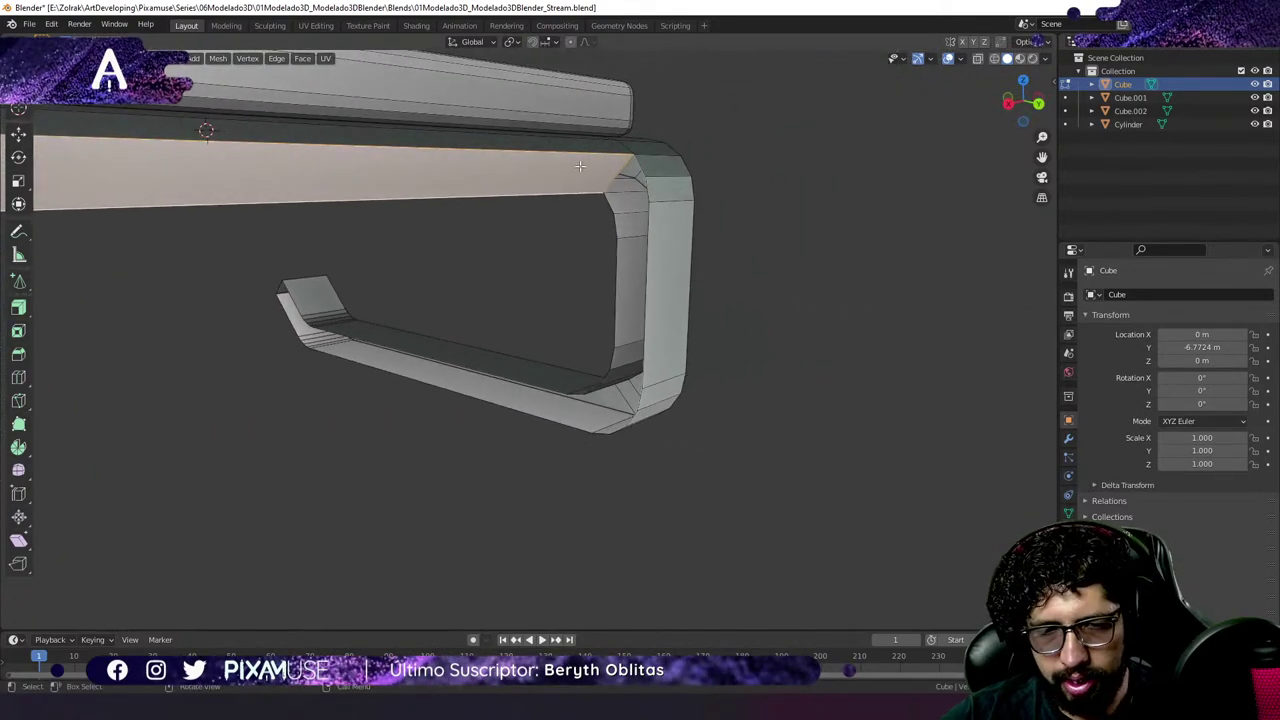
pyautogui.click(622, 180)
pyautogui.keyDown('shift'); pyautogui.click(630, 218); pyautogui.keyUp('shift')
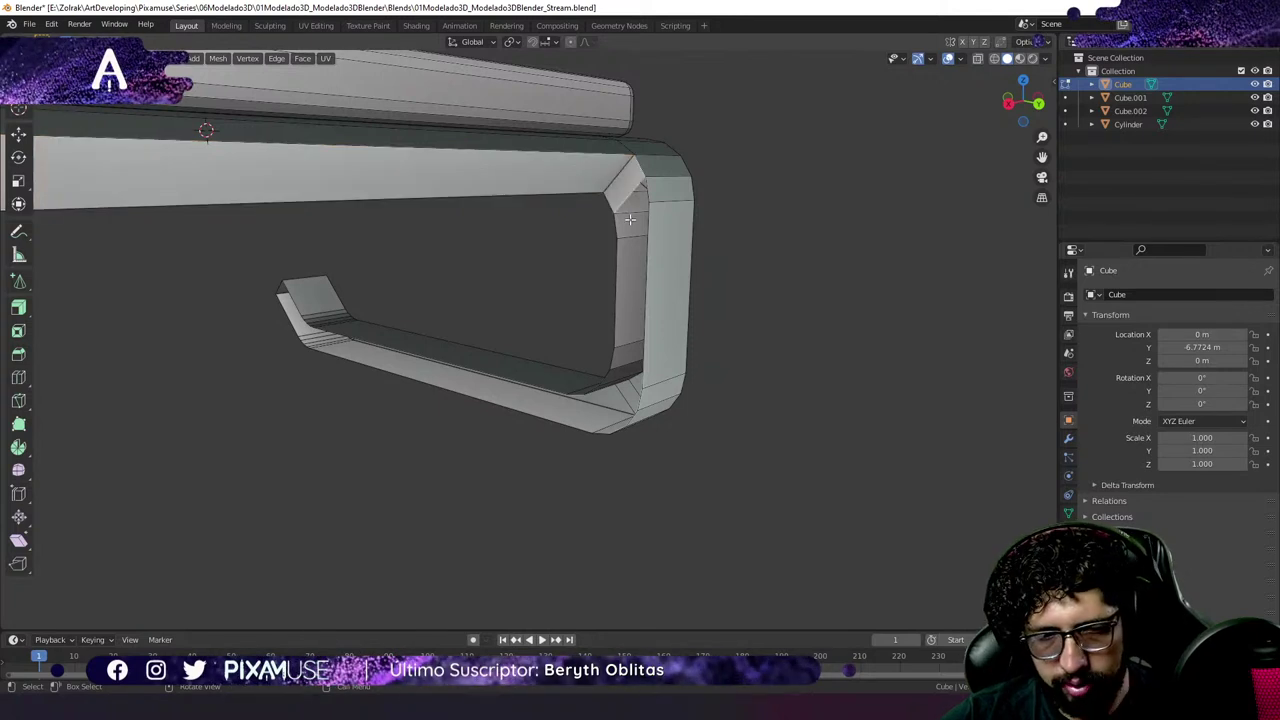
pyautogui.keyDown('alt'); pyautogui.keyDown('shift'); pyautogui.click(630, 218); pyautogui.keyUp('shift'); pyautogui.keyUp('alt')
pyautogui.keyDown('shift'); pyautogui.click(629, 221); pyautogui.keyUp('shift')
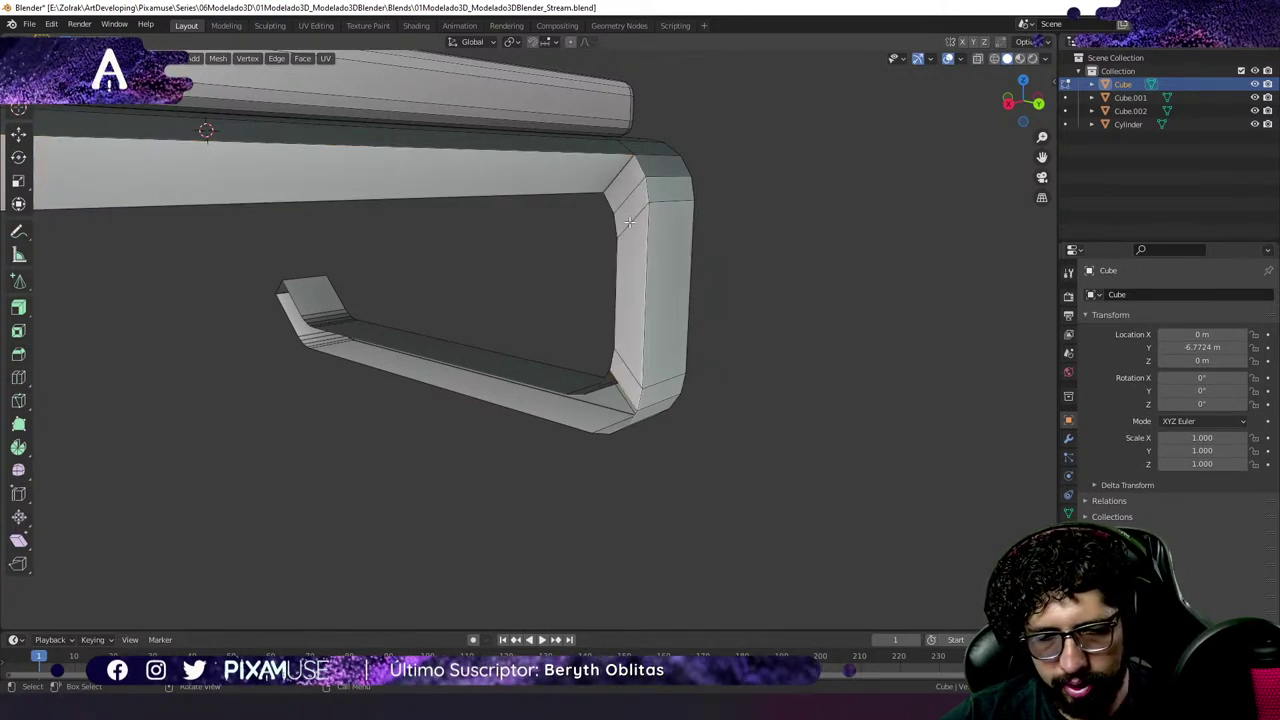
pyautogui.keyDown('alt'); pyautogui.keyDown('shift'); pyautogui.click(627, 224); pyautogui.keyUp('shift'); pyautogui.keyUp('alt')
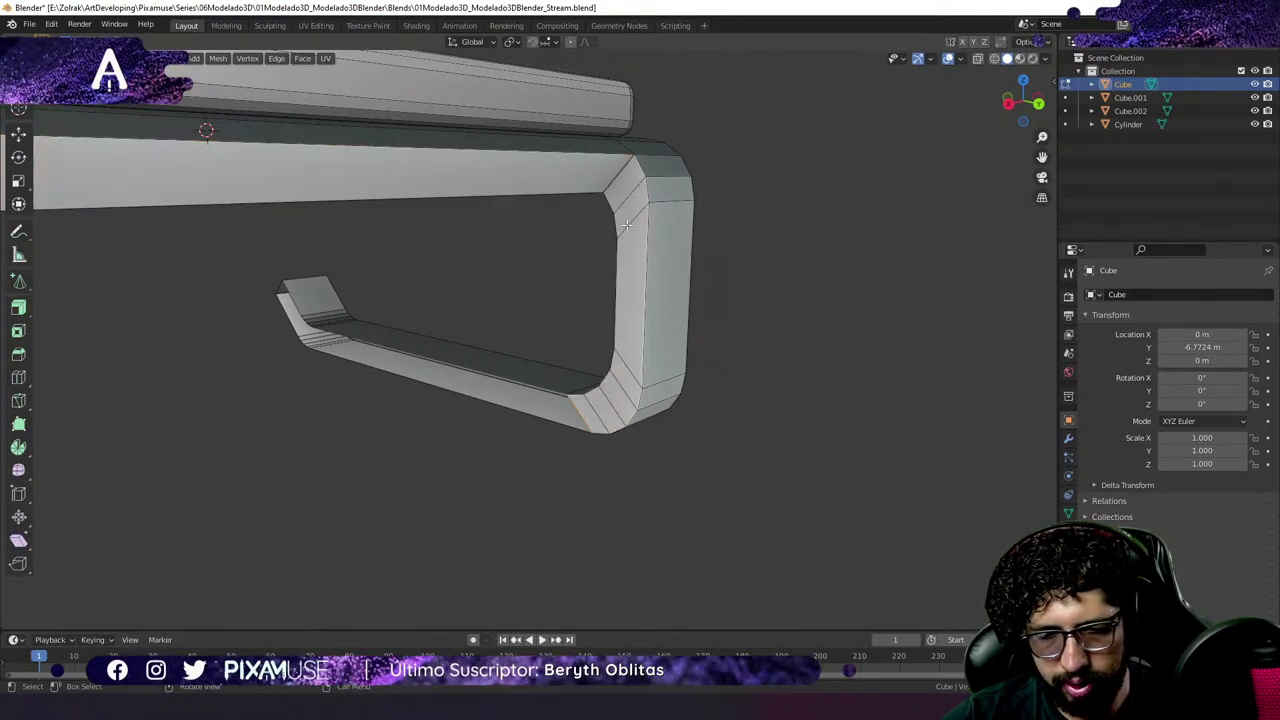
pyautogui.keyDown('alt'); pyautogui.keyDown('shift'); pyautogui.click(627, 224); pyautogui.keyUp('shift'); pyautogui.keyUp('alt')
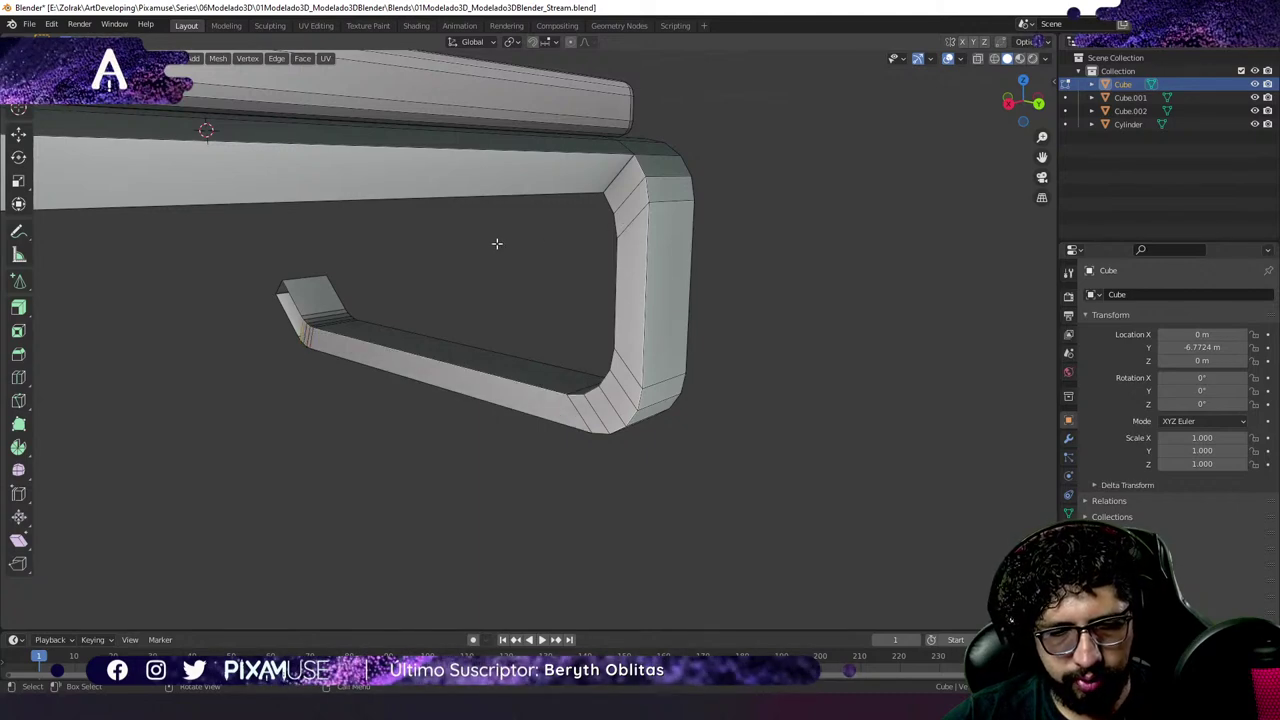
# Select the edge loop around the left leg's inner rim and check it from several angles.
pyautogui.moveTo(474, 354); pyautogui.dragTo(253, 323, button='middle')
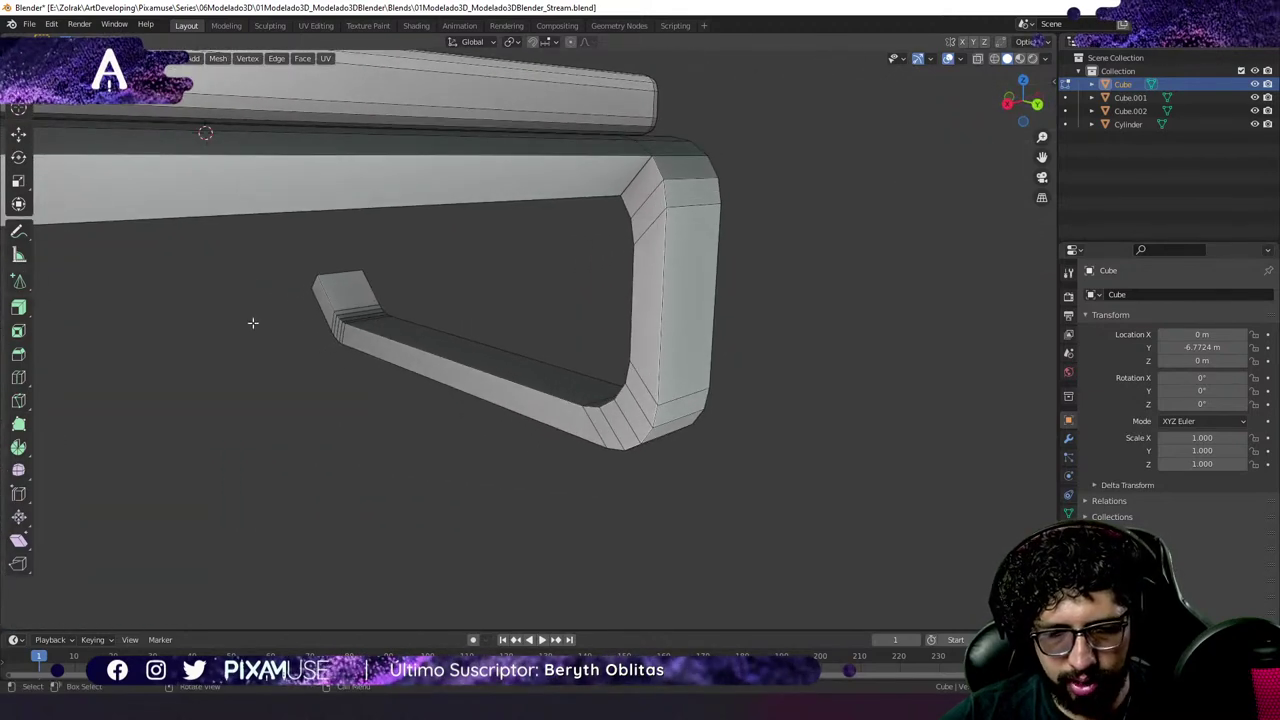
pyautogui.moveTo(421, 398); pyautogui.dragTo(643, 373, button='middle')
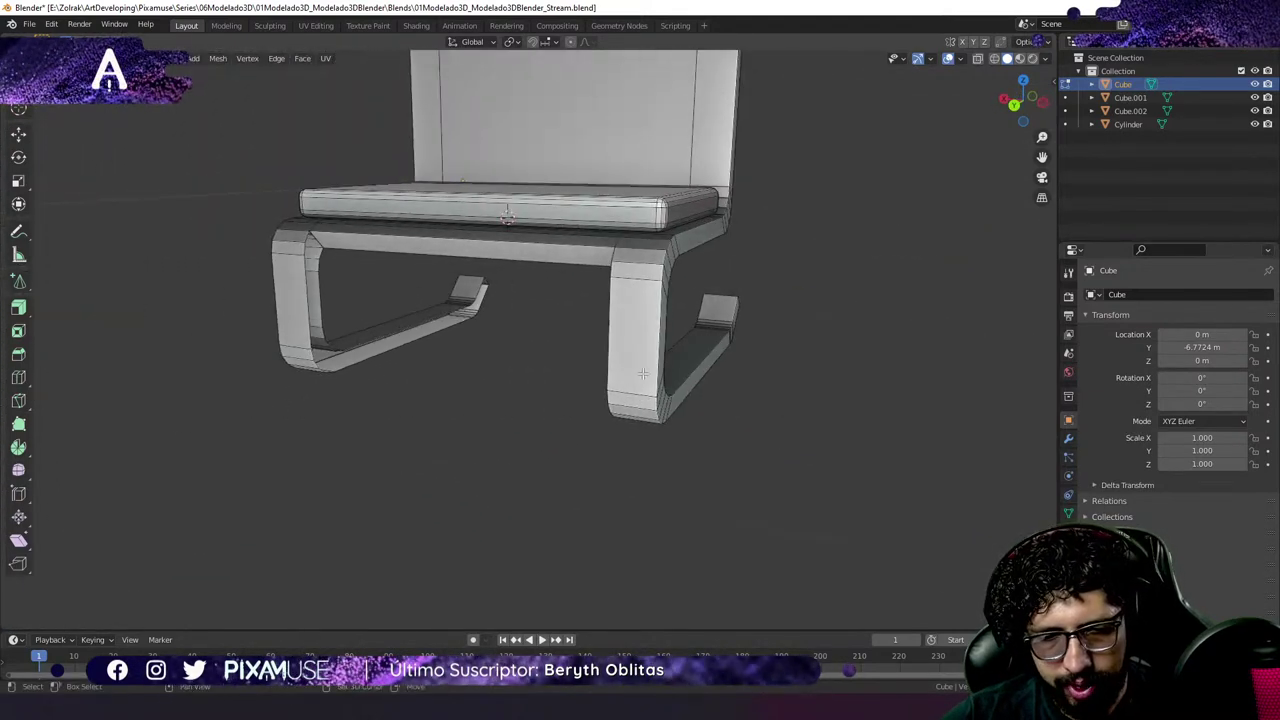
pyautogui.moveTo(310, 255); pyautogui.dragTo(553, 325, button='middle')
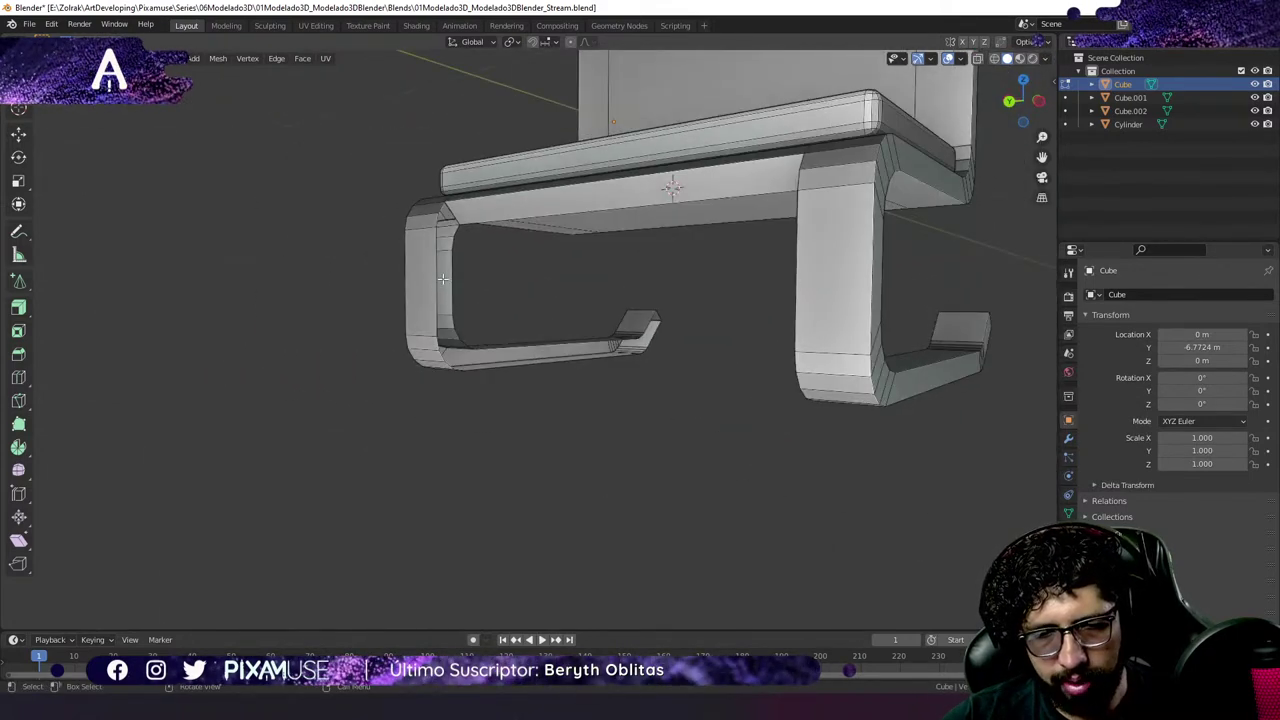
pyautogui.scroll(4, 440, 283)
pyautogui.moveTo(440, 283); pyautogui.dragTo(584, 348, button='middle')
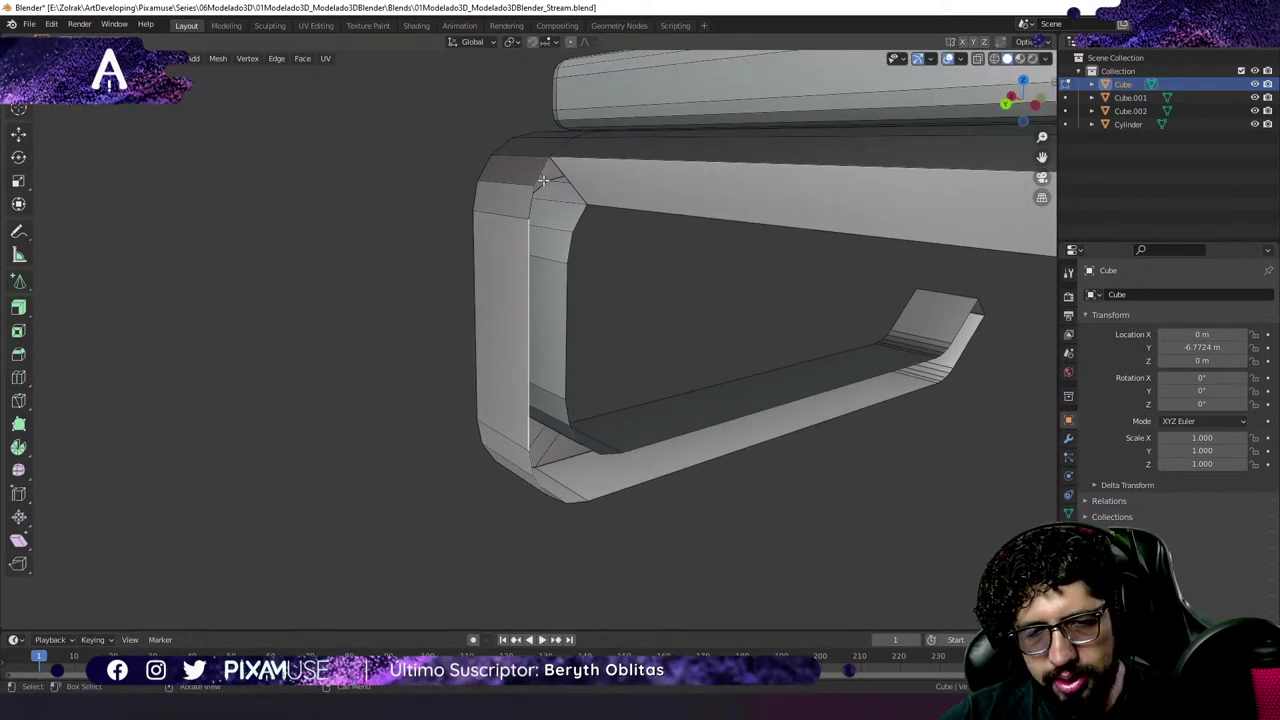
pyautogui.keyDown('alt'); pyautogui.click(535, 176); pyautogui.keyUp('alt')
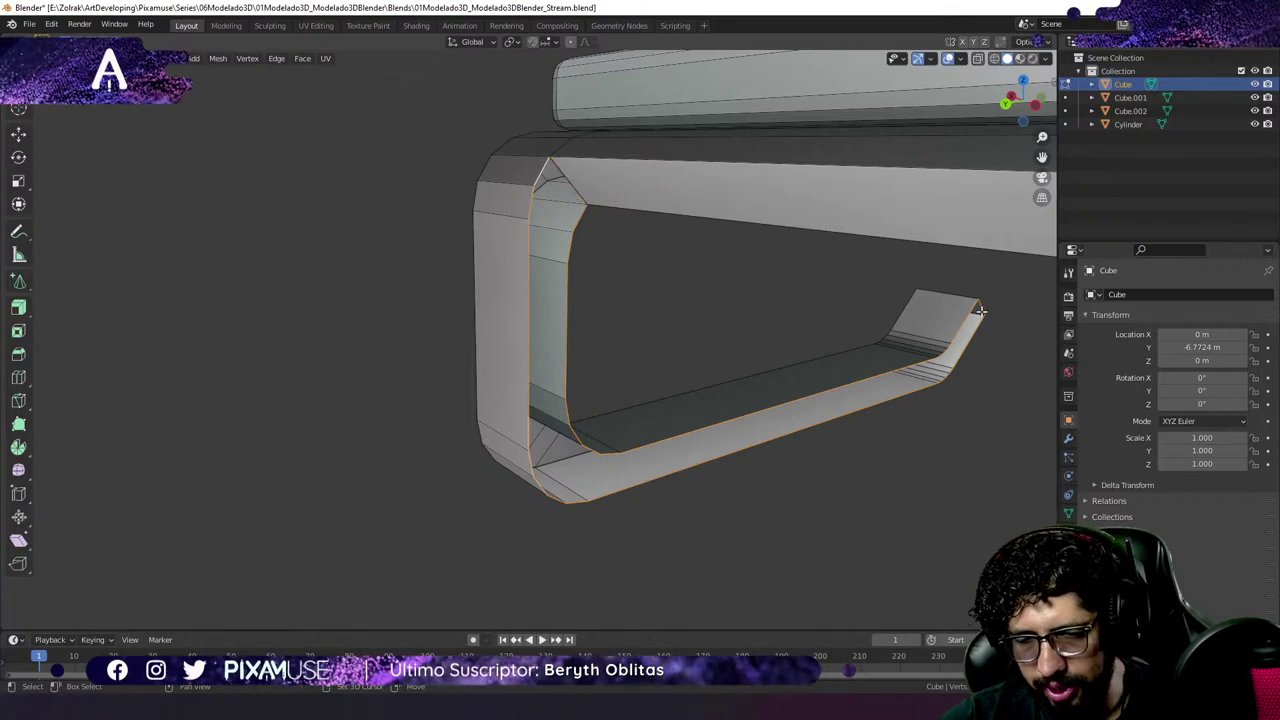
pyautogui.moveTo(981, 311); pyautogui.dragTo(950, 305, button='middle')
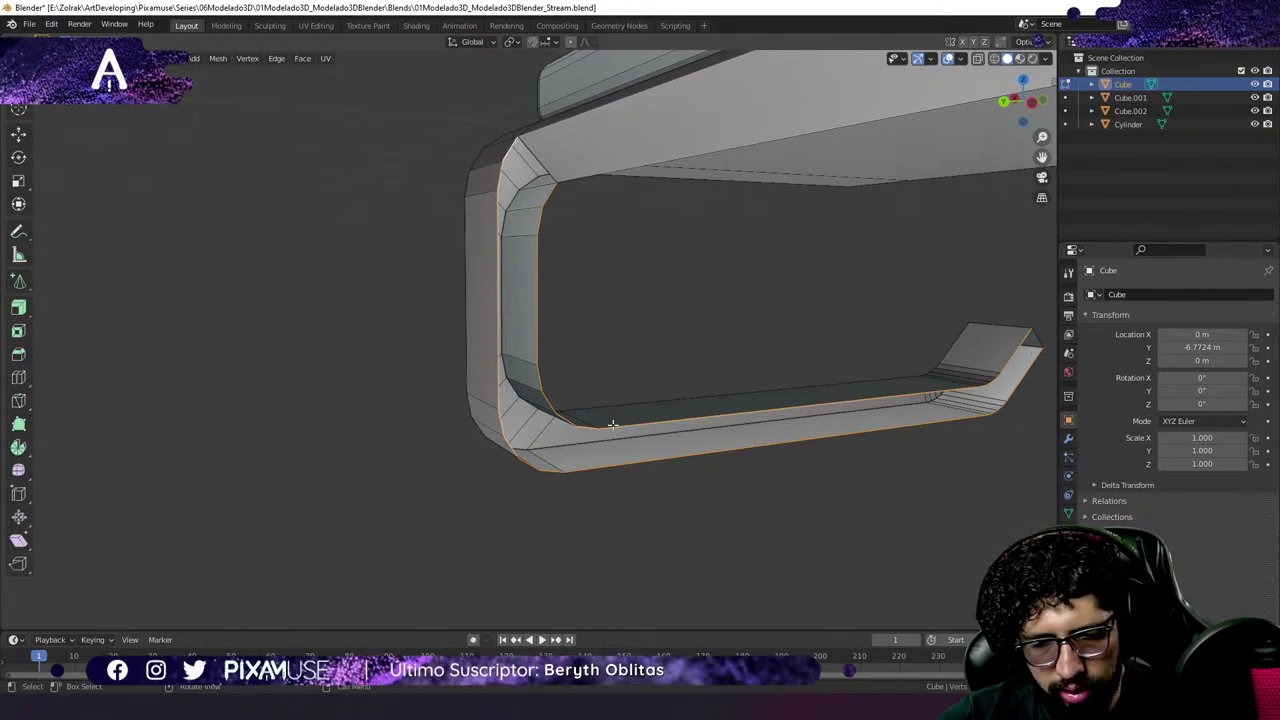
# Bridge the selected leg edge loops with faces, redoing the bridge after deselecting.
pyautogui.rightClick(539, 218)
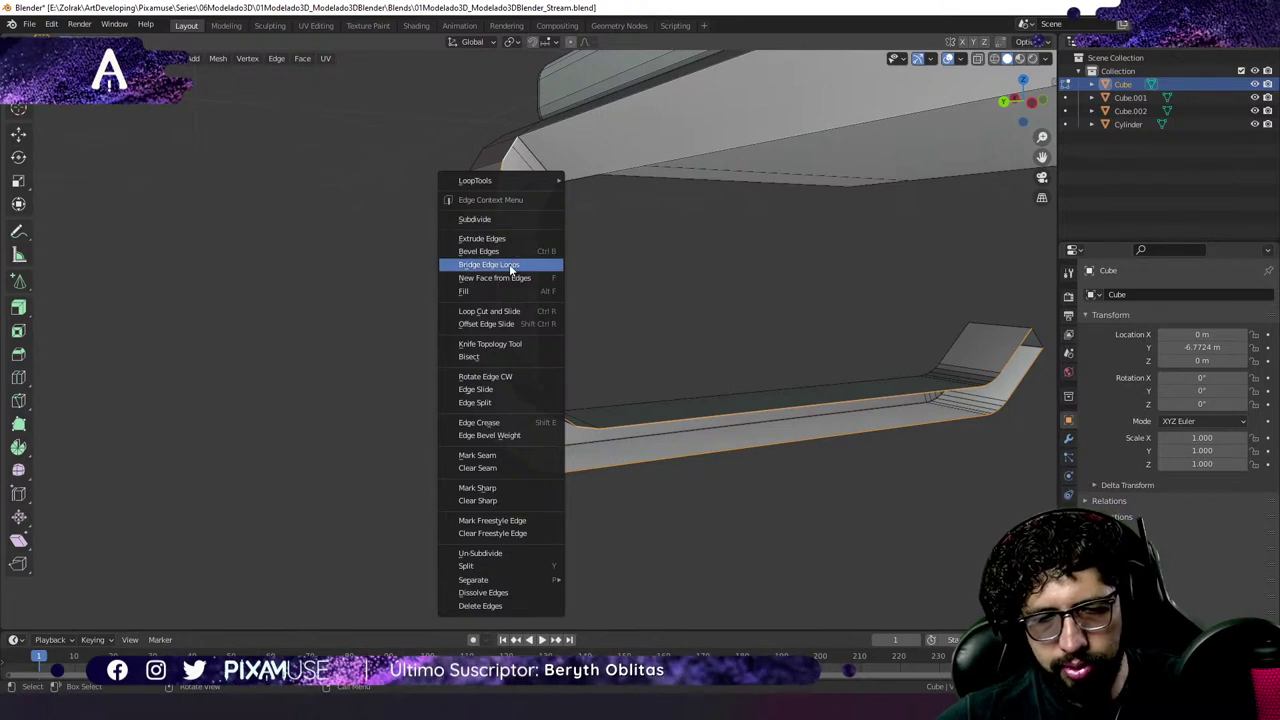
pyautogui.click(511, 265)
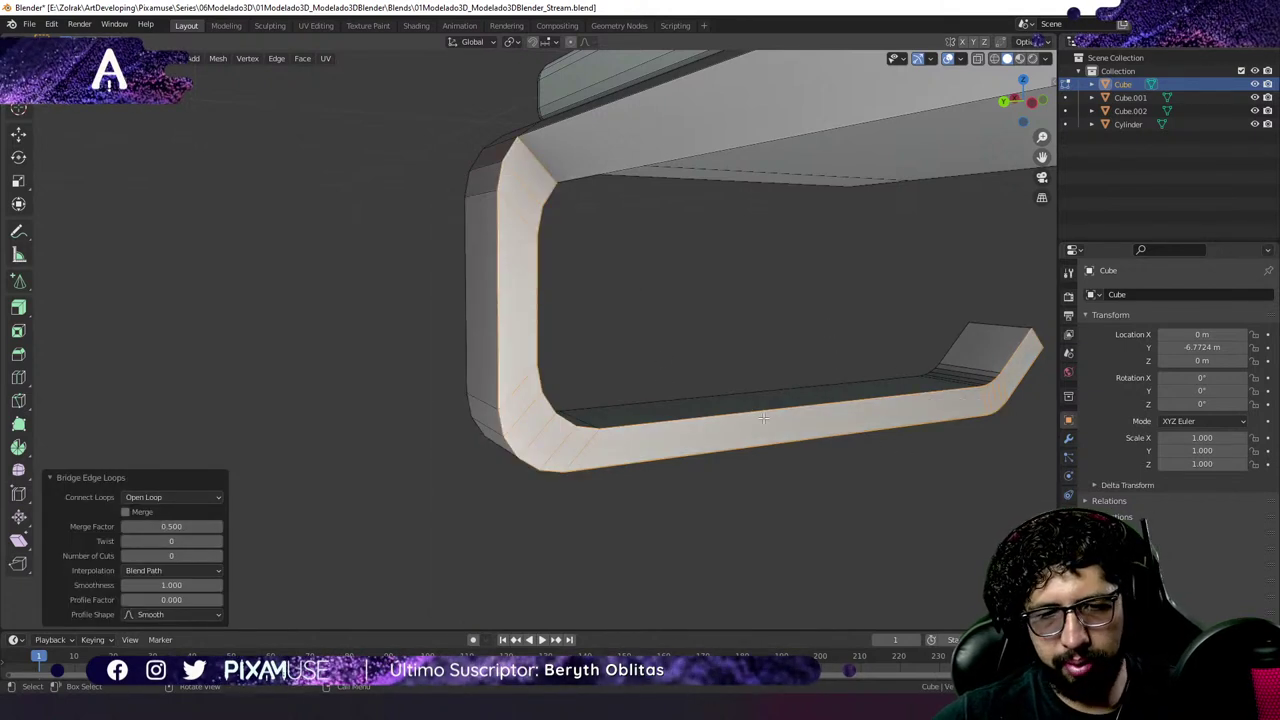
pyautogui.keyDown('alt'); pyautogui.click(538, 228); pyautogui.keyUp('alt')
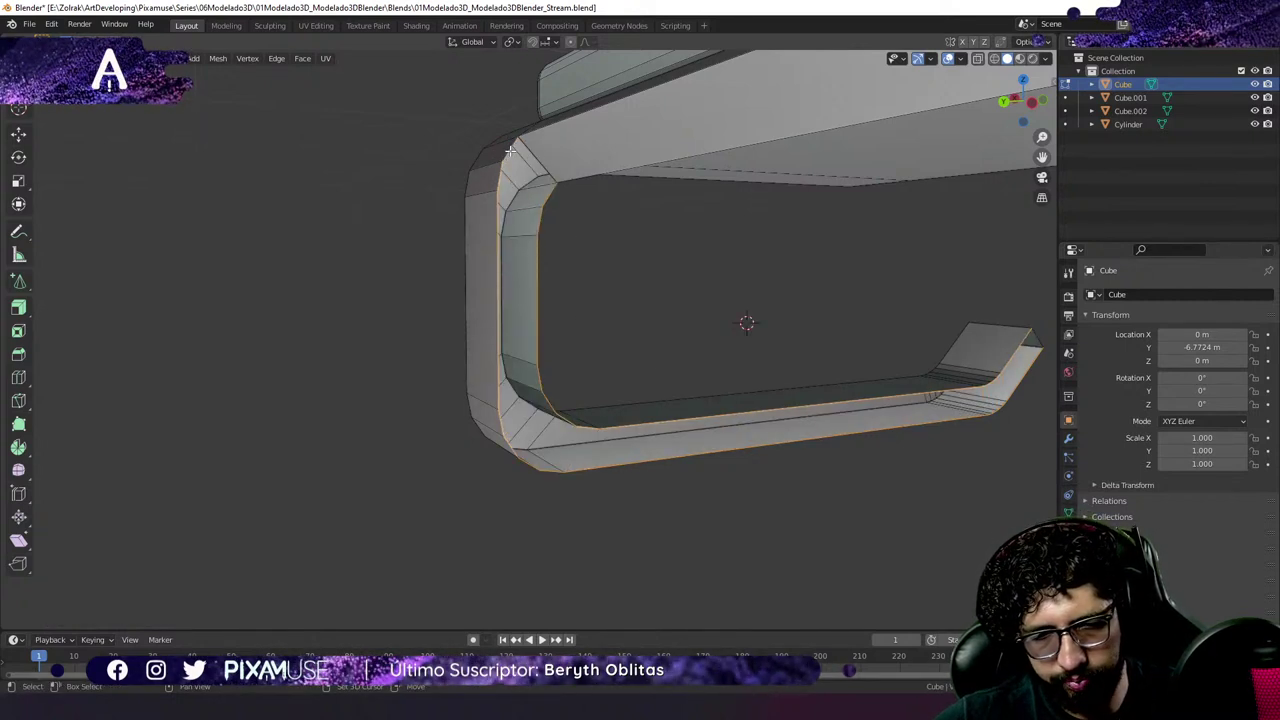
pyautogui.rightClick(536, 213)
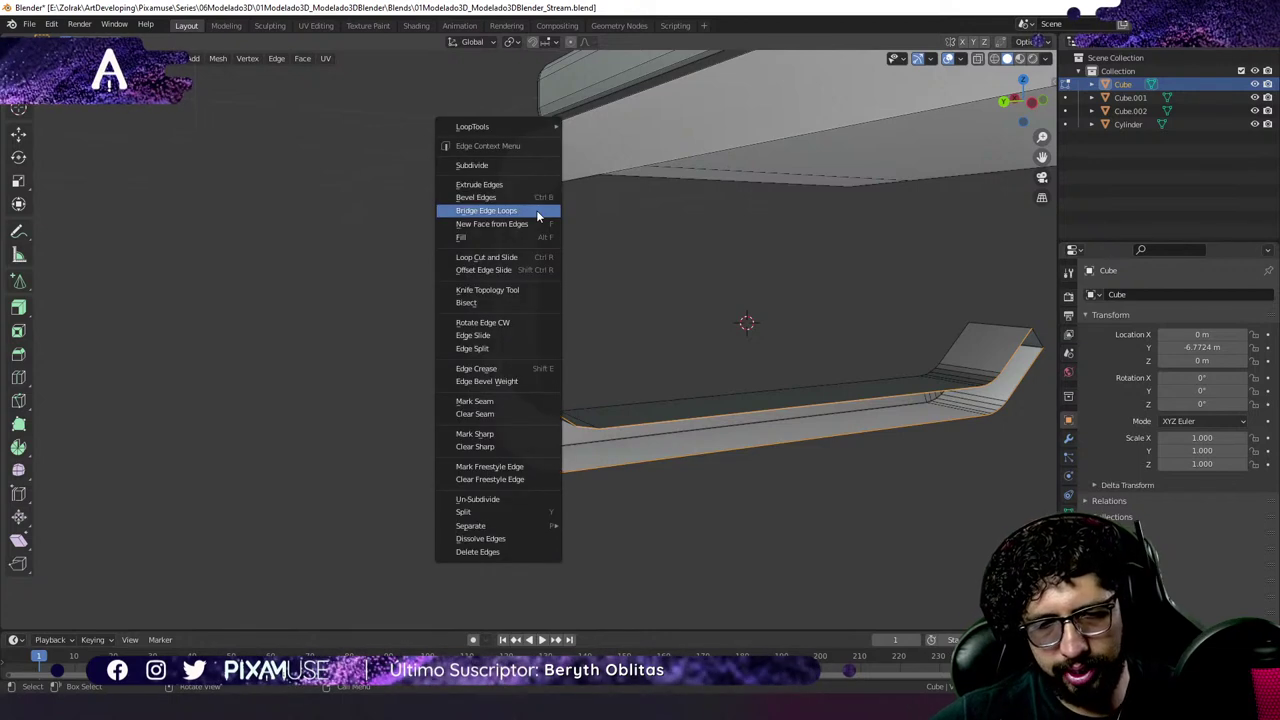
pyautogui.click(528, 213)
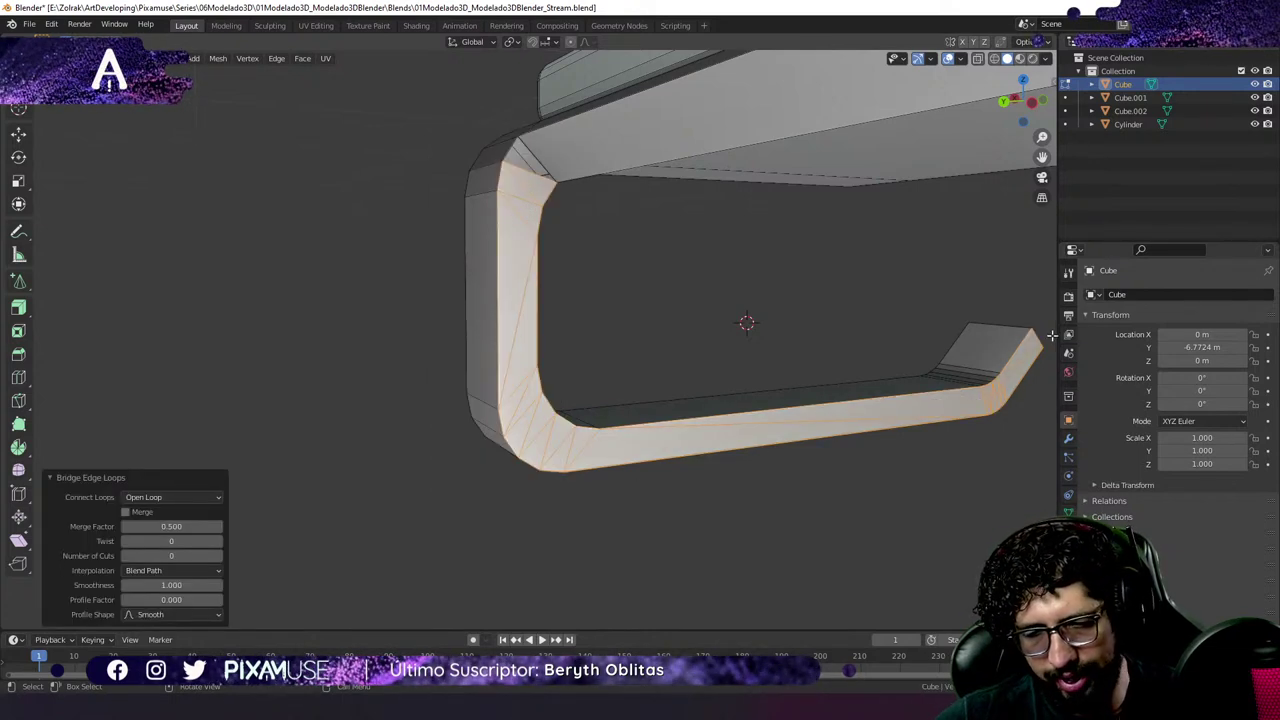
# Bridge the leg frame's outer edge loops, then zoom out to see the whole chair.
pyautogui.keyDown('alt'); pyautogui.click(509, 203); pyautogui.keyUp('alt')
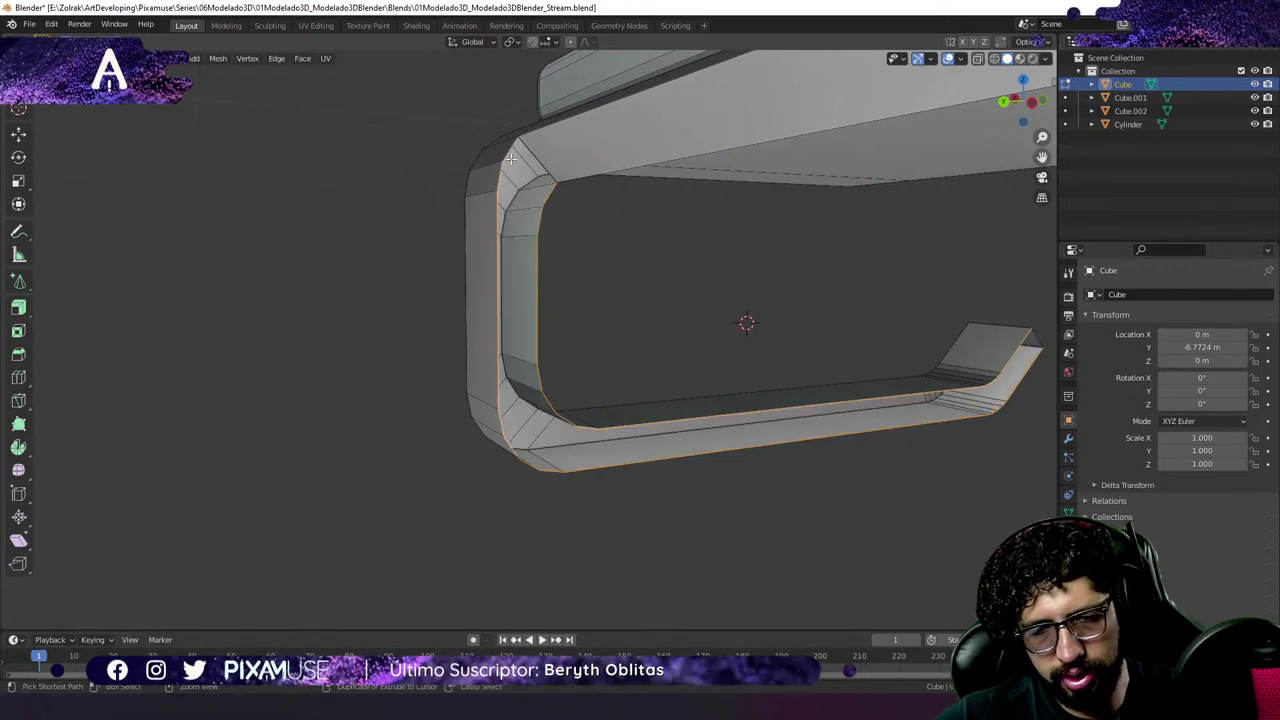
pyautogui.rightClick(564, 387)
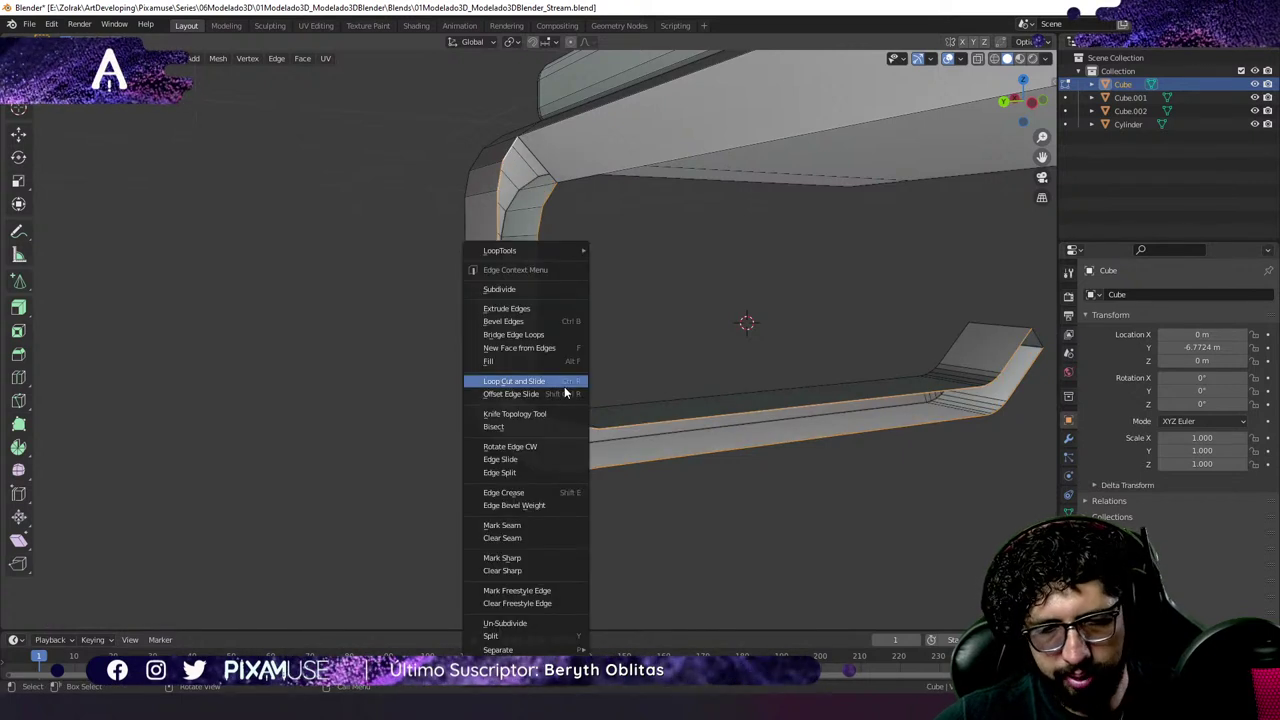
pyautogui.click(526, 336)
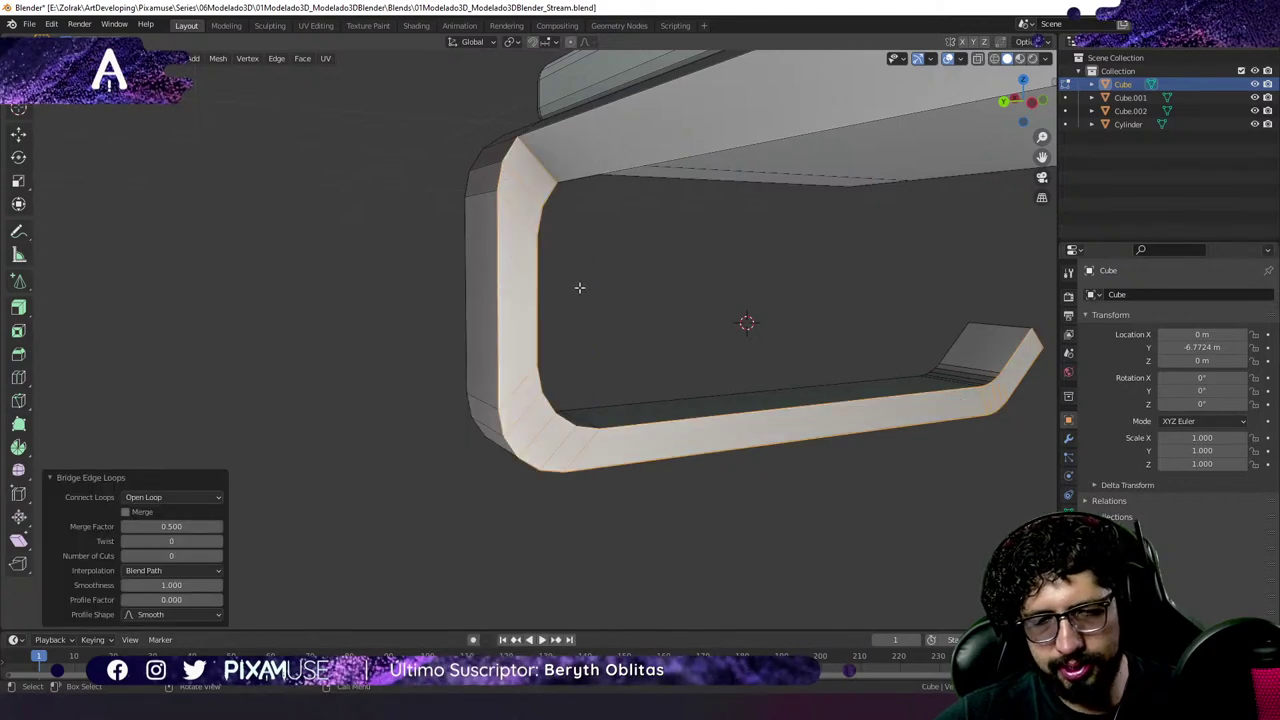
pyautogui.moveTo(576, 382); pyautogui.dragTo(779, 320, button='middle')
pyautogui.scroll(-8, 604, 288)
pyautogui.scroll(2, 557, 214)
pyautogui.scroll(3, 695, 320)
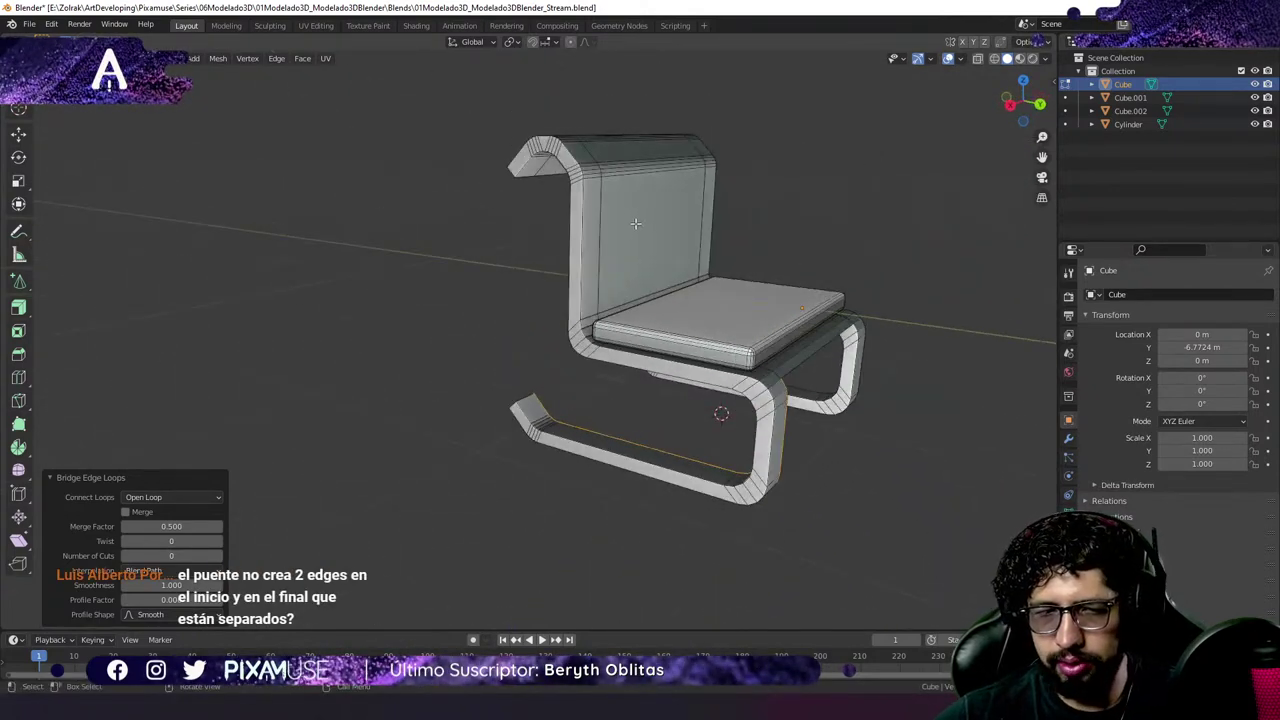
# Select the flat inner face of the backrest from a front-left angle.
pyautogui.moveTo(636, 223); pyautogui.dragTo(685, 260, button='middle')
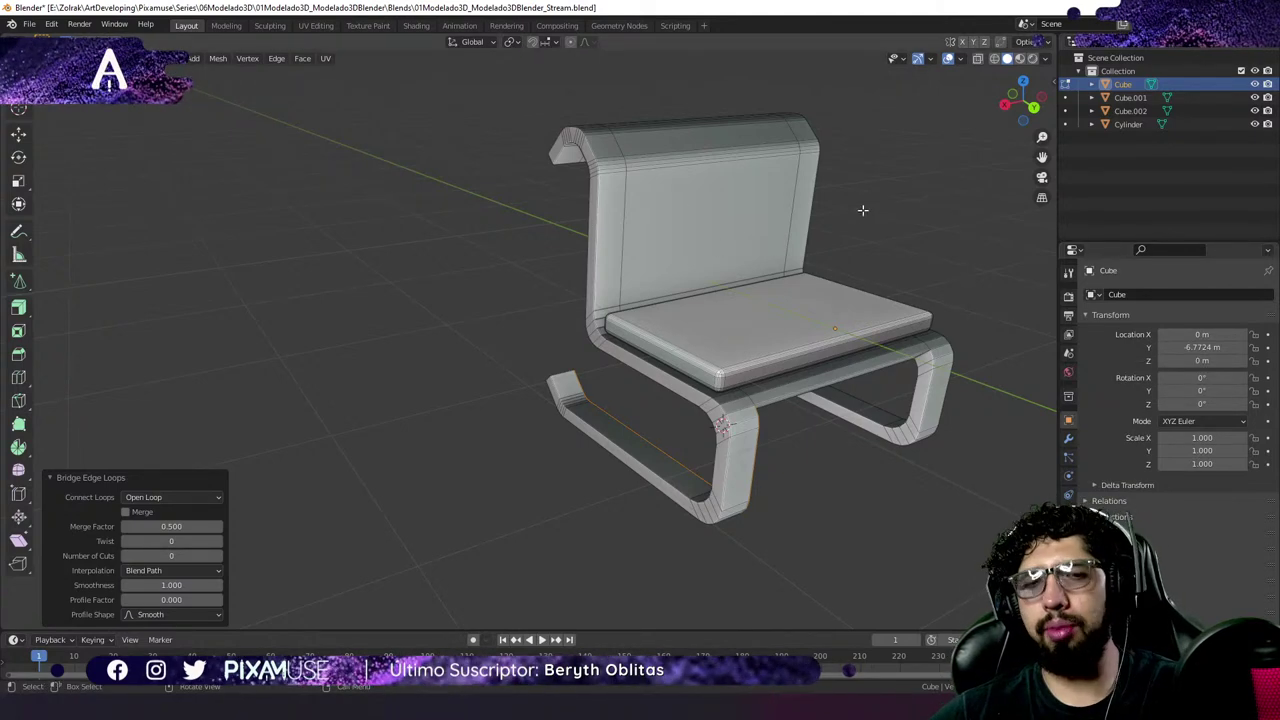
pyautogui.click(755, 273)
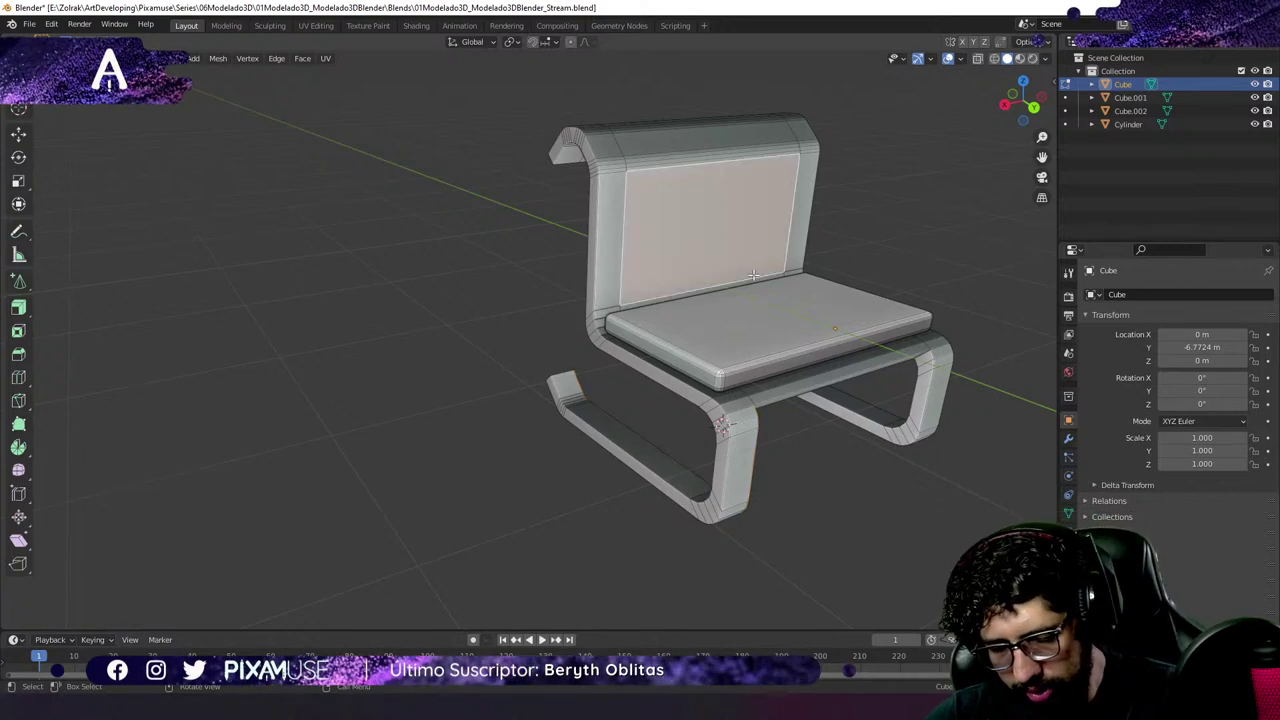
# Back in Object Mode, unhide Cube.001, Cube.002 and Cylinder, and select only the chair.
pyautogui.press('Tab')
pyautogui.scroll(-6, 754, 275)
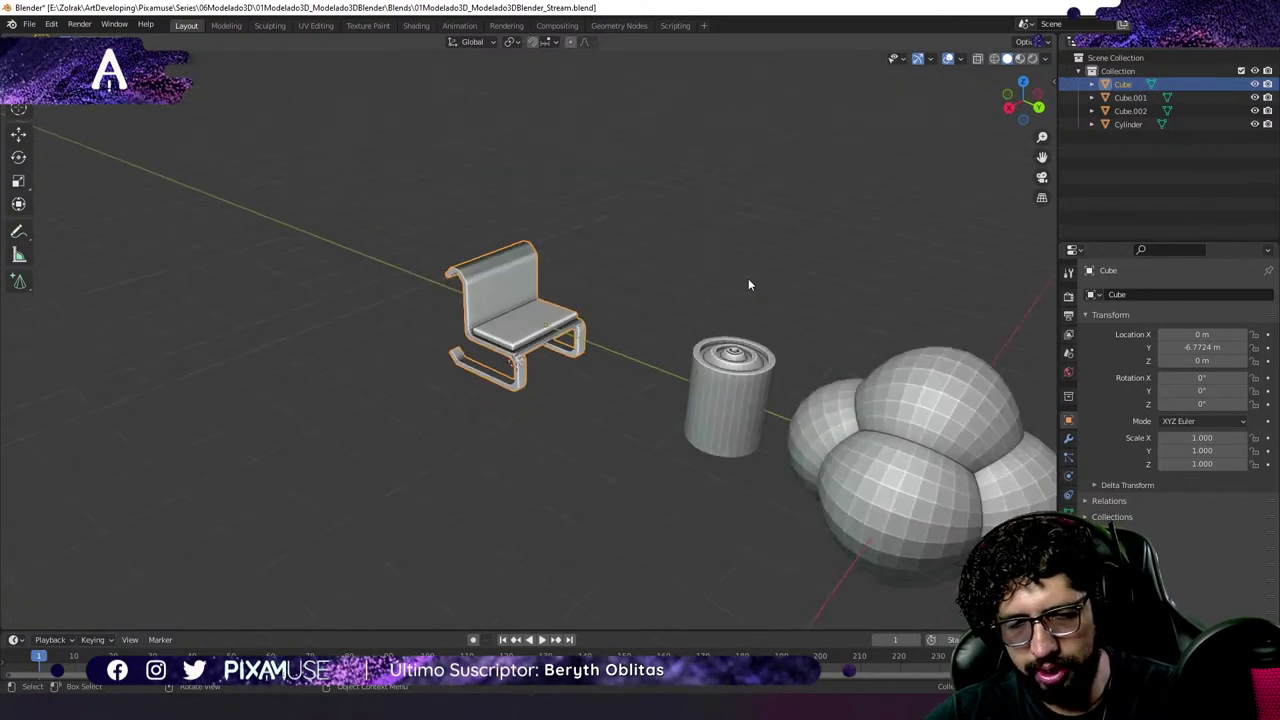
pyautogui.scroll(3, 748, 285)
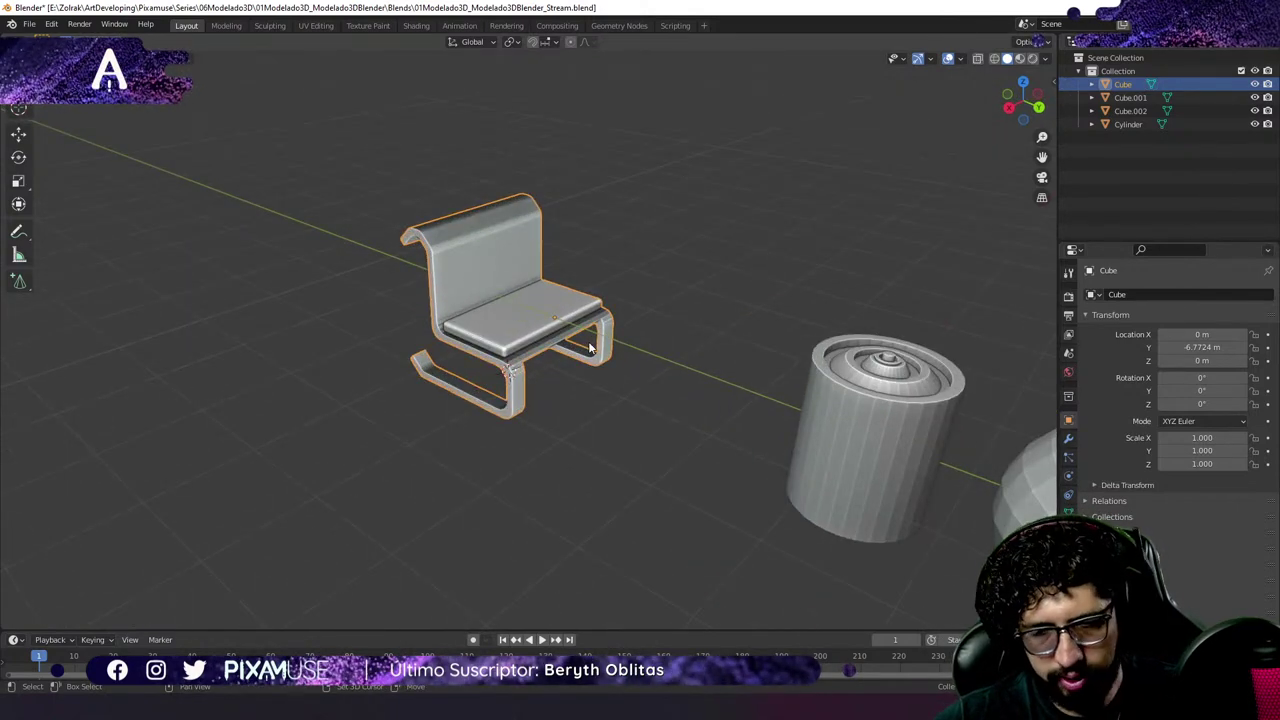
pyautogui.hotkey('shift', 'h')
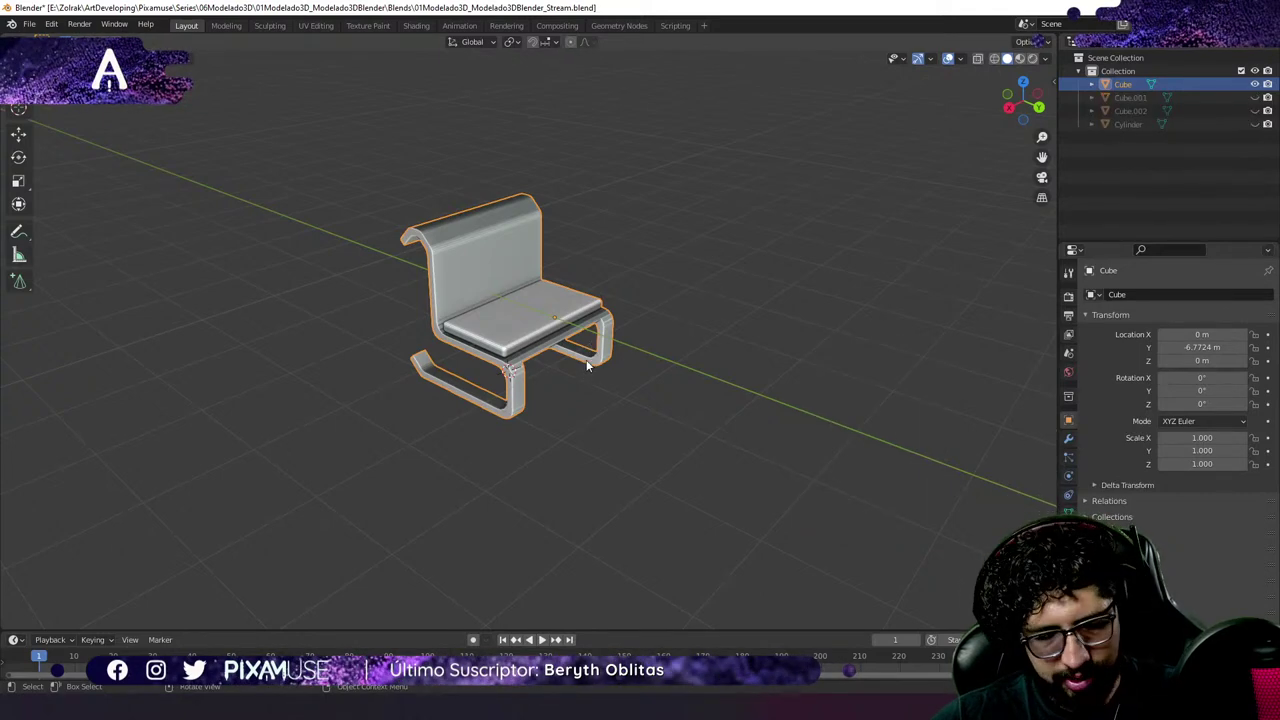
pyautogui.hotkey('alt', 'h')
pyautogui.click(548, 301)
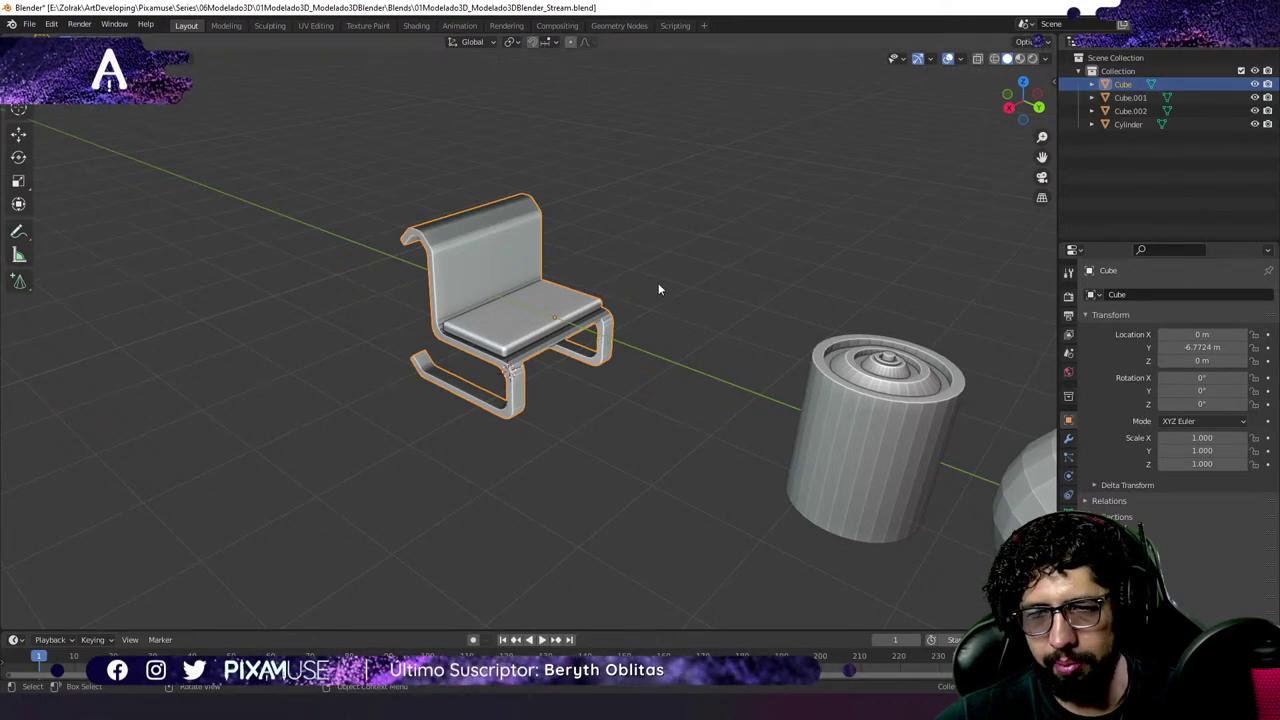
pyautogui.hotkey('shift', 'h')
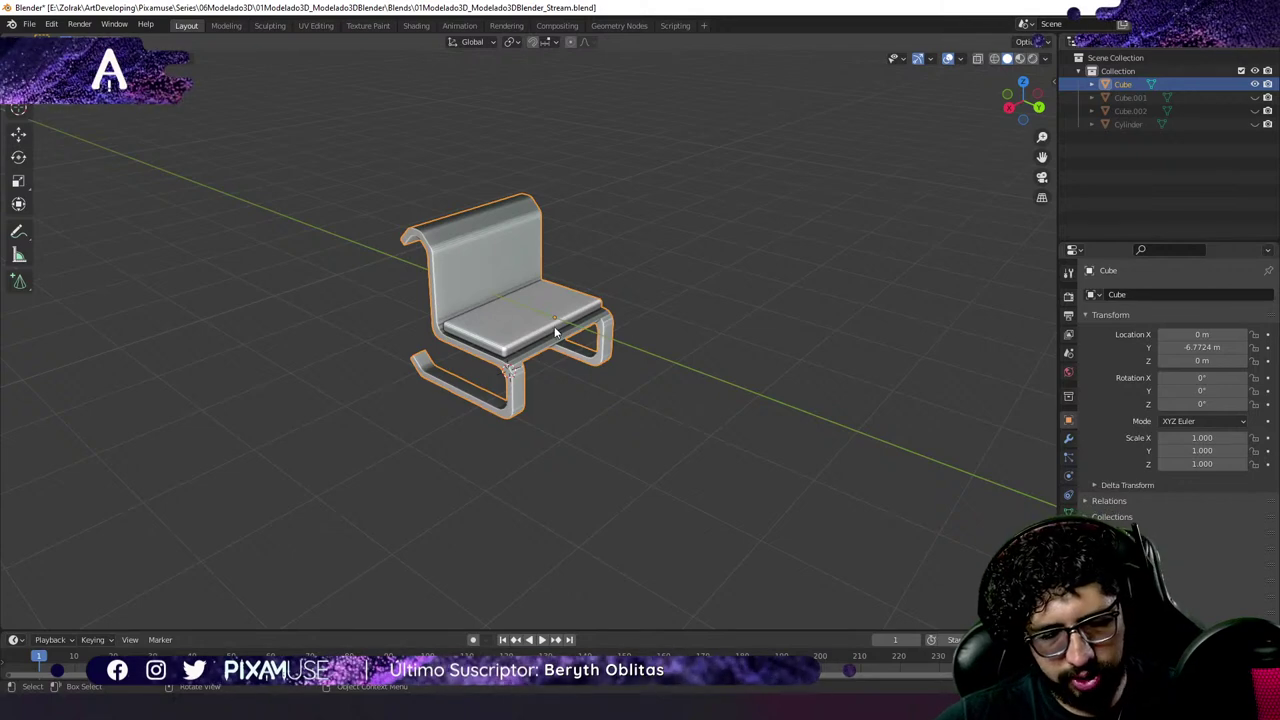
pyautogui.hotkey('alt', 'h')
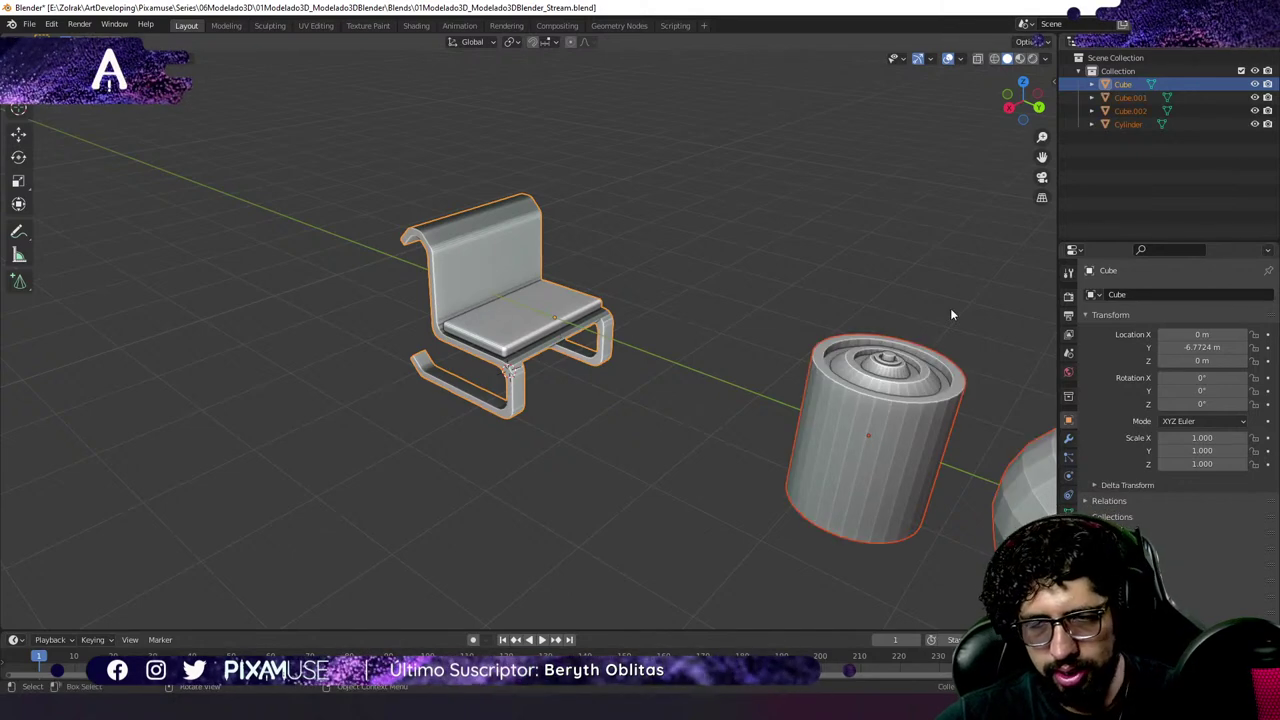
pyautogui.moveTo(655, 313); pyautogui.dragTo(462, 322, button='middle')
pyautogui.hotkey('alt', 'a')
pyautogui.click(464, 311)
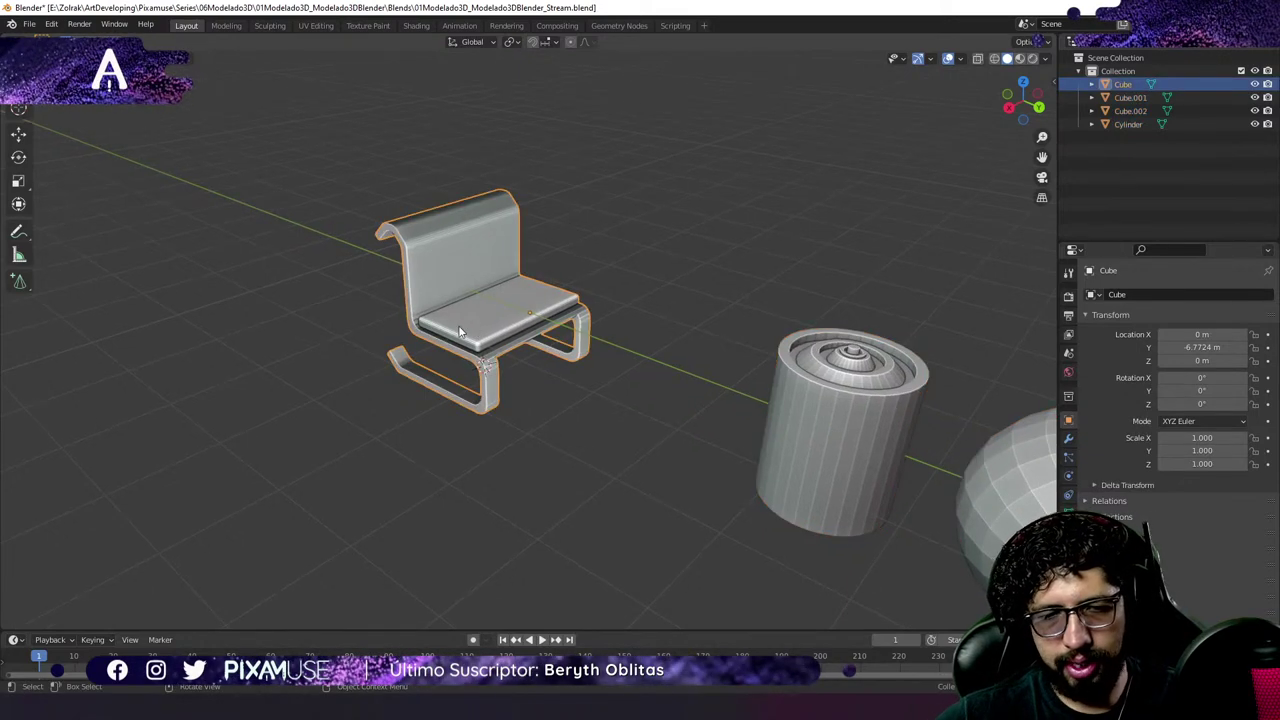
# Toggle Local View from the View menu to show only the chair, then orbit around it.
pyautogui.click(188, 60)
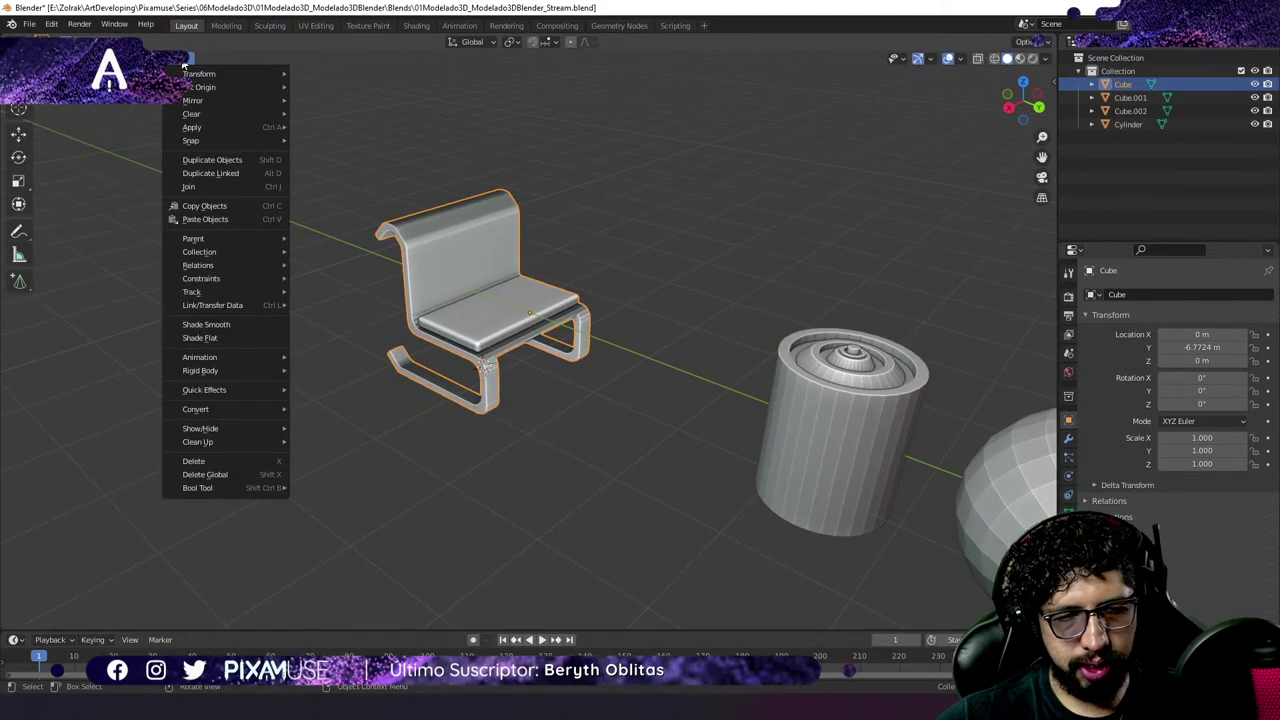
pyautogui.moveTo(100, 62)
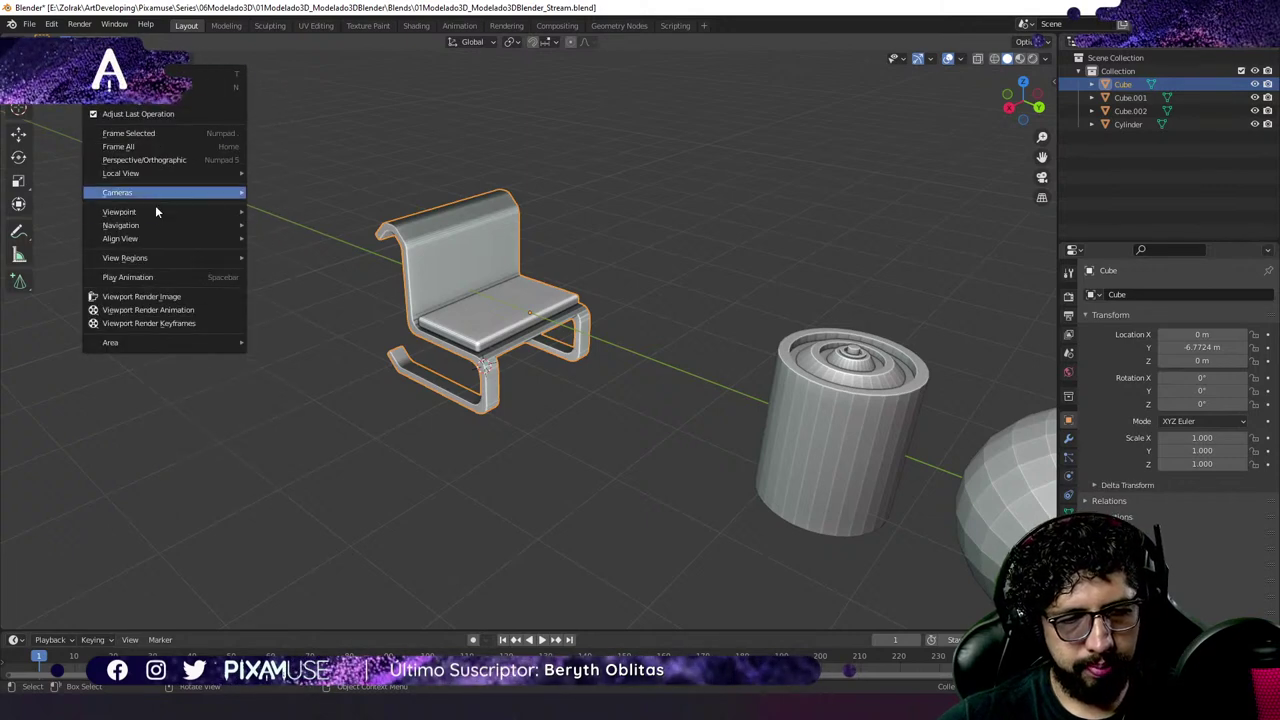
pyautogui.moveTo(240, 178)
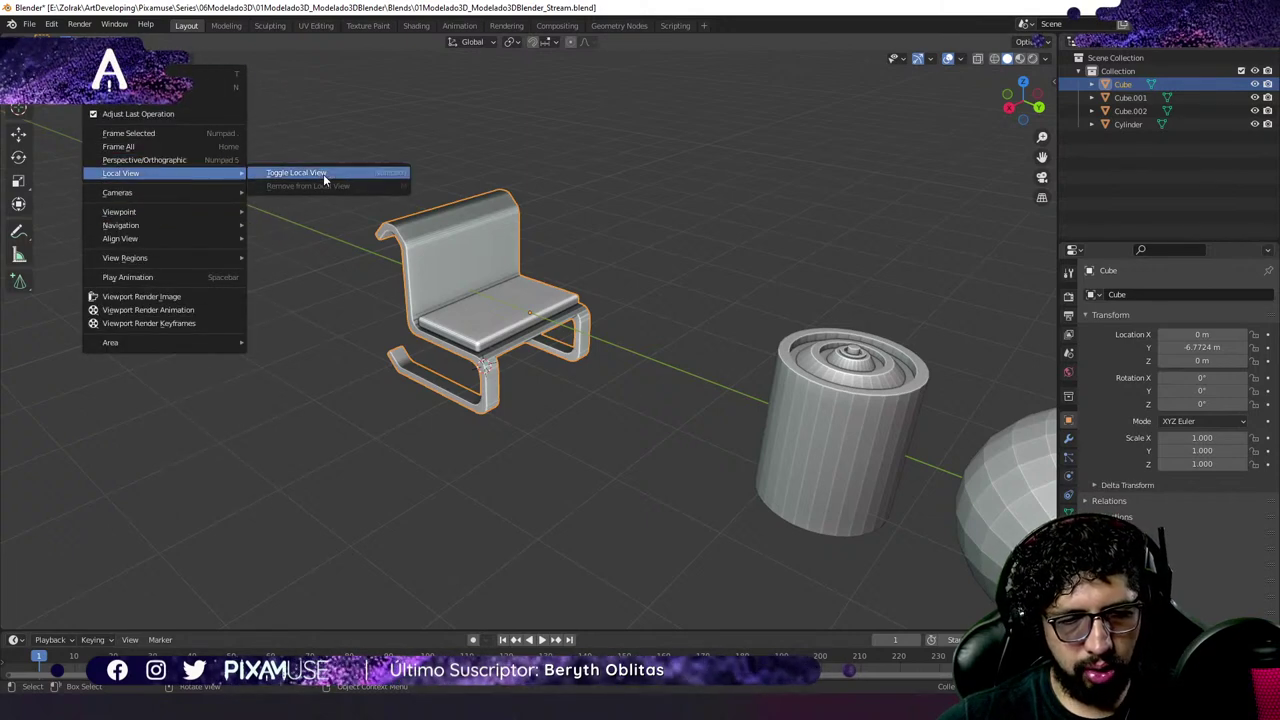
pyautogui.click(405, 177)
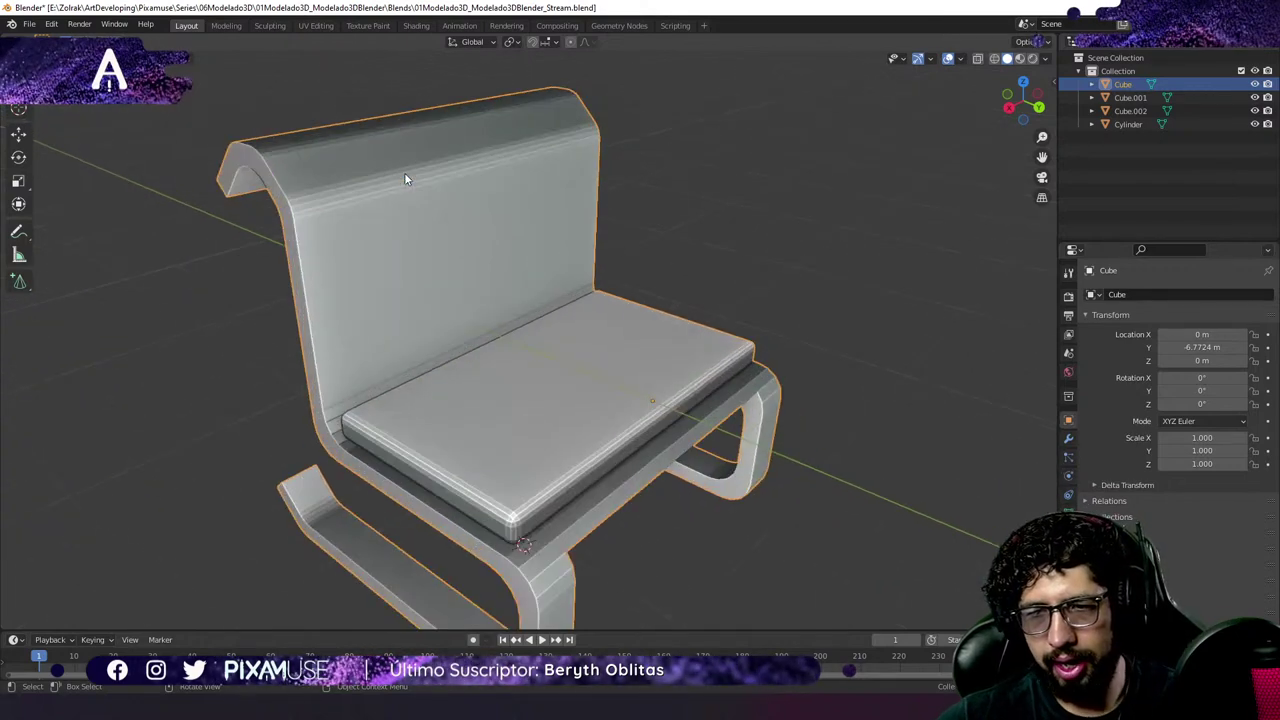
pyautogui.scroll(-8, 482, 359)
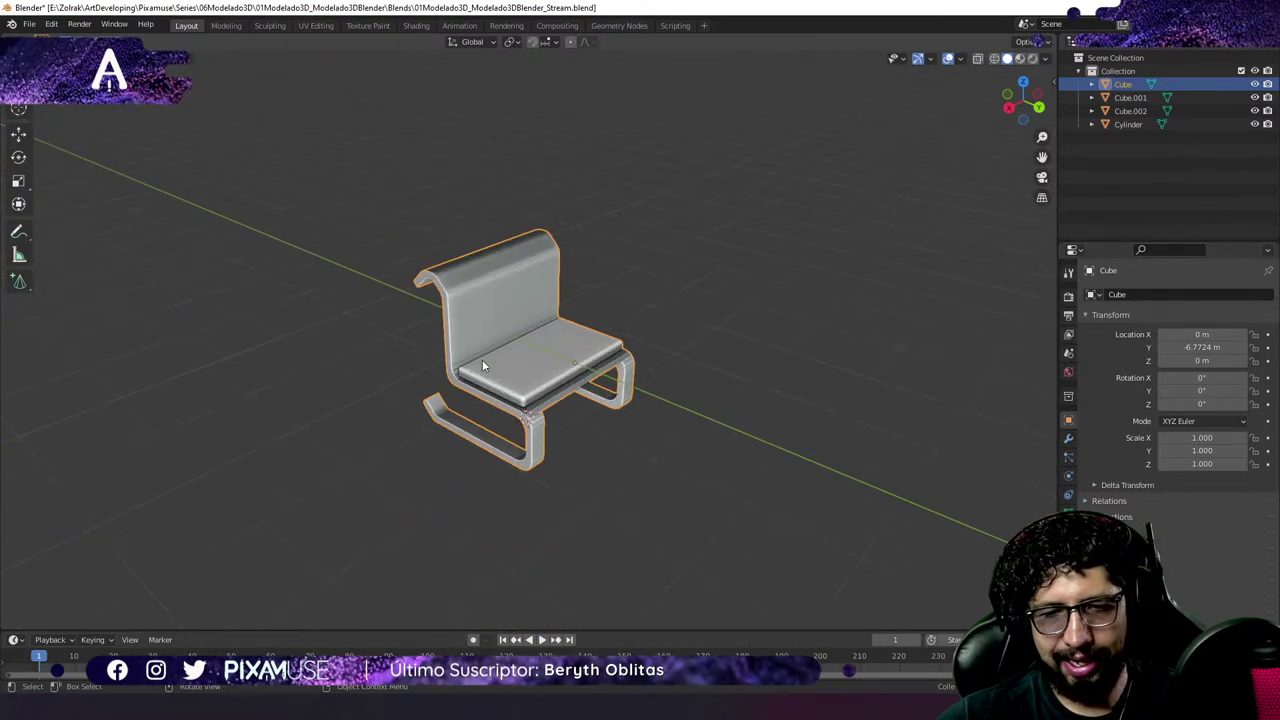
pyautogui.moveTo(482, 359); pyautogui.dragTo(920, 289, button='middle')
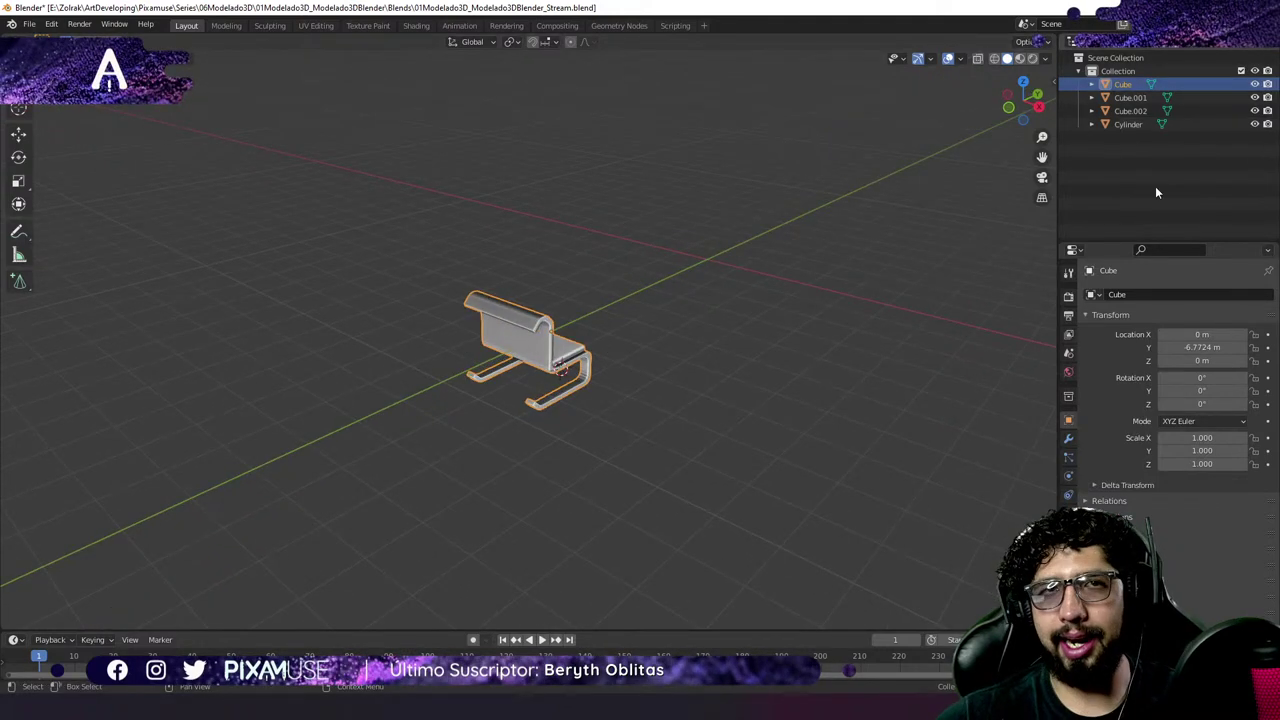
pyautogui.moveTo(507, 388); pyautogui.dragTo(519, 365, button='middle')
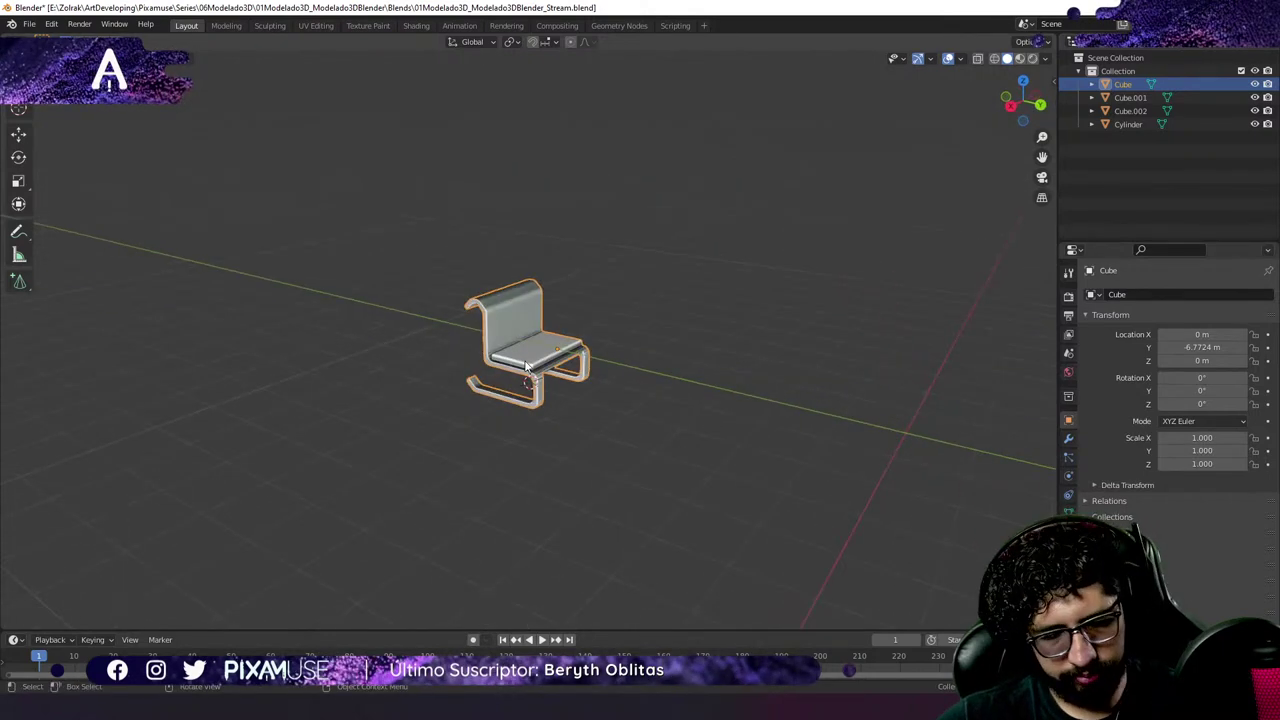
pyautogui.scroll(5, 530, 363)
pyautogui.scroll(2, 543, 362)
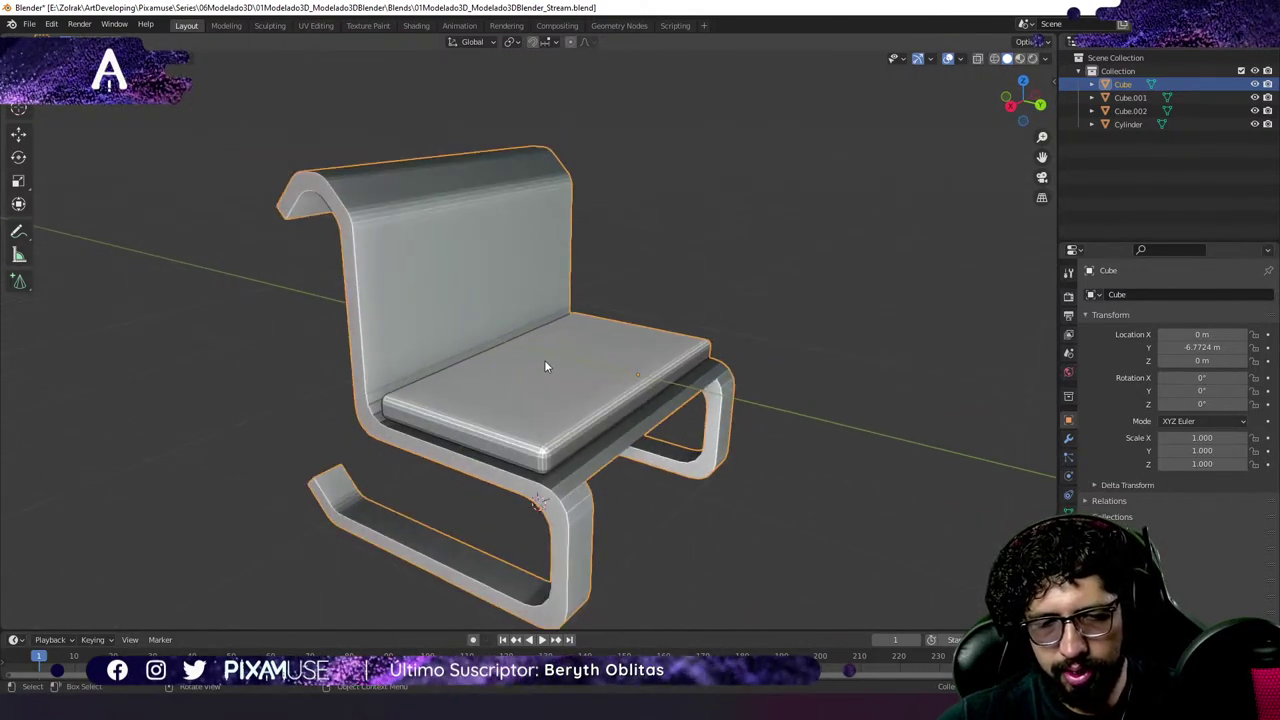
# In Edit Mode, select the chair's backrest face and inset it by 0.2119 m.
pyautogui.moveTo(597, 380); pyautogui.dragTo(597, 406, button='middle')
pyautogui.press('Tab')
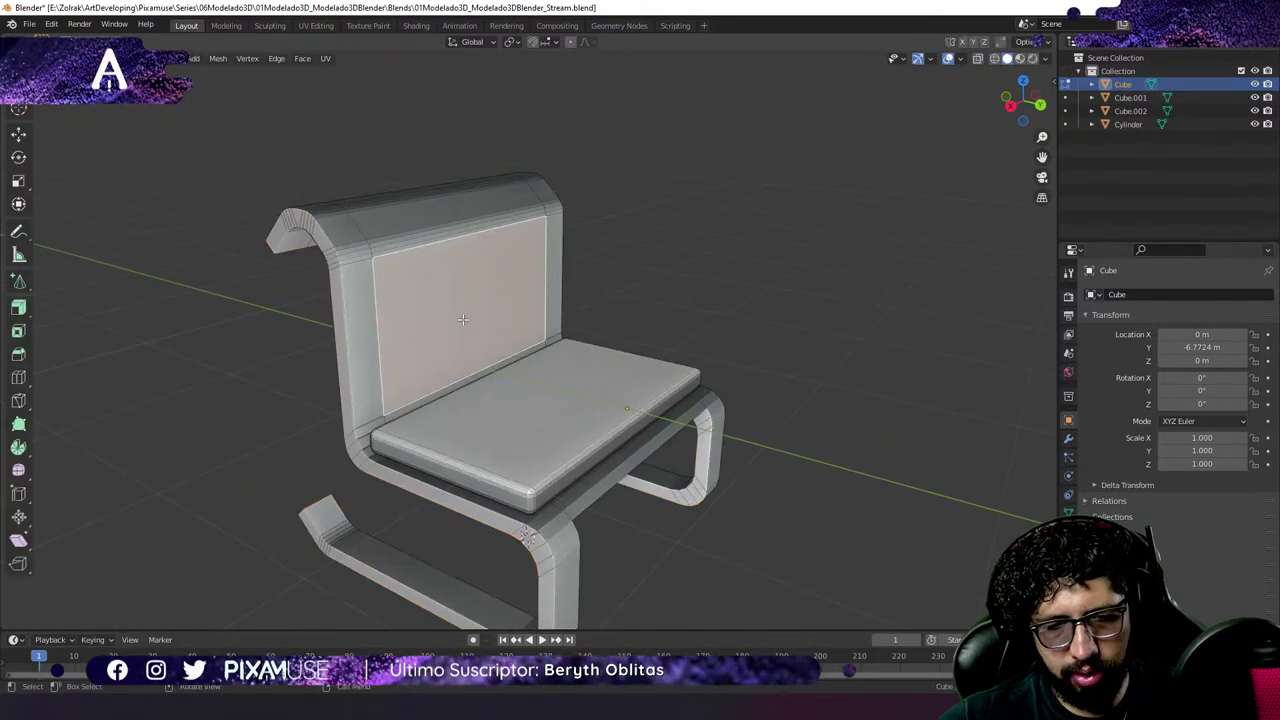
pyautogui.moveTo(445, 341); pyautogui.dragTo(608, 305, button='middle')
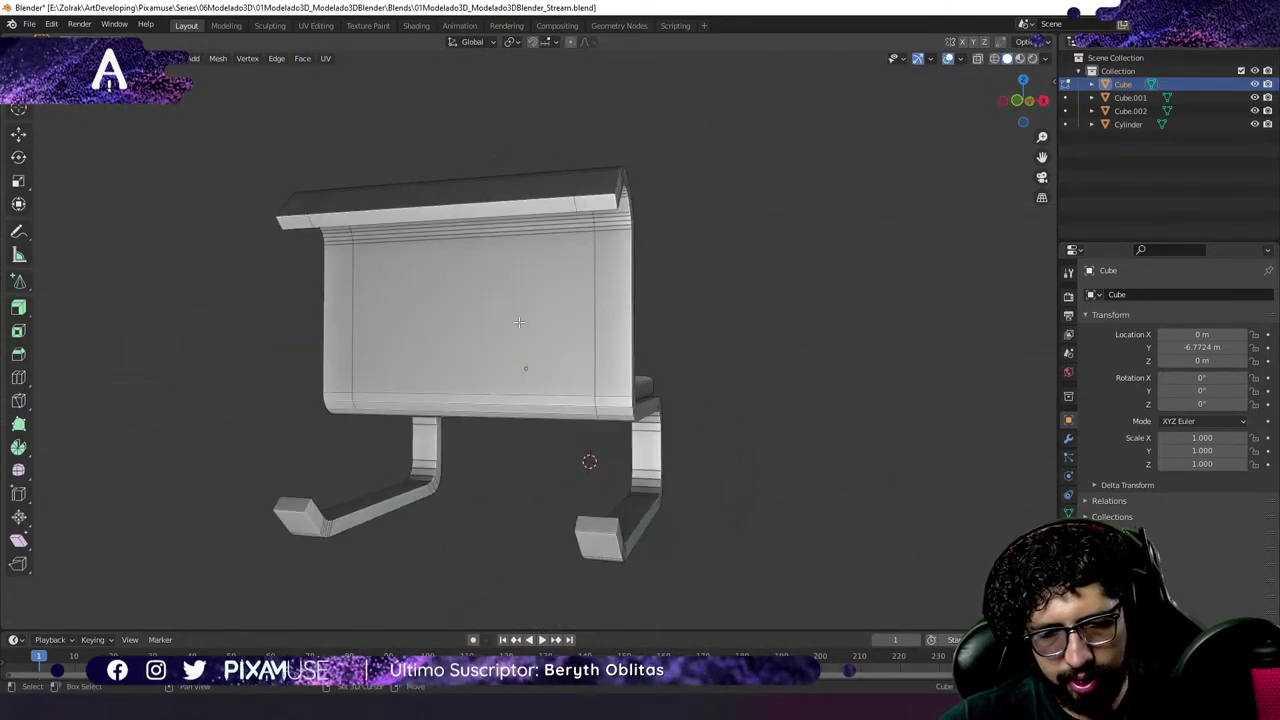
pyautogui.click(608, 305)
pyautogui.moveTo(691, 349); pyautogui.dragTo(612, 356, button='middle')
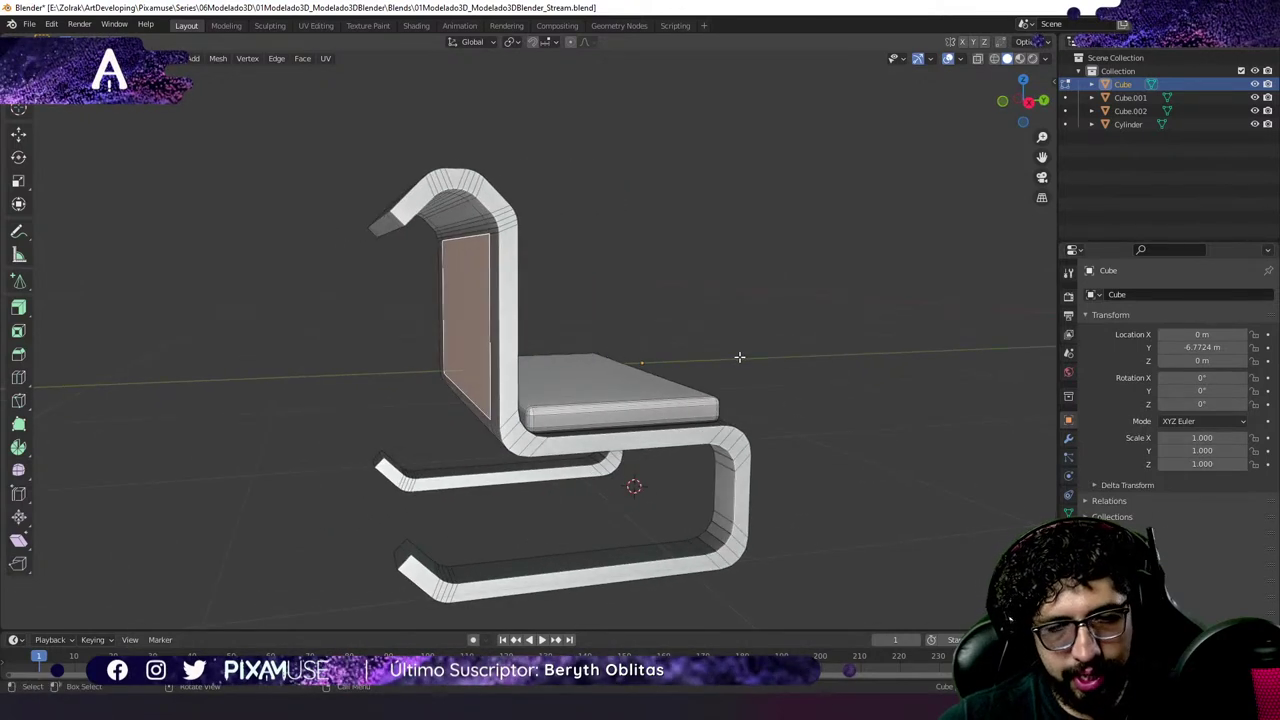
pyautogui.press('i')
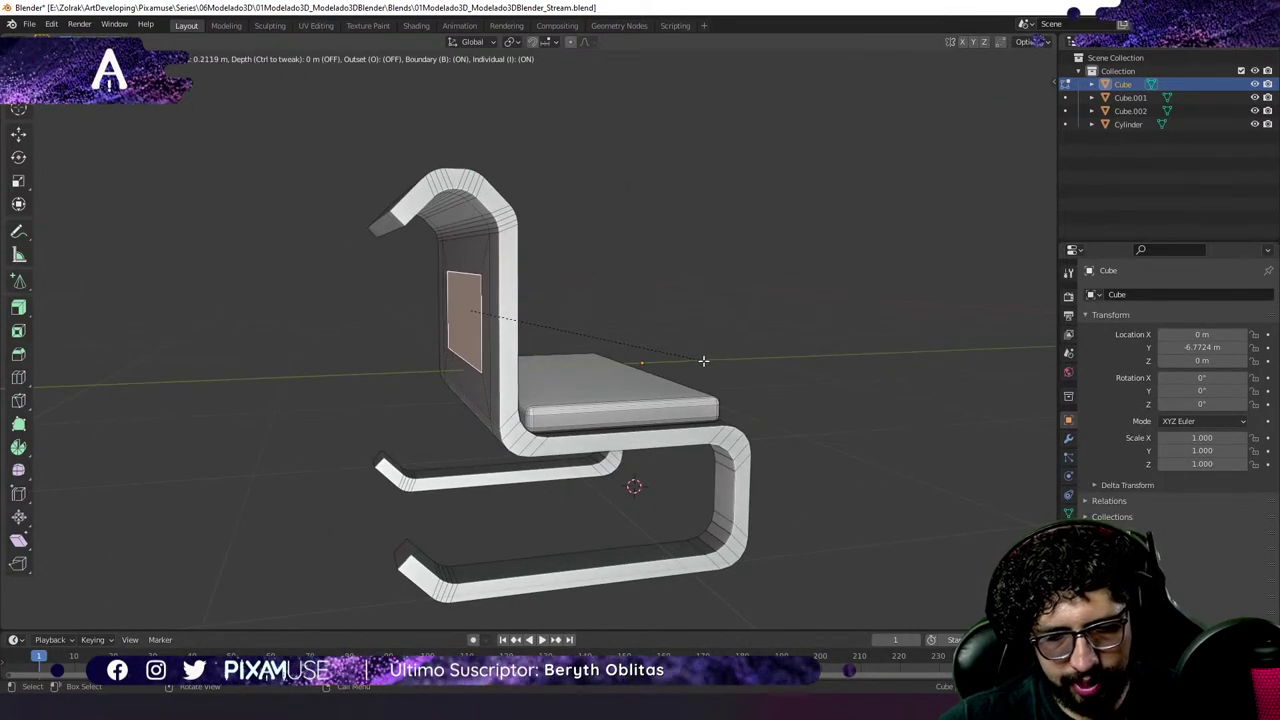
pyautogui.click(703, 360)
# Orbit around the inset backrest and bring up the face and edge operation menus.
pyautogui.moveTo(657, 363); pyautogui.dragTo(690, 366, button='middle')
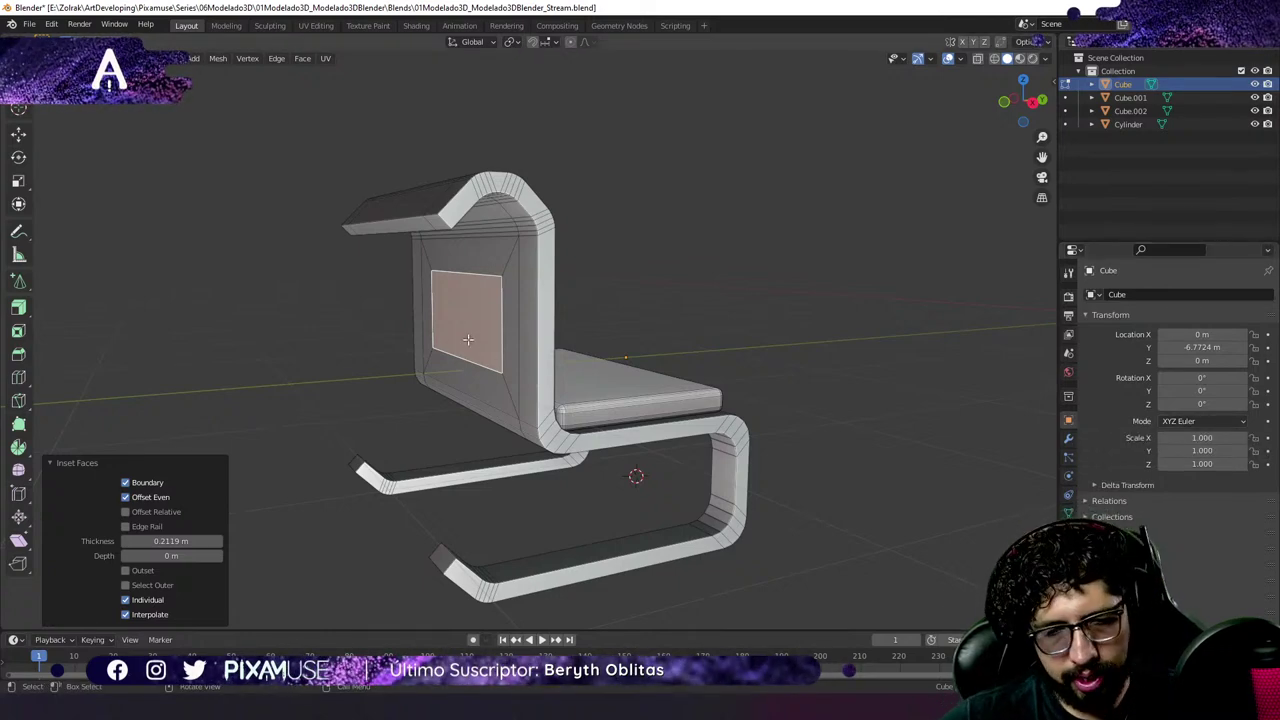
pyautogui.moveTo(557, 360); pyautogui.dragTo(462, 310, button='middle')
pyautogui.rightClick(462, 308)
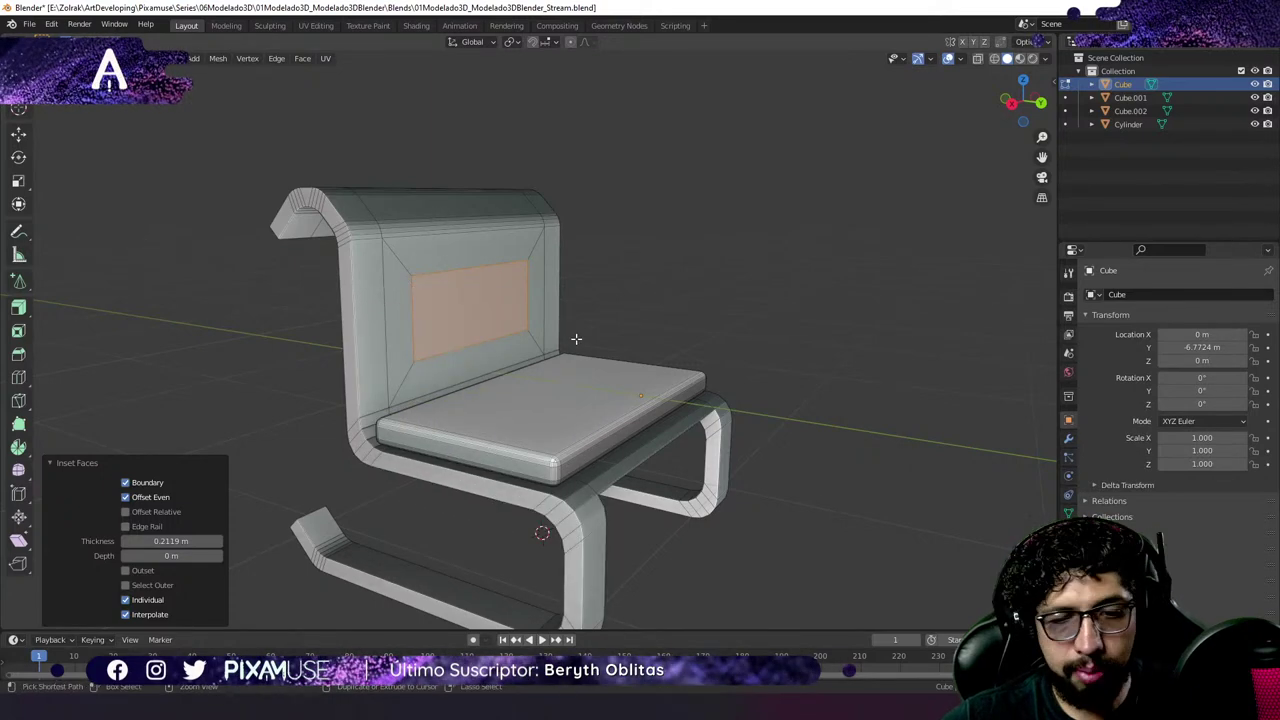
pyautogui.hotkey('ctrl', 'e')
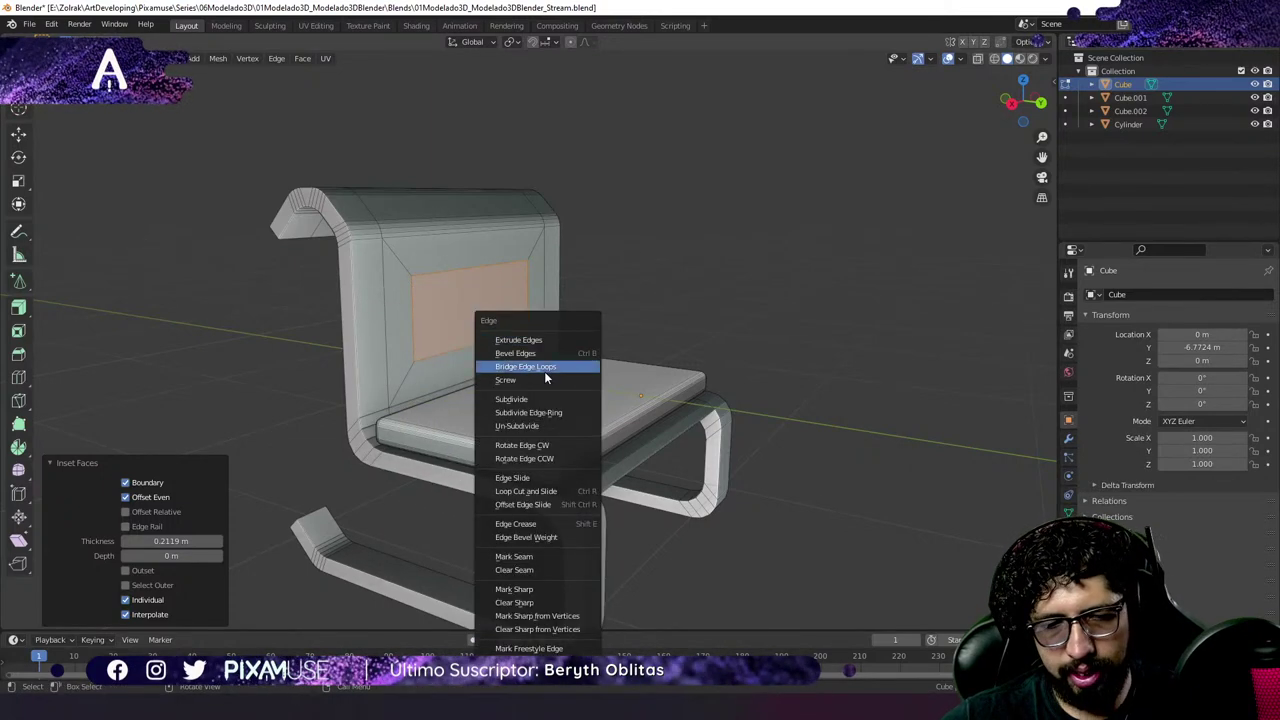
# Bridge the inset's edge loops to cut a rectangular window through the backrest.
pyautogui.click(543, 367)
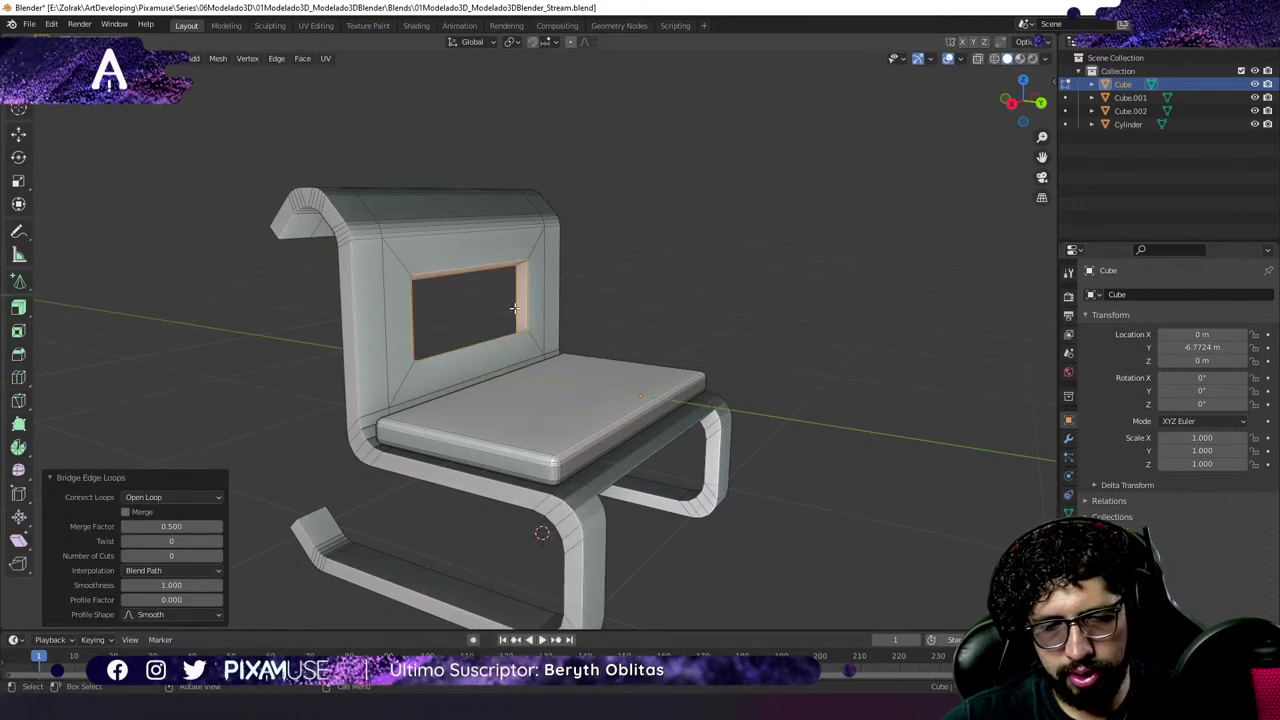
pyautogui.moveTo(519, 293); pyautogui.dragTo(391, 382, button='middle')
pyautogui.scroll(5, 431, 322)
# Select the hole's bottom inner face and move it along Z, leaving it in place.
pyautogui.click(394, 369)
pyautogui.press('g')
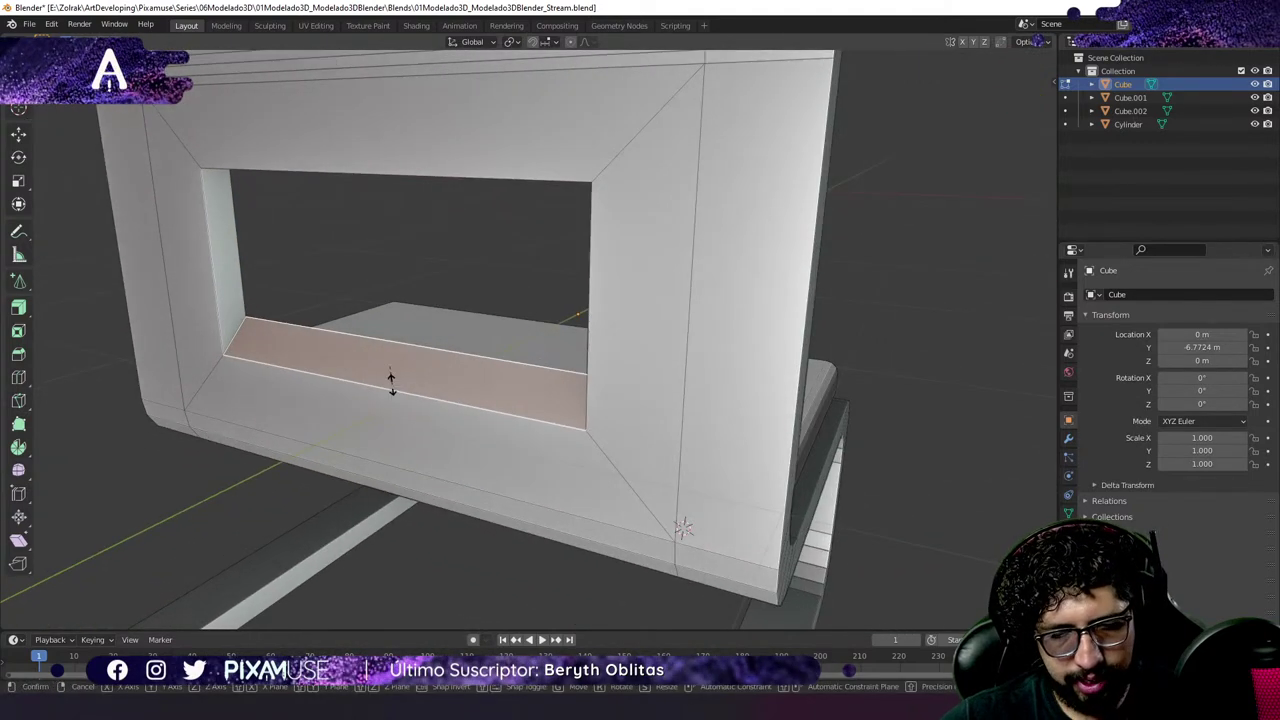
pyautogui.press('z')
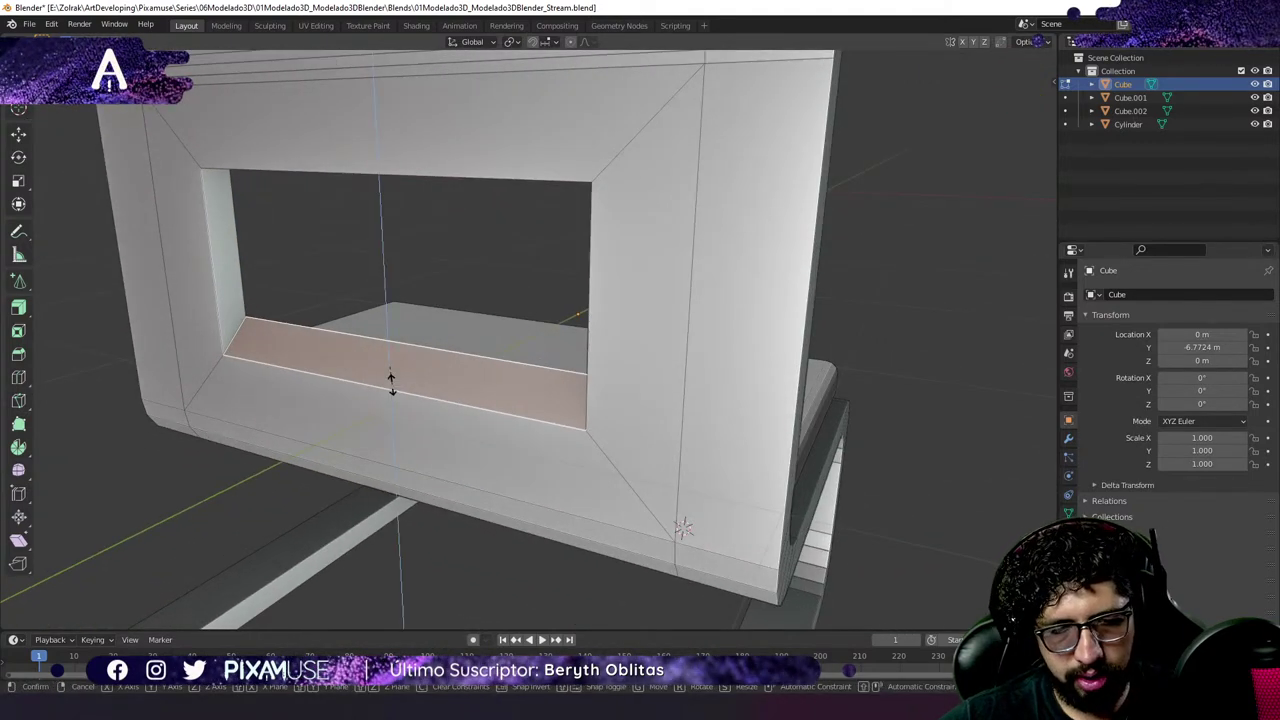
pyautogui.click(391, 383)
# Level the bottom inner face of the backrest opening along Z.
pyautogui.press('g')
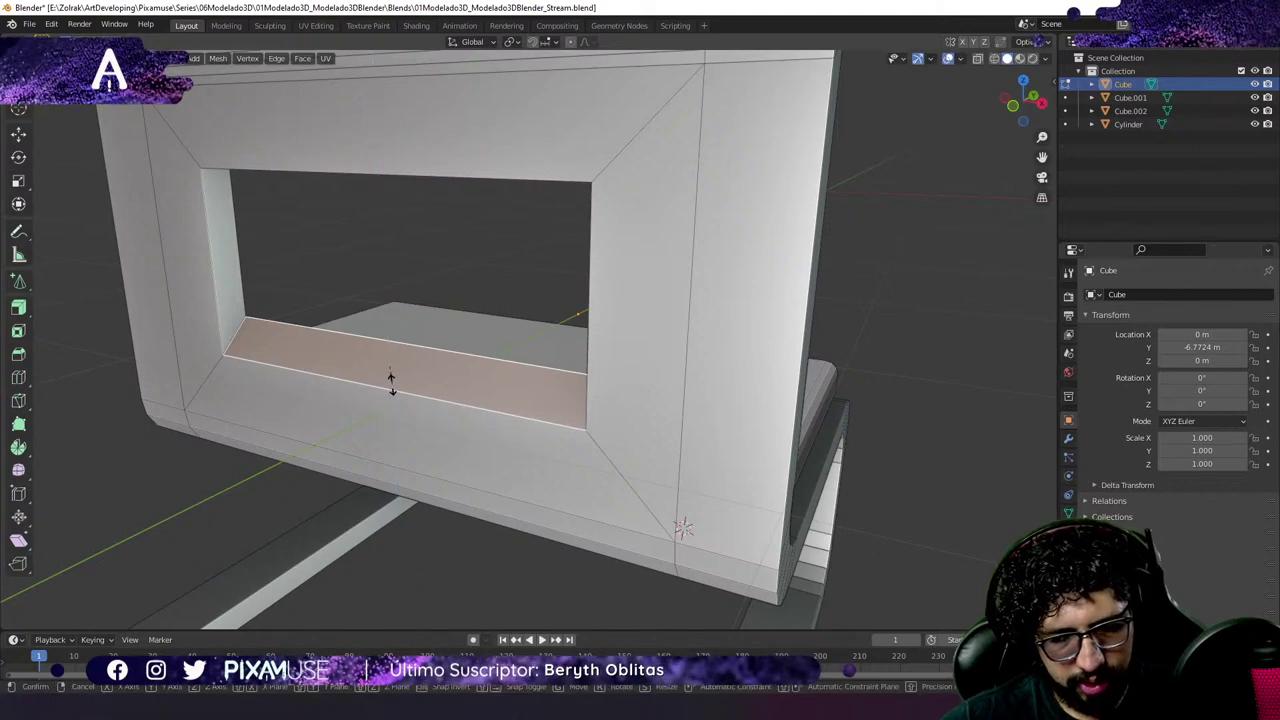
pyautogui.press('z')
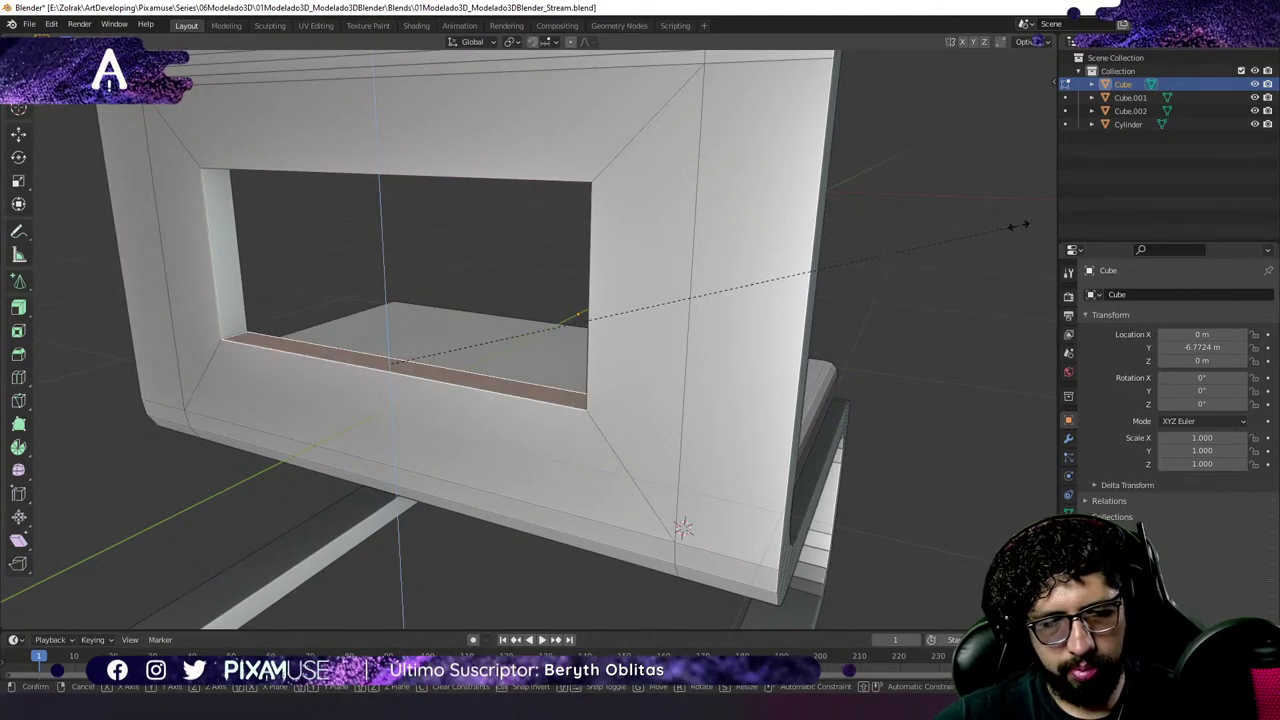
pyautogui.click(427, 331)
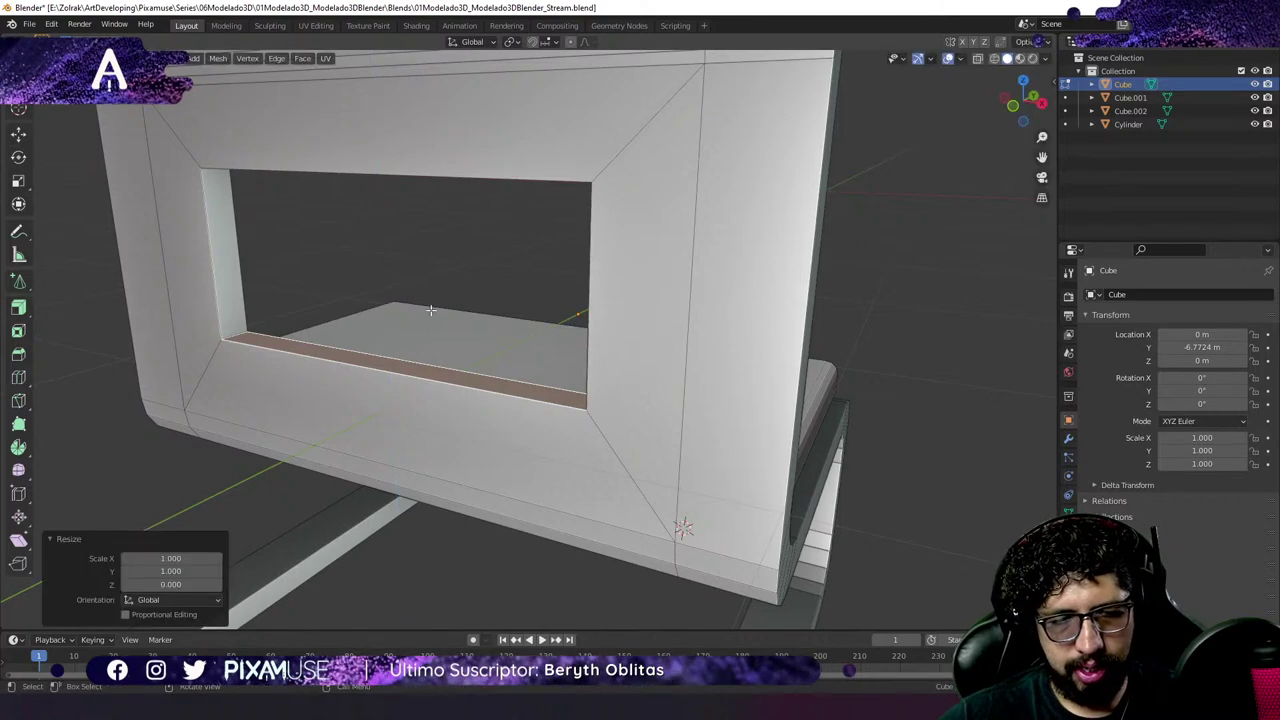
# Select the opening's top inner face and scale it to 0 on Z.
pyautogui.moveTo(432, 310); pyautogui.dragTo(402, 218, button='middle')
pyautogui.click(425, 176)
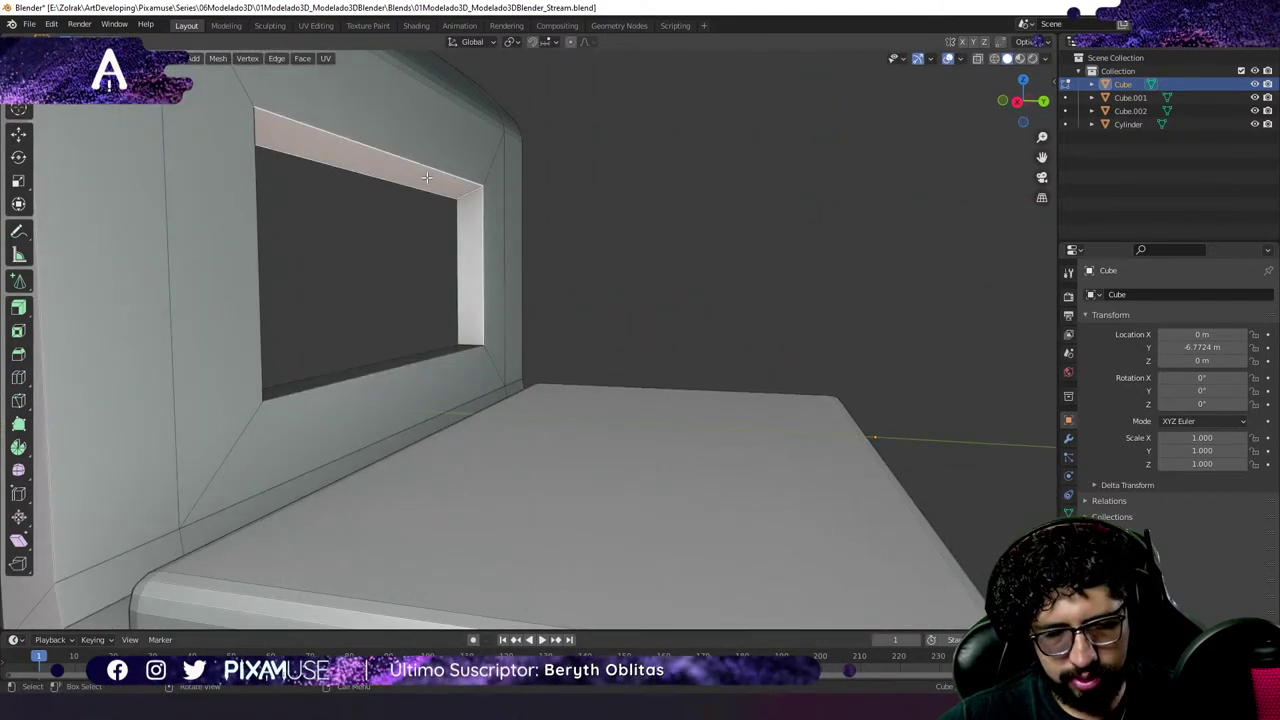
pyautogui.press('s')
pyautogui.press('z')
pyautogui.press('0')
pyautogui.press('Return')
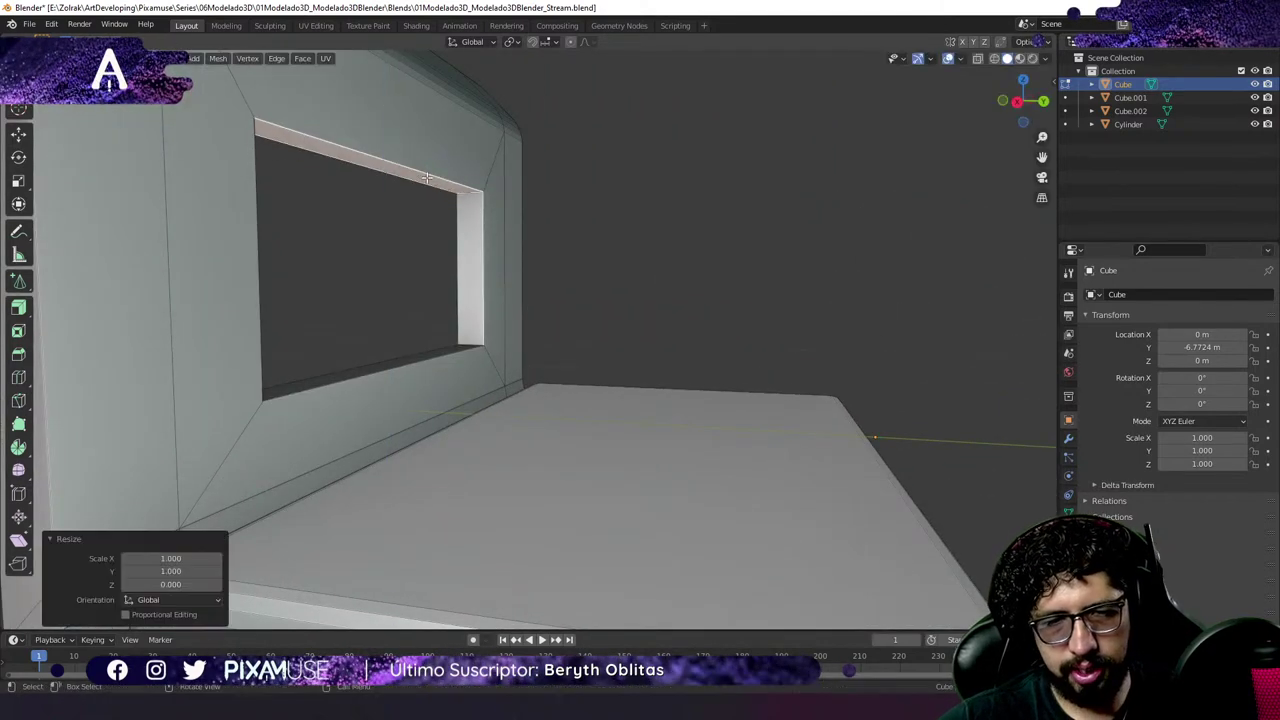
# Select three inner edges of the backrest opening, starting with the top edge.
pyautogui.moveTo(722, 276); pyautogui.dragTo(696, 368, button='middle')
pyautogui.moveTo(640, 376); pyautogui.dragTo(491, 283, button='middle')
pyautogui.scroll(3, 486, 271)
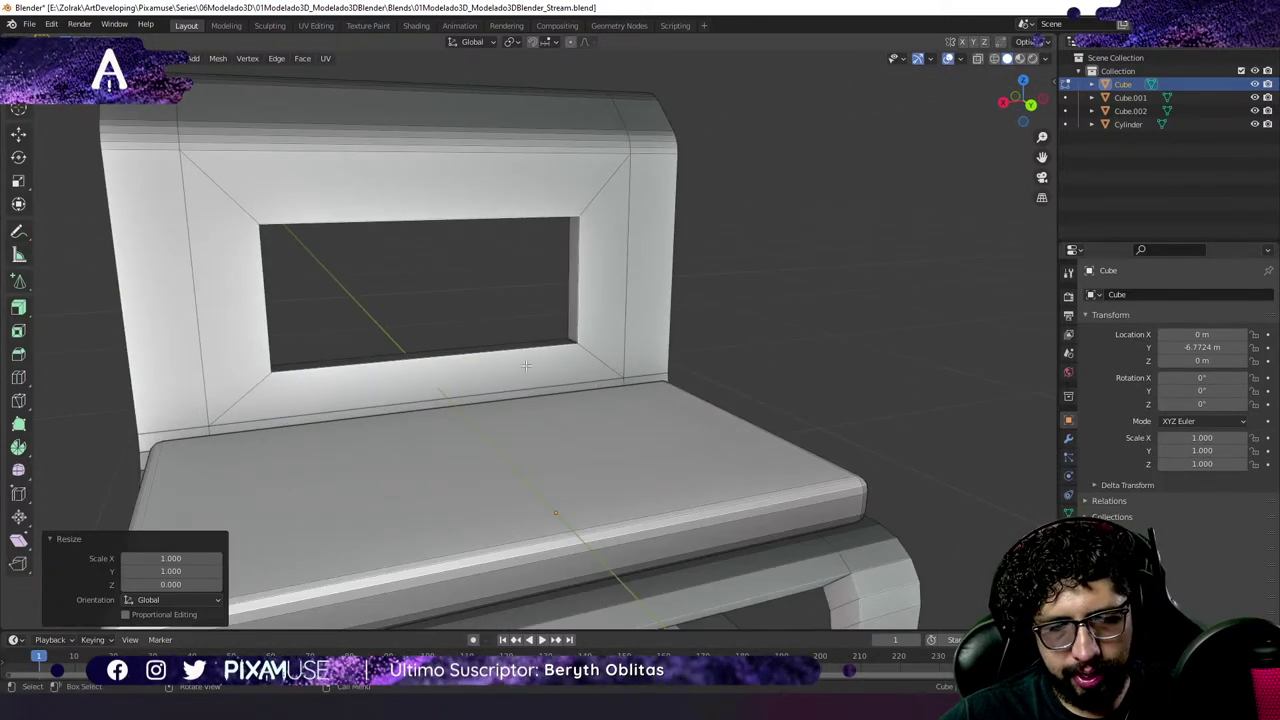
pyautogui.moveTo(560, 265); pyautogui.dragTo(498, 160, button='middle')
pyautogui.scroll(4, 630, 258)
pyautogui.click(431, 232)
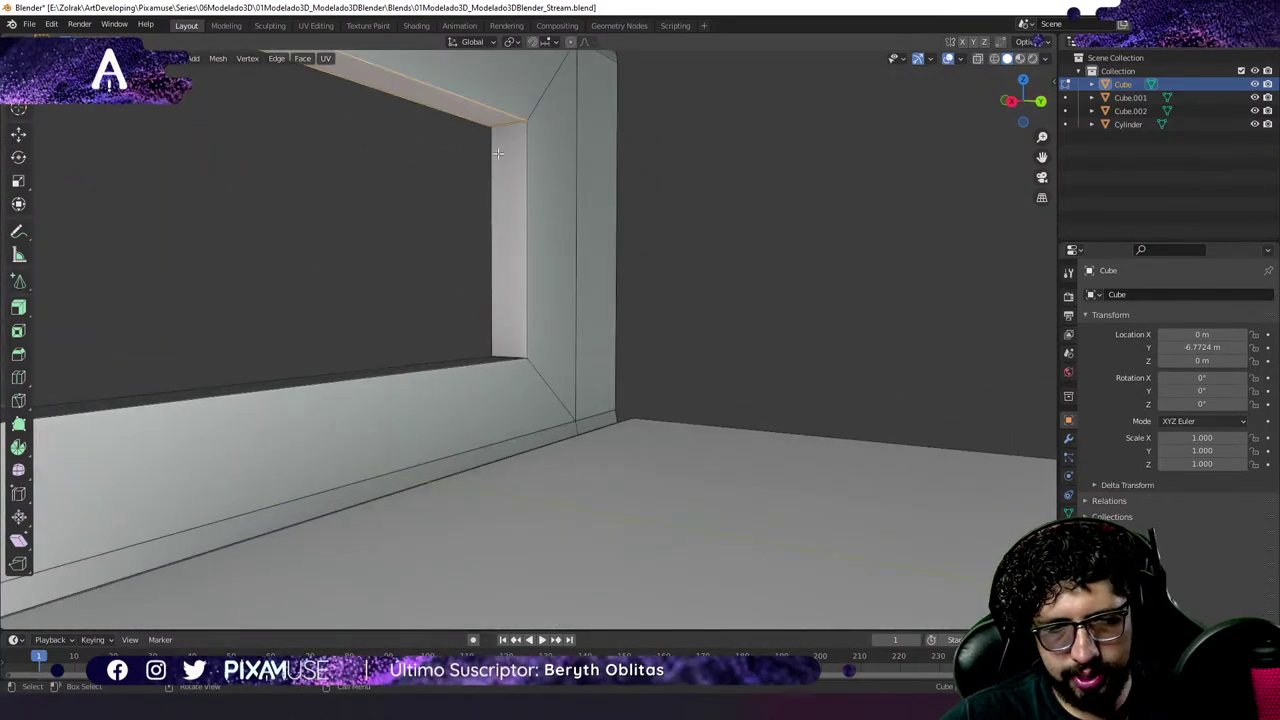
pyautogui.click(501, 124)
pyautogui.click(505, 355)
pyautogui.scroll(-3, 480, 348)
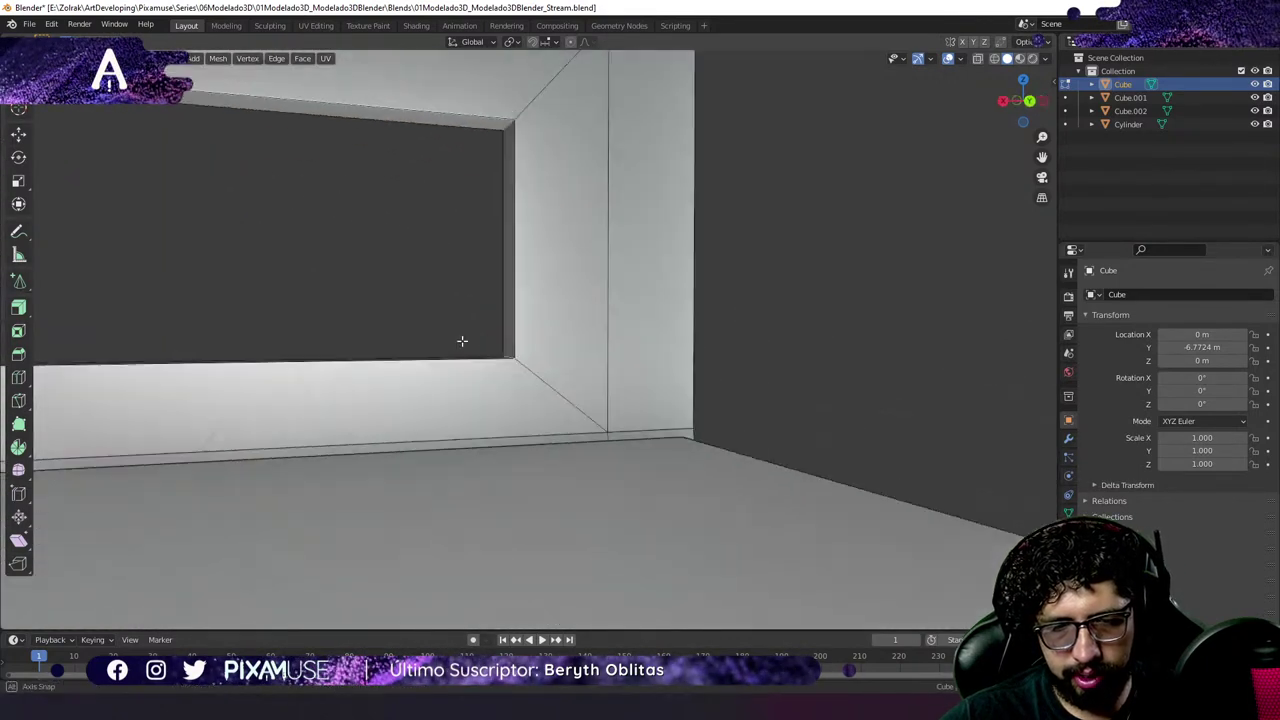
pyautogui.moveTo(460, 340)
pyautogui.mouseDown(button='middle')
pyautogui.moveTo(334, 329)
pyautogui.moveTo(351, 349)
pyautogui.moveTo(350, 330)
pyautogui.moveTo(443, 323)
pyautogui.mouseUp(button='middle')
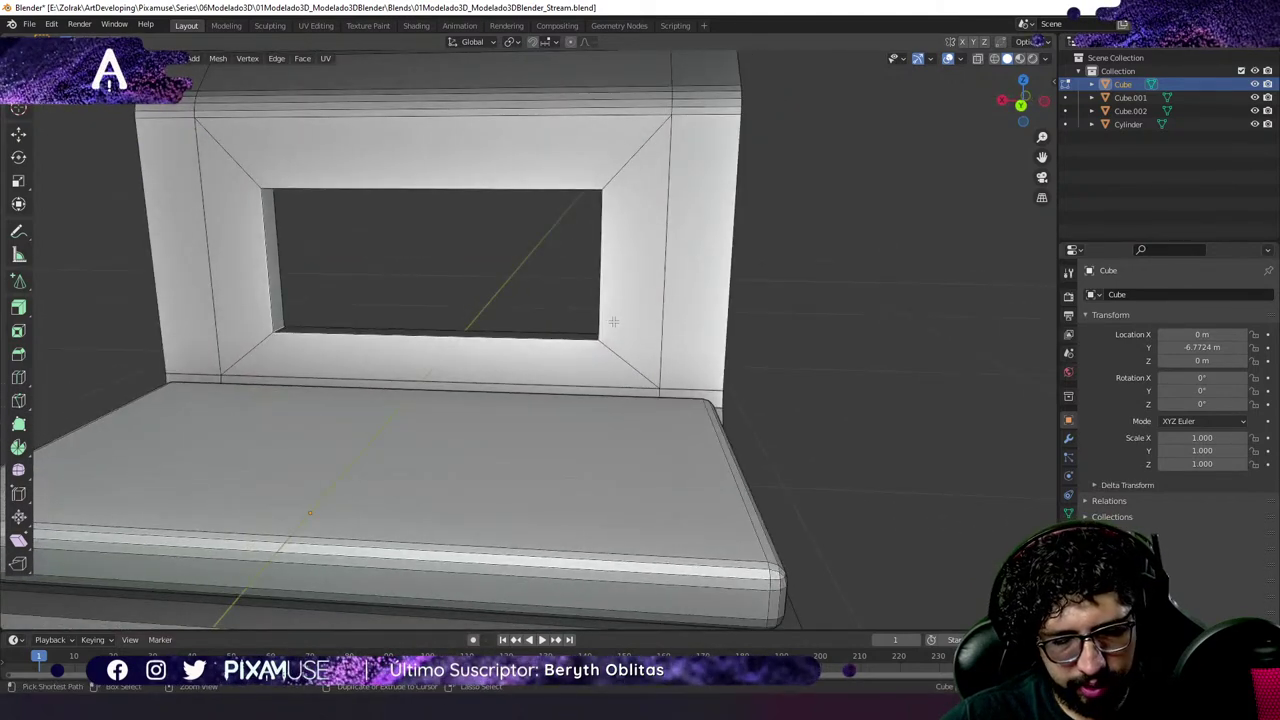
# Bevel the opening's corner edges at 0.165 m with 4 segments.
pyautogui.hotkey('ctrl', 'b')
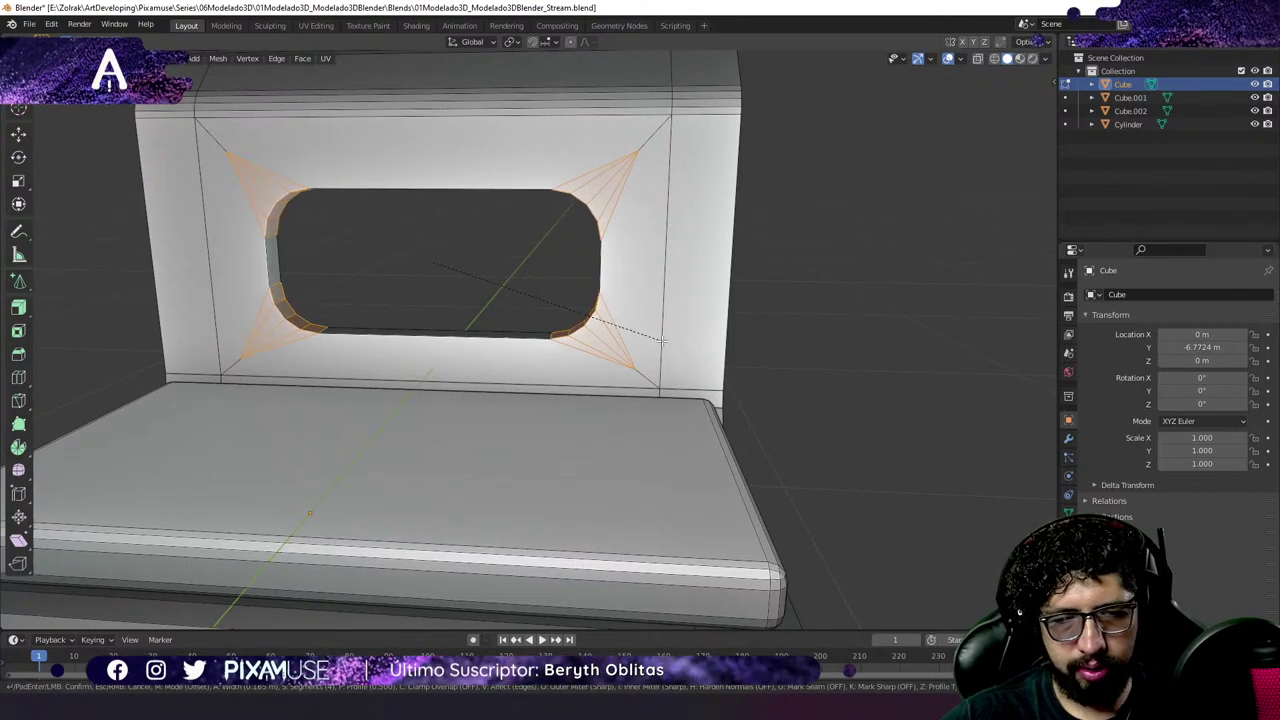
pyautogui.click(661, 341)
pyautogui.moveTo(403, 211); pyautogui.dragTo(497, 296, button='middle')
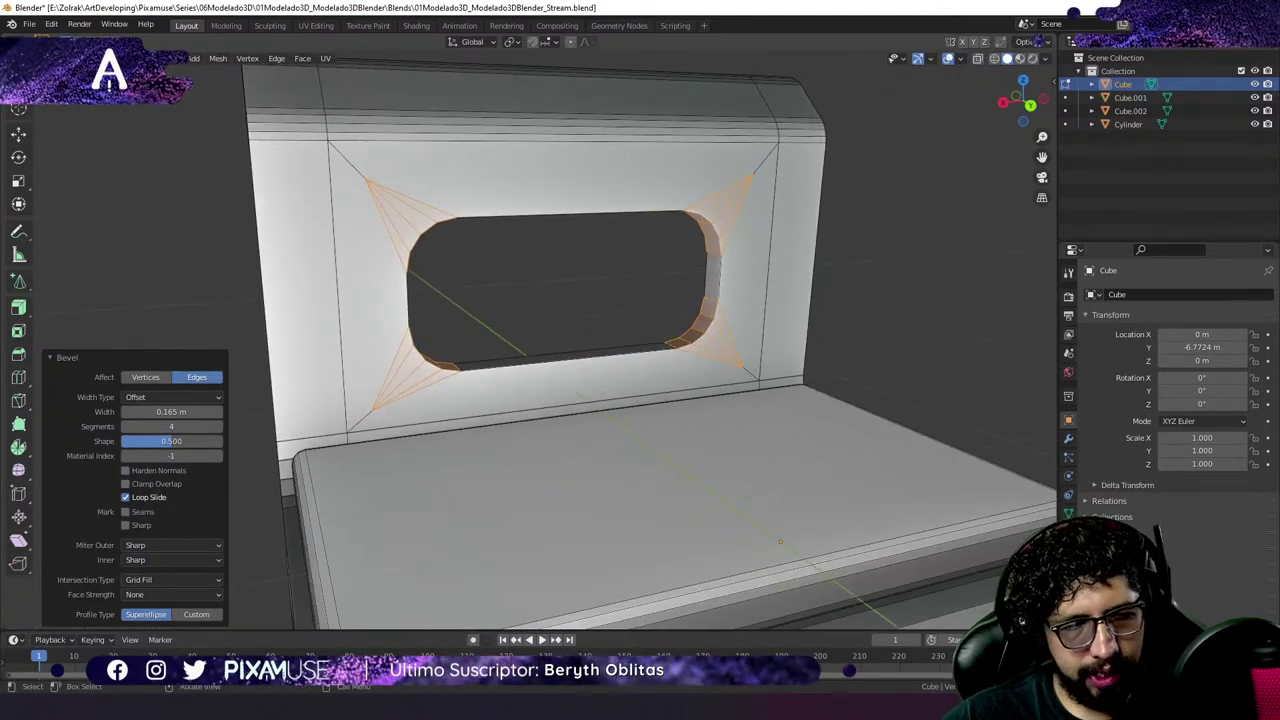
pyautogui.scroll(1, 279, 200)
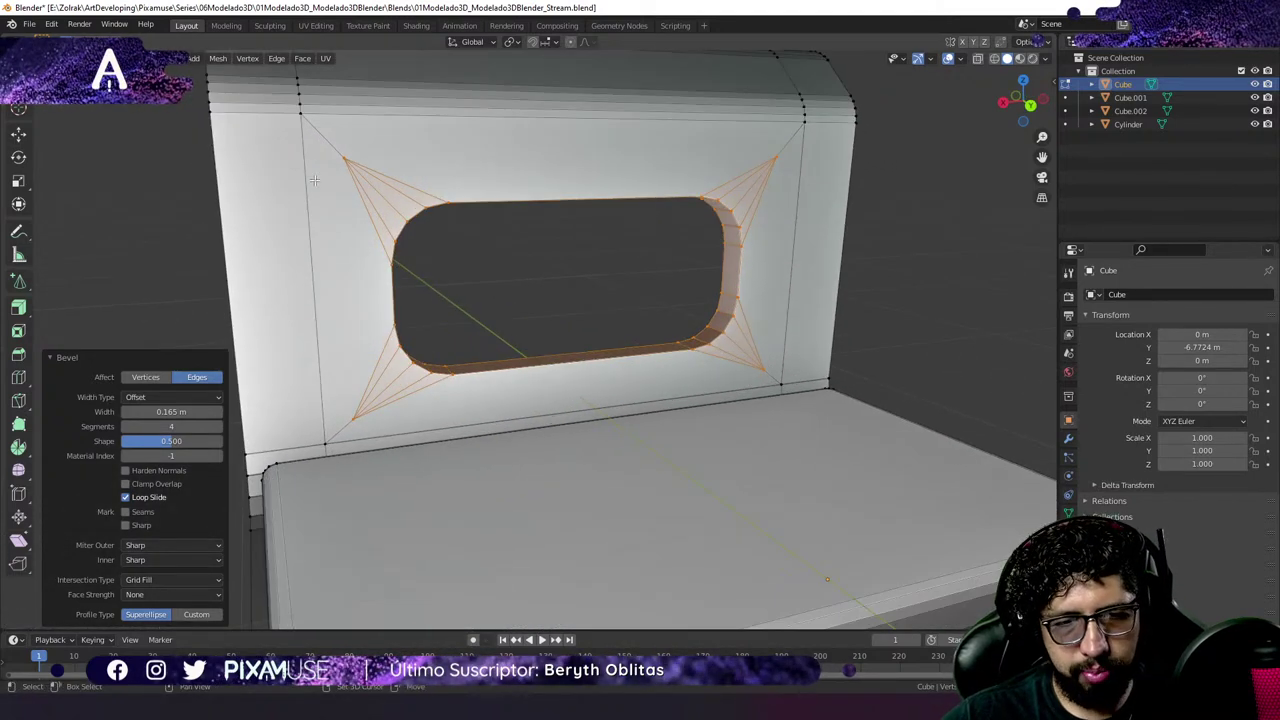
# Select the opening's upper-left fan vertex and start sliding it toward the frame corner.
pyautogui.moveTo(314, 181); pyautogui.dragTo(480, 230, button='middle')
pyautogui.scroll(2, 475, 225)
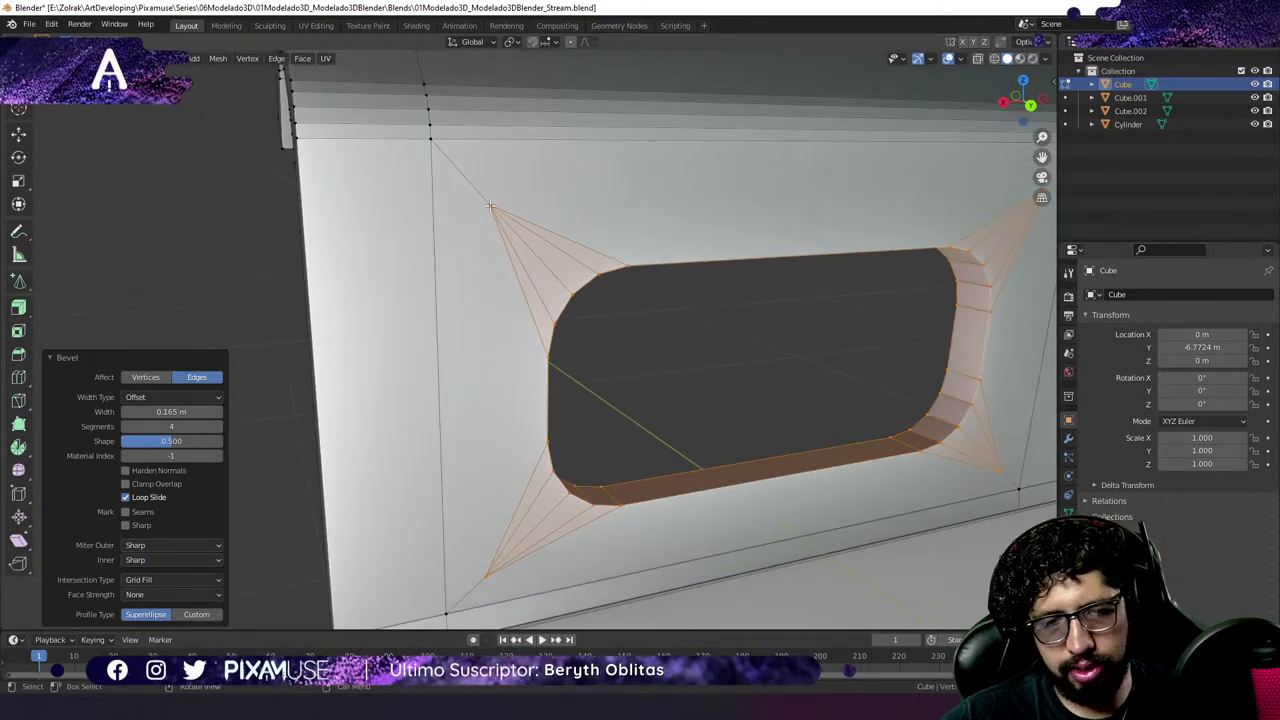
pyautogui.click(471, 219)
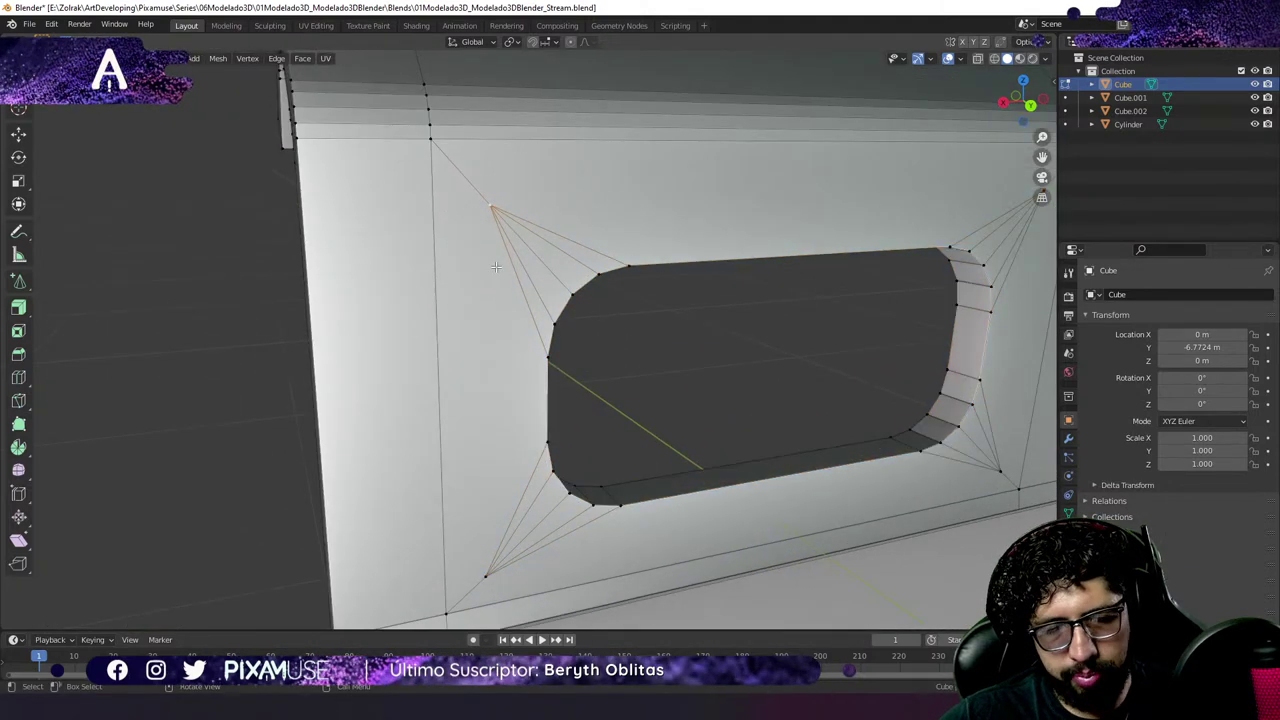
pyautogui.press('g')
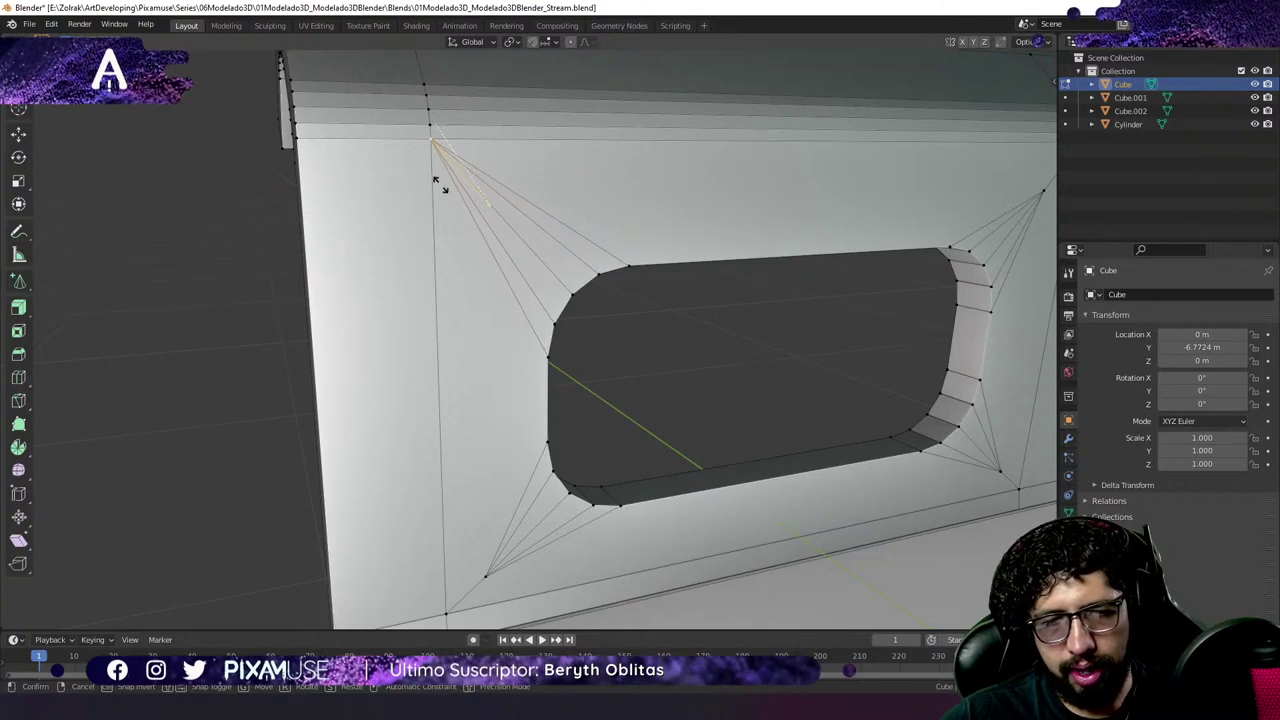
# Confirm the upper-left fan vertex's slide to the backrest frame corner.
pyautogui.click(404, 143)
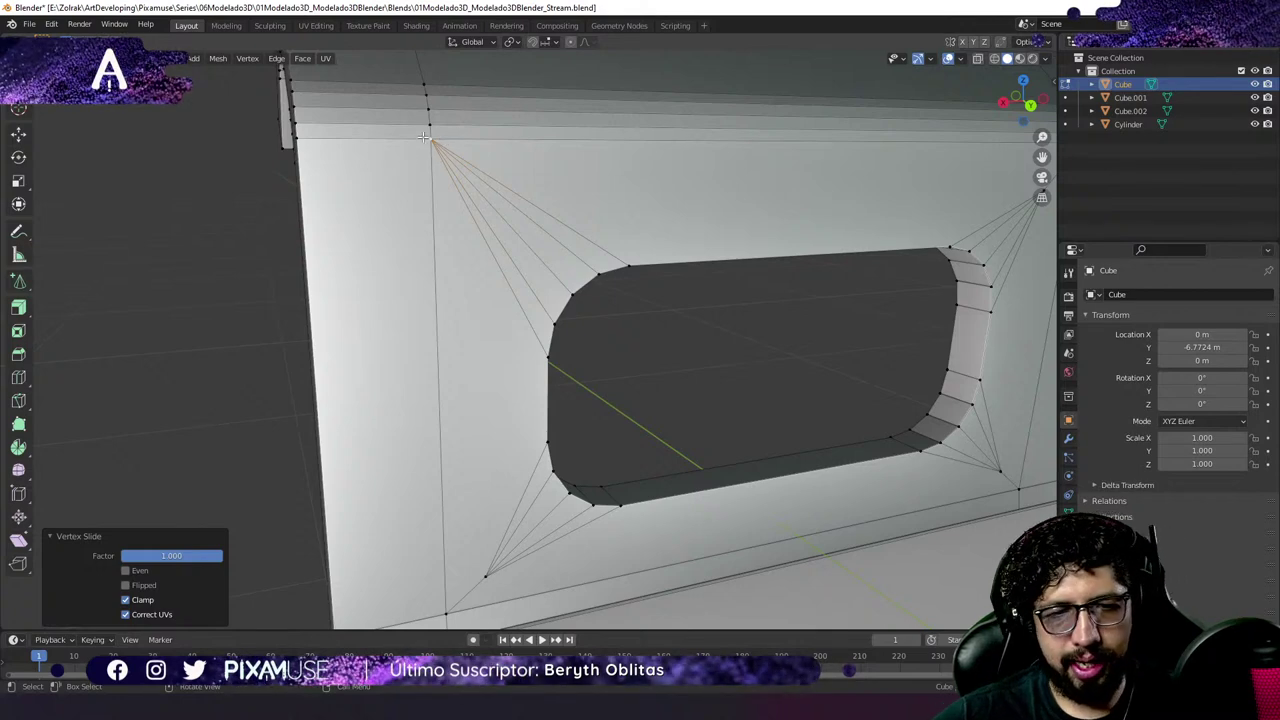
pyautogui.scroll(1, 428, 110)
pyautogui.keyDown('shift'); pyautogui.moveTo(426, 150); pyautogui.dragTo(456, 180, button='middle'); pyautogui.keyUp('shift')
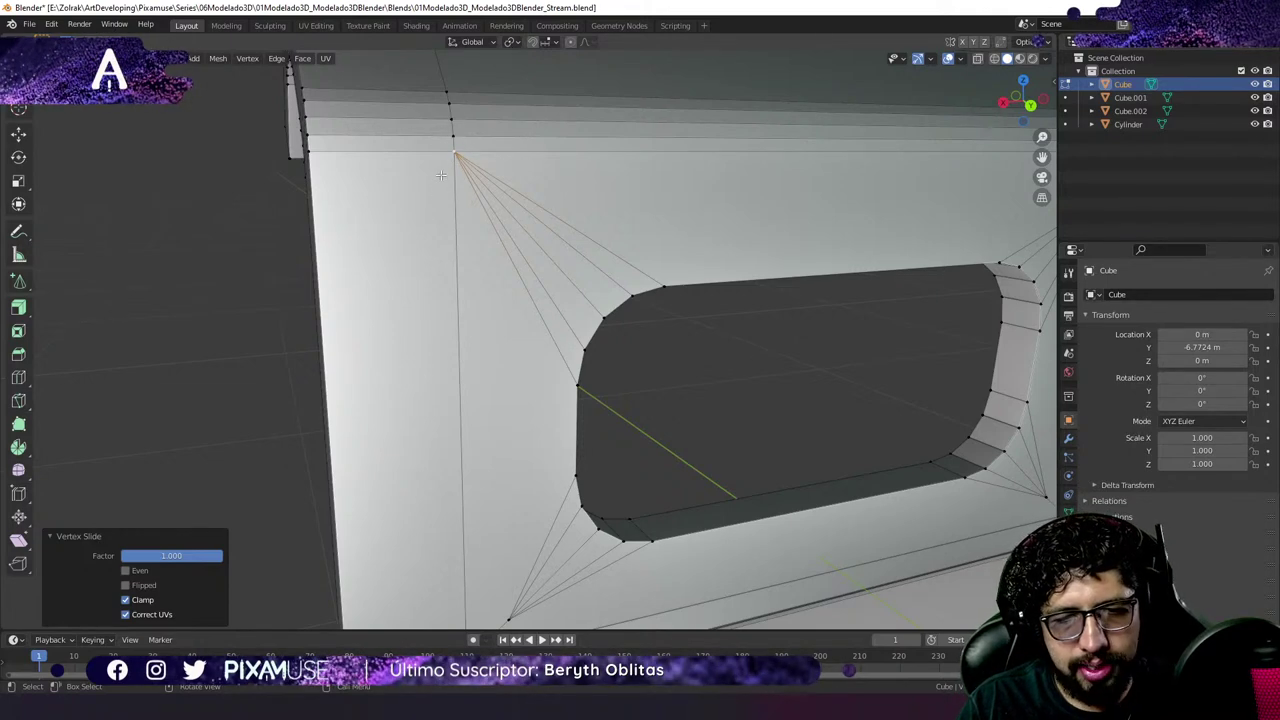
# Select the vertex on the top edge loop and centre the view on it.
pyautogui.keyDown('shift'); pyautogui.click(455, 120); pyautogui.keyUp('shift')
pyautogui.scroll(2, 470, 165)
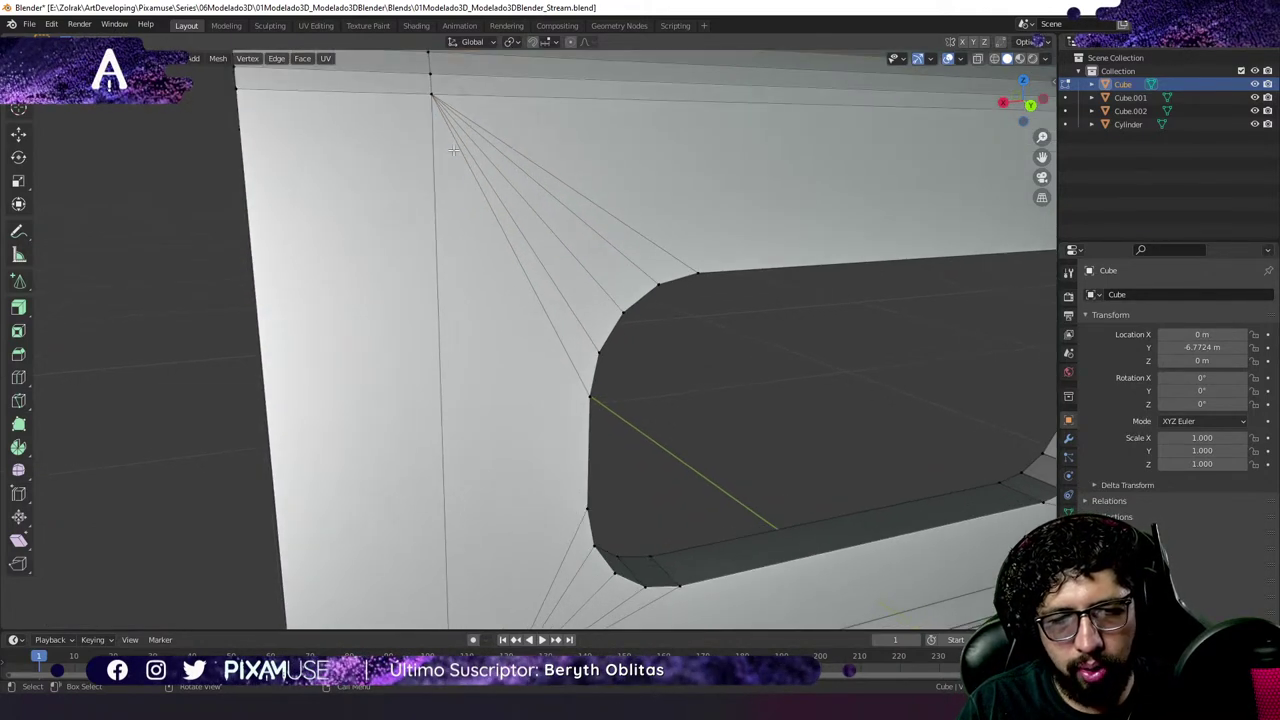
pyautogui.scroll(2, 435, 96)
pyautogui.press('KP_Decimal')
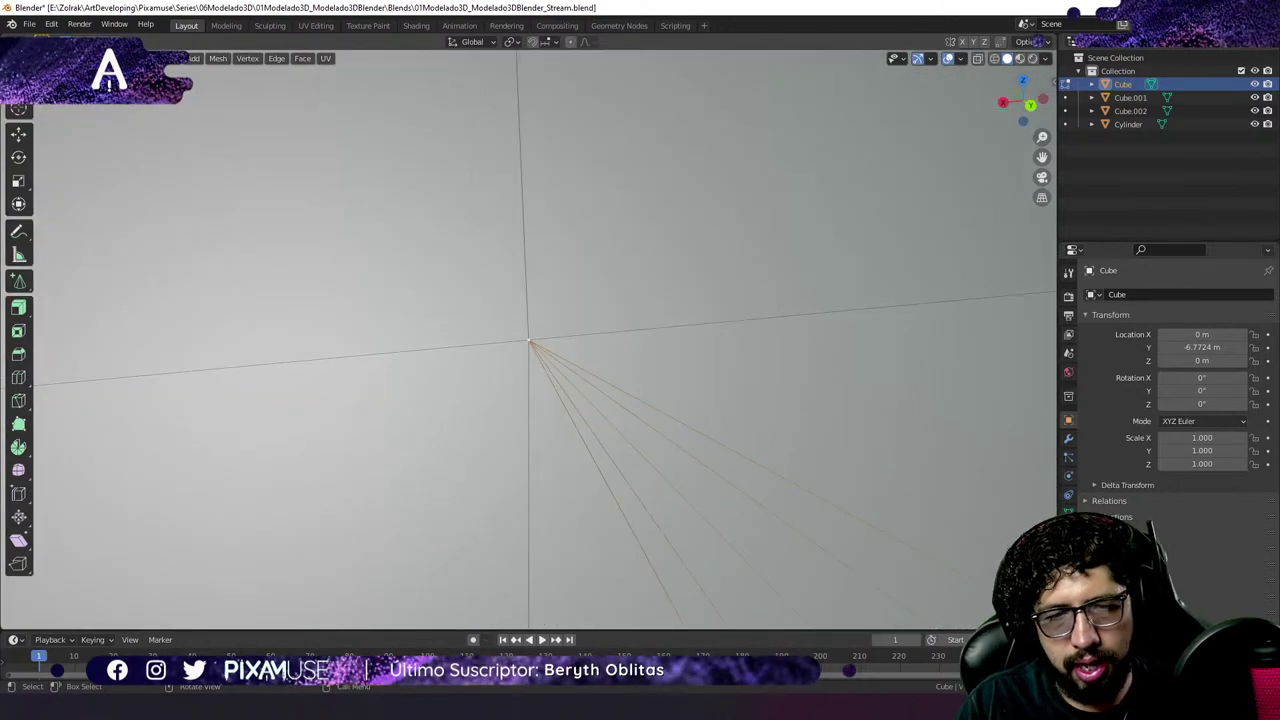
pyautogui.scroll(-4, 572, 376)
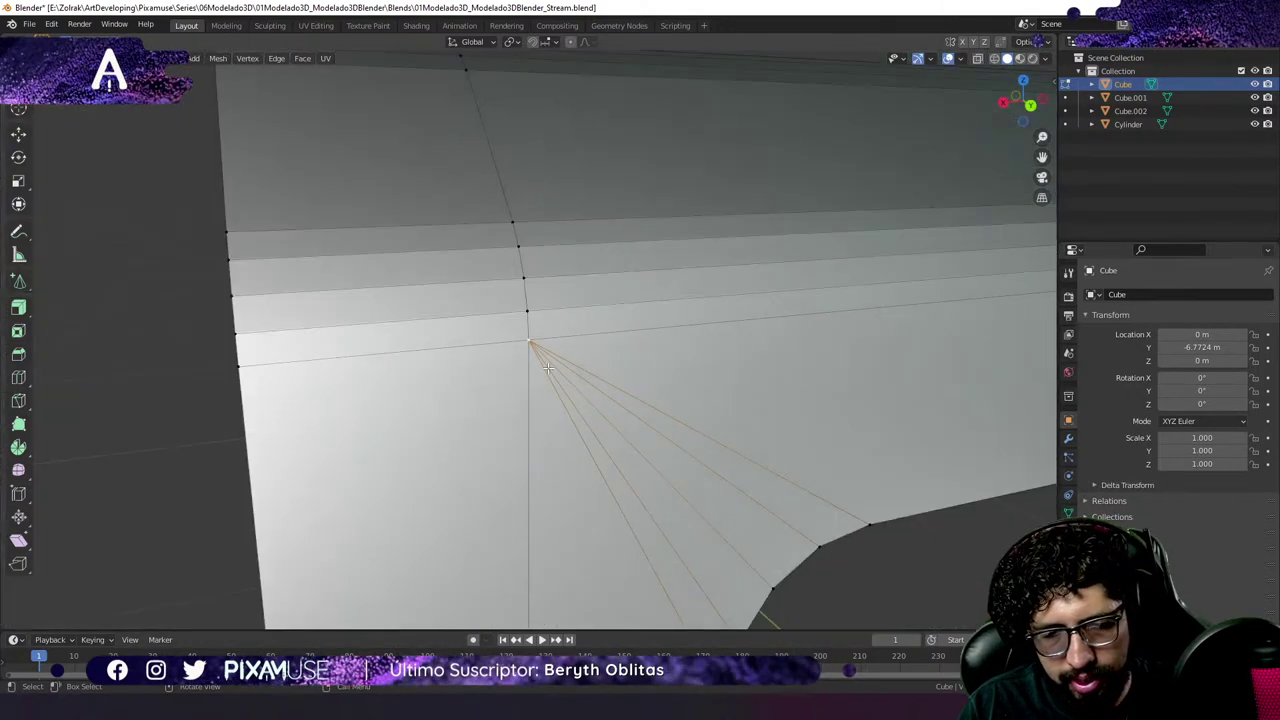
# Test-move the edge above the fan vertex, cancel it, and select all geometry.
pyautogui.click(538, 360)
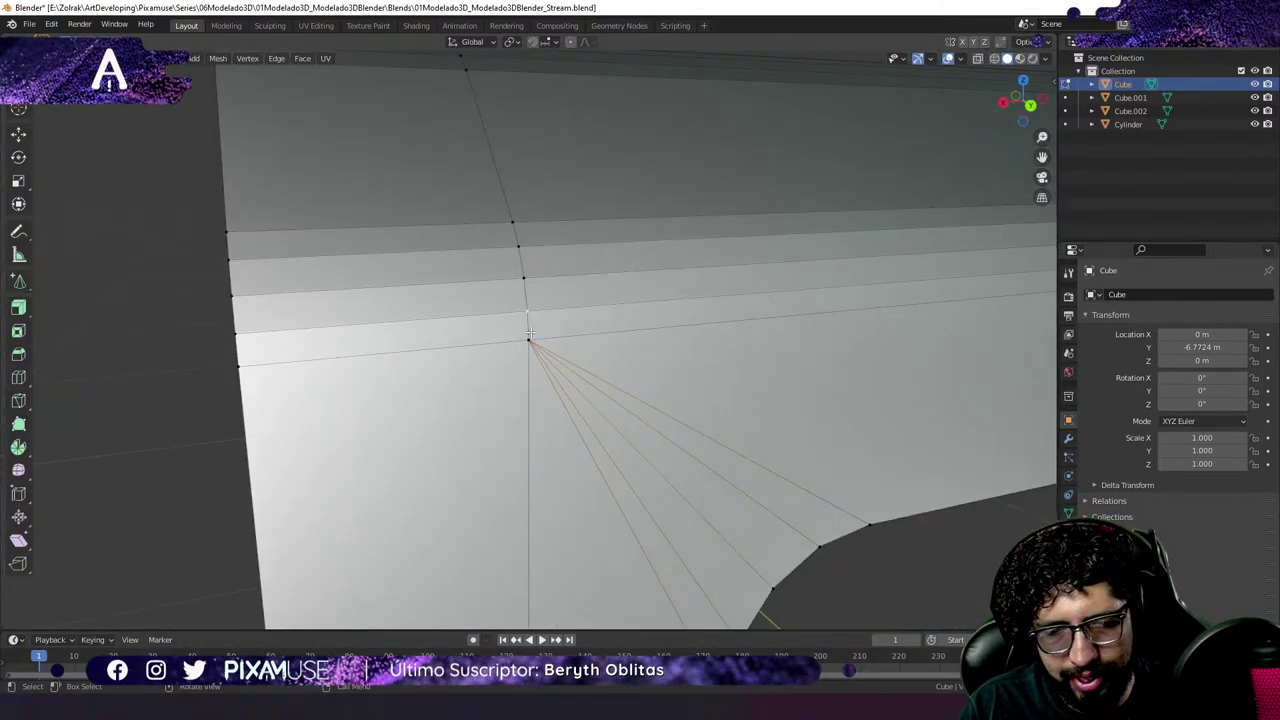
pyautogui.press('g')
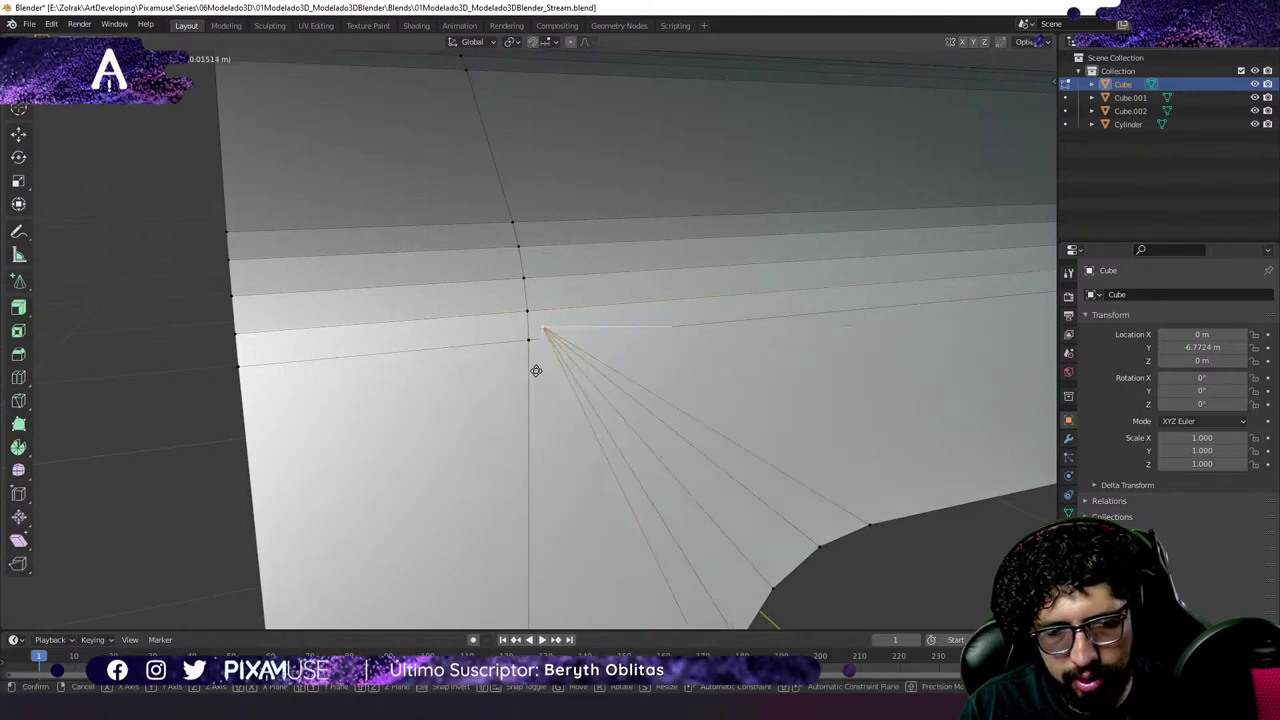
pyautogui.rightClick(530, 360)
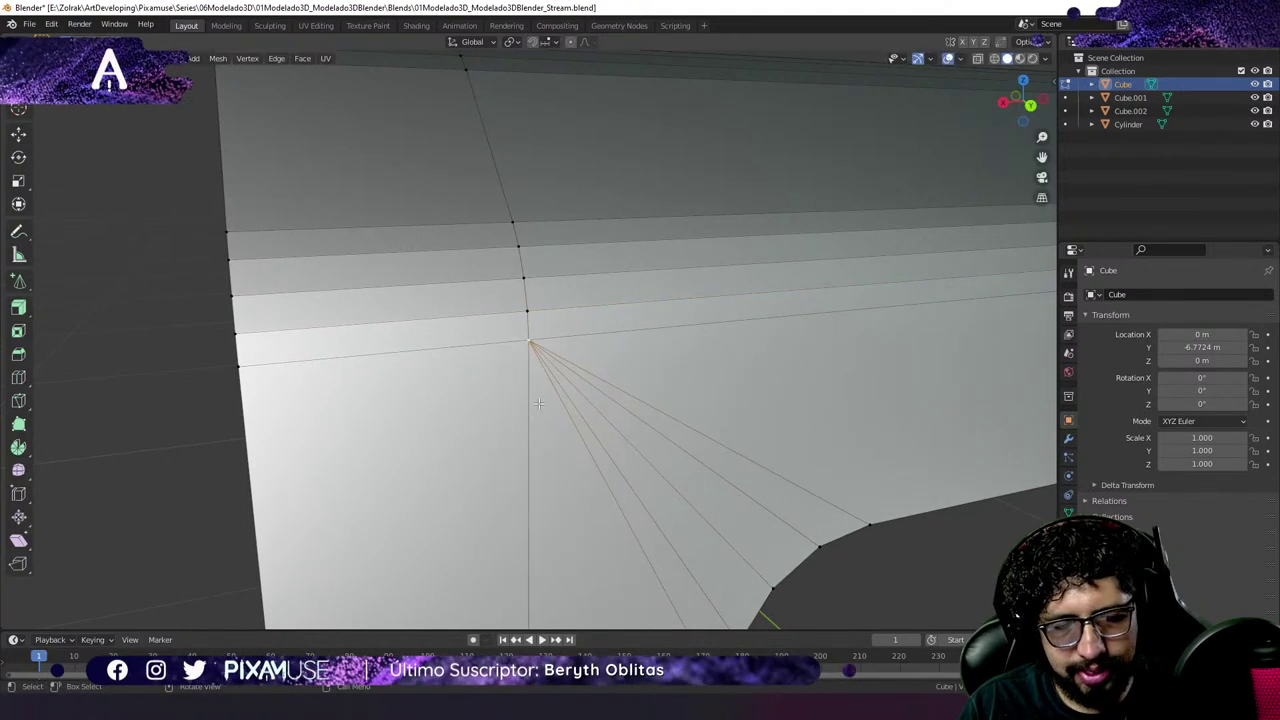
pyautogui.press('a')
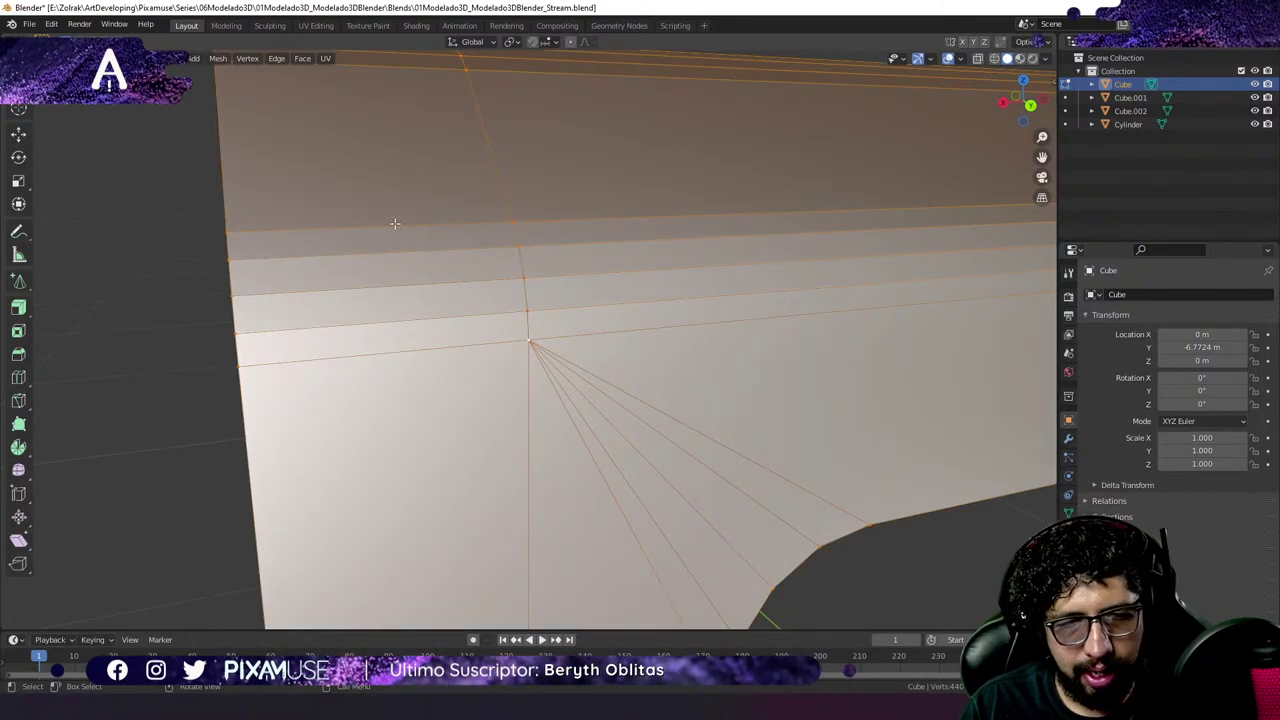
# Run Merge by Distance and raise the merge distance, which collapses the chair mesh.
pyautogui.click(222, 61)
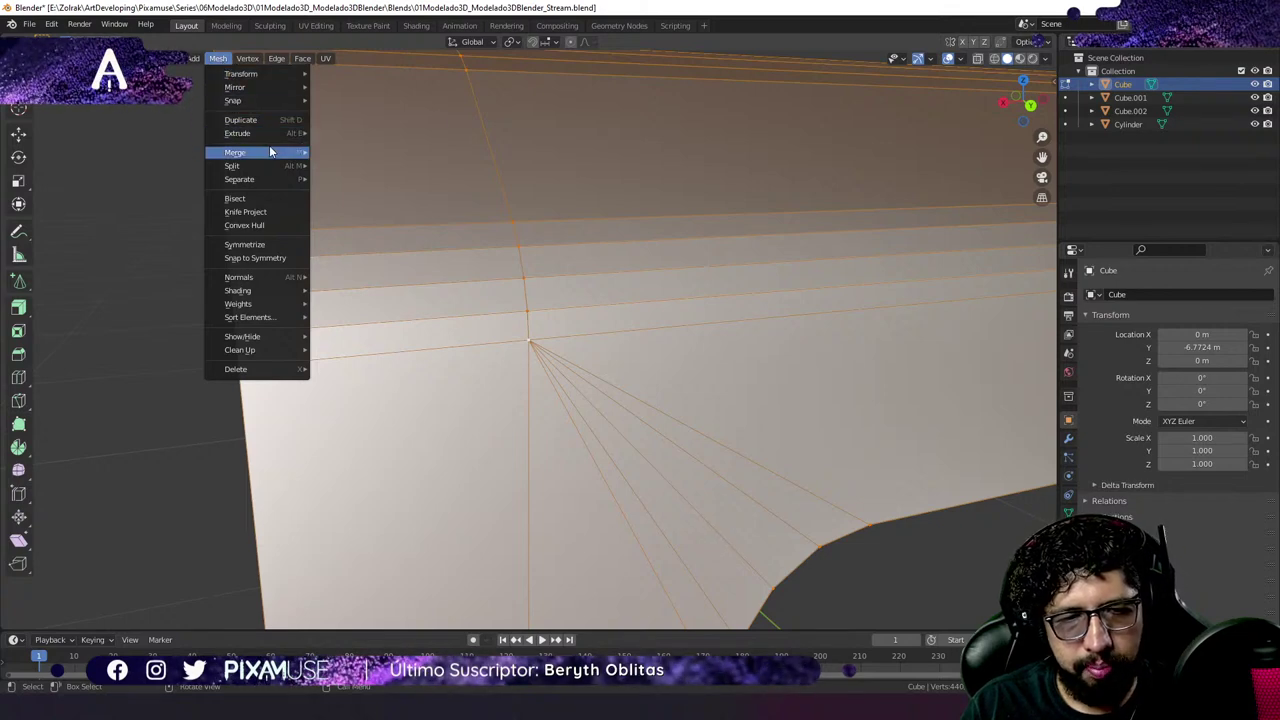
pyautogui.moveTo(261, 151)
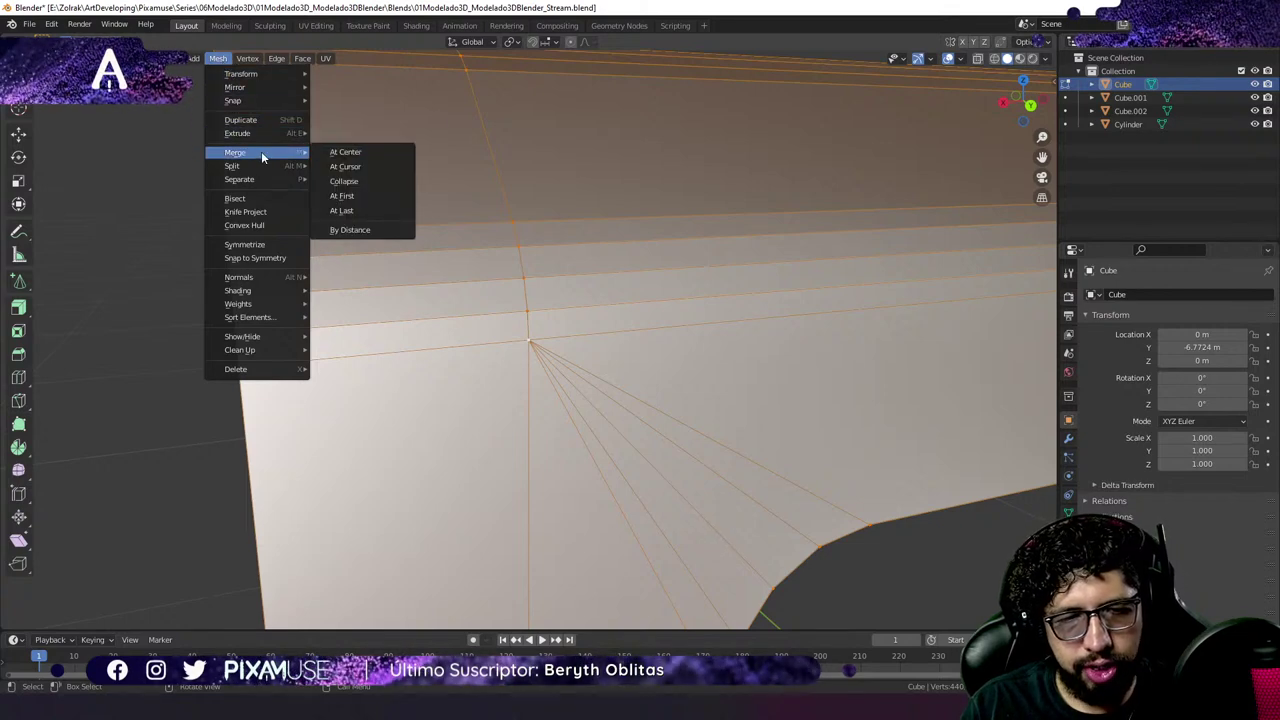
pyautogui.click(373, 231)
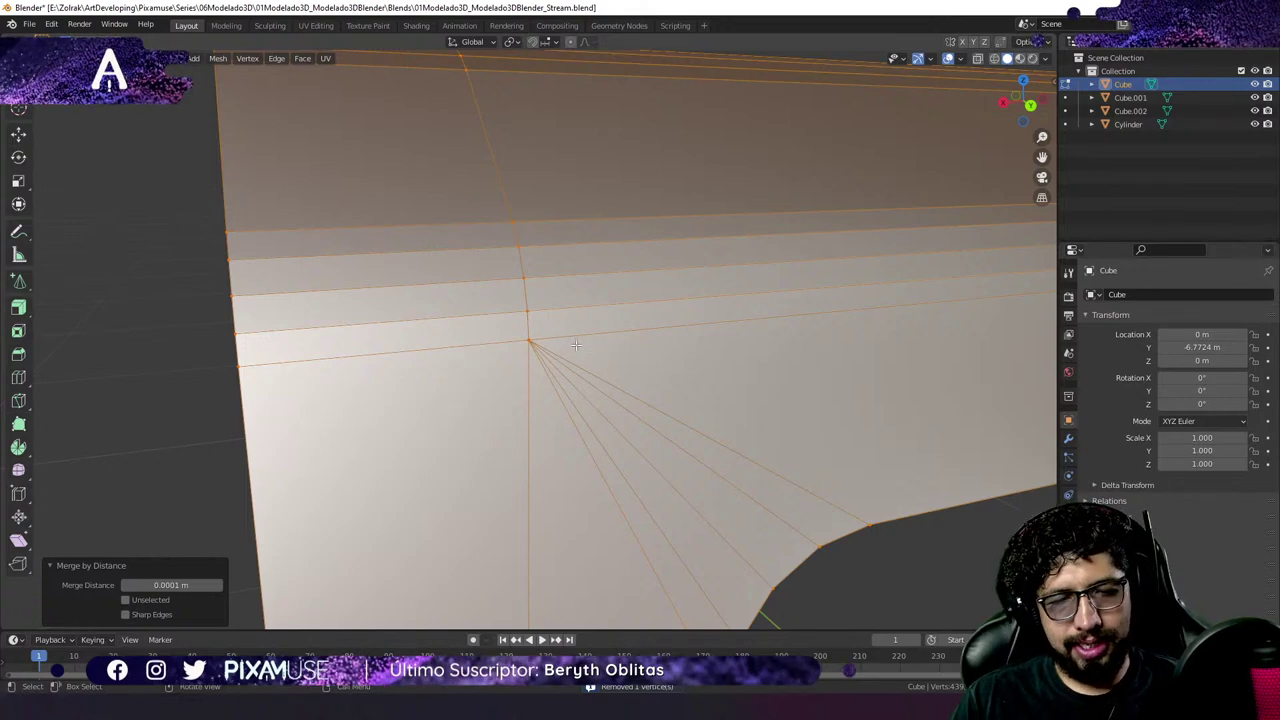
pyautogui.scroll(-3, 580, 355)
pyautogui.scroll(-6, 583, 358)
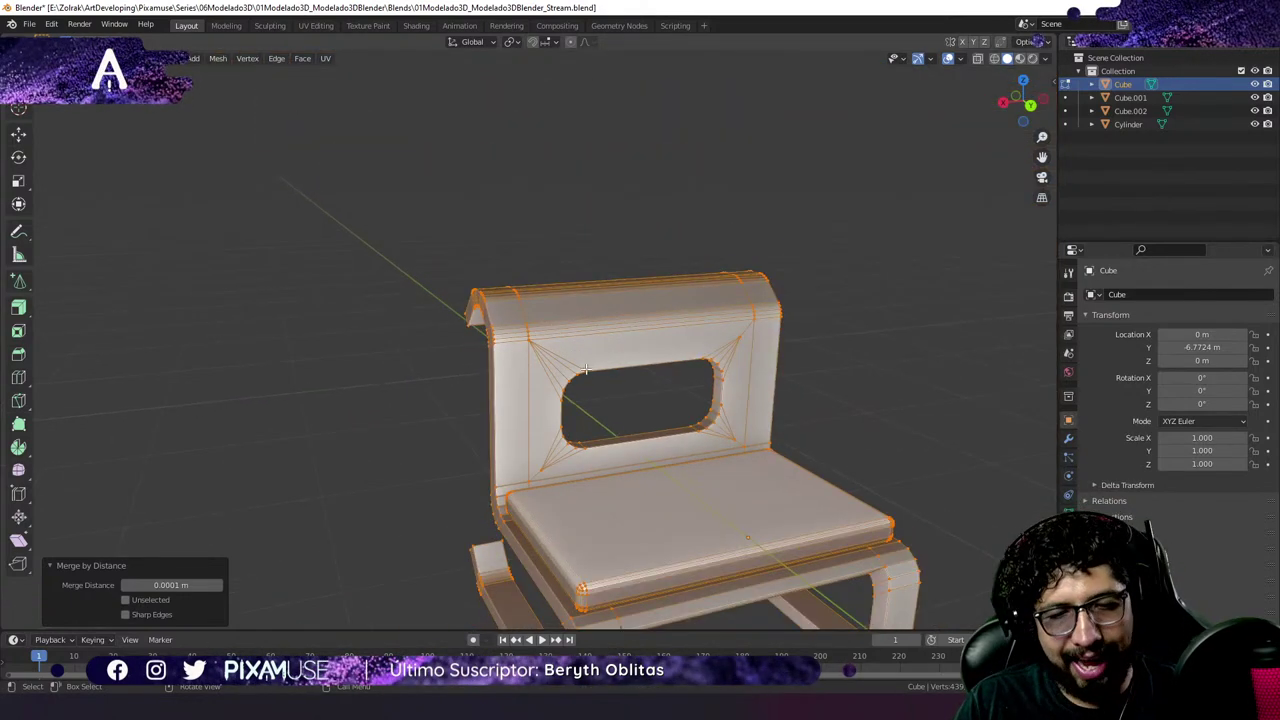
pyautogui.click(180, 585)
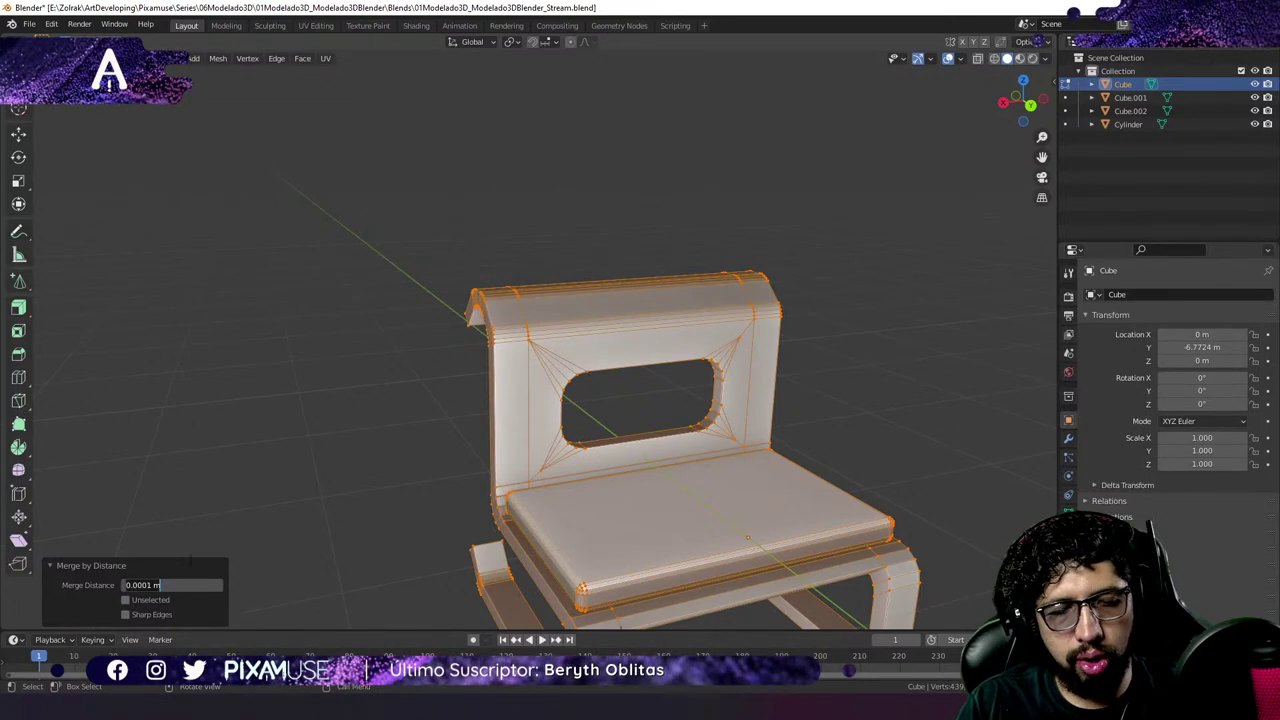
pyautogui.press('Return')
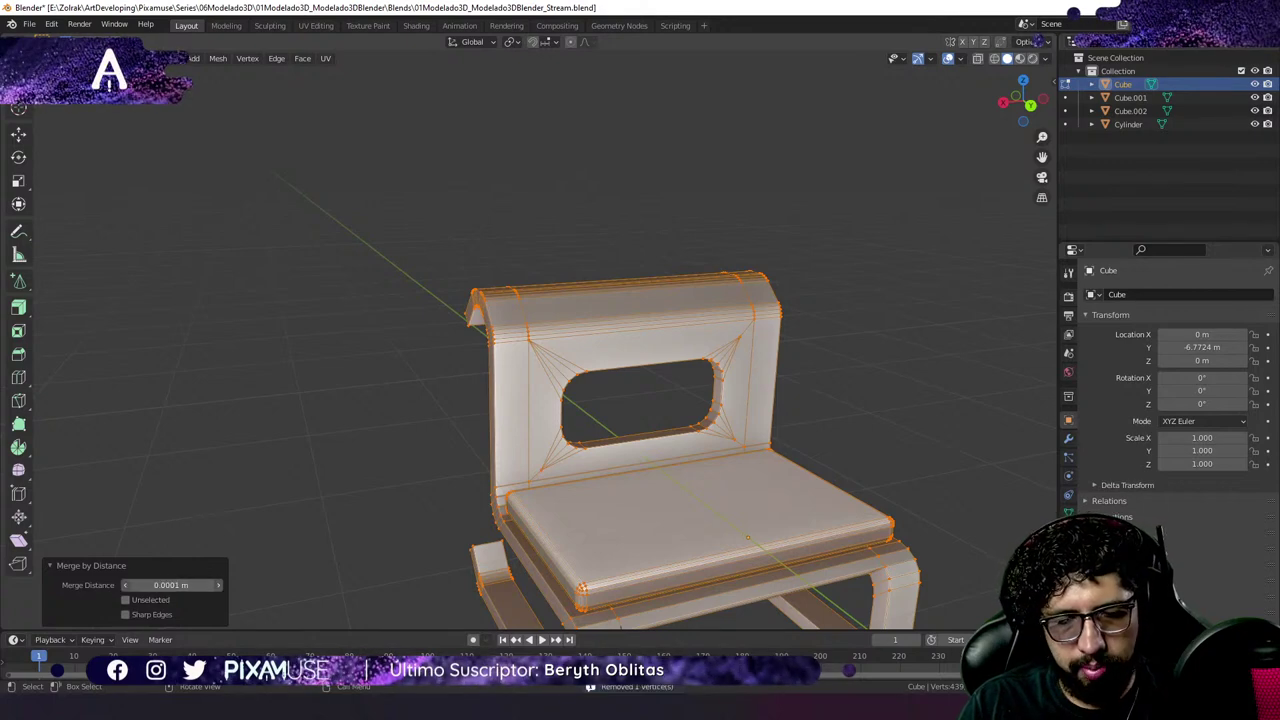
pyautogui.moveTo(170, 585); pyautogui.dragTo(218, 585)
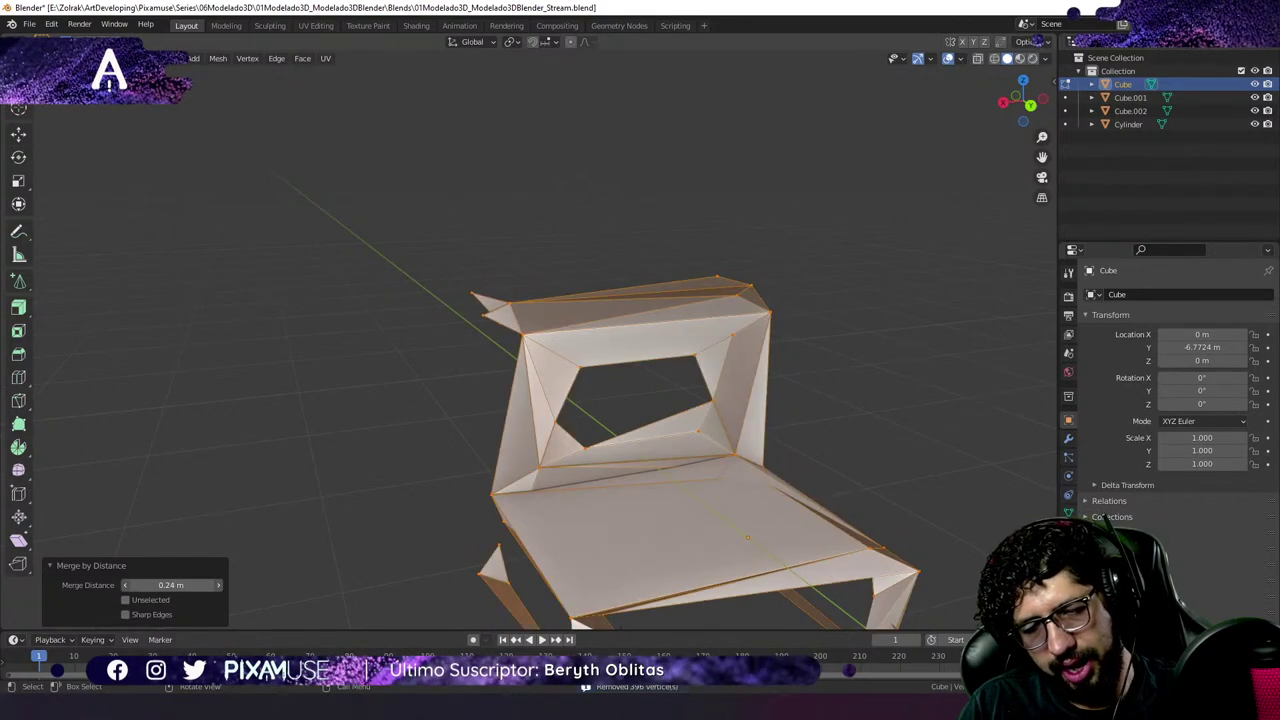
# Reselect the whole mesh and restore the chair's full detailed geometry.
pyautogui.moveTo(385, 399); pyautogui.dragTo(480, 340, button='middle')
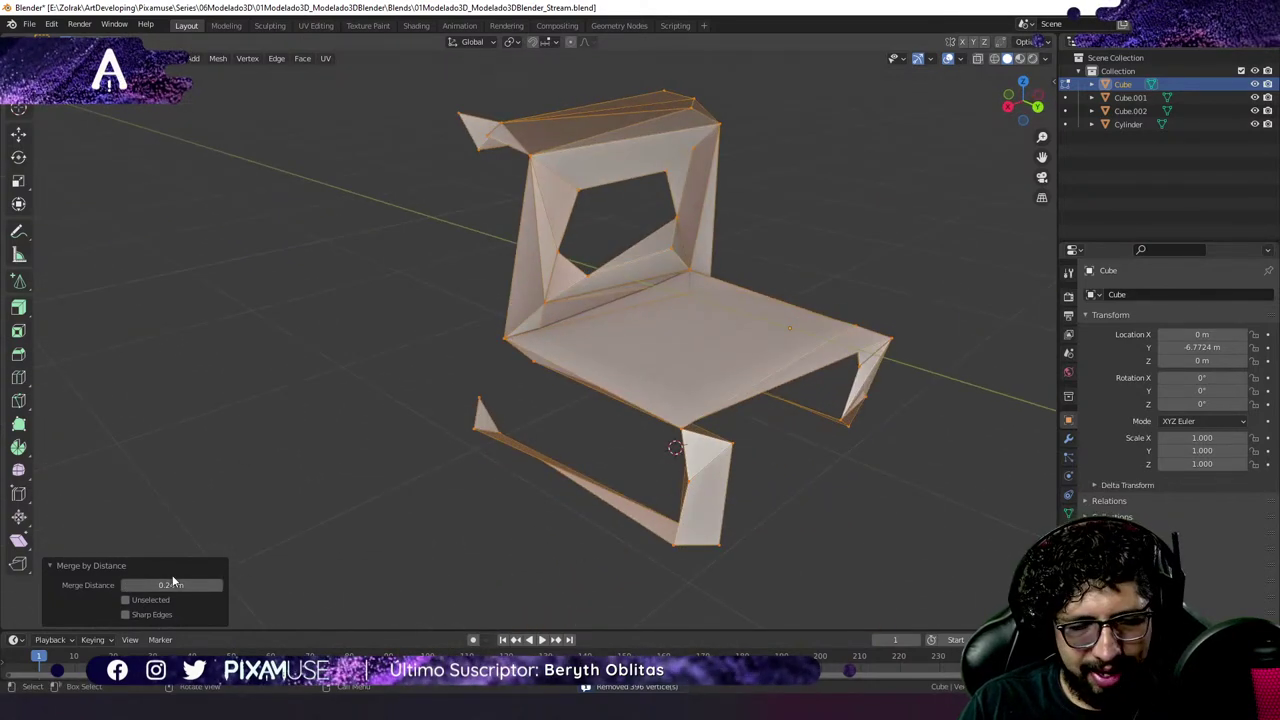
pyautogui.hotkey('alt', 'a')
pyautogui.press('a')
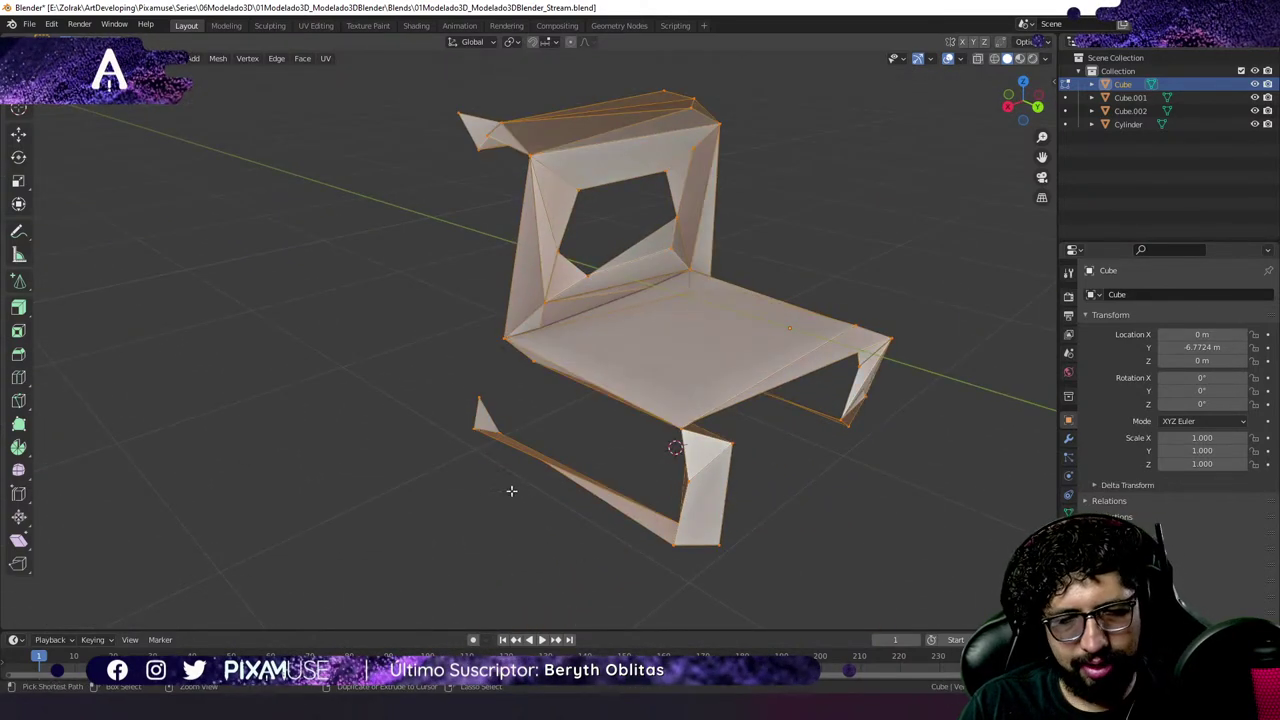
pyautogui.hotkey('ctrl', '2')
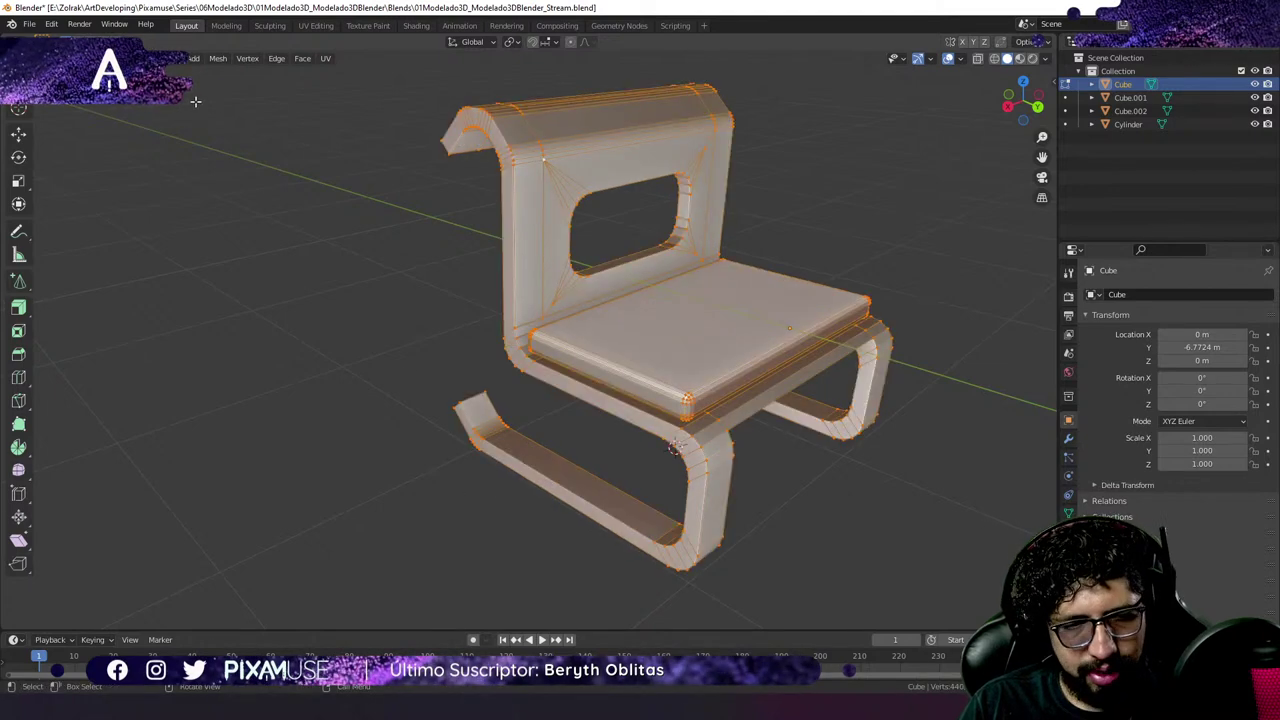
# Run Merge by Distance again with Merge Distance lowered to 0.00001 m.
pyautogui.hotkey('ctrl', 'v')
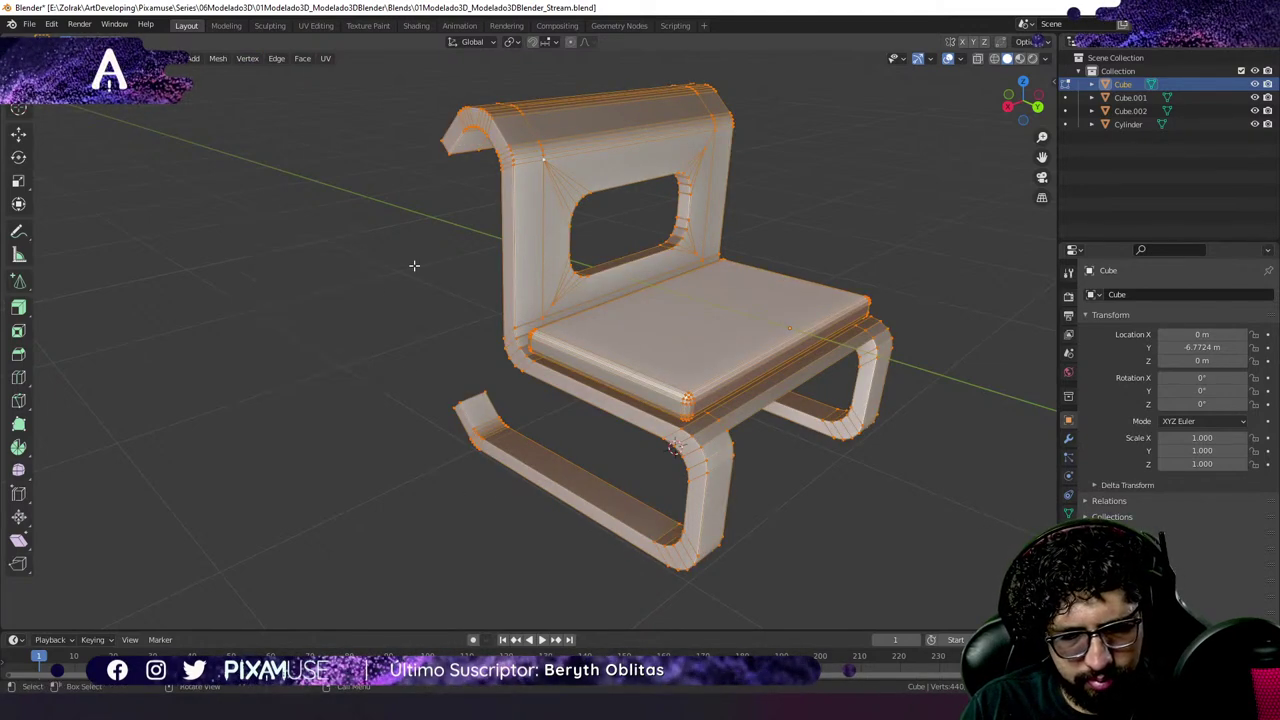
pyautogui.click(218, 58)
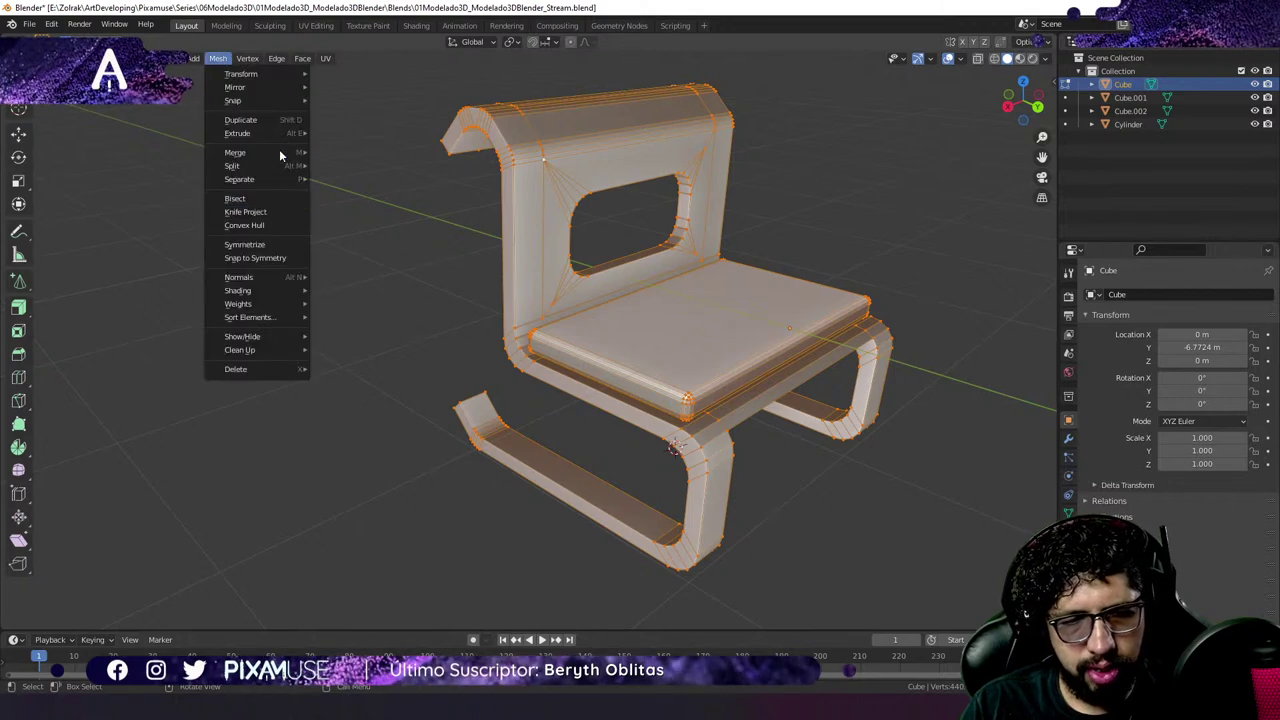
pyautogui.moveTo(276, 152)
pyautogui.click(393, 230)
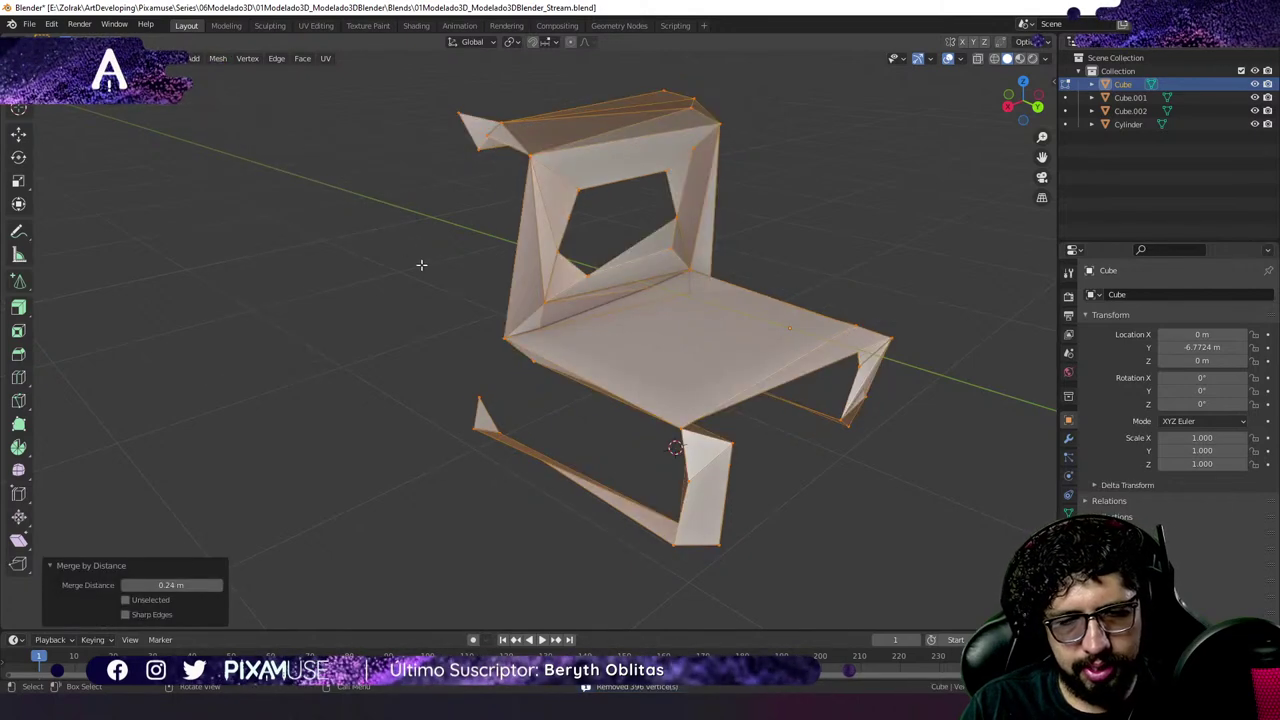
pyautogui.moveTo(170, 585); pyautogui.dragTo(125, 585)
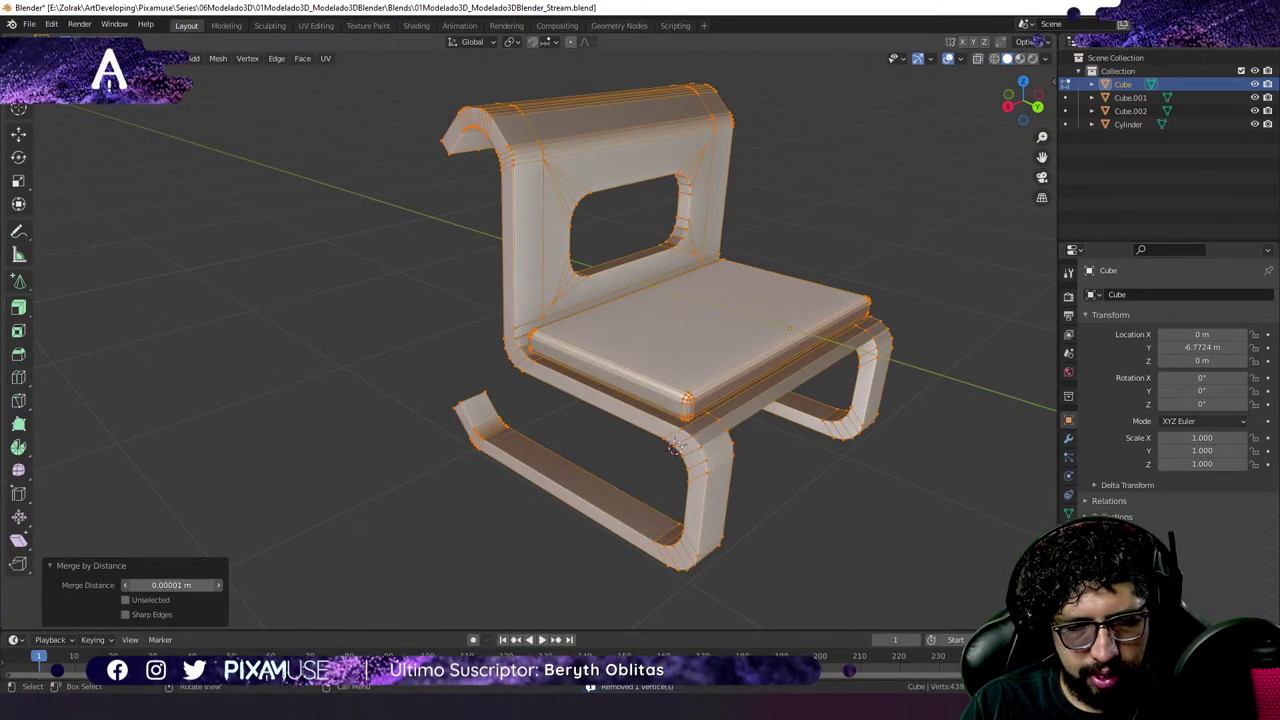
pyautogui.scroll(2, 553, 330)
# Select the single vertex above the hole's corner and reposition it.
pyautogui.moveTo(596, 145); pyautogui.dragTo(570, 240, button='middle')
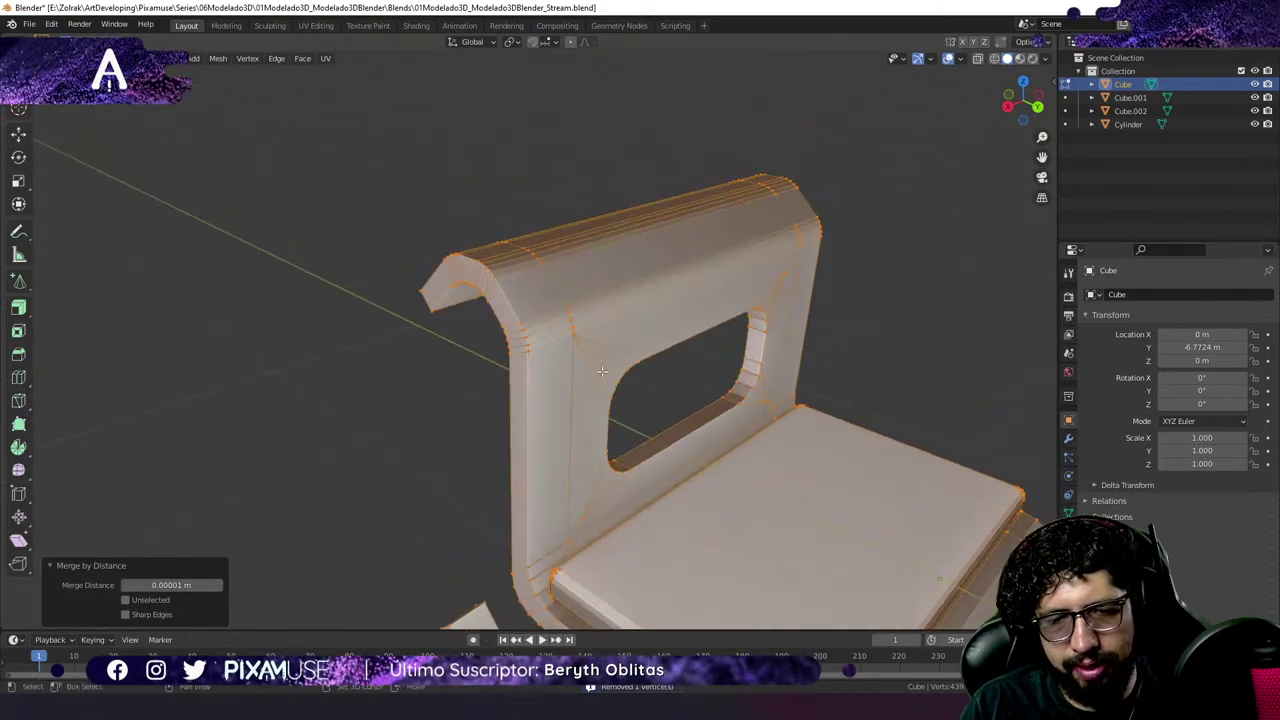
pyautogui.scroll(5, 563, 268)
pyautogui.click(564, 258)
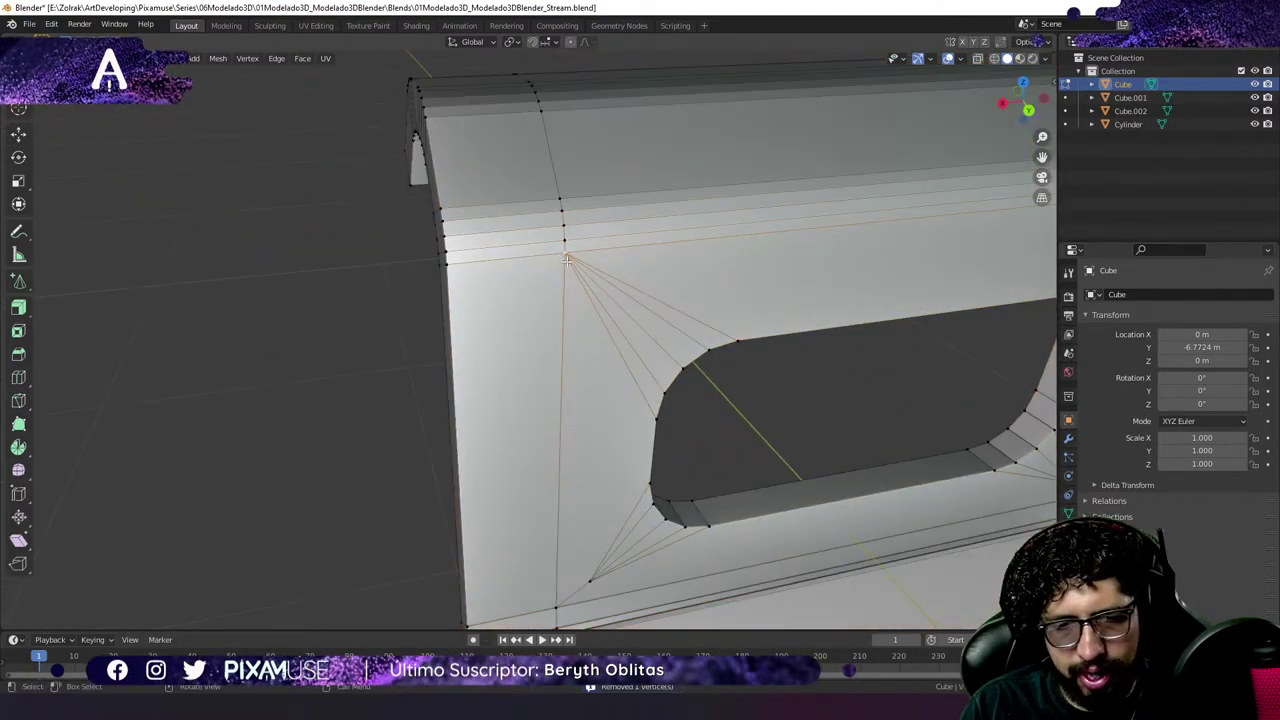
pyautogui.scroll(2, 585, 240)
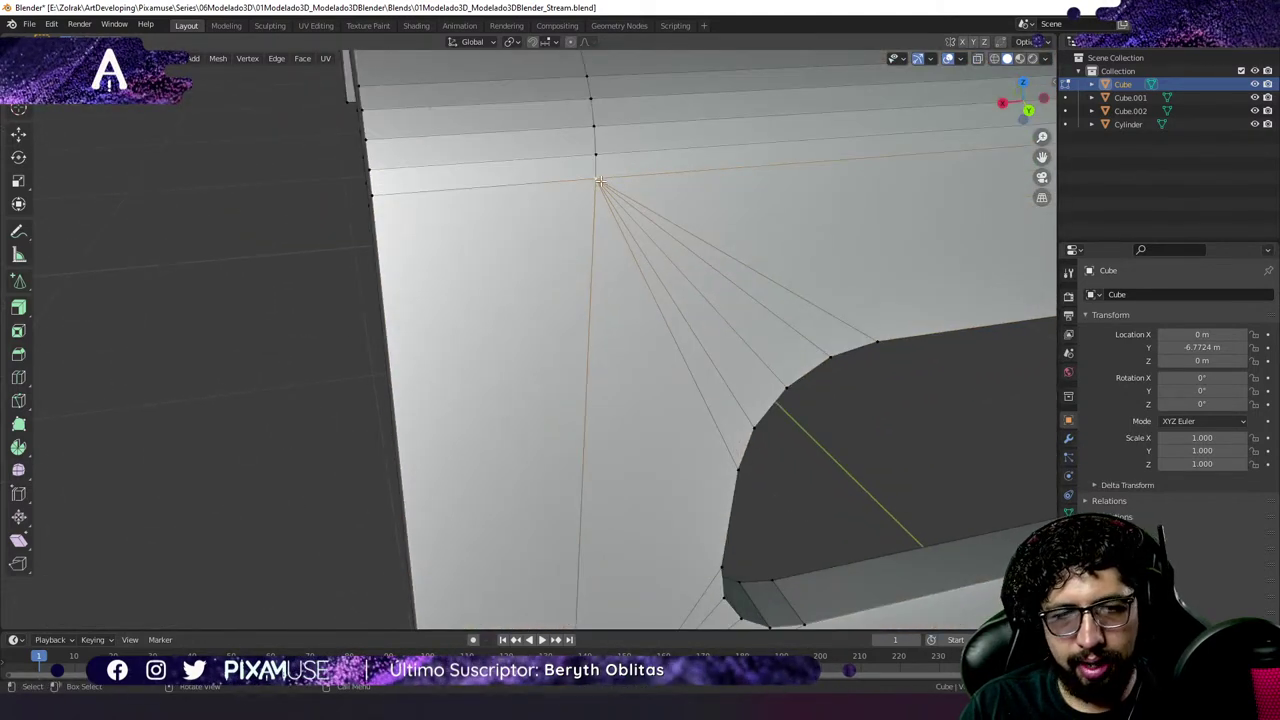
pyautogui.press('g')
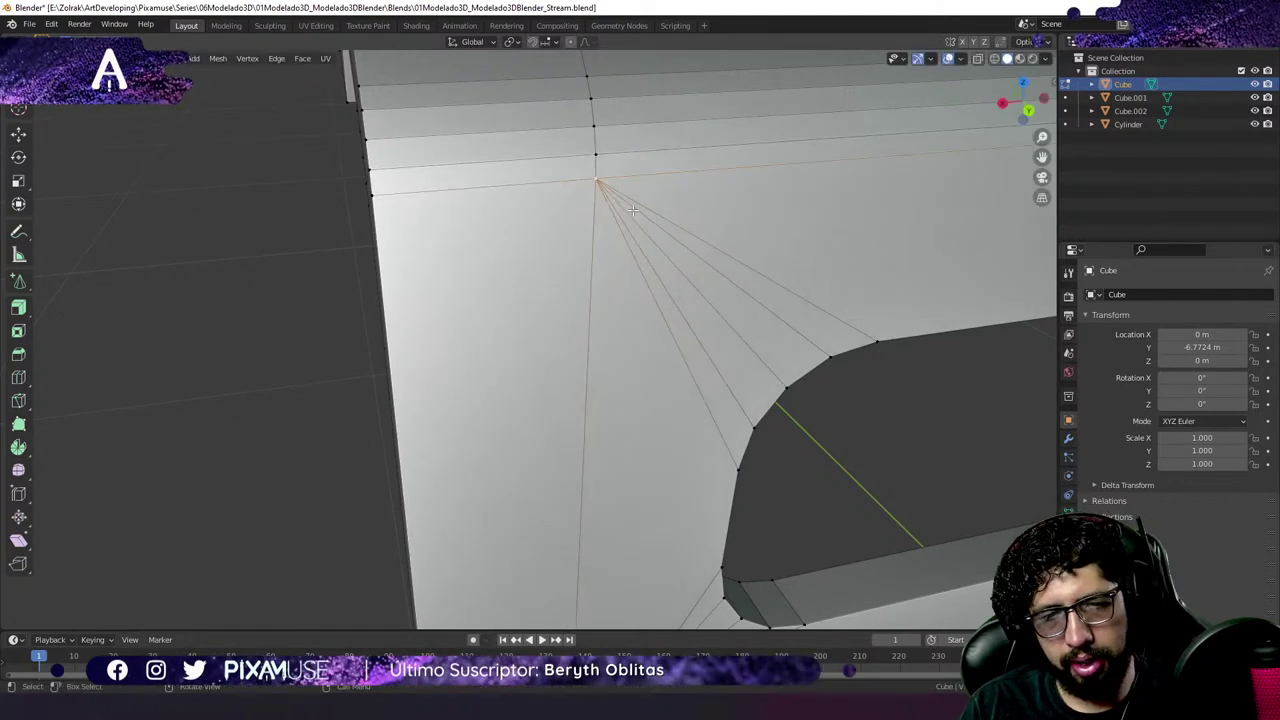
pyautogui.click(634, 212)
pyautogui.moveTo(634, 212); pyautogui.dragTo(488, 137, button='middle')
# Enable Auto Merge Vertices and slide the fan vertex up to the top edge.
pyautogui.moveTo(590, 133); pyautogui.dragTo(920, 124, button='middle')
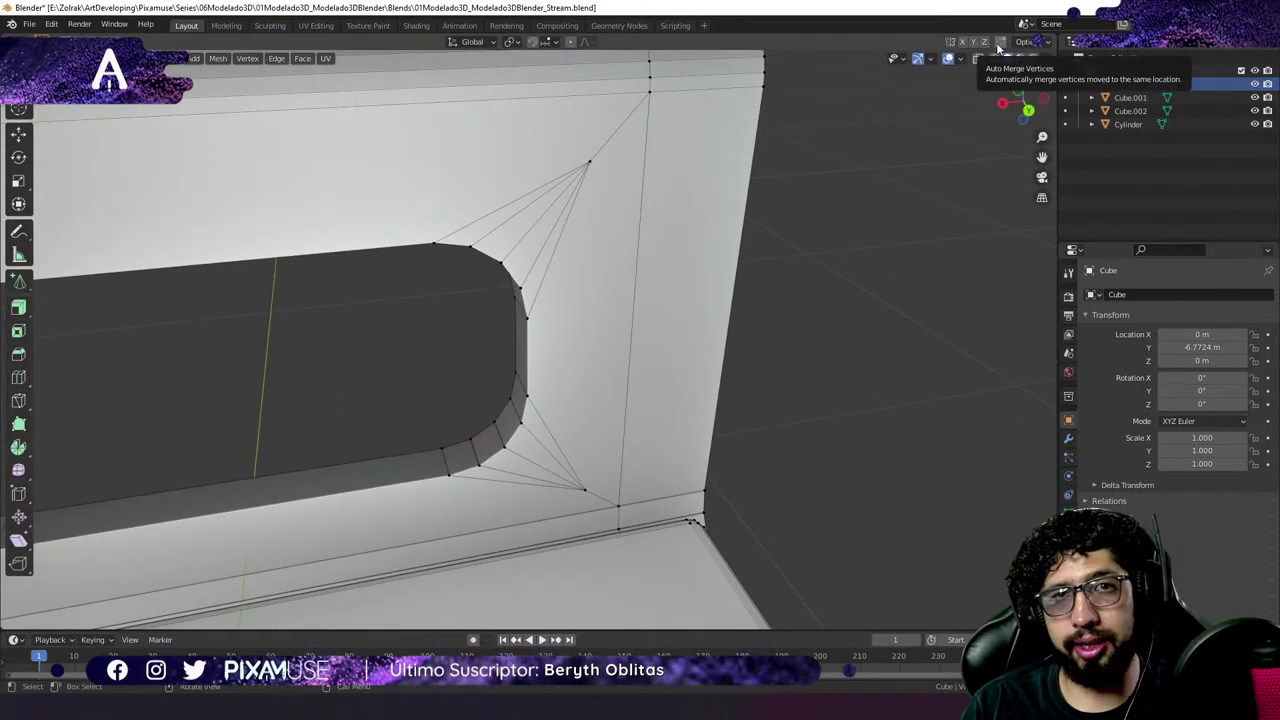
pyautogui.click(998, 43)
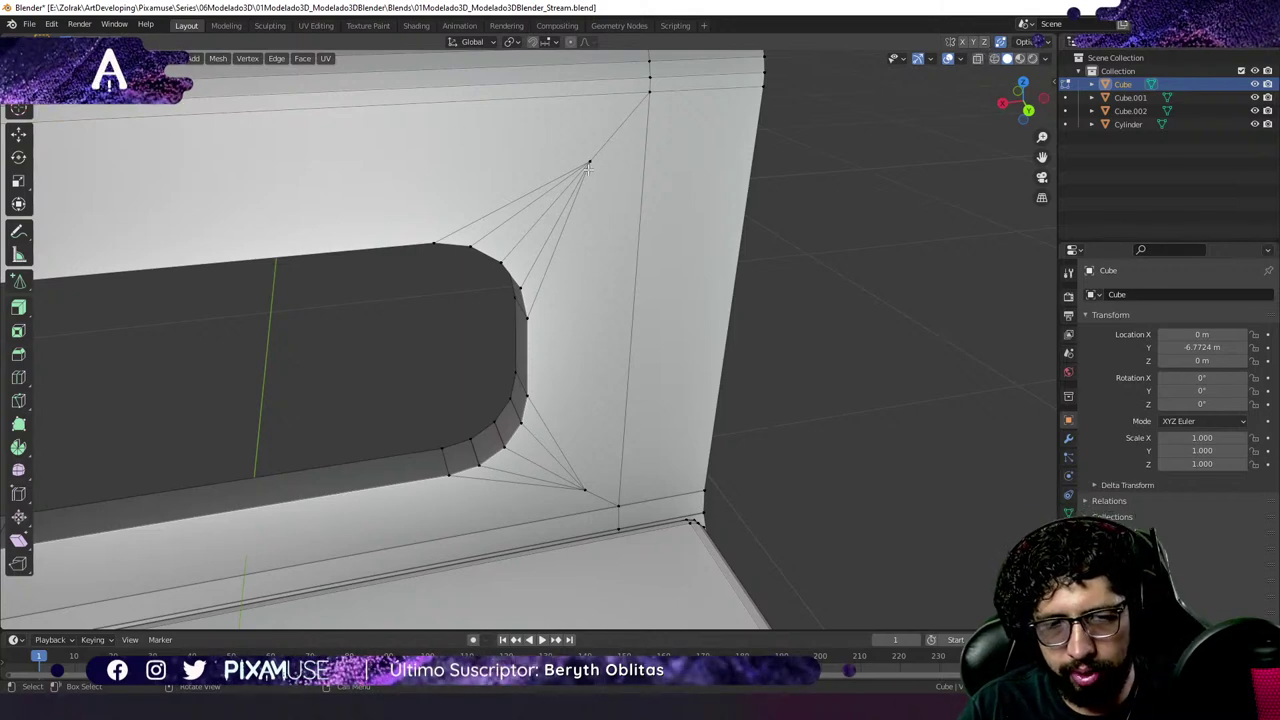
pyautogui.press('g')
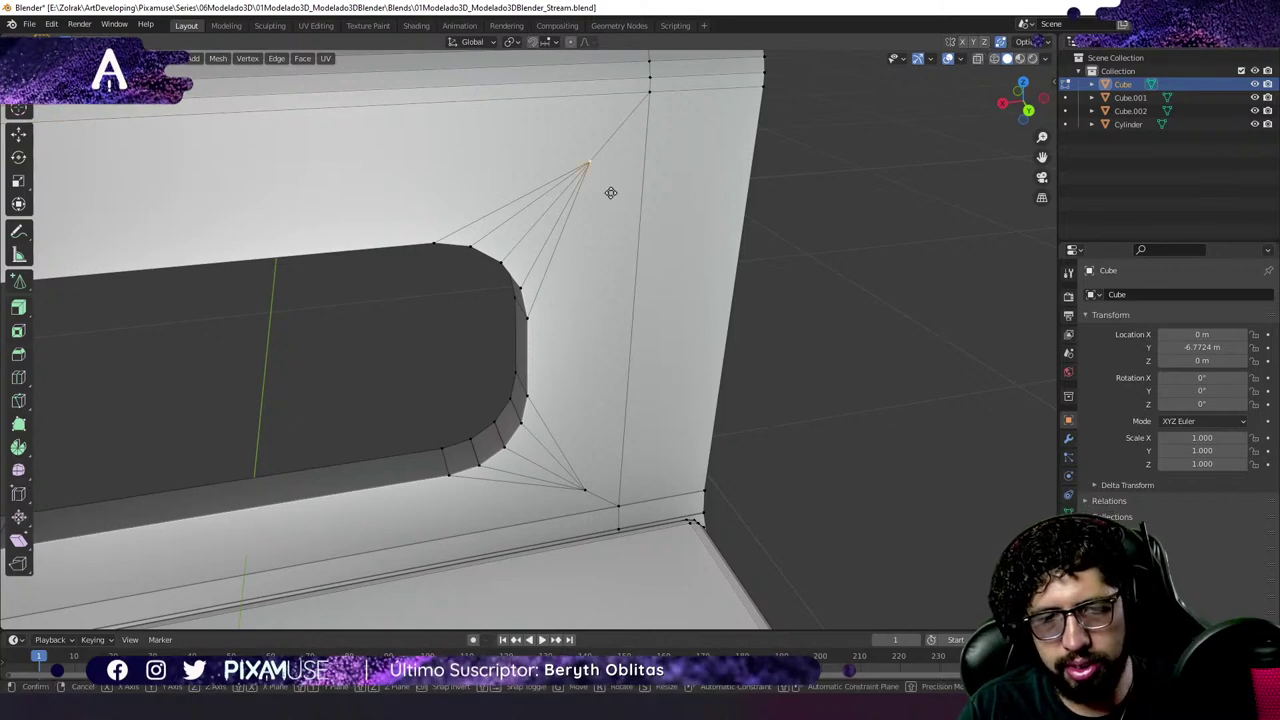
pyautogui.click(657, 127)
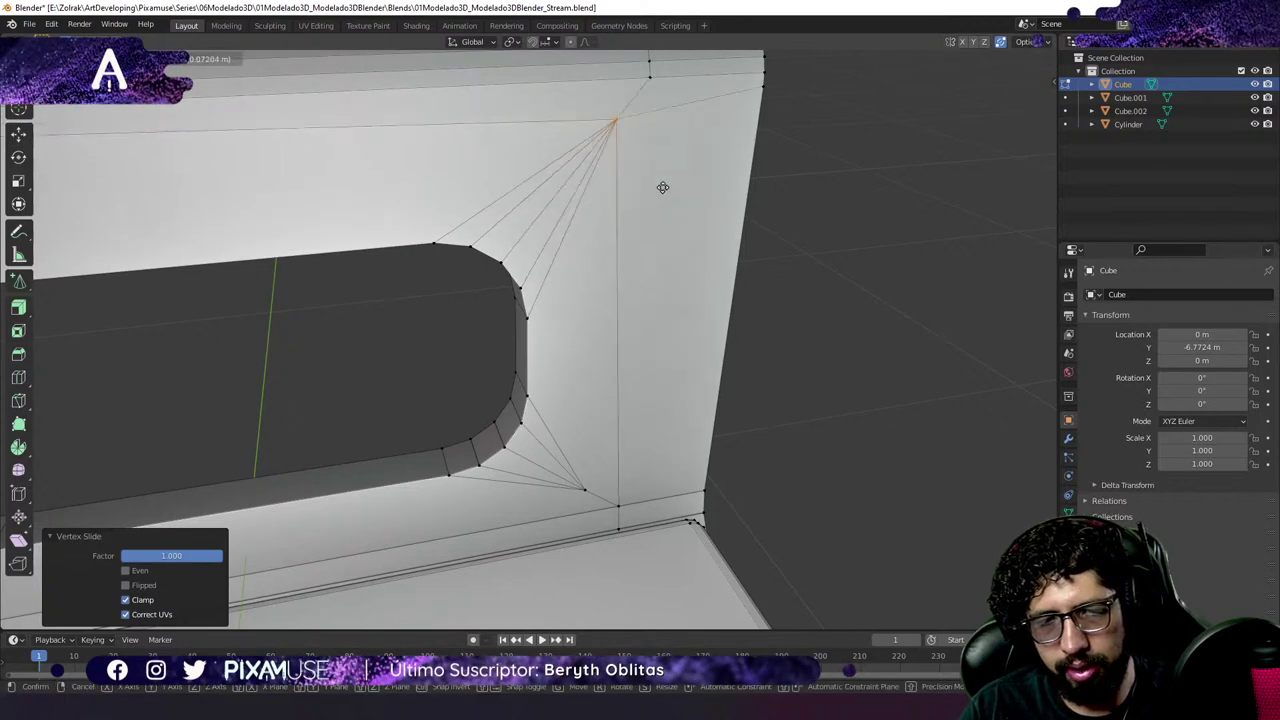
# Slide the lower fan vertex and the one near the seat joint into their corners.
pyautogui.click(586, 489)
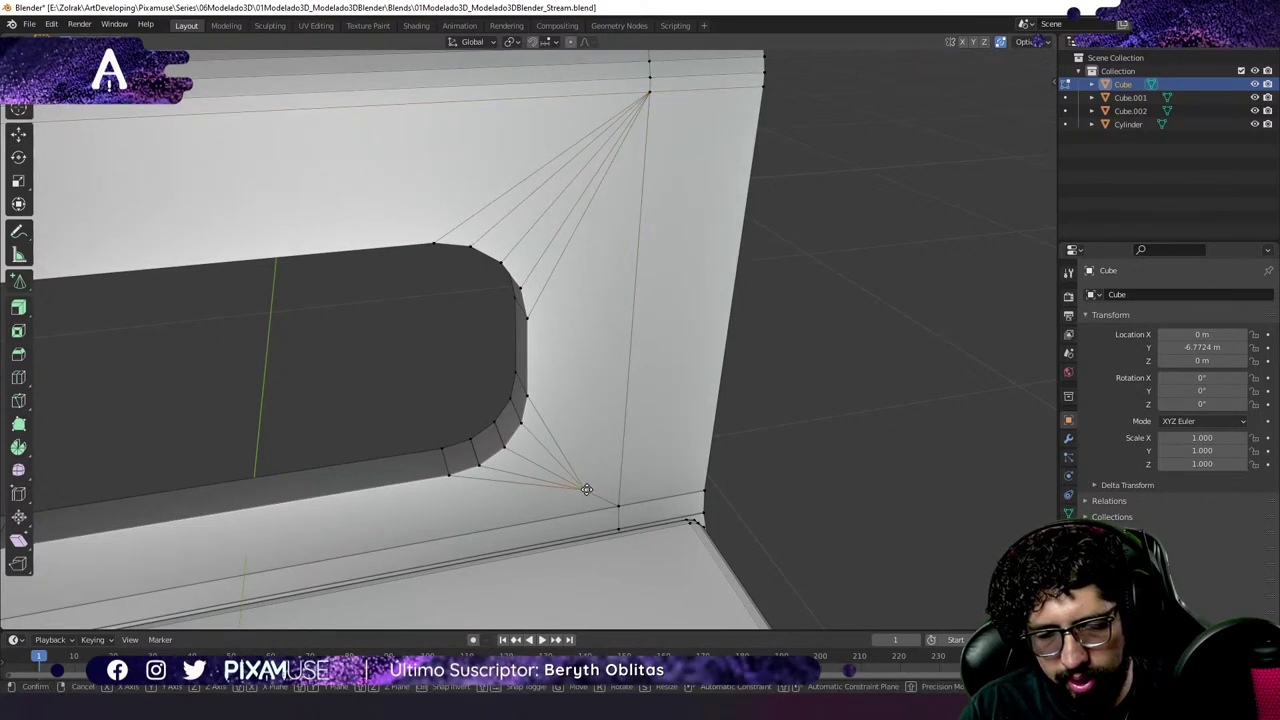
pyautogui.press('g')
pyautogui.press('g')
pyautogui.click(668, 510)
pyautogui.moveTo(450, 411); pyautogui.dragTo(368, 358, button='middle')
pyautogui.click(352, 364)
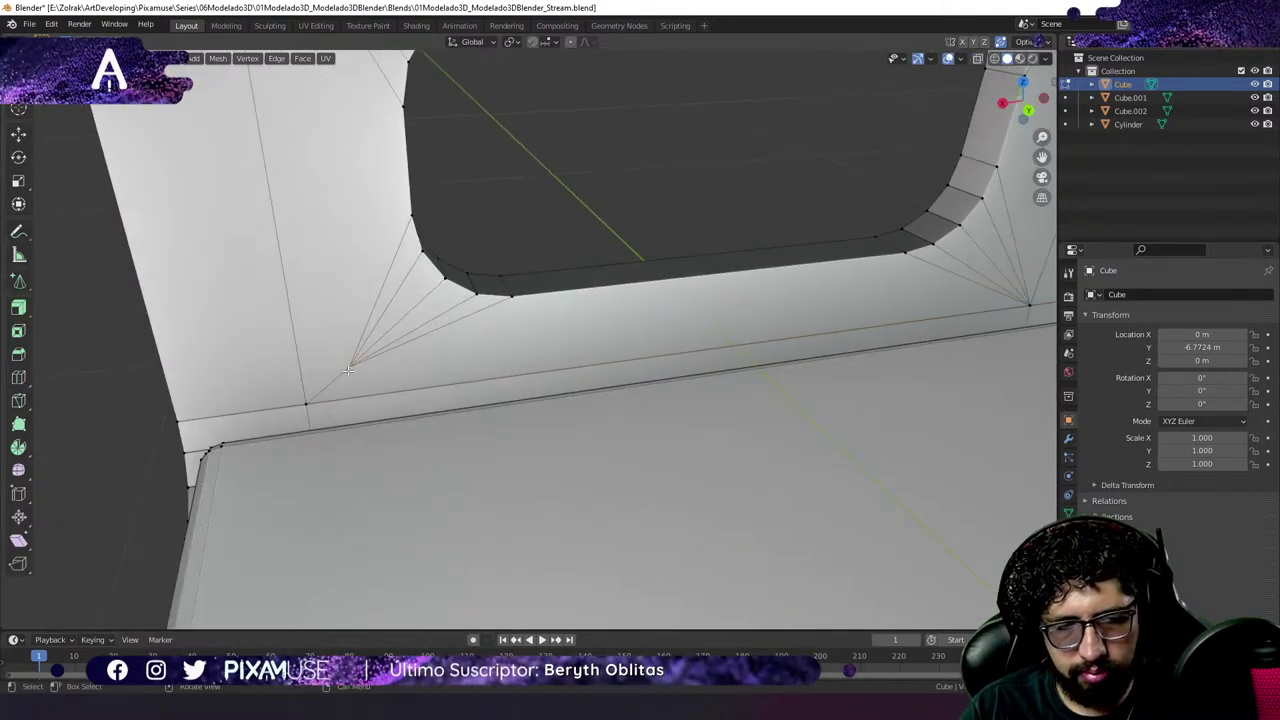
pyautogui.press('g')
pyautogui.press('g')
pyautogui.click(265, 436)
# Slide the top-right and bottom-right fan vertices into their backrest corners.
pyautogui.scroll(-6, 209, 394)
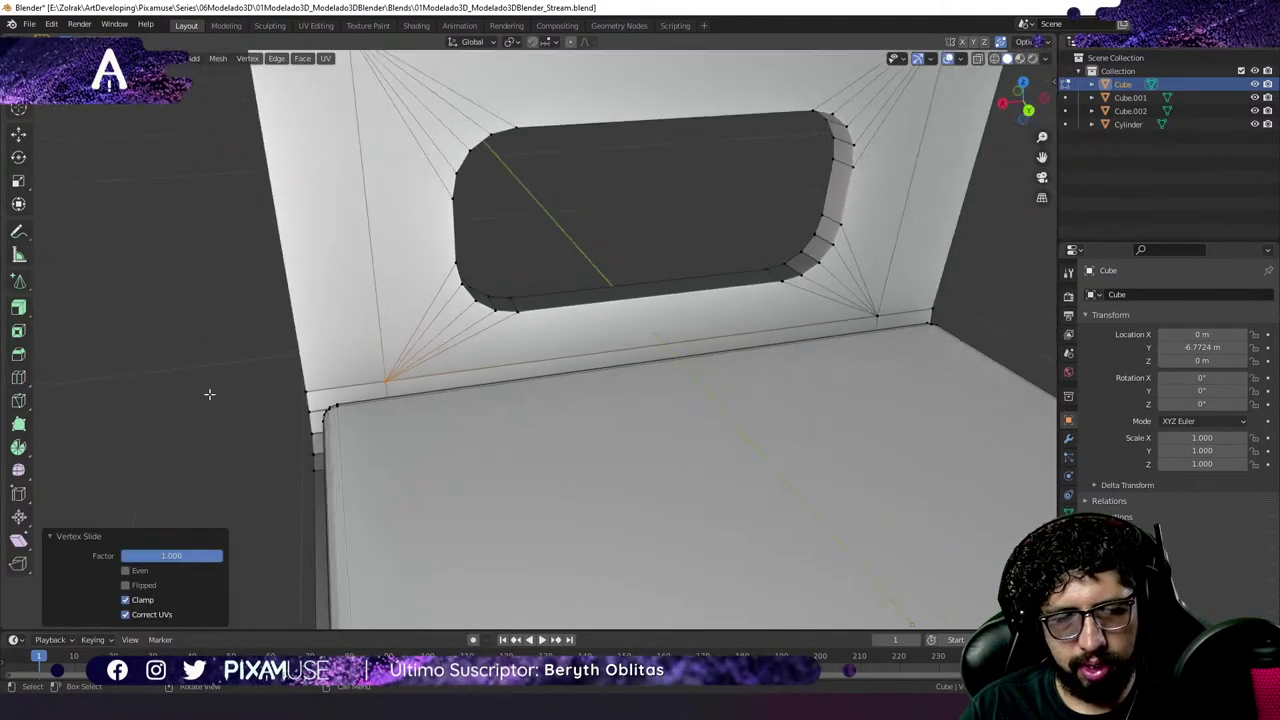
pyautogui.moveTo(209, 394); pyautogui.dragTo(475, 192, button='middle')
pyautogui.scroll(5, 475, 192)
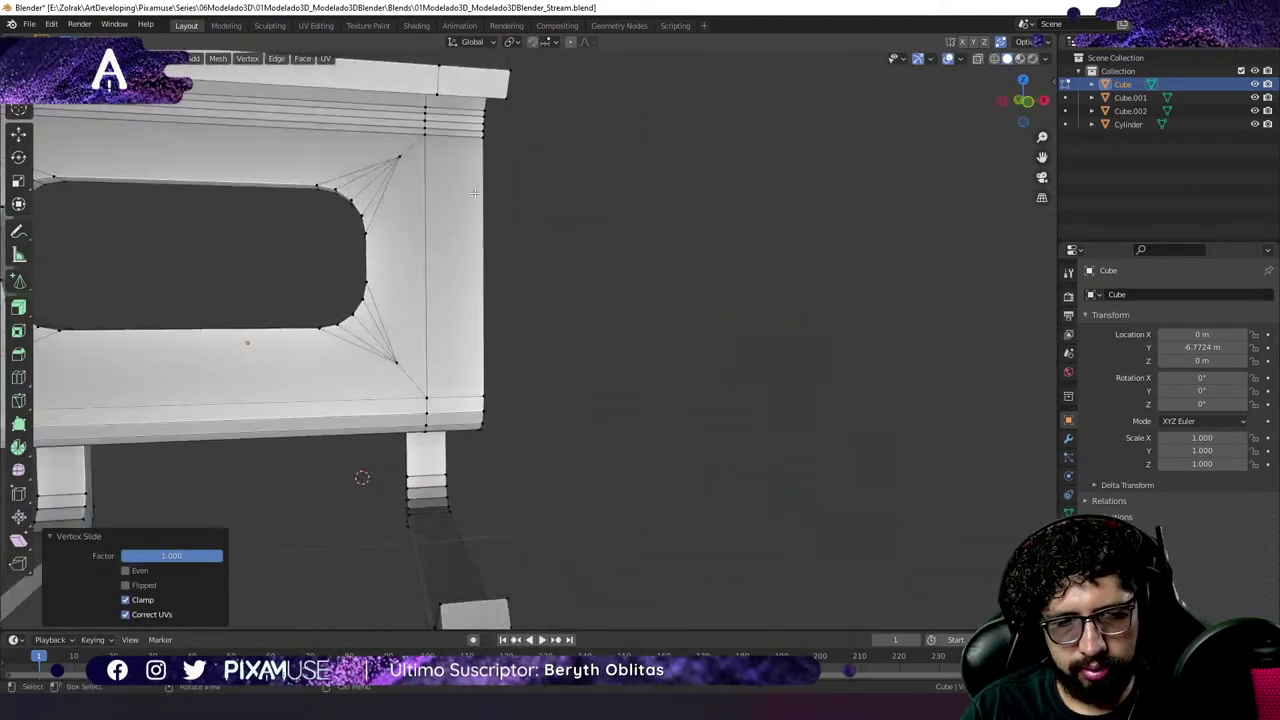
pyautogui.click(399, 158)
pyautogui.press('g')
pyautogui.press('g')
pyautogui.click(418, 372)
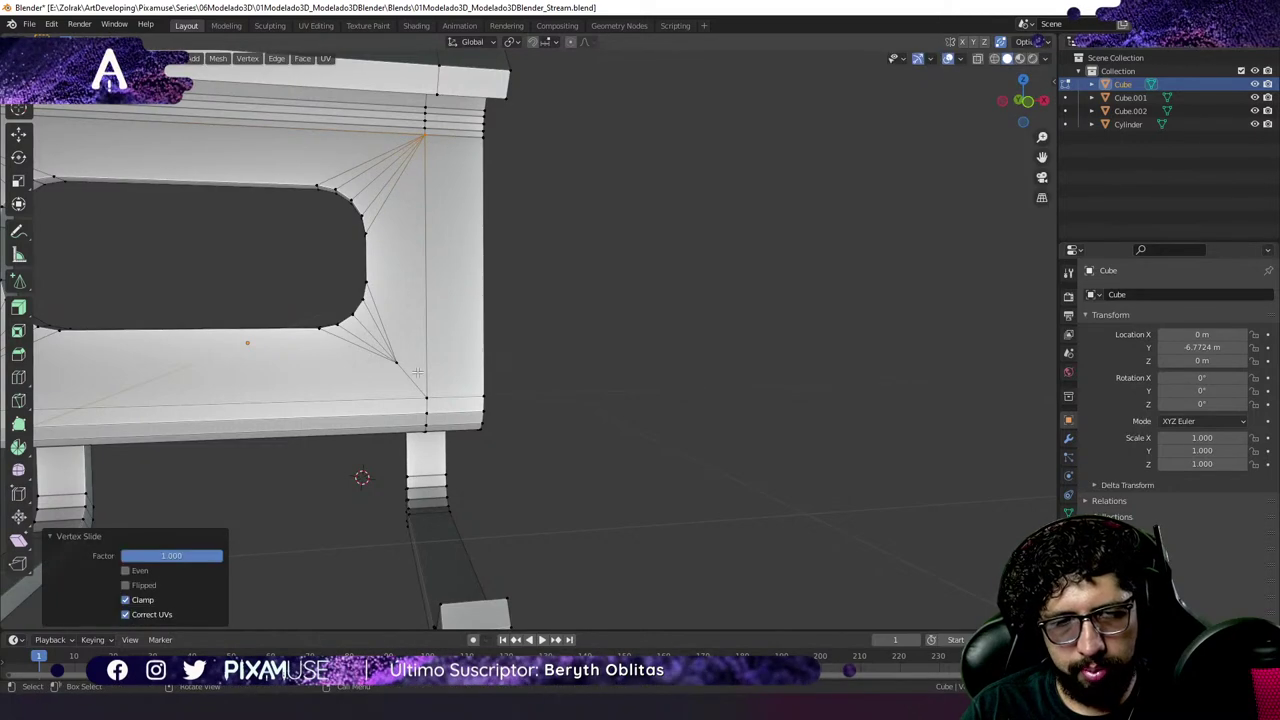
pyautogui.click(396, 364)
pyautogui.press('g')
pyautogui.press('g')
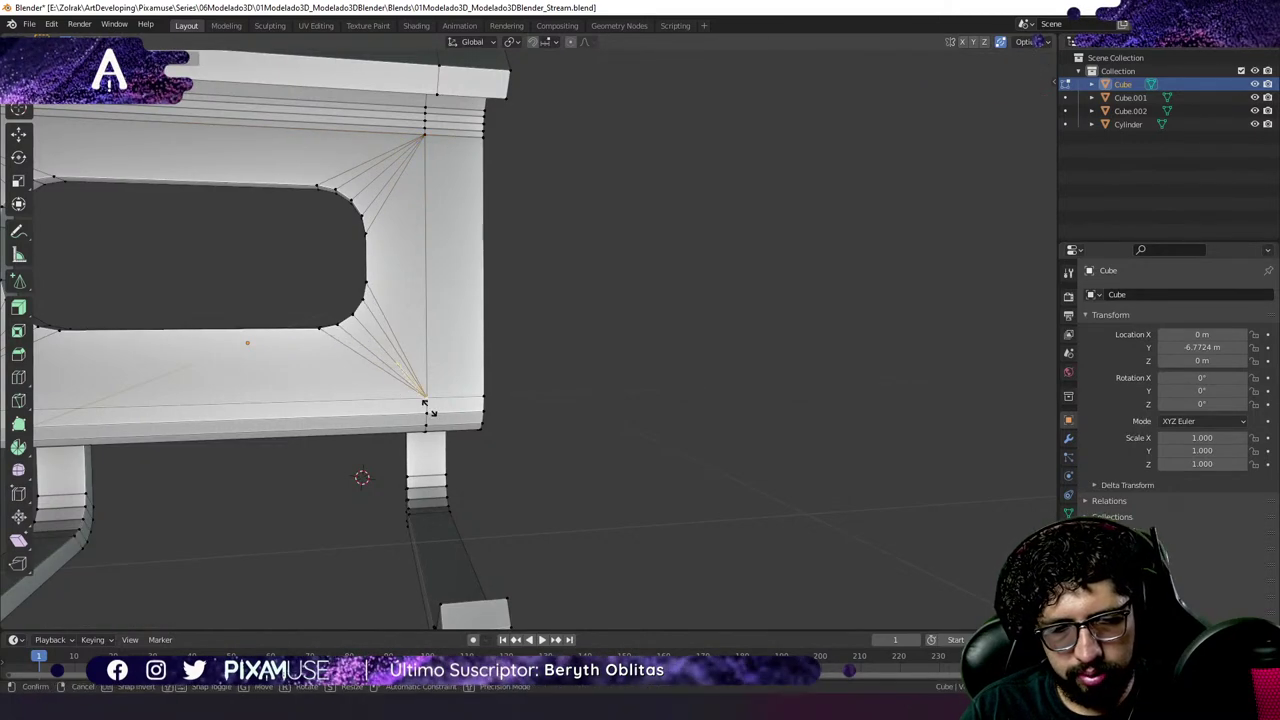
pyautogui.click(434, 414)
# Slide the top-left and bottom-left fan vertices into their backrest corners.
pyautogui.keyDown('shift'); pyautogui.moveTo(386, 330); pyautogui.dragTo(548, 257, button='middle'); pyautogui.keyUp('shift')
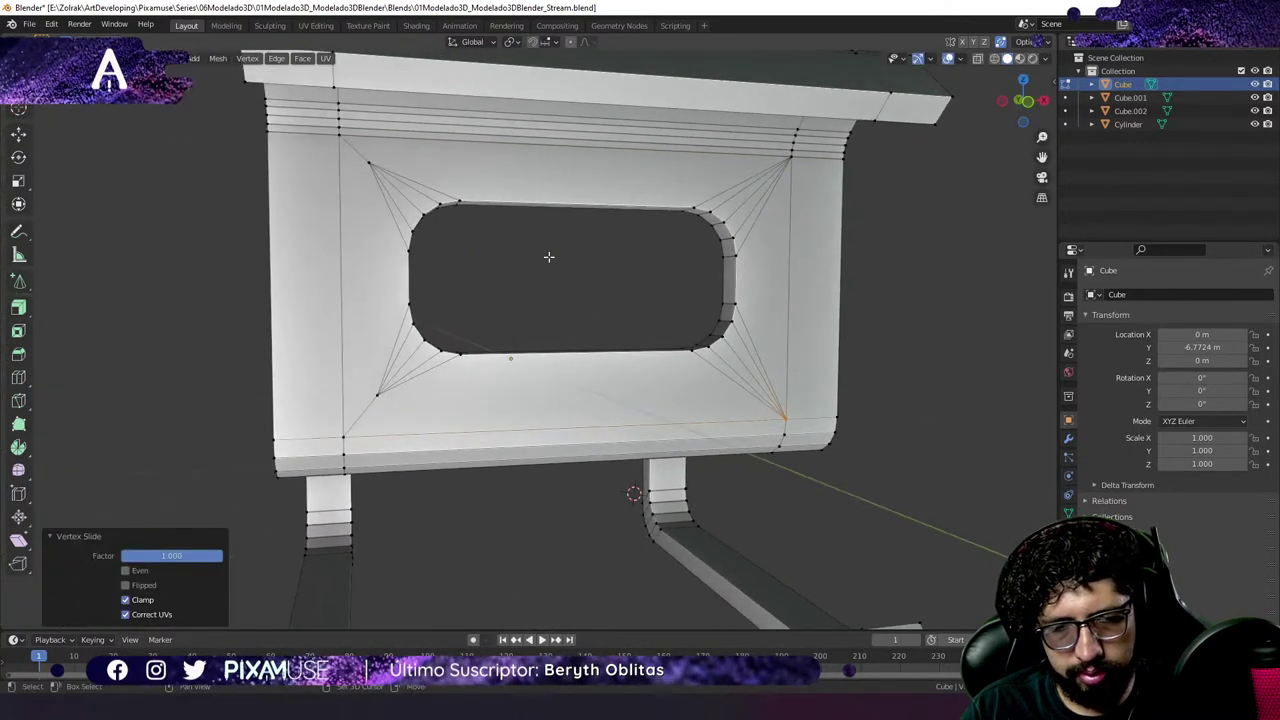
pyautogui.click(369, 166)
pyautogui.press('g')
pyautogui.press('g')
pyautogui.click(334, 126)
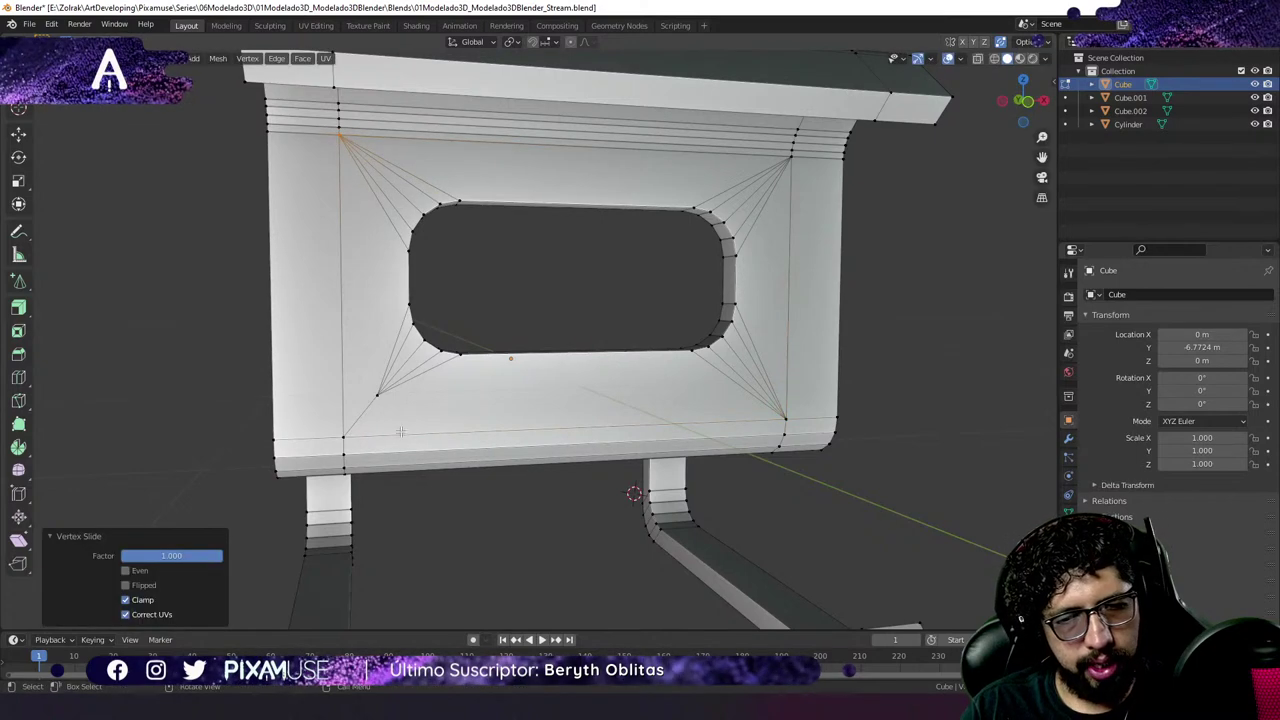
pyautogui.click(378, 395)
pyautogui.press('g')
pyautogui.press('g')
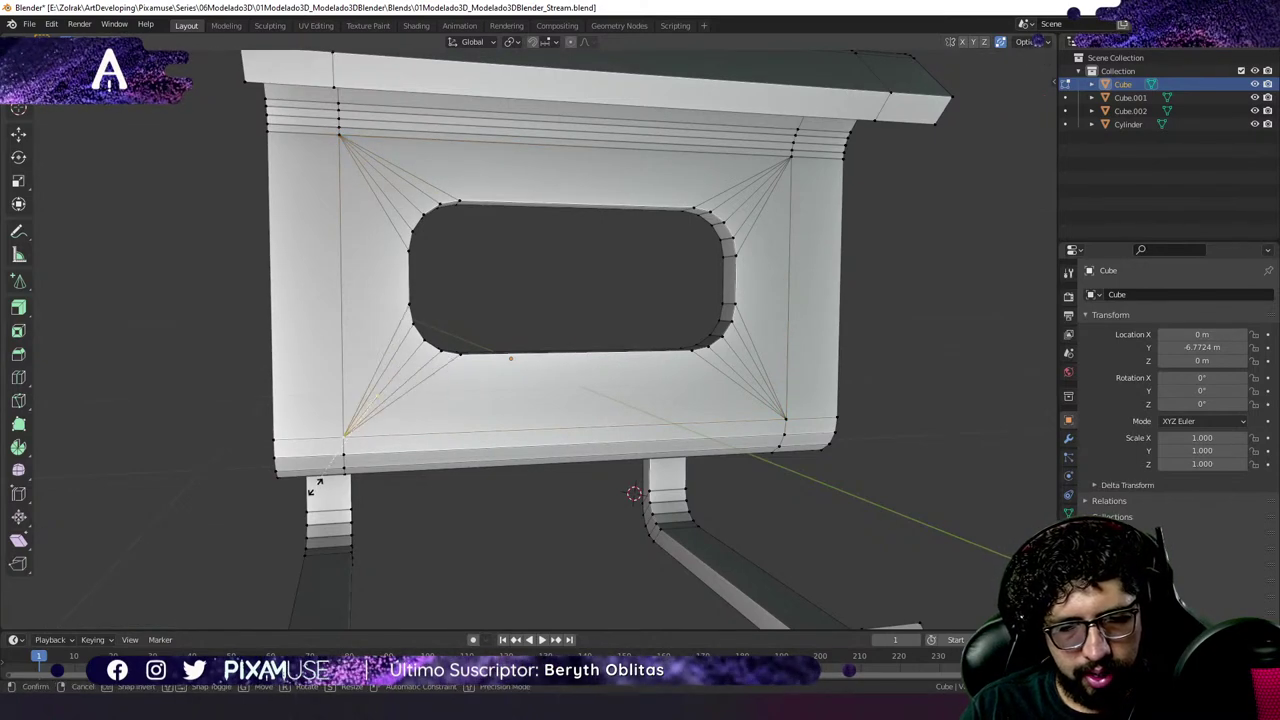
pyautogui.click(338, 440)
pyautogui.scroll(-4, 775, 425)
pyautogui.moveTo(775, 425); pyautogui.dragTo(600, 380, button='middle')
pyautogui.scroll(-4, 622, 364)
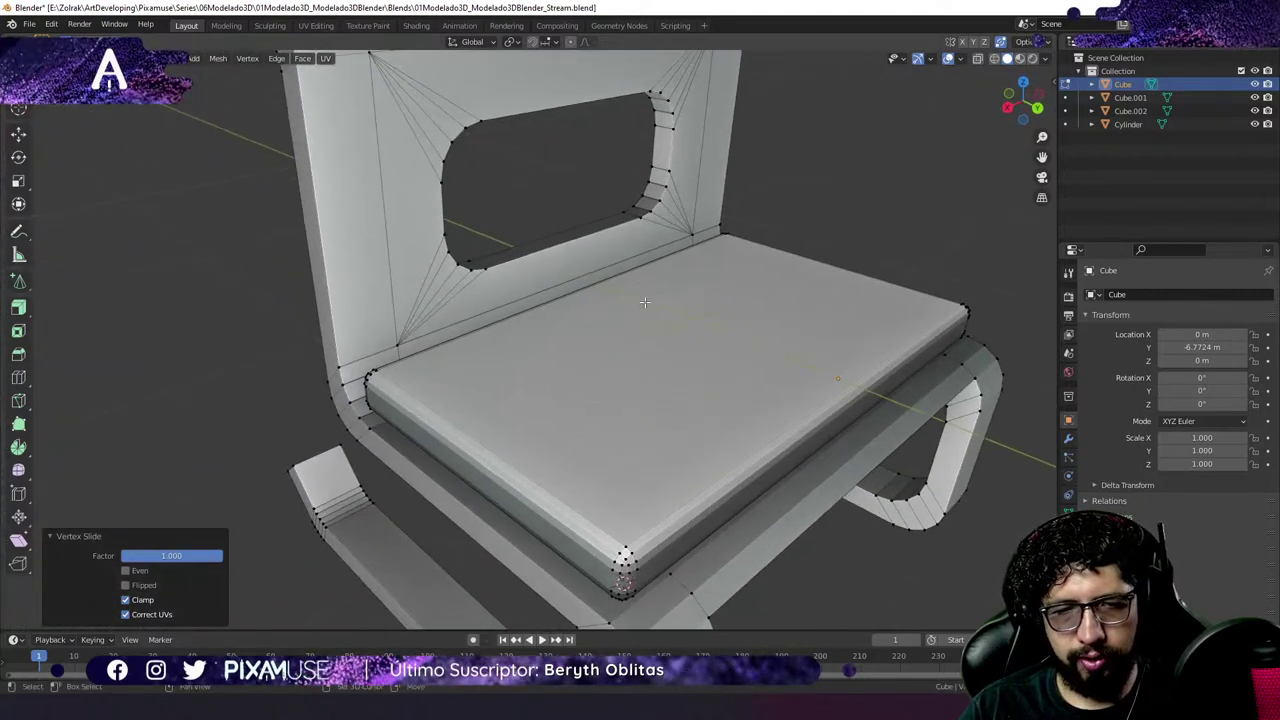
pyautogui.moveTo(646, 302); pyautogui.dragTo(643, 413, button='middle')
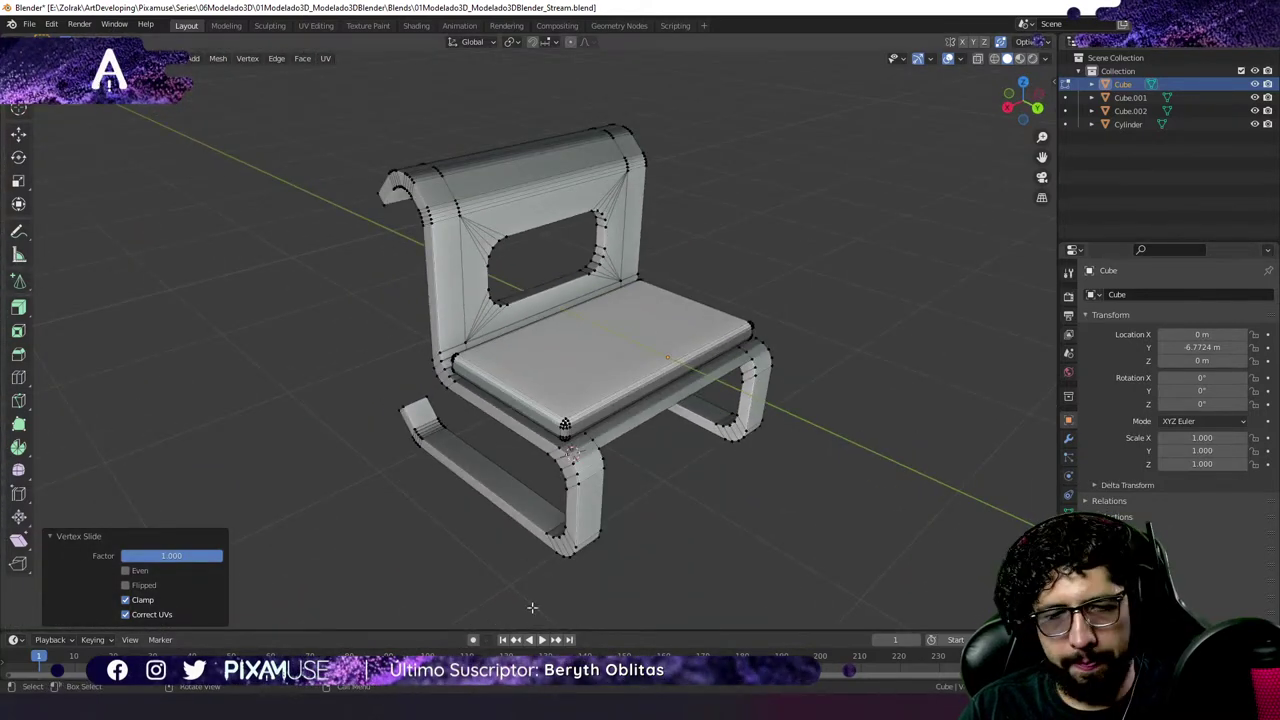
pyautogui.scroll(5, 581, 391)
pyautogui.scroll(-4, 581, 391)
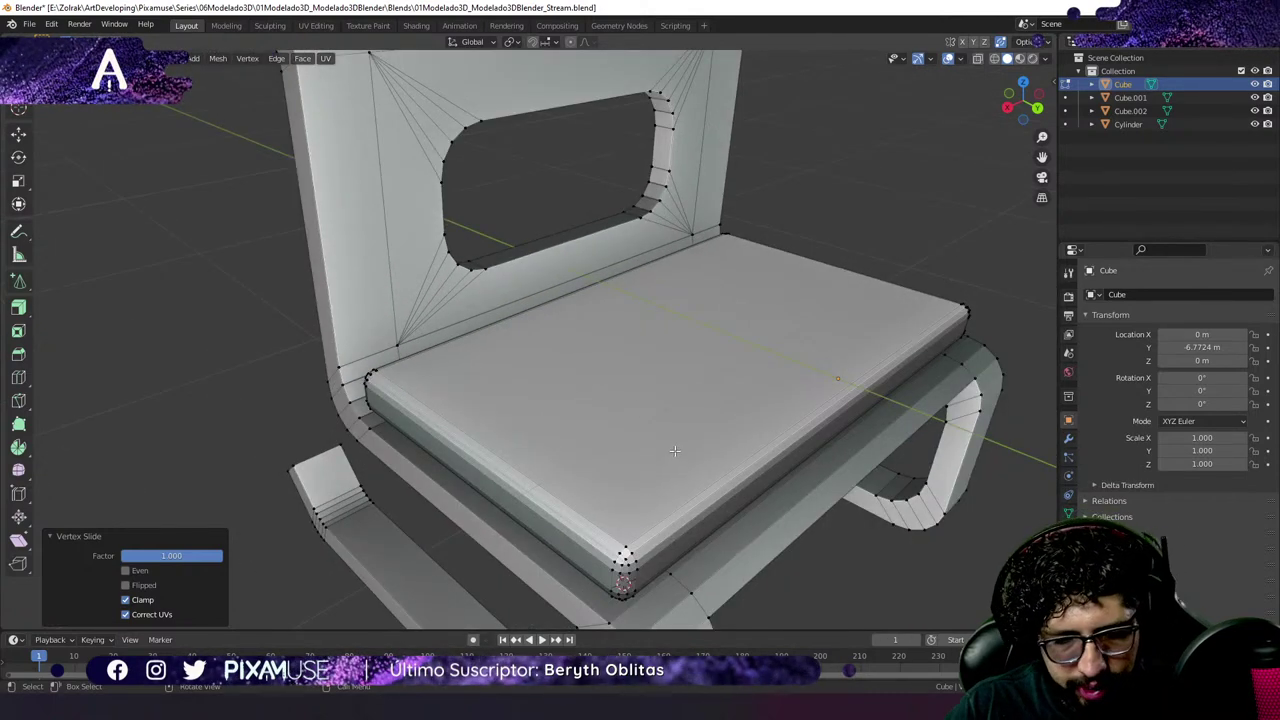
pyautogui.moveTo(604, 467); pyautogui.dragTo(465, 477, button='middle')
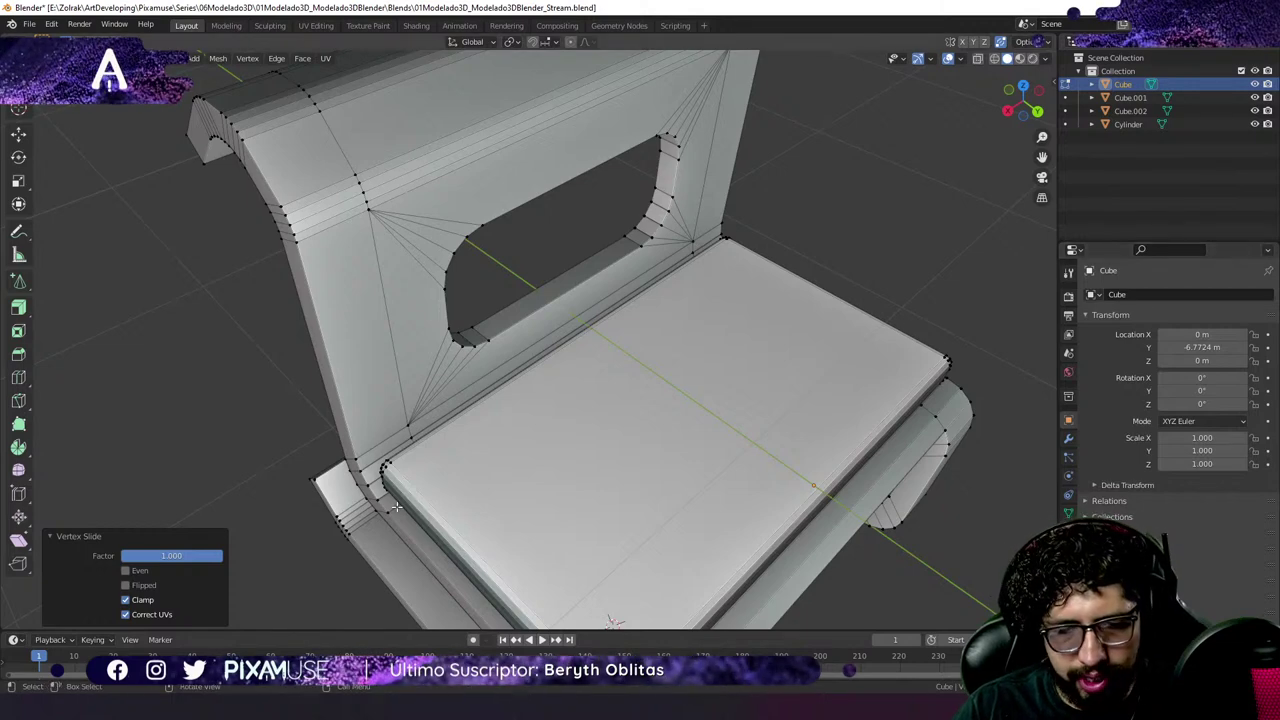
pyautogui.click(395, 461)
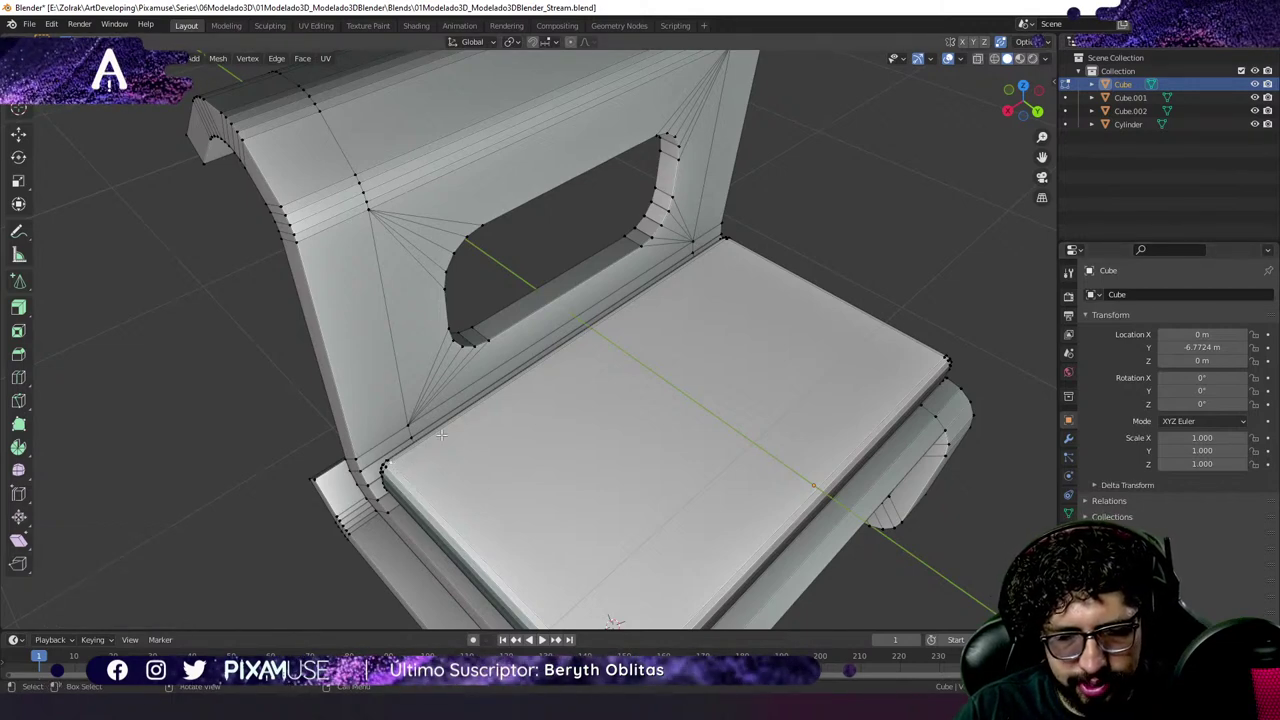
# In face select mode, pick the seat's top face and try an inset, then cancel it.
pyautogui.press('3')
pyautogui.click(702, 422)
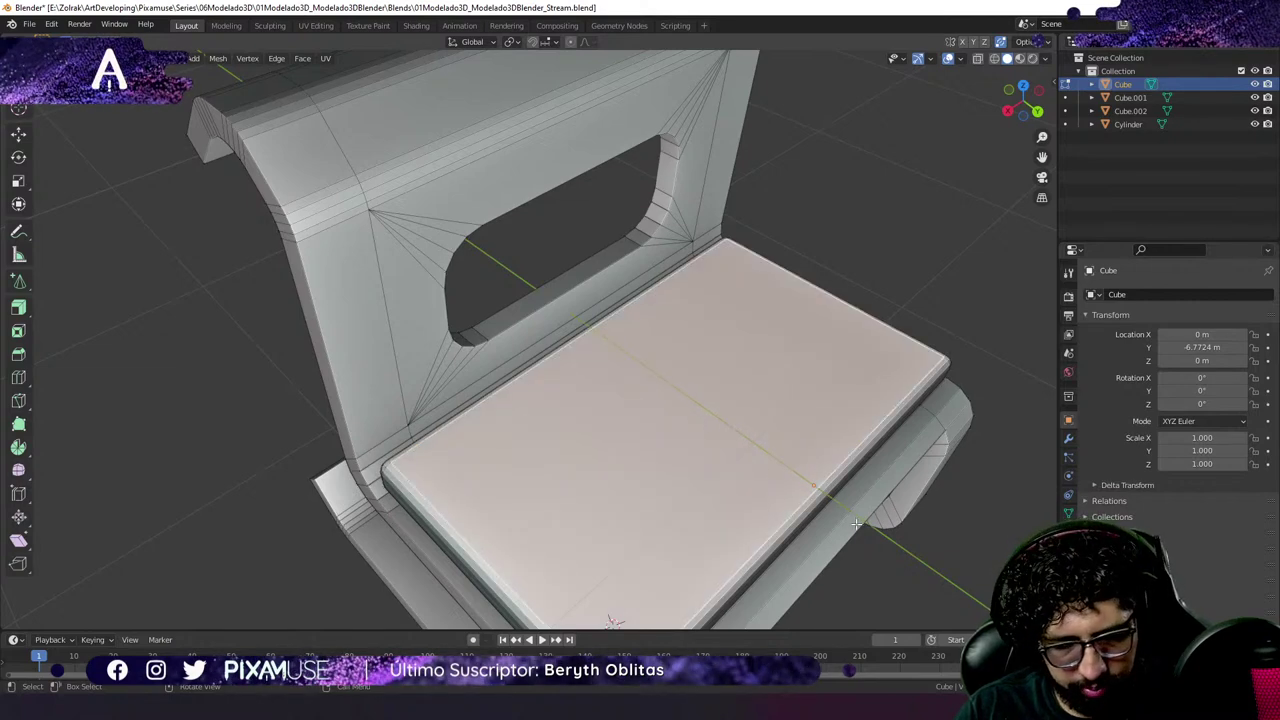
pyautogui.press('i')
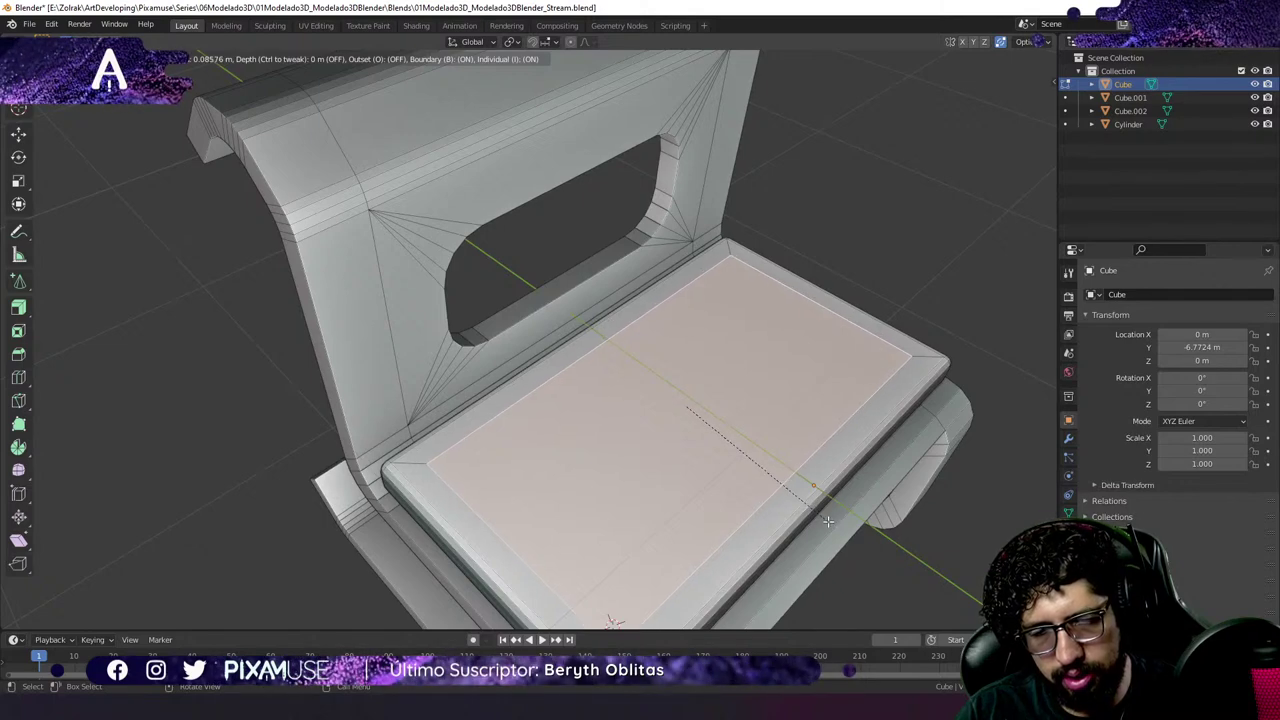
pyautogui.press('Escape')
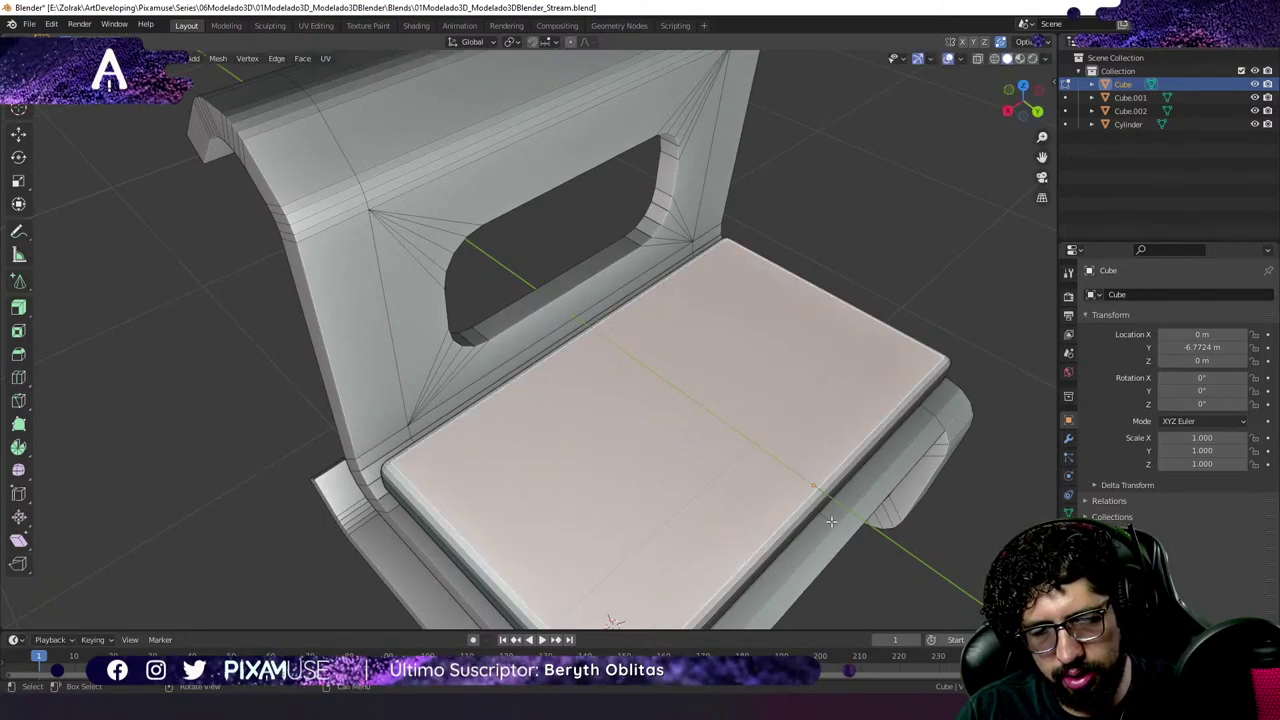
# Clear the selection and select the seat top's rim edge loop and top surface.
pyautogui.moveTo(550, 504); pyautogui.dragTo(377, 333, button='middle')
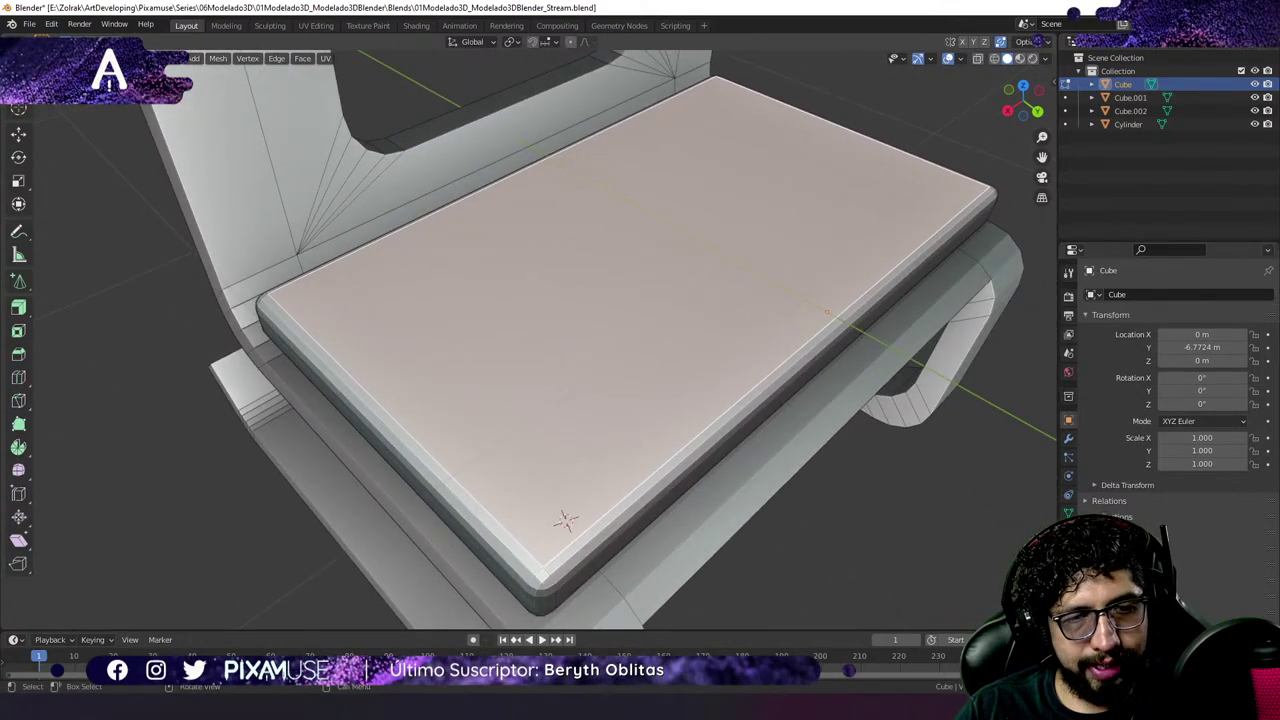
pyautogui.hotkey('alt', 'a')
pyautogui.keyDown('alt'); pyautogui.click(283, 290); pyautogui.keyUp('alt')
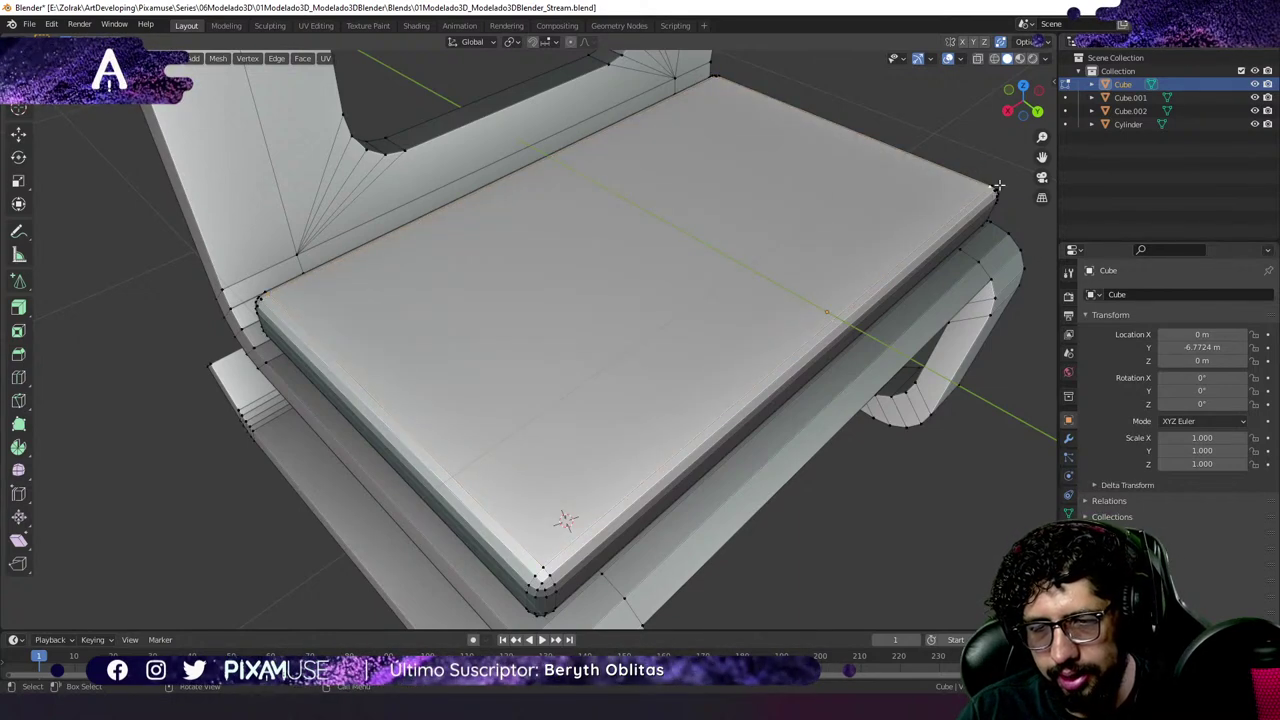
pyautogui.moveTo(655, 289); pyautogui.dragTo(698, 283, button='middle')
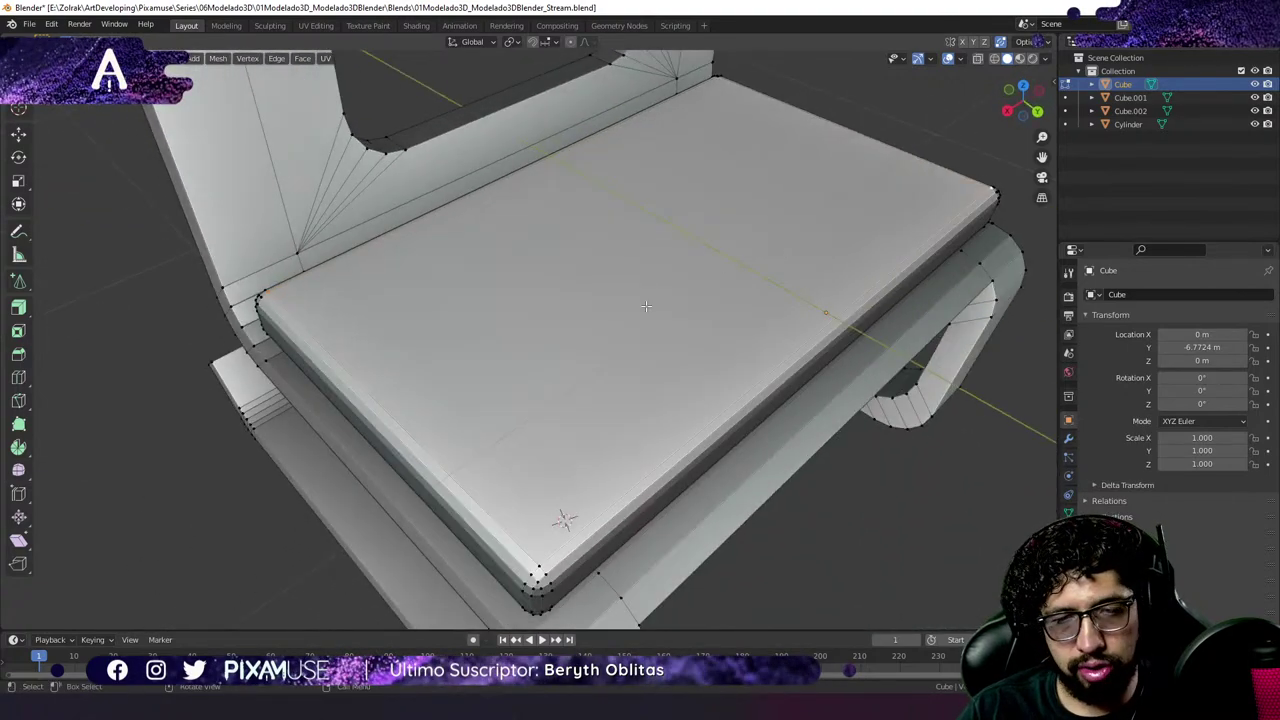
pyautogui.click(570, 325)
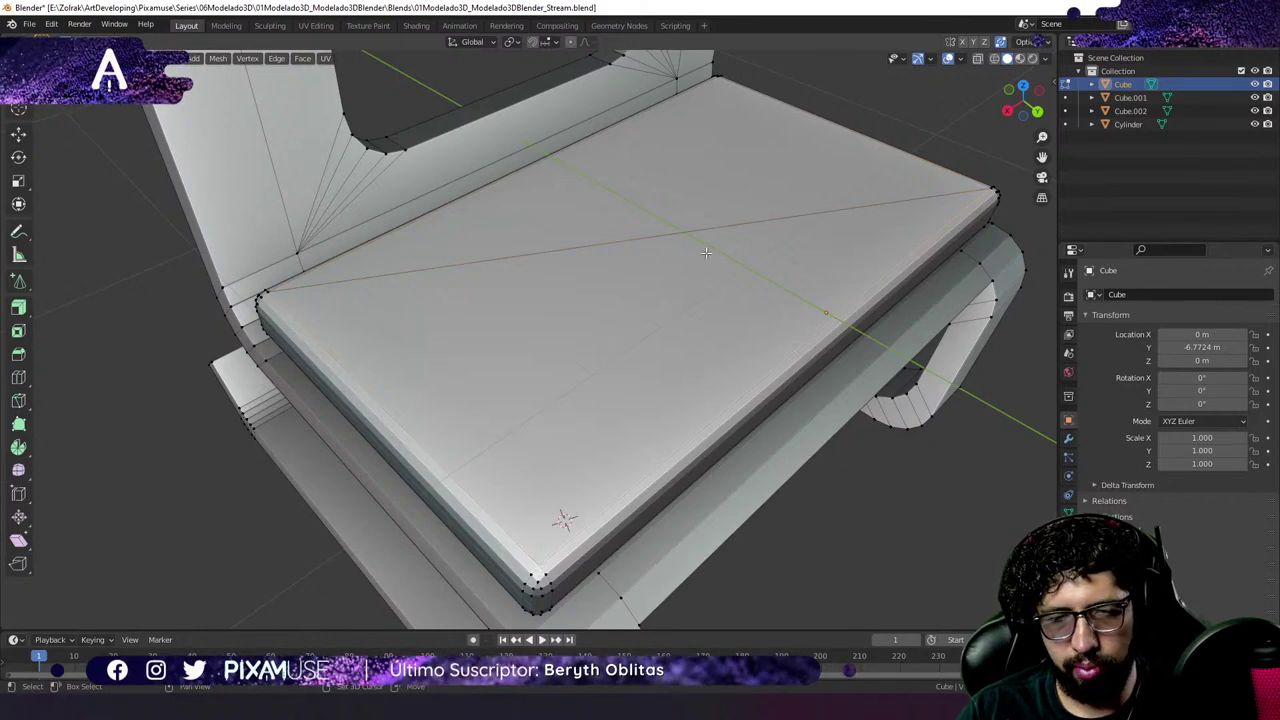
pyautogui.moveTo(706, 253); pyautogui.dragTo(653, 377, button='middle')
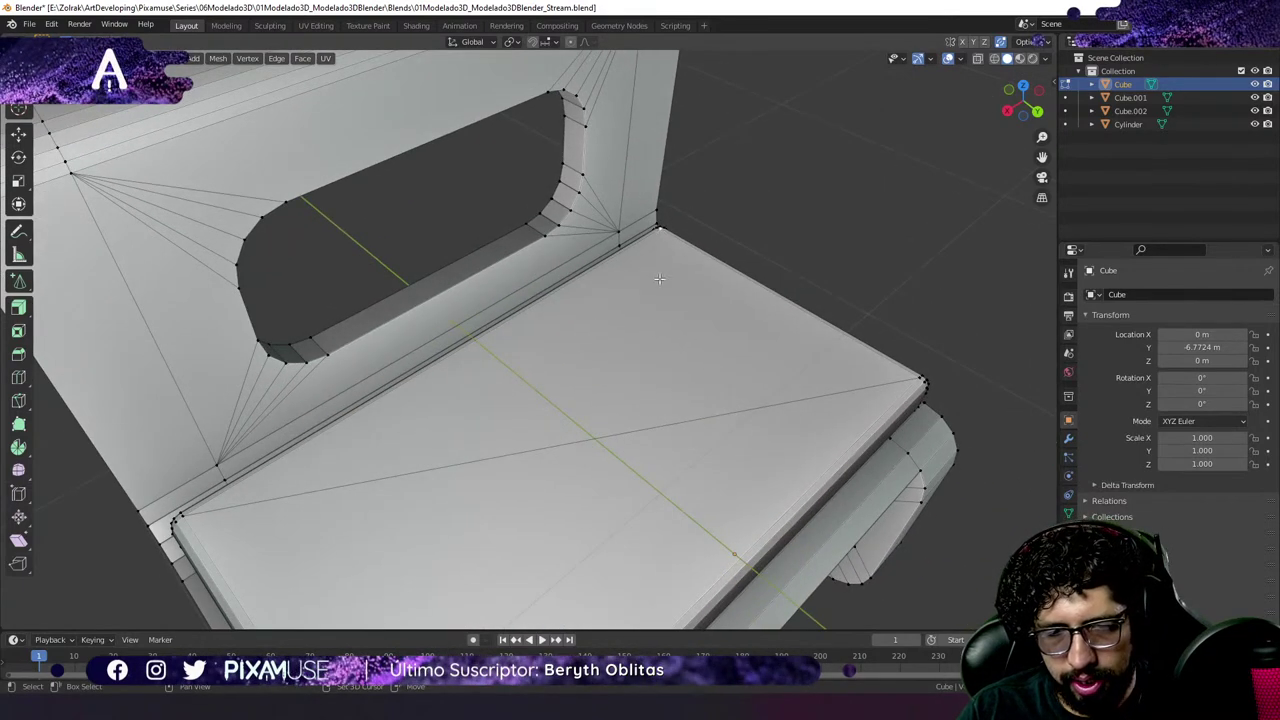
# Cancel a trial scale and start a one-segment vertex bevel on the seat's centre vertex.
pyautogui.moveTo(659, 279); pyautogui.dragTo(614, 323, button='middle')
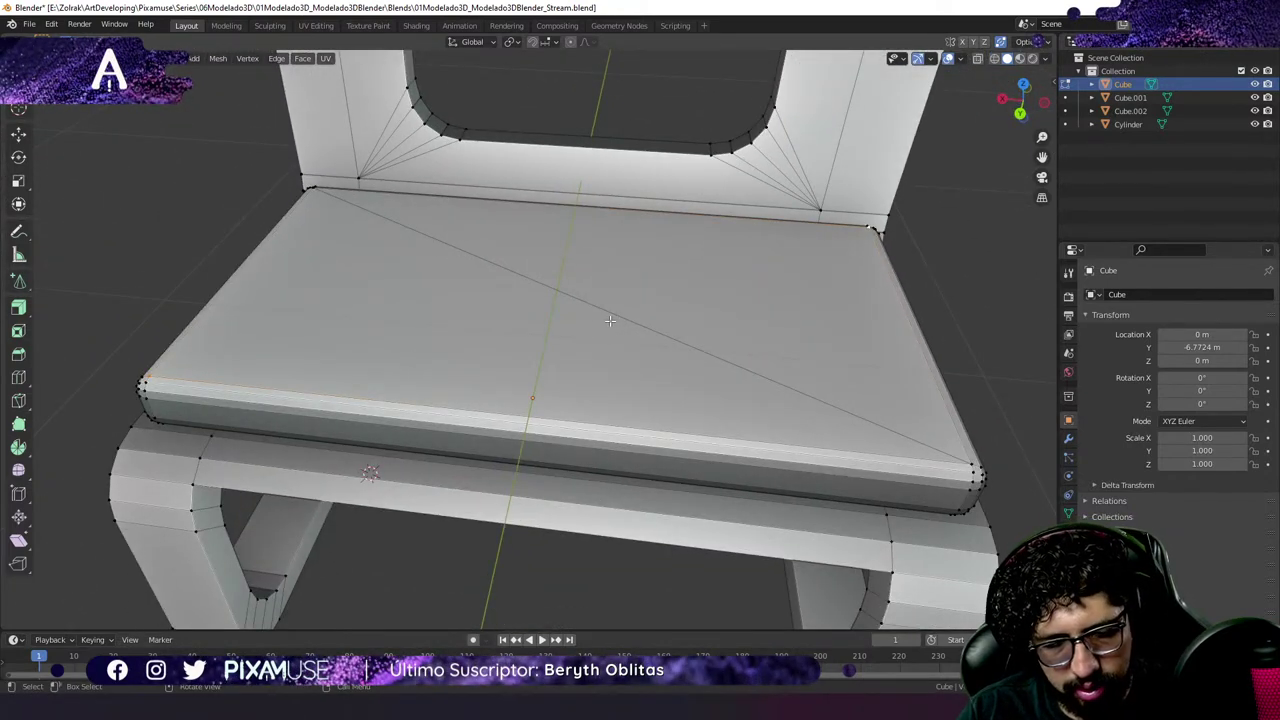
pyautogui.moveTo(575, 318); pyautogui.dragTo(424, 395, button='middle')
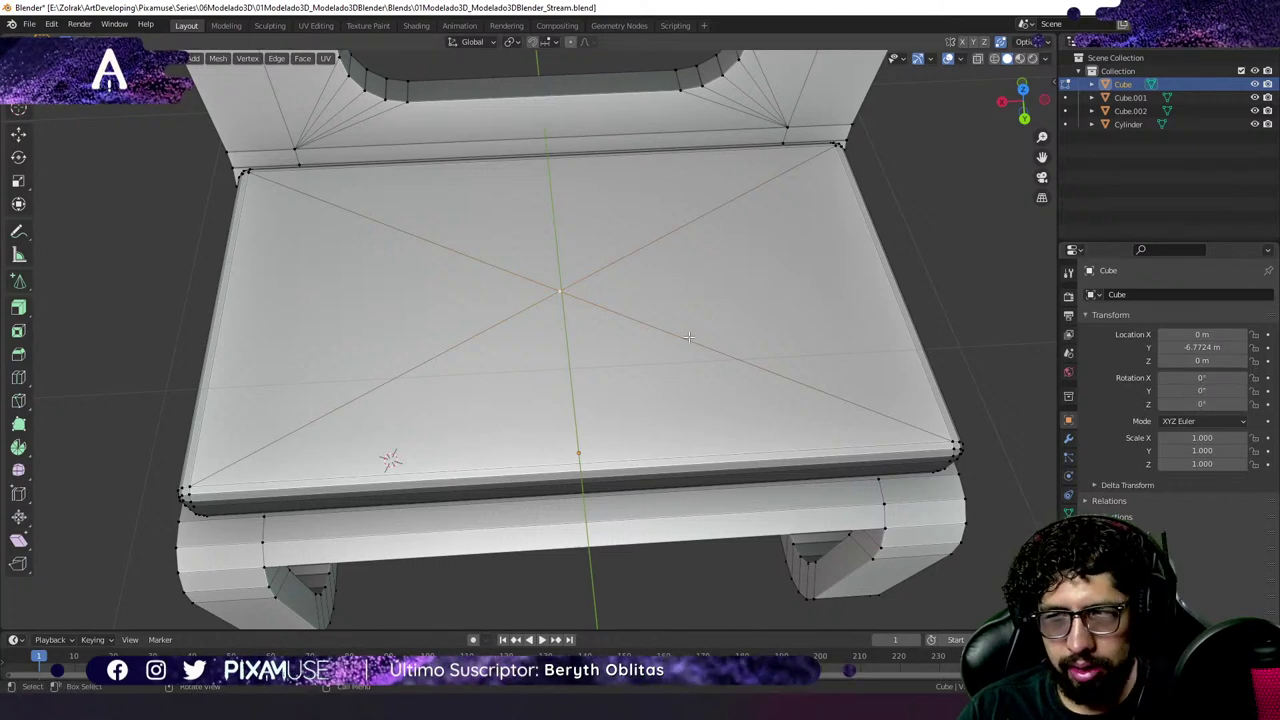
pyautogui.press('s')
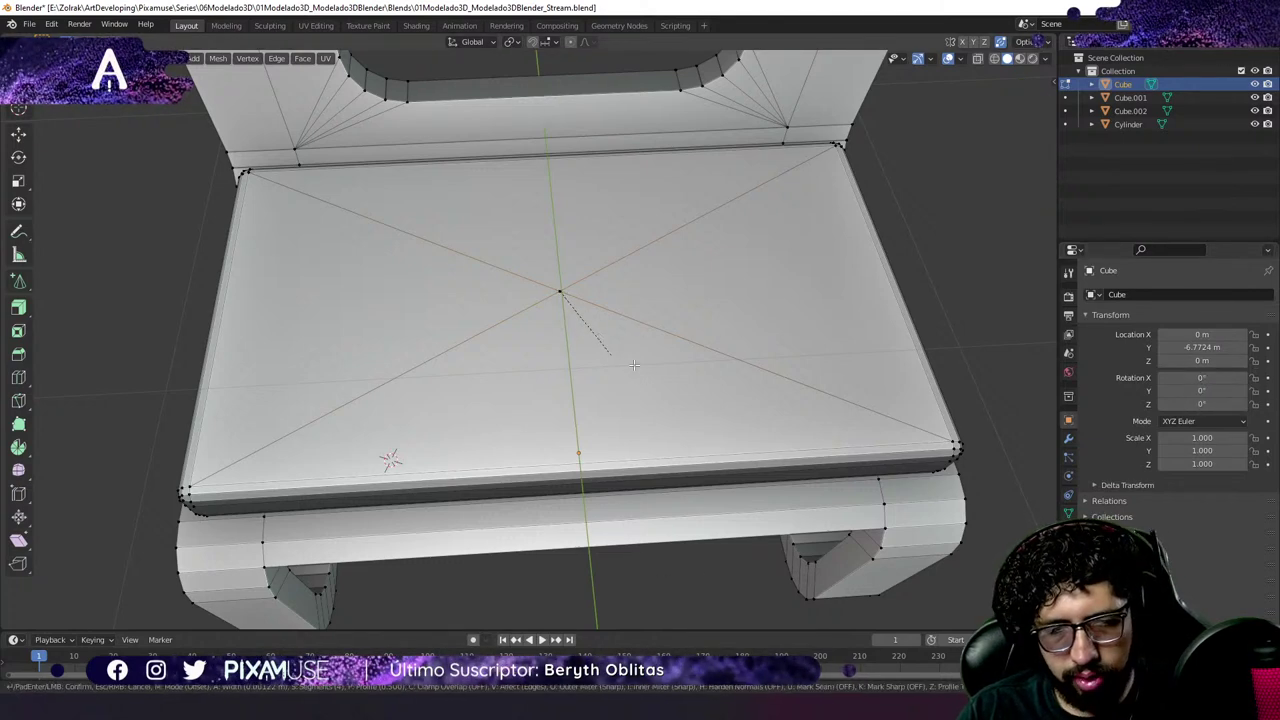
pyautogui.press('Escape')
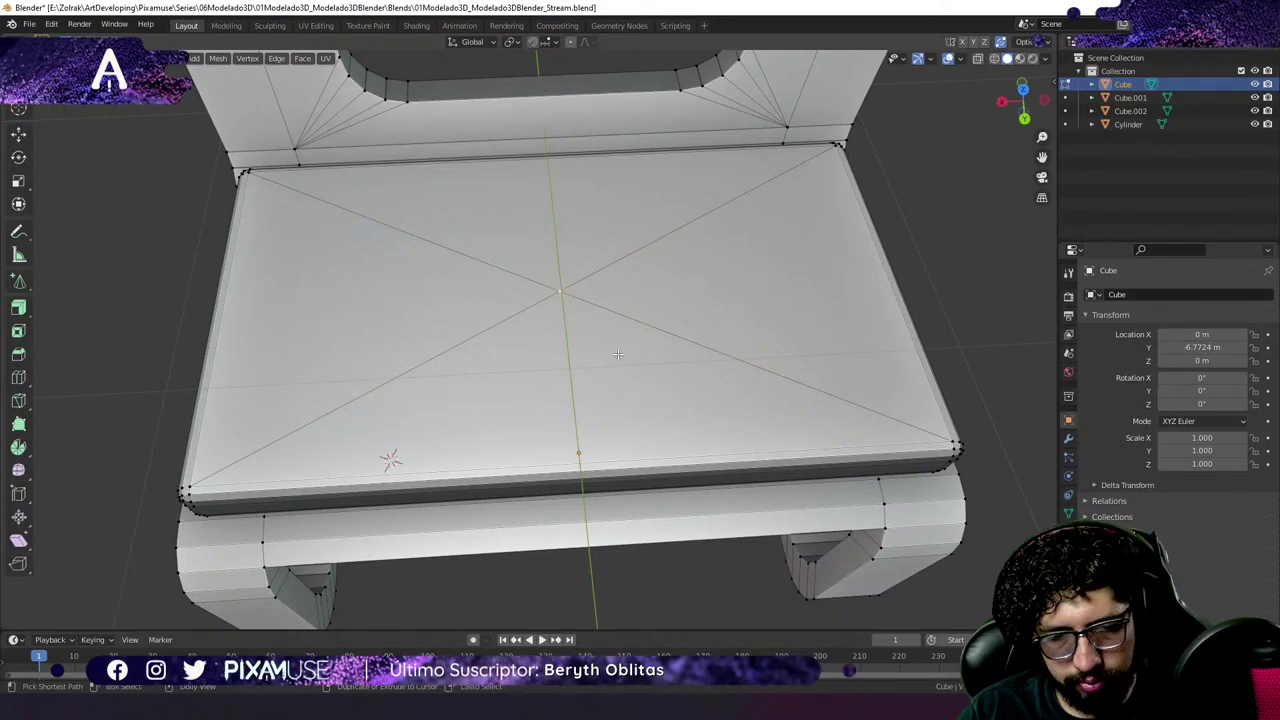
pyautogui.hotkey('ctrl', 'shift', 'b')
pyautogui.scroll(-3, 650, 378)
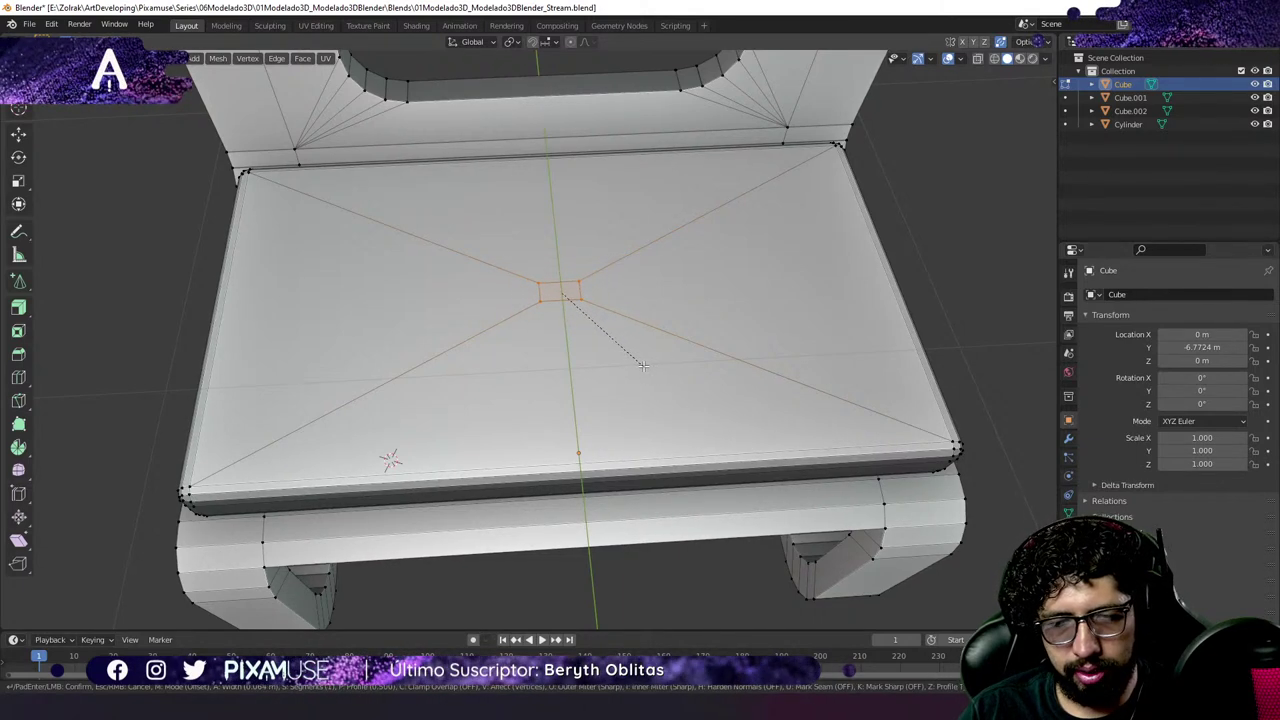
# Confirm the centre bevel and lower the centre square about 0.071 m along Z, discarding a trial loop cut.
pyautogui.click(643, 366)
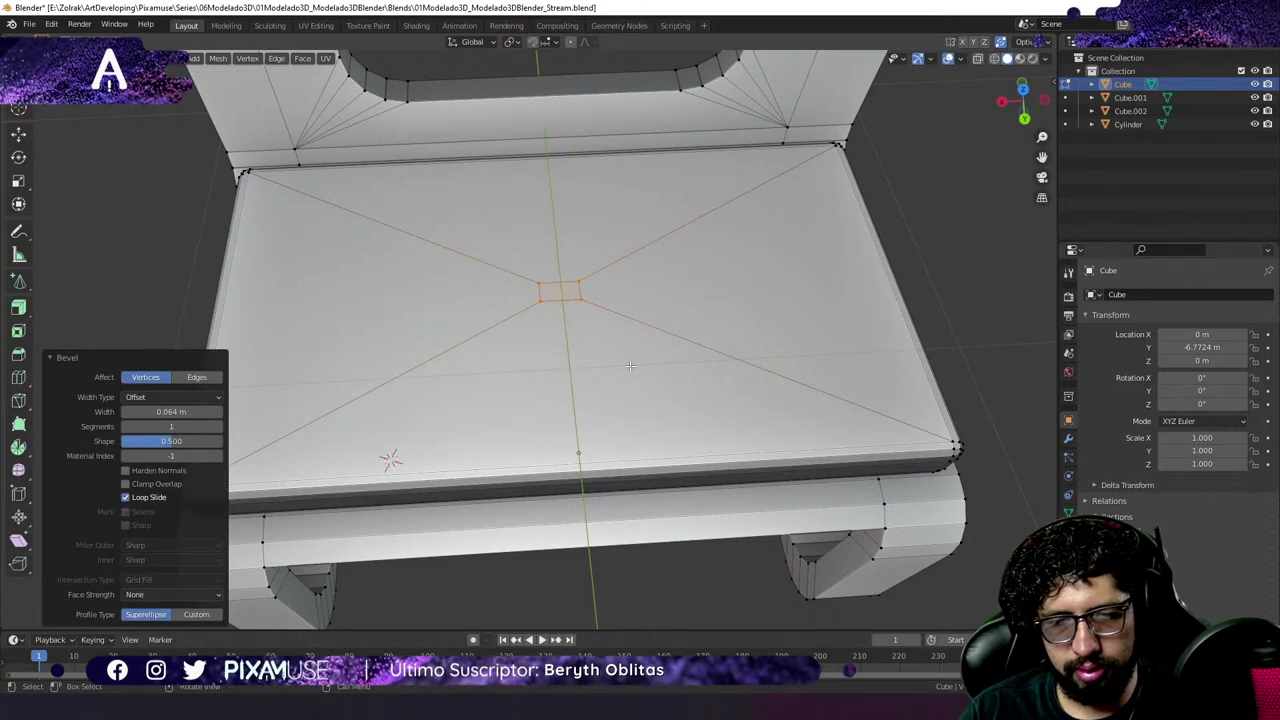
pyautogui.moveTo(644, 366); pyautogui.dragTo(677, 301, button='middle')
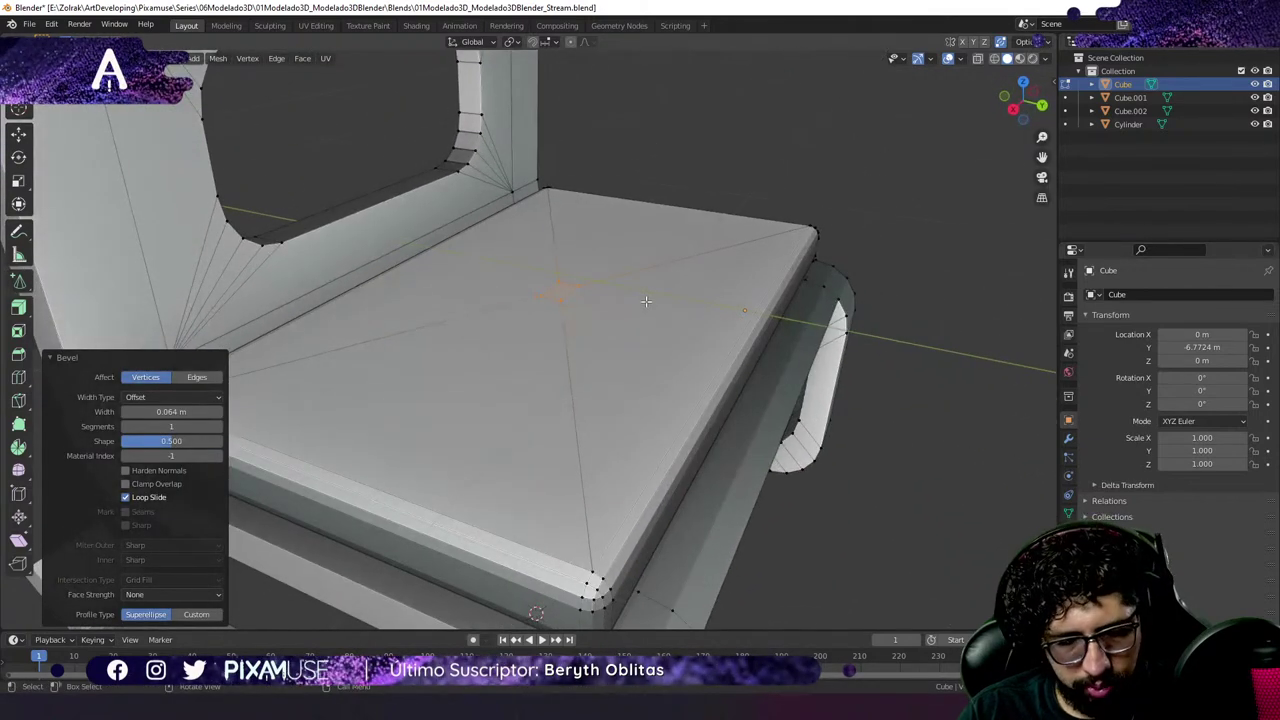
pyautogui.press('g')
pyautogui.press('z')
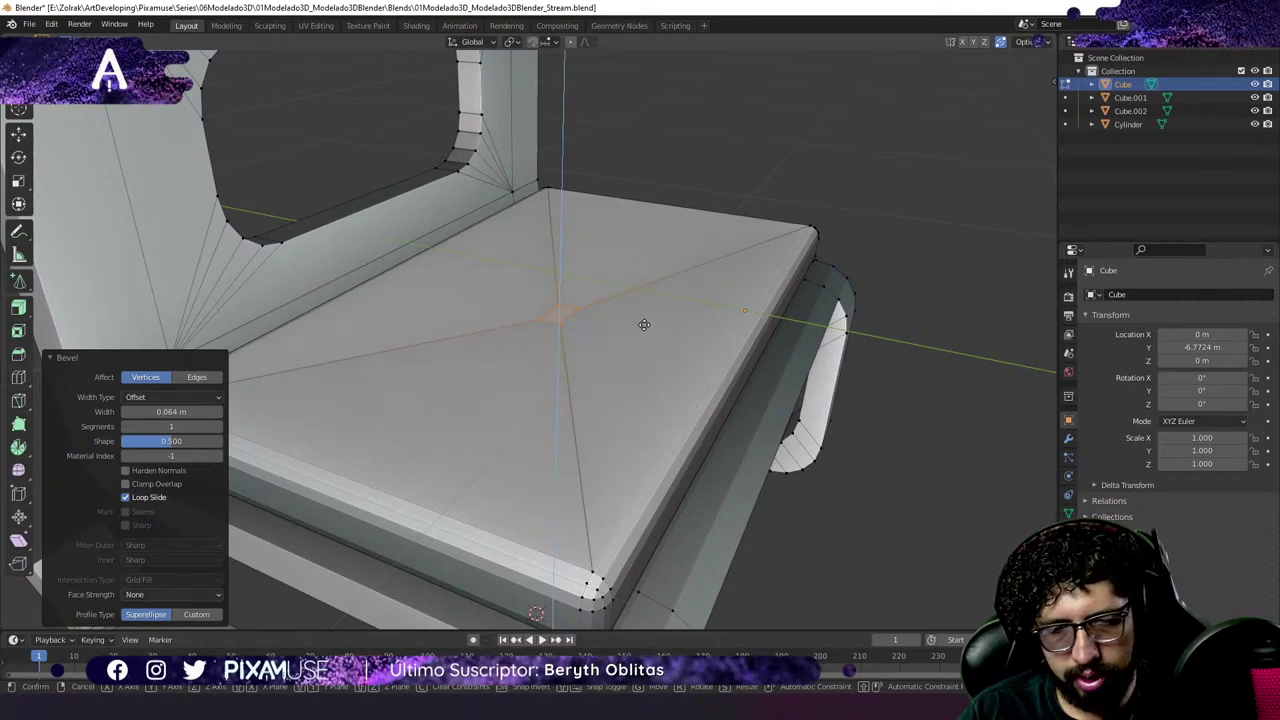
pyautogui.click(644, 324)
pyautogui.hotkey('ctrl', 'r')
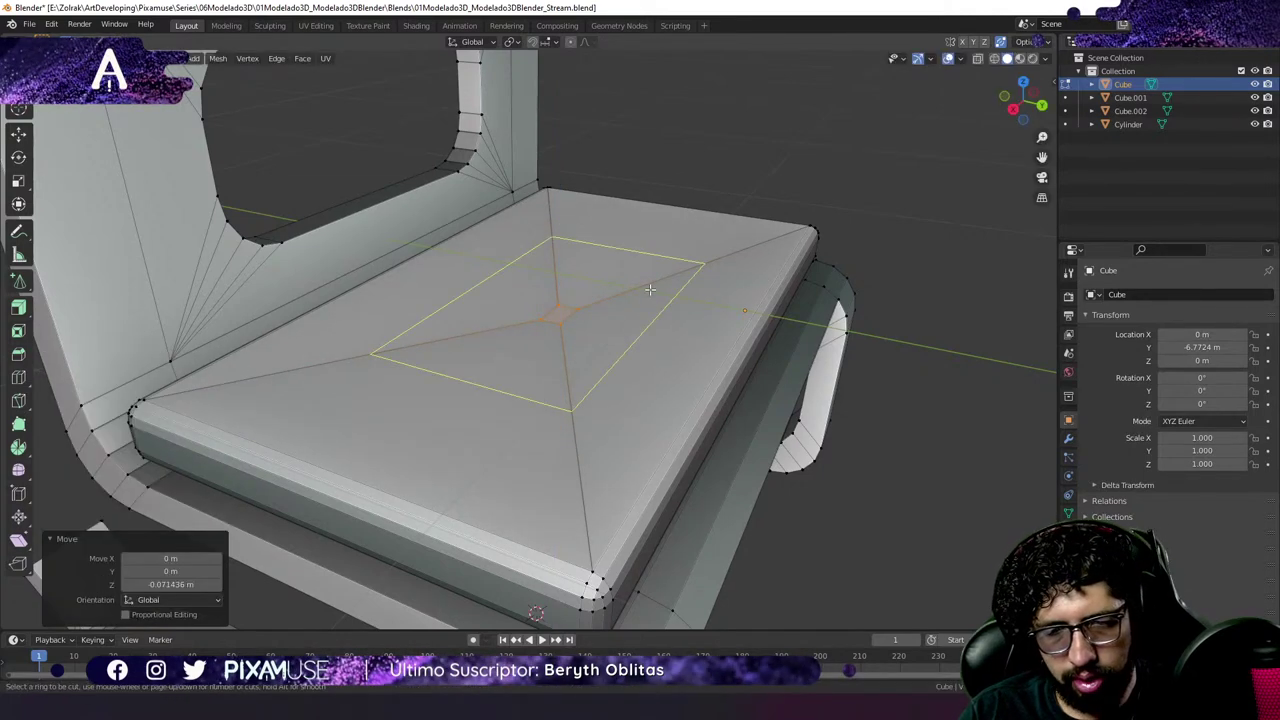
pyautogui.scroll(2, 650, 289)
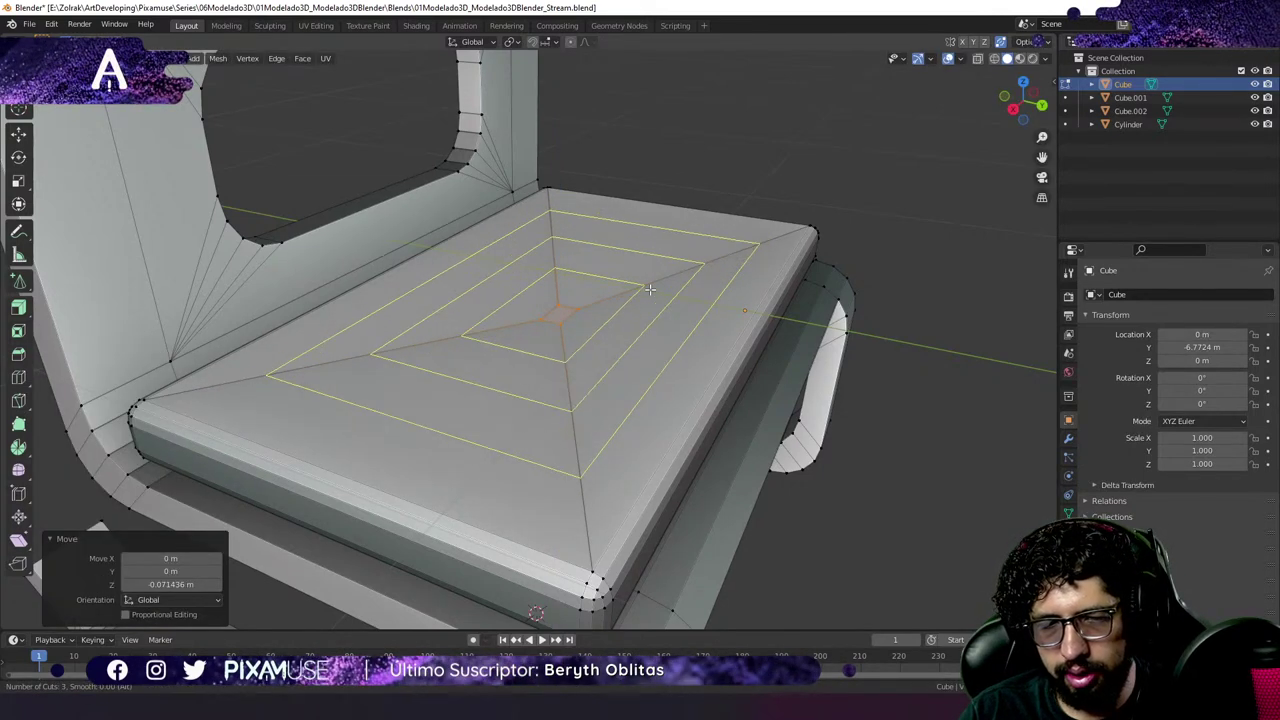
pyautogui.press('Escape')
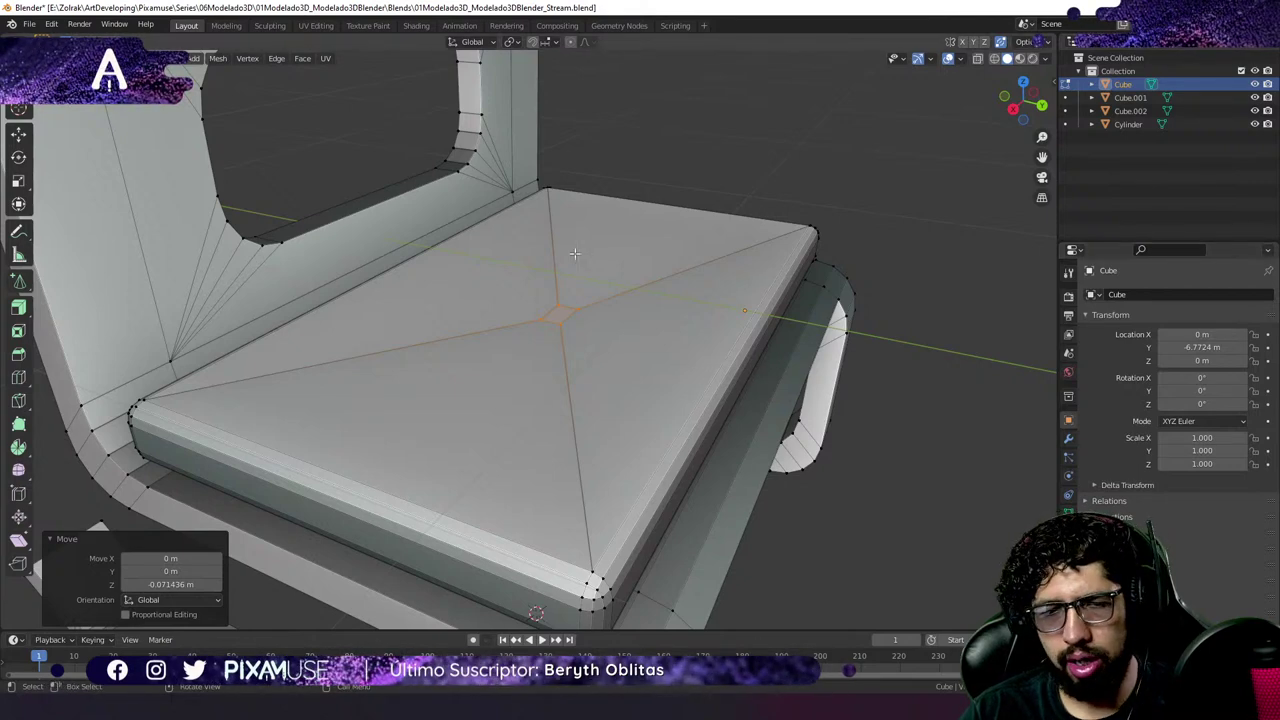
# In edge select mode, move the seat's rim edge below the backrest opening to a new position.
pyautogui.click(432, 188)
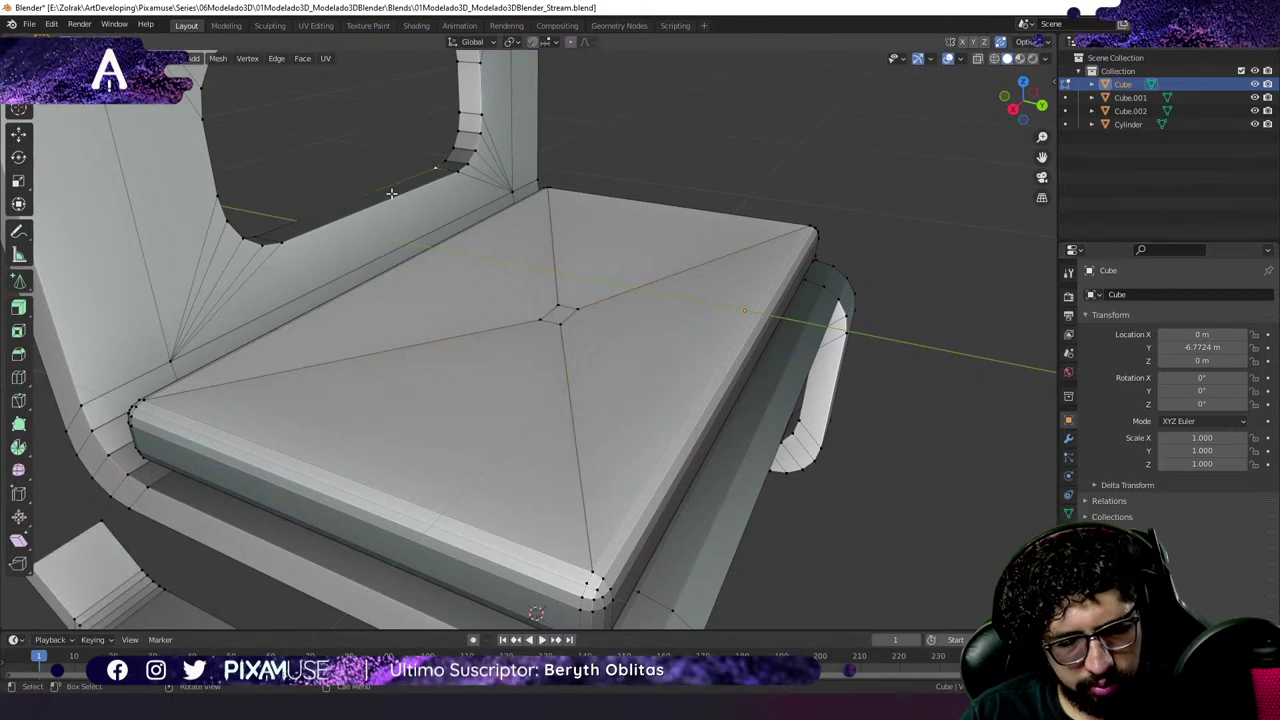
pyautogui.press('3')
pyautogui.click(376, 191)
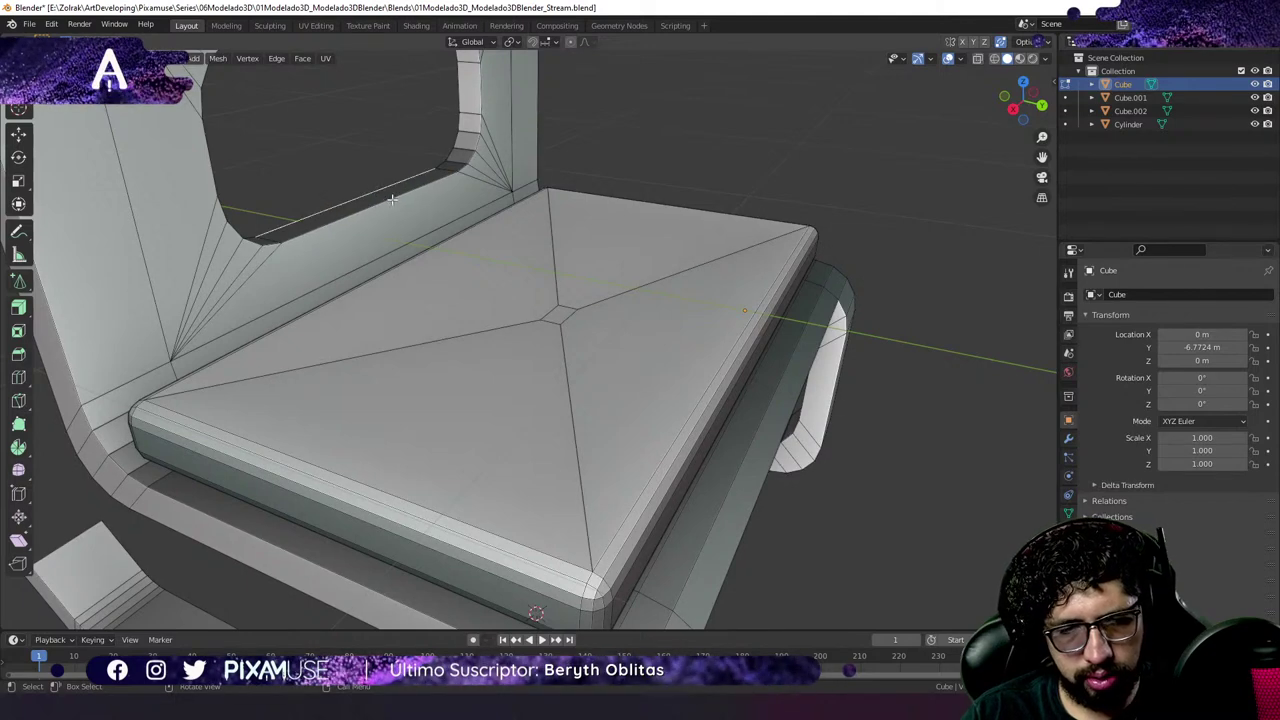
pyautogui.press('g')
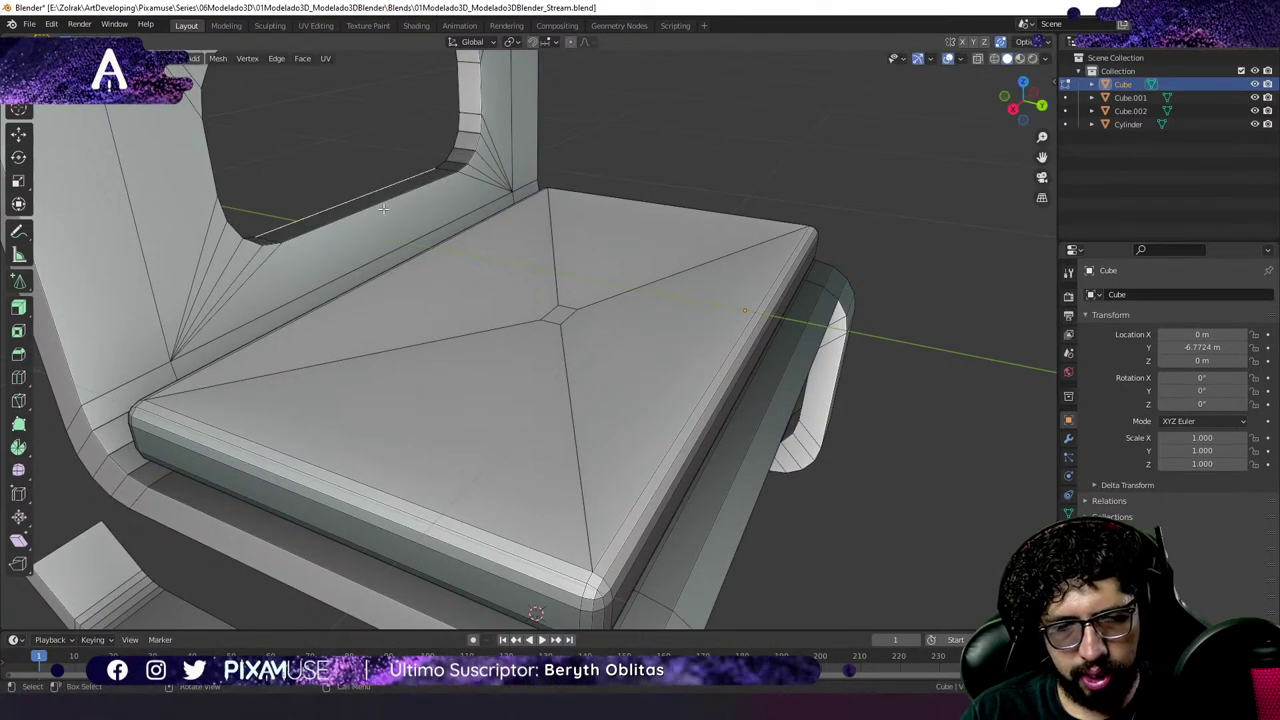
pyautogui.moveTo(398, 222); pyautogui.dragTo(612, 263, button='middle')
pyautogui.click(430, 209)
# Add an edge loop around the seat's dip and bevel it into a rounded multi-segment band.
pyautogui.hotkey('ctrl', 'r')
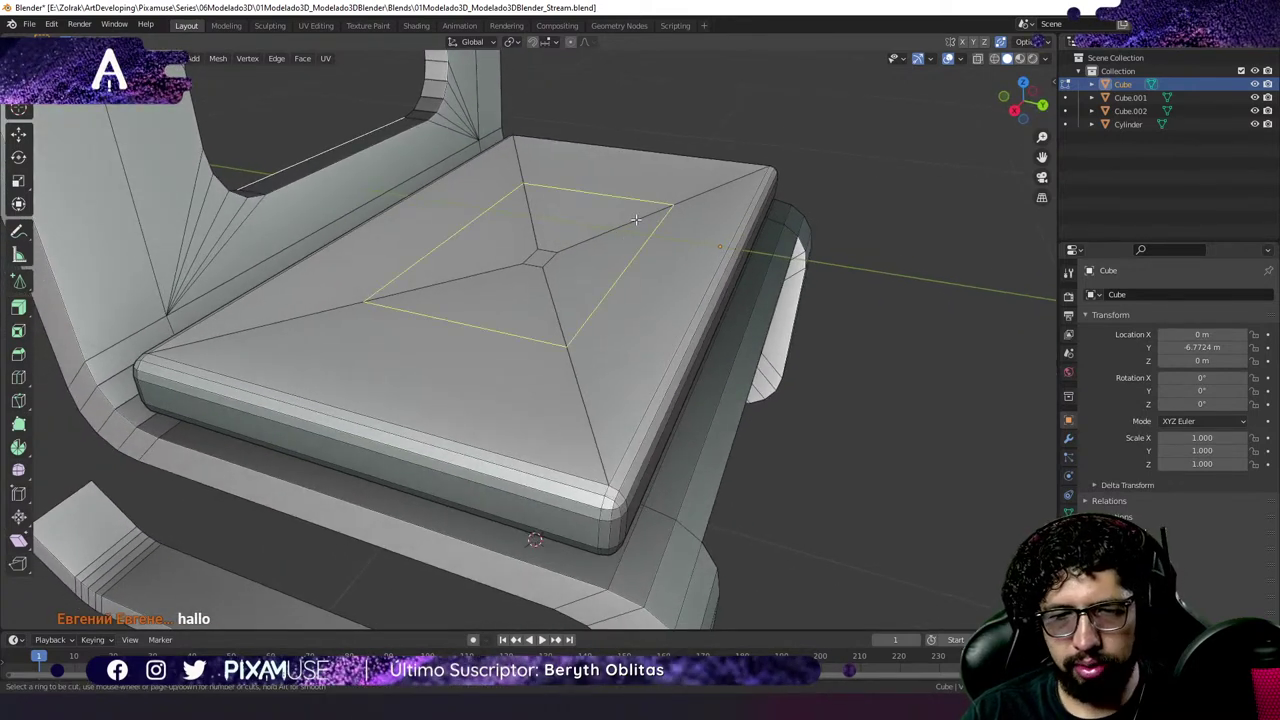
pyautogui.click(645, 236)
pyautogui.rightClick(652, 242)
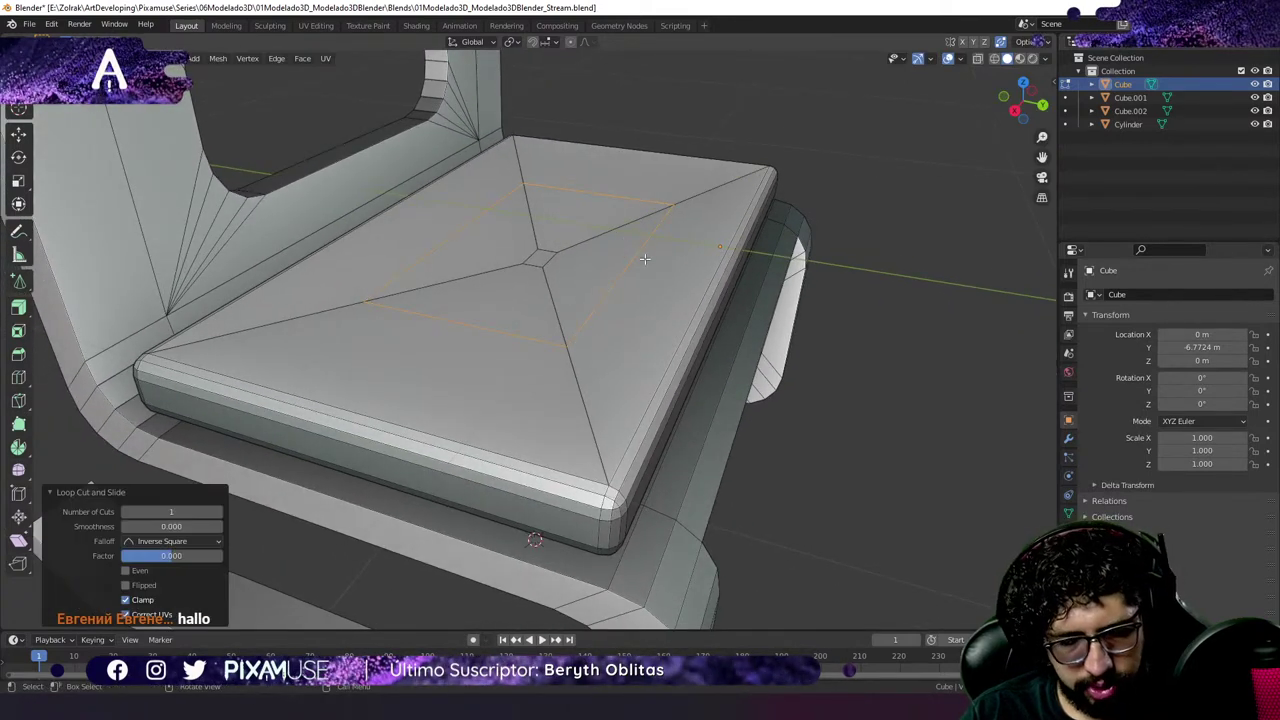
pyautogui.hotkey('ctrl', 'b')
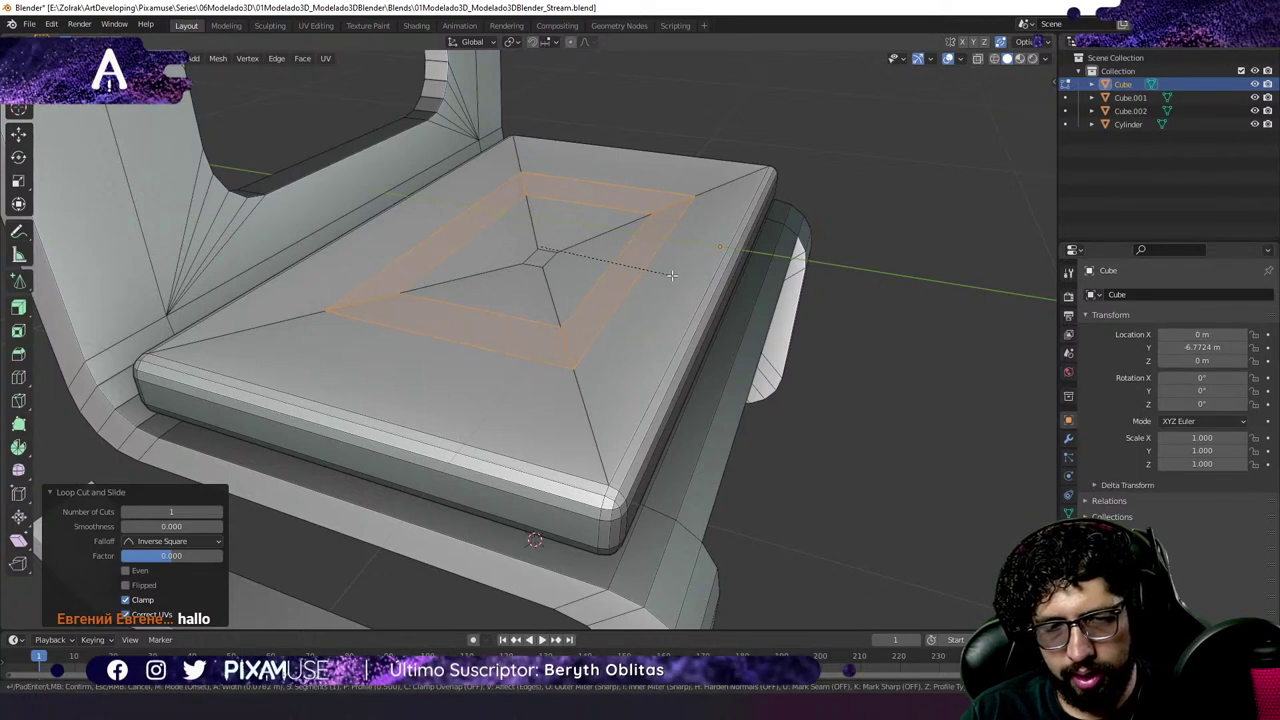
pyautogui.scroll(5, 690, 290)
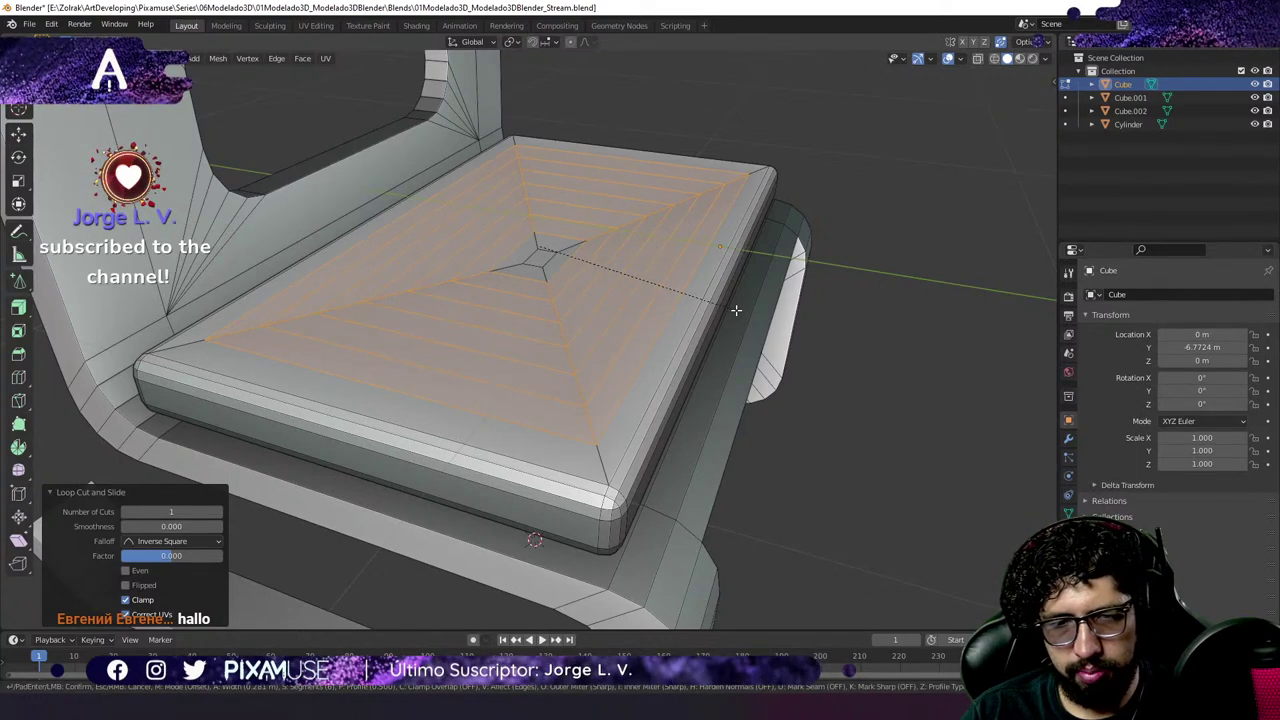
pyautogui.click(735, 311)
pyautogui.press('Tab')
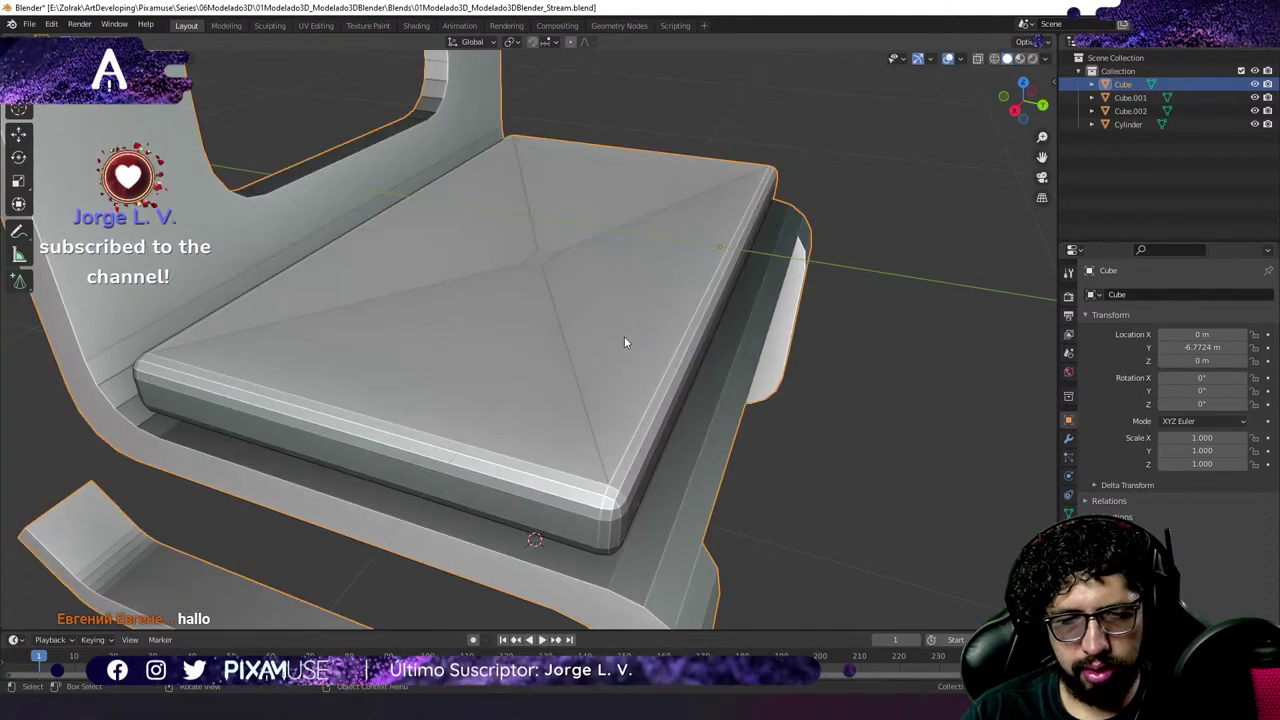
pyautogui.scroll(-8, 624, 342)
pyautogui.moveTo(624, 342)
pyautogui.mouseDown(button='middle')
pyautogui.moveTo(575, 325)
pyautogui.moveTo(575, 310)
pyautogui.moveTo(749, 310)
pyautogui.moveTo(606, 331)
pyautogui.moveTo(623, 320)
pyautogui.mouseUp(button='middle')
pyautogui.scroll(-4, 606, 331)
pyautogui.scroll(-5, 623, 340)
pyautogui.moveTo(624, 368); pyautogui.dragTo(400, 350, button='middle')
pyautogui.scroll(3, 247, 274)
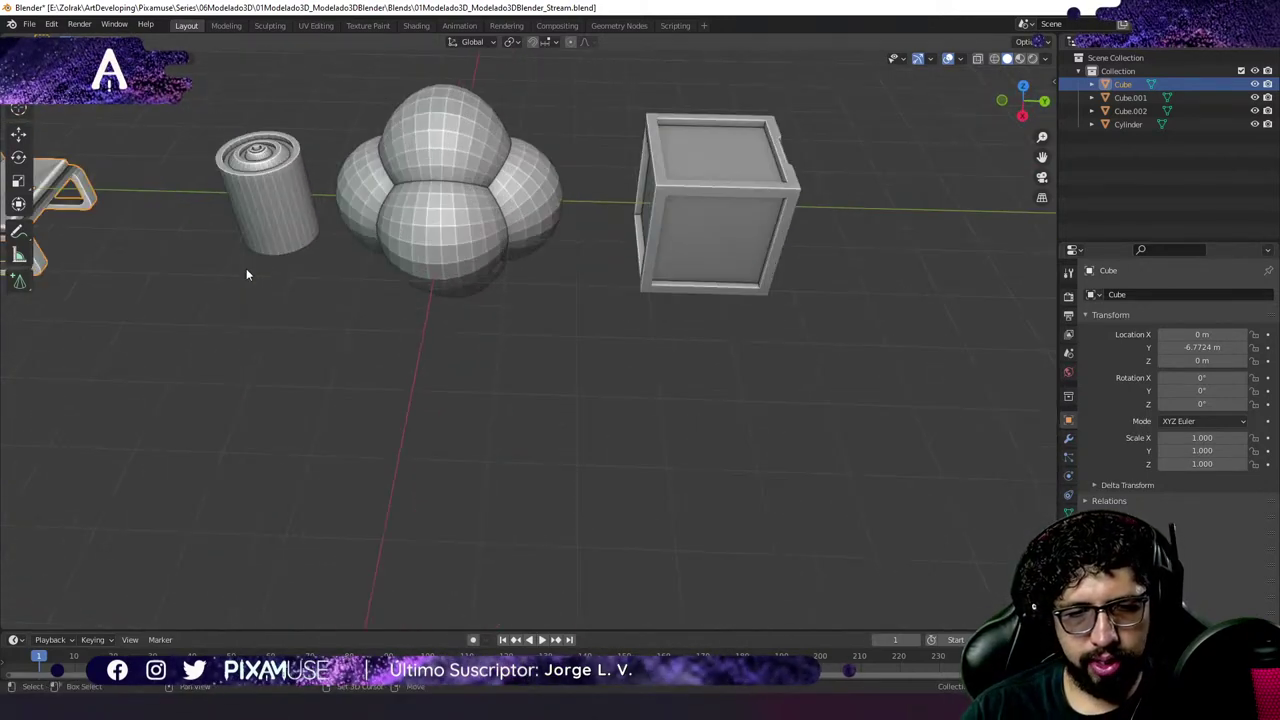
pyautogui.moveTo(247, 274); pyautogui.dragTo(496, 265, button='middle')
pyautogui.scroll(4, 382, 287)
pyautogui.scroll(-5, 400, 299)
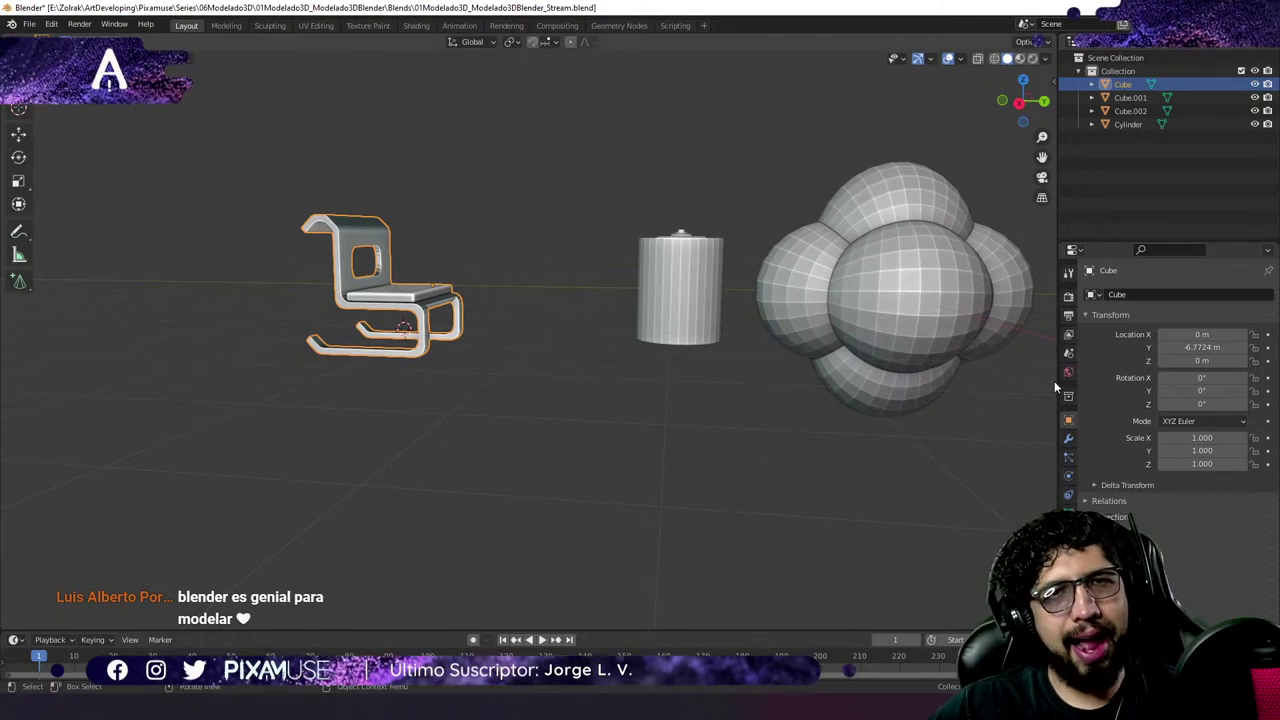
pyautogui.scroll(-4, 690, 366)
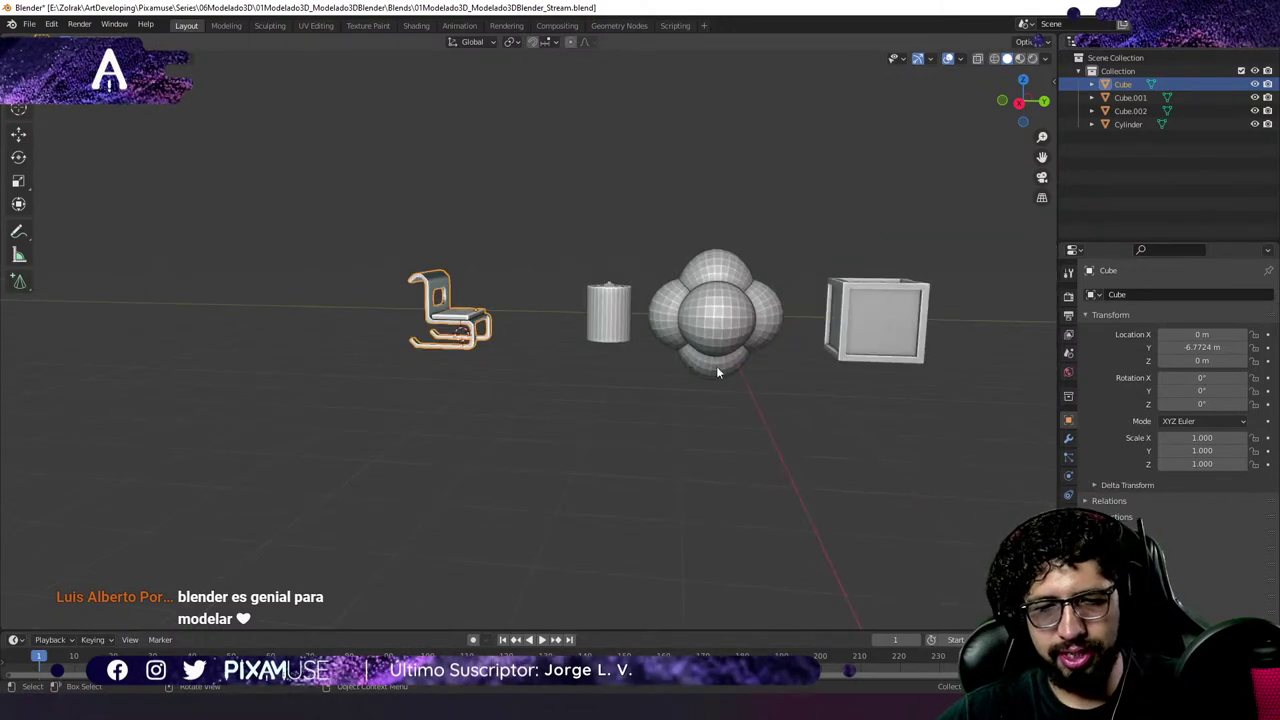
# Box-select the chair, cylinder, sphere cluster and cube, then frame and zoom in on them.
pyautogui.moveTo(716, 366); pyautogui.dragTo(740, 396, button='middle')
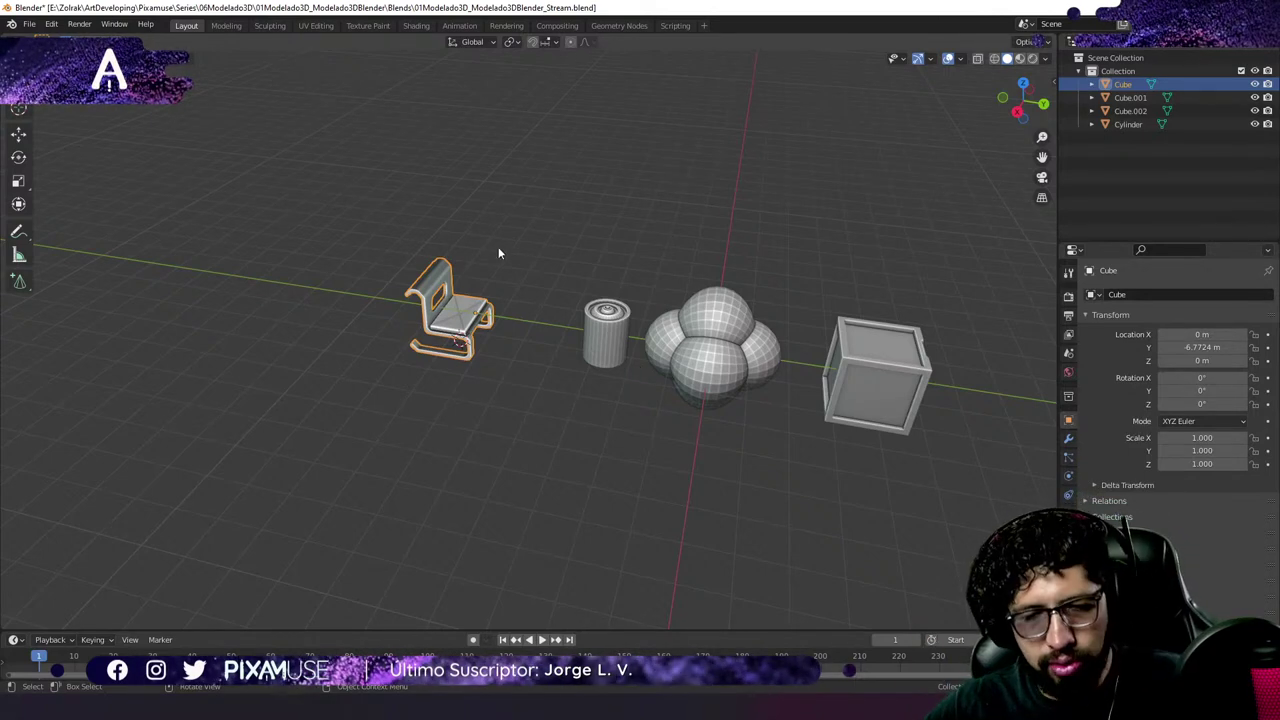
pyautogui.moveTo(353, 220); pyautogui.dragTo(946, 471)
pyautogui.press('KP_Decimal')
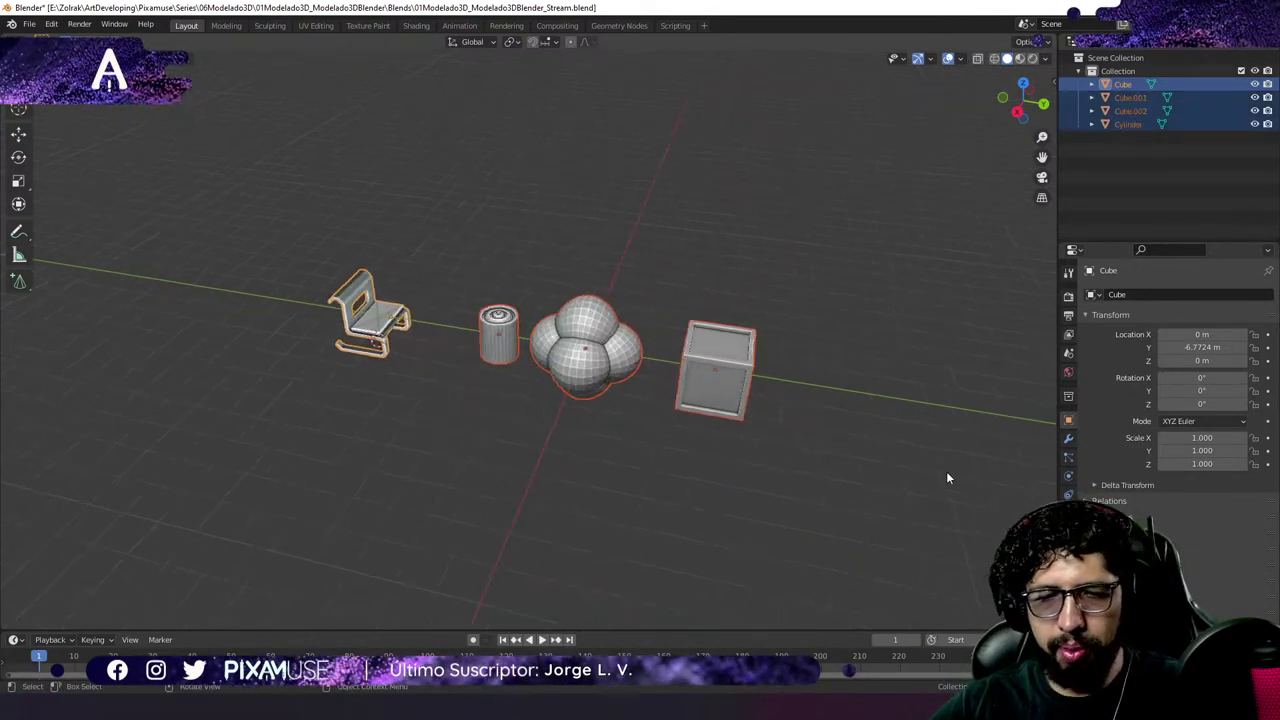
pyautogui.scroll(3, 620, 353)
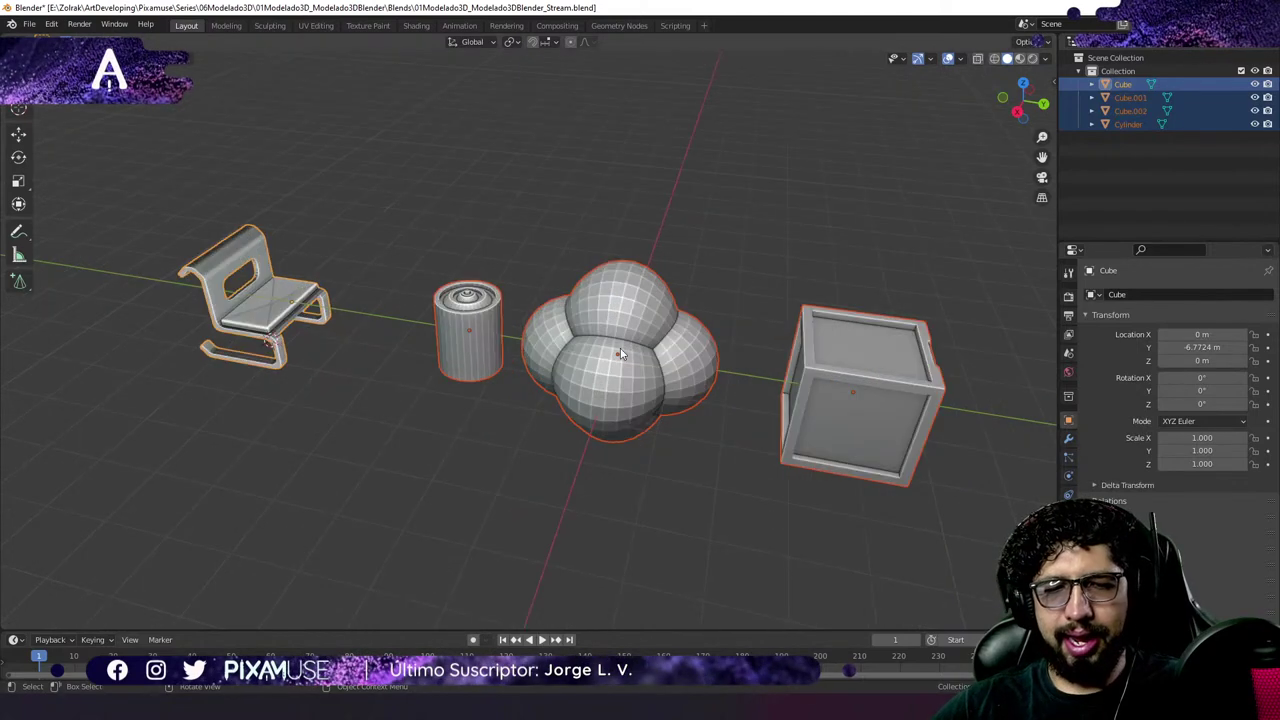